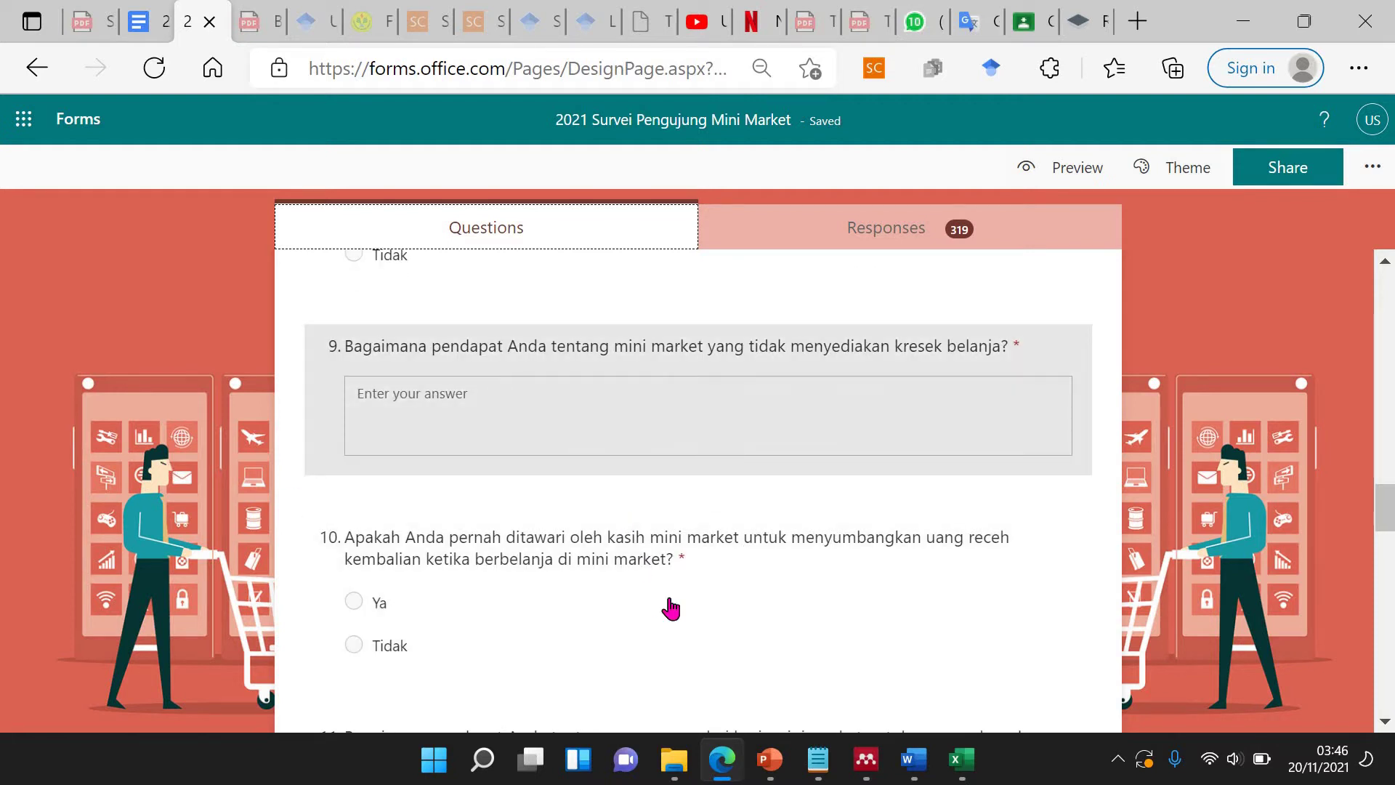
Correct the word "kasih" to "kasir" in the text of question 10.
{"action": "scroll", "coordinate": [492, 480], "scroll_direction": "down", "scroll_amount": 2}
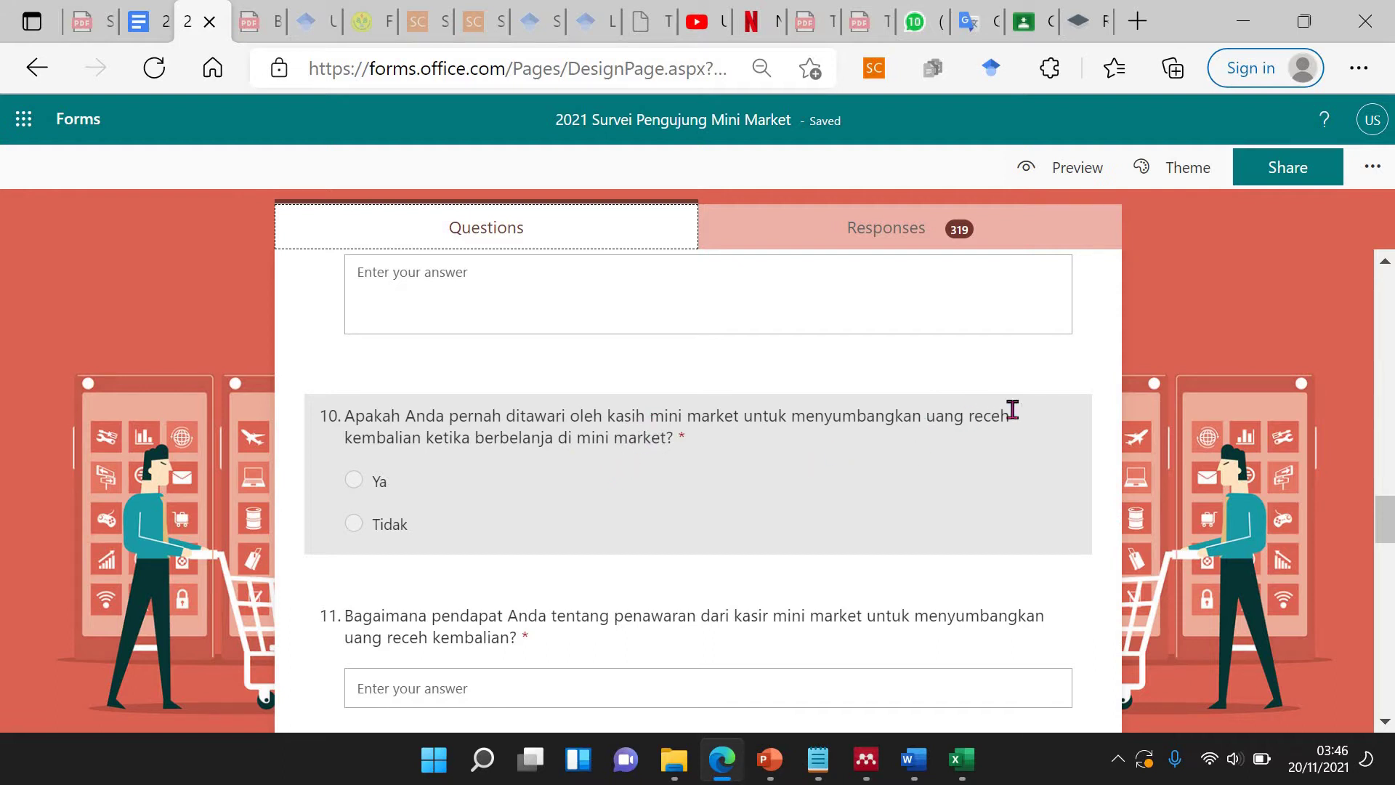
{"action": "left_click", "coordinate": [634, 439]}
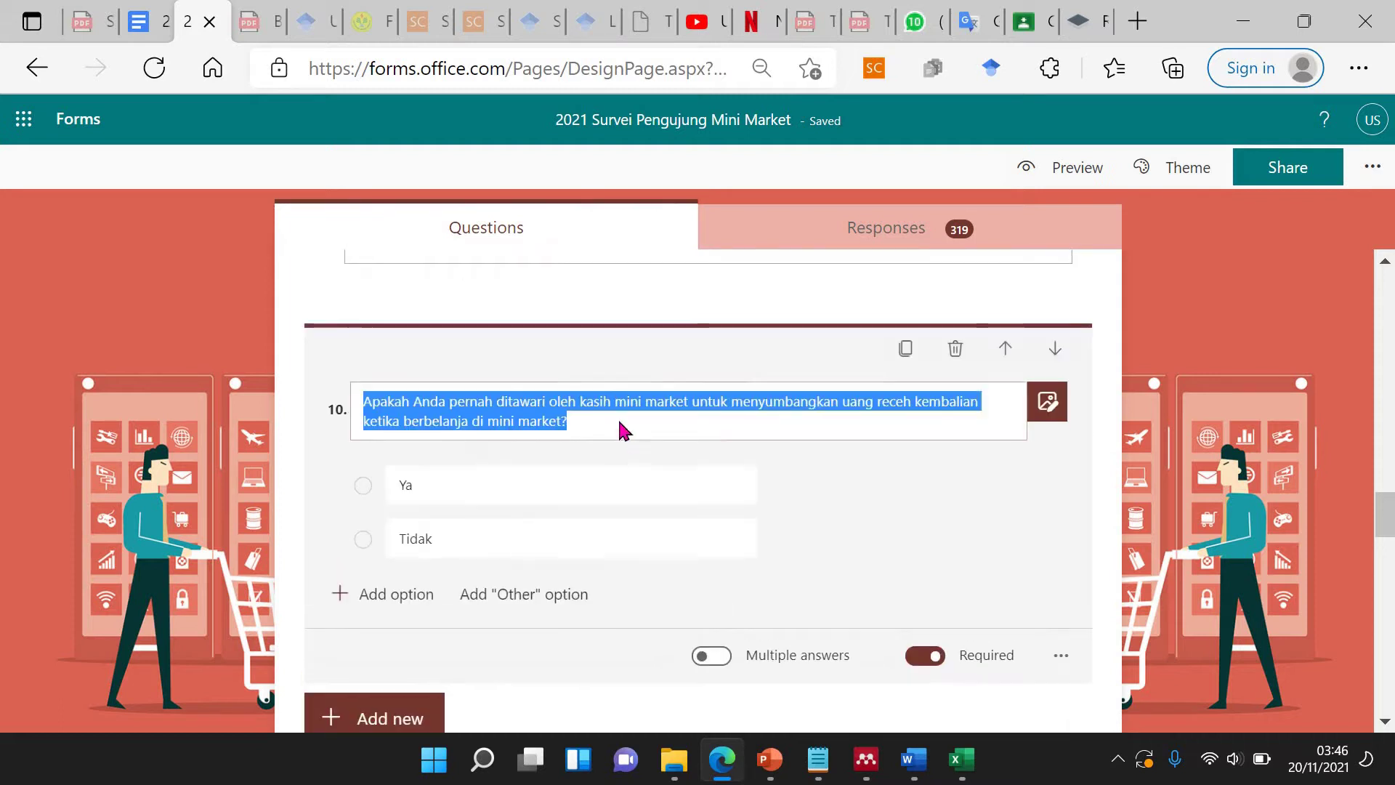
{"action": "left_click", "coordinate": [699, 422]}
{"action": "key", "text": "BackSpace"}
{"action": "type", "text": "r"}
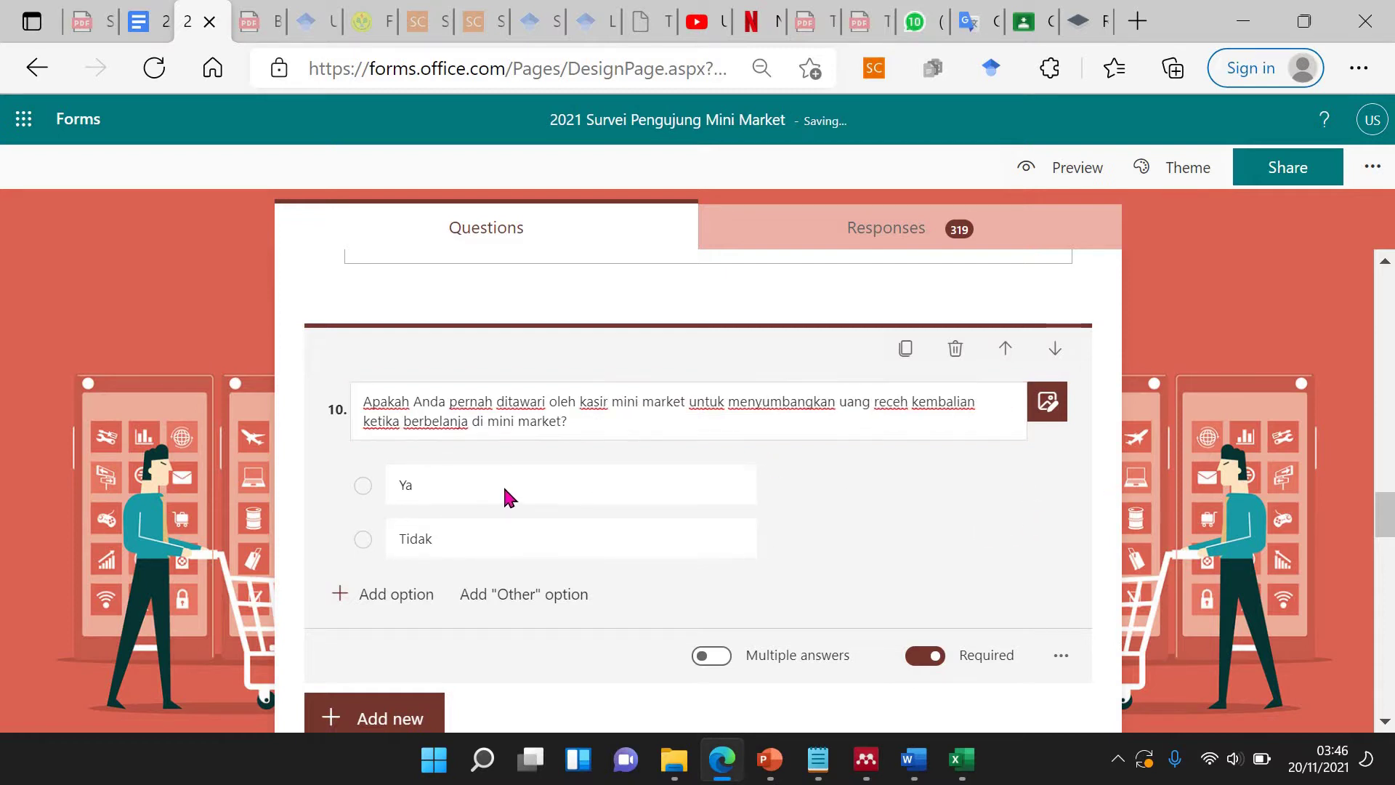
Review the survey's questions and answer options, from the mini market choice in question 1 through the respondent profile questions at the end.
{"action": "scroll", "coordinate": [502, 481], "scroll_direction": "up", "scroll_amount": 5}
{"action": "scroll", "coordinate": [506, 494], "scroll_direction": "up", "scroll_amount": 3}
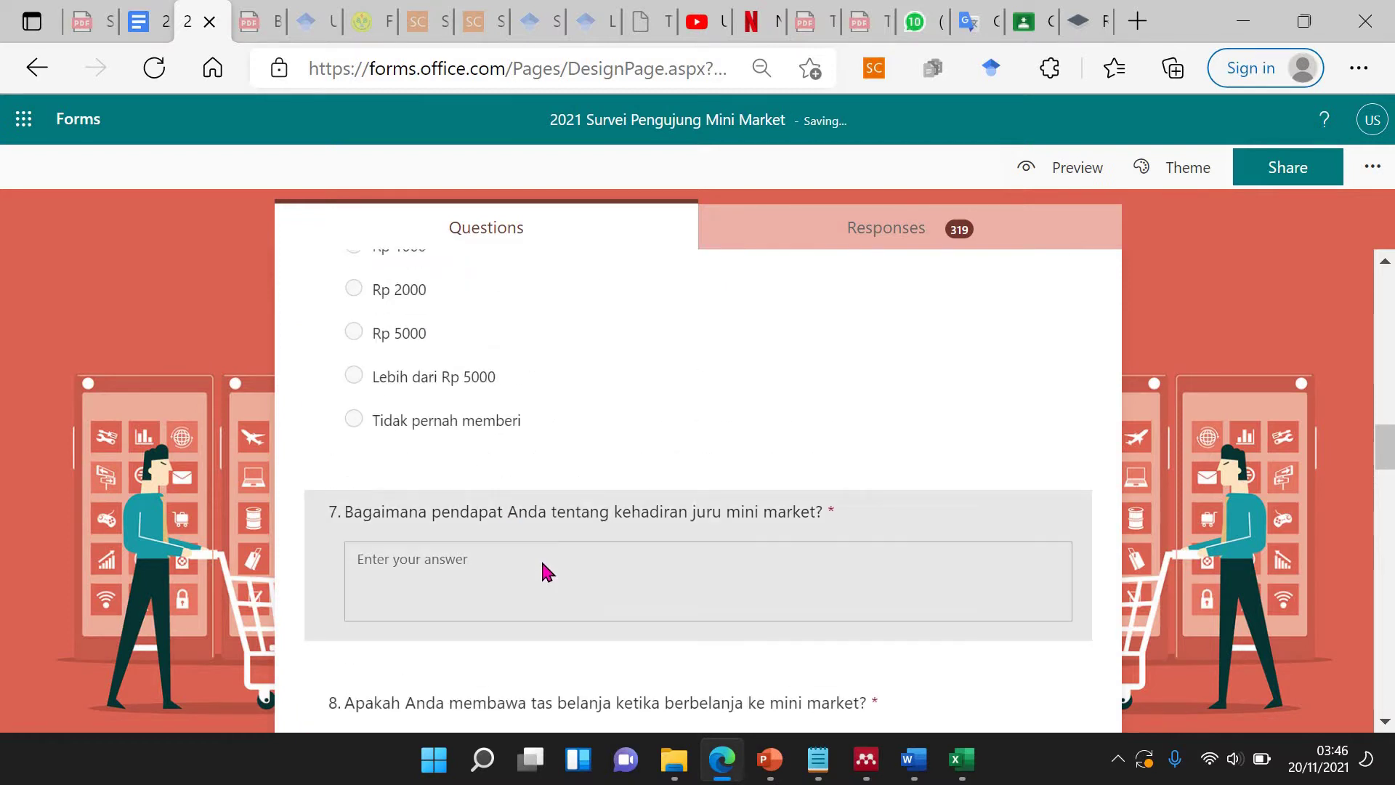
{"action": "scroll", "coordinate": [549, 548], "scroll_direction": "up", "scroll_amount": 3}
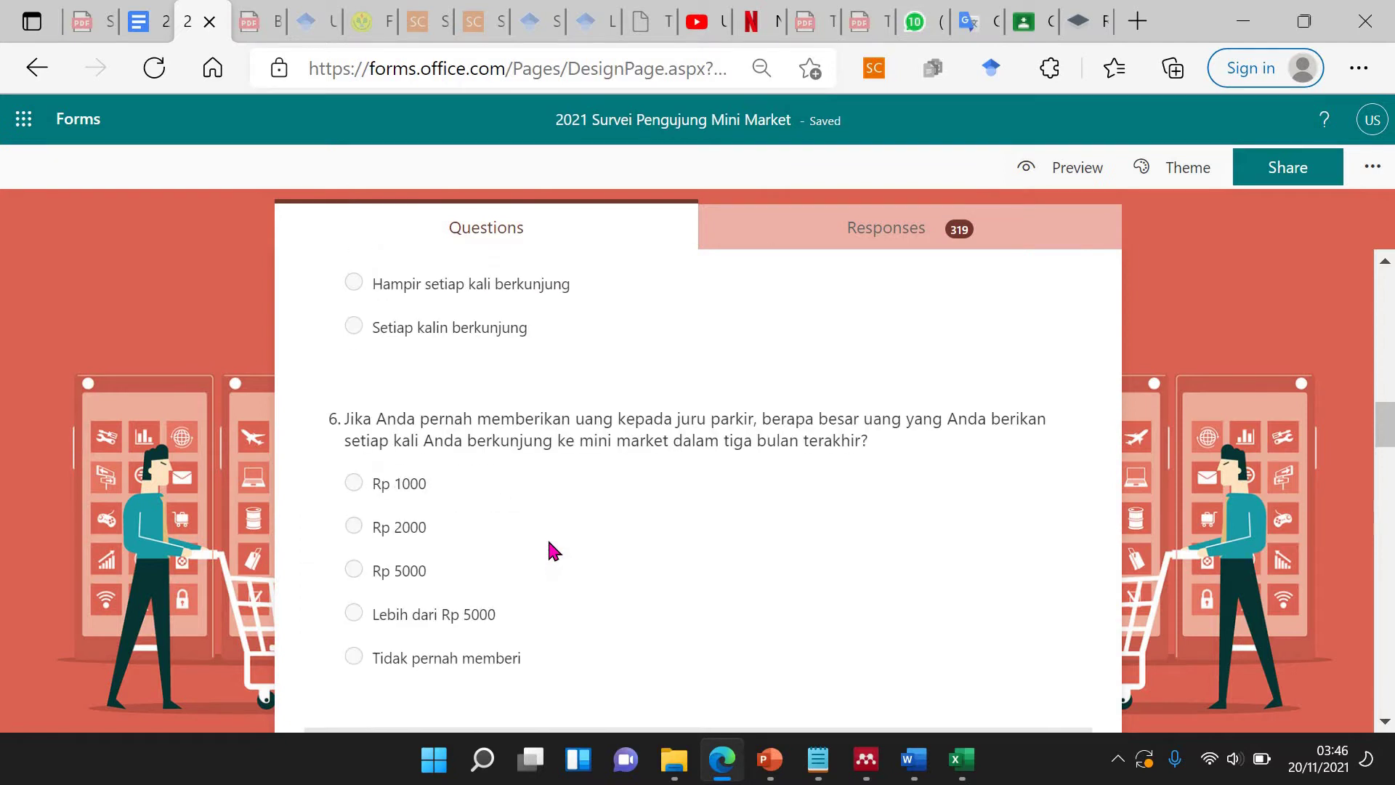
{"action": "scroll", "coordinate": [550, 552], "scroll_direction": "up", "scroll_amount": 3}
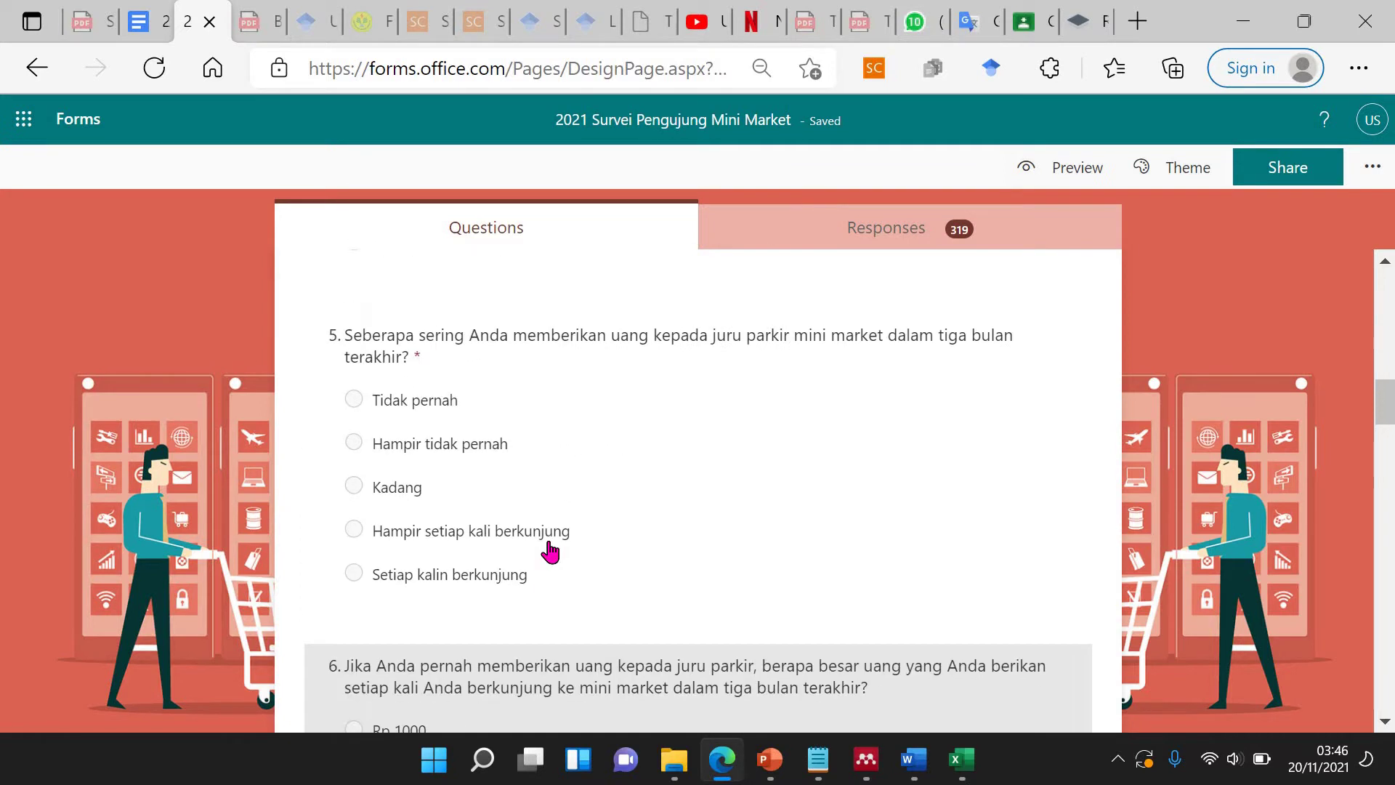
{"action": "scroll", "coordinate": [550, 552], "scroll_direction": "up", "scroll_amount": 5}
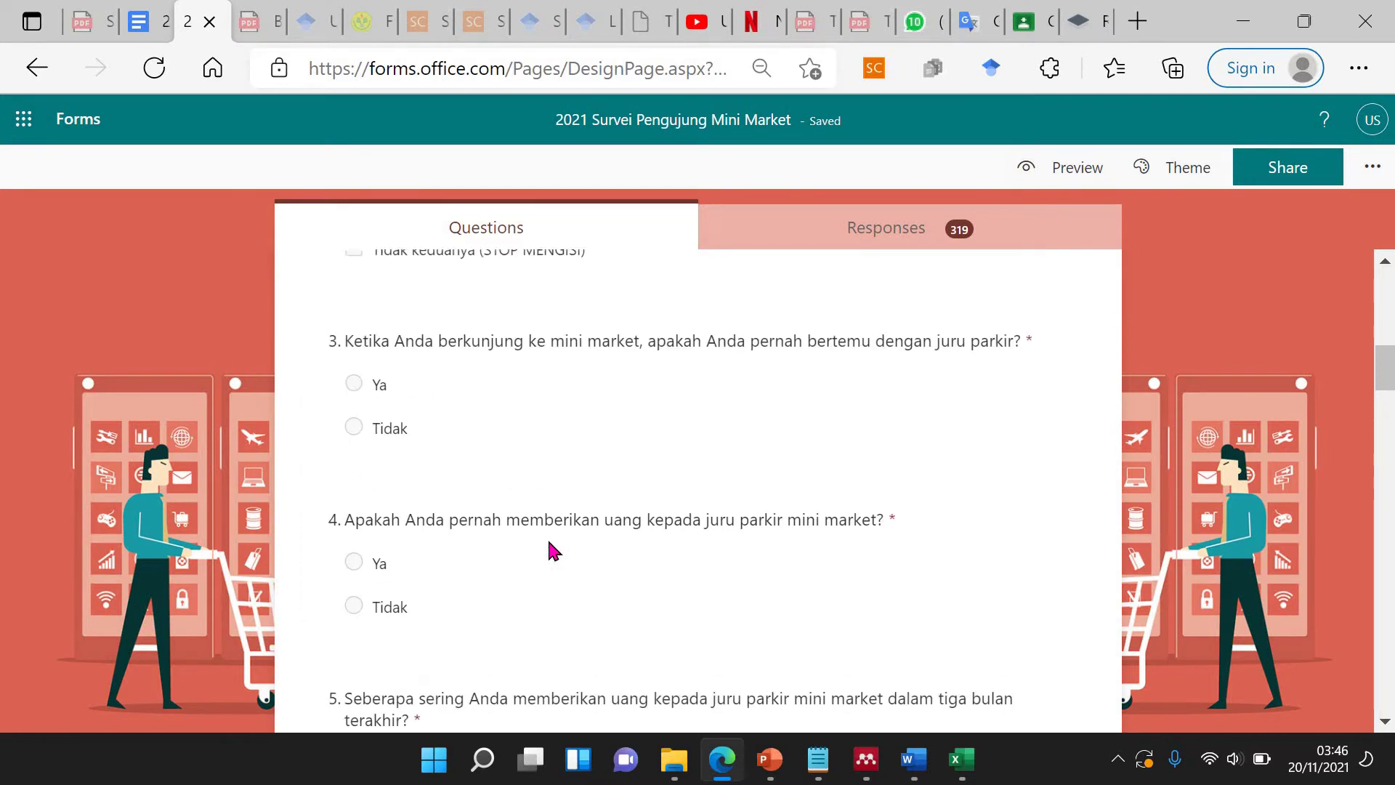
{"action": "scroll", "coordinate": [550, 552], "scroll_direction": "up", "scroll_amount": 5}
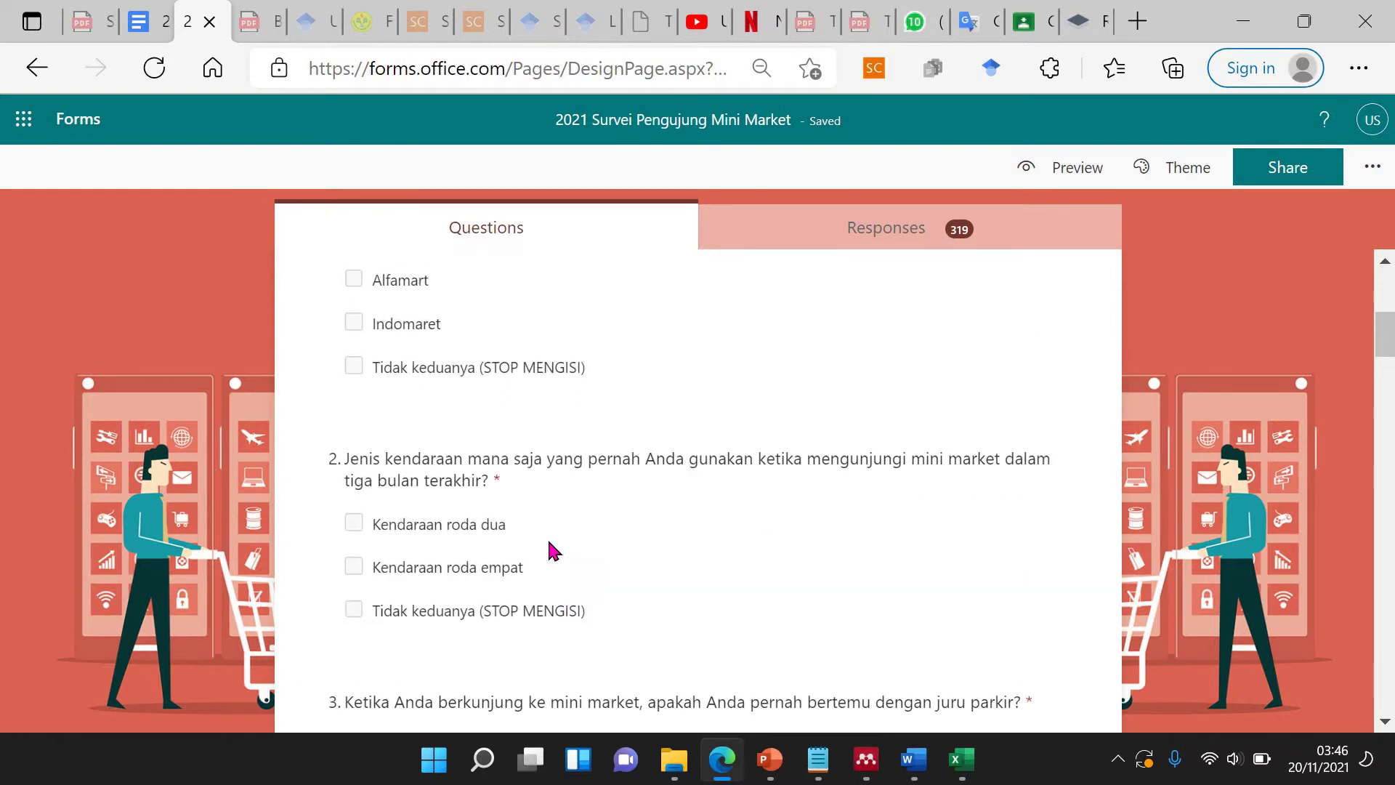
{"action": "scroll", "coordinate": [552, 541], "scroll_direction": "down", "scroll_amount": 20}
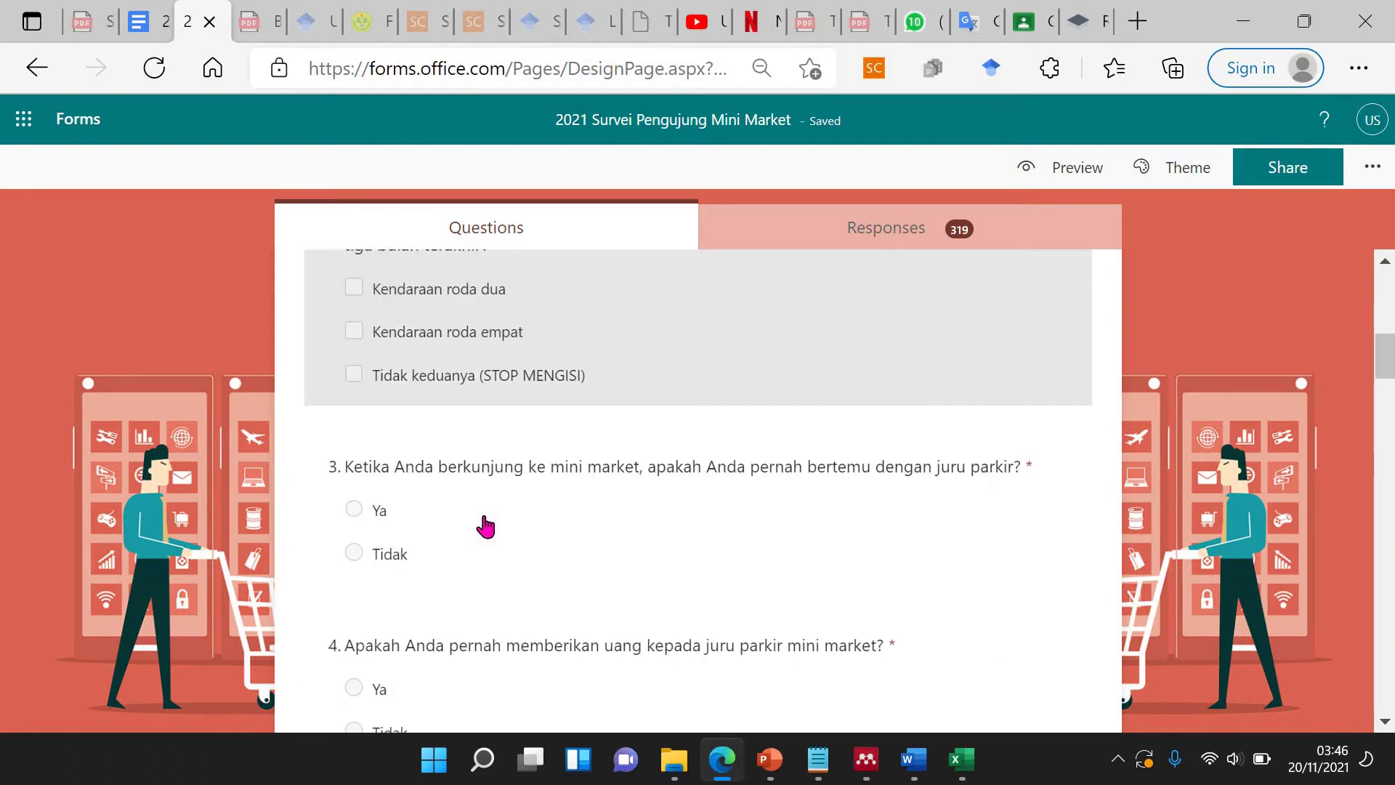
{"action": "scroll", "coordinate": [496, 529], "scroll_direction": "down", "scroll_amount": 10}
{"action": "scroll", "coordinate": [498, 530], "scroll_direction": "up", "scroll_amount": 10}
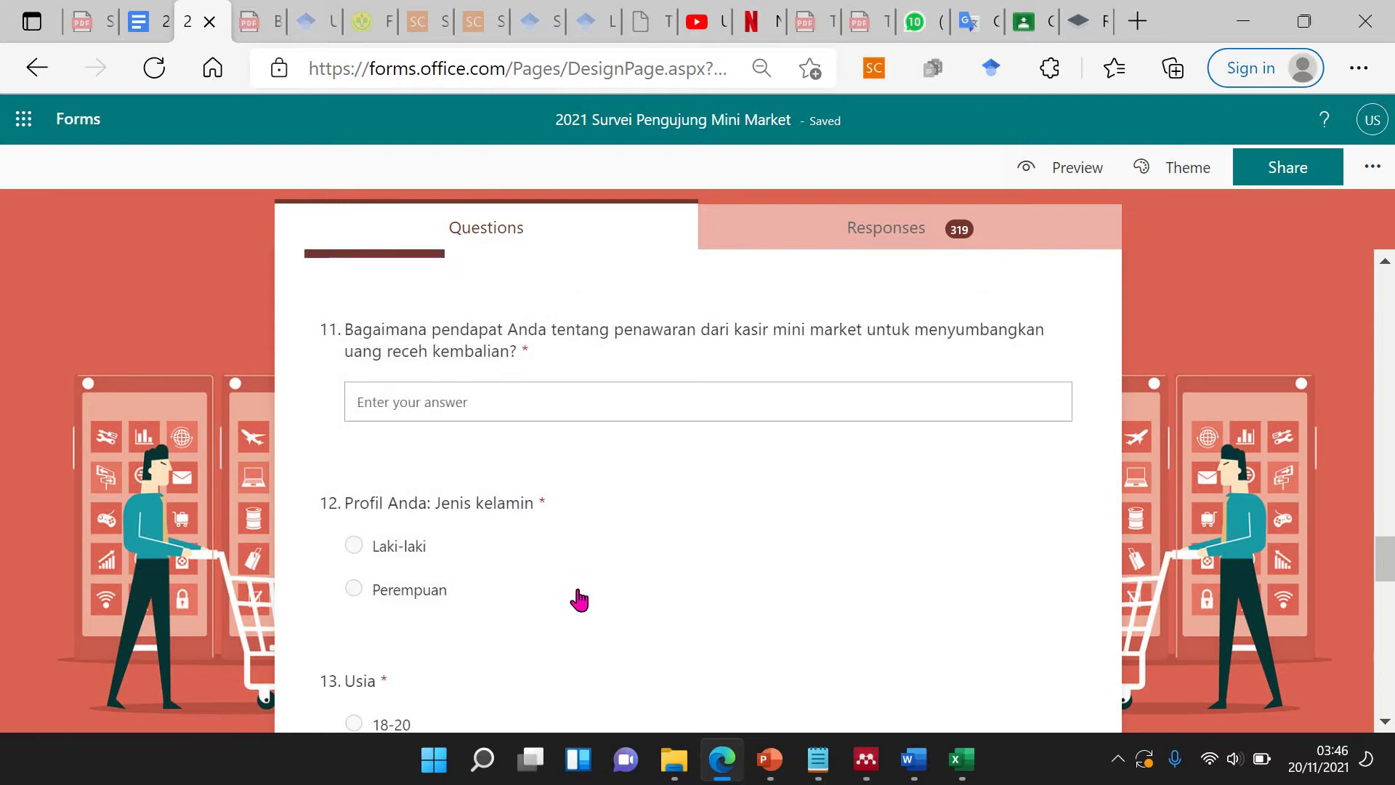
{"action": "scroll", "coordinate": [523, 538], "scroll_direction": "down", "scroll_amount": 8}
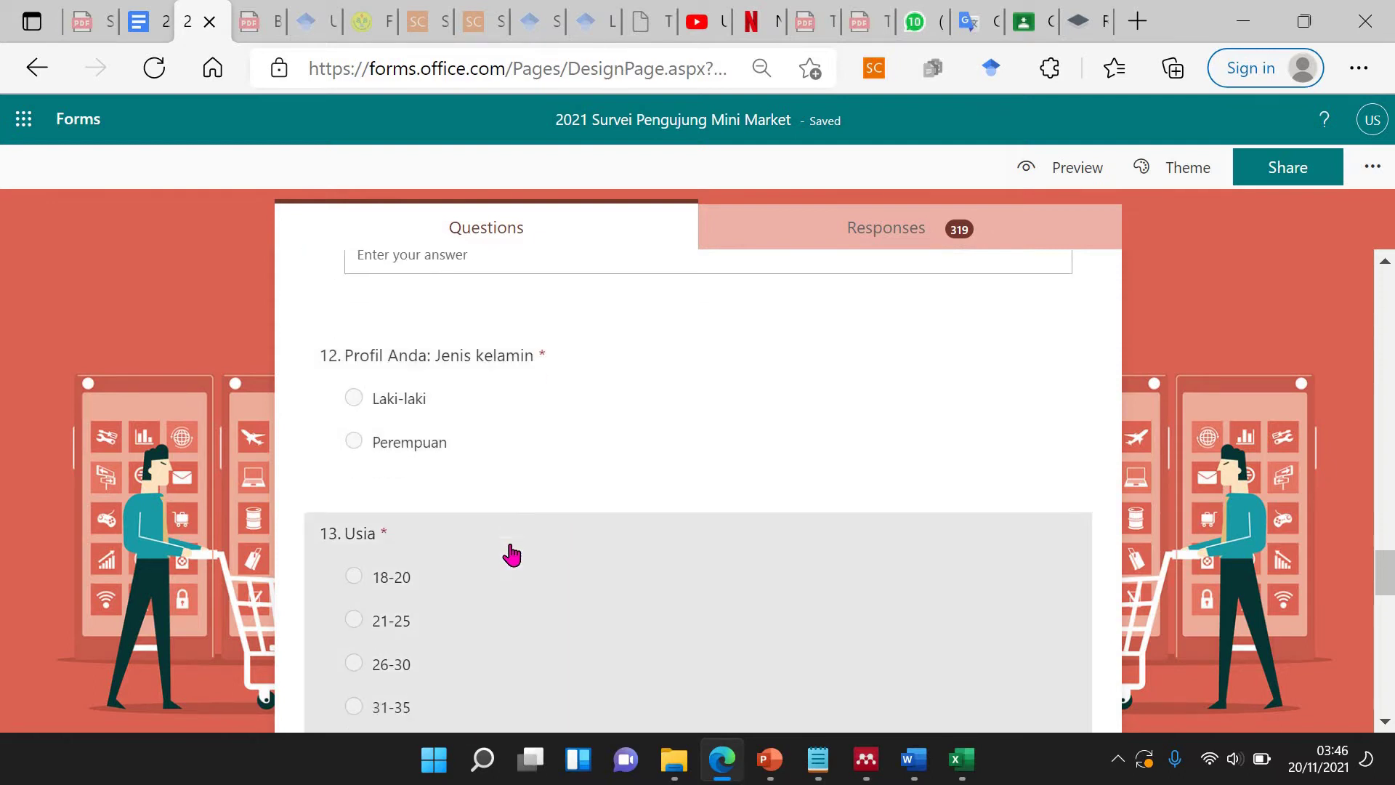
{"action": "scroll", "coordinate": [512, 550], "scroll_direction": "down", "scroll_amount": 10}
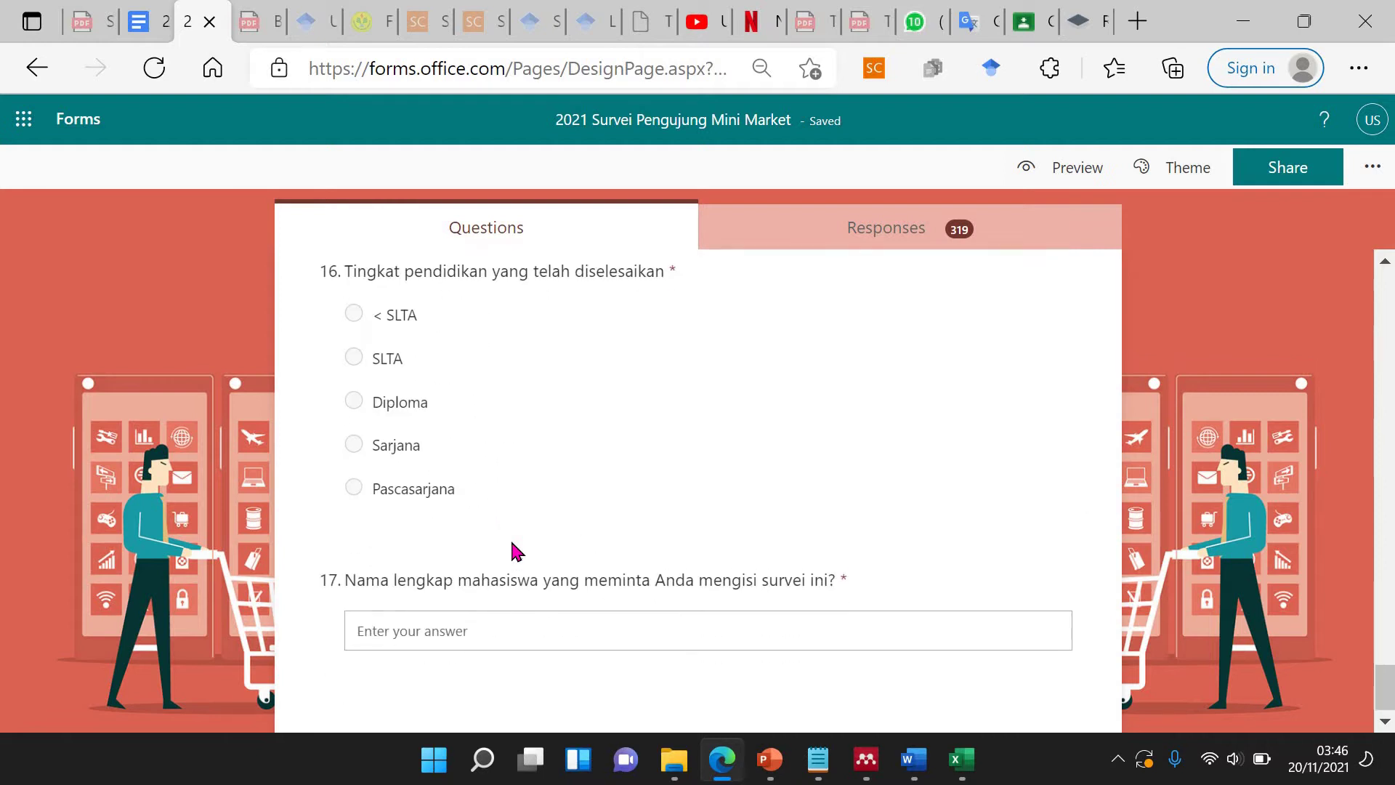
{"action": "scroll", "coordinate": [868, 256], "scroll_direction": "up", "scroll_amount": 5}
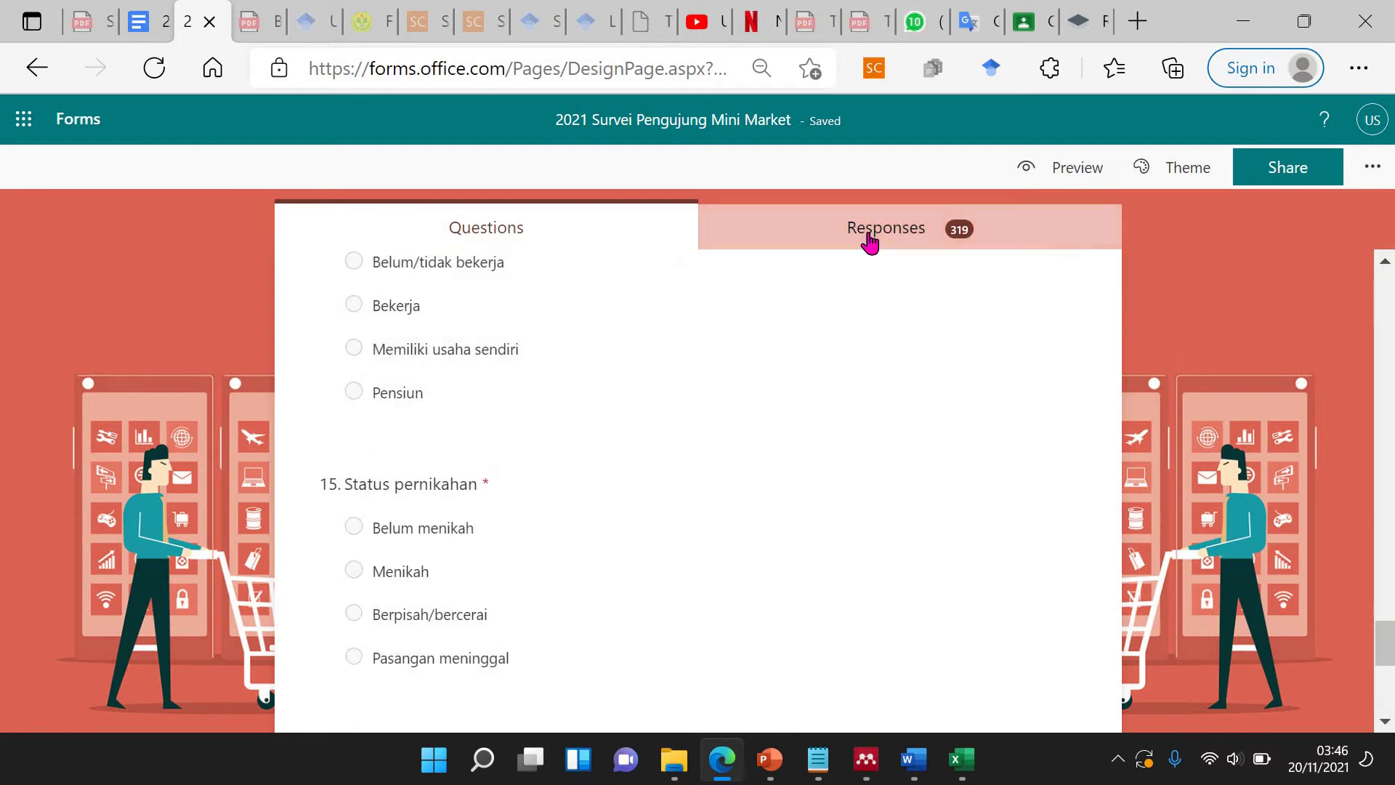
View the response summary and examine the "Tidak keduanya (STOP MENGISI)" answers for questions 1 and 2.
{"action": "left_click", "coordinate": [871, 238]}
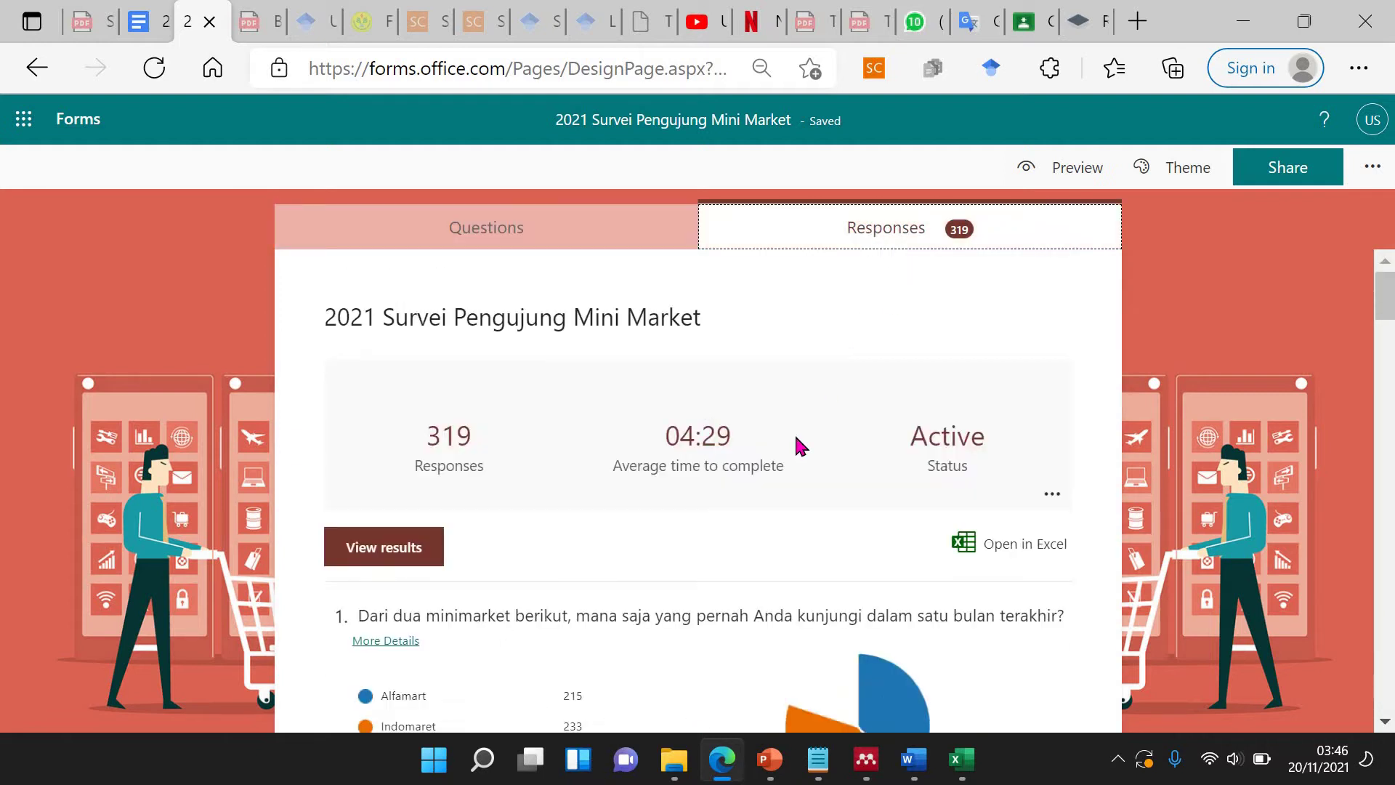
{"action": "scroll", "coordinate": [624, 451], "scroll_direction": "down", "scroll_amount": 5}
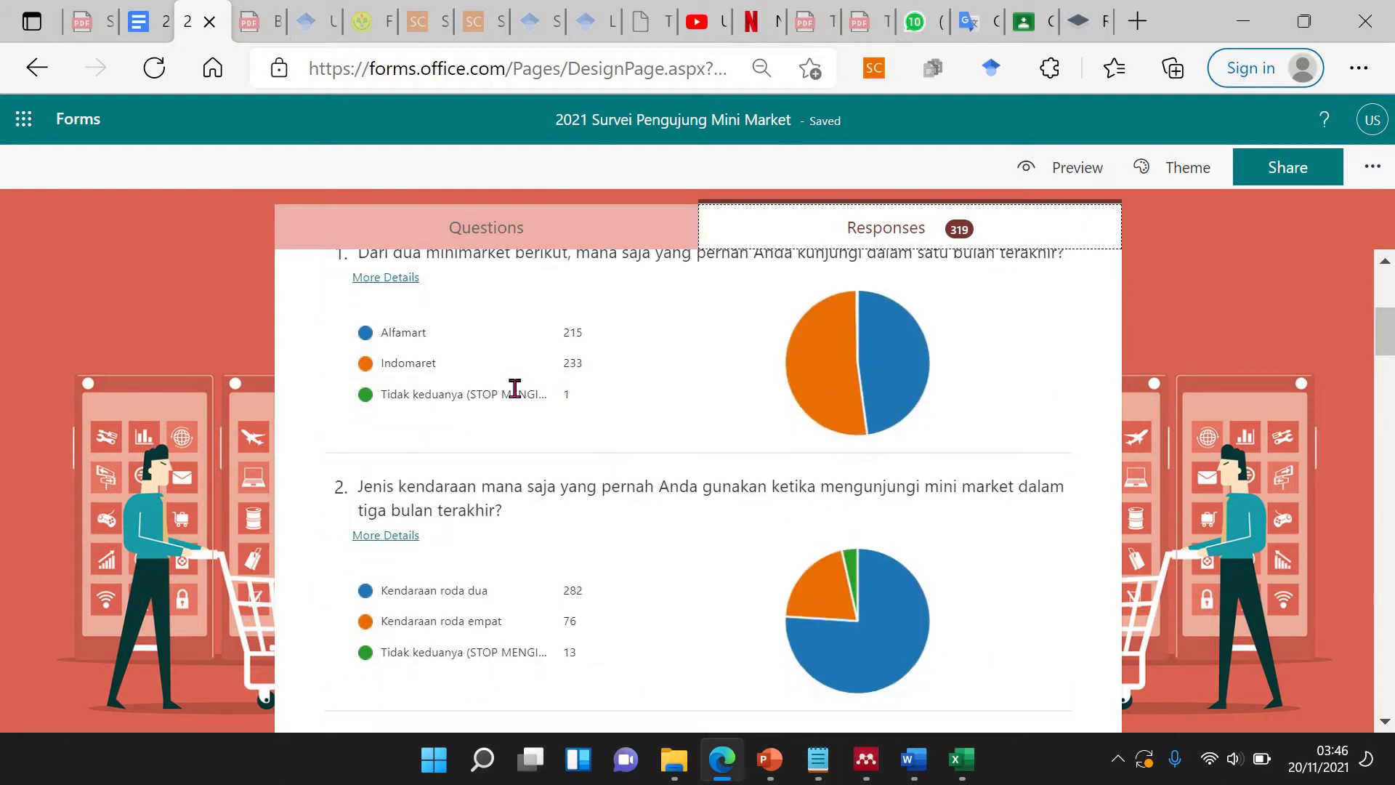
{"action": "mouse_move", "coordinate": [559, 401]}
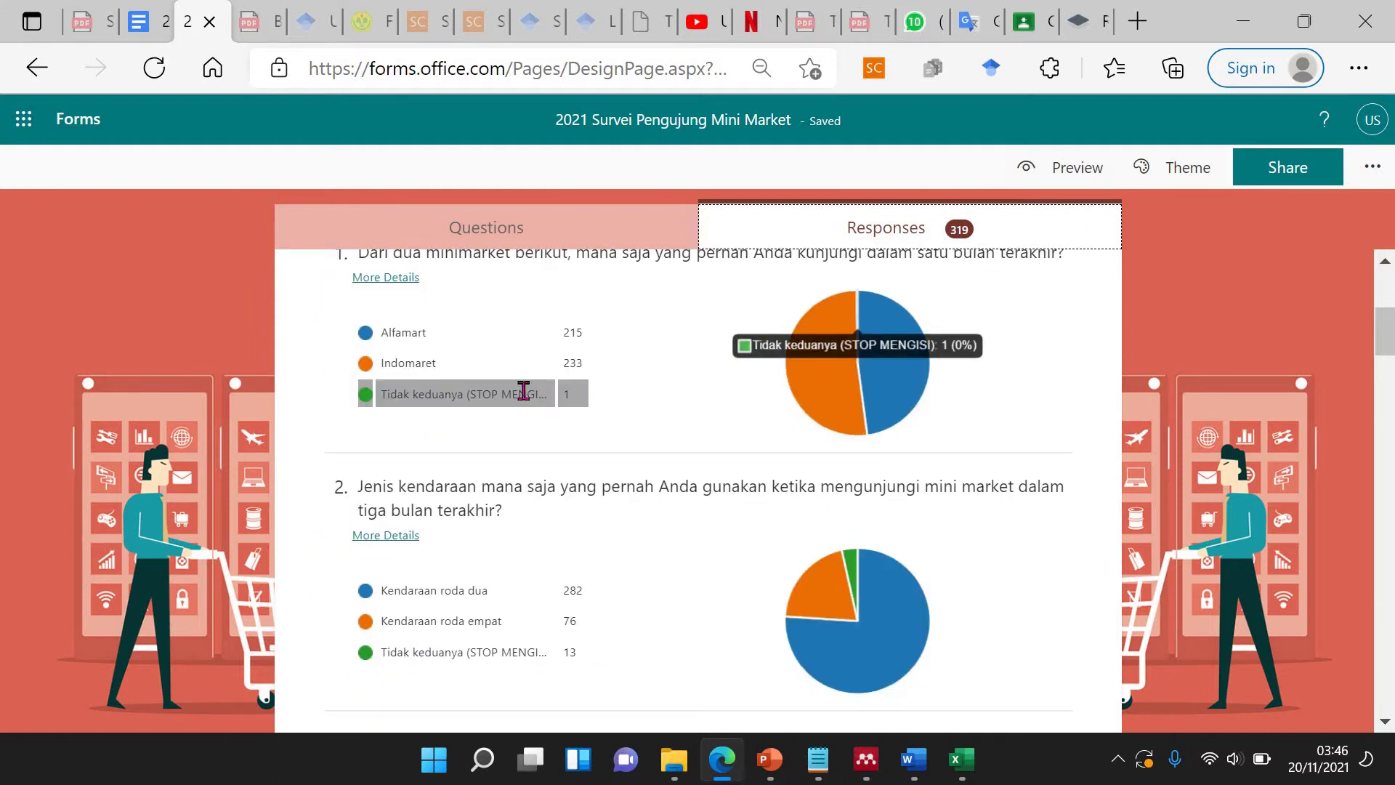
{"action": "scroll", "coordinate": [569, 585], "scroll_direction": "down", "scroll_amount": 2}
{"action": "mouse_move", "coordinate": [570, 537]}
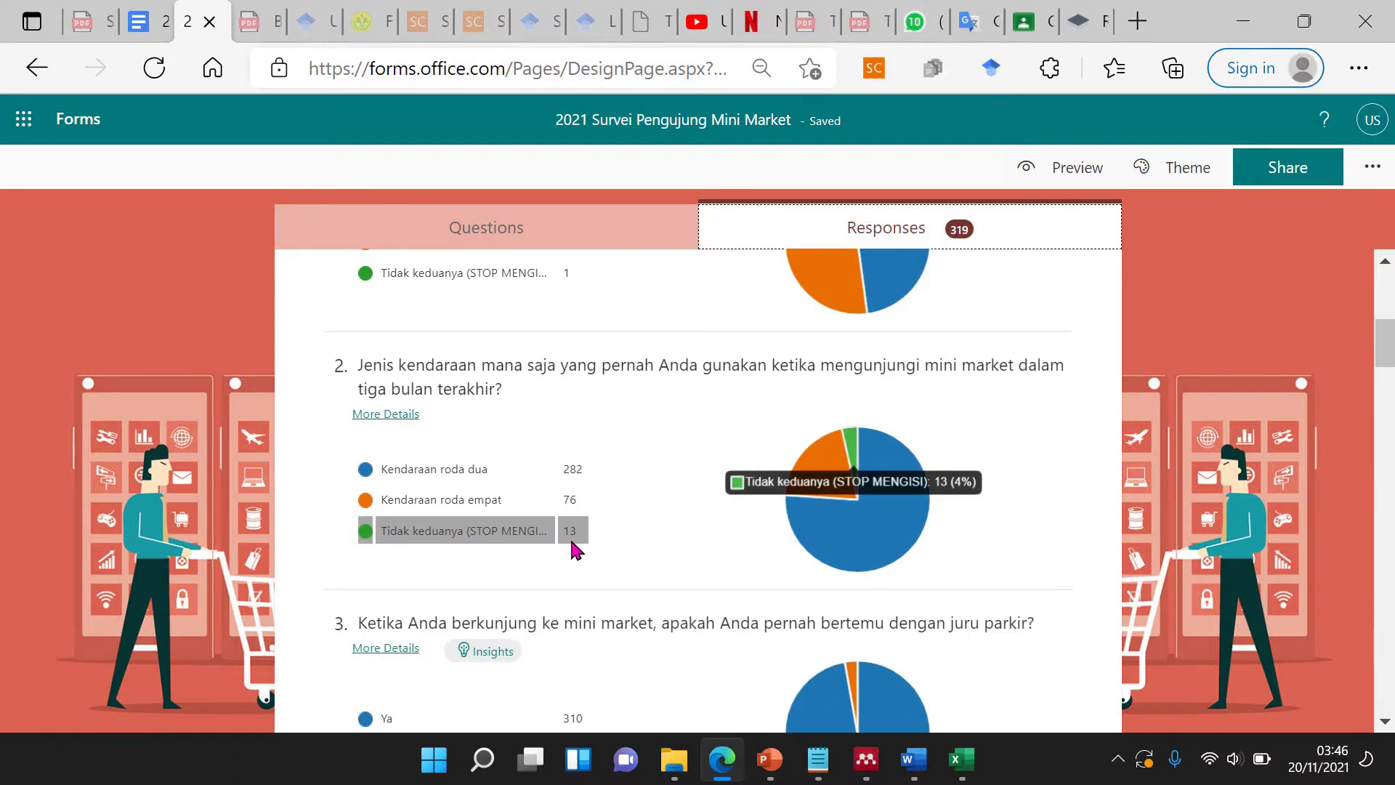
Switch to File Explorer and open the downloaded workbook "2021 Survei Pengujung Mini Market (1-319)" in Excel.
{"action": "left_click", "coordinate": [675, 759]}
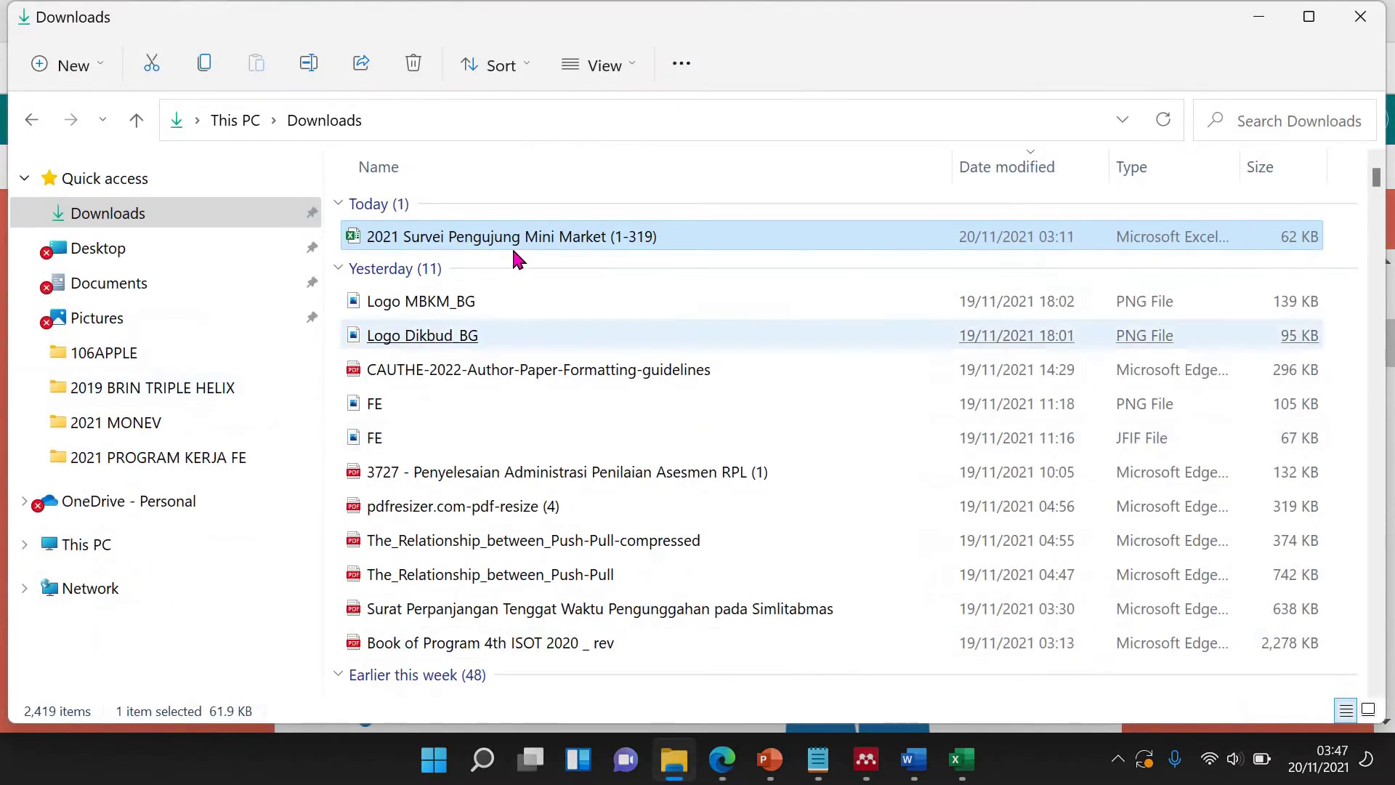
{"action": "double_click", "coordinate": [521, 240]}
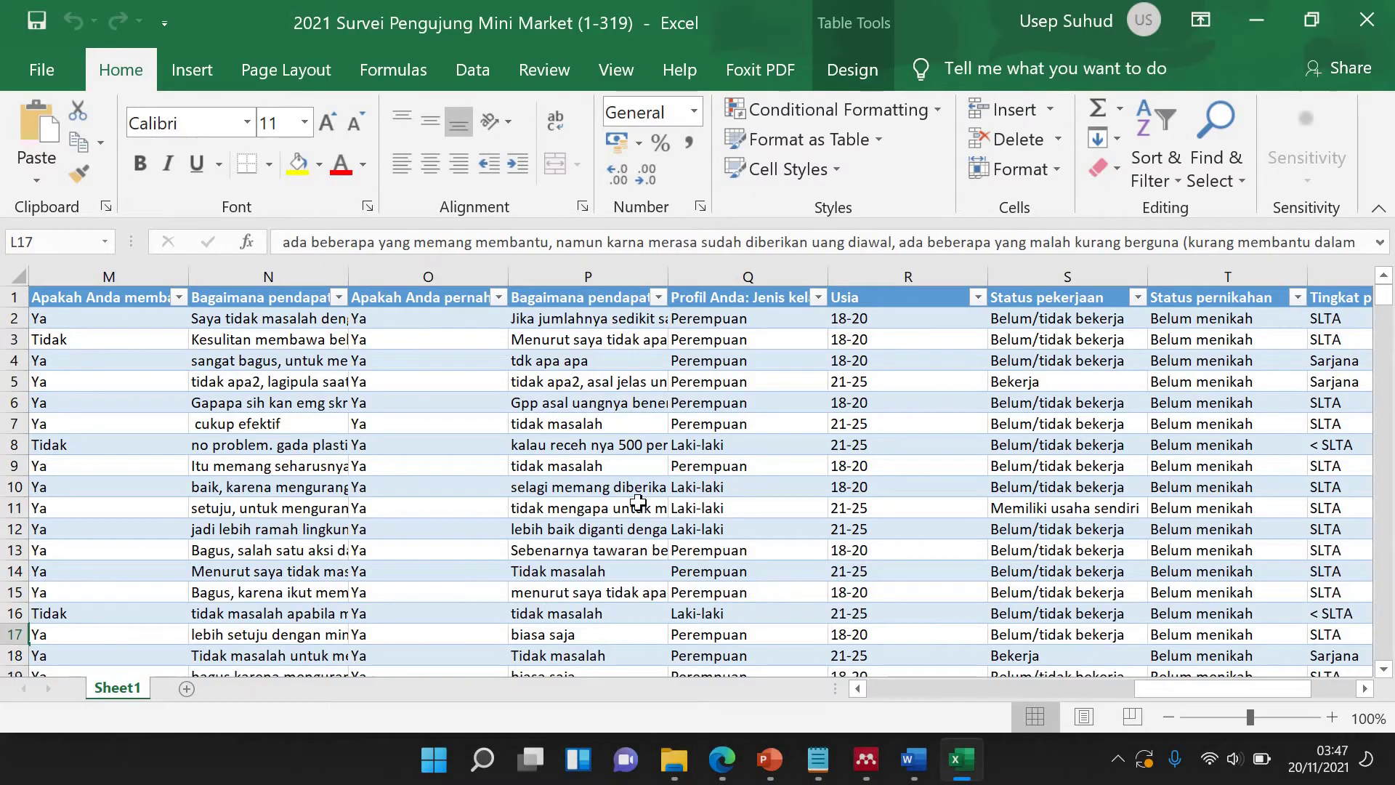
Sort the response table by the "Dari dua minimarket" column in Z to A order.
{"action": "left_click_drag", "start_coordinate": [1155, 689], "coordinate": [888, 733]}
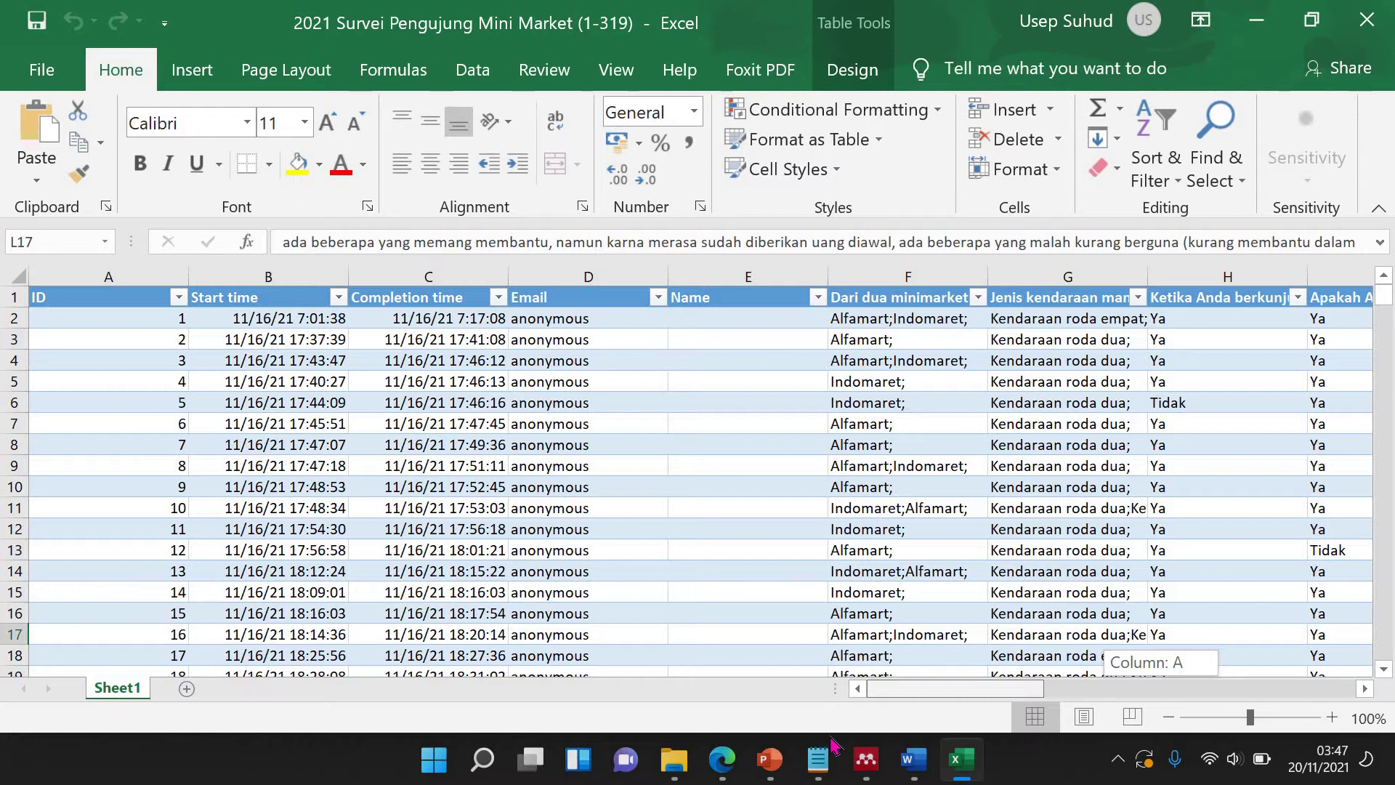
{"action": "left_click_drag", "start_coordinate": [885, 737], "coordinate": [937, 718]}
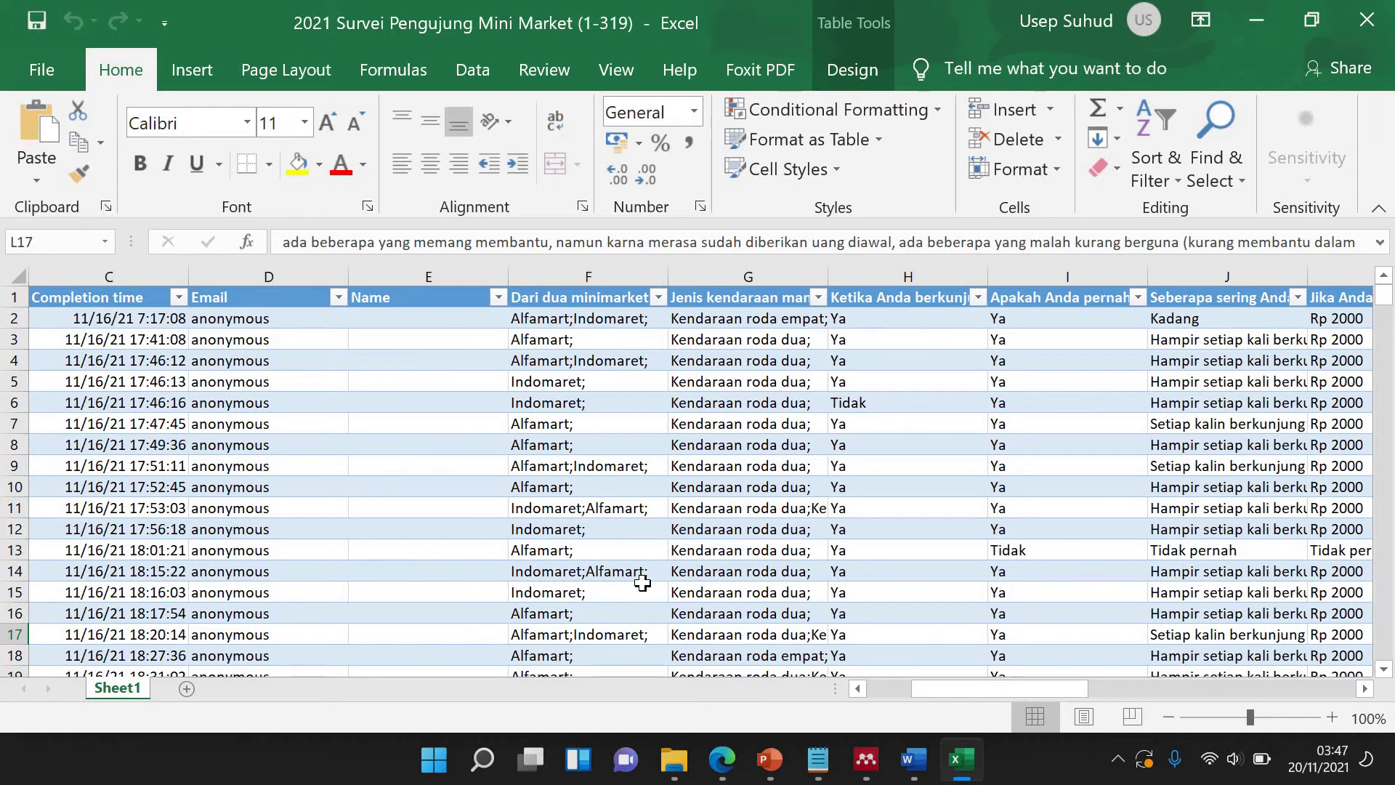
{"action": "scroll", "coordinate": [642, 582], "scroll_direction": "down", "scroll_amount": 13}
{"action": "scroll", "coordinate": [650, 436], "scroll_direction": "up", "scroll_amount": 5}
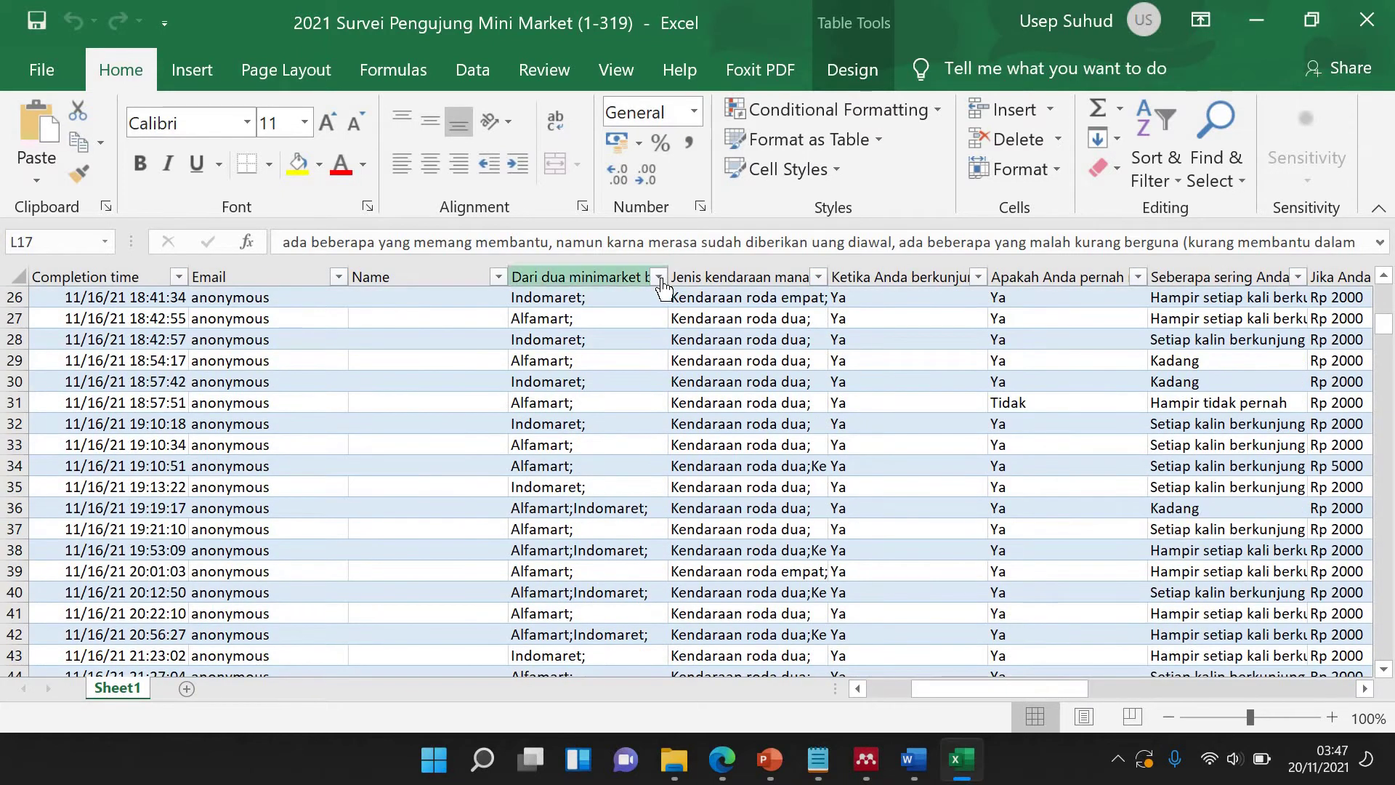
{"action": "left_click", "coordinate": [658, 278]}
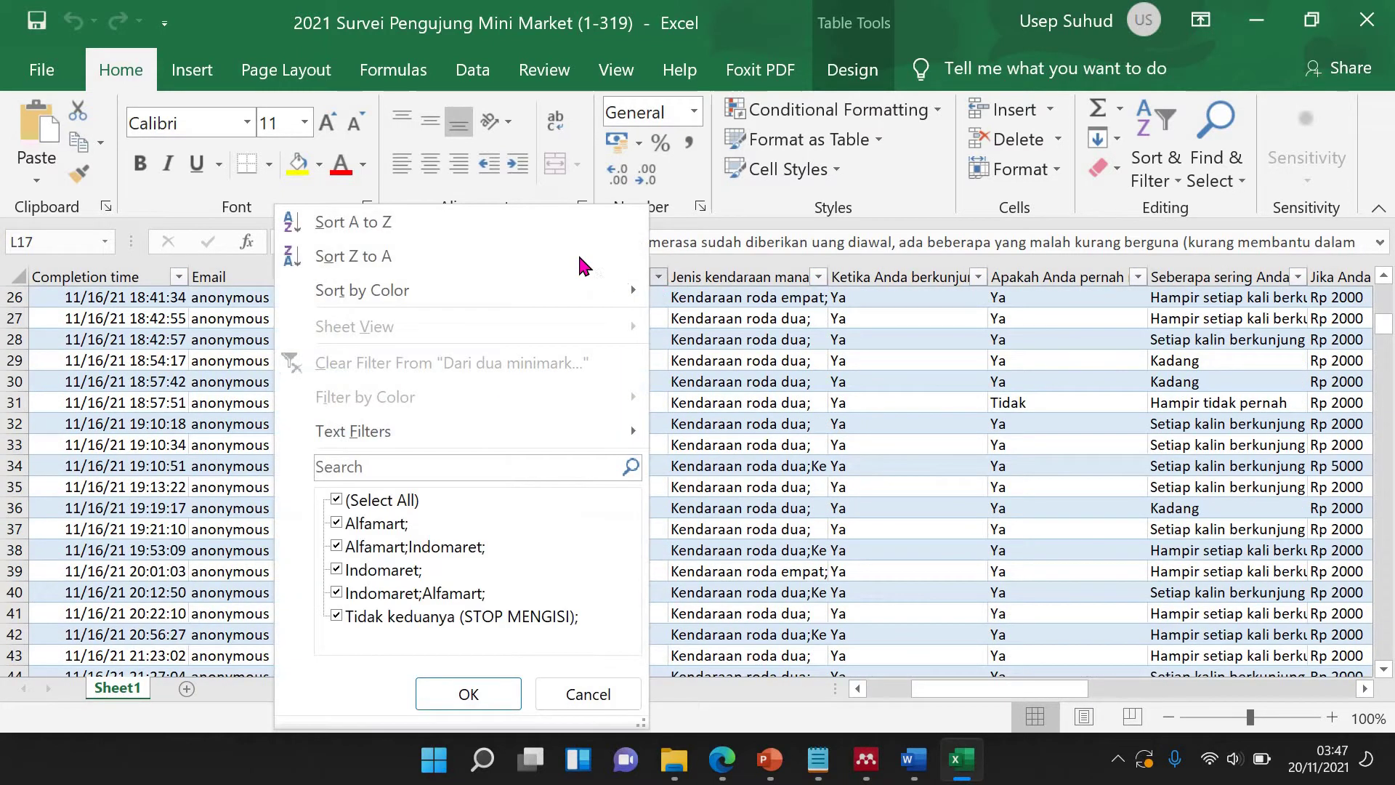
{"action": "left_click", "coordinate": [446, 252]}
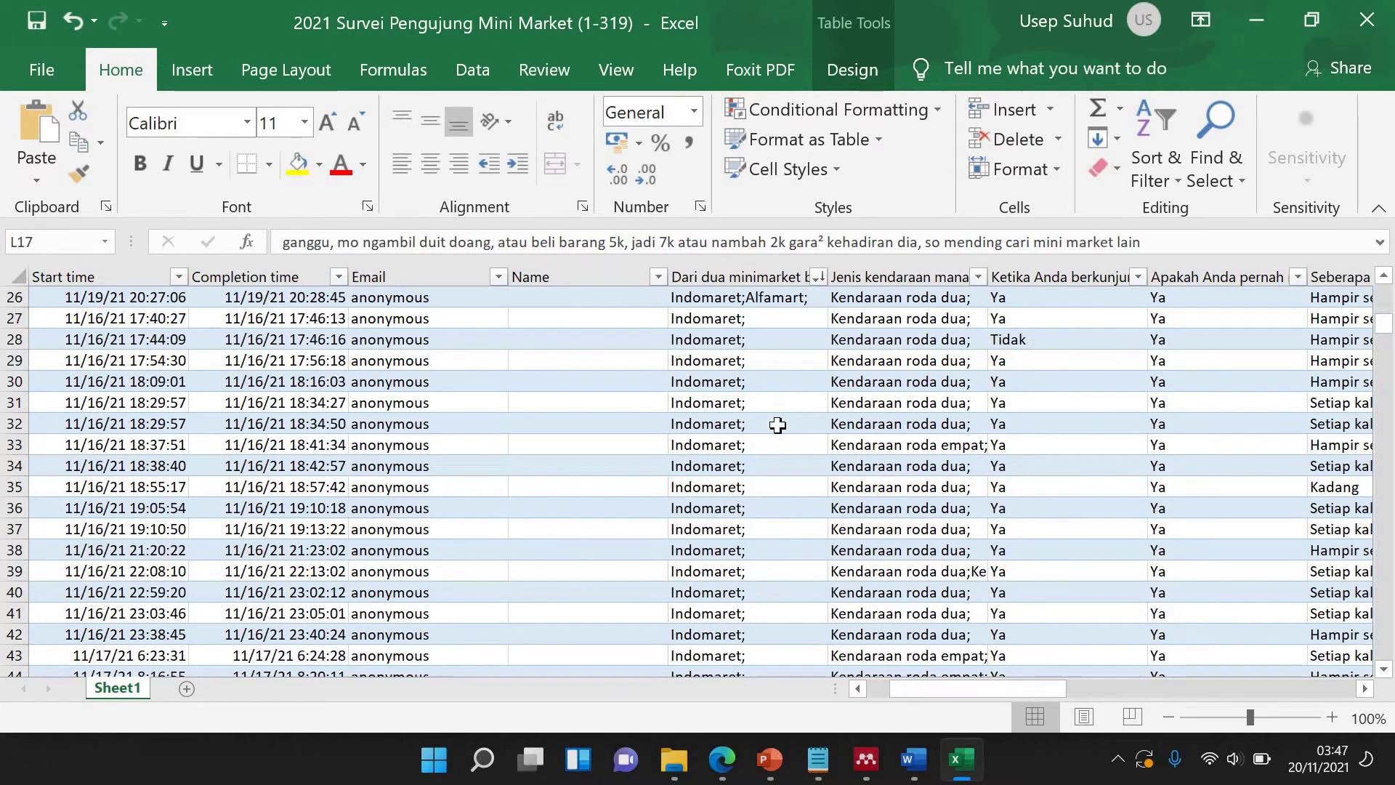
Examine the sorted minimarket answers down to the last record and locate the "Tidak keduanya (STOP MENGISI)" response.
{"action": "scroll", "coordinate": [778, 425], "scroll_direction": "down", "scroll_amount": 20}
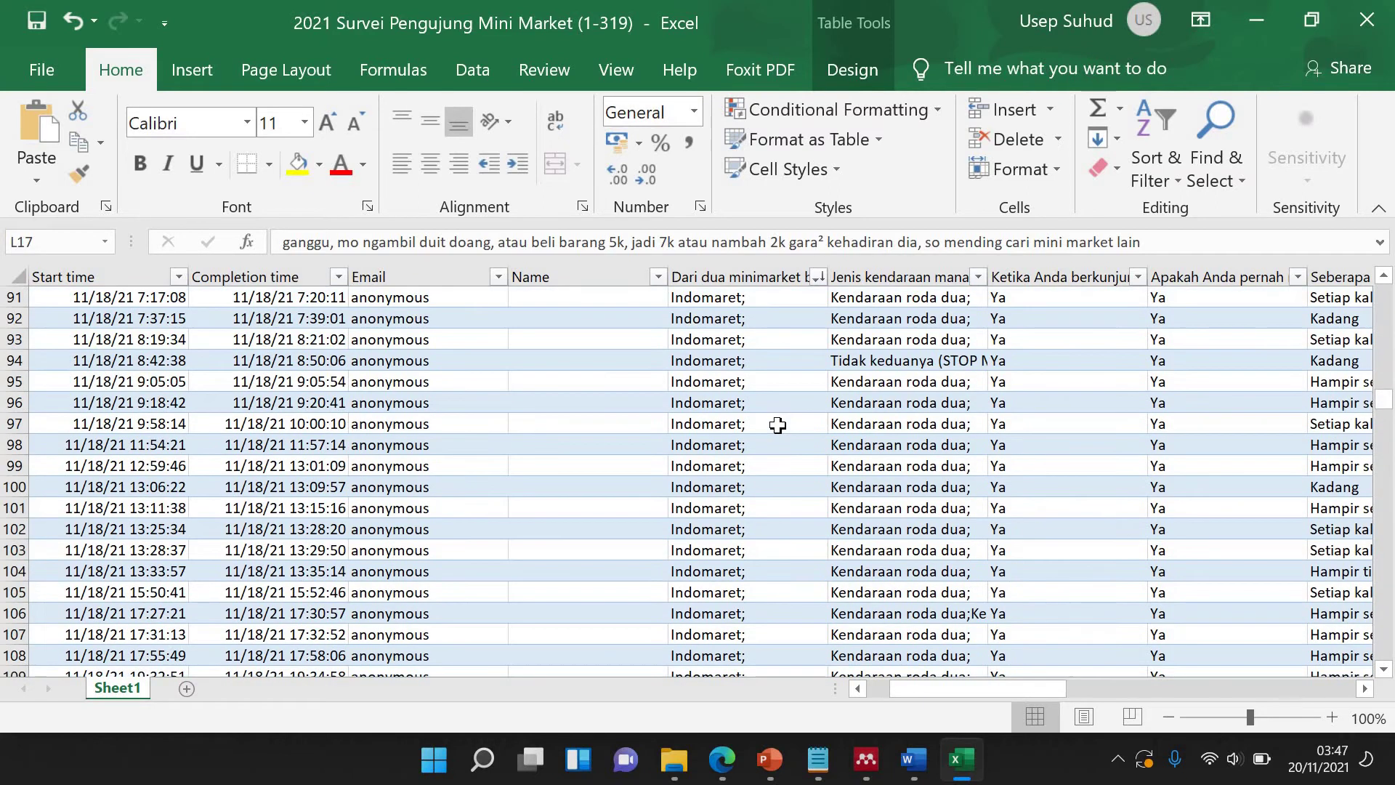
{"action": "scroll", "coordinate": [778, 425], "scroll_direction": "down", "scroll_amount": 20}
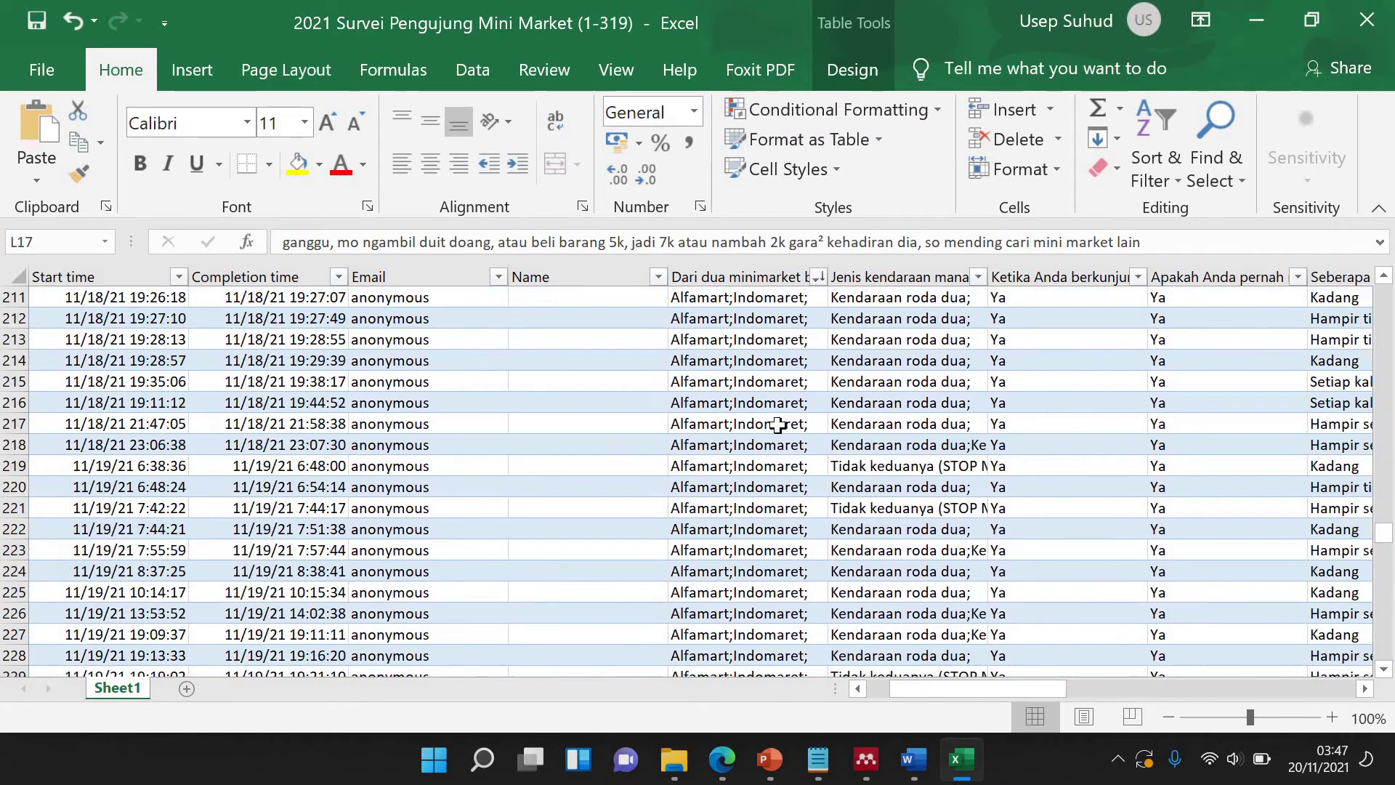
{"action": "scroll", "coordinate": [777, 425], "scroll_direction": "down", "scroll_amount": 20}
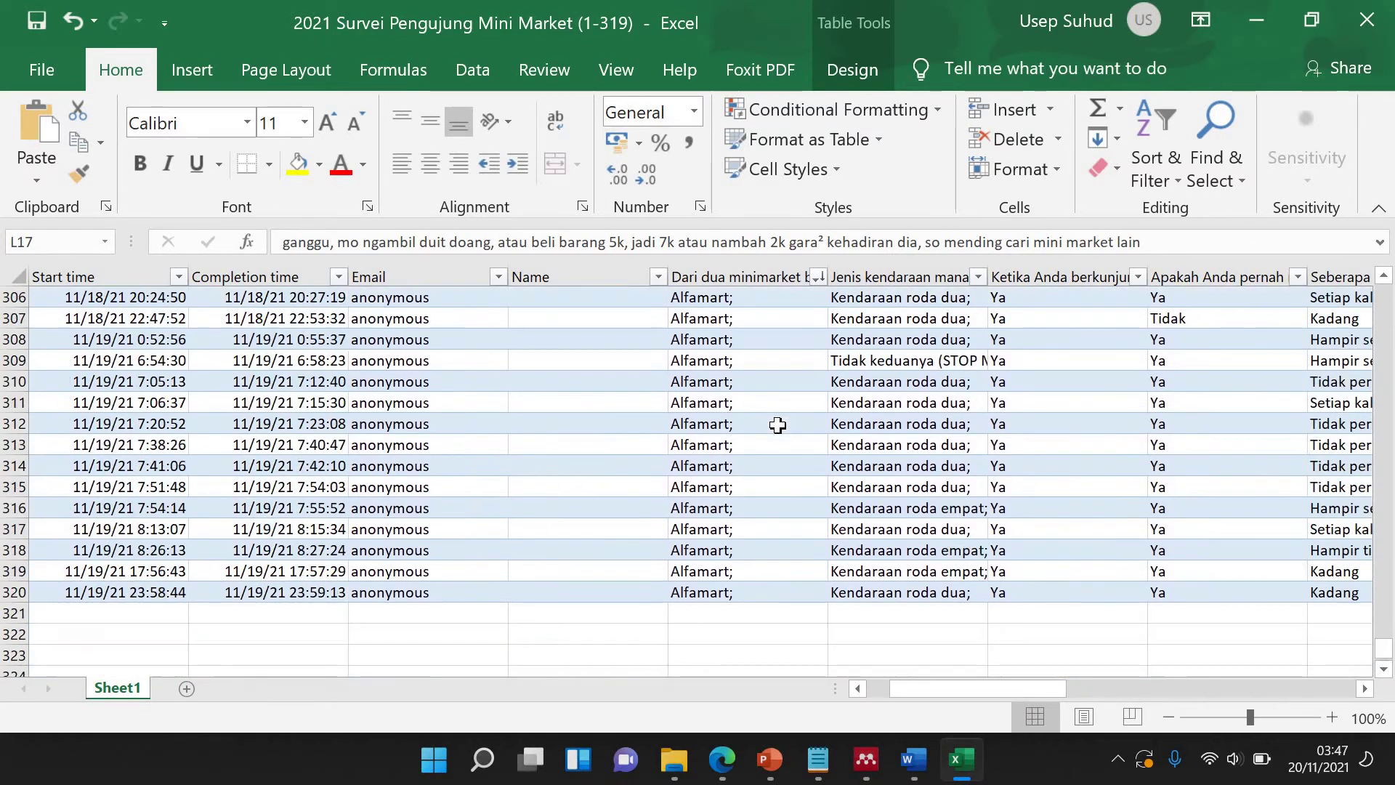
{"action": "scroll", "coordinate": [777, 425], "scroll_direction": "up", "scroll_amount": 20}
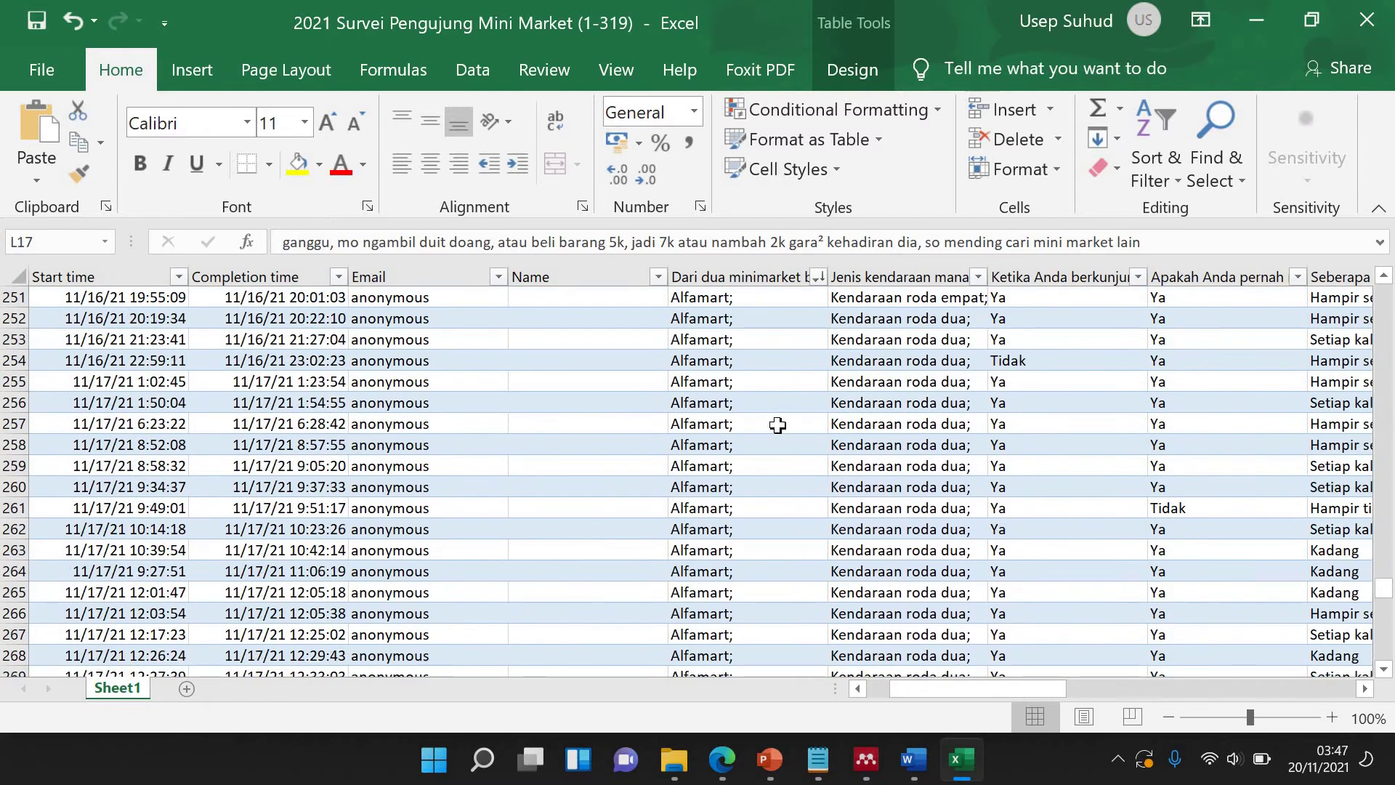
{"action": "scroll", "coordinate": [777, 425], "scroll_direction": "up", "scroll_amount": 20}
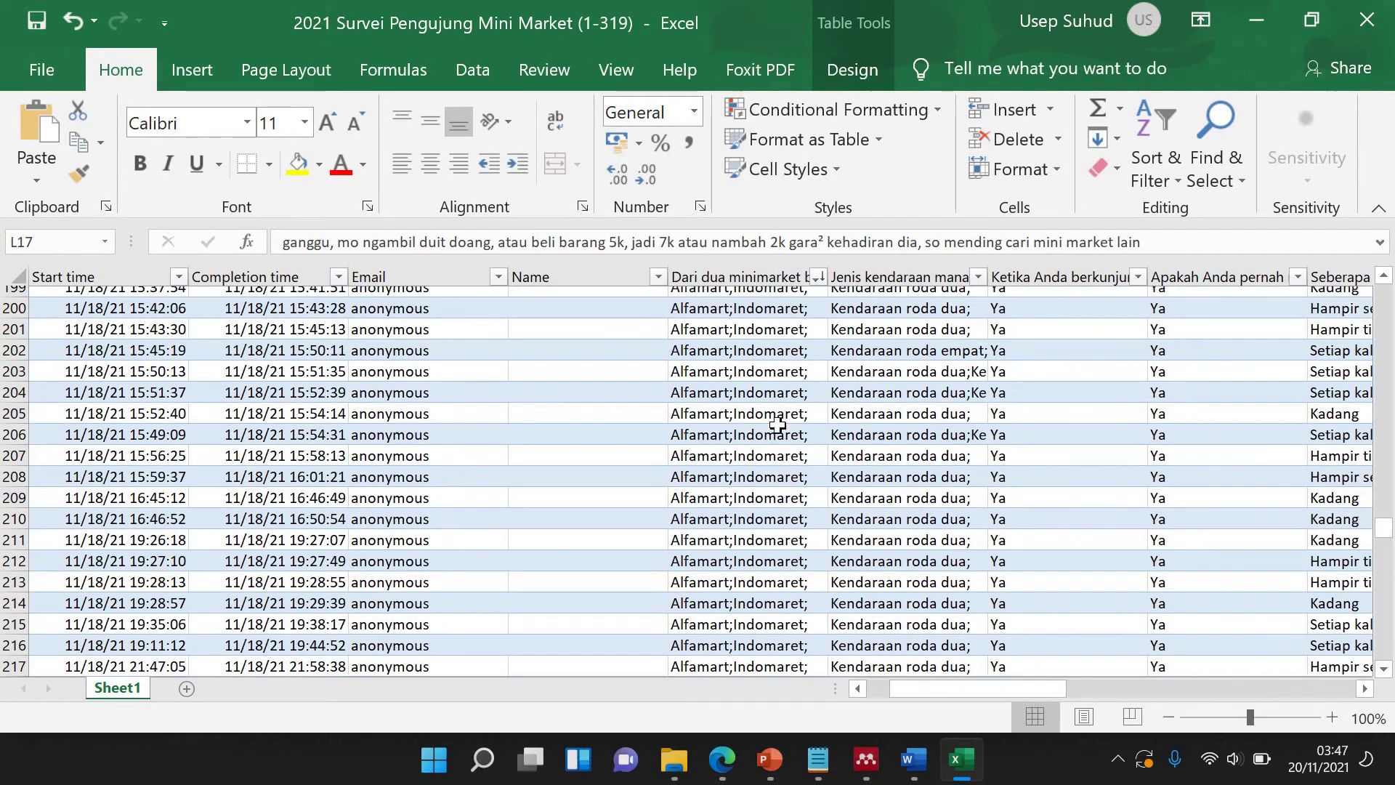
{"action": "scroll", "coordinate": [777, 425], "scroll_direction": "up", "scroll_amount": 20}
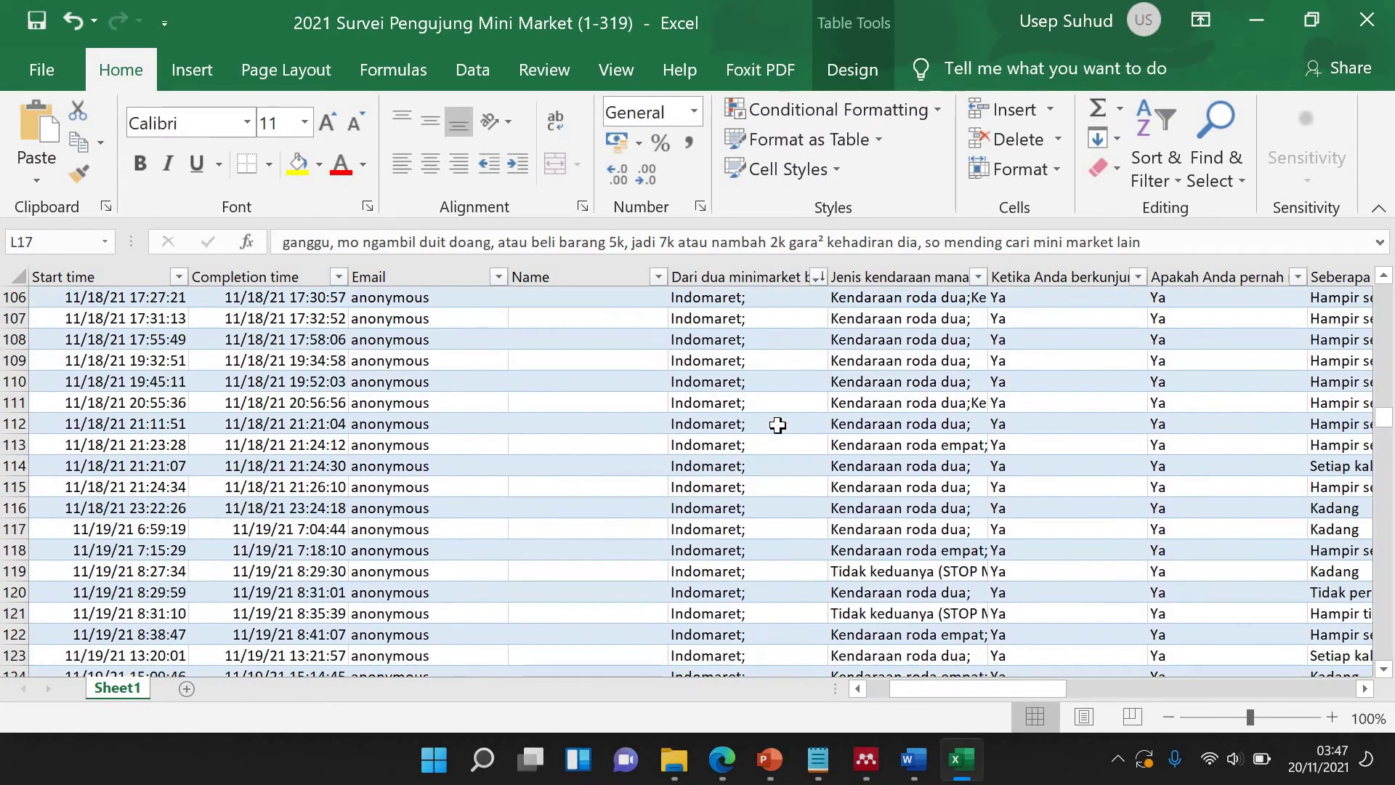
{"action": "scroll", "coordinate": [777, 425], "scroll_direction": "up", "scroll_amount": 18}
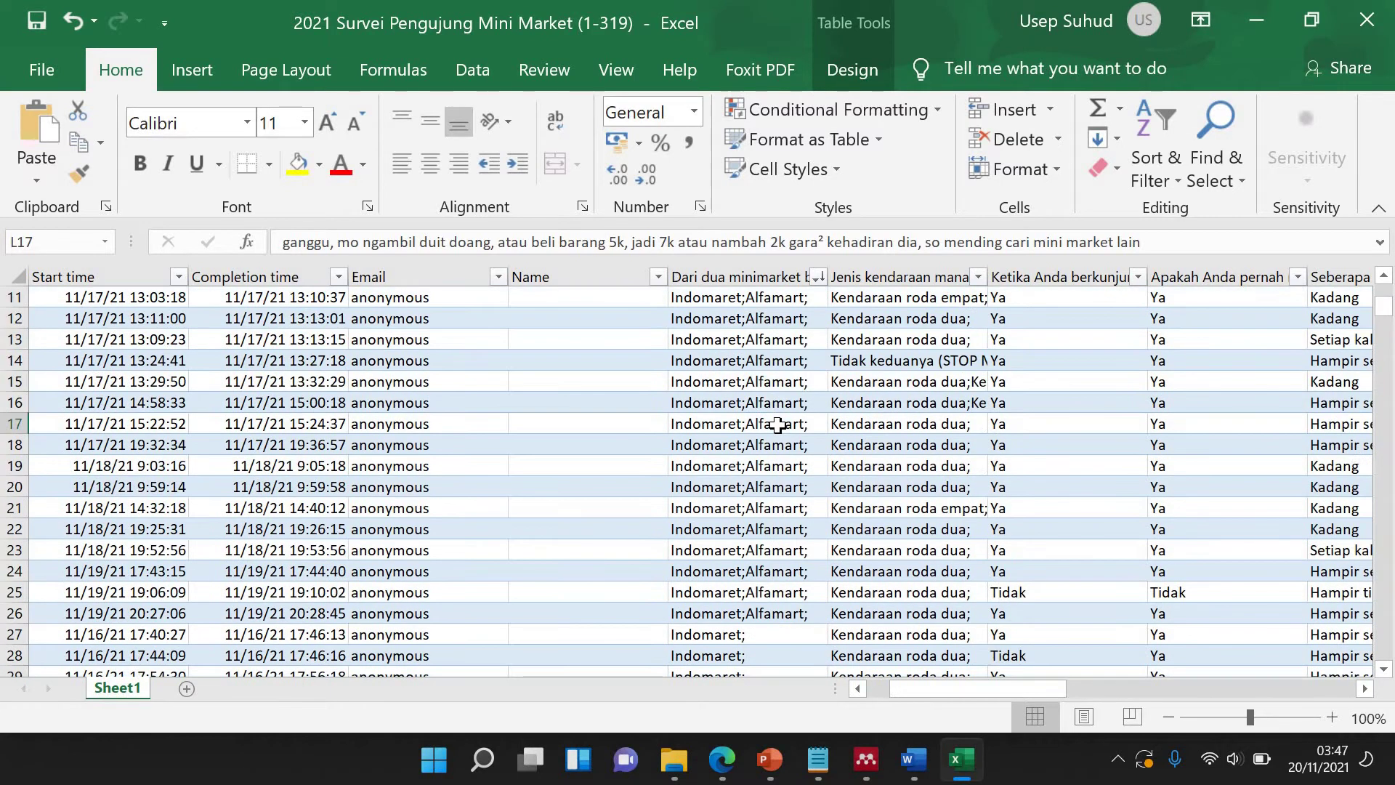
{"action": "left_click", "coordinate": [755, 320]}
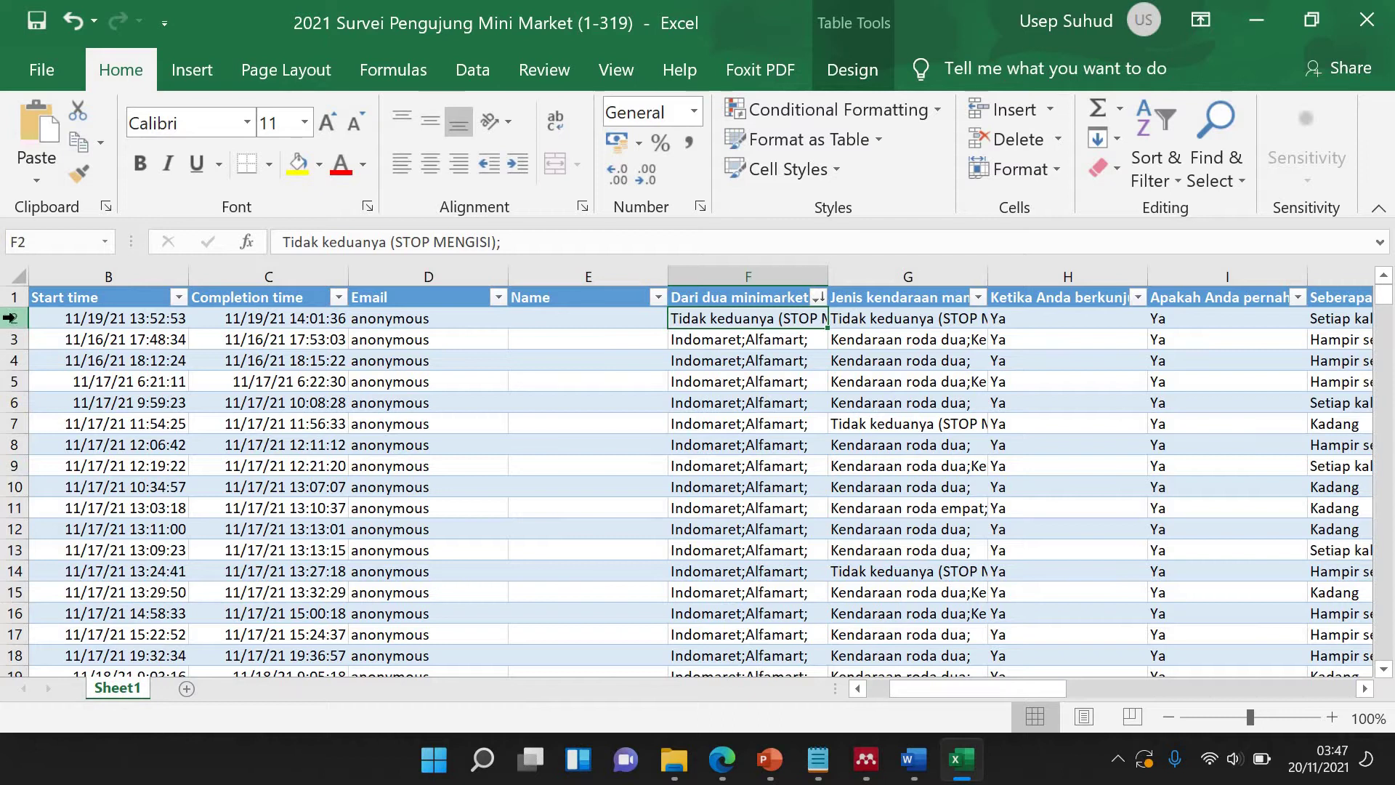
Copy the entire contents of Sheet1 into a new worksheet.
{"action": "left_click", "coordinate": [11, 274]}
{"action": "key", "text": "ctrl+c"}
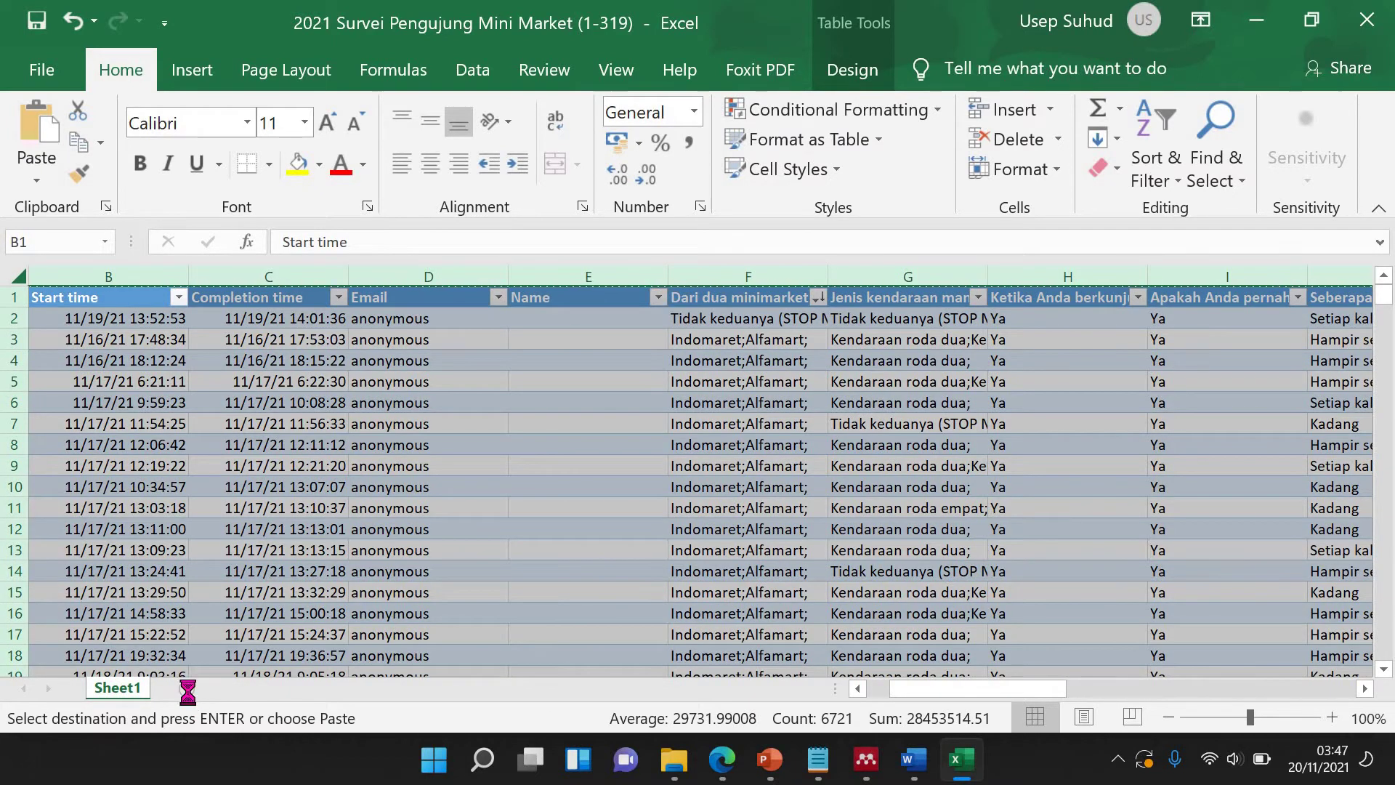
{"action": "left_click", "coordinate": [186, 689]}
{"action": "key", "text": "ctrl+v"}
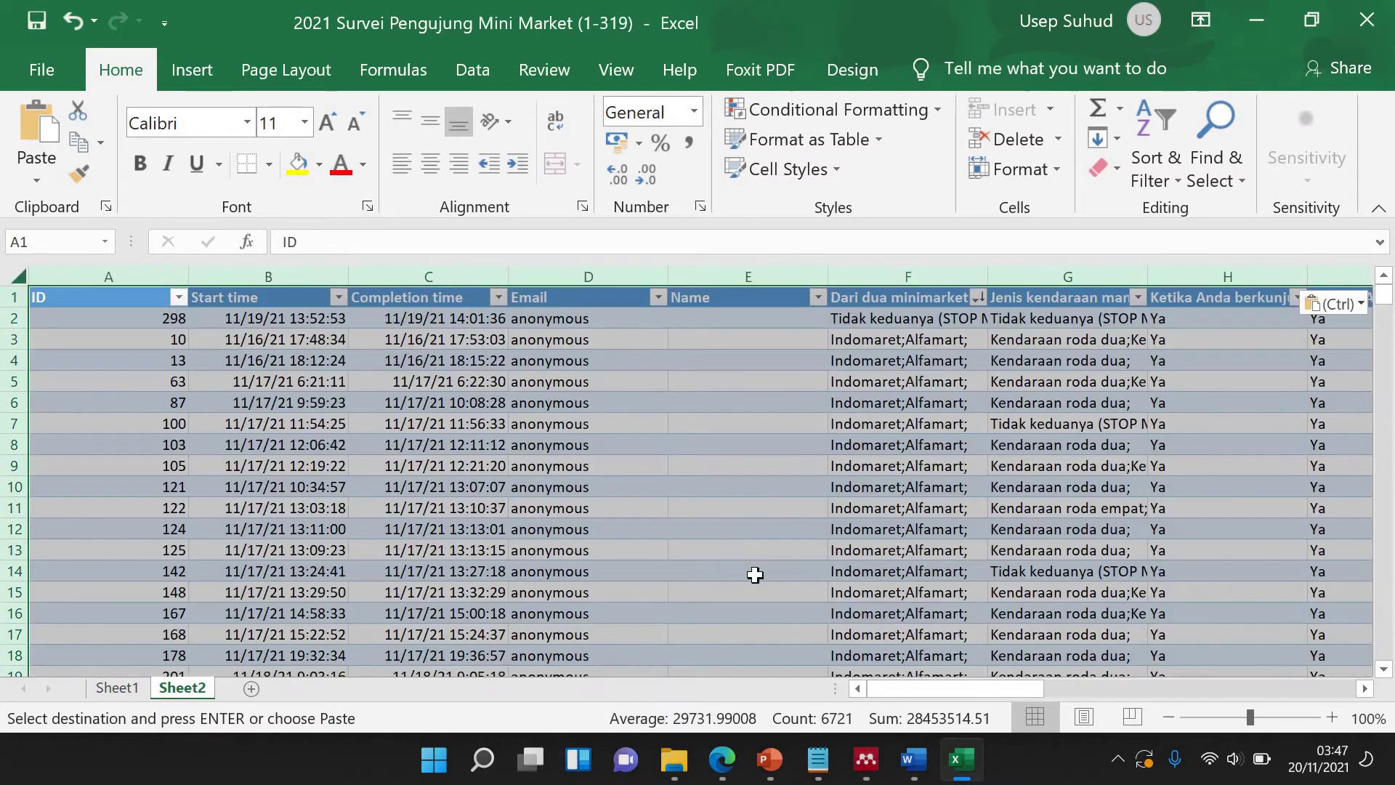
{"action": "left_click", "coordinate": [703, 423]}
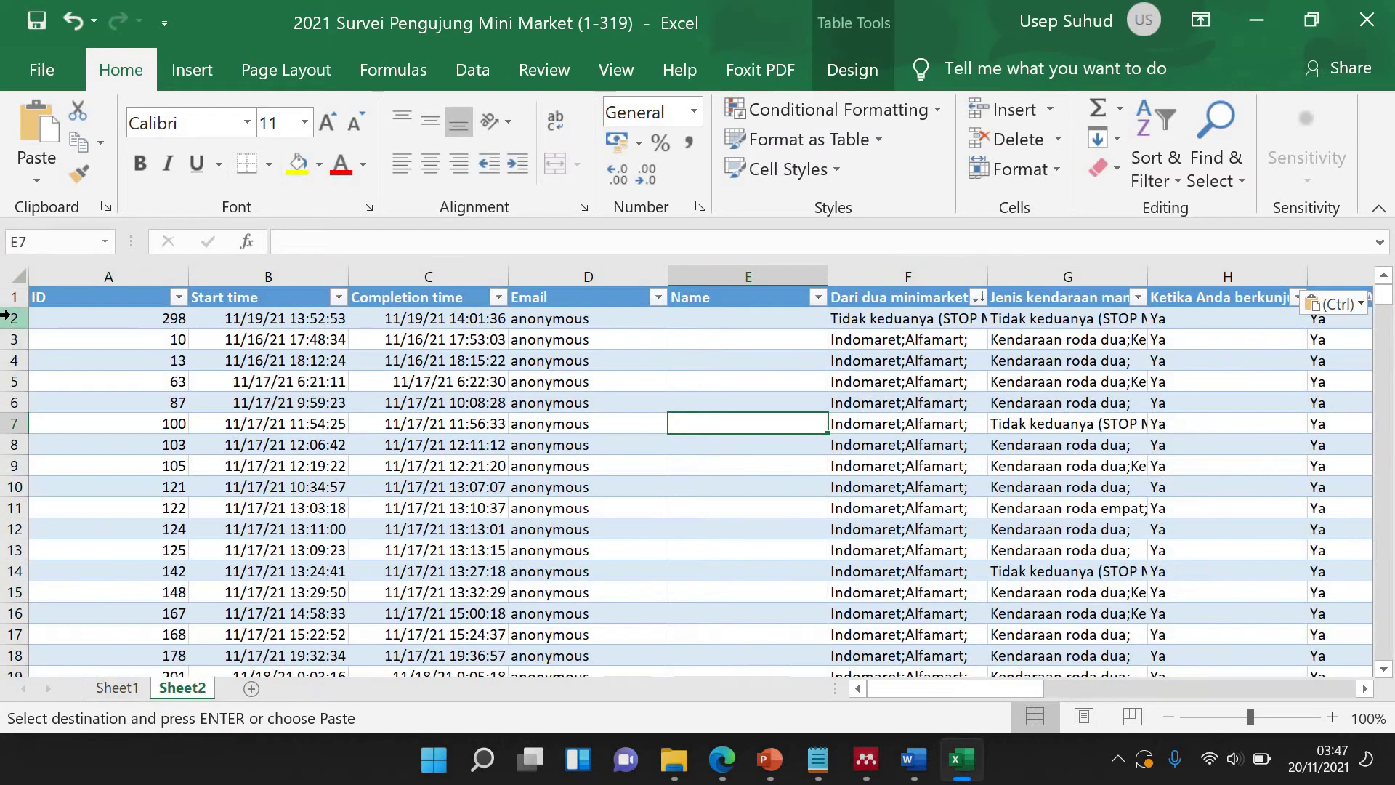
Delete the Sheet2 row of the respondent who answered "Tidak keduanya (STOP MENGISI)" to the minimarket question.
{"action": "left_click", "coordinate": [9, 317]}
{"action": "right_click", "coordinate": [10, 316]}
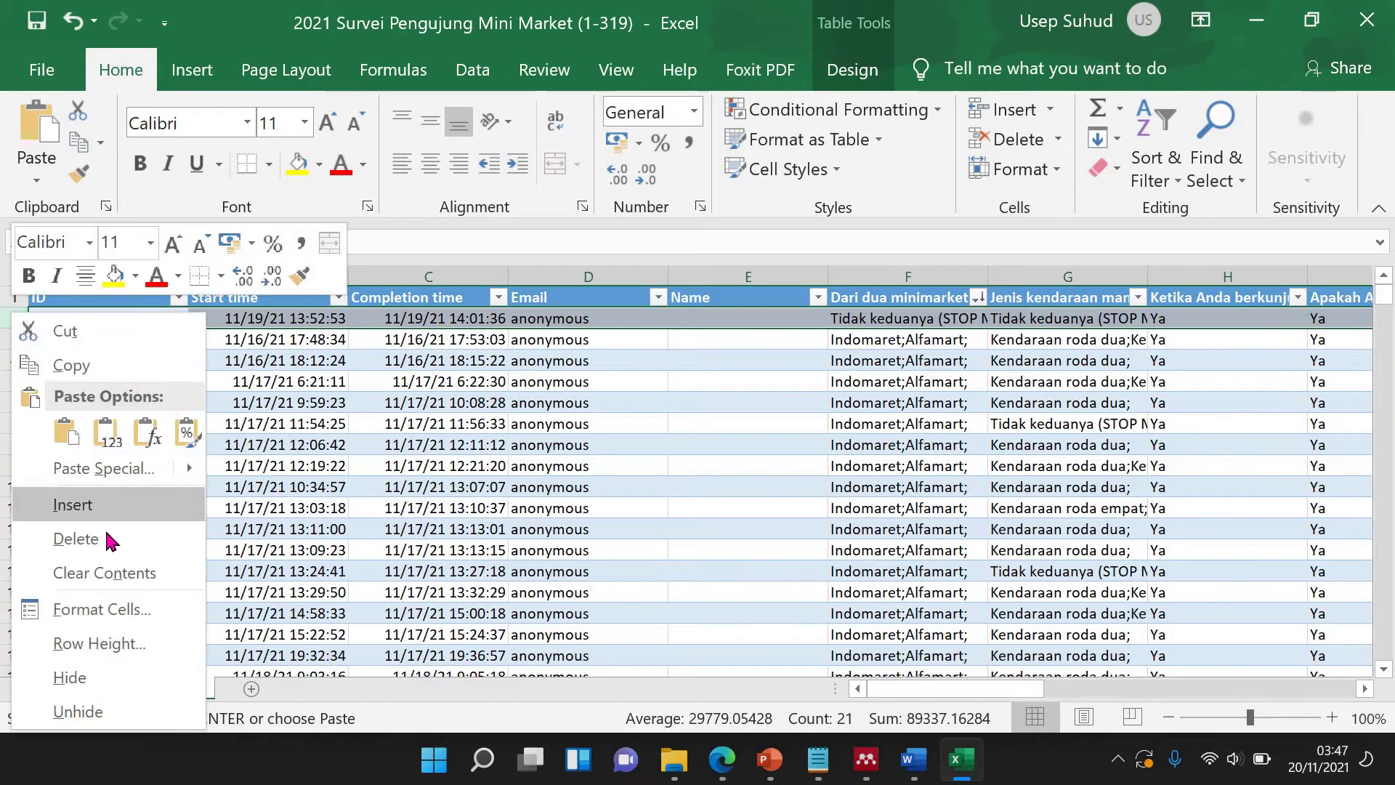
{"action": "left_click", "coordinate": [81, 538]}
Widen the "Jenis kendaraan" column in Sheet2 and sort the table by it in A to Z order.
{"action": "left_click_drag", "start_coordinate": [1003, 690], "coordinate": [1070, 690]}
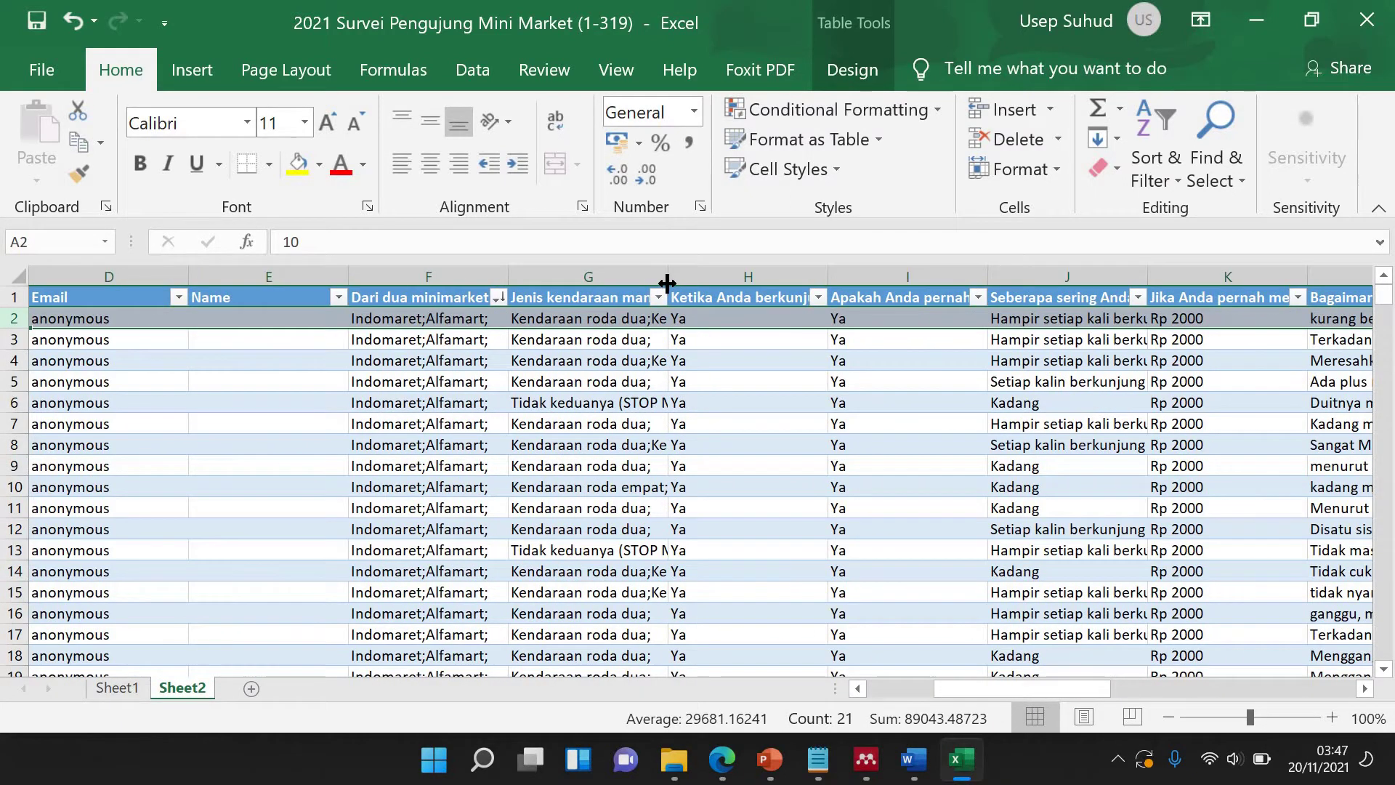
{"action": "left_click_drag", "start_coordinate": [755, 266], "coordinate": [756, 305]}
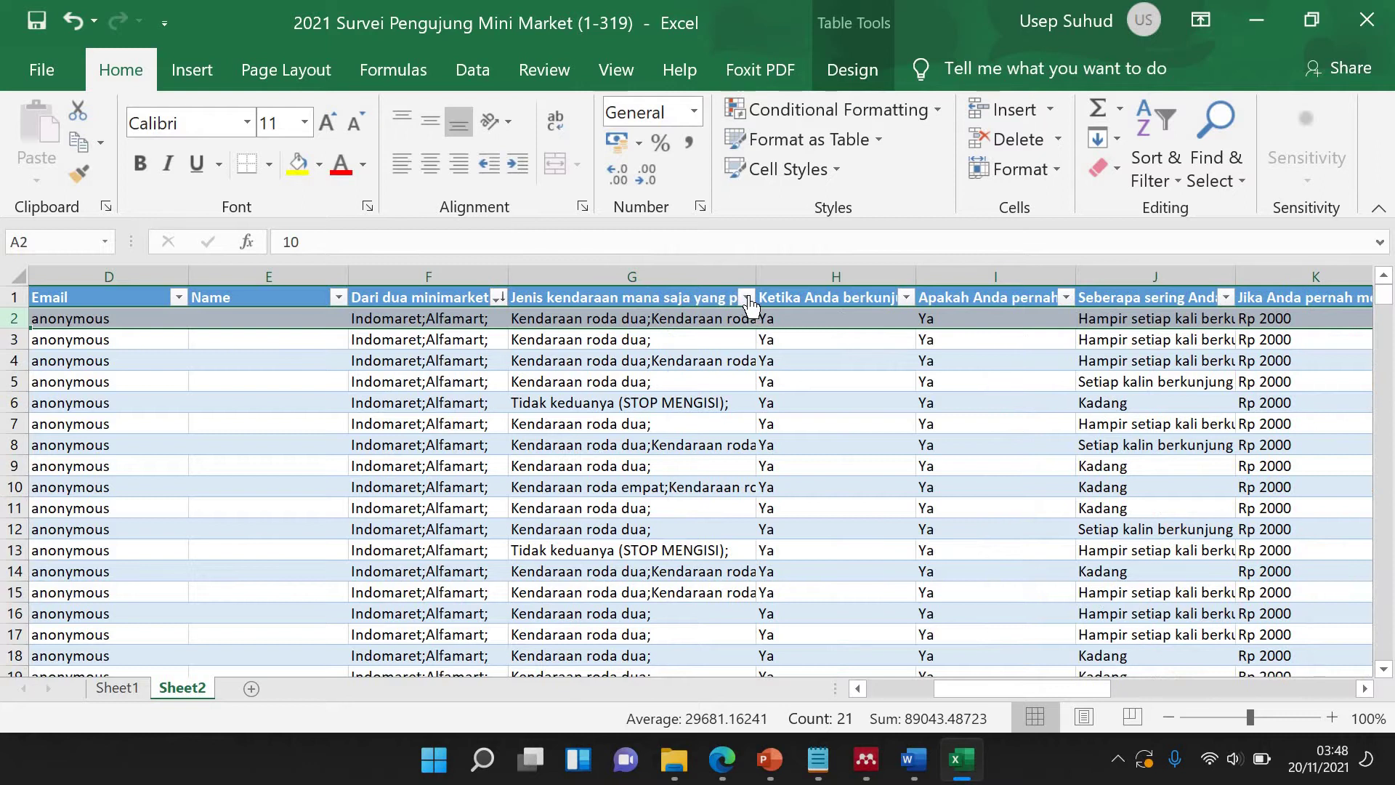
{"action": "left_click", "coordinate": [746, 297]}
{"action": "left_click", "coordinate": [539, 224]}
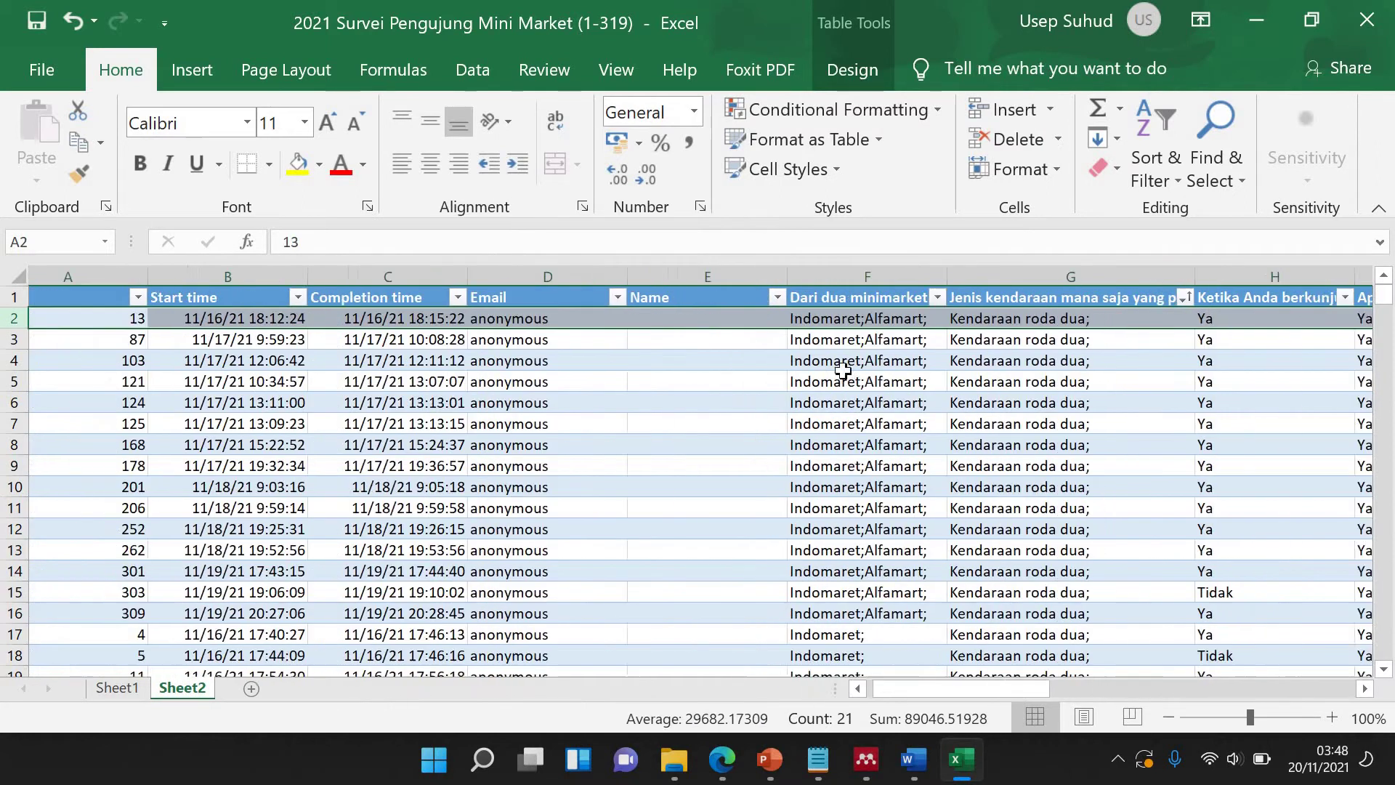
Delete rows 308 to 319, whose "Jenis kendaraan" answer is "Tidak keduanya (STOP MENGISI)".
{"action": "mouse_move", "coordinate": [980, 693]}
{"action": "left_mouse_down"}
{"action": "mouse_move", "coordinate": [1021, 694]}
{"action": "mouse_move", "coordinate": [970, 693]}
{"action": "left_mouse_up"}
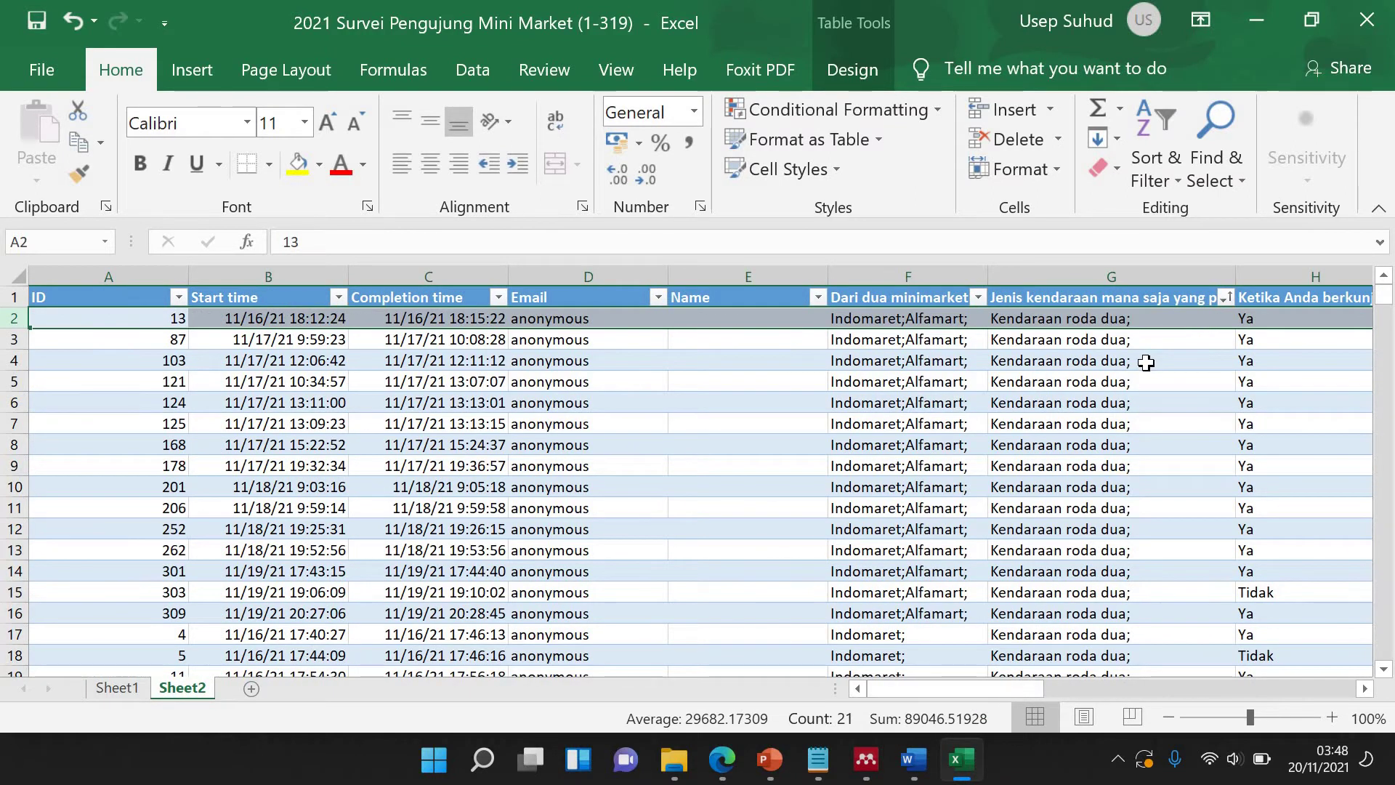
{"action": "scroll", "coordinate": [1143, 427], "scroll_direction": "down", "scroll_amount": 13}
{"action": "scroll", "coordinate": [1142, 428], "scroll_direction": "down", "scroll_amount": 20}
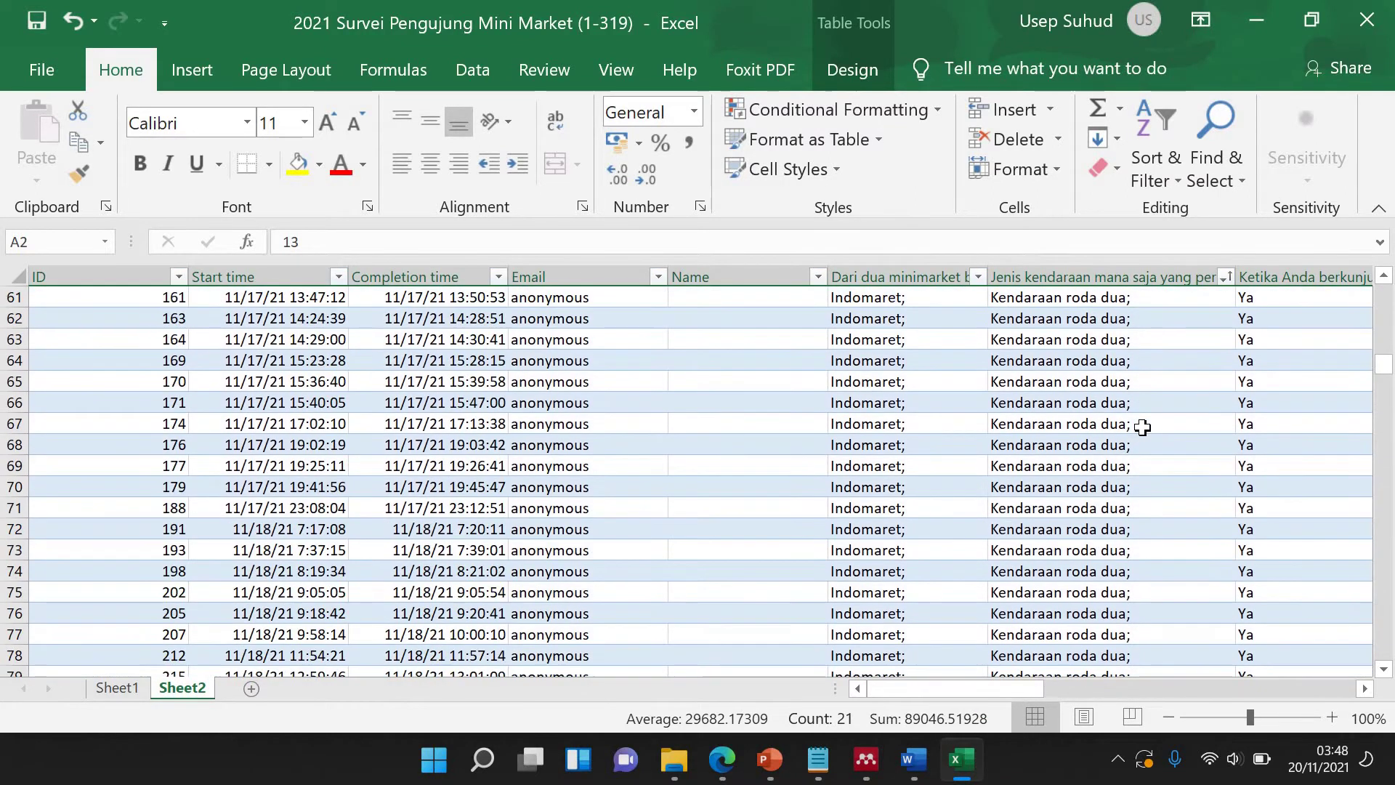
{"action": "scroll", "coordinate": [1143, 427], "scroll_direction": "down", "scroll_amount": 20}
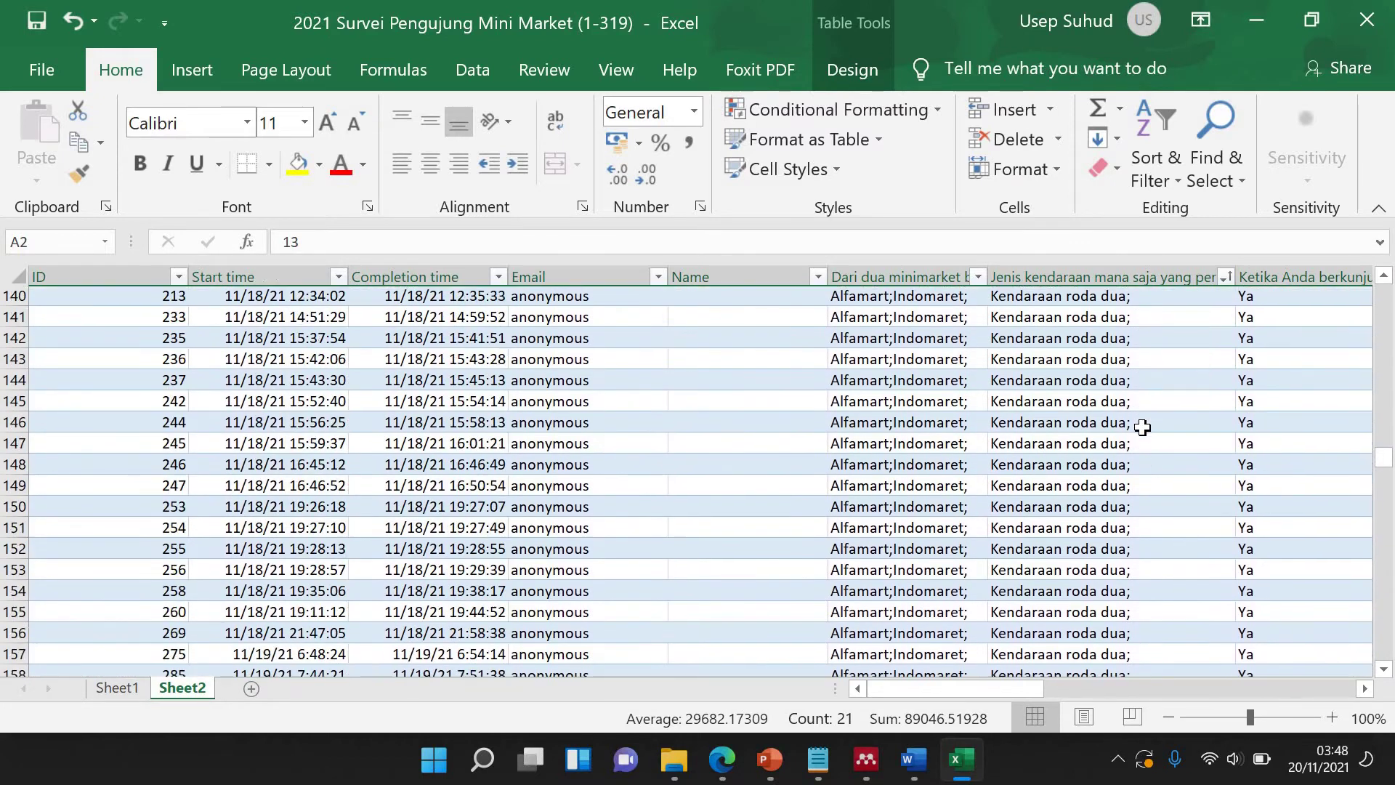
{"action": "scroll", "coordinate": [1143, 428], "scroll_direction": "down", "scroll_amount": 15}
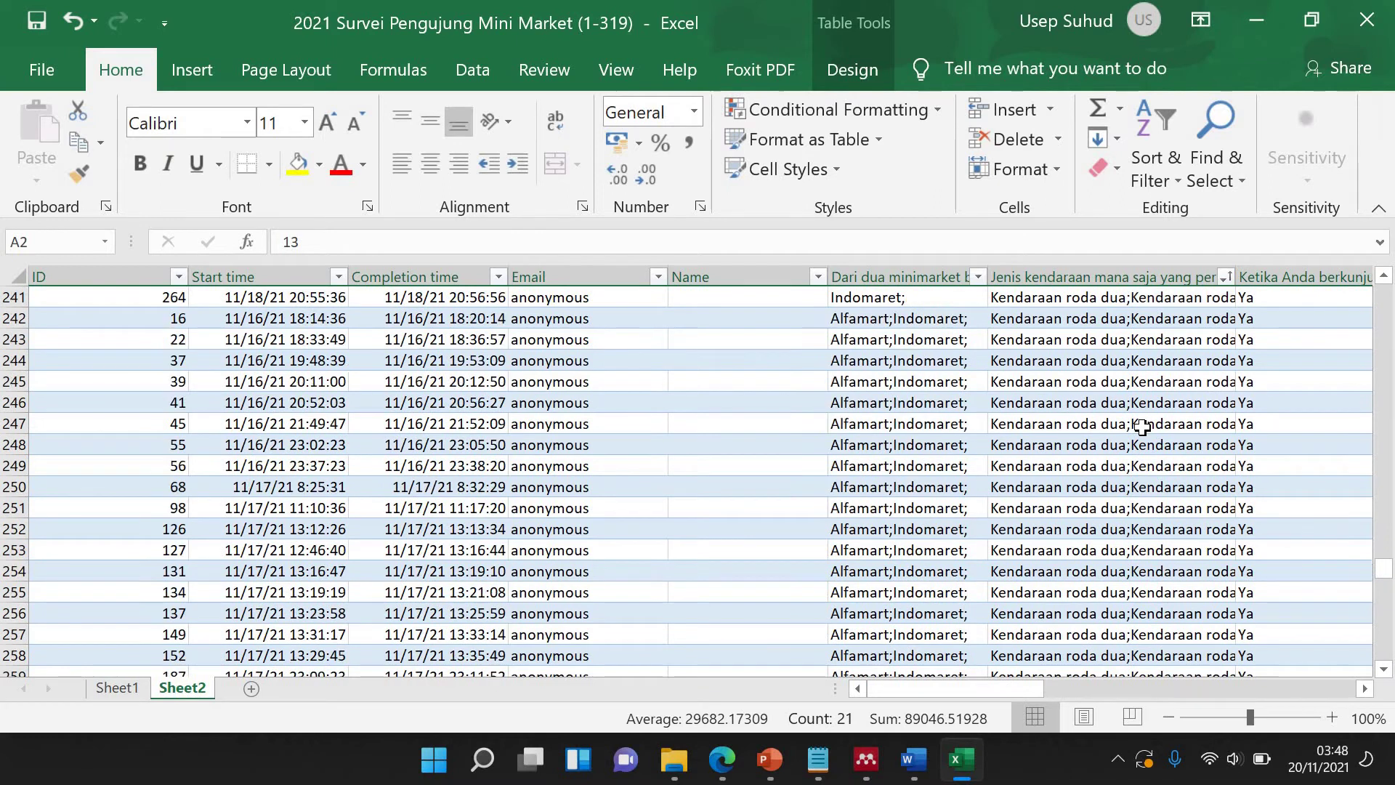
{"action": "scroll", "coordinate": [1142, 427], "scroll_direction": "down", "scroll_amount": 12}
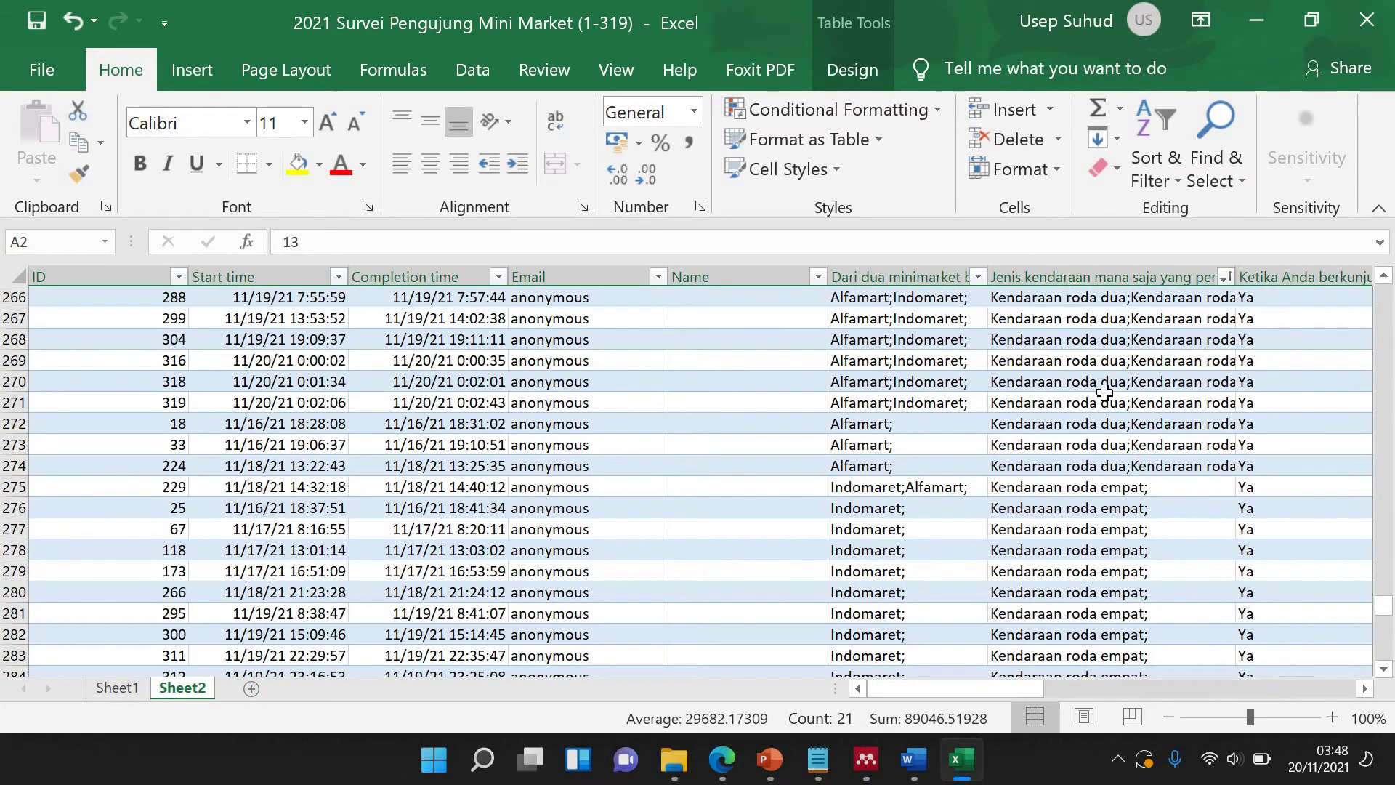
{"action": "scroll", "coordinate": [1126, 465], "scroll_direction": "down", "scroll_amount": 10}
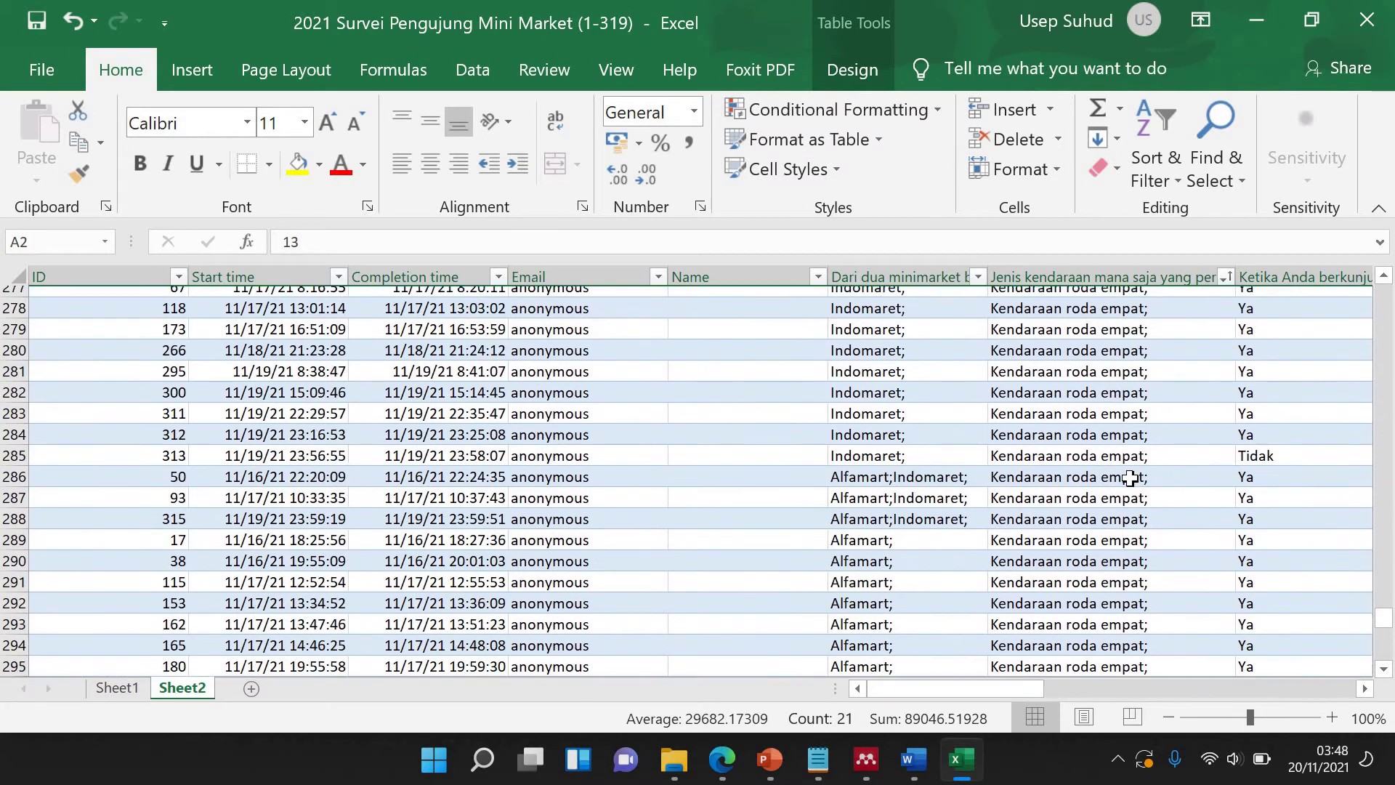
{"action": "scroll", "coordinate": [1132, 474], "scroll_direction": "down", "scroll_amount": 4}
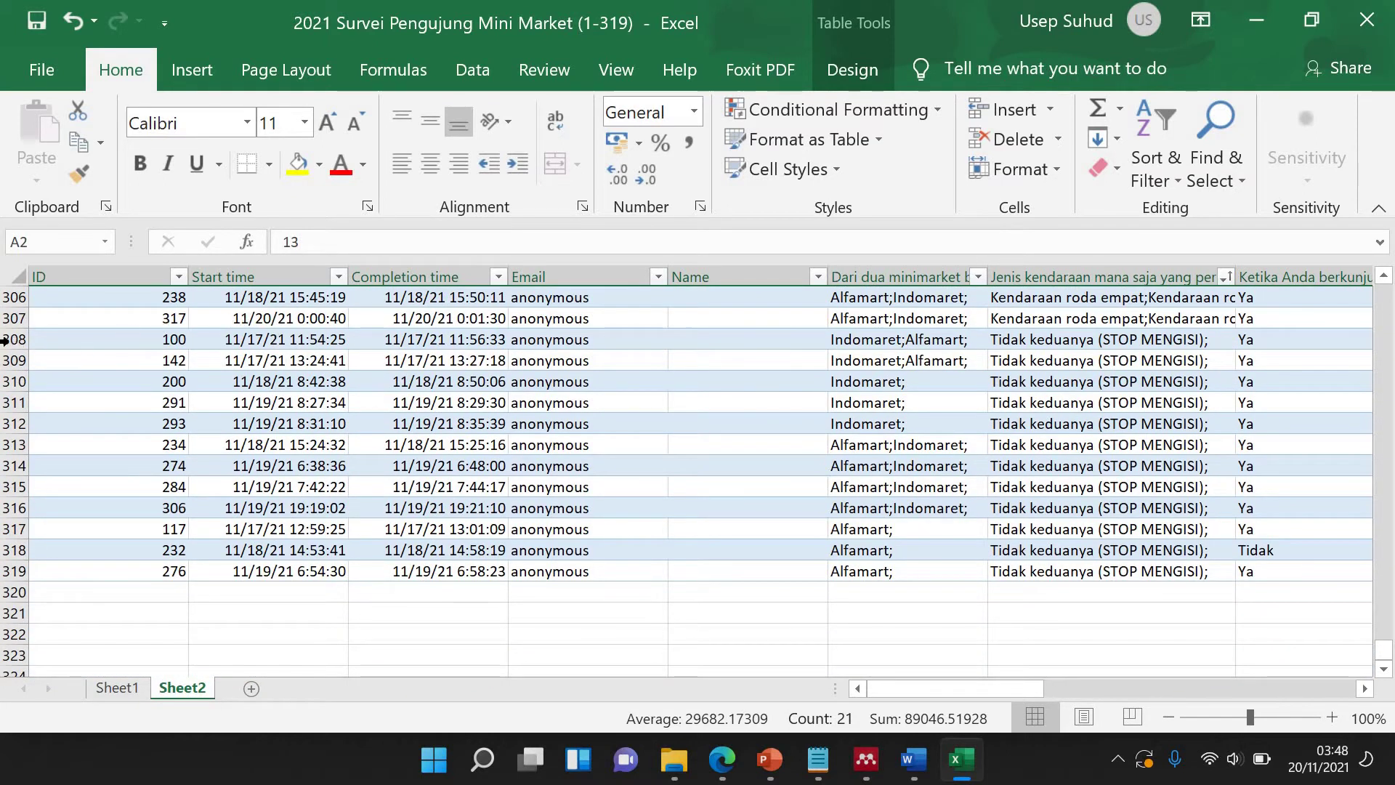
{"action": "left_click_drag", "start_coordinate": [3, 339], "coordinate": [3, 544]}
{"action": "right_click", "coordinate": [6, 523]}
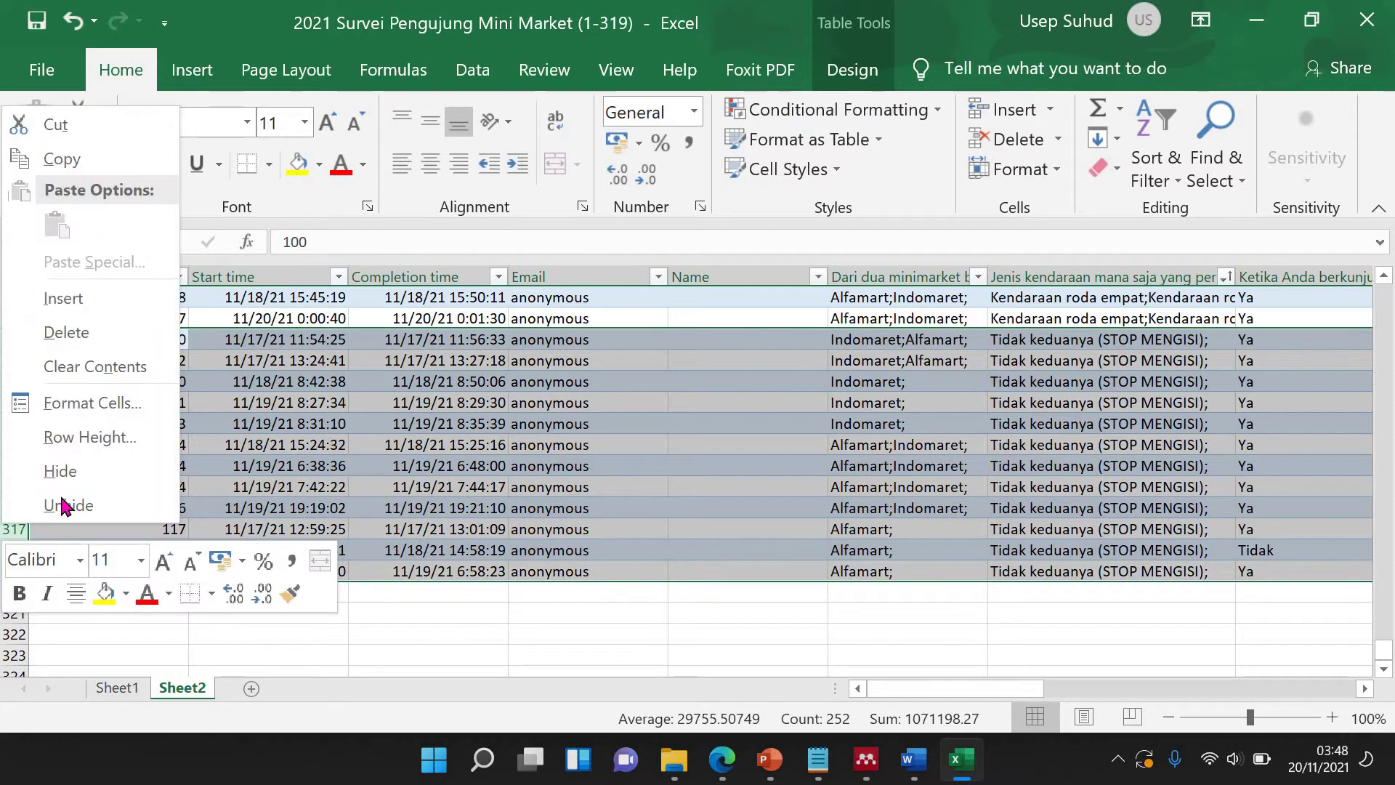
{"action": "left_click", "coordinate": [100, 333]}
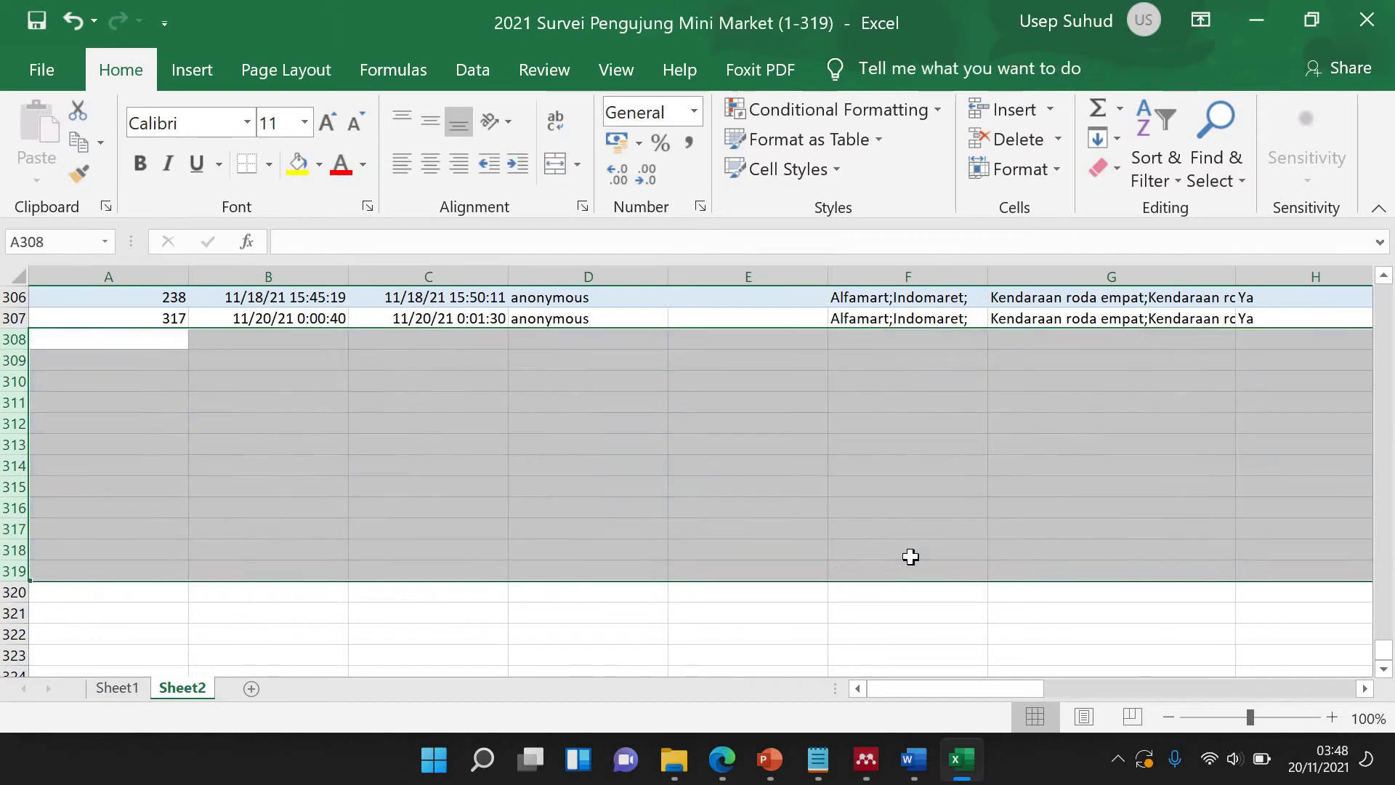
{"action": "left_click", "coordinate": [908, 552]}
Compare the last record row of Sheet2 with the last record row of the original data in Sheet1.
{"action": "scroll", "coordinate": [381, 428], "scroll_direction": "up", "scroll_amount": 3}
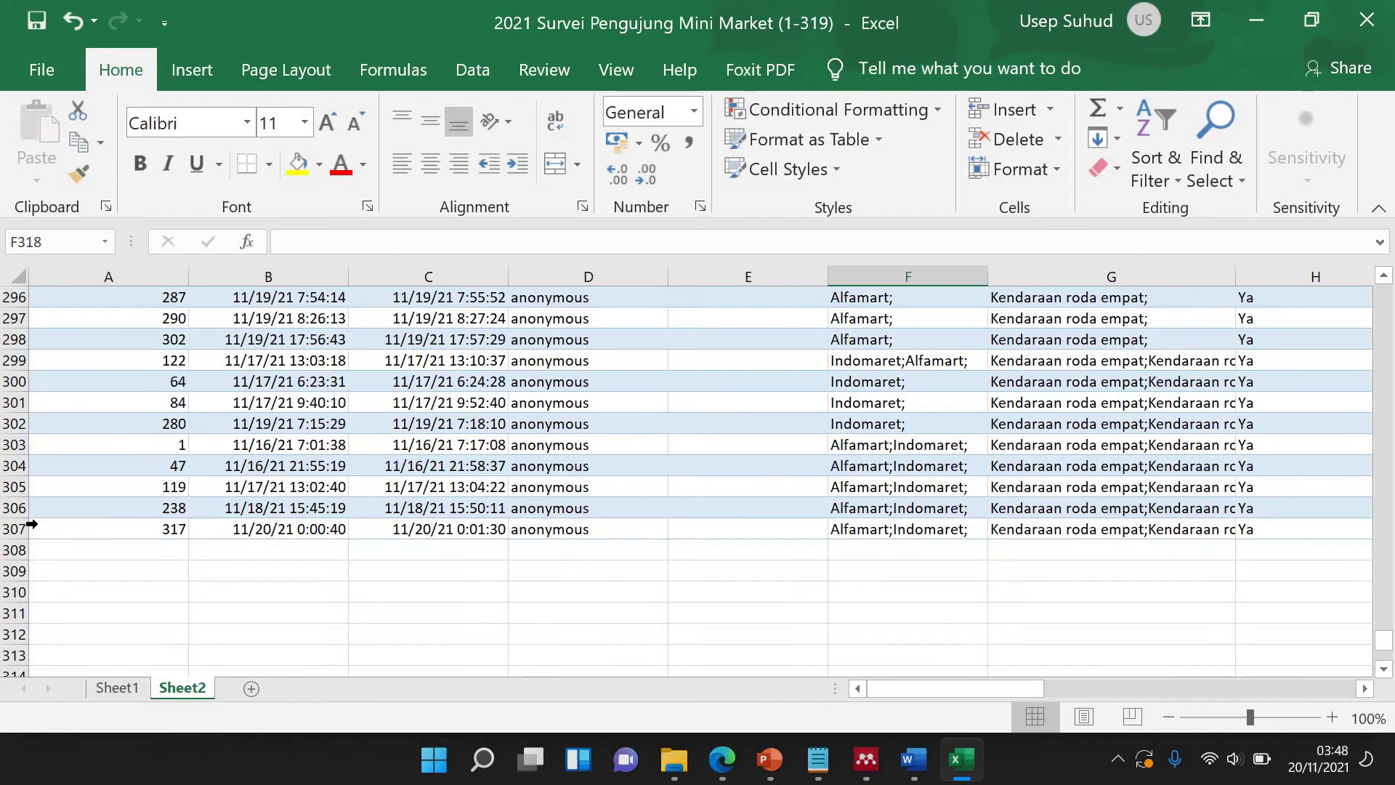
{"action": "left_click", "coordinate": [116, 688]}
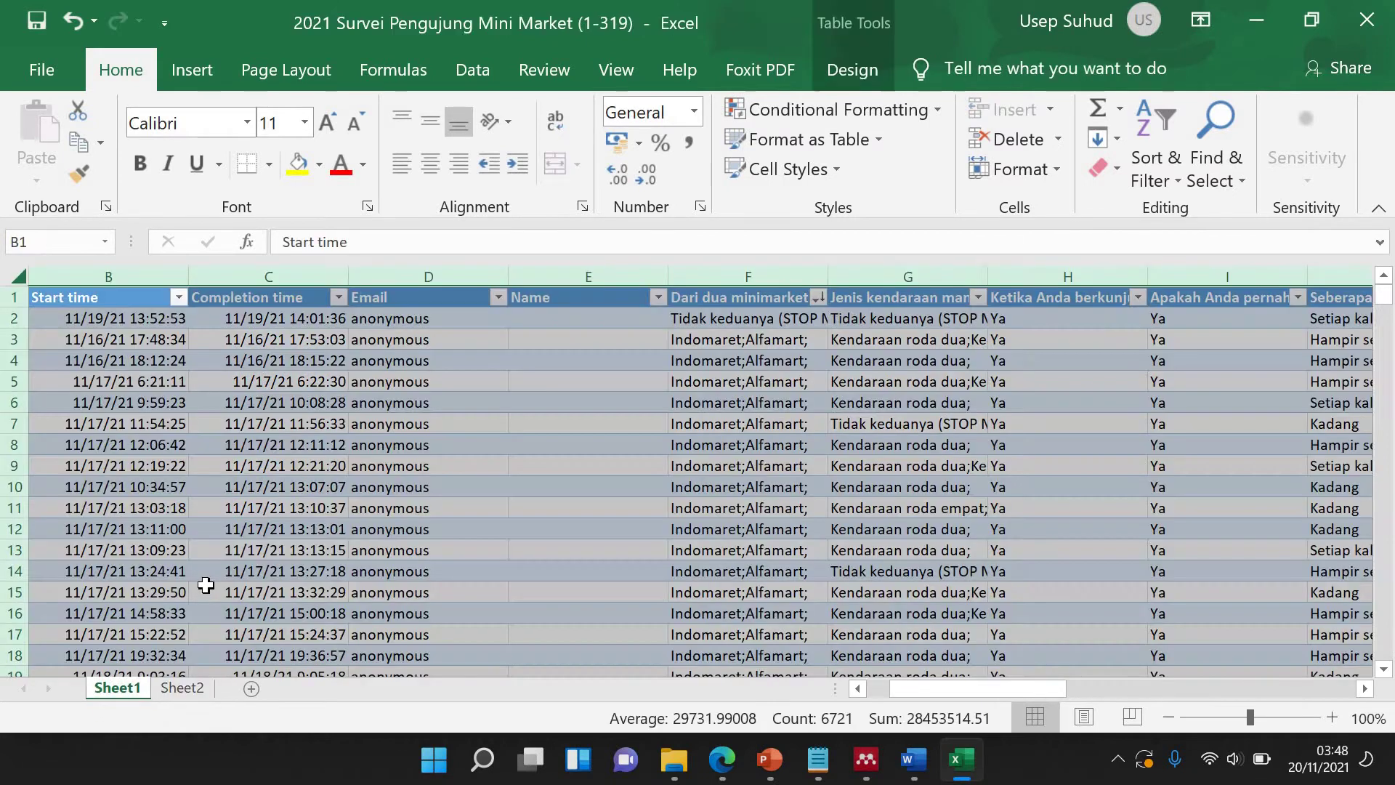
{"action": "scroll", "coordinate": [209, 582], "scroll_direction": "down", "scroll_amount": 20}
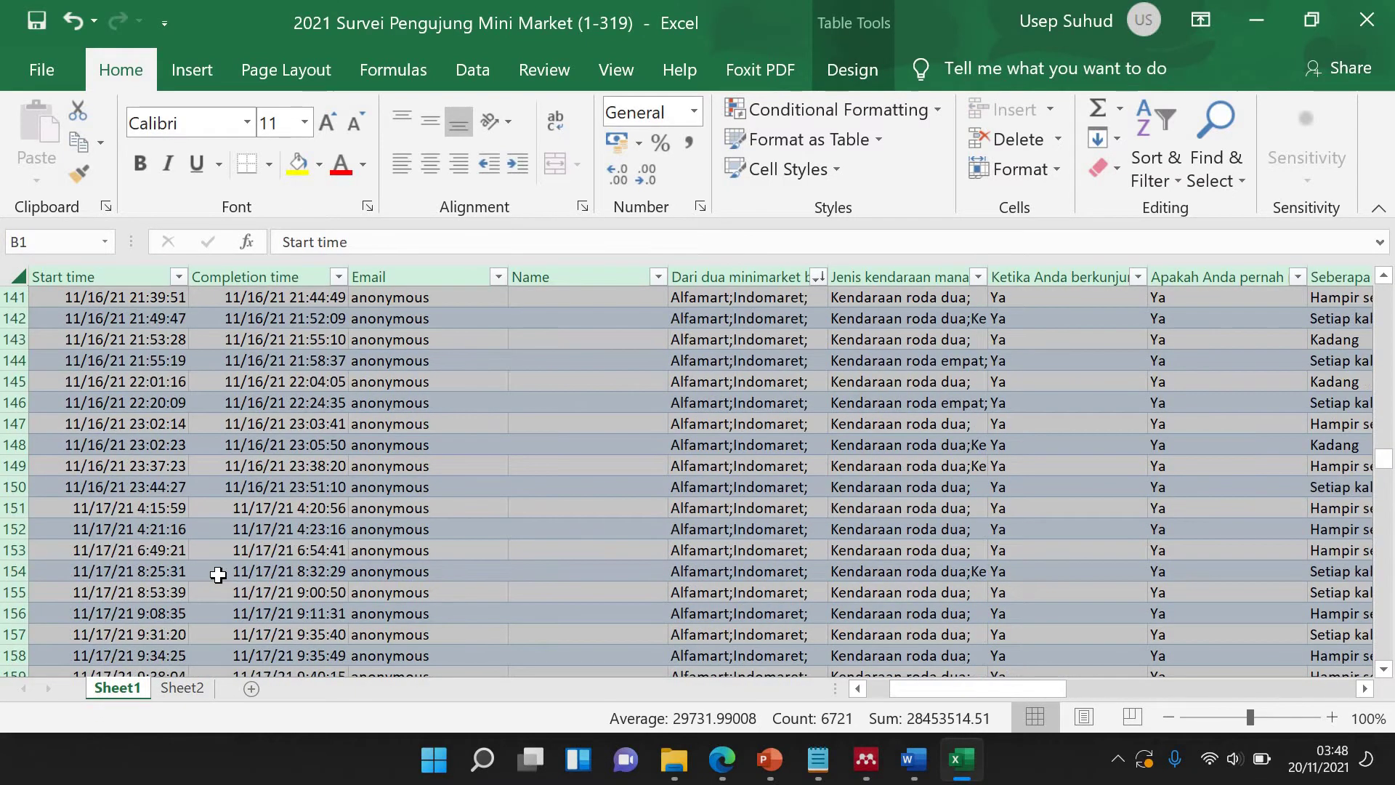
{"action": "scroll", "coordinate": [218, 573], "scroll_direction": "down", "scroll_amount": 20}
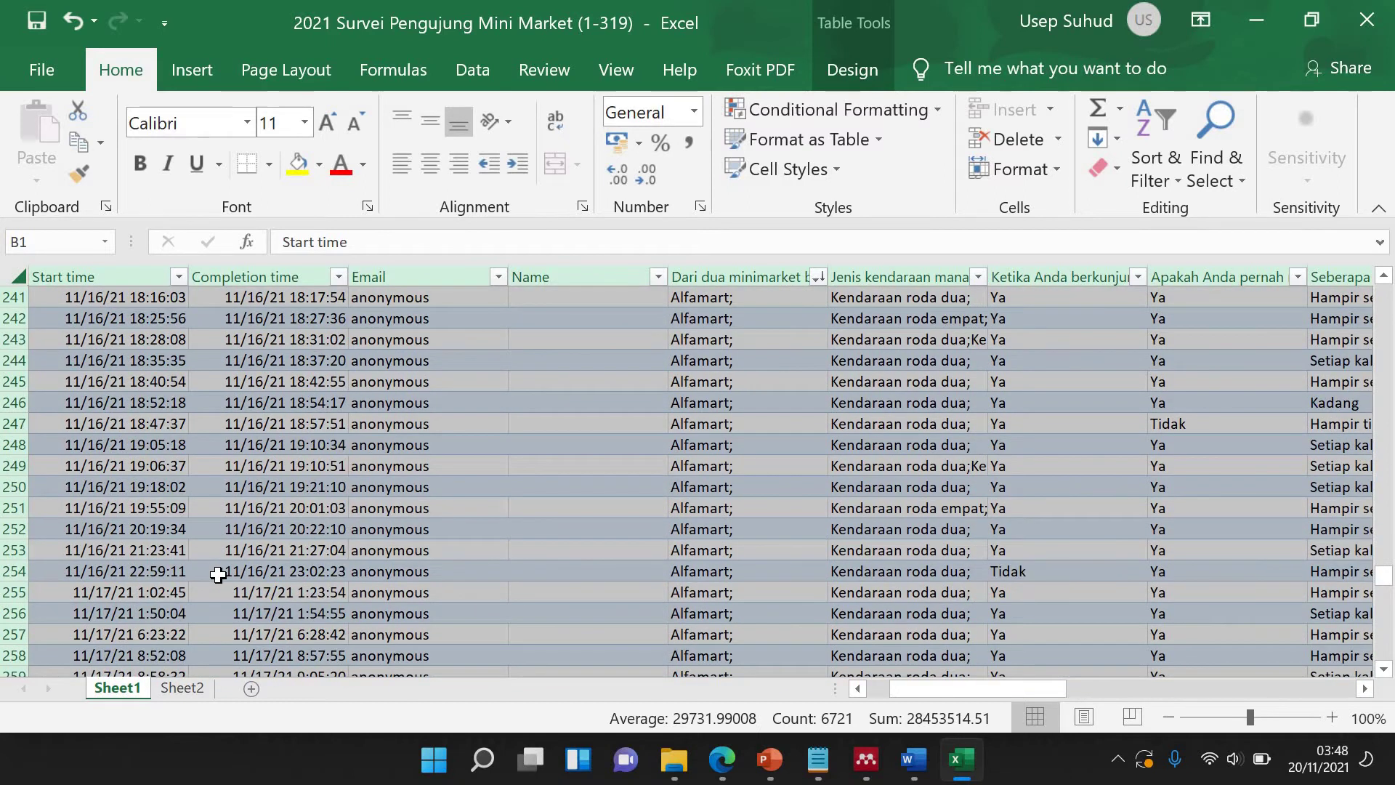
{"action": "scroll", "coordinate": [218, 575], "scroll_direction": "down", "scroll_amount": 20}
{"action": "scroll", "coordinate": [218, 574], "scroll_direction": "up", "scroll_amount": 3}
{"action": "left_click", "coordinate": [175, 690]}
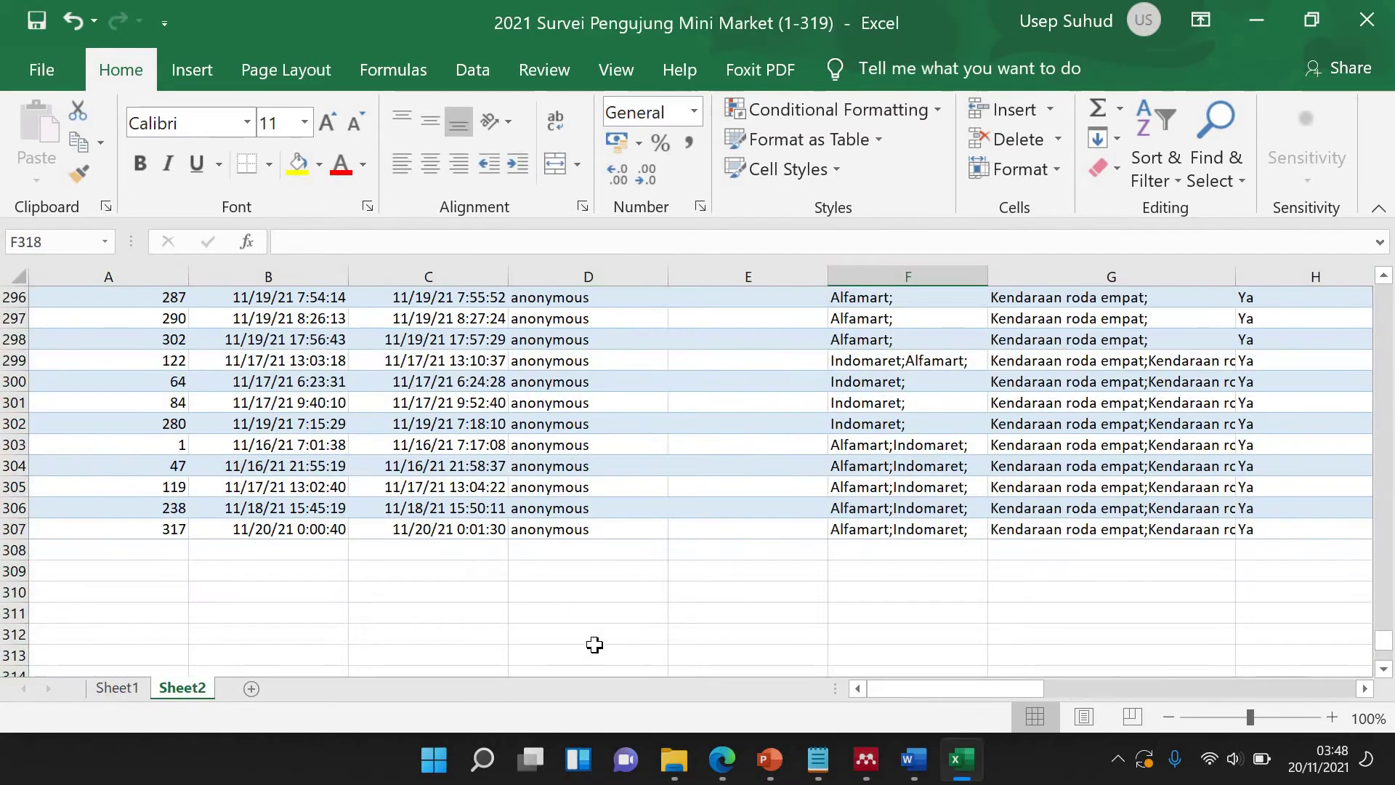
Look through the remaining answer columns of Sheet2 from the last records back towards the first rows.
{"action": "left_click_drag", "start_coordinate": [921, 681], "coordinate": [893, 535]}
{"action": "scroll", "coordinate": [883, 523], "scroll_direction": "up", "scroll_amount": 17}
{"action": "scroll", "coordinate": [878, 508], "scroll_direction": "up", "scroll_amount": 20}
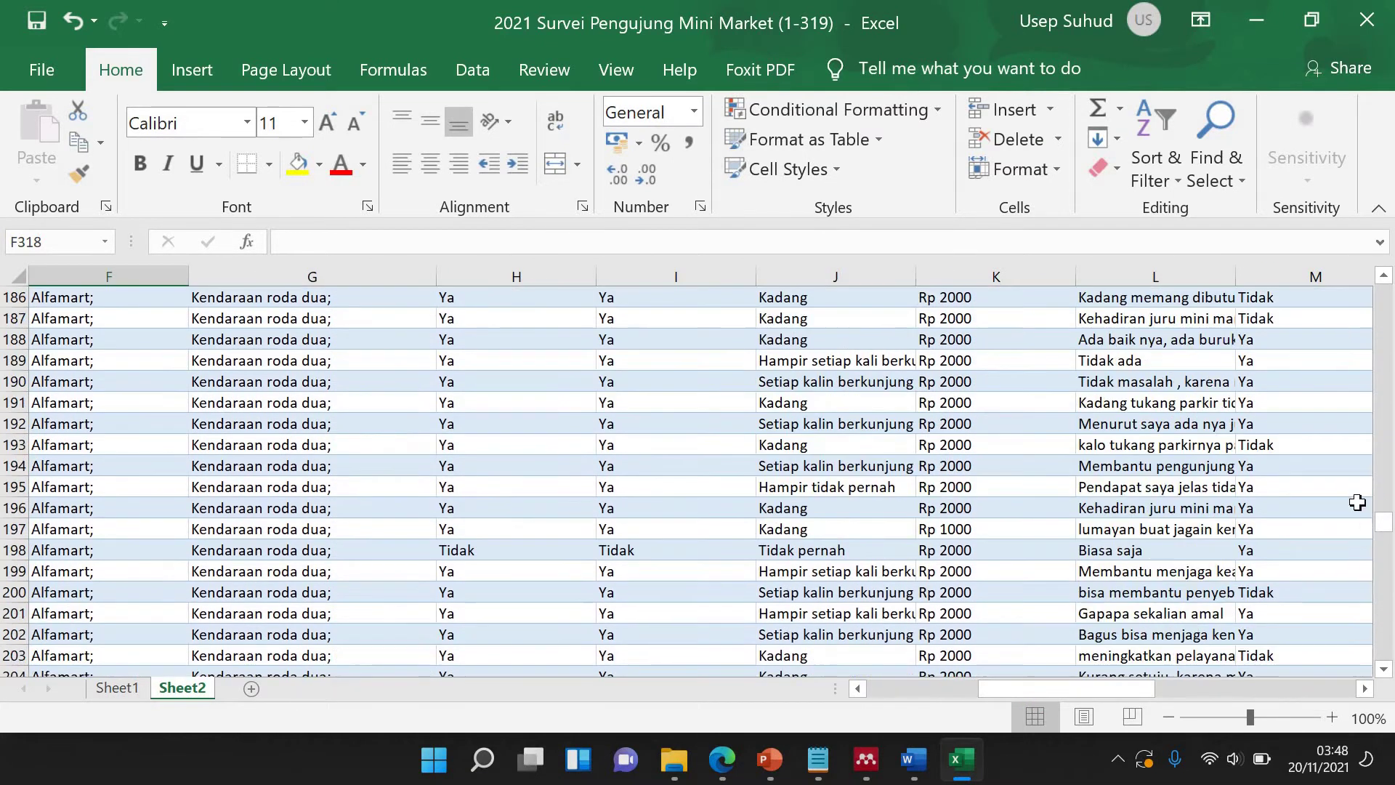
{"action": "left_click_drag", "start_coordinate": [1383, 511], "coordinate": [1376, 333]}
{"action": "left_click_drag", "start_coordinate": [1392, 488], "coordinate": [1383, 326]}
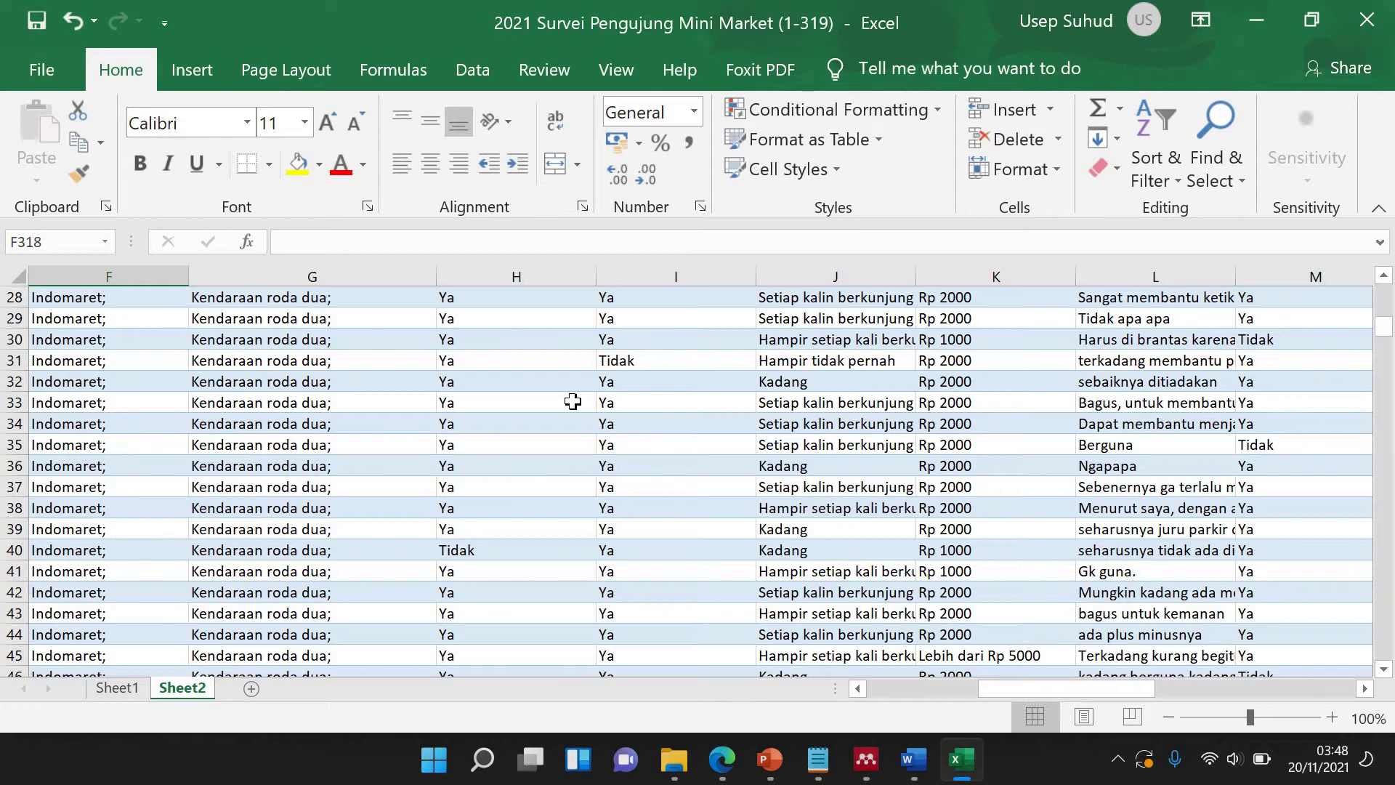
{"action": "scroll", "coordinate": [574, 401], "scroll_direction": "up", "scroll_amount": 5}
{"action": "left_click_drag", "start_coordinate": [981, 689], "coordinate": [903, 531]}
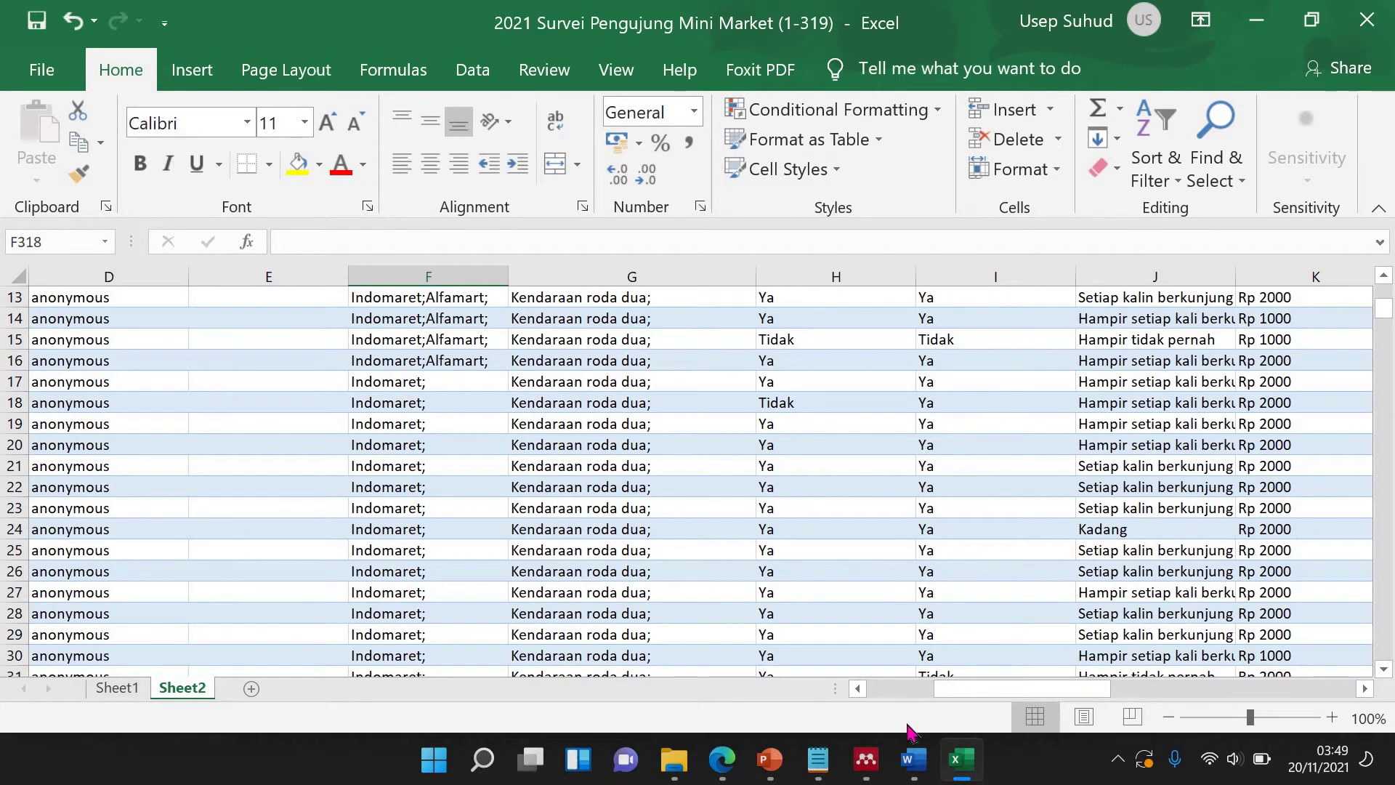
Switch to the survey form in Edge and examine the order of the answer options in question 1 about minimarkets visited.
{"action": "left_click", "coordinate": [721, 759]}
{"action": "scroll", "coordinate": [507, 436], "scroll_direction": "up", "scroll_amount": 10}
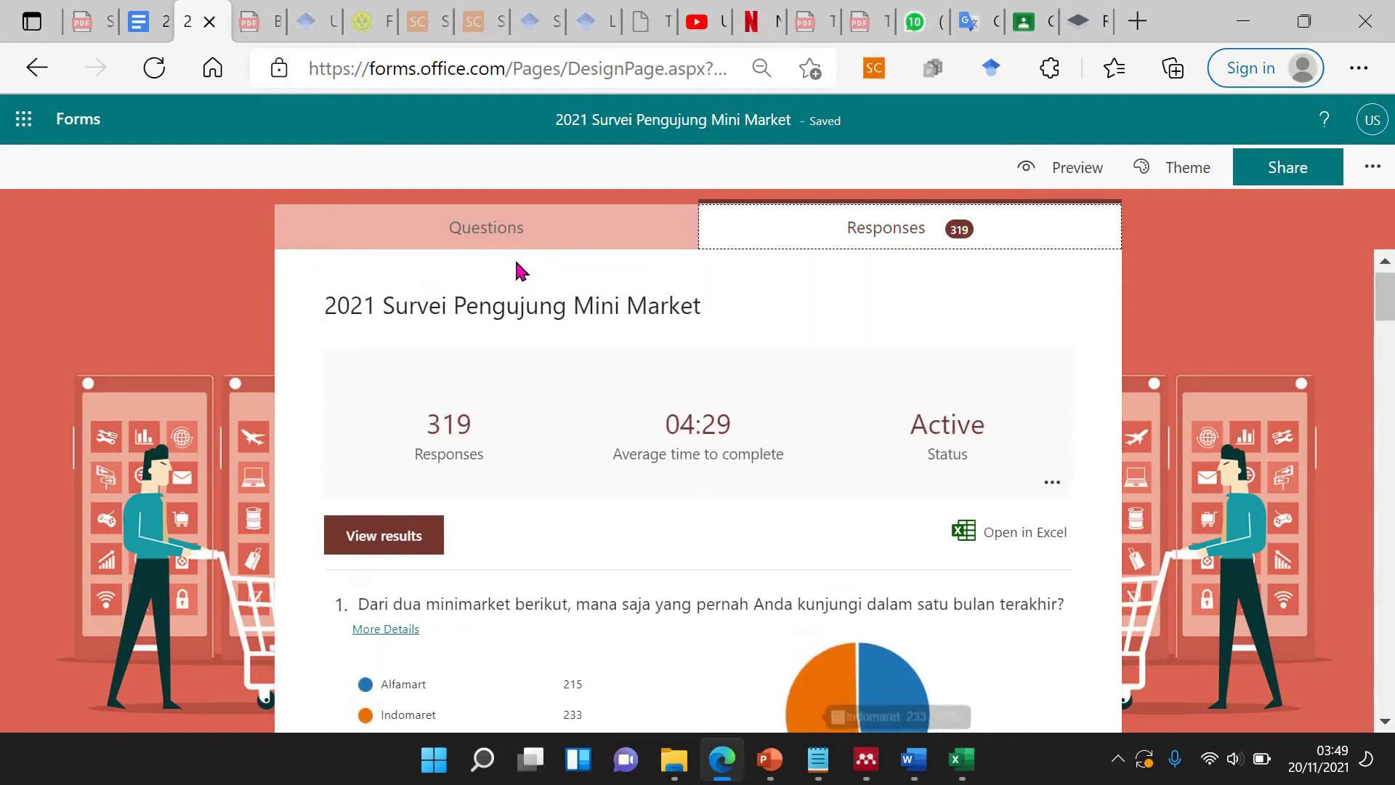
{"action": "left_click", "coordinate": [476, 234]}
{"action": "left_click", "coordinate": [568, 512]}
{"action": "scroll", "coordinate": [492, 413], "scroll_direction": "down", "scroll_amount": 3}
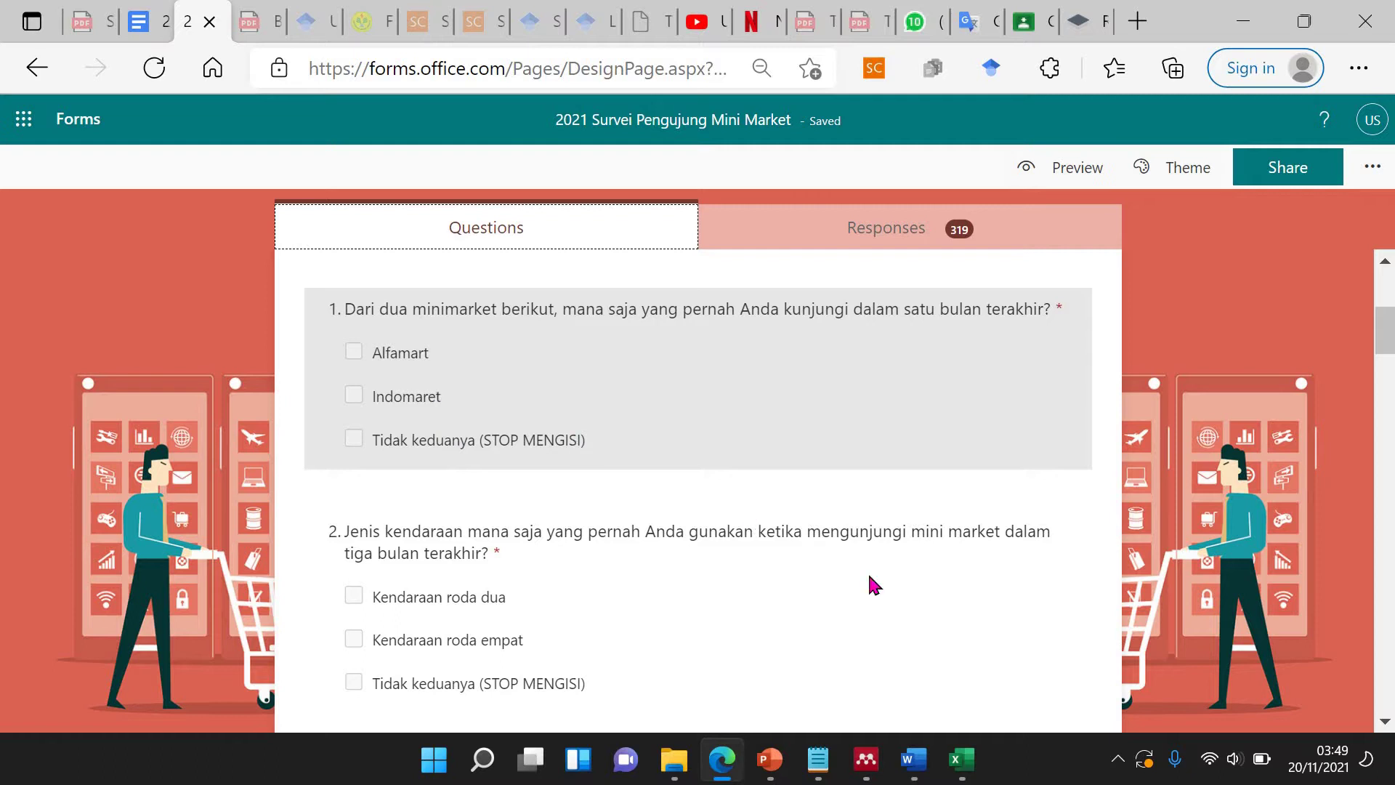
{"action": "left_click", "coordinate": [961, 759]}
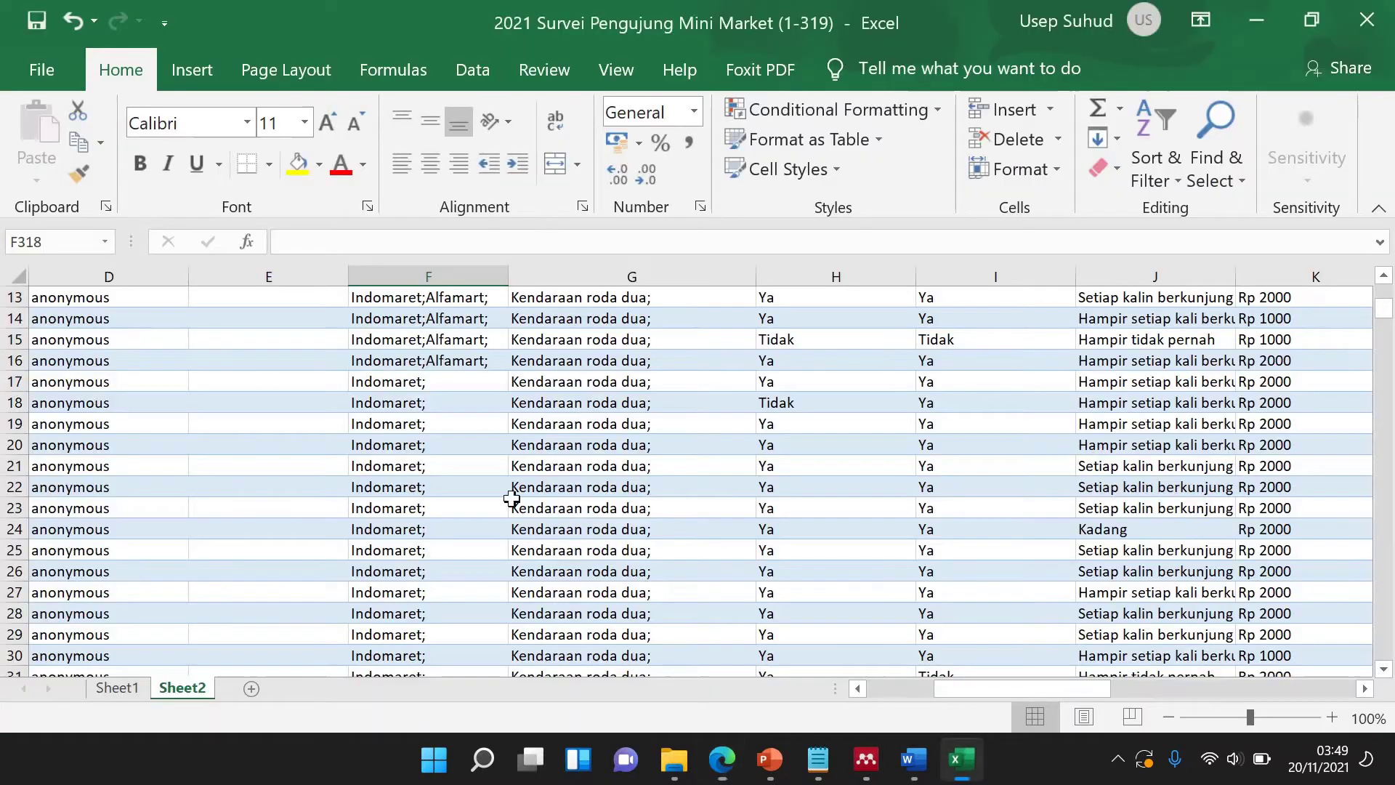
{"action": "left_click", "coordinate": [961, 759]}
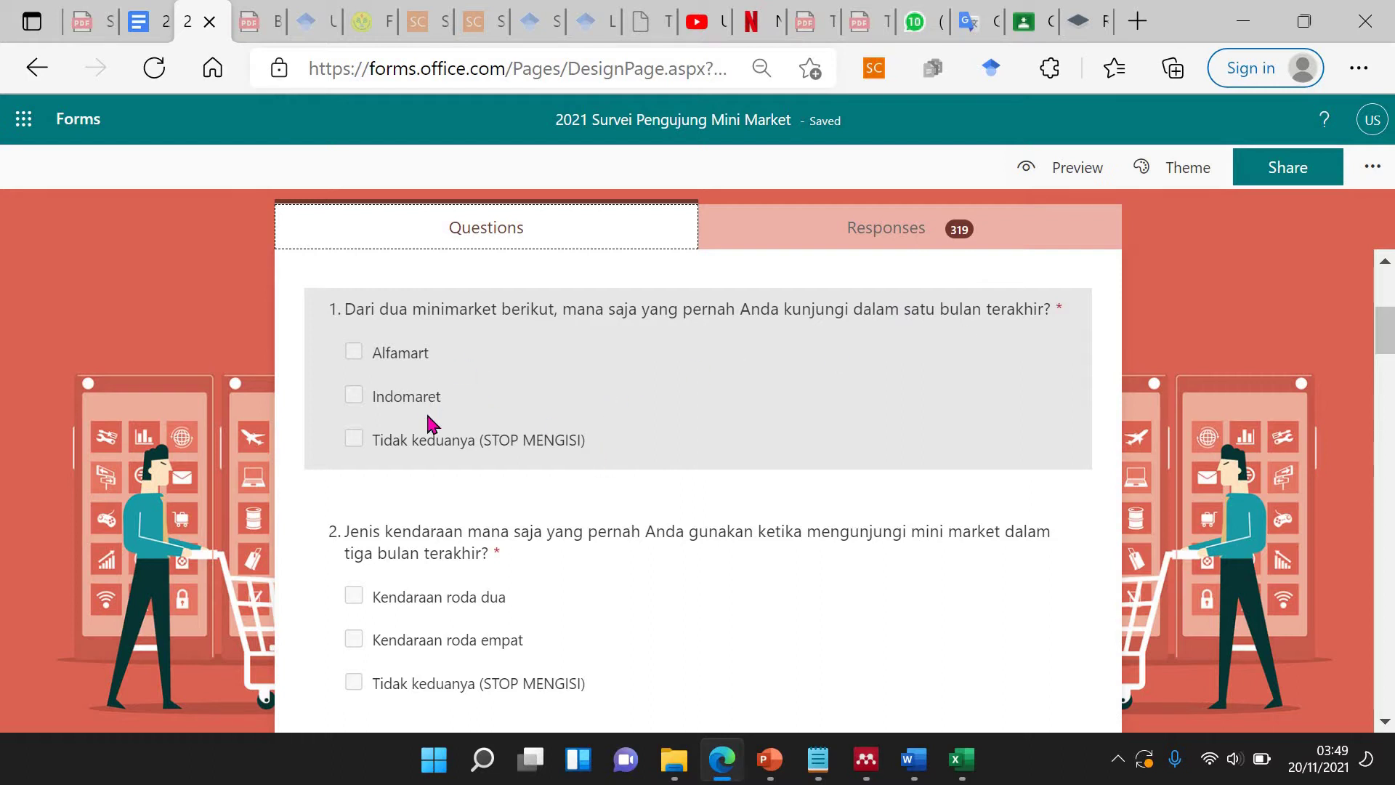
{"action": "left_click", "coordinate": [721, 381]}
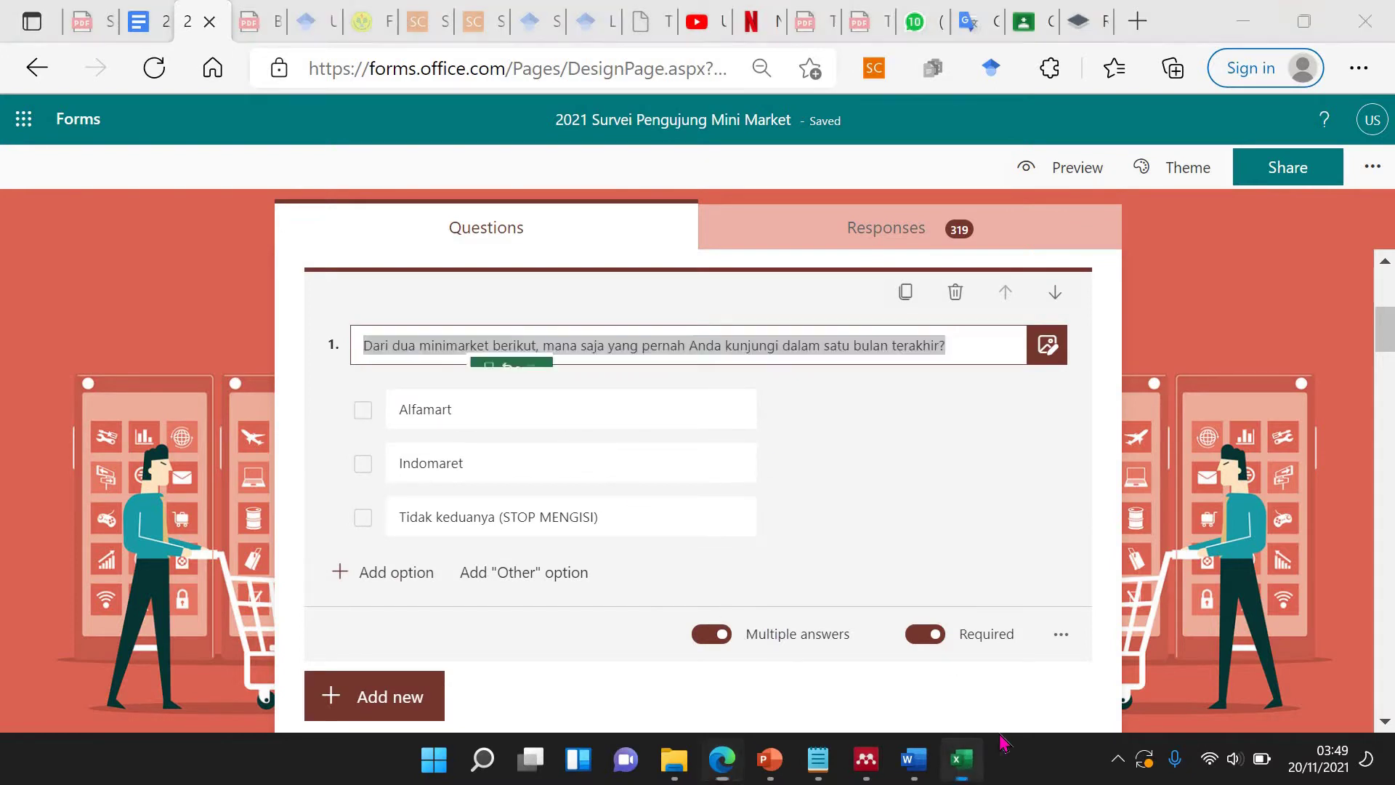
Switch back to Excel and replace the "Indomaret;Alfamart;" answer in cell F2 of Sheet2 with the code 3.
{"action": "left_click", "coordinate": [981, 759]}
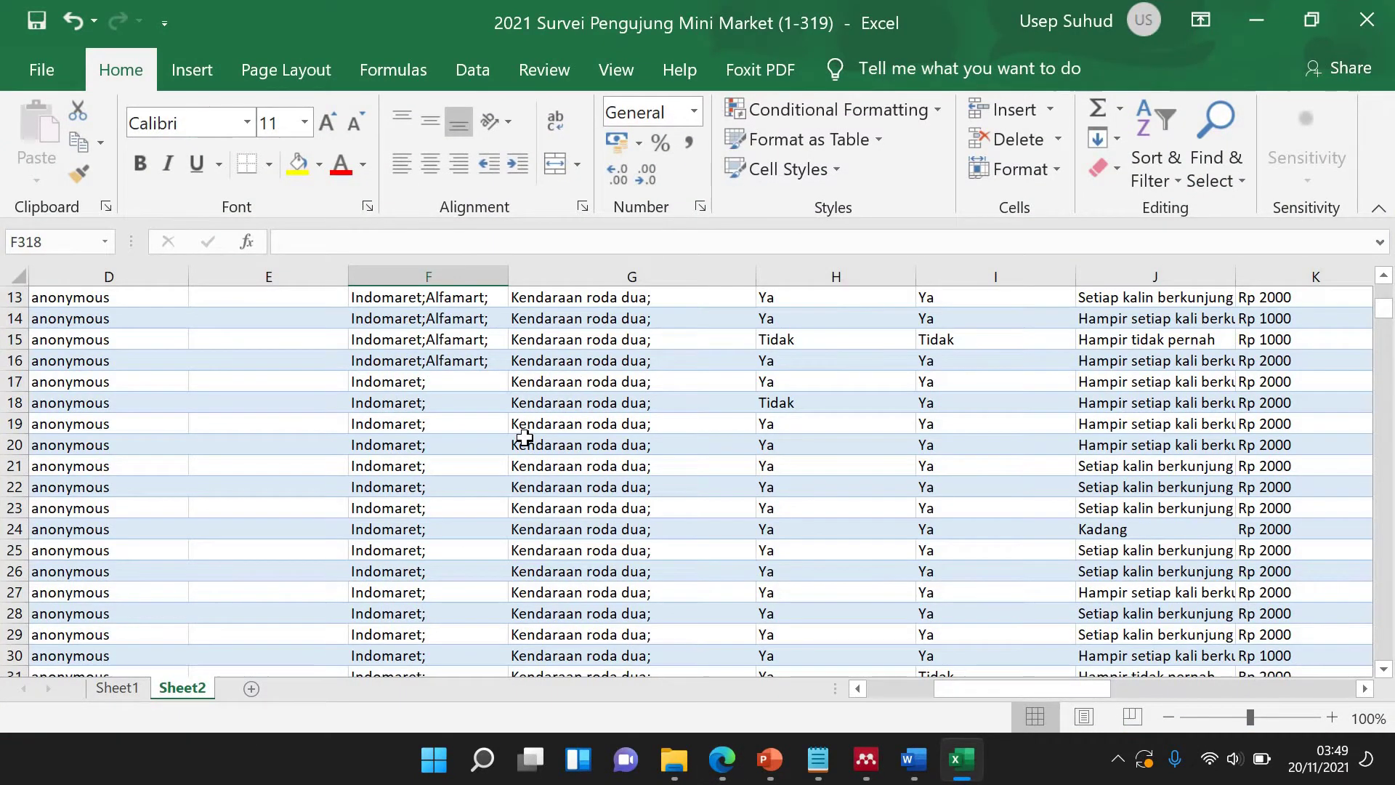
{"action": "scroll", "coordinate": [516, 435], "scroll_direction": "up", "scroll_amount": 4}
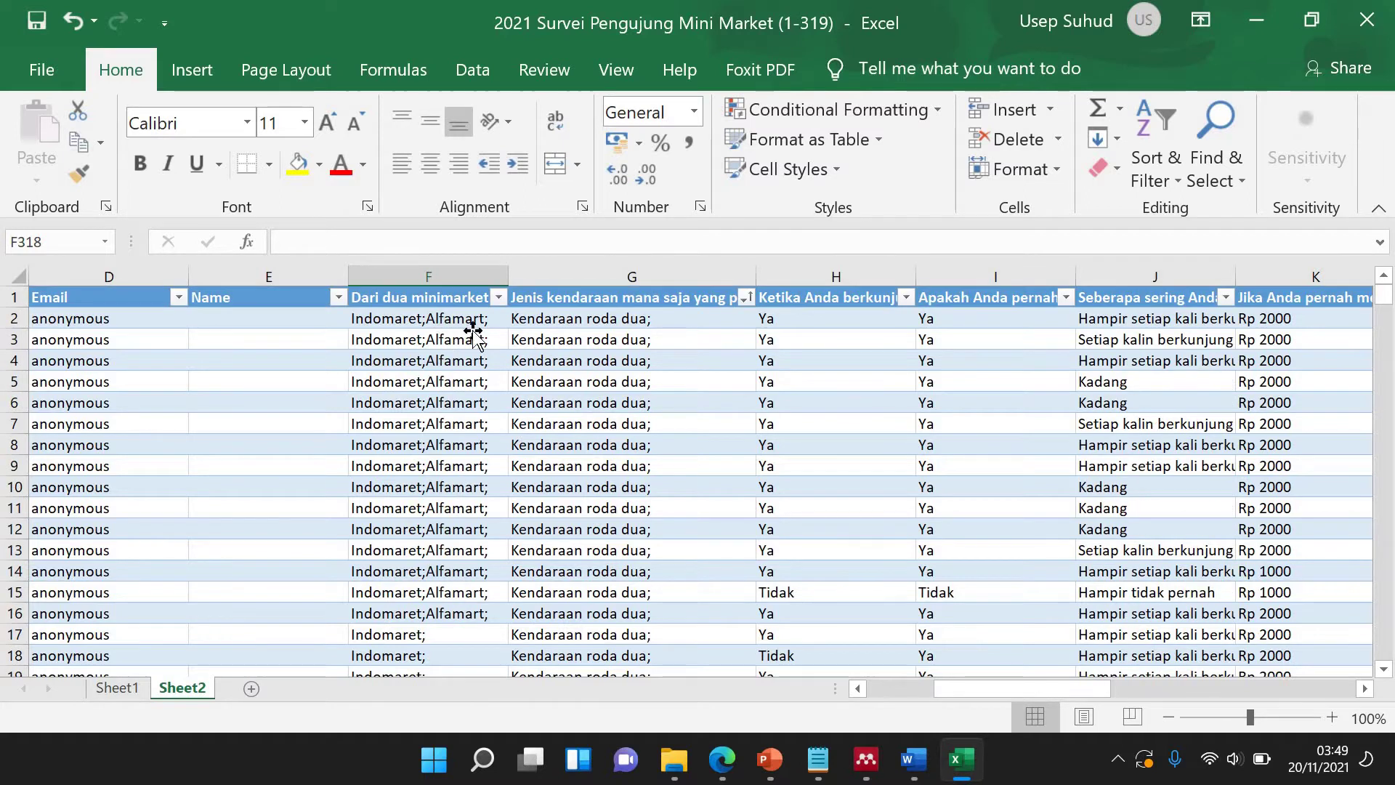
{"action": "left_click", "coordinate": [447, 320]}
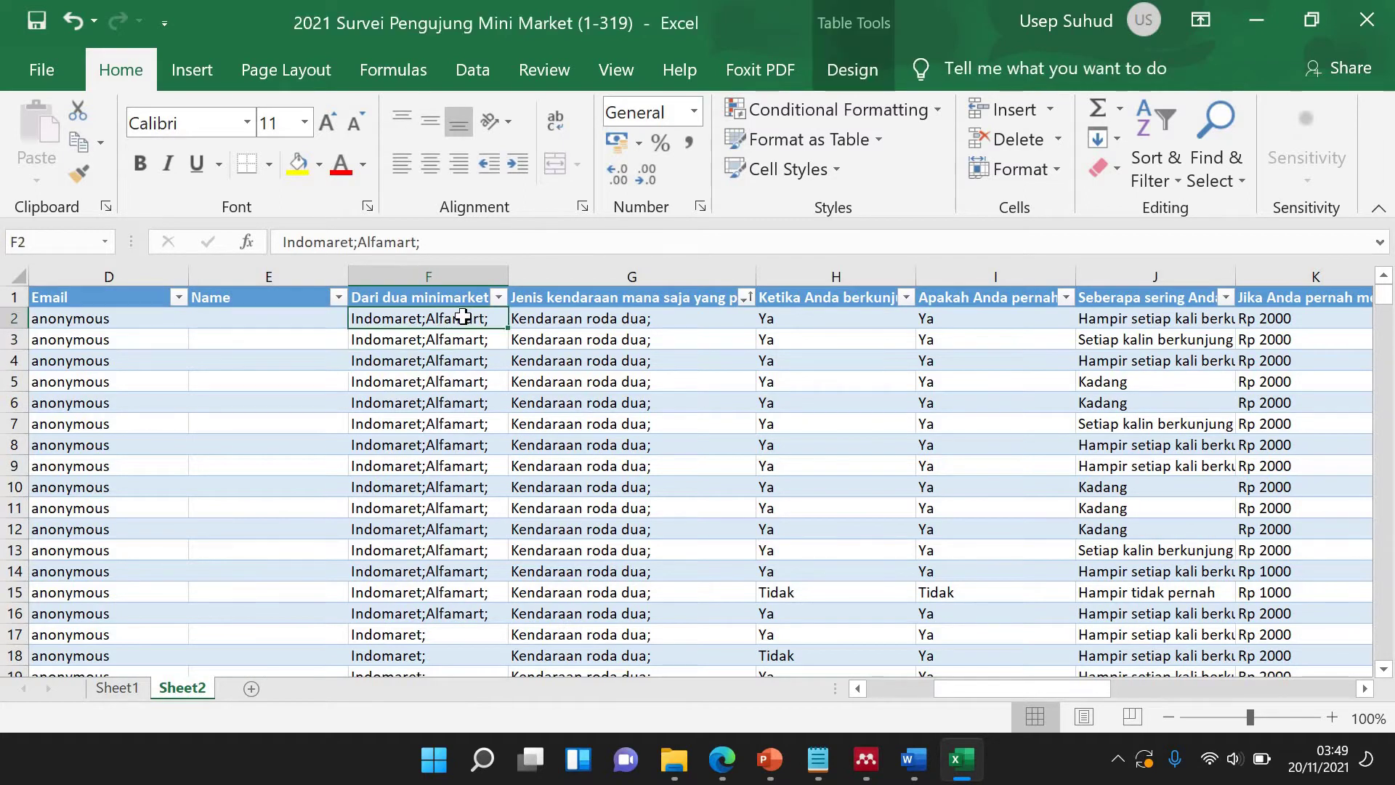
{"action": "type", "text": "3"}
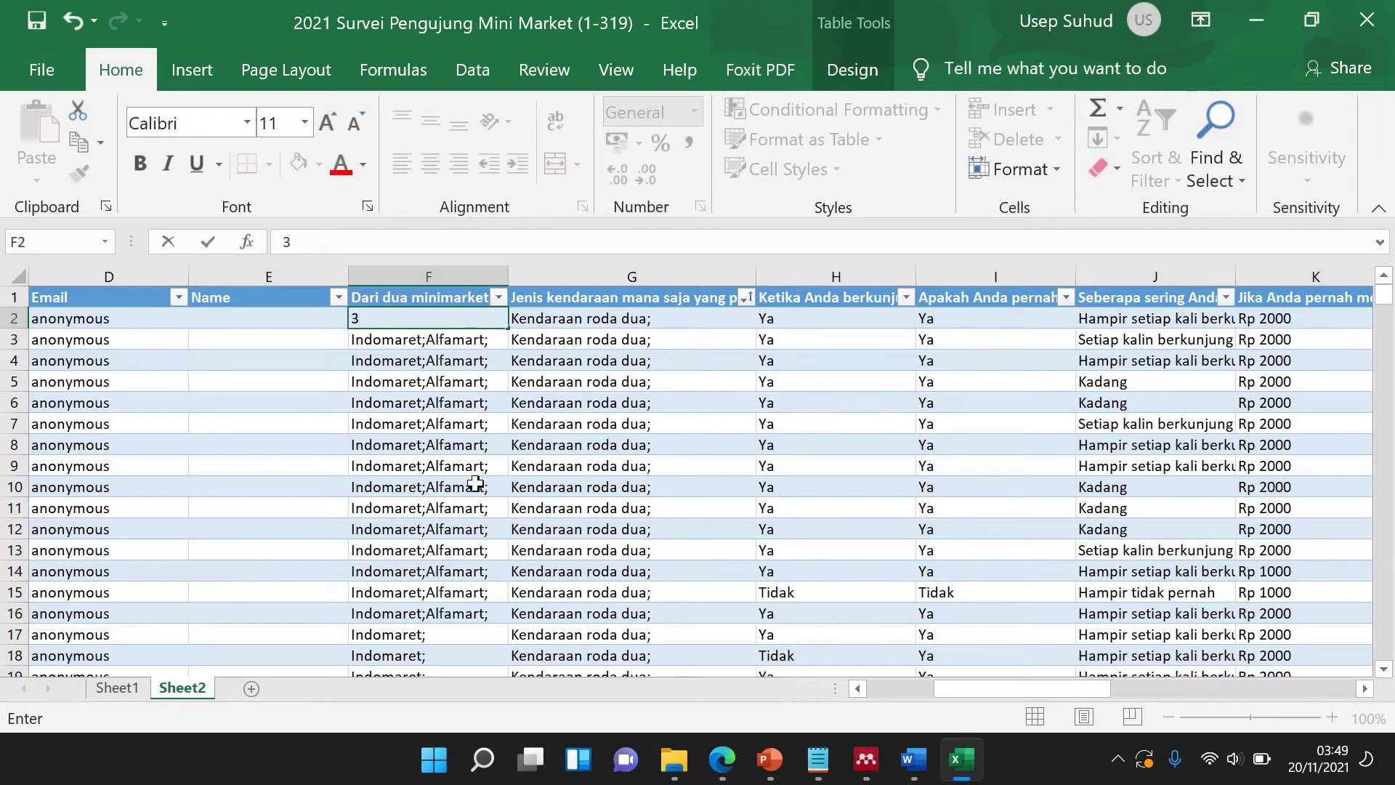
{"action": "left_click", "coordinate": [126, 690]}
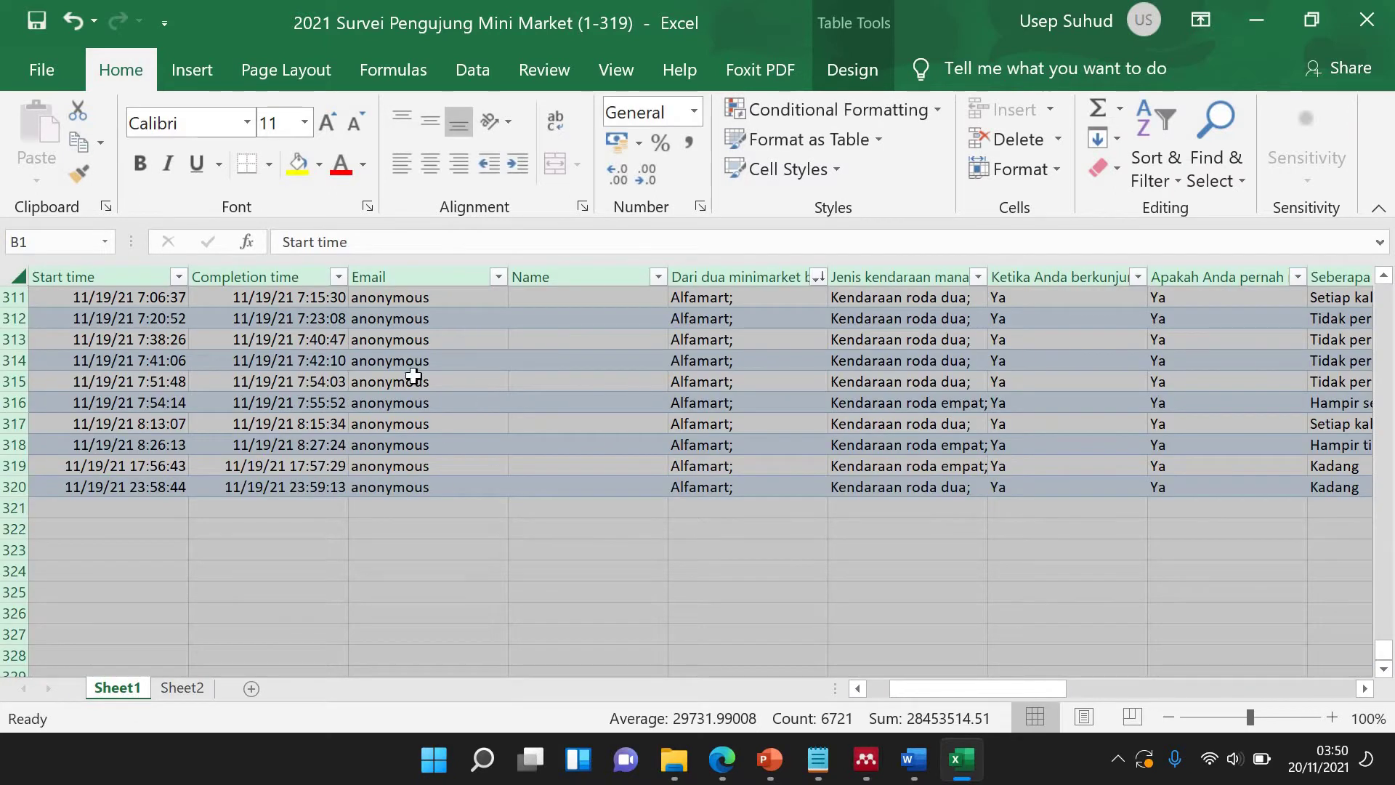
{"action": "left_click", "coordinate": [183, 688]}
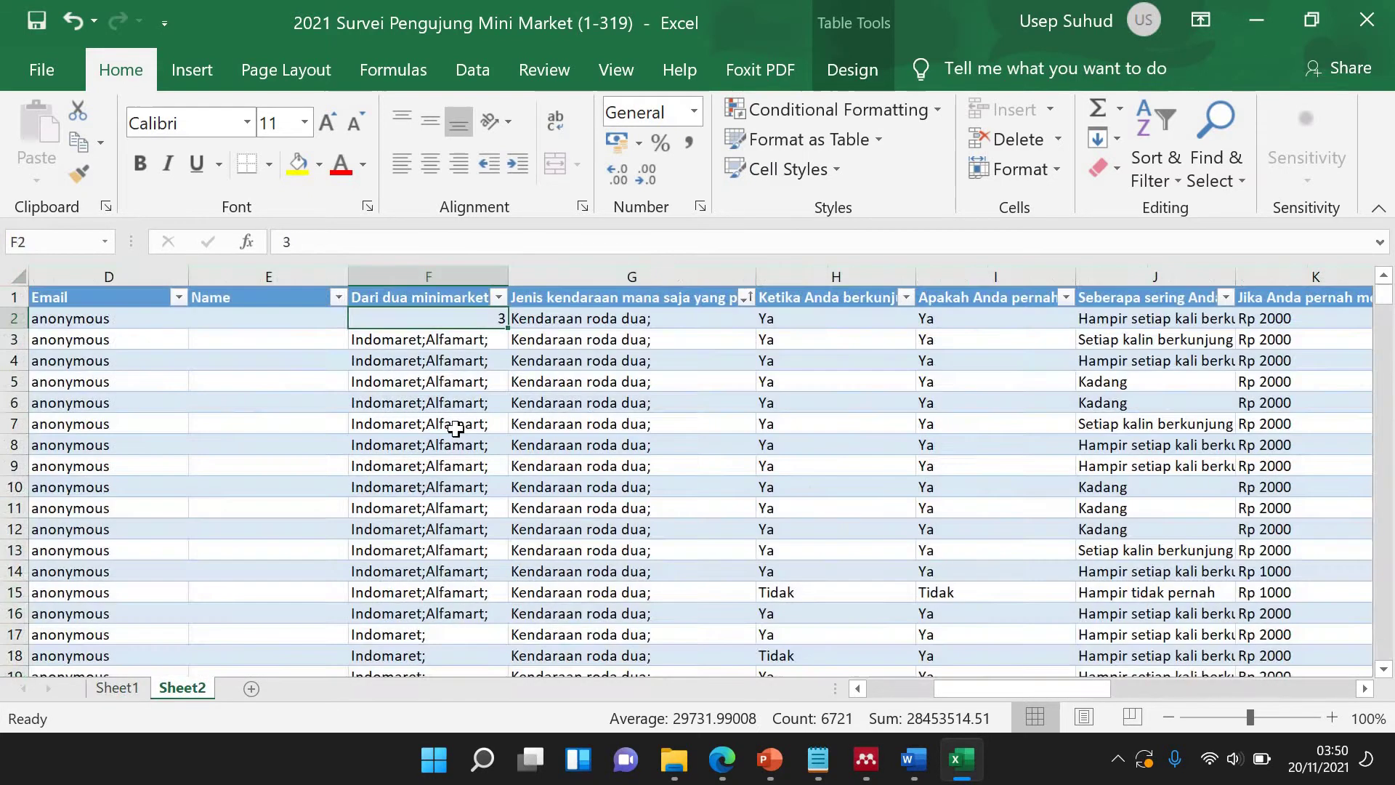
Replace each "Indomaret;Alfamart;" answer in cells F3 to F16 of Sheet2 with the code 3.
{"action": "left_click", "coordinate": [443, 340]}
{"action": "type", "text": "3"}
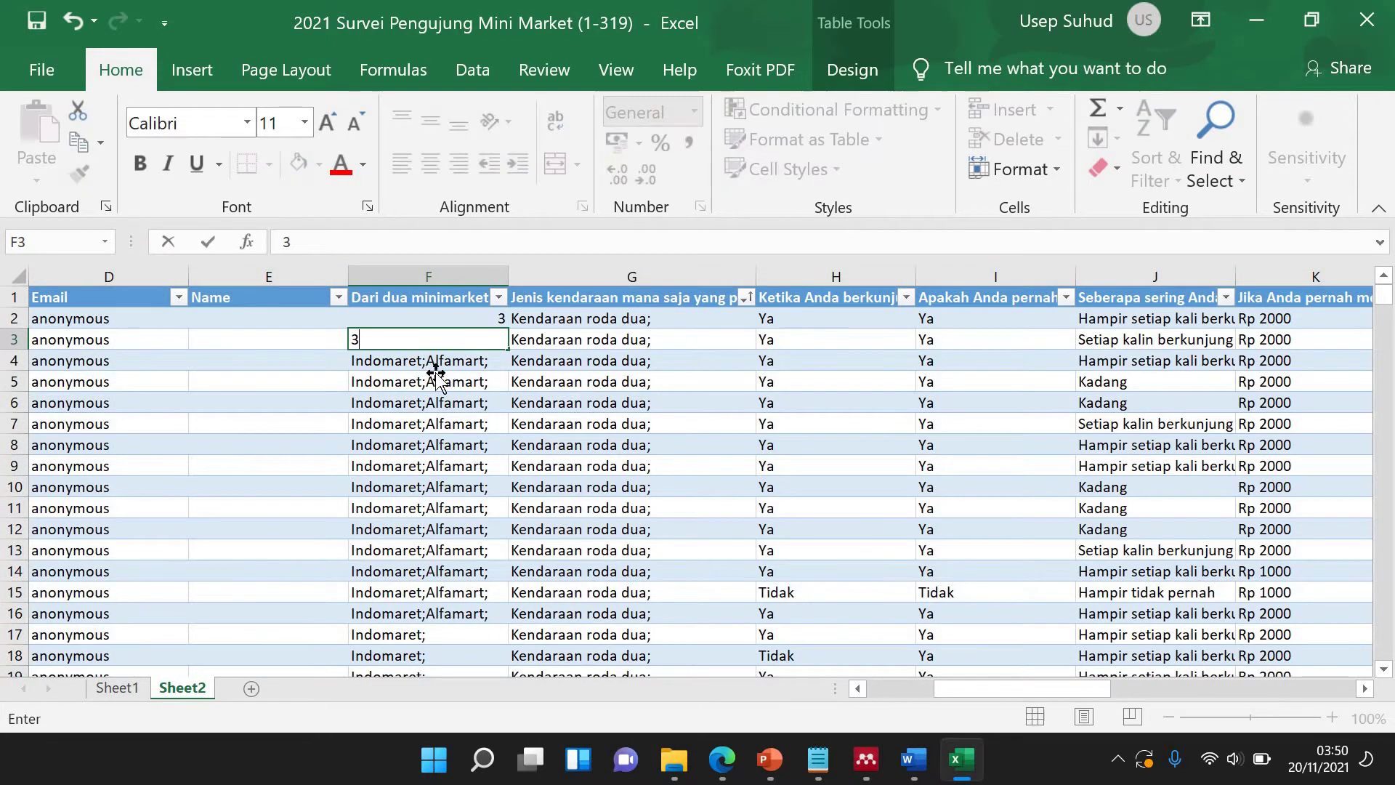
{"action": "left_click", "coordinate": [432, 374]}
{"action": "type", "text": "3"}
{"action": "left_click", "coordinate": [436, 361]}
{"action": "type", "text": "3"}
{"action": "left_click", "coordinate": [411, 420]}
{"action": "left_click", "coordinate": [410, 402]}
{"action": "type", "text": "3"}
{"action": "left_click", "coordinate": [401, 427]}
{"action": "type", "text": "3"}
{"action": "left_click", "coordinate": [405, 449]}
{"action": "type", "text": "3"}
{"action": "left_click", "coordinate": [415, 468]}
{"action": "type", "text": "3"}
{"action": "left_click", "coordinate": [416, 488]}
{"action": "type", "text": "3"}
{"action": "left_click", "coordinate": [410, 508]}
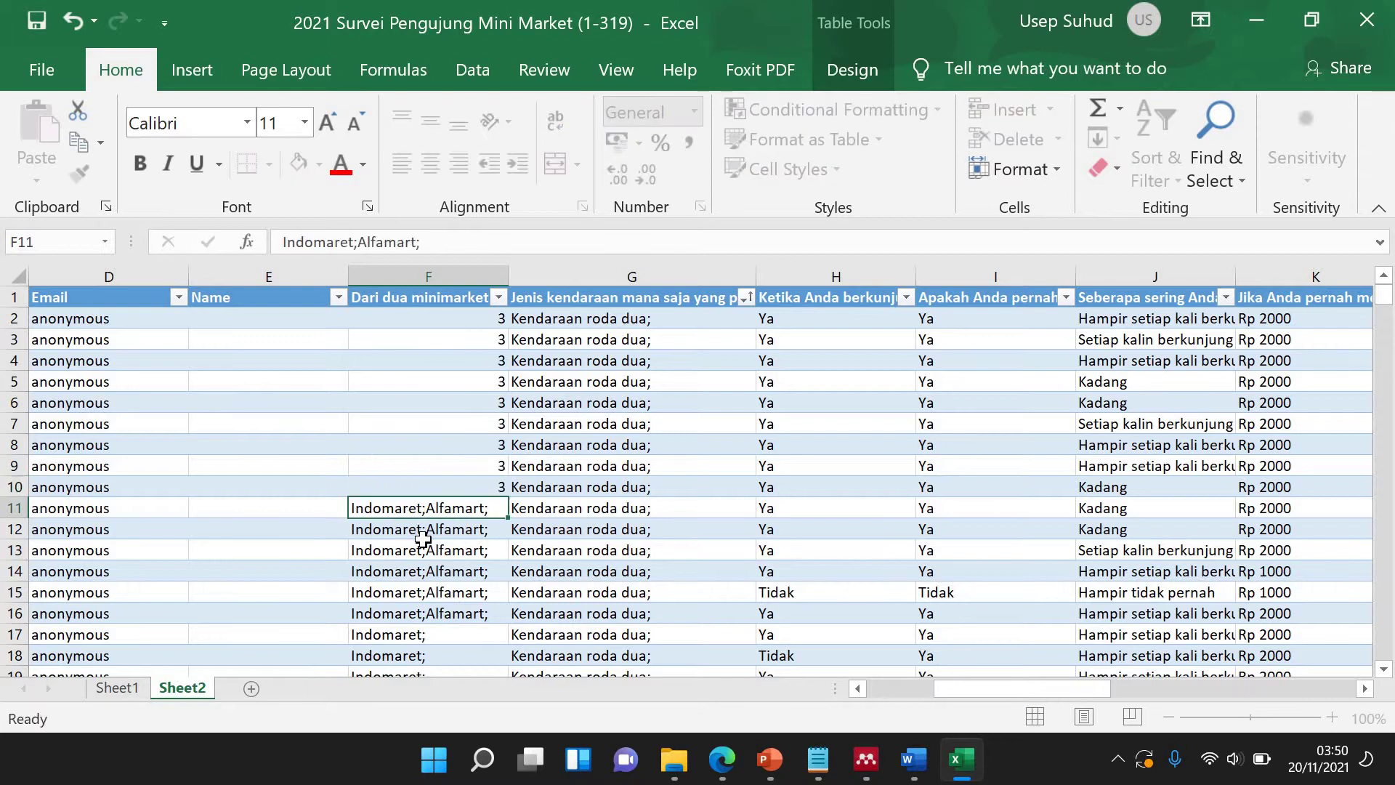
{"action": "type", "text": "3"}
{"action": "left_click", "coordinate": [422, 548]}
{"action": "left_click", "coordinate": [423, 528]}
{"action": "type", "text": "3"}
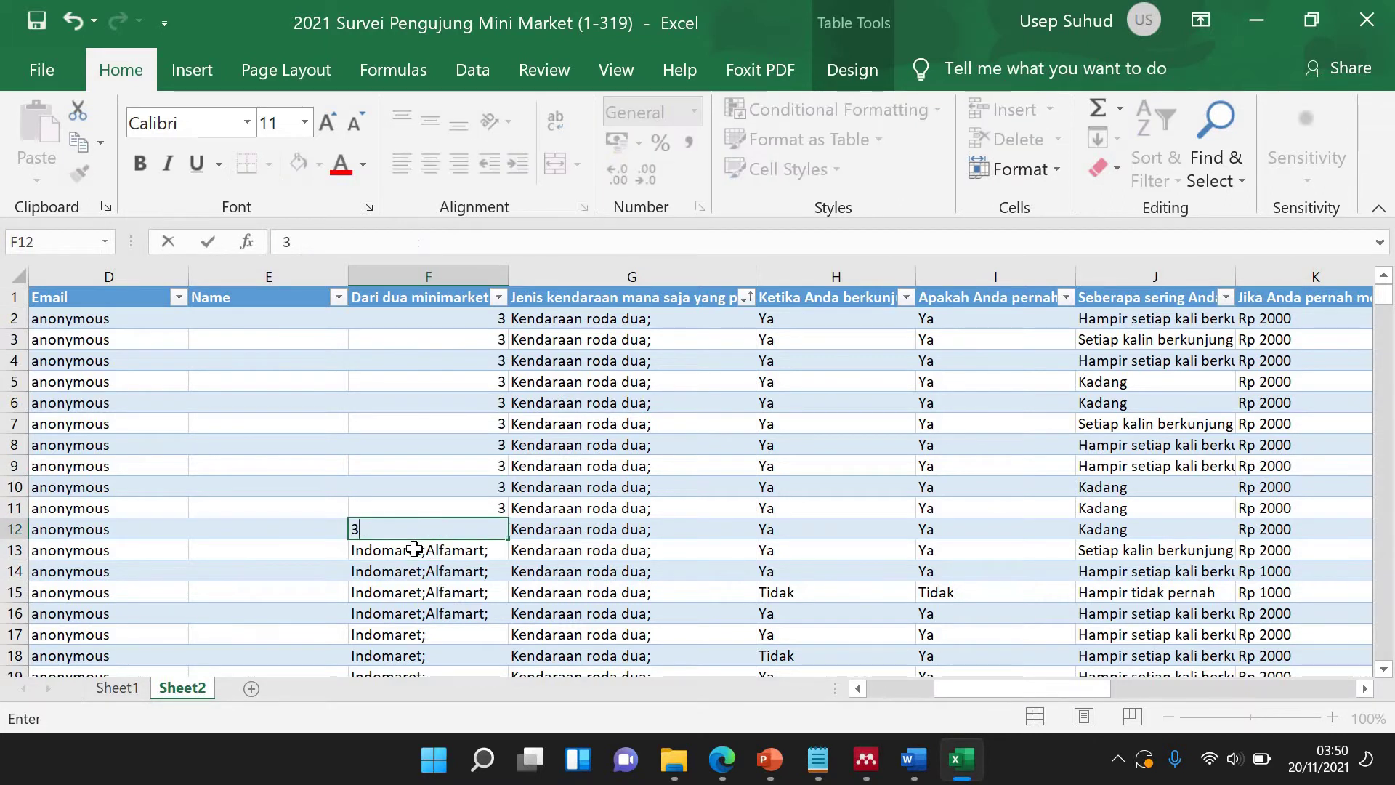
{"action": "key", "text": "Return"}
{"action": "type", "text": "3"}
{"action": "key", "text": "Return"}
{"action": "type", "text": "3"}
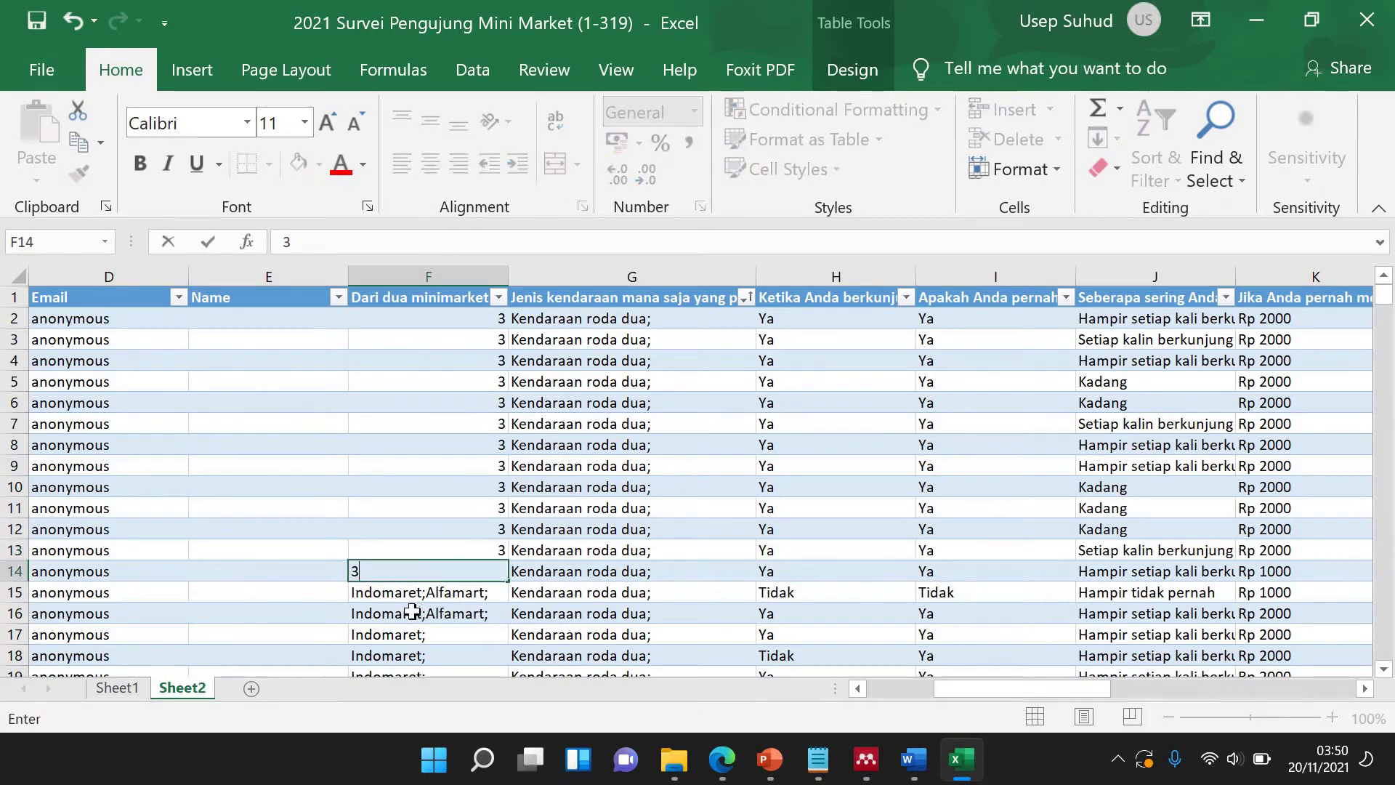
{"action": "key", "text": "Return"}
{"action": "type", "text": "3"}
{"action": "key", "text": "Return"}
{"action": "type", "text": "3"}
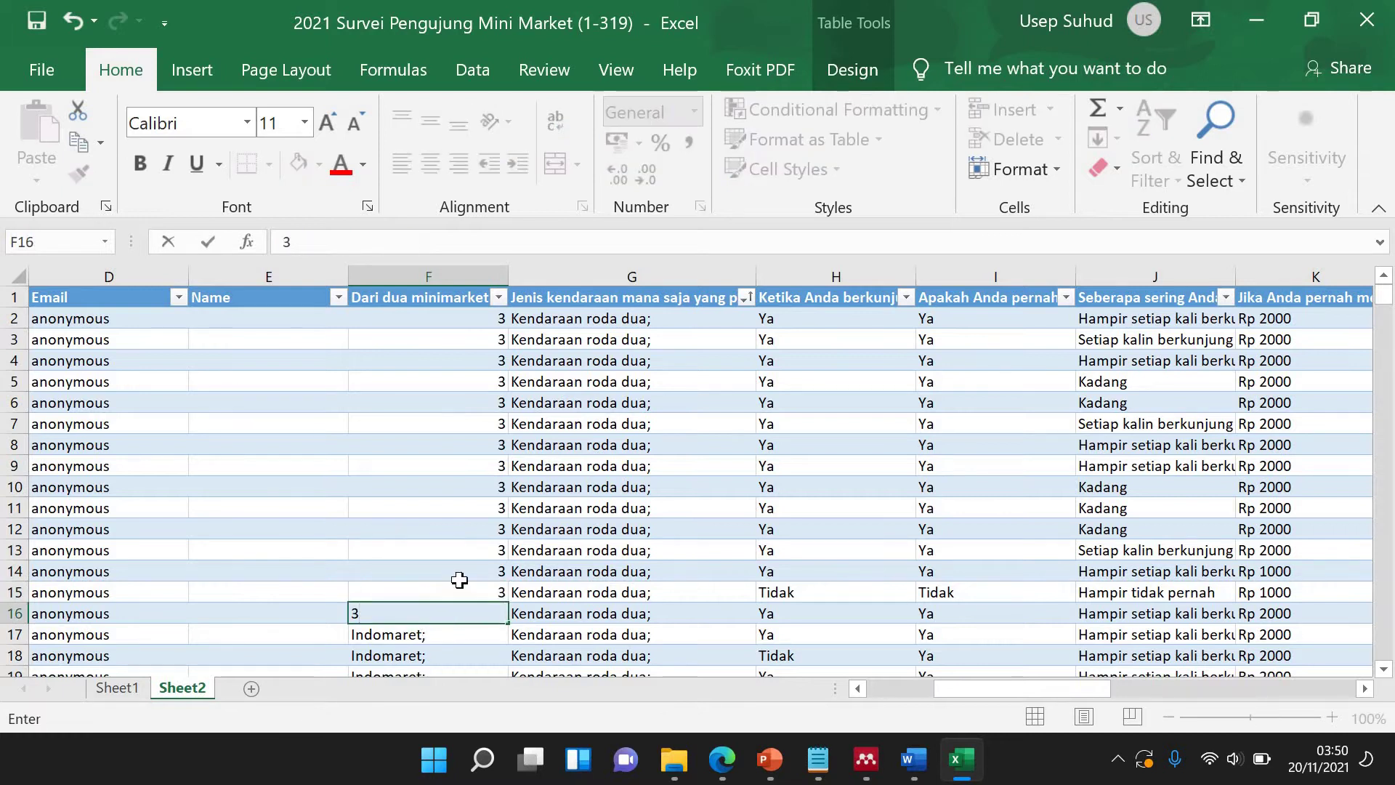
Replace the first single "Indomaret;" answer, in cell F17, with the code 2.
{"action": "scroll", "coordinate": [453, 584], "scroll_direction": "down", "scroll_amount": 2}
{"action": "left_click", "coordinate": [456, 570]}
{"action": "key", "text": "Up"}
{"action": "key", "text": "Up"}
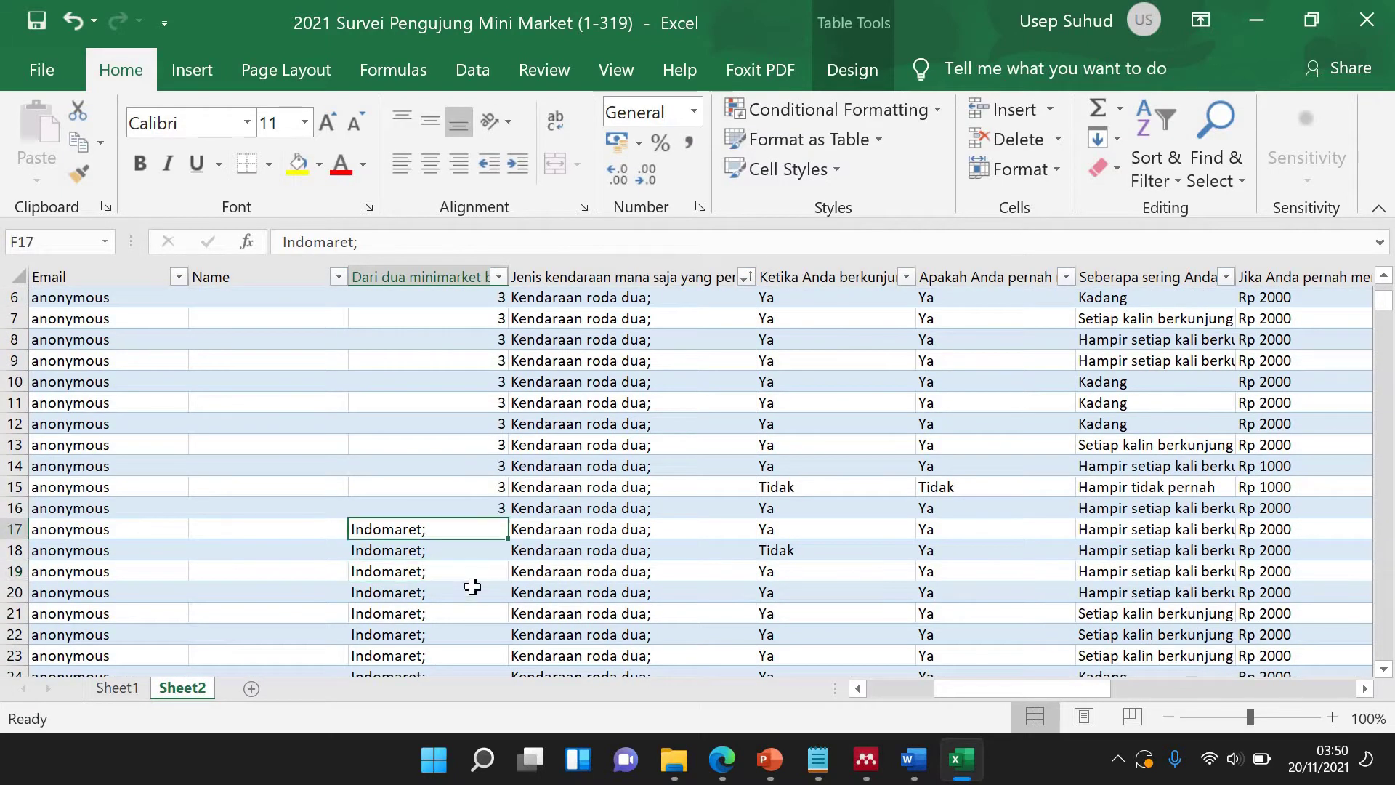
{"action": "scroll", "coordinate": [469, 585], "scroll_direction": "down", "scroll_amount": 2}
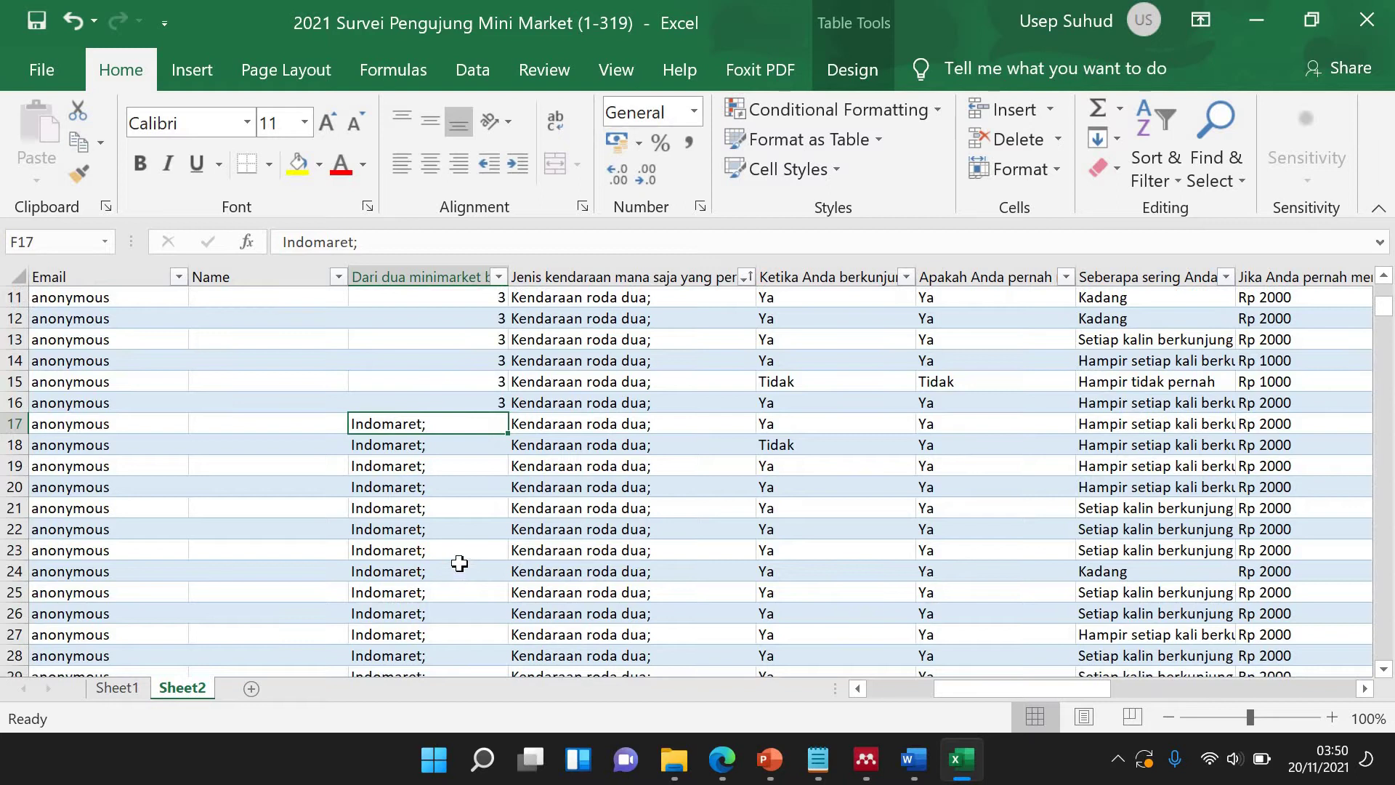
{"action": "type", "text": "2"}
{"action": "key", "text": "Return"}
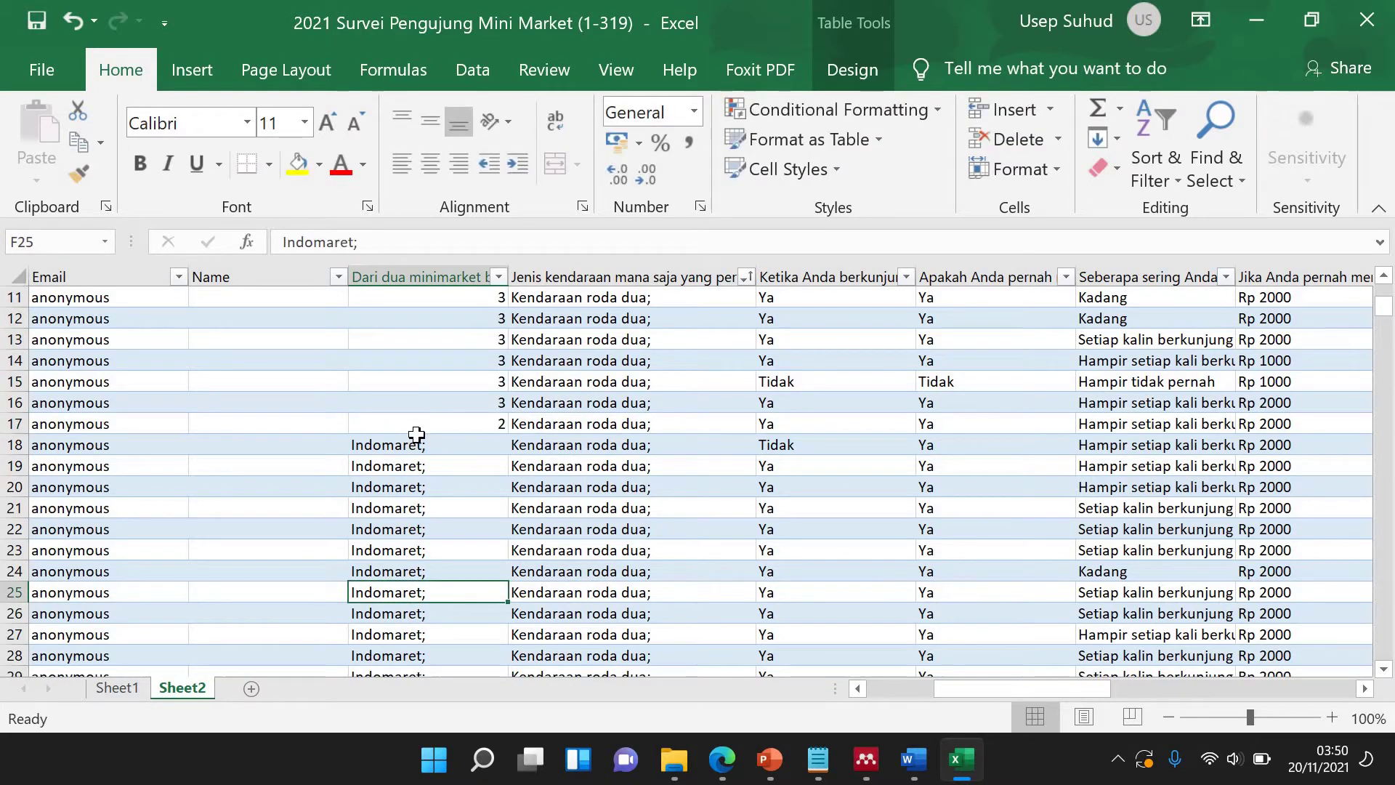
Copy the code 2 from cell F17 over the "Indomaret;" answers in cells F18 to F98.
{"action": "left_click", "coordinate": [428, 420]}
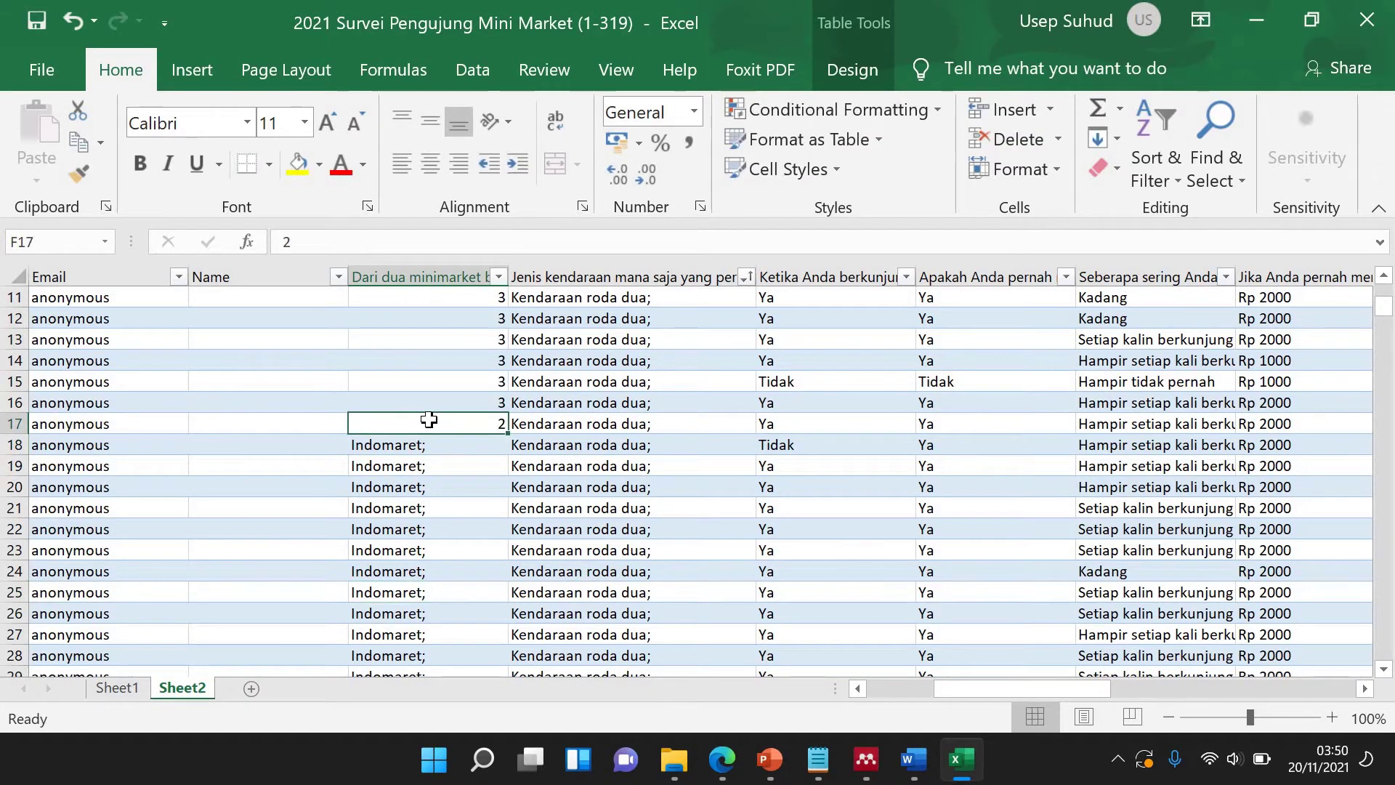
{"action": "key", "text": "ctrl+c"}
{"action": "left_click_drag", "start_coordinate": [407, 448], "coordinate": [465, 423]}
{"action": "key", "text": "ctrl+v"}
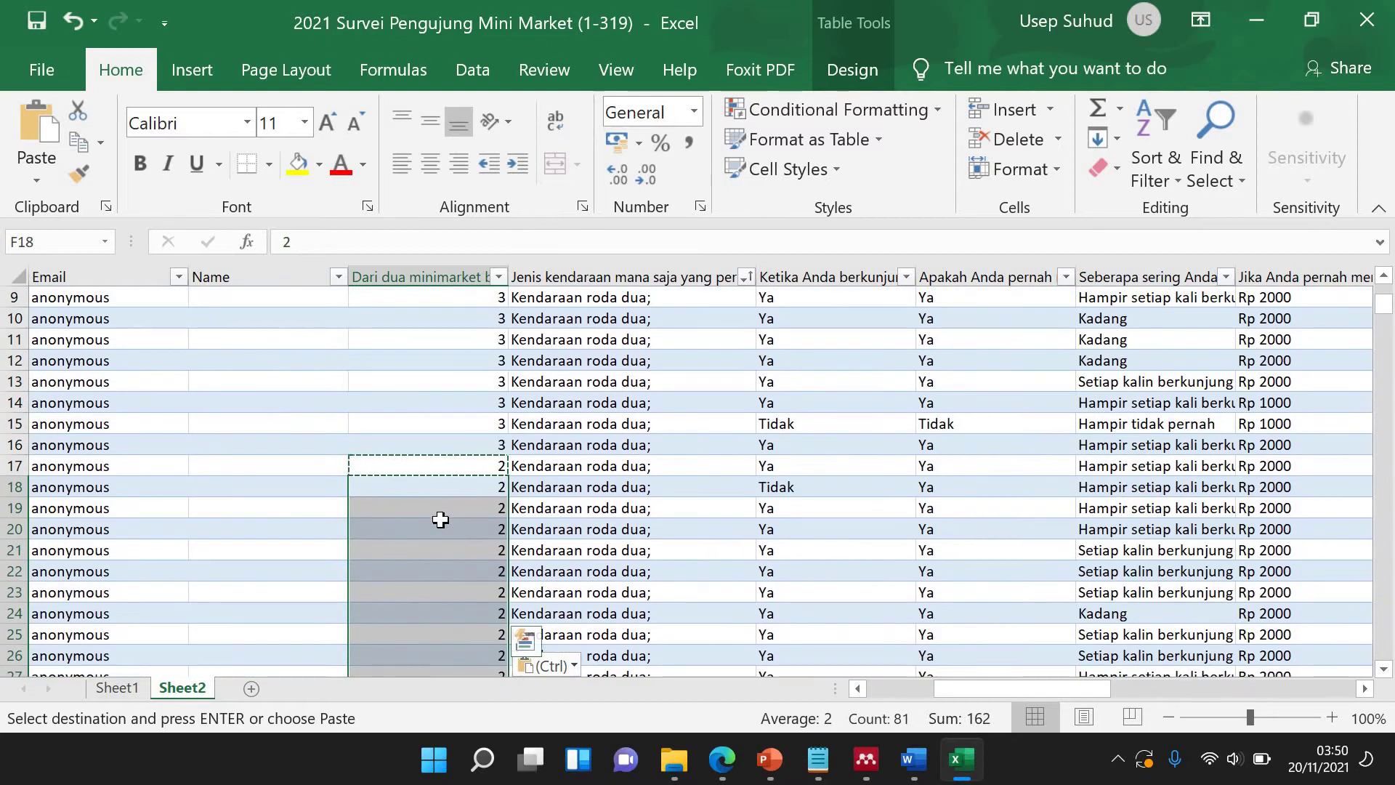
Replace the first "Alfamart;Indomaret;" answer, in cell F99, with the code 3.
{"action": "scroll", "coordinate": [440, 519], "scroll_direction": "down", "scroll_amount": 3}
{"action": "scroll", "coordinate": [440, 519], "scroll_direction": "down", "scroll_amount": 20}
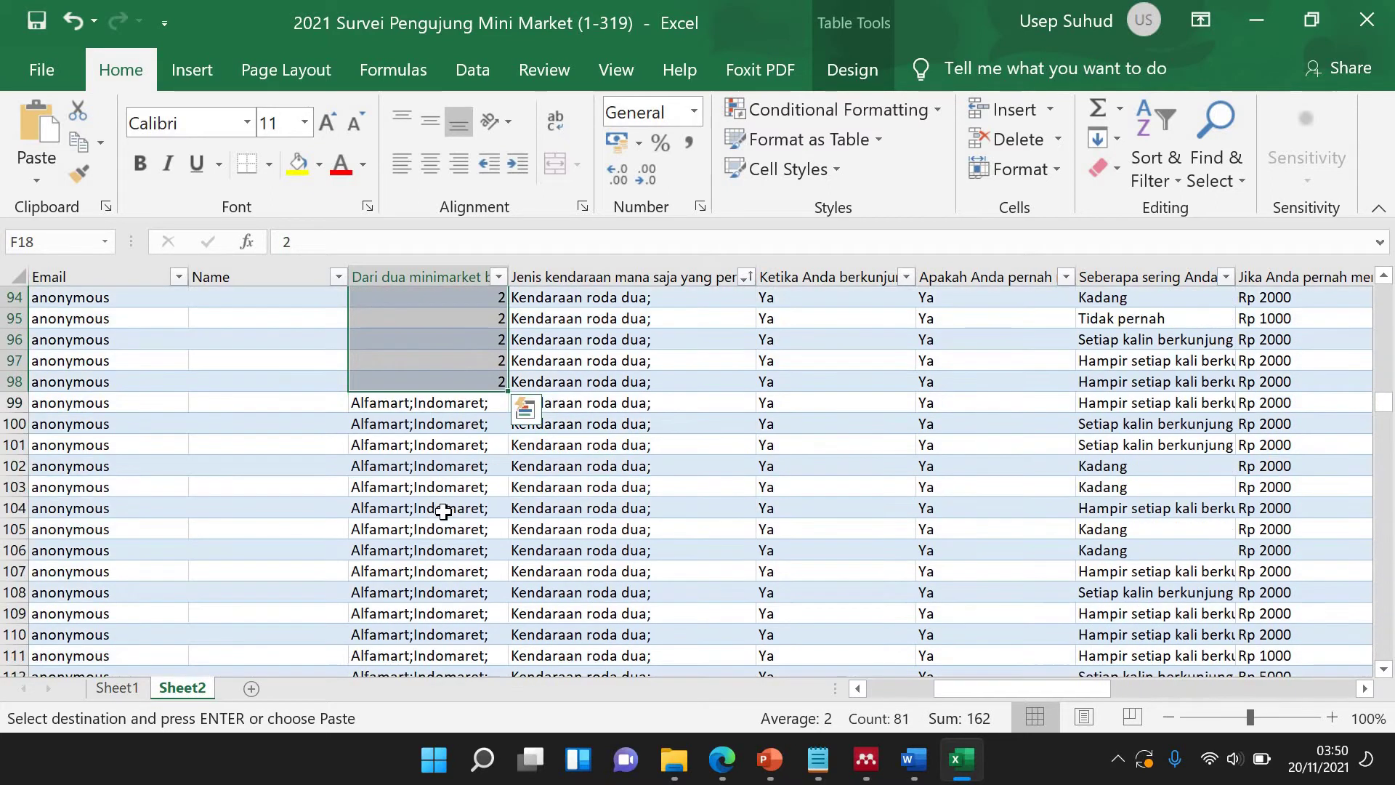
{"action": "left_click", "coordinate": [465, 403]}
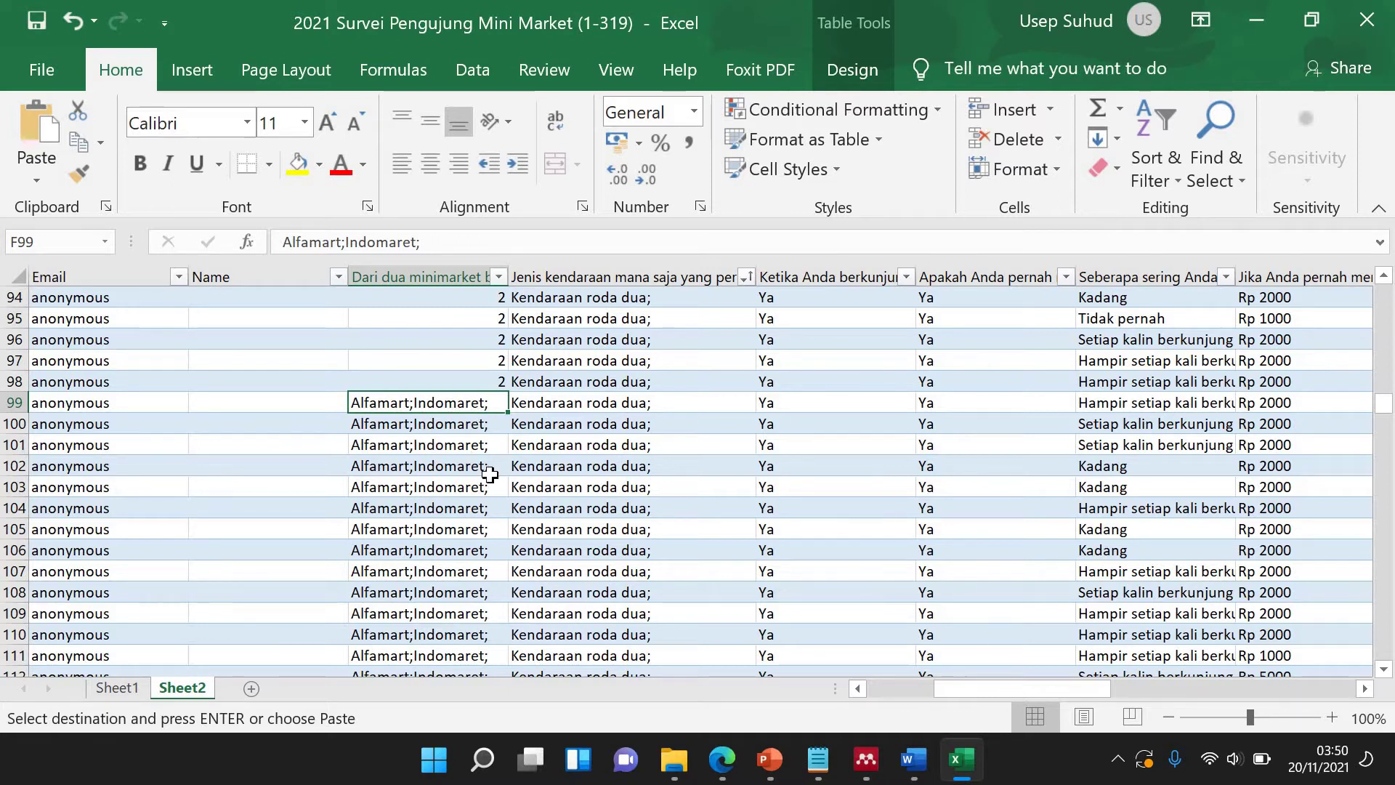
{"action": "type", "text": "3"}
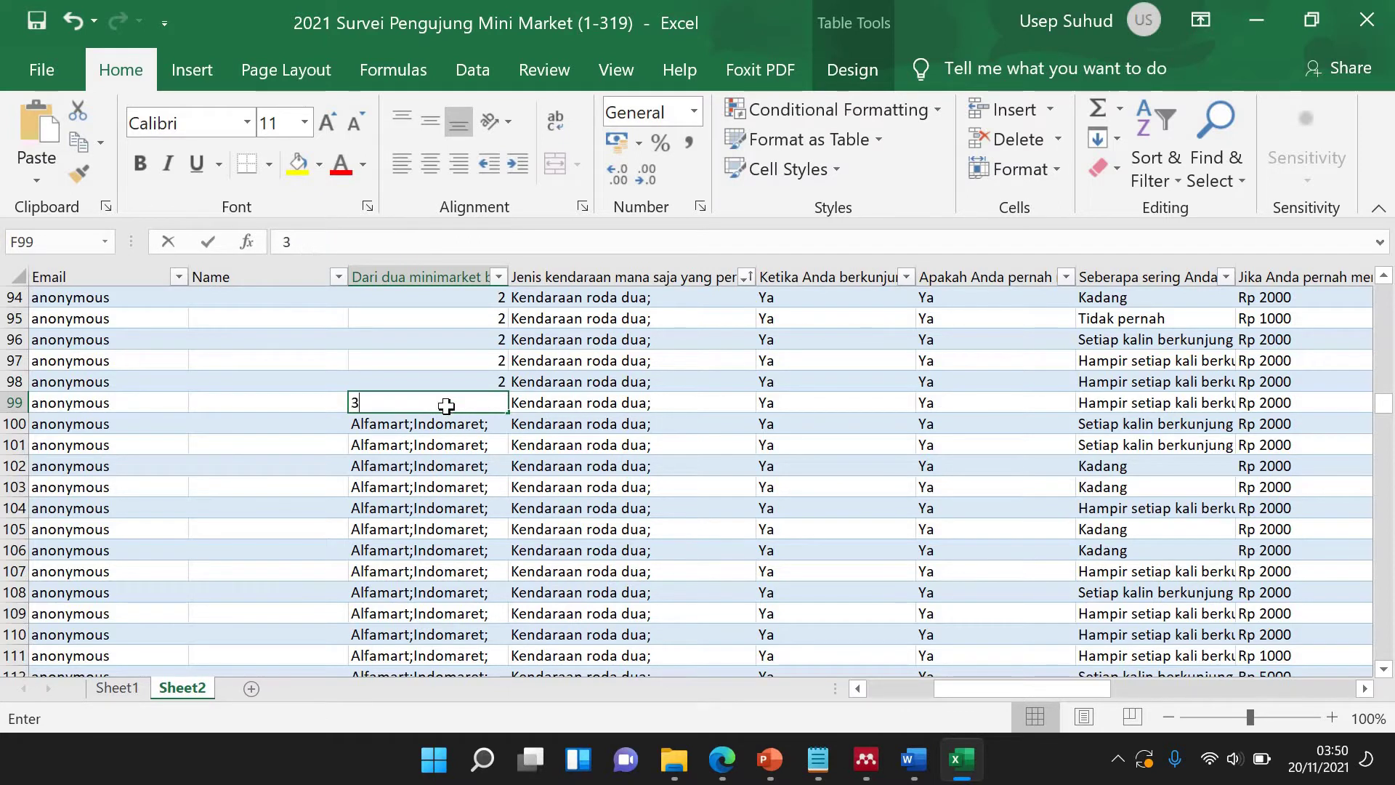
{"action": "key", "text": "Down"}
{"action": "key", "text": "Down"}
{"action": "key", "text": "Down"}
{"action": "key", "text": "Down"}
Copy the code 3 from cell F99 over the "Alfamart;Indomaret;" answers in cells F100 to F162.
{"action": "left_click", "coordinate": [430, 404]}
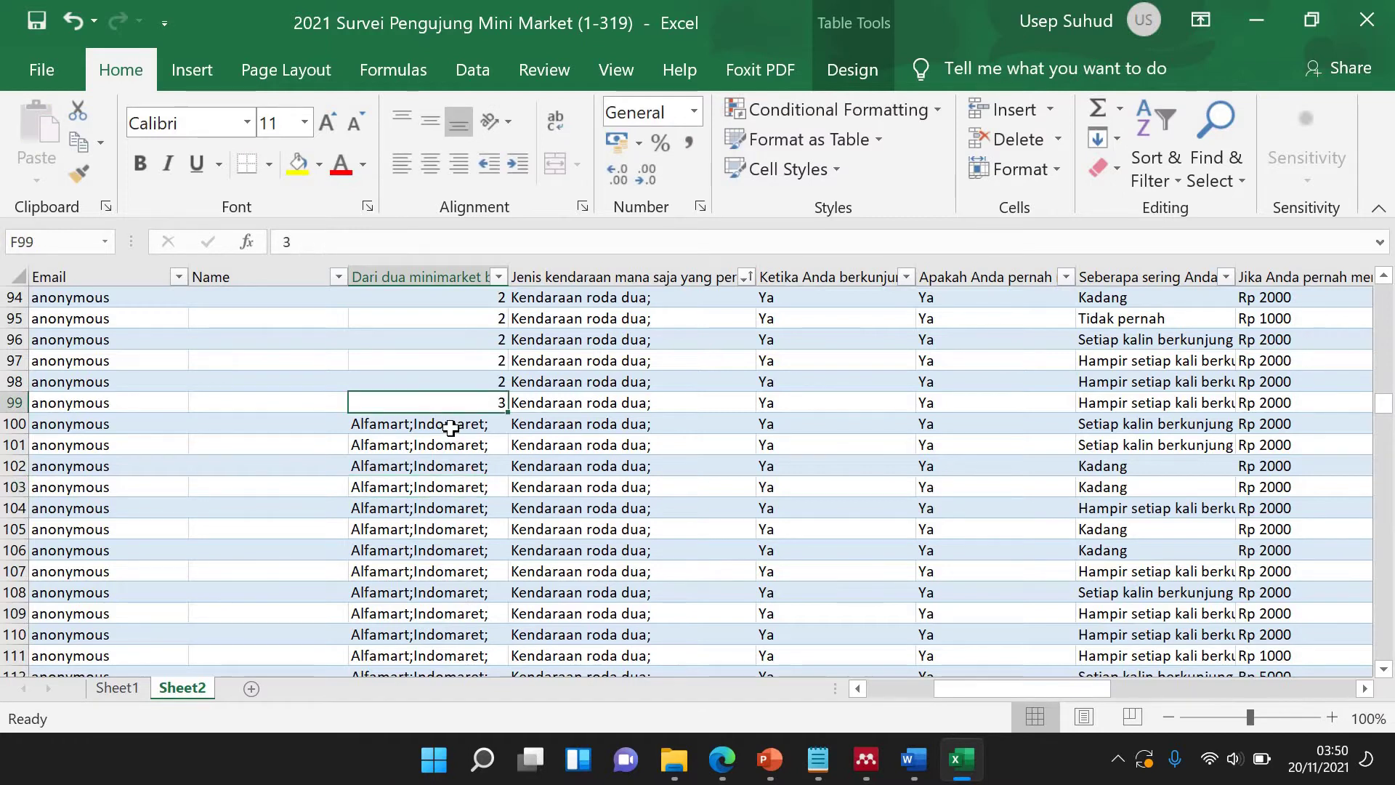
{"action": "key", "text": "ctrl+c"}
{"action": "left_click_drag", "start_coordinate": [451, 427], "coordinate": [465, 302]}
{"action": "left_click_drag", "start_coordinate": [494, 359], "coordinate": [460, 361]}
{"action": "key", "text": "ctrl+v"}
Find and replace all occurrences of "Alfamart;" in Sheet2 with the code 1.
{"action": "scroll", "coordinate": [448, 469], "scroll_direction": "up", "scroll_amount": 10}
{"action": "scroll", "coordinate": [448, 472], "scroll_direction": "down", "scroll_amount": 10}
{"action": "scroll", "coordinate": [448, 471], "scroll_direction": "down", "scroll_amount": 13}
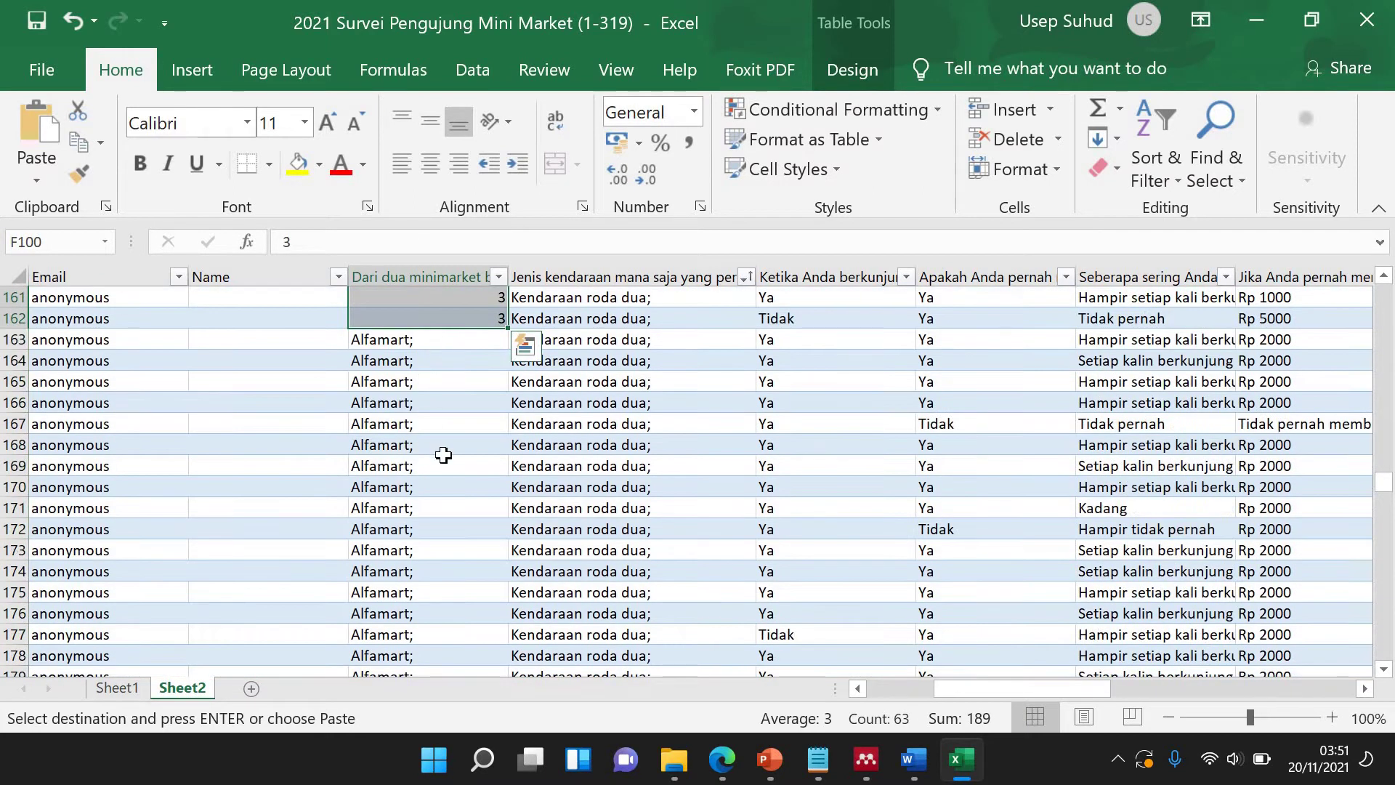
{"action": "scroll", "coordinate": [443, 455], "scroll_direction": "down", "scroll_amount": 7}
{"action": "left_click", "coordinate": [436, 297]}
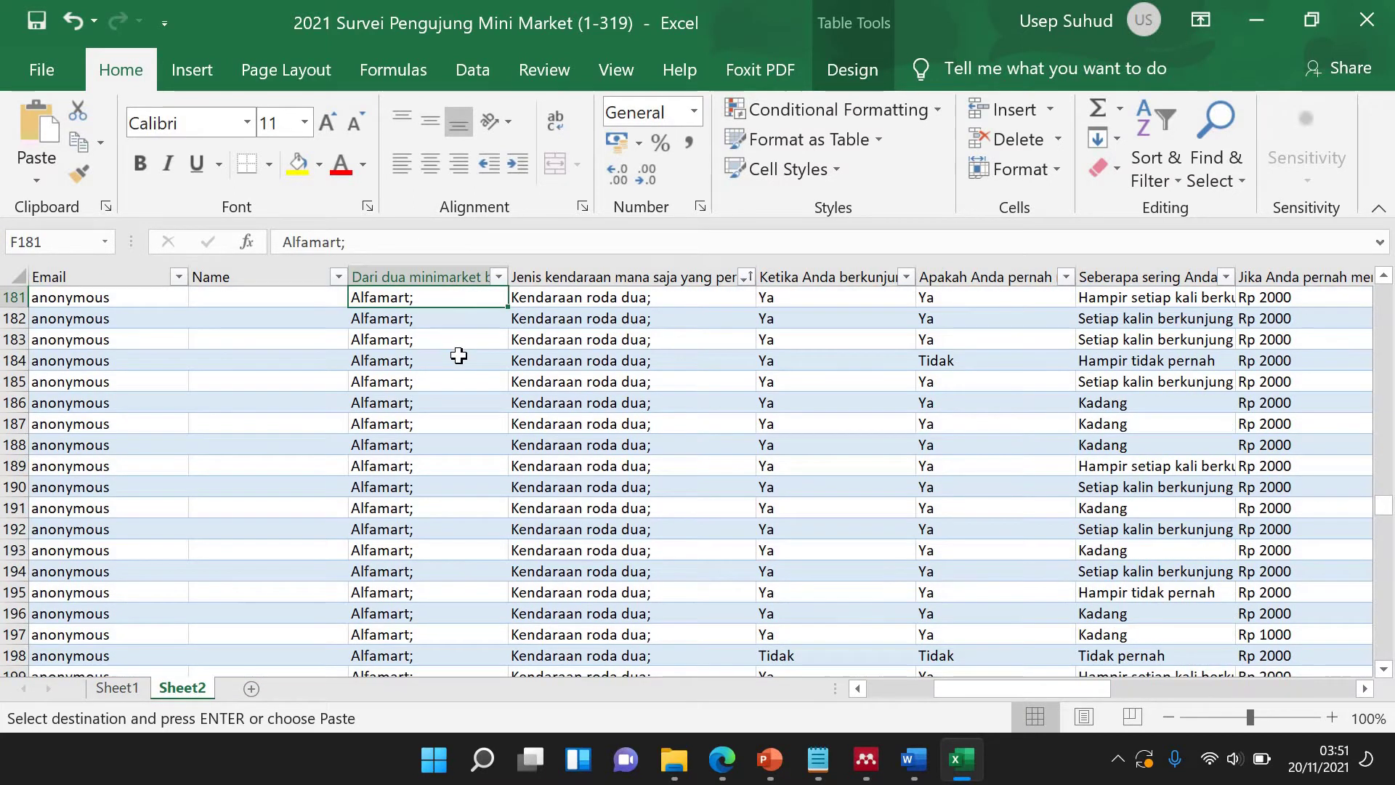
{"action": "key", "text": "ctrl+c"}
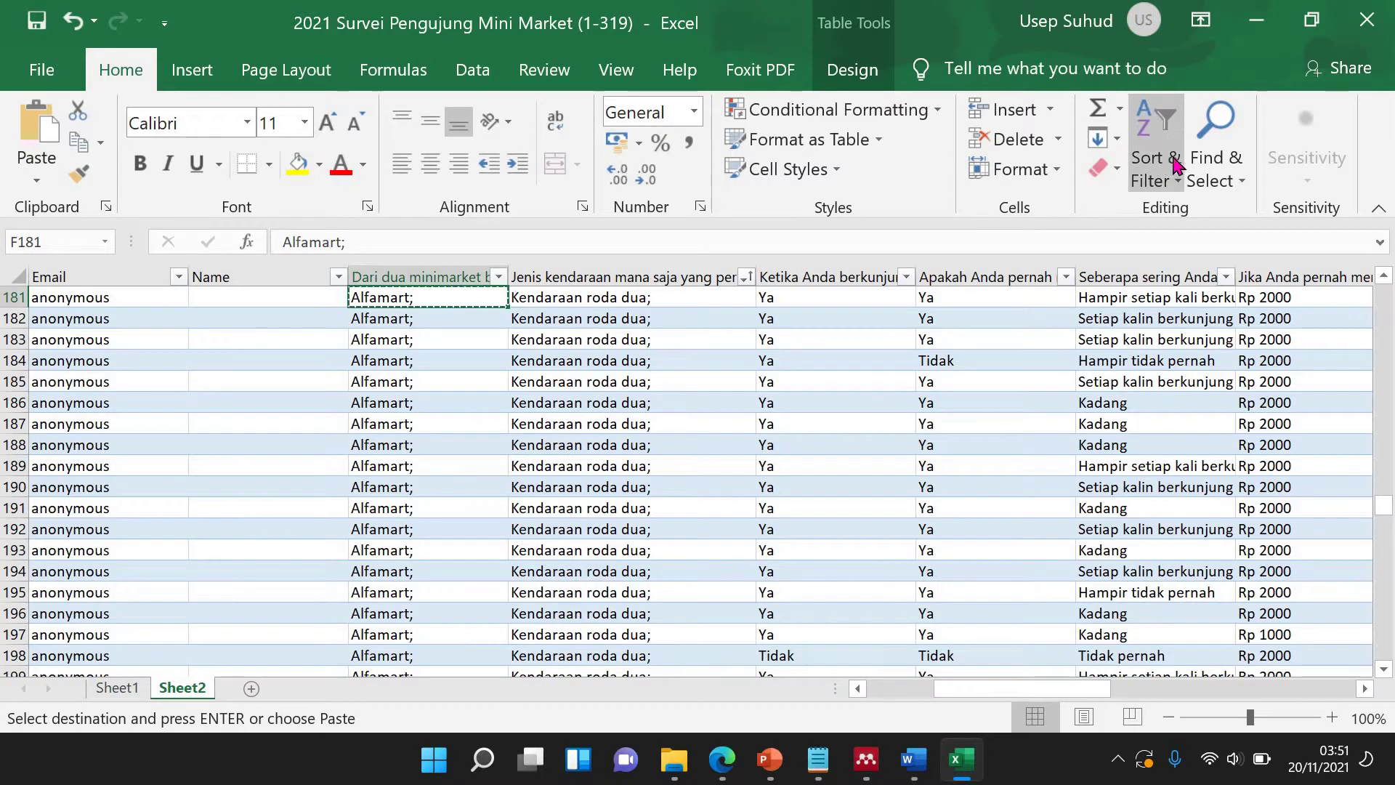
{"action": "left_click", "coordinate": [1215, 167]}
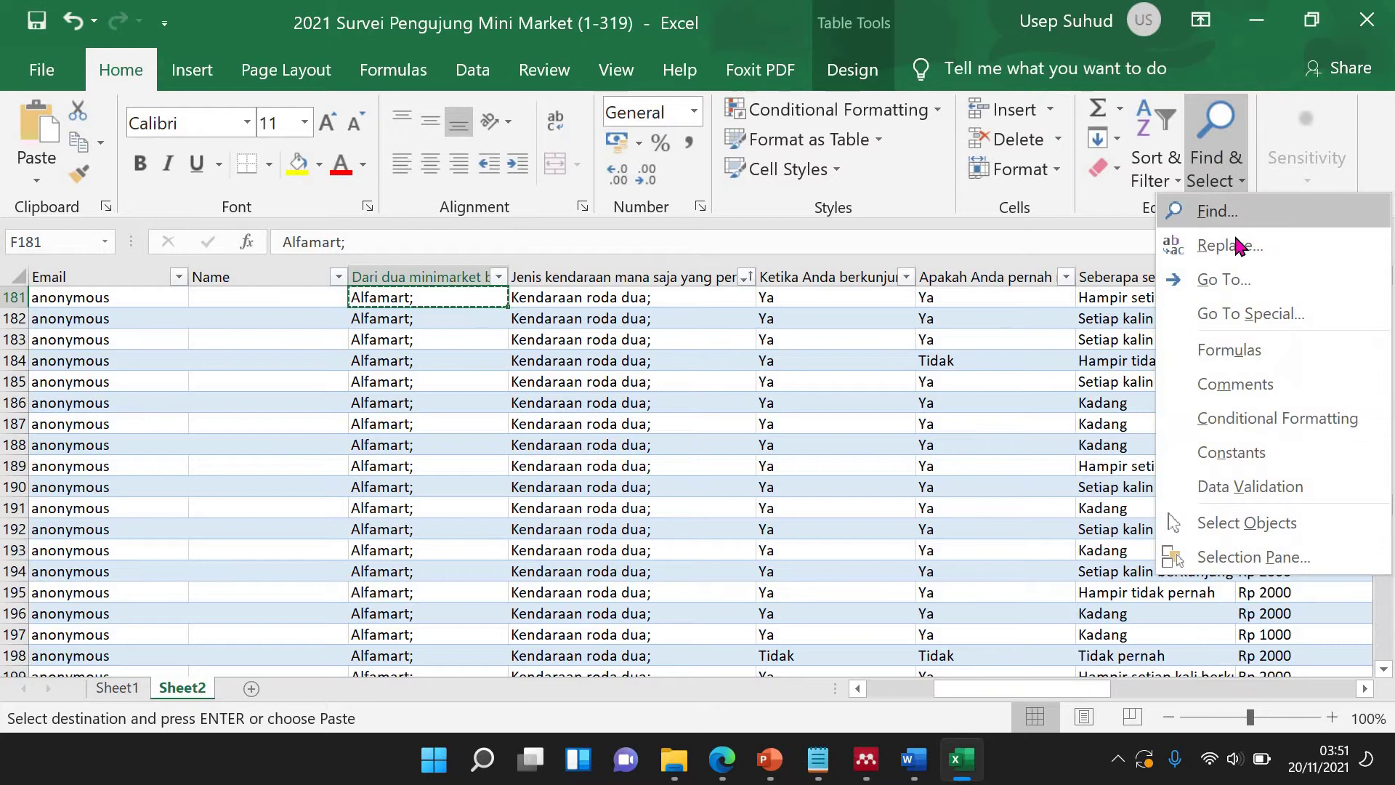
{"action": "left_click", "coordinate": [1228, 245]}
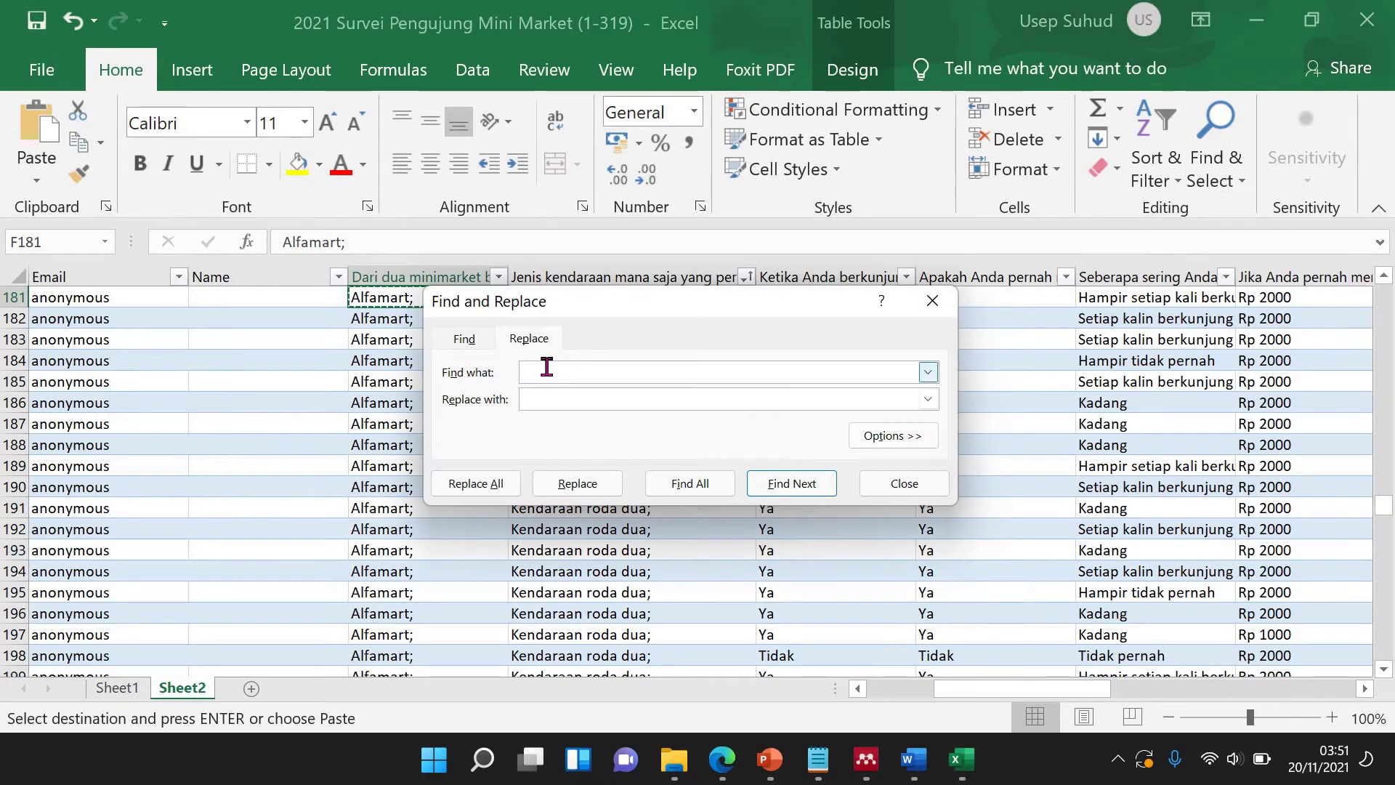
{"action": "key", "text": "ctrl+v"}
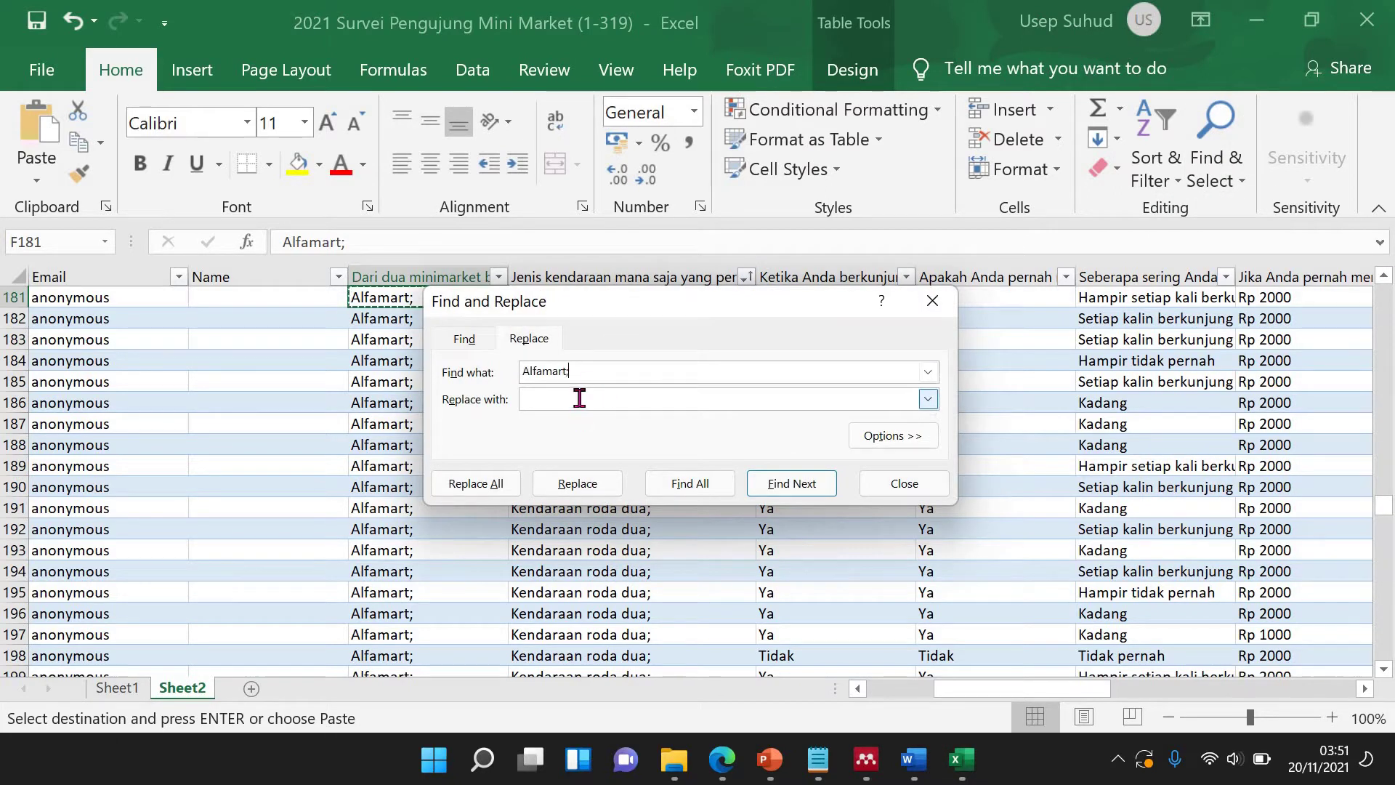
{"action": "type", "text": "1"}
{"action": "left_click_drag", "start_coordinate": [747, 301], "coordinate": [907, 285]}
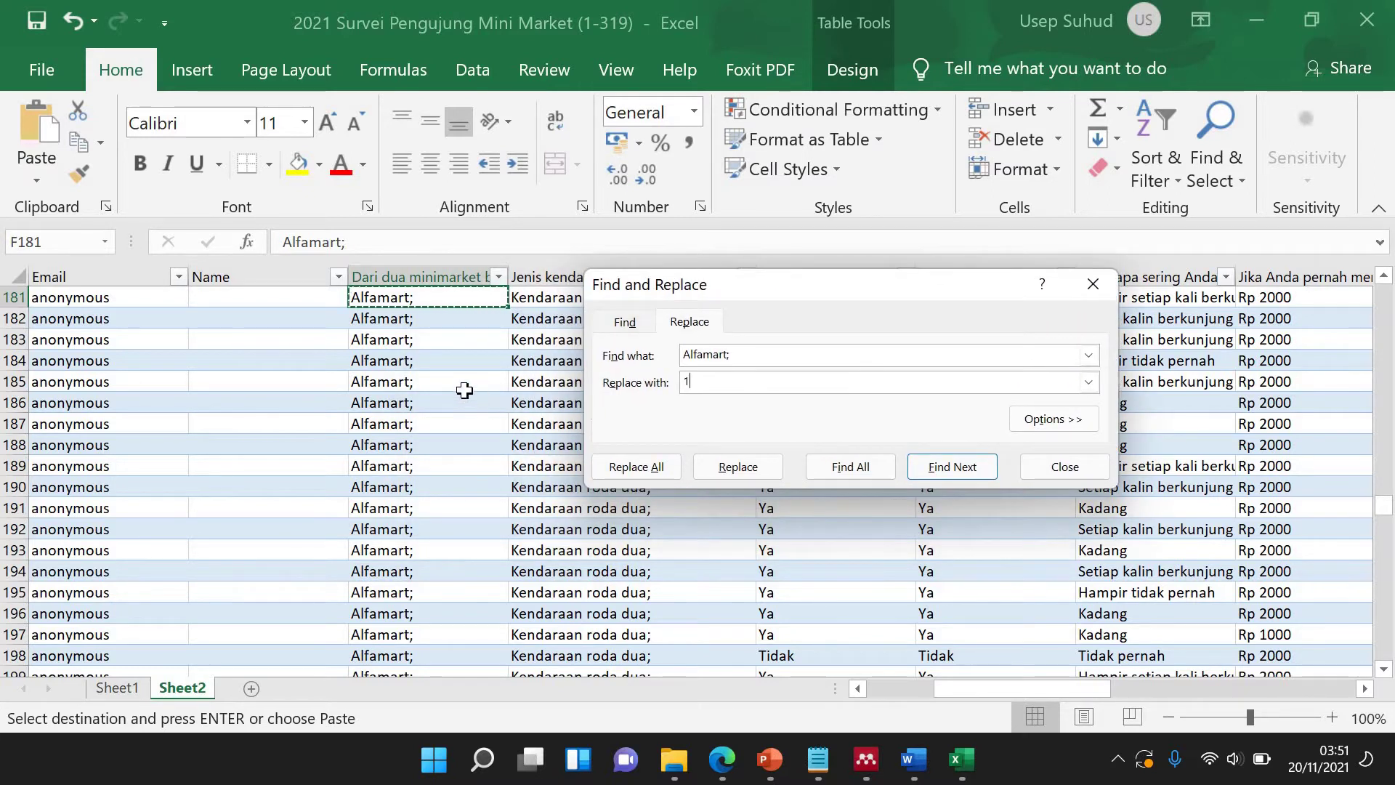
{"action": "left_click", "coordinate": [643, 469]}
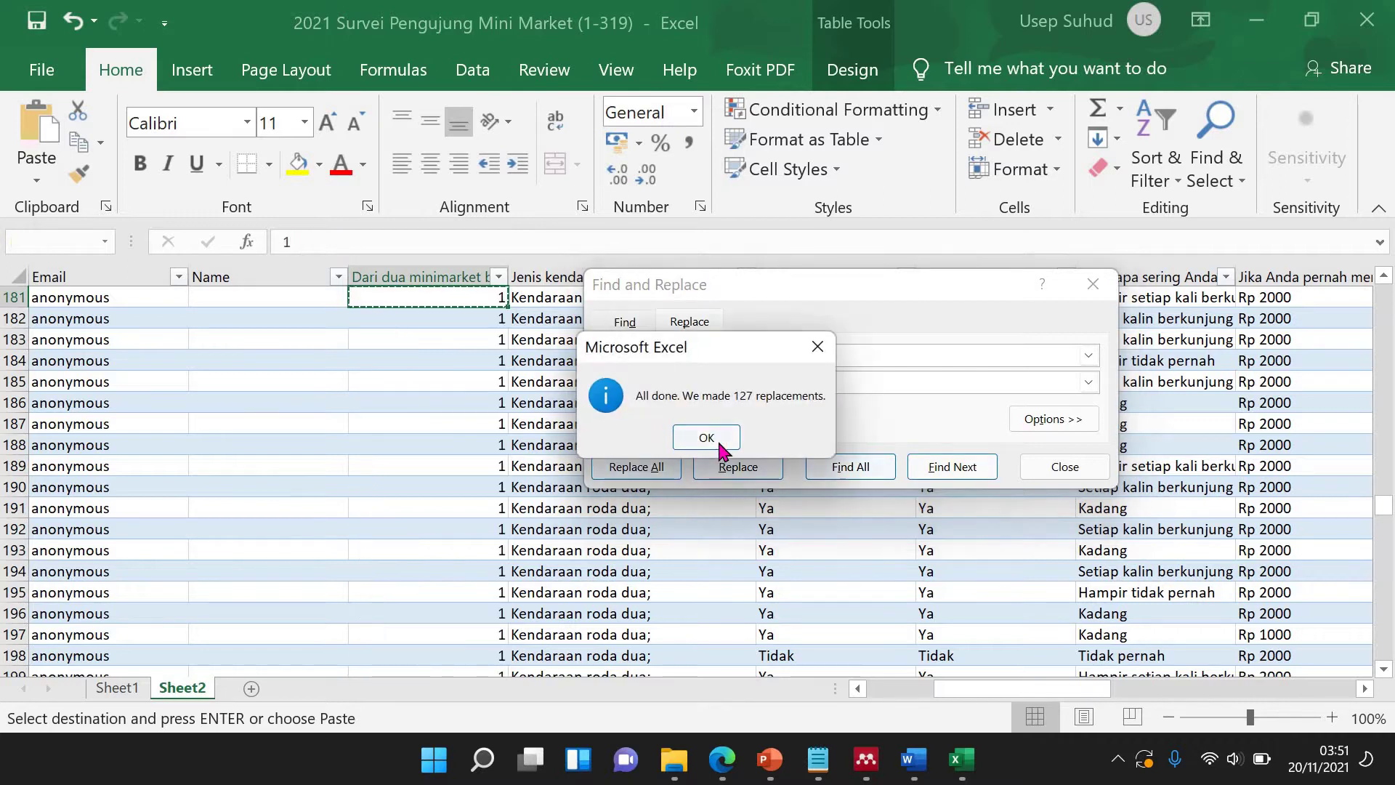
{"action": "key", "text": "Return"}
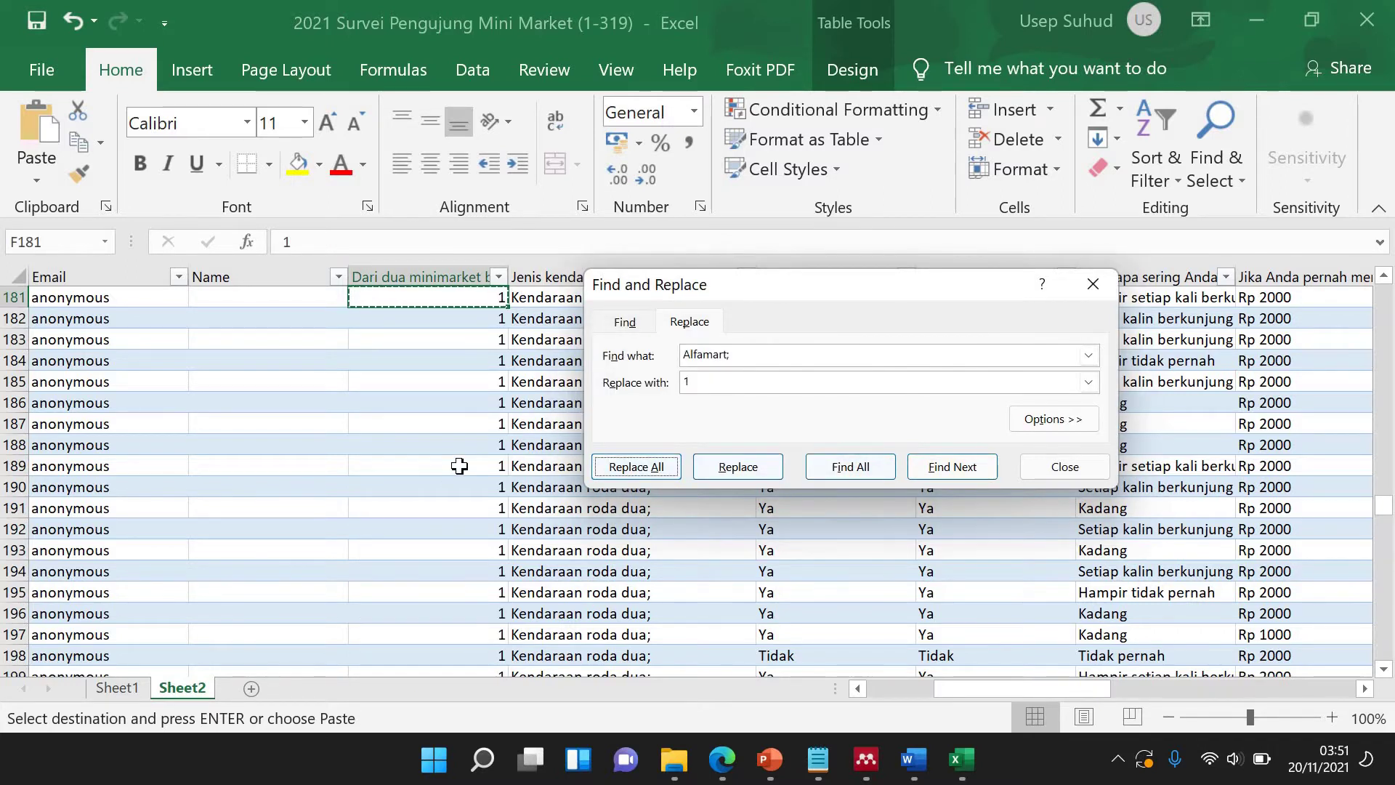
Overwrite the "Indomaret;1" entries in cells F232 to F236 with the code 3.
{"action": "scroll", "coordinate": [459, 466], "scroll_direction": "down", "scroll_amount": 8}
{"action": "scroll", "coordinate": [459, 466], "scroll_direction": "down", "scroll_amount": 7}
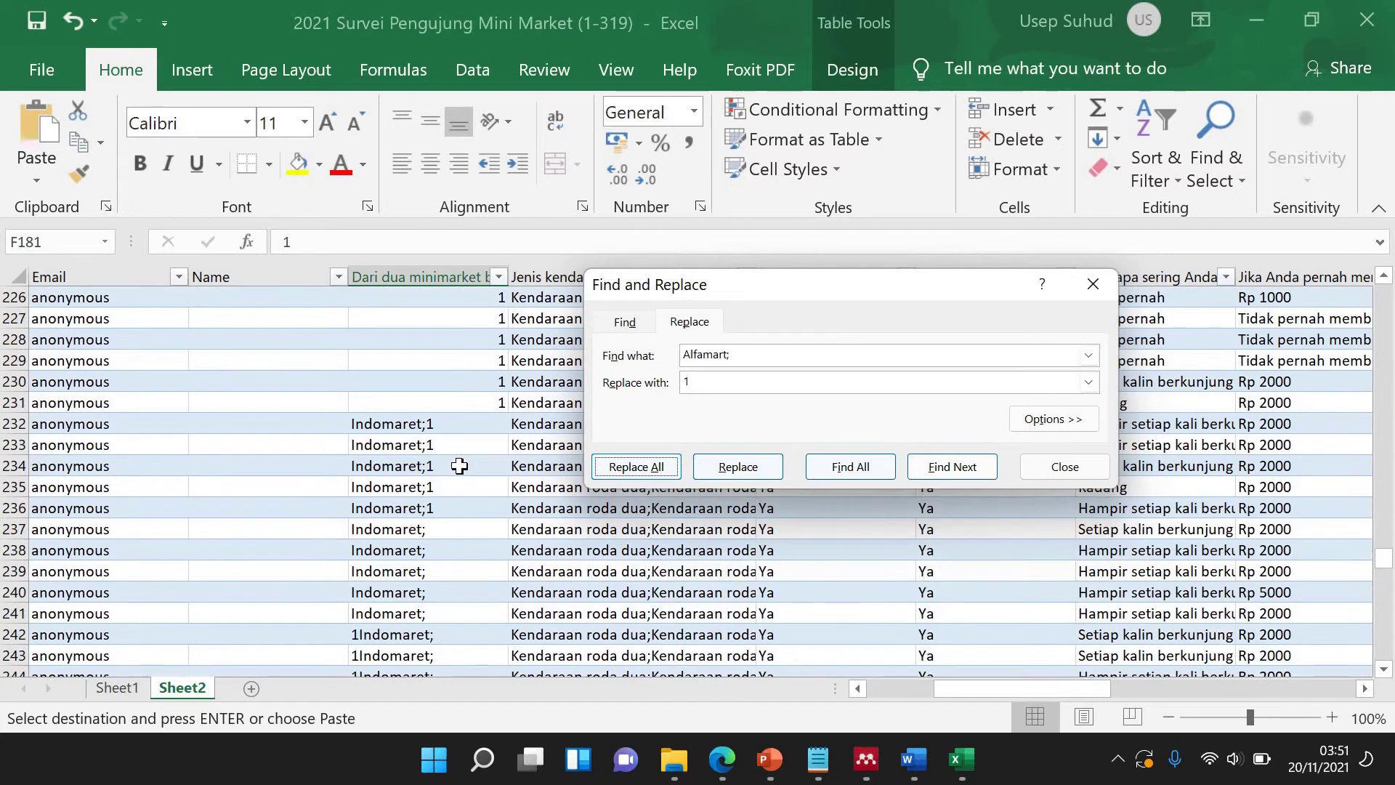
{"action": "scroll", "coordinate": [460, 466], "scroll_direction": "down", "scroll_amount": 2}
{"action": "scroll", "coordinate": [374, 435], "scroll_direction": "up", "scroll_amount": 2}
{"action": "left_click", "coordinate": [451, 426]}
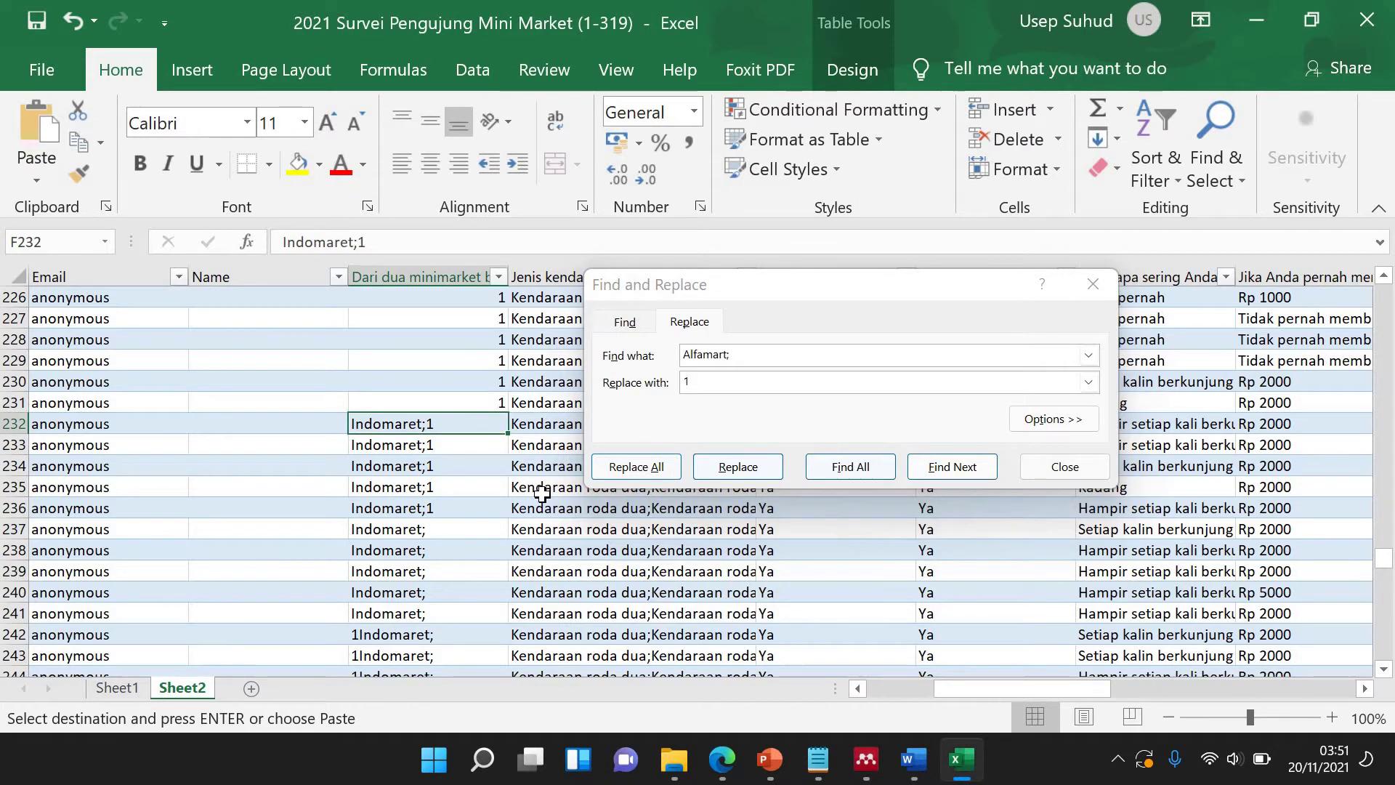
{"action": "type", "text": "3"}
{"action": "key", "text": "Return"}
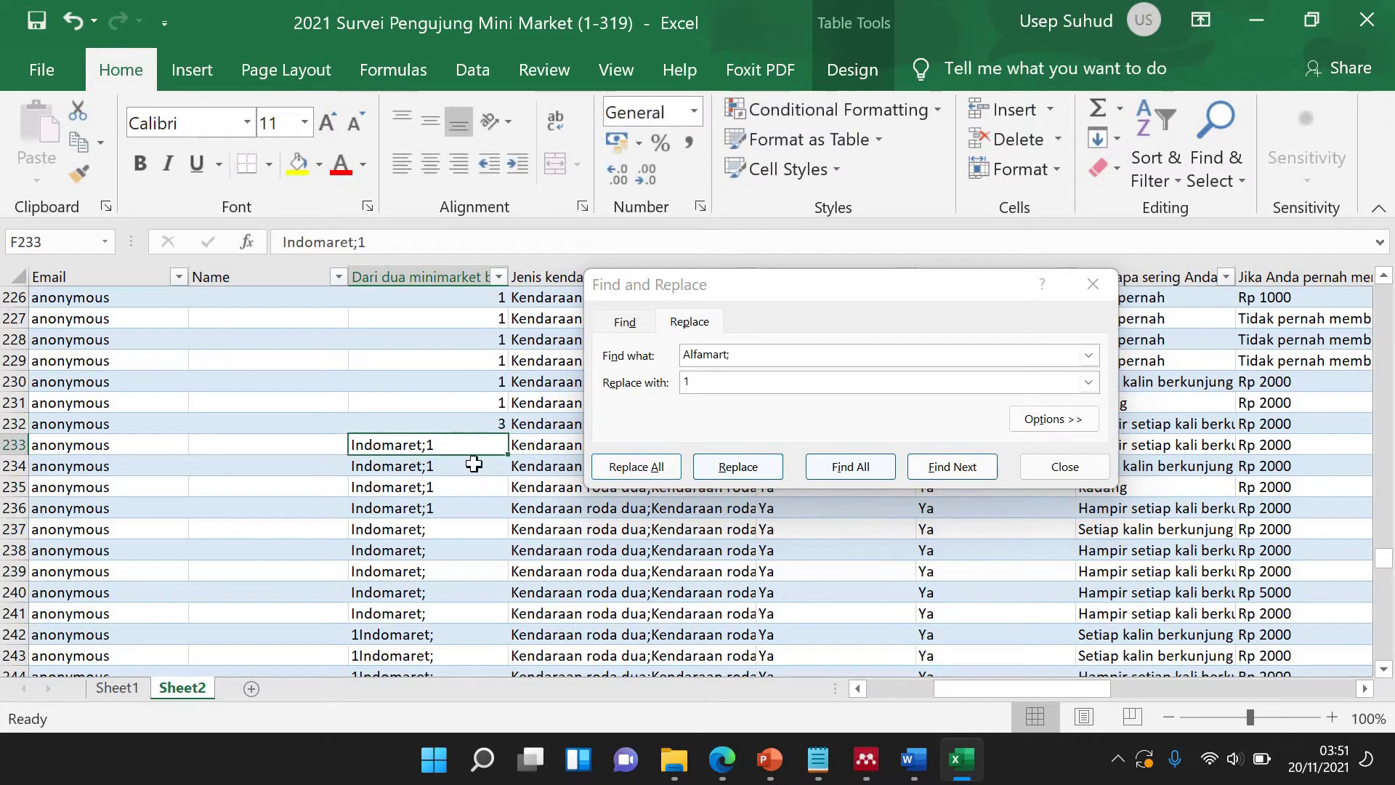
{"action": "type", "text": "3"}
{"action": "key", "text": "Return"}
{"action": "type", "text": "3"}
{"action": "key", "text": "Return"}
{"action": "type", "text": "3"}
{"action": "key", "text": "Return"}
{"action": "type", "text": "3"}
{"action": "key", "text": "Return"}
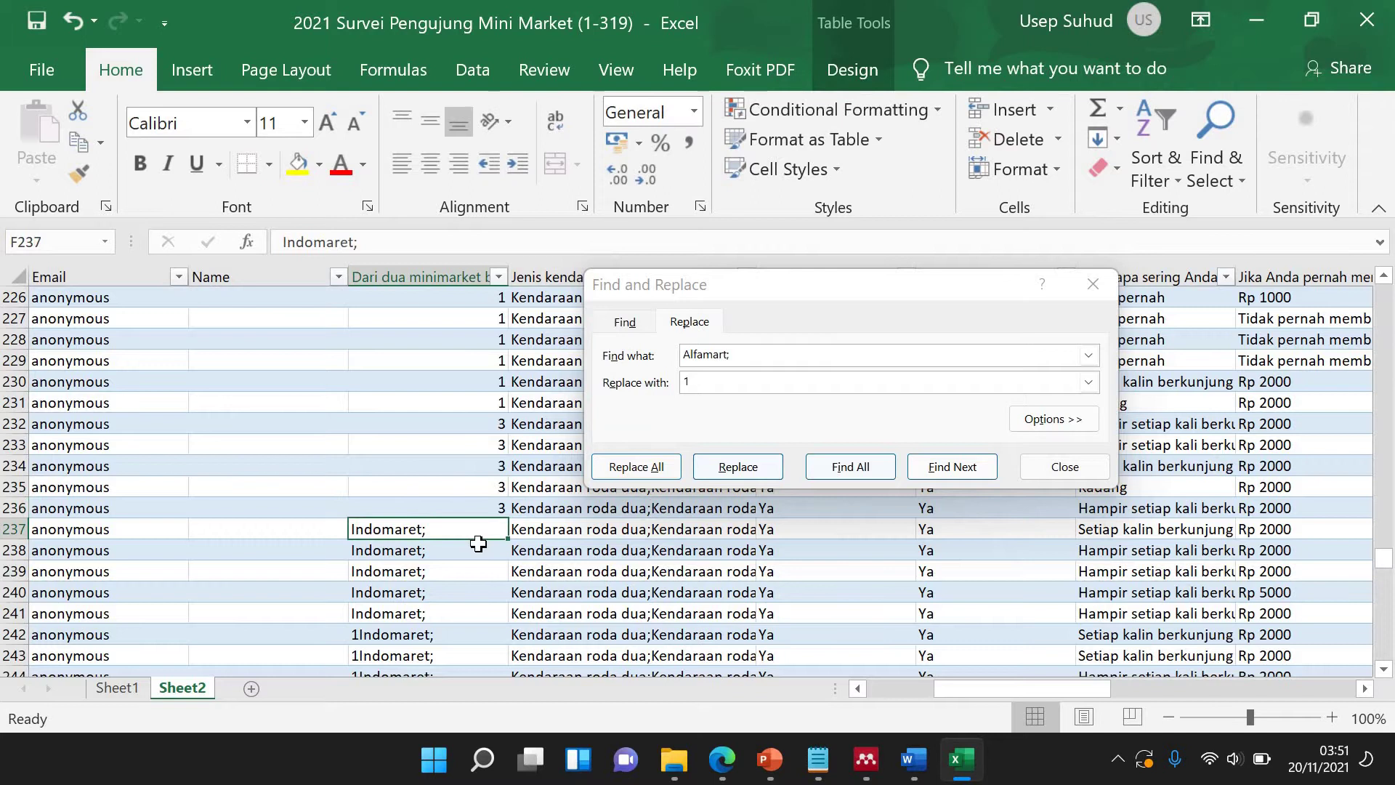
Find and replace all occurrences of "Indomaret;" in Sheet2 with the code 2.
{"action": "key", "text": "ctrl+c"}
{"action": "left_click", "coordinate": [597, 340]}
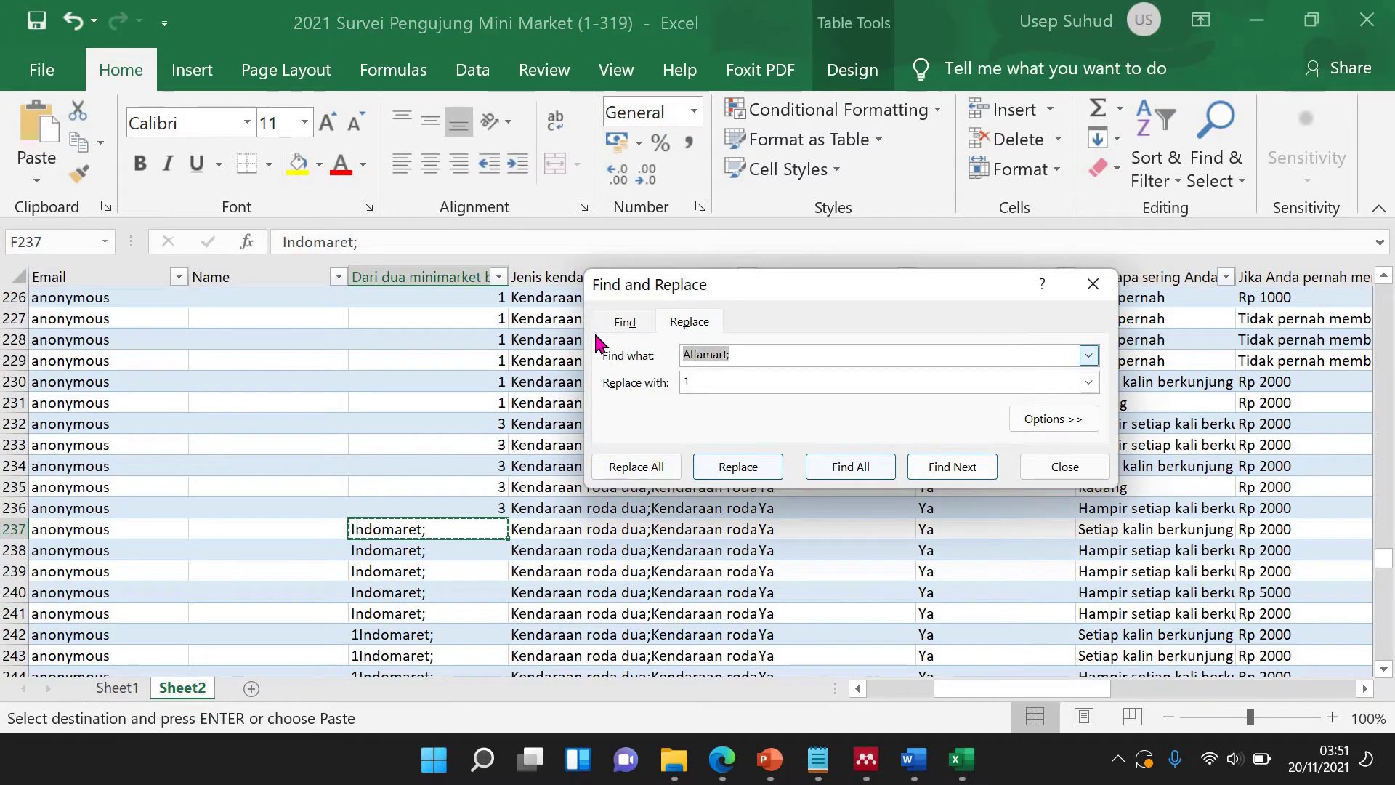
{"action": "key", "text": "ctrl+v"}
{"action": "key", "text": "Tab"}
{"action": "type", "text": "2"}
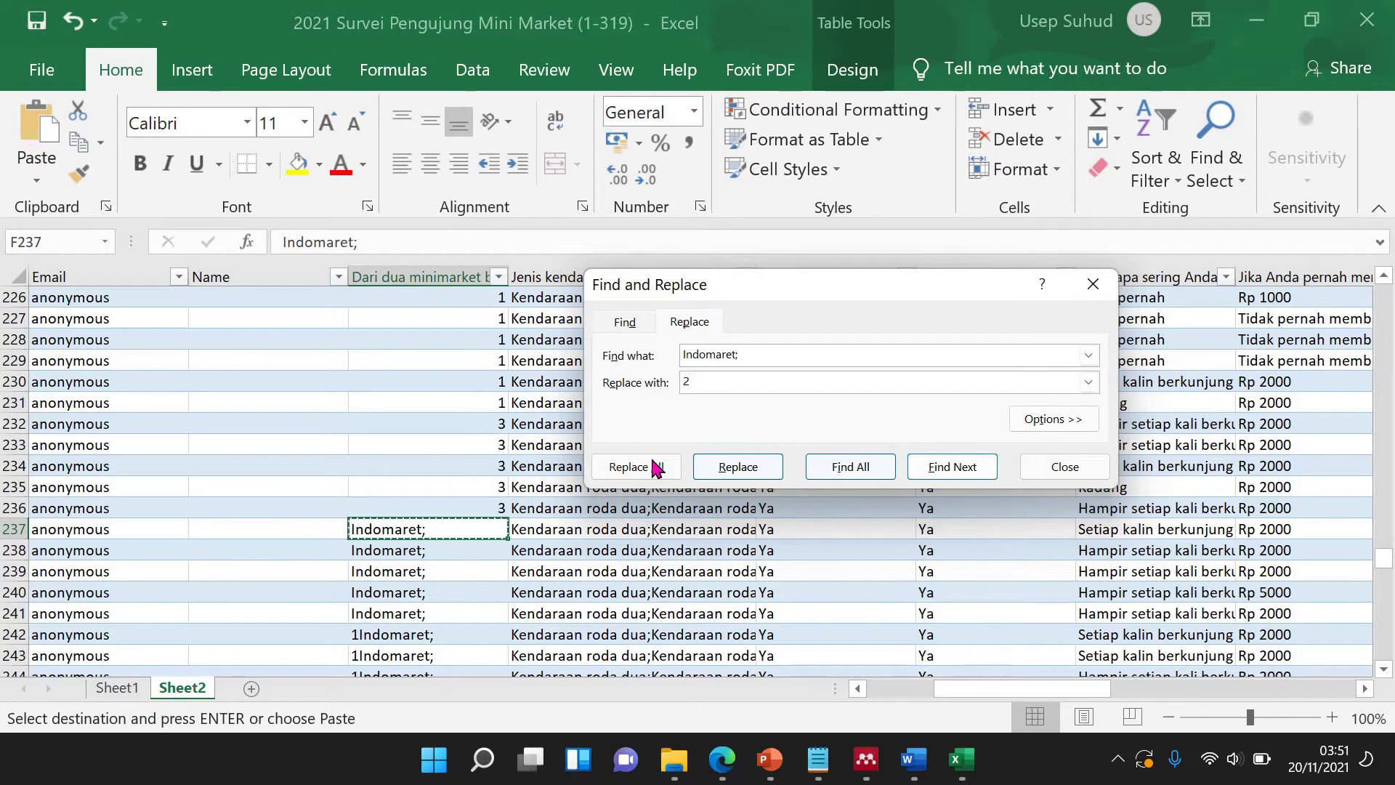
{"action": "left_click", "coordinate": [650, 468]}
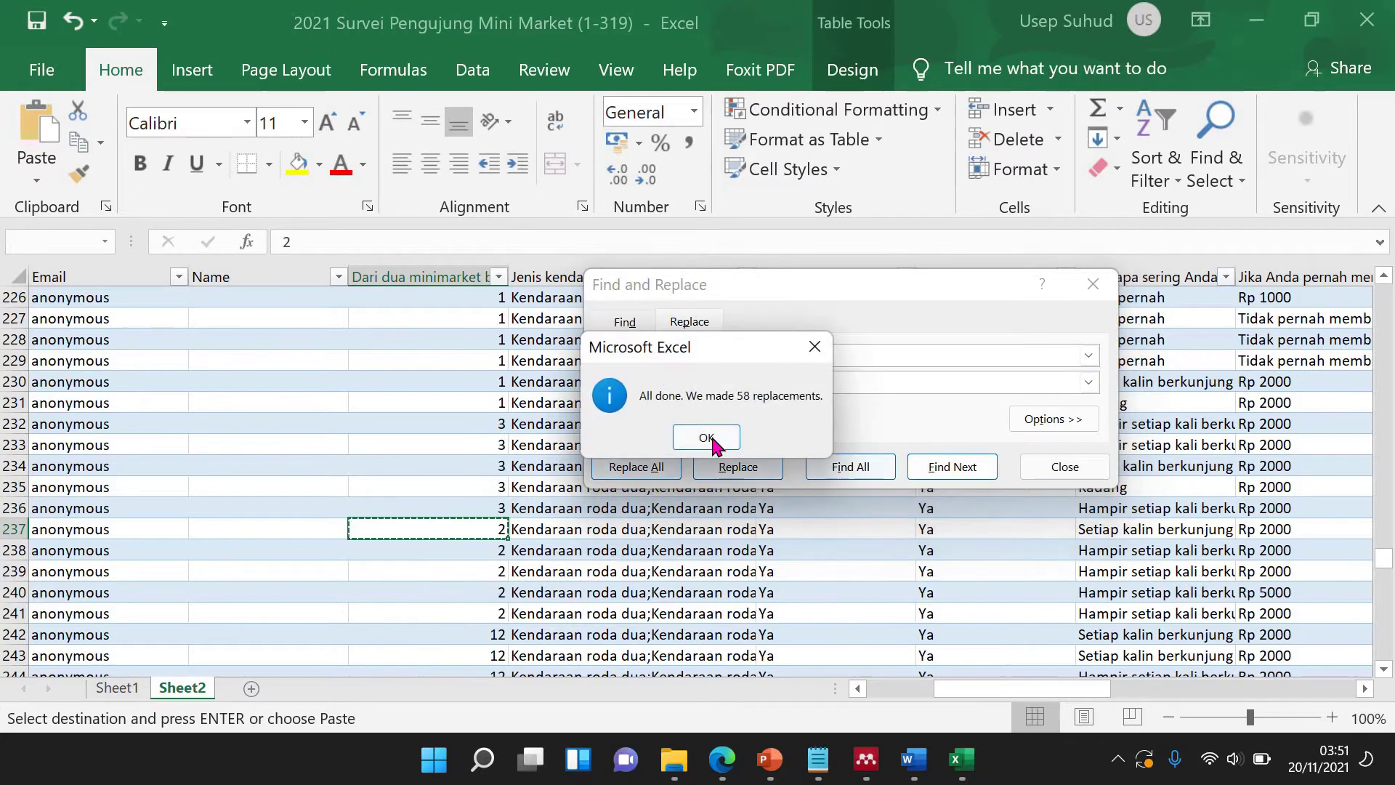
{"action": "key", "text": "Return"}
Try to replace all occurrences of 12 in Sheet2 with the code 3.
{"action": "scroll", "coordinate": [428, 457], "scroll_direction": "down", "scroll_amount": 20}
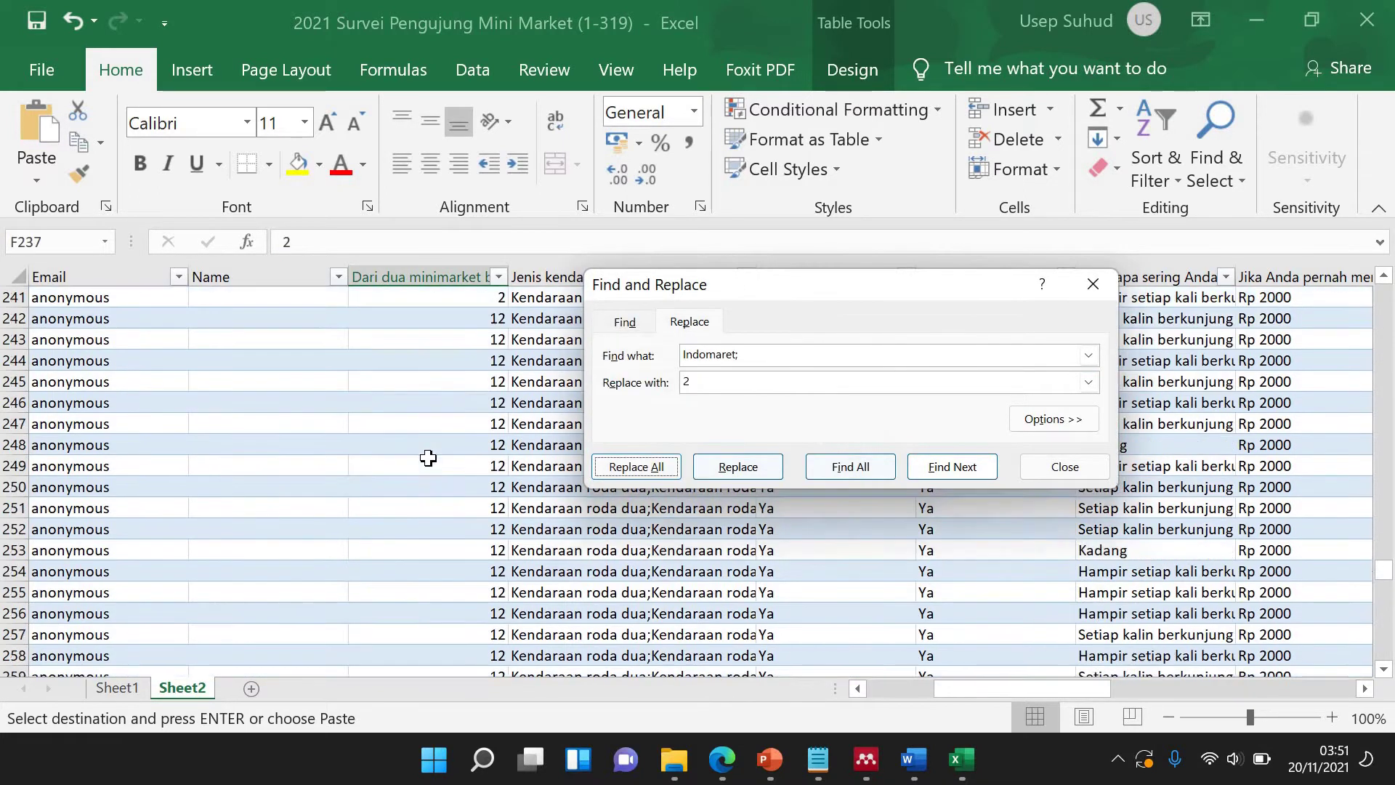
{"action": "scroll", "coordinate": [428, 456], "scroll_direction": "down", "scroll_amount": 7}
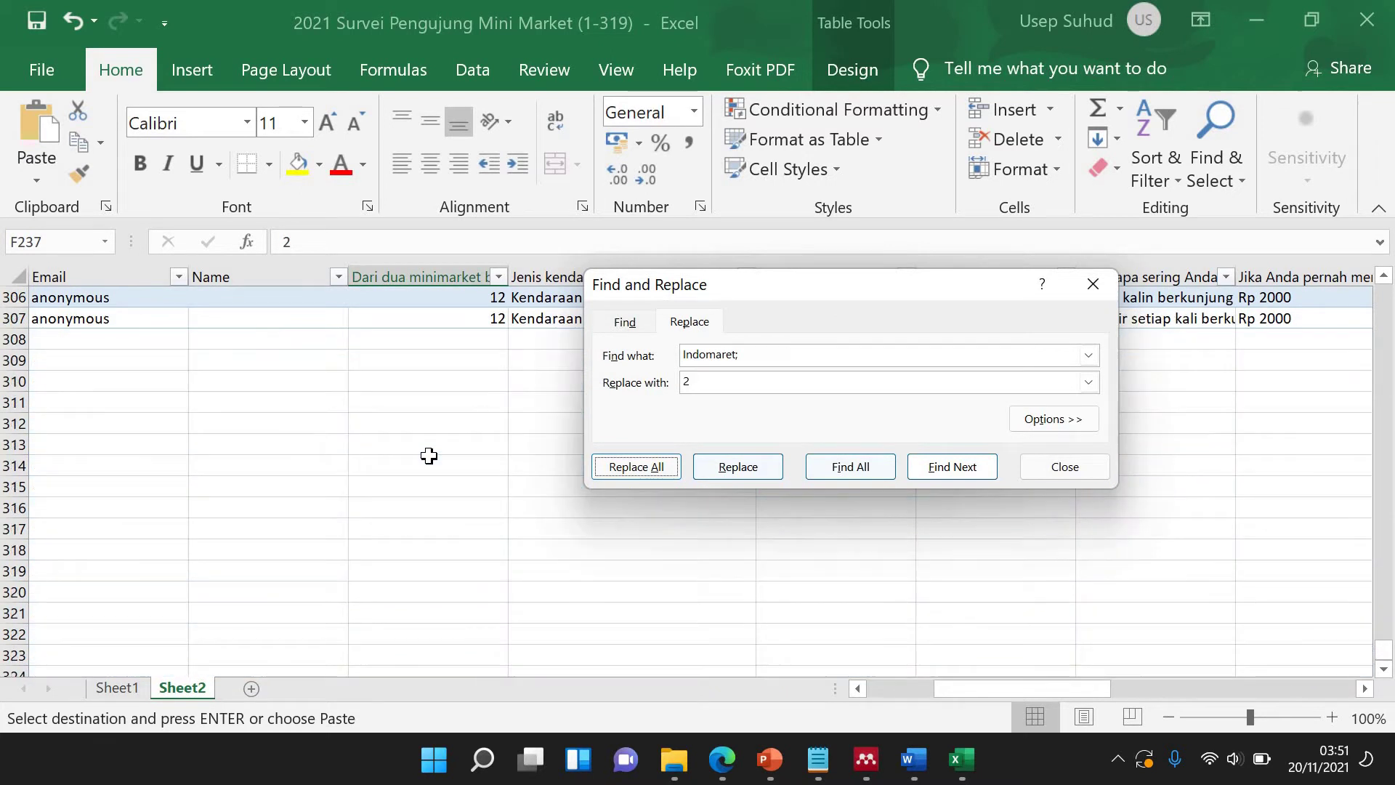
{"action": "scroll", "coordinate": [428, 455], "scroll_direction": "up", "scroll_amount": 3}
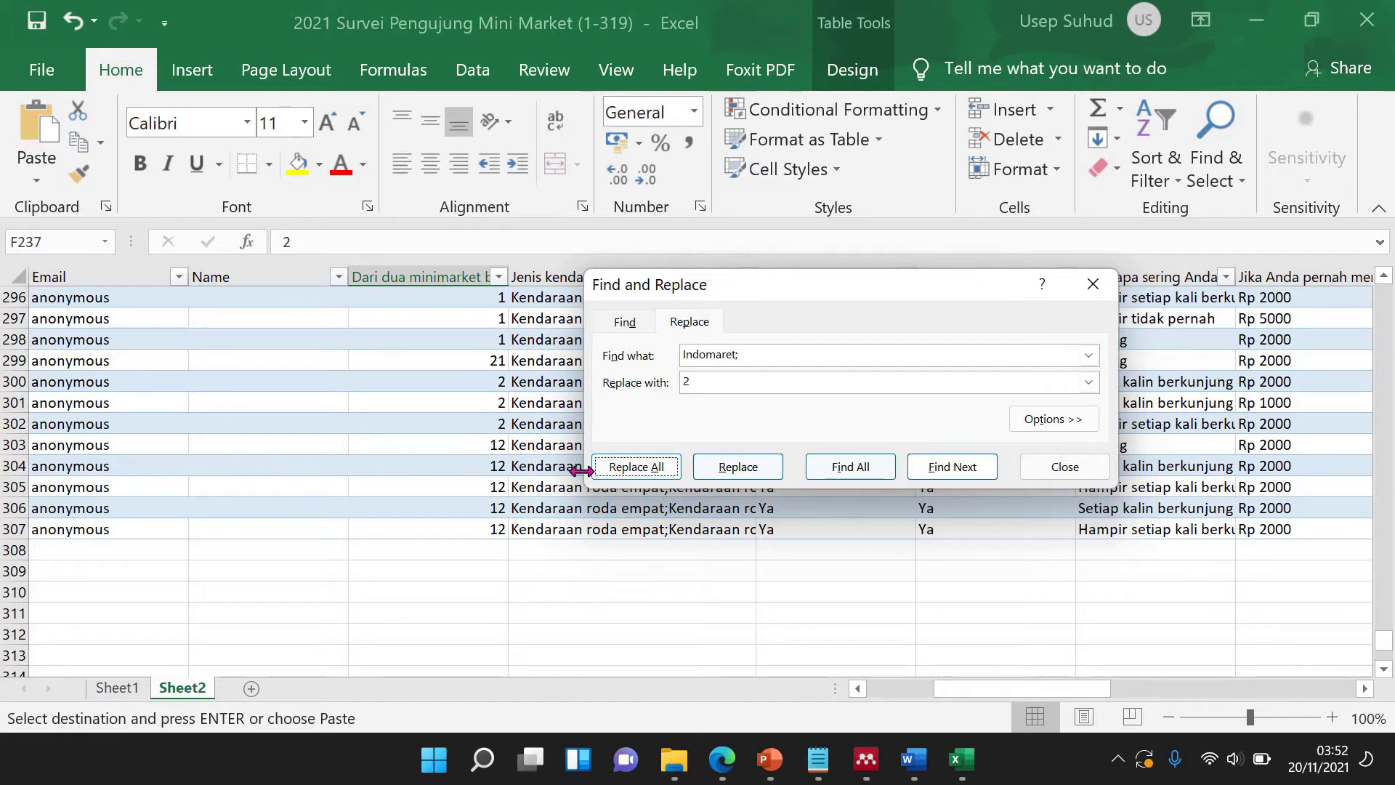
{"action": "left_click", "coordinate": [450, 445]}
{"action": "key", "text": "ctrl+c"}
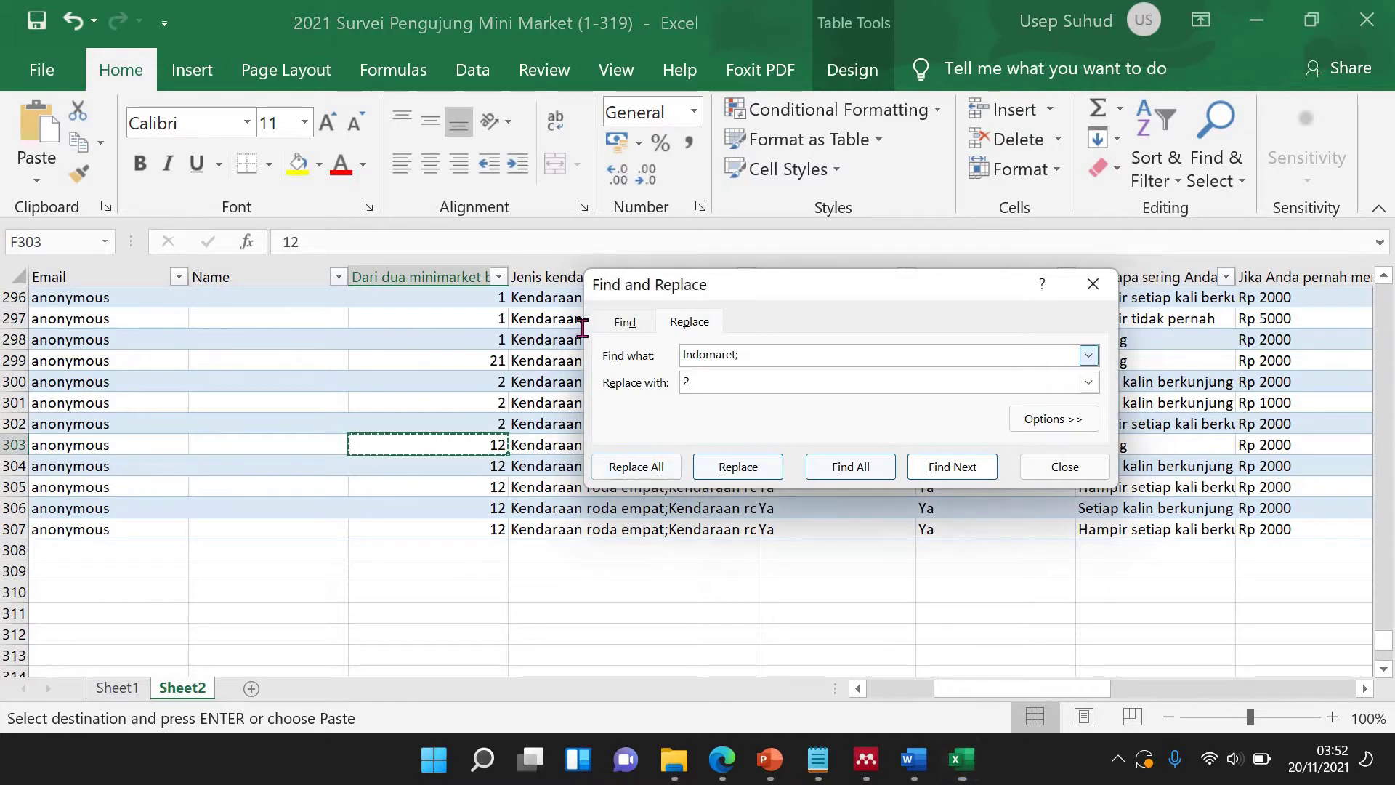
{"action": "left_click", "coordinate": [585, 327]}
{"action": "key", "text": "ctrl+v"}
{"action": "left_click", "coordinate": [698, 380]}
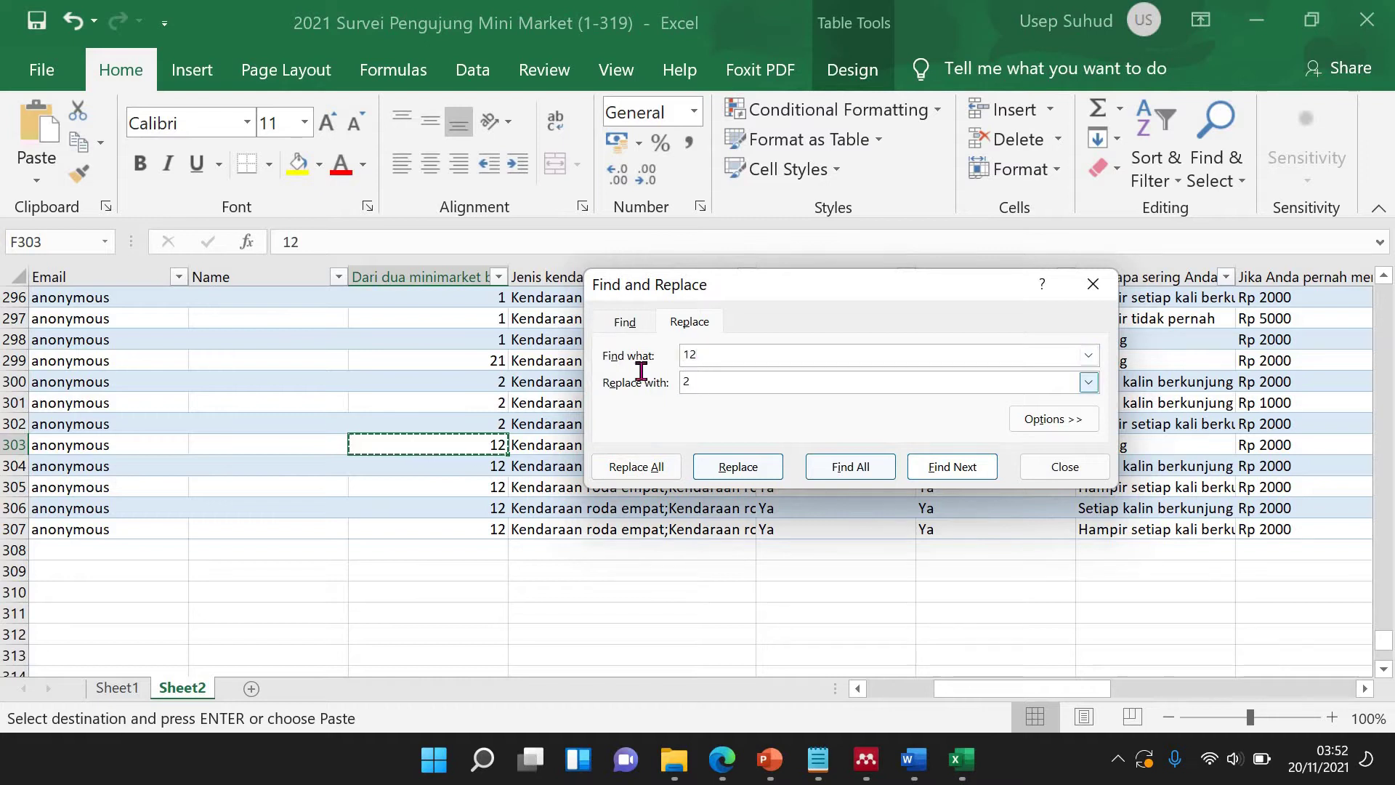
{"action": "type", "text": "3"}
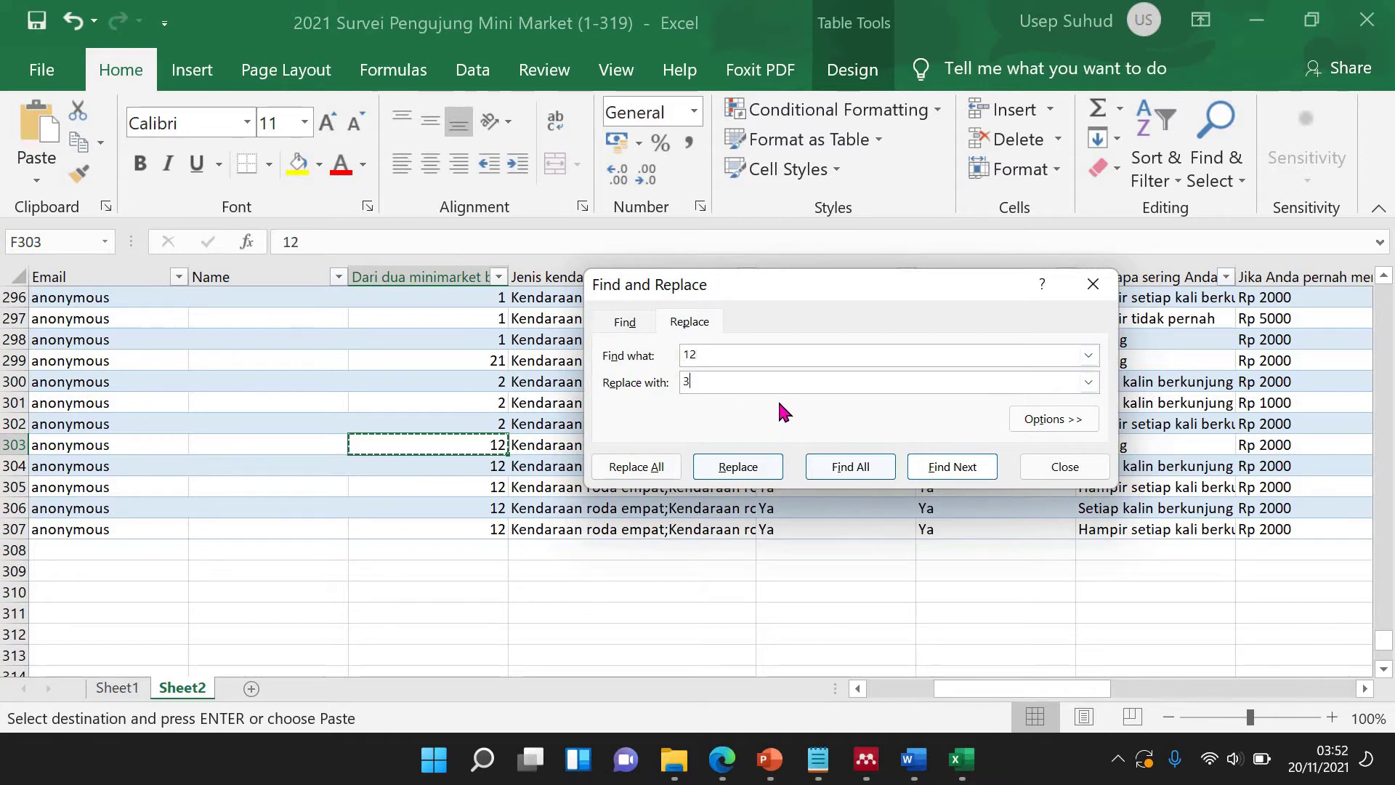
{"action": "left_click", "coordinate": [632, 467]}
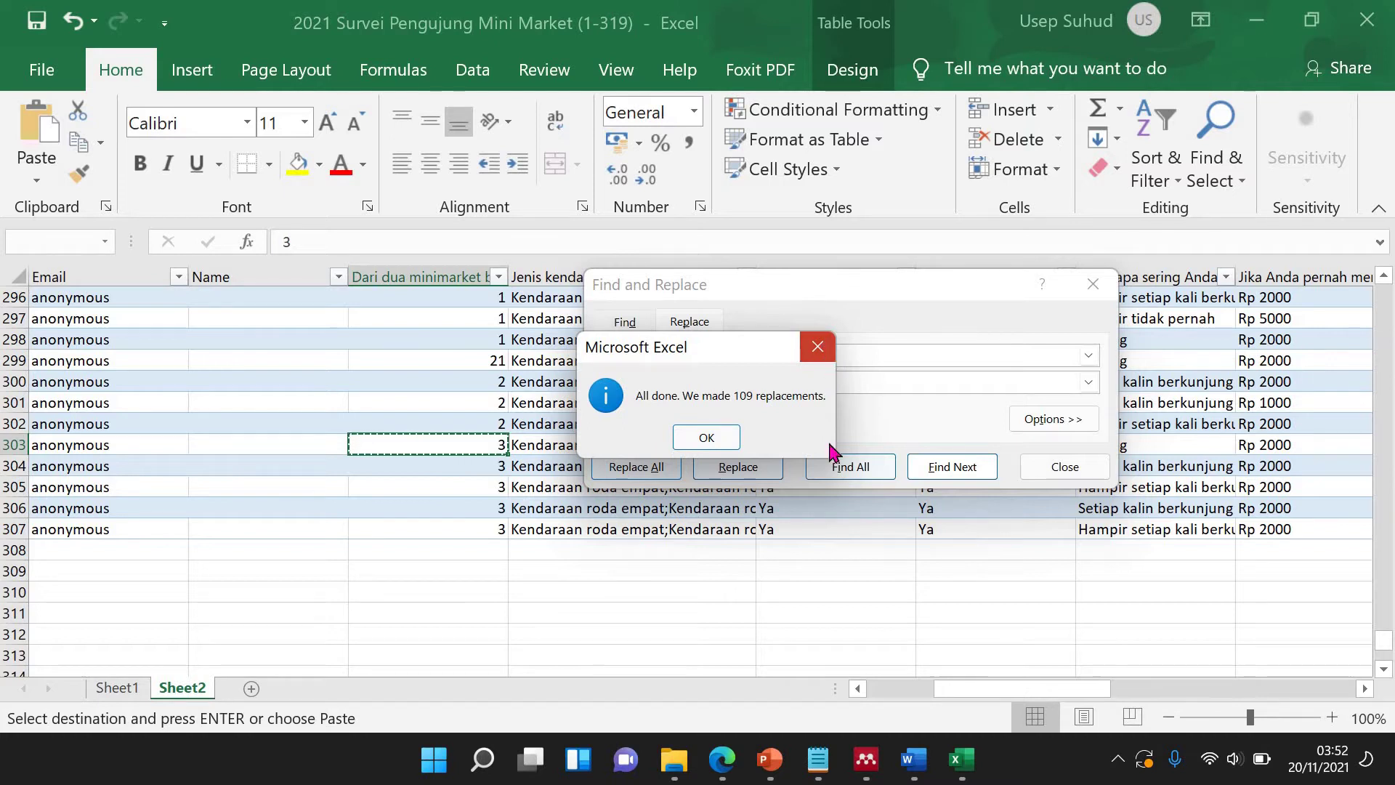
{"action": "key", "text": "Return"}
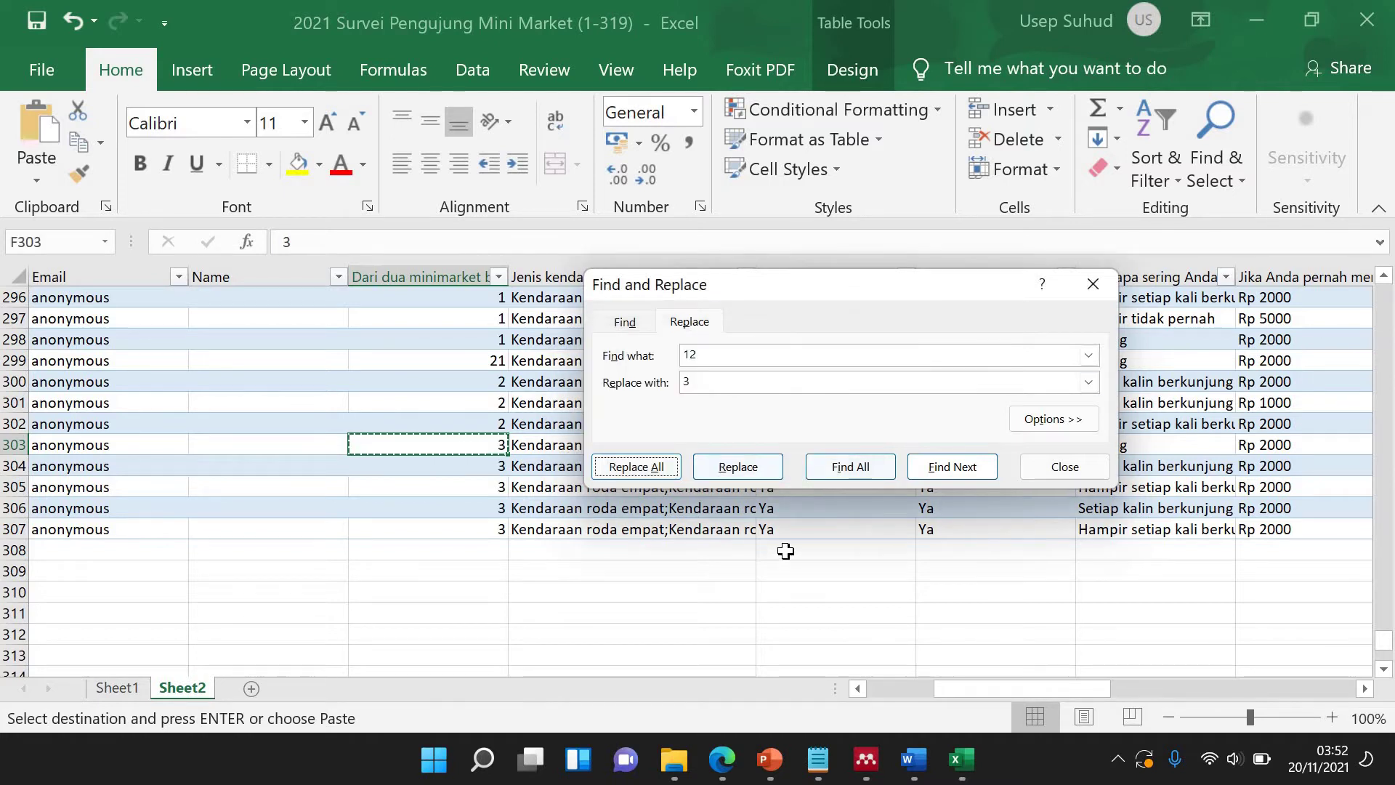
{"action": "left_click", "coordinate": [1085, 476]}
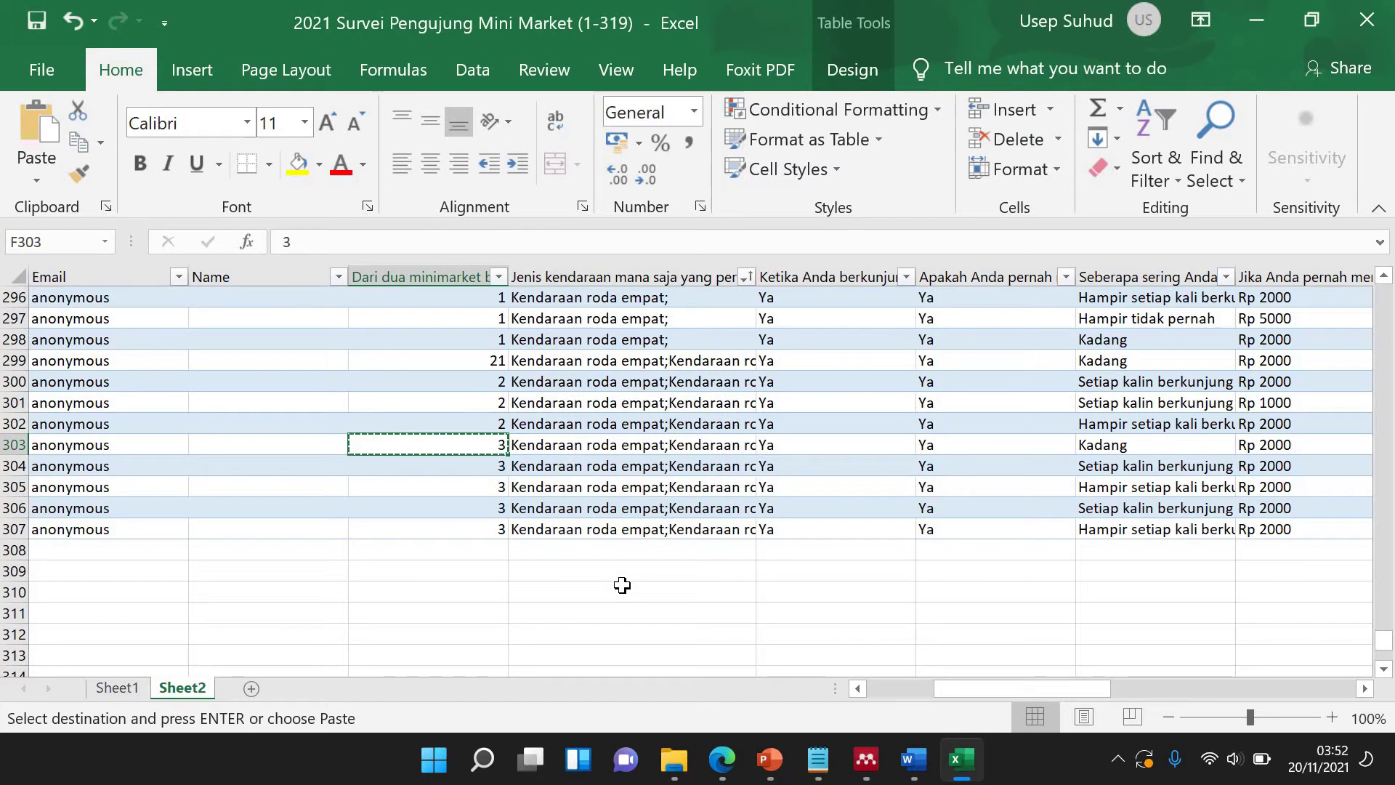
Undo the last replacement of 12 with 3.
{"action": "key", "text": "ctrl+z"}
{"action": "left_click", "coordinate": [536, 591]}
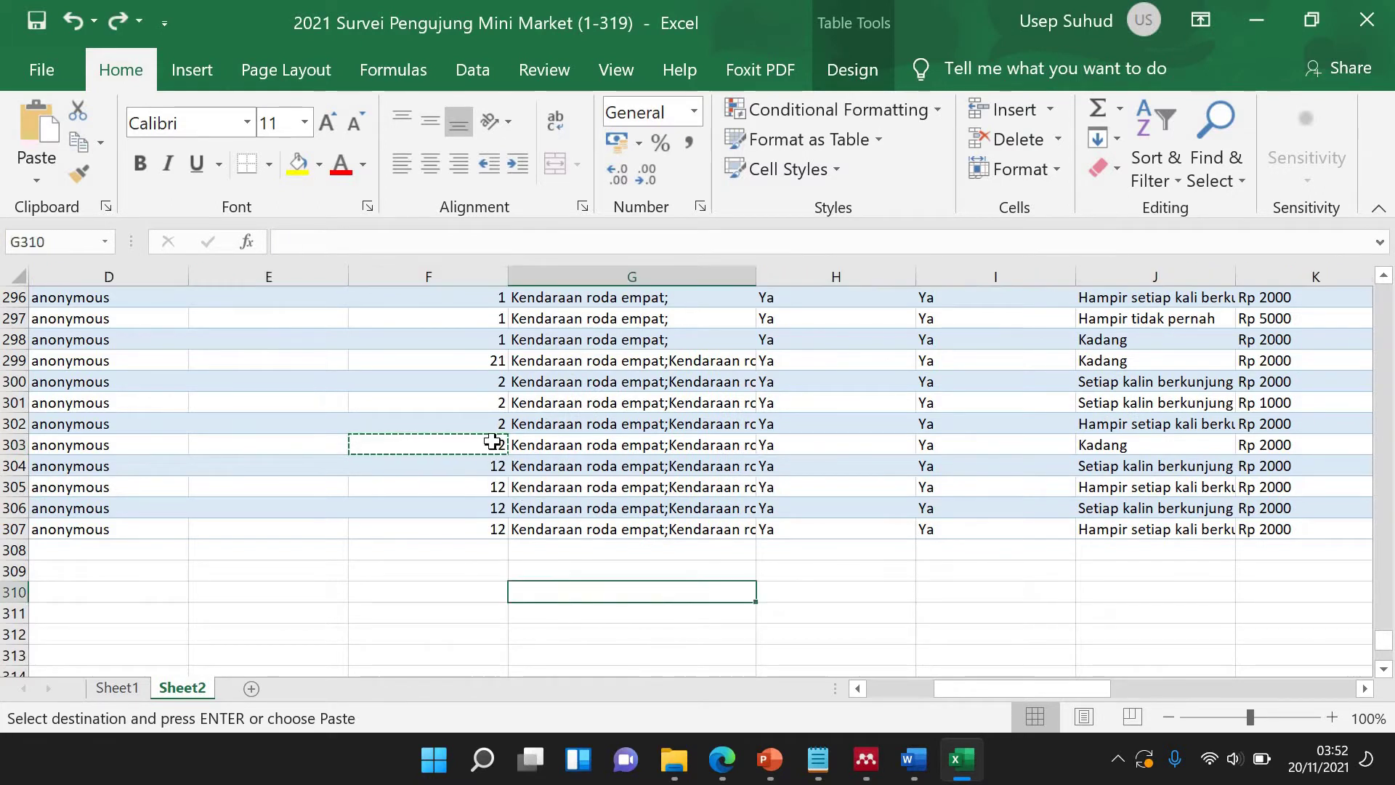
{"action": "key", "text": "ctrl+z"}
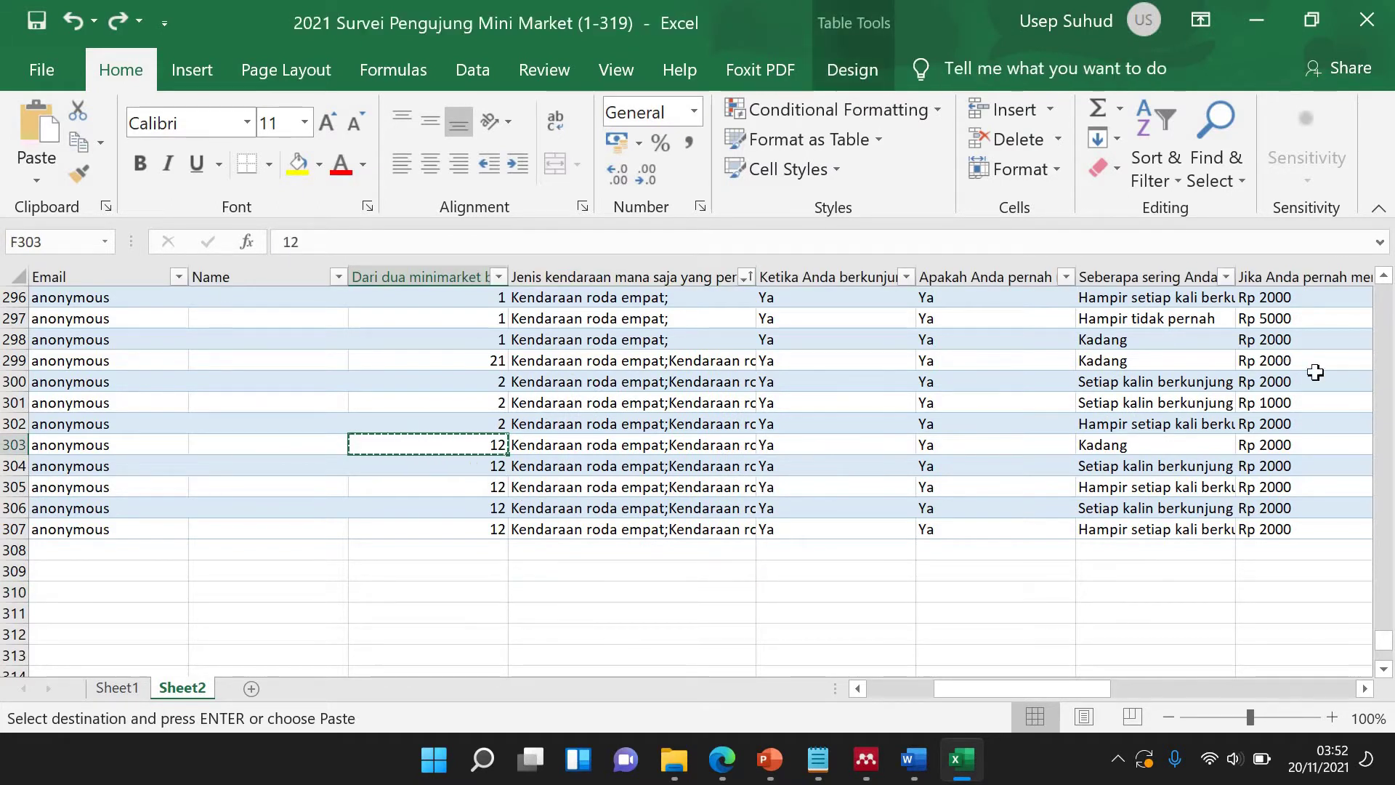
Overwrite the 12 entries in cells F303 to F307 with the code 3.
{"action": "left_click_drag", "start_coordinate": [1024, 688], "coordinate": [1214, 378]}
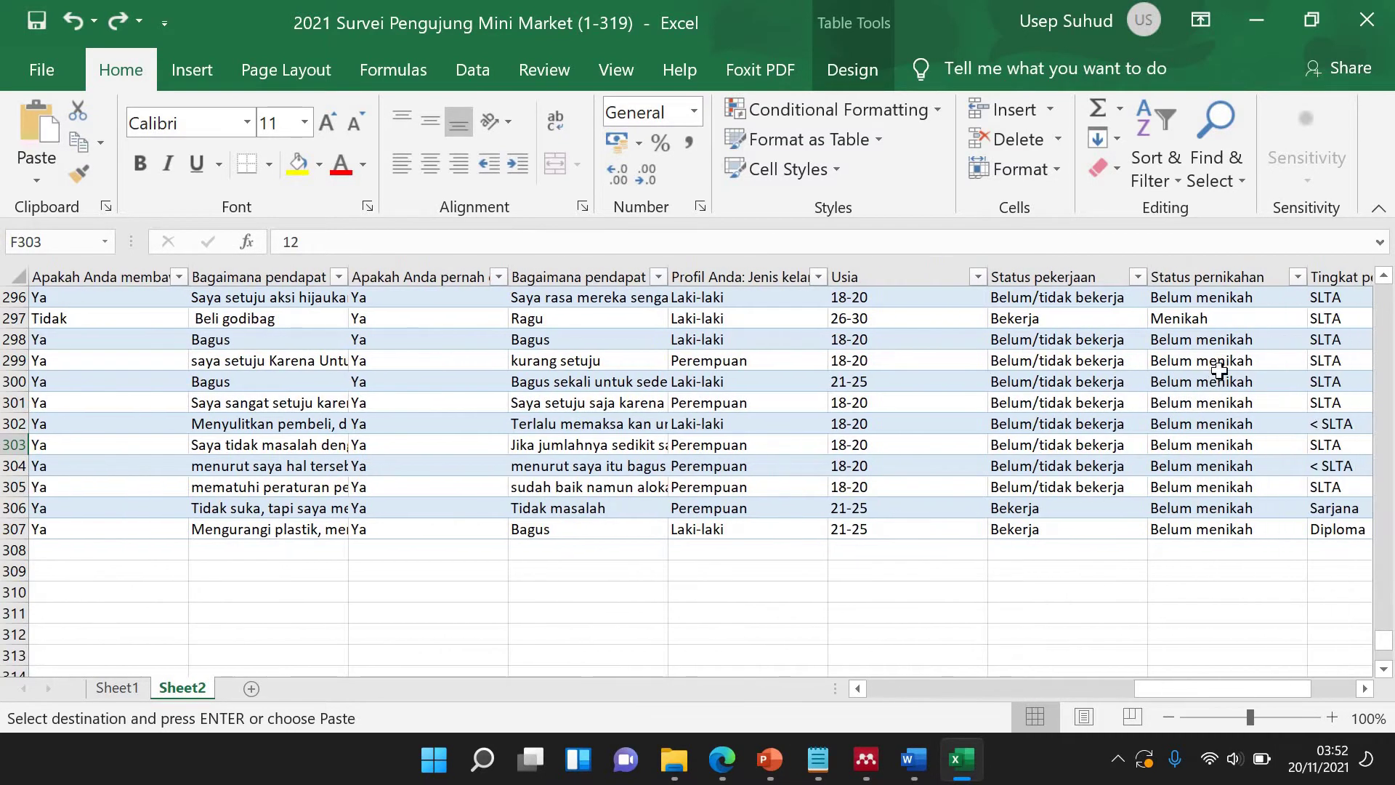
{"action": "left_click_drag", "start_coordinate": [1179, 685], "coordinate": [207, 459]}
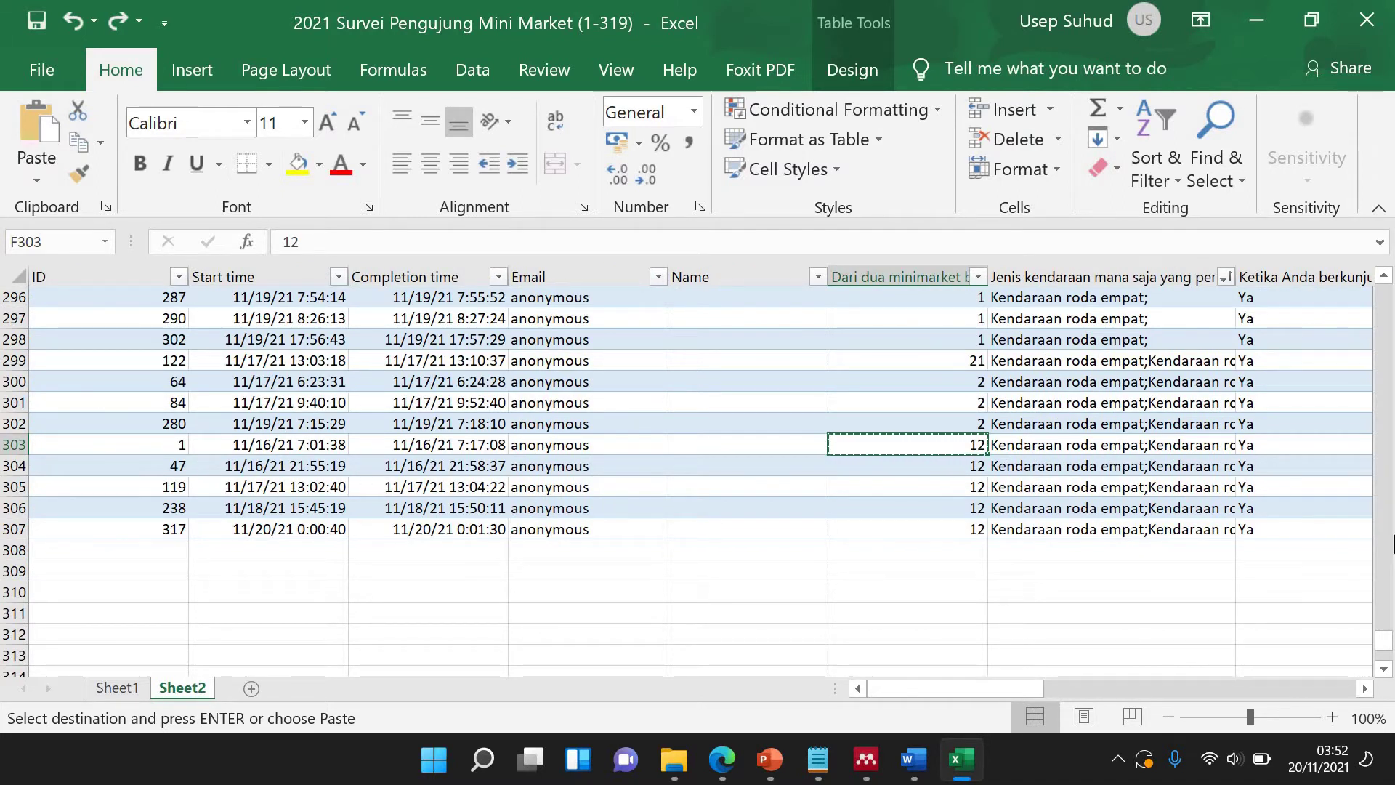
{"action": "type", "text": "3"}
{"action": "key", "text": "Return"}
{"action": "type", "text": "3"}
{"action": "key", "text": "Return"}
{"action": "type", "text": "3"}
{"action": "key", "text": "Return"}
{"action": "type", "text": "3"}
{"action": "key", "text": "Return"}
{"action": "type", "text": "3"}
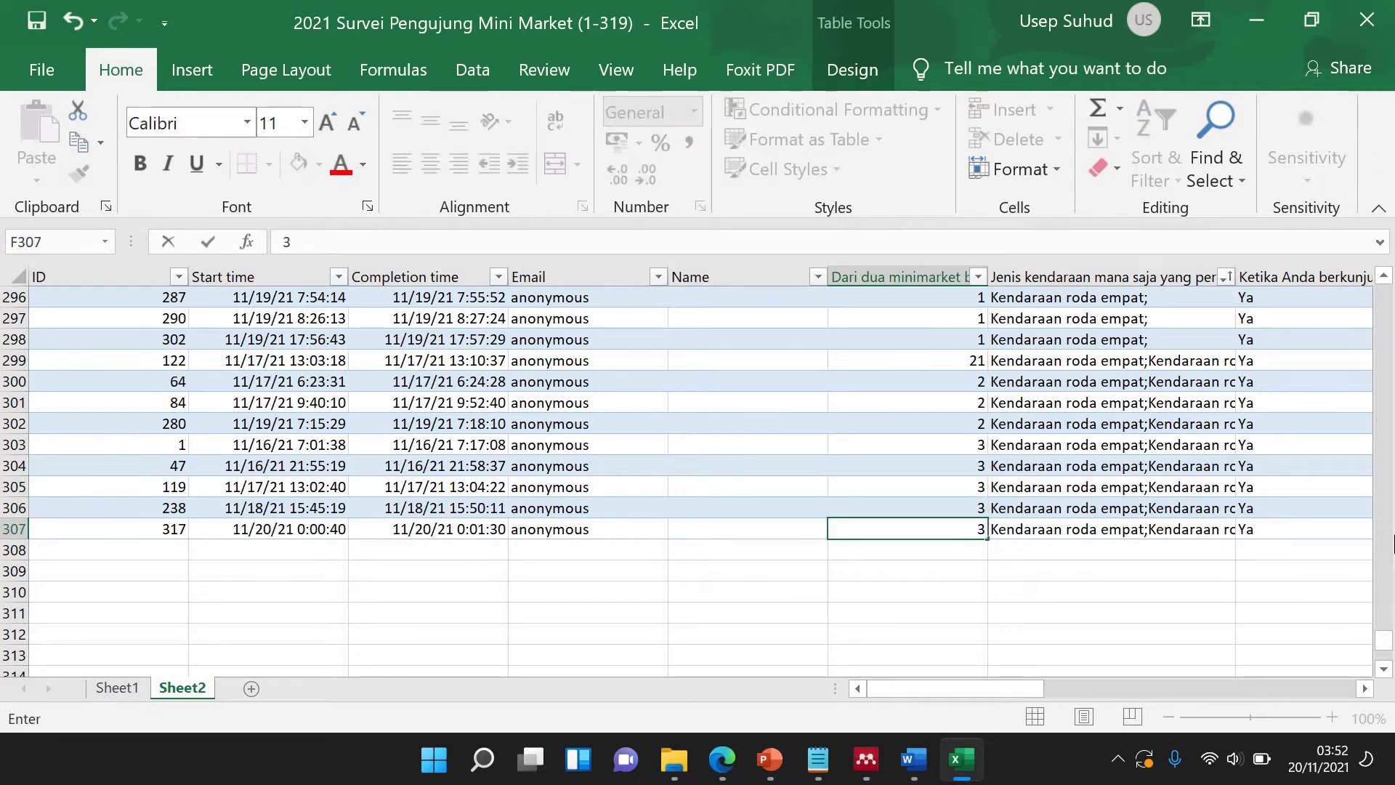
Overwrite the 21 entry in cell F299 with the code 3.
{"action": "key", "text": "Up"}
{"action": "key", "text": "Up"}
{"action": "key", "text": "Up"}
{"action": "key", "text": "Up"}
{"action": "key", "text": "Up"}
{"action": "key", "text": "Up"}
{"action": "key", "text": "Up"}
{"action": "key", "text": "Up"}
{"action": "type", "text": "3"}
Sort the table by the minimarket question in column F from smallest to largest.
{"action": "scroll", "coordinate": [959, 482], "scroll_direction": "up", "scroll_amount": 3}
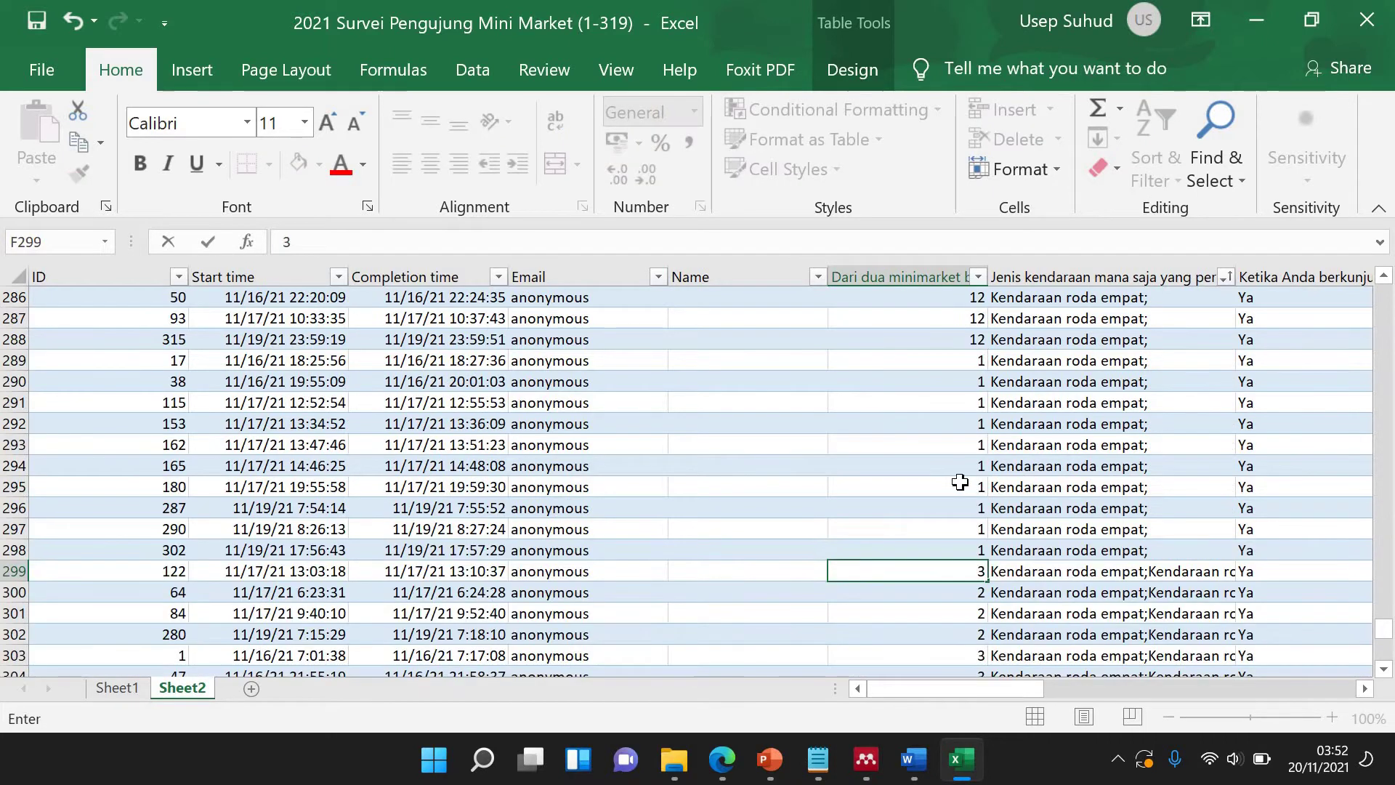
{"action": "scroll", "coordinate": [947, 393], "scroll_direction": "up", "scroll_amount": 5}
{"action": "scroll", "coordinate": [974, 305], "scroll_direction": "down", "scroll_amount": 1}
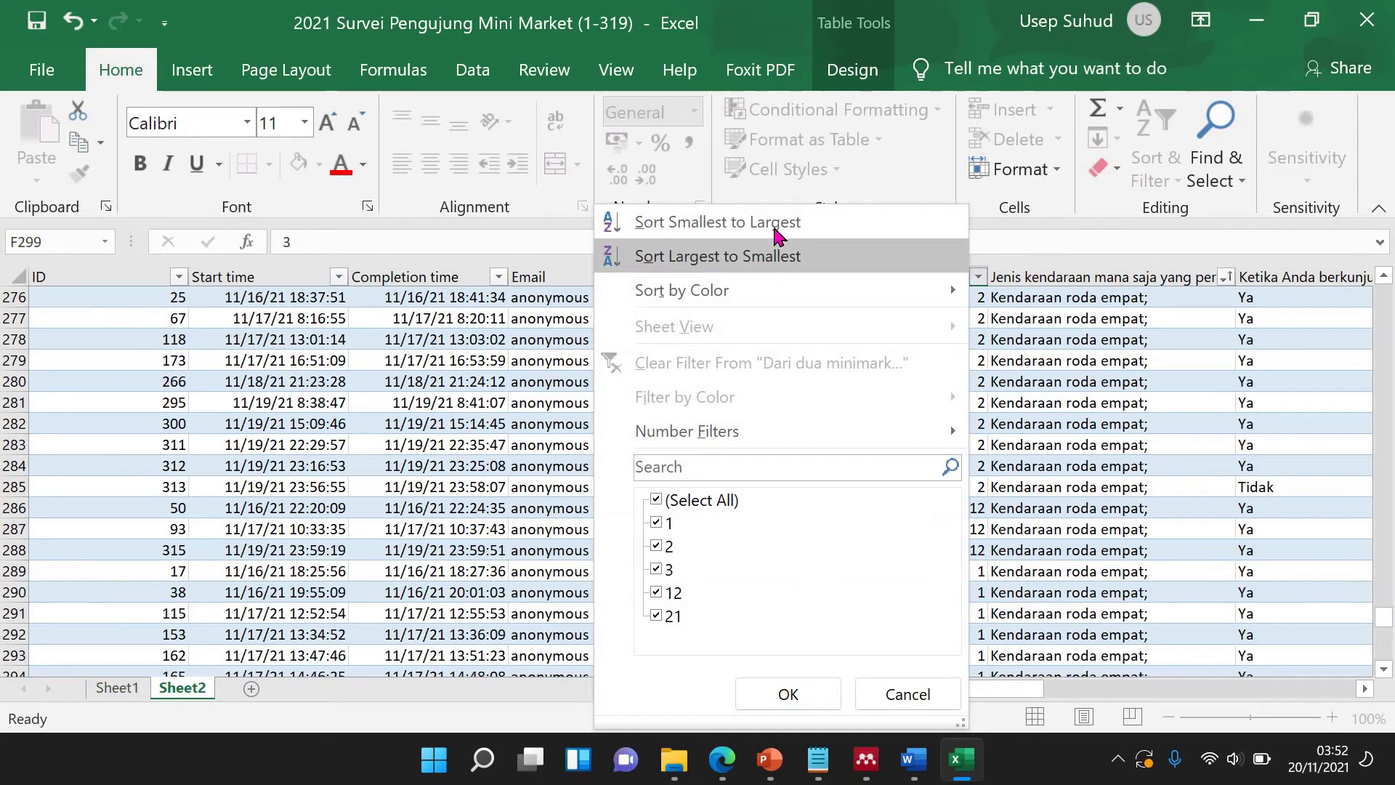
{"action": "left_click", "coordinate": [779, 231]}
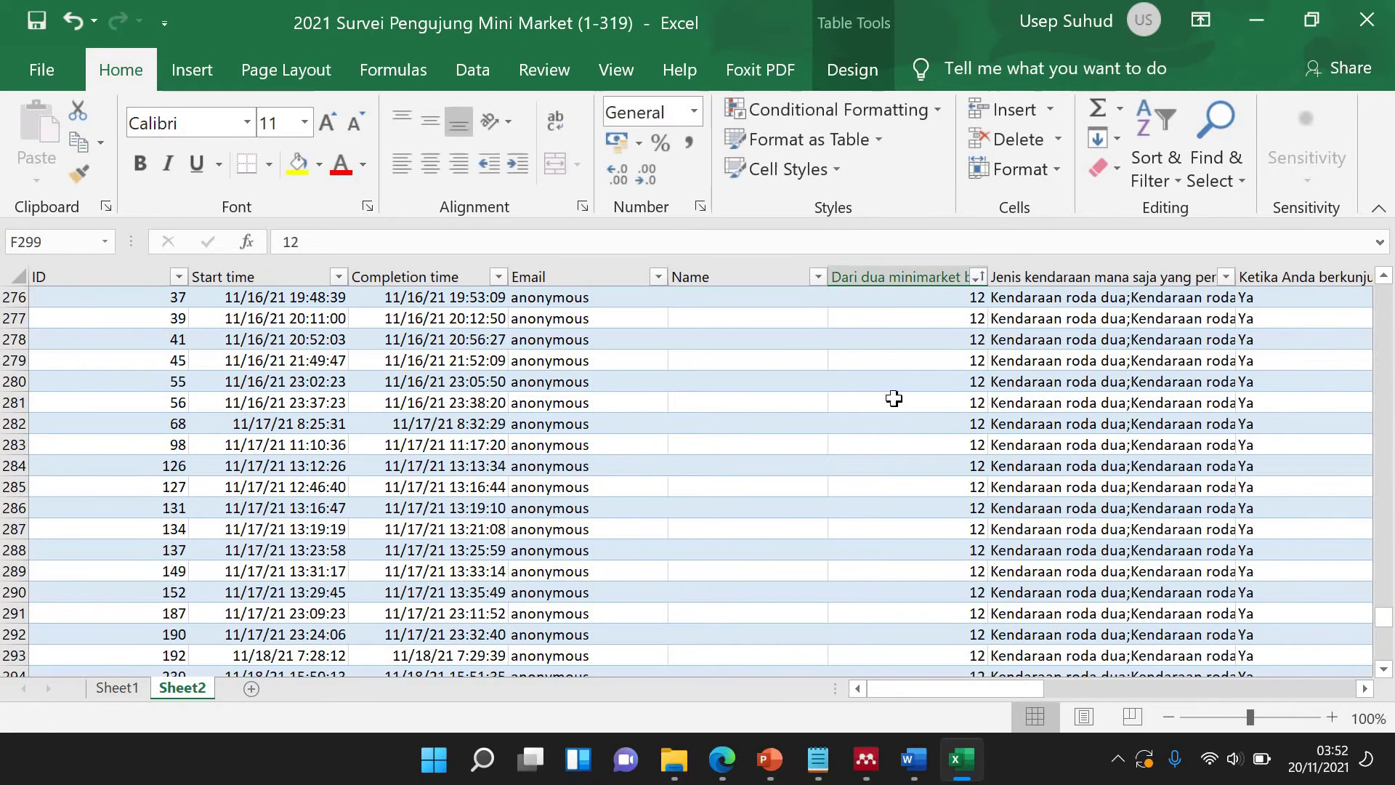
Enter the code 3 in cell F276 and copy it over the 12 entries in cells F277 to F307.
{"action": "left_click", "coordinate": [934, 301]}
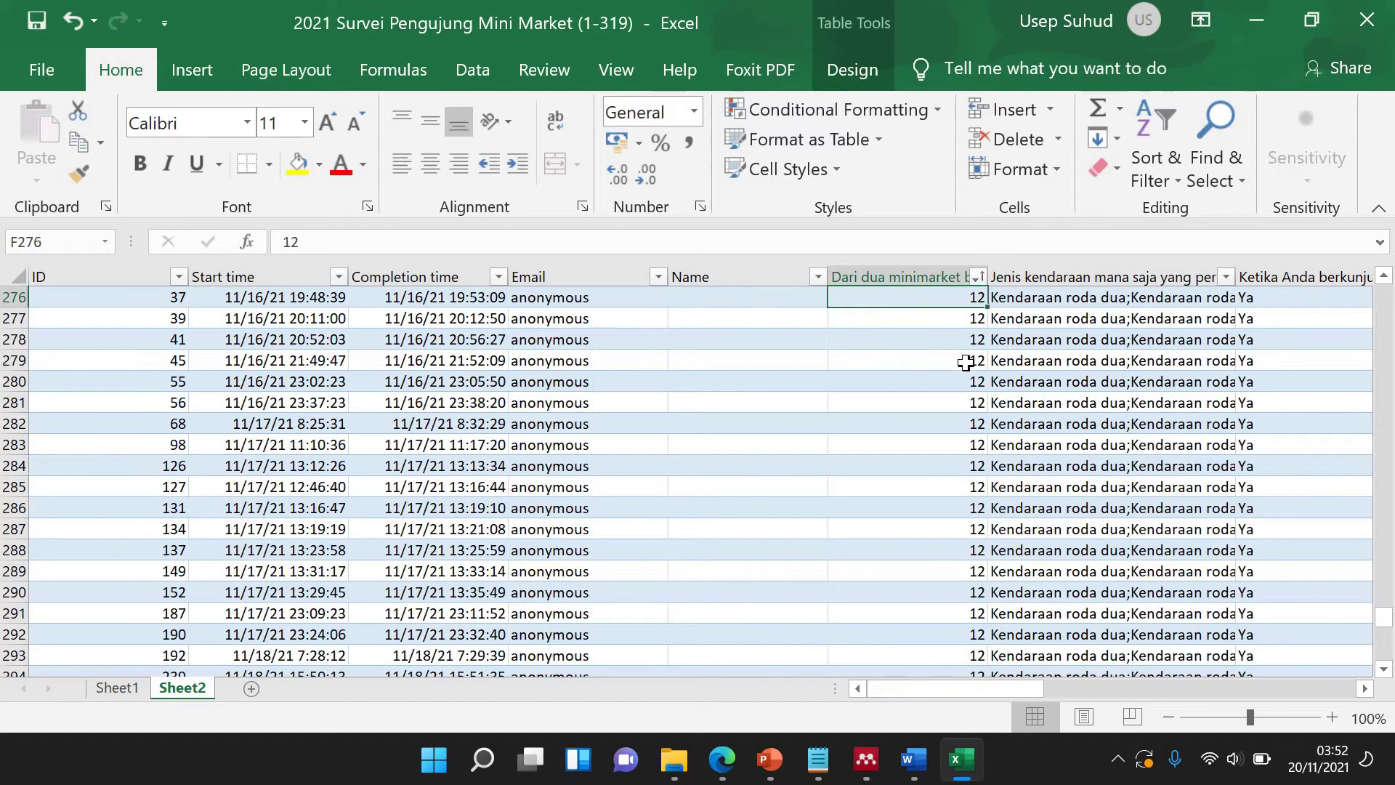
{"action": "type", "text": "3"}
{"action": "left_click", "coordinate": [945, 421]}
{"action": "left_click", "coordinate": [940, 302]}
{"action": "key", "text": "ctrl+c"}
{"action": "left_click_drag", "start_coordinate": [942, 318], "coordinate": [929, 605]}
{"action": "key", "text": "ctrl+v"}
Copy the code 3 over the remaining 12 entries in cells F274 and F275.
{"action": "scroll", "coordinate": [932, 595], "scroll_direction": "up", "scroll_amount": 2}
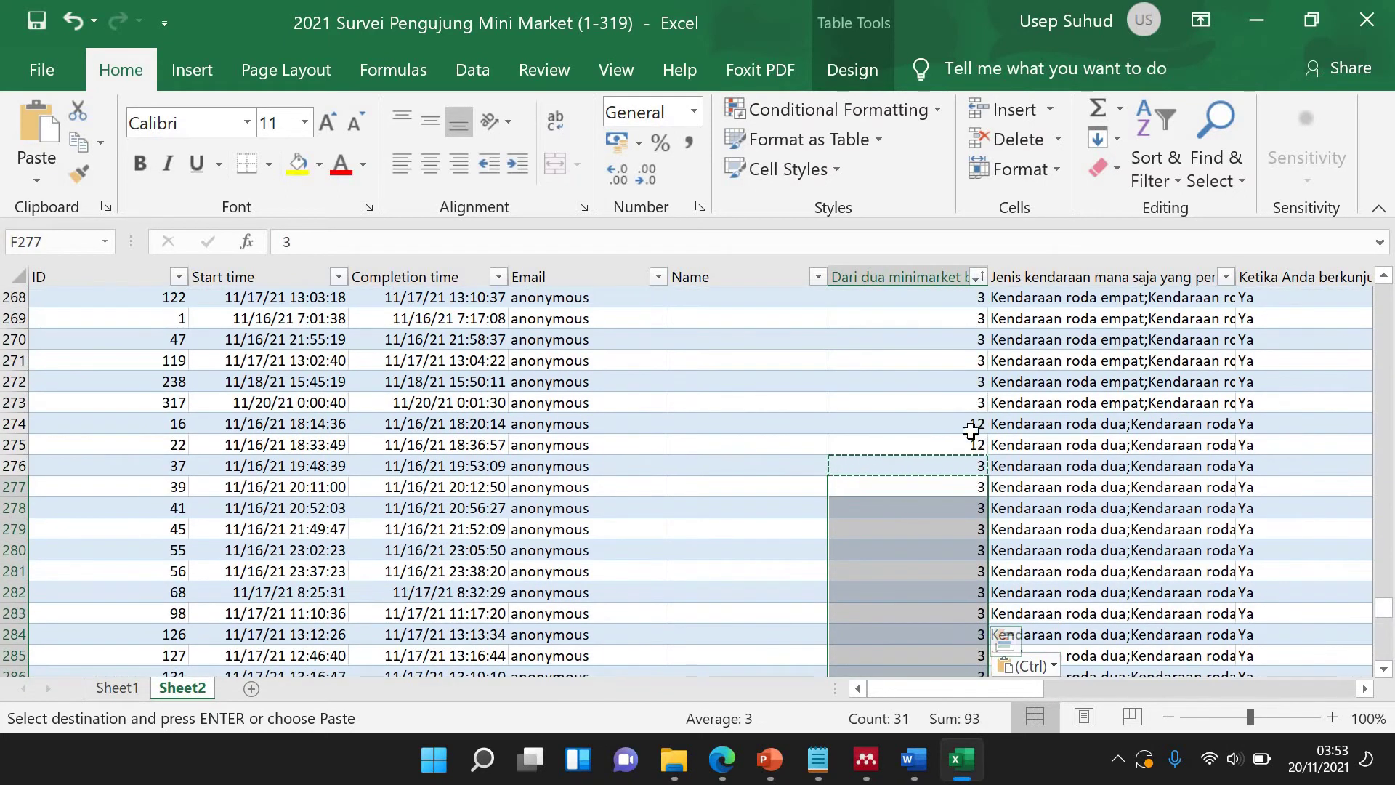
{"action": "left_click", "coordinate": [970, 424]}
{"action": "left_click_drag", "start_coordinate": [968, 441], "coordinate": [970, 444]}
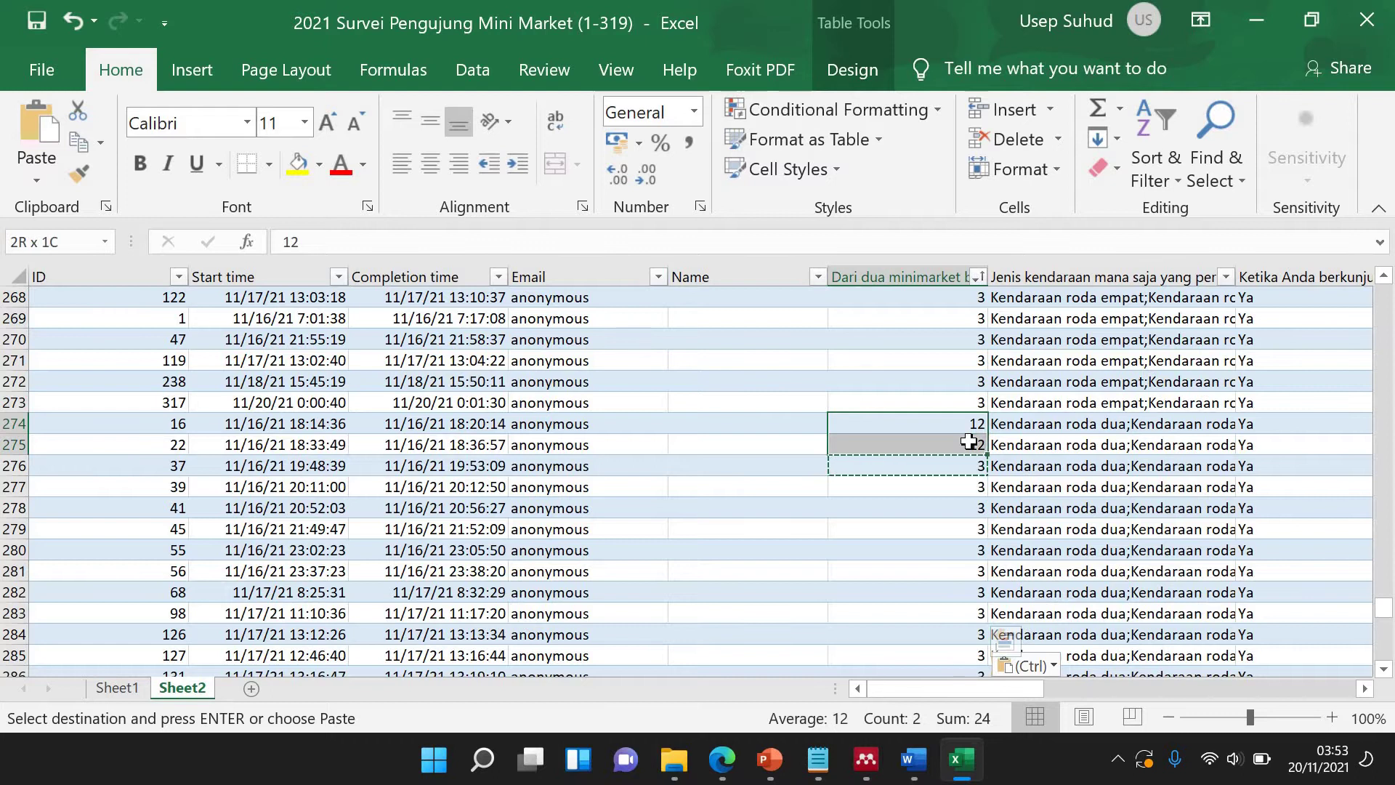
{"action": "key", "text": "ctrl+v"}
Check the codes in column F up to the first rows and narrow the column.
{"action": "scroll", "coordinate": [944, 487], "scroll_direction": "up", "scroll_amount": 20}
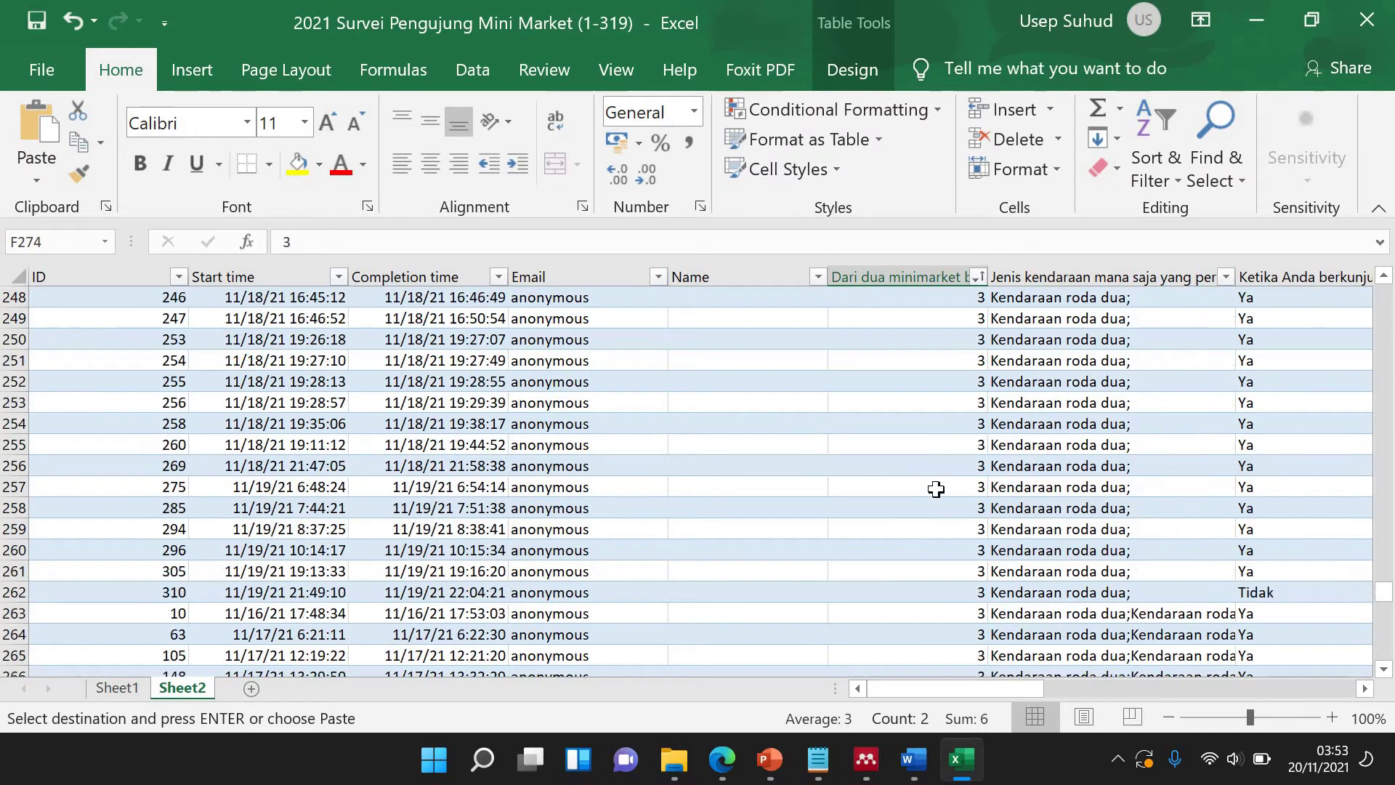
{"action": "scroll", "coordinate": [939, 486], "scroll_direction": "up", "scroll_amount": 20}
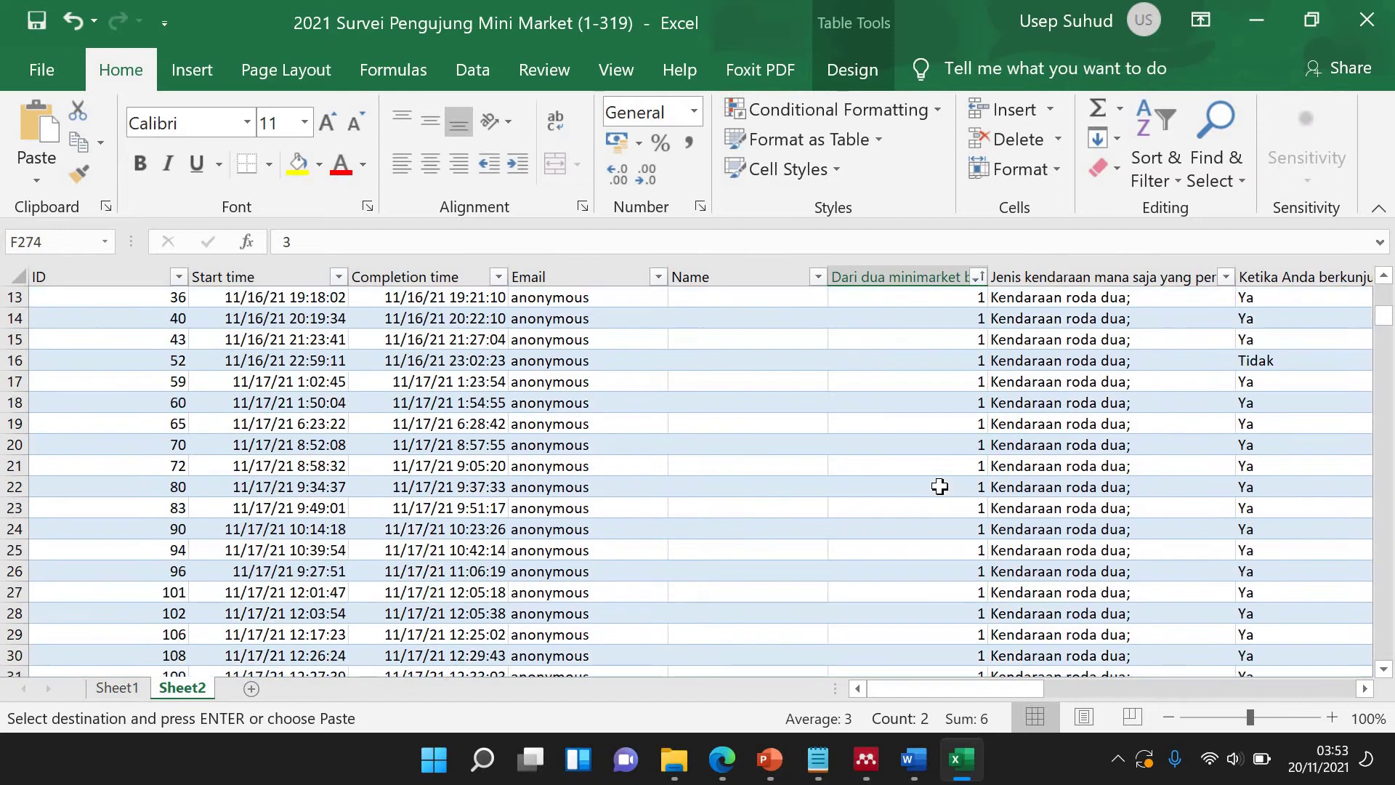
{"action": "scroll", "coordinate": [939, 486], "scroll_direction": "up", "scroll_amount": 4}
{"action": "left_click", "coordinate": [937, 570]}
{"action": "left_click_drag", "start_coordinate": [987, 281], "coordinate": [941, 281]}
{"action": "left_click_drag", "start_coordinate": [1004, 687], "coordinate": [1119, 685]}
{"action": "left_click_drag", "start_coordinate": [1202, 681], "coordinate": [1048, 700]}
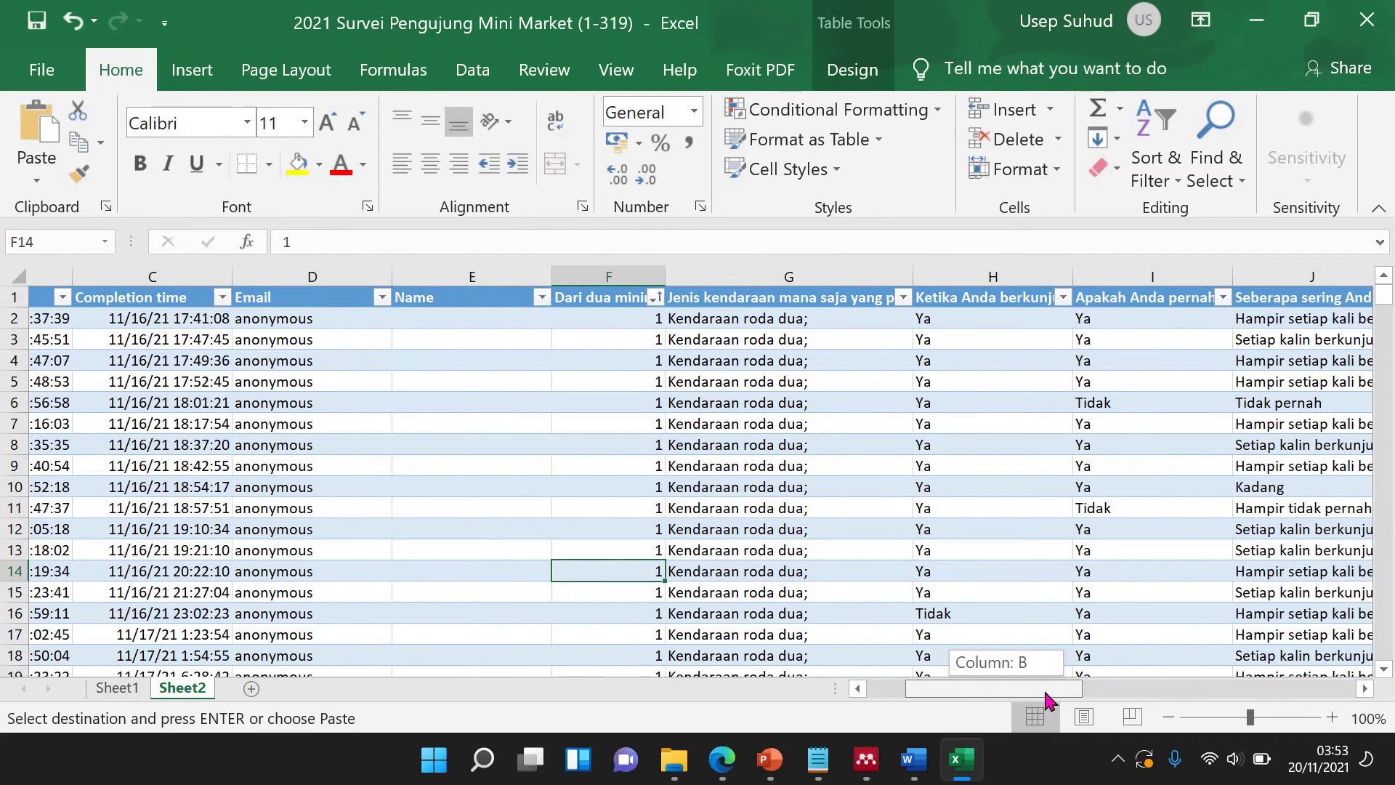
Centre the contents of the minimarket question column F horizontally.
{"action": "left_click", "coordinate": [563, 276]}
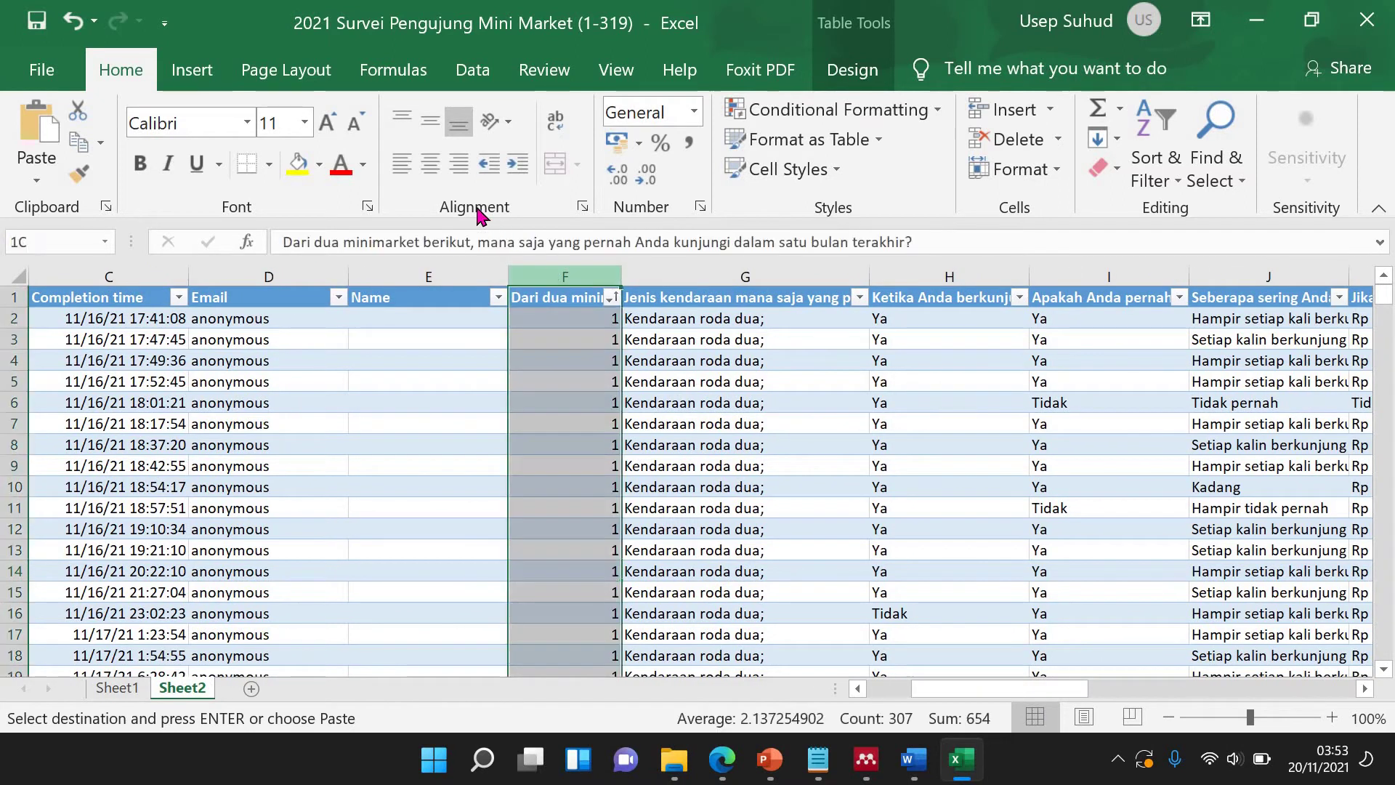
{"action": "left_click", "coordinate": [429, 167]}
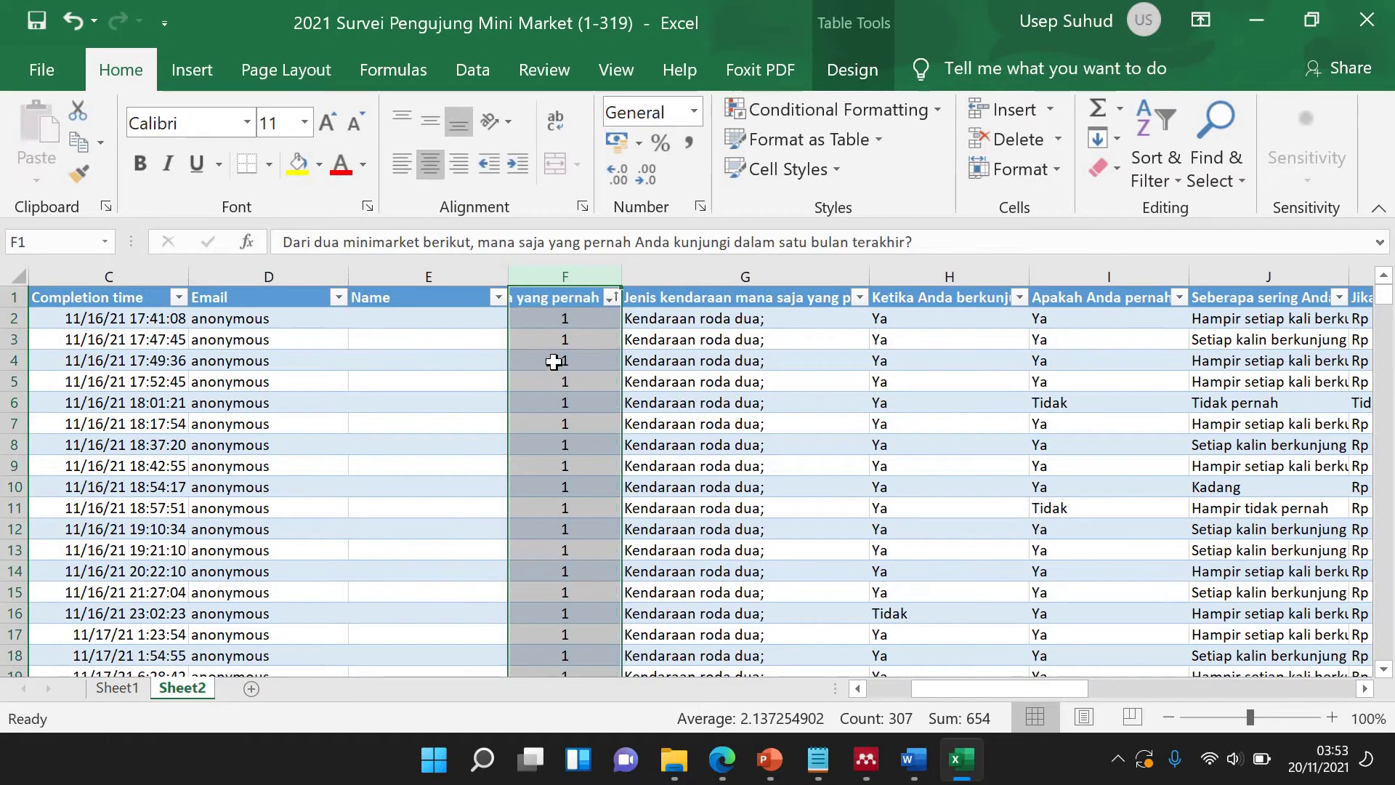
{"action": "left_click", "coordinate": [549, 394]}
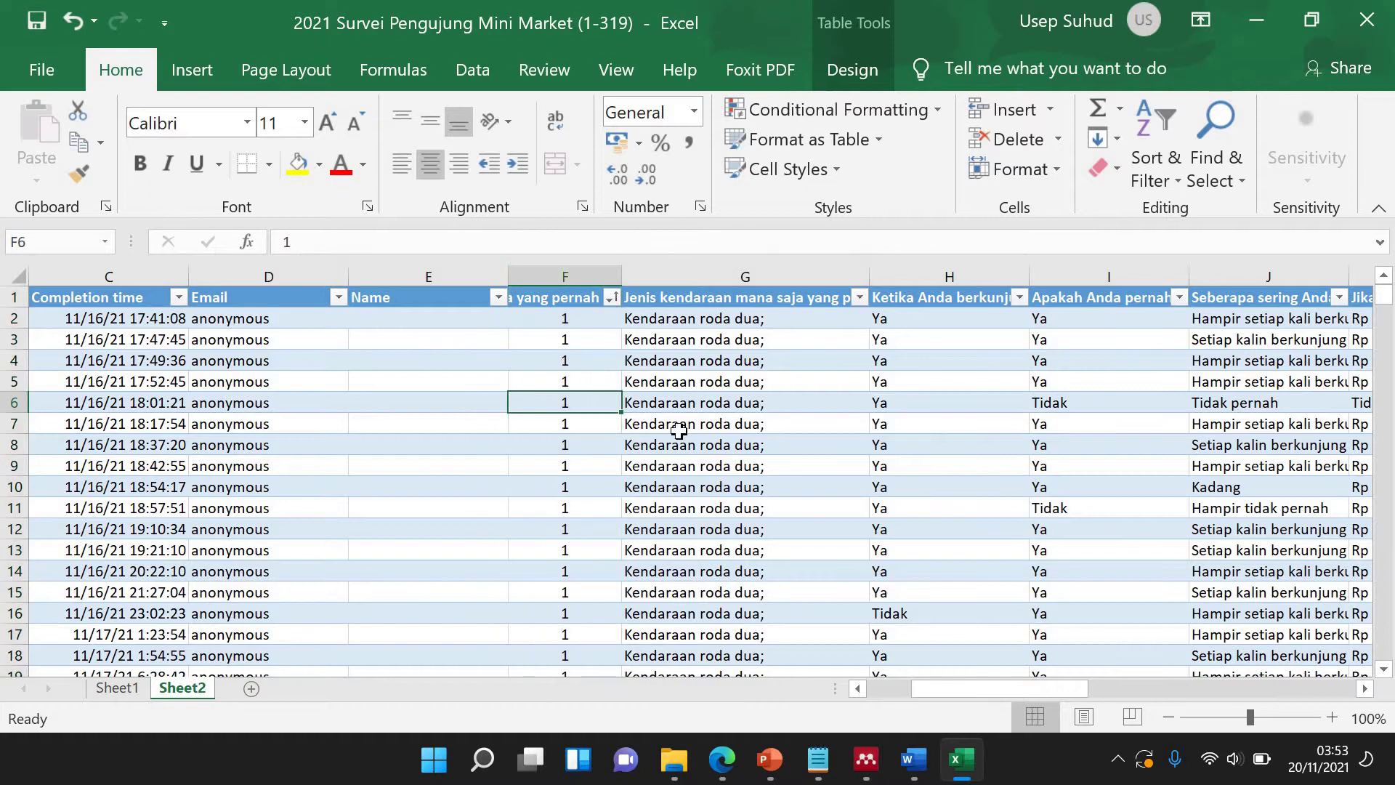
Wrap the text in all cells of Sheet2 and save the workbook.
{"action": "left_click", "coordinate": [13, 276]}
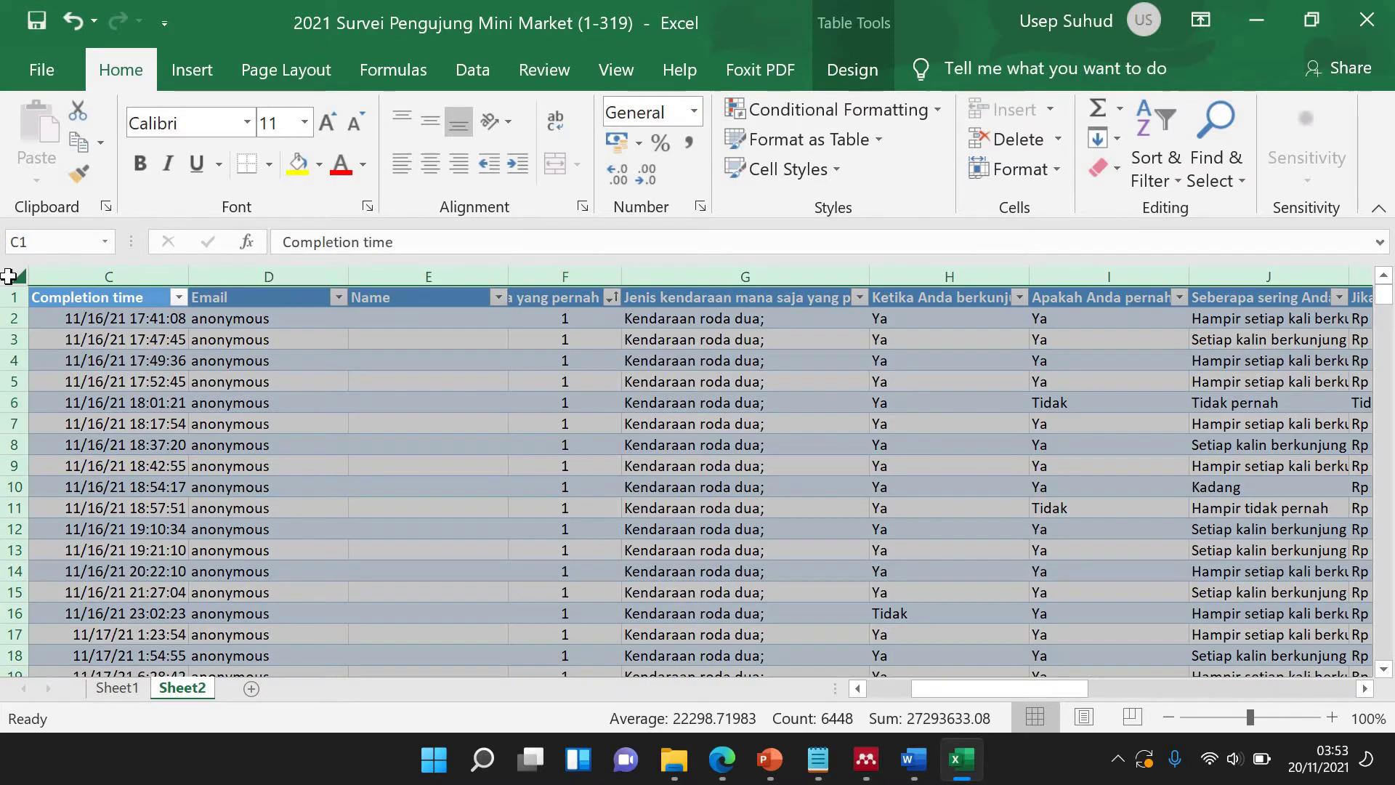
{"action": "left_click", "coordinate": [555, 125]}
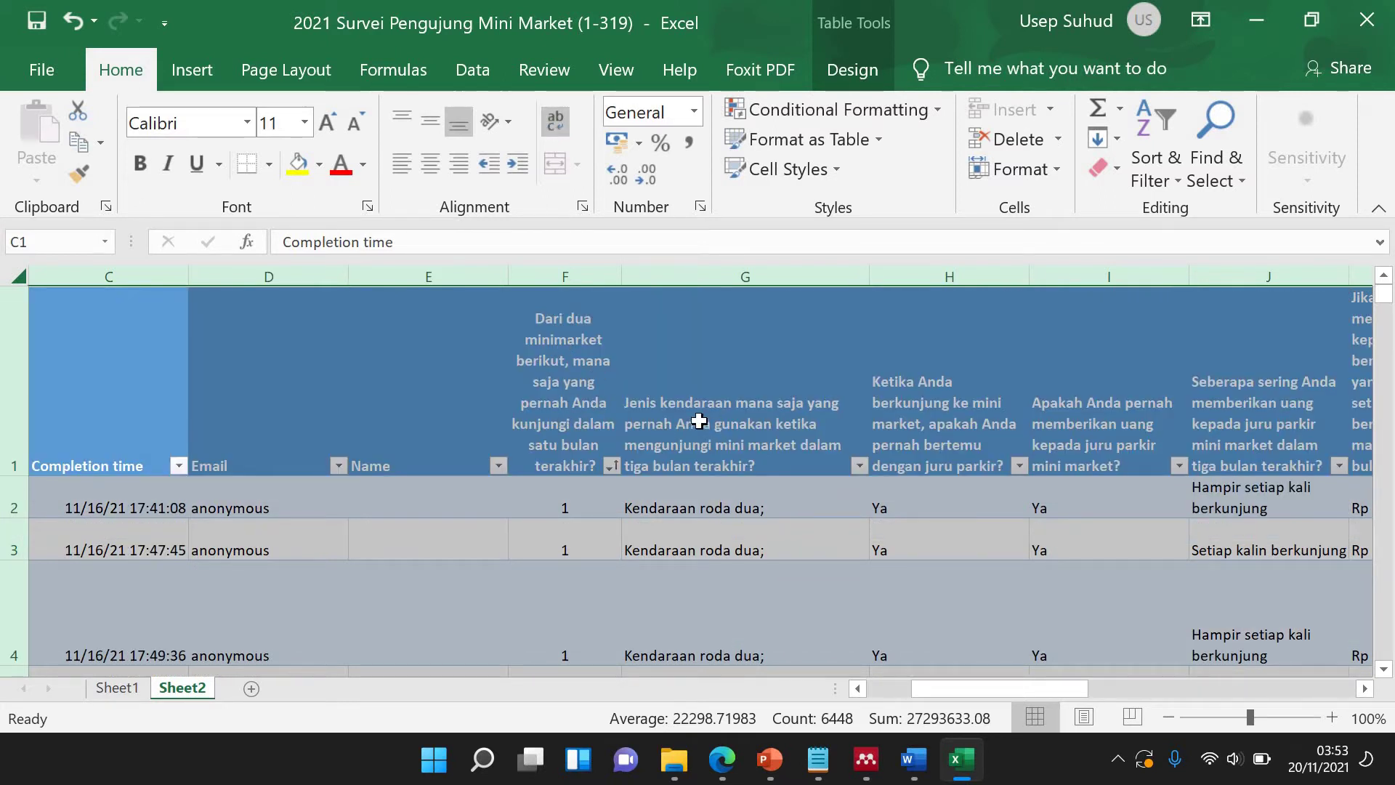
{"action": "left_click", "coordinate": [42, 24]}
{"action": "left_click", "coordinate": [790, 623]}
{"action": "left_click_drag", "start_coordinate": [963, 690], "coordinate": [1248, 706]}
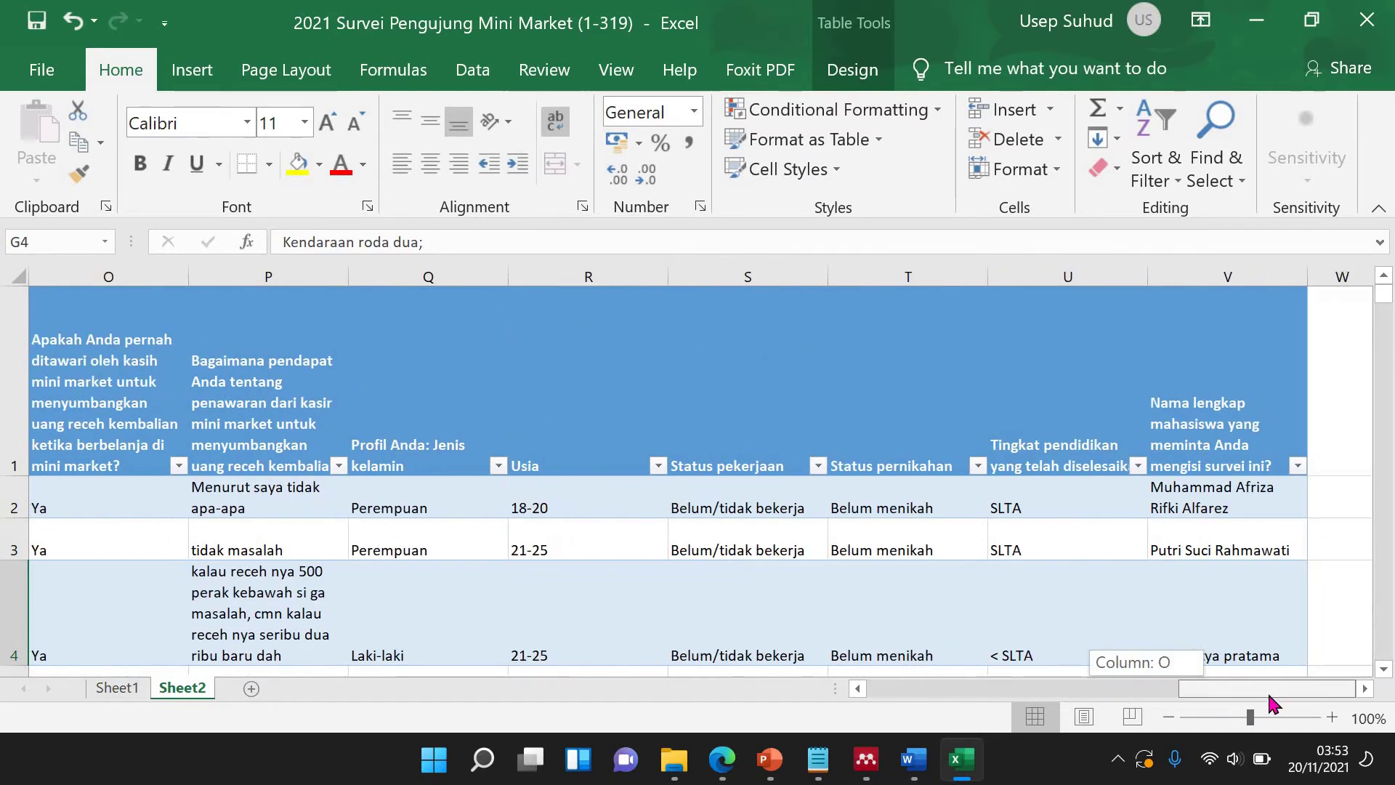
{"action": "left_click_drag", "start_coordinate": [1151, 698], "coordinate": [1245, 705]}
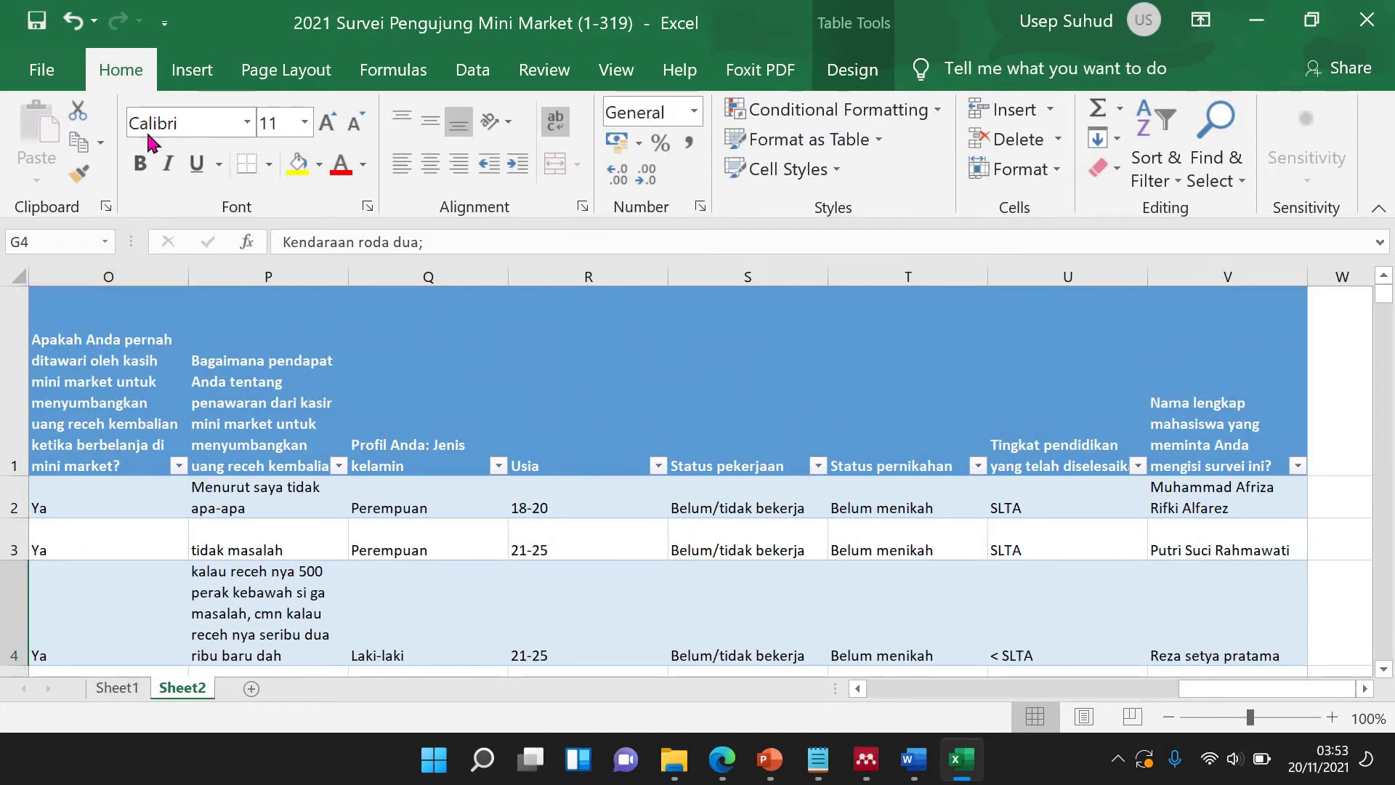
Search the computer for "spss" and launch IBM SPSS Statistics 27.
{"action": "left_click", "coordinate": [486, 761]}
{"action": "type", "text": "s"}
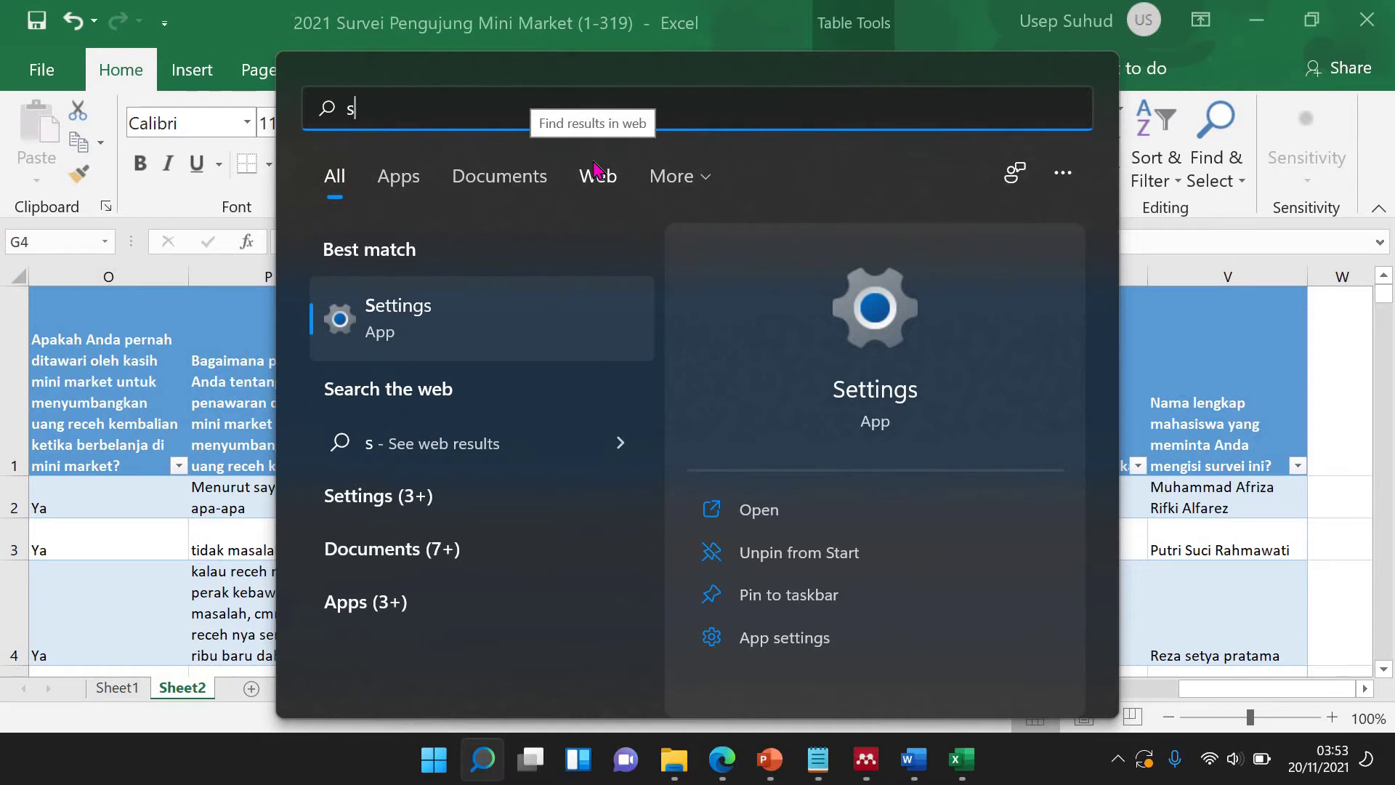
{"action": "type", "text": "pss"}
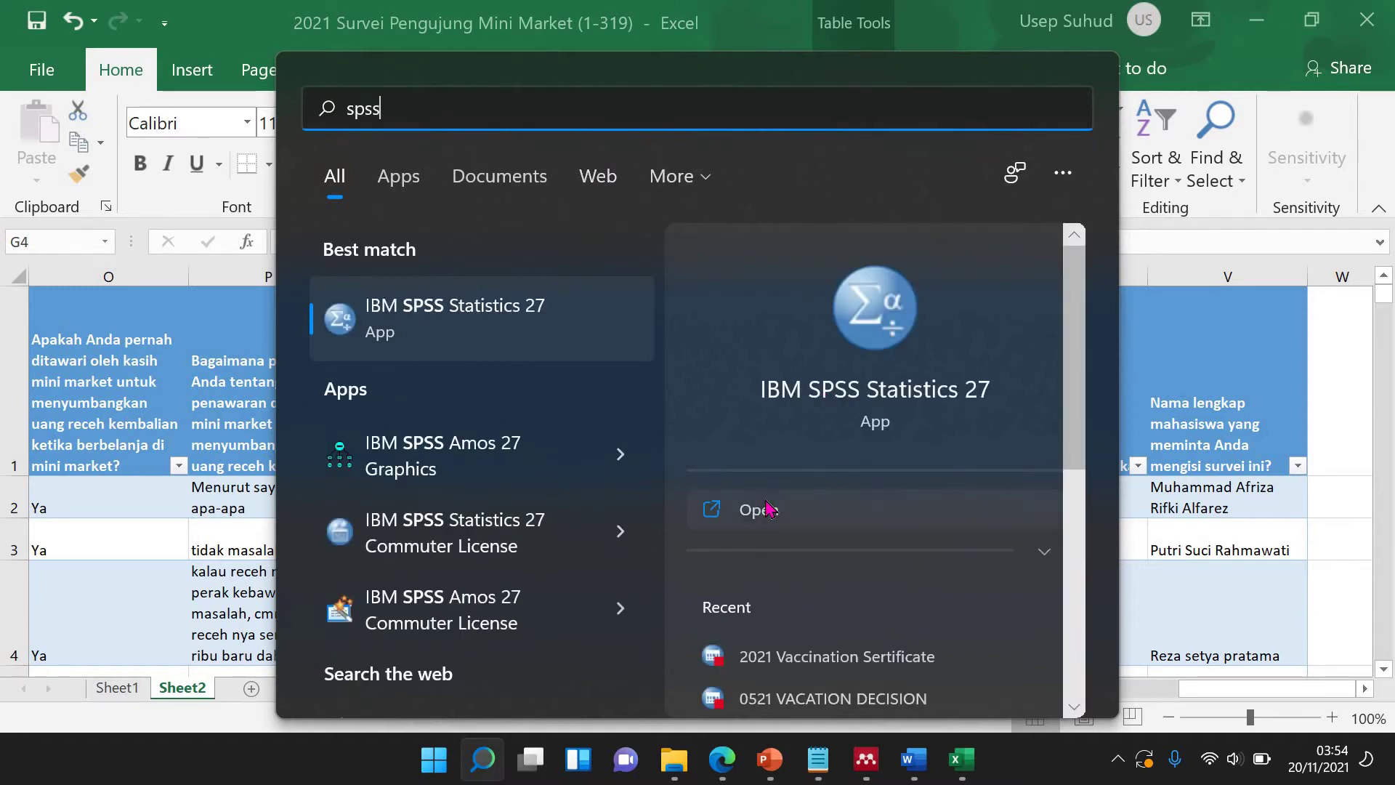
{"action": "left_click", "coordinate": [767, 509]}
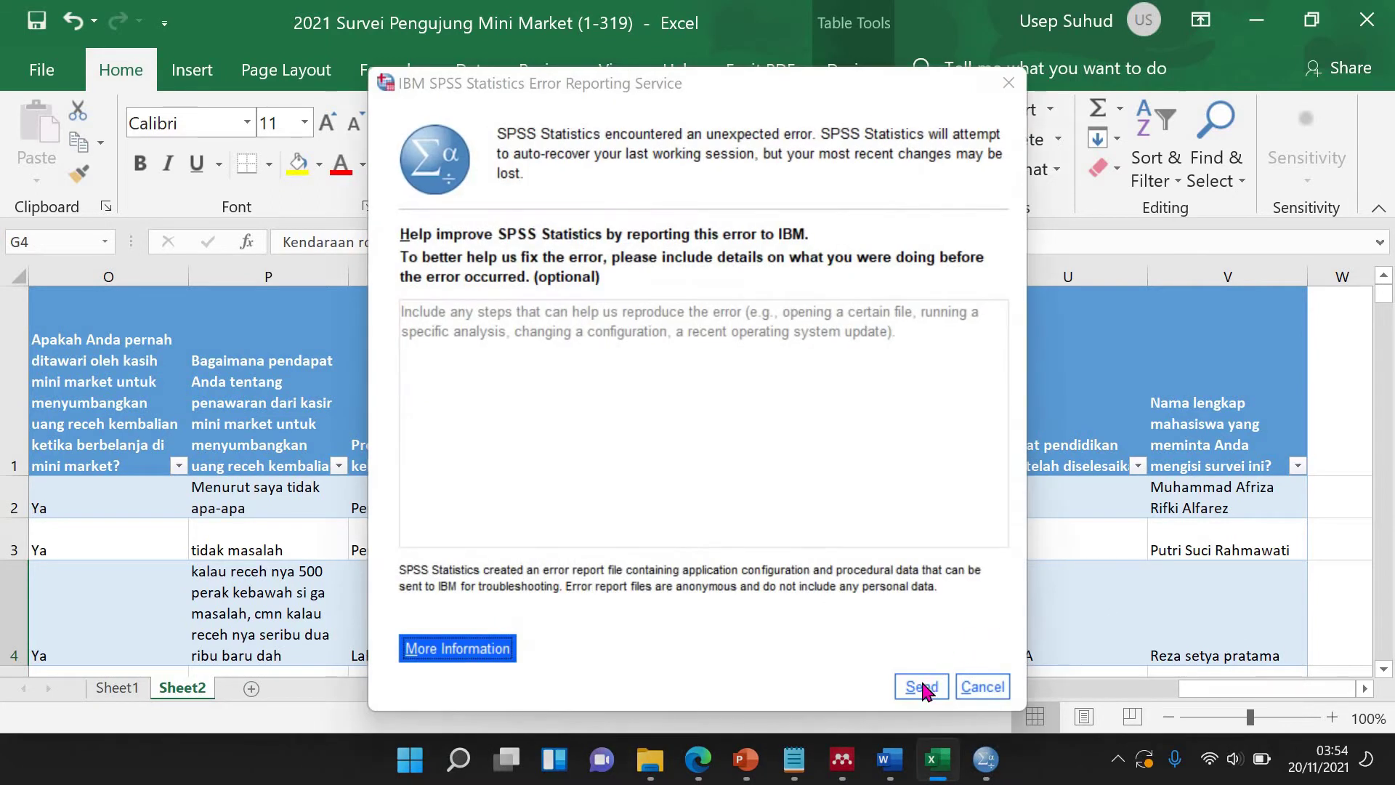
Dismiss the SPSS error report without sending it and delete the auto-recovery backup.
{"action": "left_click", "coordinate": [991, 696]}
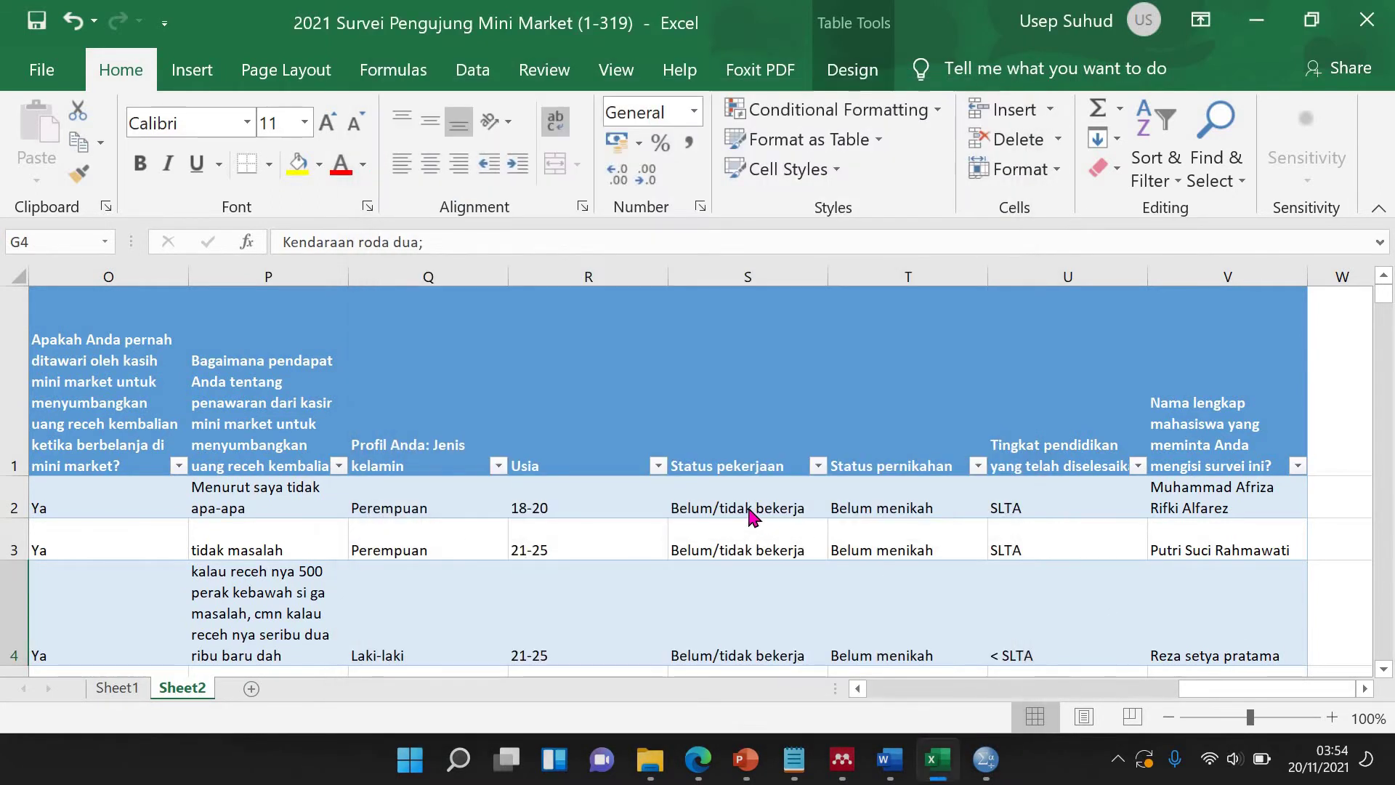
{"action": "left_click", "coordinate": [703, 643]}
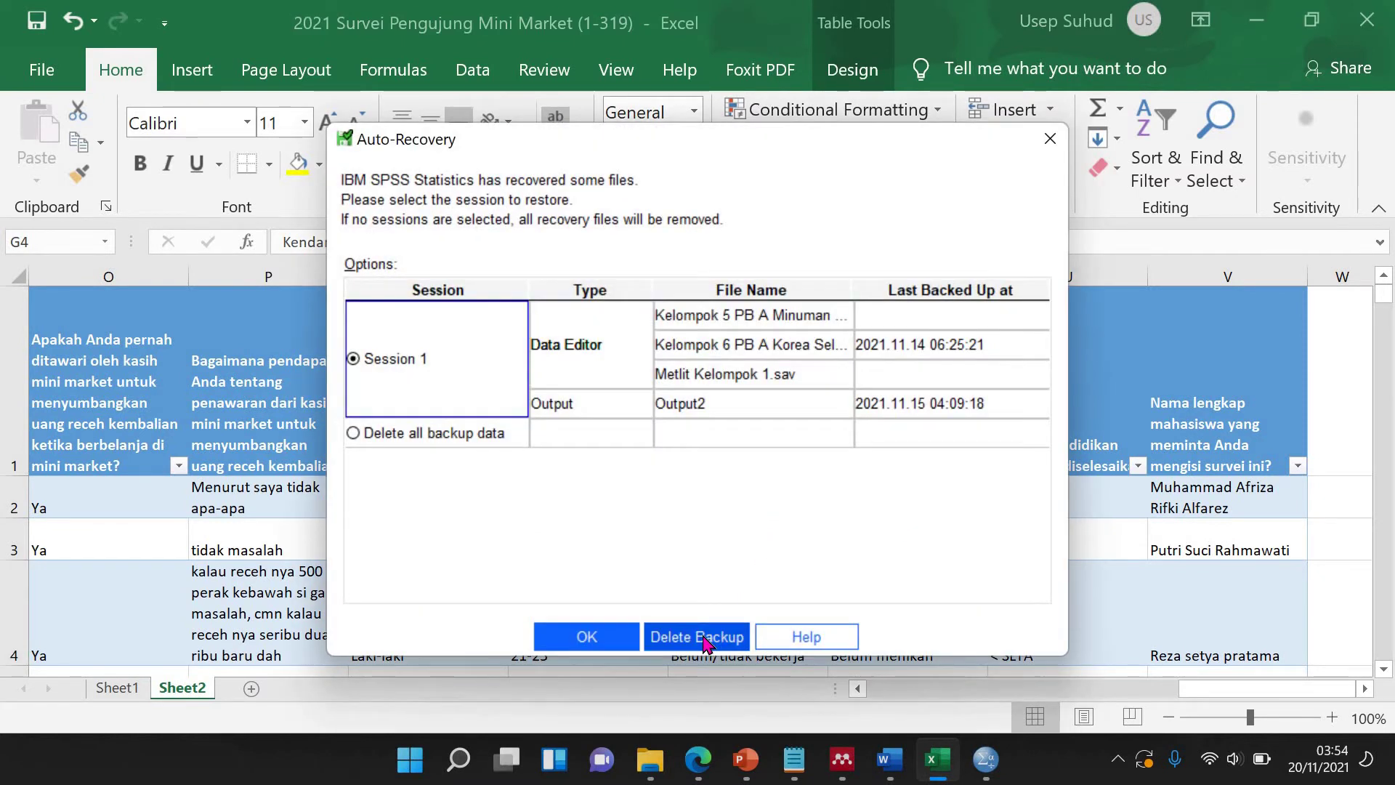
Delete the auto-recovery backup data and dismiss the licence renewal notice in the SPSS Data Editor.
{"action": "left_click", "coordinate": [702, 635]}
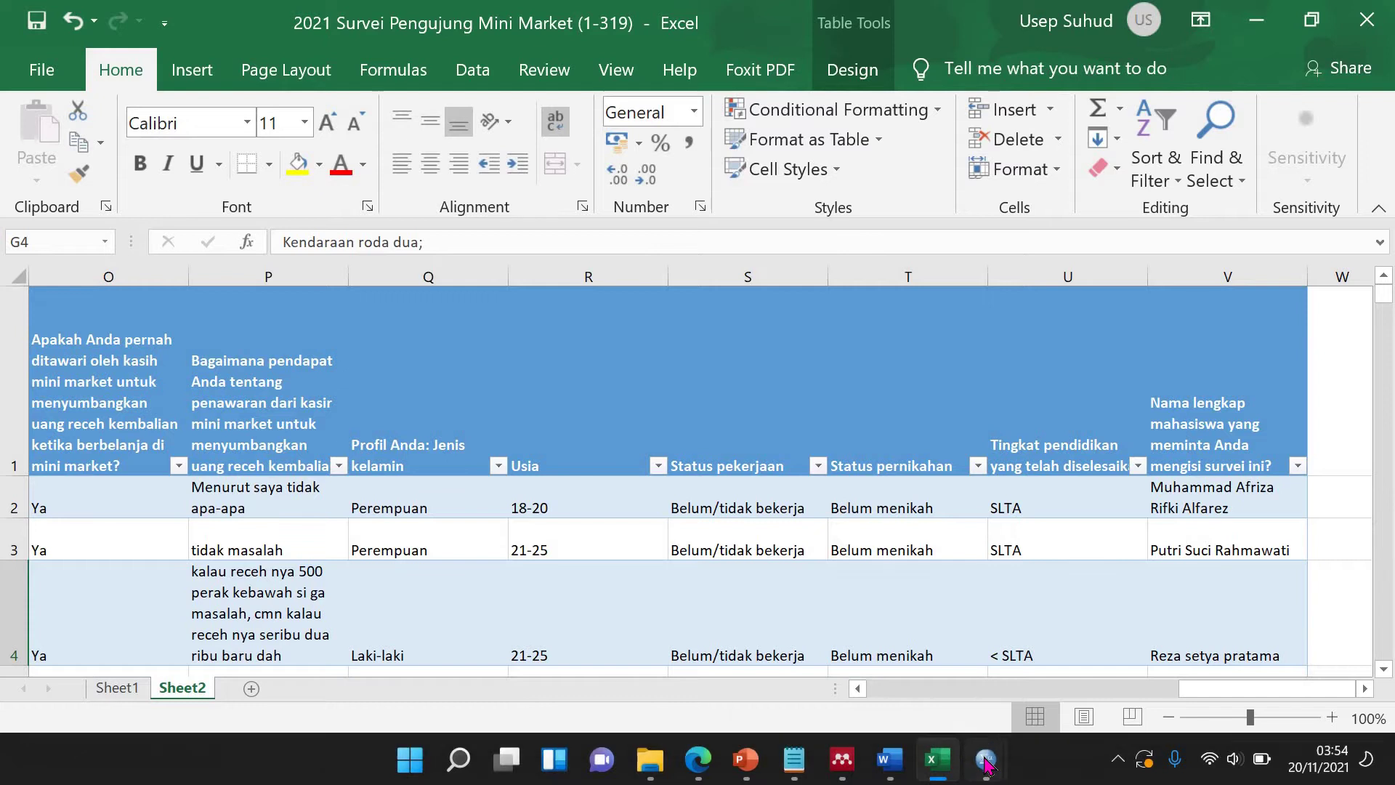
{"action": "mouse_move", "coordinate": [982, 758]}
{"action": "left_click", "coordinate": [932, 694]}
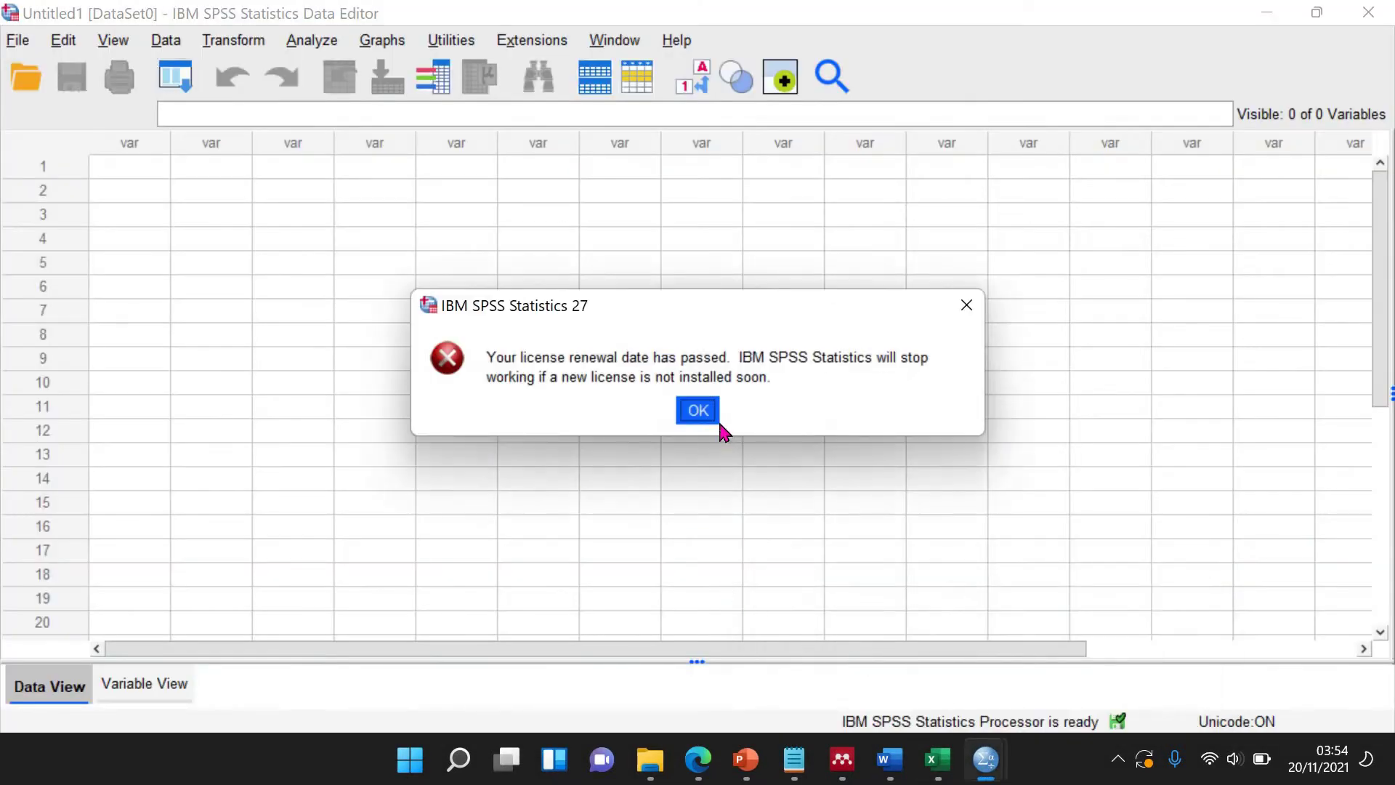
{"action": "left_click", "coordinate": [707, 419]}
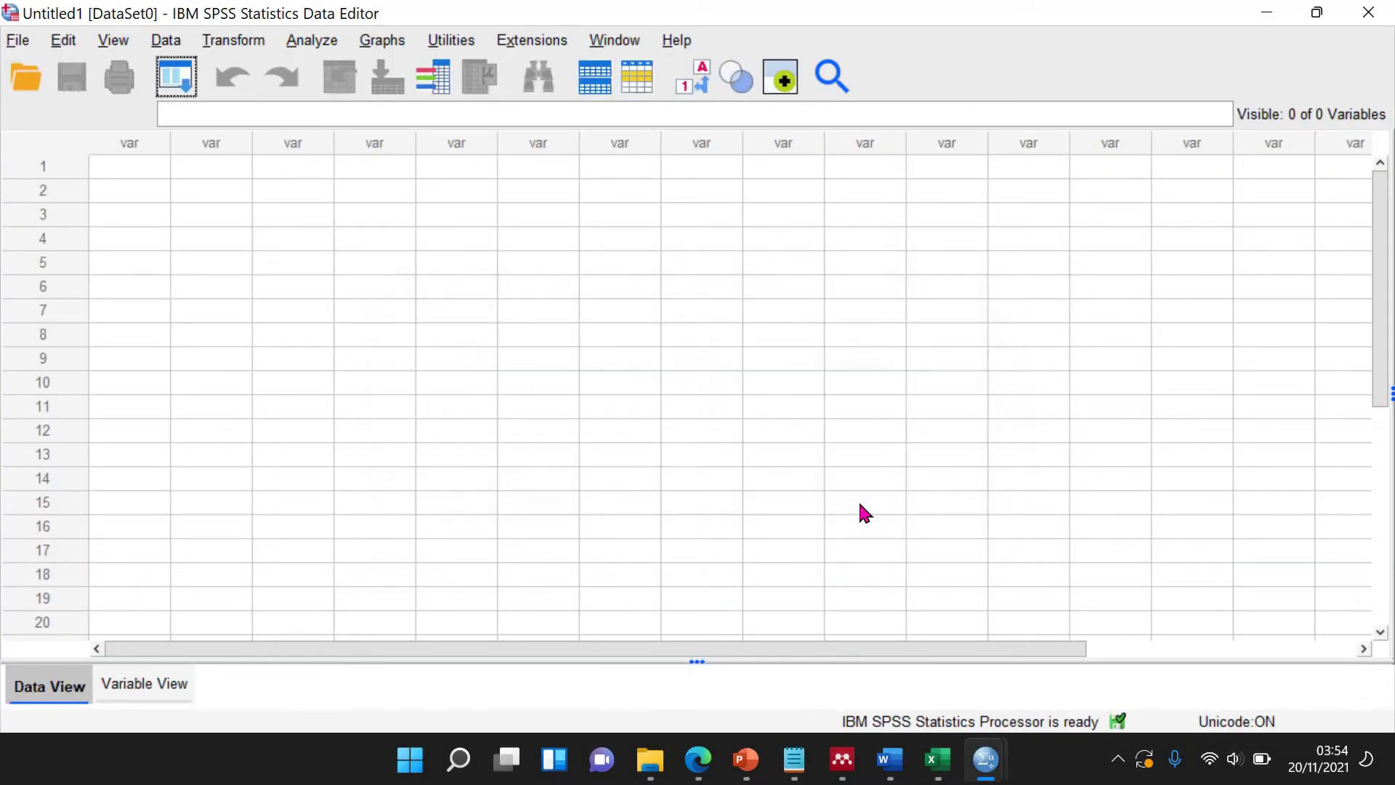
{"action": "left_click", "coordinate": [312, 358]}
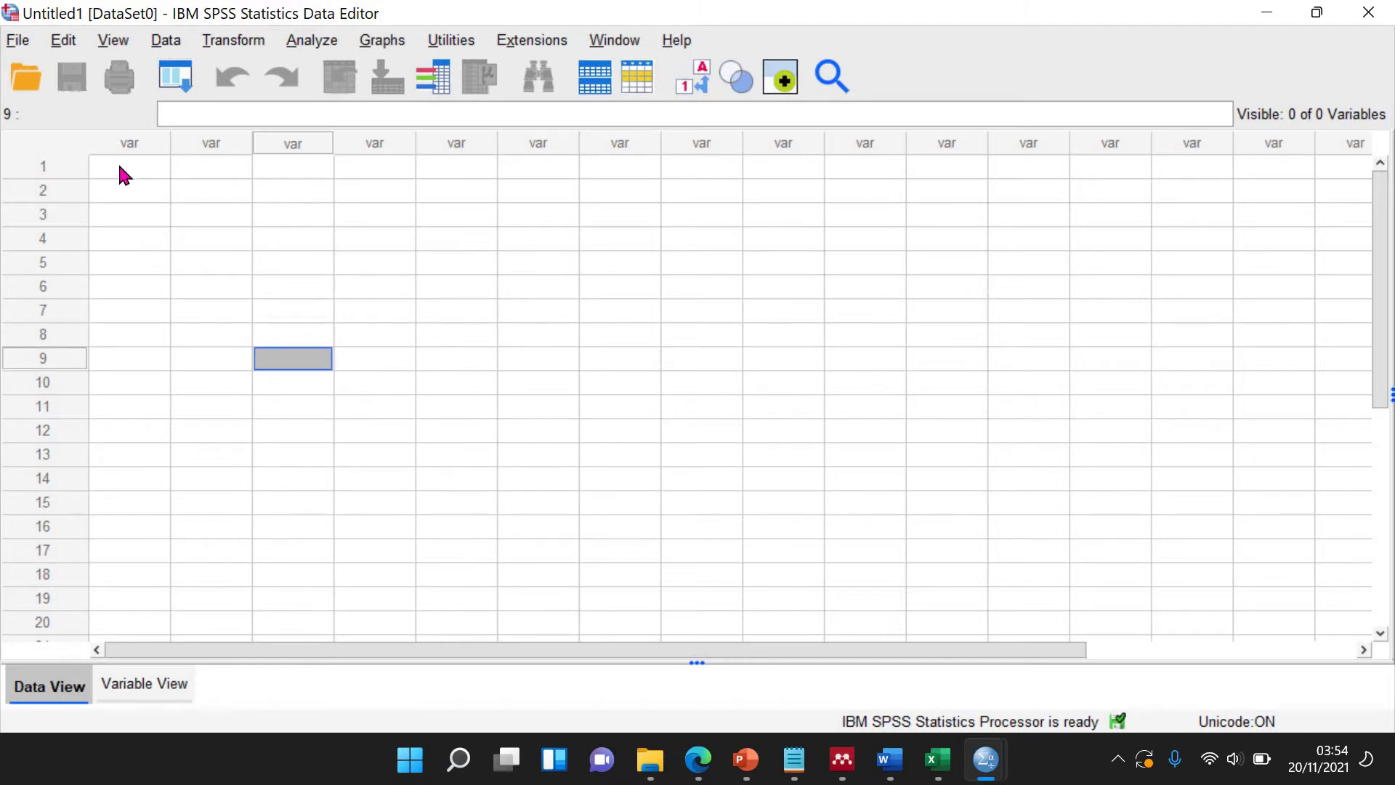
{"action": "left_click", "coordinate": [159, 237]}
Start importing Excel data and browse to the Downloads folder in the user profile.
{"action": "left_click", "coordinate": [21, 41]}
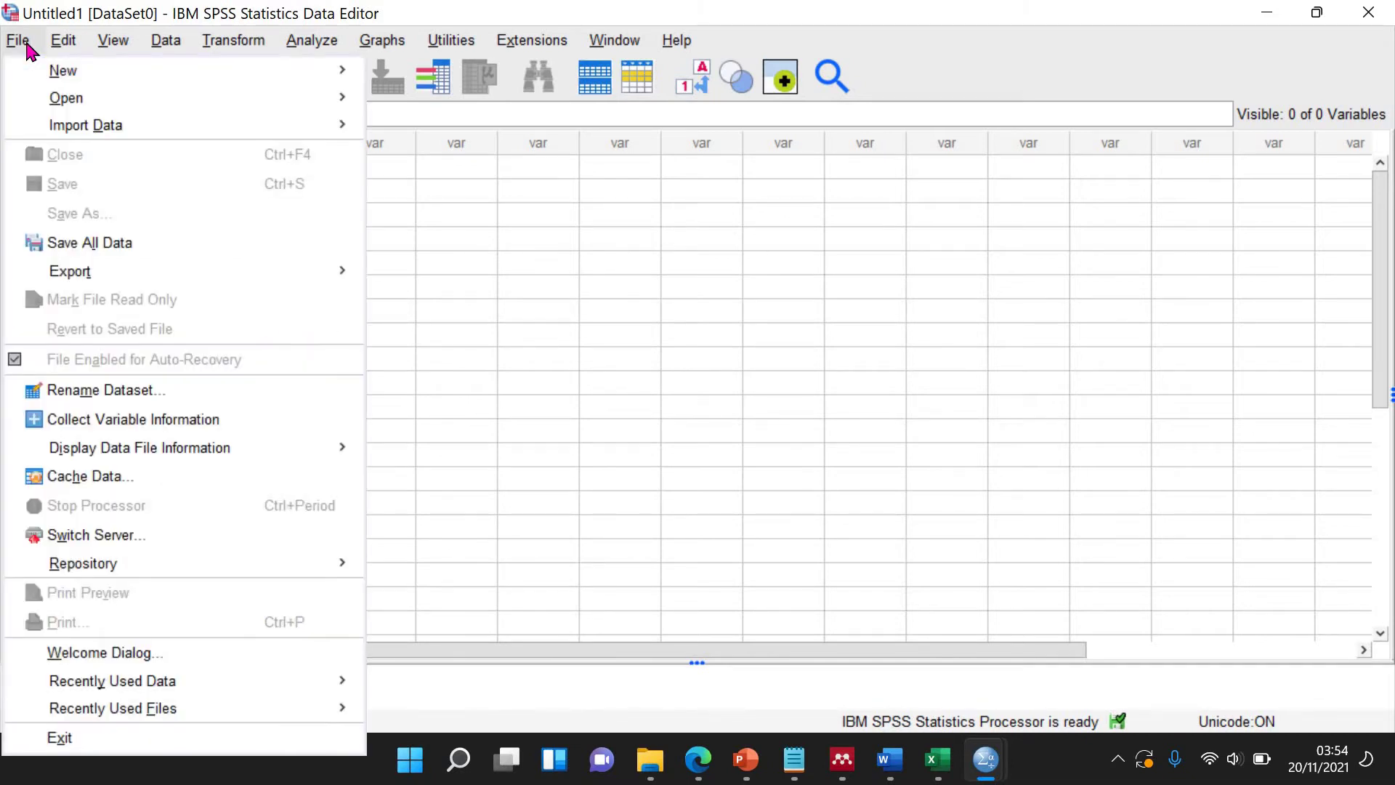
{"action": "mouse_move", "coordinate": [183, 133]}
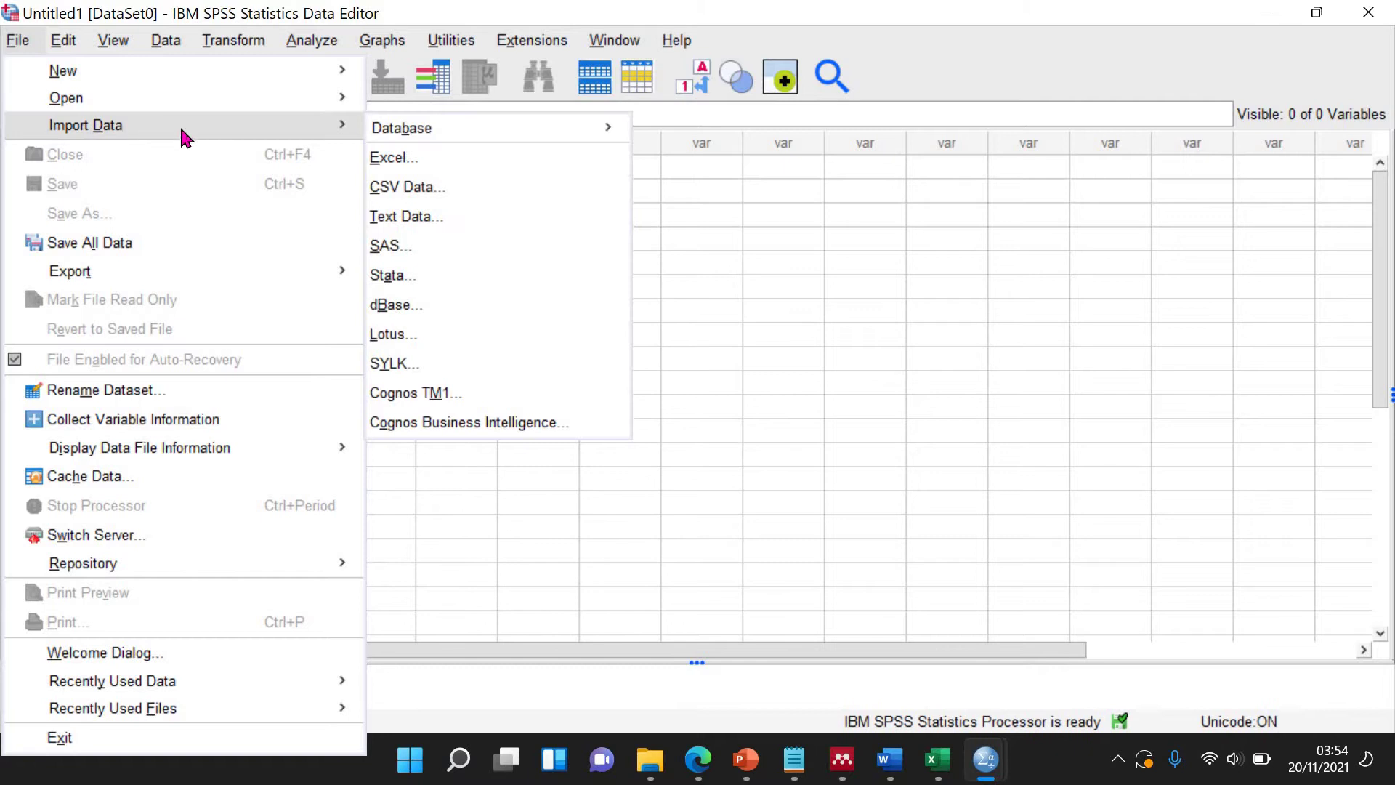
{"action": "left_click", "coordinate": [421, 162]}
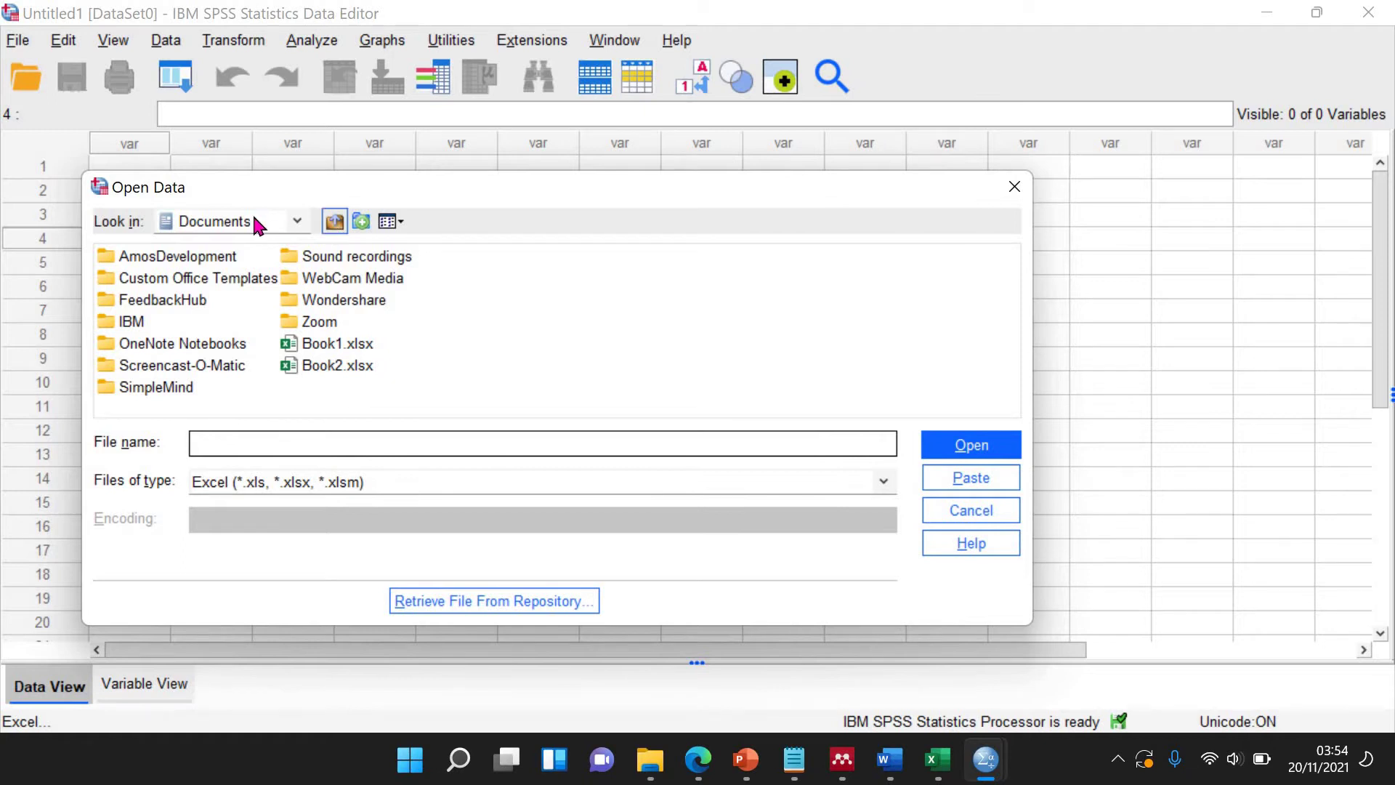
{"action": "left_click", "coordinate": [334, 231]}
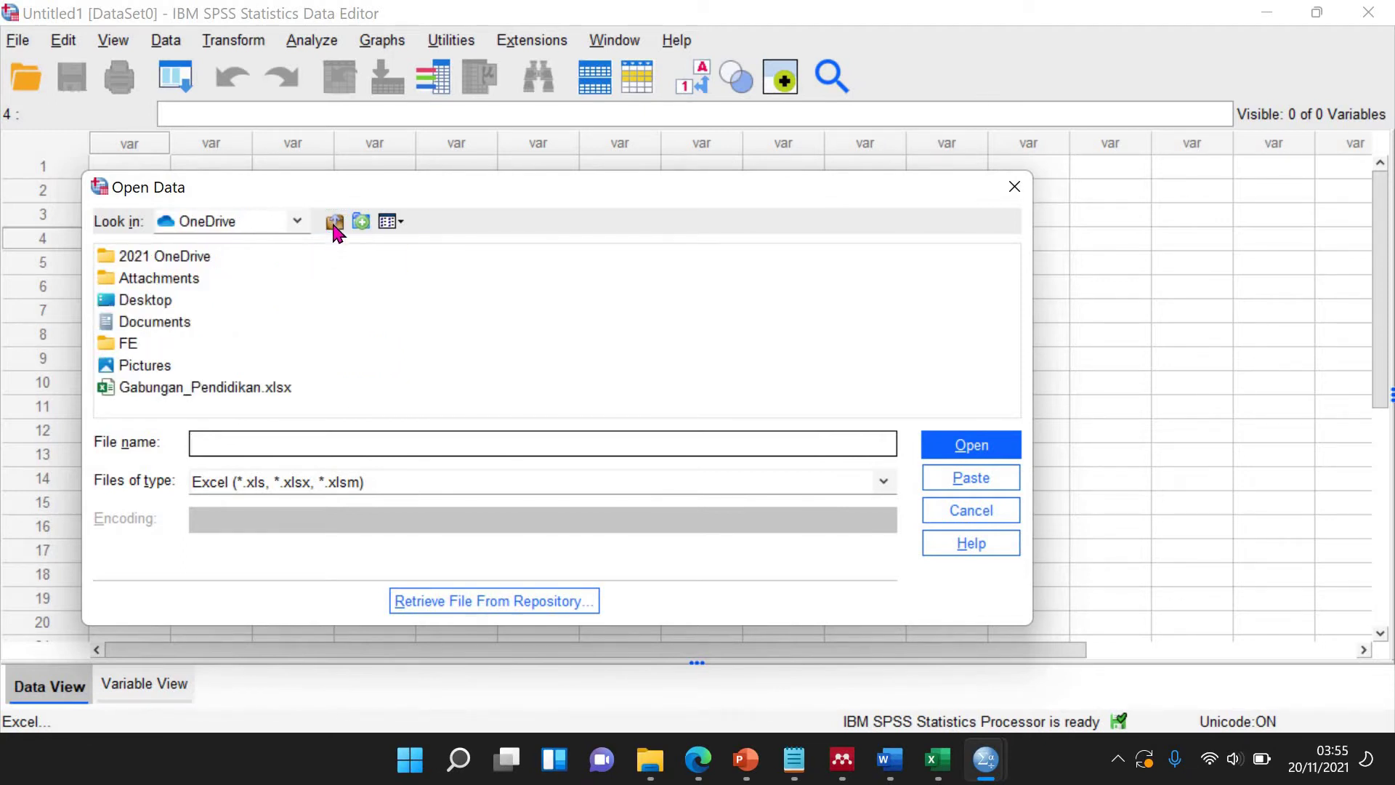
{"action": "left_click", "coordinate": [334, 231]}
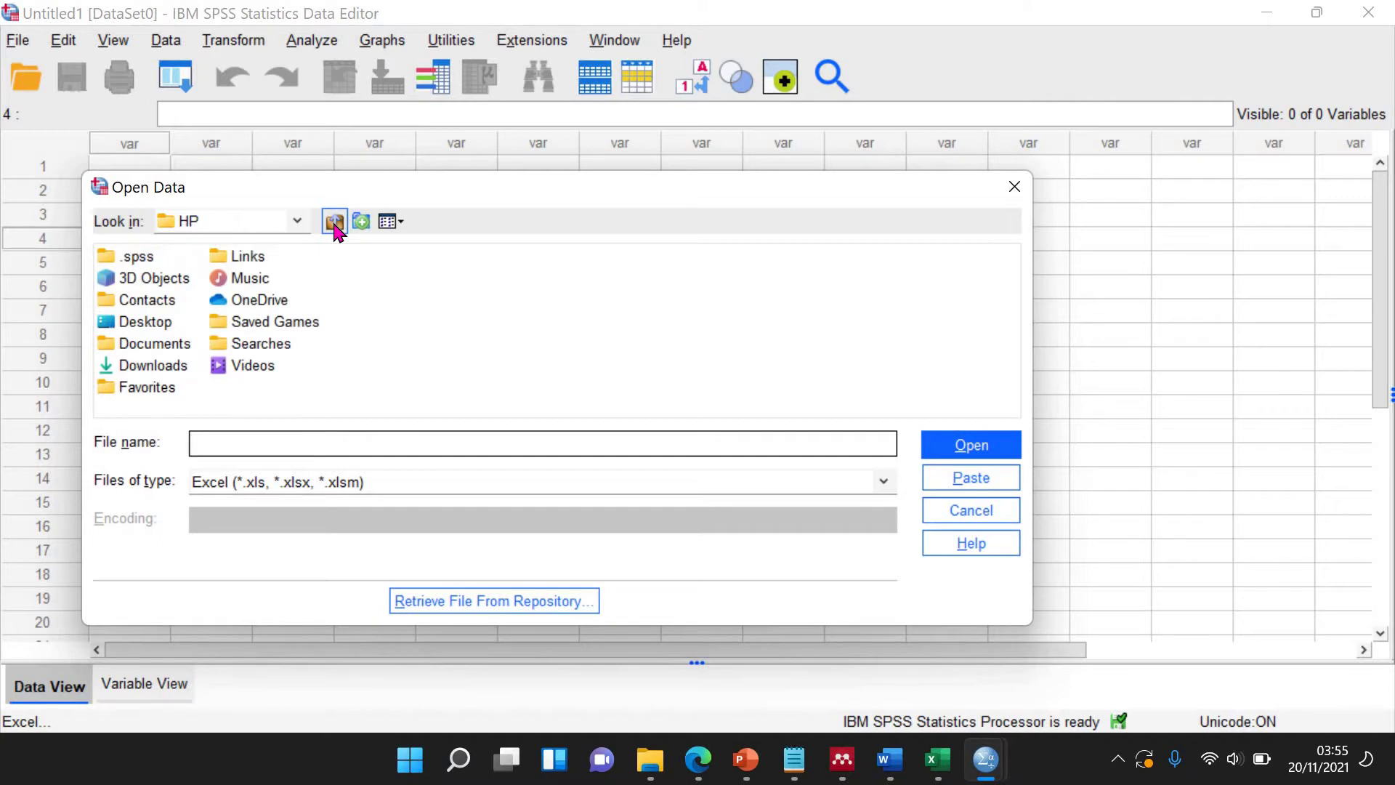
{"action": "left_click", "coordinate": [146, 369]}
{"action": "left_click", "coordinate": [142, 361]}
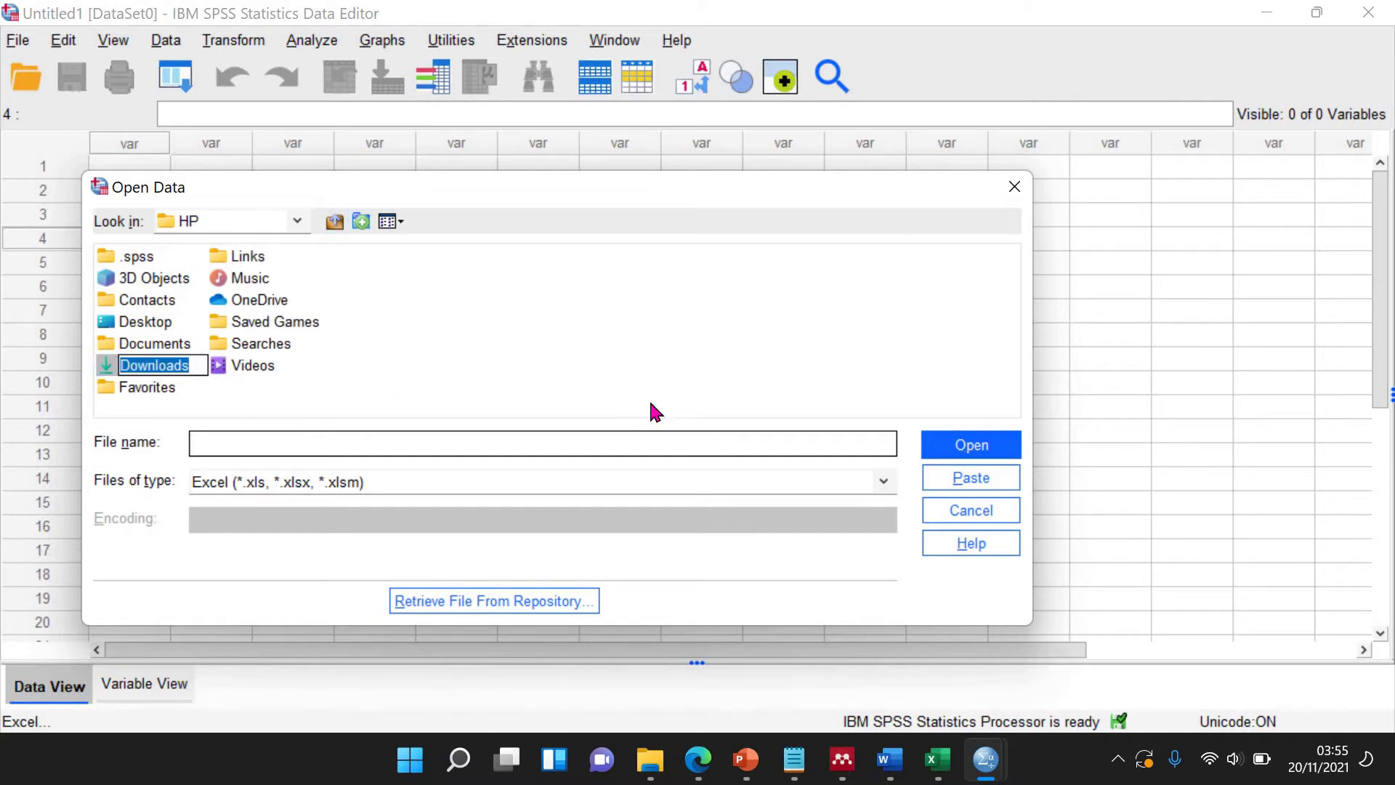
{"action": "left_click", "coordinate": [961, 448]}
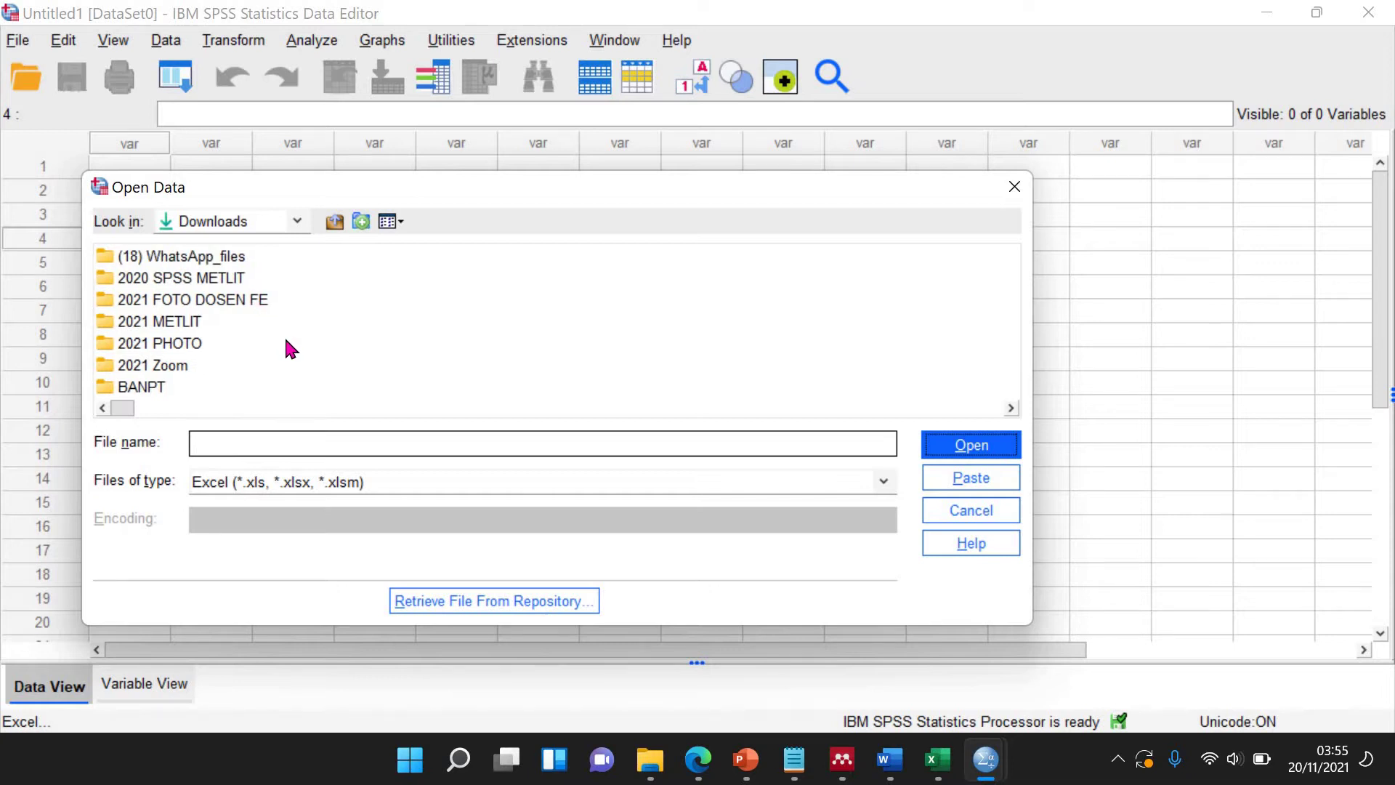
Look through the Downloads folder for the survey workbook and check its exact file name in Excel.
{"action": "scroll", "coordinate": [283, 333], "scroll_direction": "down", "scroll_amount": 2}
{"action": "scroll", "coordinate": [285, 348], "scroll_direction": "down", "scroll_amount": 2}
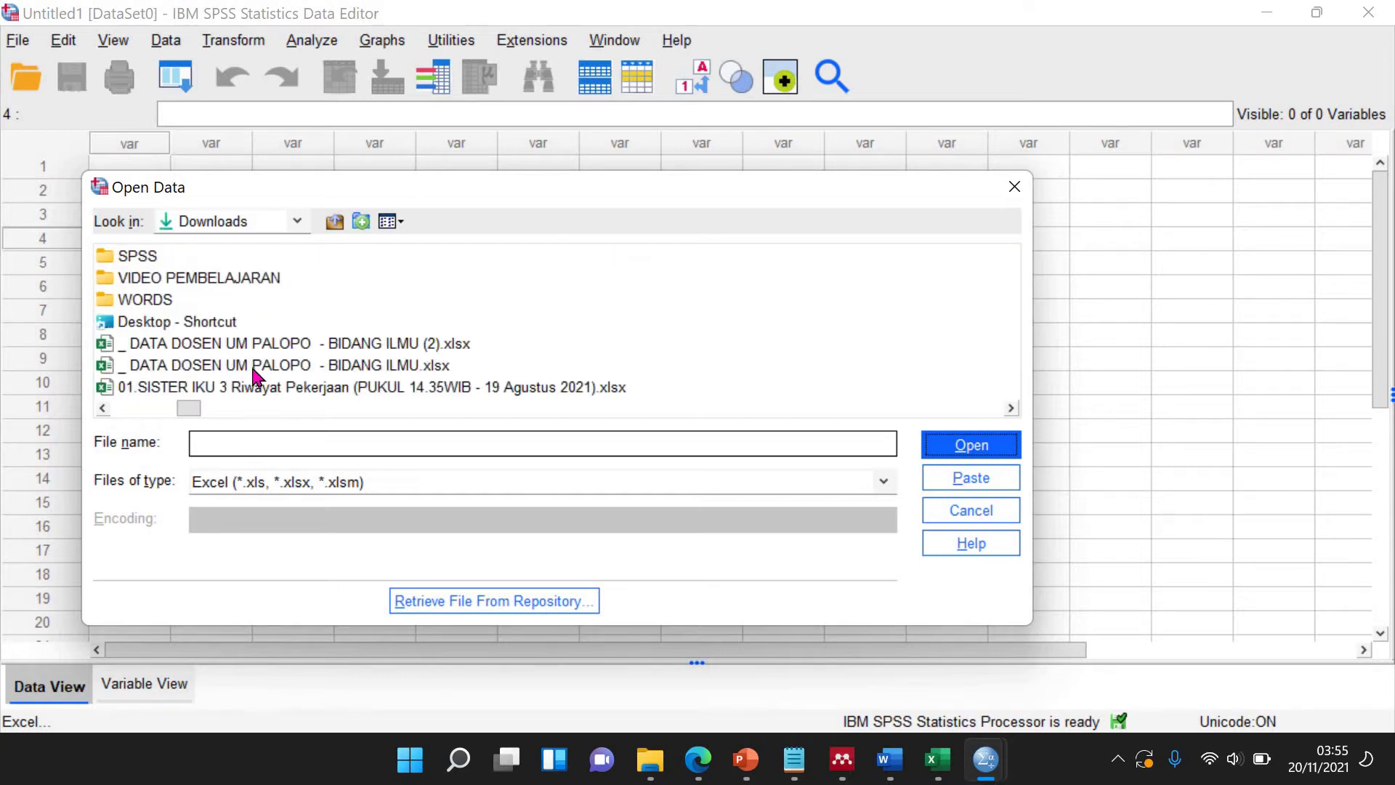
{"action": "scroll", "coordinate": [375, 298], "scroll_direction": "down", "scroll_amount": 2}
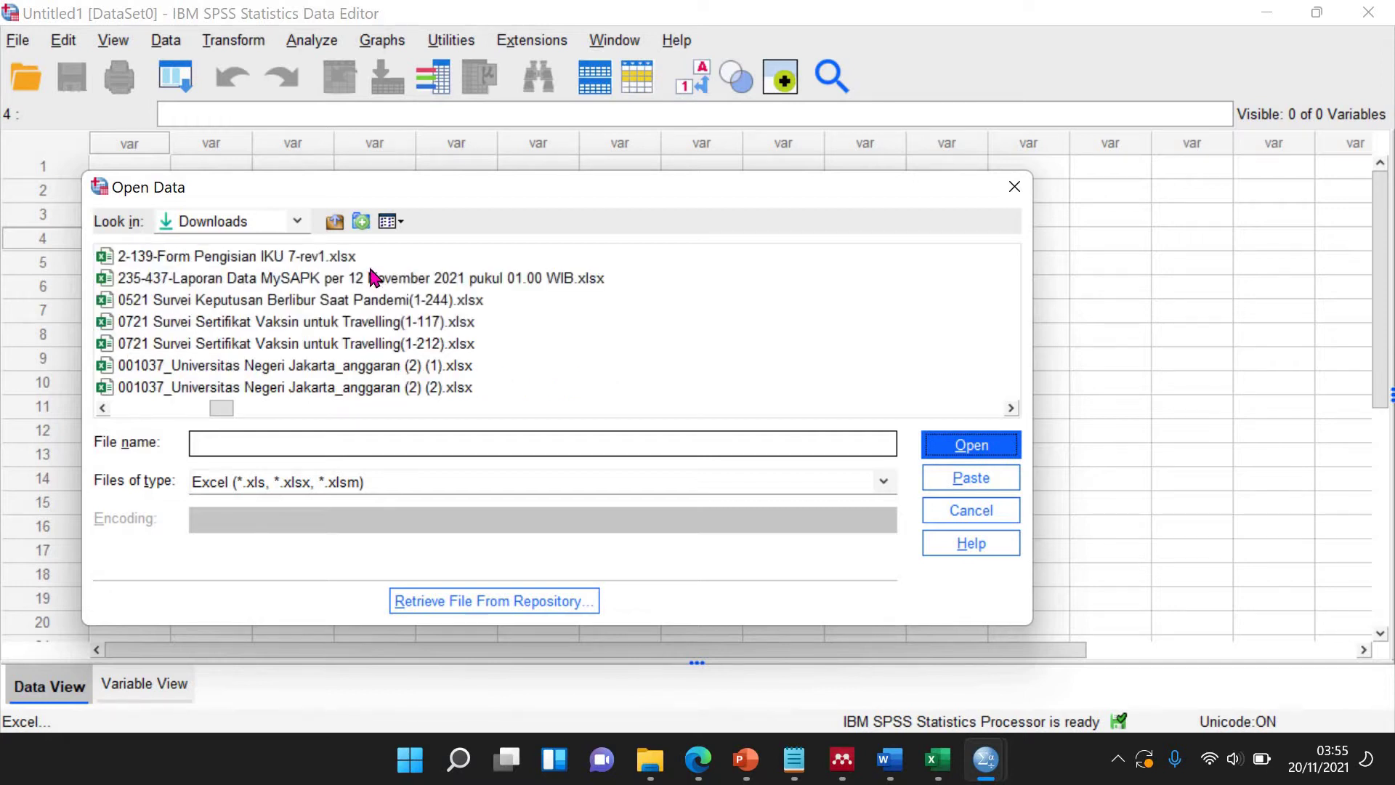
{"action": "scroll", "coordinate": [462, 347], "scroll_direction": "down", "scroll_amount": 4}
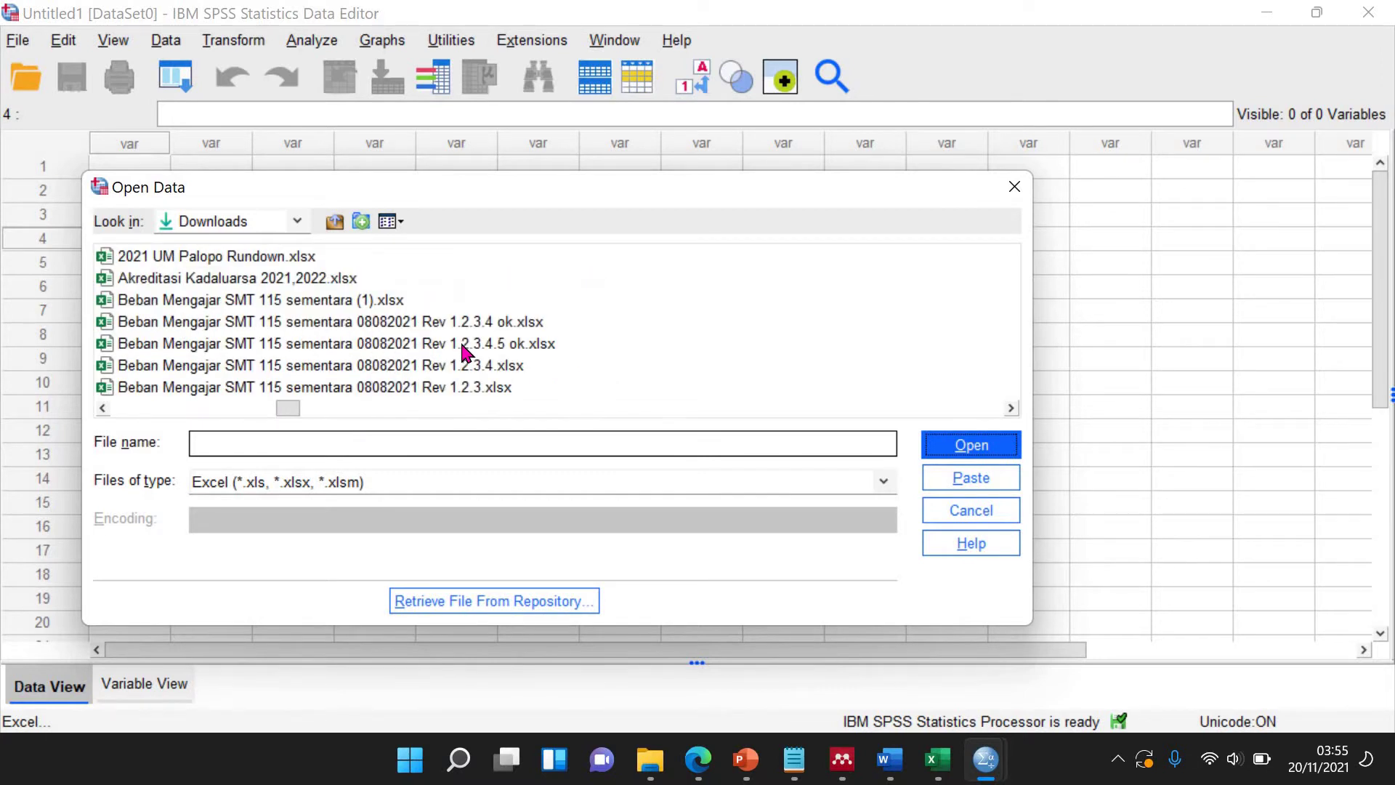
{"action": "scroll", "coordinate": [467, 346], "scroll_direction": "down", "scroll_amount": 6}
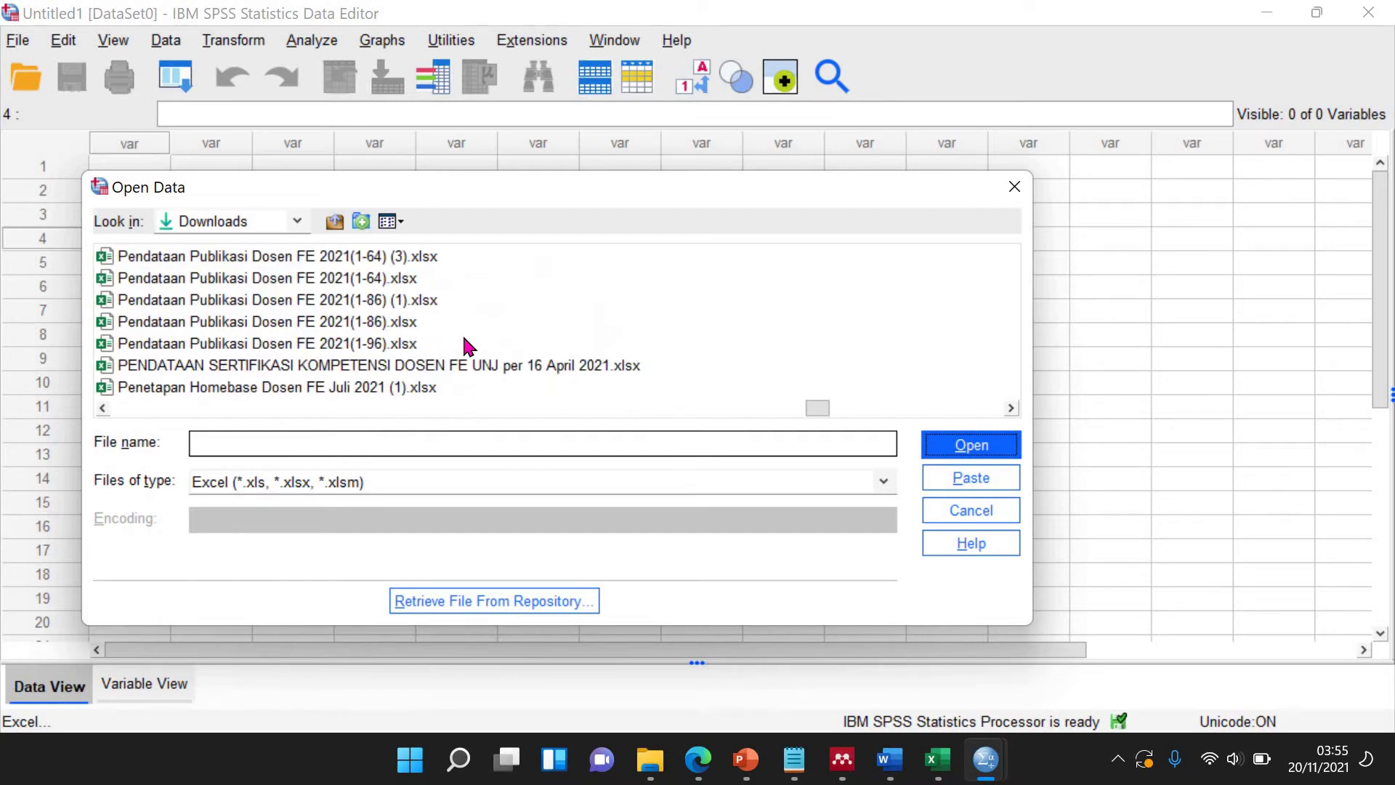
{"action": "scroll", "coordinate": [468, 346], "scroll_direction": "up", "scroll_amount": 1}
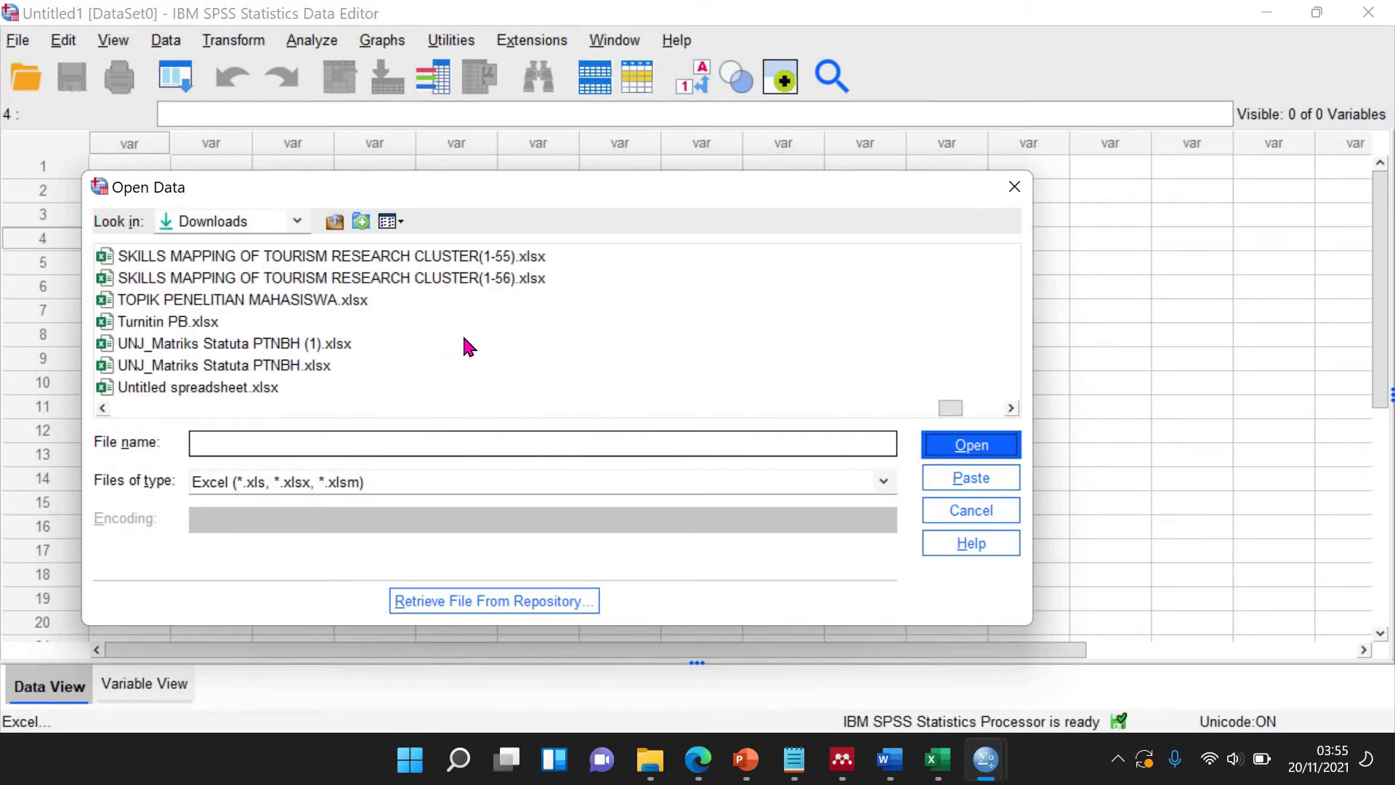
{"action": "scroll", "coordinate": [463, 338], "scroll_direction": "down", "scroll_amount": 2}
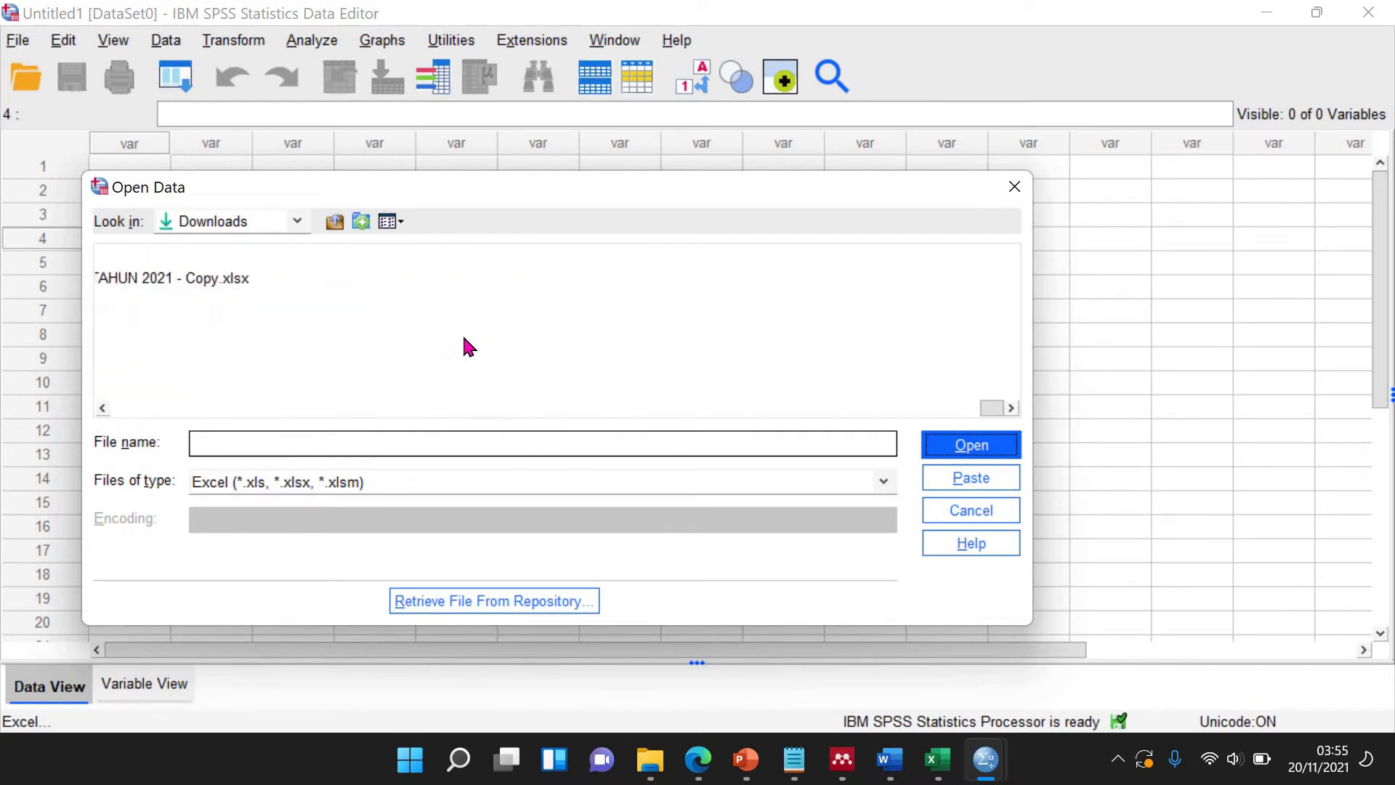
{"action": "left_click", "coordinate": [945, 768]}
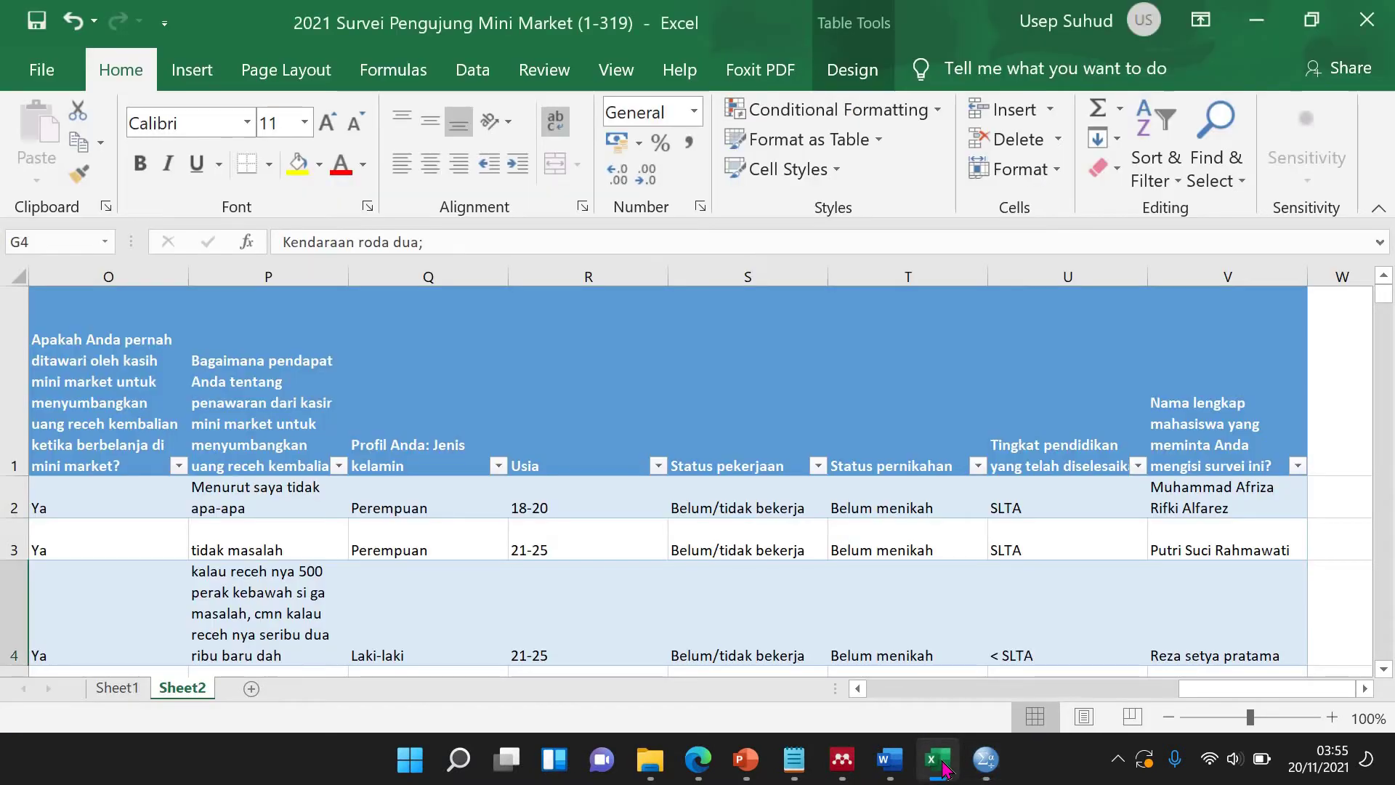
{"action": "left_click", "coordinate": [945, 768]}
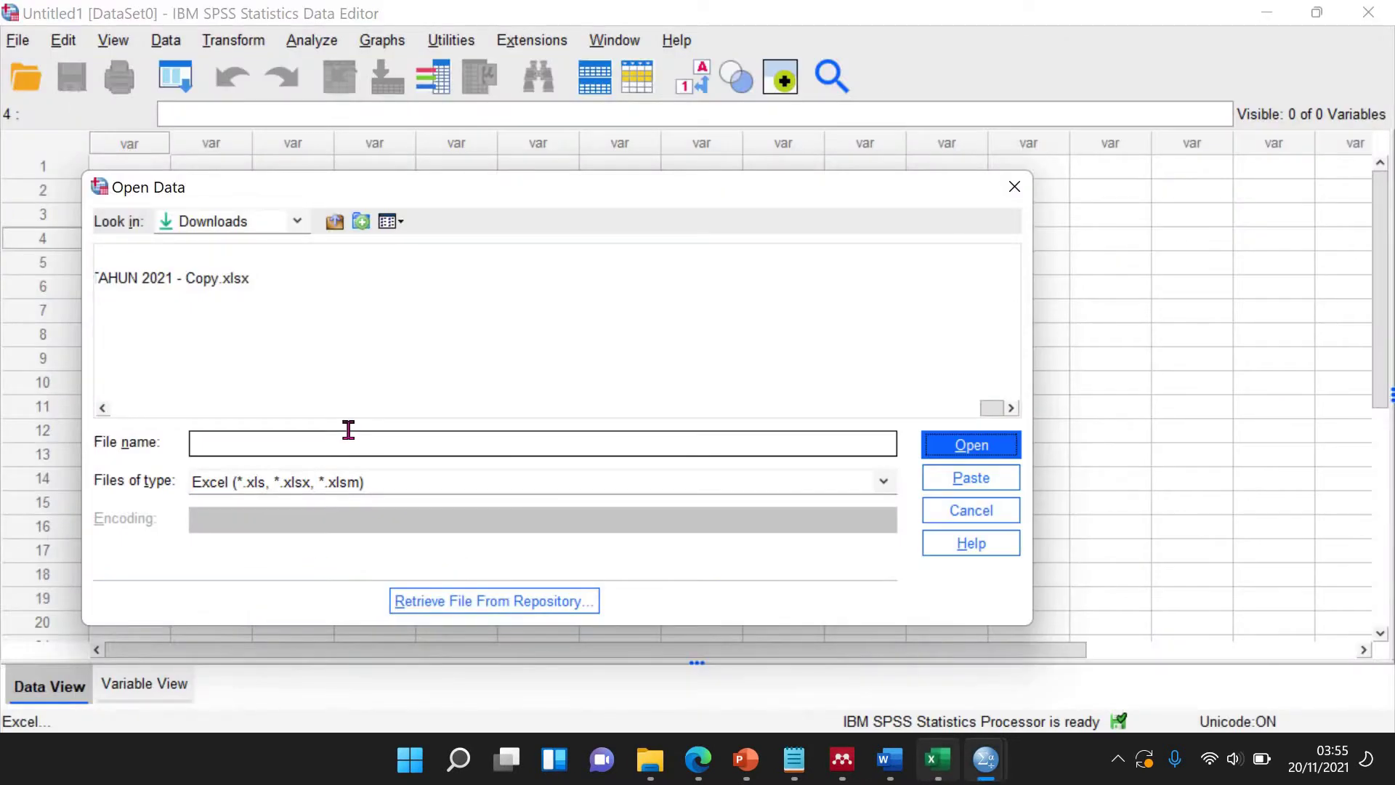
{"action": "left_click", "coordinate": [343, 441]}
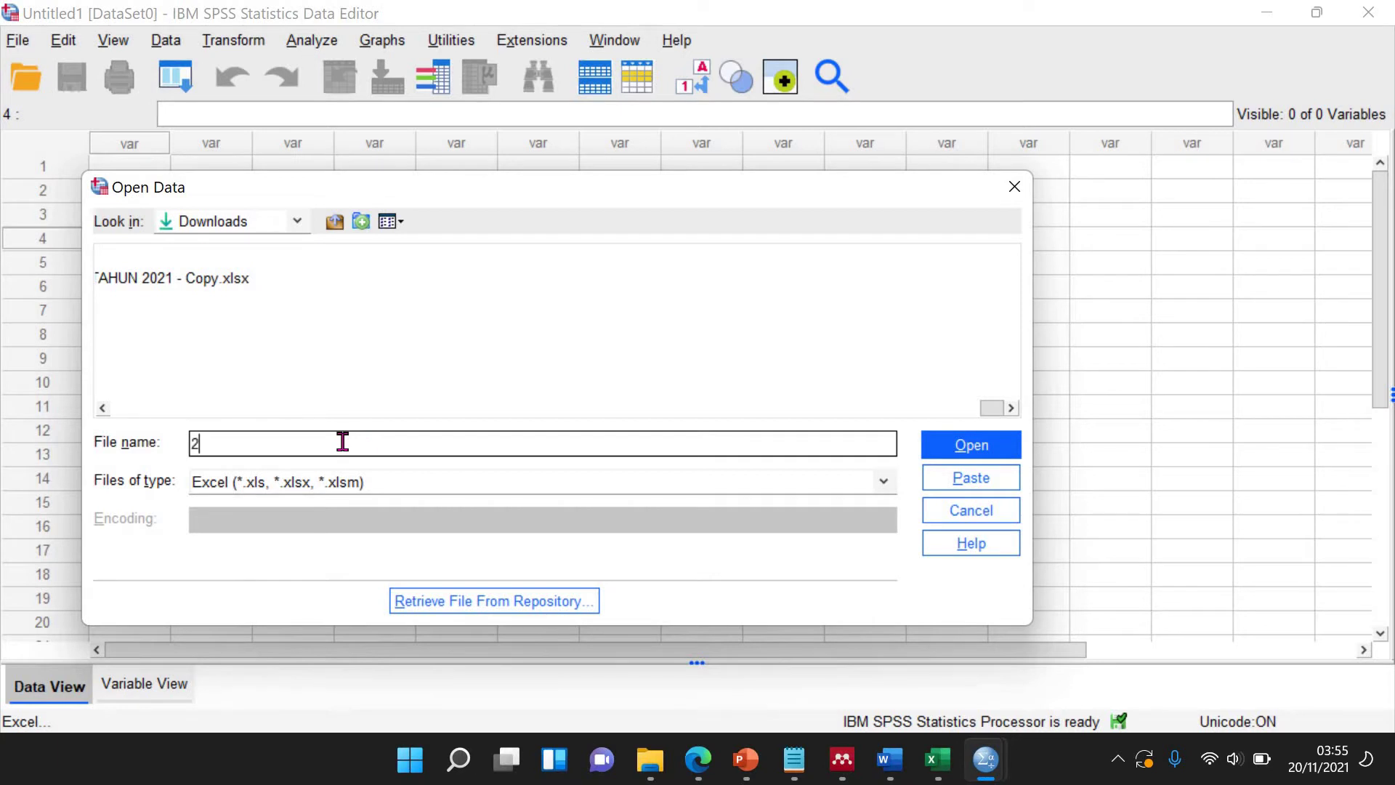
{"action": "type", "text": "2021 survei pen"}
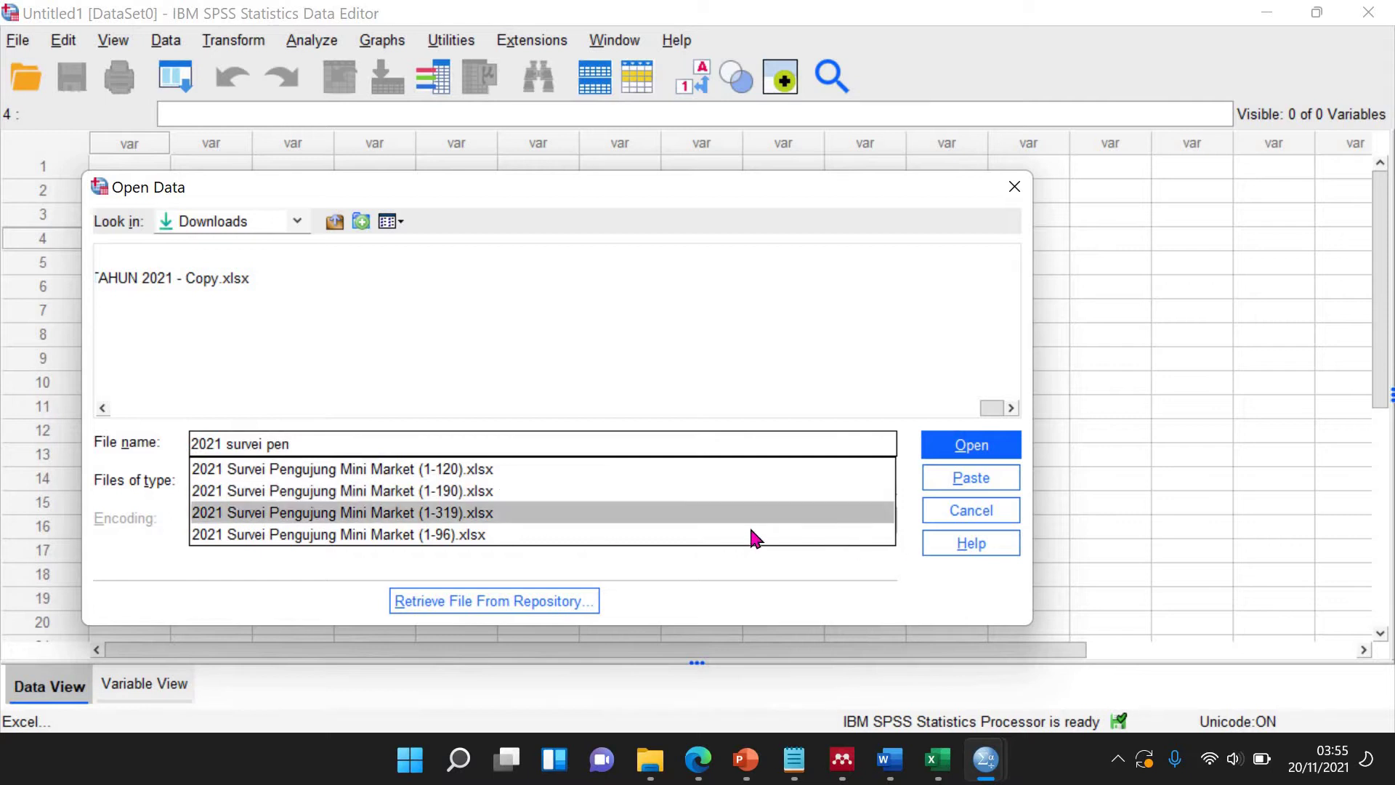
{"action": "left_click", "coordinate": [453, 513]}
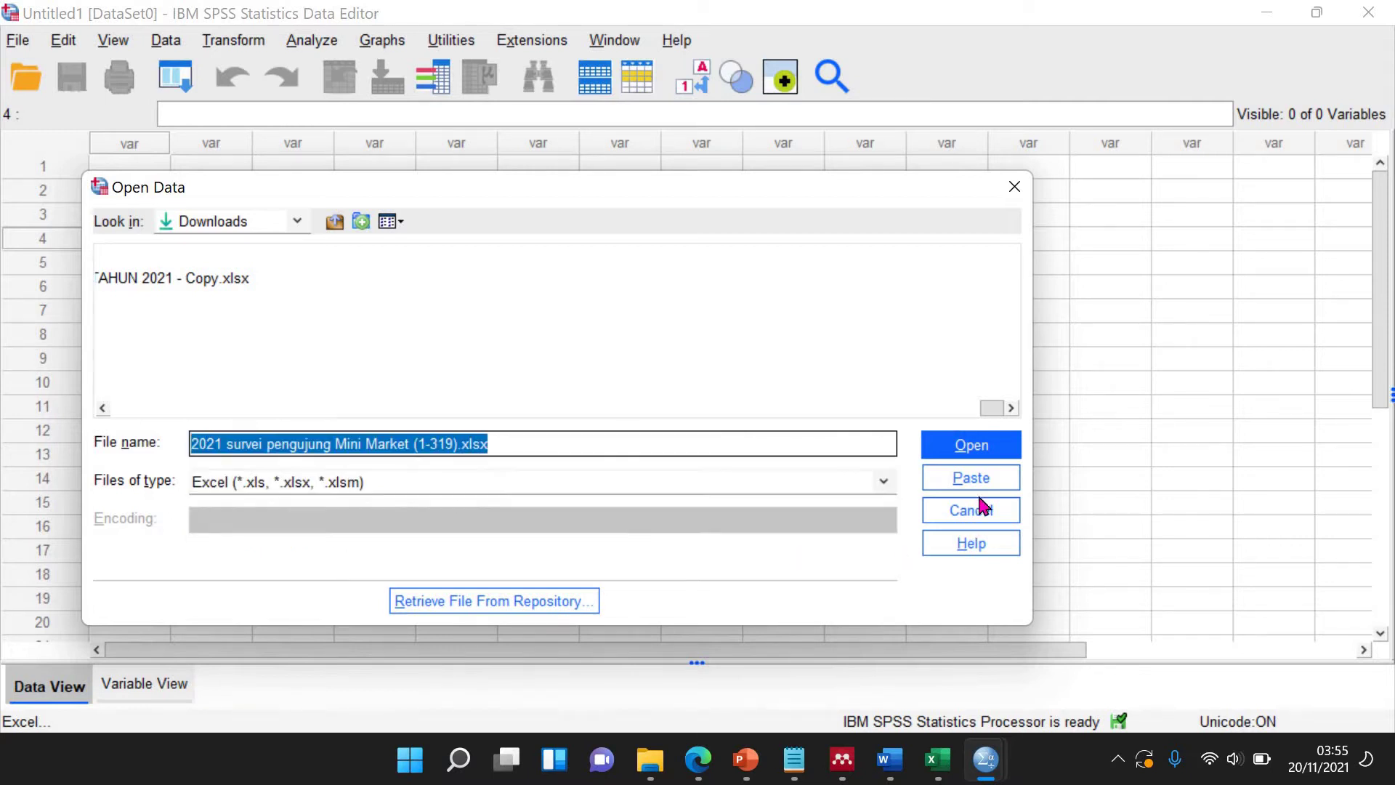
{"action": "left_click", "coordinate": [971, 447]}
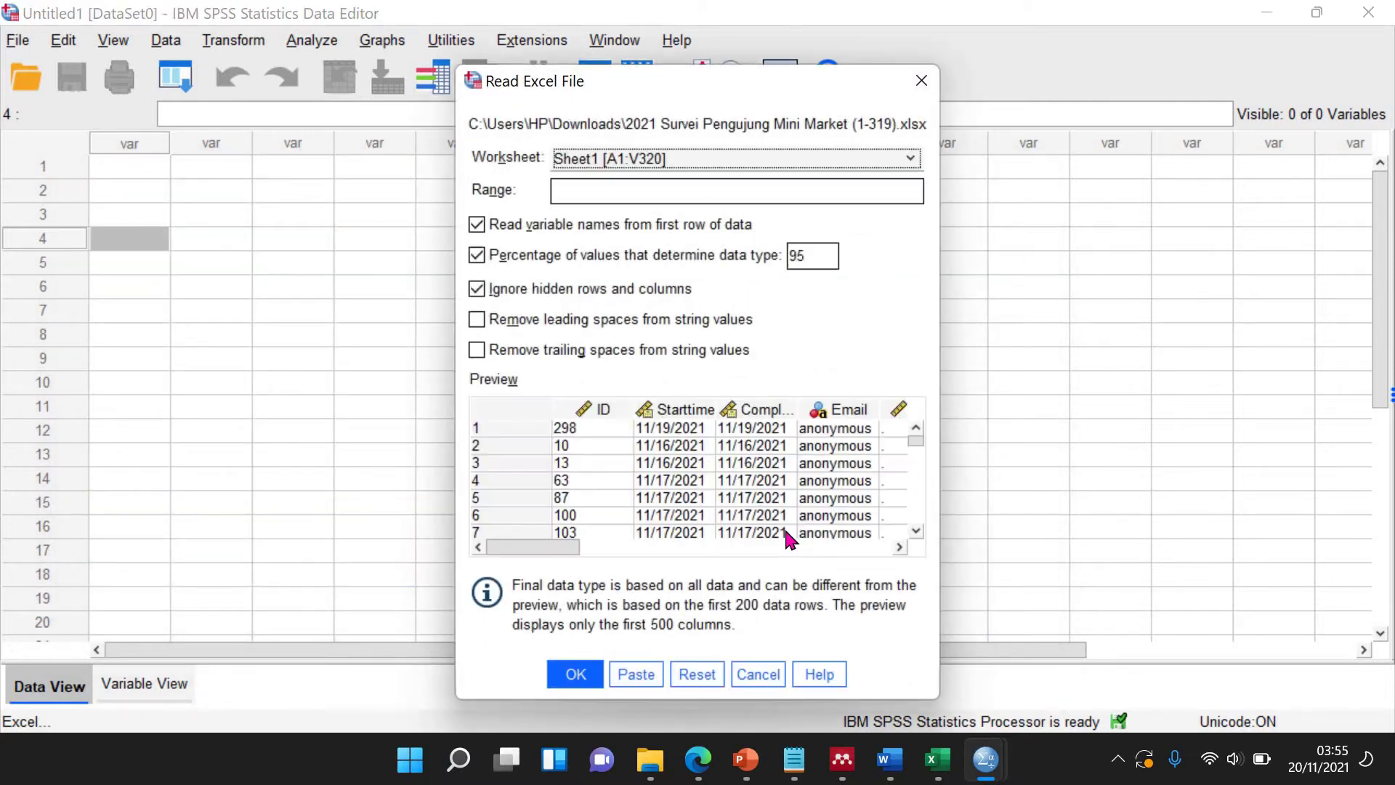
{"action": "left_click", "coordinate": [773, 675]}
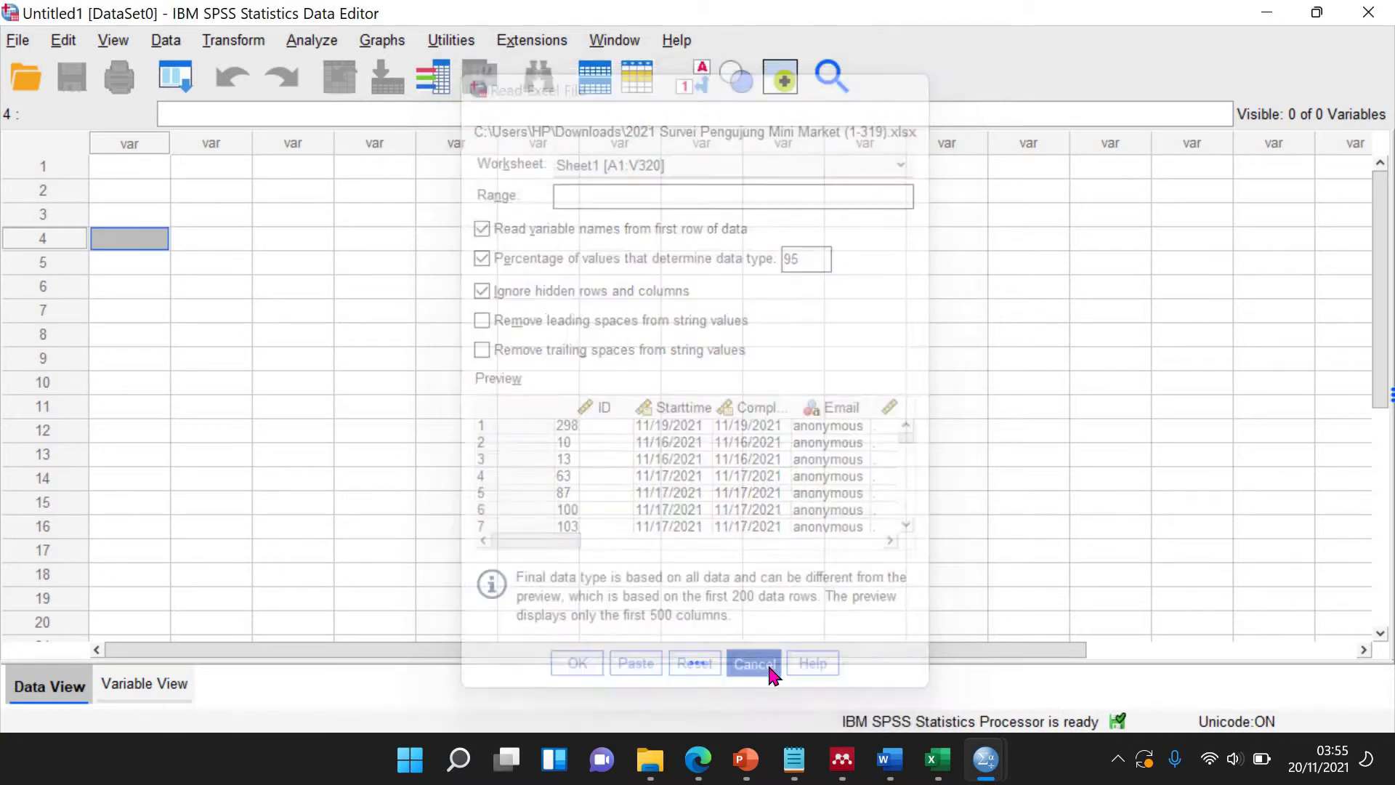
{"action": "left_click_drag", "start_coordinate": [538, 651], "coordinate": [218, 521]}
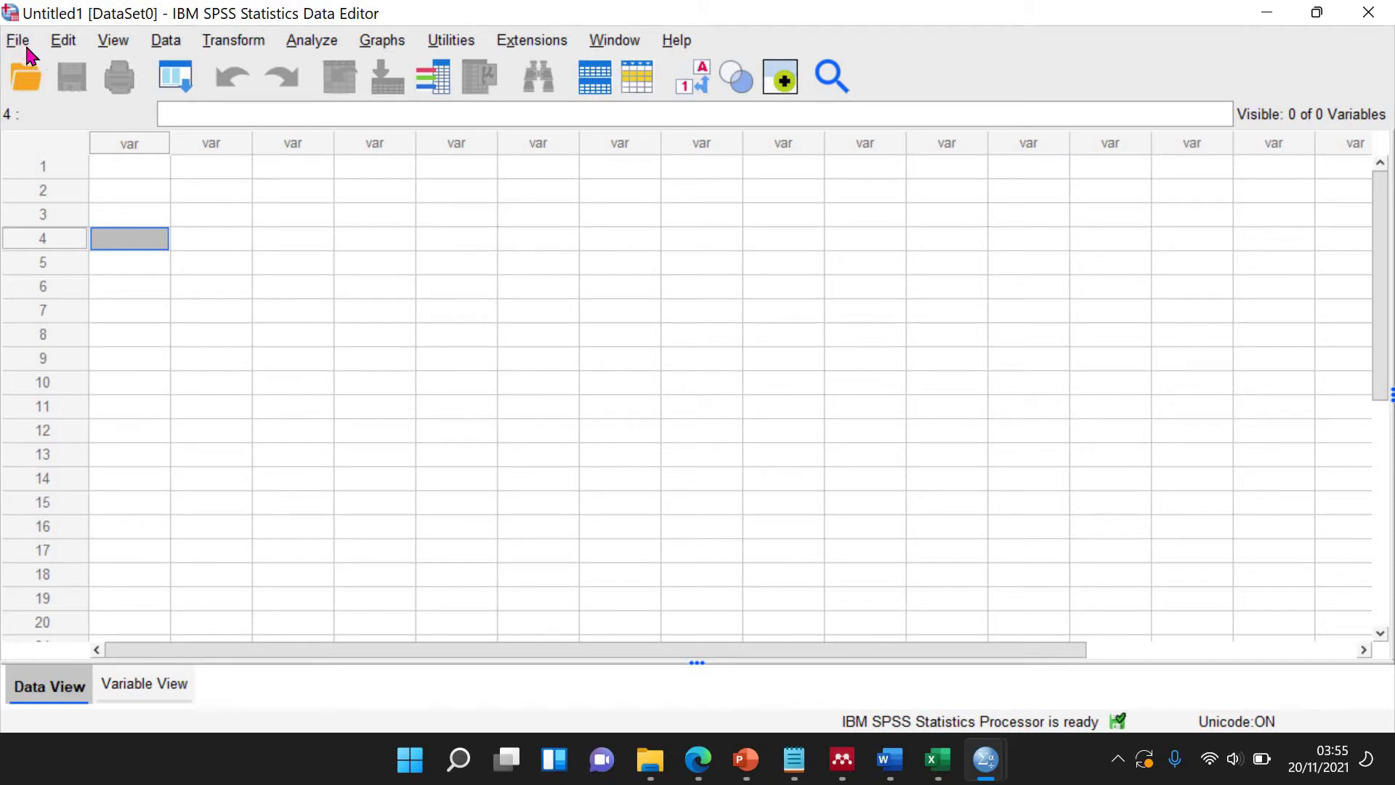
{"action": "left_click", "coordinate": [223, 335]}
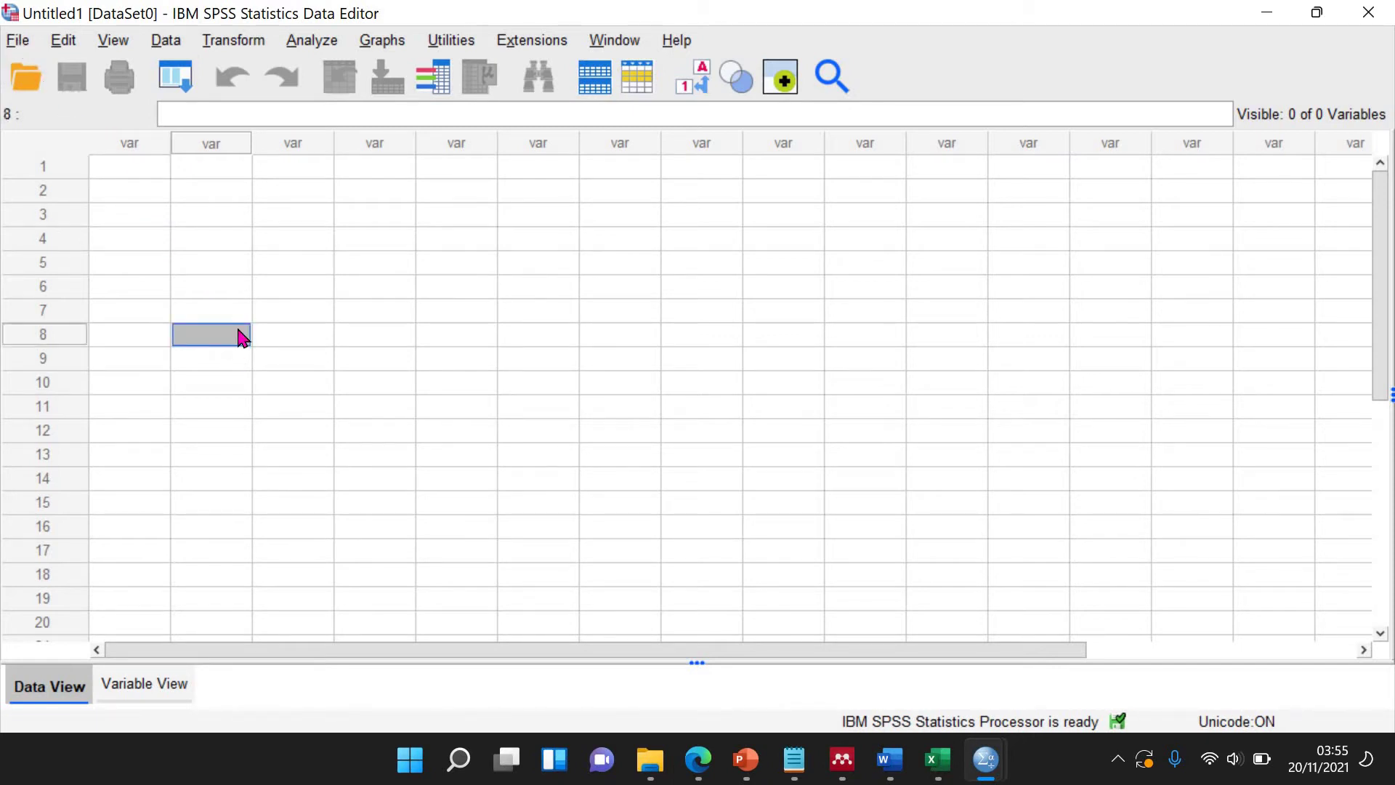
Import the workbook 2021 Survei Pengujung Mini Market (1-319).xlsx from Downloads, accepting the offered read settings.
{"action": "left_click", "coordinate": [18, 41]}
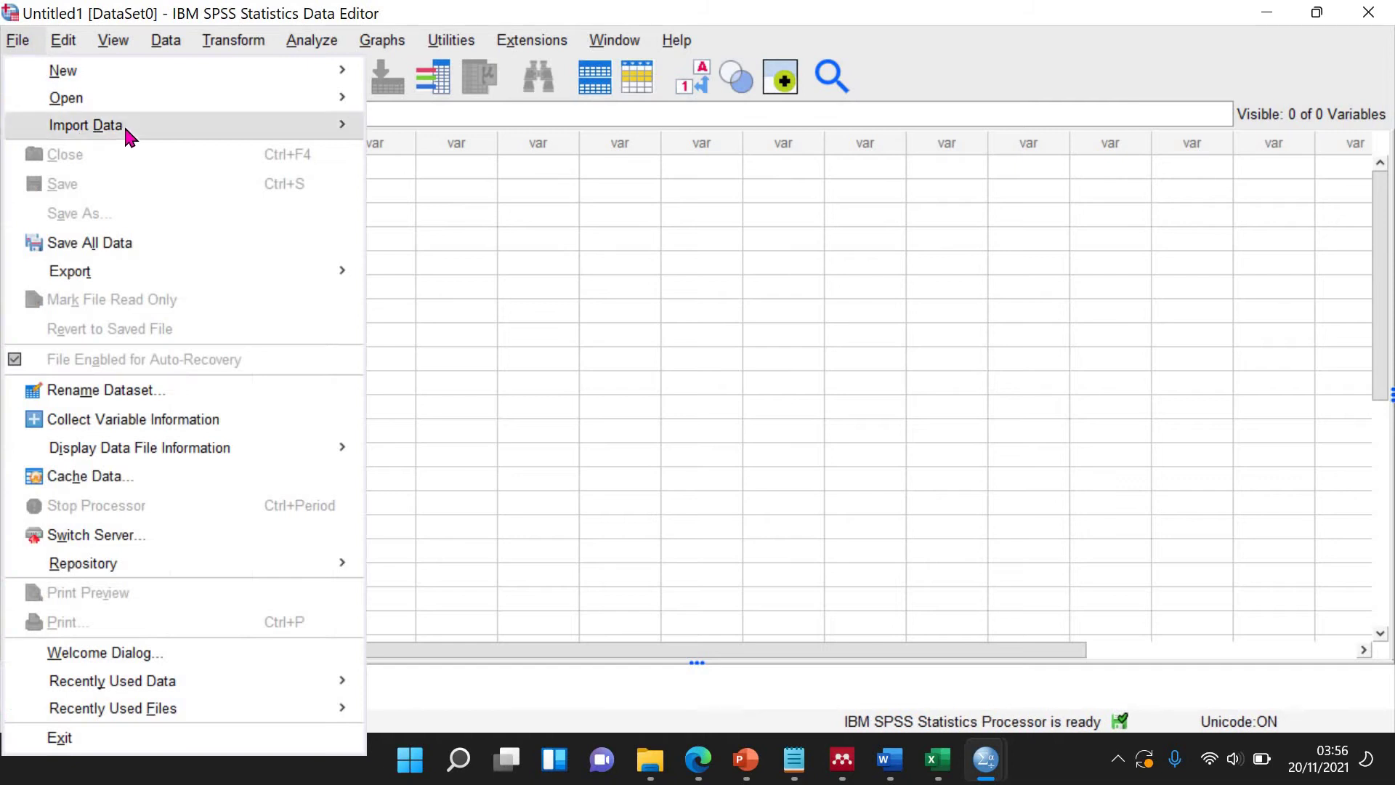
{"action": "mouse_move", "coordinate": [351, 129]}
{"action": "left_click", "coordinate": [400, 163]}
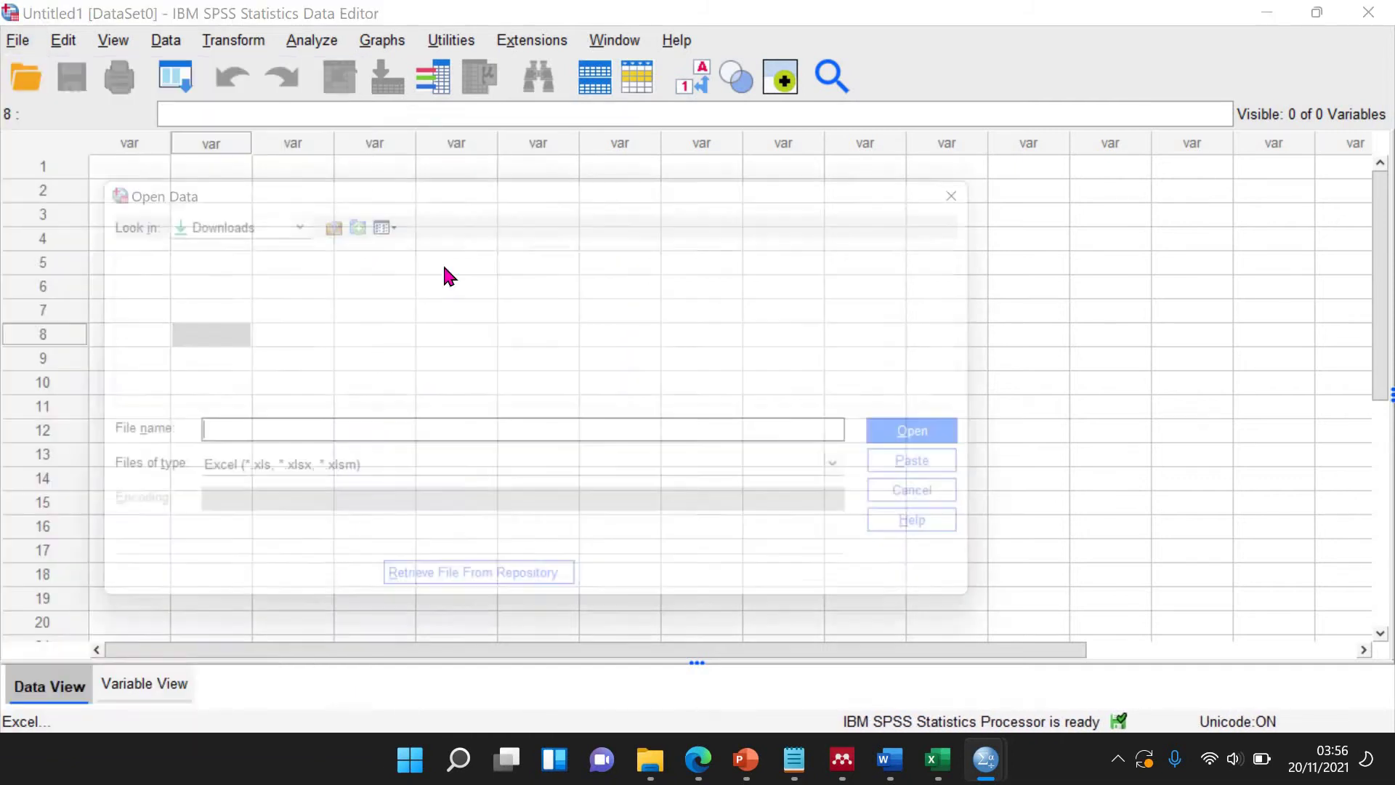
{"action": "type", "text": "20"}
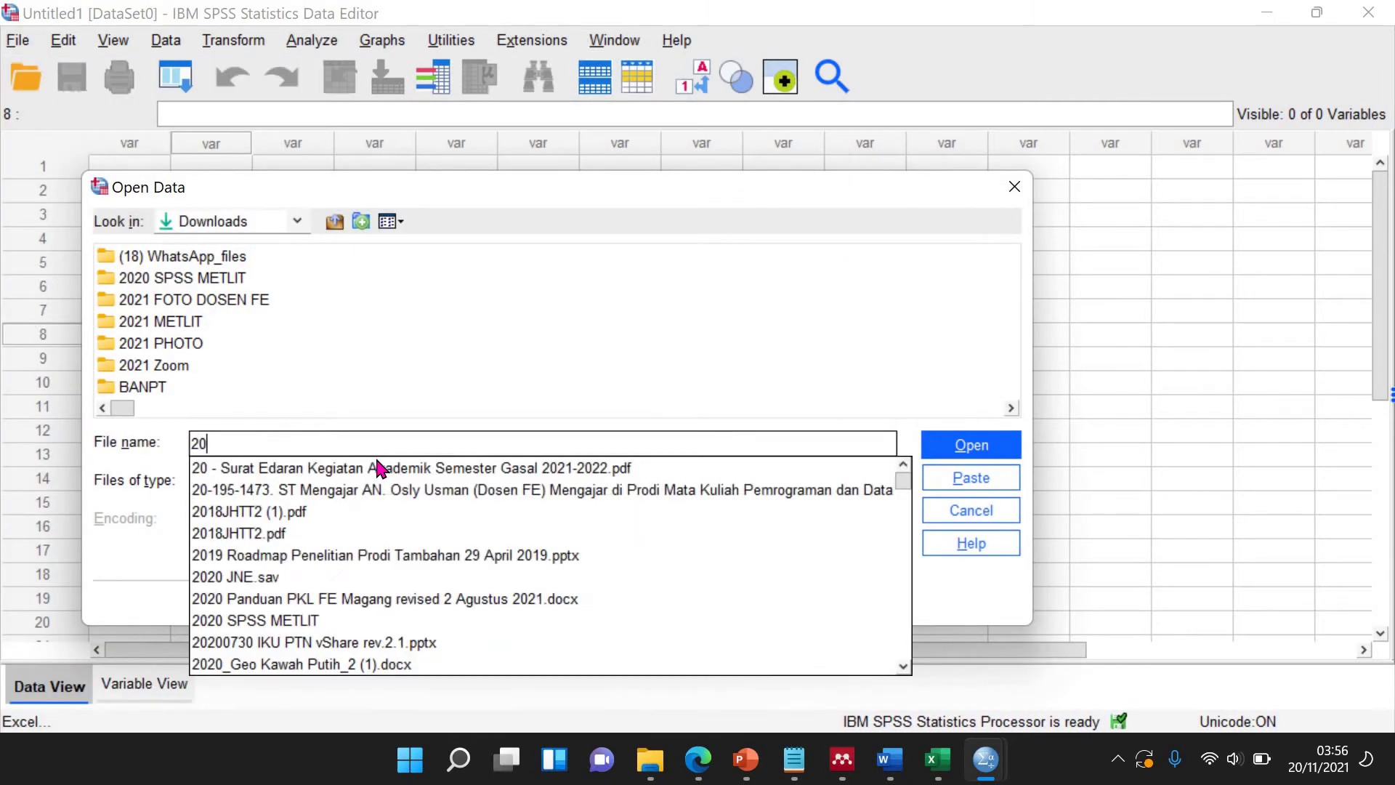
{"action": "type", "text": "21 survei"}
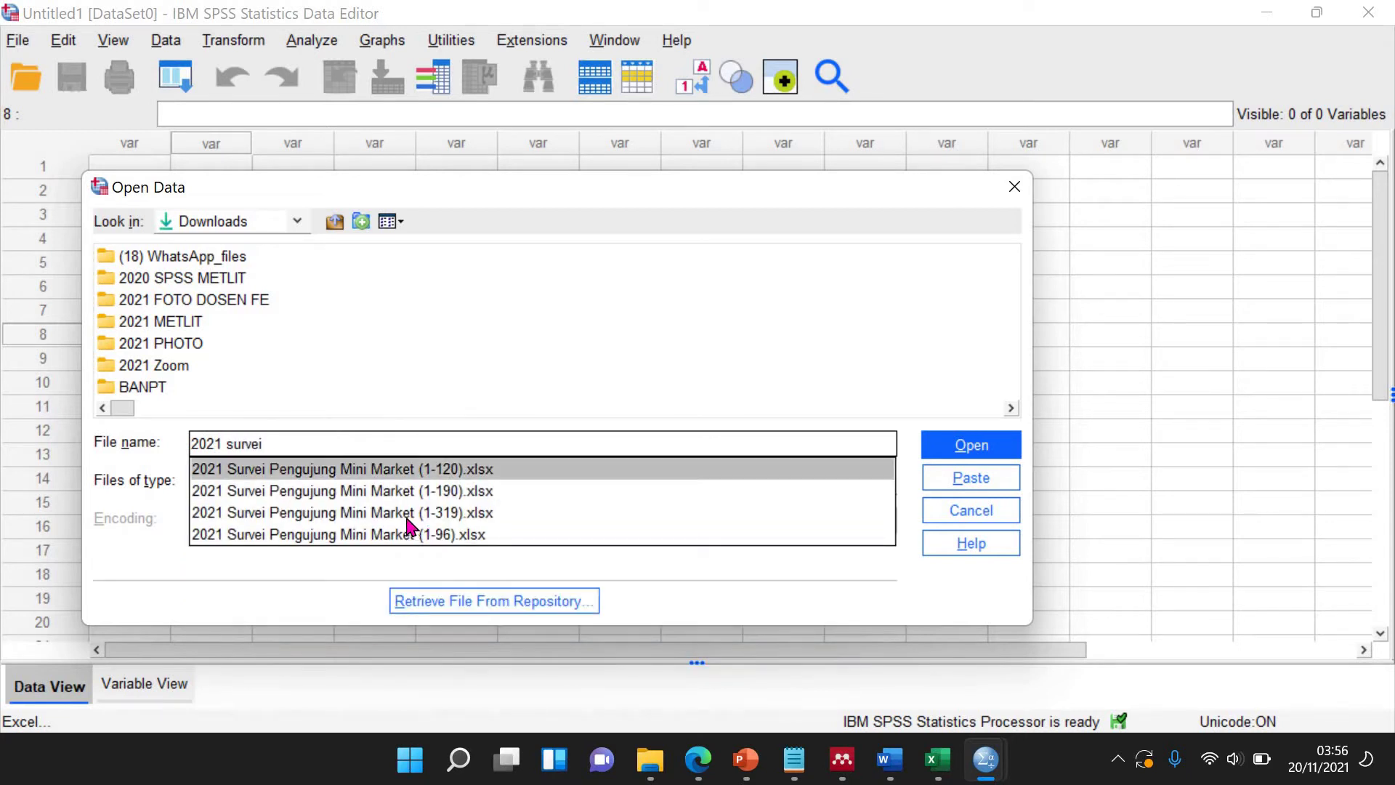
{"action": "key", "text": "Return"}
{"action": "left_click", "coordinate": [944, 445]}
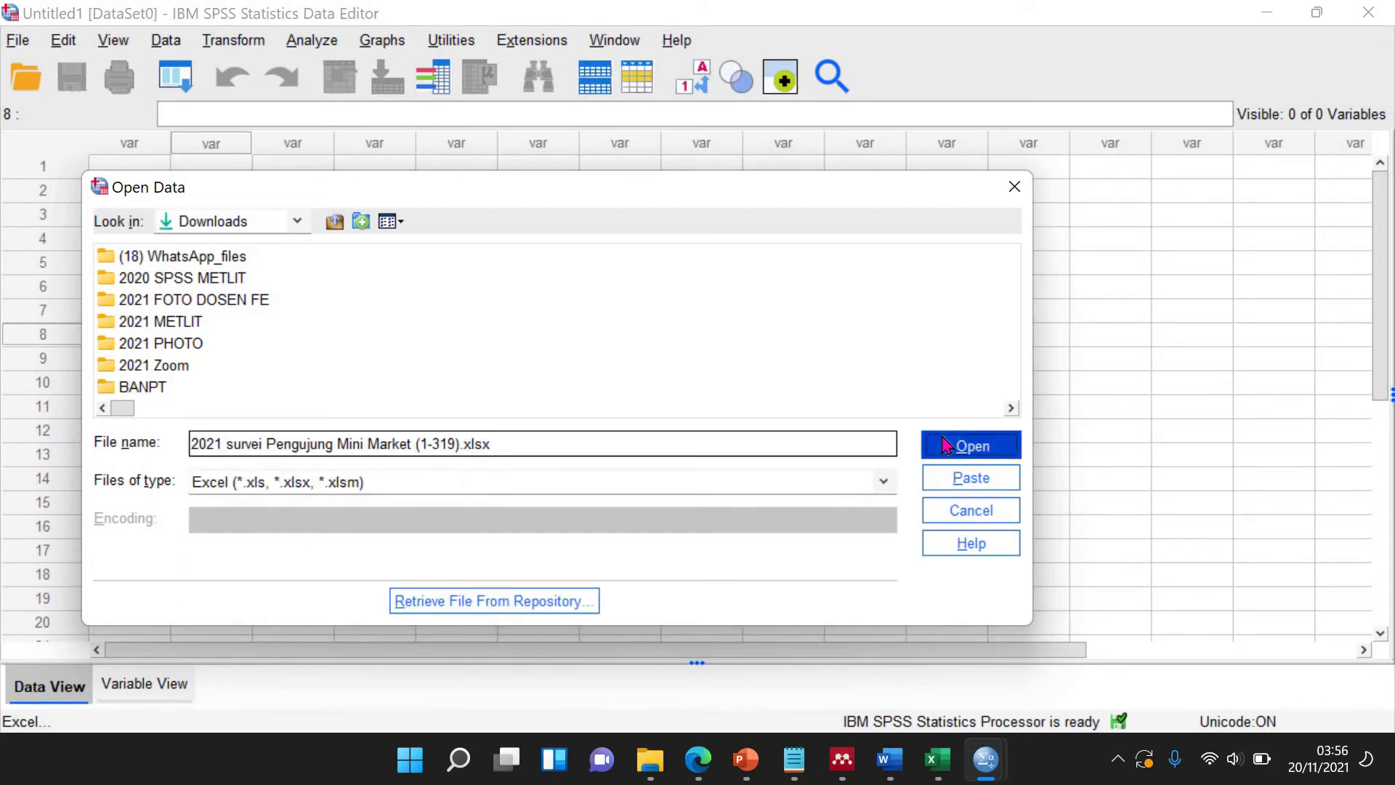
{"action": "left_click", "coordinate": [588, 674]}
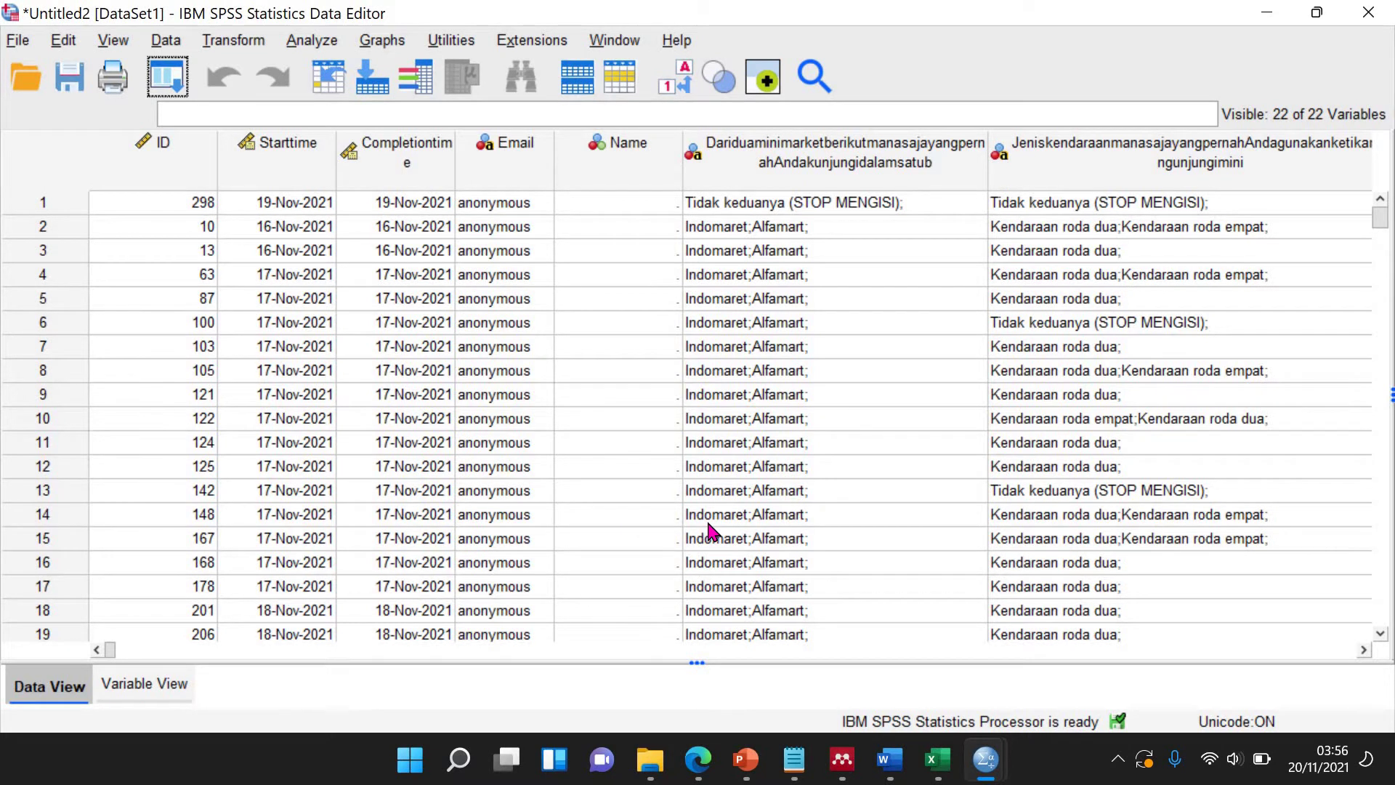
Review the imported rows and switch to Excel to compare them with the first columns of Sheet2.
{"action": "scroll", "coordinate": [709, 531], "scroll_direction": "down", "scroll_amount": 5}
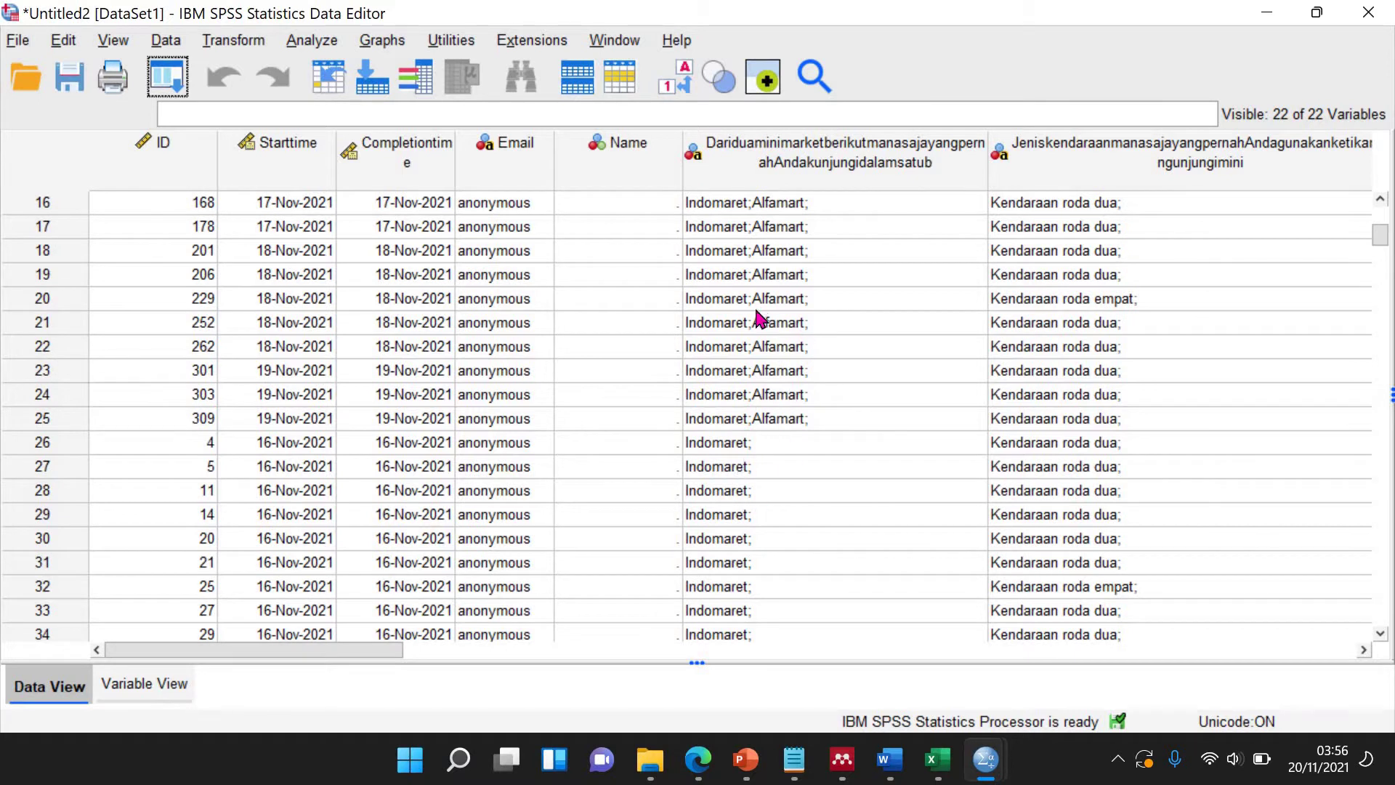
{"action": "left_click", "coordinate": [938, 755]}
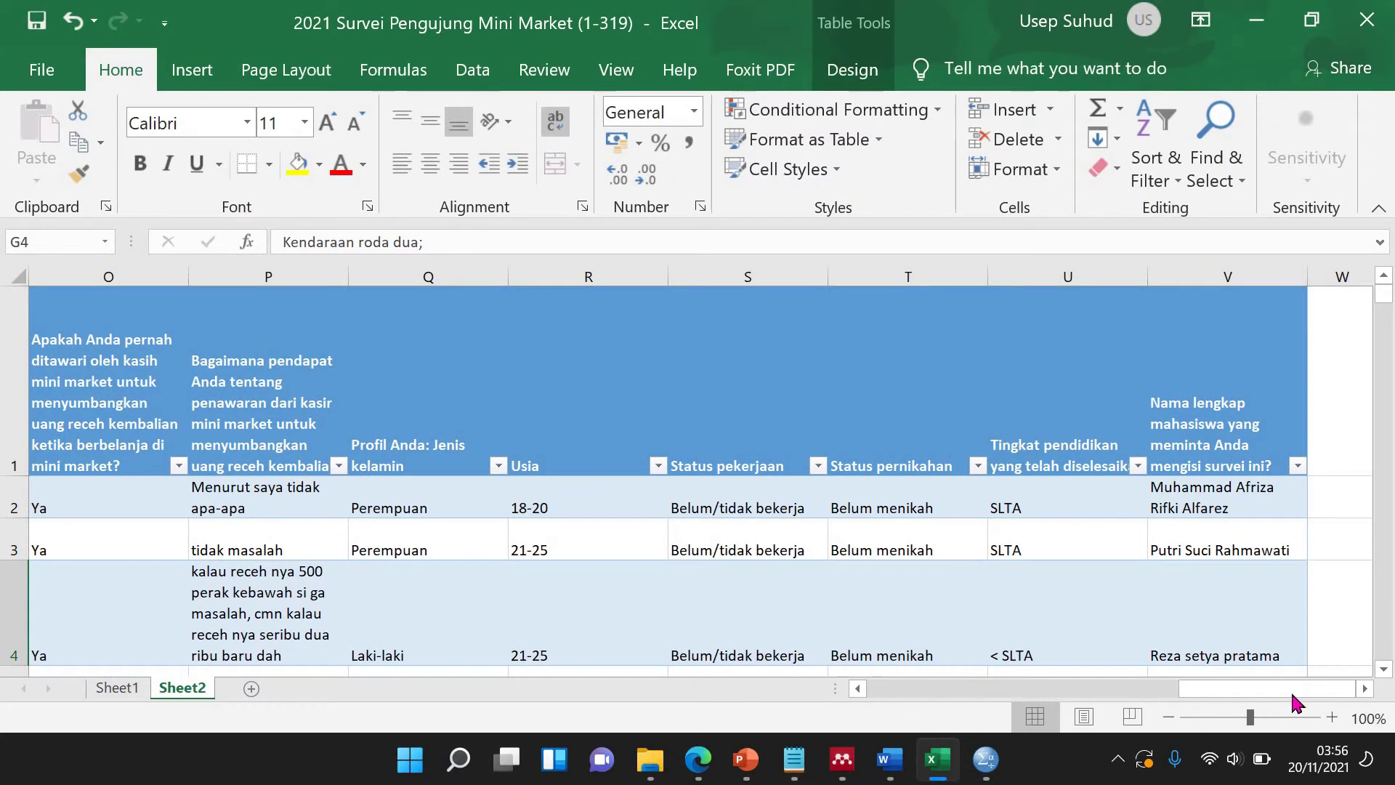
{"action": "left_click_drag", "start_coordinate": [1291, 685], "coordinate": [859, 430]}
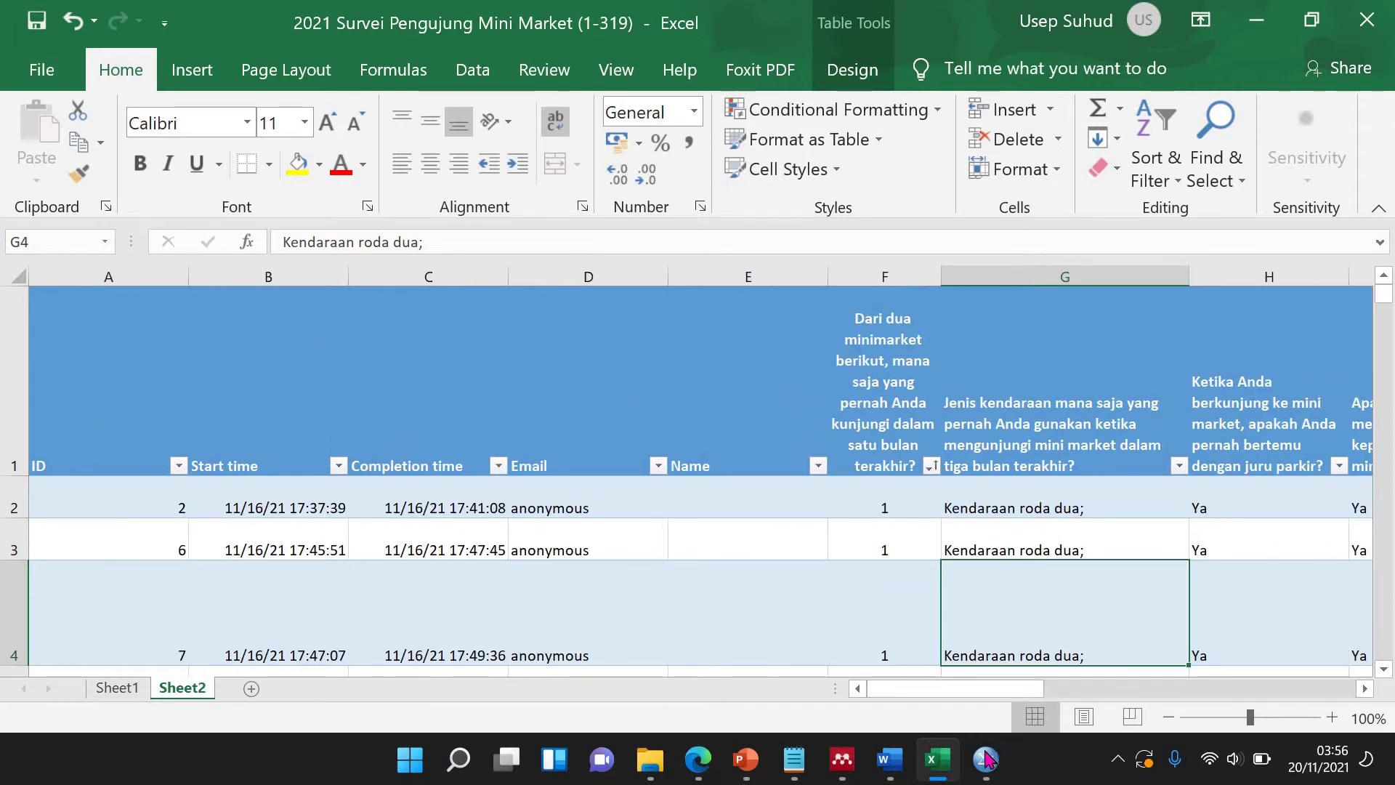
Switch to SPSS and save the imported dataset in Downloads as 2021 Survei Mini Market in SPSS Statistics (*.sav) format.
{"action": "mouse_move", "coordinate": [986, 761]}
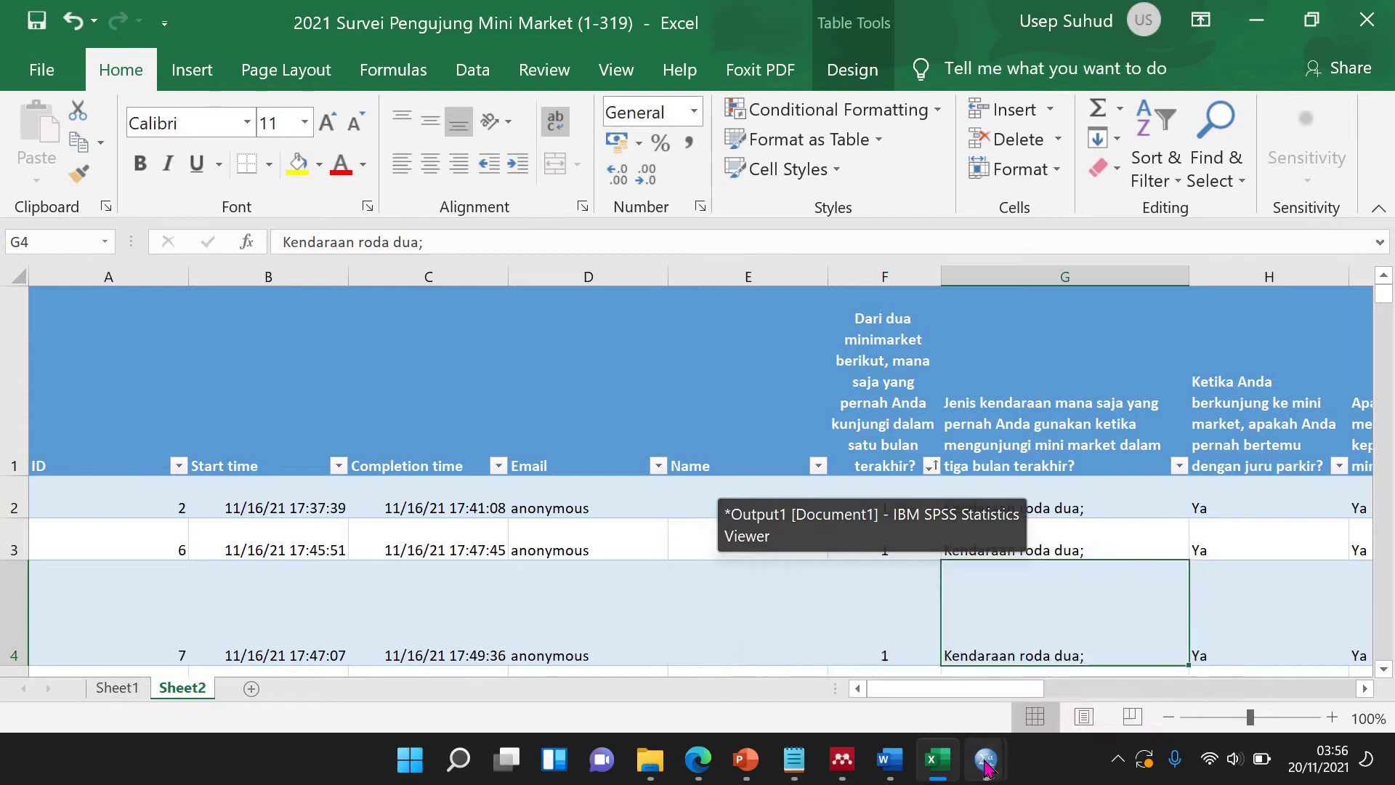
{"action": "left_click", "coordinate": [1082, 647]}
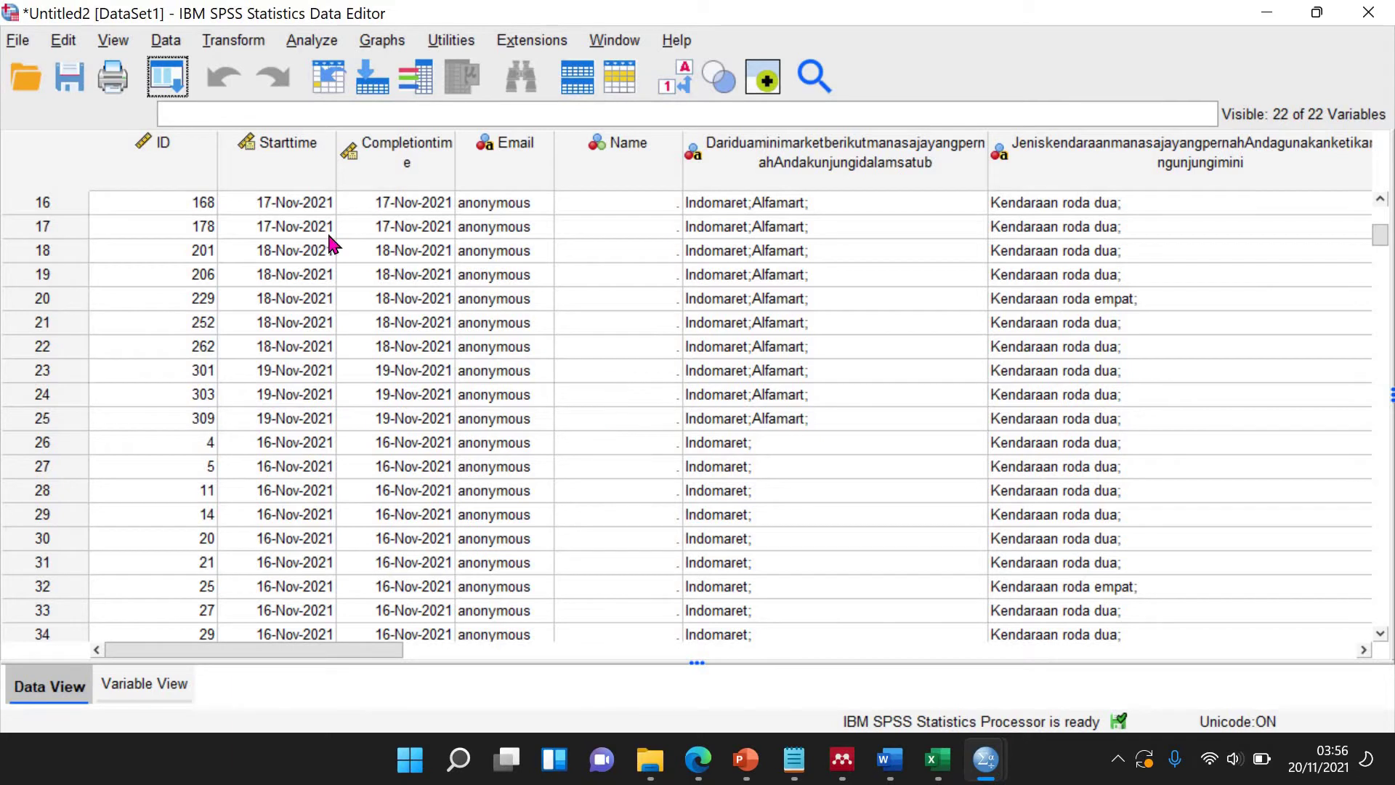
{"action": "left_click", "coordinate": [28, 43]}
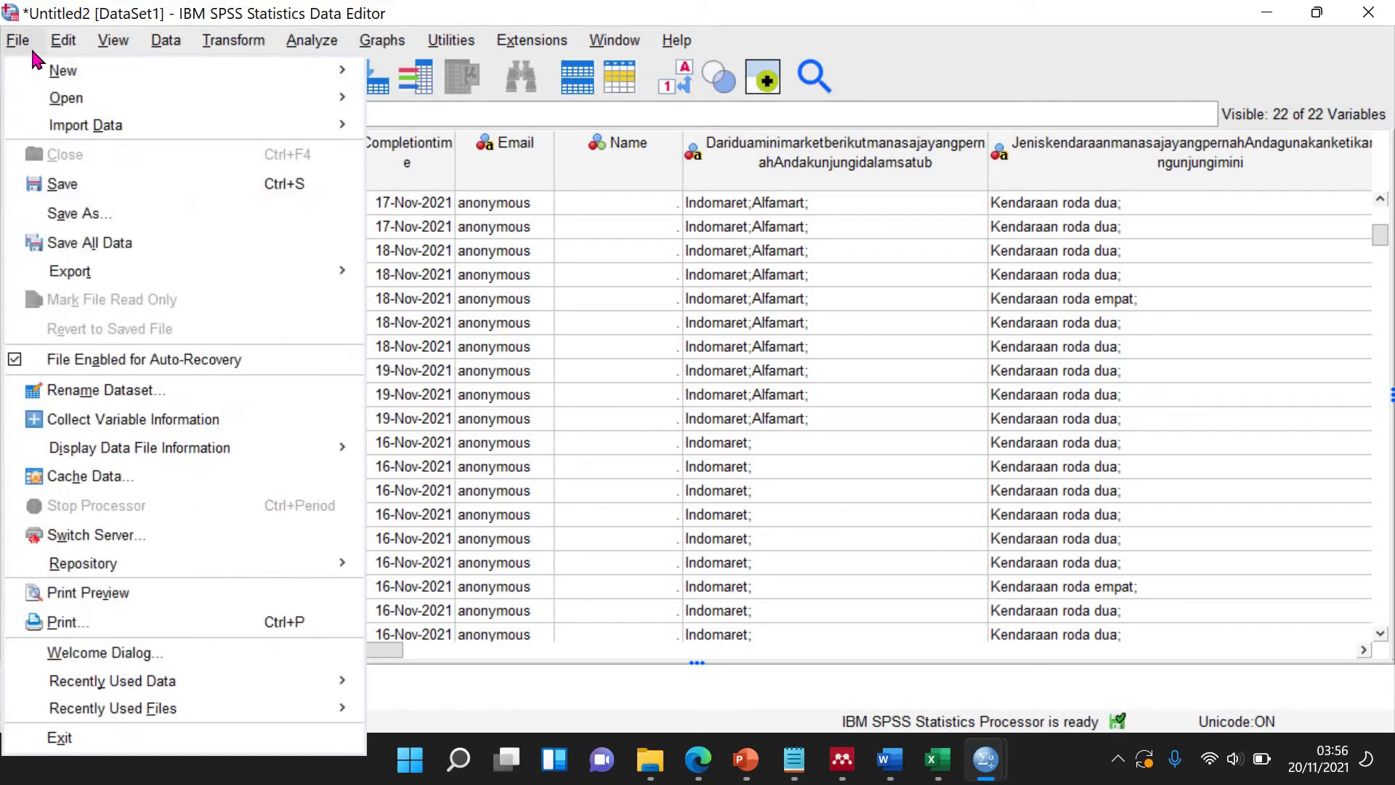
{"action": "left_click", "coordinate": [98, 209]}
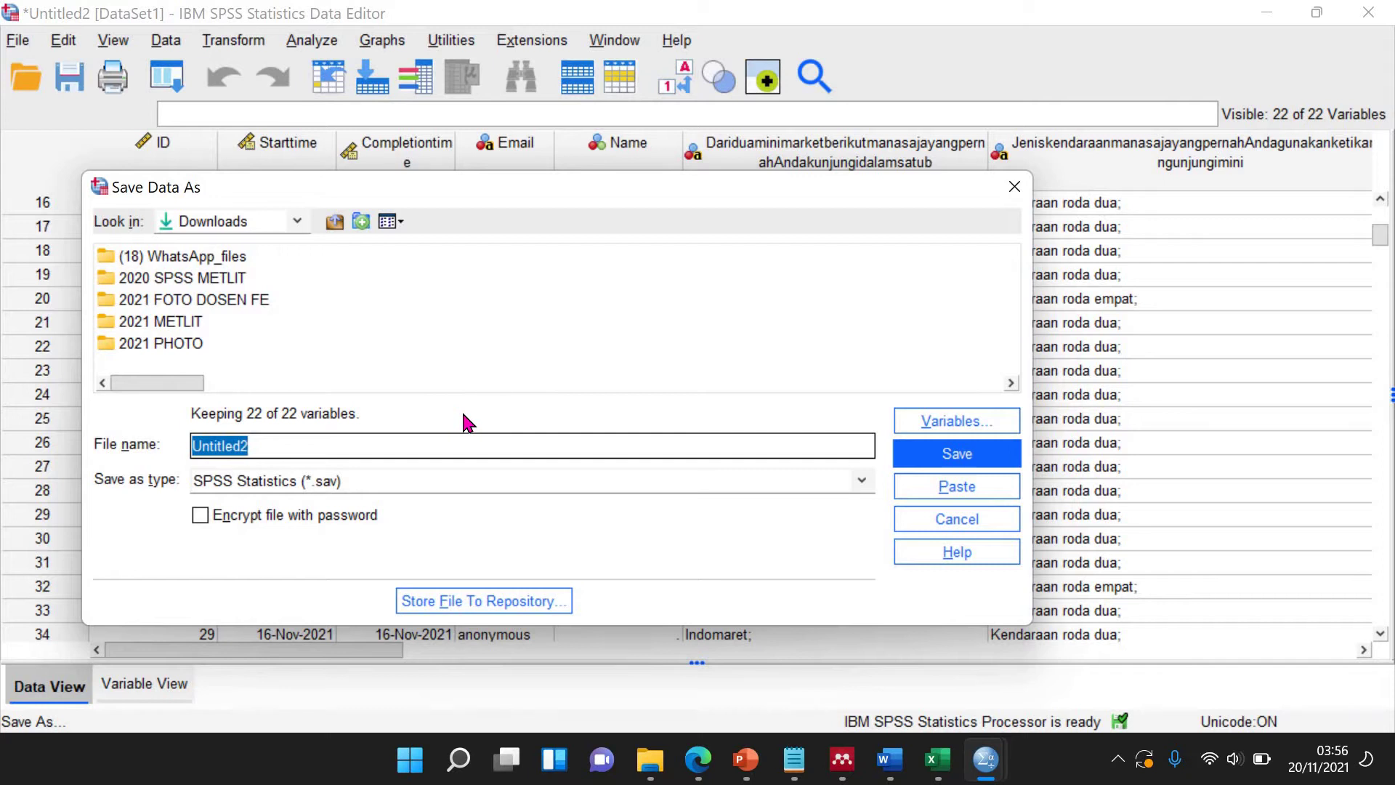
{"action": "type", "text": "2021 Survei Mini Market"}
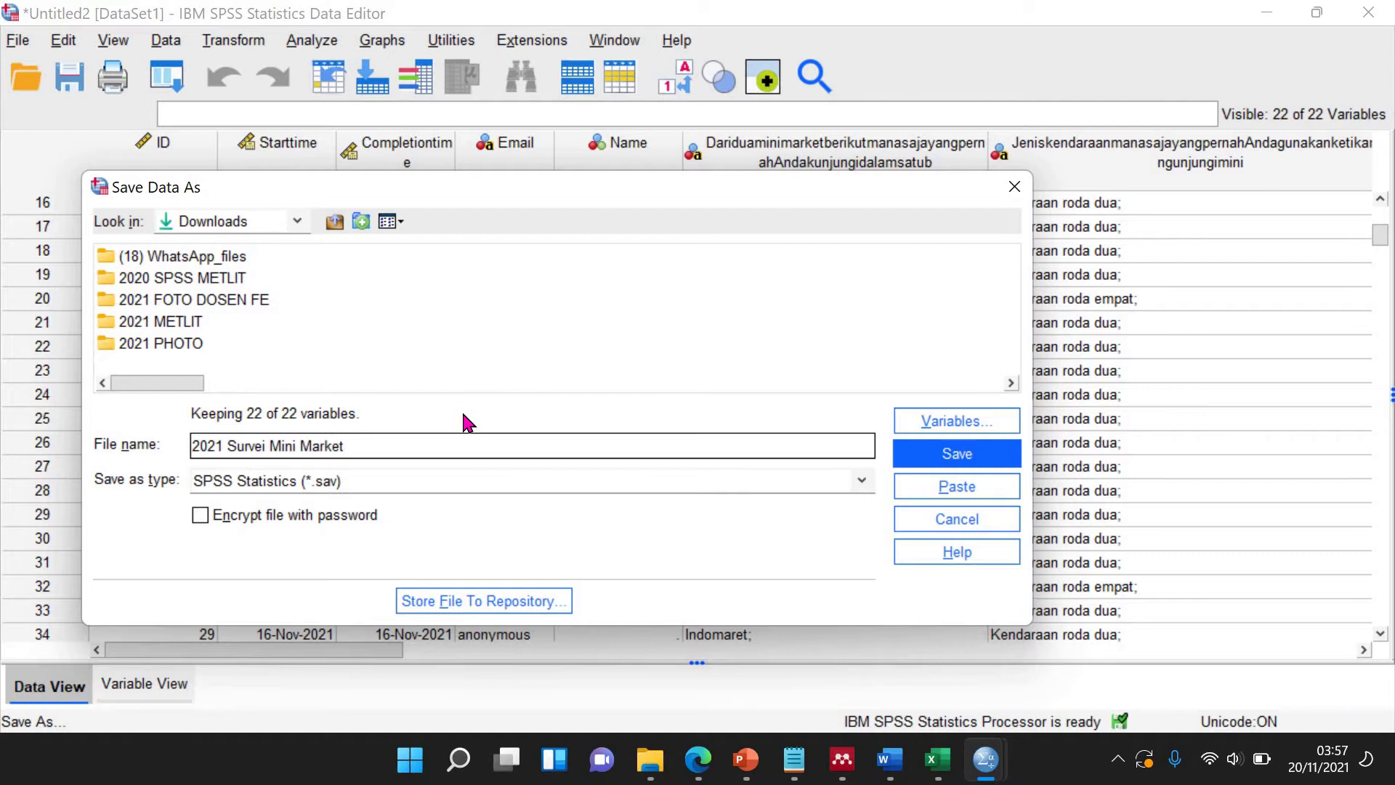
{"action": "key", "text": "Return"}
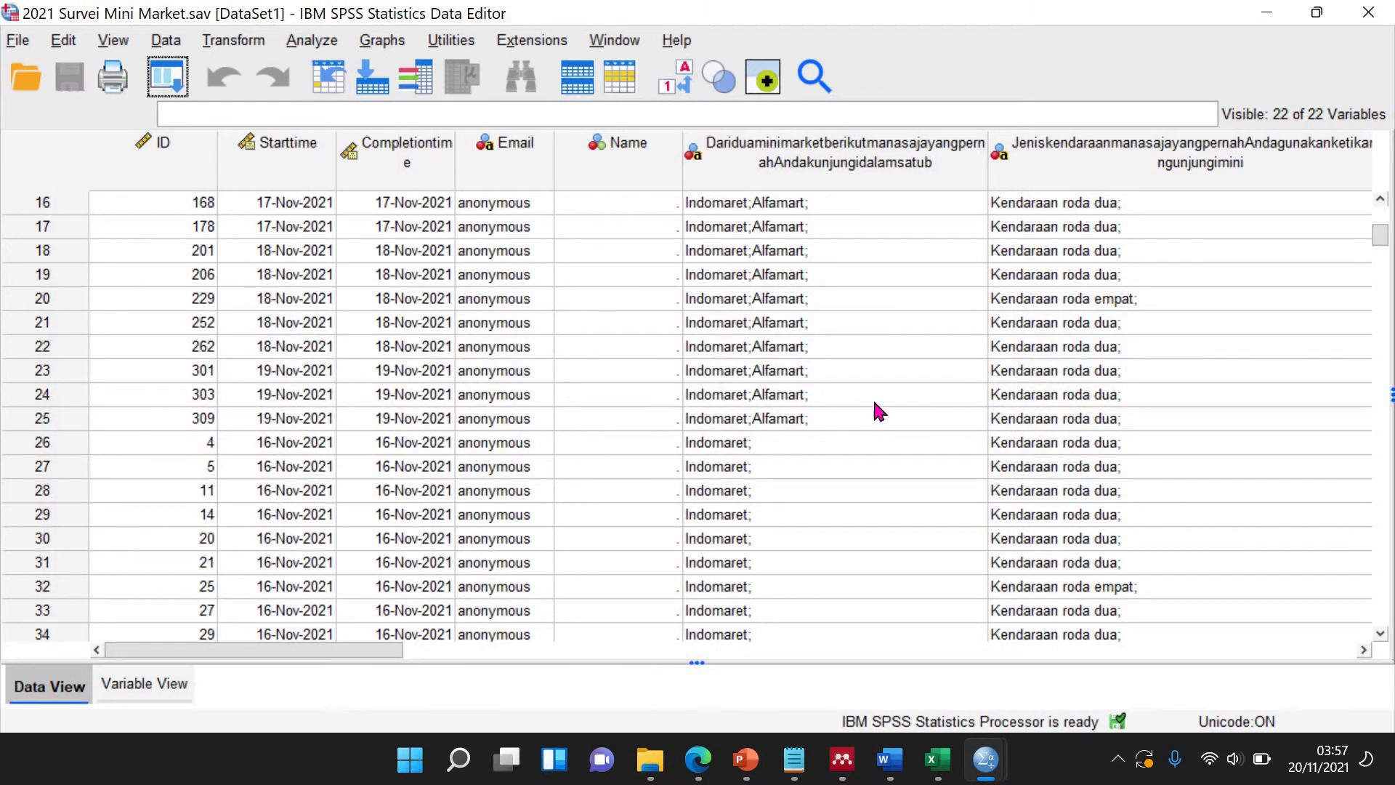
Compare the variable definitions in Variable View with the imported survey answers in Data View.
{"action": "left_click", "coordinate": [163, 692]}
{"action": "left_click", "coordinate": [56, 687]}
{"action": "left_click", "coordinate": [179, 692]}
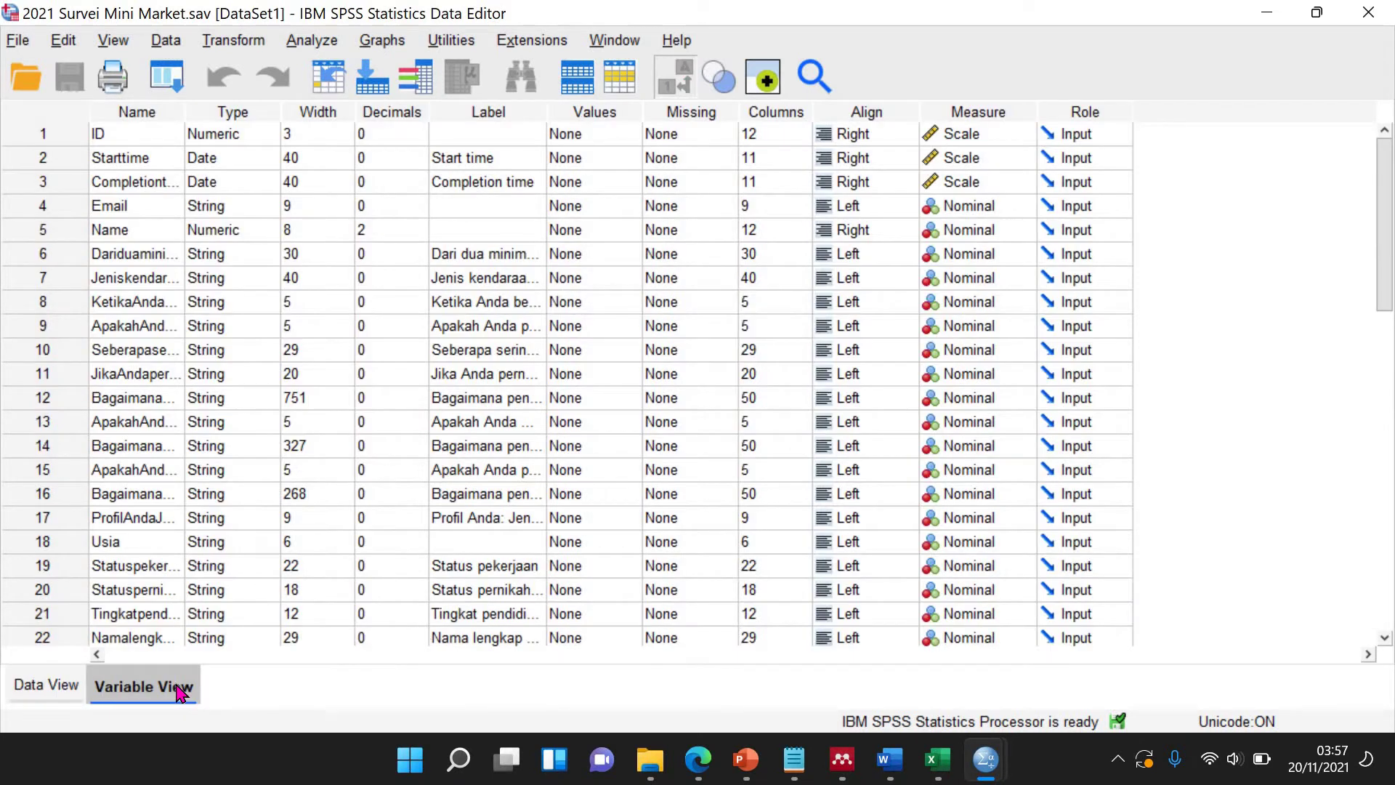
{"action": "left_click", "coordinate": [67, 690]}
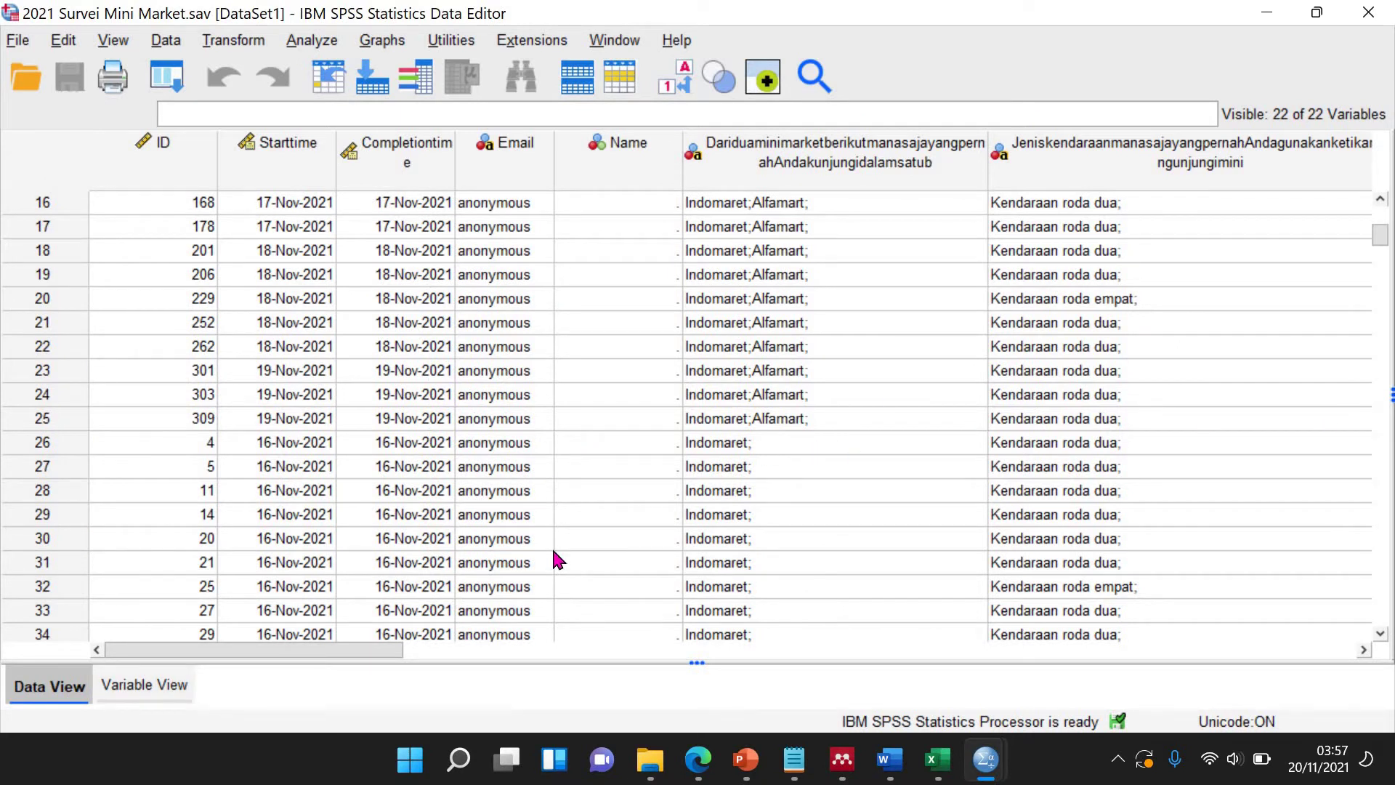
{"action": "left_click_drag", "start_coordinate": [344, 656], "coordinate": [127, 677]}
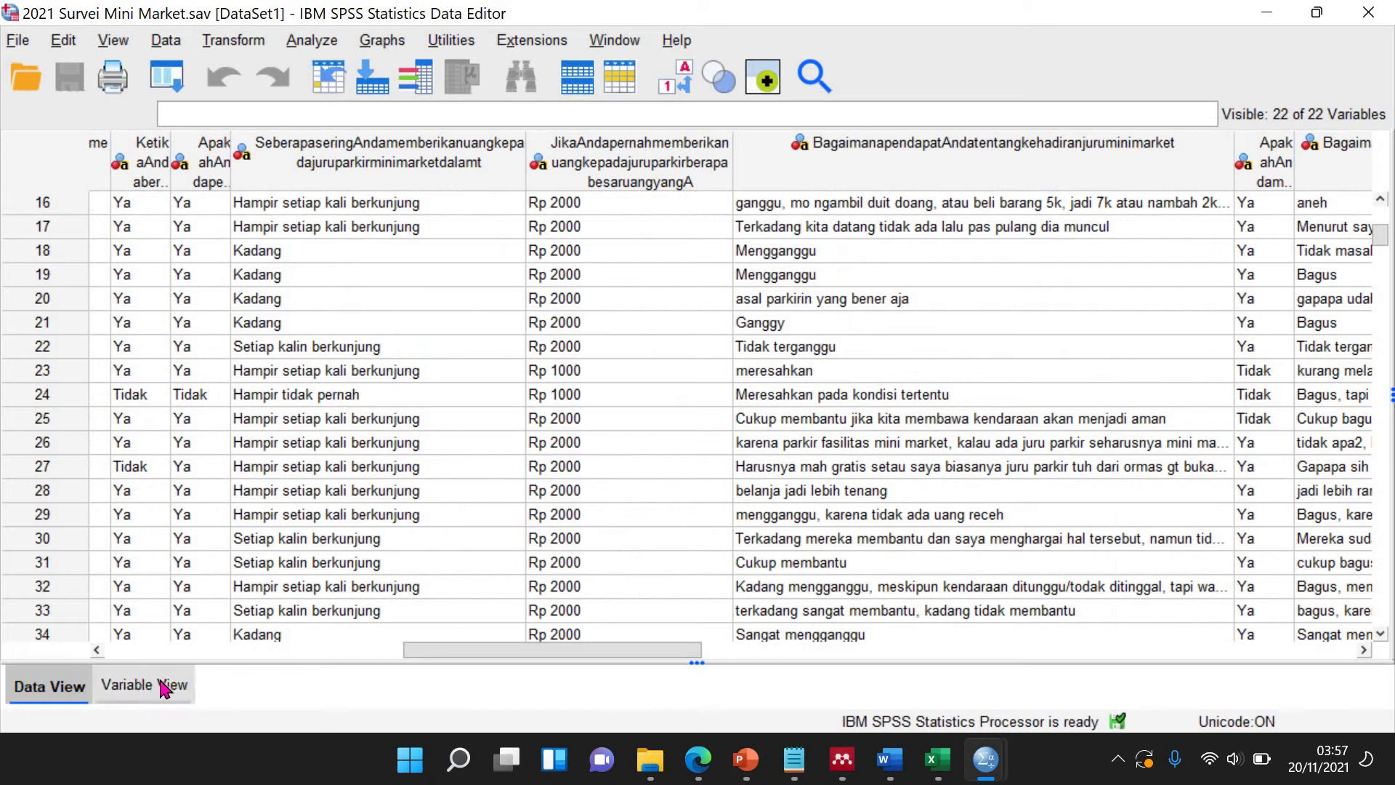
{"action": "left_click", "coordinate": [163, 686]}
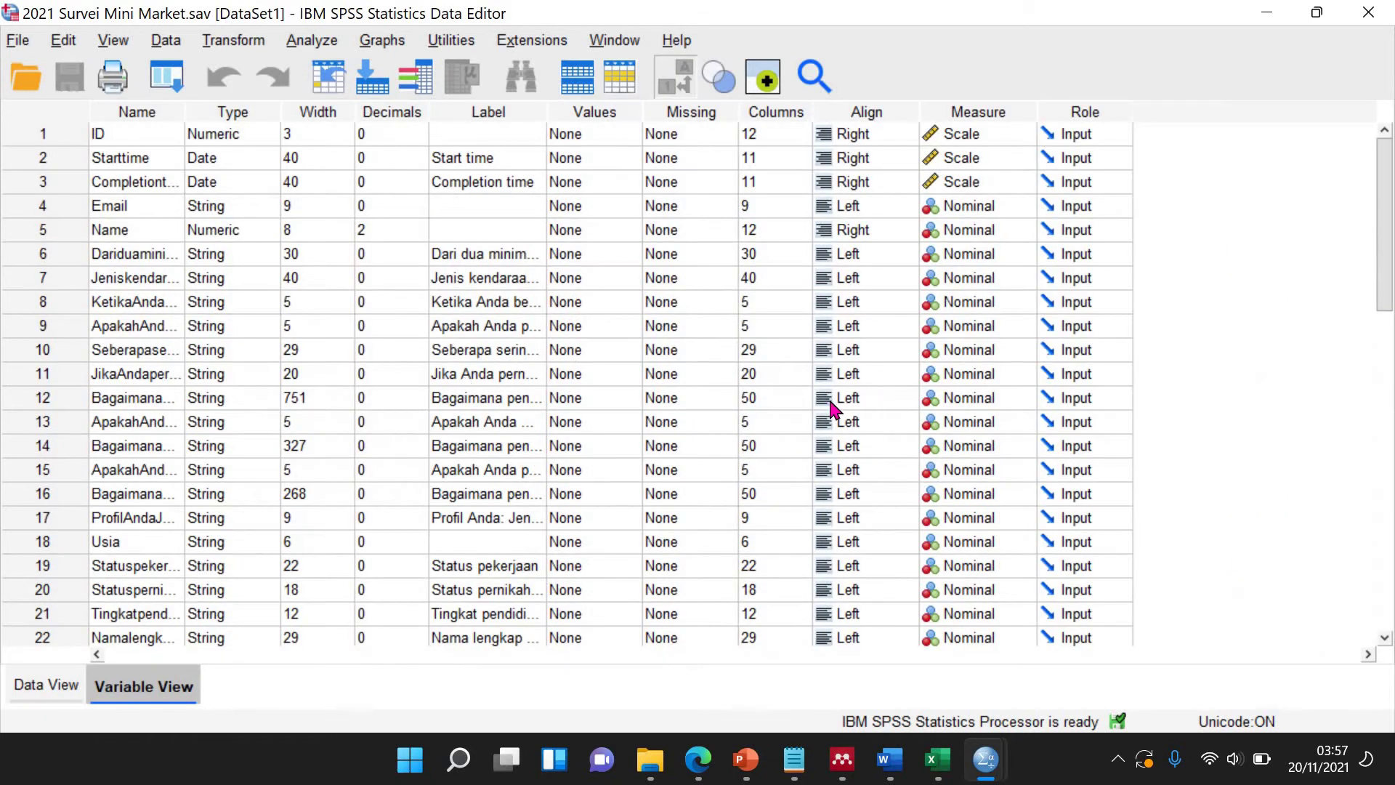
Narrow the Data View column holding the amount of money given to the parking attendant.
{"action": "left_click", "coordinate": [29, 689]}
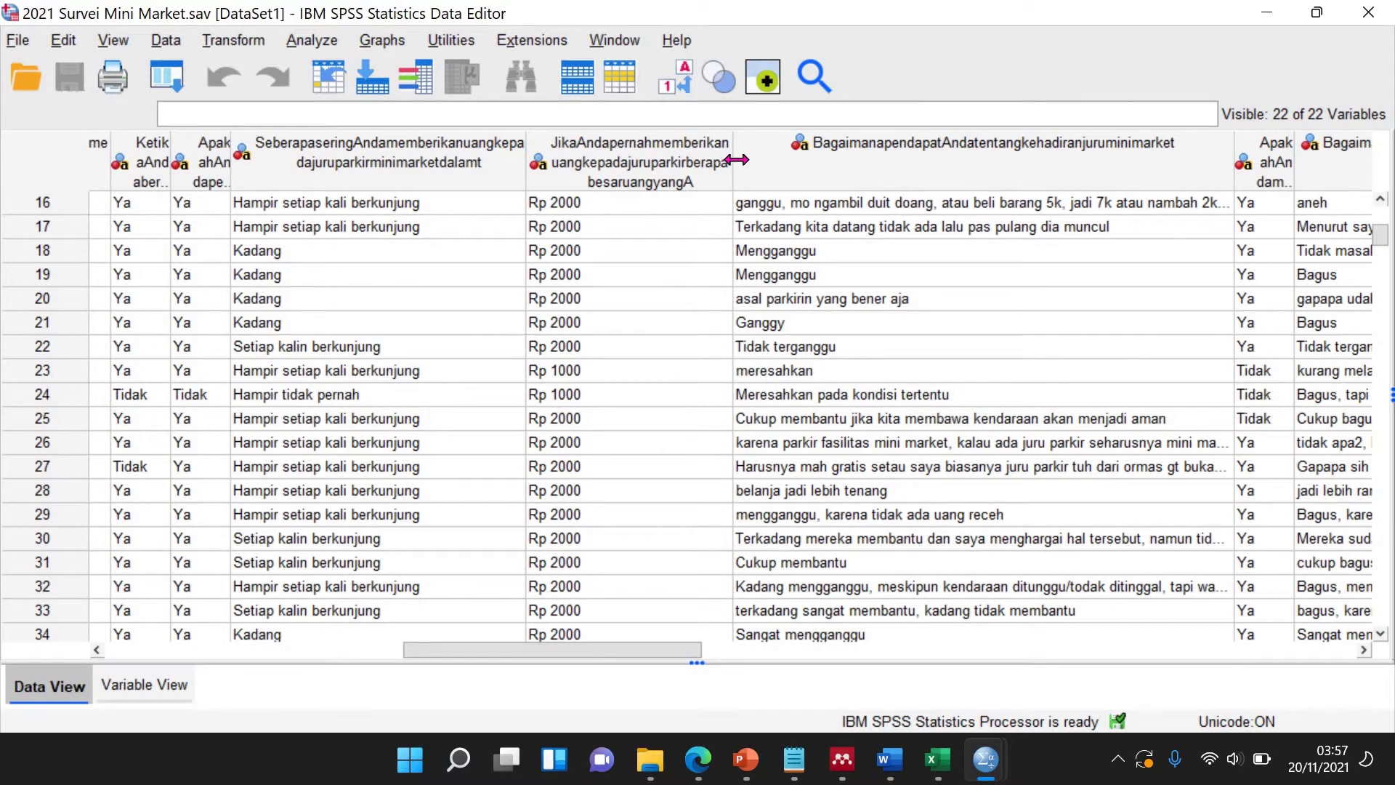
{"action": "left_click_drag", "start_coordinate": [672, 173], "coordinate": [703, 173]}
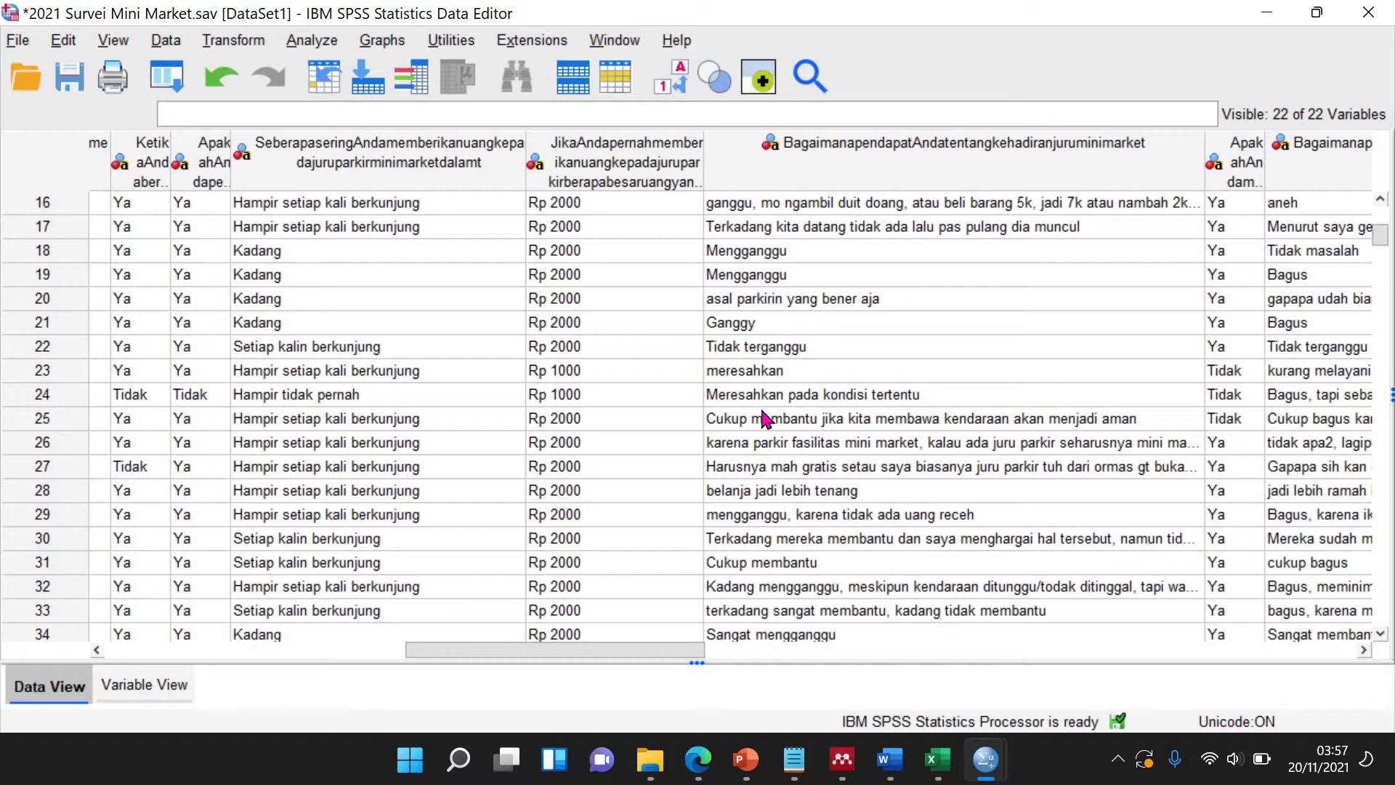
{"action": "left_click", "coordinate": [710, 649]}
In Variable View, widen the Label column and enter Usia as the label of the Usia variable.
{"action": "left_click", "coordinate": [175, 685]}
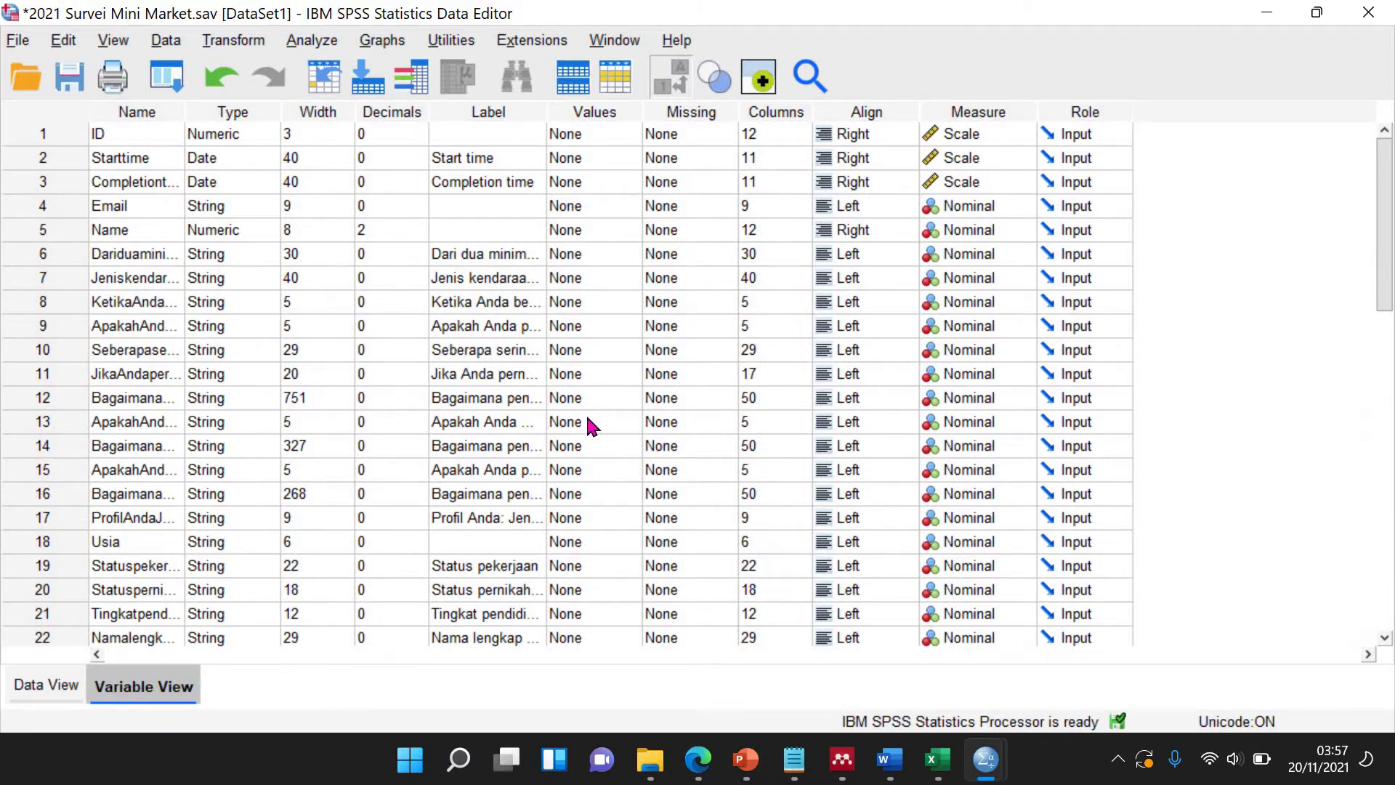
{"action": "left_click_drag", "start_coordinate": [547, 110], "coordinate": [731, 142]}
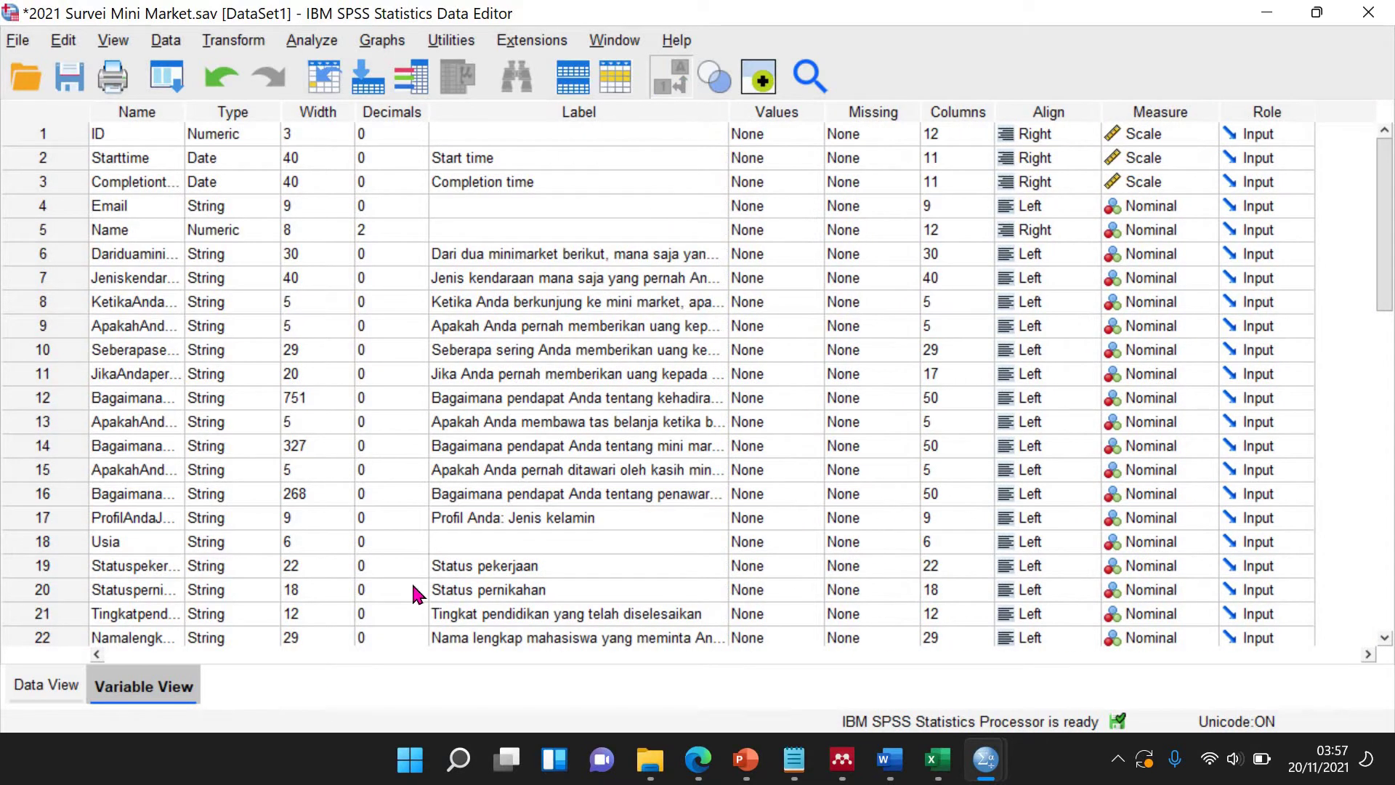
{"action": "left_click", "coordinate": [550, 541]}
{"action": "type", "text": "Usep"}
{"action": "key", "text": "BackSpace"}
{"action": "key", "text": "BackSpace"}
{"action": "type", "text": "ia"}
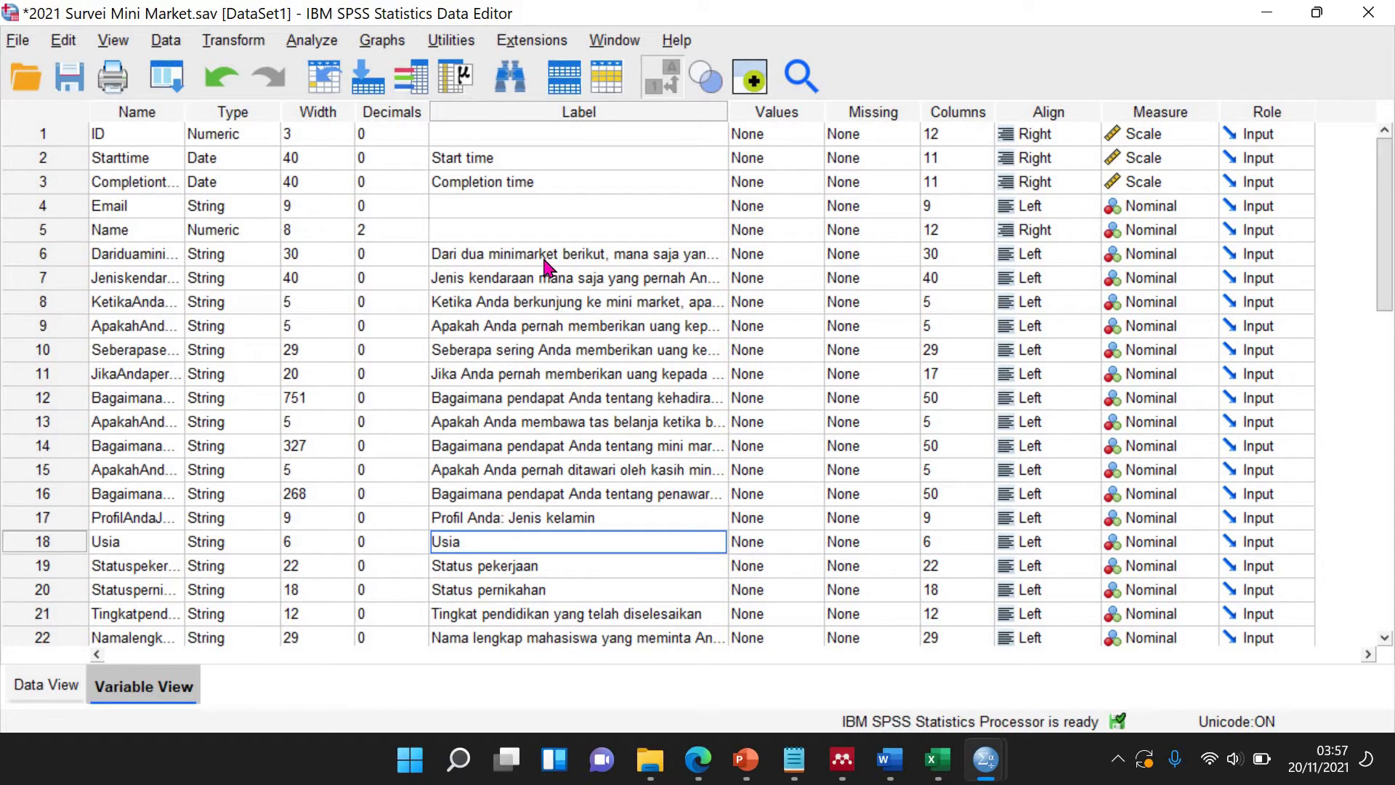
Widen the Label column further to show more of the question texts, and go to the label of variable 6.
{"action": "left_click", "coordinate": [553, 234]}
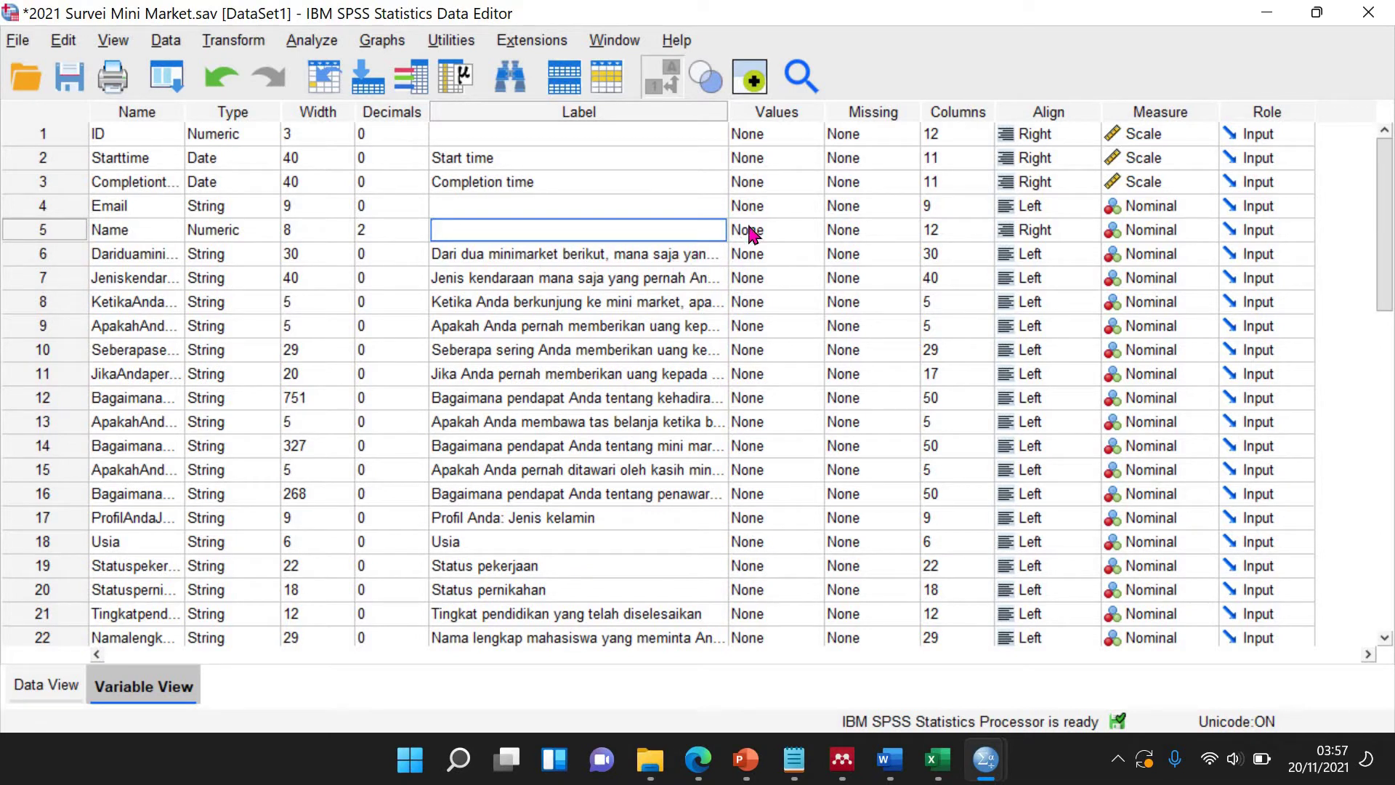
{"action": "left_click_drag", "start_coordinate": [726, 110], "coordinate": [866, 107]}
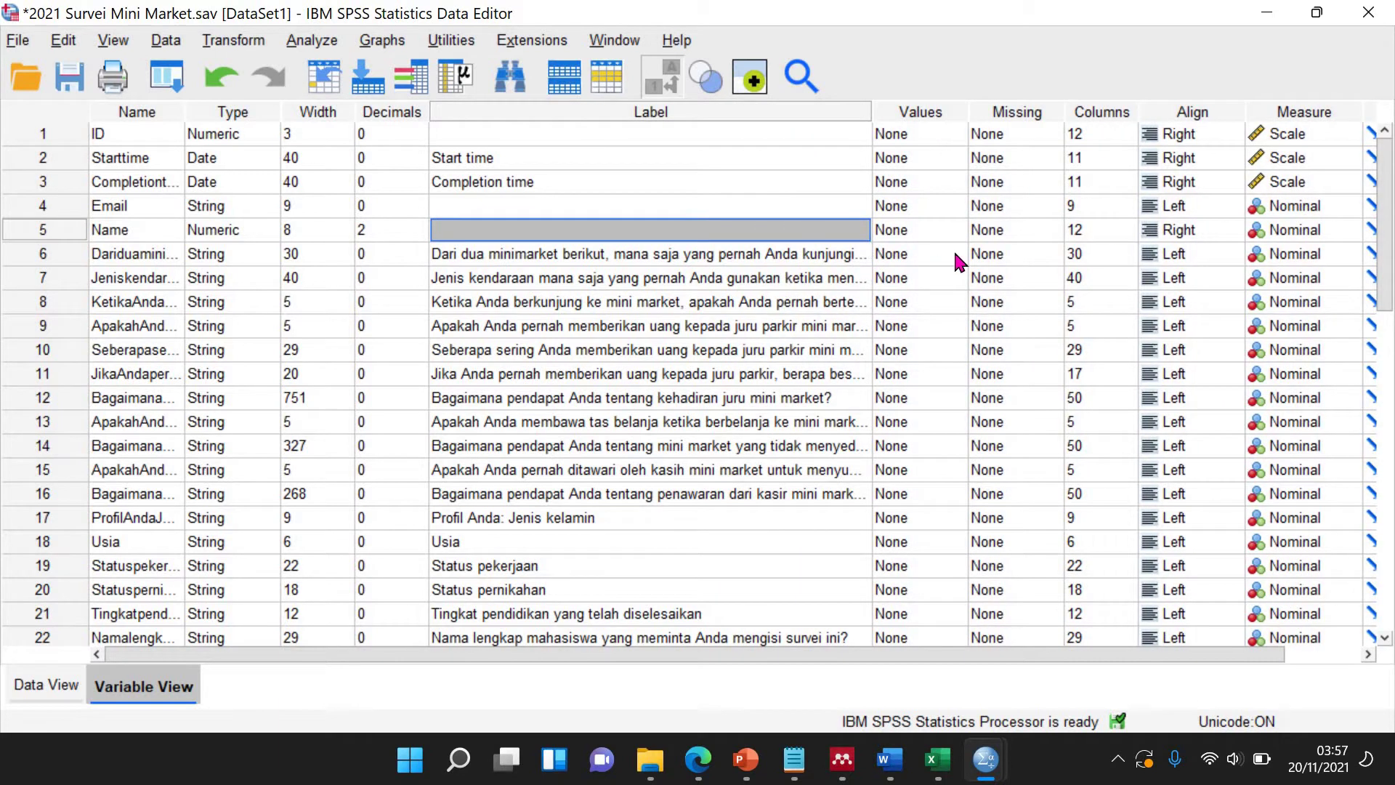
{"action": "left_click", "coordinate": [567, 206]}
{"action": "key", "text": "Down"}
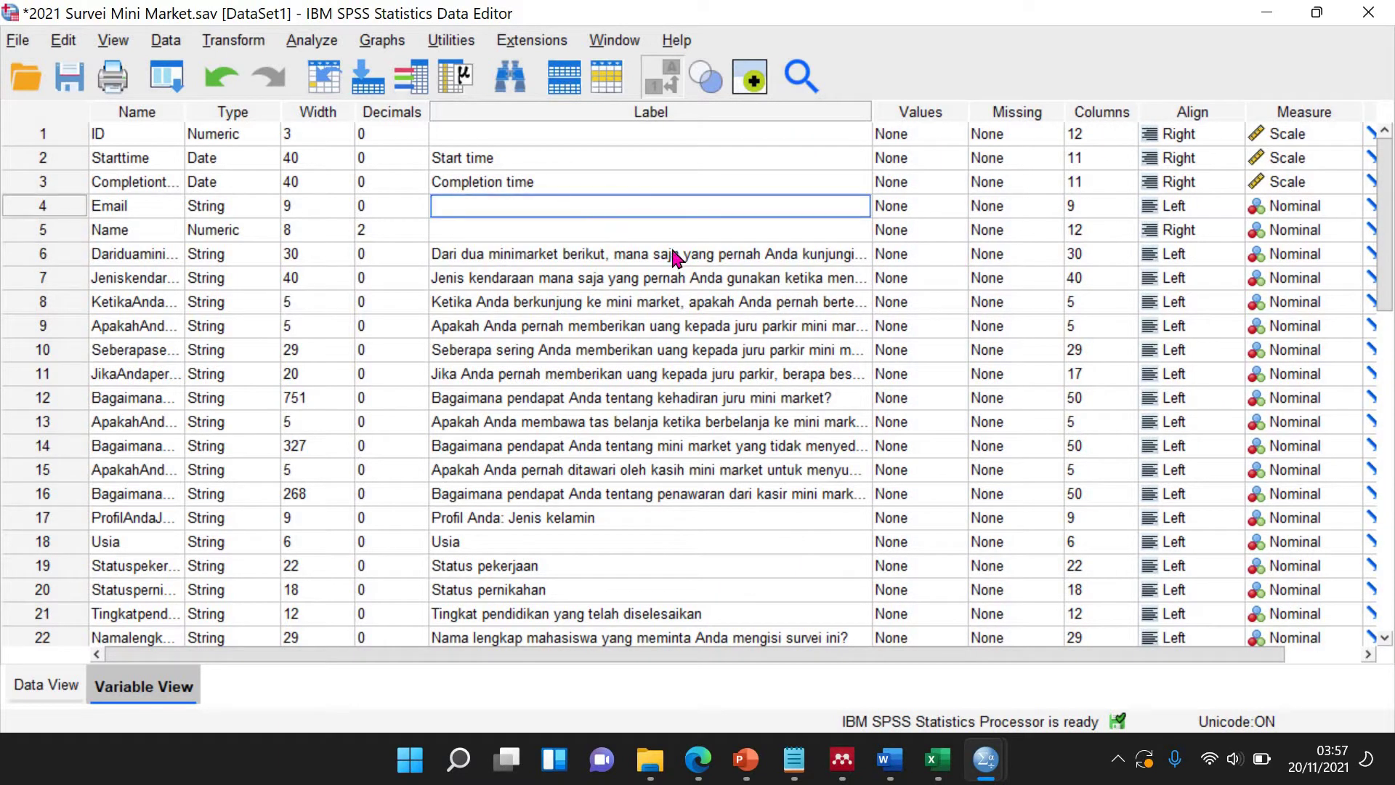
{"action": "key", "text": "Down"}
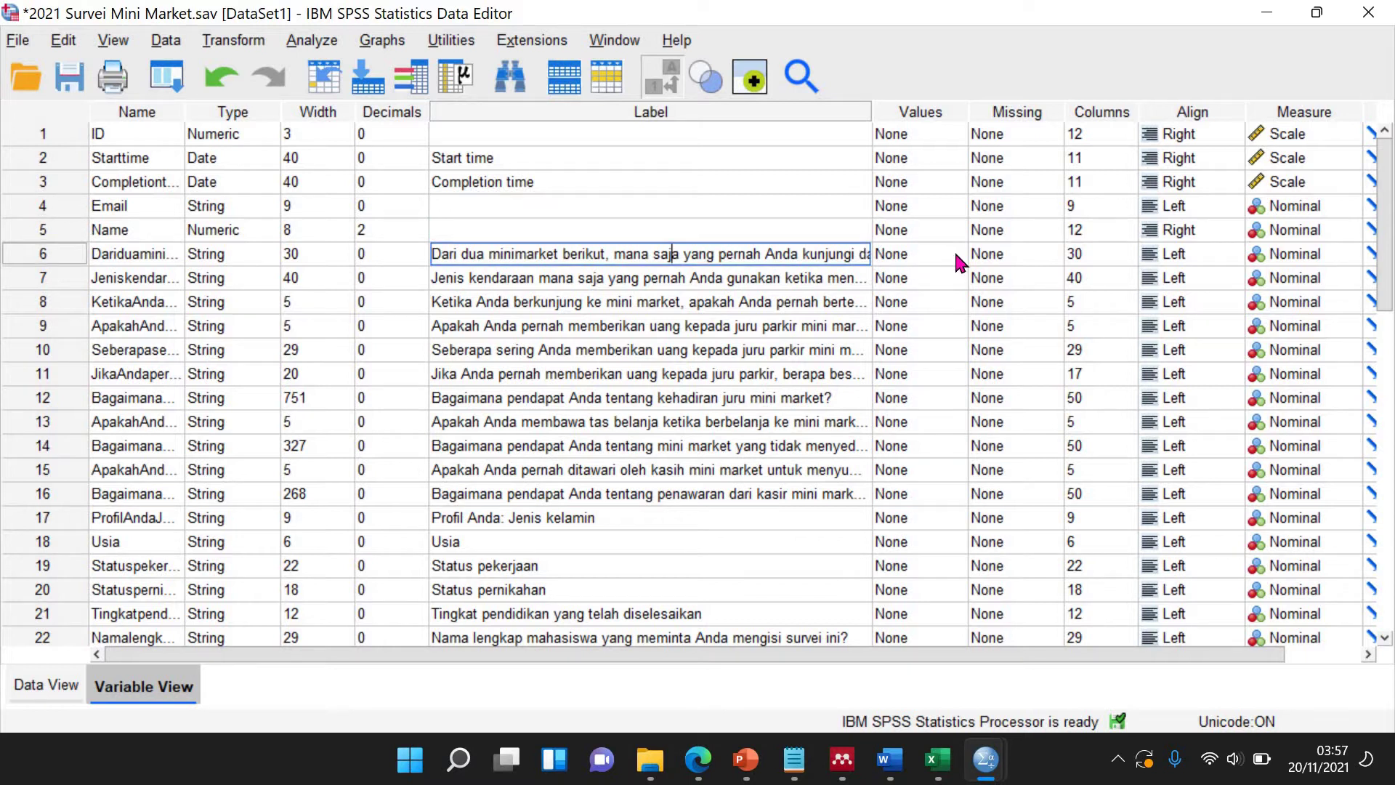
Open the value labels of variable 6, the minimarket visited question, and add value 1 with the label Alfamart.
{"action": "double_click", "coordinate": [955, 253]}
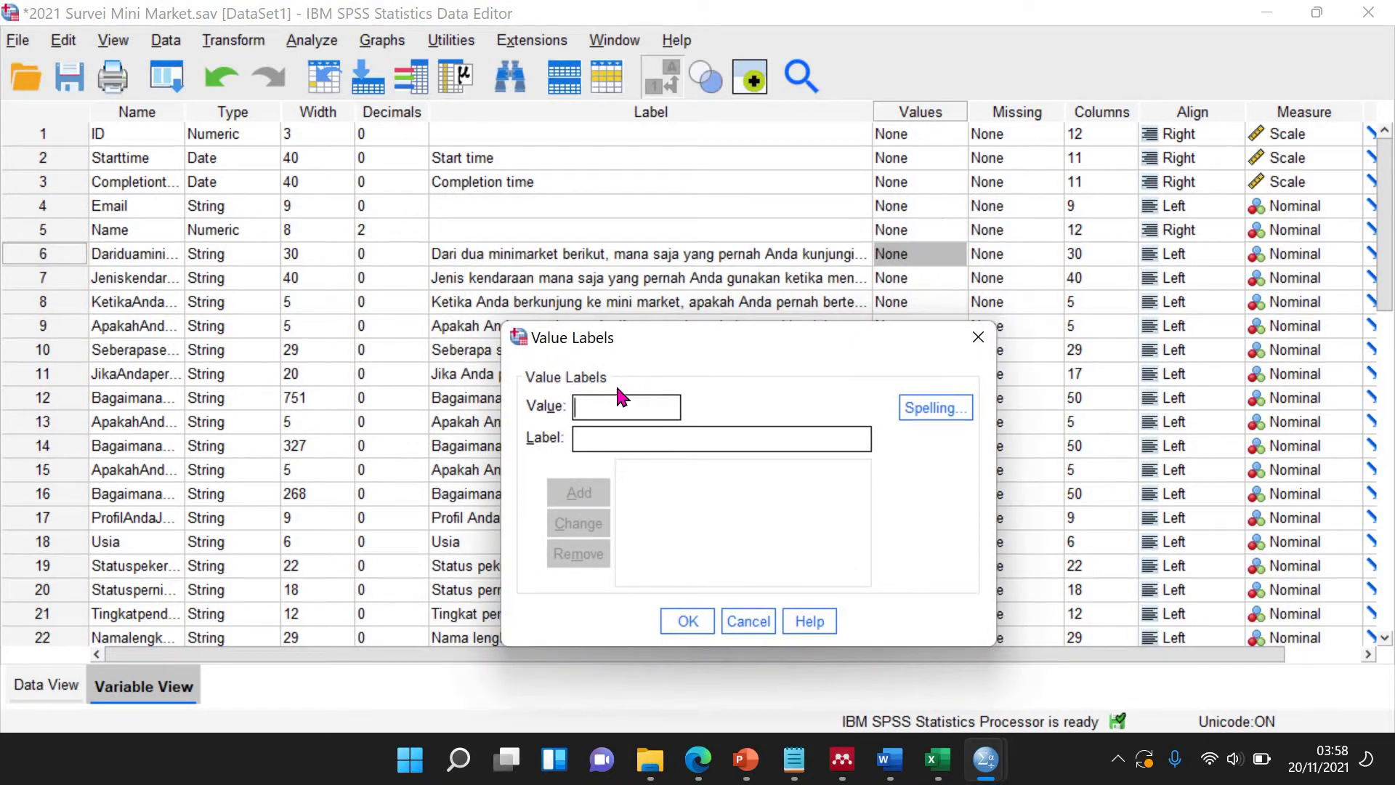
{"action": "type", "text": "1"}
{"action": "left_click", "coordinate": [621, 443]}
{"action": "type", "text": "Alfamart"}
{"action": "left_click", "coordinate": [585, 497]}
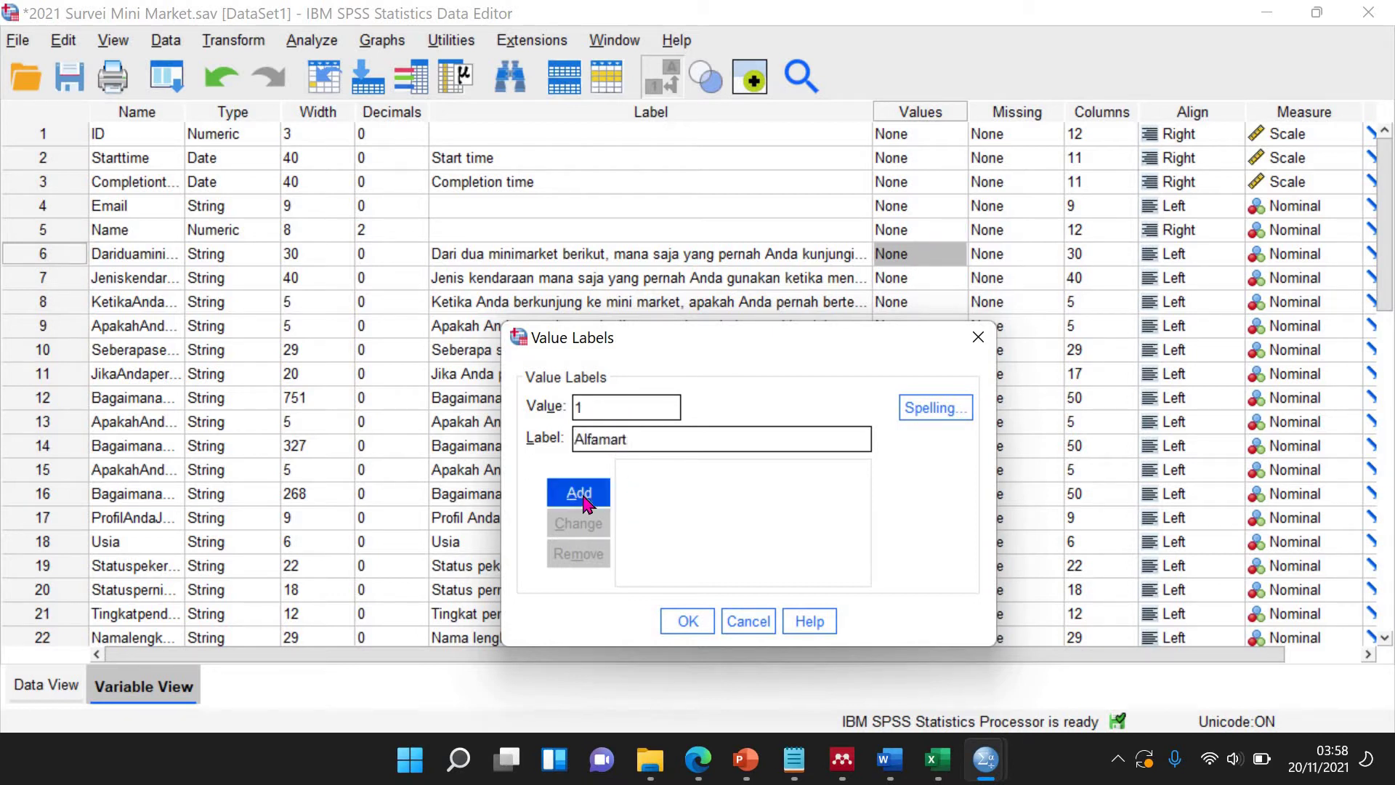
Add value 2 with the label Indomaret to the minimarket variable's value labels.
{"action": "type", "text": "2"}
{"action": "left_click", "coordinate": [609, 442]}
{"action": "type", "text": "In"}
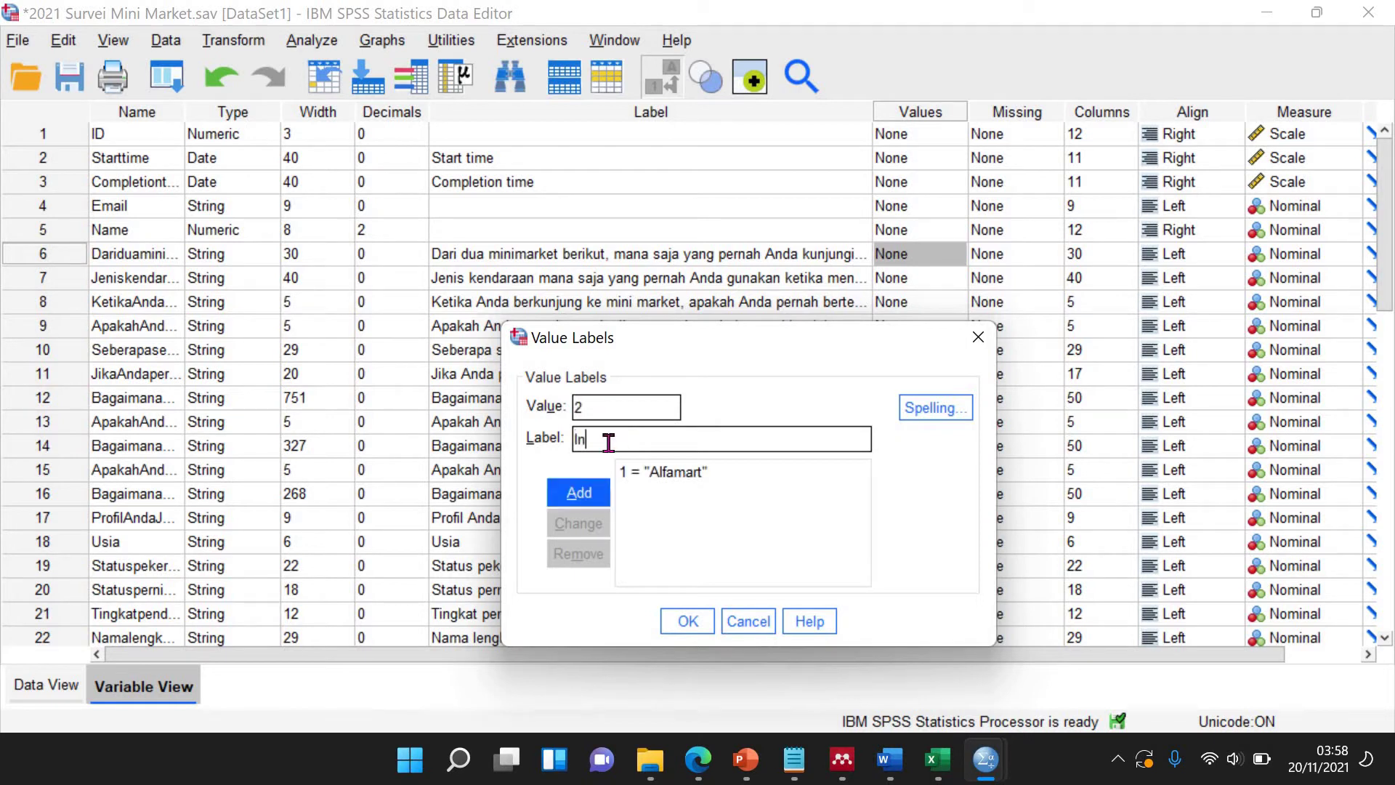
{"action": "type", "text": "domaret"}
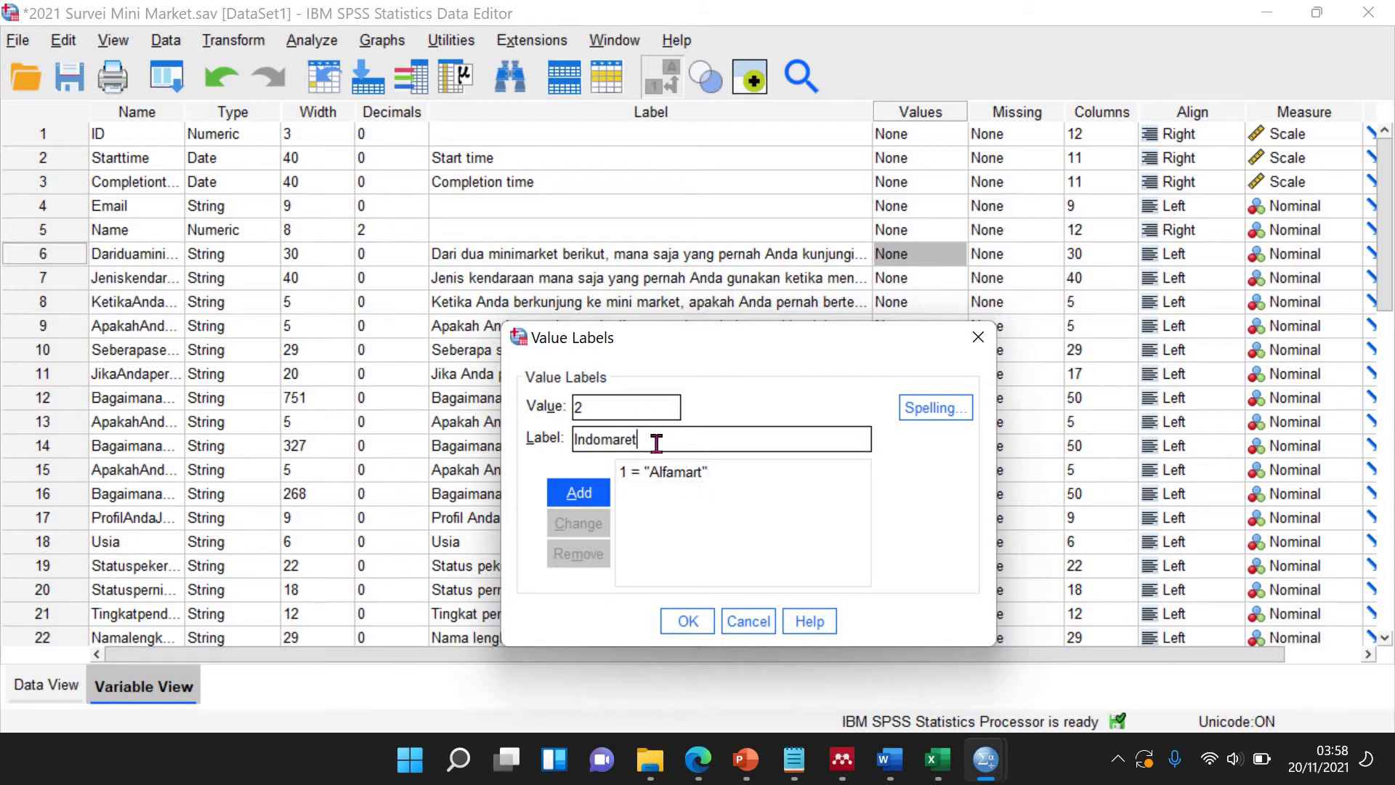
{"action": "left_click", "coordinate": [596, 500]}
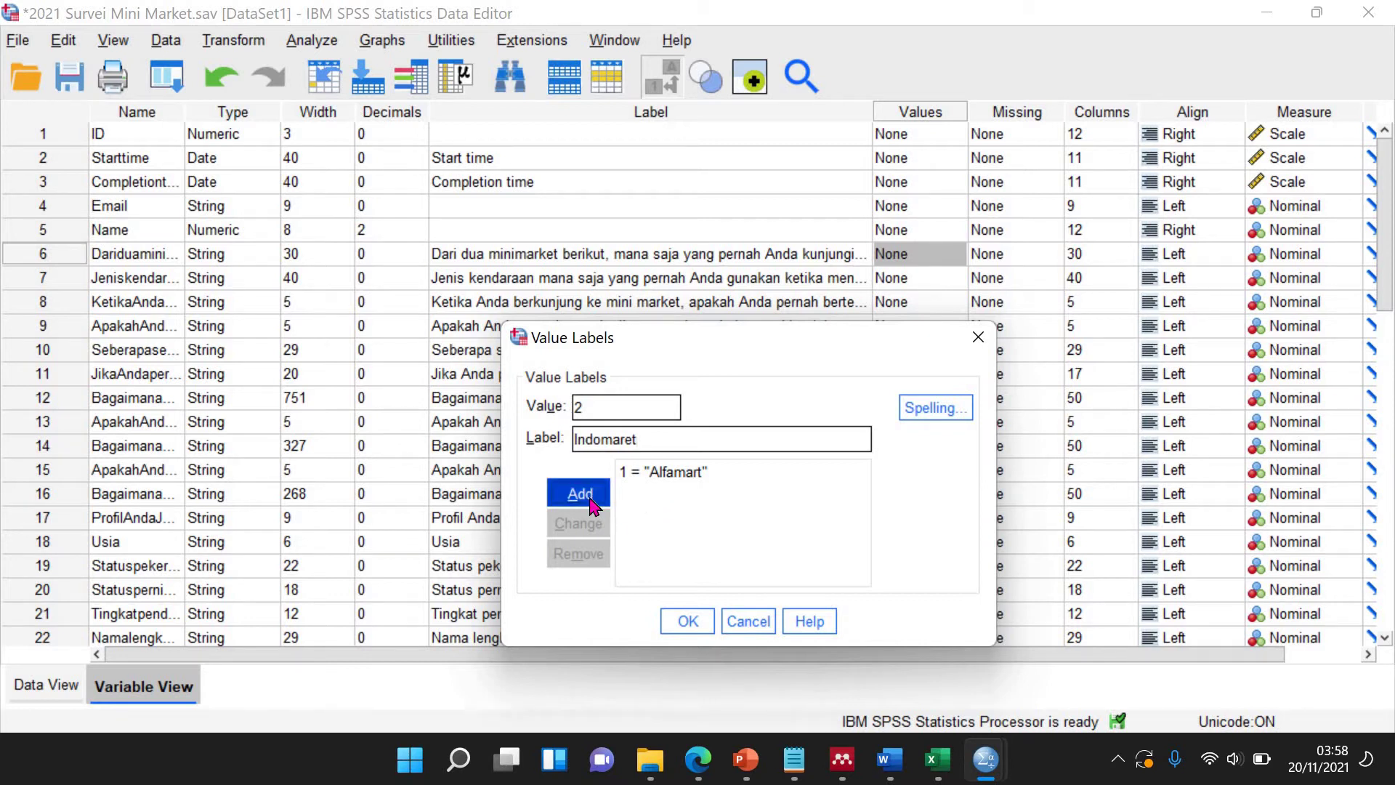
{"action": "left_click", "coordinate": [592, 501]}
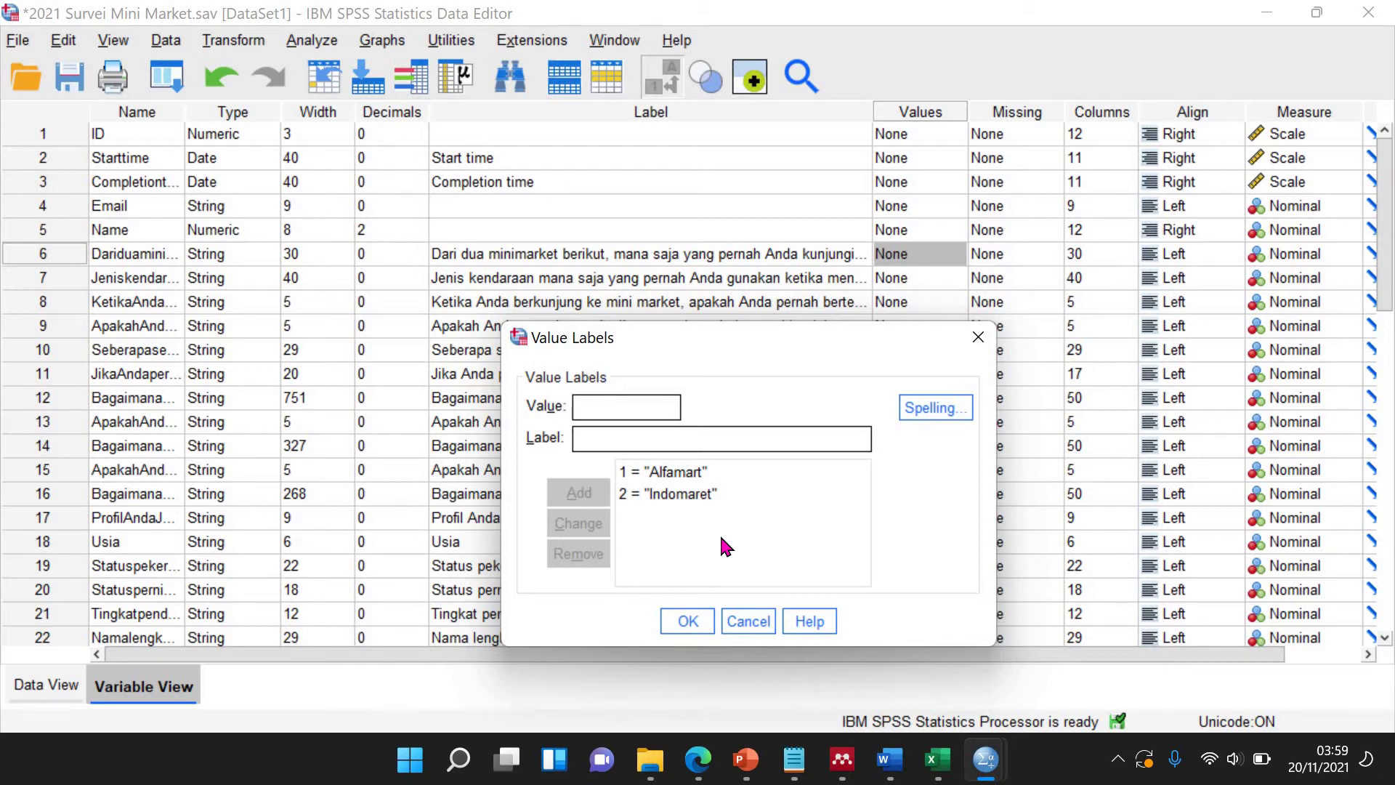
Add value 3 with the label Almart & Indomaret and accept the minimarket variable's value labels.
{"action": "type", "text": "3"}
{"action": "left_click", "coordinate": [656, 441]}
{"action": "type", "text": "Alfamaret"}
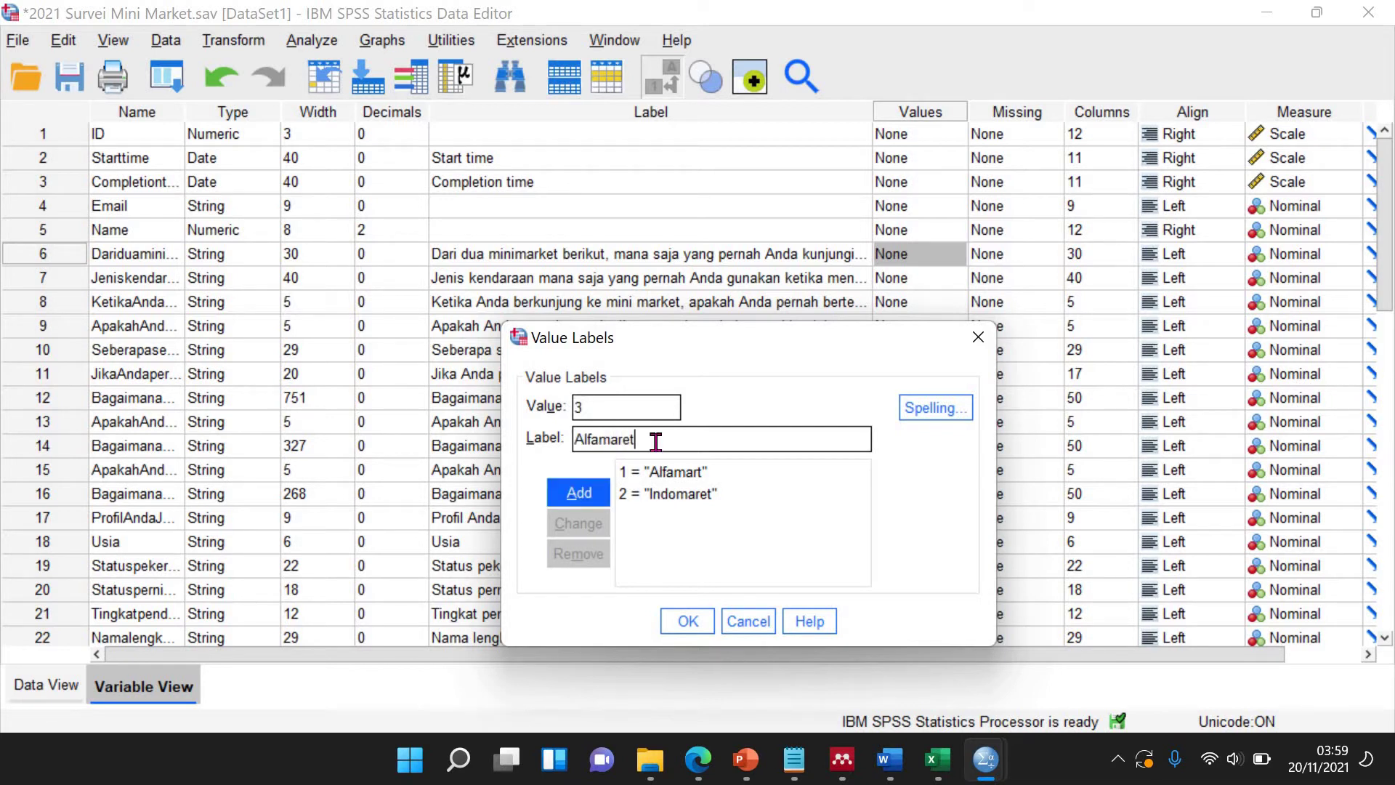
{"action": "key", "text": "BackSpace"}
{"action": "key", "text": "BackSpace"}
{"action": "key", "text": "BackSpace"}
{"action": "key", "text": "BackSpace"}
{"action": "key", "text": "BackSpace"}
{"action": "key", "text": "BackSpace"}
{"action": "key", "text": "BackSpace"}
{"action": "key", "text": "BackSpace"}
{"action": "type", "text": "Almar"}
{"action": "type", "text": "e"}
{"action": "key", "text": "BackSpace"}
{"action": "type", "text": "t"}
{"action": "type", "text": "dan"}
{"action": "key", "text": "BackSpace"}
{"action": "key", "text": "BackSpace"}
{"action": "key", "text": "BackSpace"}
{"action": "type", "text": "& "}
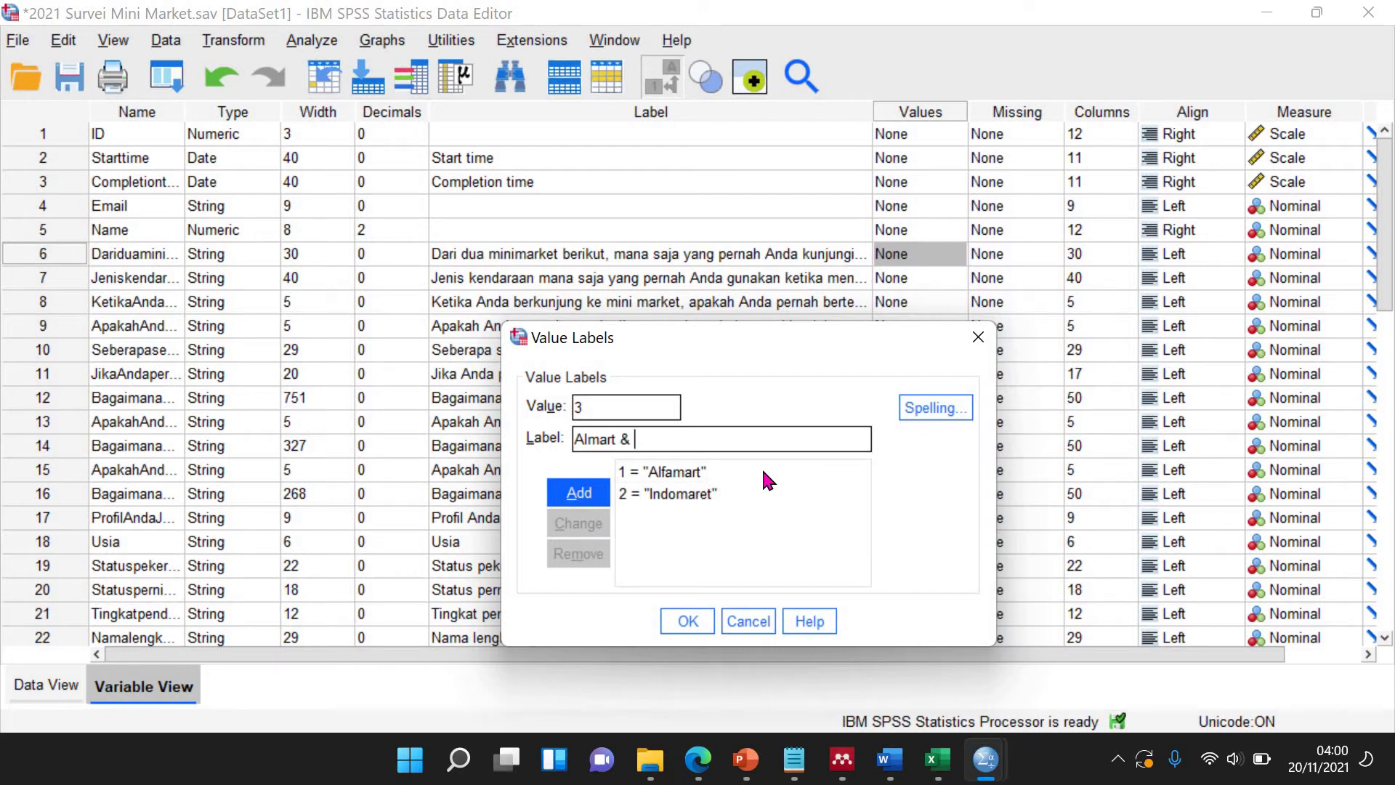
{"action": "type", "text": "Indomare"}
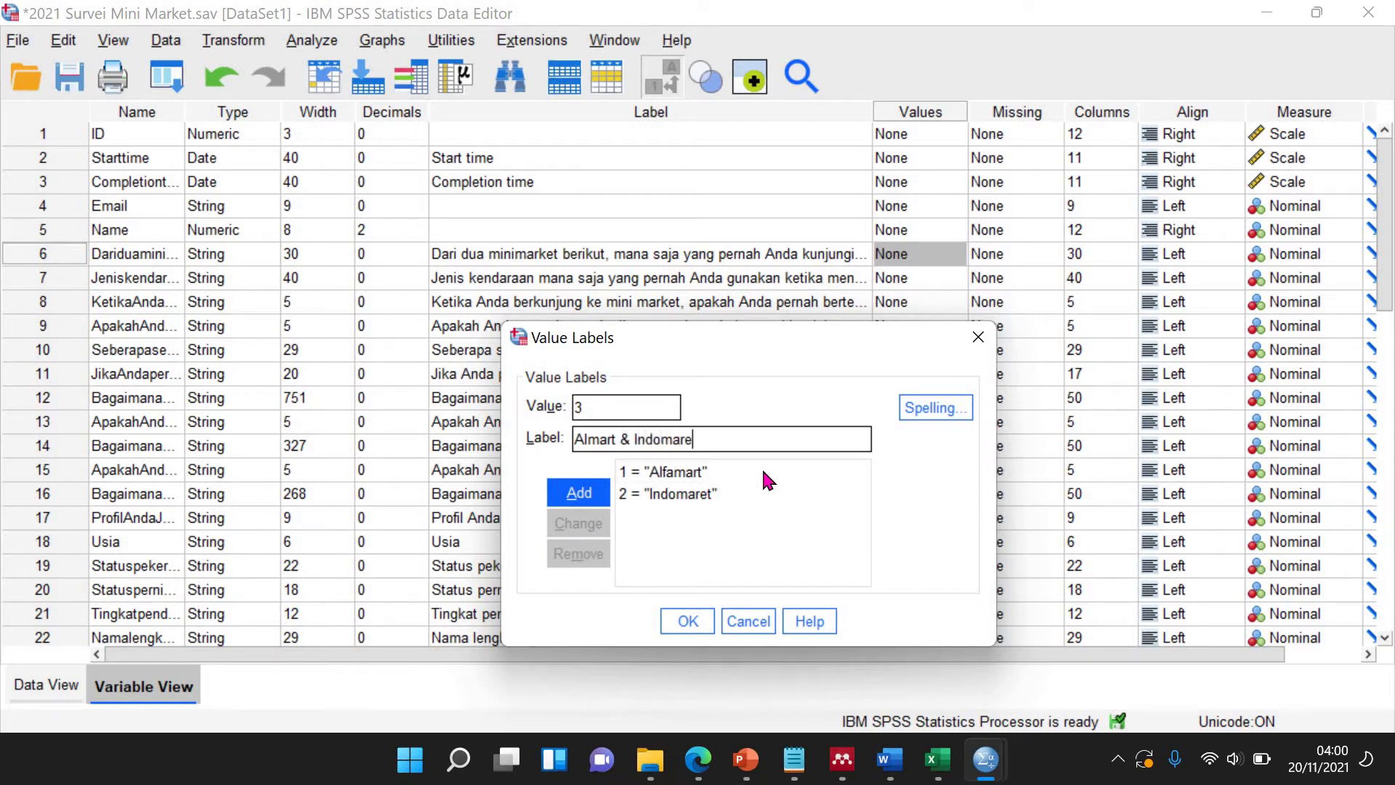
{"action": "type", "text": "t"}
{"action": "left_click", "coordinate": [578, 492]}
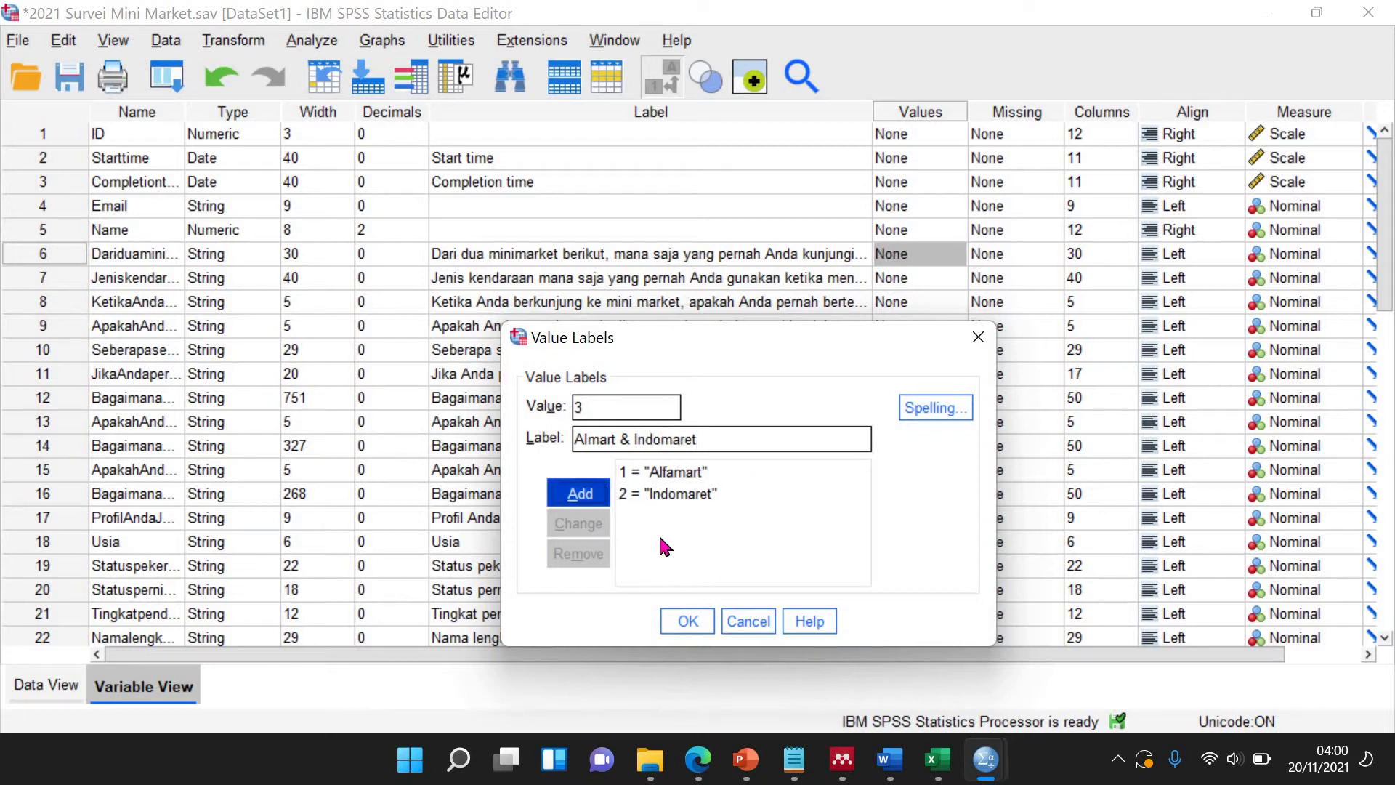
{"action": "left_click", "coordinate": [683, 622]}
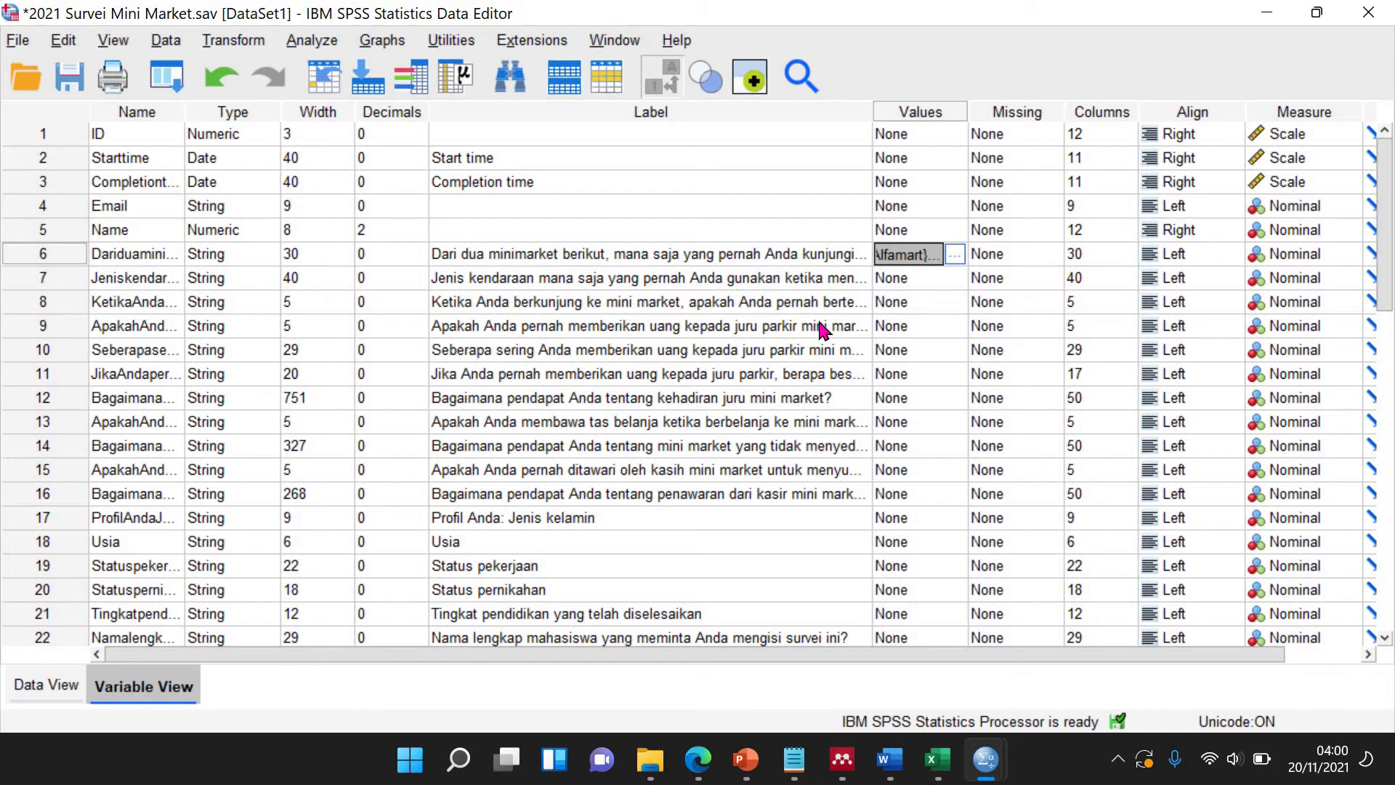
In Data View, sort the cases in ascending order by the minimarket visited variable.
{"action": "left_click", "coordinate": [48, 685]}
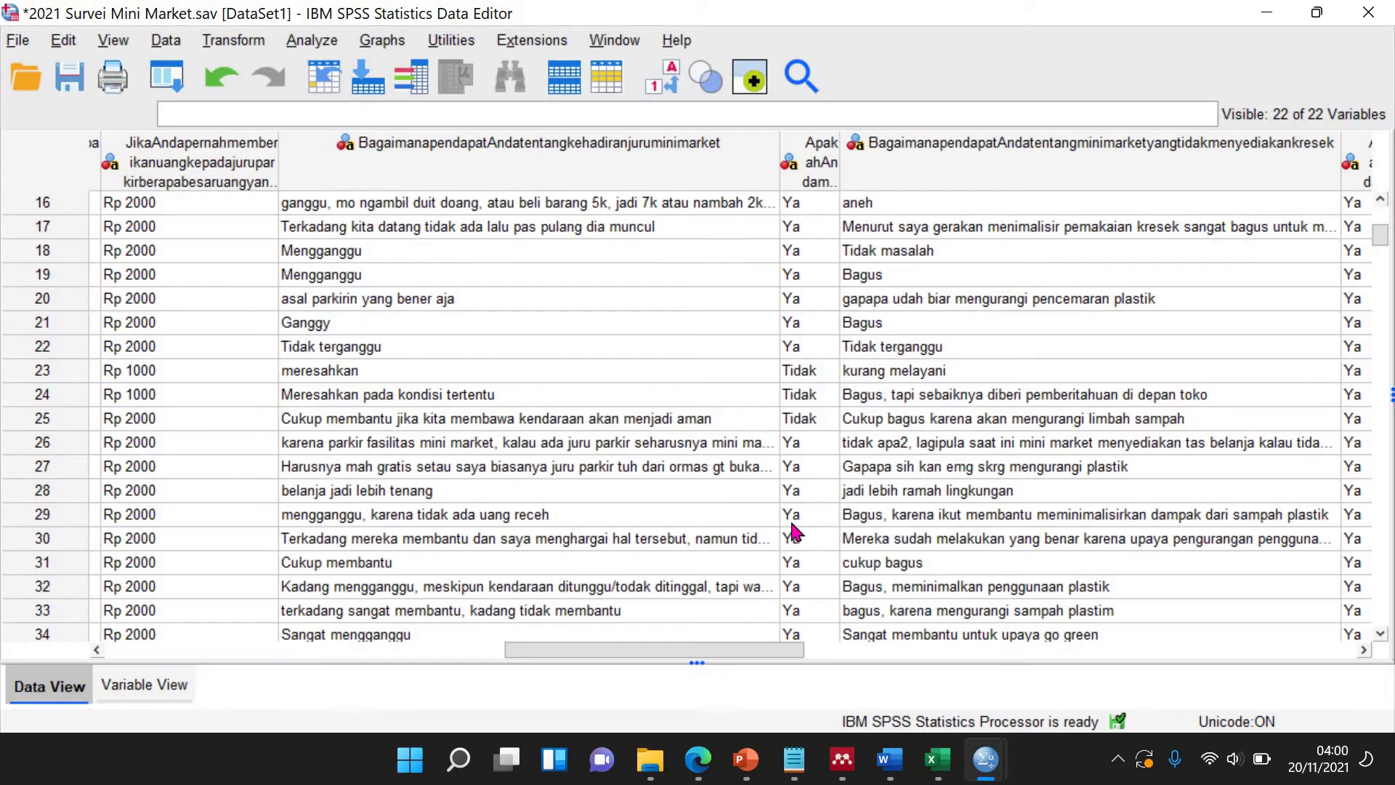
{"action": "left_click_drag", "start_coordinate": [661, 645], "coordinate": [348, 658]}
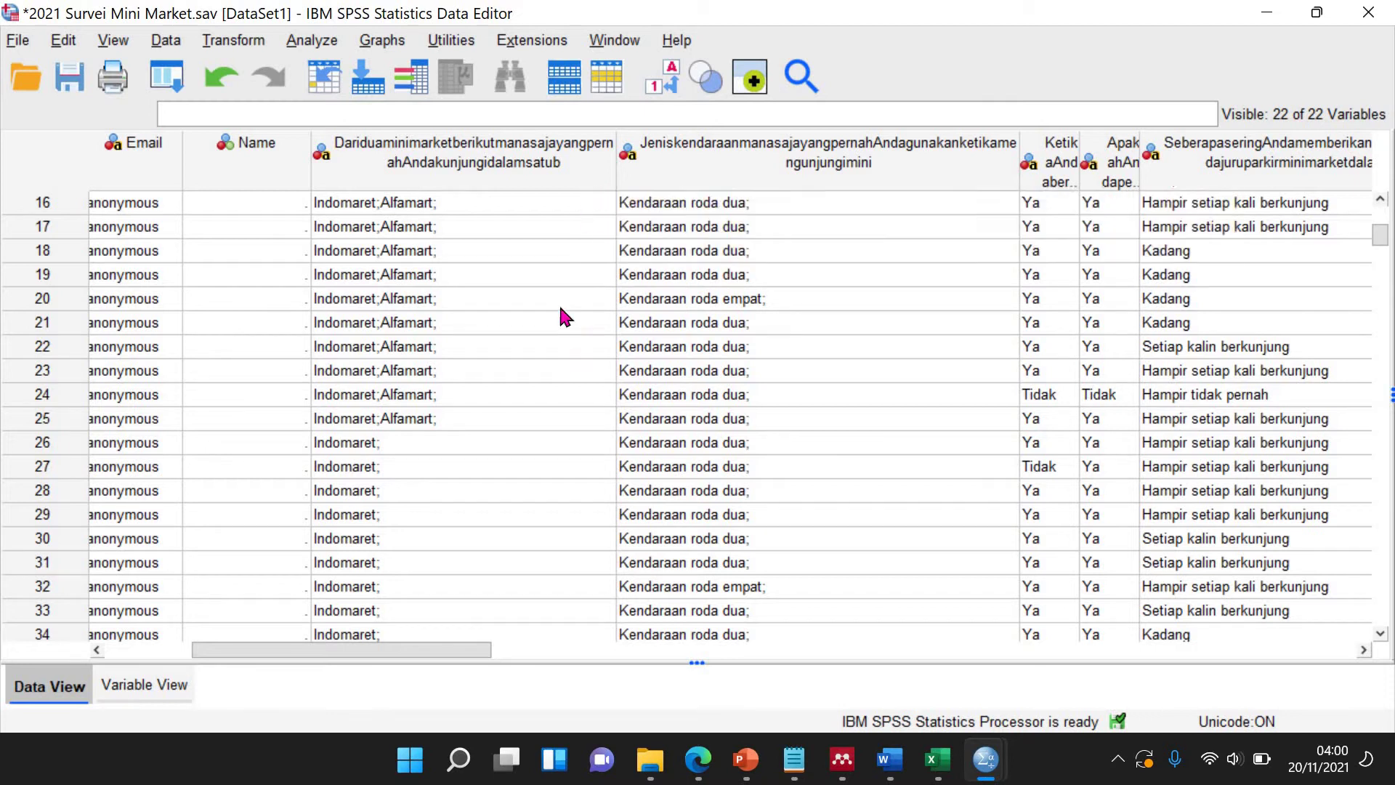
{"action": "left_click", "coordinate": [550, 177]}
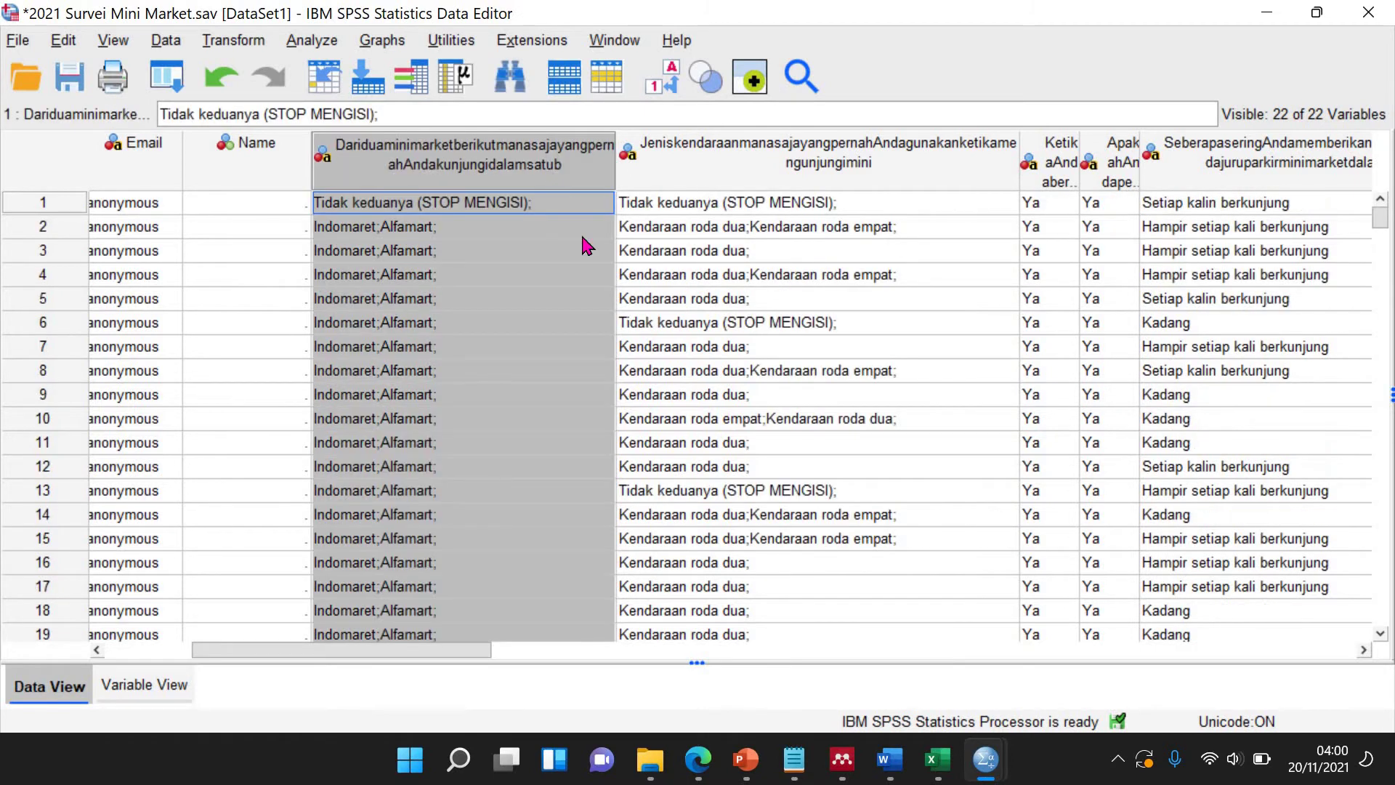
{"action": "right_click", "coordinate": [552, 171]}
{"action": "left_click", "coordinate": [636, 393]}
Recode the Alfamart-only answers in cases 1 to 85 of the minimarket variable with the Alfamart value label.
{"action": "left_click", "coordinate": [608, 250]}
{"action": "left_click", "coordinate": [607, 207]}
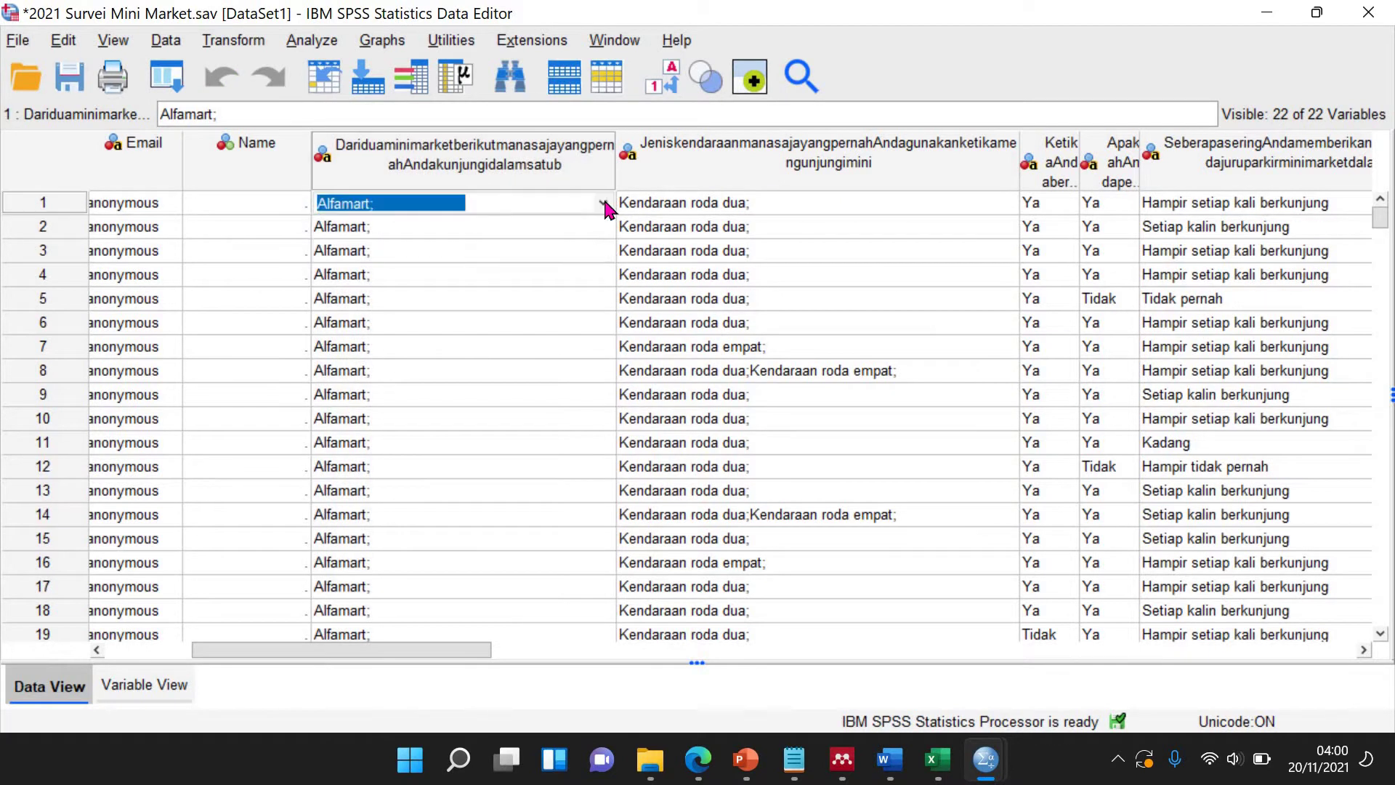
{"action": "left_click", "coordinate": [604, 205]}
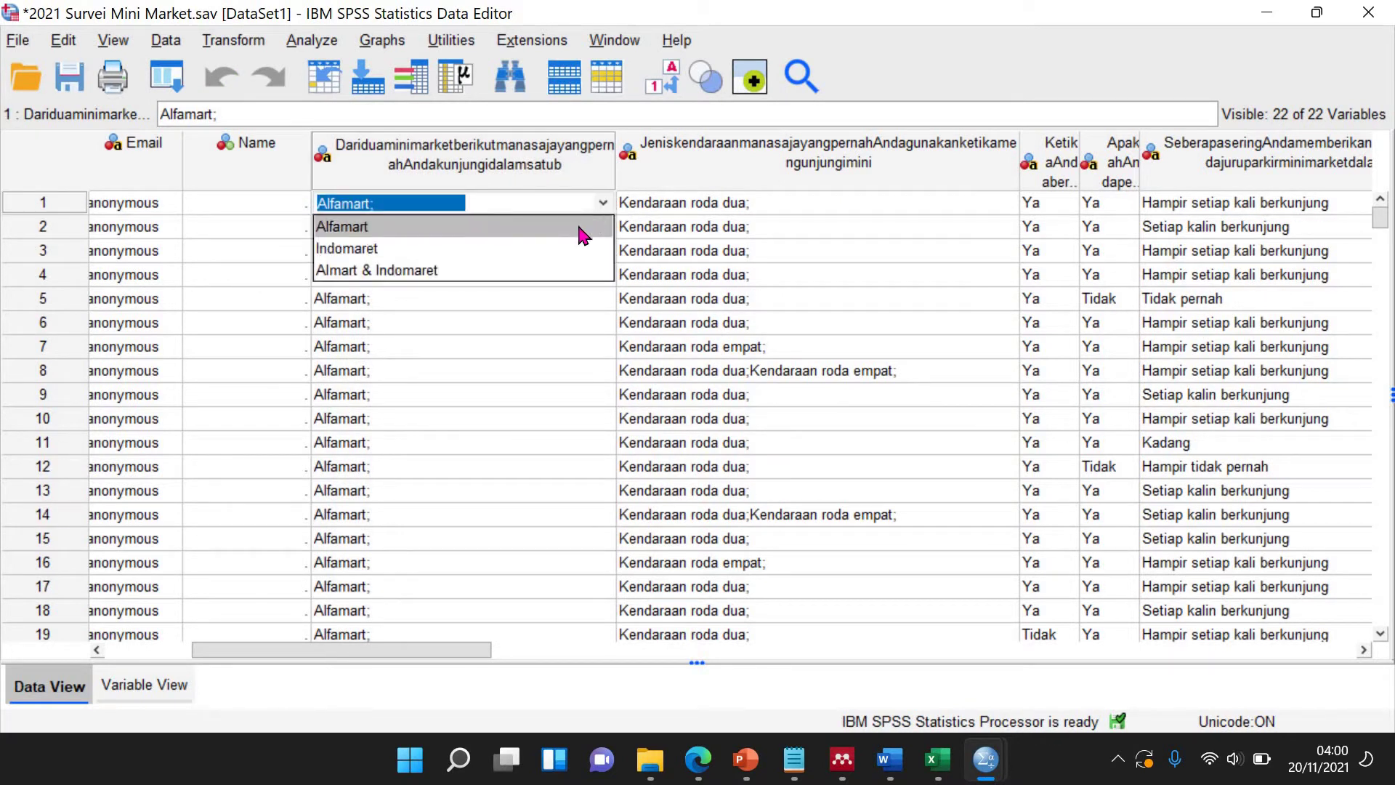
{"action": "left_click", "coordinate": [537, 228]}
{"action": "left_click", "coordinate": [516, 251]}
{"action": "left_click", "coordinate": [486, 212]}
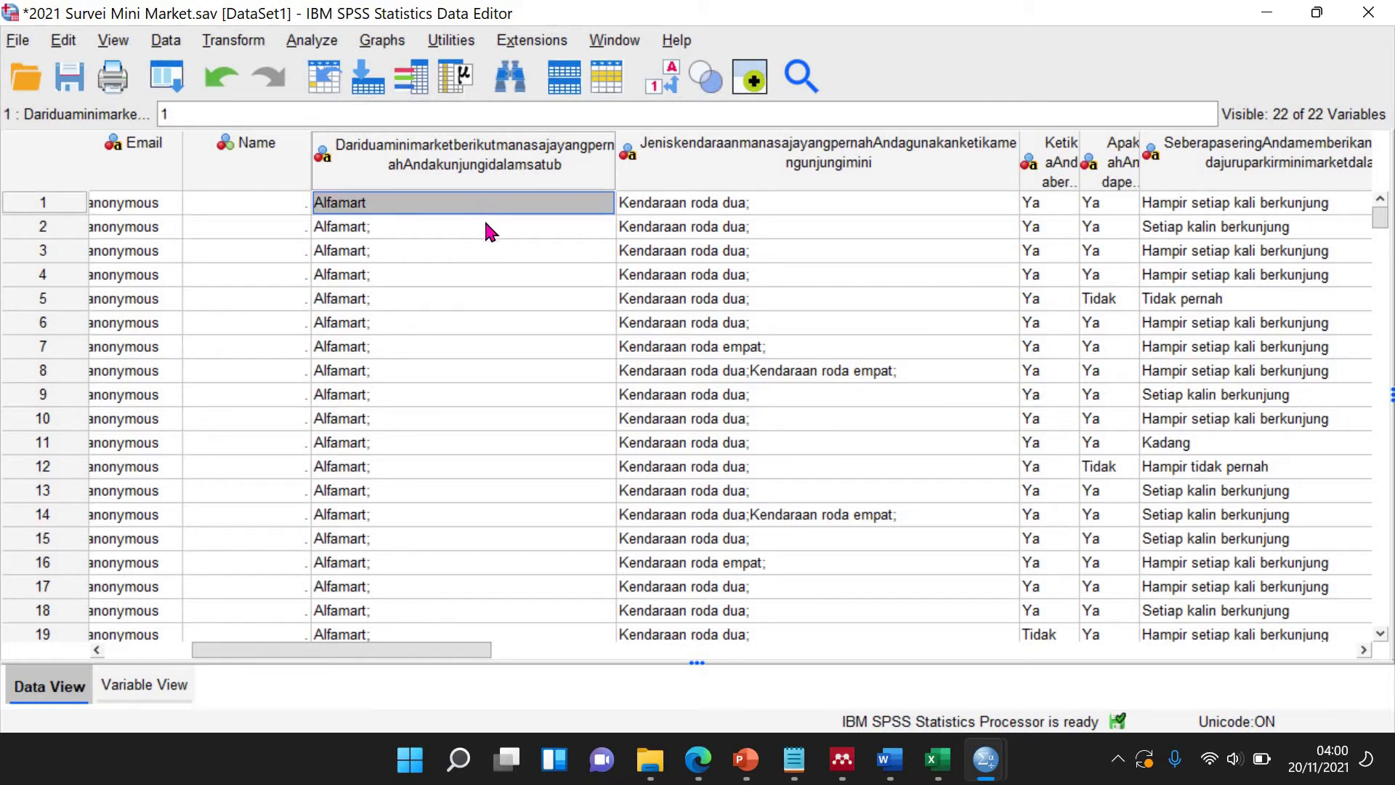
{"action": "left_click_drag", "start_coordinate": [487, 233], "coordinate": [483, 321]}
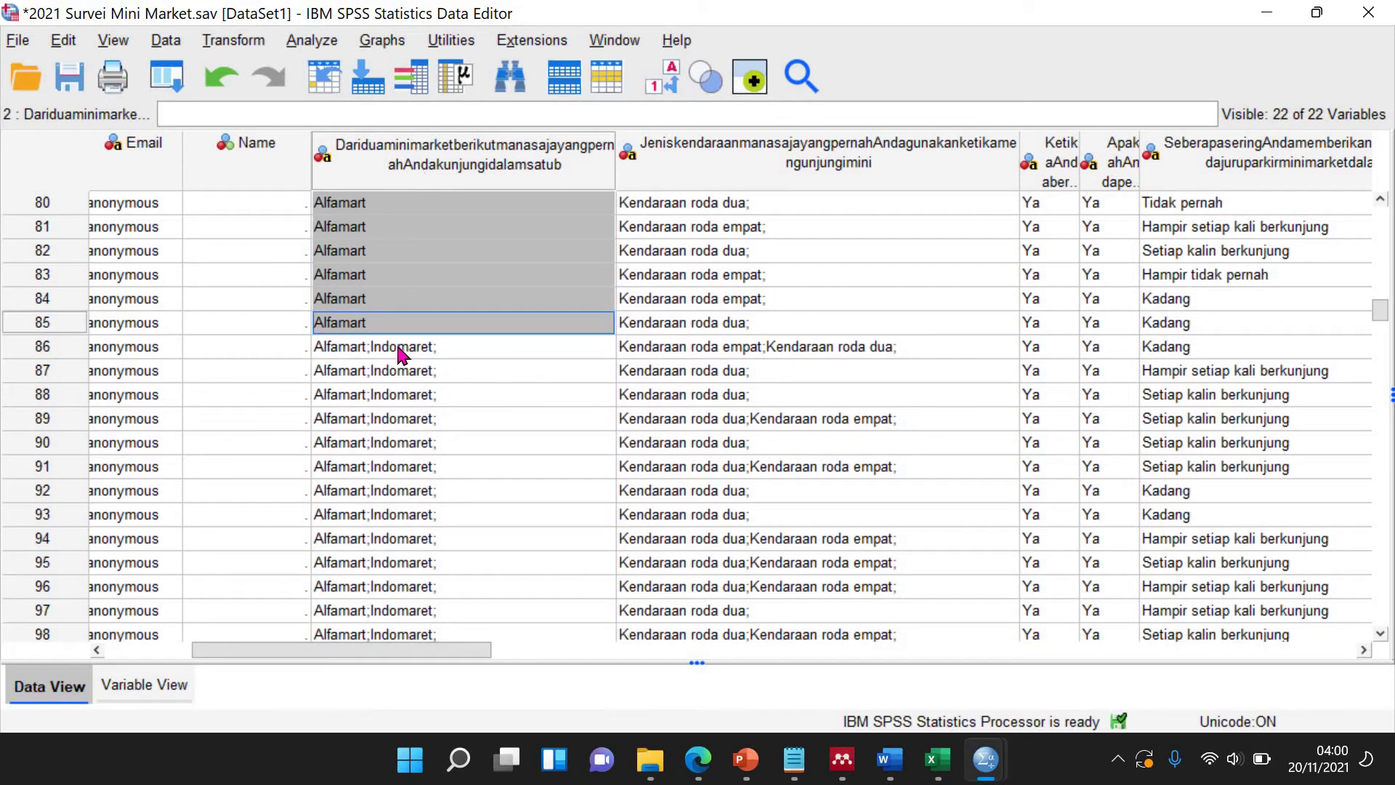
{"action": "scroll", "coordinate": [403, 347], "scroll_direction": "up", "scroll_amount": 2}
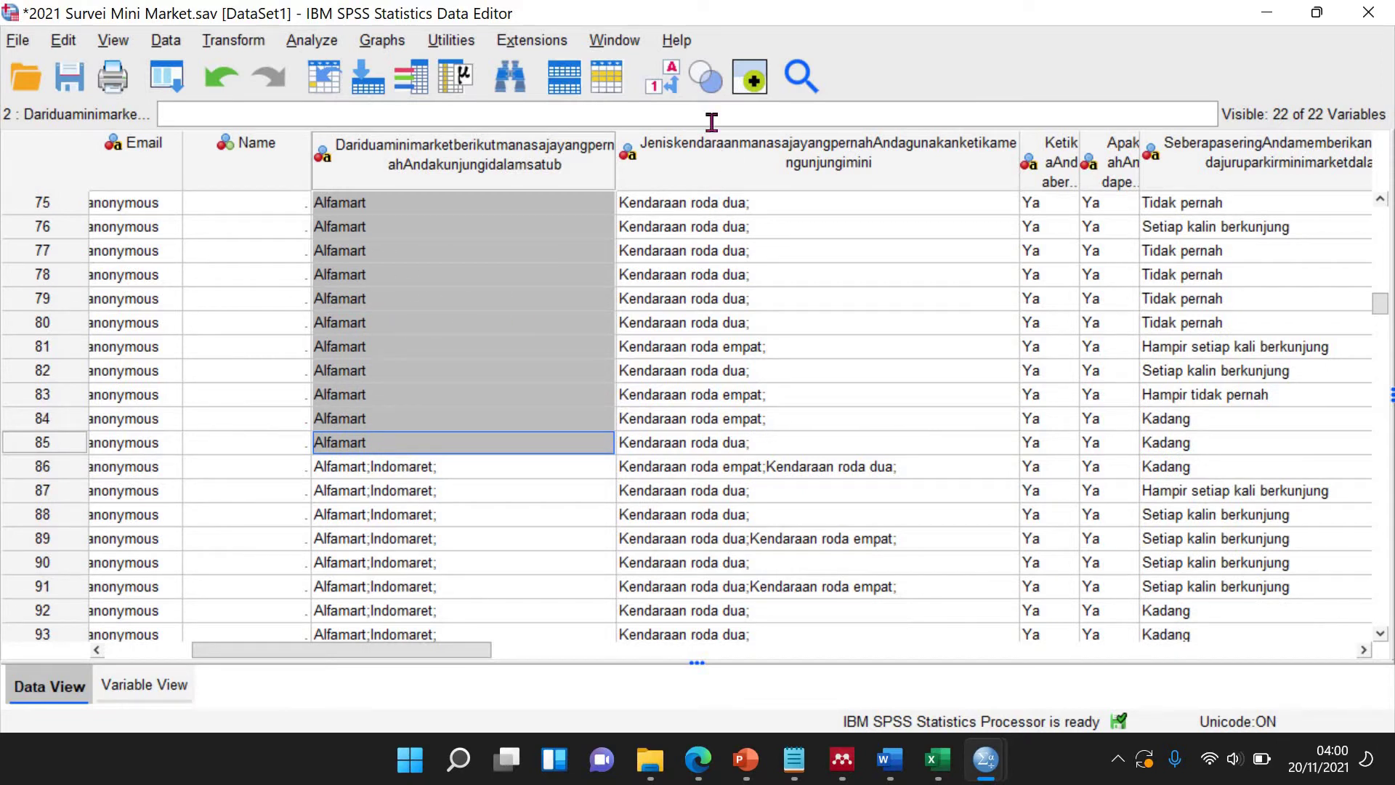
Display value codes instead of labels and set case 86 of the minimarket variable to 3.
{"action": "left_click", "coordinate": [672, 87]}
{"action": "left_click", "coordinate": [670, 84]}
{"action": "left_click", "coordinate": [670, 84]}
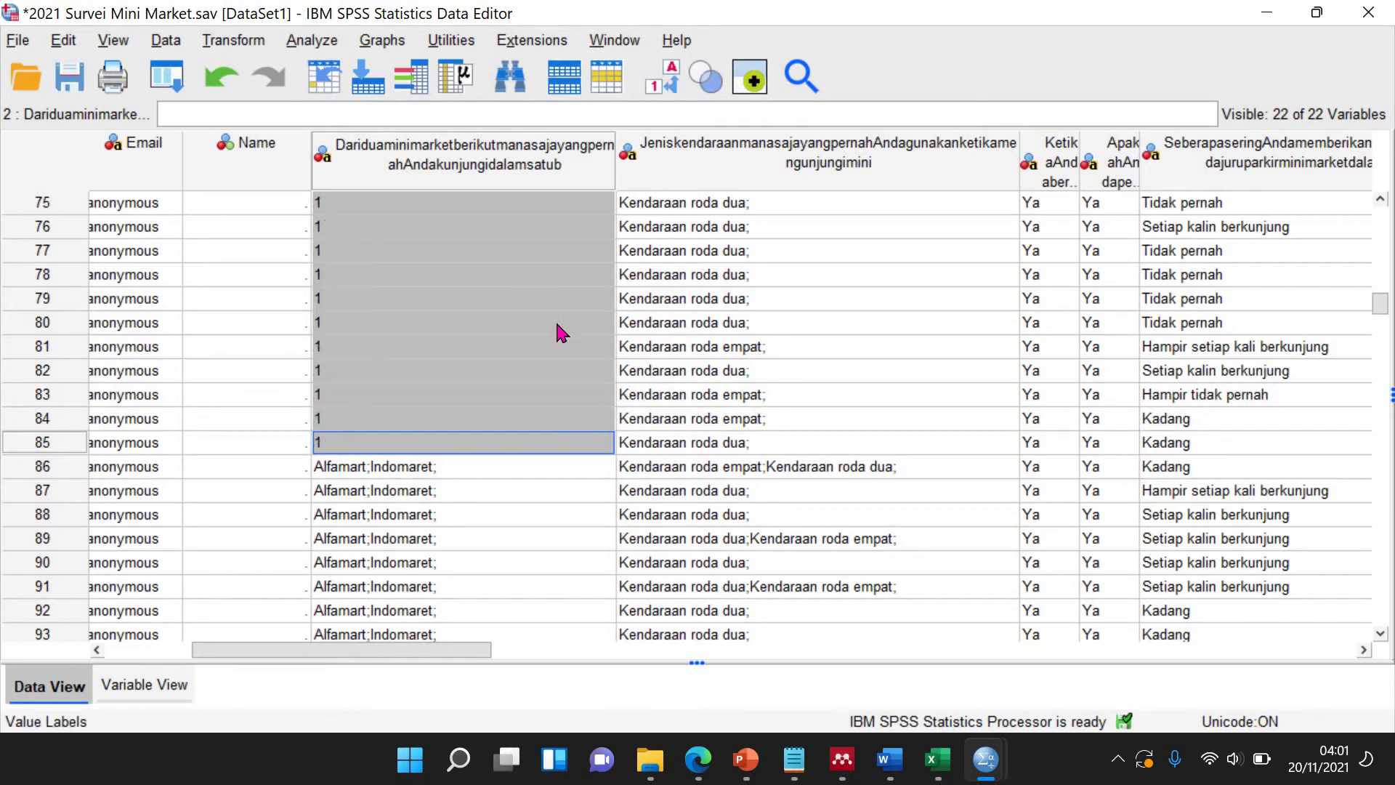
{"action": "left_click", "coordinate": [464, 470]}
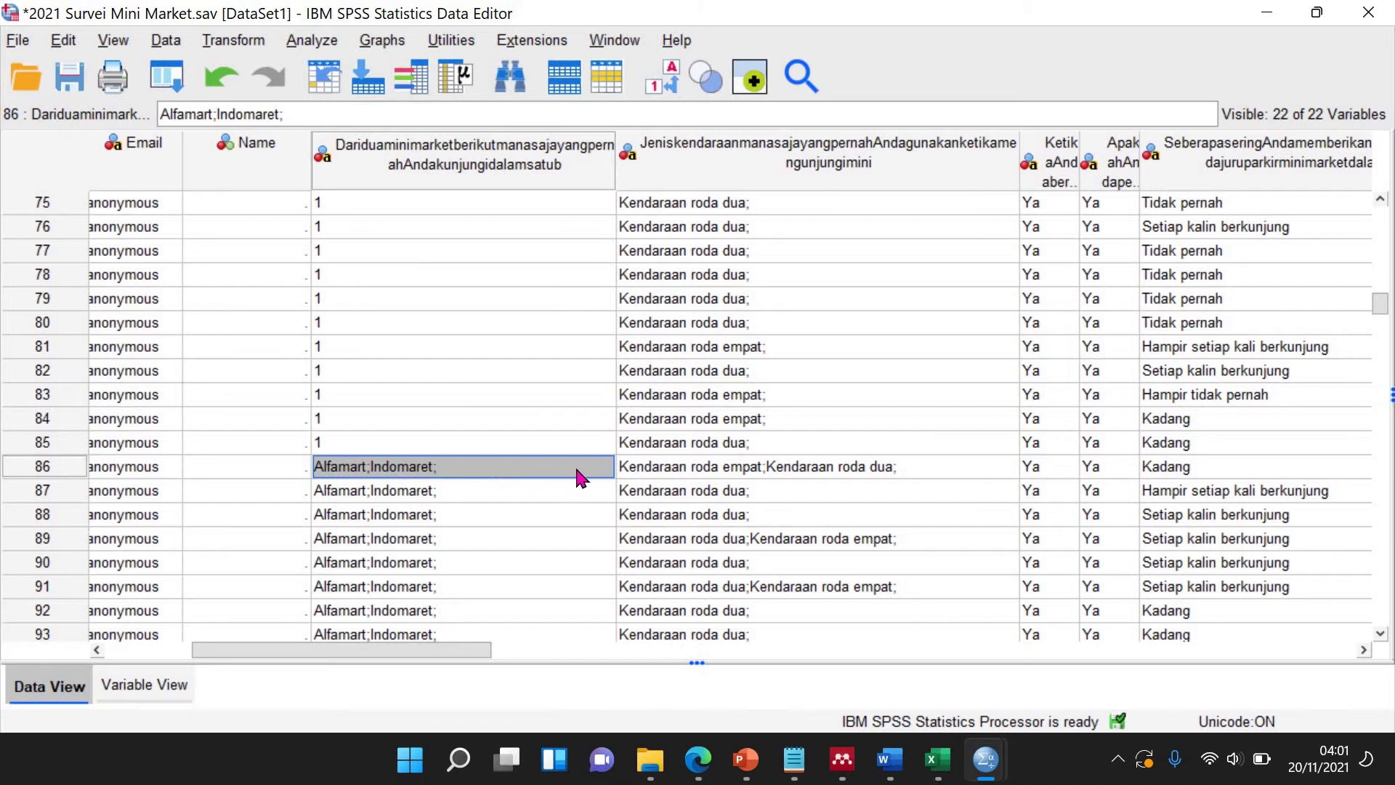
{"action": "type", "text": "3"}
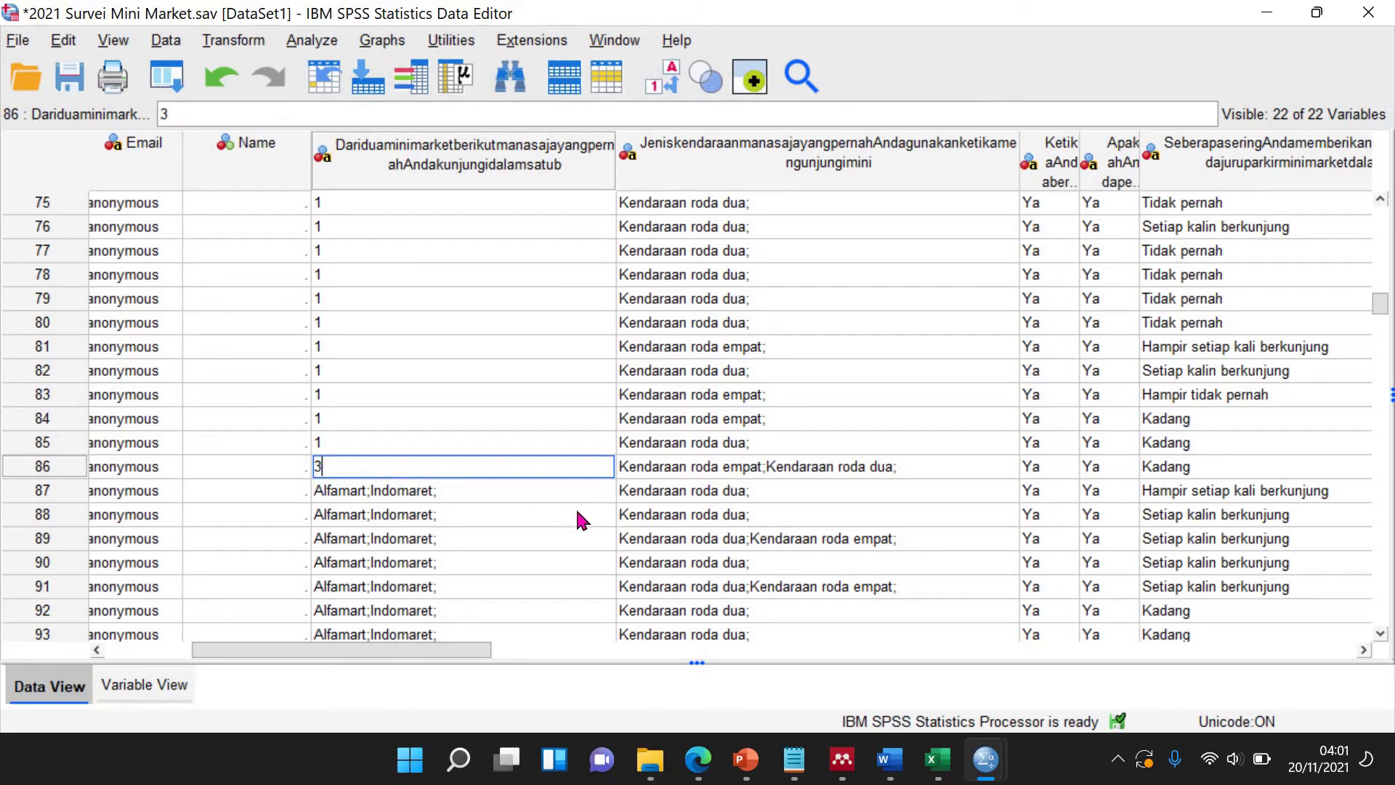
{"action": "key", "text": "Return"}
{"action": "key", "text": "Return"}
{"action": "left_click", "coordinate": [559, 470]}
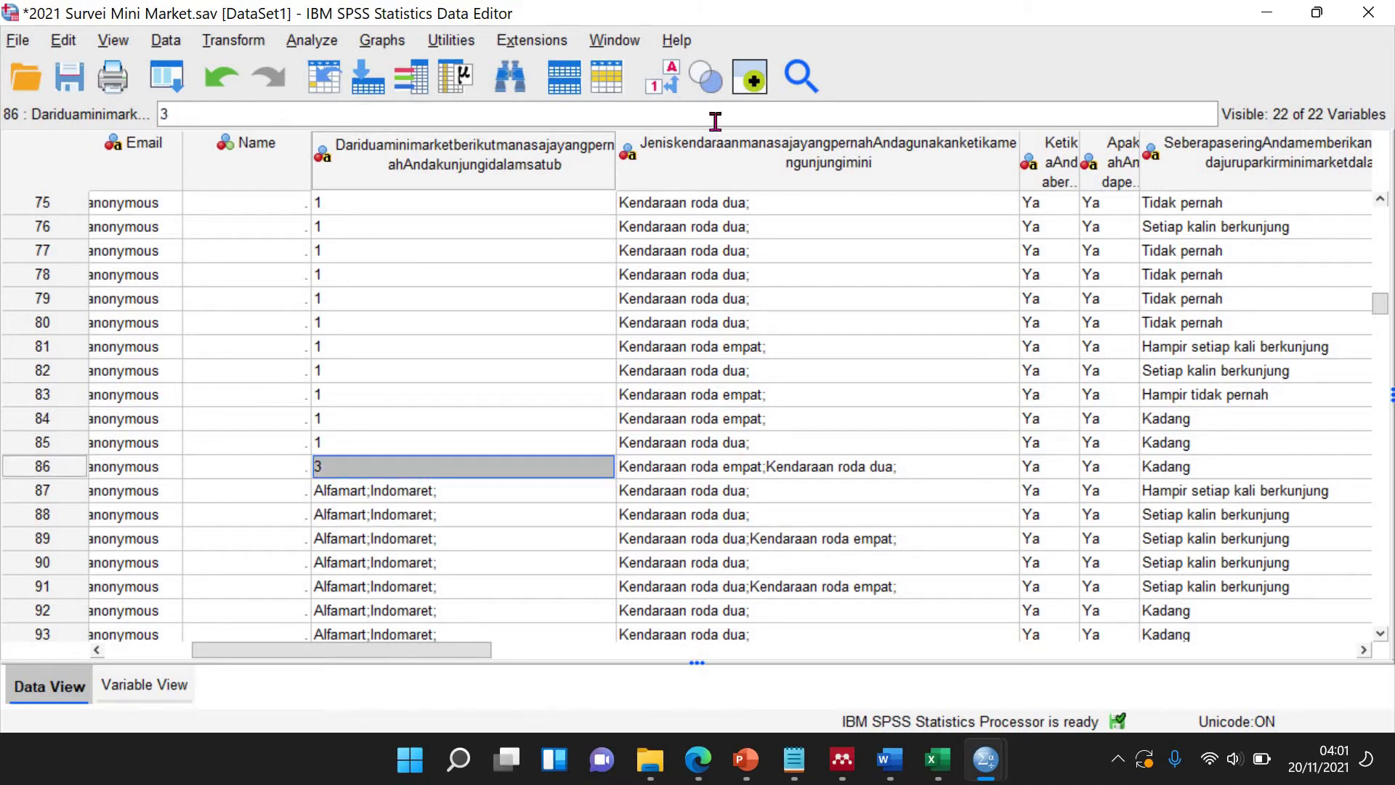
Show the value labels again and fill cases 87 to 191 of the minimarket variable with Almart & Indomaret.
{"action": "left_click", "coordinate": [670, 85]}
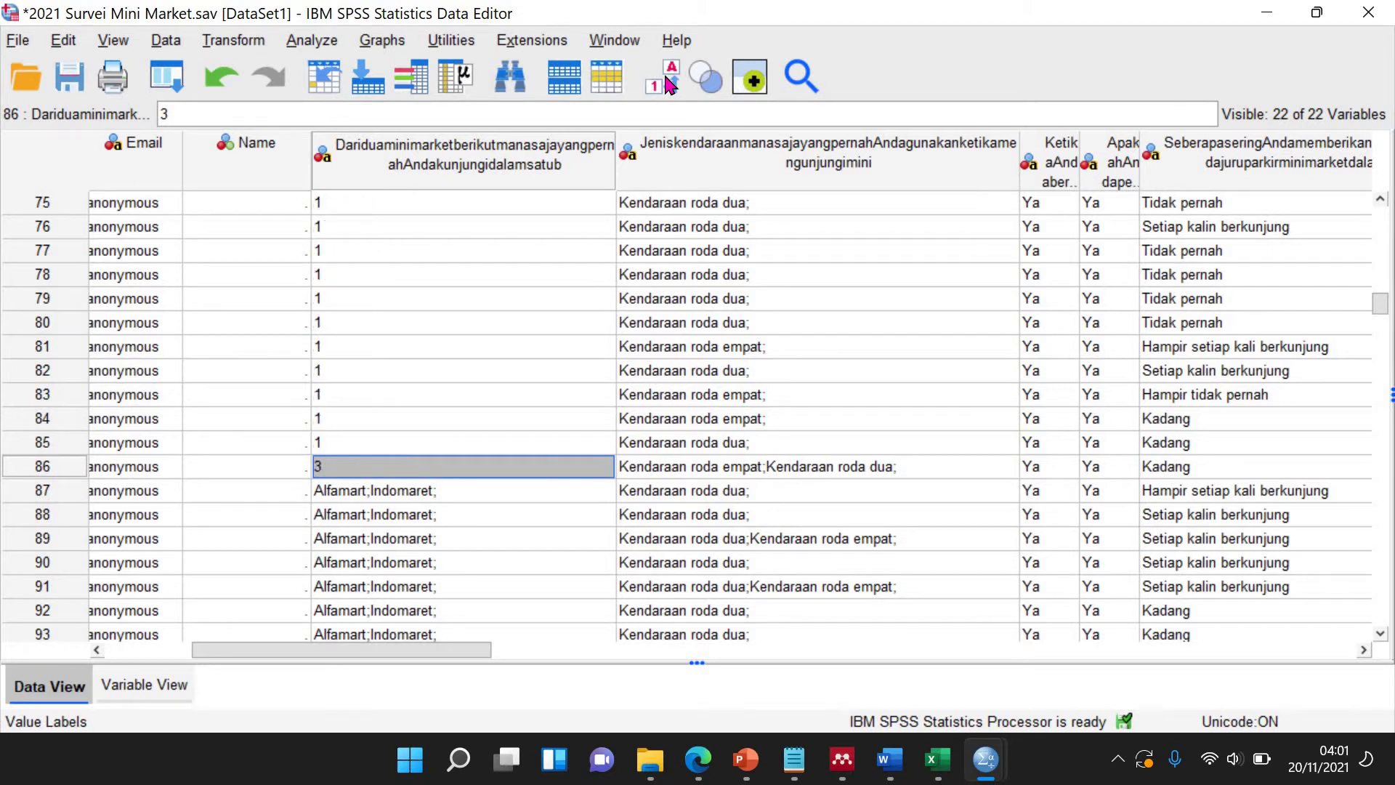
{"action": "key", "text": "Return"}
{"action": "left_click", "coordinate": [503, 471]}
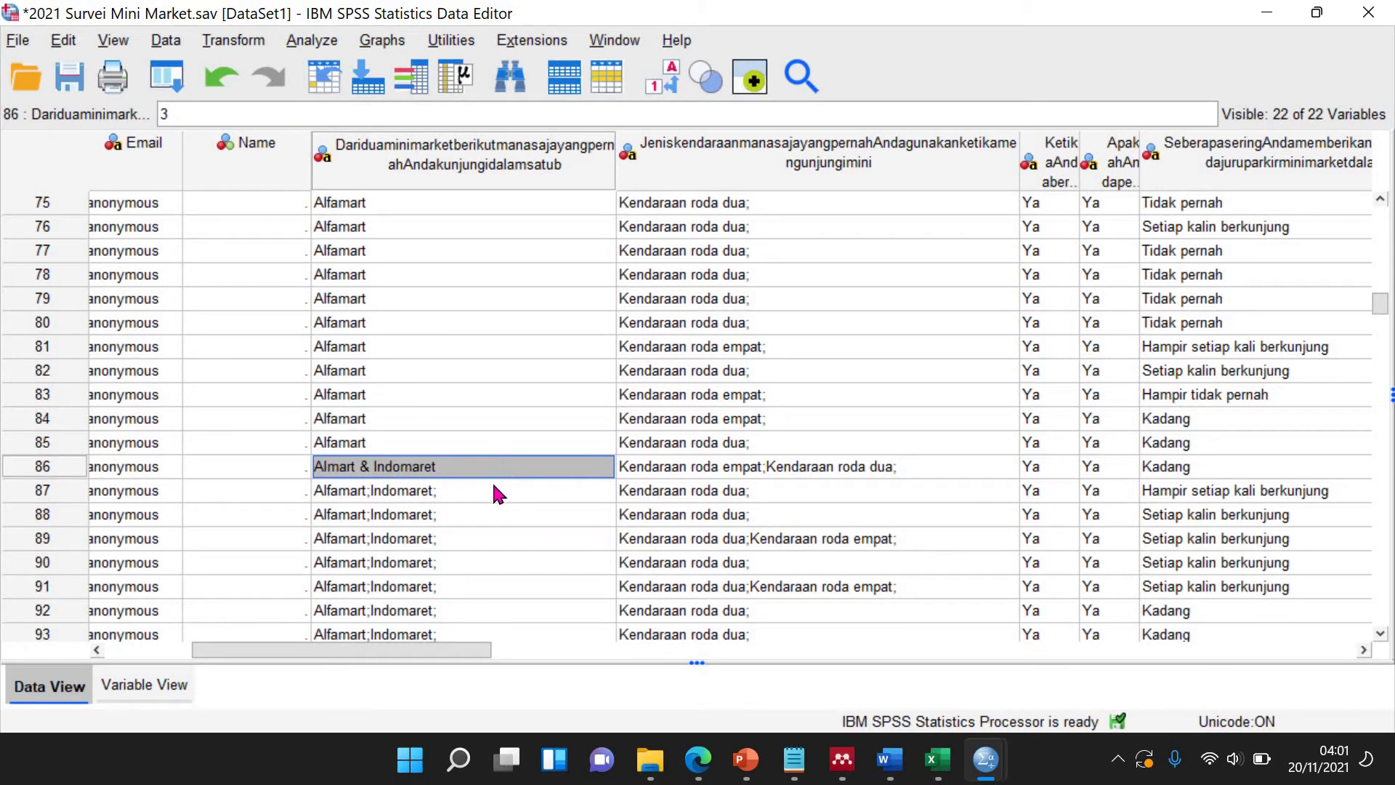
{"action": "left_click_drag", "start_coordinate": [492, 485], "coordinate": [482, 378]}
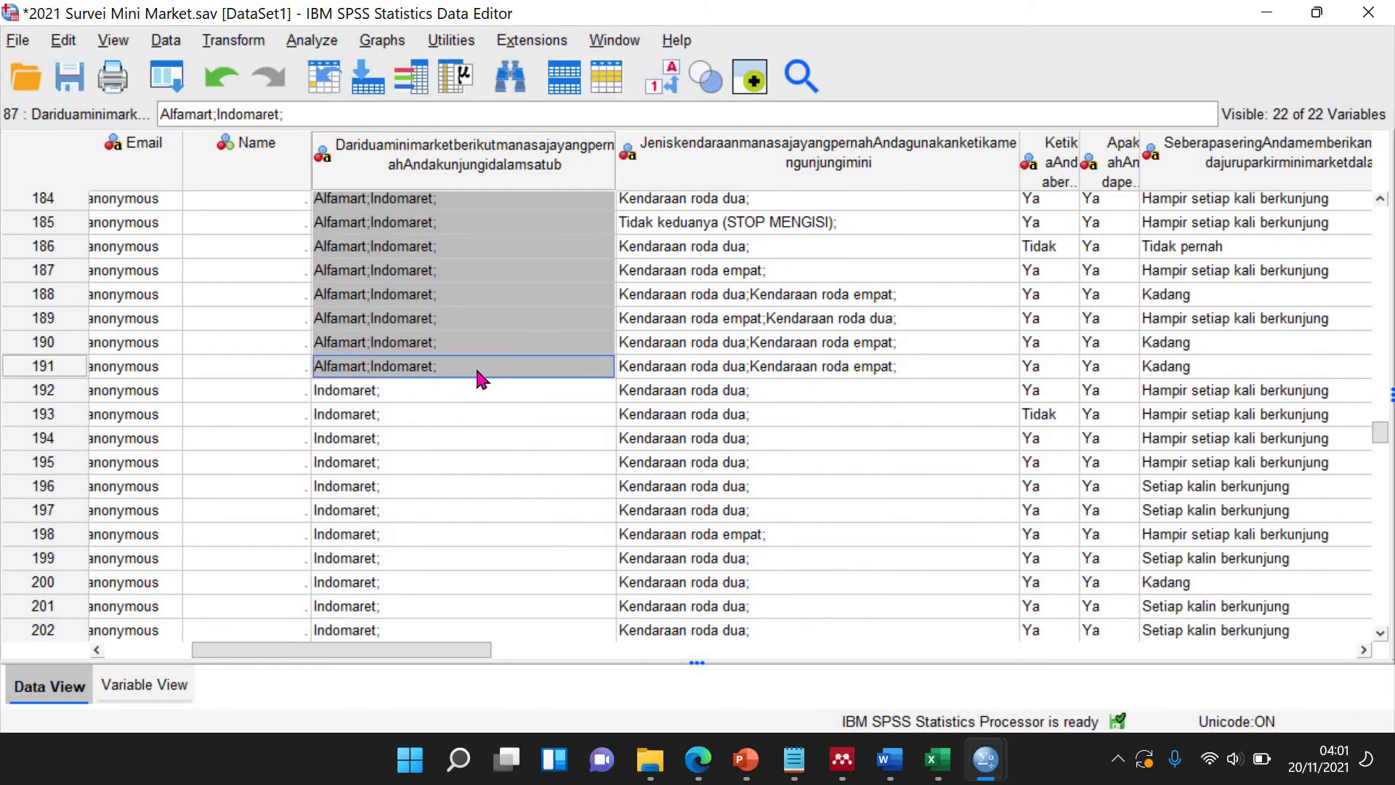
{"action": "type", "text": "Almart & Indomaret"}
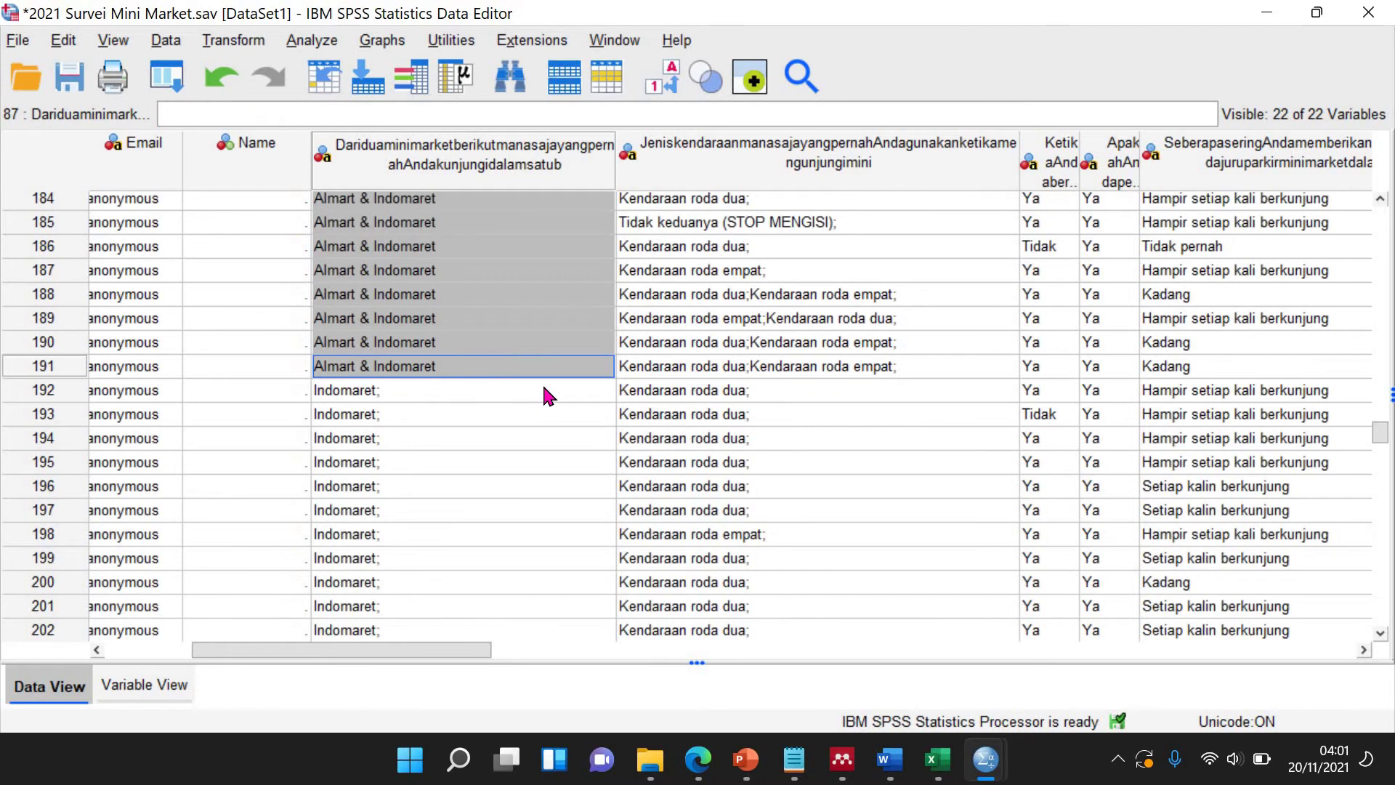
Set case 192 of the minimarket variable to 2 and copy that Indomaret code to cases 193 to 294.
{"action": "left_click", "coordinate": [574, 392]}
{"action": "left_click", "coordinate": [573, 389]}
{"action": "key", "text": "ctrl+c"}
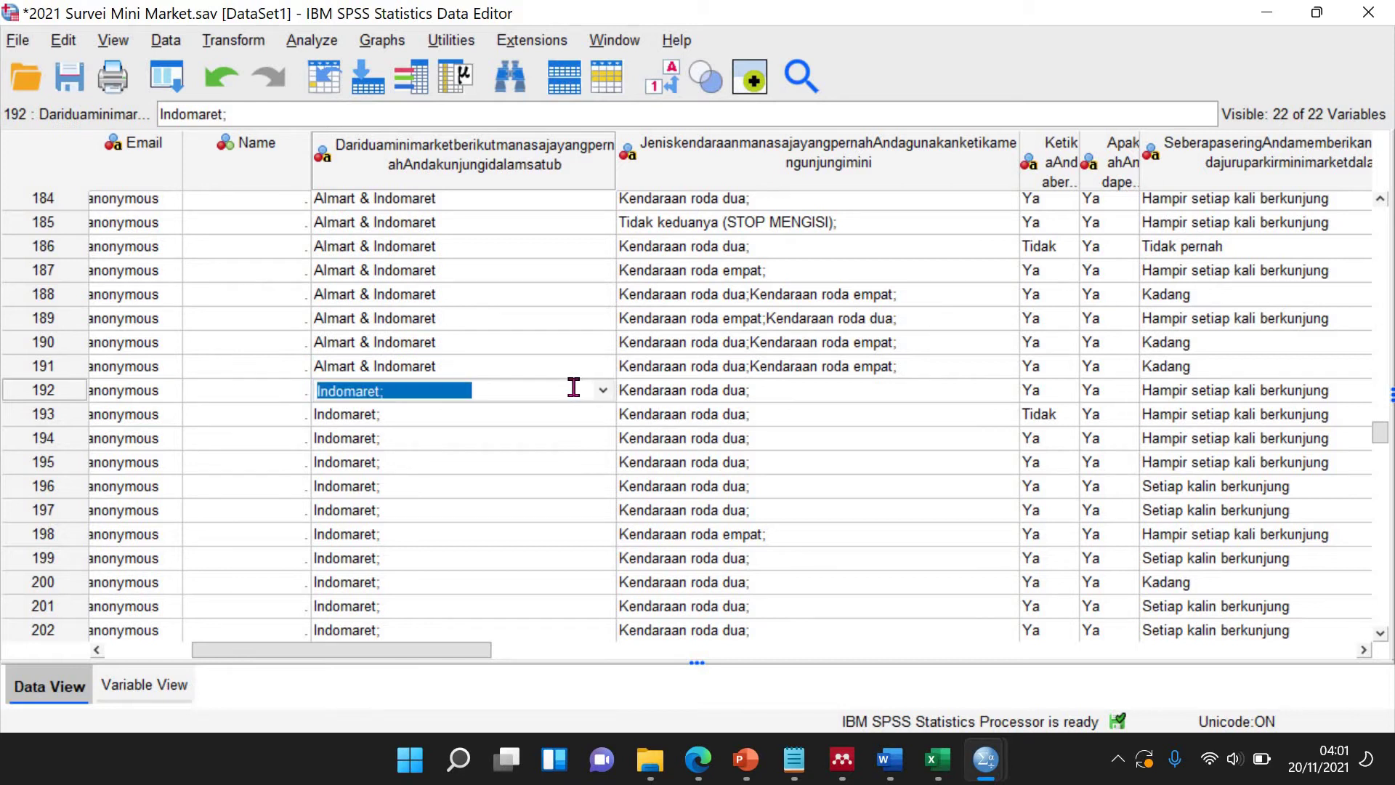
{"action": "type", "text": "2"}
{"action": "left_click", "coordinate": [470, 438]}
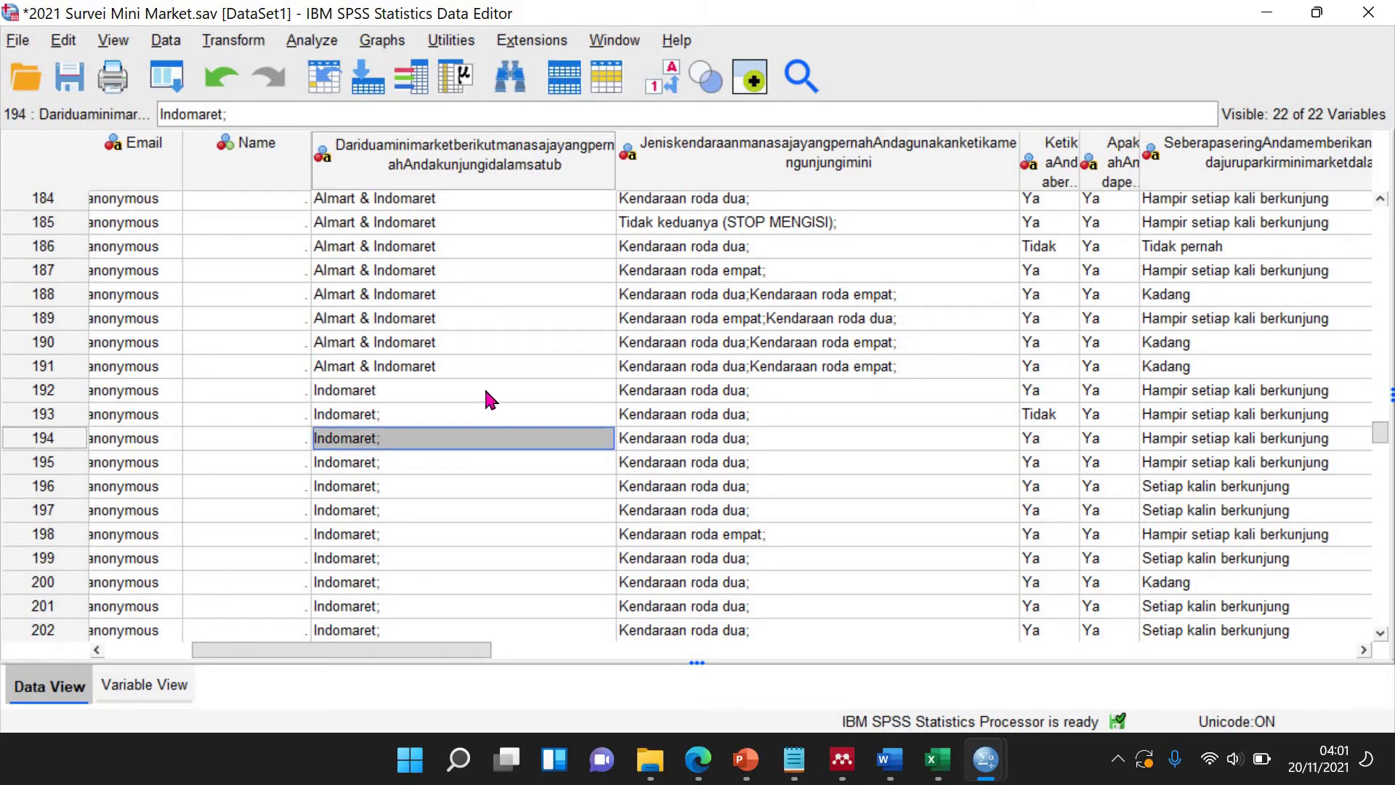
{"action": "left_click", "coordinate": [484, 386]}
{"action": "left_click_drag", "start_coordinate": [470, 414], "coordinate": [475, 657]}
{"action": "left_click_drag", "start_coordinate": [472, 583], "coordinate": [470, 535]}
{"action": "key", "text": "ctrl+v"}
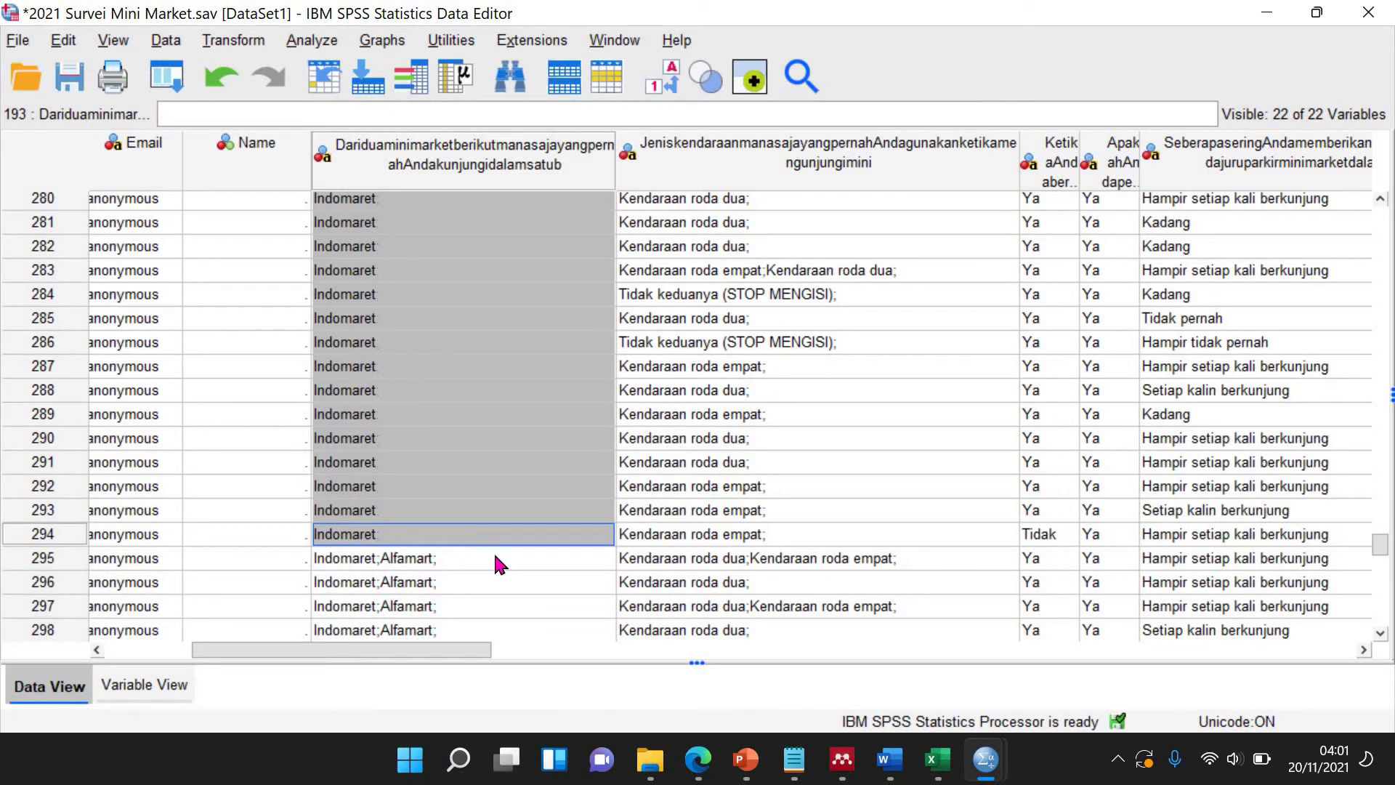
Set case 295 of the minimarket variable to Almart & Indomaret and copy it to cases 296 to 318.
{"action": "scroll", "coordinate": [577, 449], "scroll_direction": "down", "scroll_amount": 2}
{"action": "left_click", "coordinate": [588, 456]}
{"action": "left_click", "coordinate": [600, 445]}
{"action": "left_click", "coordinate": [602, 443]}
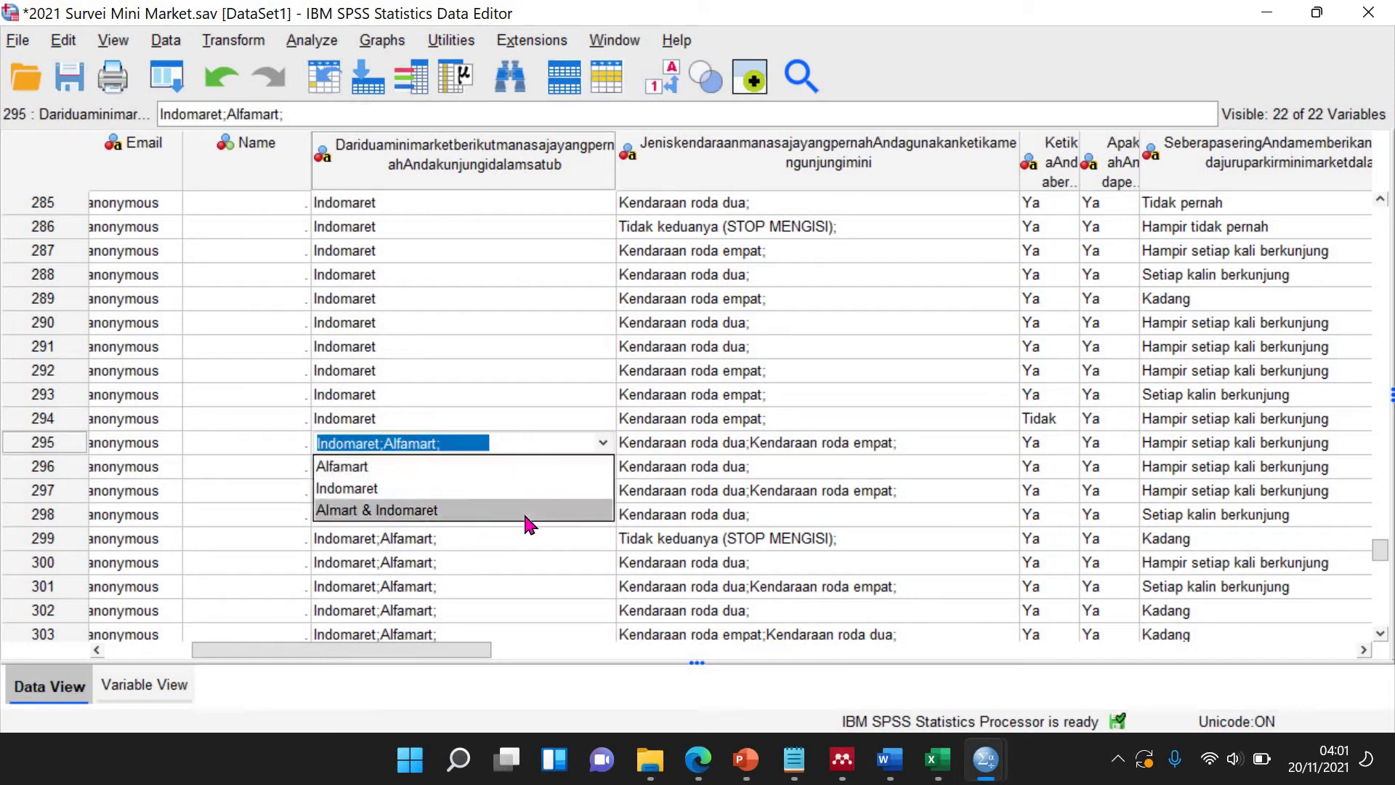
{"action": "left_click", "coordinate": [524, 511]}
{"action": "left_click", "coordinate": [503, 444]}
{"action": "left_click_drag", "start_coordinate": [483, 466], "coordinate": [473, 399]}
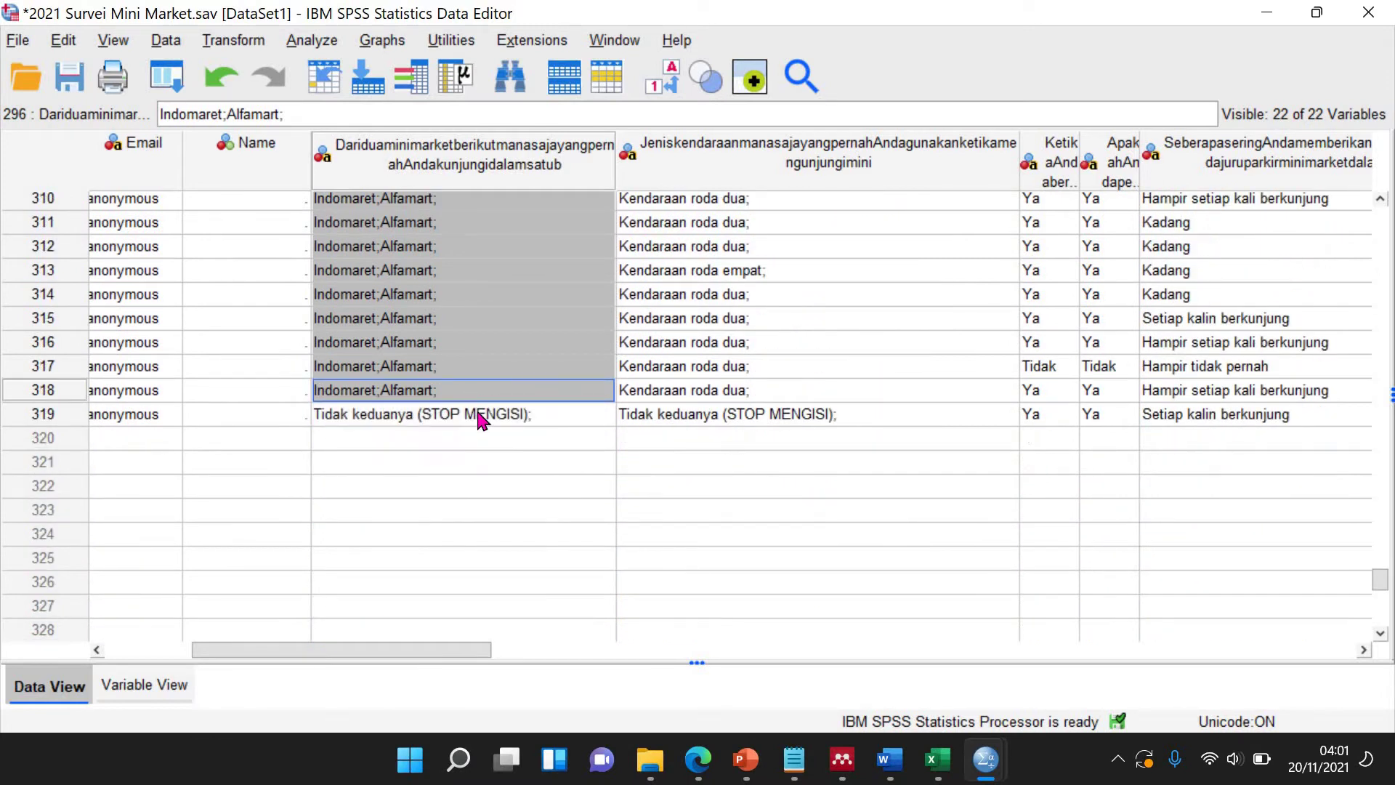
{"action": "type", "text": "Almart & Indomaret"}
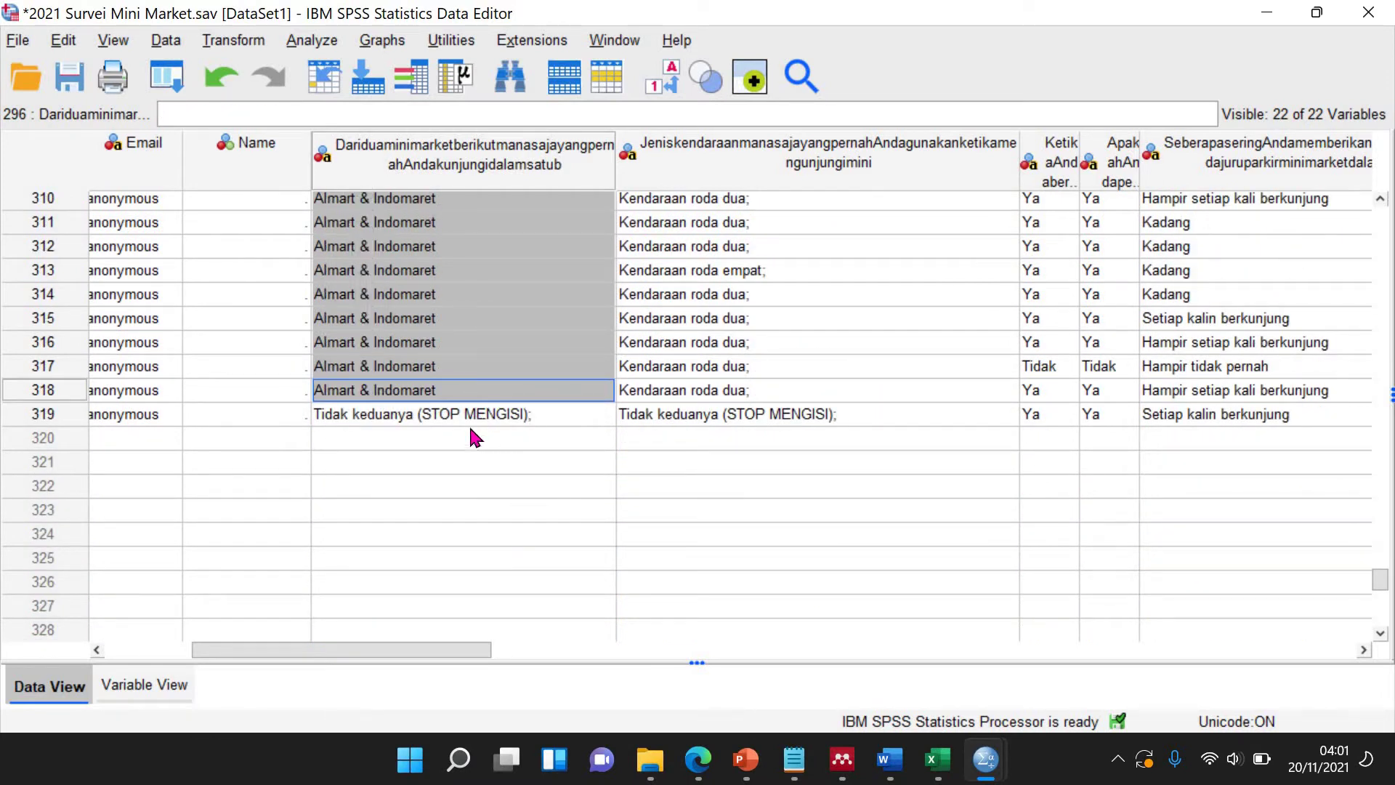
Delete case 319, whose minimarket answer is "Tidak keduanya (STOP MENGISI);".
{"action": "left_click", "coordinate": [44, 414]}
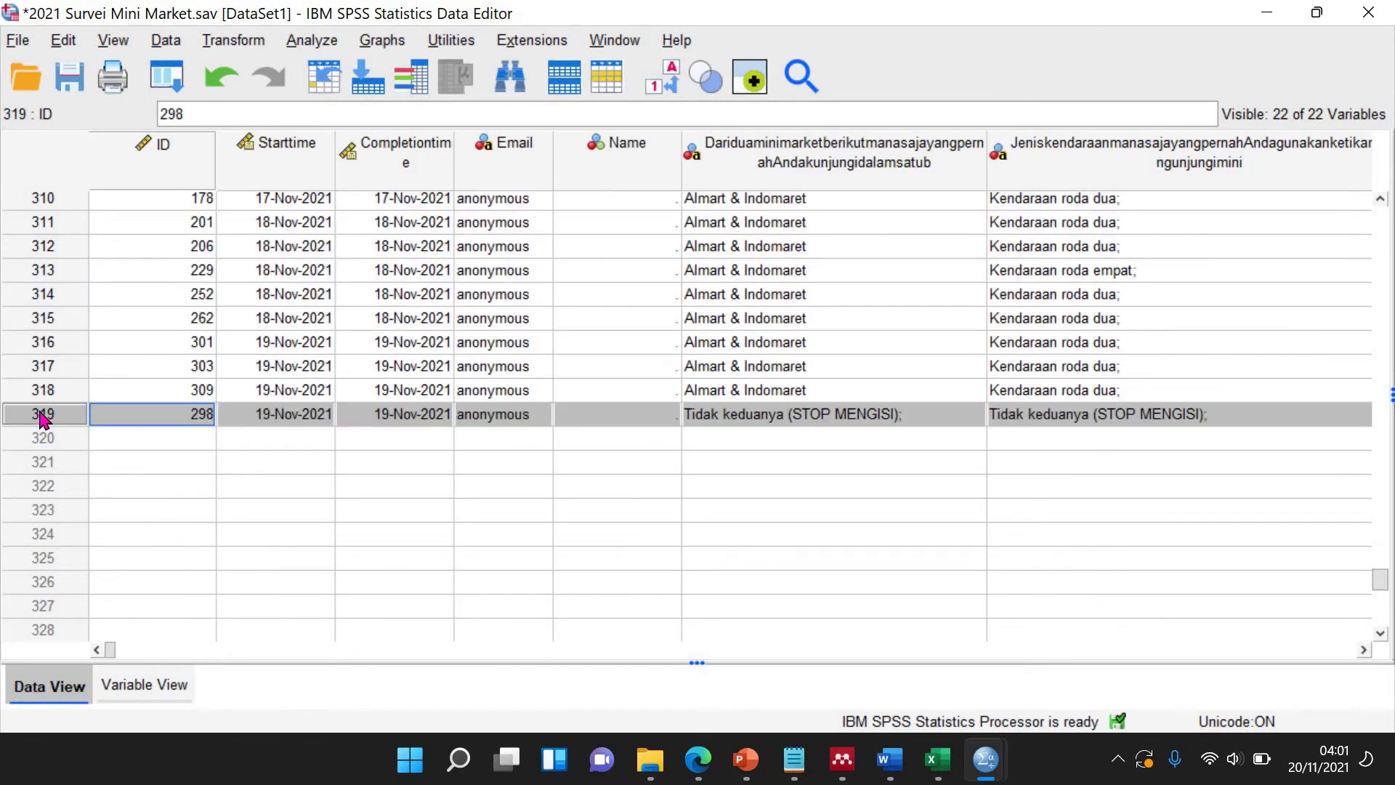
{"action": "right_click", "coordinate": [42, 418]}
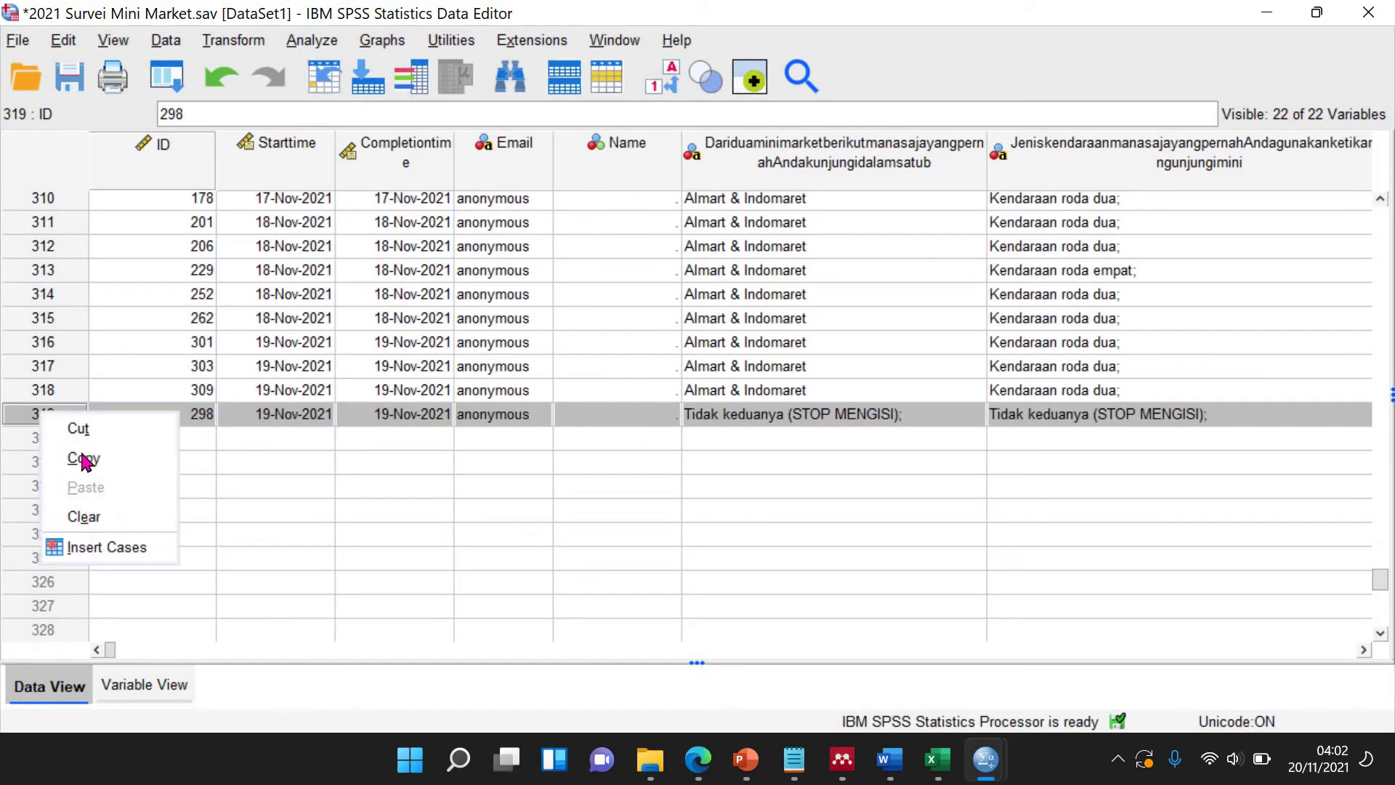
{"action": "left_click", "coordinate": [83, 517]}
{"action": "left_click", "coordinate": [446, 524]}
Narrow the minimarket variable's column in the data grid to roughly half its width.
{"action": "scroll", "coordinate": [595, 493], "scroll_direction": "up", "scroll_amount": 10}
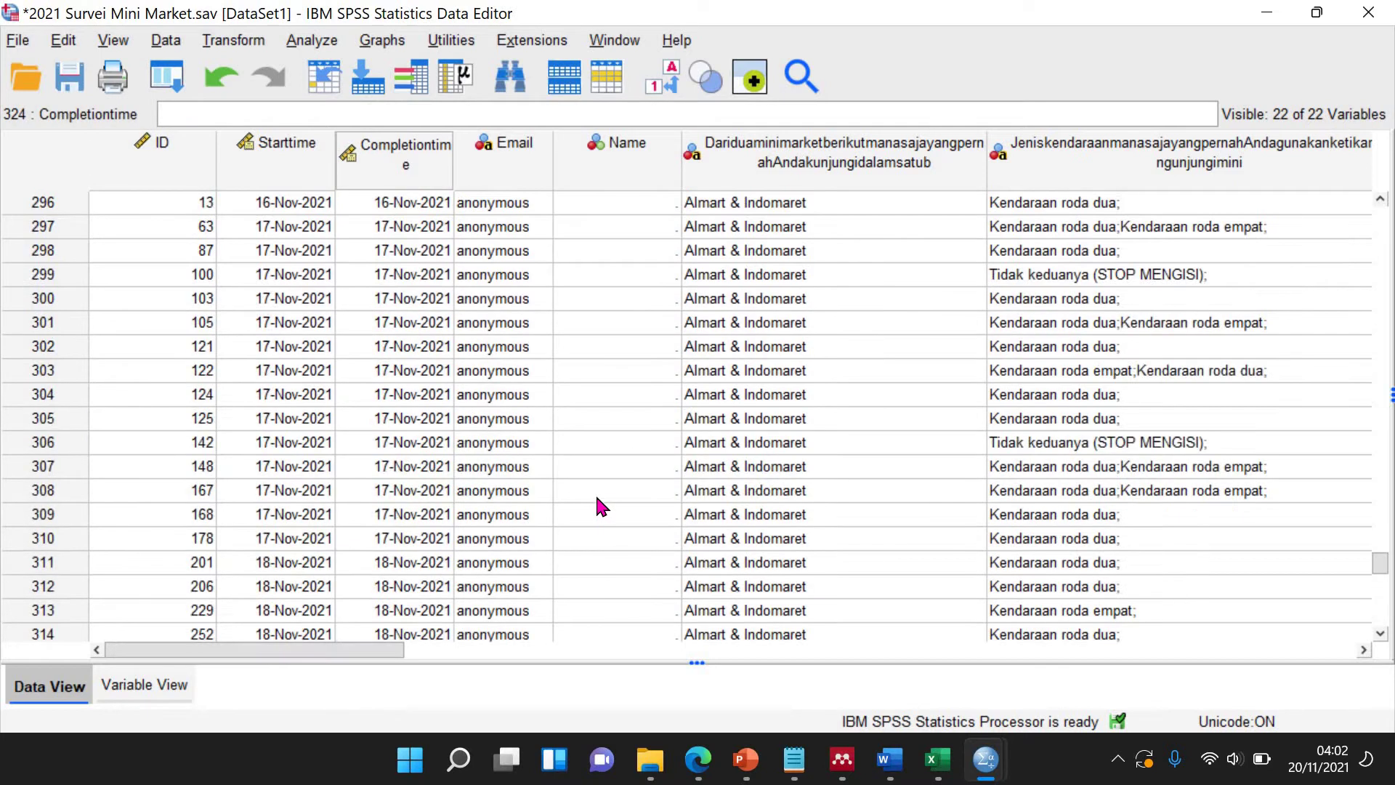
{"action": "left_click_drag", "start_coordinate": [344, 654], "coordinate": [436, 643]}
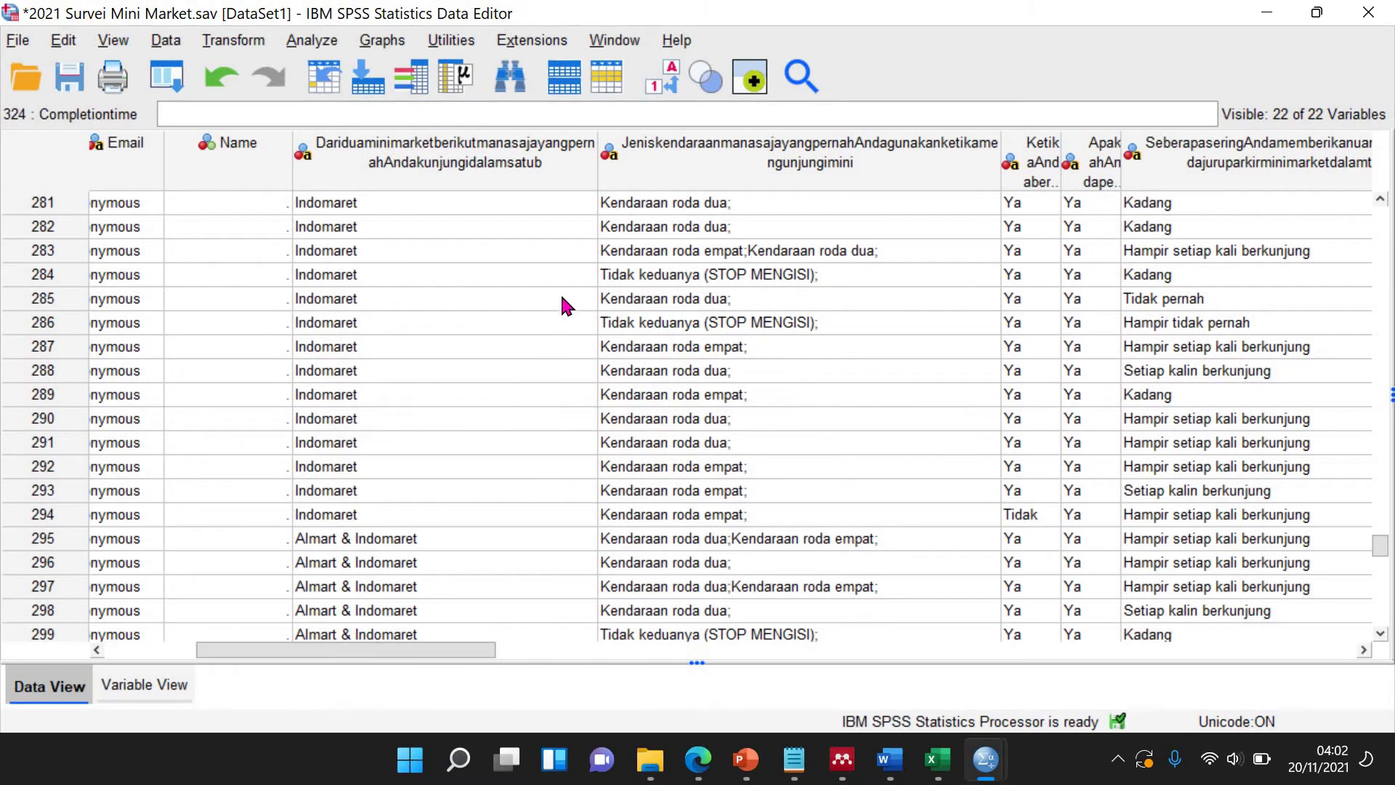
{"action": "left_click", "coordinate": [545, 347]}
{"action": "left_click_drag", "start_coordinate": [596, 181], "coordinate": [459, 204]}
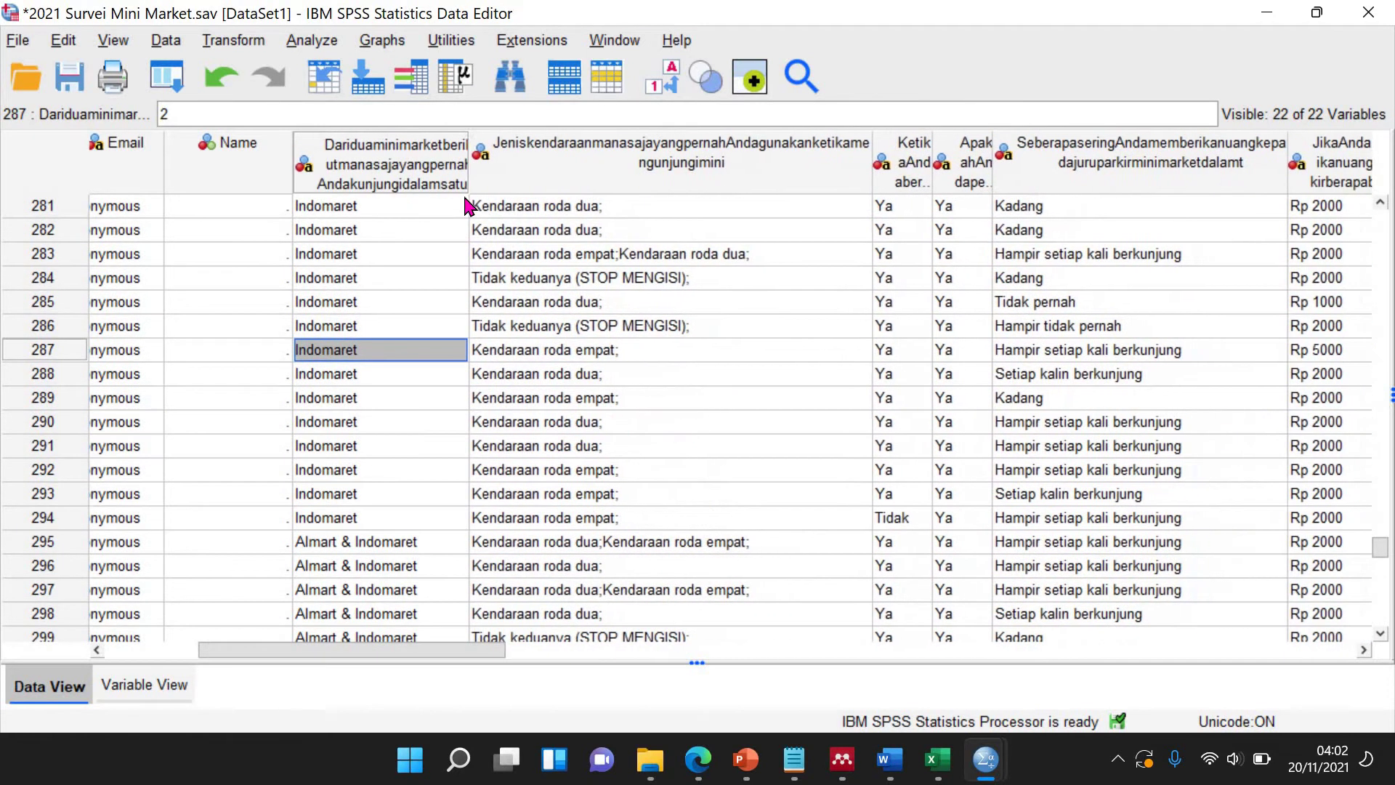
Sort the cases in ascending order by the vehicle type variable.
{"action": "scroll", "coordinate": [616, 414], "scroll_direction": "up", "scroll_amount": 20}
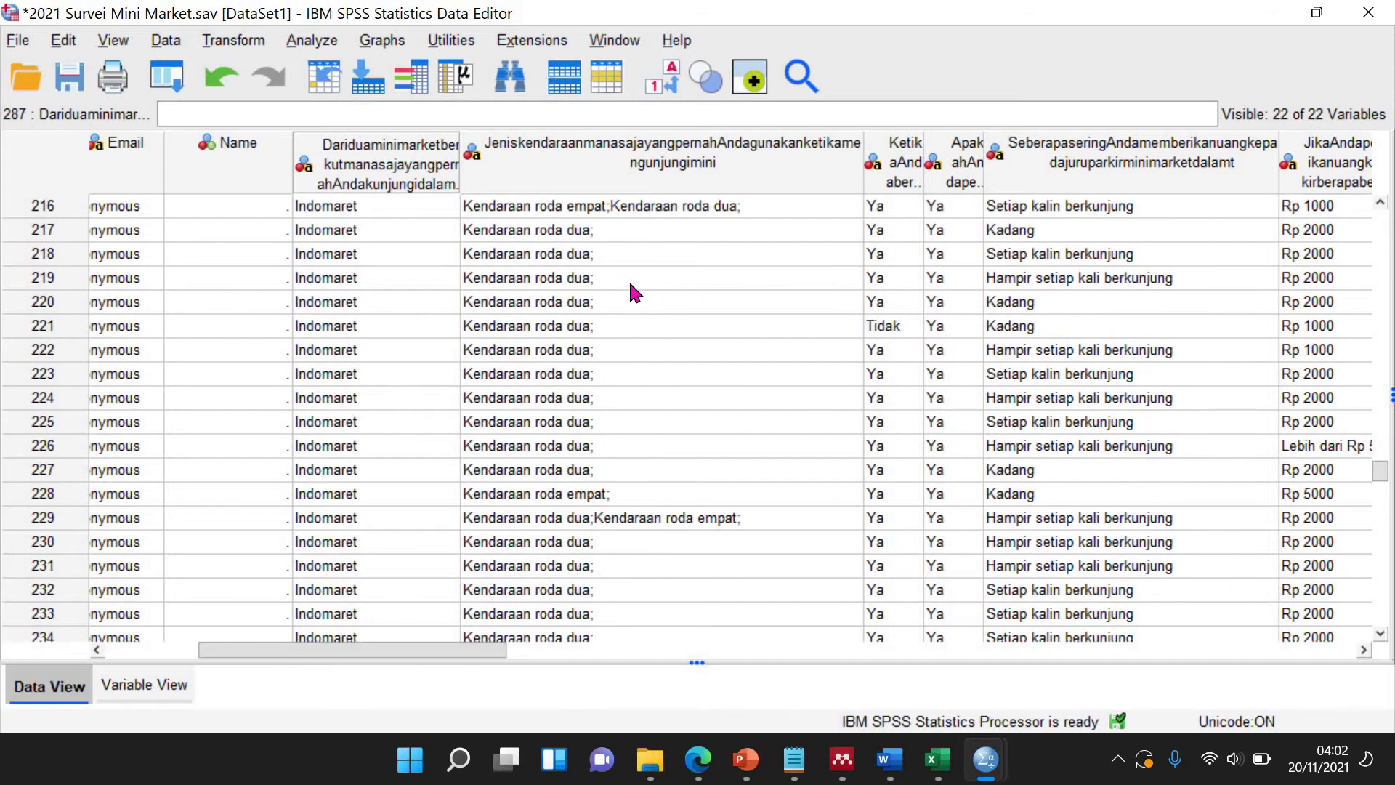
{"action": "scroll", "coordinate": [630, 292], "scroll_direction": "up", "scroll_amount": 3}
{"action": "scroll", "coordinate": [652, 409], "scroll_direction": "up", "scroll_amount": 3}
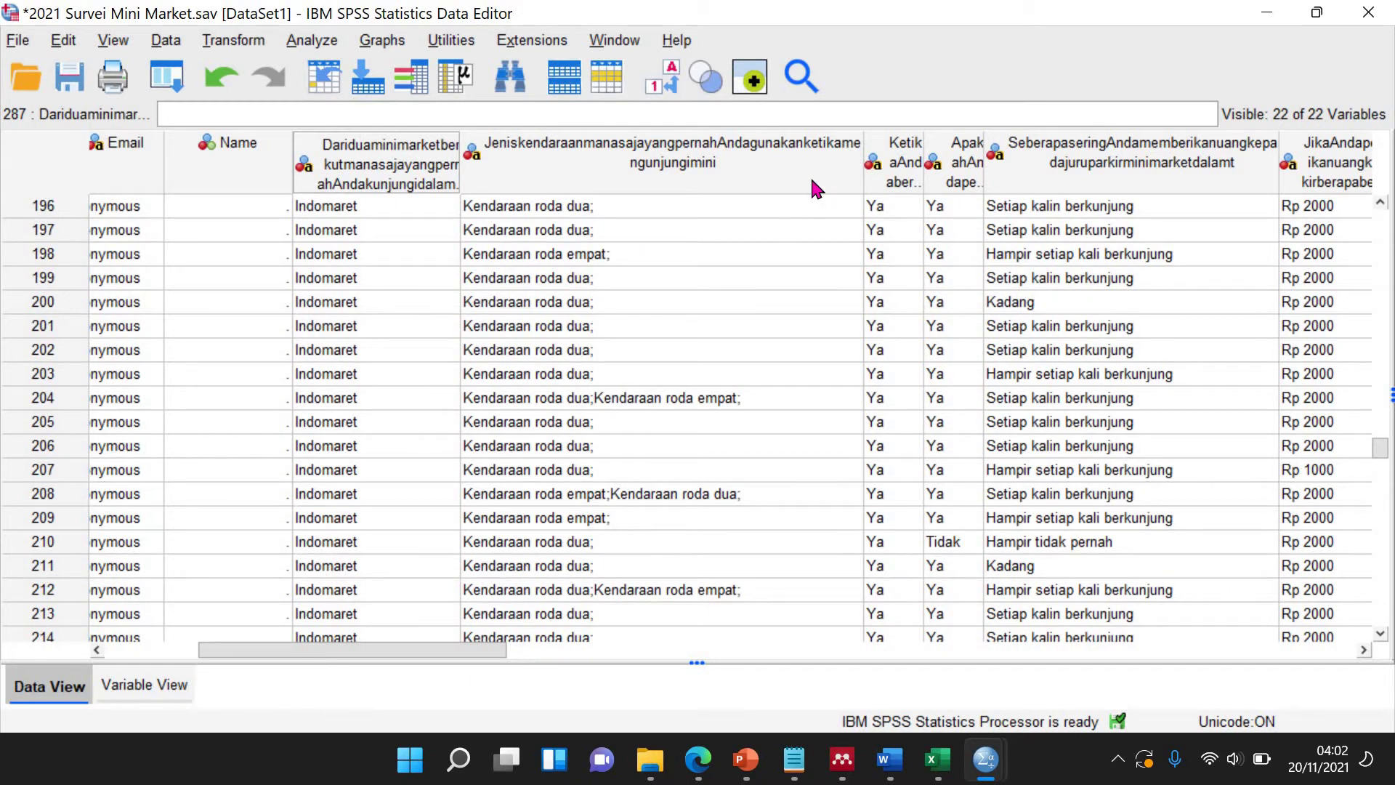
{"action": "left_click", "coordinate": [781, 154]}
{"action": "right_click", "coordinate": [771, 167]}
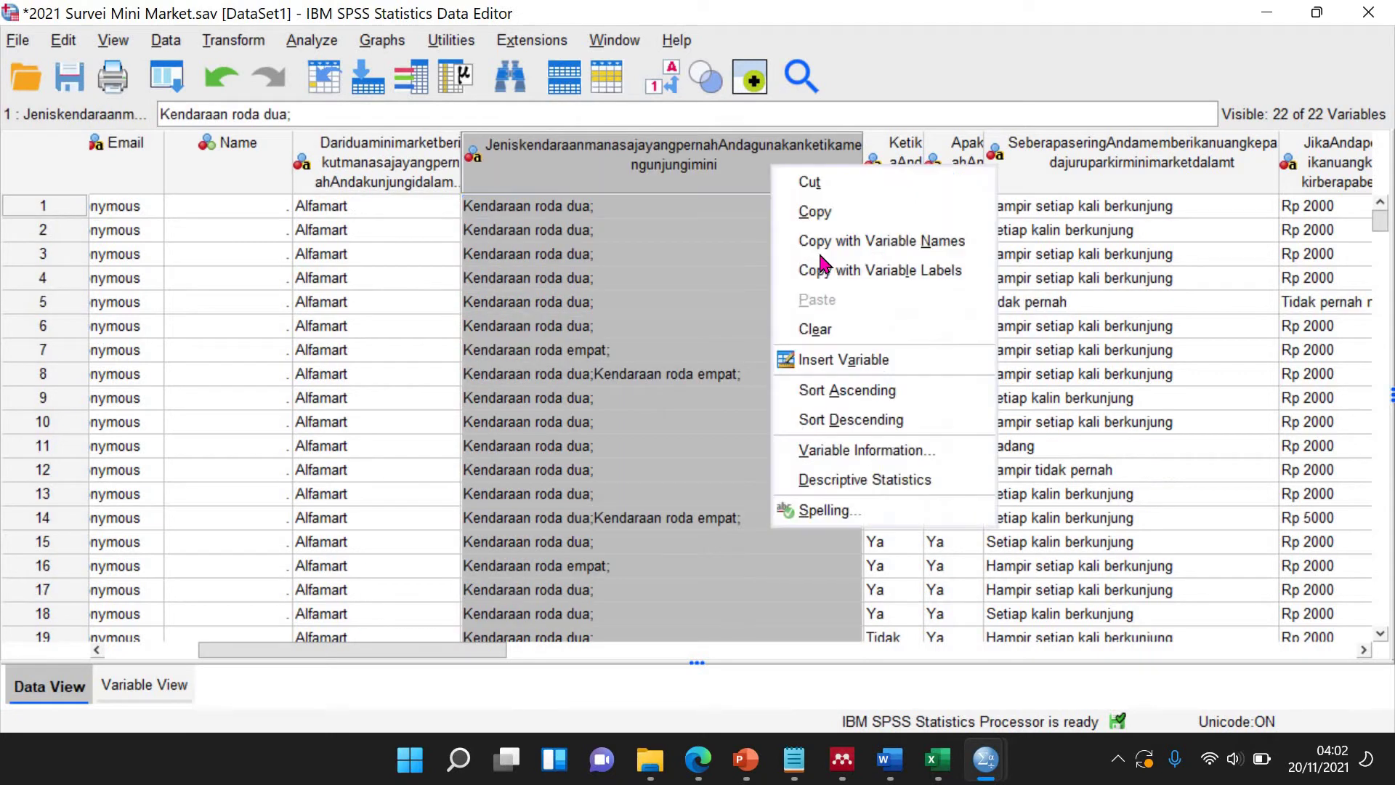
{"action": "left_click", "coordinate": [848, 392]}
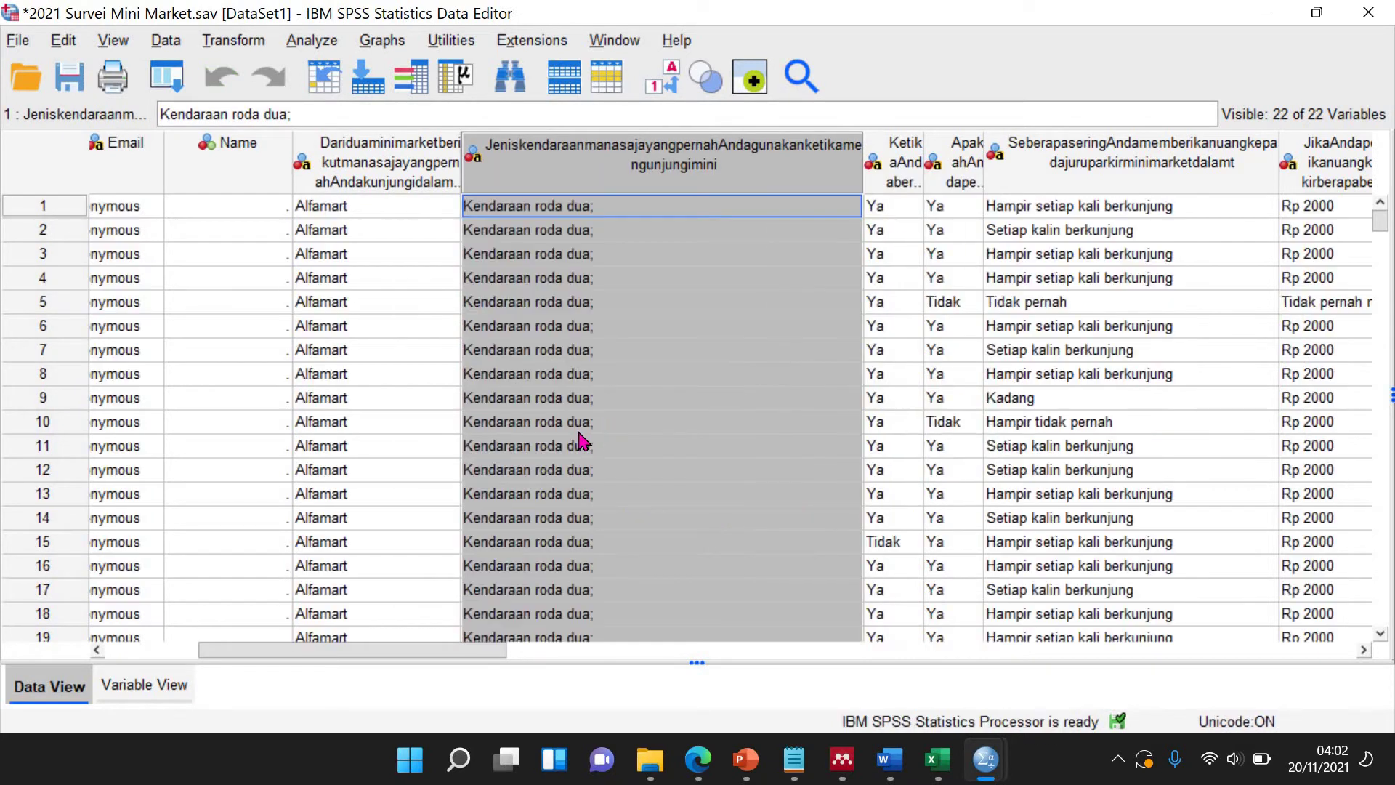
Delete cases 307 to 318, whose vehicle type answer is "Tidak keduanya (STOP MENGISI);".
{"action": "scroll", "coordinate": [663, 419], "scroll_direction": "down", "scroll_amount": 20}
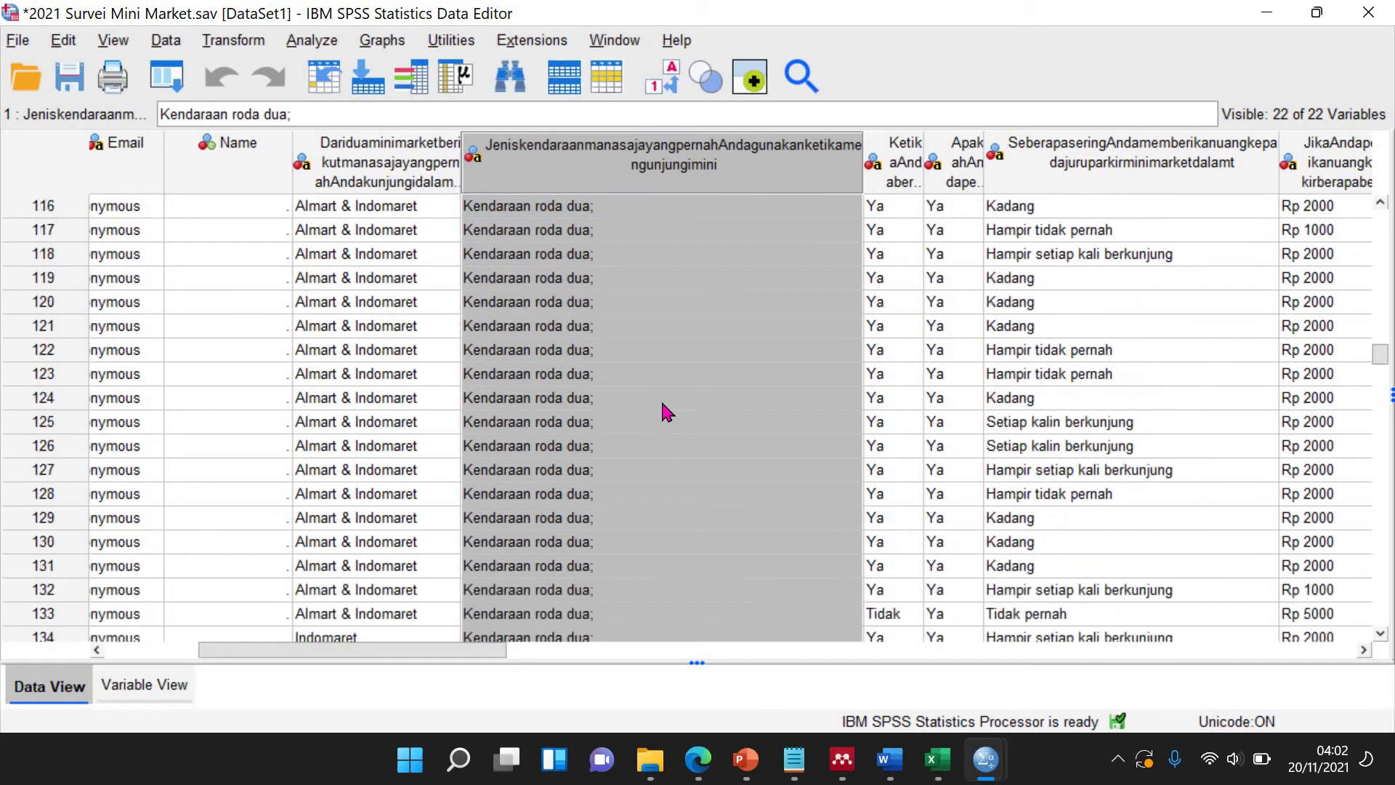
{"action": "scroll", "coordinate": [666, 411], "scroll_direction": "down", "scroll_amount": 20}
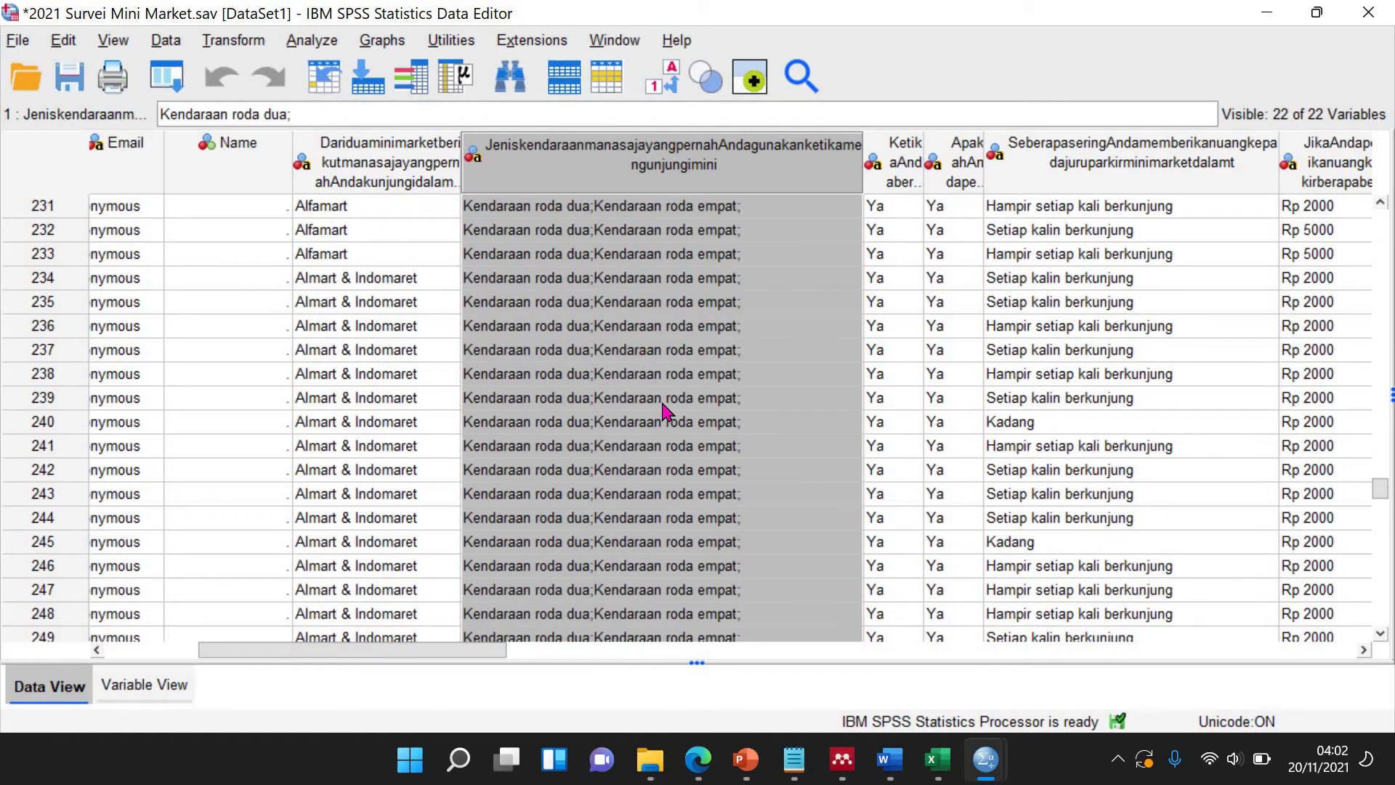
{"action": "scroll", "coordinate": [664, 412], "scroll_direction": "down", "scroll_amount": 20}
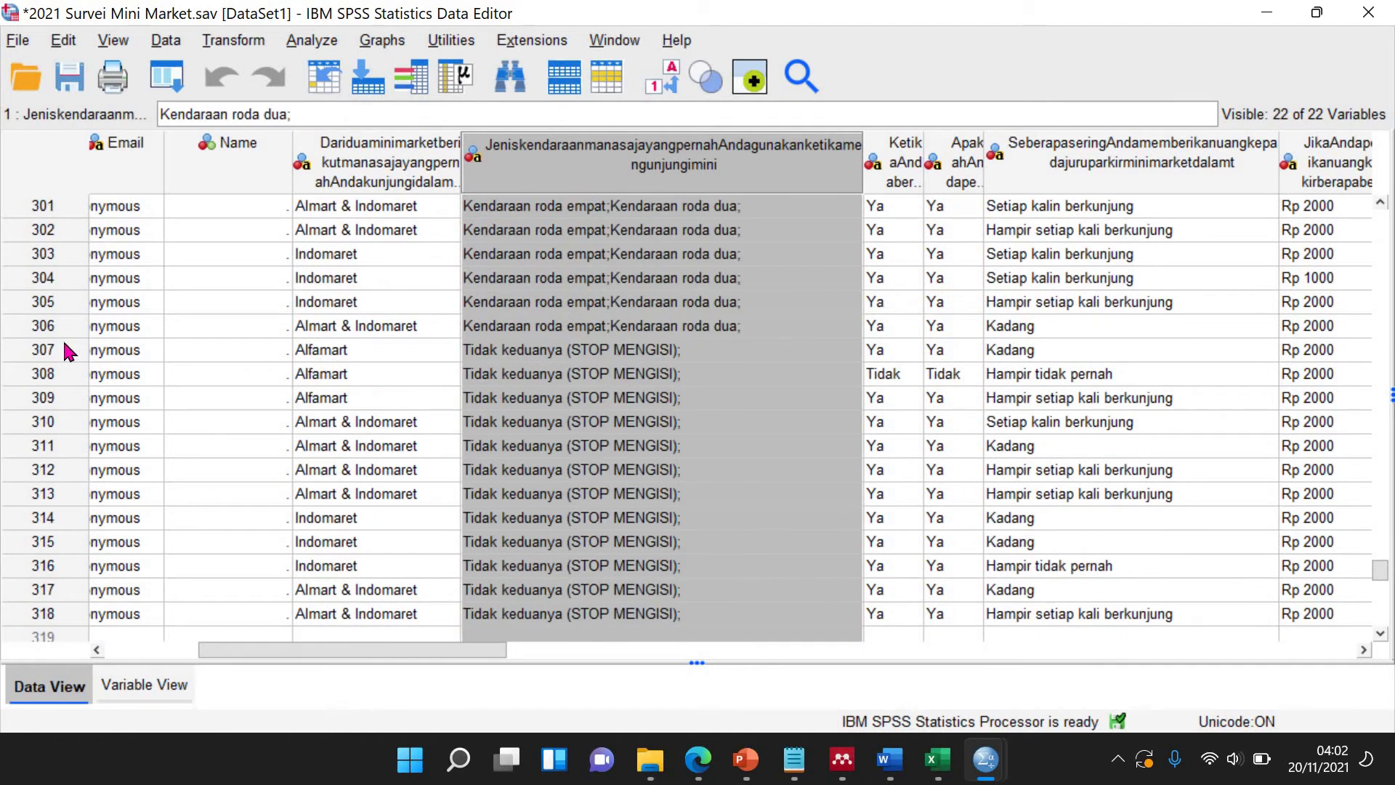
{"action": "left_click_drag", "start_coordinate": [45, 350], "coordinate": [102, 565]}
{"action": "right_click", "coordinate": [55, 469]}
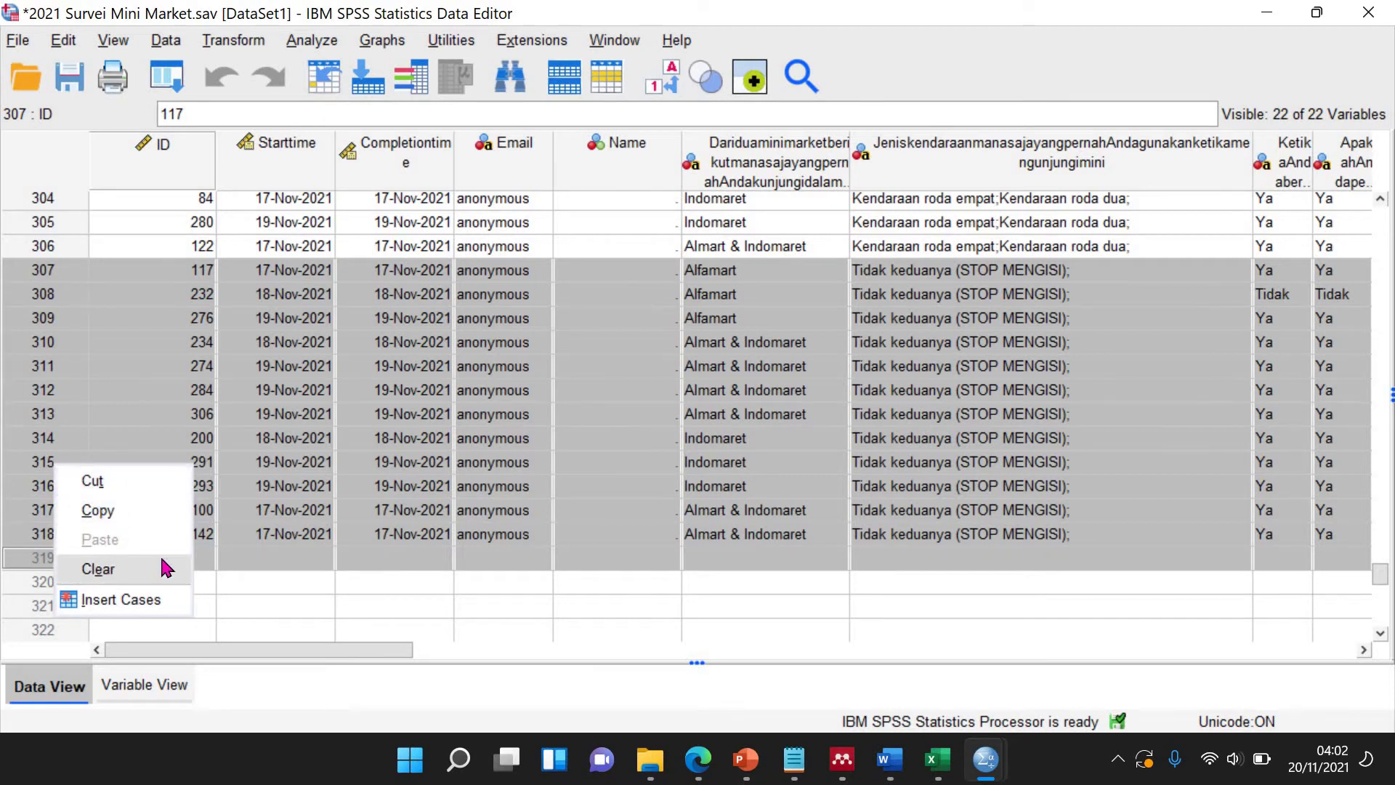
{"action": "left_click", "coordinate": [101, 570]}
{"action": "left_click", "coordinate": [879, 421]}
{"action": "scroll", "coordinate": [509, 545], "scroll_direction": "up", "scroll_amount": 3}
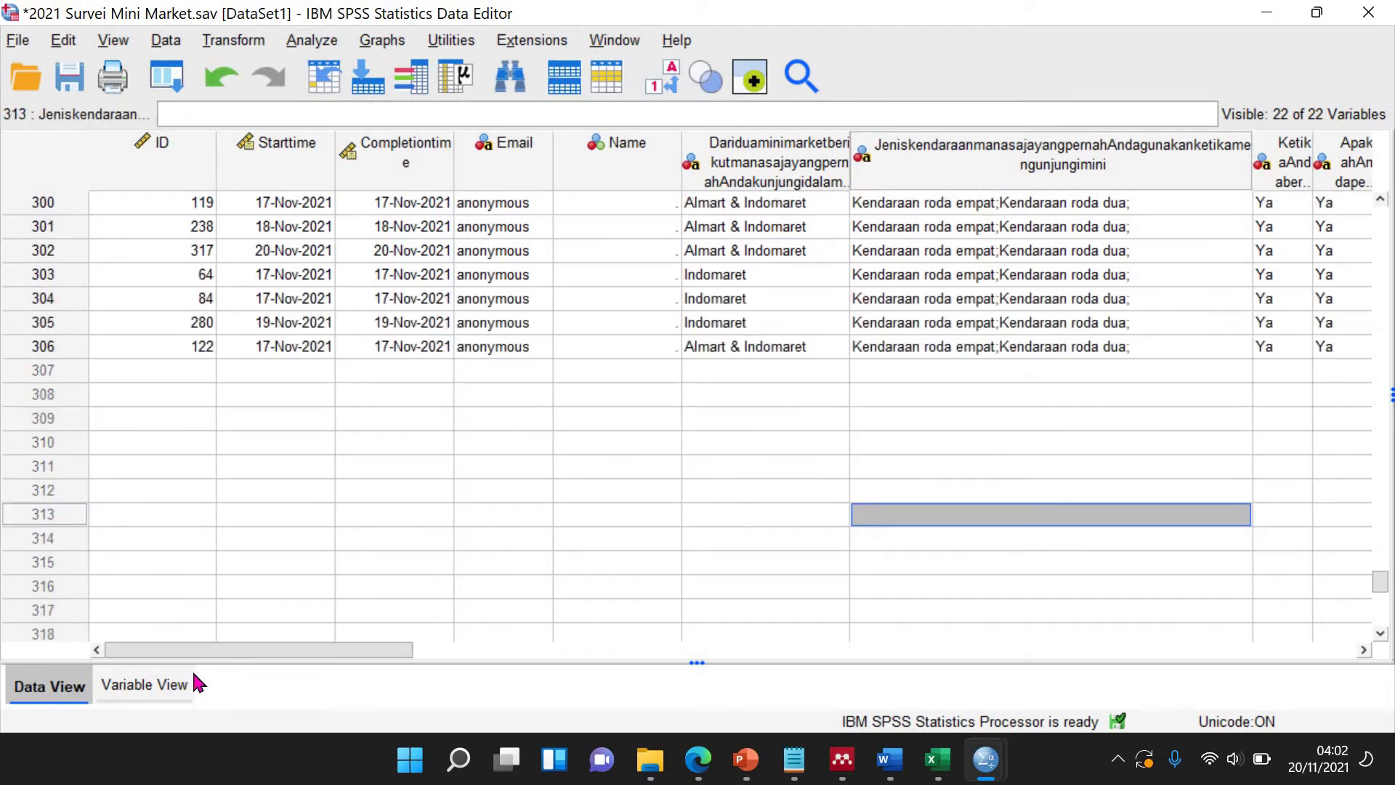
Add the value label 1 = "Kendaraan roda dua" to the vehicle type variable.
{"action": "left_click", "coordinate": [154, 691]}
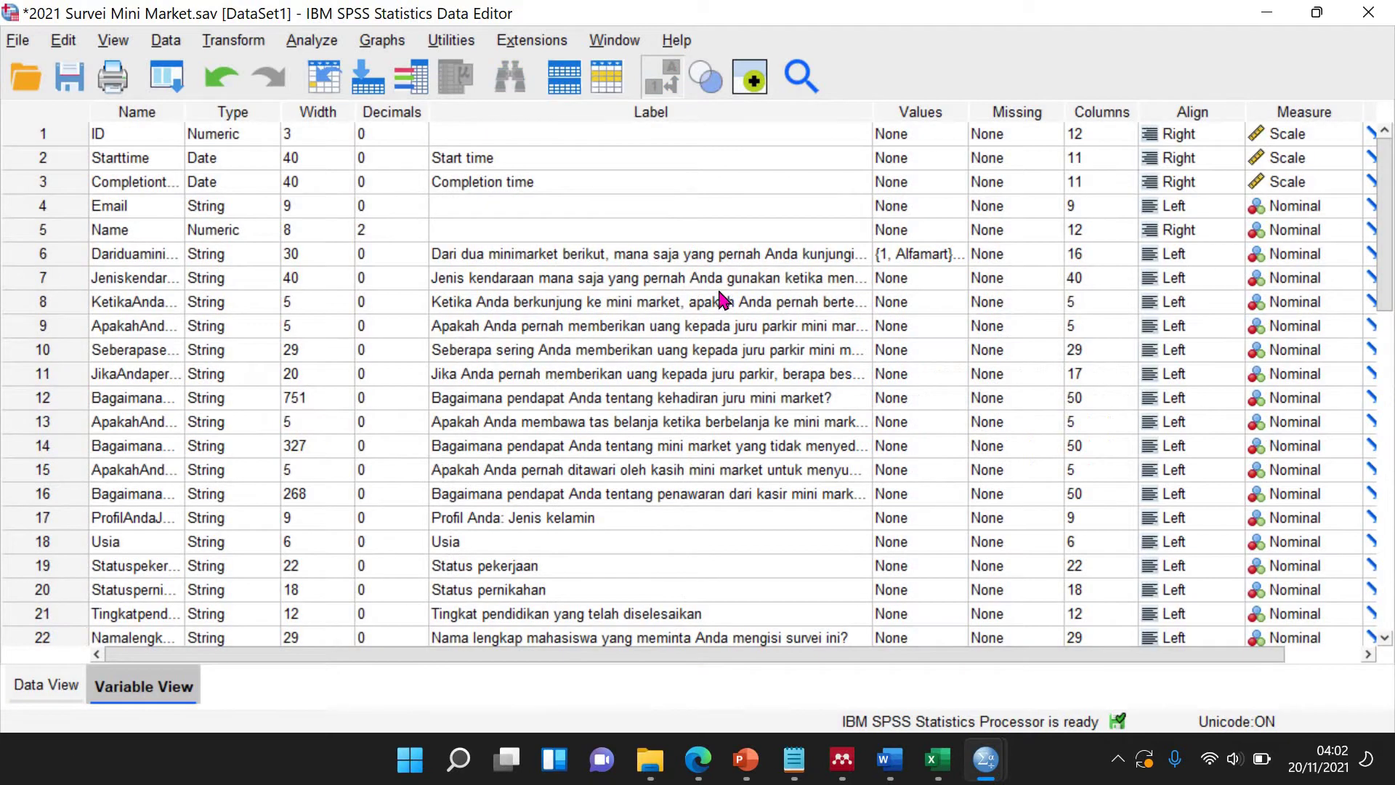
{"action": "left_click", "coordinate": [951, 277]}
{"action": "left_click", "coordinate": [958, 278]}
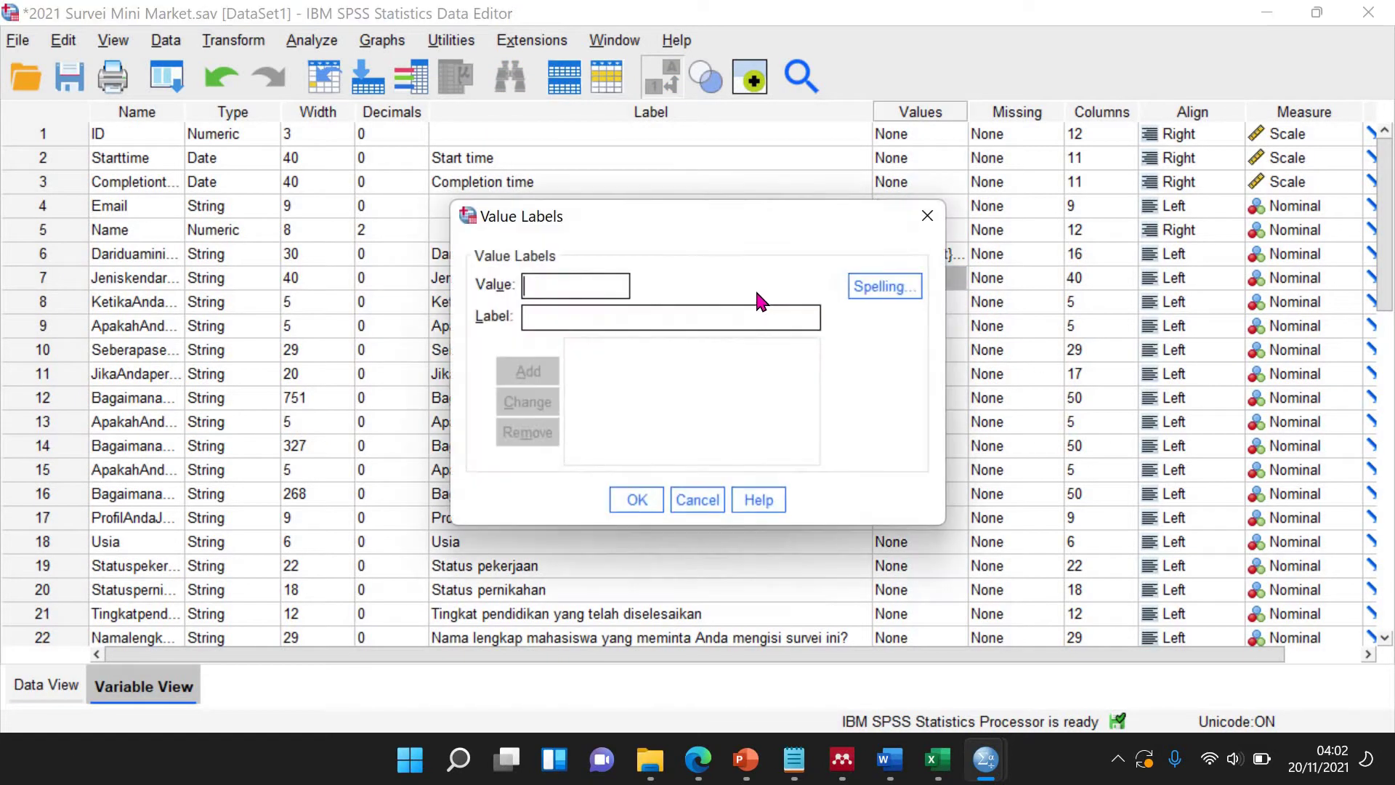
{"action": "type", "text": "1"}
{"action": "left_click", "coordinate": [658, 307]}
{"action": "type", "text": "Kendaraan roda dua"}
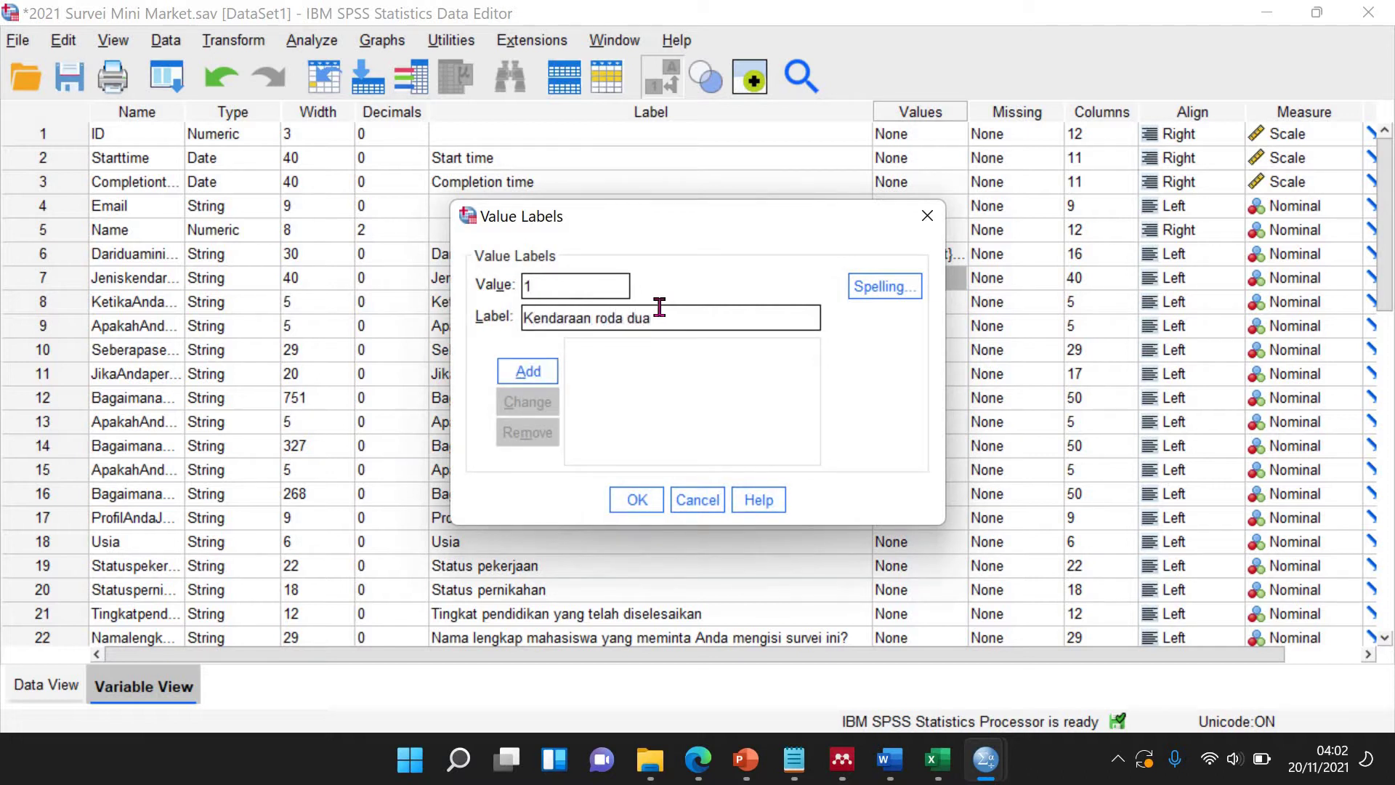
{"action": "key", "text": "Return"}
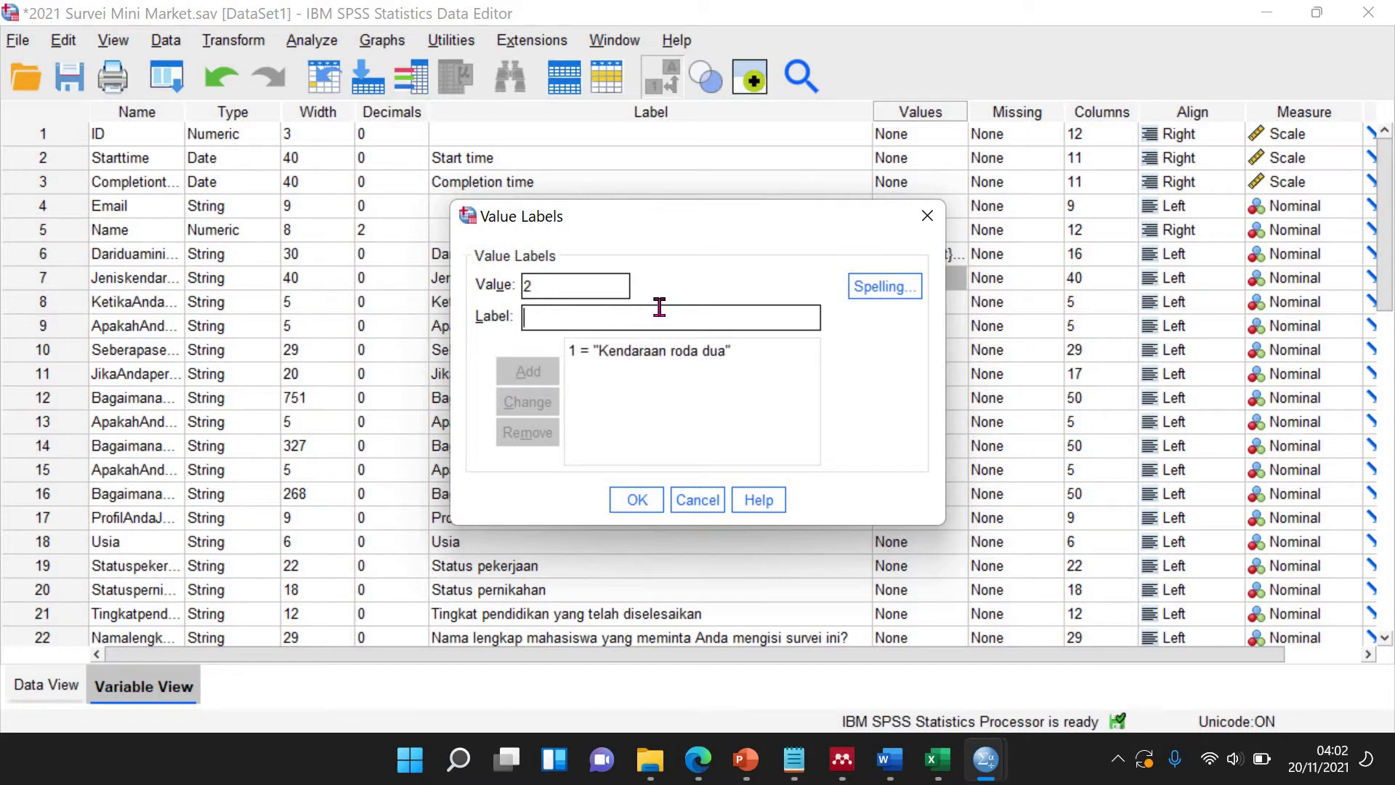
Add 2 = "Kendaraan roda empat" and 3 = "Kendaraan roda dua dan empat" to the vehicle type labels and accept them.
{"action": "type", "text": "Kendaraan"}
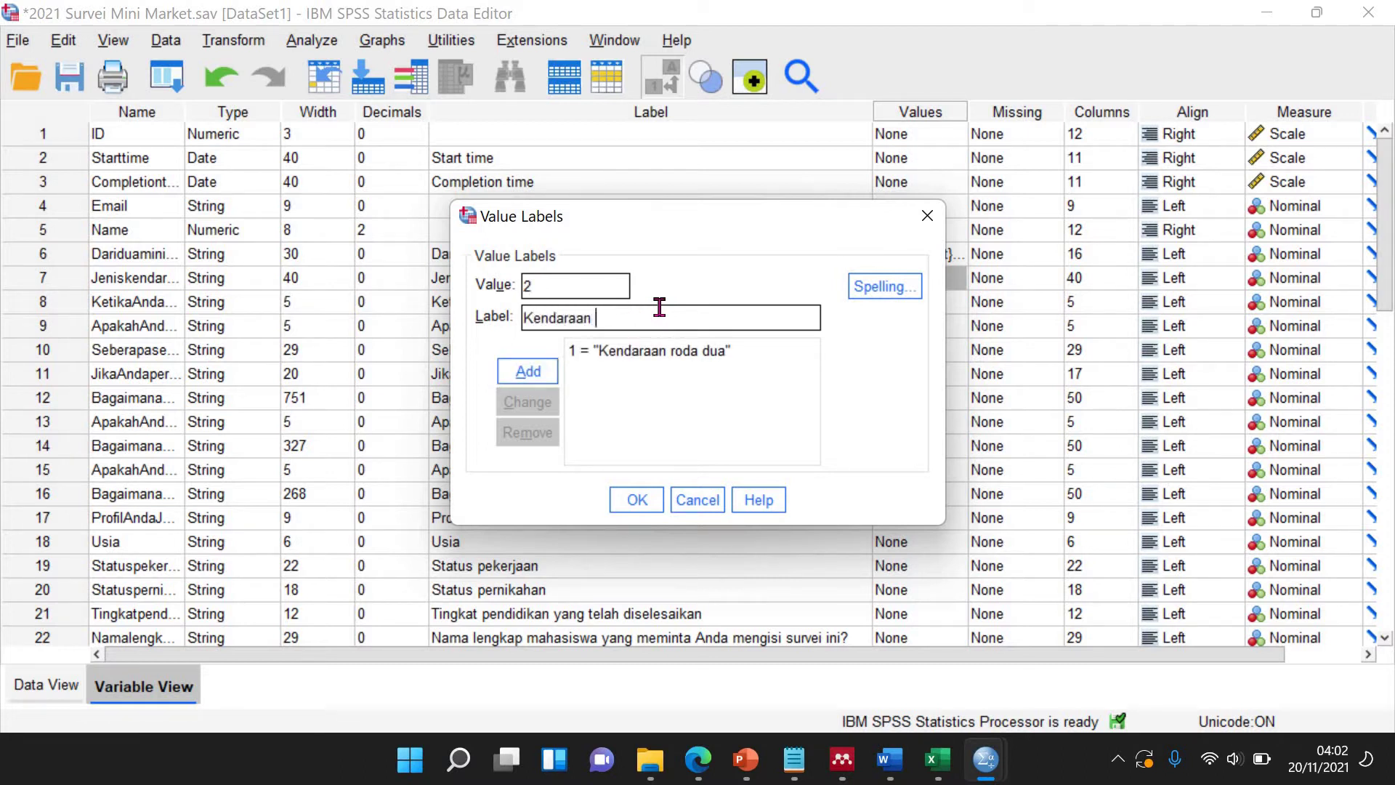
{"action": "type", "text": " roda empat"}
{"action": "key", "text": "Return"}
{"action": "type", "text": "K"}
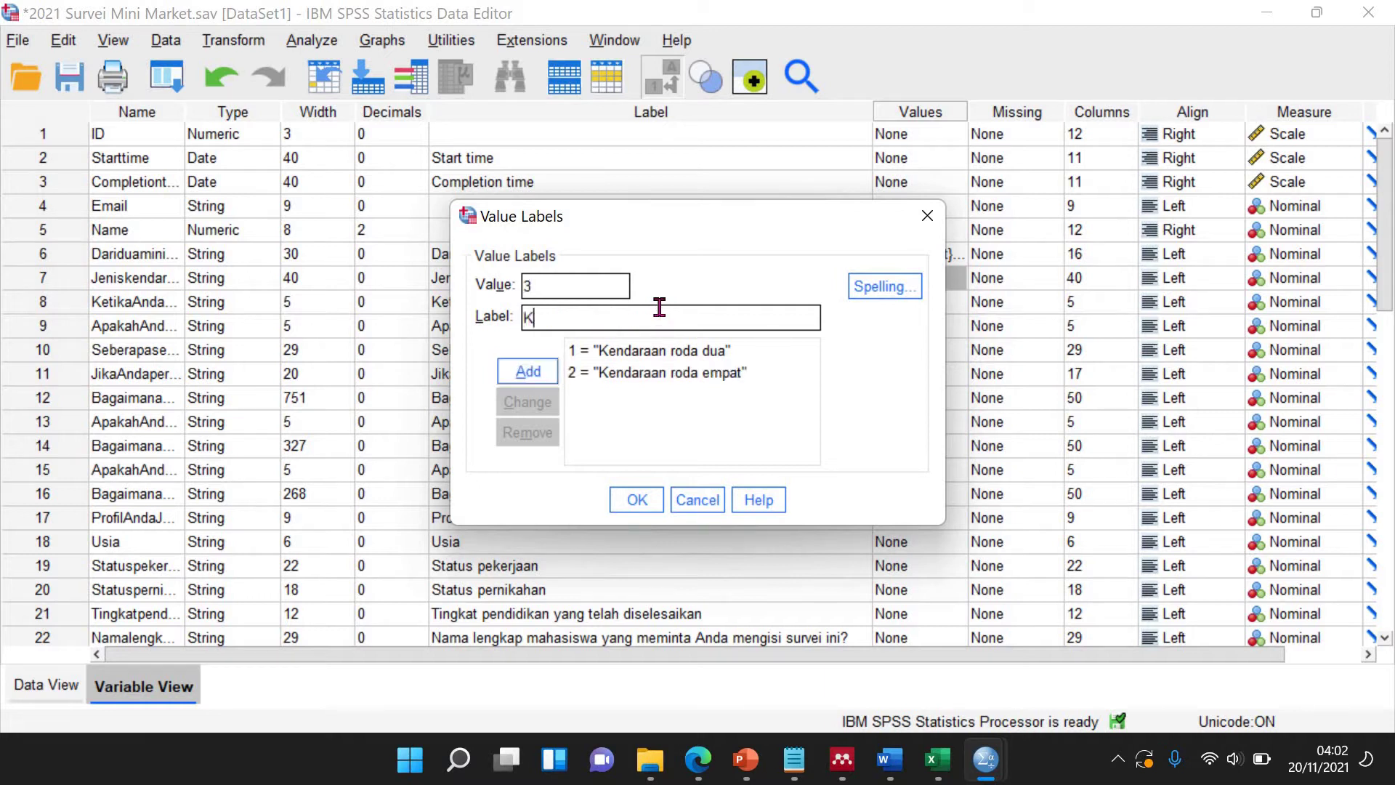
{"action": "type", "text": "endaraan roda"}
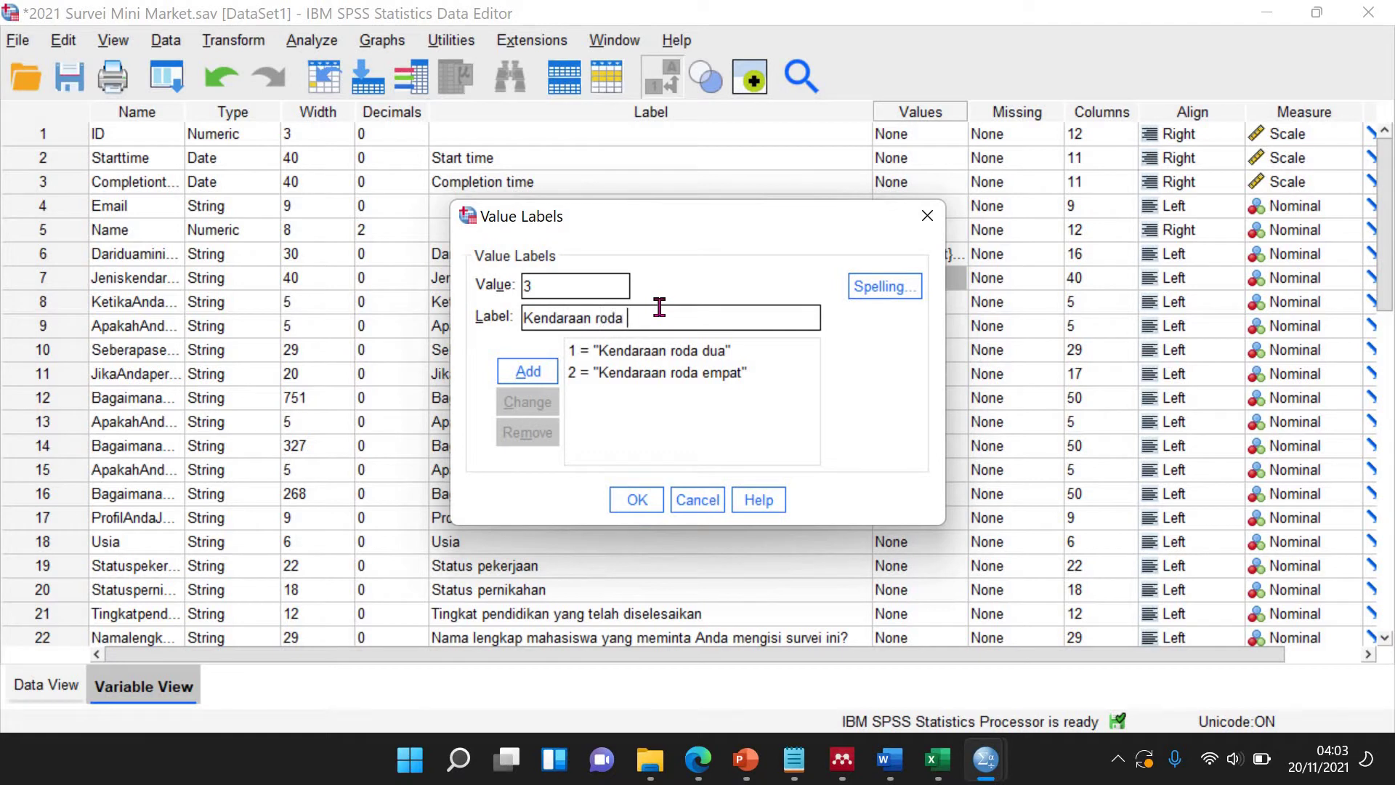
{"action": "type", "text": " dua dan empat"}
{"action": "key", "text": "Return"}
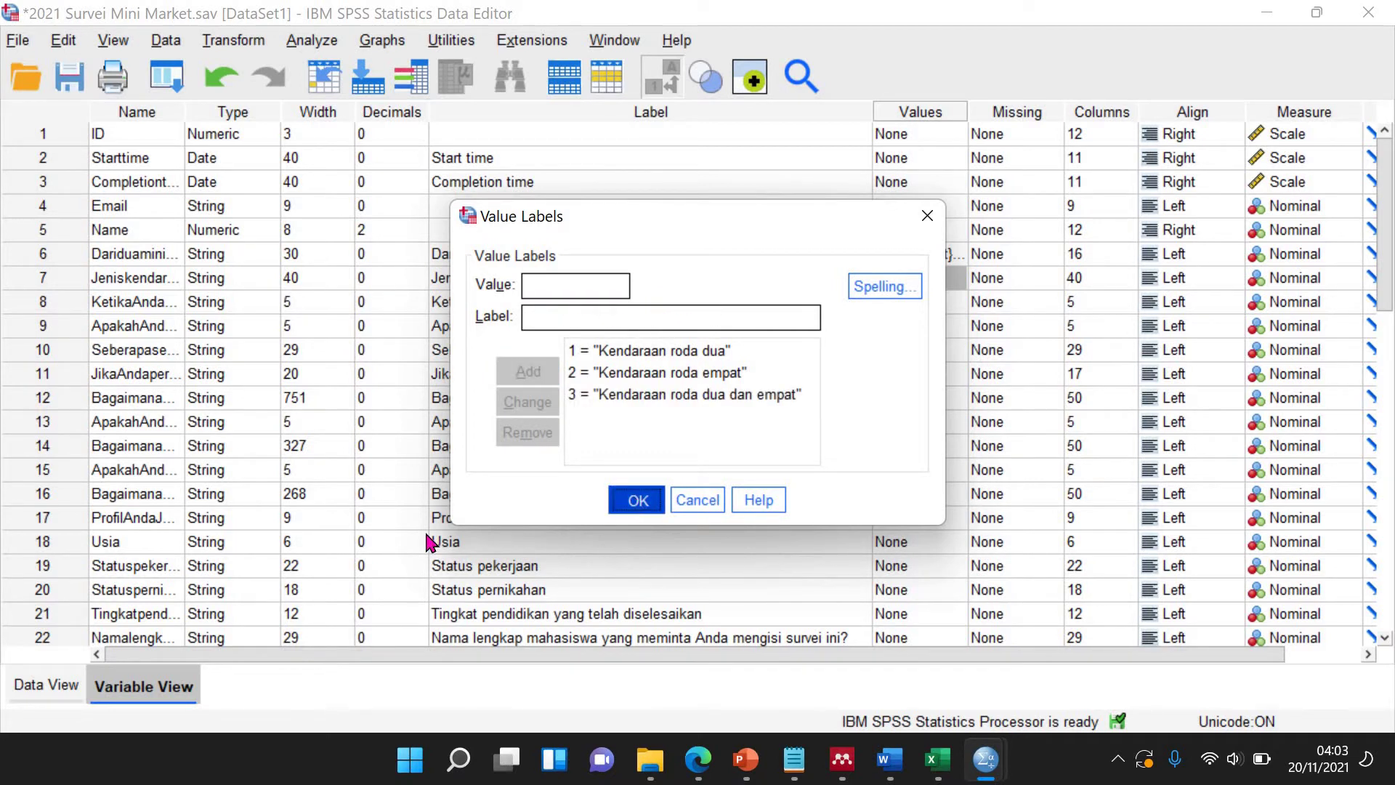
{"action": "left_click", "coordinate": [612, 502]}
Recode the vehicle type of case 298 to 3 (Kendaraan roda dua dan empat).
{"action": "left_click", "coordinate": [46, 684]}
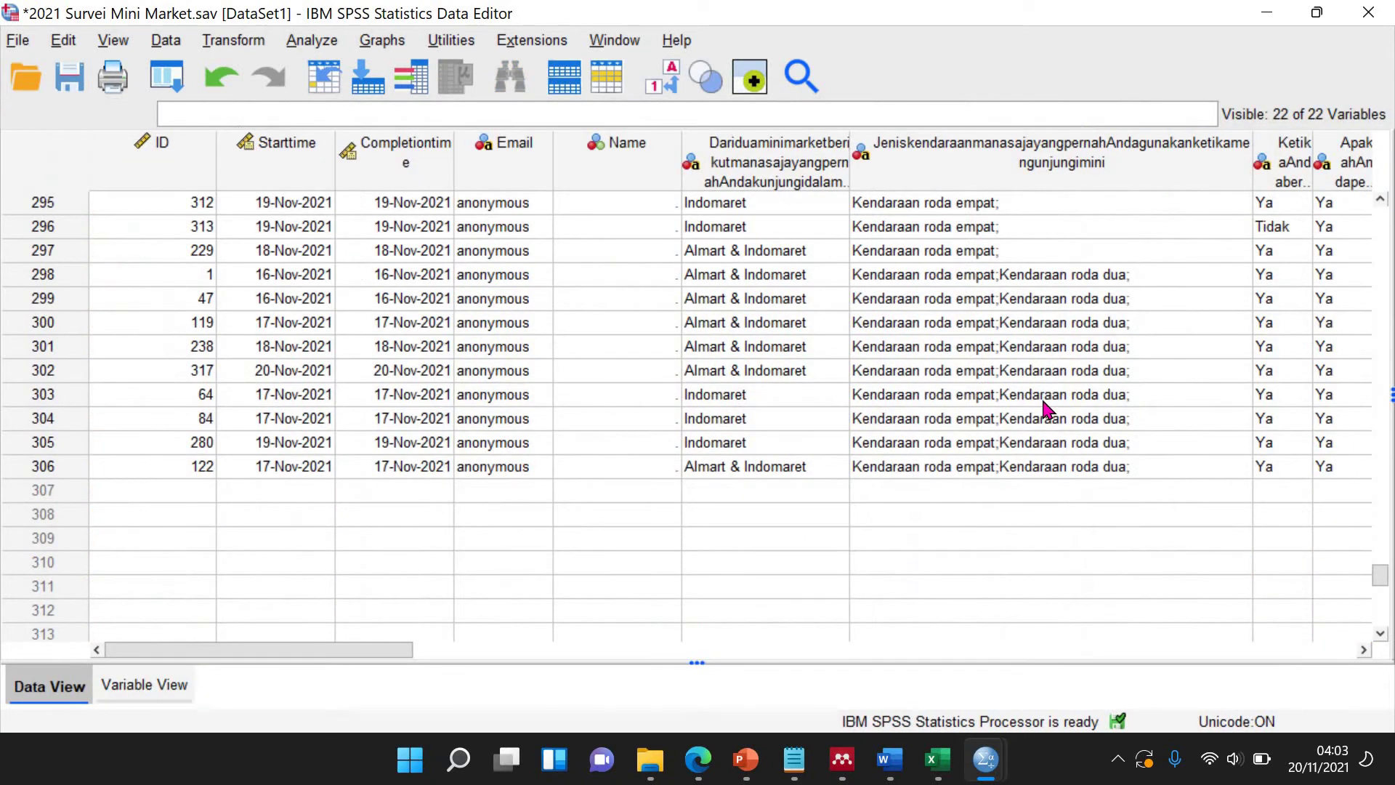
{"action": "scroll", "coordinate": [1043, 399], "scroll_direction": "up", "scroll_amount": 3}
{"action": "scroll", "coordinate": [1040, 394], "scroll_direction": "down", "scroll_amount": 1}
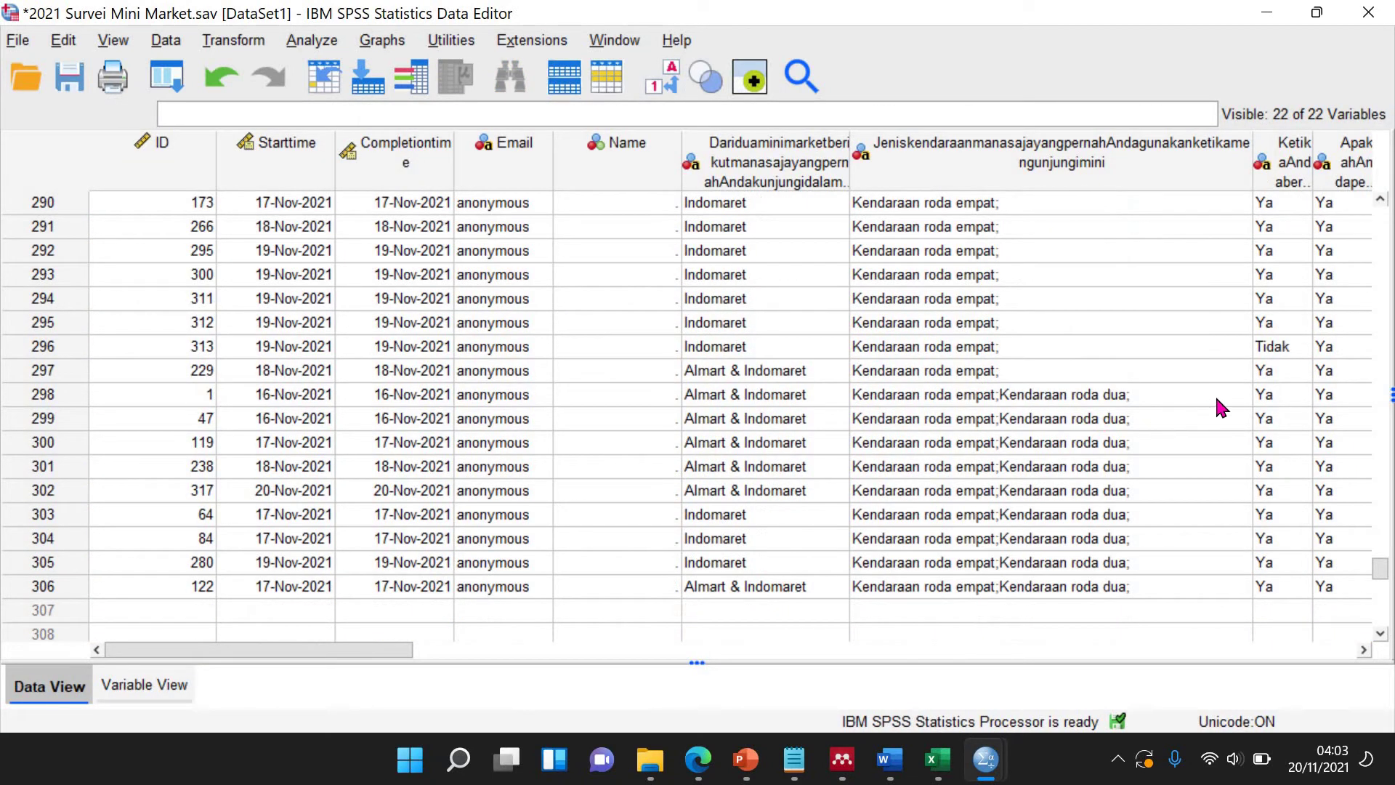
{"action": "double_click", "coordinate": [1234, 394]}
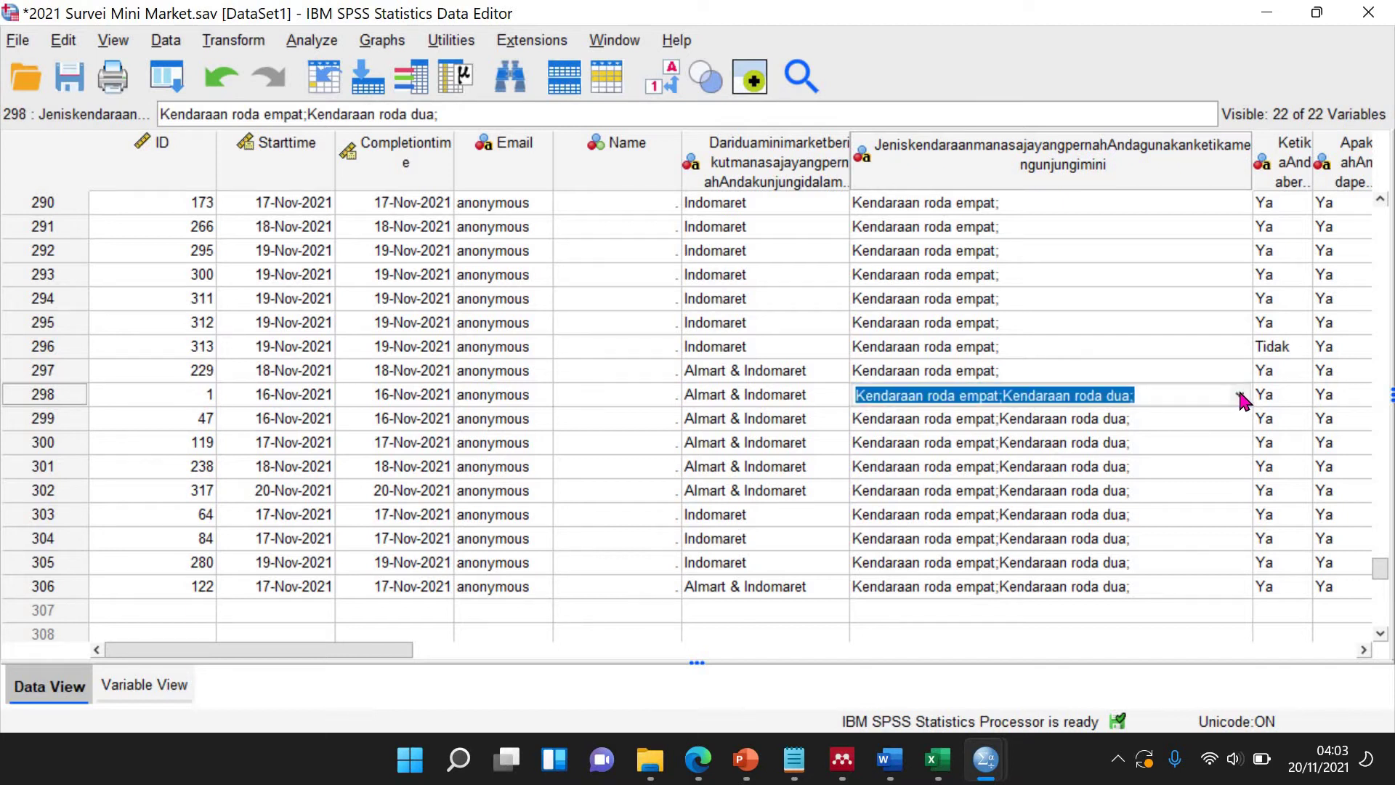
{"action": "left_click", "coordinate": [1239, 394]}
{"action": "left_click", "coordinate": [1152, 462]}
{"action": "key", "text": "Return"}
Copy the vehicle type code of case 298 to cases 299 to 306.
{"action": "left_click", "coordinate": [1083, 396]}
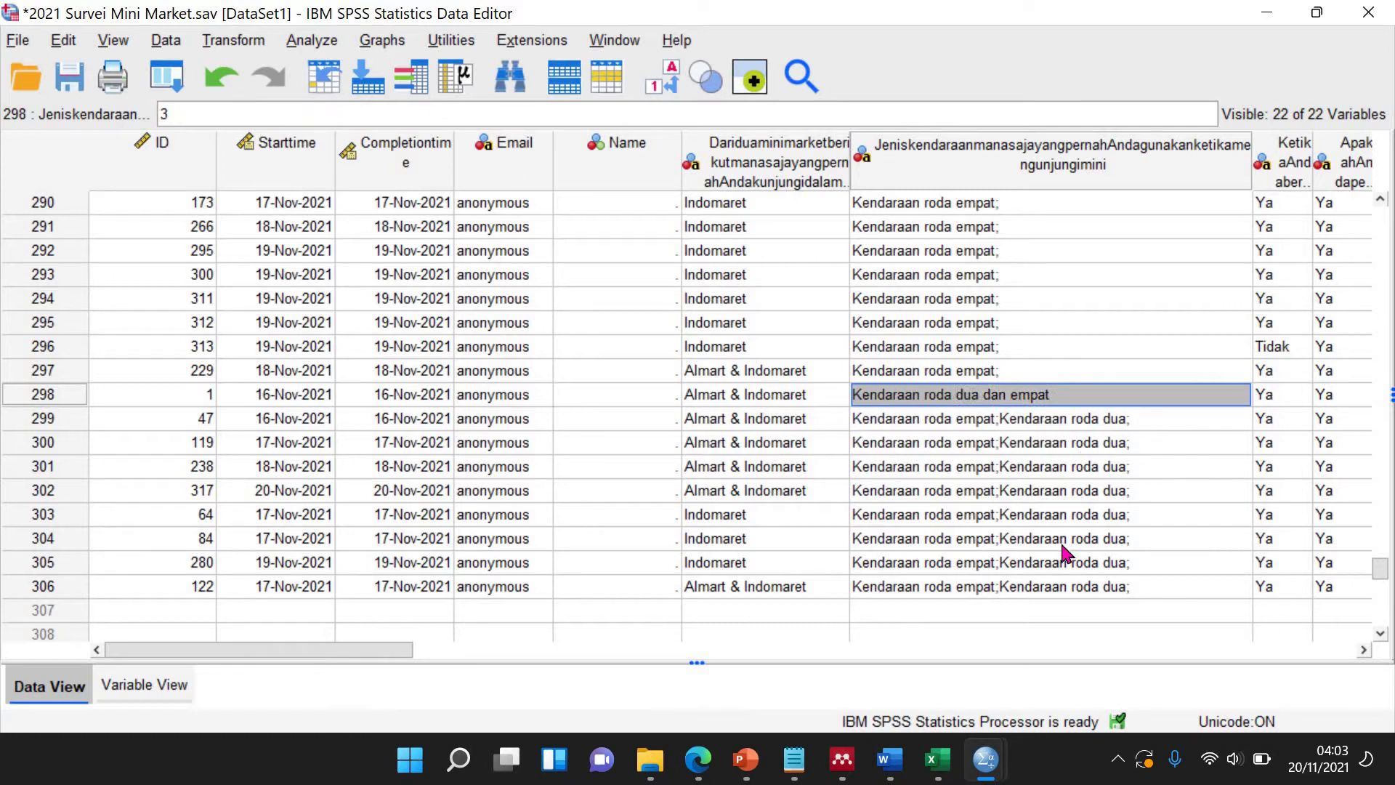
{"action": "key", "text": "Down"}
{"action": "left_click", "coordinate": [1058, 578], "text": "shift"}
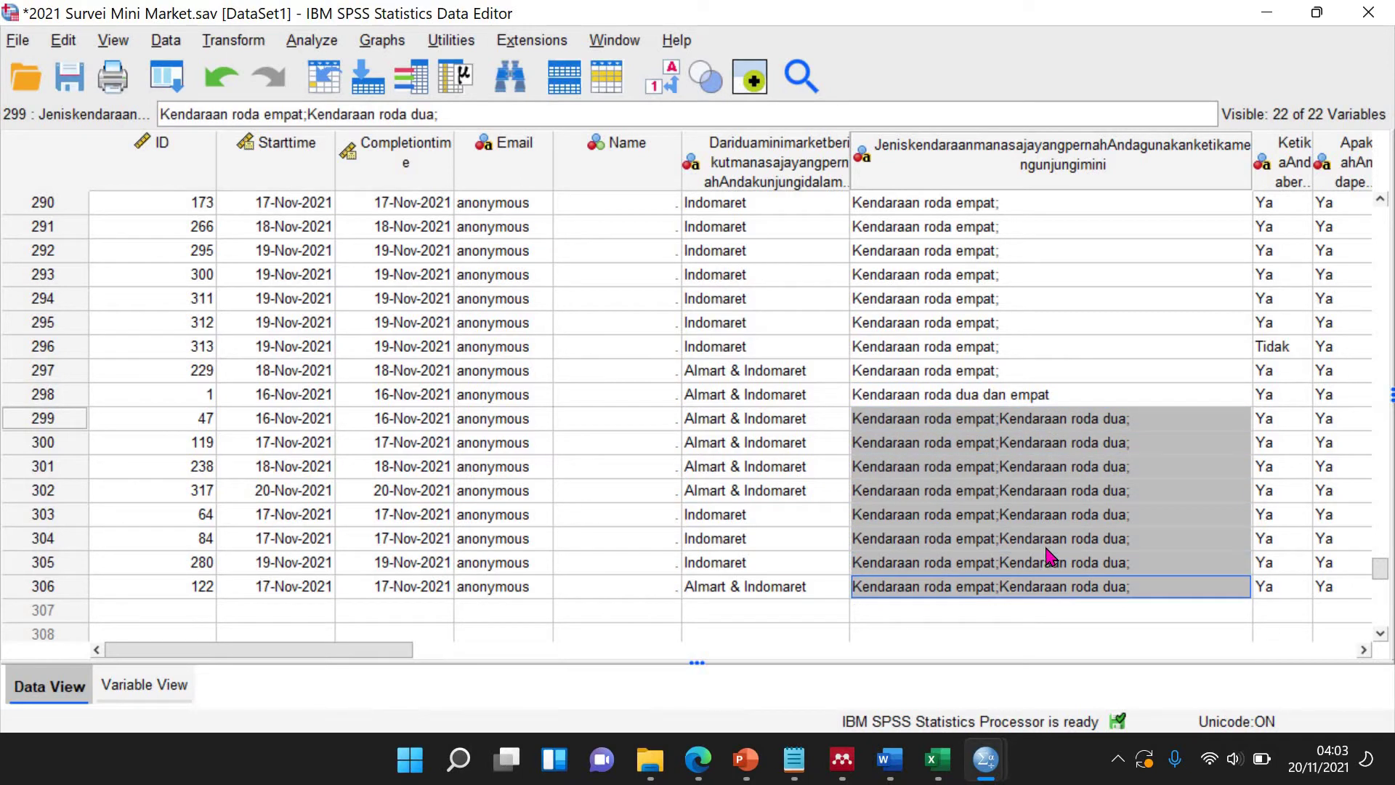
{"action": "left_click", "coordinate": [667, 81]}
{"action": "left_click", "coordinate": [667, 82]}
Recode the vehicle type of cases 274 to 297 to 2 (Kendaraan roda empat).
{"action": "scroll", "coordinate": [1006, 320], "scroll_direction": "up", "scroll_amount": 7}
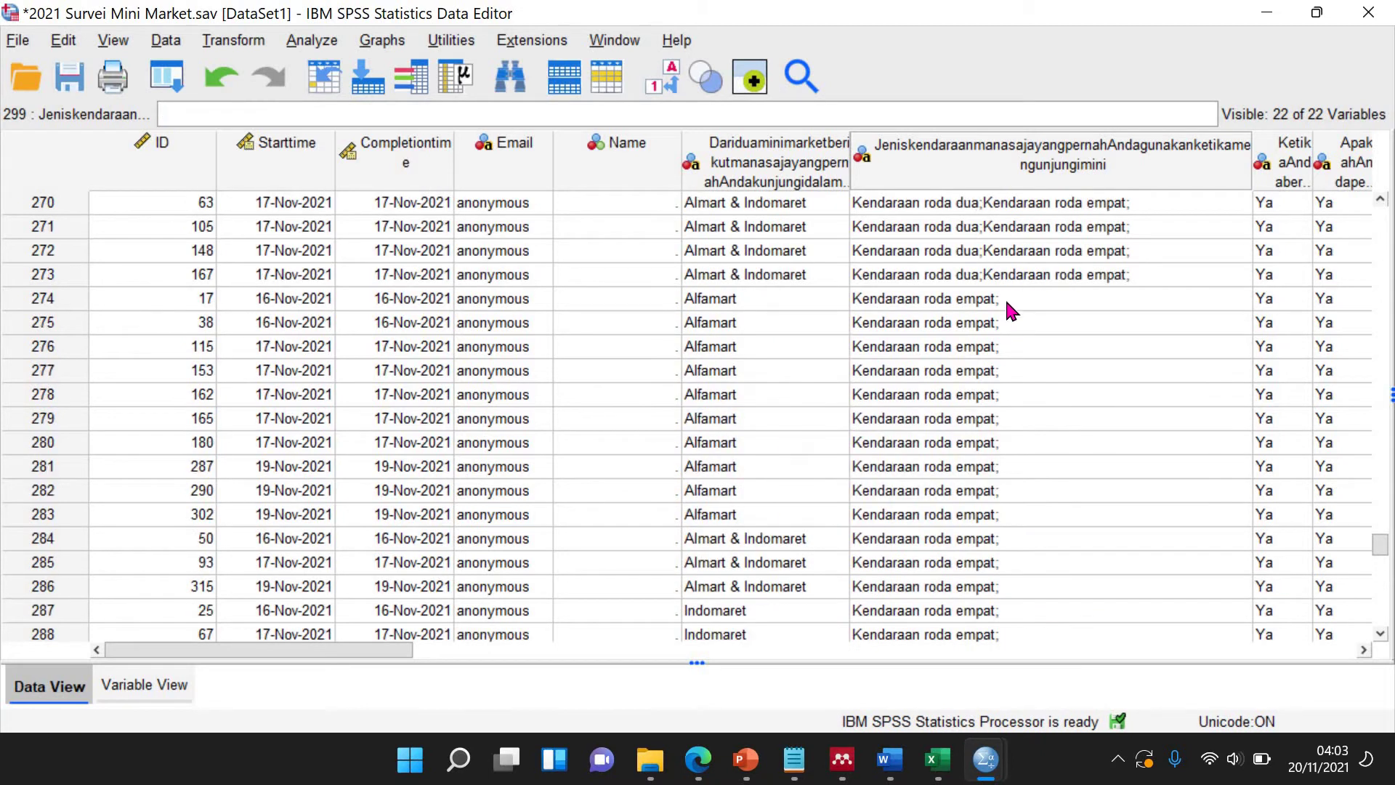
{"action": "left_click", "coordinate": [1001, 304]}
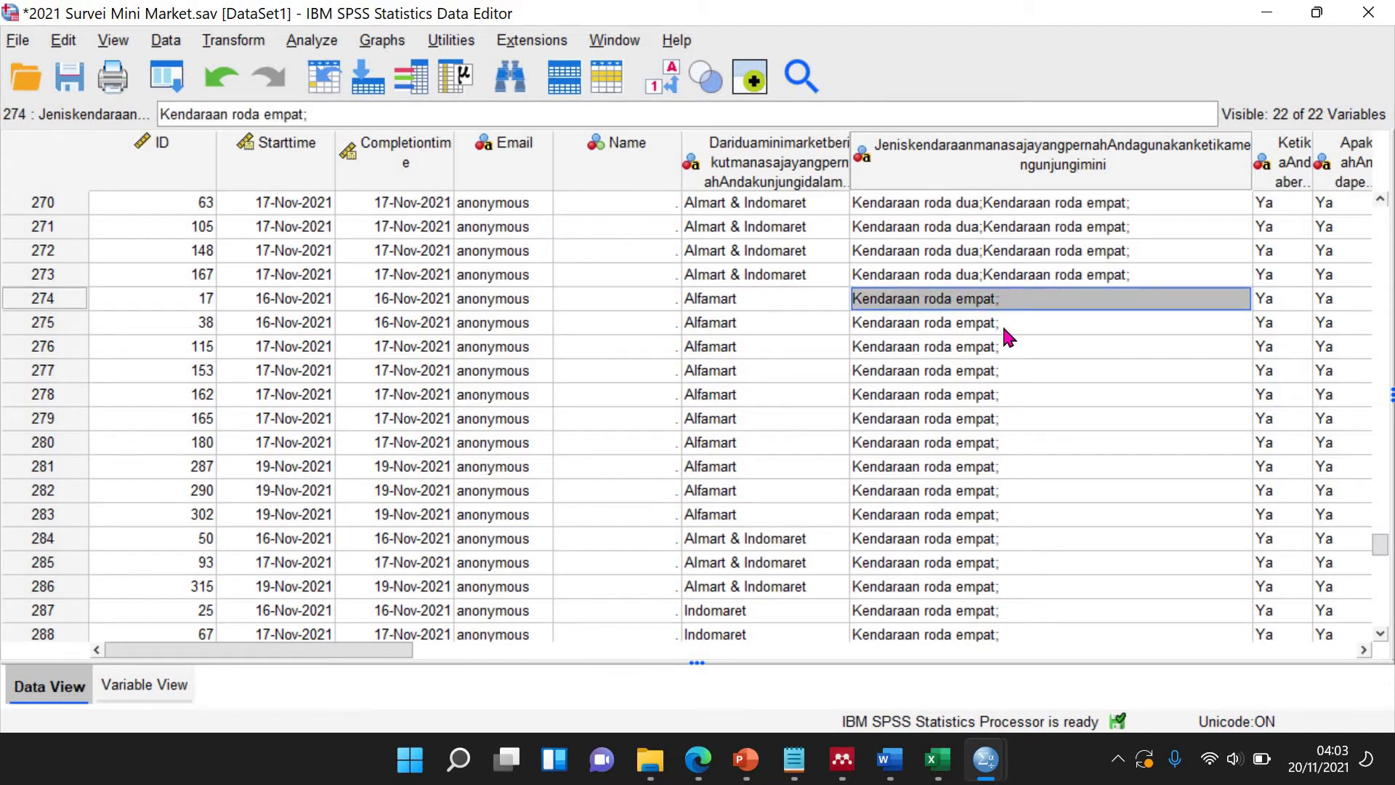
{"action": "type", "text": "2"}
{"action": "left_click", "coordinate": [1001, 338]}
{"action": "left_click", "coordinate": [991, 307]}
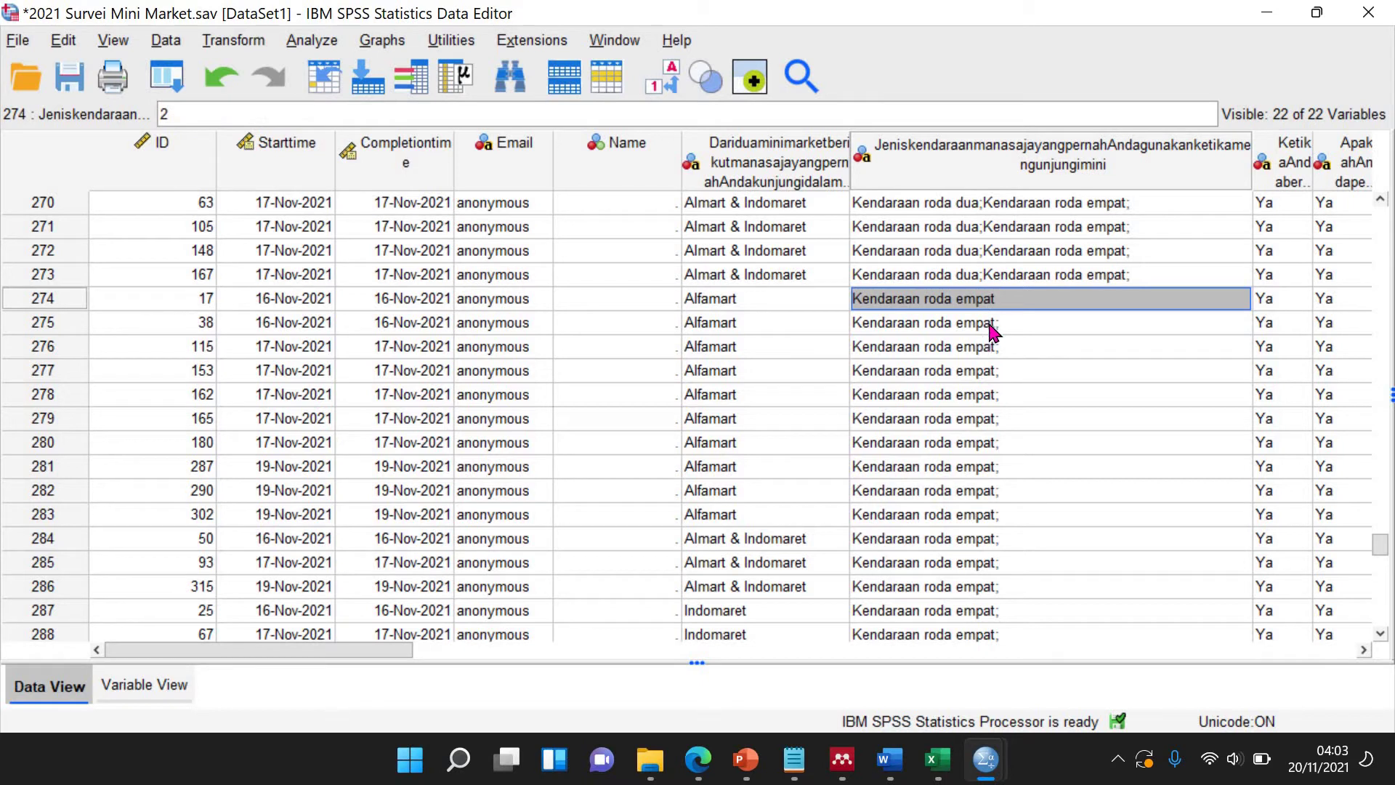
{"action": "left_click_drag", "start_coordinate": [990, 327], "coordinate": [1015, 513]}
{"action": "key", "text": "ctrl+v"}
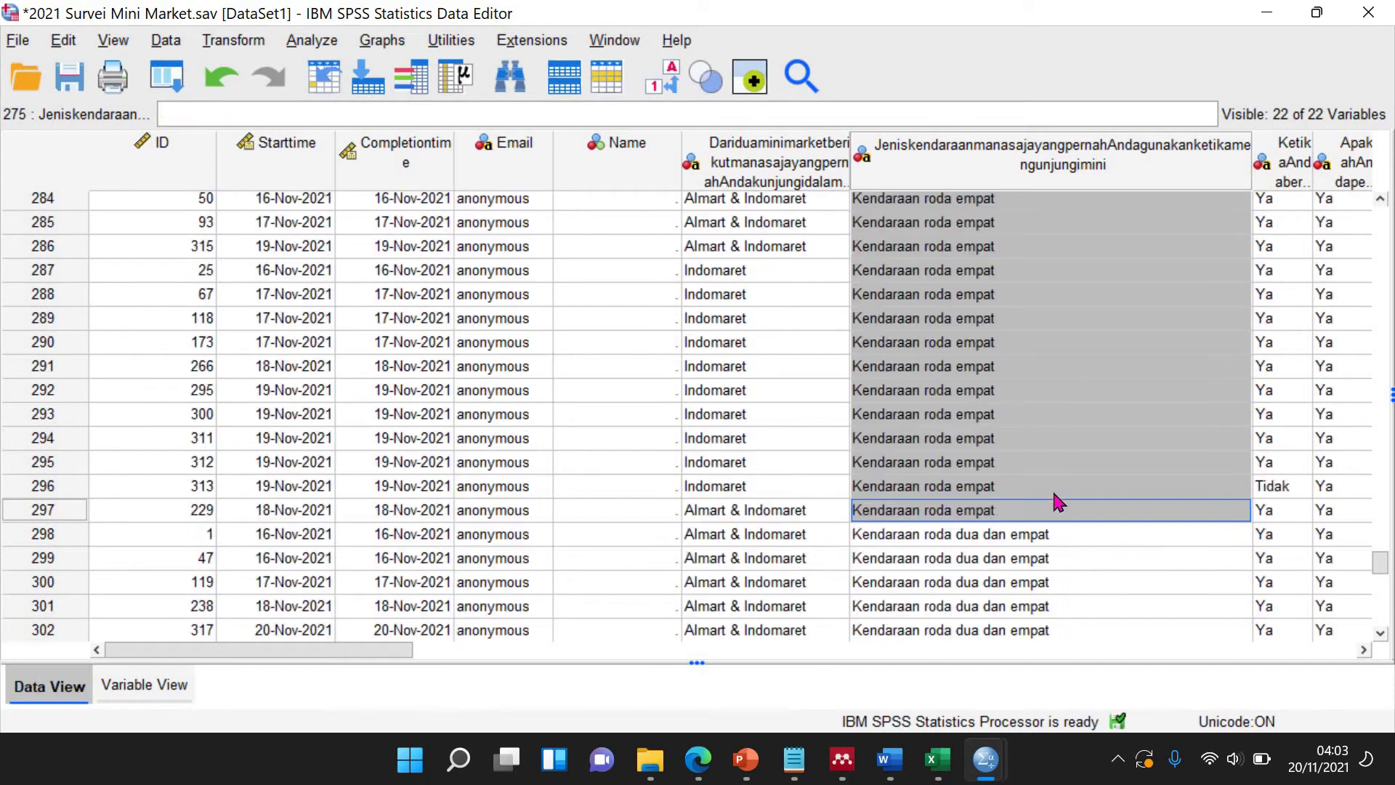
{"action": "left_click", "coordinate": [667, 87]}
Recode the vehicle type of cases 1 to 230 to 1 (Kendaraan roda dua).
{"action": "scroll", "coordinate": [996, 424], "scroll_direction": "up", "scroll_amount": 13}
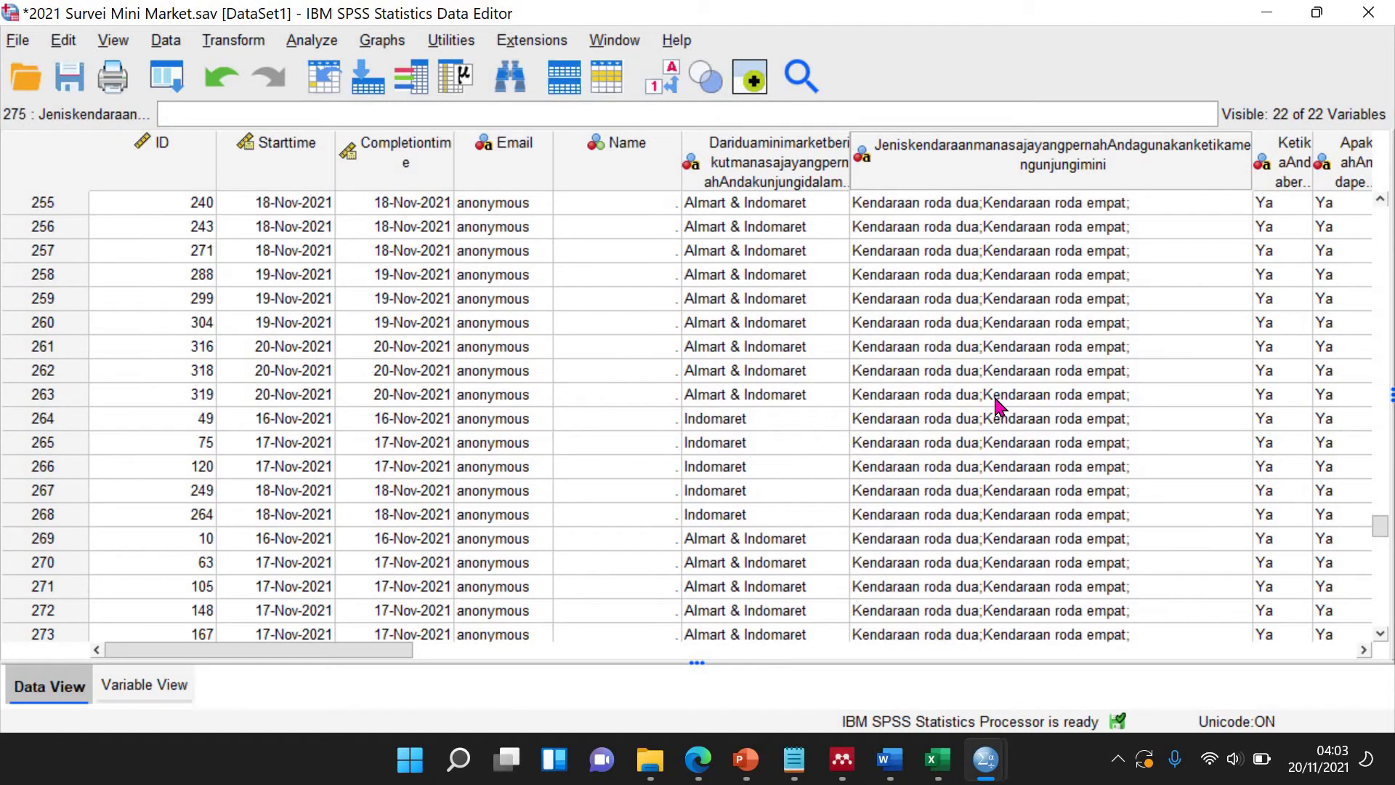
{"action": "scroll", "coordinate": [997, 400], "scroll_direction": "up", "scroll_amount": 7}
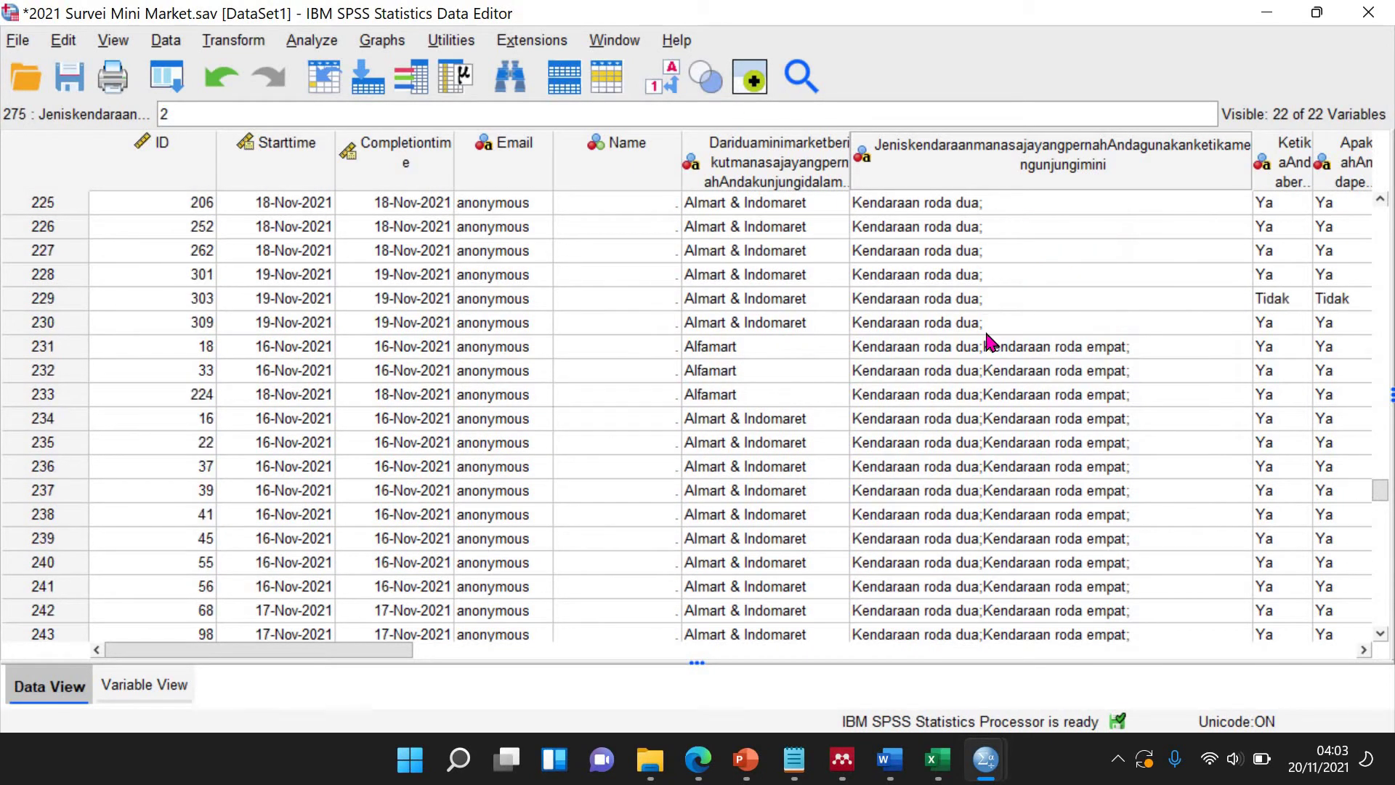
{"action": "scroll", "coordinate": [982, 348], "scroll_direction": "up", "scroll_amount": 20}
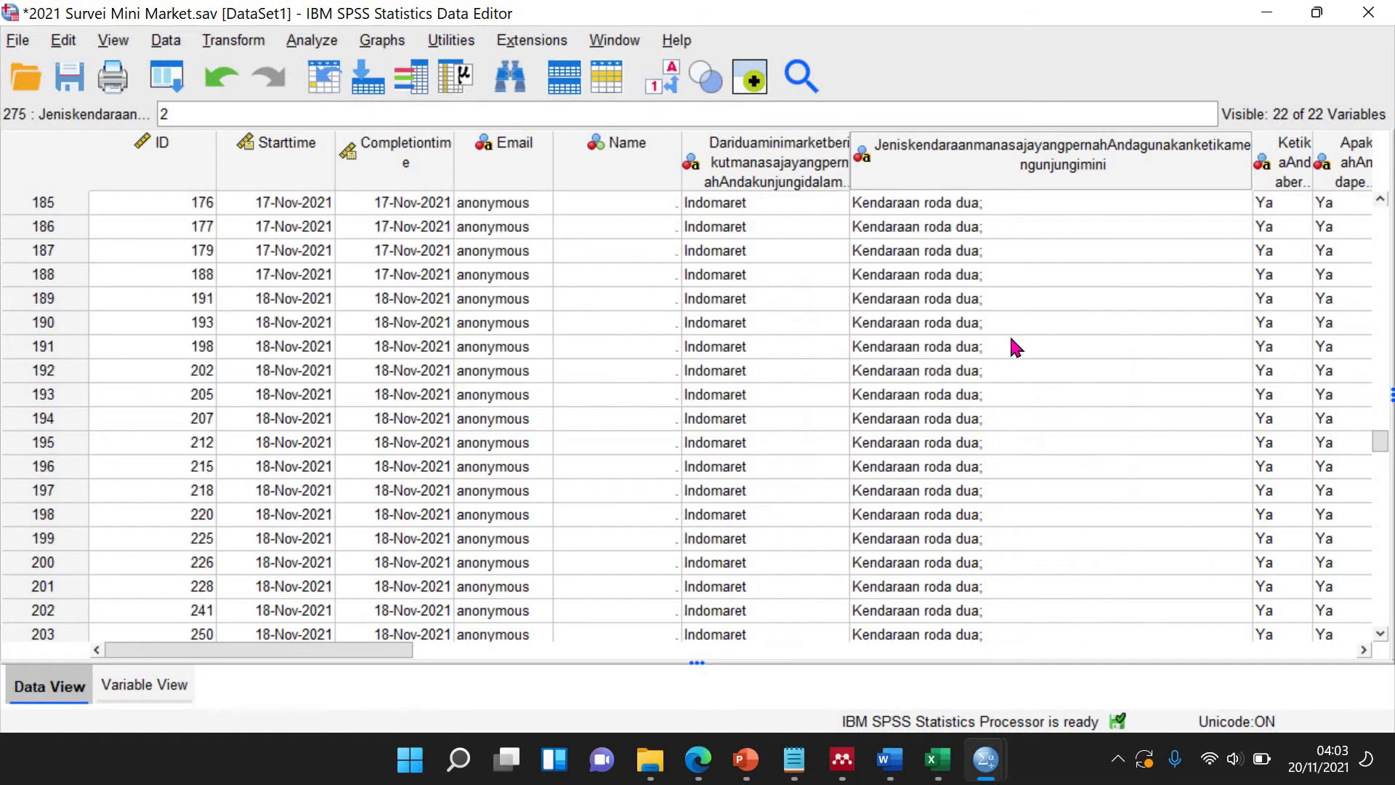
{"action": "scroll", "coordinate": [1047, 219], "scroll_direction": "up", "scroll_amount": 20}
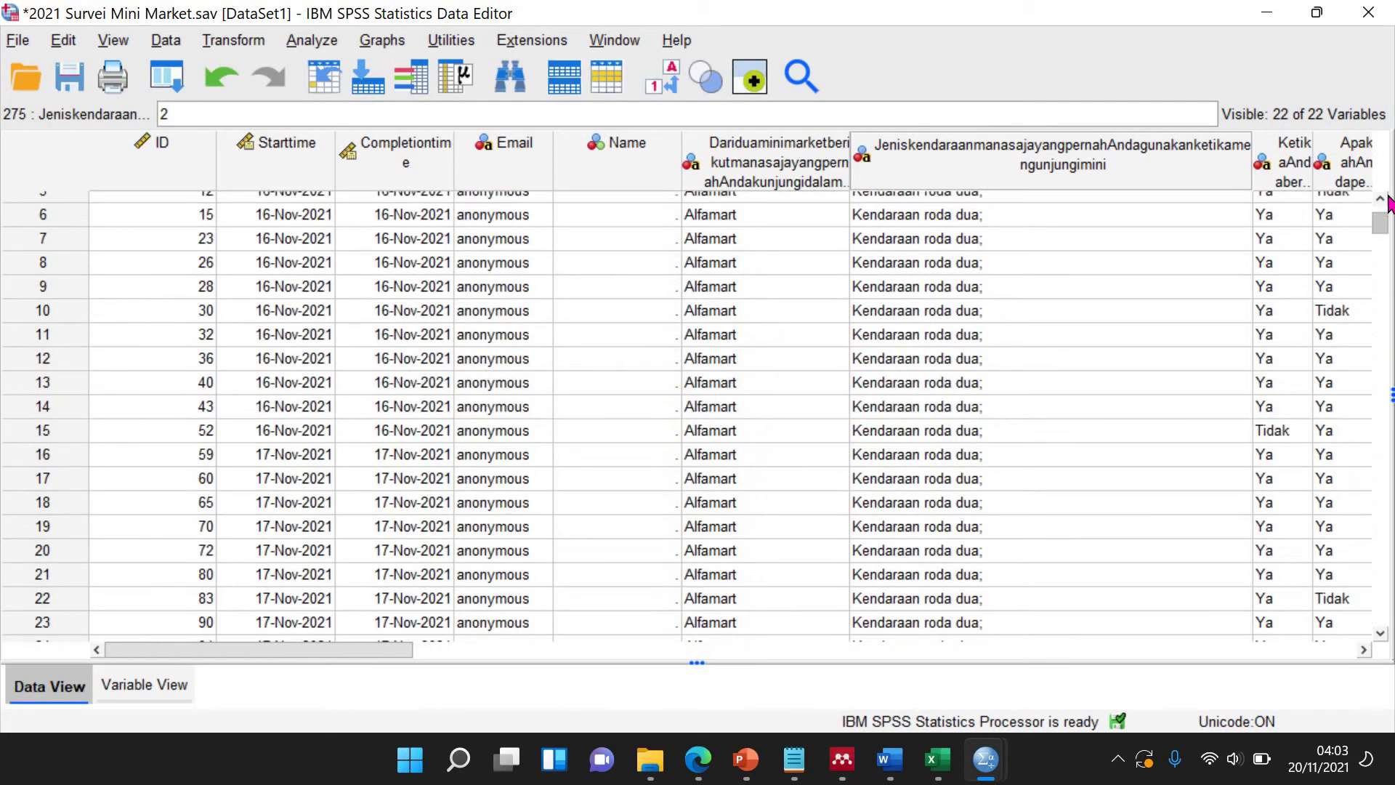
{"action": "left_click", "coordinate": [1053, 210]}
{"action": "key", "text": "BackSpace"}
{"action": "left_click", "coordinate": [1021, 274]}
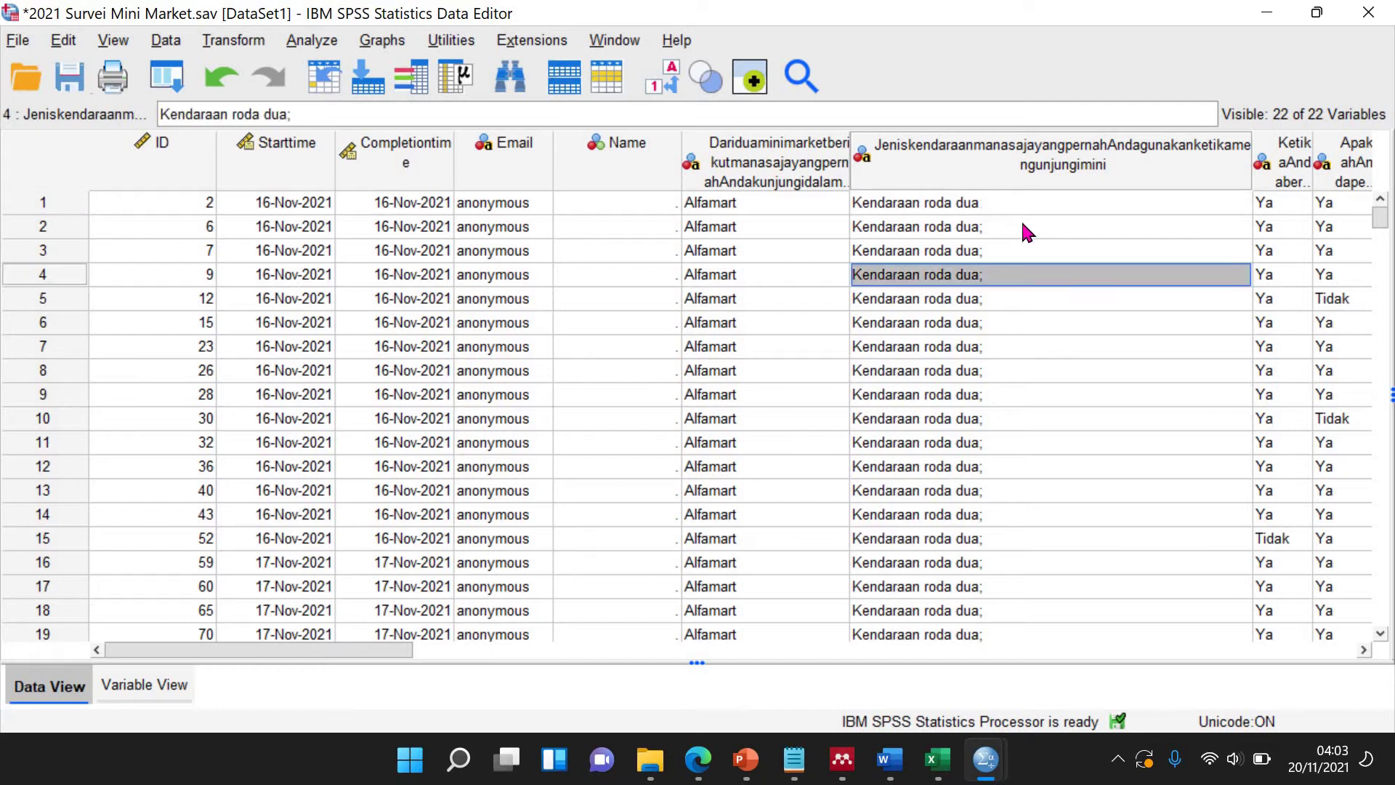
{"action": "left_click", "coordinate": [1020, 211]}
{"action": "left_click_drag", "start_coordinate": [1013, 218], "coordinate": [1060, 632]}
{"action": "left_click_drag", "start_coordinate": [1063, 722], "coordinate": [1063, 723]}
{"action": "left_click_drag", "start_coordinate": [1090, 521], "coordinate": [1071, 320]}
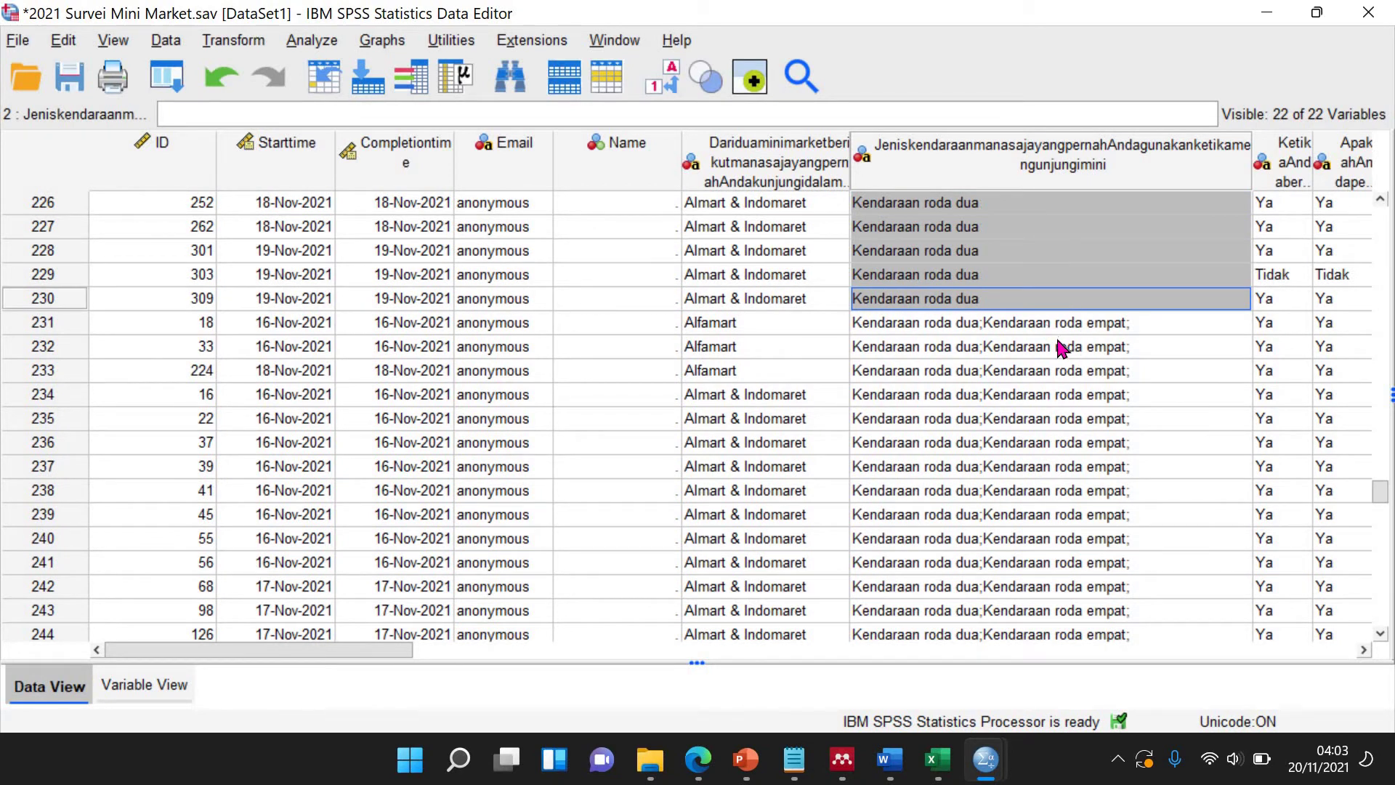
Recode the vehicle type of cases 231 to 273 to 3 (Kendaraan roda dua dan empat).
{"action": "left_click", "coordinate": [1051, 329]}
{"action": "type", "text": "3"}
{"action": "key", "text": "Return"}
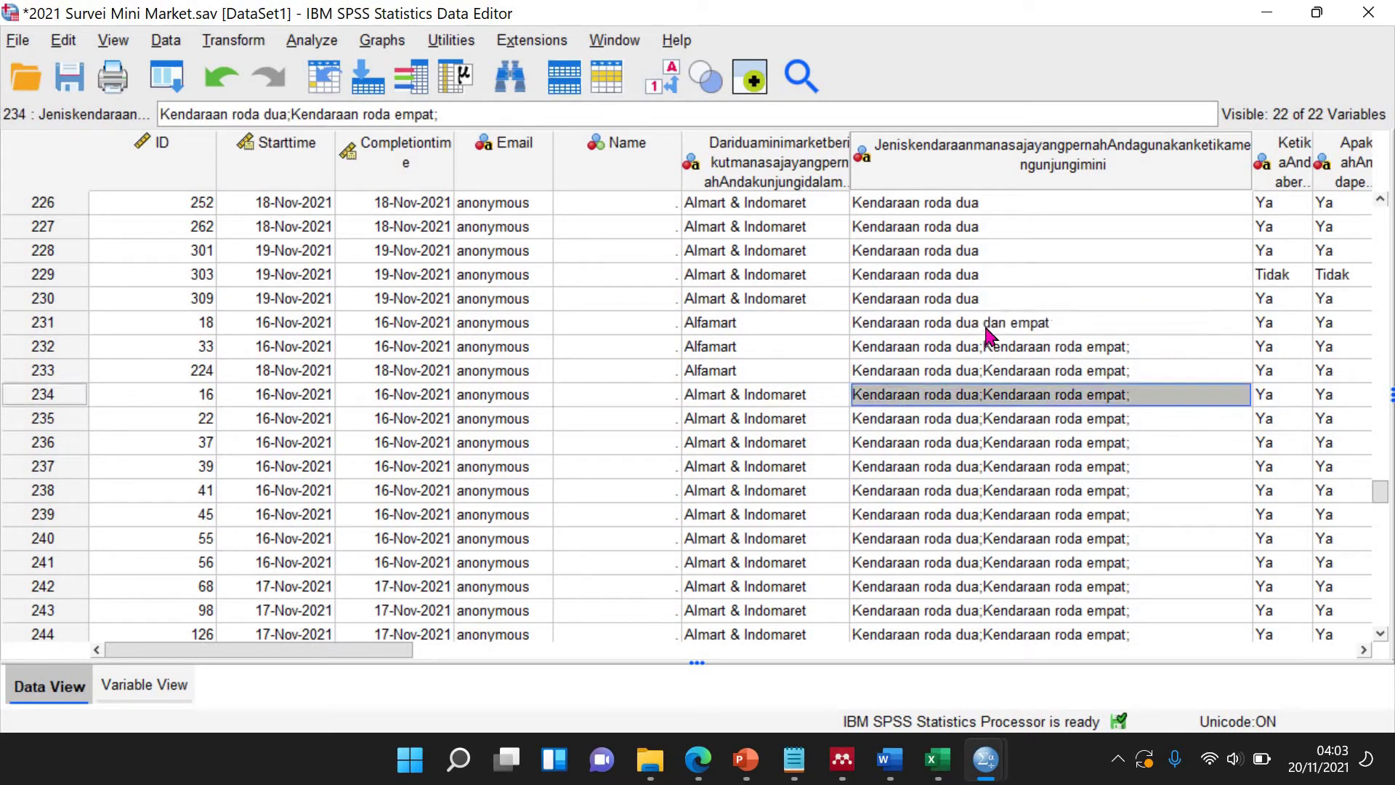
{"action": "left_click", "coordinate": [988, 330]}
{"action": "left_click_drag", "start_coordinate": [984, 355], "coordinate": [1044, 517]}
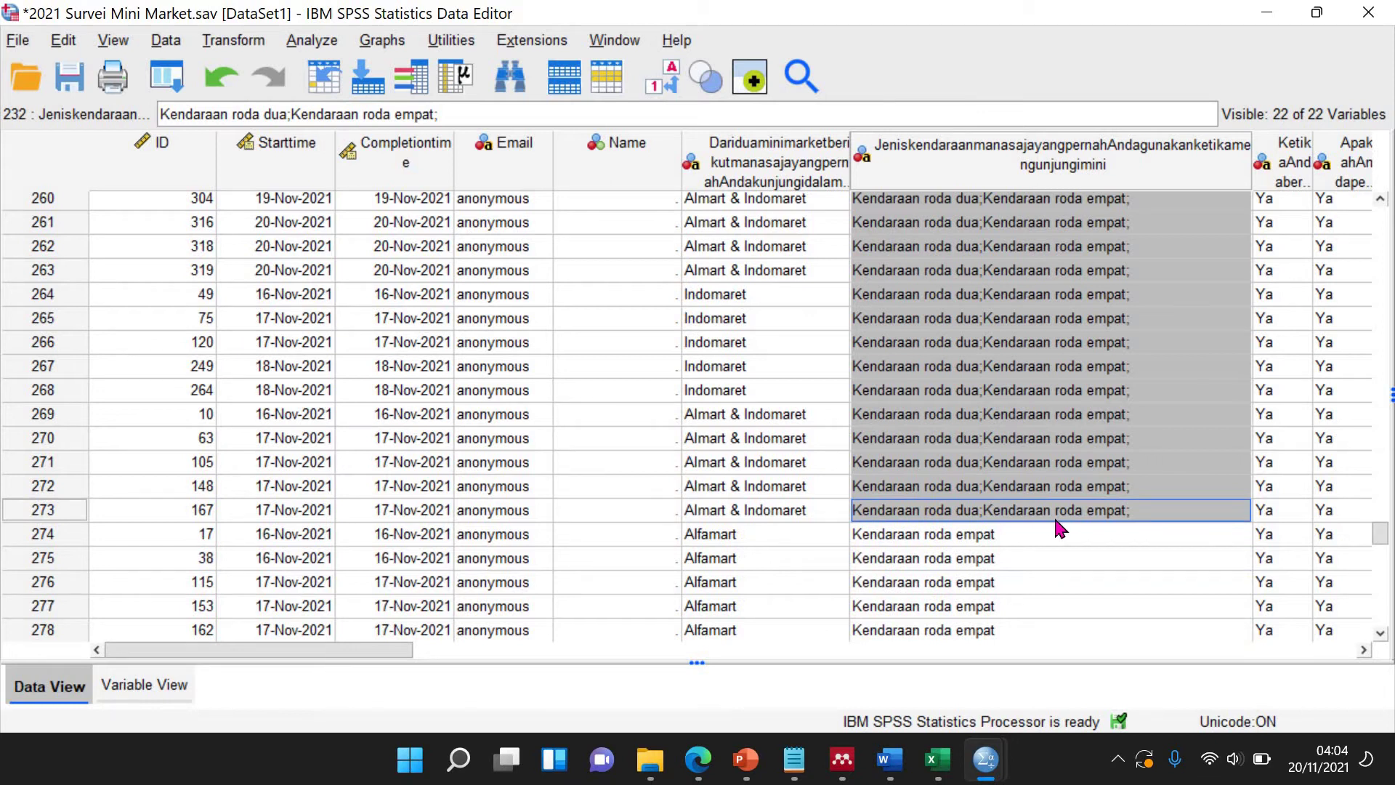
{"action": "type", "text": "Kendaraan roda dua dan empat"}
{"action": "left_click", "coordinate": [1096, 559]}
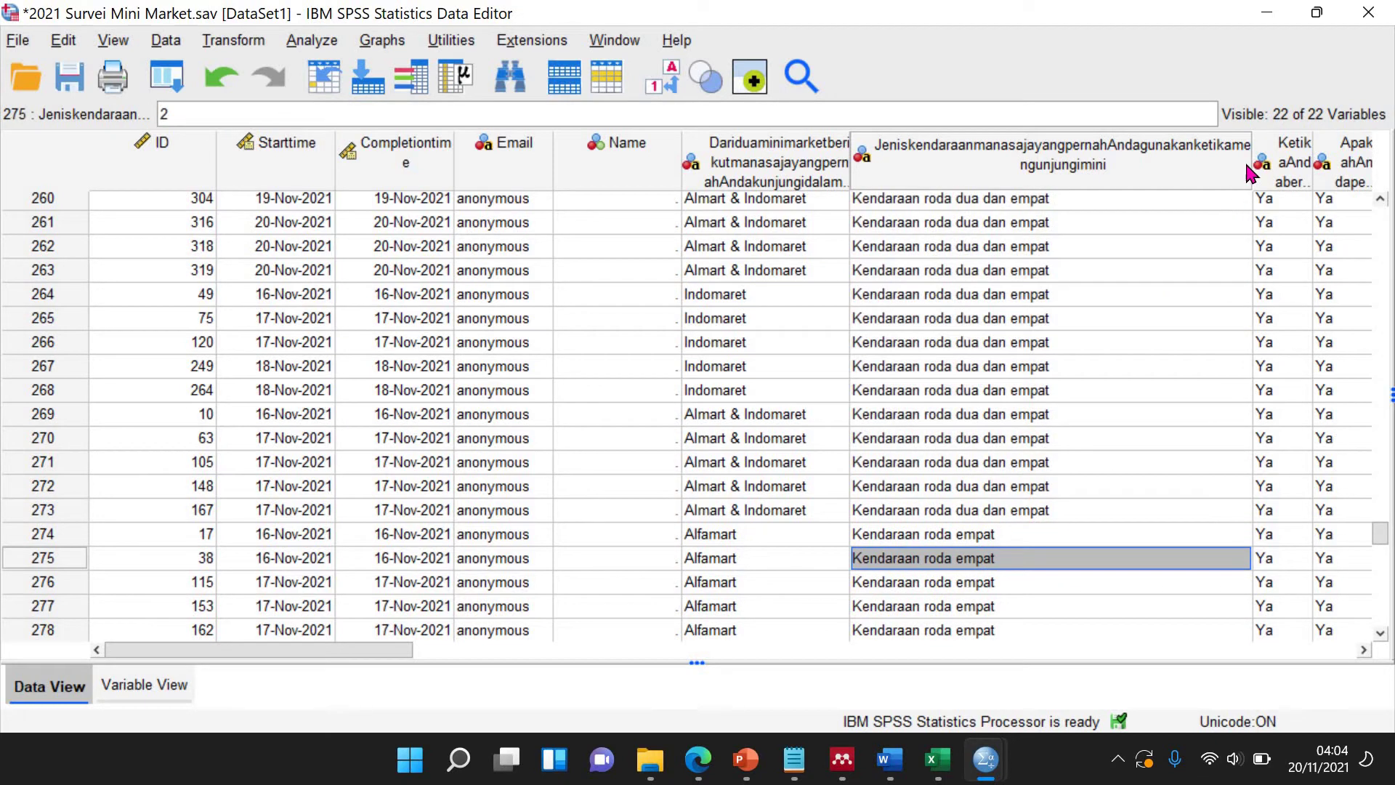
Narrow the vehicle type column to about half its width and display codes instead of value labels in the data grid.
{"action": "left_click_drag", "start_coordinate": [1251, 163], "coordinate": [1065, 162]}
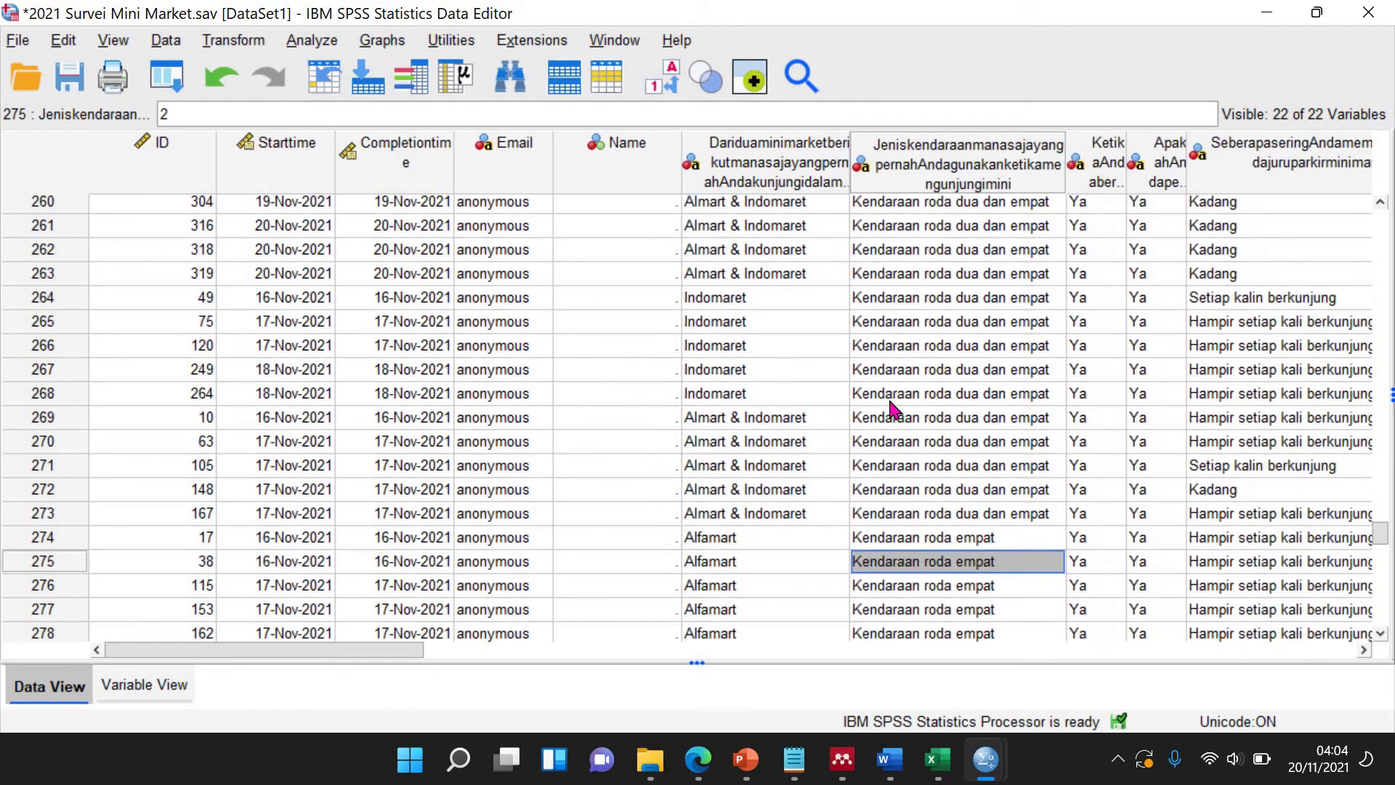
{"action": "left_click_drag", "start_coordinate": [405, 649], "coordinate": [490, 649]}
{"action": "left_click", "coordinate": [671, 82]}
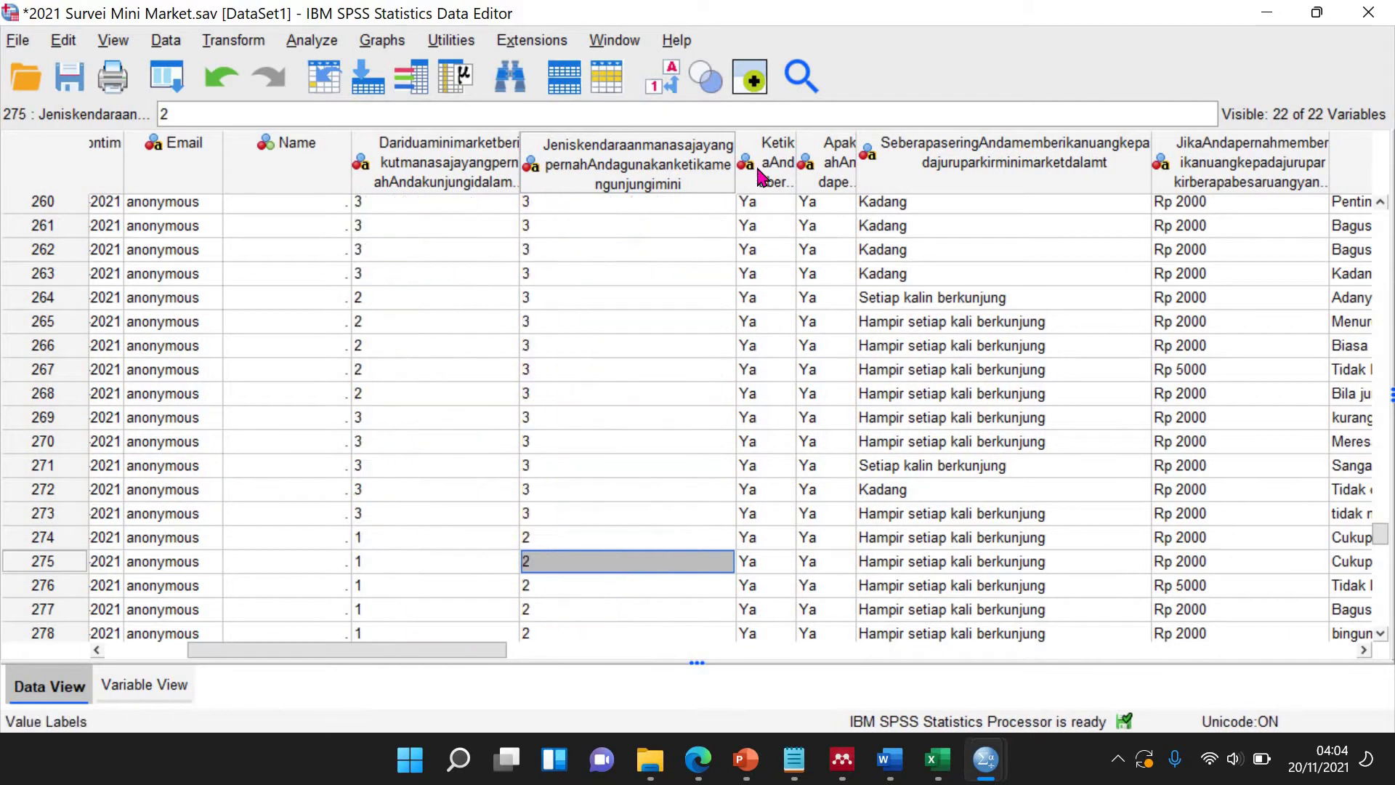
Widen the column of the KetikaAndaberkunjung variable to about double its width.
{"action": "left_click_drag", "start_coordinate": [796, 181], "coordinate": [860, 207]}
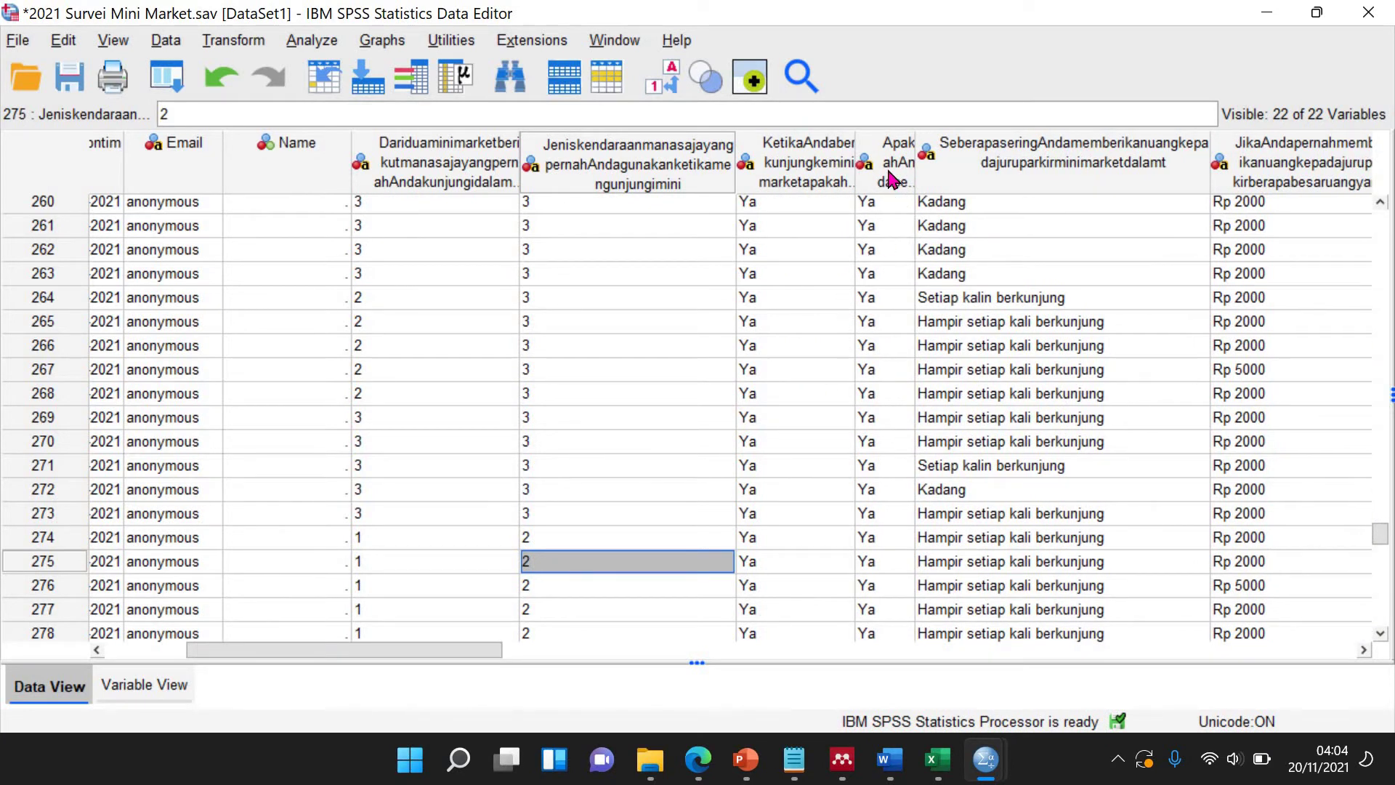
{"action": "scroll", "coordinate": [818, 425], "scroll_direction": "down", "scroll_amount": 10}
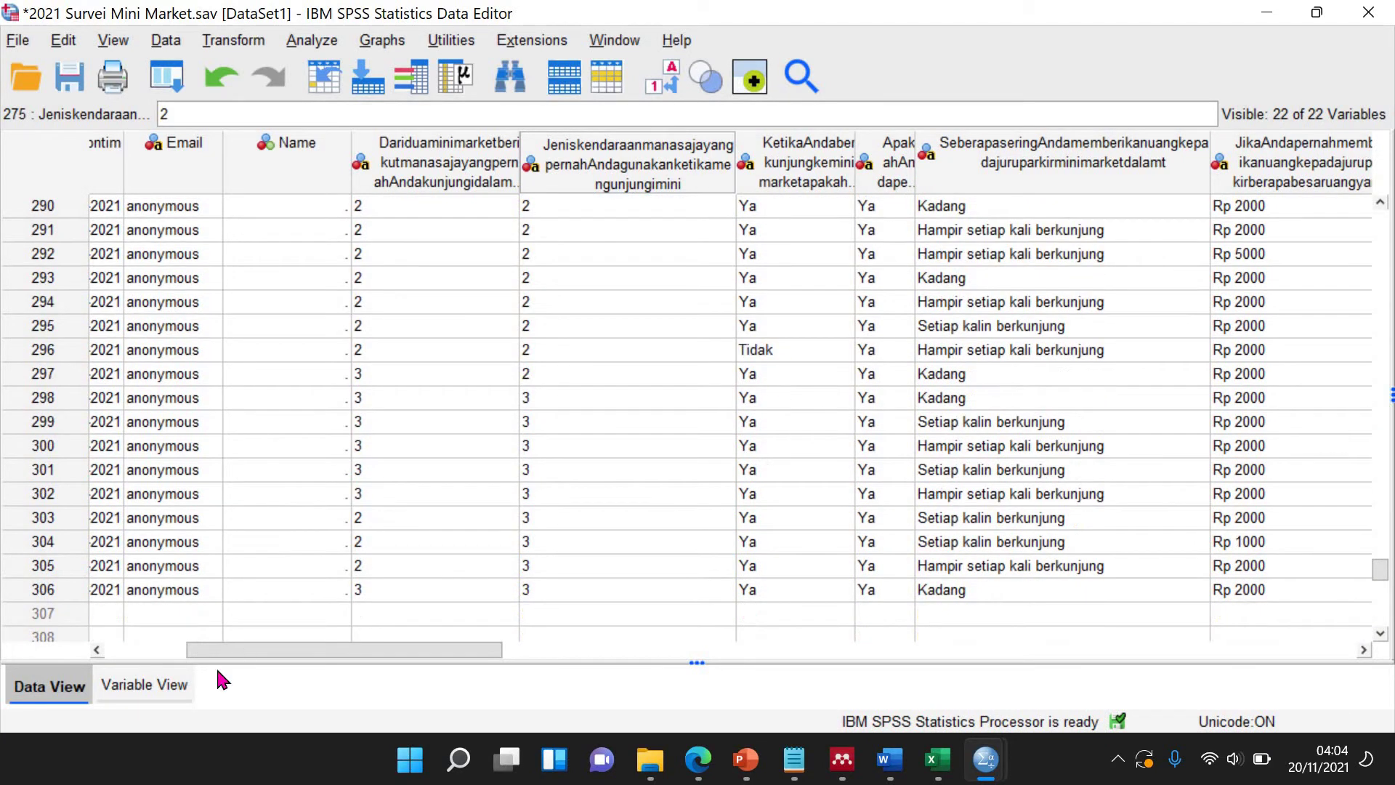
Define the value labels 1 = "Ya" and 2 = "Tidak" for the KetikaAndaberkunjung variable.
{"action": "left_click", "coordinate": [170, 686]}
{"action": "left_click", "coordinate": [962, 305]}
{"action": "left_click", "coordinate": [954, 302]}
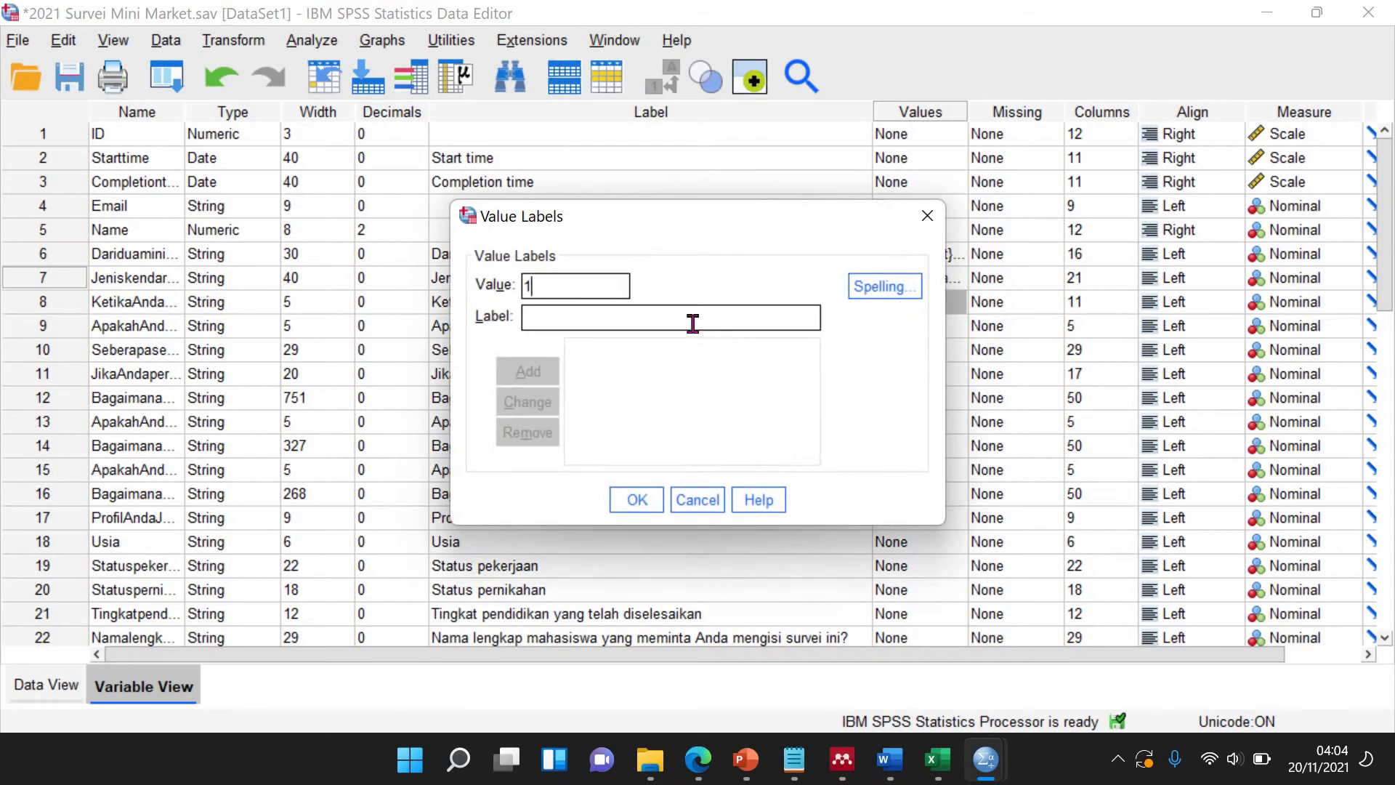
{"action": "type", "text": "Ya"}
{"action": "key", "text": "alt+a"}
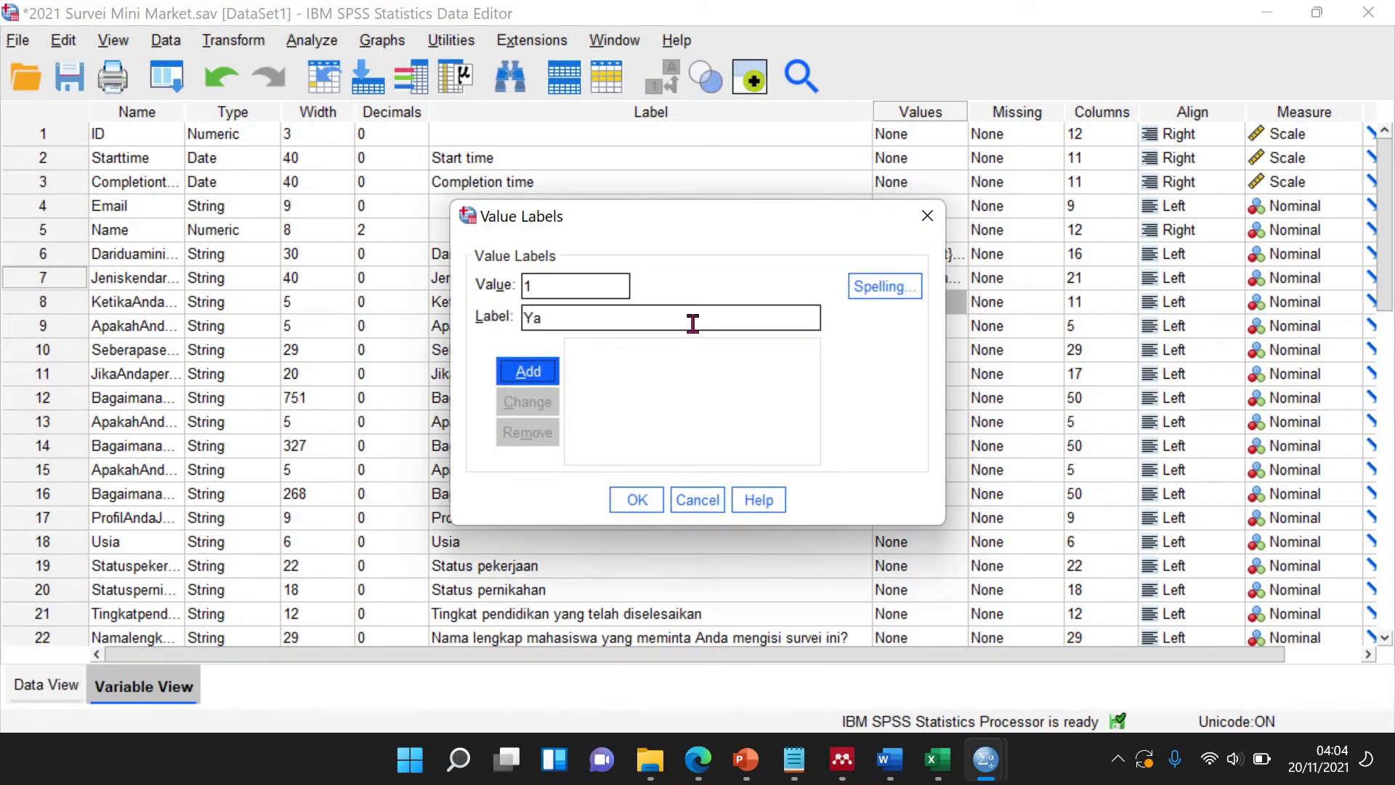
{"action": "type", "text": "Tidak"}
{"action": "key", "text": "alt+a"}
{"action": "left_click", "coordinate": [636, 500]}
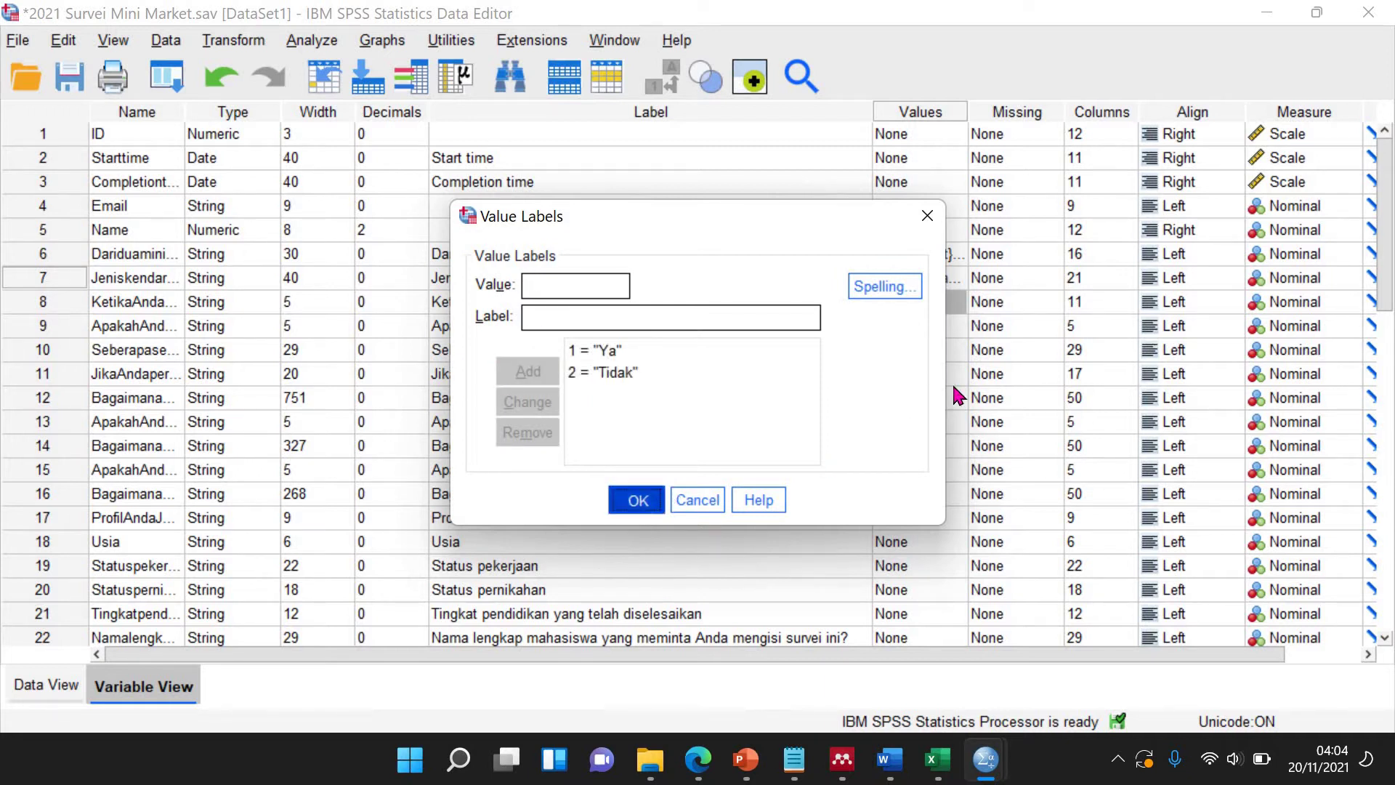
Define the value label 1 = "Tidak" for the variable on giving money to the parking attendant (variable 9).
{"action": "left_click", "coordinate": [960, 328]}
{"action": "left_click", "coordinate": [954, 325]}
{"action": "type", "text": "1"}
{"action": "left_click", "coordinate": [649, 320]}
{"action": "type", "text": "Tidak"}
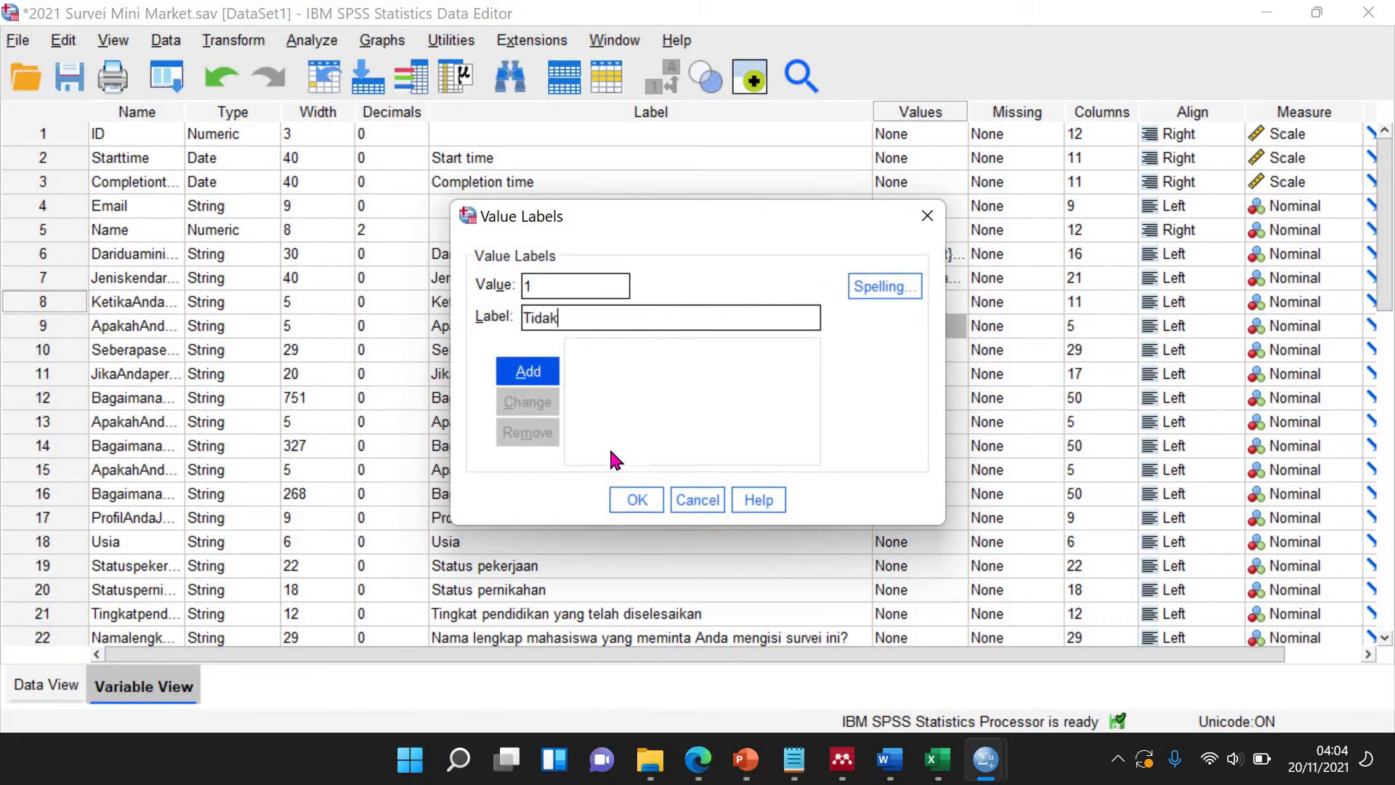
{"action": "key", "text": "Return"}
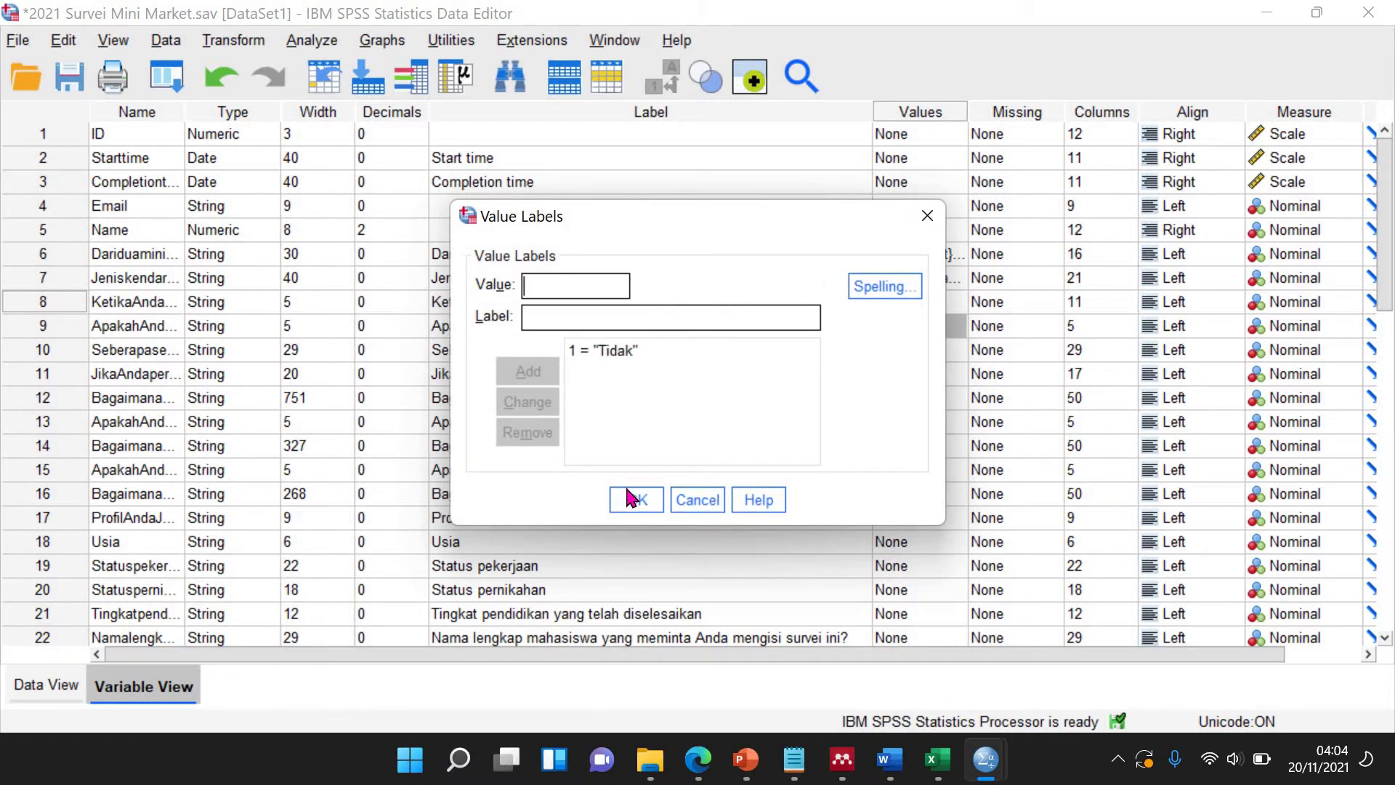
{"action": "left_click", "coordinate": [636, 500]}
Select the entire KetikaAndaberkunjung column in the data grid.
{"action": "left_click", "coordinate": [46, 684]}
{"action": "left_click_drag", "start_coordinate": [383, 656], "coordinate": [494, 654]}
{"action": "left_click", "coordinate": [354, 167]}
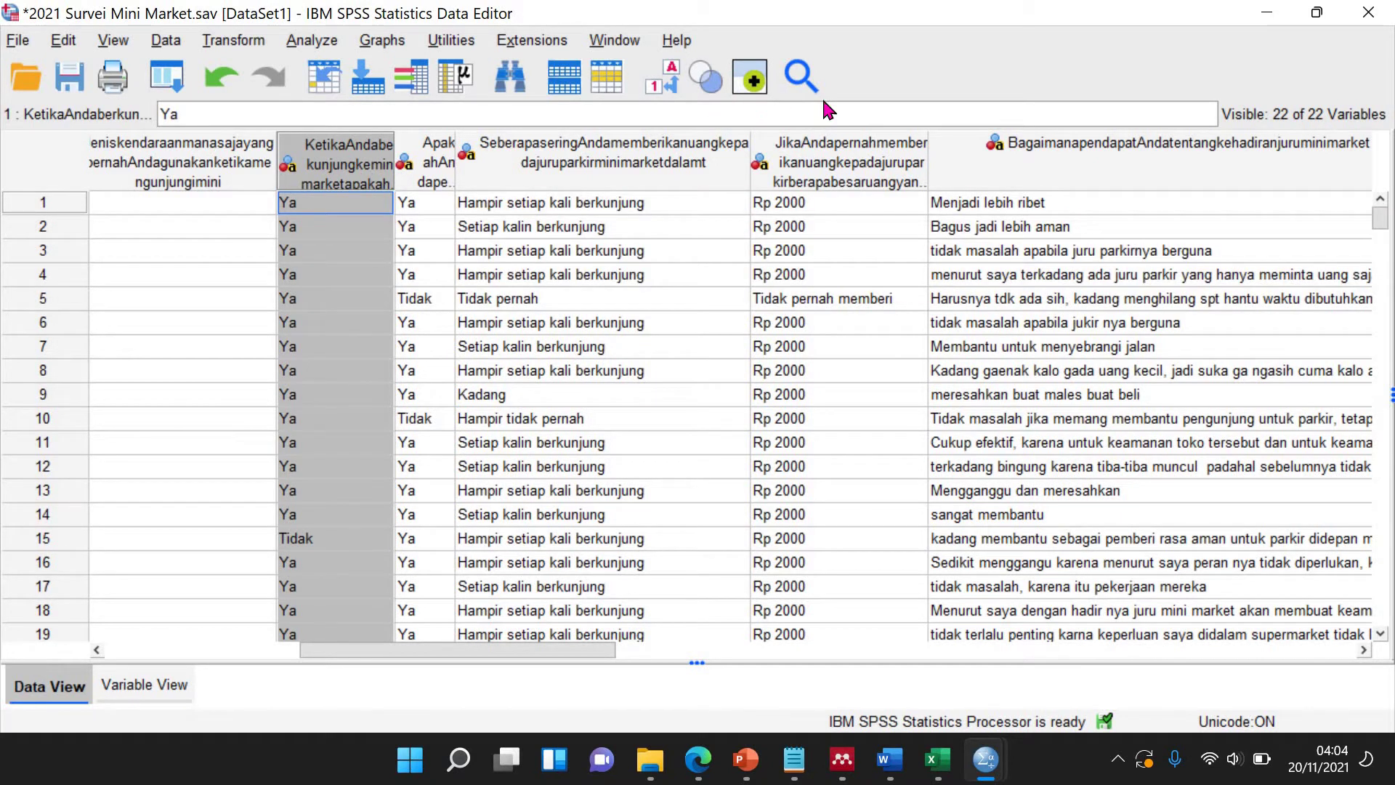
Replace every "Ya" with 1 in the column asking whether respondents met a parking attendant at the mini market.
{"action": "left_click", "coordinate": [801, 77]}
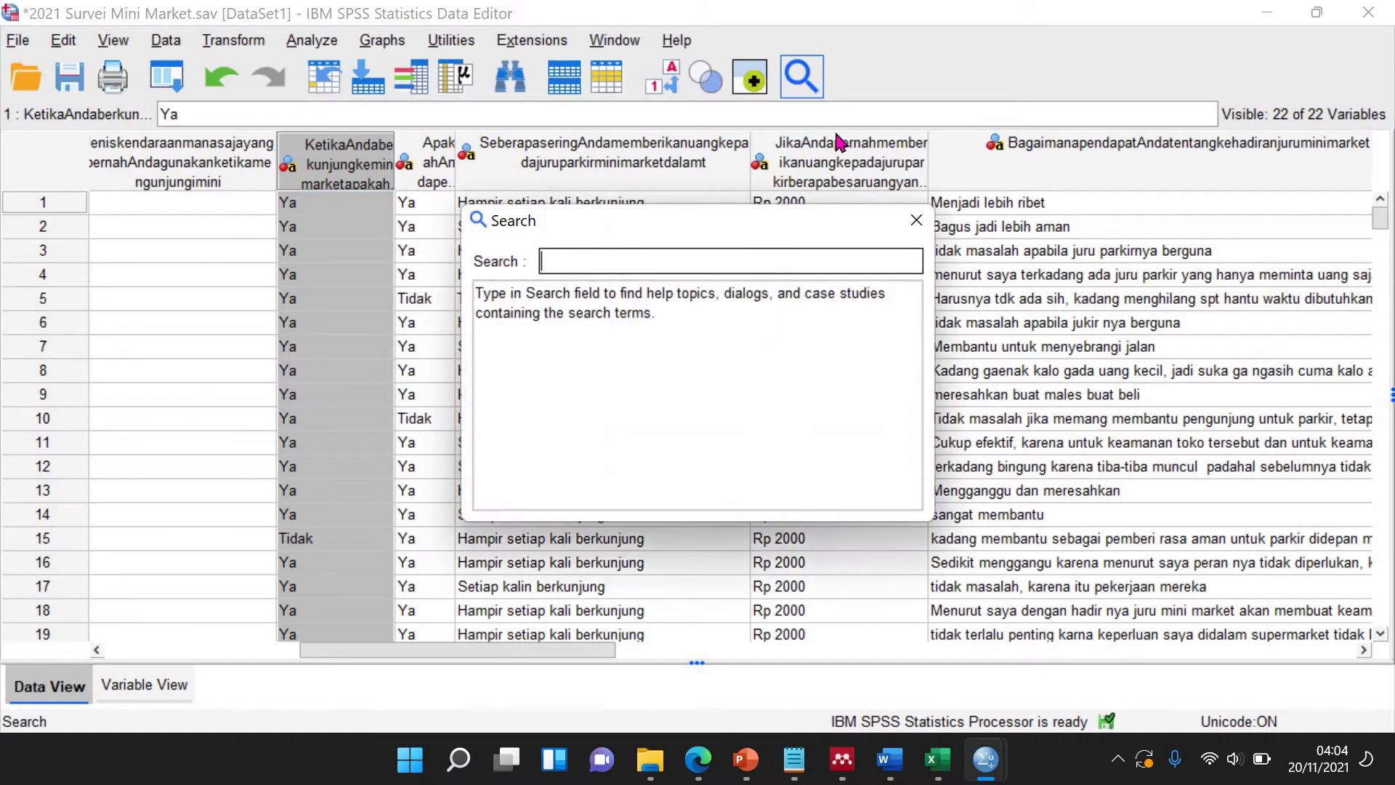
{"action": "left_click", "coordinate": [916, 220]}
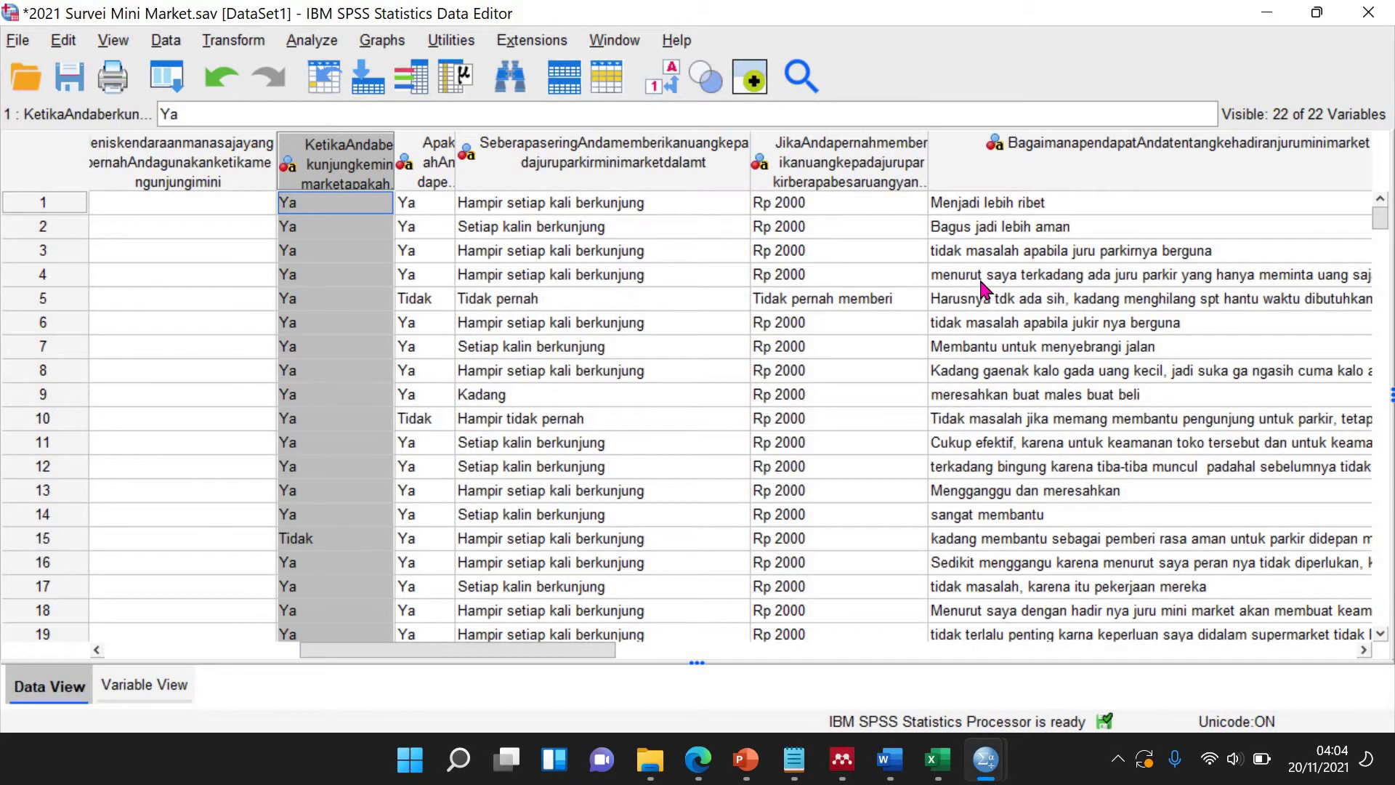
{"action": "key", "text": "ctrl+f"}
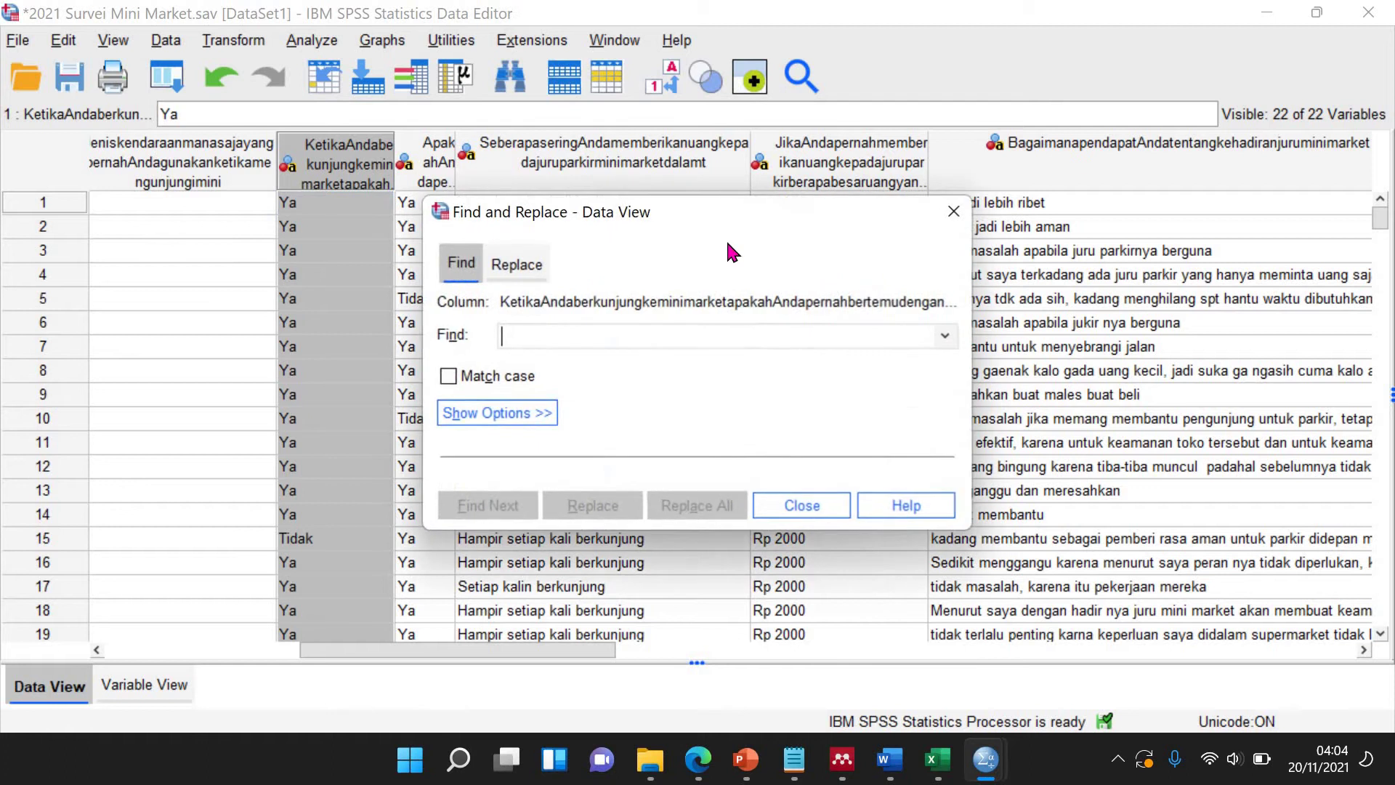
{"action": "left_click", "coordinate": [509, 265]}
{"action": "left_click", "coordinate": [331, 281]}
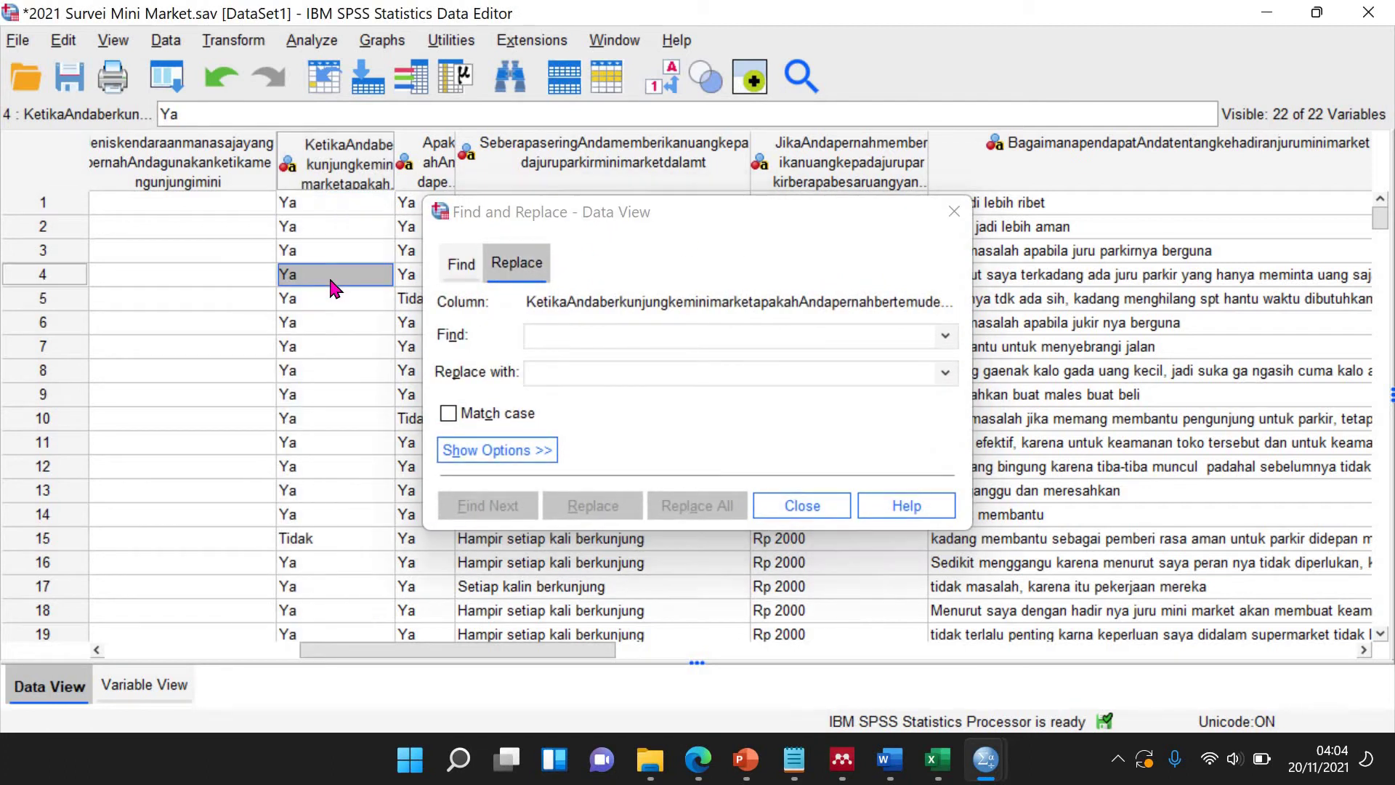
{"action": "left_click", "coordinate": [553, 333]}
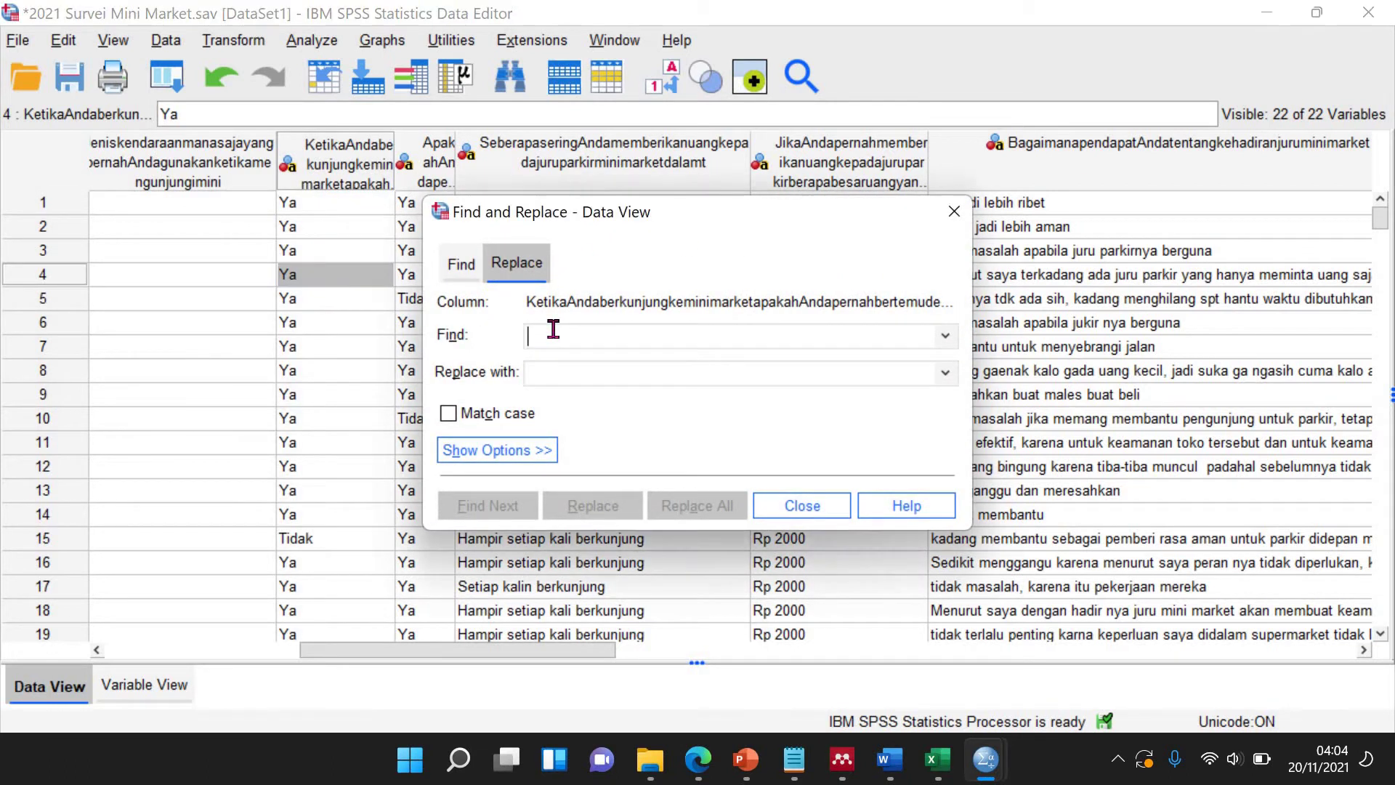
{"action": "type", "text": "Ya"}
{"action": "left_click", "coordinate": [571, 370]}
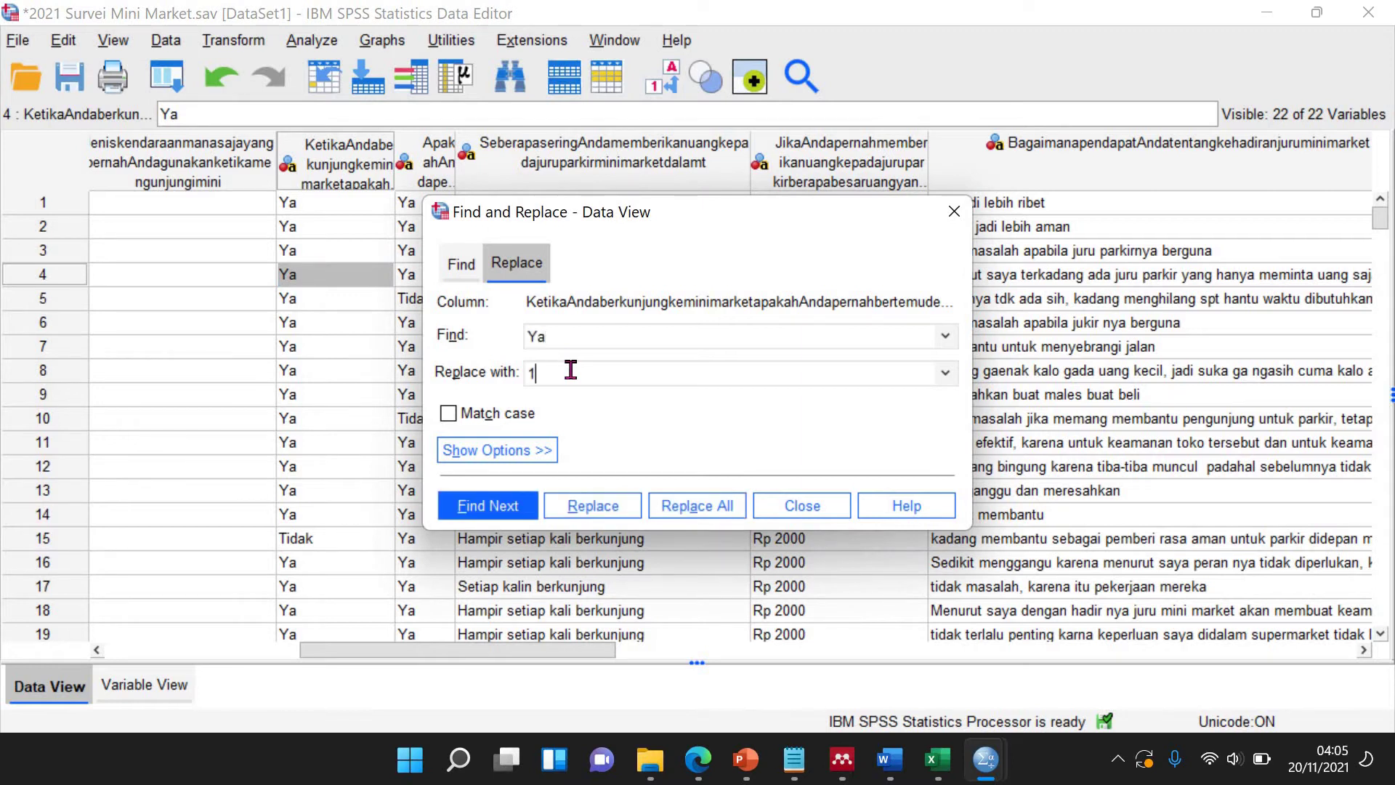
{"action": "left_click", "coordinate": [351, 172]}
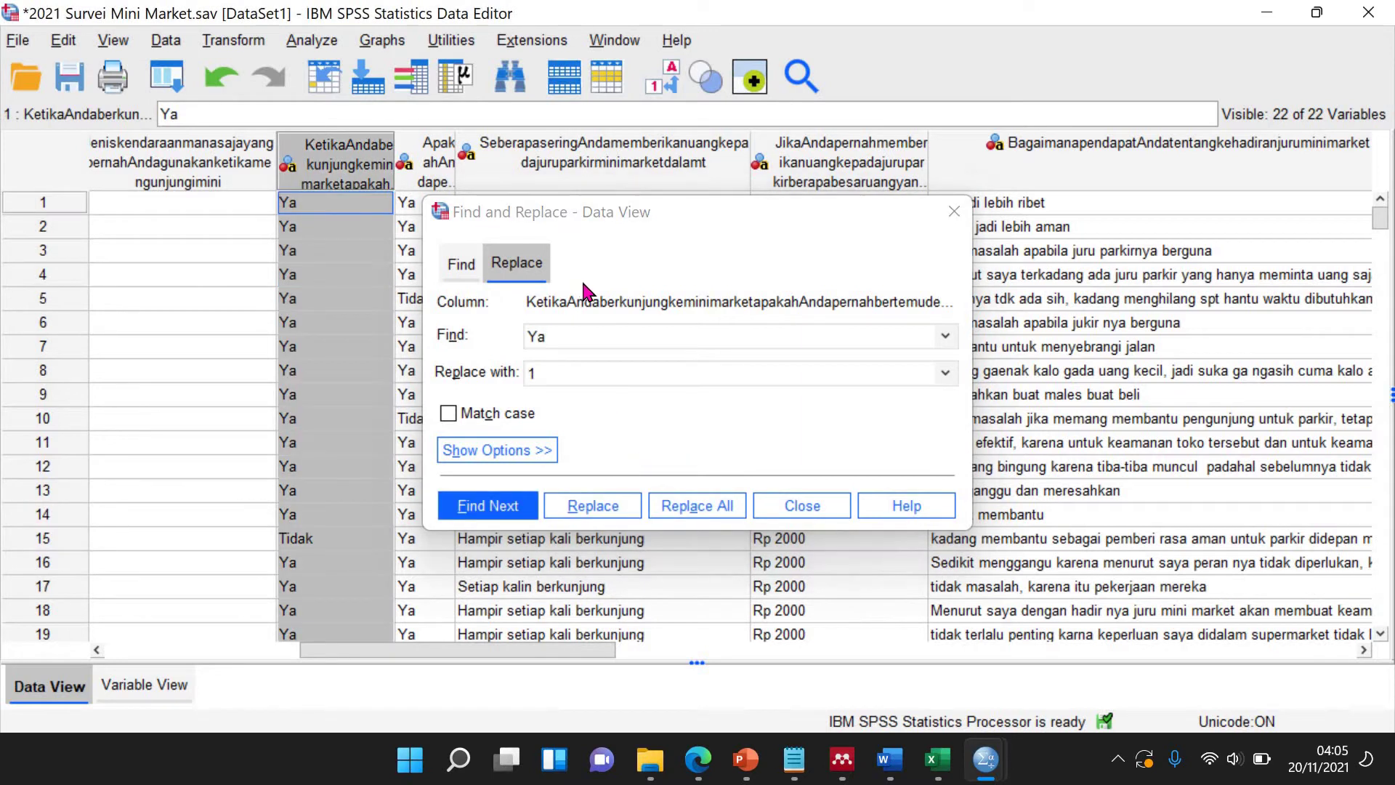
{"action": "left_click", "coordinate": [434, 158]}
{"action": "left_click", "coordinate": [351, 156]}
{"action": "left_click", "coordinate": [696, 504]}
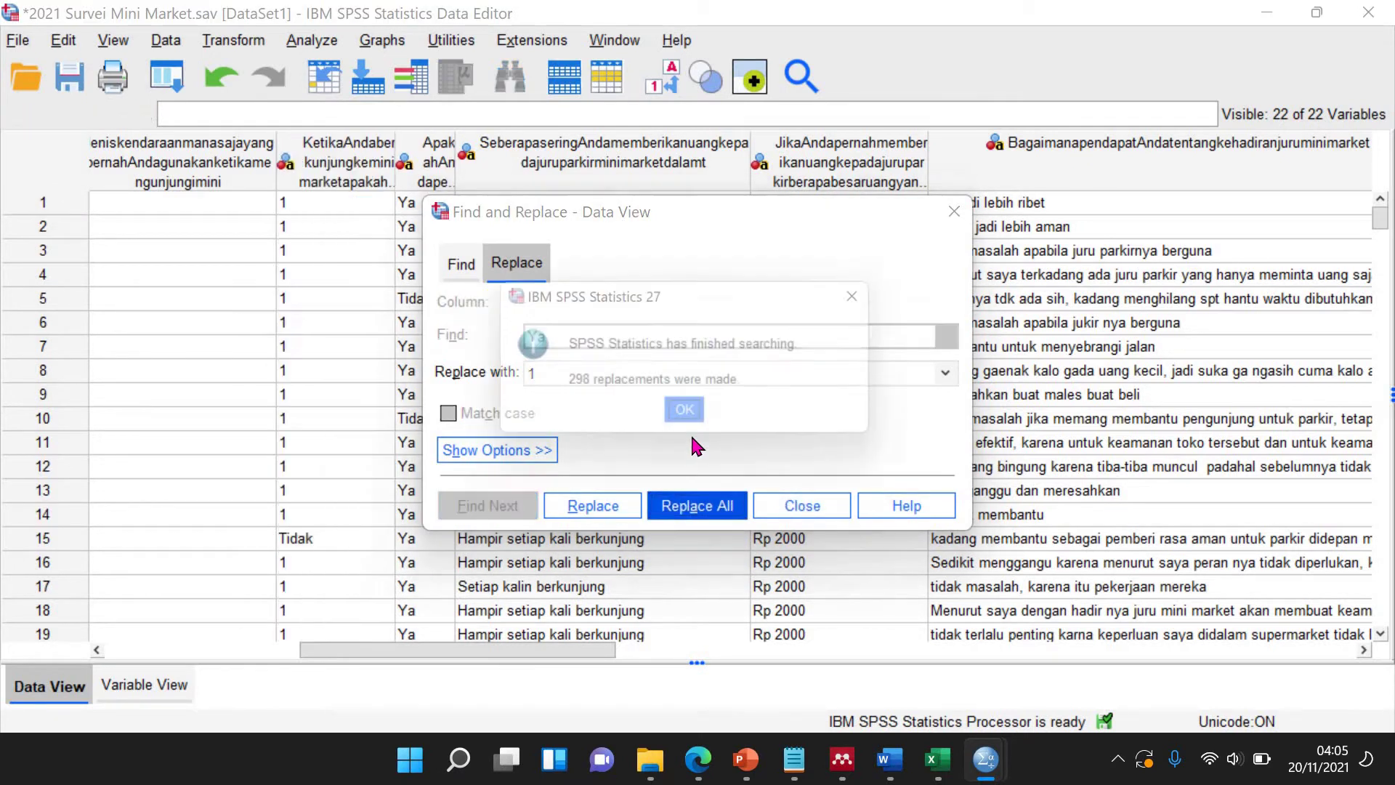
{"action": "left_click", "coordinate": [697, 418]}
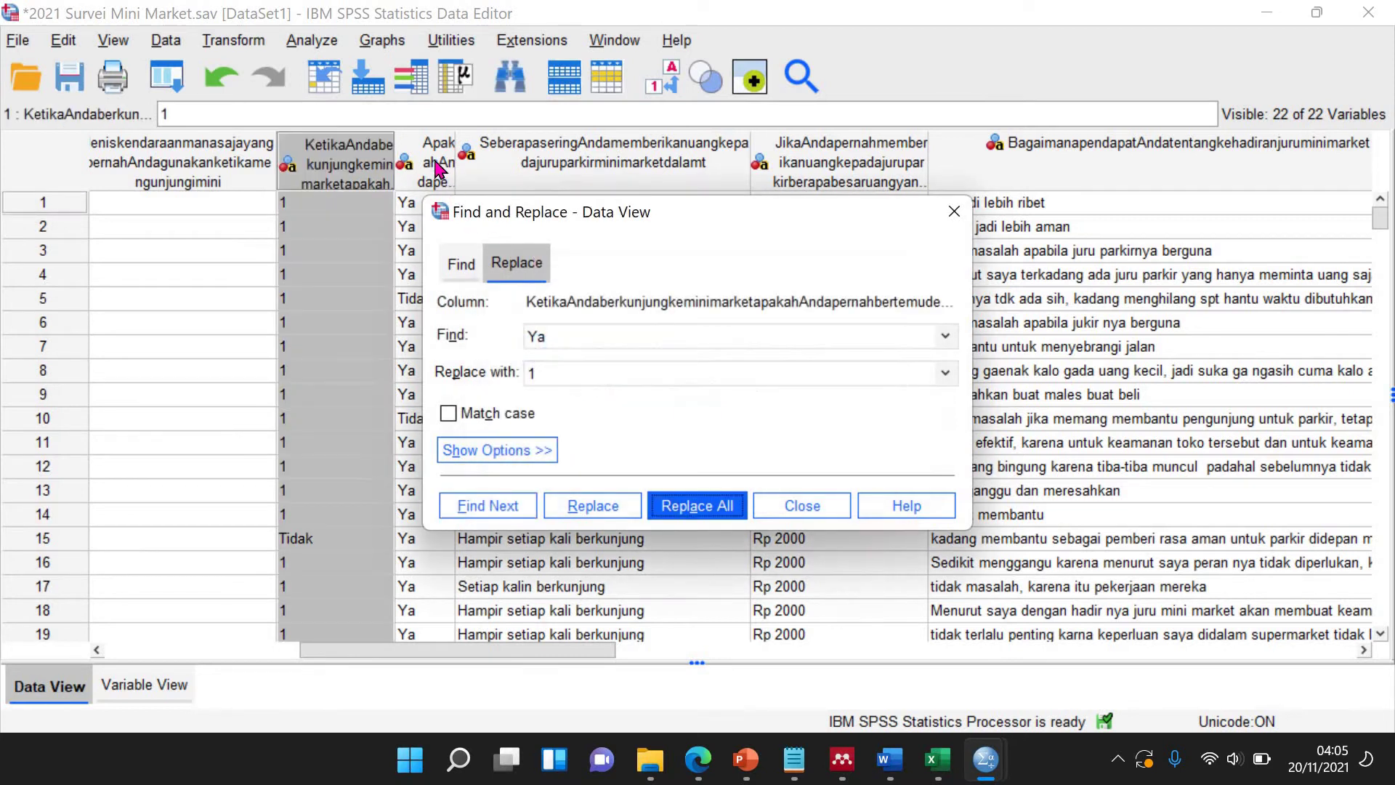
Replace every "Ya" with 1 in the column asking whether respondents gave money to the parking attendant.
{"action": "left_click", "coordinate": [438, 171]}
{"action": "left_click", "coordinate": [709, 505]}
{"action": "left_click", "coordinate": [697, 421]}
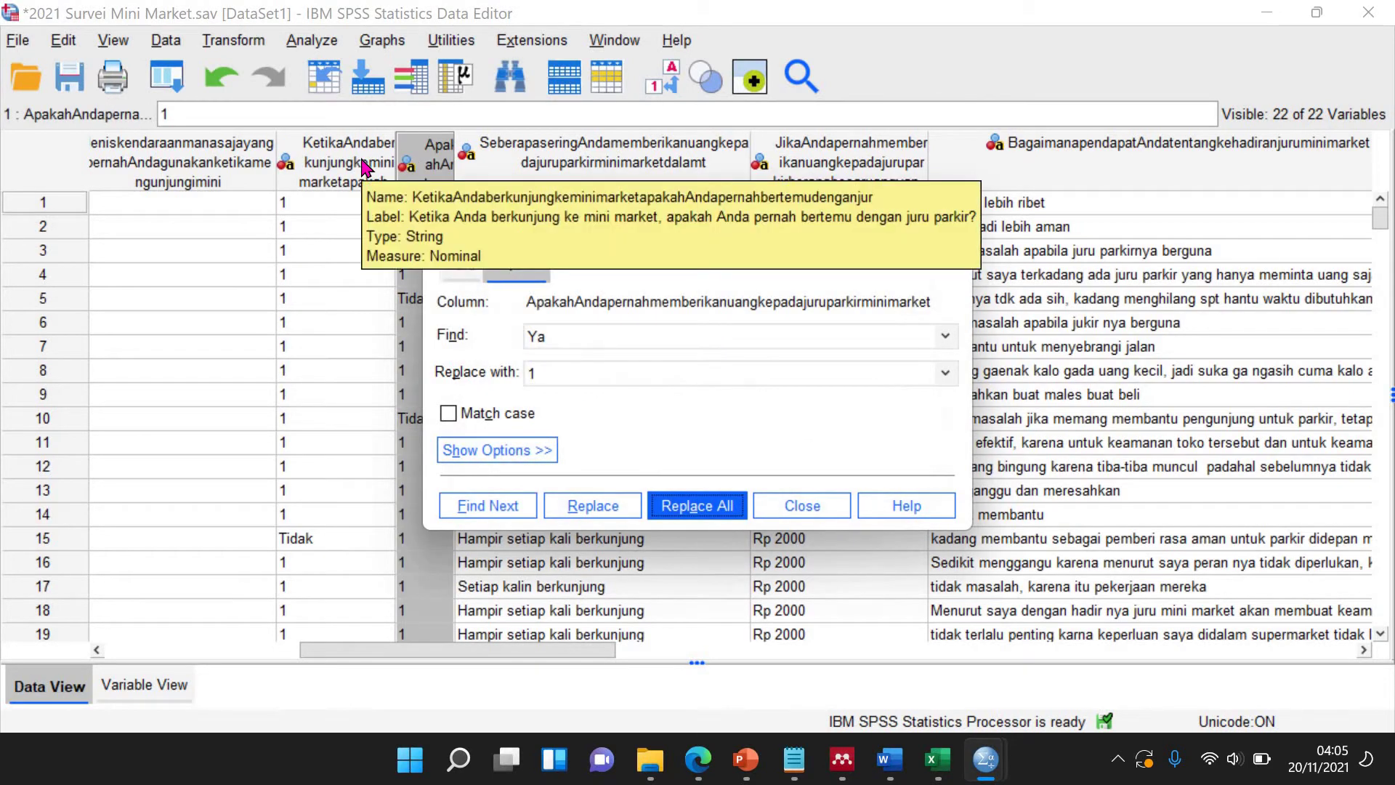
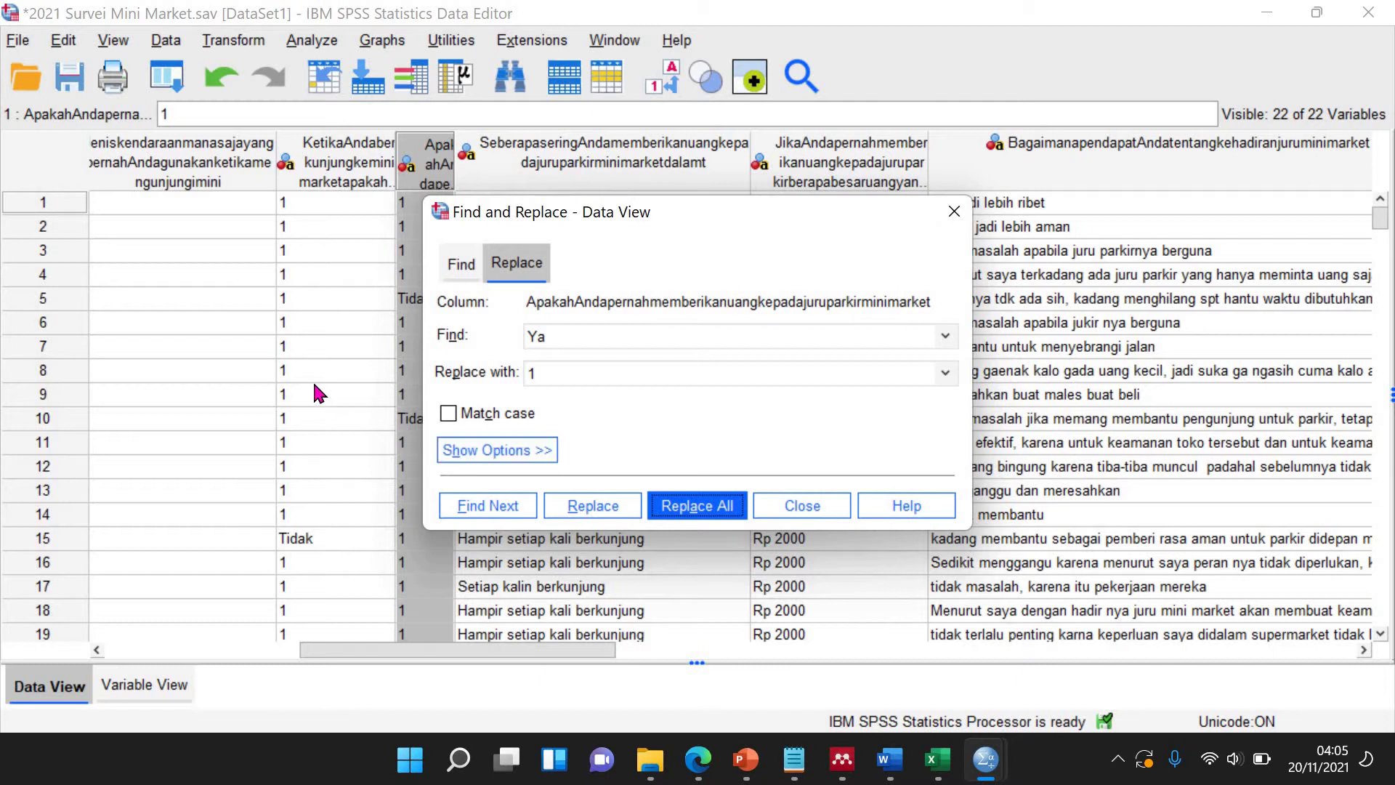
Replace every "Tidak" with 2 in the column asking whether respondents met a parking attendant.
{"action": "left_click", "coordinate": [336, 541]}
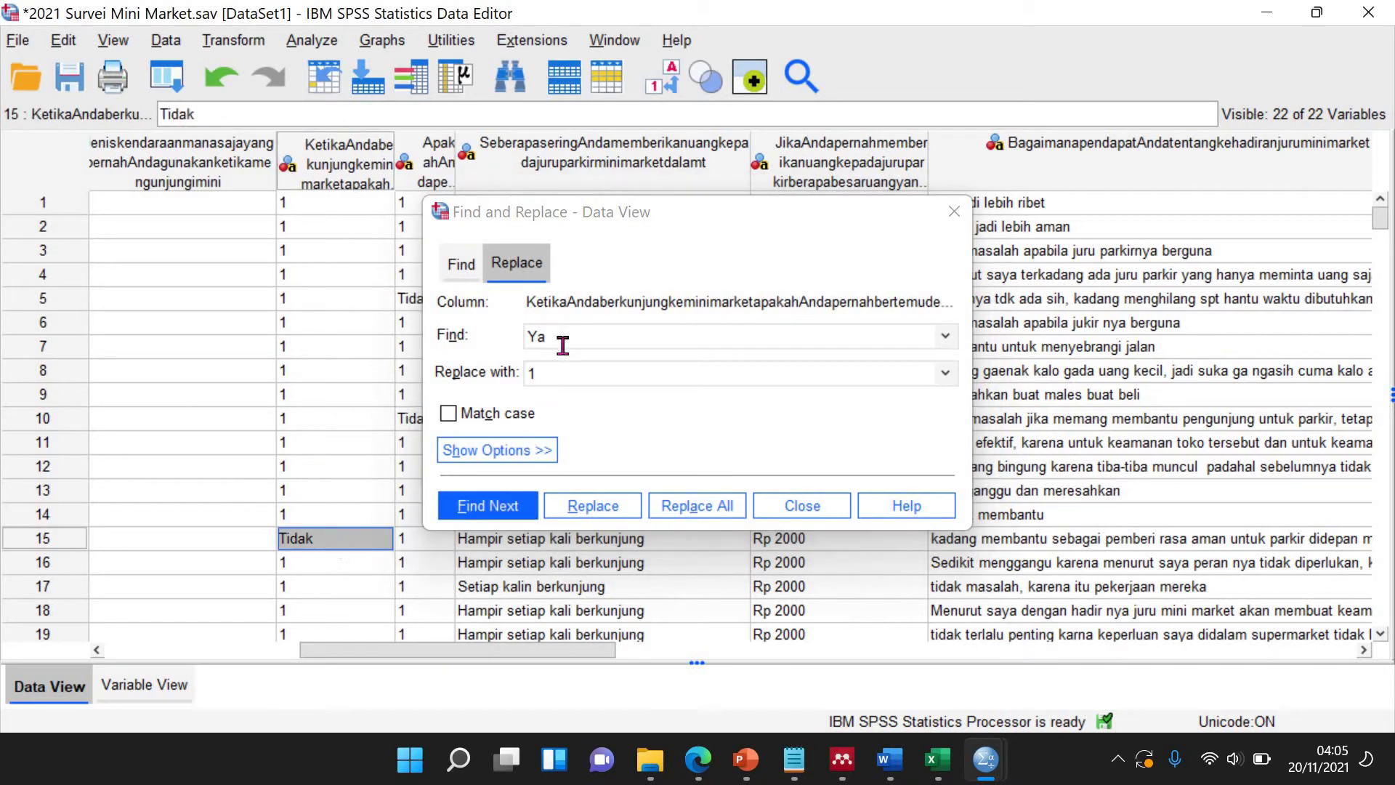
{"action": "left_click", "coordinate": [472, 323]}
{"action": "type", "text": "Tidak"}
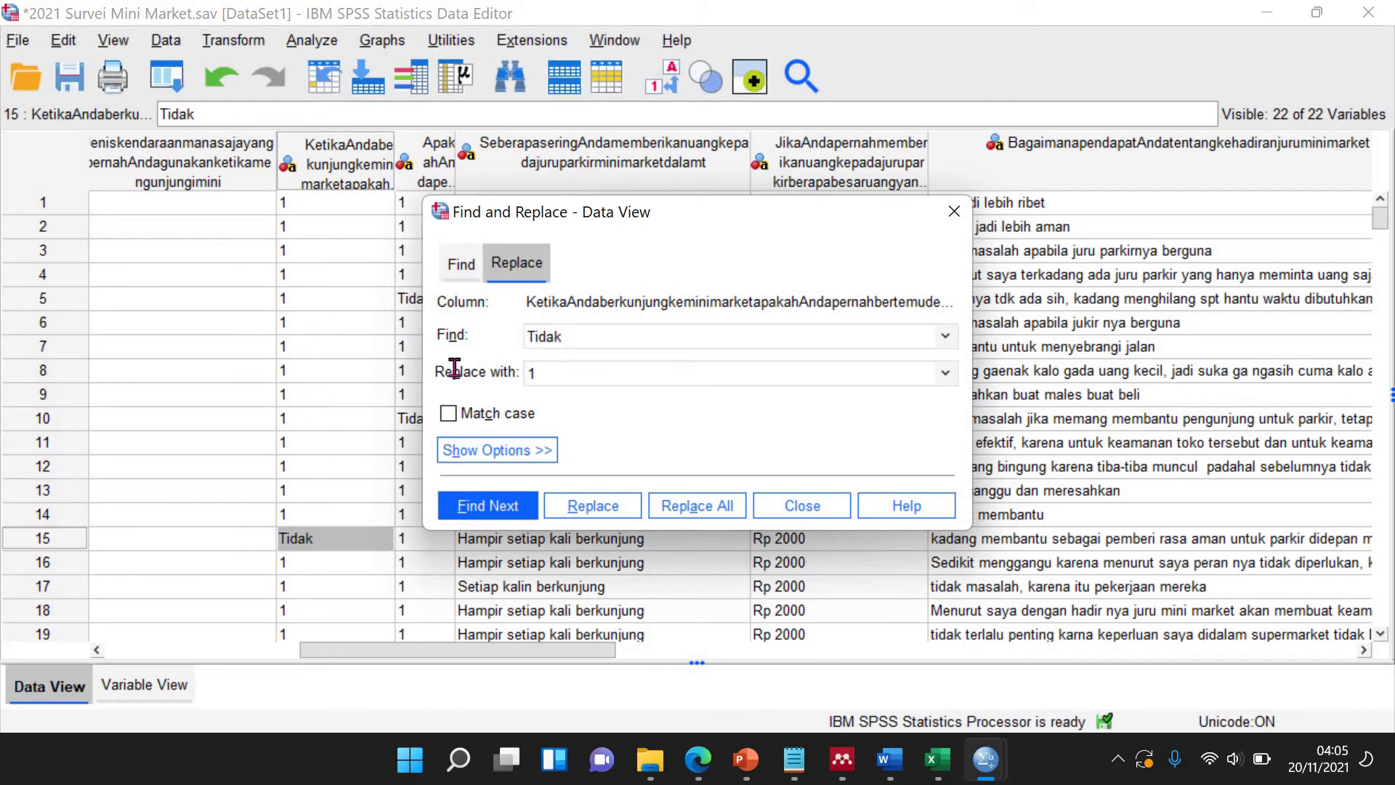
{"action": "key", "text": "Tab"}
{"action": "type", "text": "2"}
{"action": "left_click", "coordinate": [346, 173]}
{"action": "left_click", "coordinate": [698, 505]}
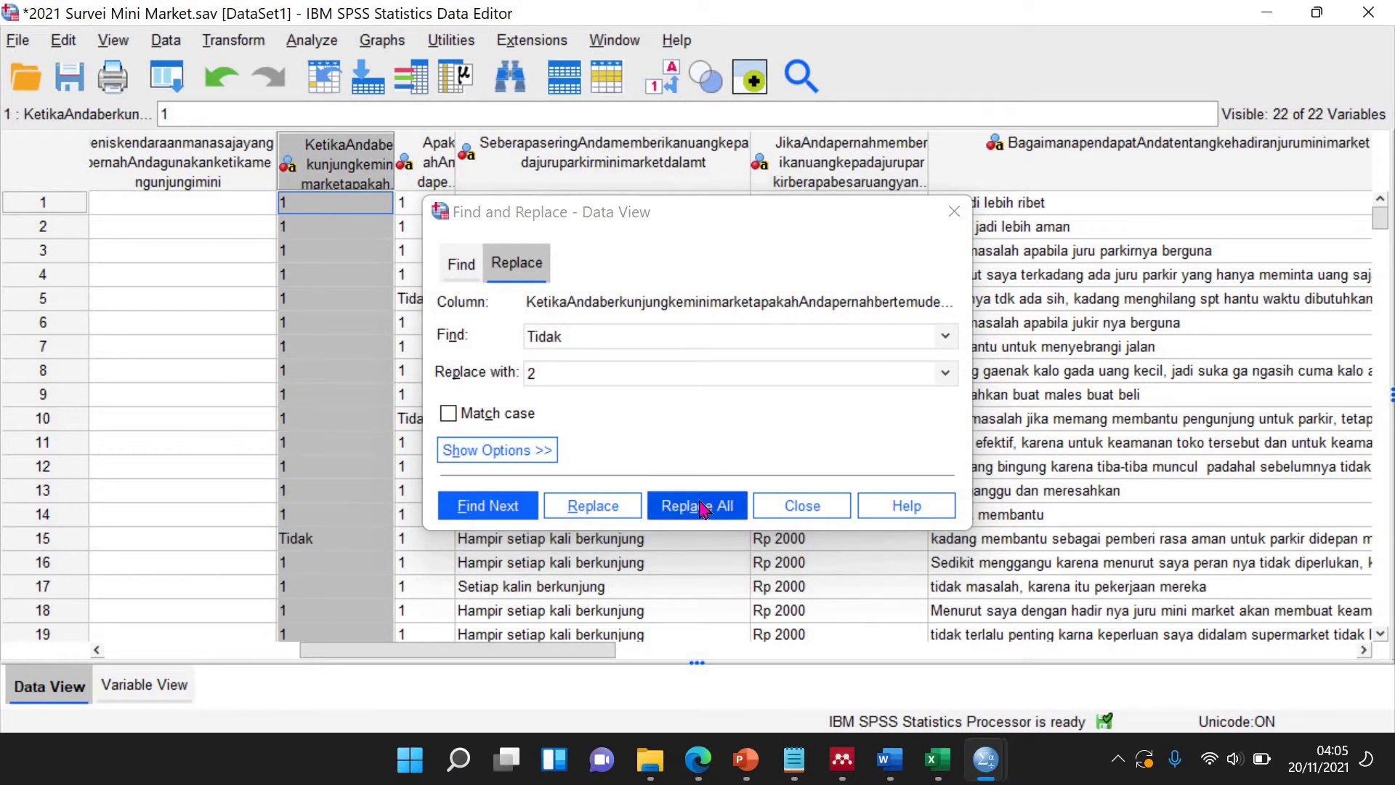
{"action": "left_click", "coordinate": [699, 420]}
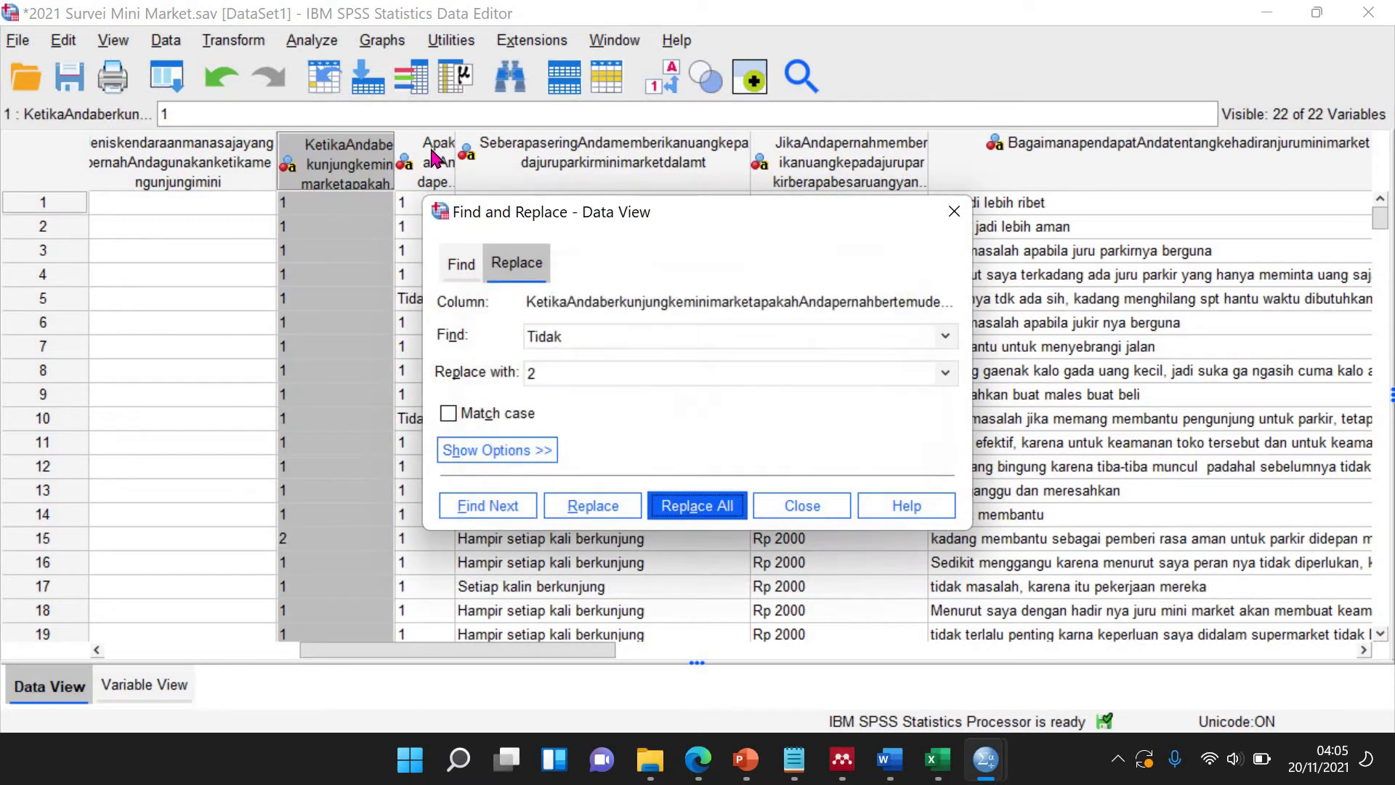
Replace every "Tidak" with 2 in the column about giving money to the parking attendant, and check the recoded rows.
{"action": "left_click", "coordinate": [433, 164]}
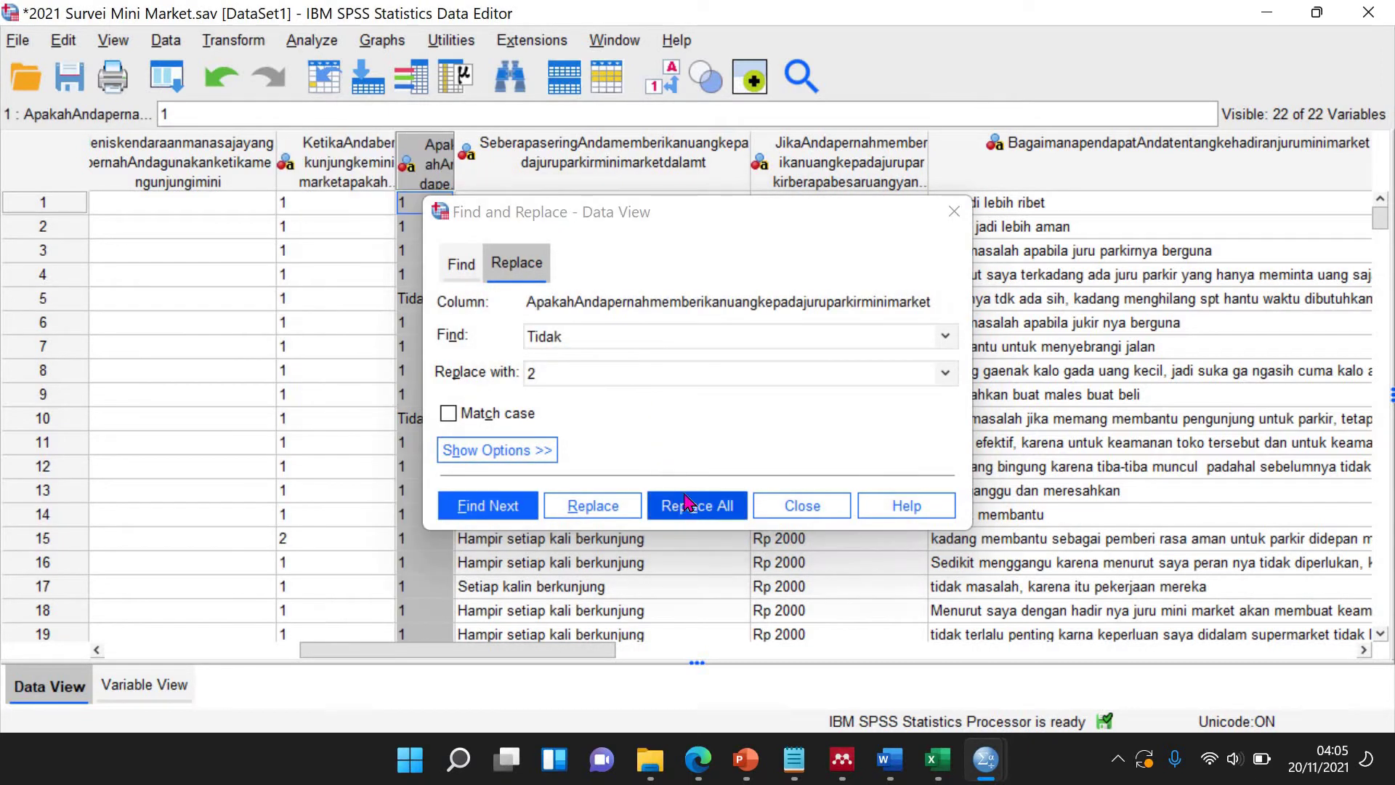
{"action": "left_click", "coordinate": [689, 506]}
{"action": "left_click", "coordinate": [696, 419]}
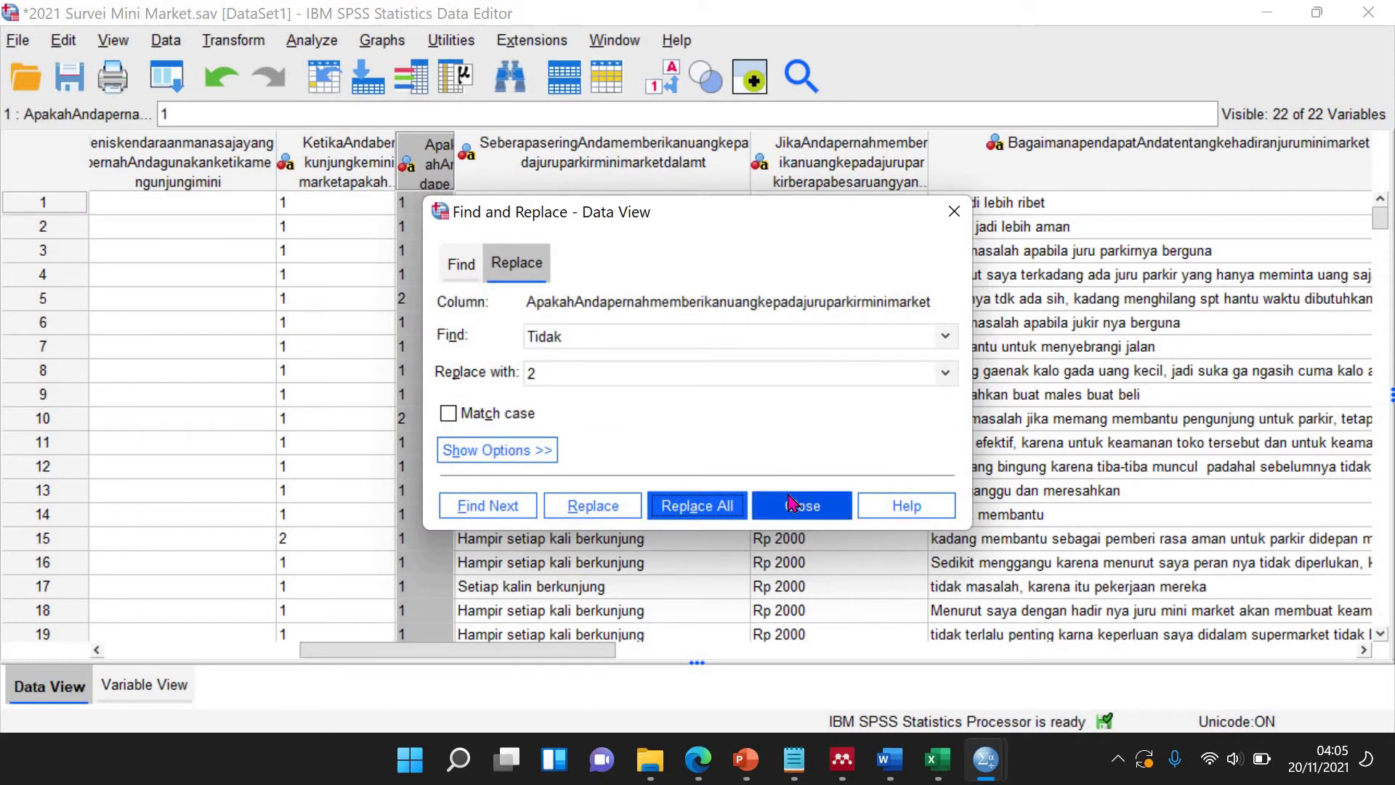
{"action": "left_click", "coordinate": [795, 506]}
{"action": "left_click", "coordinate": [353, 299]}
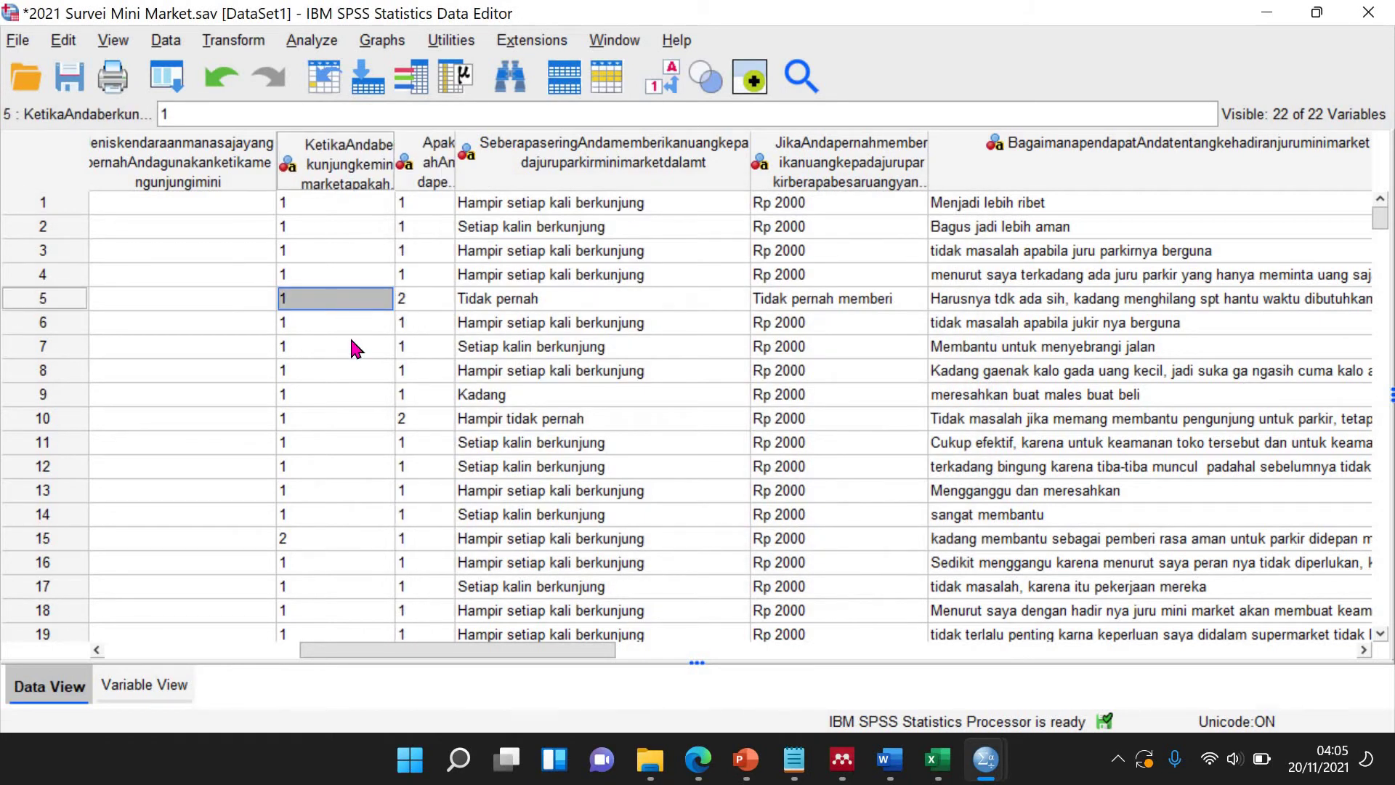
{"action": "scroll", "coordinate": [350, 330], "scroll_direction": "down", "scroll_amount": 10}
{"action": "scroll", "coordinate": [350, 330], "scroll_direction": "up", "scroll_amount": 10}
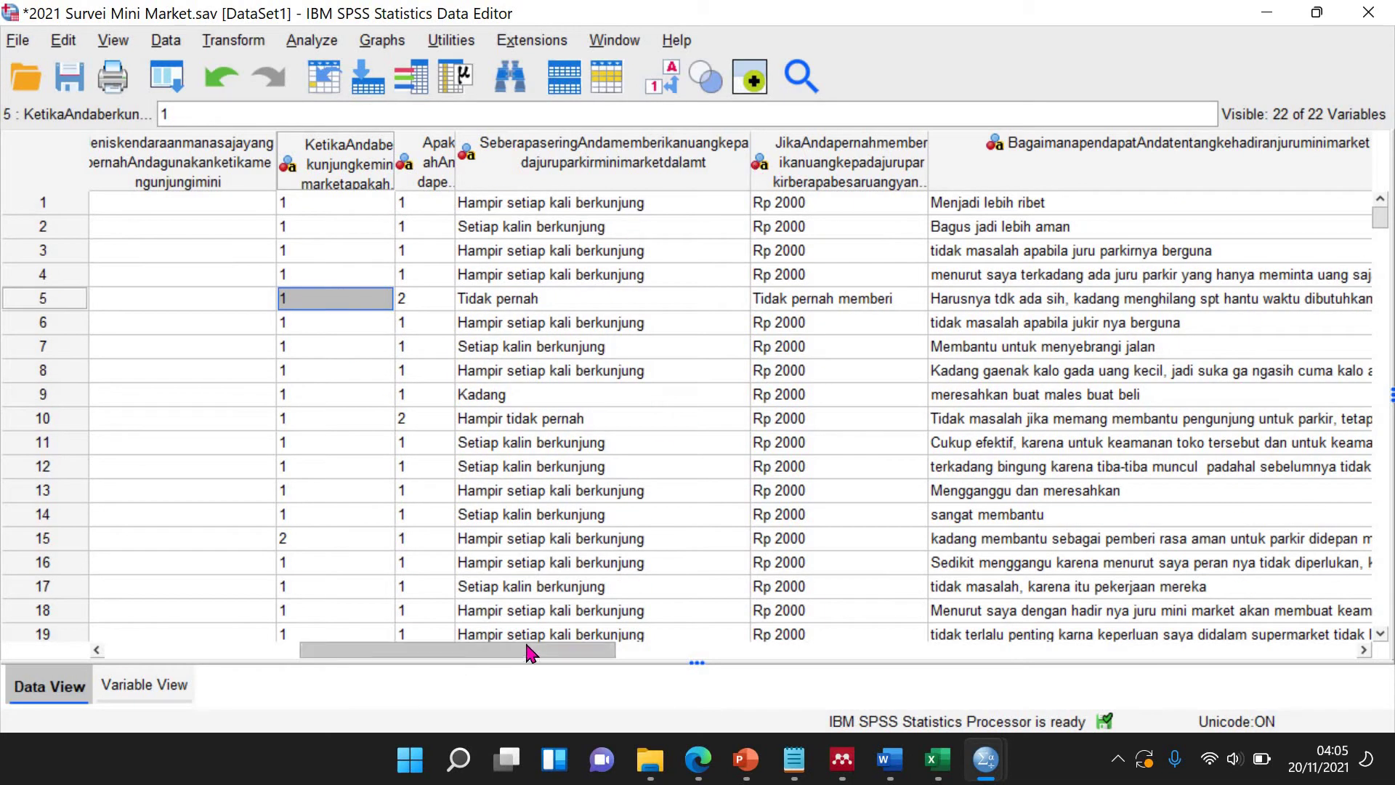
Define value labels for the gender variable ProfilAndaJeniskelamin: 1 = "Laki-laki" and 2 = "Perempuan".
{"action": "left_click_drag", "start_coordinate": [494, 654], "coordinate": [538, 652]}
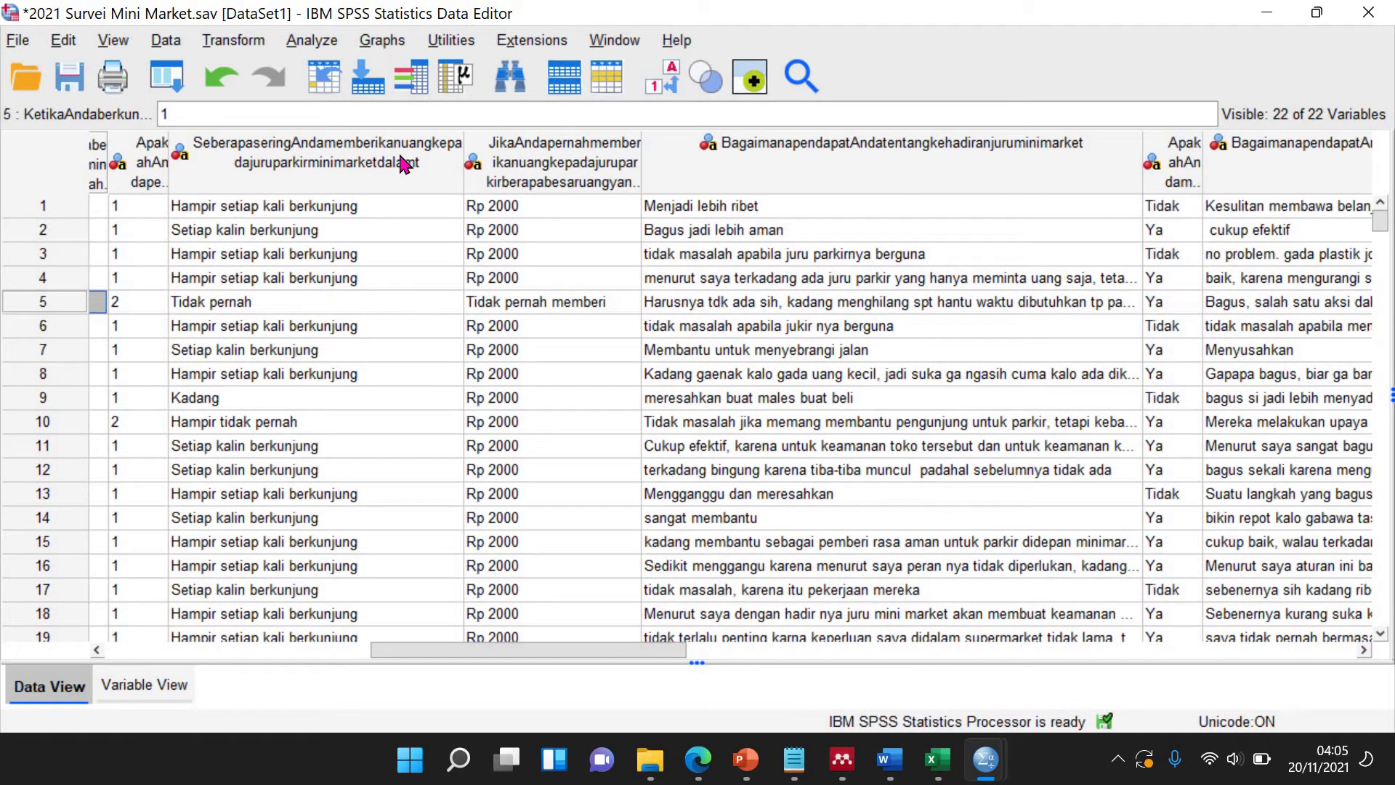
{"action": "left_click_drag", "start_coordinate": [454, 652], "coordinate": [870, 654]}
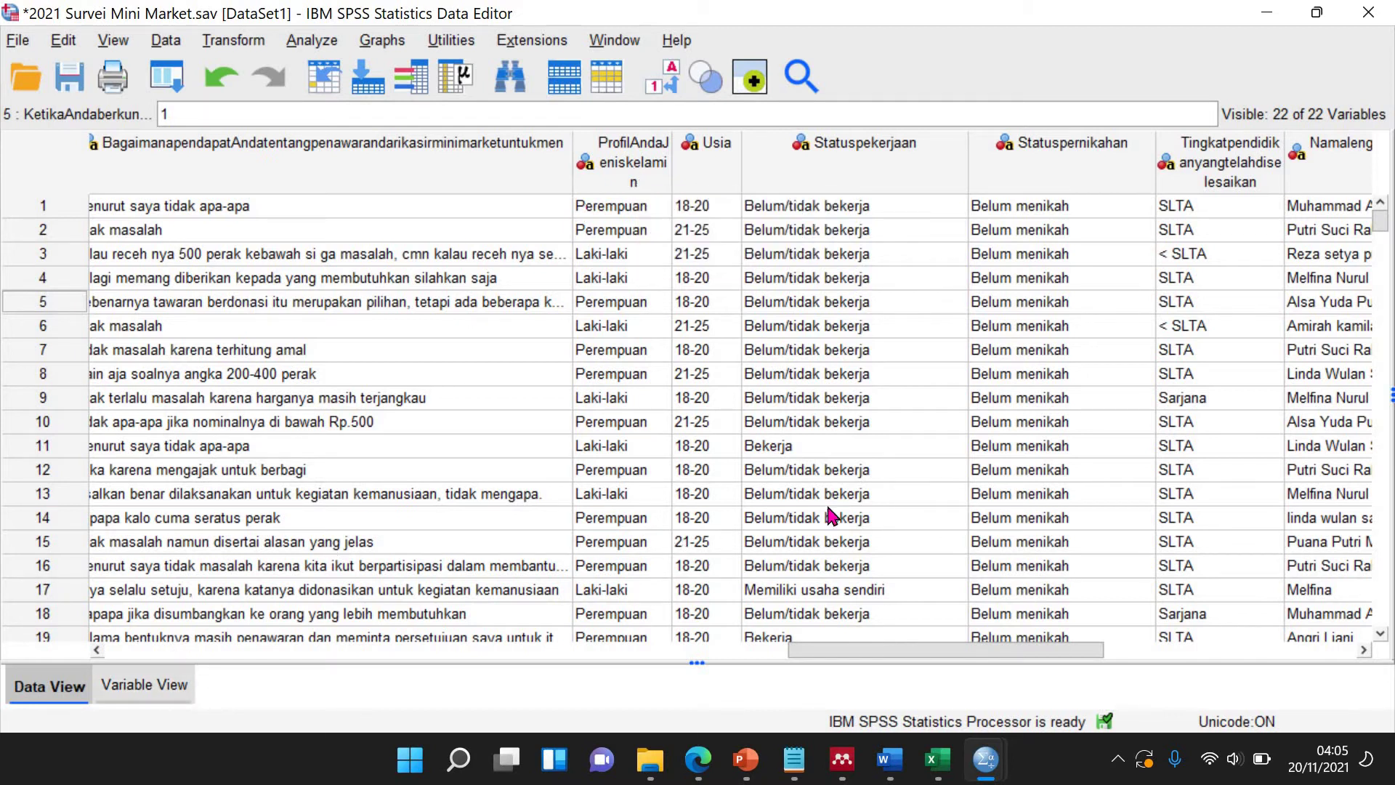
{"action": "key", "text": "ctrl+t"}
{"action": "scroll", "coordinate": [790, 515], "scroll_direction": "down", "scroll_amount": 8}
{"action": "scroll", "coordinate": [790, 516], "scroll_direction": "up", "scroll_amount": 5}
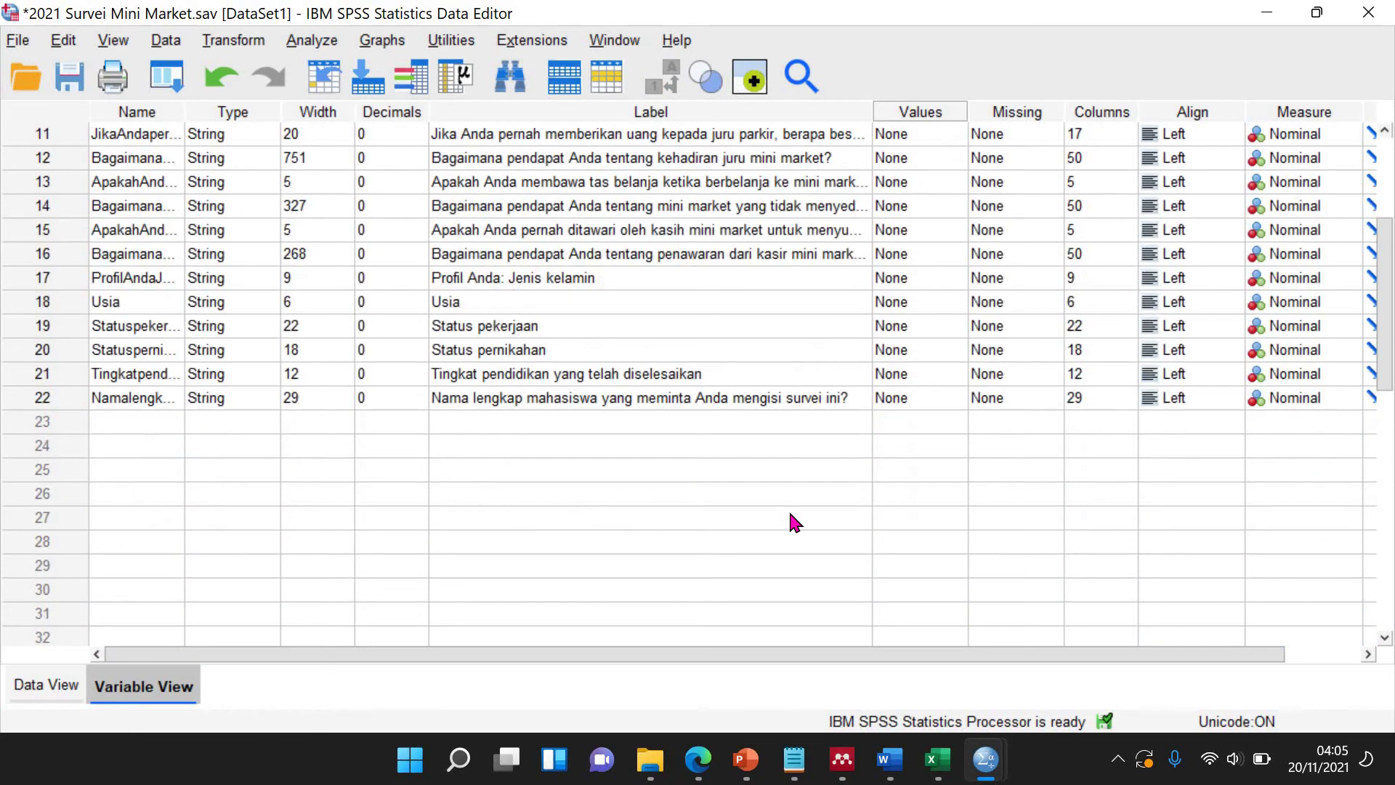
{"action": "left_click", "coordinate": [945, 277]}
{"action": "type", "text": "1"}
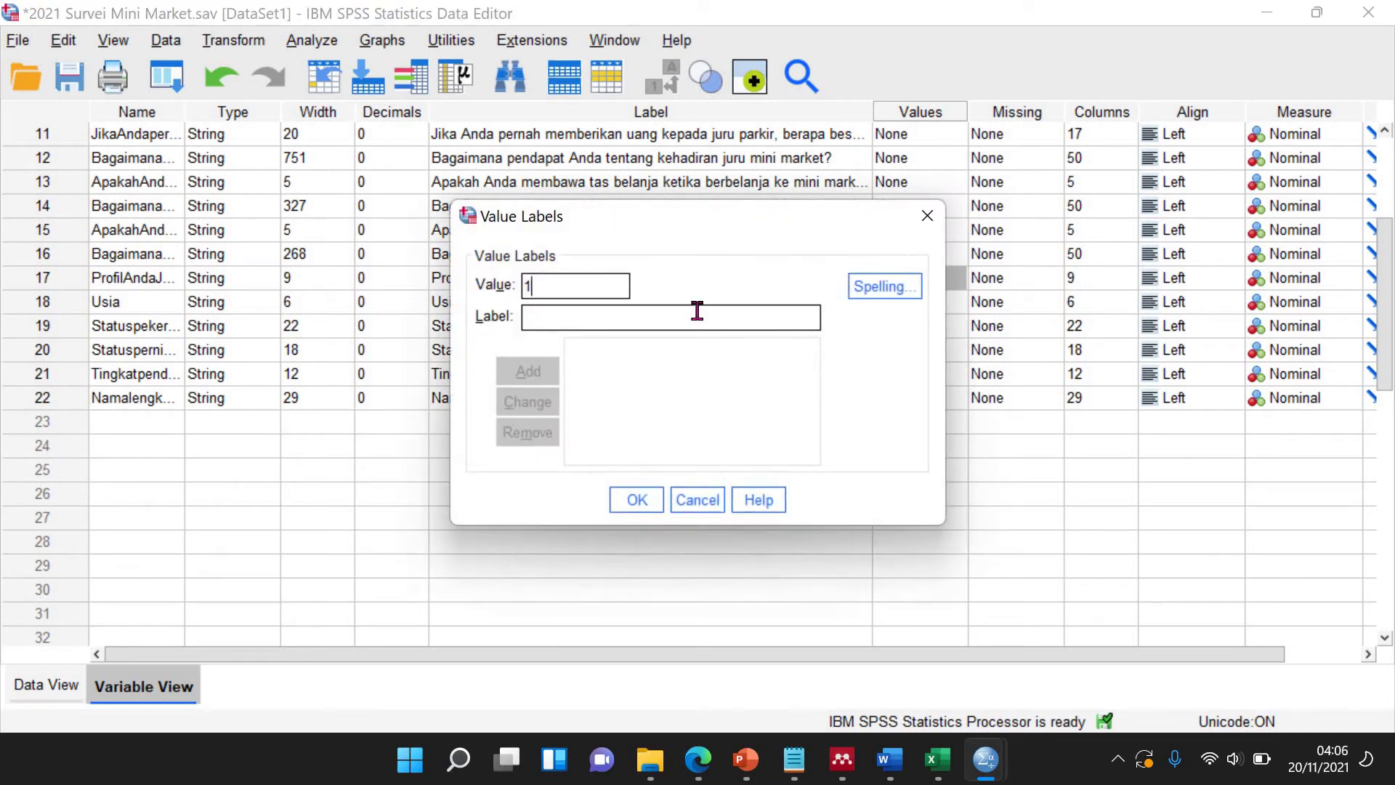
{"action": "type", "text": "Laki-;laki"}
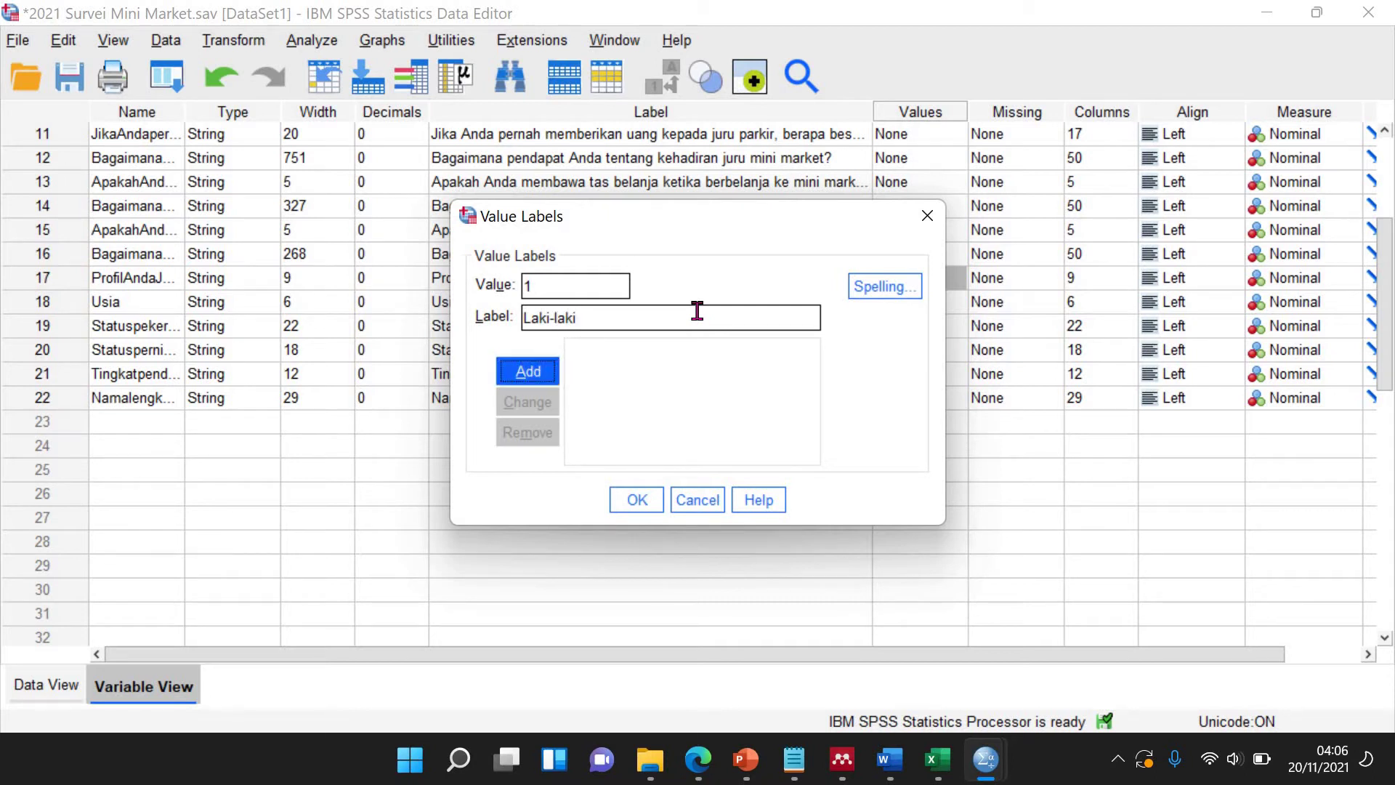
{"action": "key", "text": "Return"}
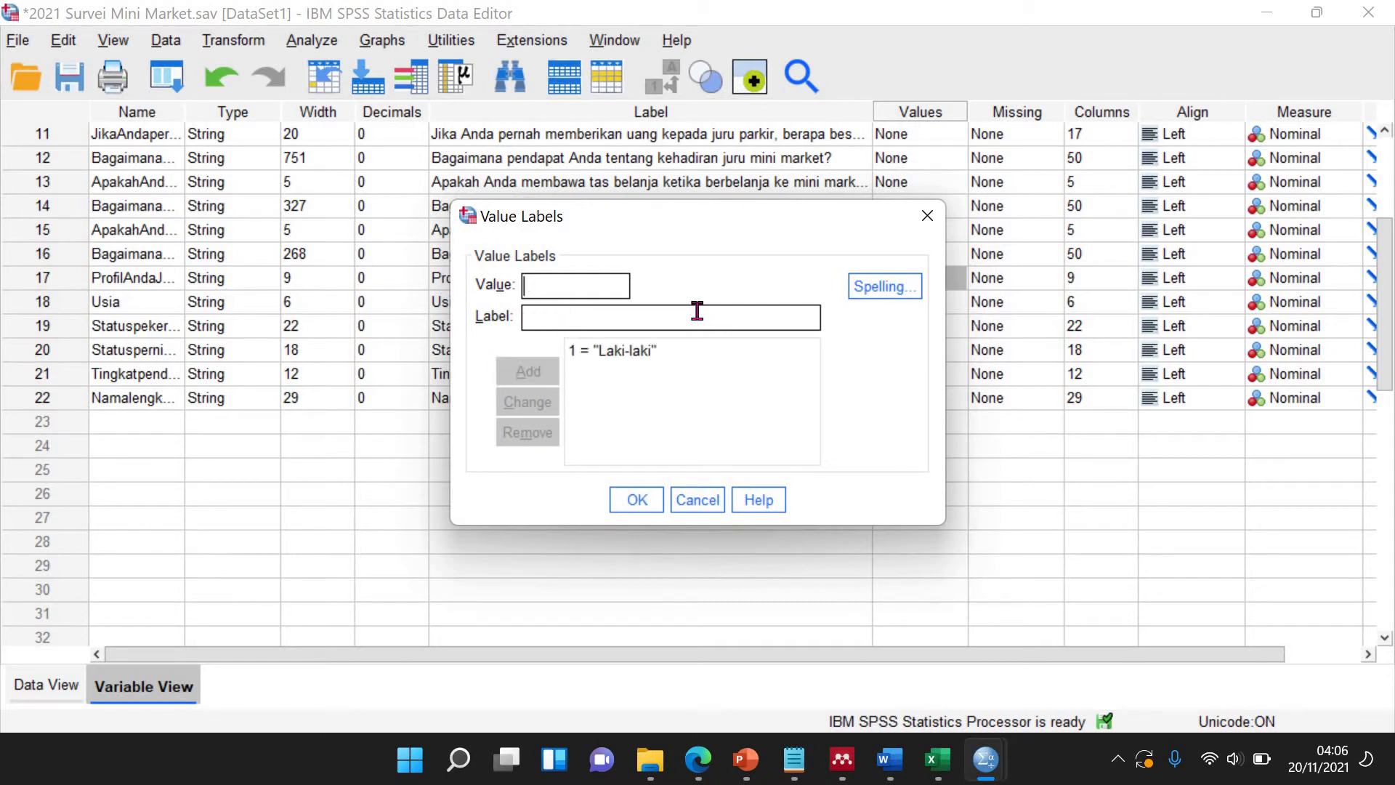
{"action": "type", "text": "rempuan"}
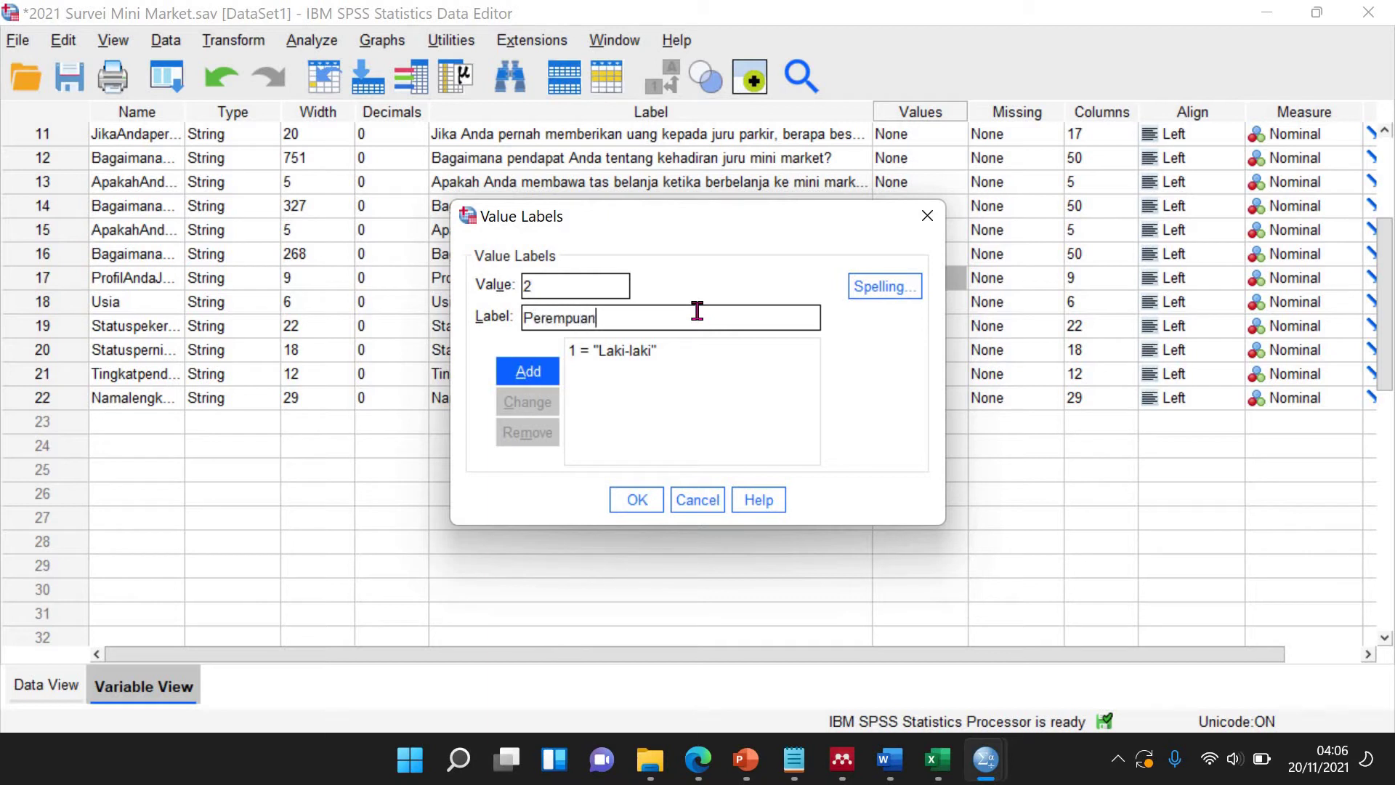
{"action": "key", "text": "Return"}
{"action": "left_click", "coordinate": [640, 500]}
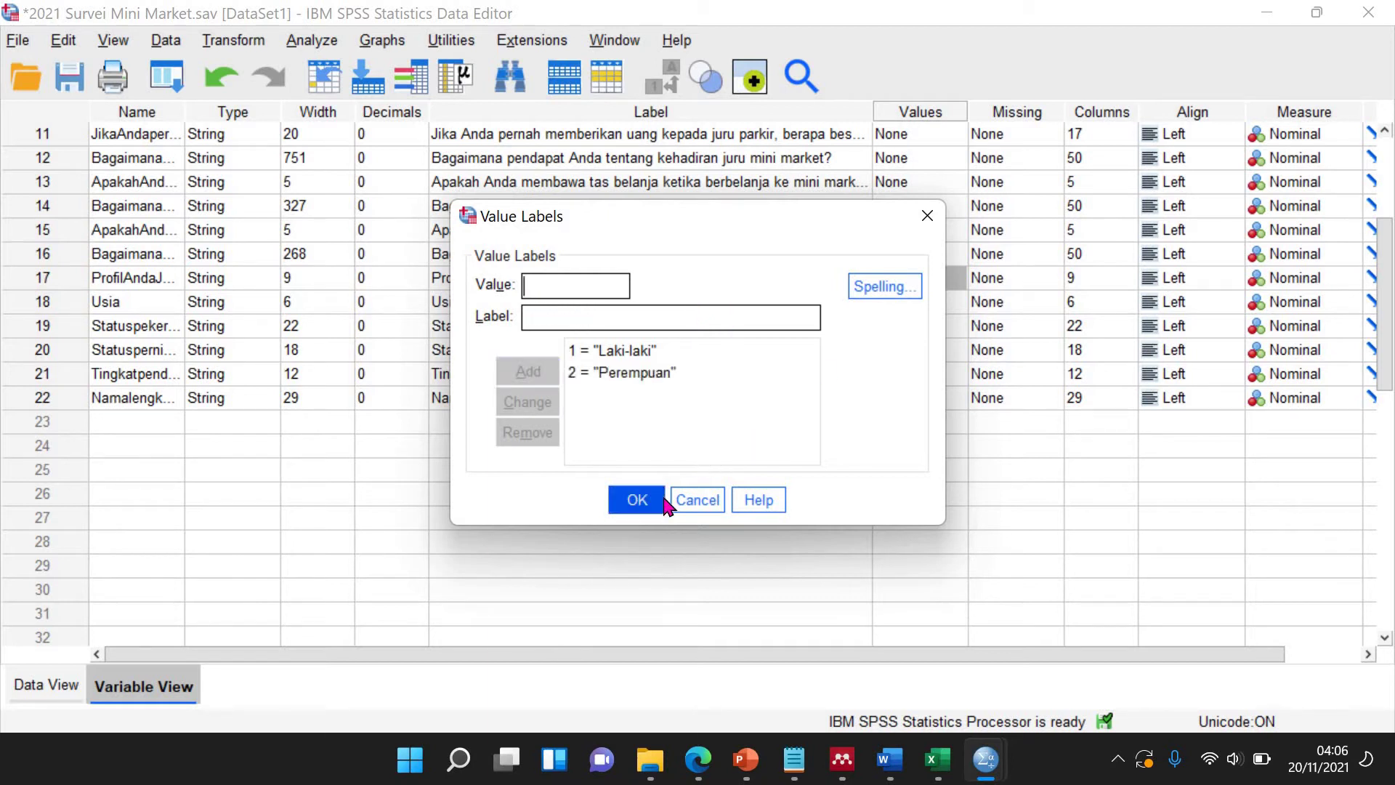
Replace every "Laki-laki" with 1 in the ProfilAndaJeniskelamin data column and turn on the display of value labels.
{"action": "left_click", "coordinate": [46, 685]}
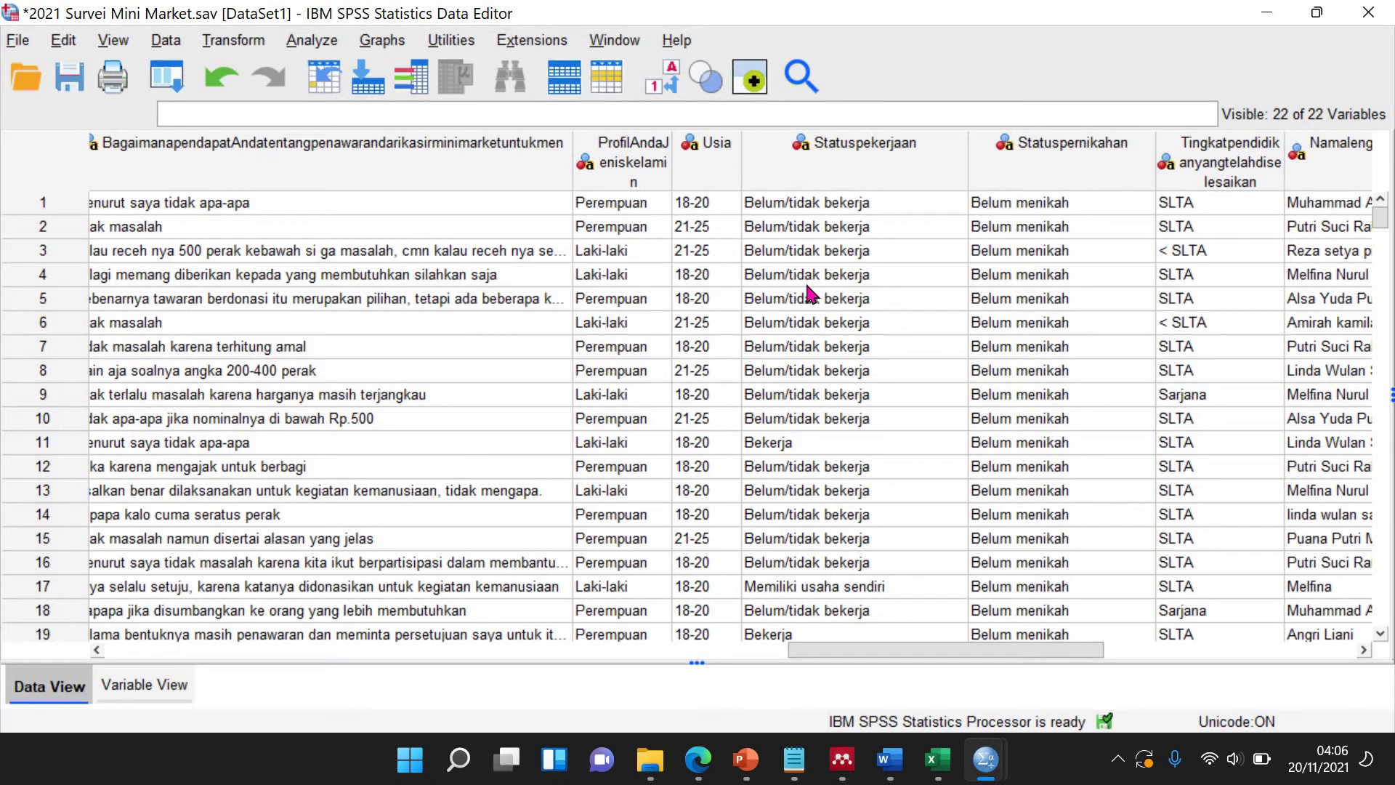
{"action": "left_click", "coordinate": [872, 344]}
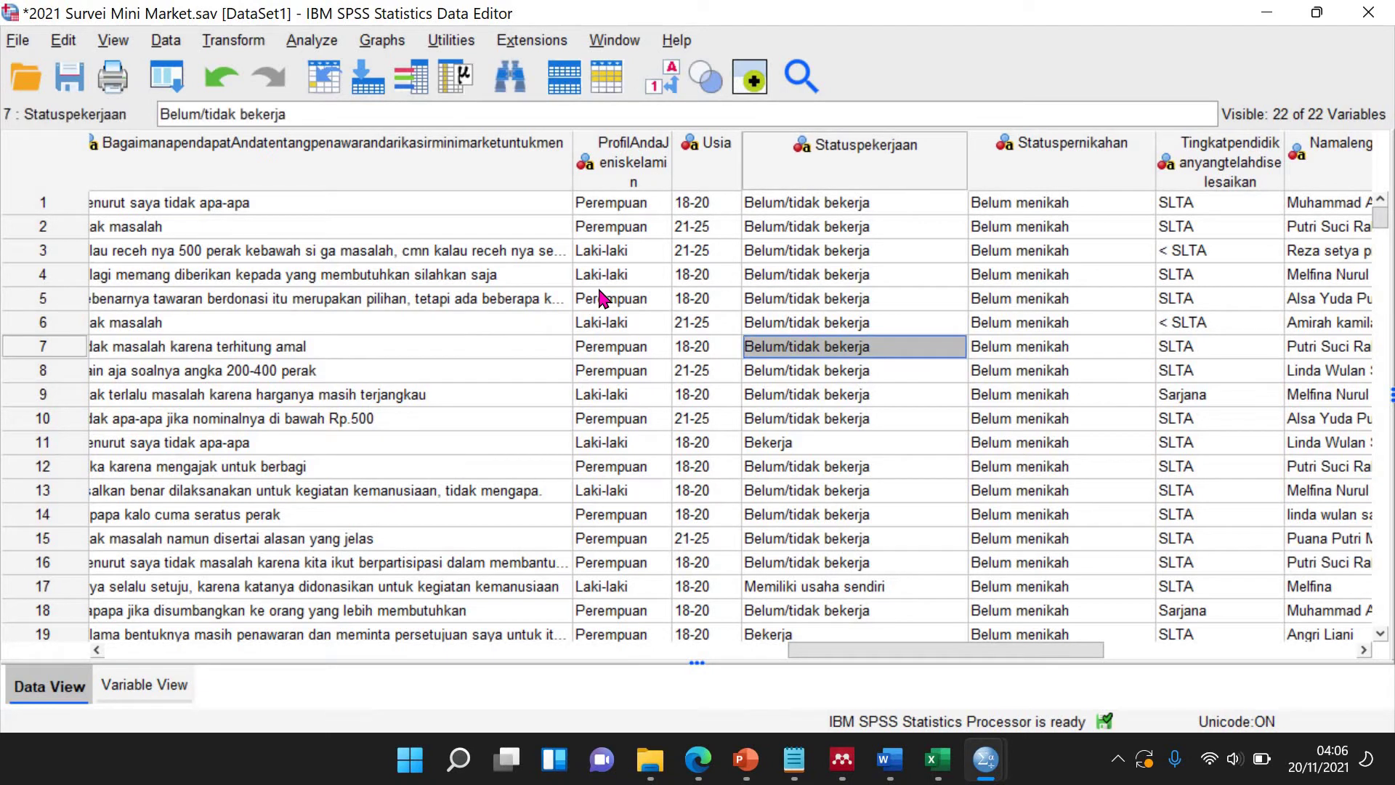
{"action": "left_click", "coordinate": [601, 297]}
{"action": "key", "text": "ctrl+f"}
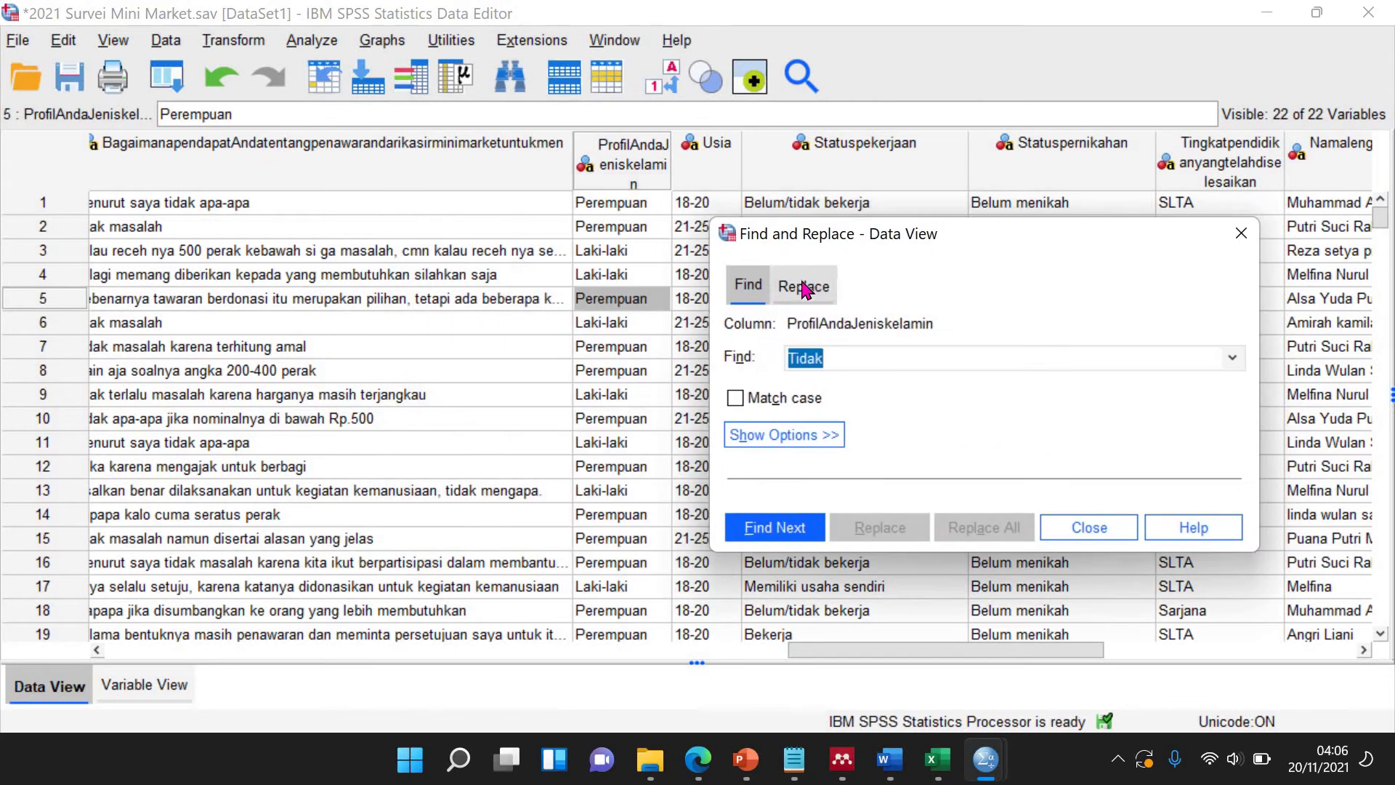
{"action": "left_click", "coordinate": [799, 285]}
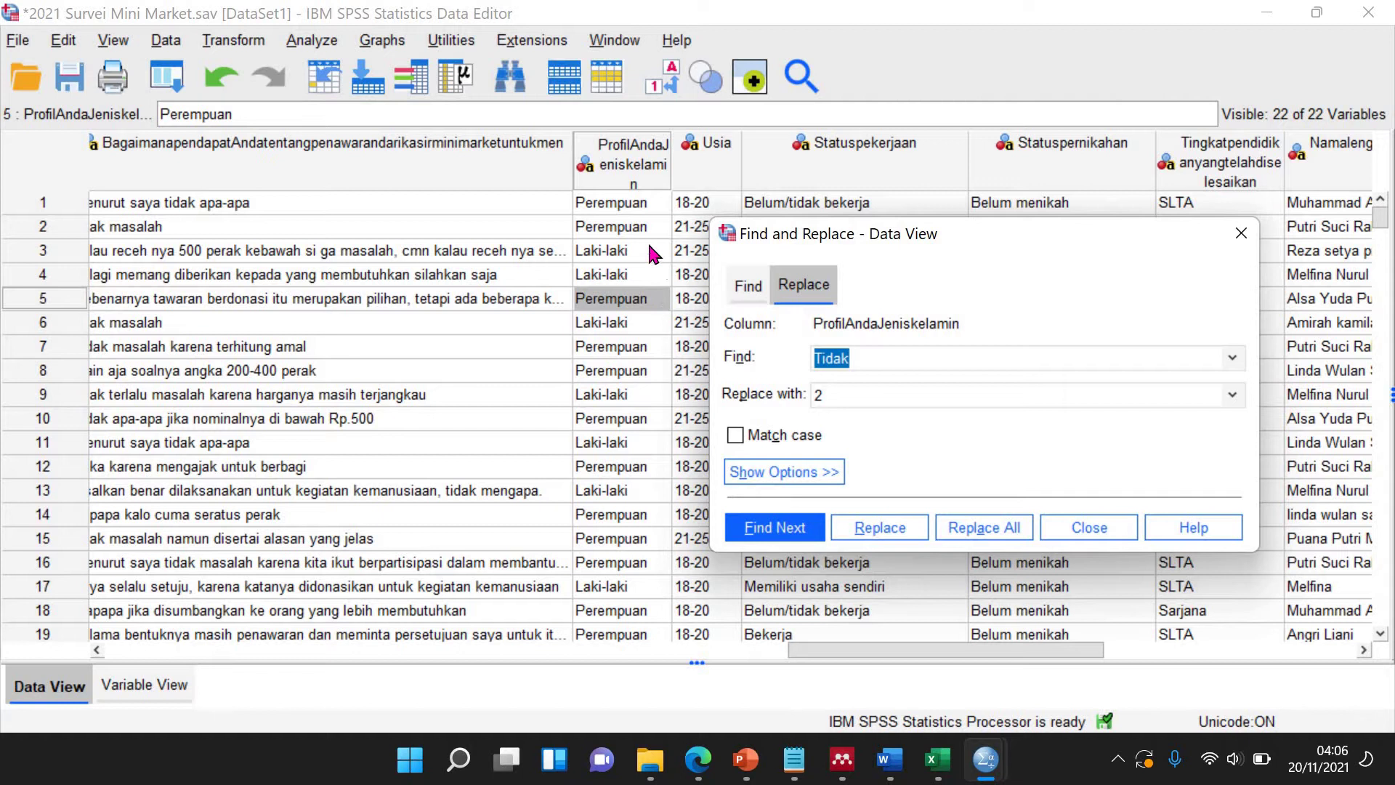
{"action": "left_click", "coordinate": [650, 250]}
{"action": "left_click", "coordinate": [800, 347]}
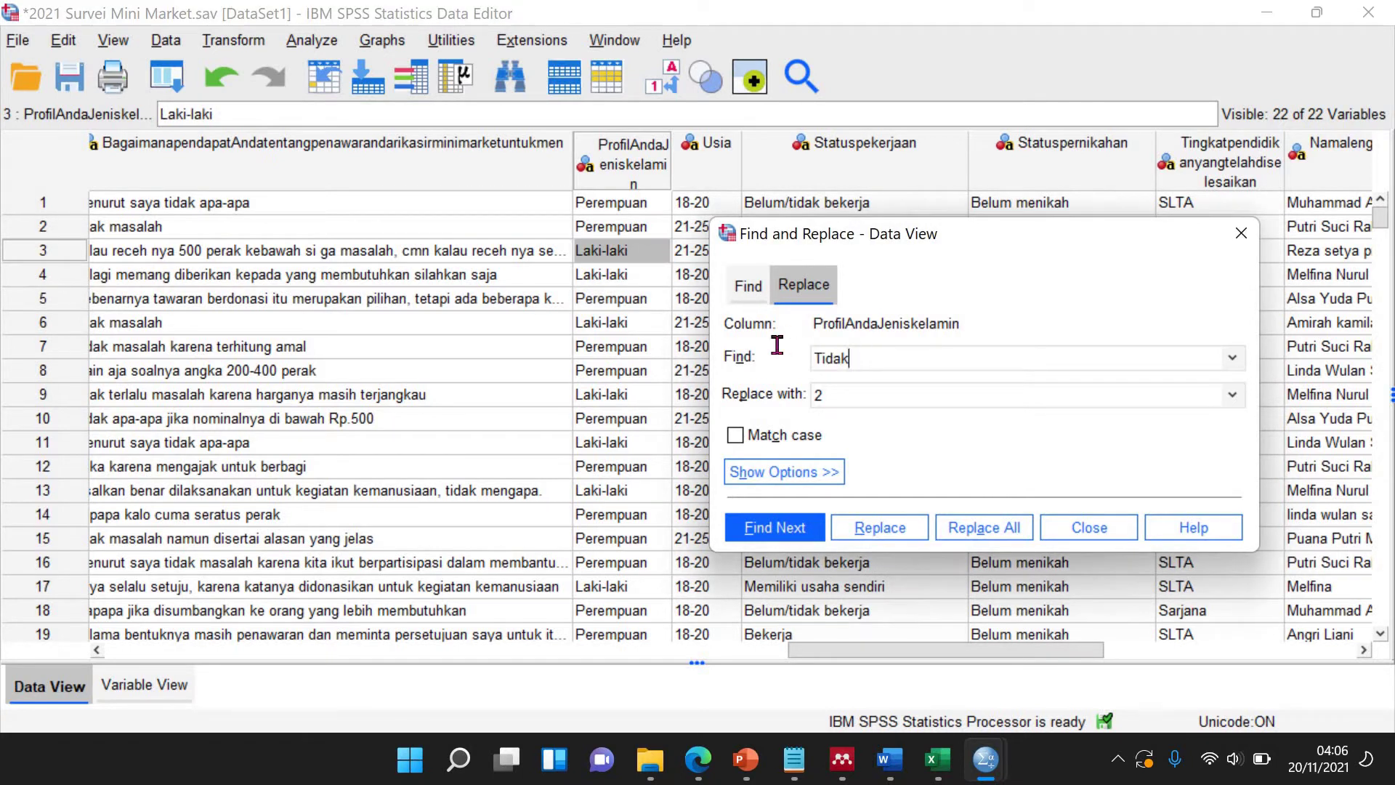
{"action": "type", "text": "Laki-laki"}
{"action": "double_click", "coordinate": [819, 395]}
{"action": "type", "text": "1"}
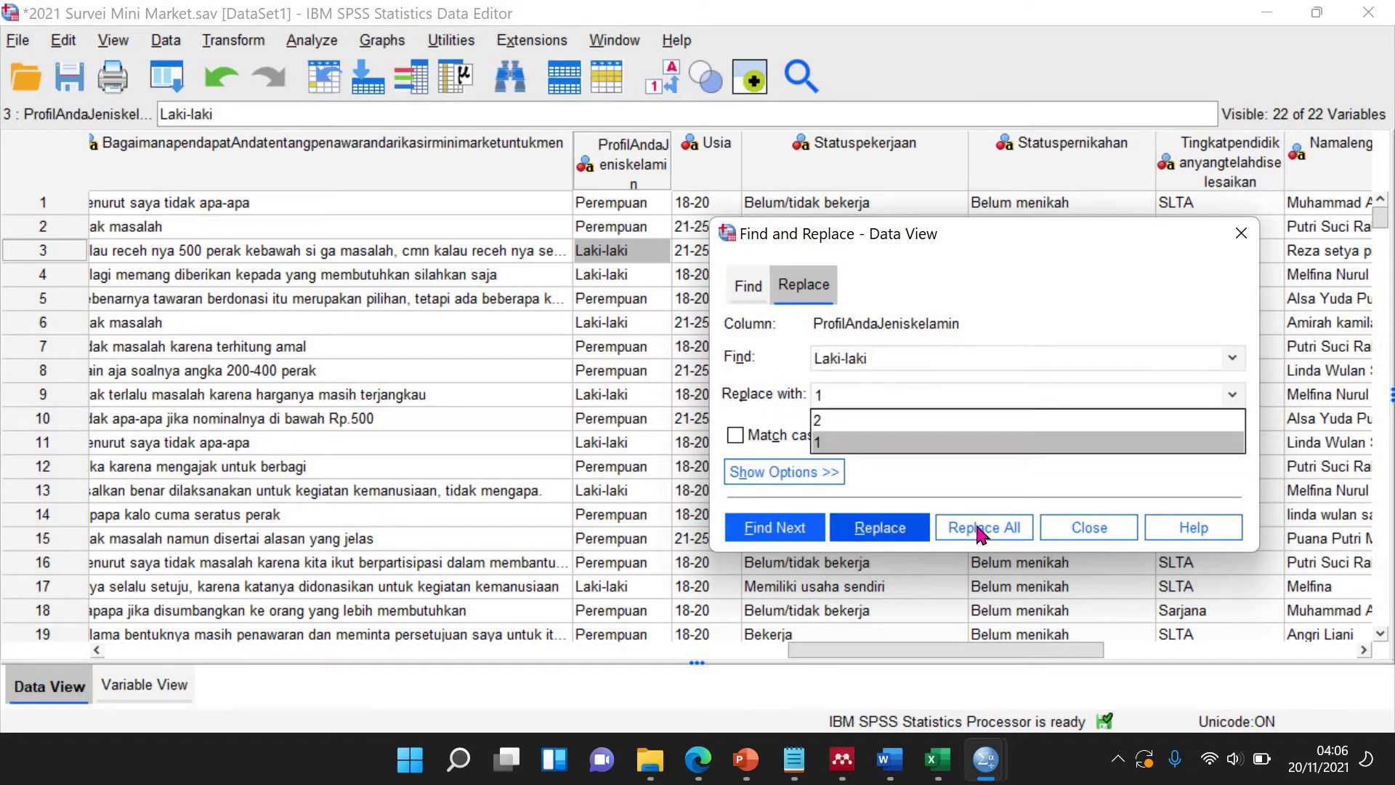
{"action": "left_click", "coordinate": [983, 529]}
{"action": "left_click", "coordinate": [984, 444]}
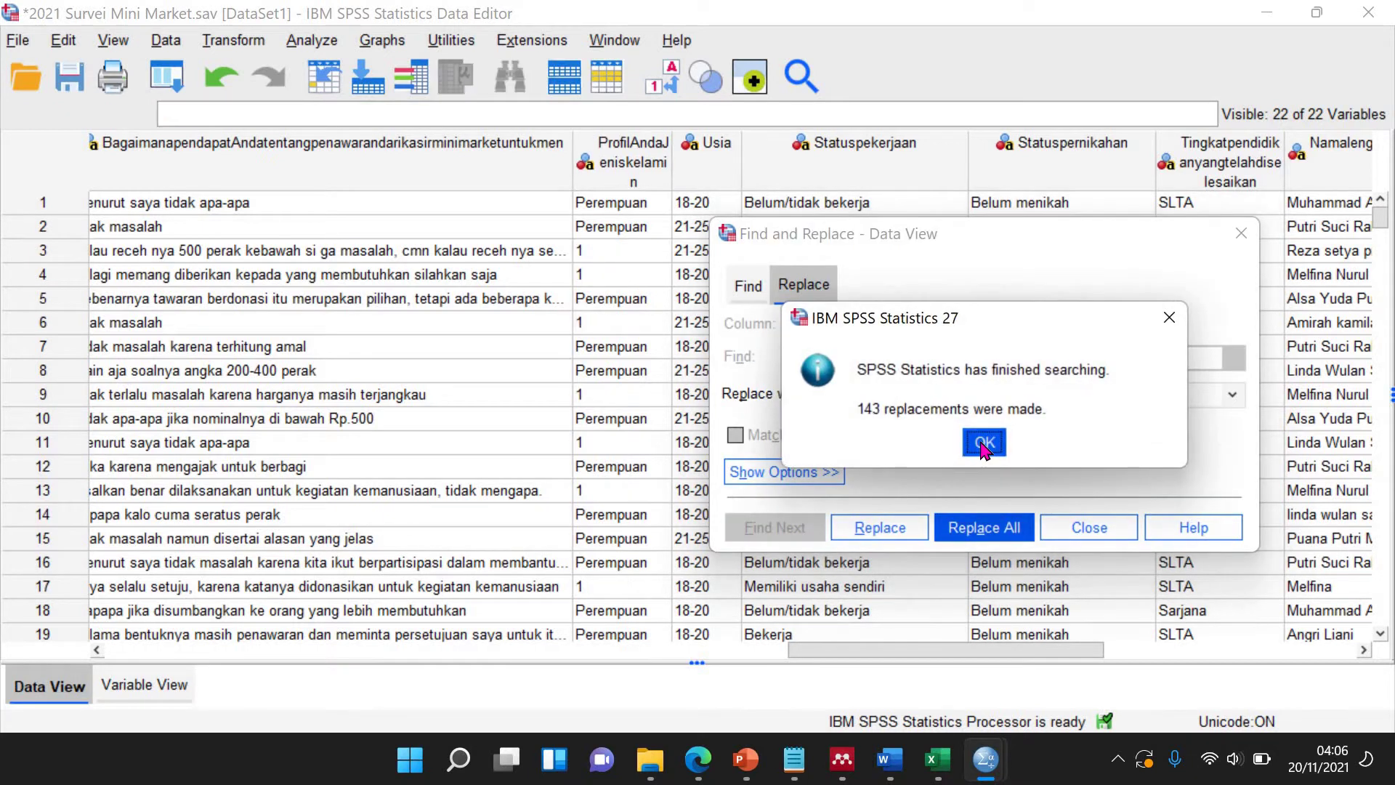
{"action": "left_click", "coordinate": [670, 102]}
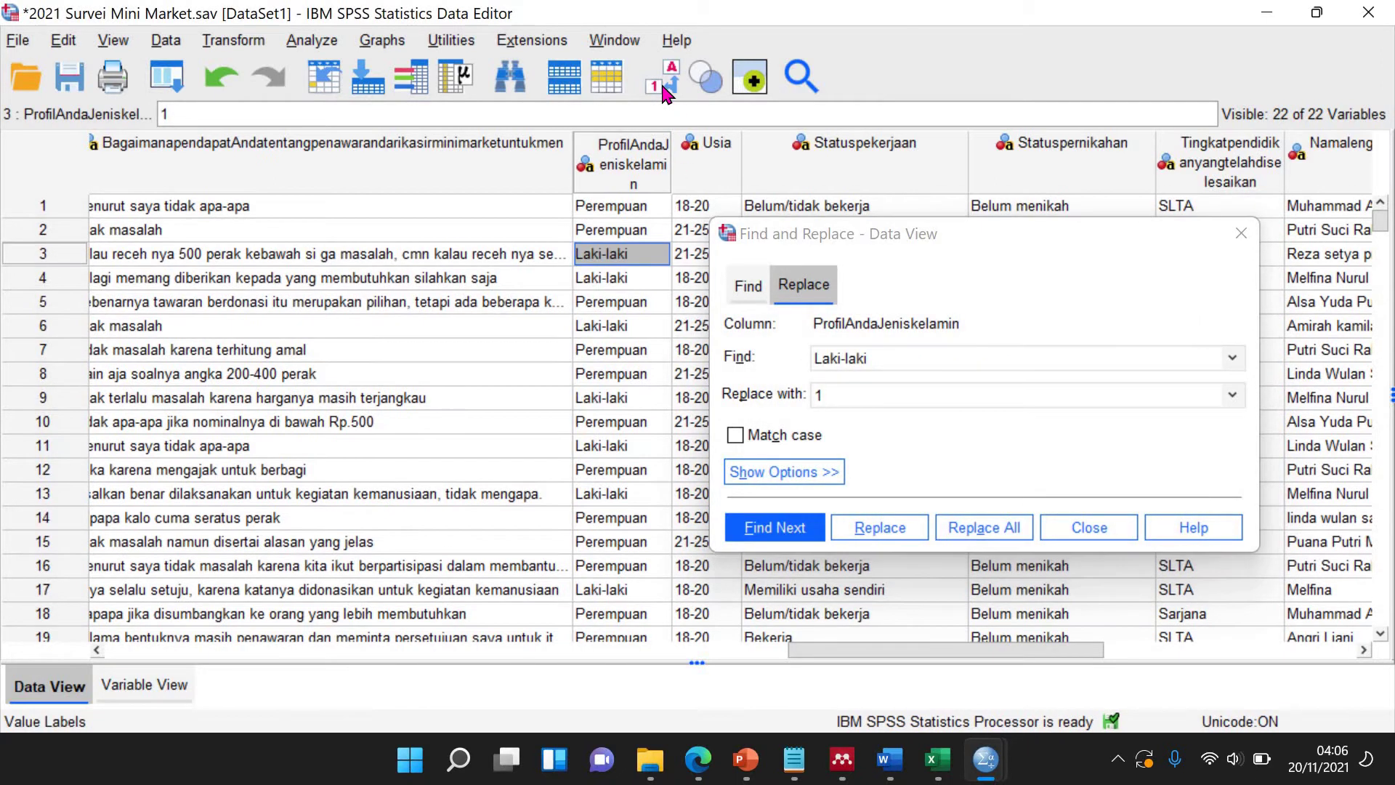
Replace every "Perempuan" with 2 in the ProfilAndaJeniskelamin data column.
{"action": "left_click", "coordinate": [628, 231]}
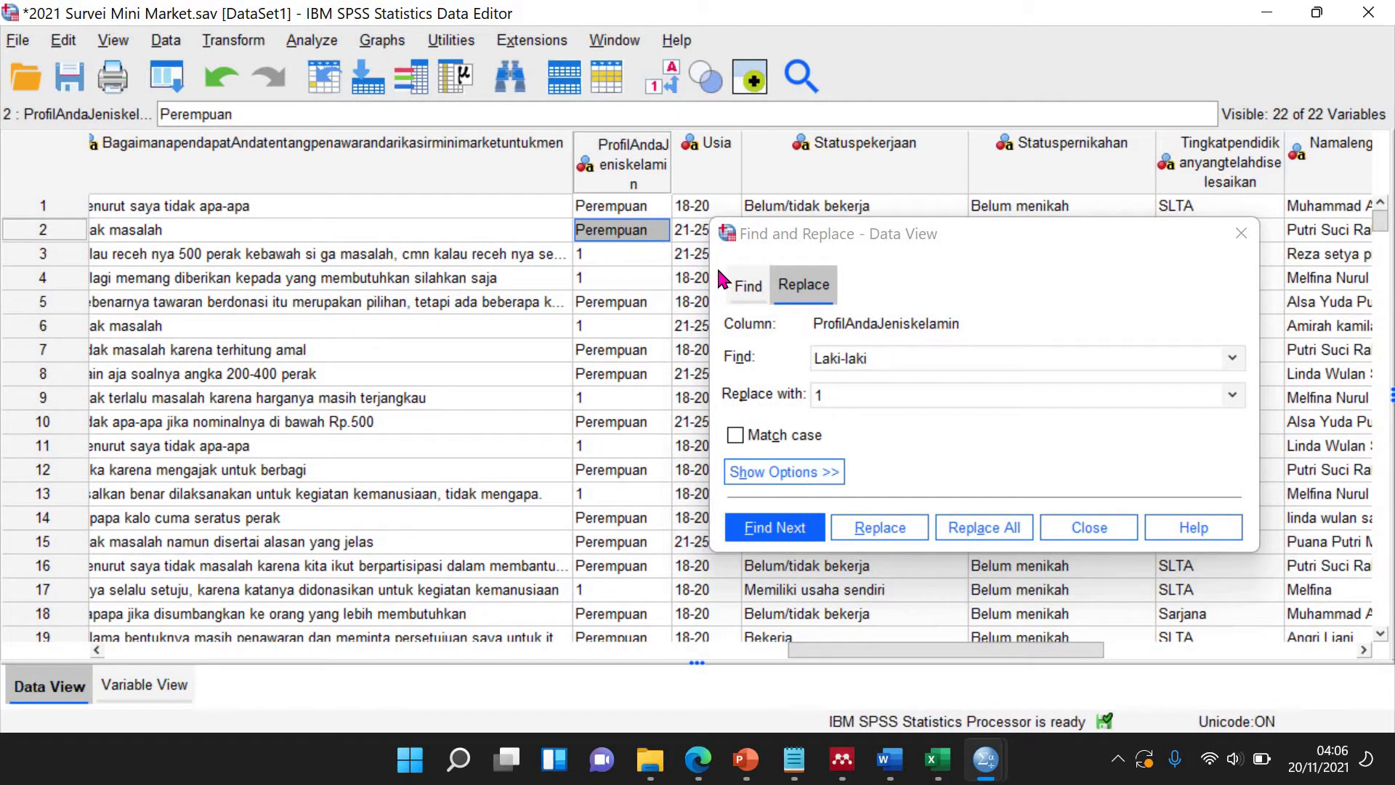
{"action": "key", "text": "ctrl+h"}
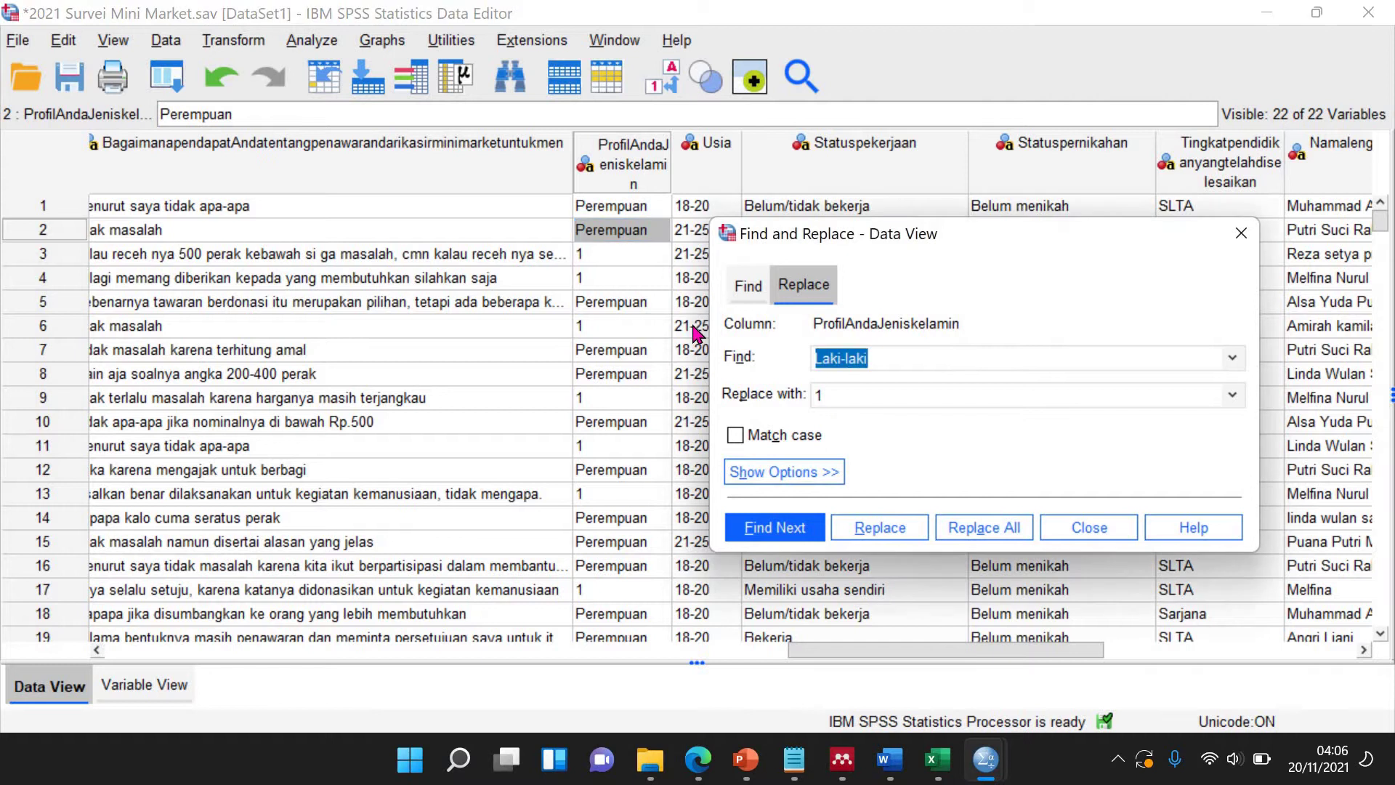
{"action": "type", "text": "Perempuan"}
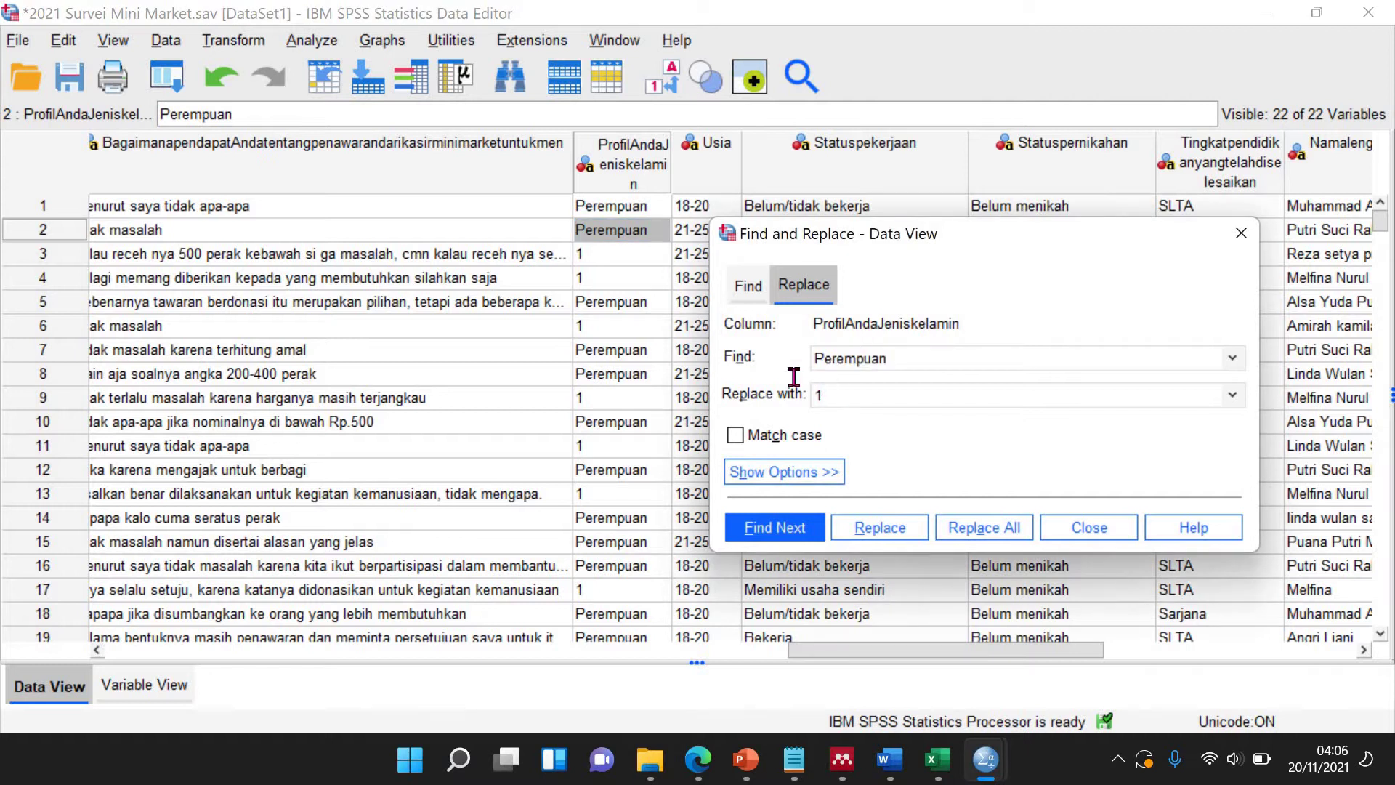
{"action": "double_click", "coordinate": [816, 394]}
{"action": "type", "text": "2"}
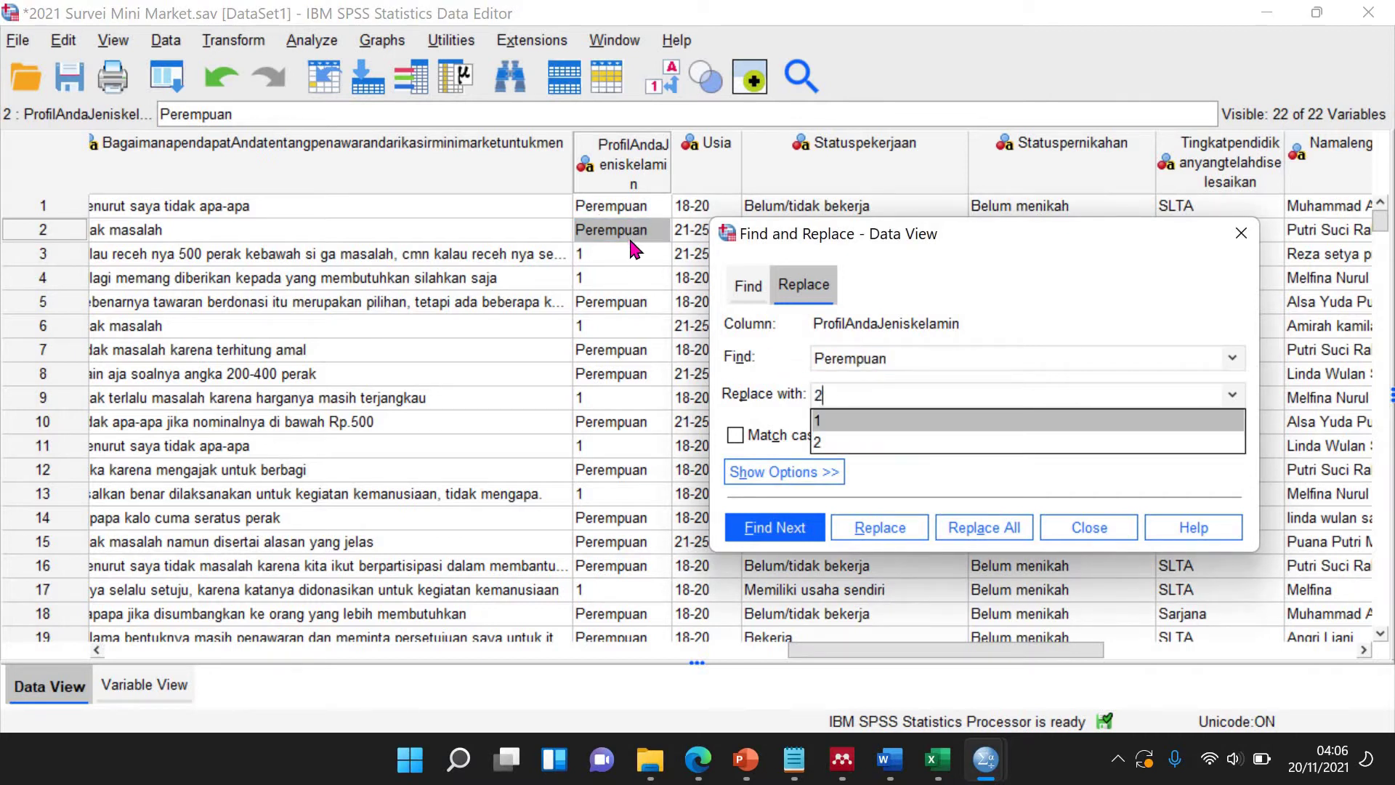
{"action": "left_click", "coordinate": [973, 528]}
{"action": "left_click", "coordinate": [984, 442]}
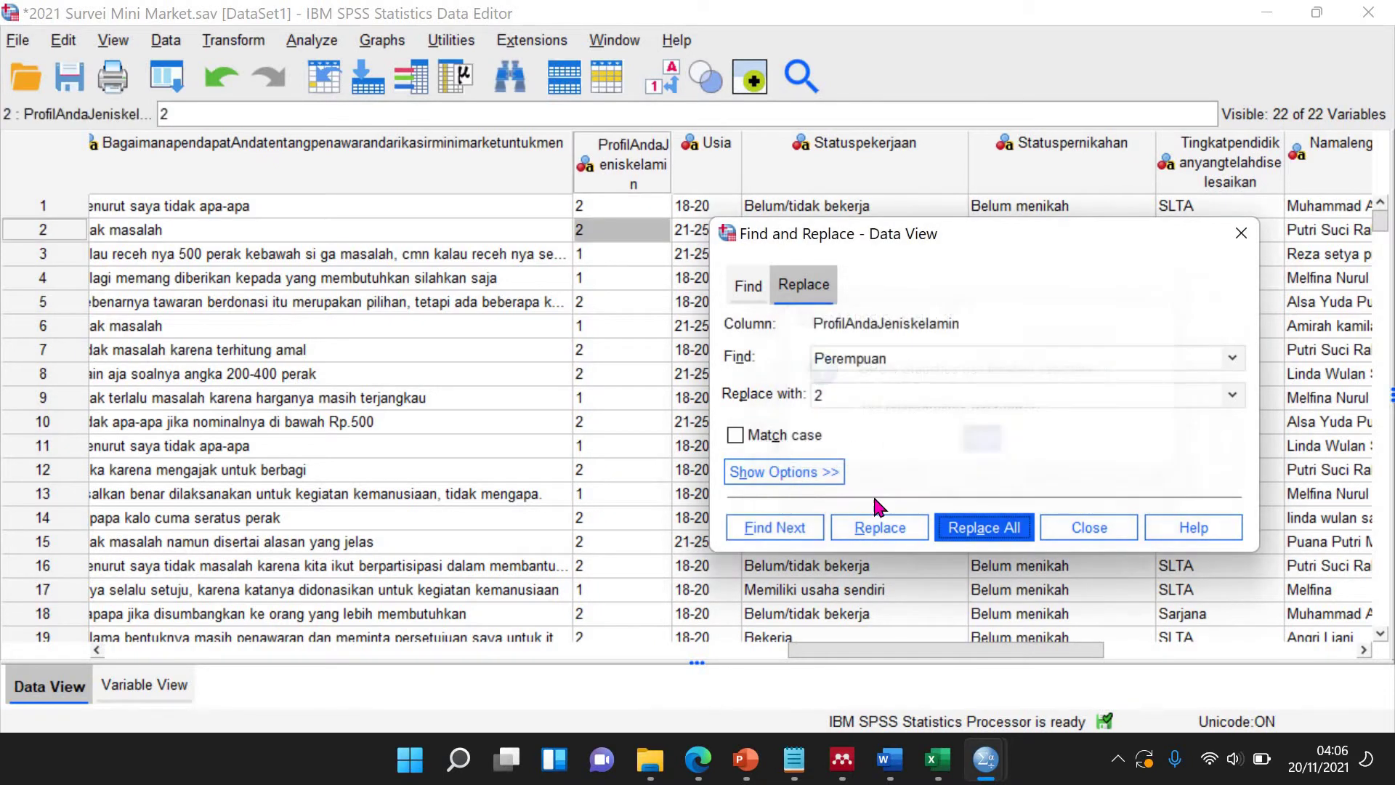
{"action": "left_click", "coordinate": [1075, 529]}
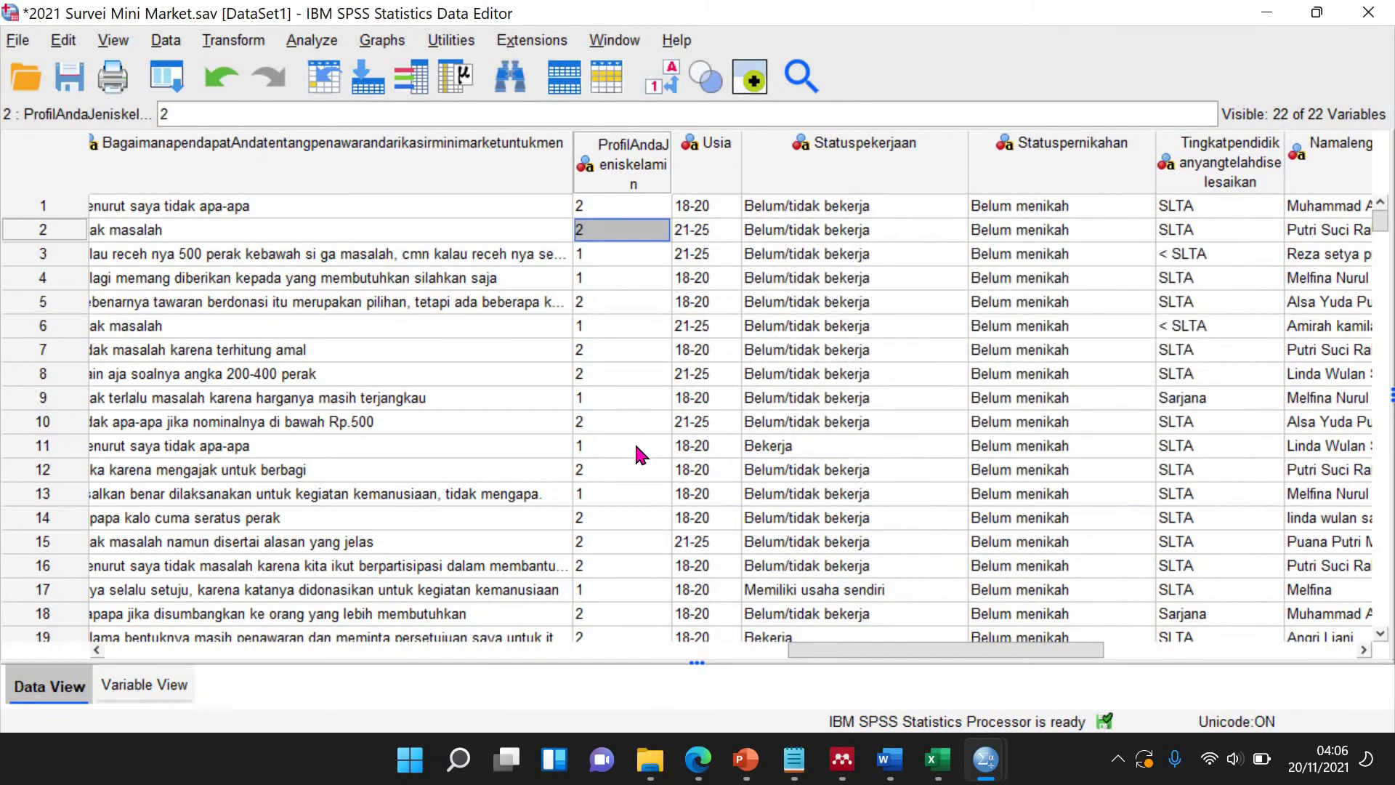
Check the recoded gender values down the rows, switching the value label display on and back off.
{"action": "scroll", "coordinate": [636, 450], "scroll_direction": "down", "scroll_amount": 20}
{"action": "scroll", "coordinate": [636, 446], "scroll_direction": "down", "scroll_amount": 2}
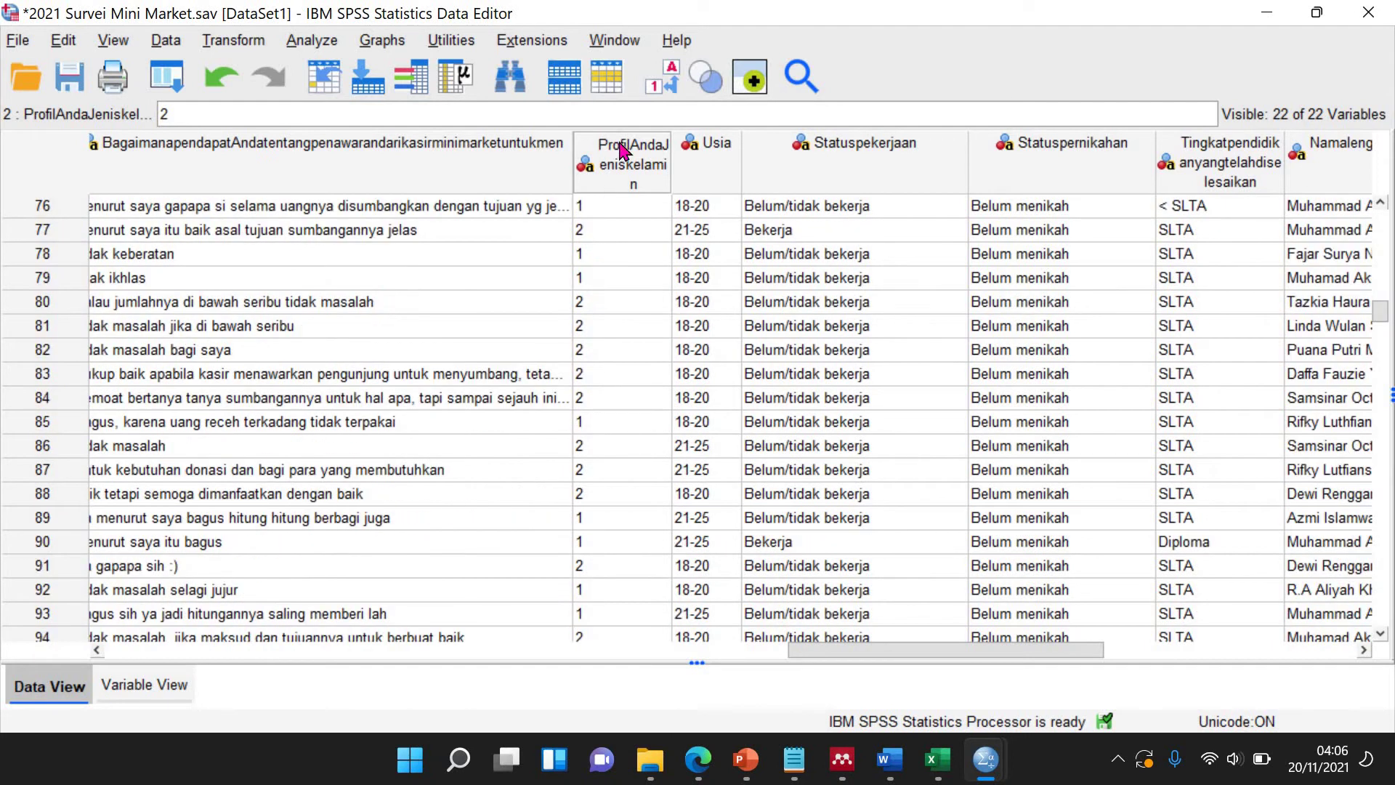
{"action": "left_click", "coordinate": [659, 79]}
{"action": "left_click", "coordinate": [659, 80]}
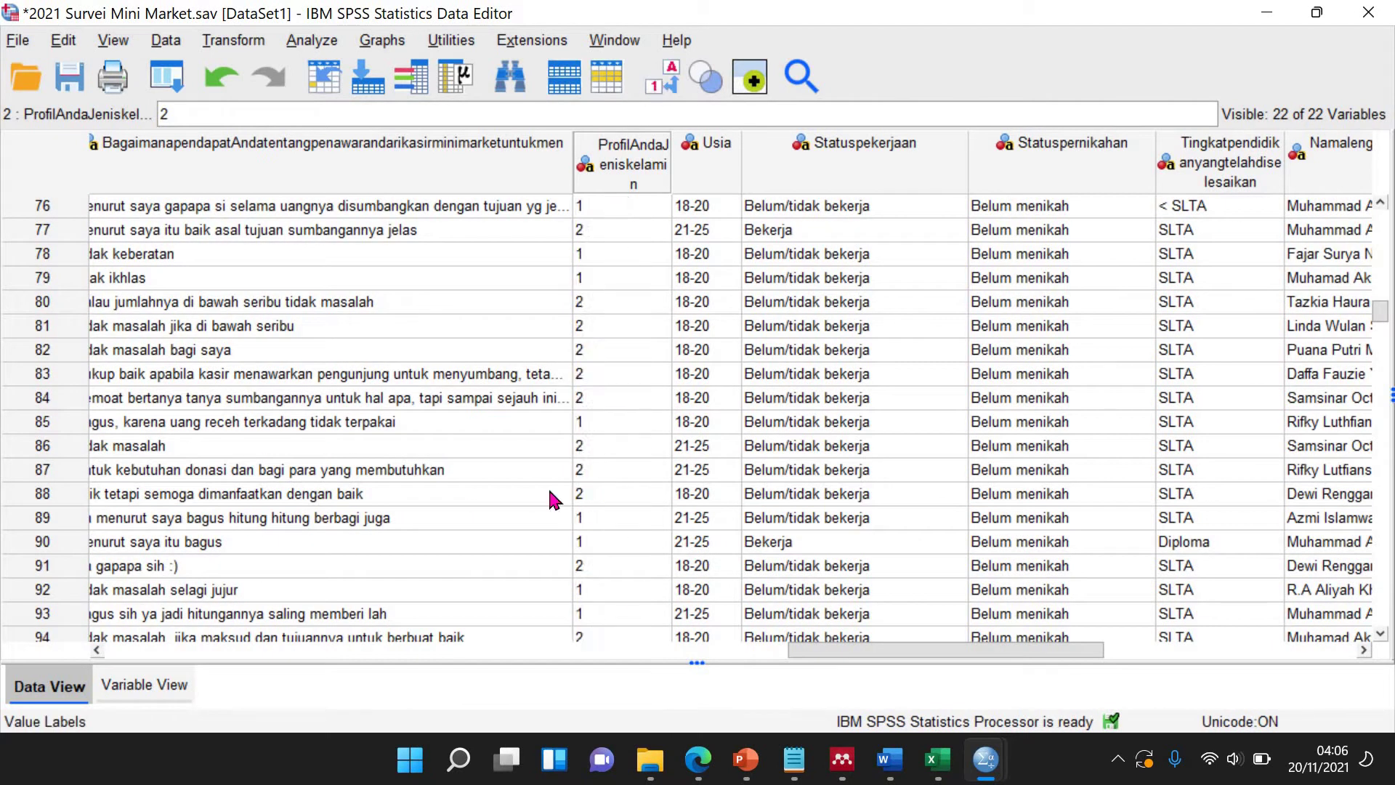
{"action": "scroll", "coordinate": [660, 483], "scroll_direction": "down", "scroll_amount": 7}
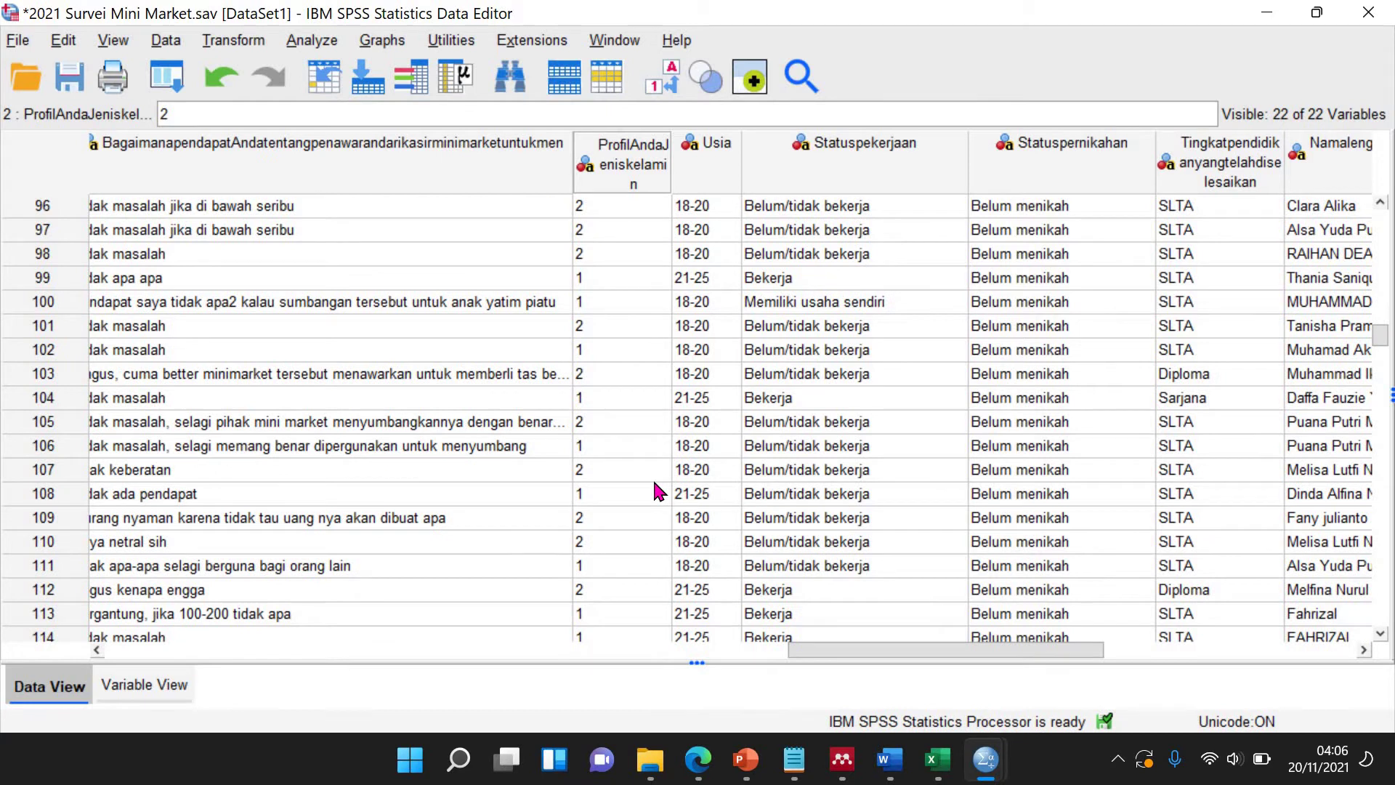
{"action": "scroll", "coordinate": [653, 481], "scroll_direction": "down", "scroll_amount": 8}
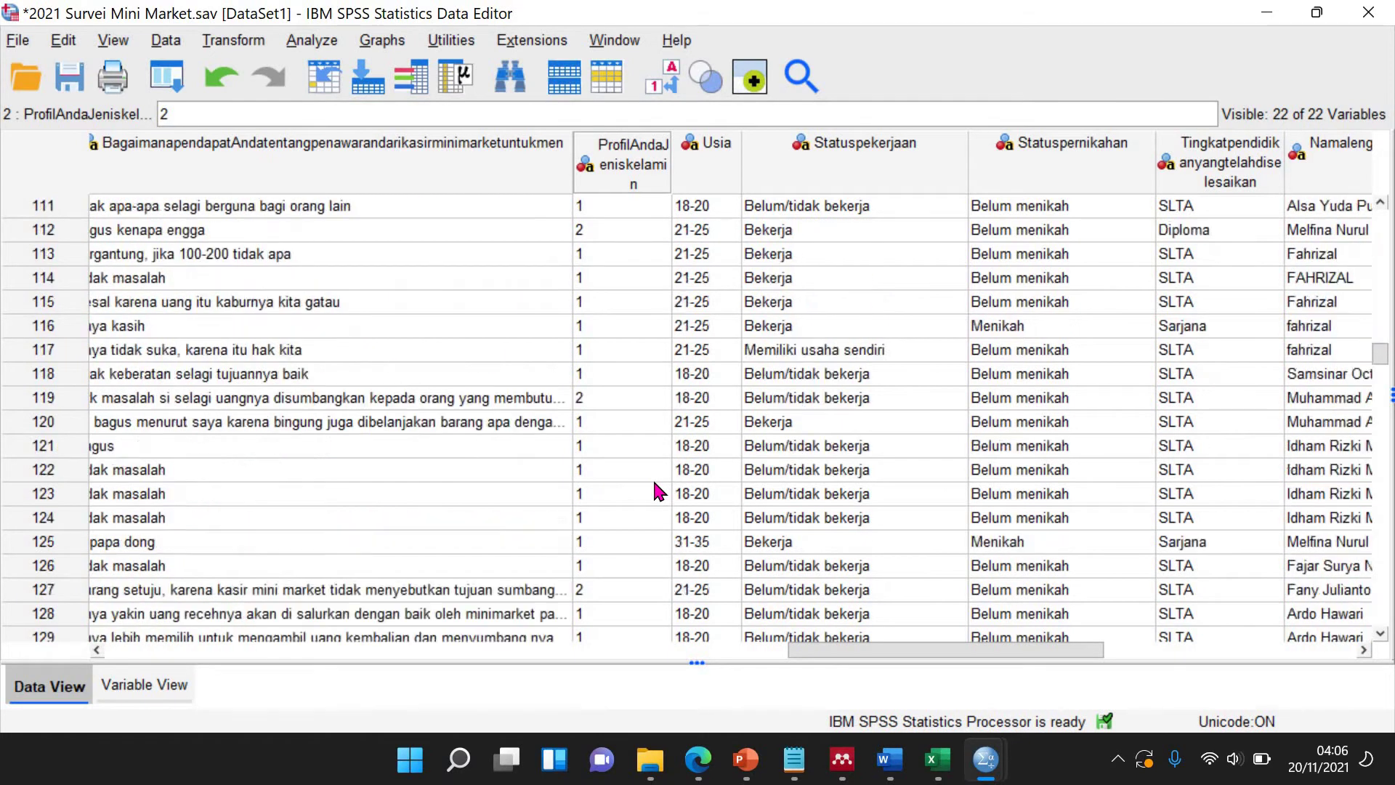
{"action": "scroll", "coordinate": [656, 492], "scroll_direction": "down", "scroll_amount": 2}
Widen the data column asking whether respondents bring a shopping bag to the mini market.
{"action": "left_click_drag", "start_coordinate": [794, 654], "coordinate": [638, 659]}
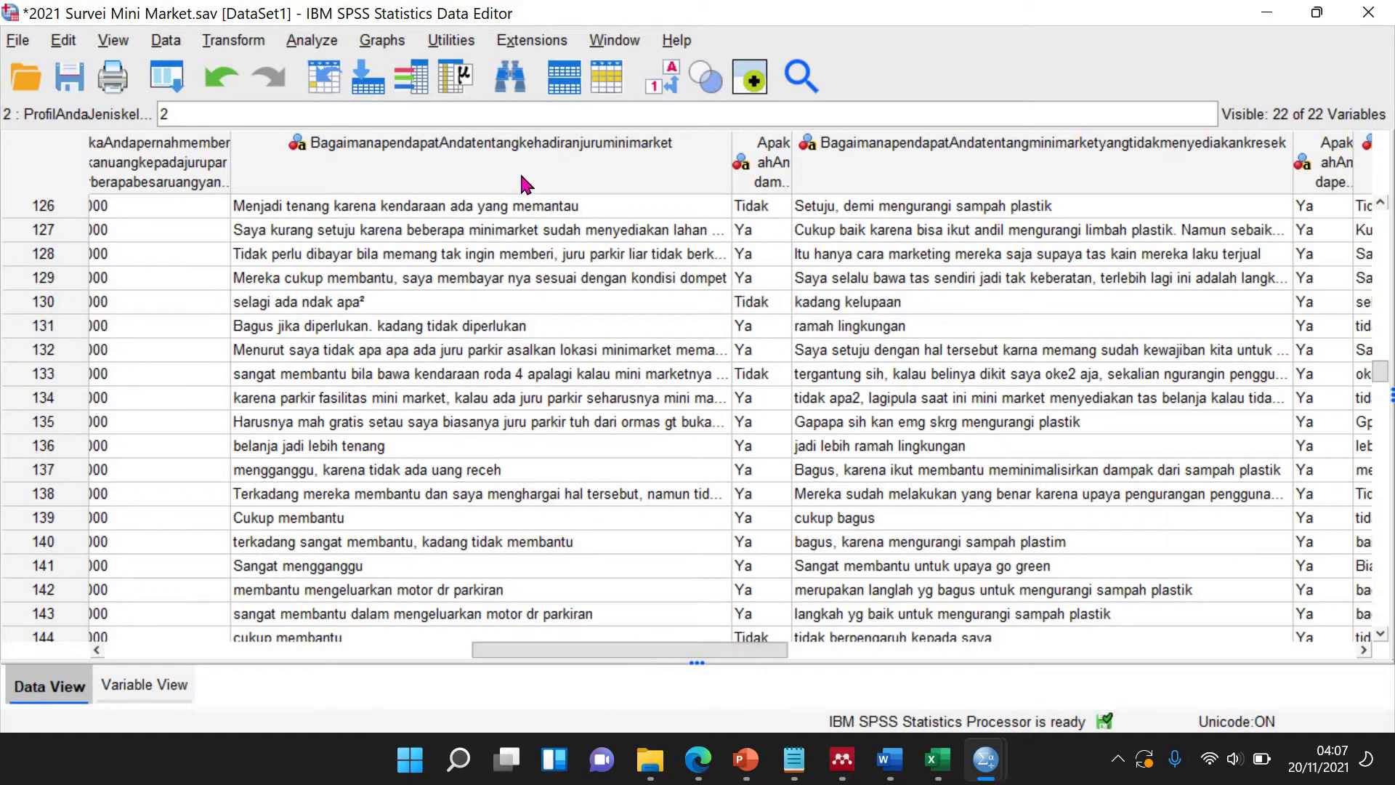
{"action": "mouse_move", "coordinate": [603, 184]}
{"action": "scroll", "coordinate": [697, 651], "scroll_direction": "right", "scroll_amount": 3}
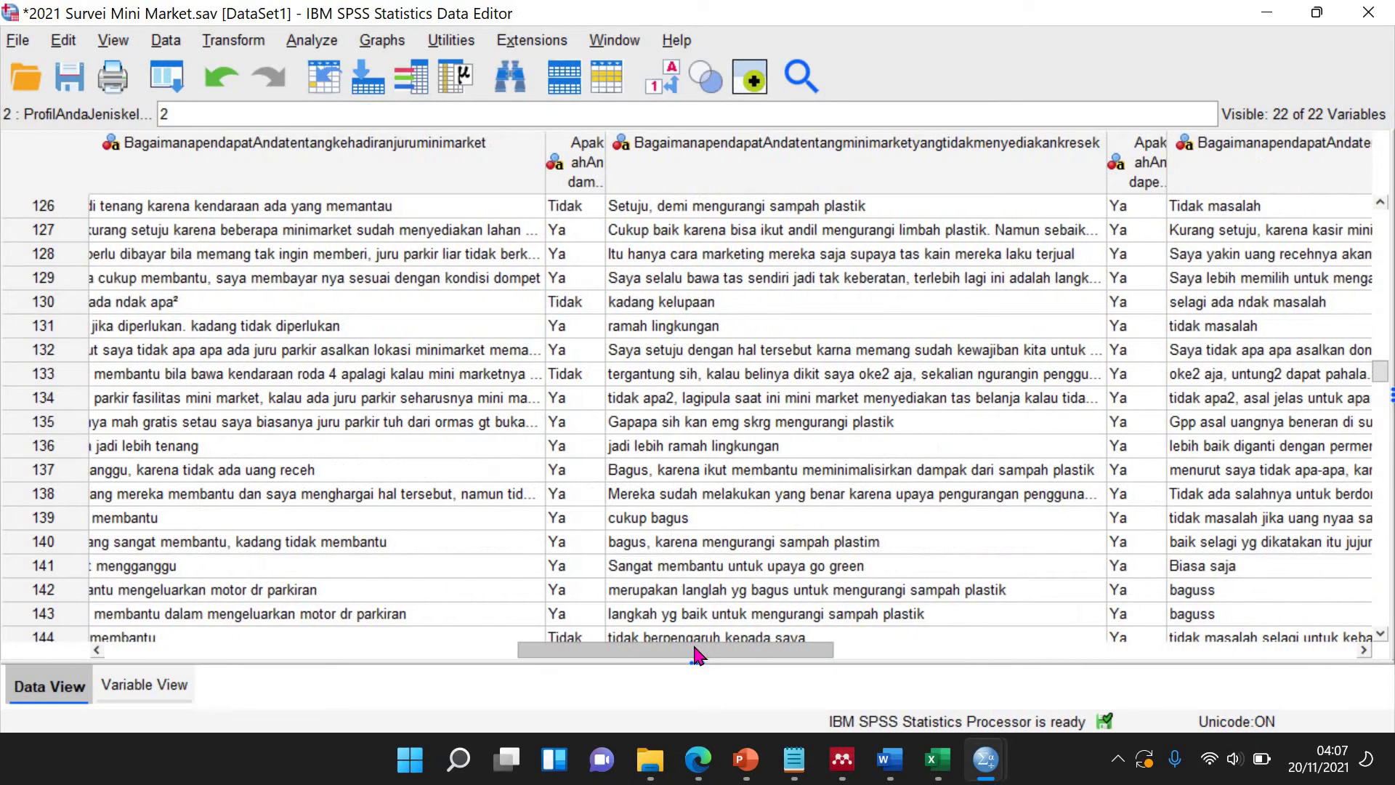
{"action": "left_click_drag", "start_coordinate": [606, 173], "coordinate": [719, 172]}
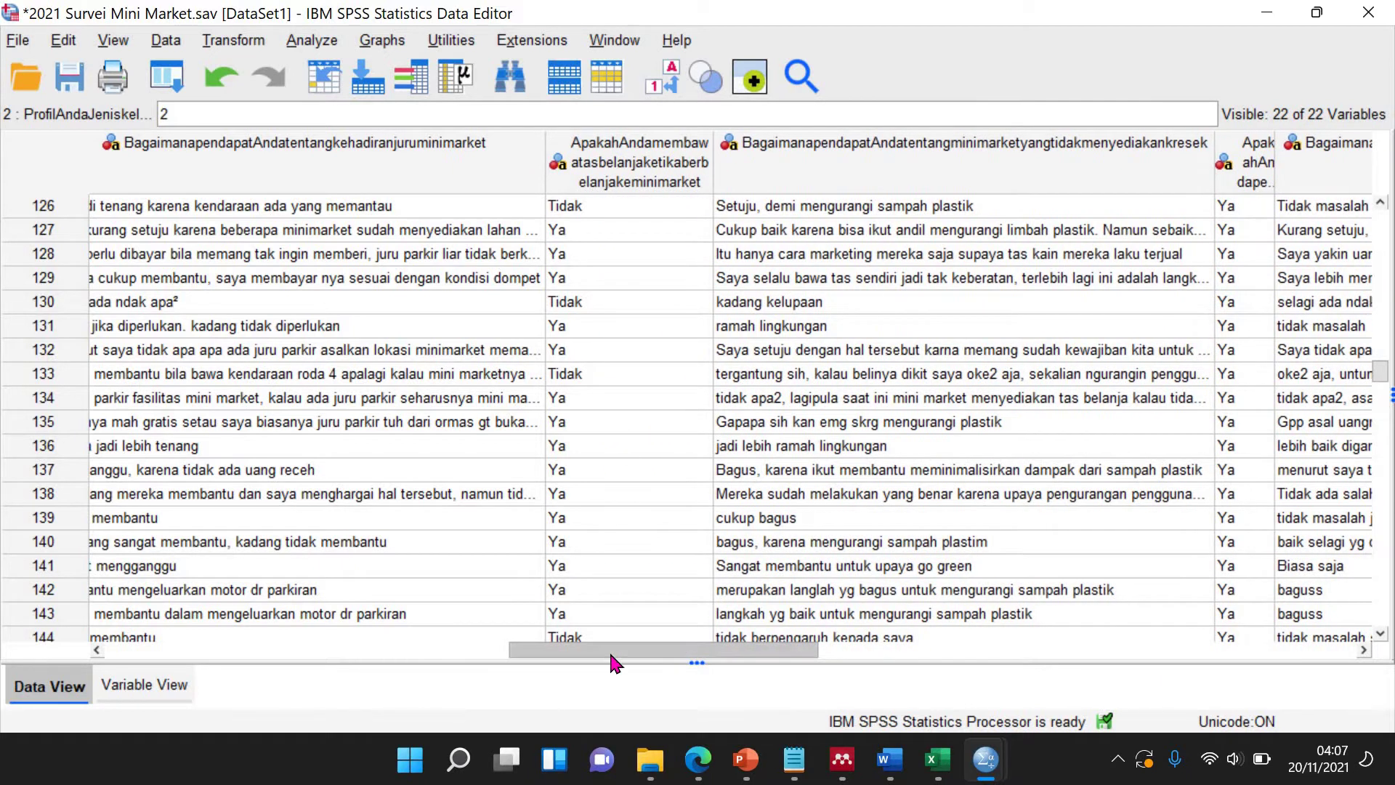
Insert a new variable directly before the shopping bag question, after the opinions on the parking attendant's presence.
{"action": "scroll", "coordinate": [610, 654], "scroll_direction": "left", "scroll_amount": 5}
{"action": "scroll", "coordinate": [522, 657], "scroll_direction": "left", "scroll_amount": 4}
{"action": "scroll", "coordinate": [564, 670], "scroll_direction": "right", "scroll_amount": 3}
{"action": "scroll", "coordinate": [581, 676], "scroll_direction": "right", "scroll_amount": 1}
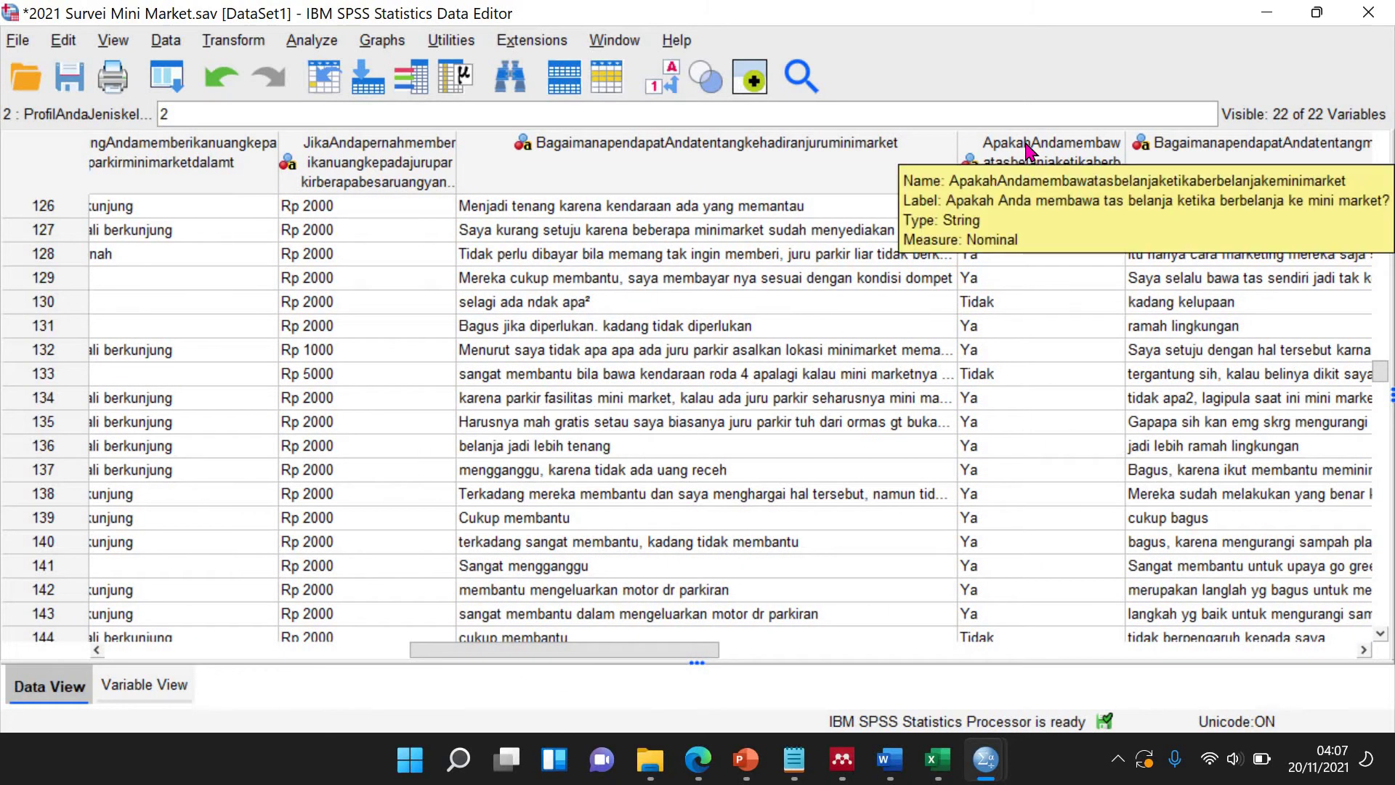
{"action": "left_click", "coordinate": [1028, 150]}
{"action": "right_click", "coordinate": [1028, 150]}
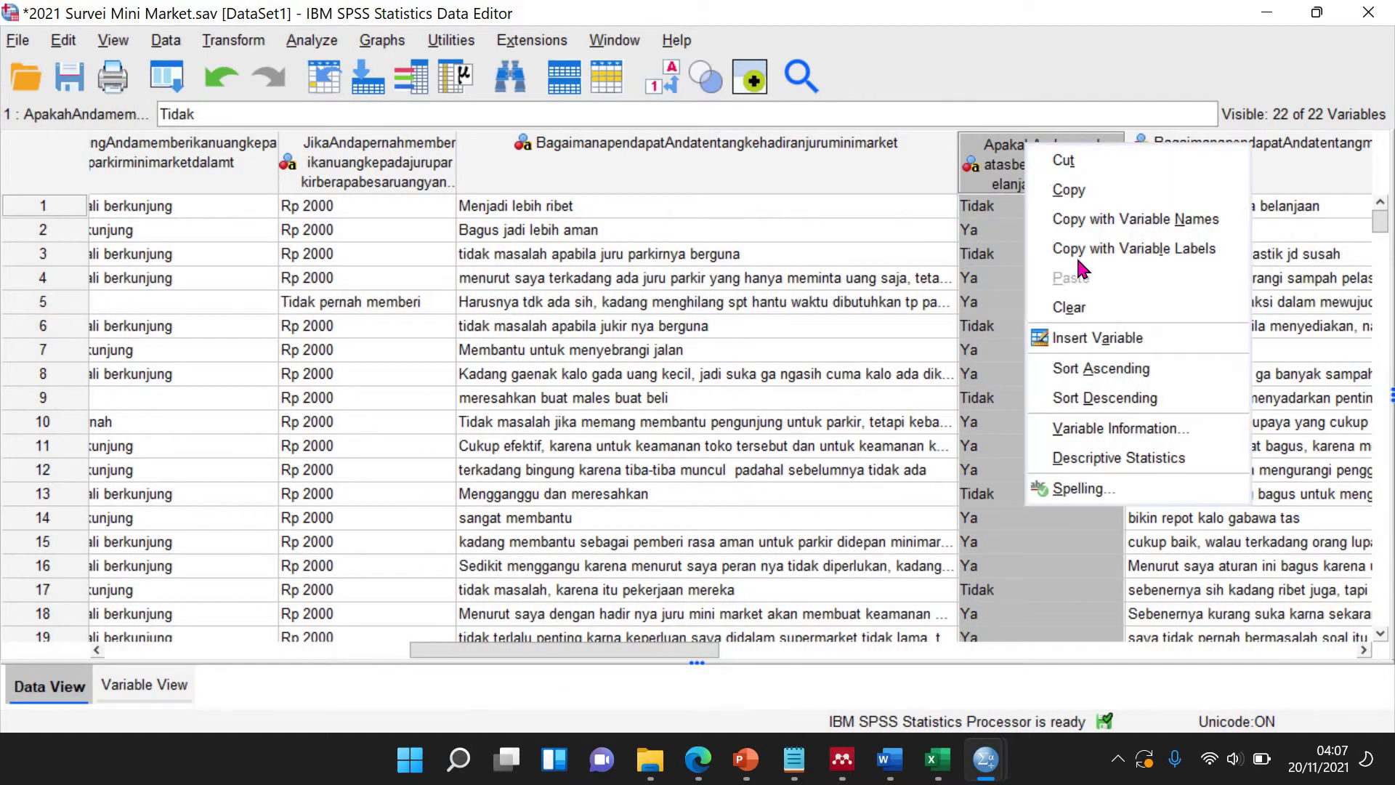
{"action": "left_click", "coordinate": [1098, 338]}
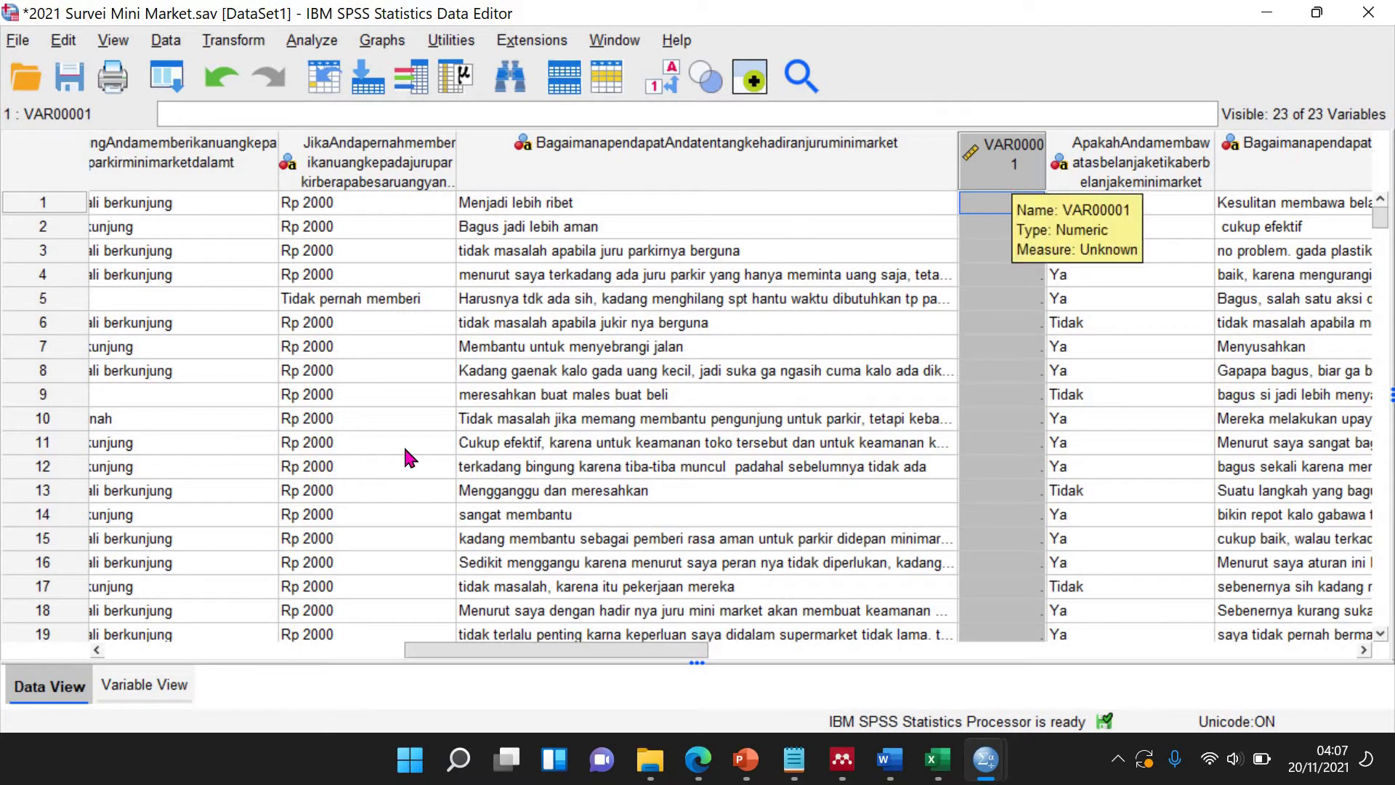
Give the newly inserted variable the label "Tendensi" and the name "Tendensi".
{"action": "left_click", "coordinate": [171, 684]}
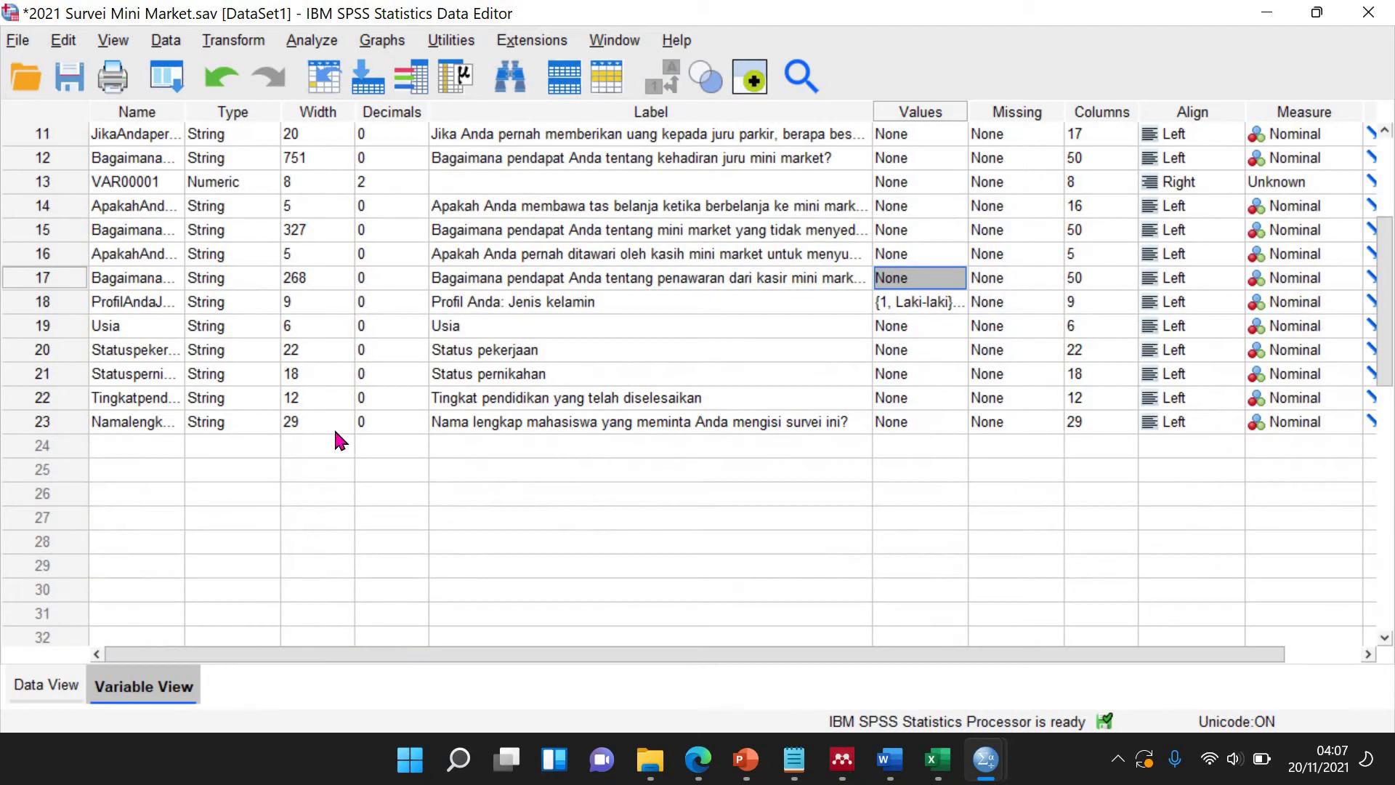
{"action": "scroll", "coordinate": [146, 320], "scroll_direction": "up", "scroll_amount": 2}
{"action": "left_click", "coordinate": [139, 303]}
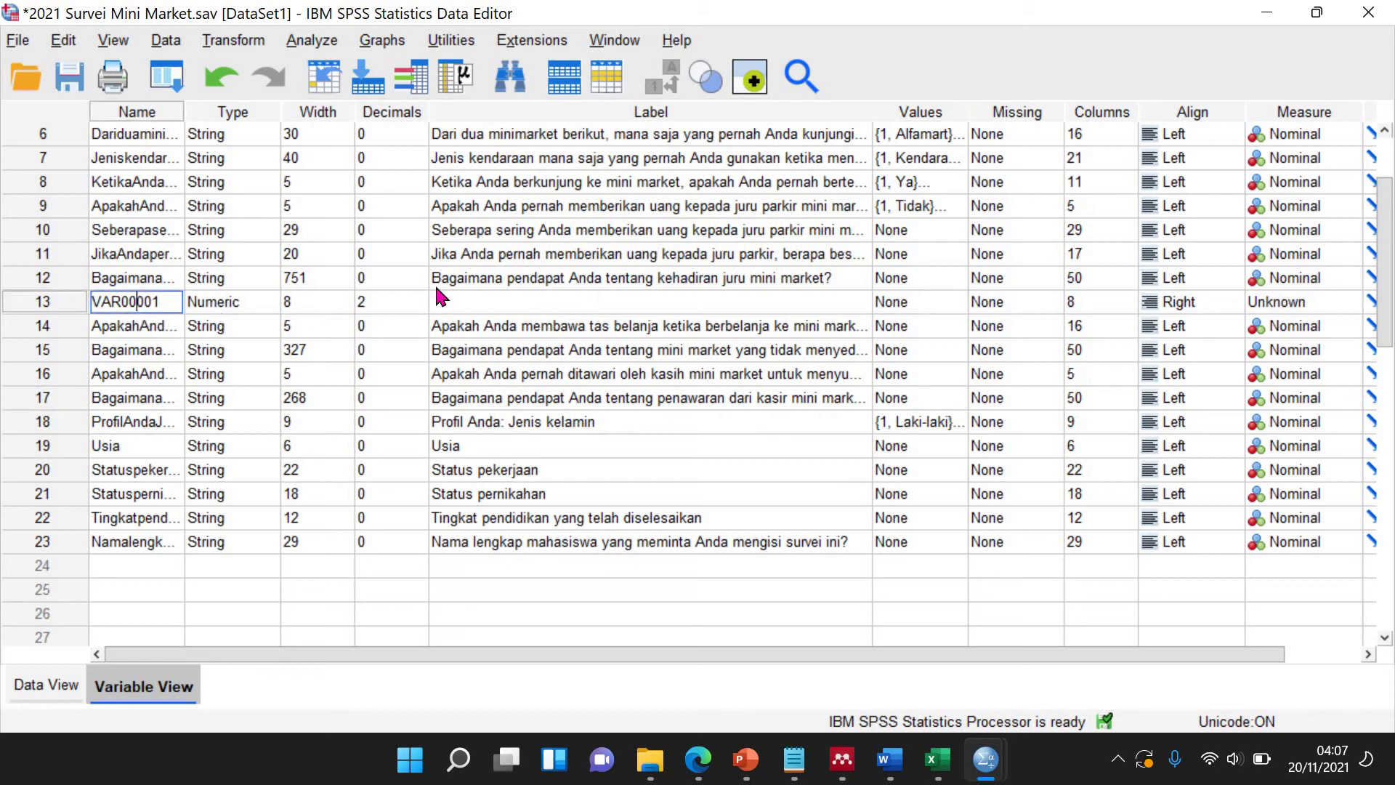
{"action": "double_click", "coordinate": [488, 300]}
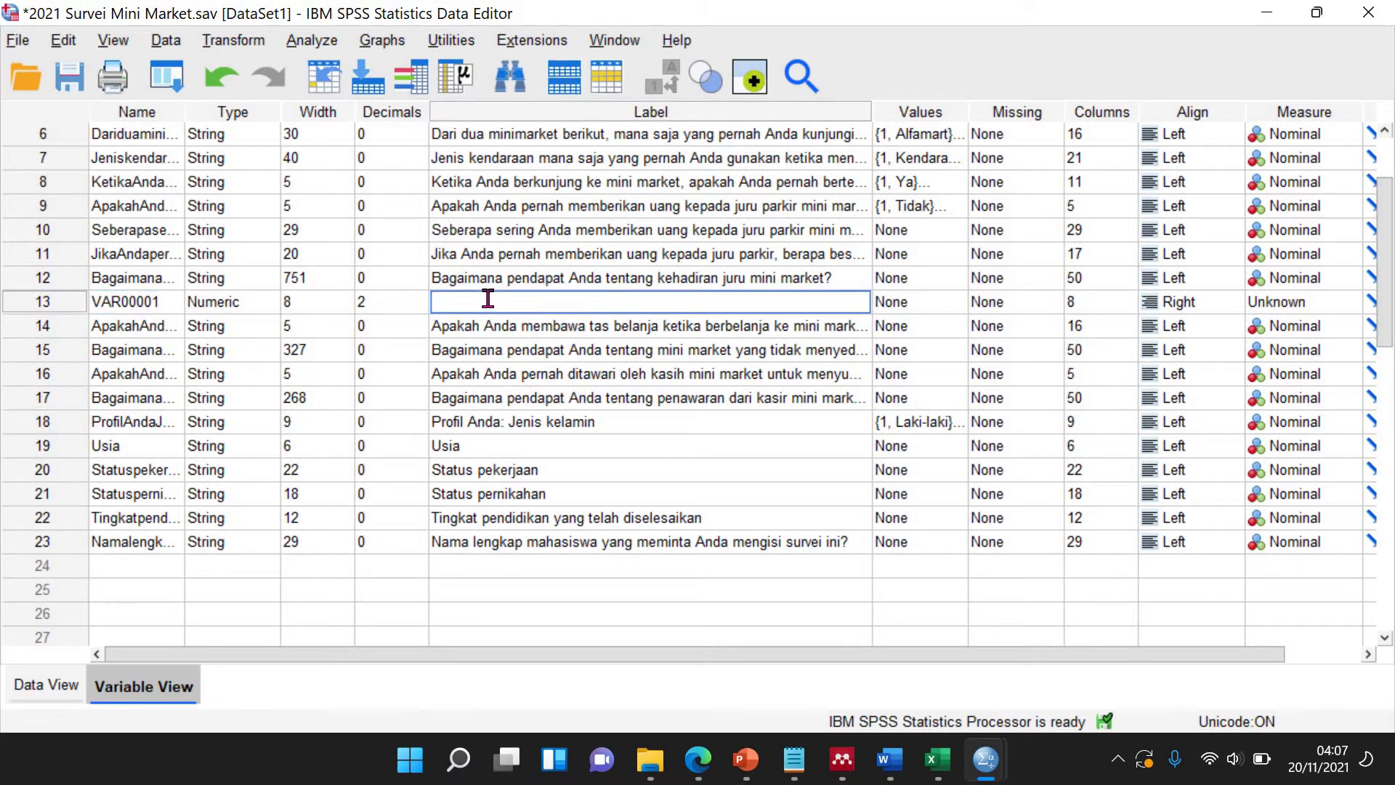
{"action": "type", "text": "TEndensi"}
{"action": "left_click", "coordinate": [146, 302]}
{"action": "double_click", "coordinate": [146, 301]}
{"action": "type", "text": "Tend"}
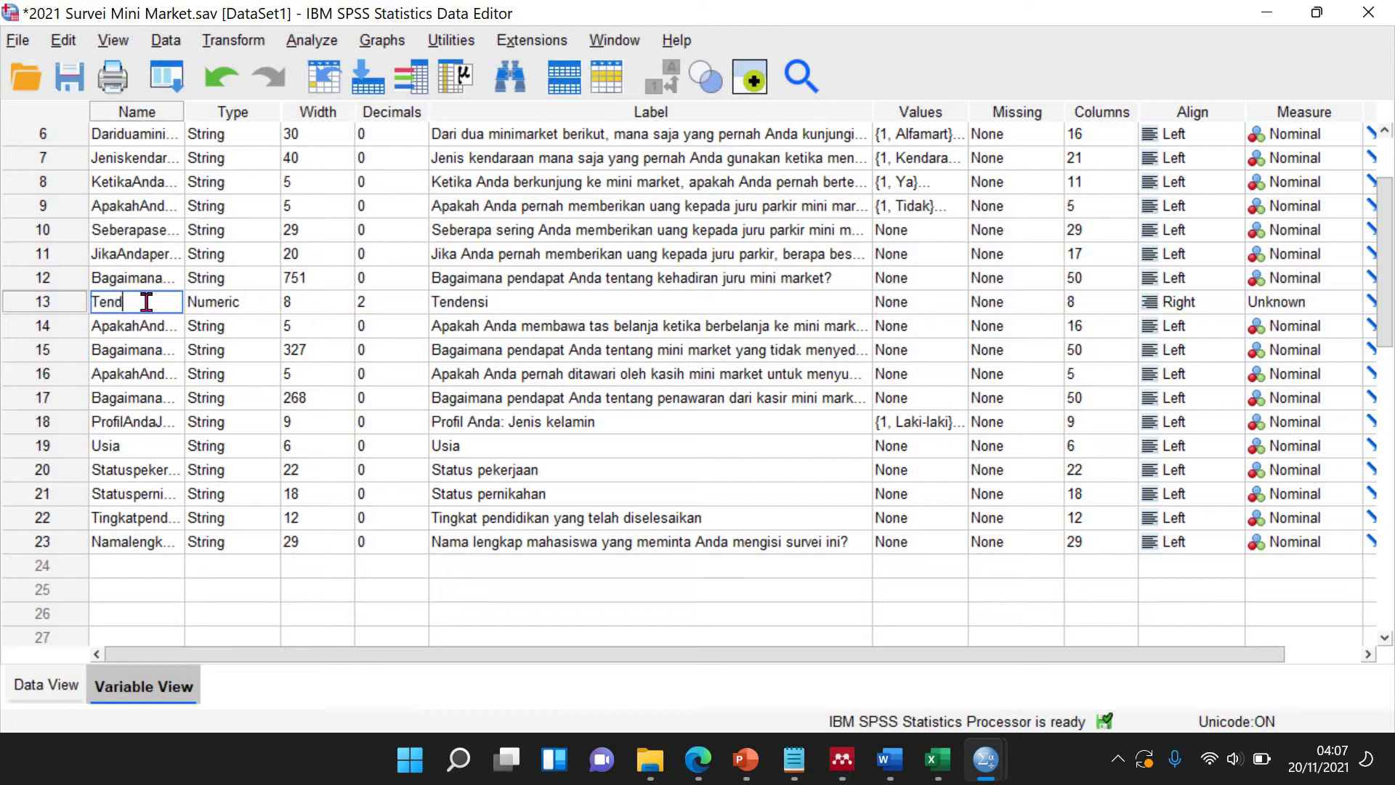
{"action": "type", "text": "ensi"}
Add value labels for the Tendensi variable: 1 = "Positif" and 2 = "Netral".
{"action": "left_click", "coordinate": [942, 302]}
{"action": "left_click", "coordinate": [952, 301]}
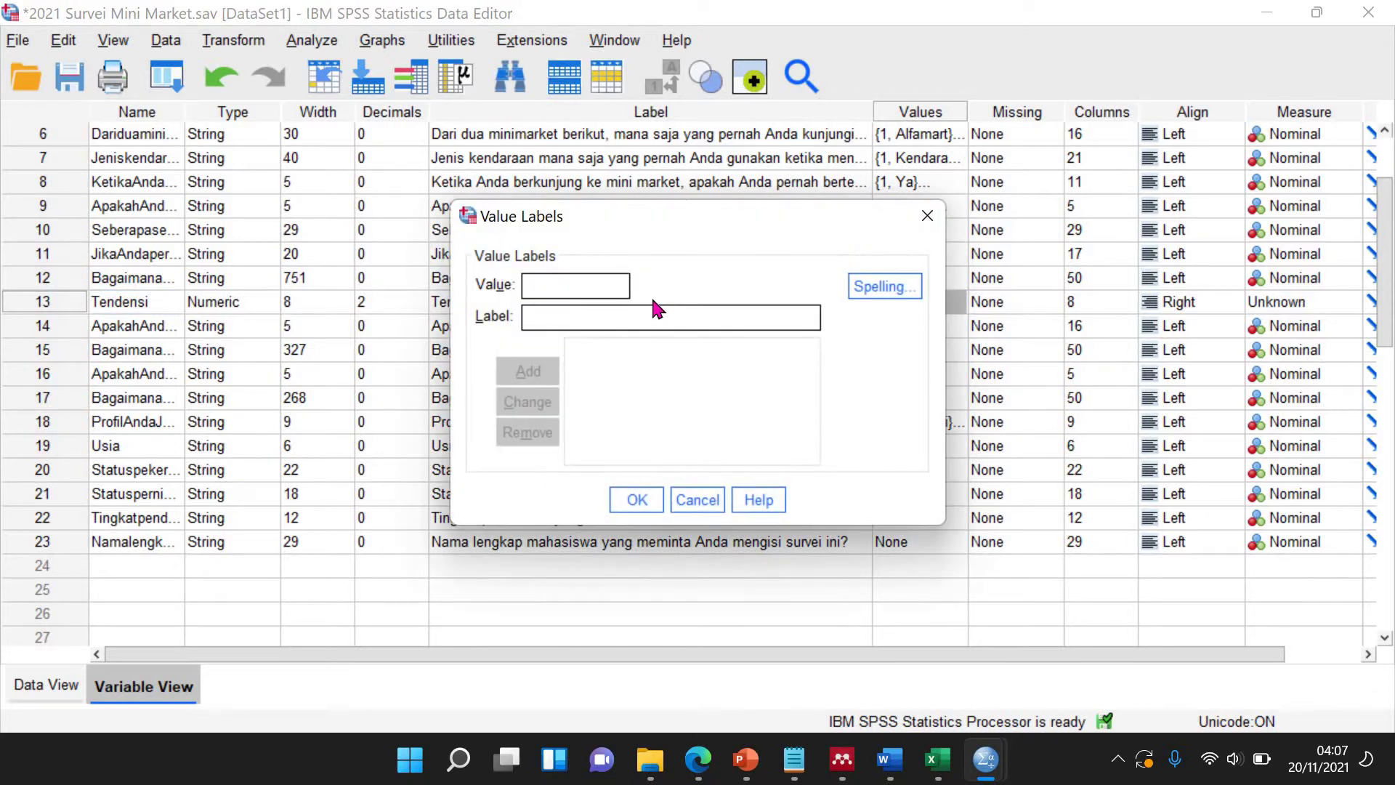
{"action": "type", "text": "1.00 = \""}
{"action": "type", "text": "Pos"}
{"action": "type", "text": "itif"}
{"action": "left_click", "coordinate": [528, 371]}
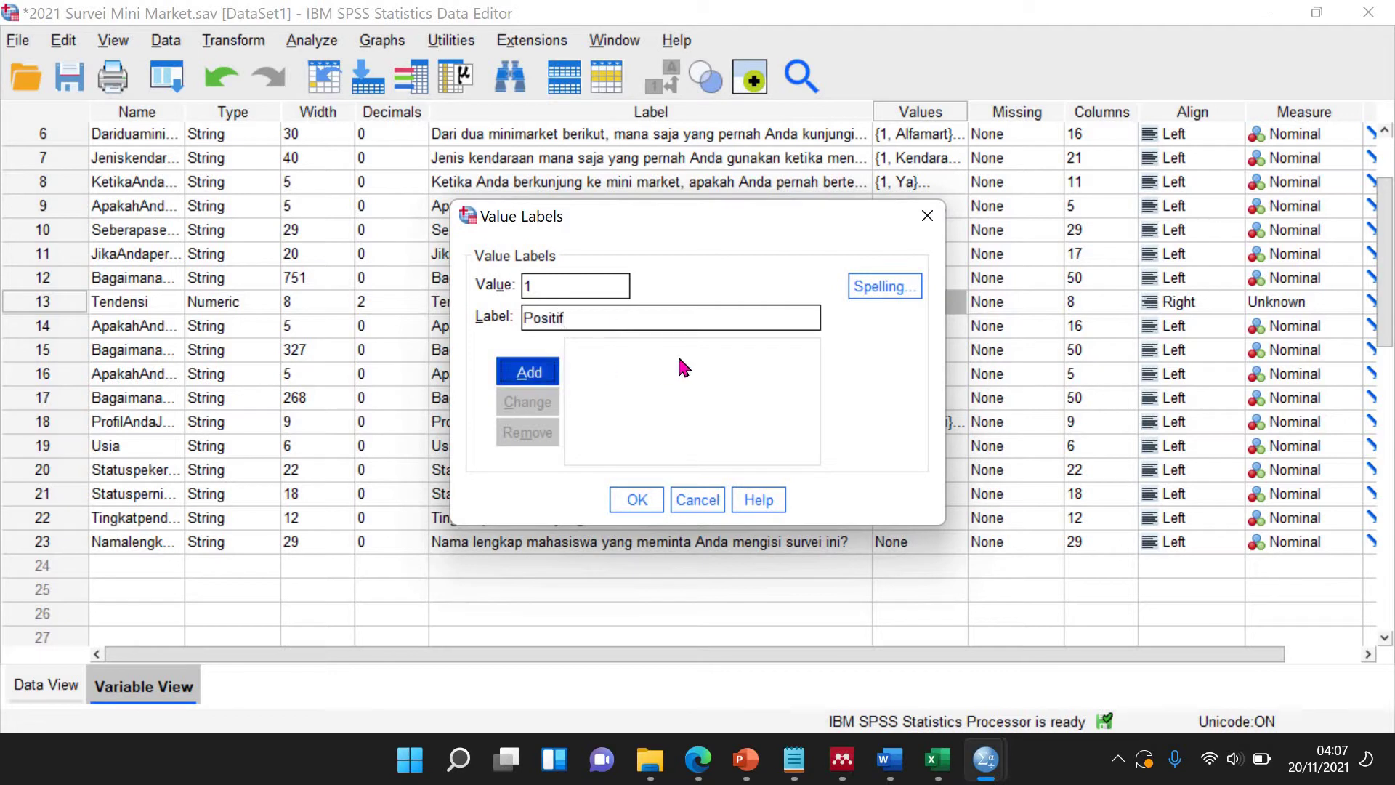
{"action": "type", "text": "2"}
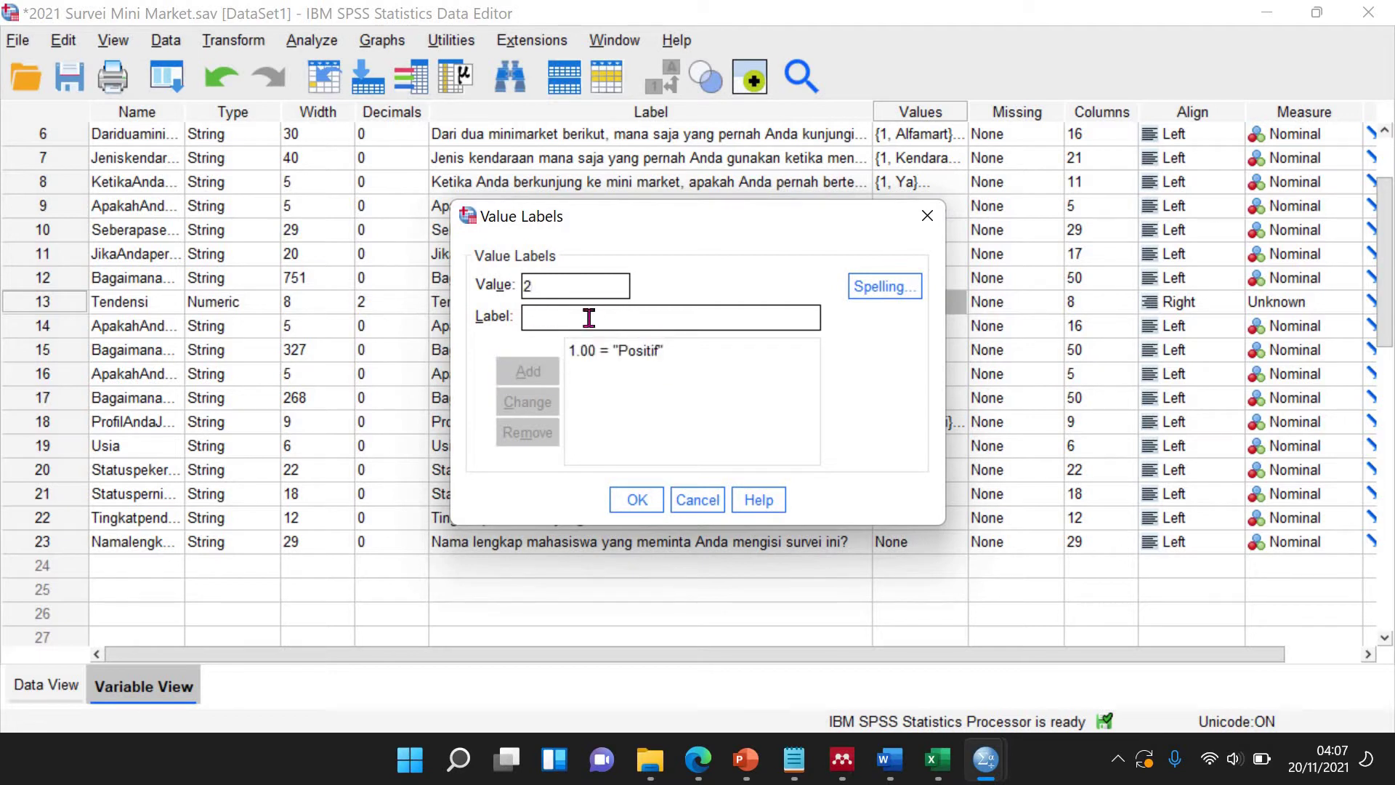
{"action": "type", "text": ".00 = \"Netral"}
{"action": "left_click", "coordinate": [541, 376]}
{"action": "type", "text": "3"}
{"action": "left_click", "coordinate": [556, 323]}
{"action": "type", "text": "Ne"}
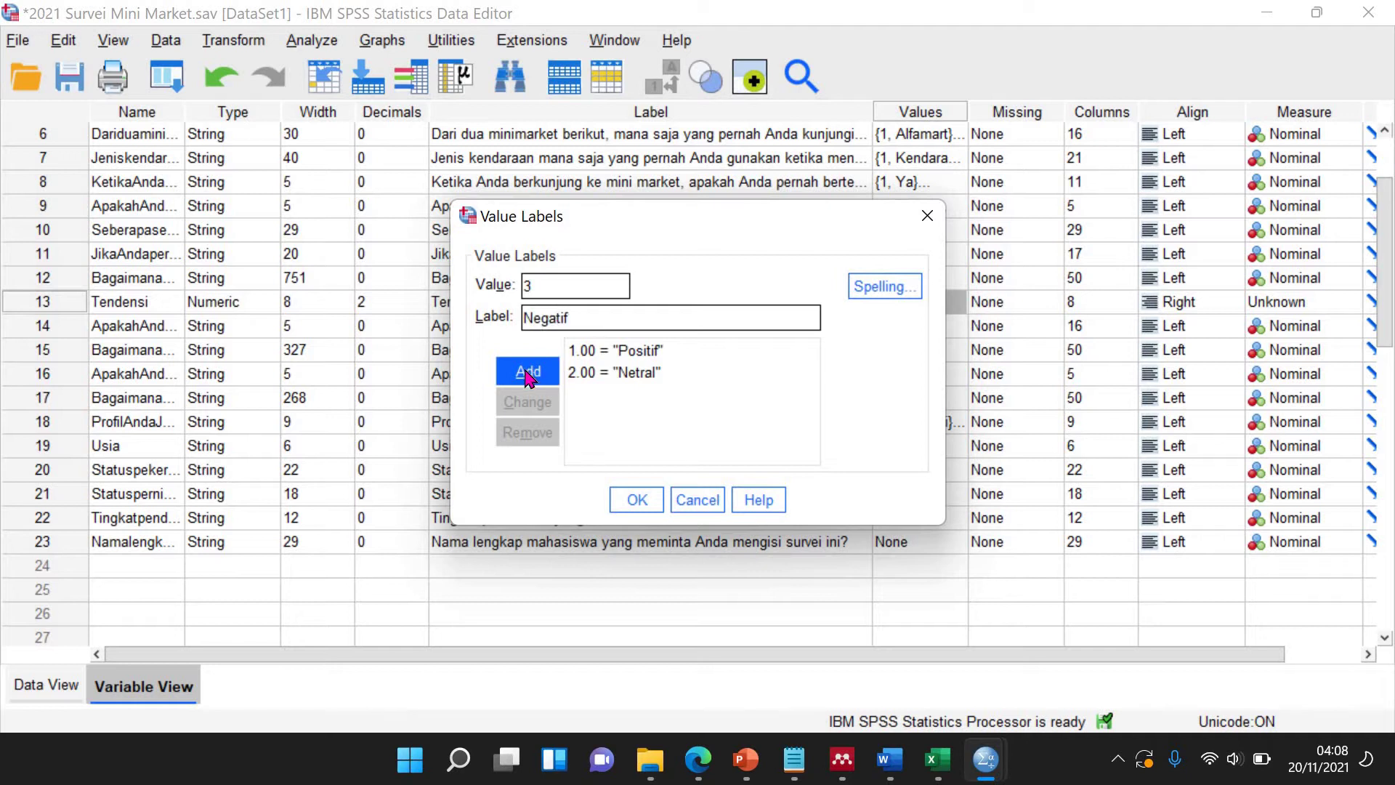
Change the Tendensi value label for 1 to "Negatif".
{"action": "left_click", "coordinate": [637, 351]}
{"action": "left_click", "coordinate": [609, 324]}
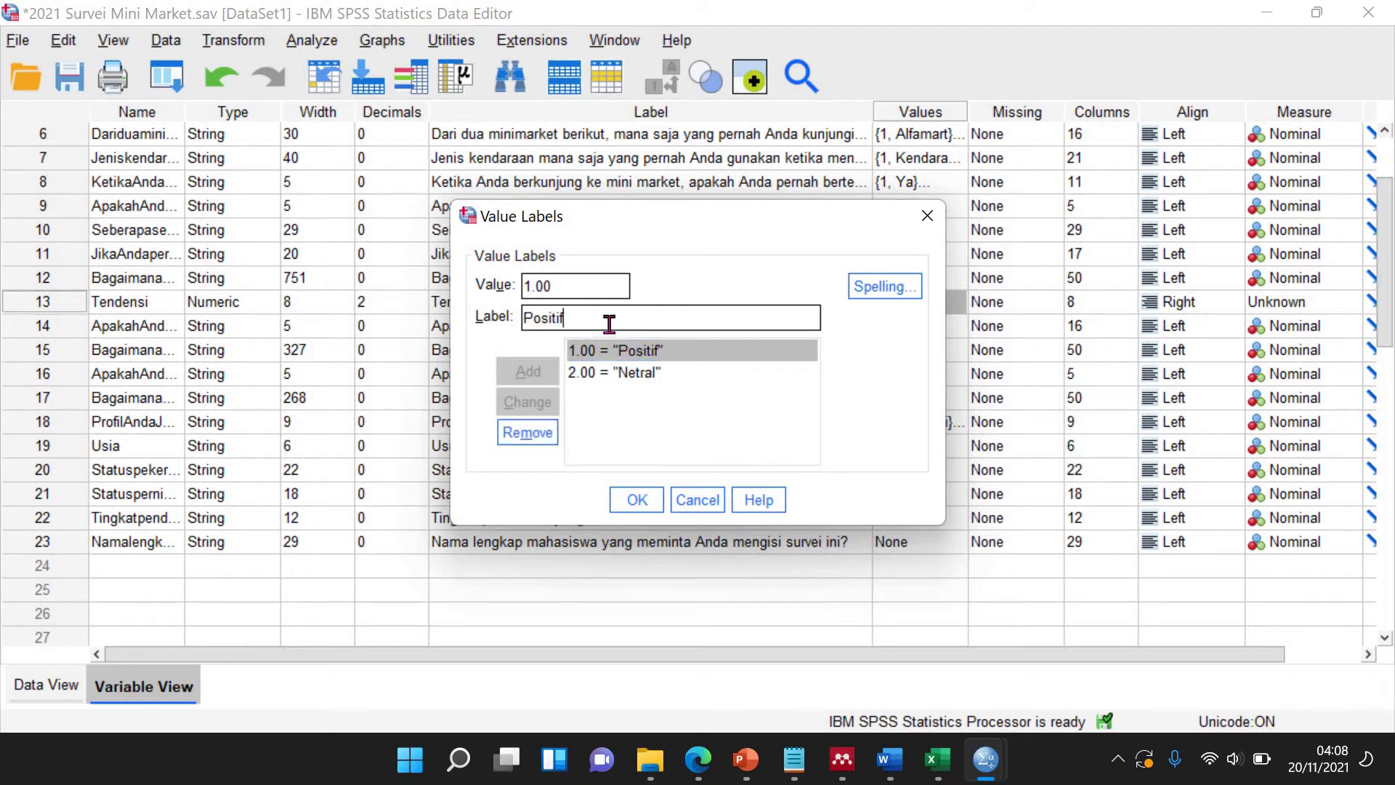
{"action": "key", "text": "BackSpace"}
{"action": "key", "text": "BackSpace"}
{"action": "key", "text": "BackSpace"}
{"action": "key", "text": "BackSpace"}
{"action": "type", "text": "Negatif"}
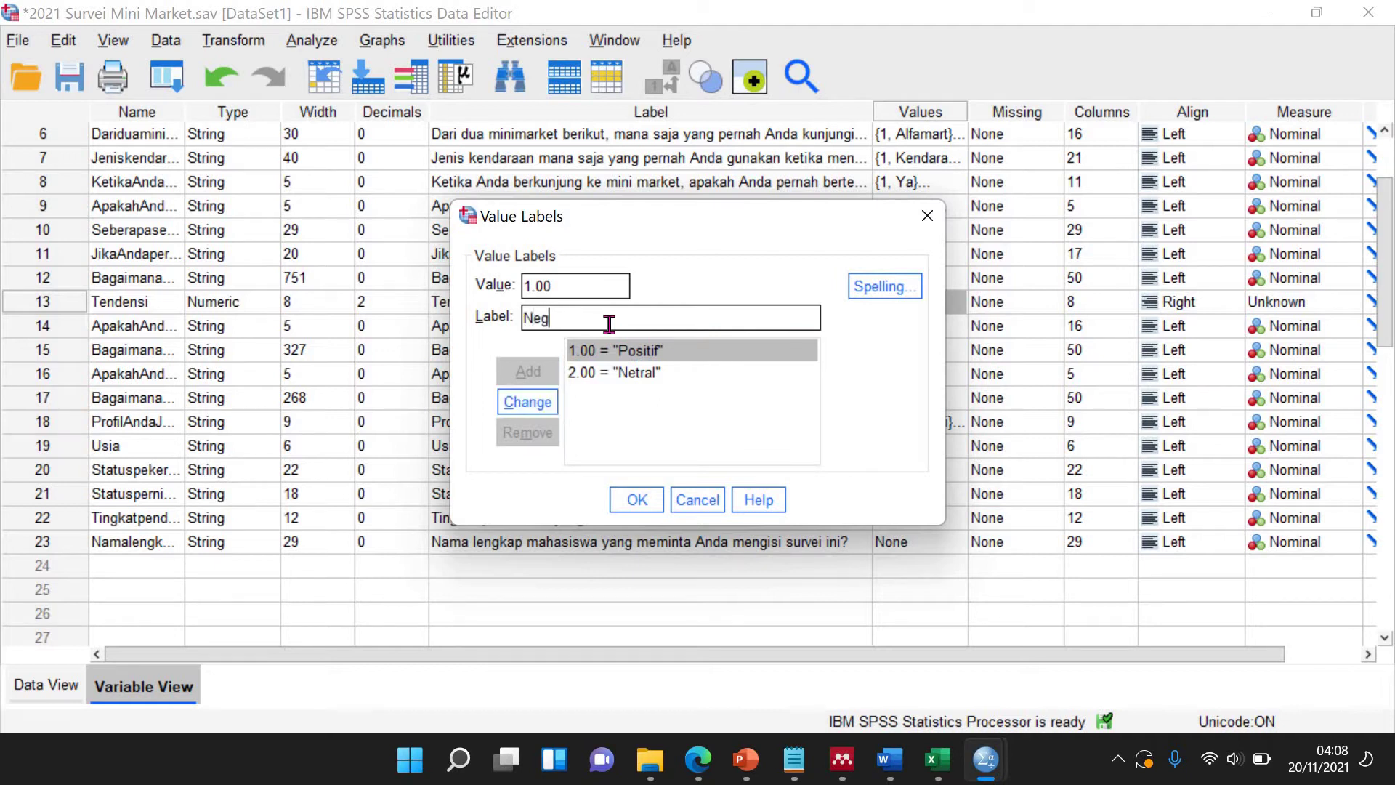
{"action": "left_click", "coordinate": [528, 402]}
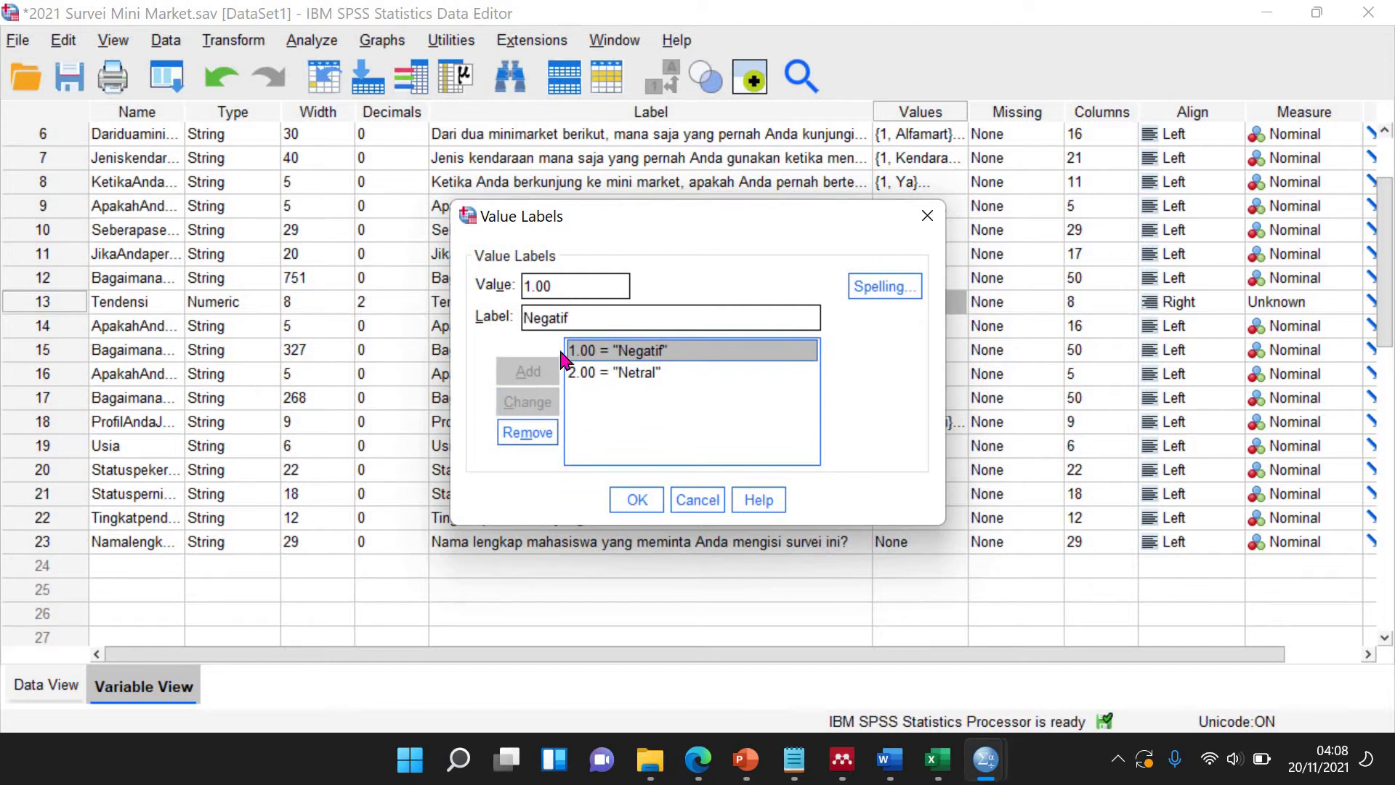
Add the value label 3 = "Positif" for Tendensi and apply the label definitions.
{"action": "key", "text": "alt+u"}
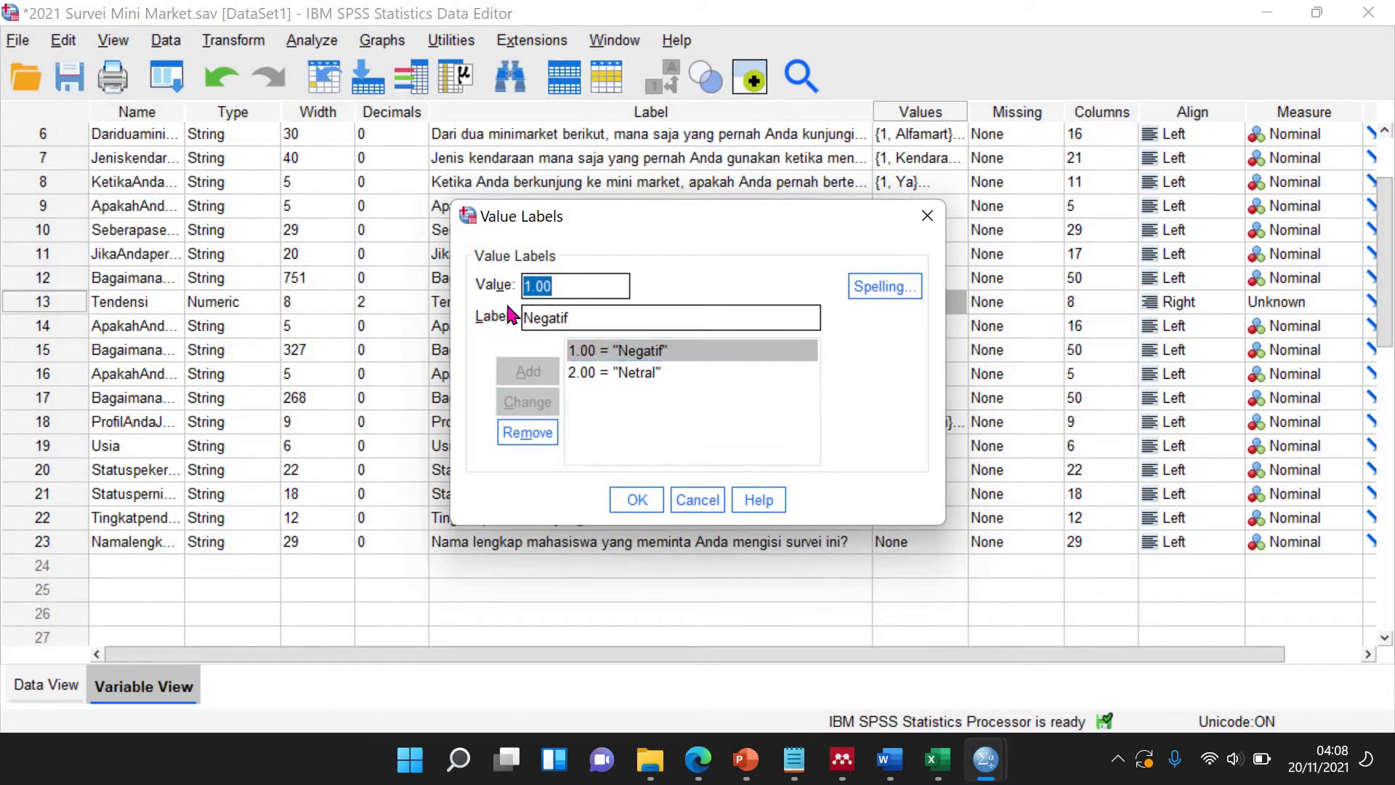
{"action": "type", "text": "3"}
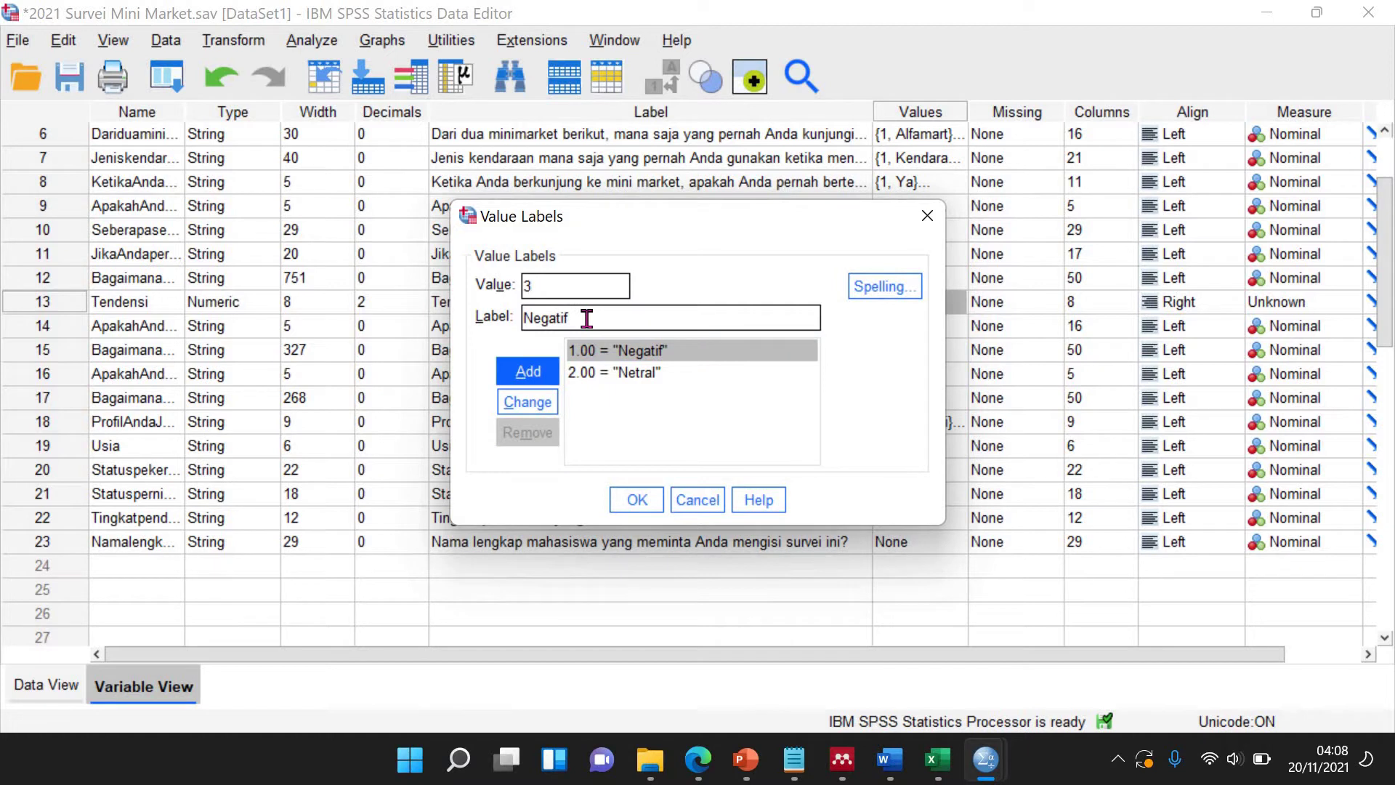
{"action": "key", "text": "alt+l"}
{"action": "type", "text": "Positif"}
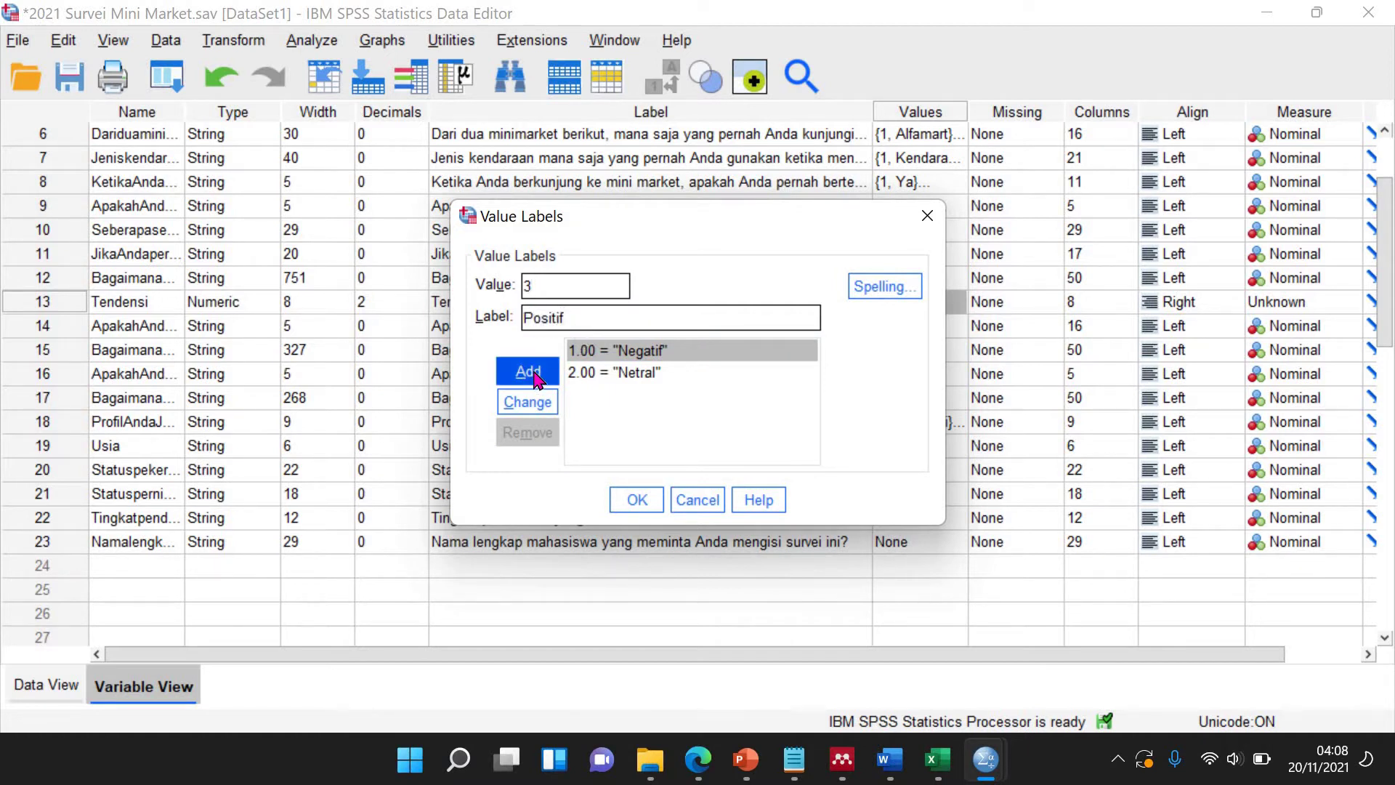
{"action": "left_click", "coordinate": [533, 376]}
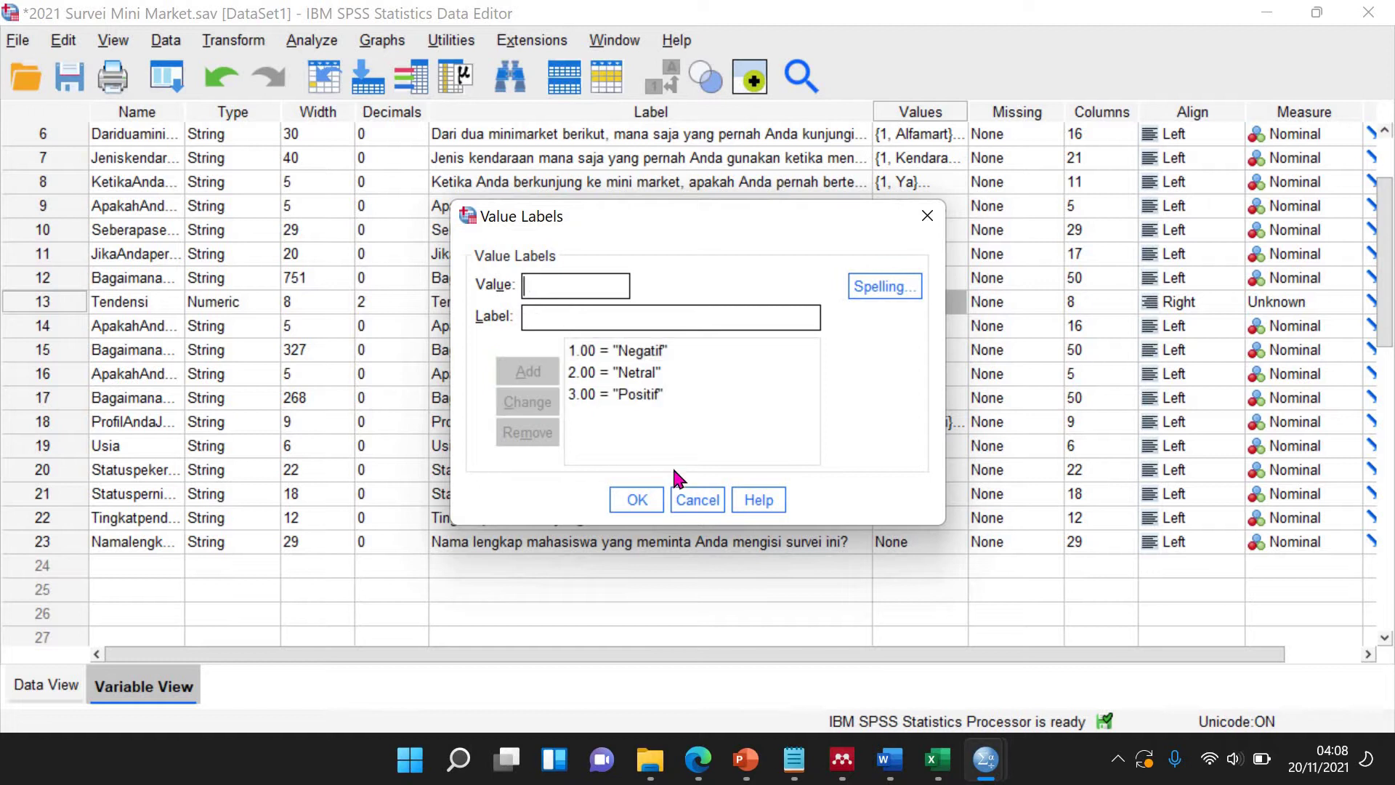
{"action": "left_click", "coordinate": [636, 501]}
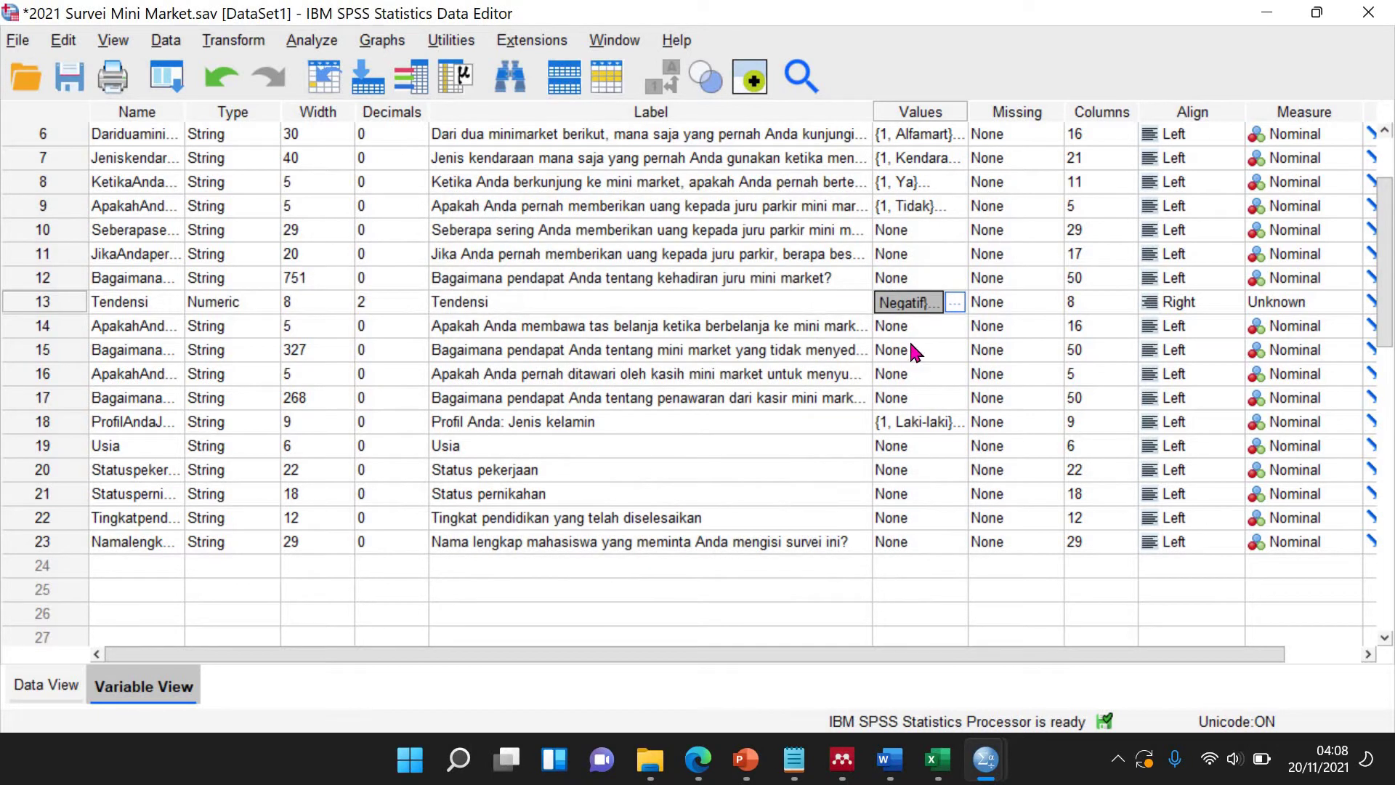
Sort the survey data in descending order by the column of opinions on the parking attendant's presence.
{"action": "left_click", "coordinate": [48, 687]}
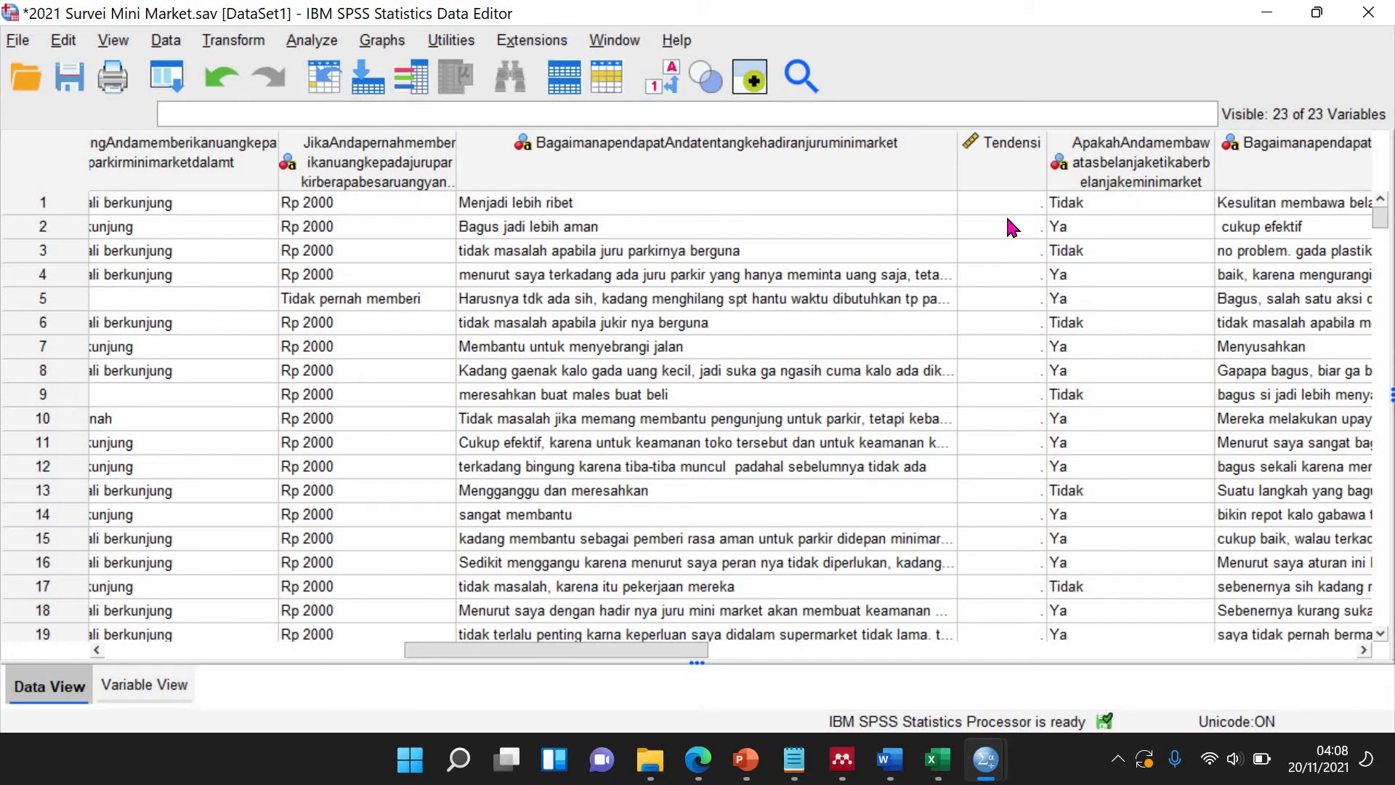
{"action": "left_click", "coordinate": [659, 149]}
{"action": "right_click", "coordinate": [659, 153]}
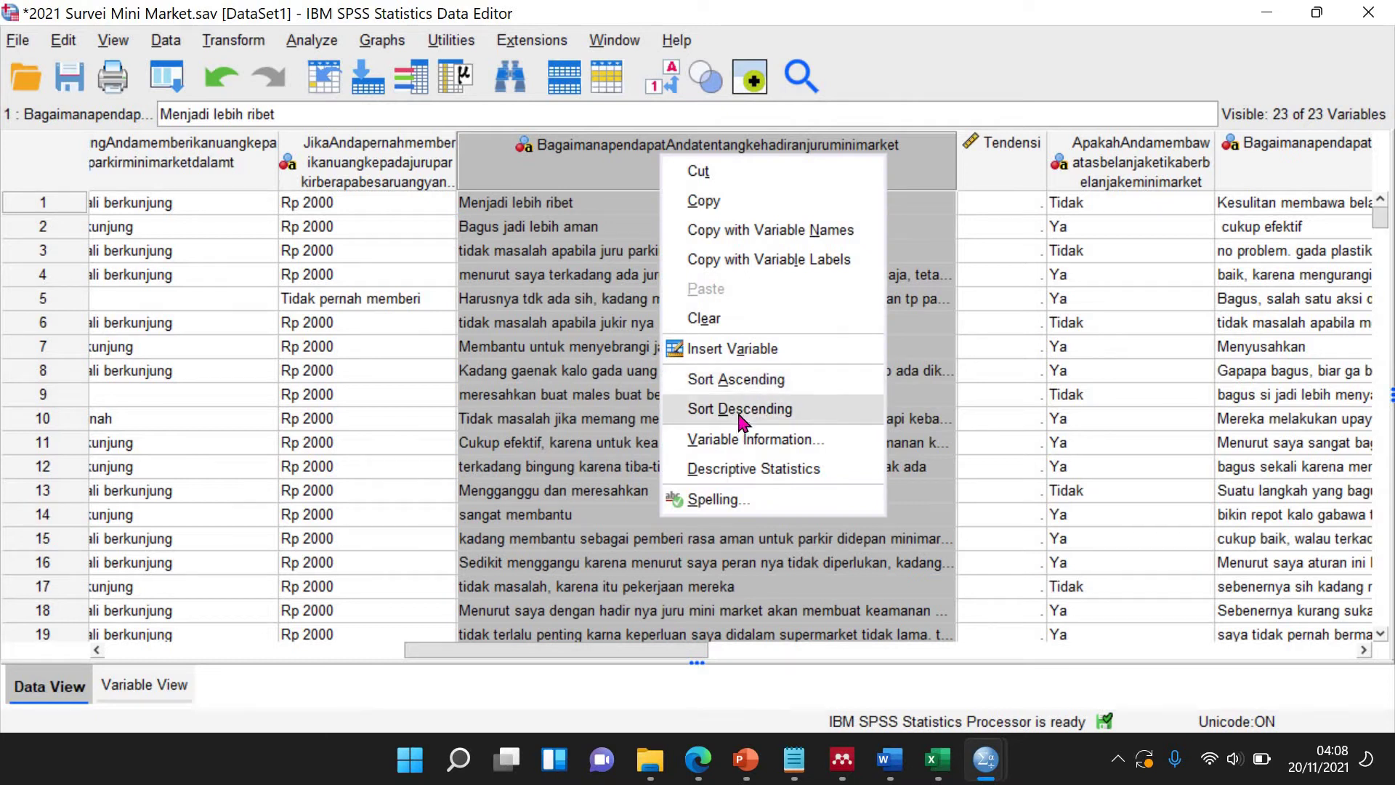
{"action": "left_click", "coordinate": [739, 409]}
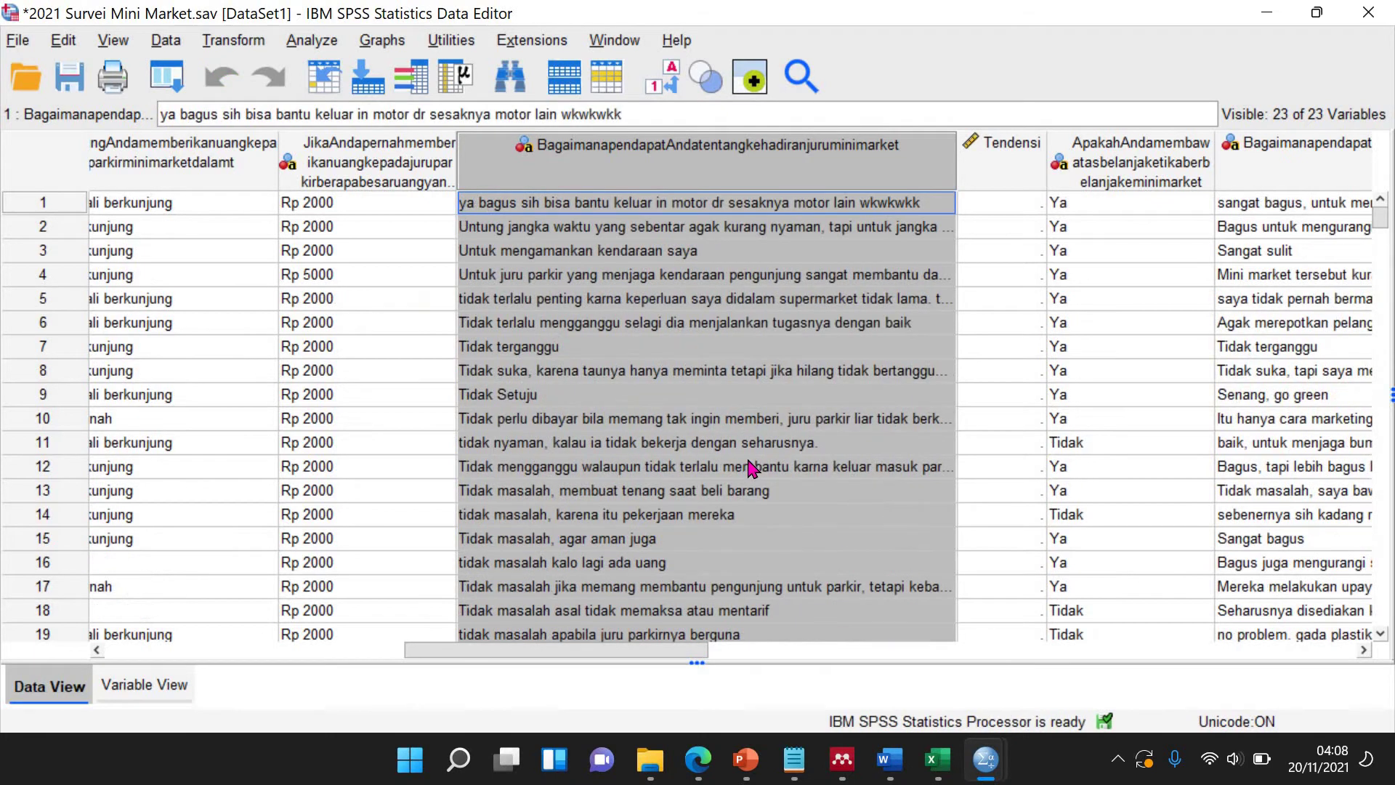
Code the Tendensi value in row 9, with the opinion "Tidak Setuju", as 1 (Negatif).
{"action": "left_click", "coordinate": [1023, 396]}
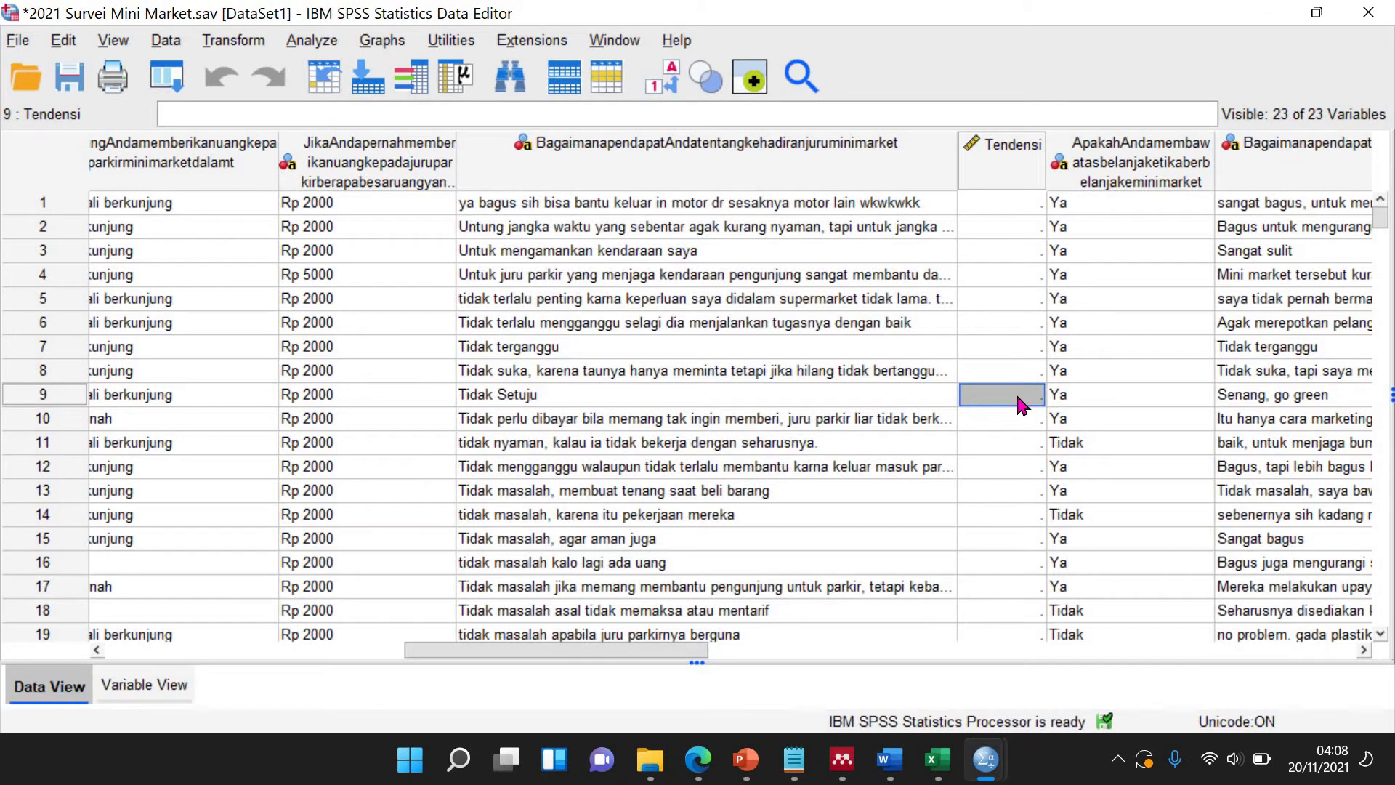
{"action": "double_click", "coordinate": [1017, 395]}
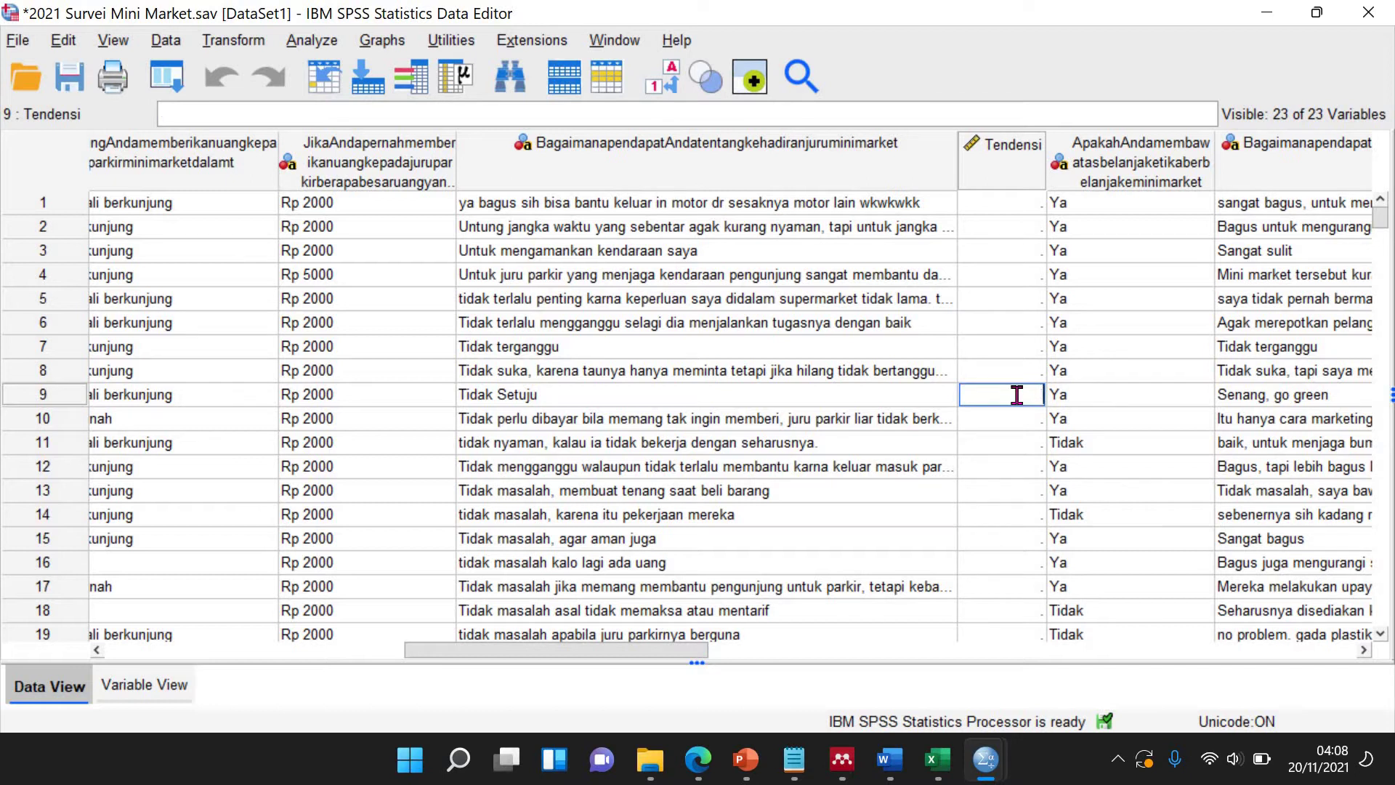
{"action": "type", "text": "1"}
{"action": "left_click", "coordinate": [665, 87]}
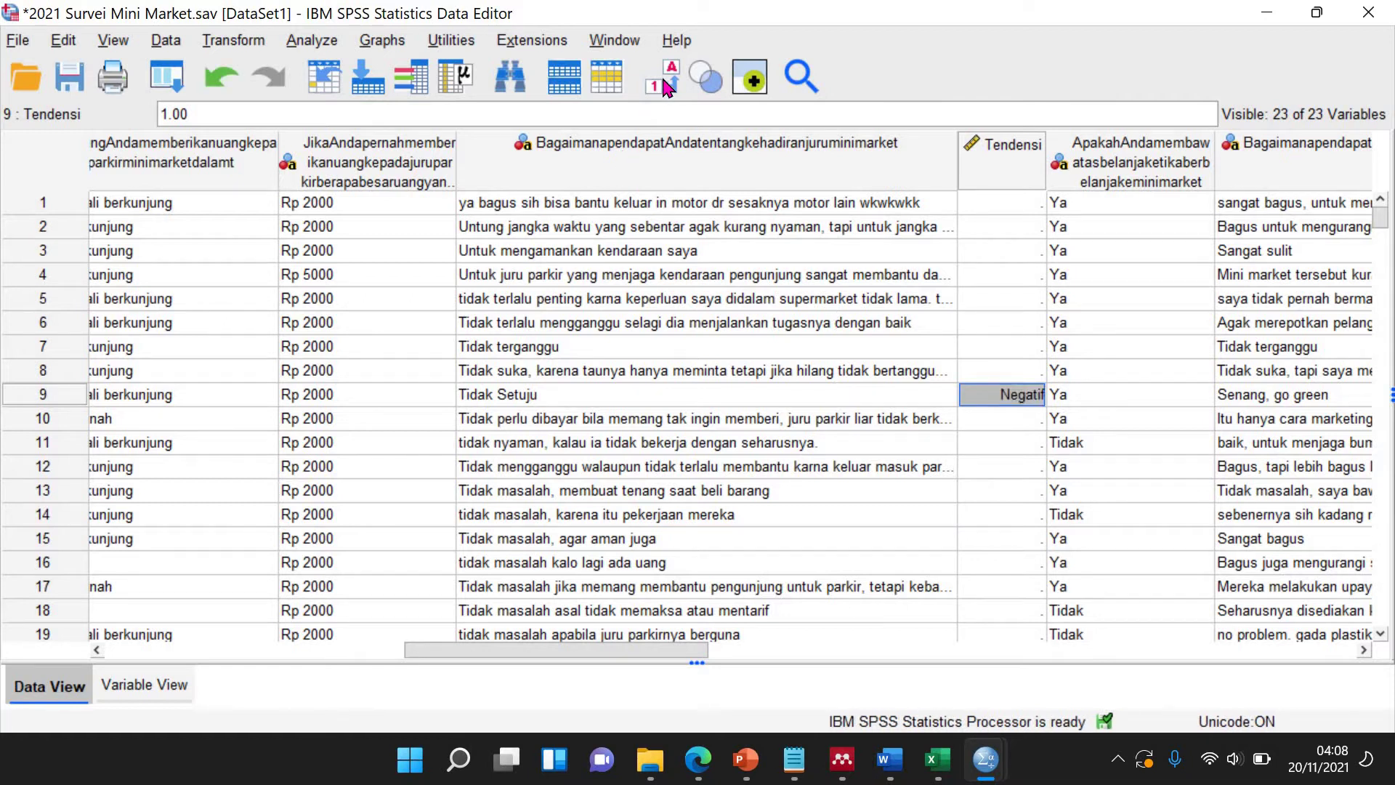
{"action": "left_click", "coordinate": [990, 451]}
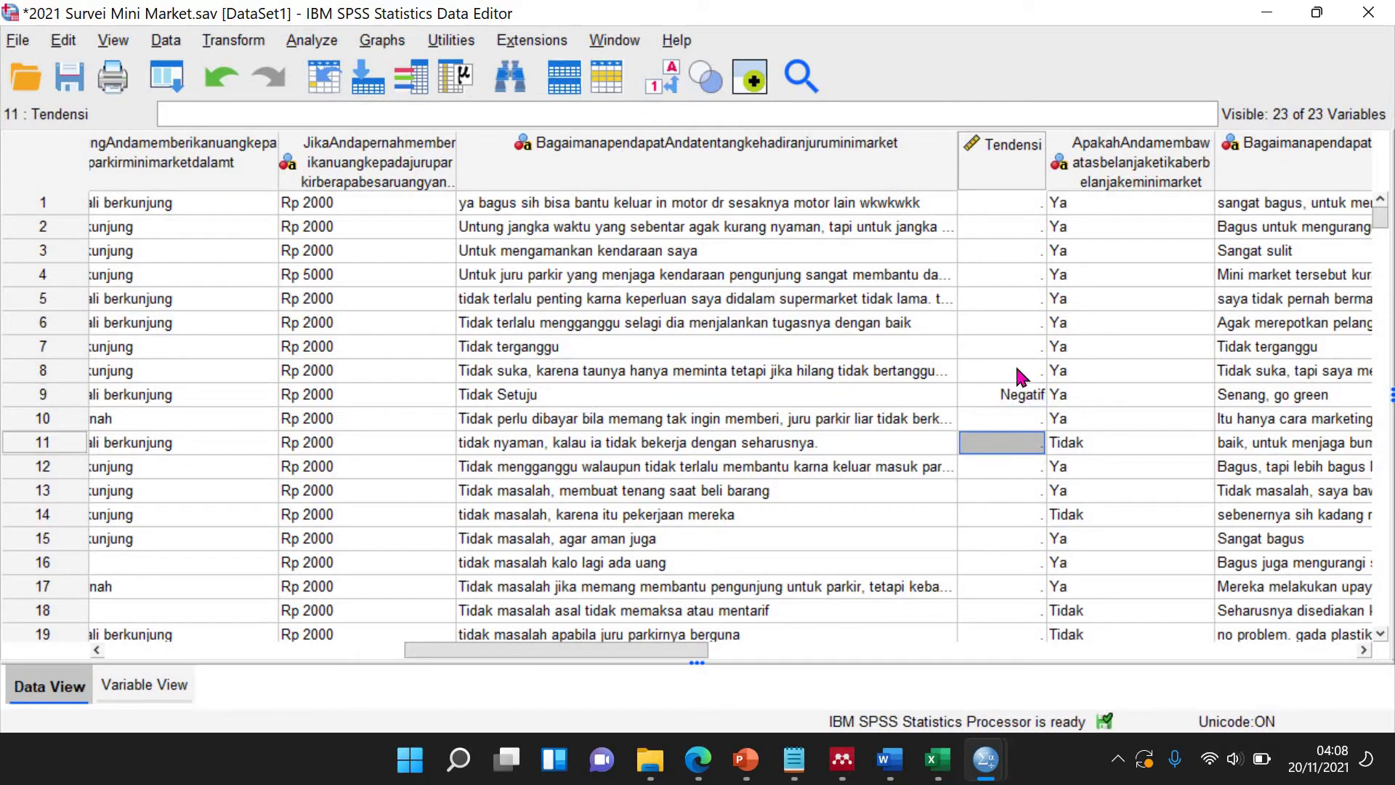
{"action": "left_click", "coordinate": [1012, 178]}
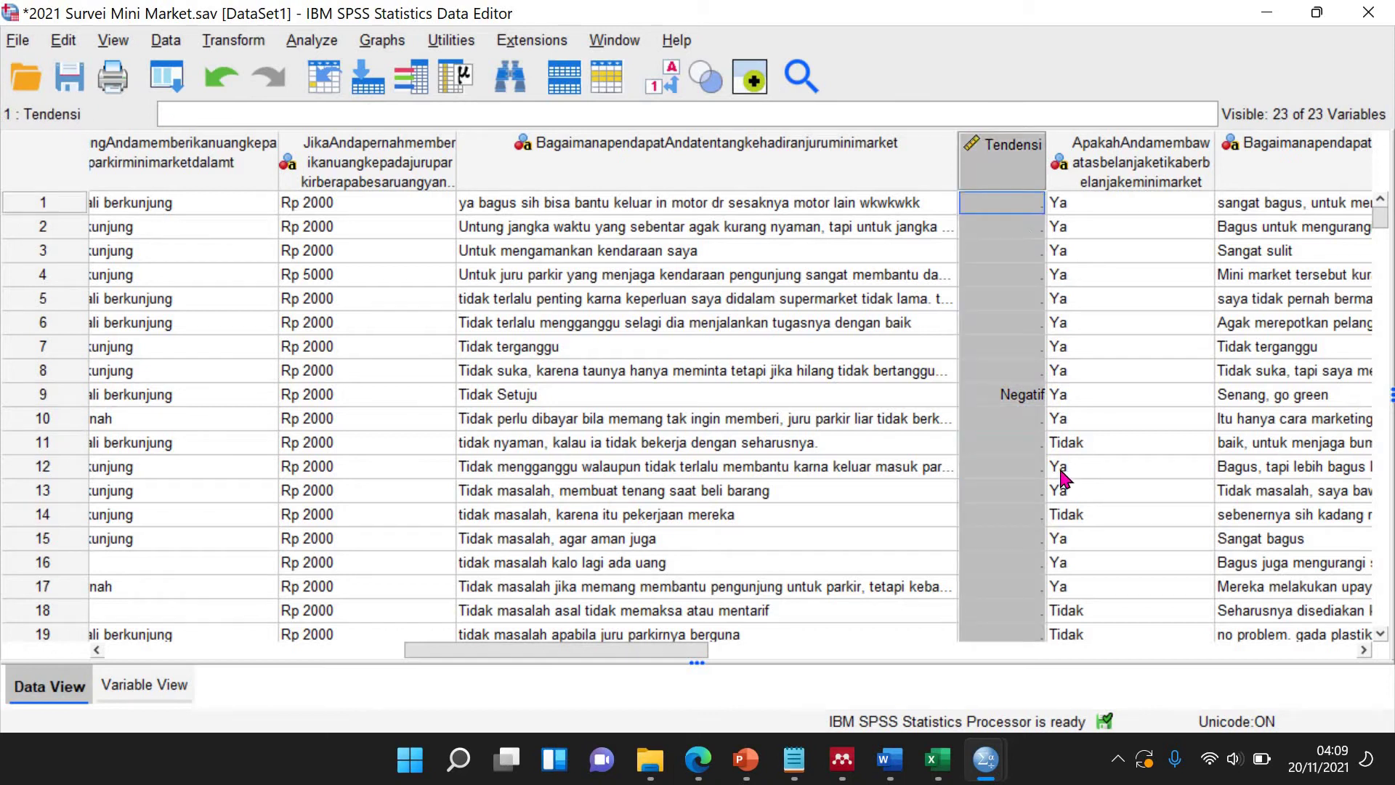
Code the Tendensi value in row 7, with the opinion "Tidak terganggu", as 3 (Positif).
{"action": "left_click", "coordinate": [1000, 418]}
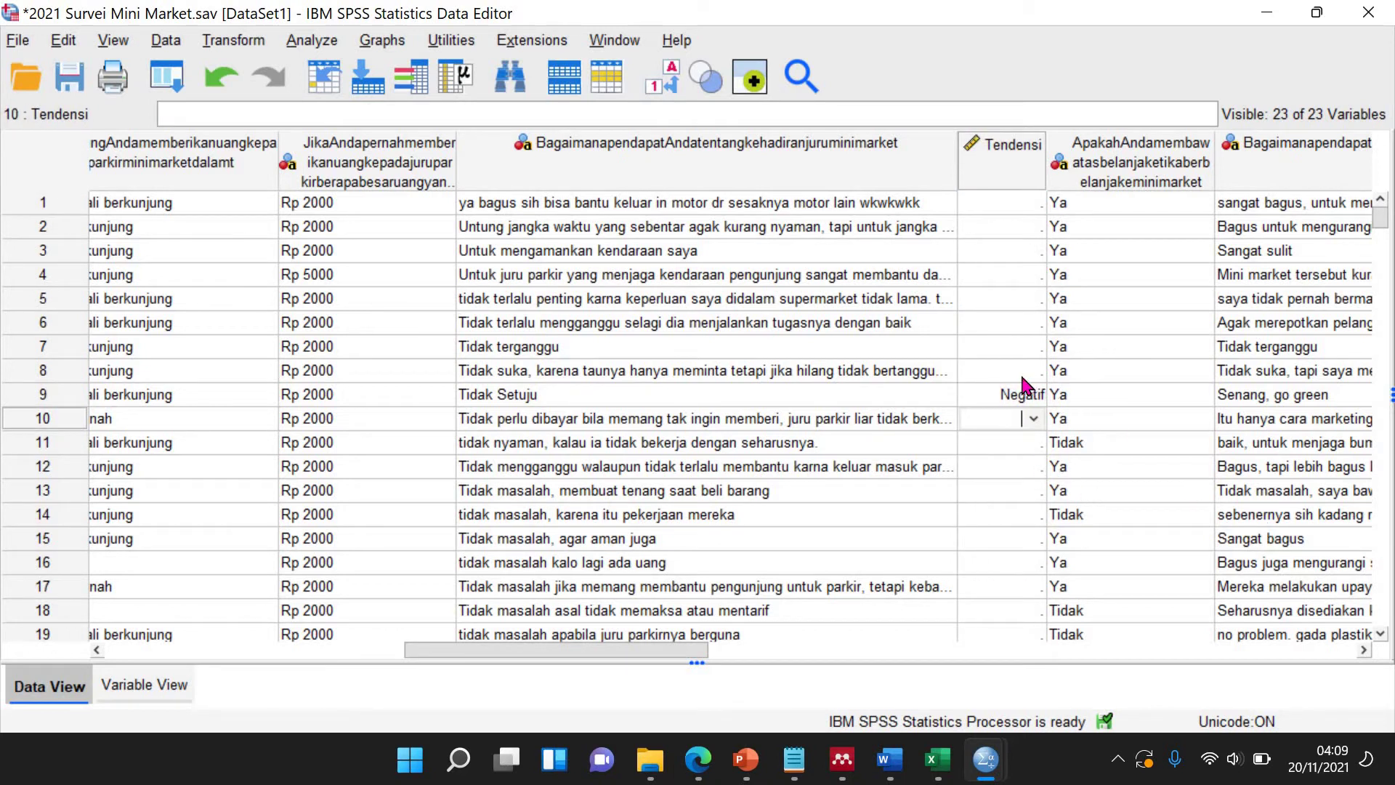
{"action": "left_click", "coordinate": [1006, 347]}
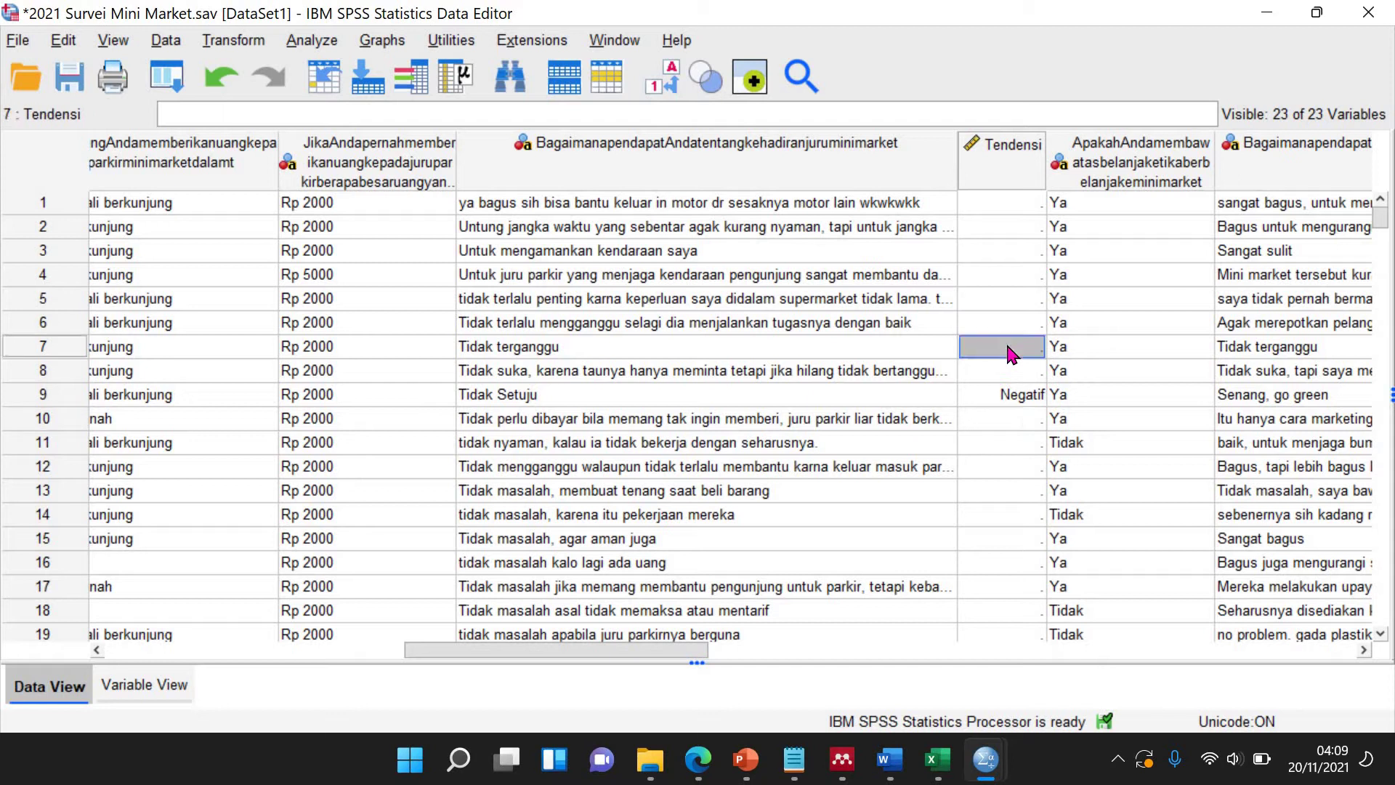
{"action": "type", "text": "3"}
{"action": "left_click", "coordinate": [1029, 468]}
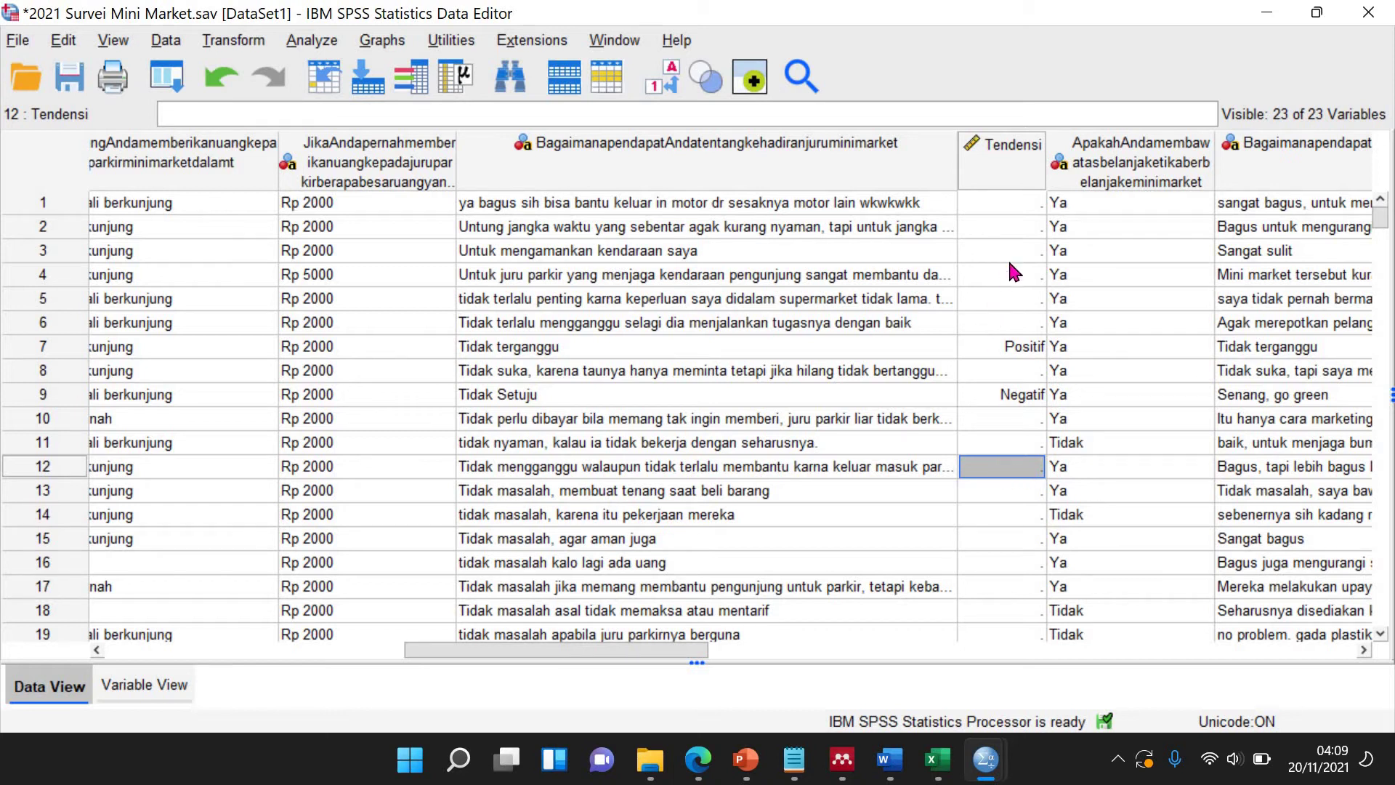
Code the favourable opinions in rows 3 and 1 as 3 (Positif) under Tendensi.
{"action": "left_click", "coordinate": [1031, 255]}
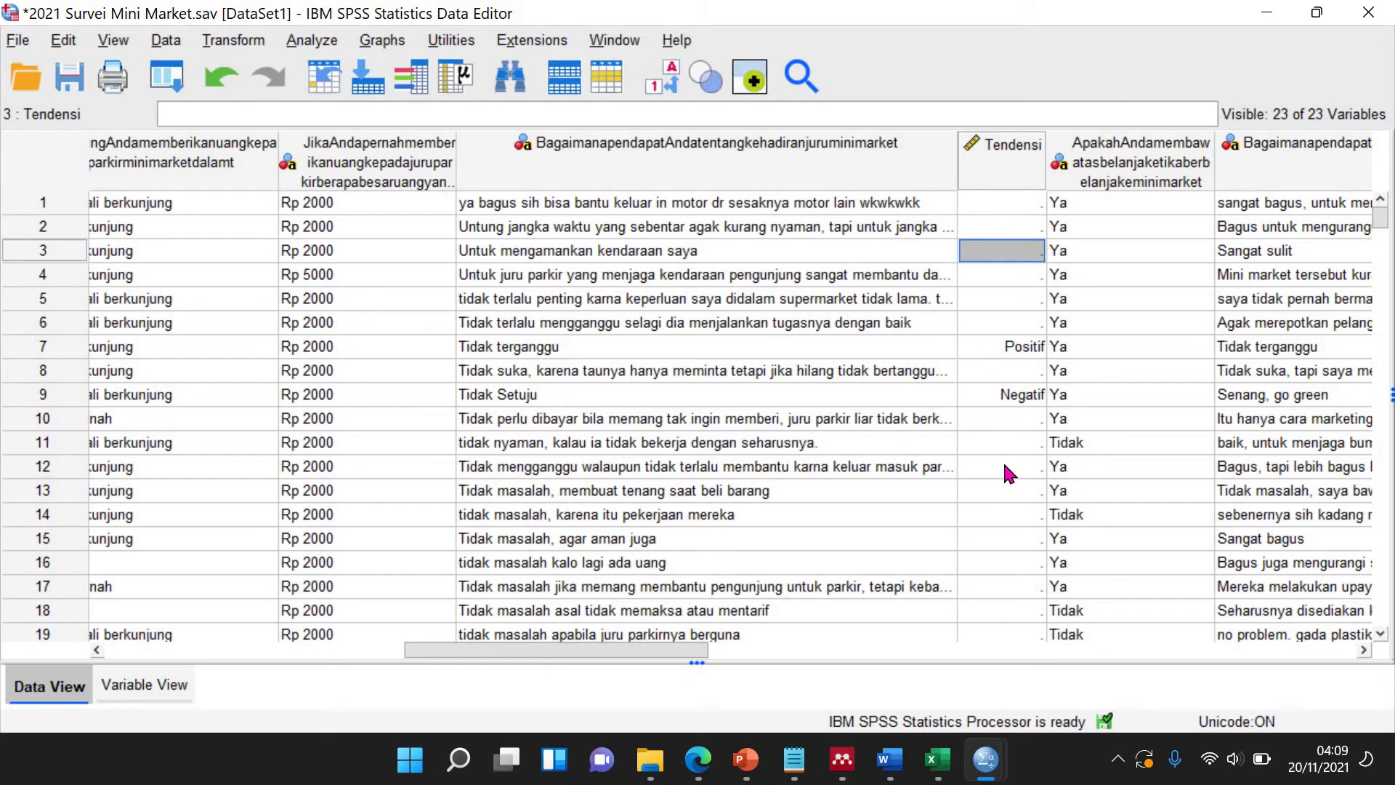
{"action": "type", "text": "3"}
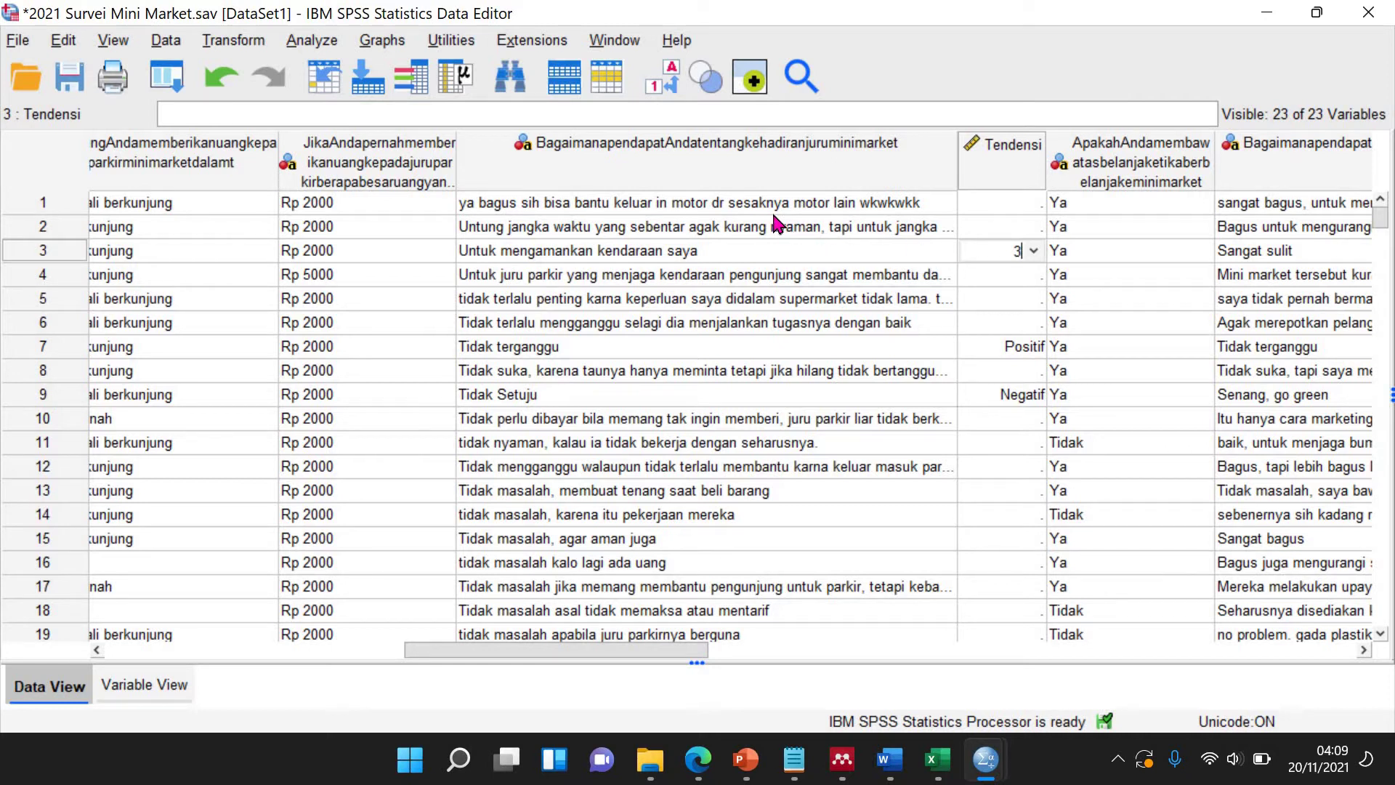
{"action": "left_click", "coordinate": [994, 195]}
{"action": "type", "text": "3"}
{"action": "left_click", "coordinate": [993, 514]}
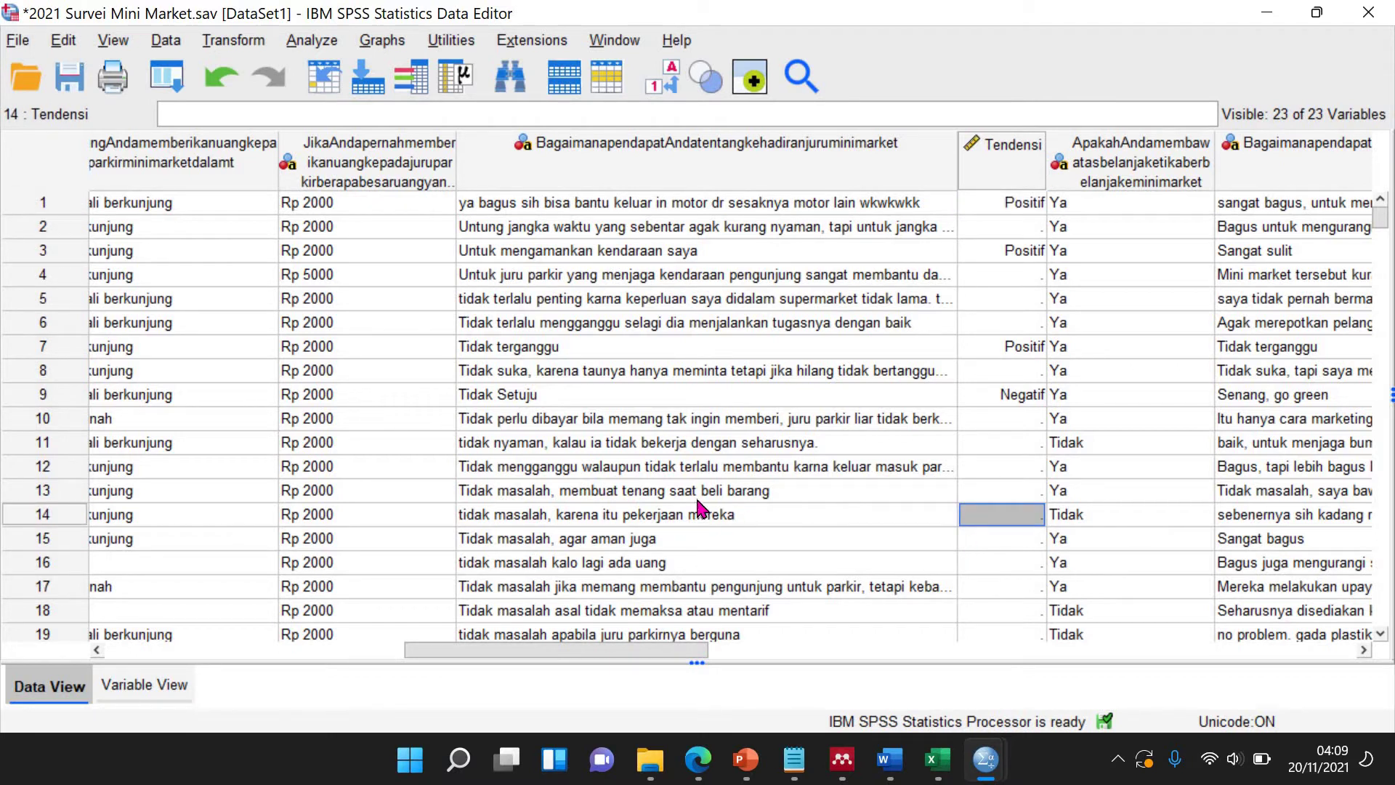
Set Tendensi to 3 (Positif) for the "tidak masalah" opinions in rows 13, 14, 16 and 15.
{"action": "left_click", "coordinate": [1004, 490]}
{"action": "type", "text": "3"}
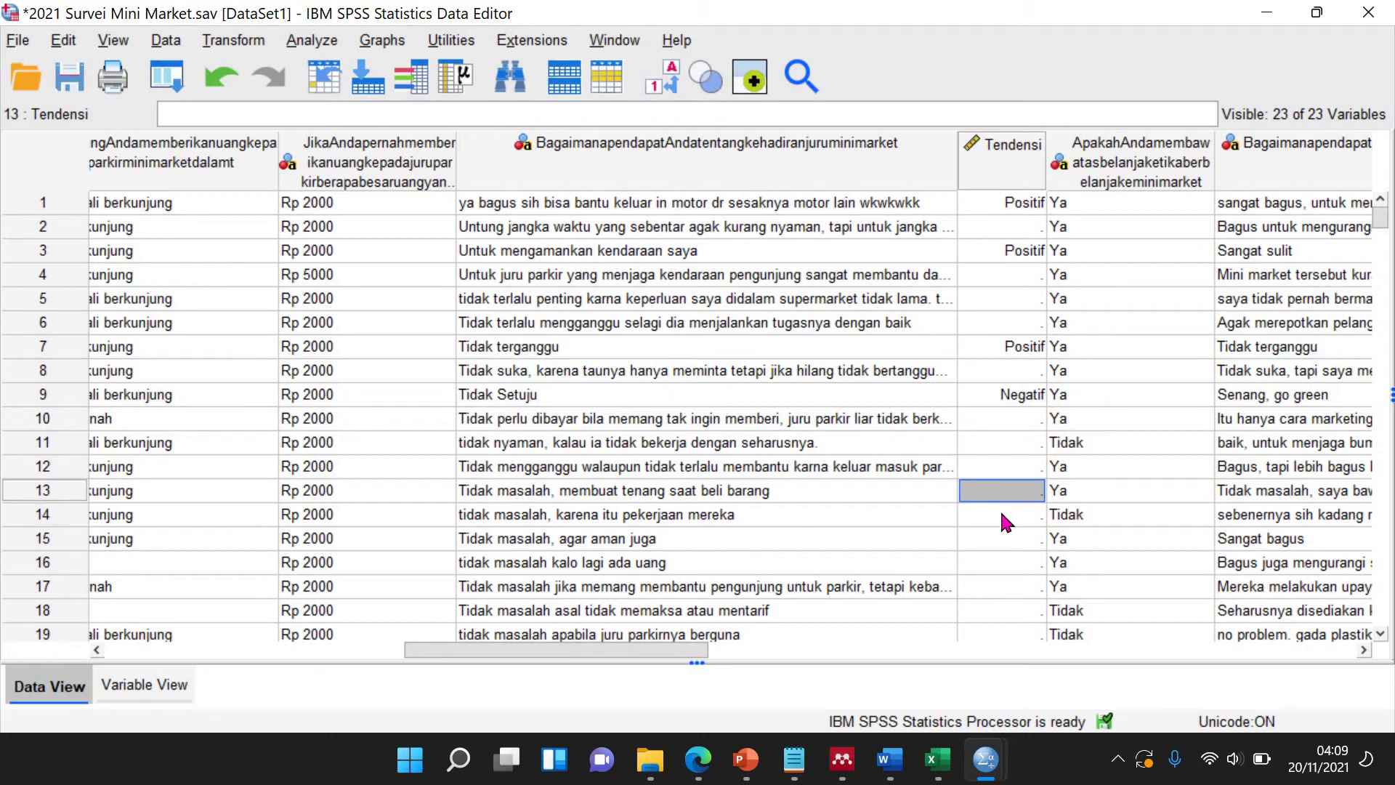
{"action": "left_click", "coordinate": [1001, 515]}
{"action": "type", "text": "3"}
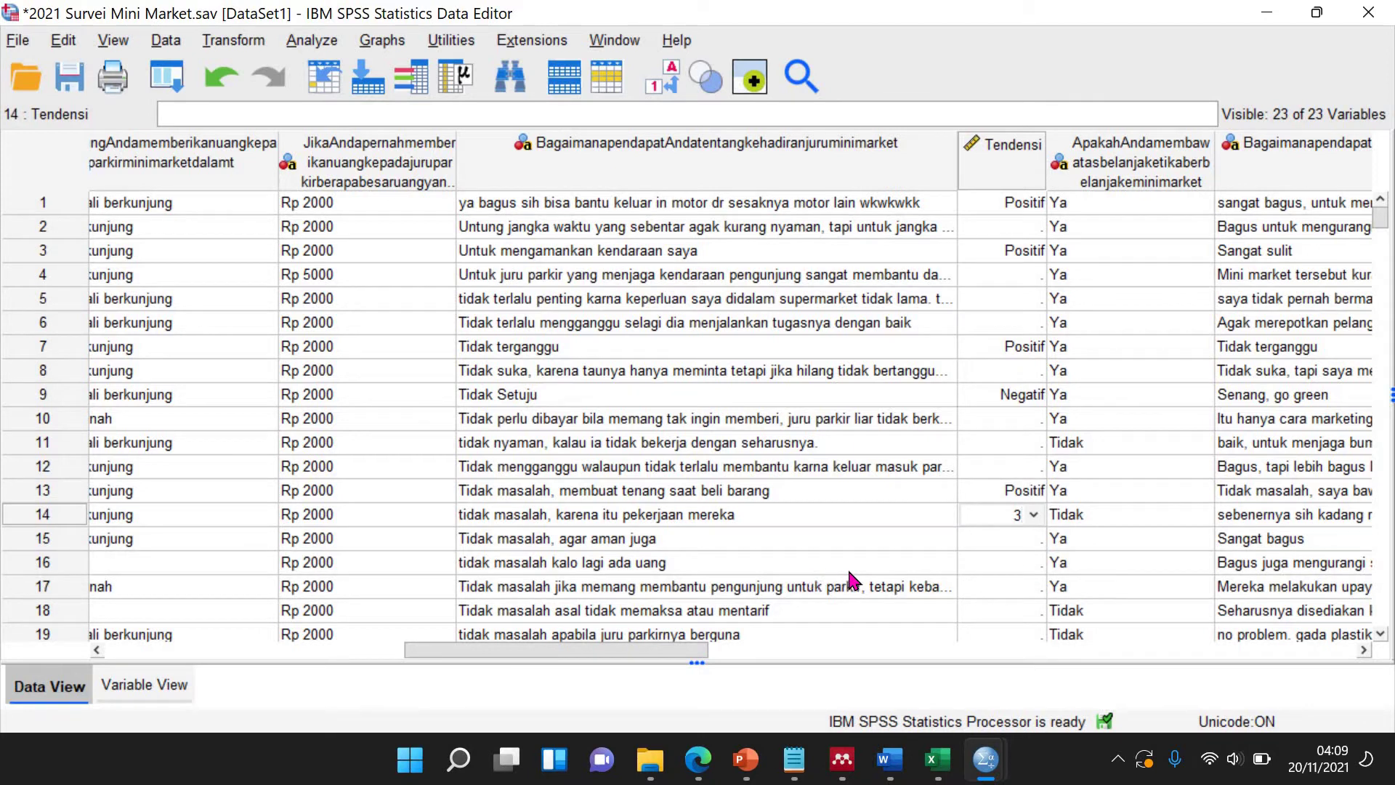
{"action": "left_click", "coordinate": [1020, 558]}
{"action": "type", "text": "3"}
{"action": "left_click", "coordinate": [1024, 539]}
{"action": "type", "text": "3"}
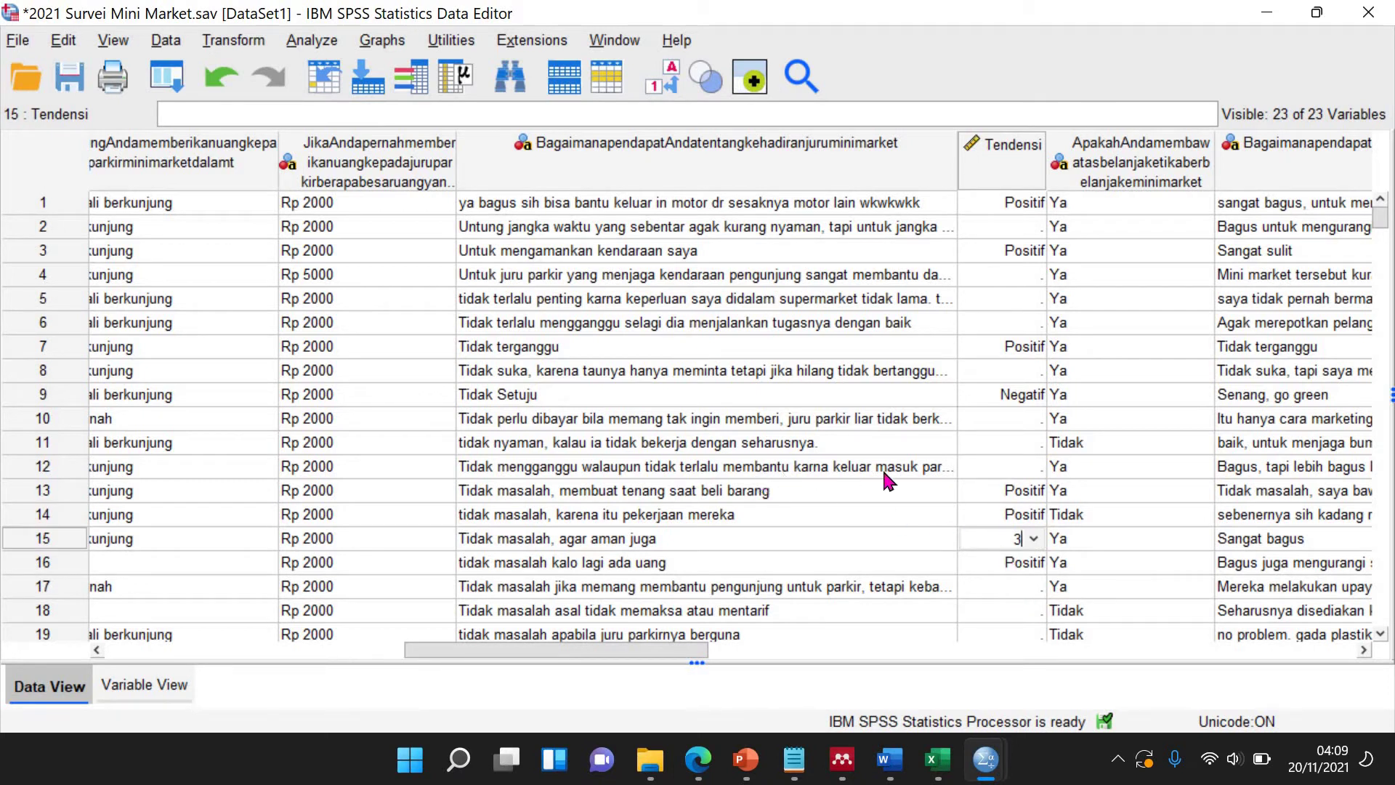
Read the full opinion in row 12 and set its Tendensi to Positif.
{"action": "left_click", "coordinate": [899, 473]}
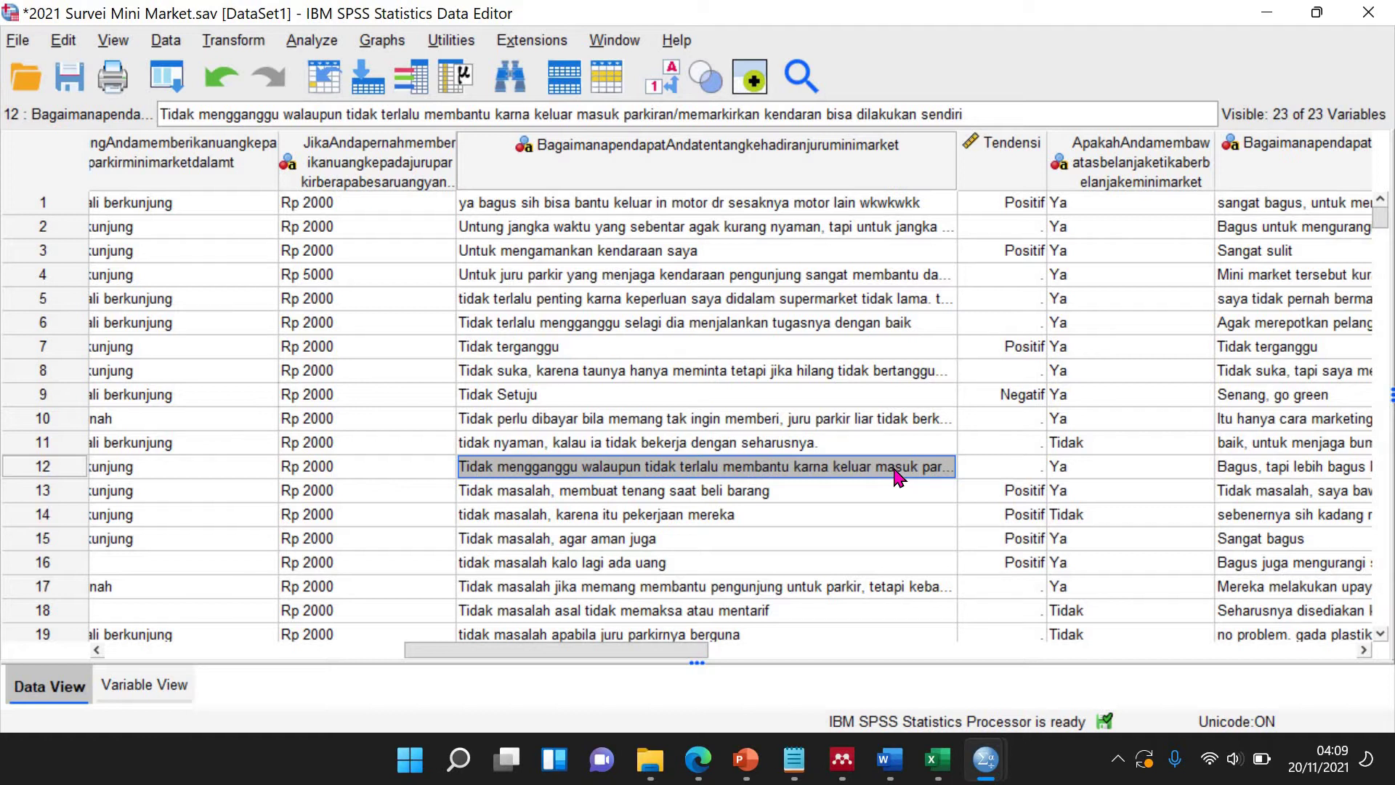
{"action": "left_click", "coordinate": [997, 468]}
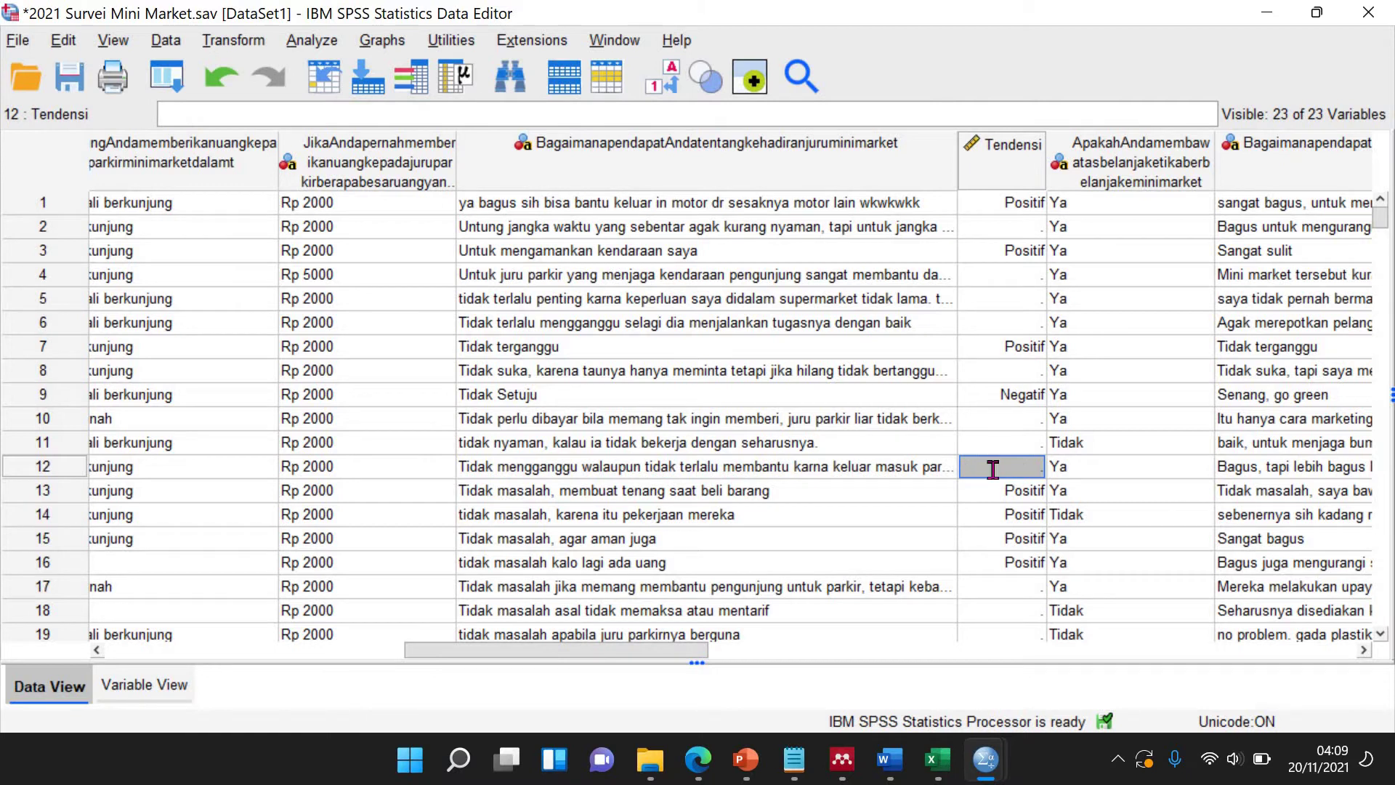
{"action": "double_click", "coordinate": [996, 469]}
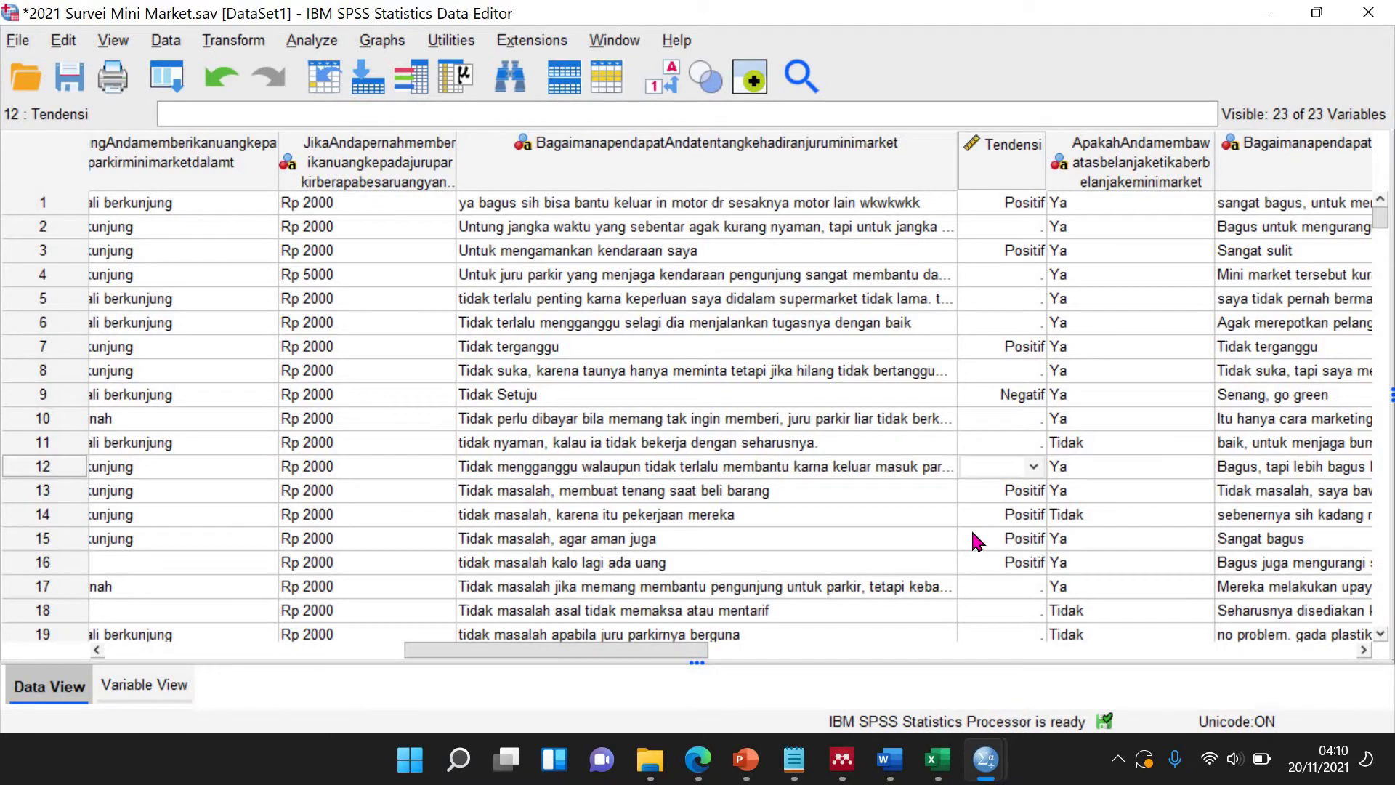
{"action": "type", "text": "Positif"}
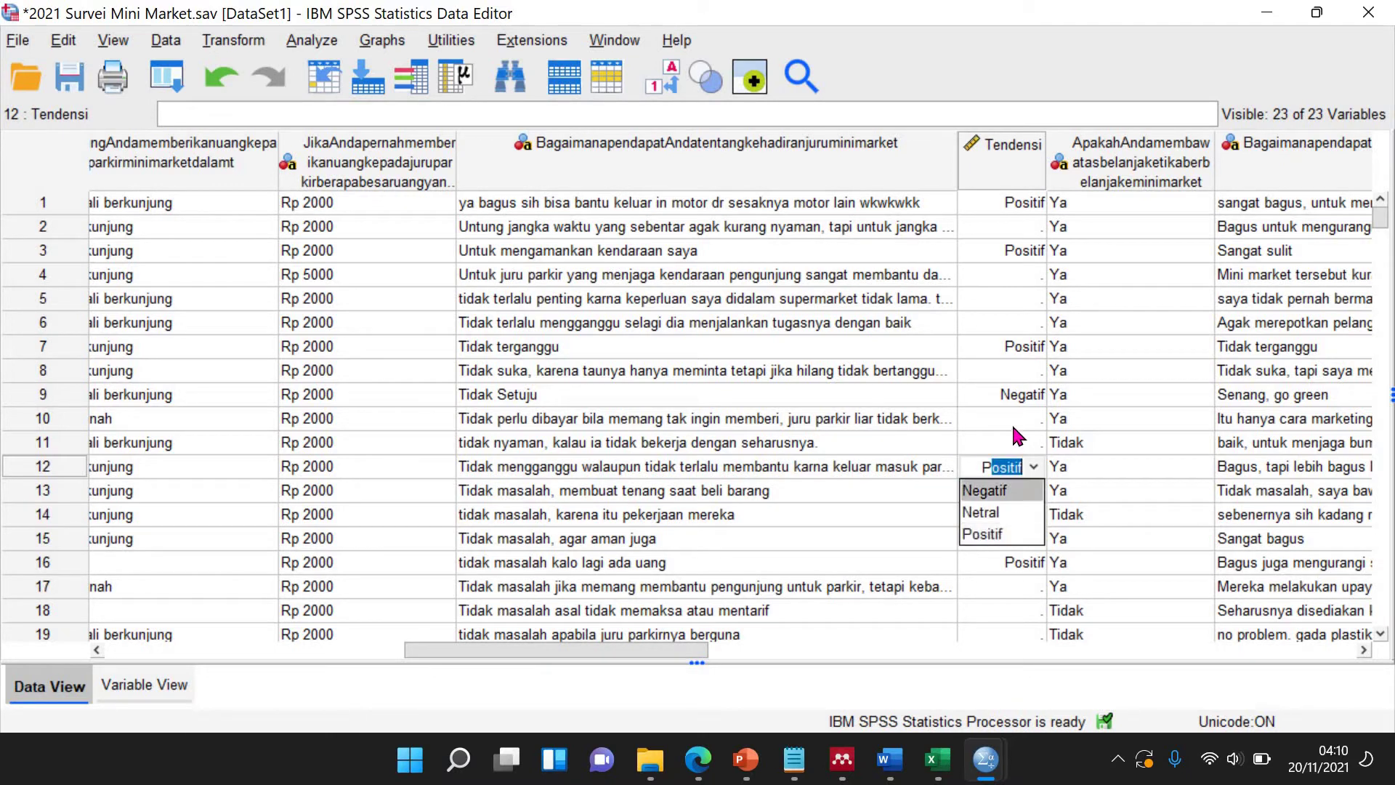
Classify the unfavourable opinions in rows 10 and 8 as Negatif under Tendensi.
{"action": "left_click", "coordinate": [1011, 421]}
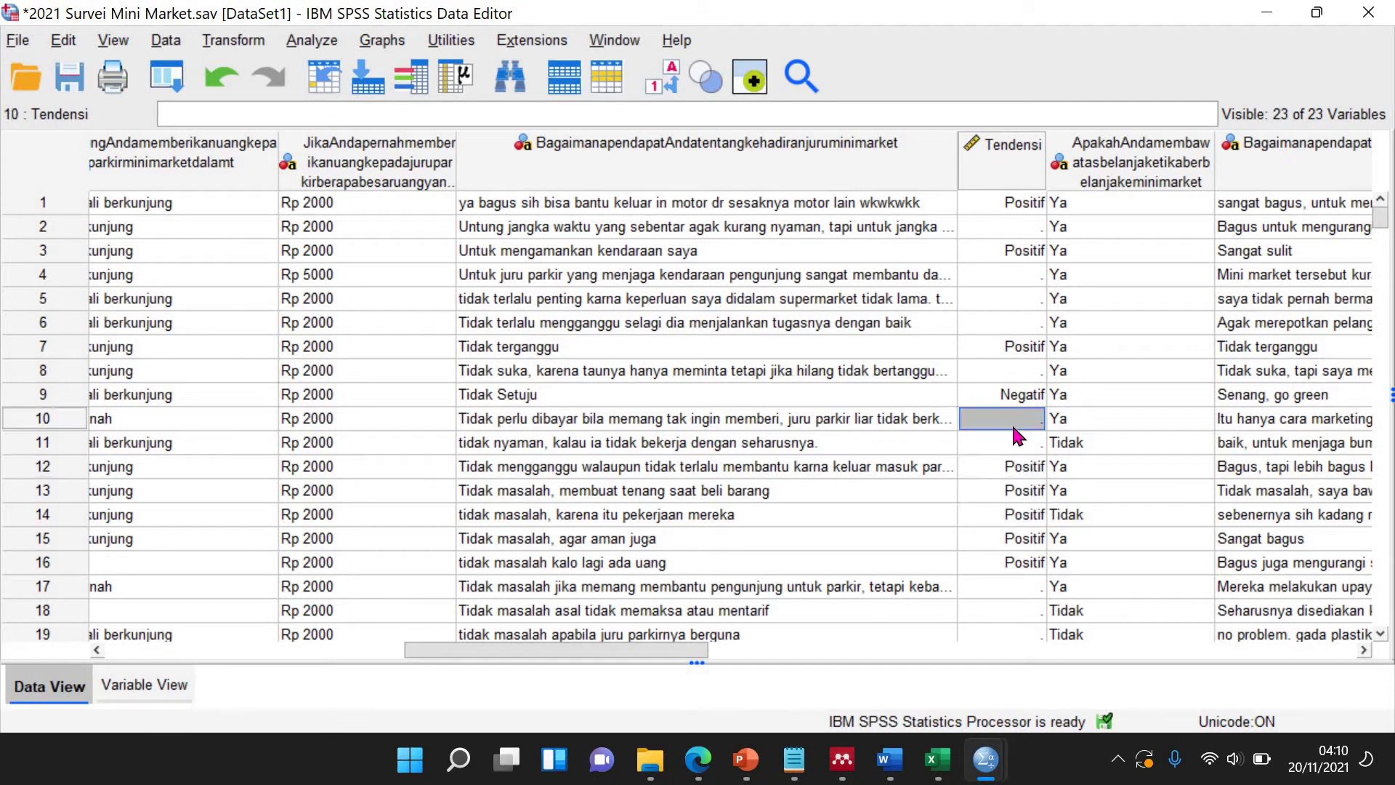
{"action": "type", "text": "Negatif"}
{"action": "left_click", "coordinate": [971, 629]}
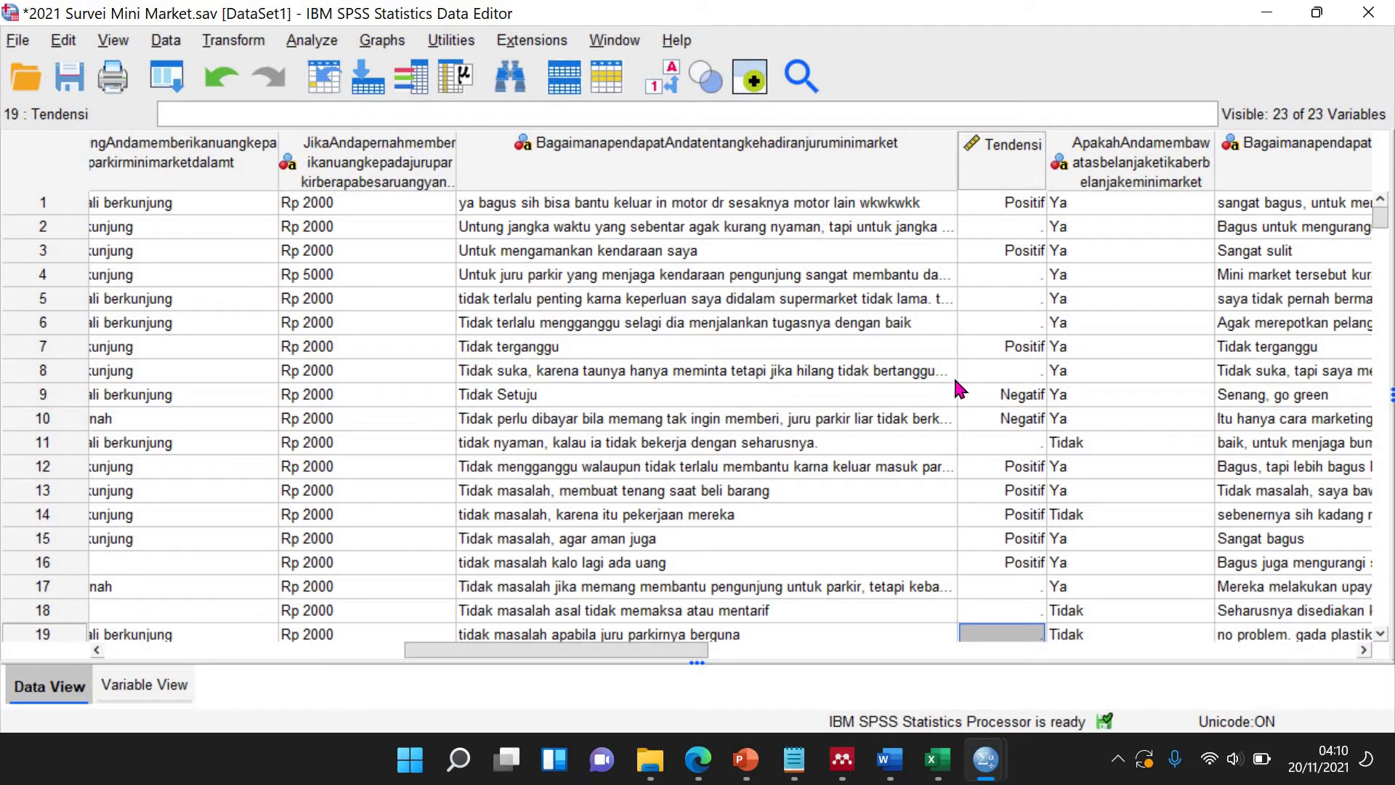
{"action": "left_click", "coordinate": [989, 376]}
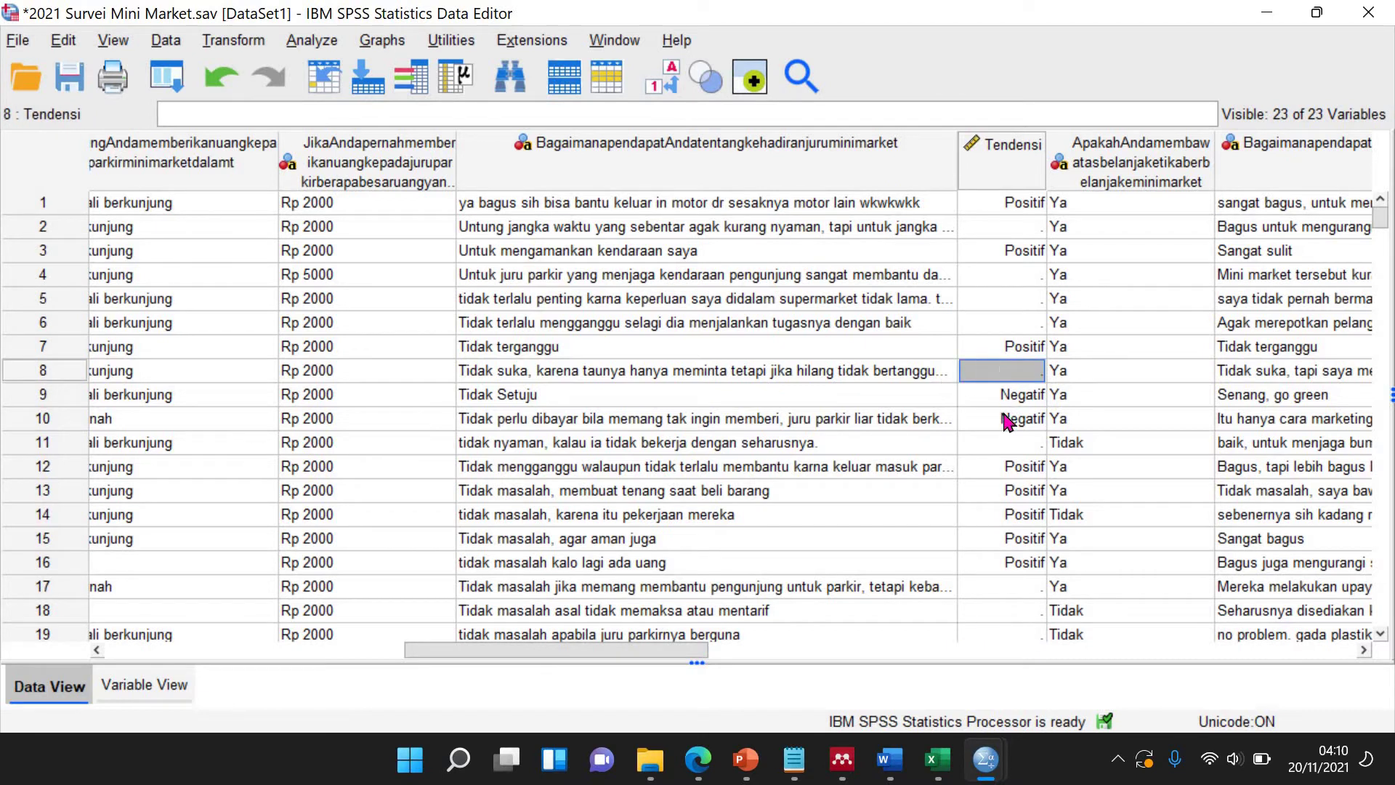
{"action": "type", "text": "N"}
{"action": "left_click", "coordinate": [1017, 614]}
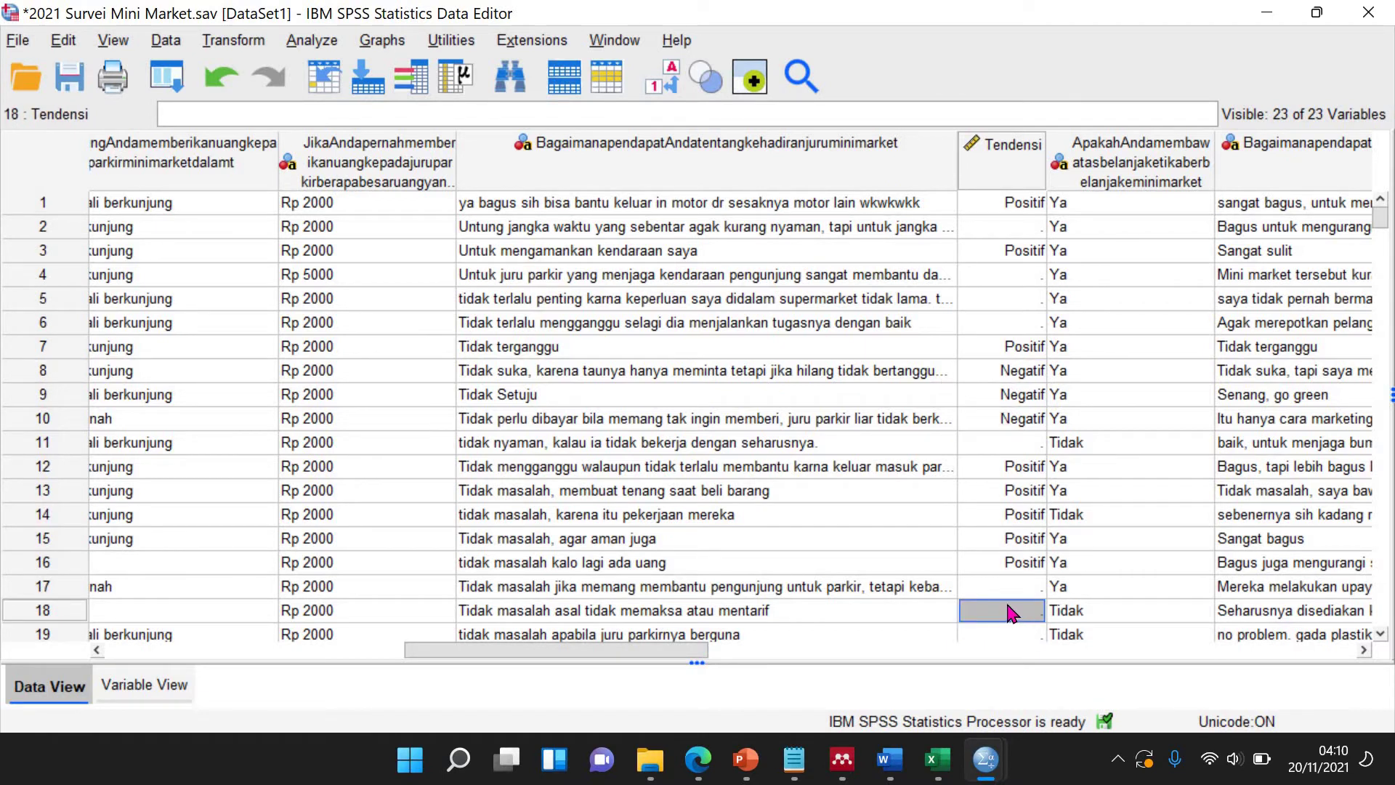
Classify the "tidak masalah" opinion in row 21 as Positif and fill Positif into Tendensi for rows 22 to 27.
{"action": "scroll", "coordinate": [974, 455], "scroll_direction": "down", "scroll_amount": 2}
{"action": "scroll", "coordinate": [981, 467], "scroll_direction": "down", "scroll_amount": 3}
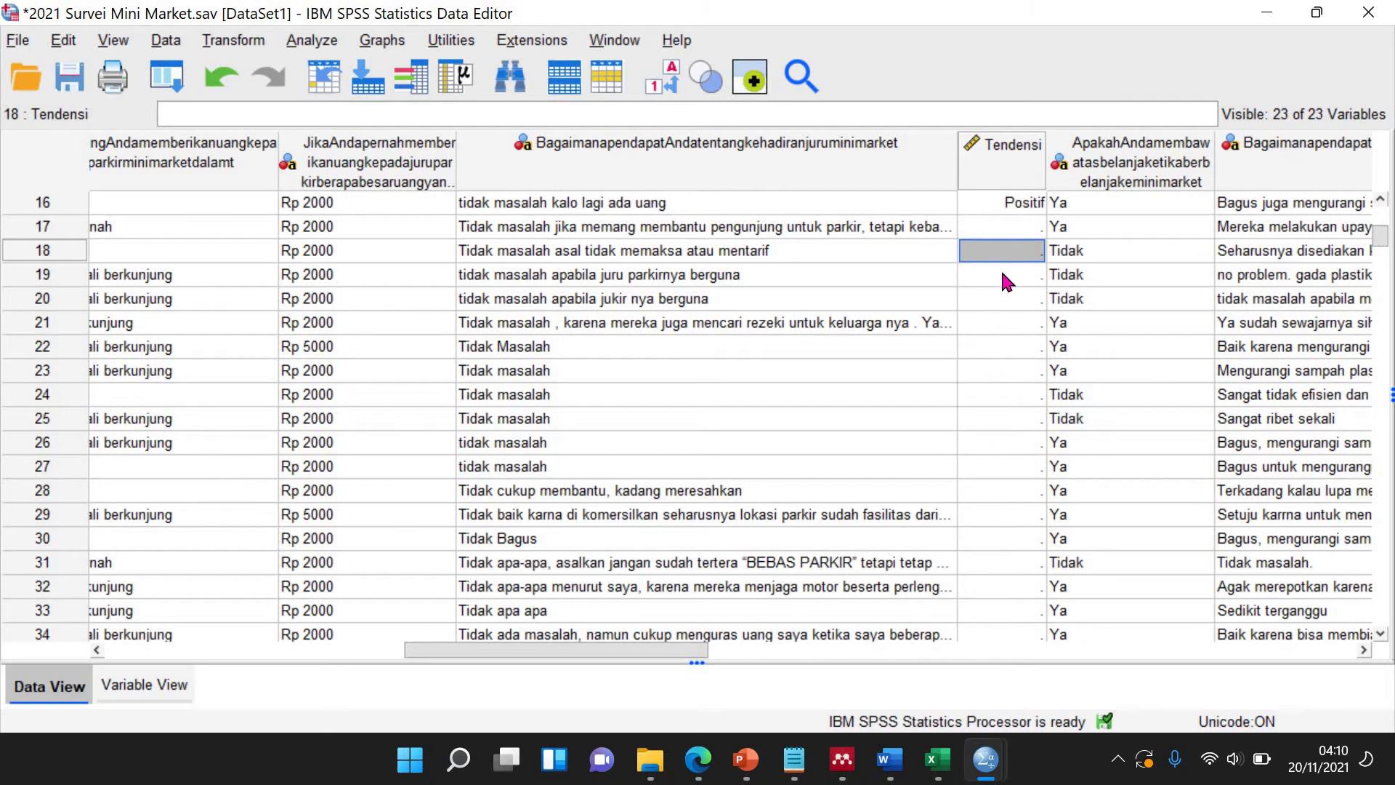
{"action": "left_click", "coordinate": [1007, 324]}
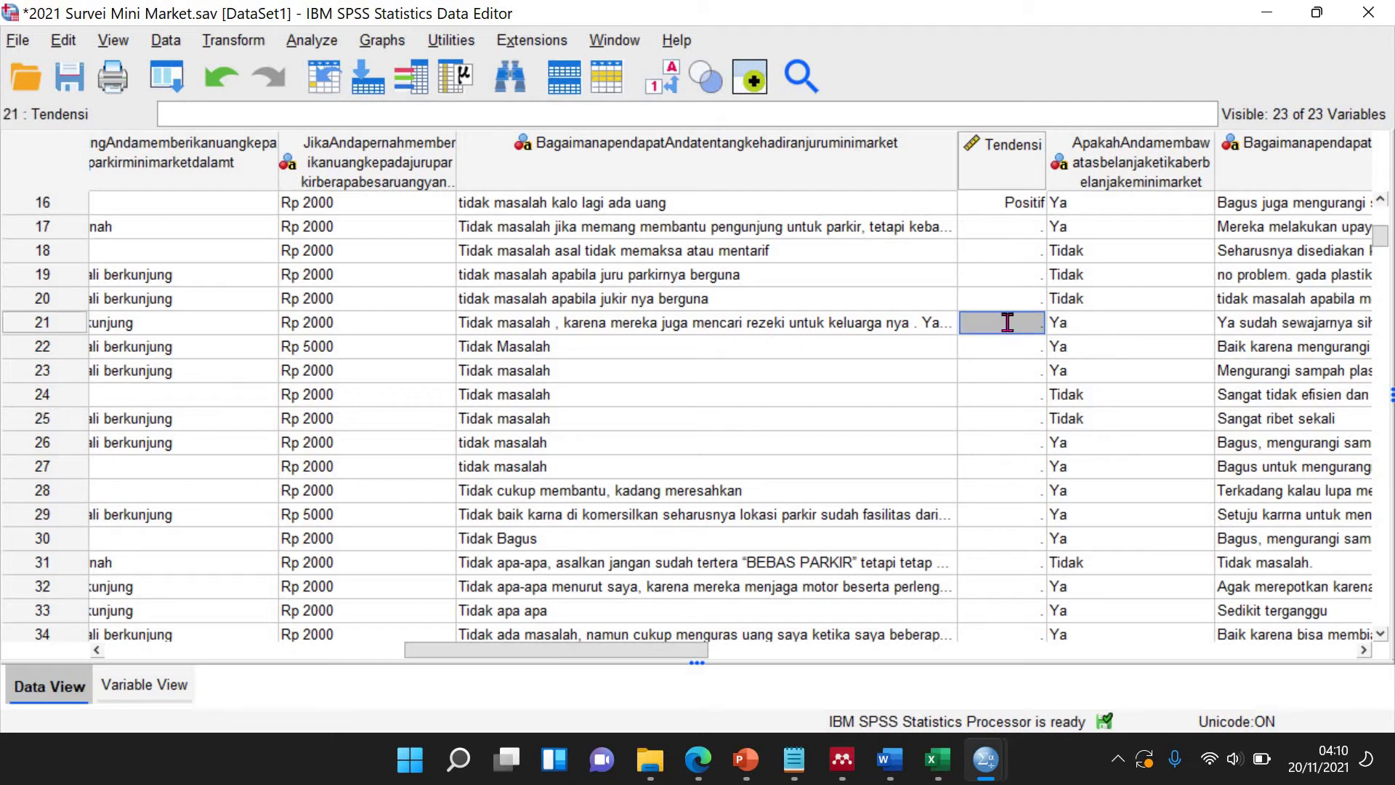
{"action": "key", "text": "Return"}
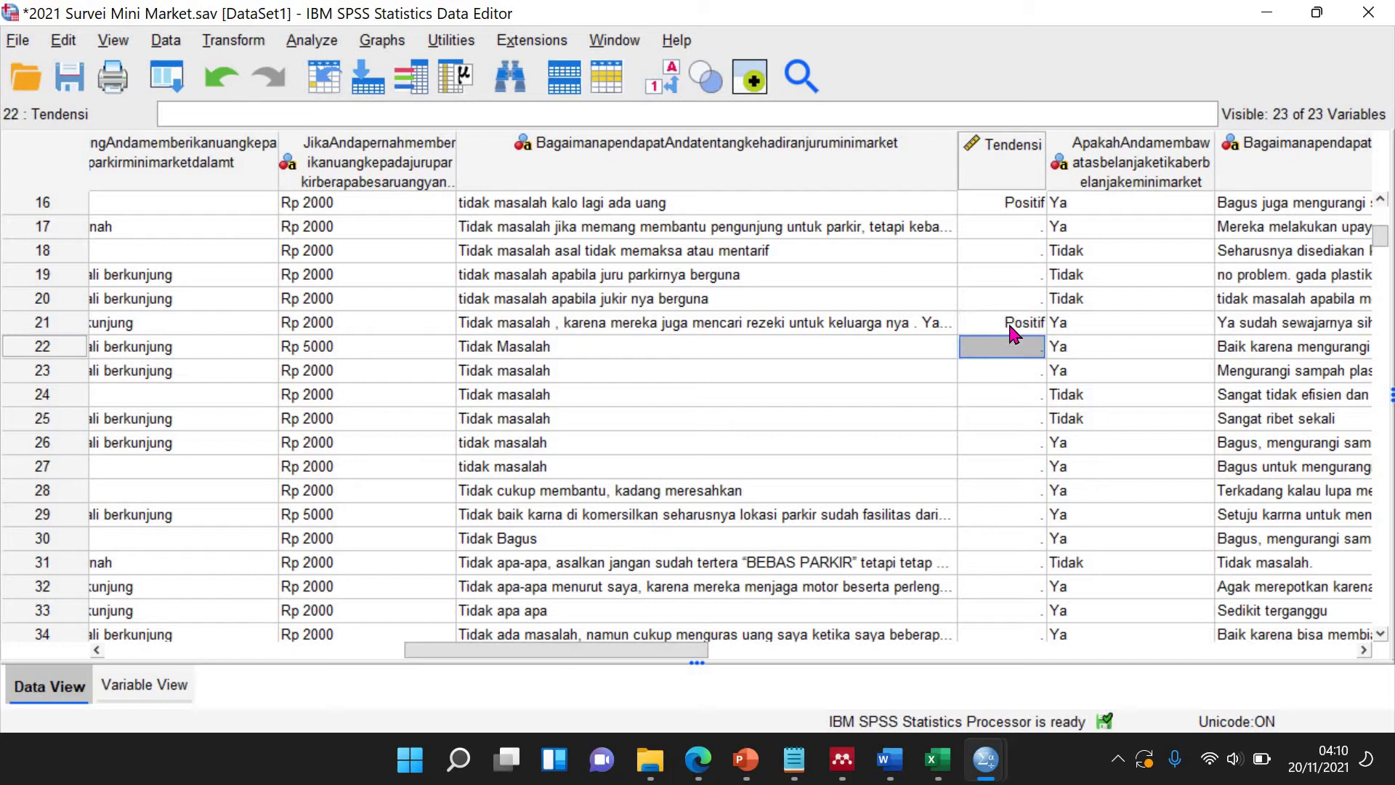
{"action": "left_click", "coordinate": [1010, 327]}
{"action": "left_click_drag", "start_coordinate": [1009, 351], "coordinate": [1003, 476]}
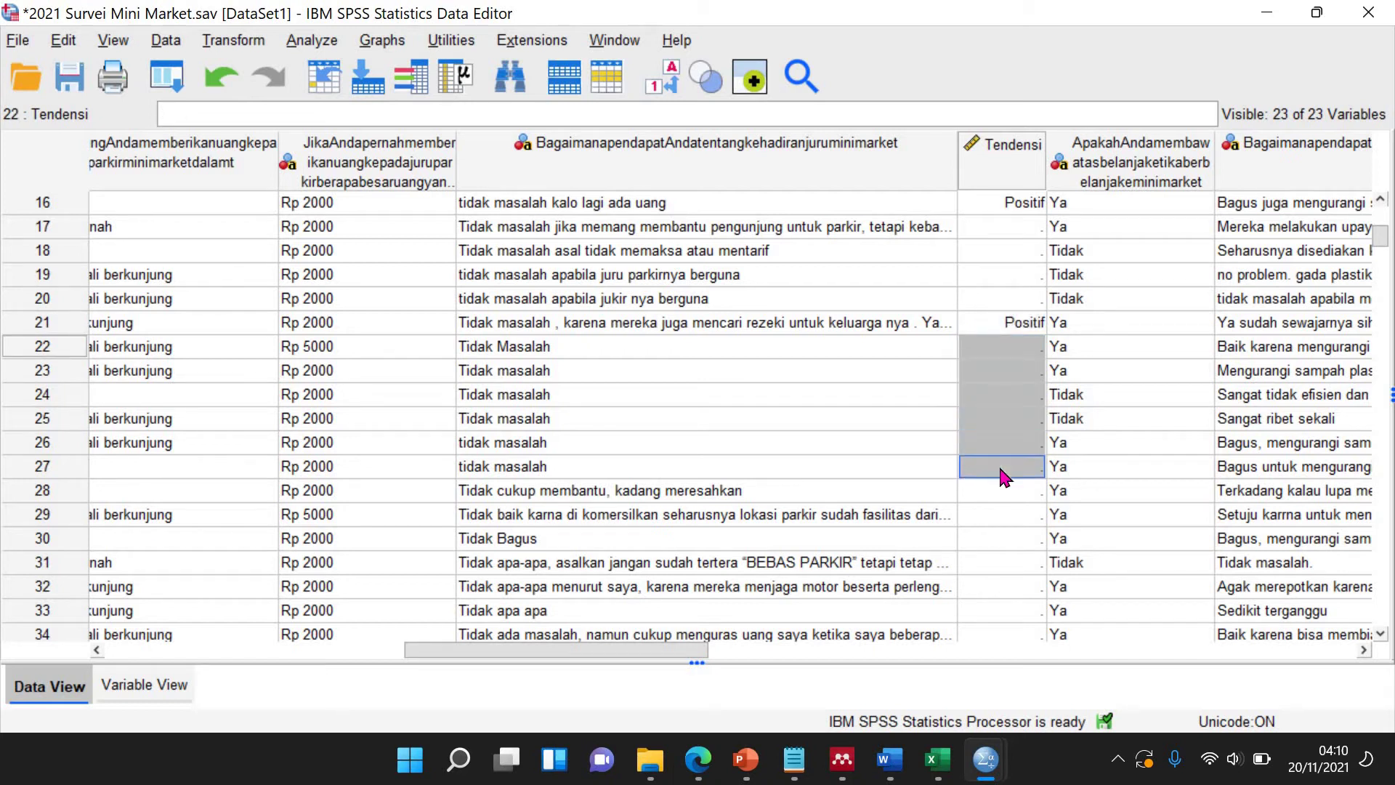
{"action": "type", "text": "Positif Positif Positif Positif Positif Positif"}
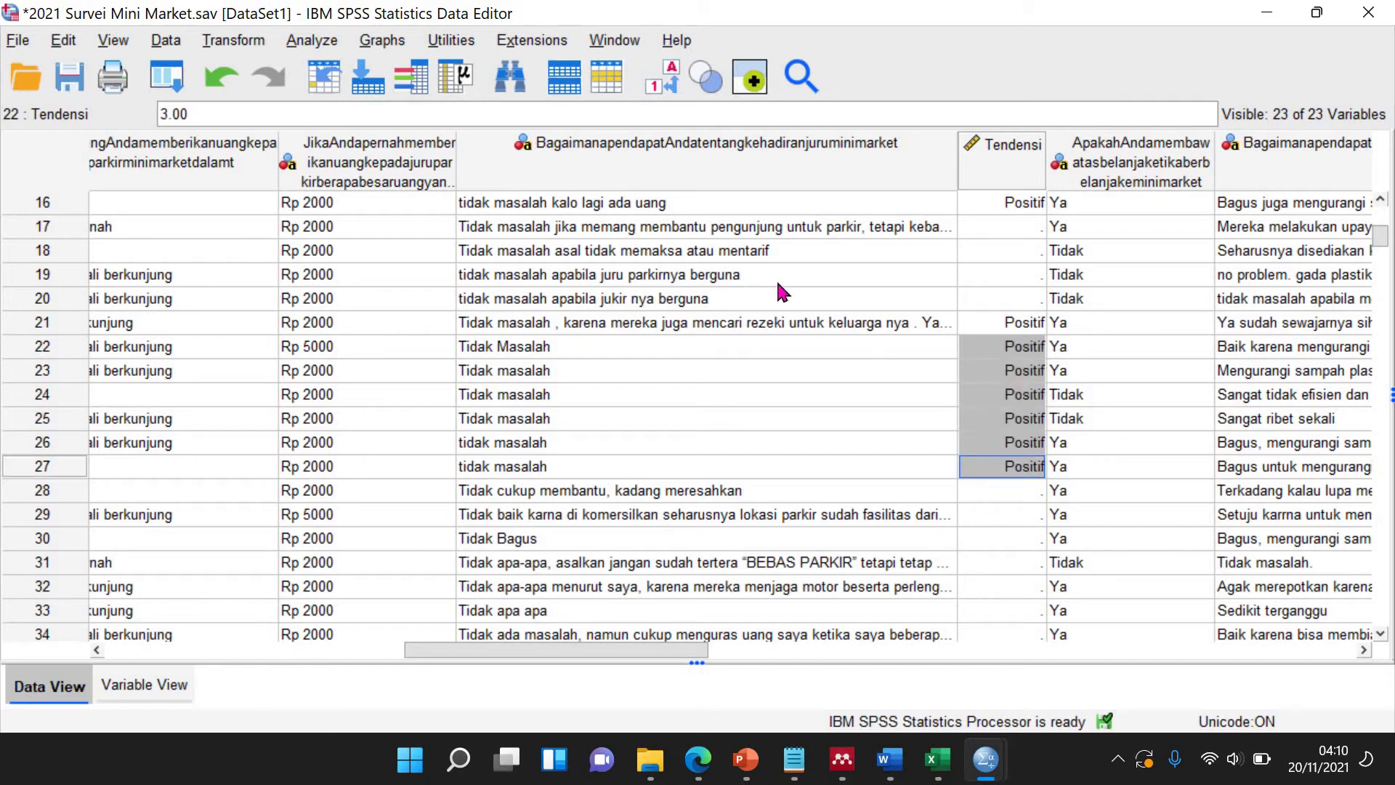
Set Tendensi to Positif for the opinion "tidak masalah apabila juru parkirnya berguna" in row 19.
{"action": "left_click", "coordinate": [978, 276]}
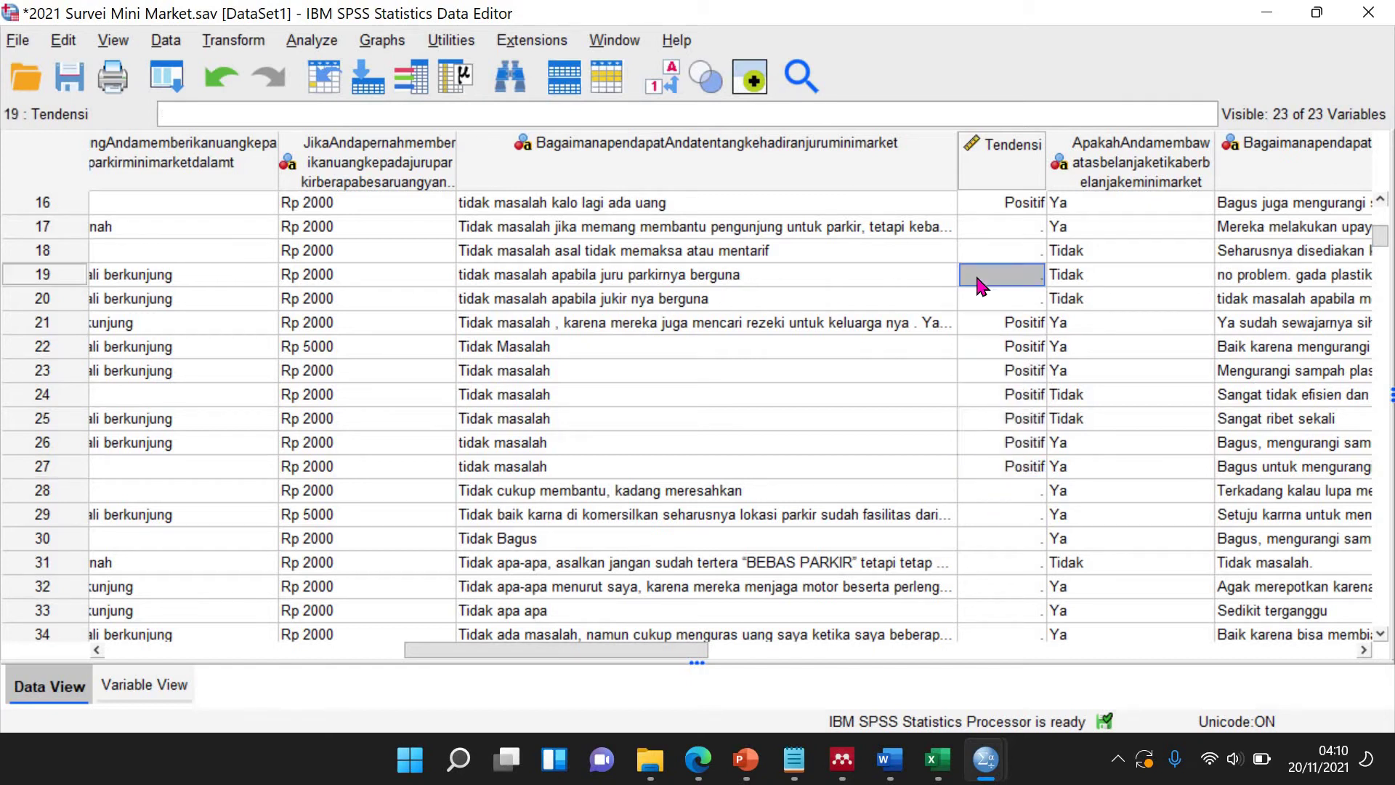
{"action": "type", "text": "Positif"}
{"action": "left_click", "coordinate": [1000, 253]}
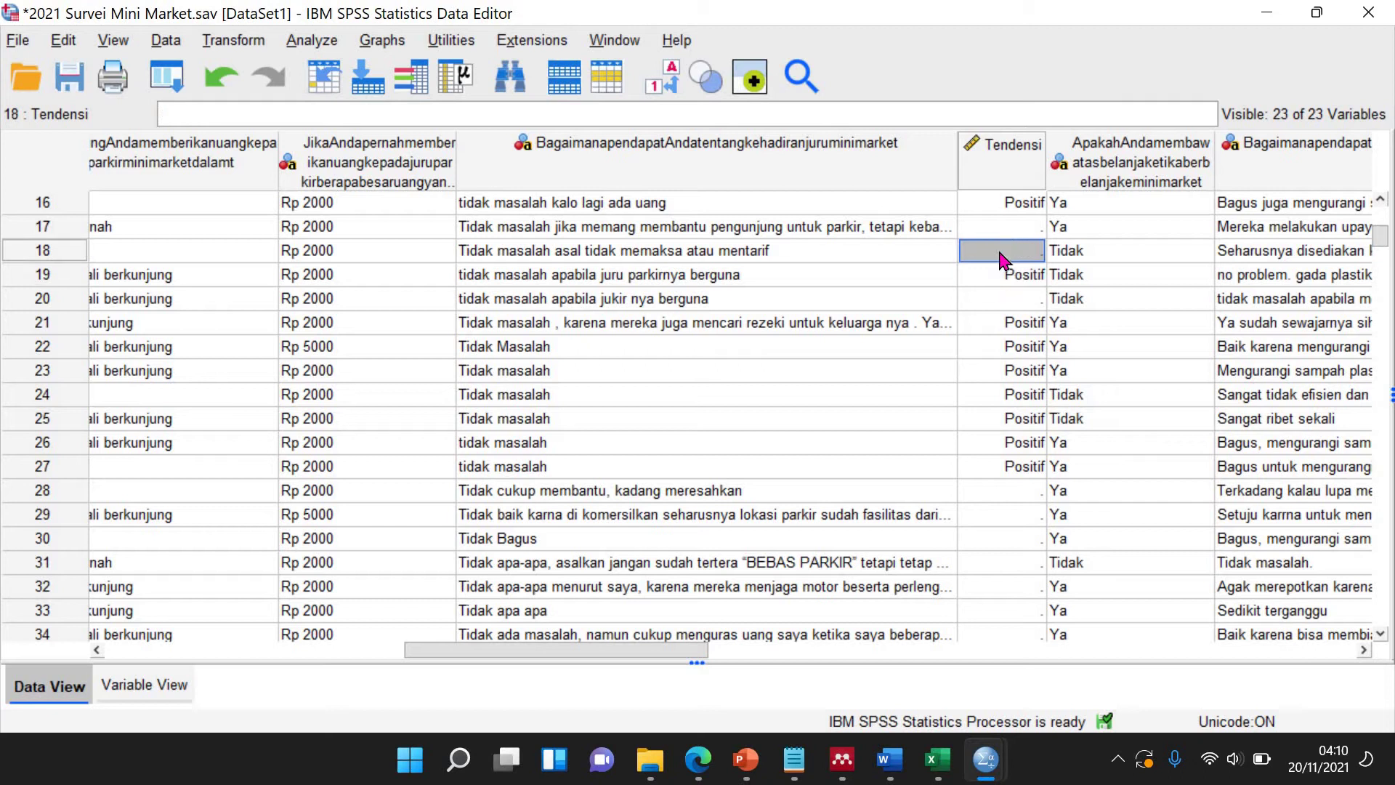
{"action": "type", "text": "Positif"}
Classify the opinions in rows 35, 32 and 33 as Positif under Tendensi.
{"action": "scroll", "coordinate": [991, 526], "scroll_direction": "down", "scroll_amount": 3}
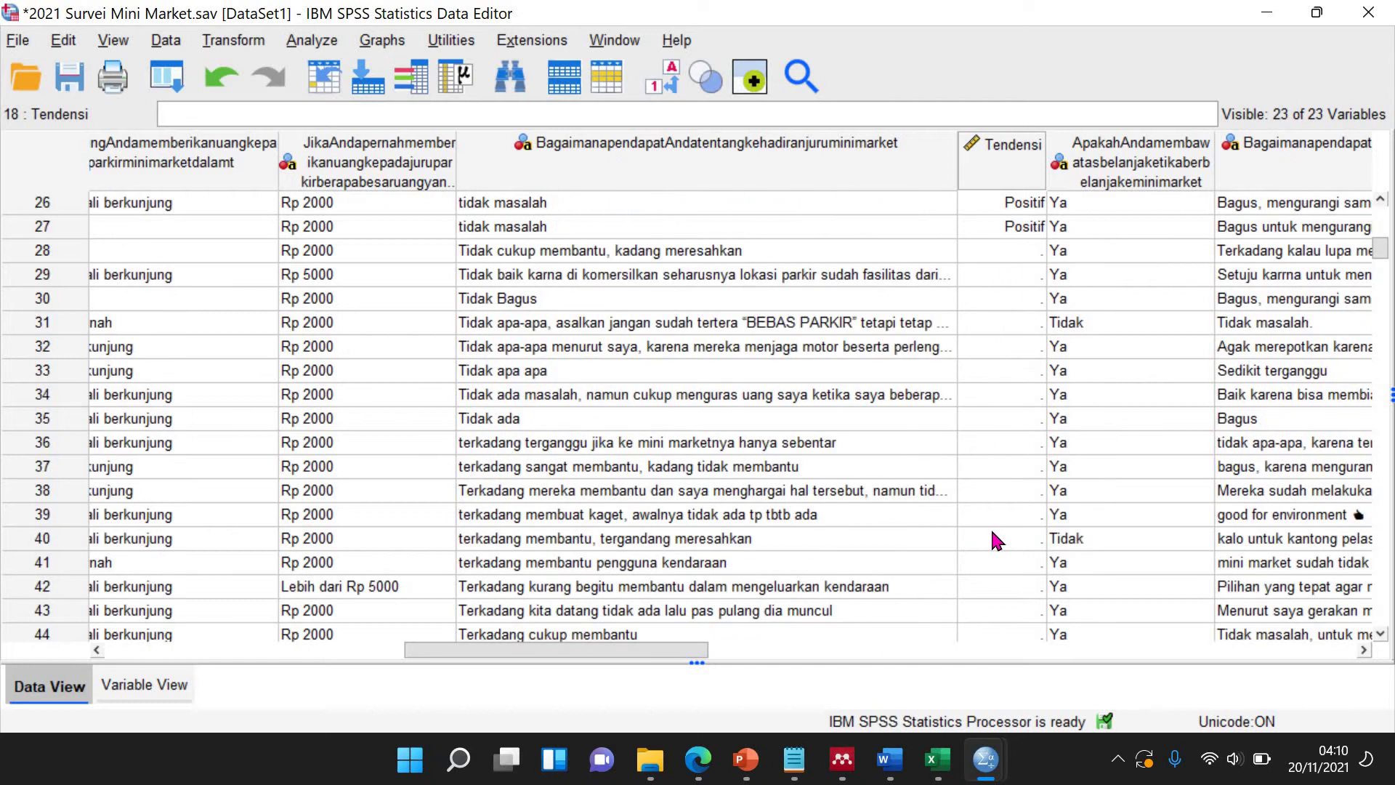
{"action": "left_click", "coordinate": [1024, 430]}
{"action": "type", "text": "Positif"}
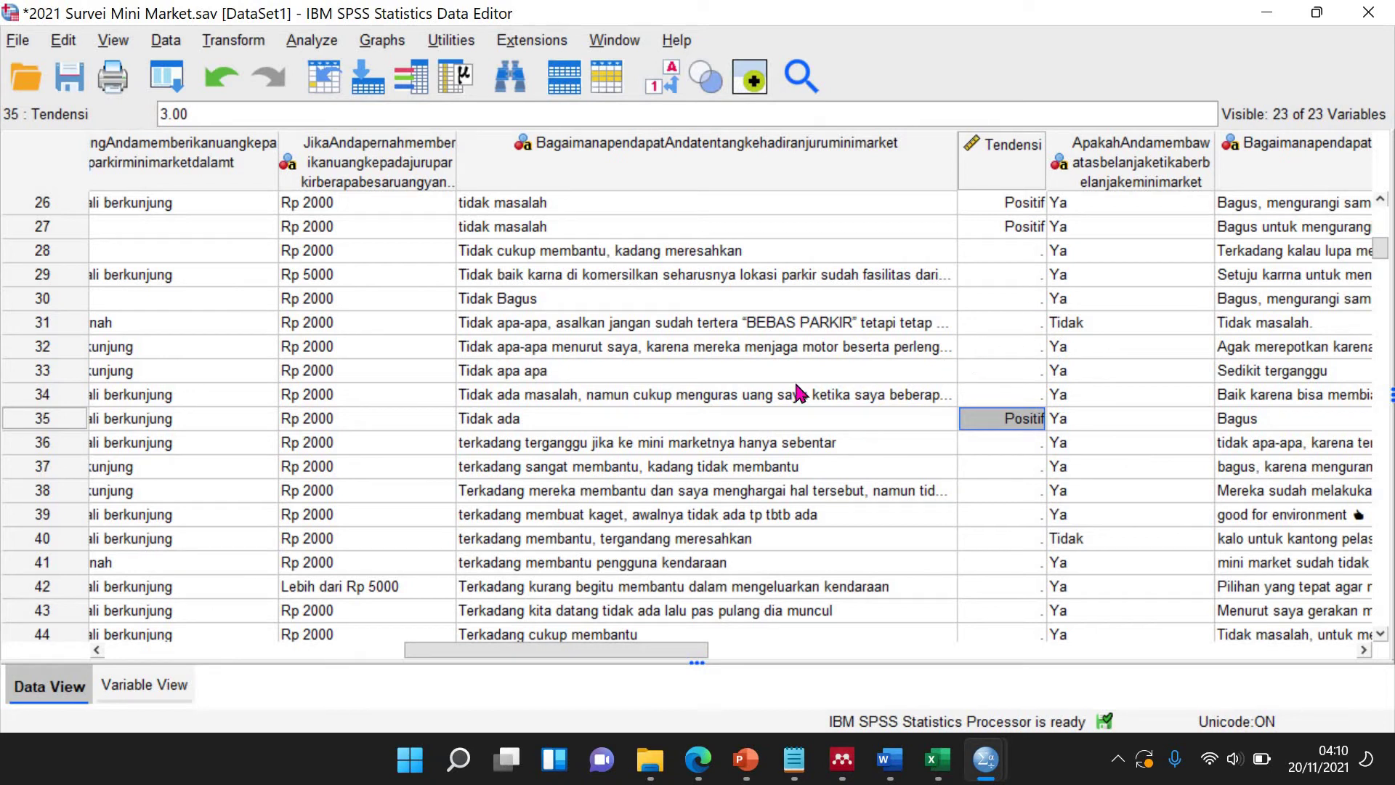
{"action": "left_click", "coordinate": [1016, 347]}
{"action": "type", "text": "Positif"}
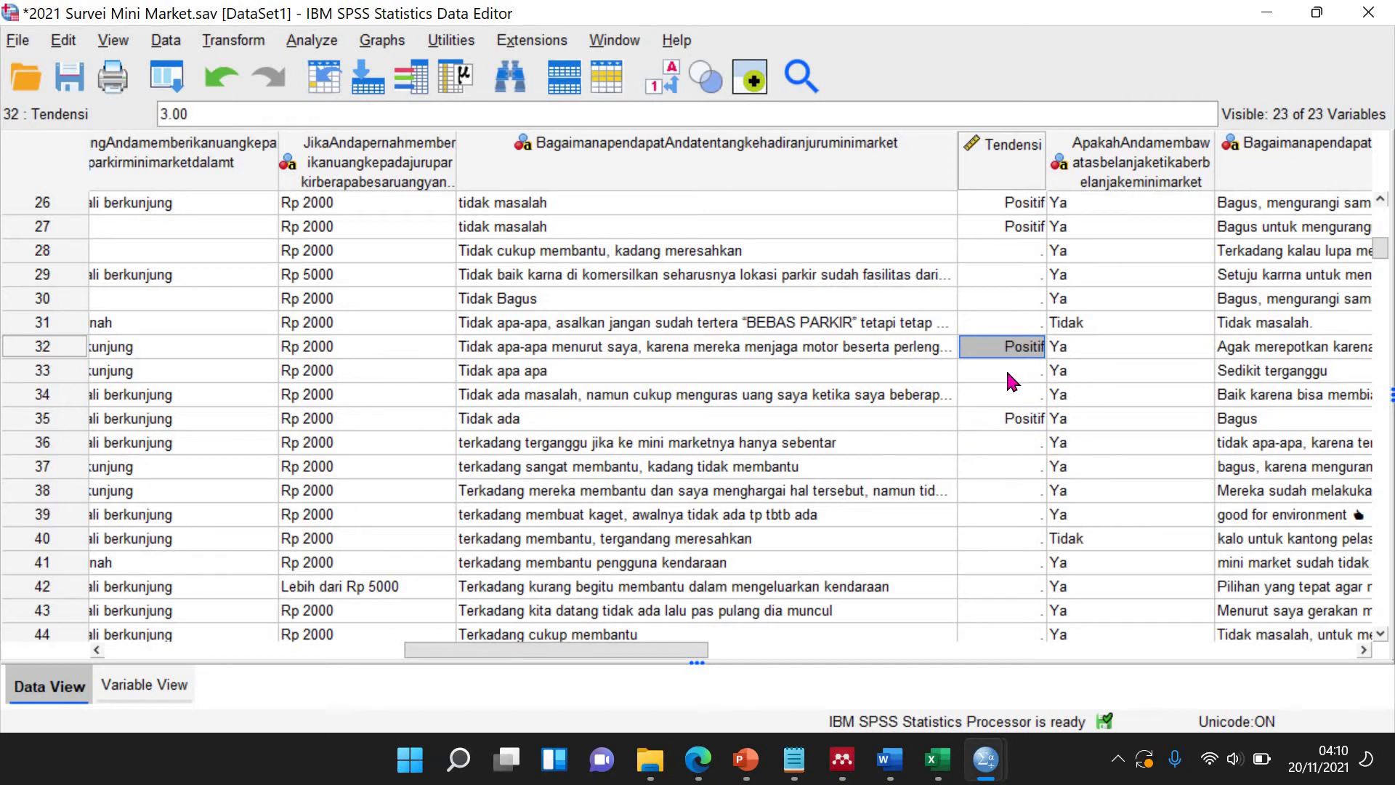
{"action": "left_click", "coordinate": [1006, 373]}
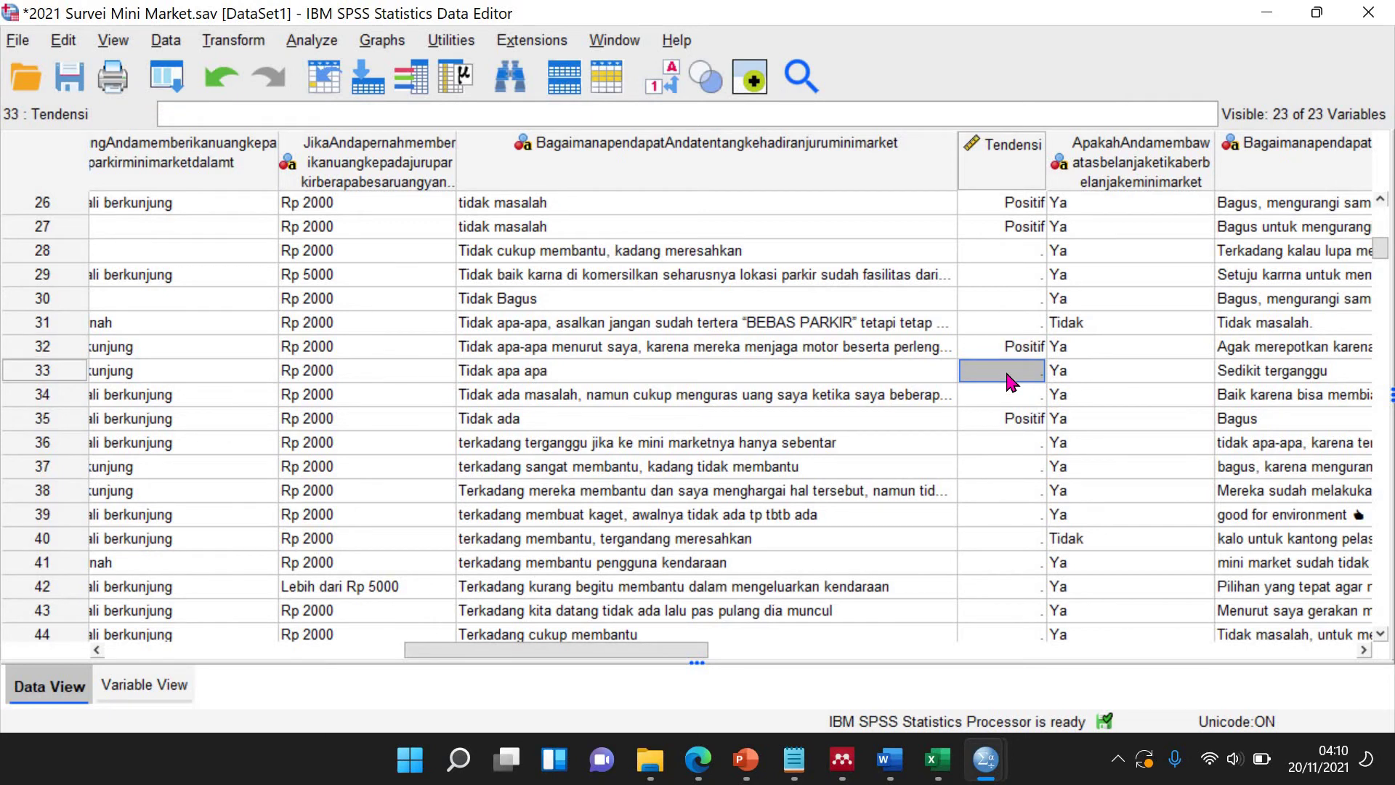
{"action": "type", "text": "Positif"}
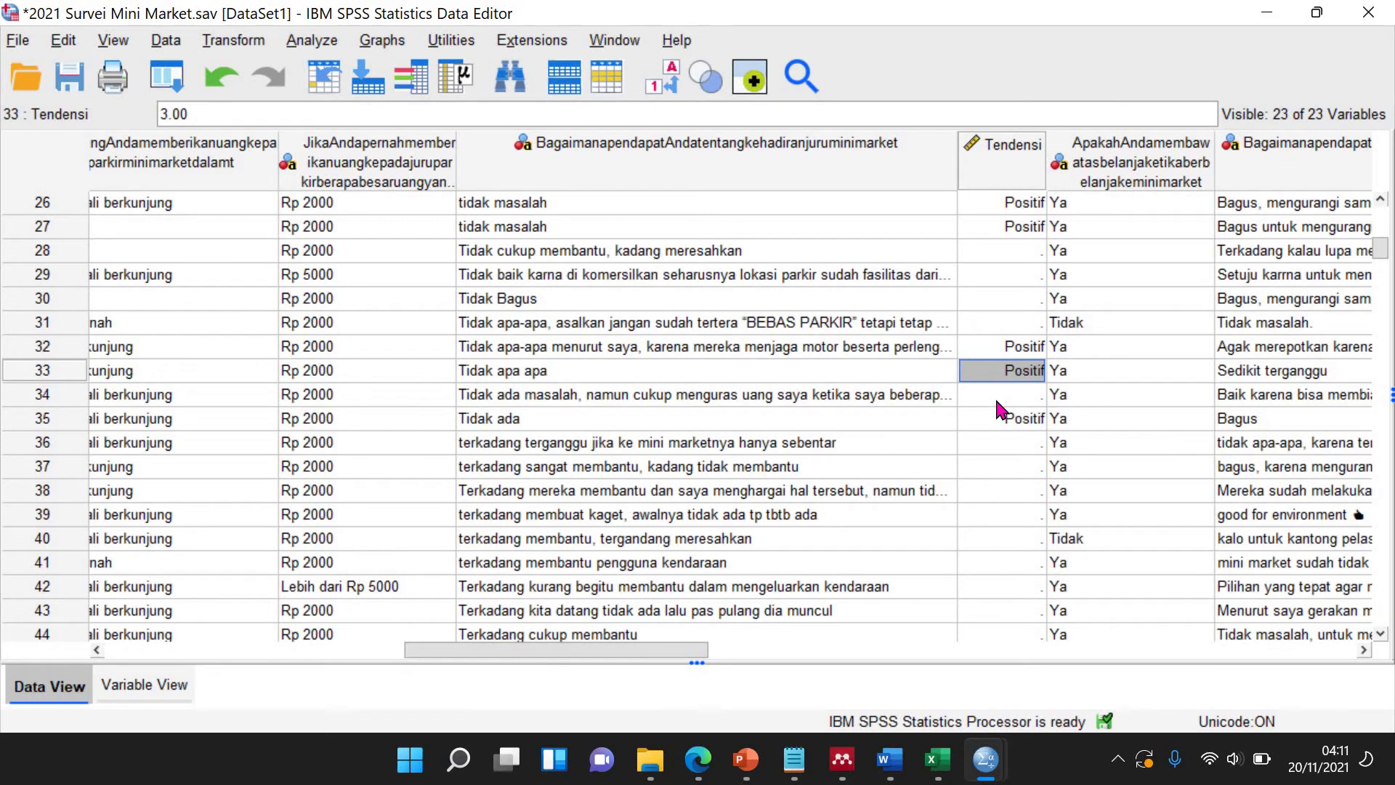
Sort the cases by Tendensi in descending order.
{"action": "left_click", "coordinate": [1001, 175]}
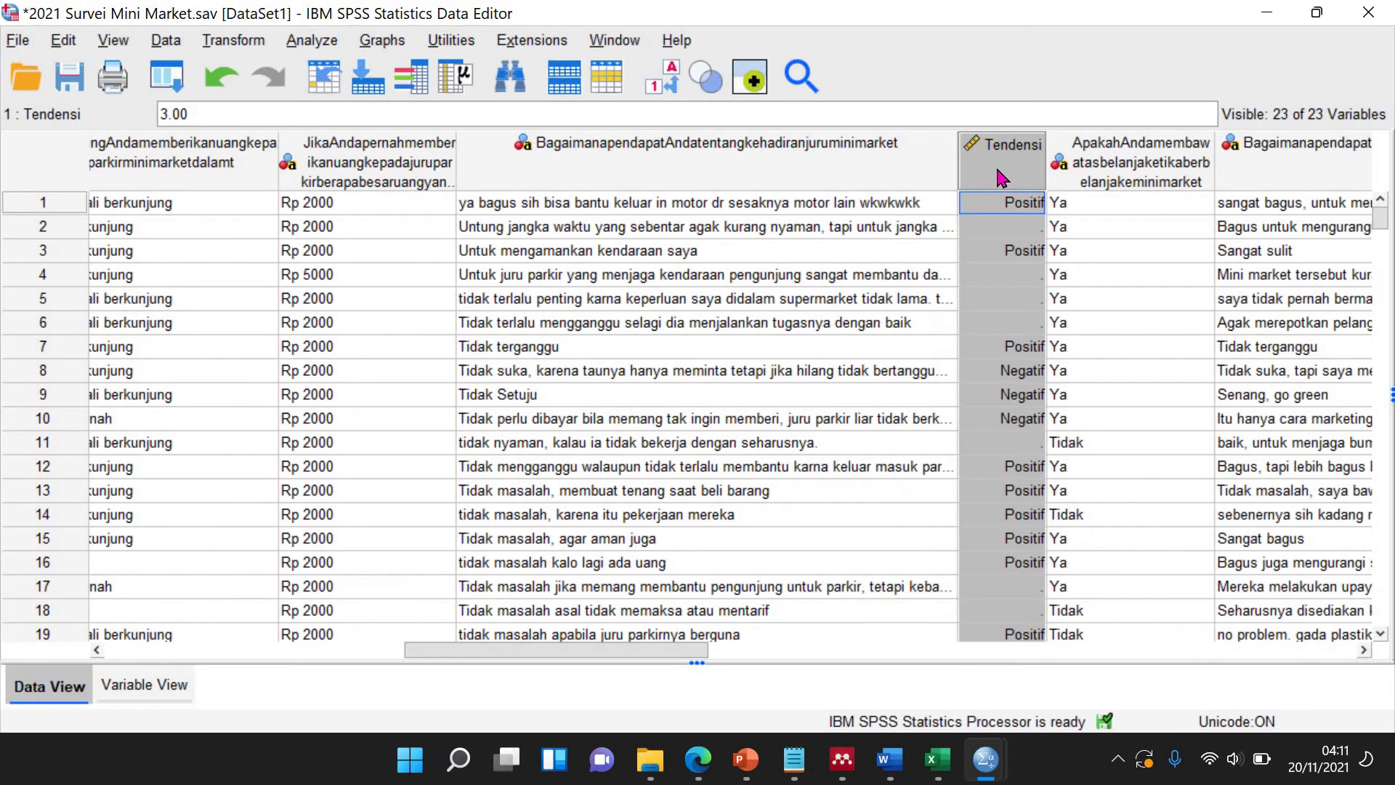
{"action": "right_click", "coordinate": [1001, 174]}
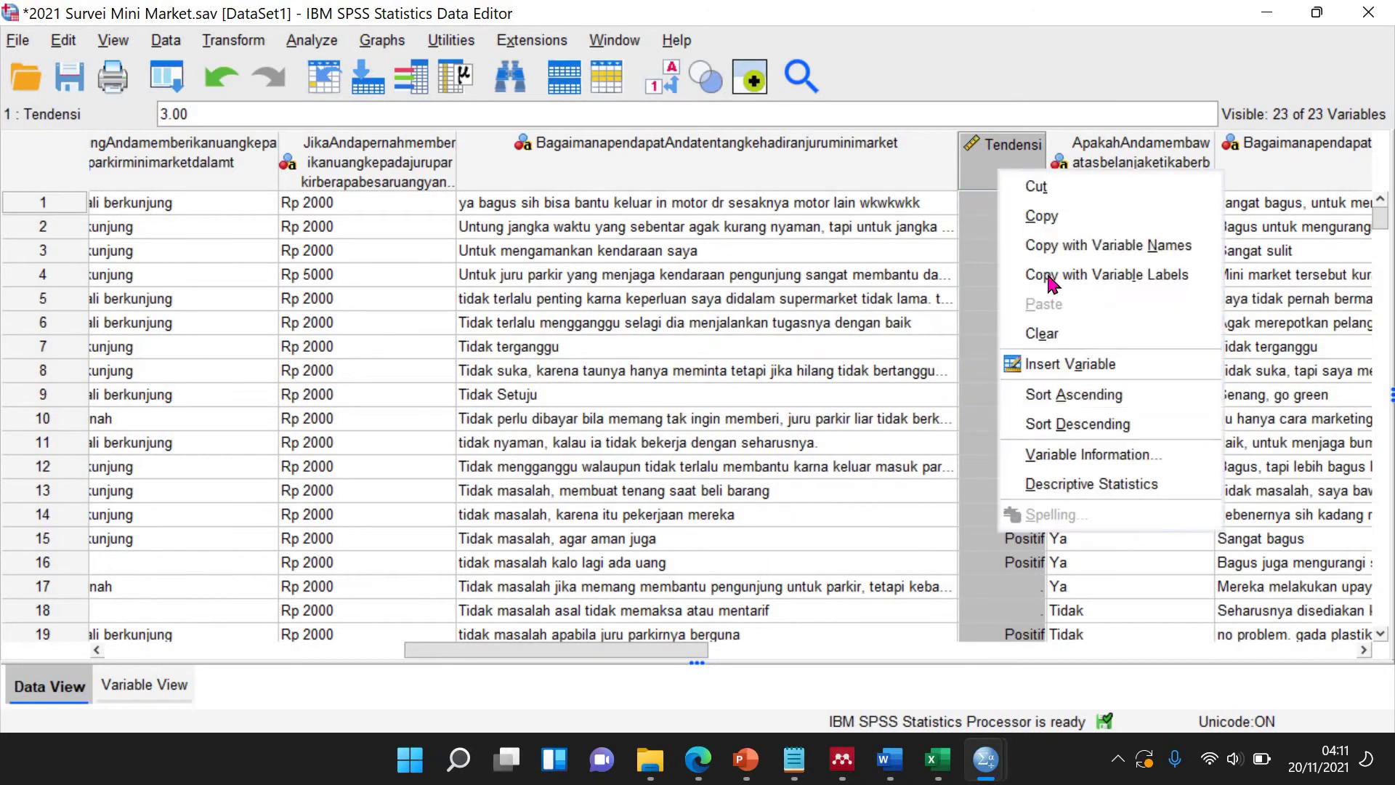
{"action": "left_click", "coordinate": [1079, 424]}
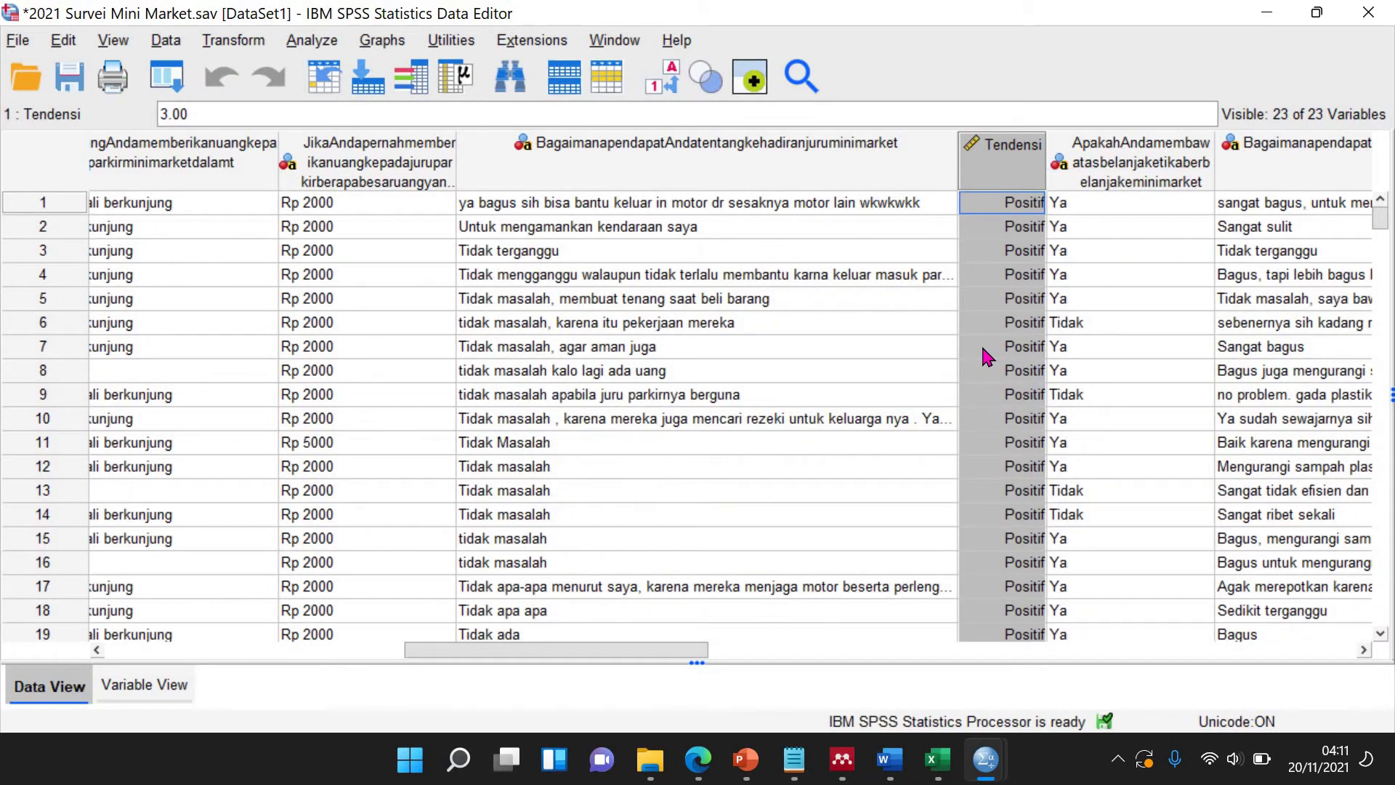
Classify the "Tidak Bagus" opinion in row 33 as Negatif under Tendensi.
{"action": "scroll", "coordinate": [986, 356], "scroll_direction": "down", "scroll_amount": 4}
{"action": "scroll", "coordinate": [984, 436], "scroll_direction": "up", "scroll_amount": 4}
{"action": "scroll", "coordinate": [1002, 508], "scroll_direction": "down", "scroll_amount": 8}
{"action": "scroll", "coordinate": [1020, 485], "scroll_direction": "down", "scroll_amount": 2}
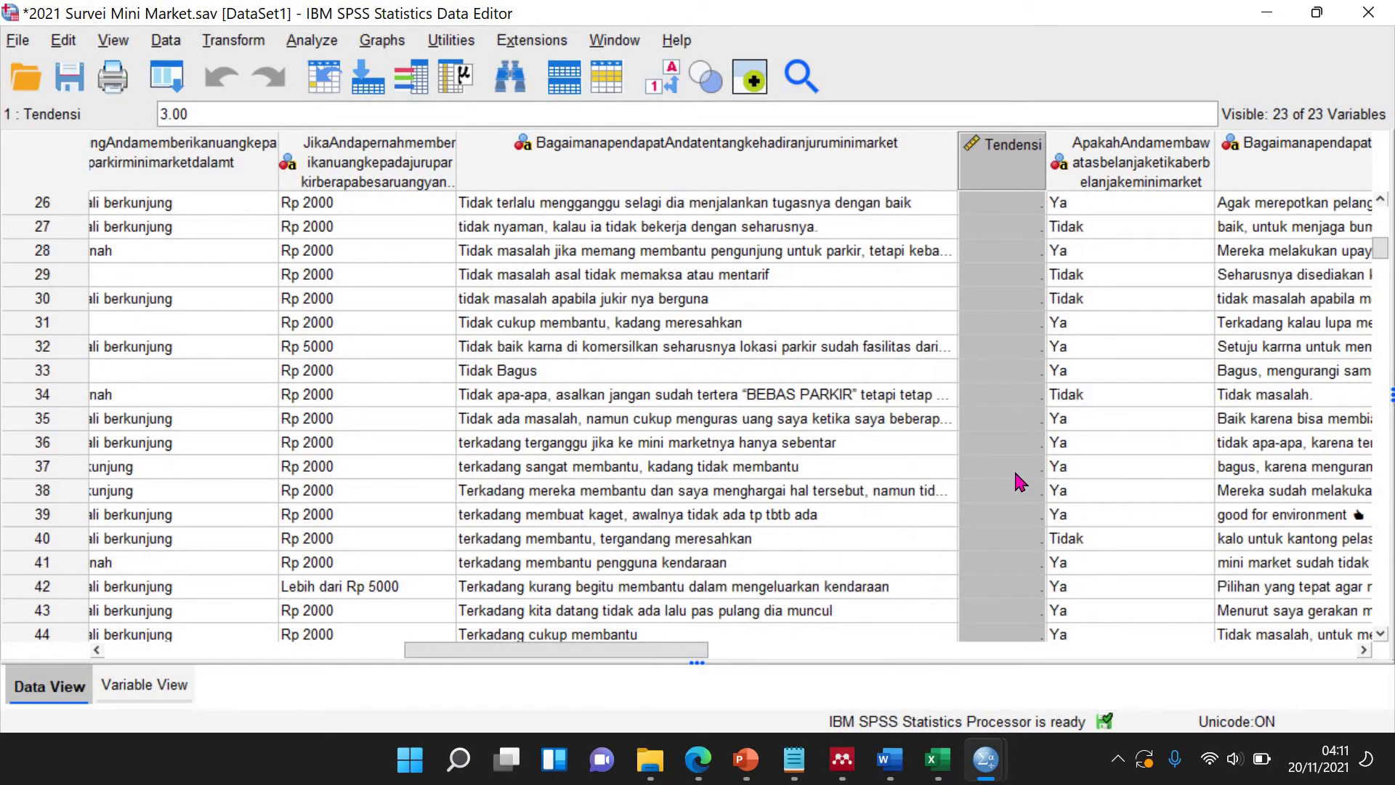
{"action": "left_click", "coordinate": [1001, 370]}
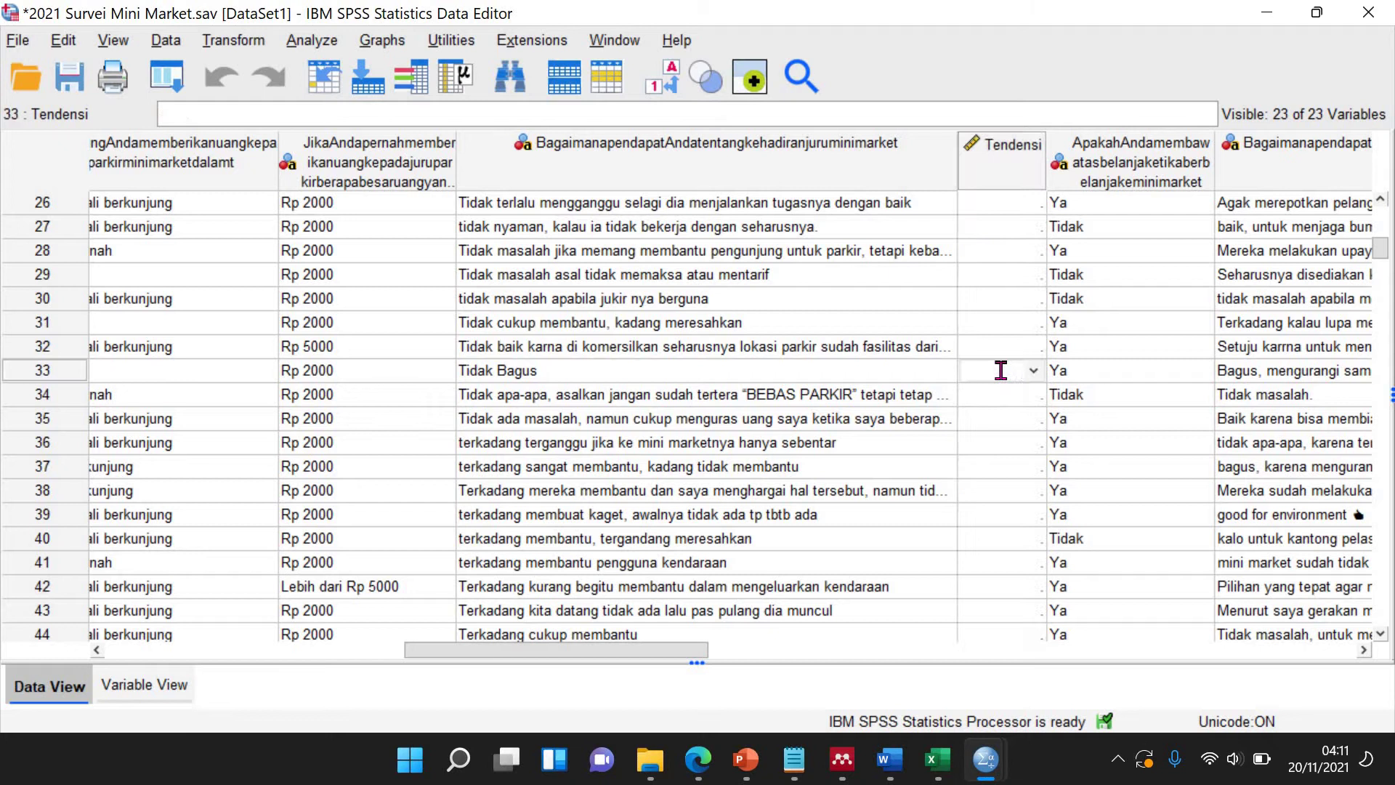
{"action": "type", "text": "Negatif"}
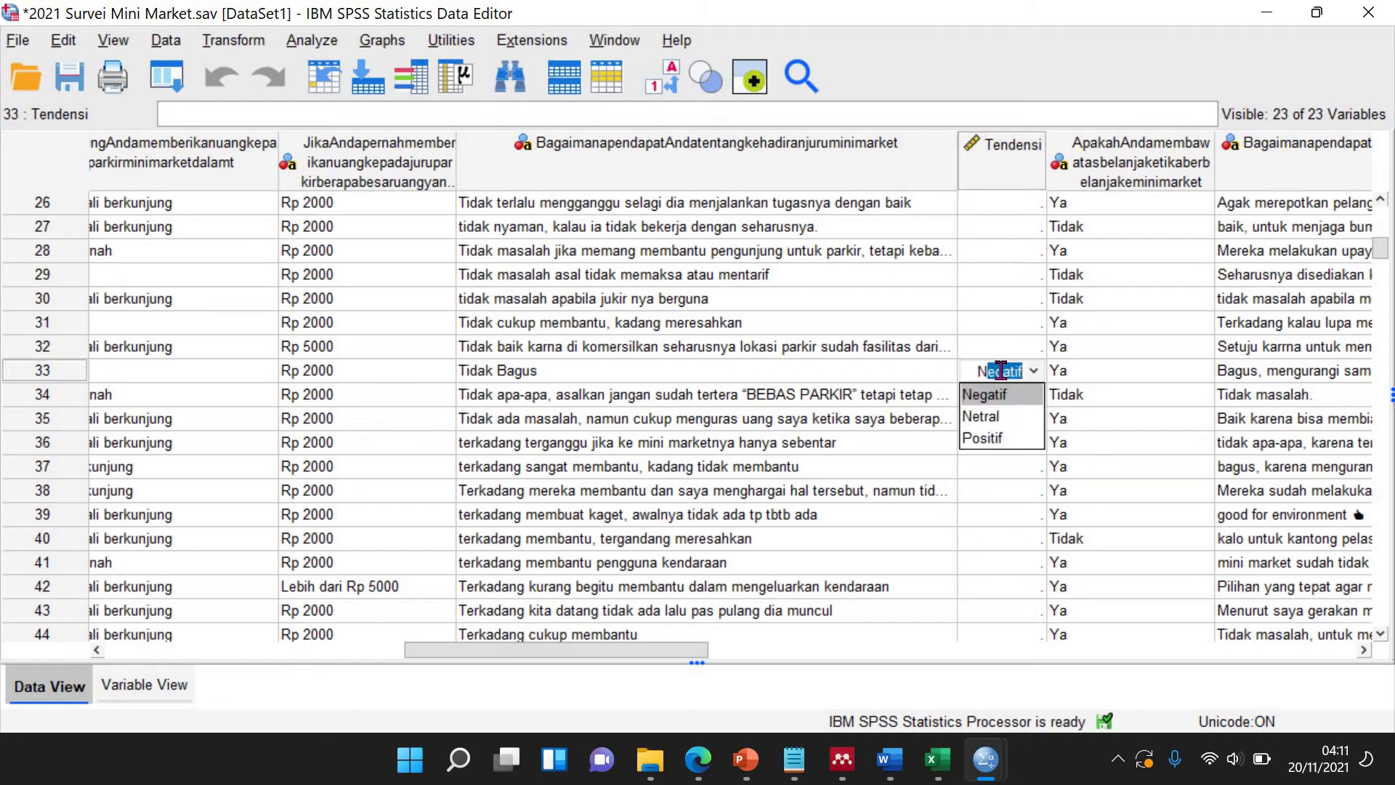
{"action": "left_click", "coordinate": [984, 472]}
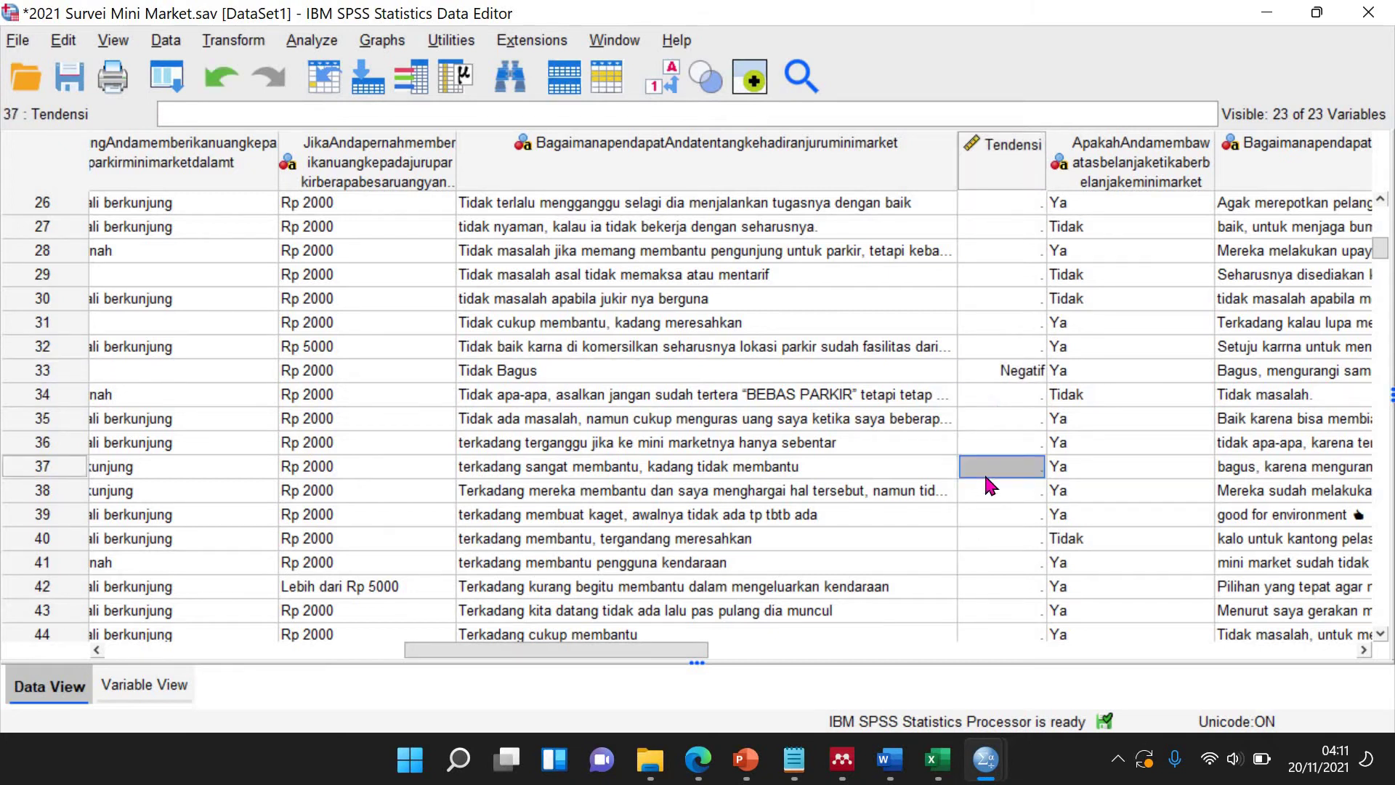
Classify the "Sangat Membantu" opinion in row 87 as Positif and fill Positif into Tendensi for rows 88 to 90.
{"action": "scroll", "coordinate": [986, 480], "scroll_direction": "down", "scroll_amount": 5}
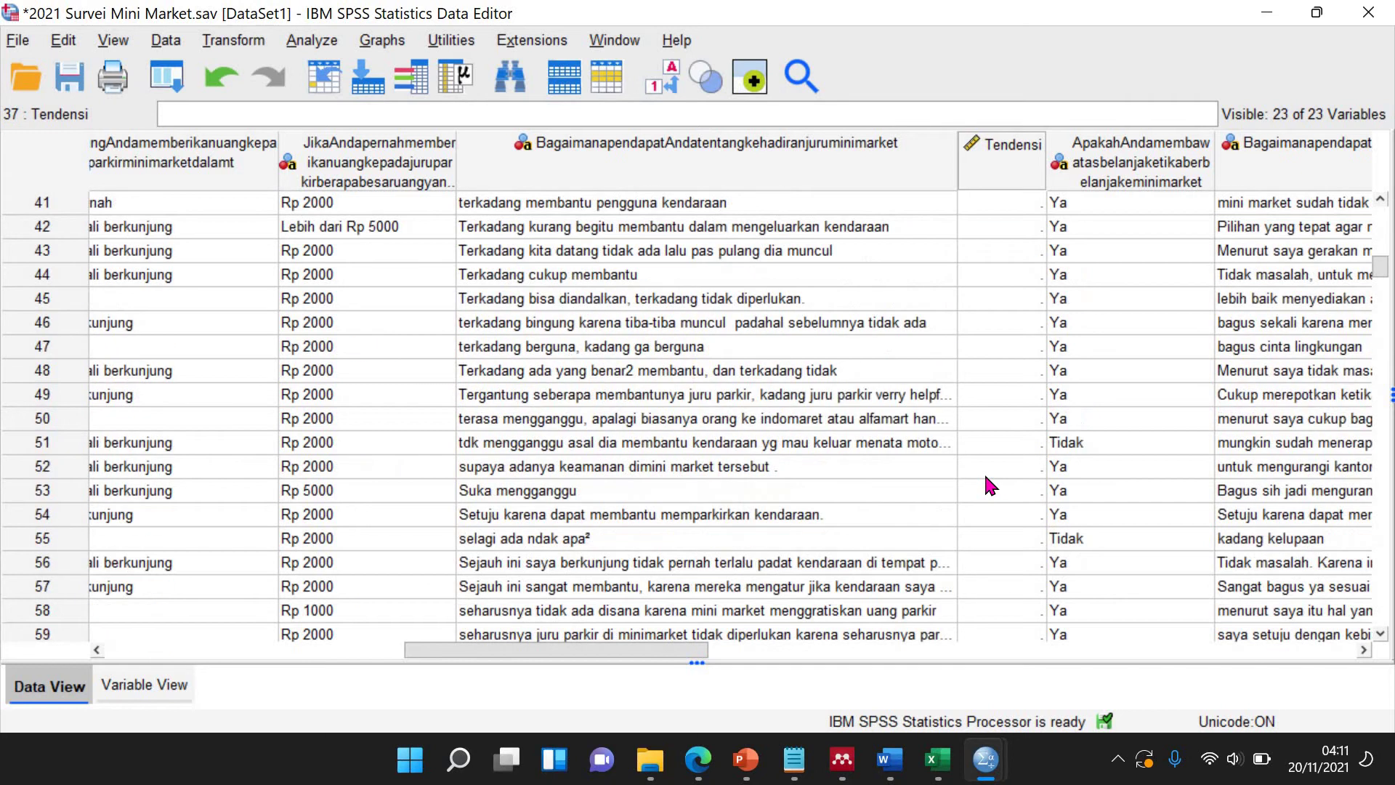
{"action": "scroll", "coordinate": [986, 479], "scroll_direction": "down", "scroll_amount": 10}
{"action": "scroll", "coordinate": [981, 478], "scroll_direction": "down", "scroll_amount": 3}
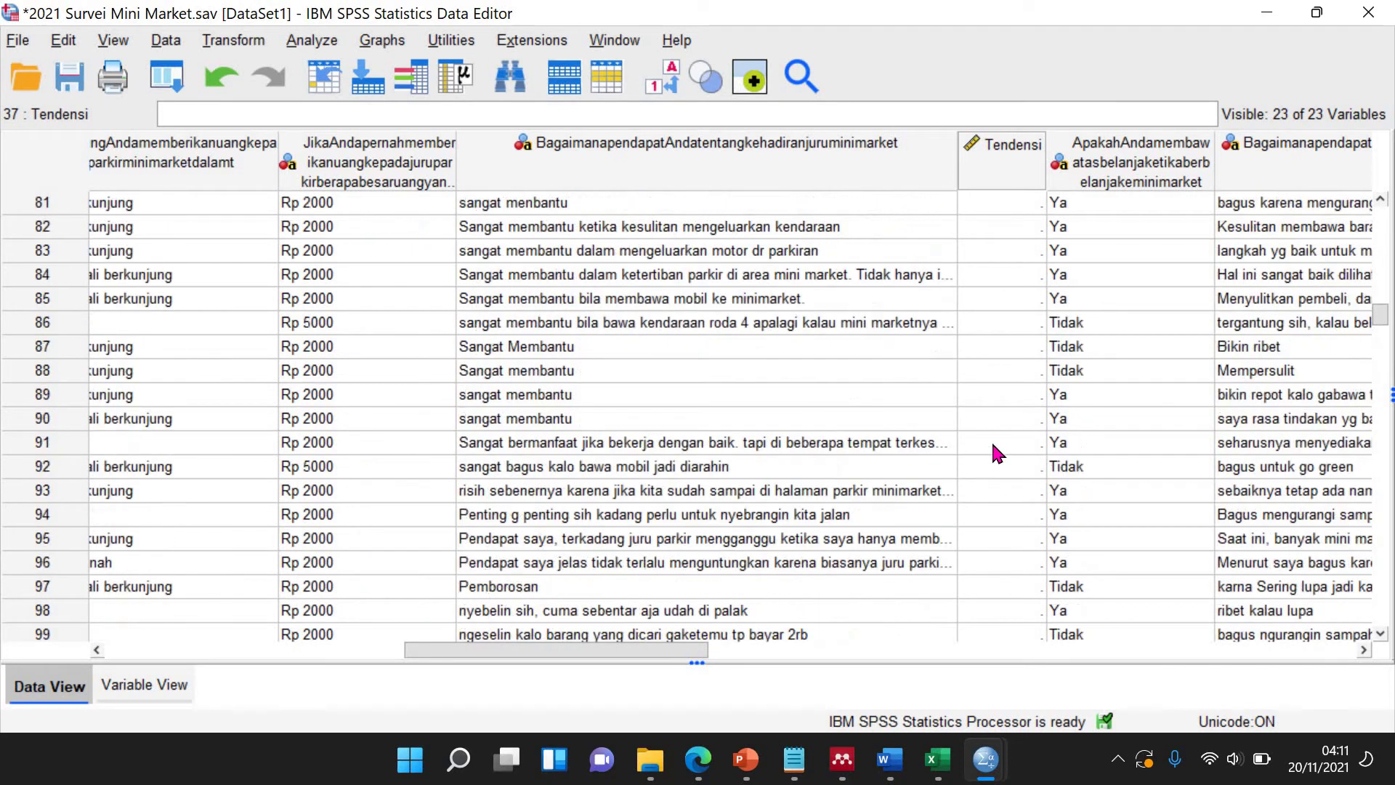
{"action": "left_click", "coordinate": [1006, 347]}
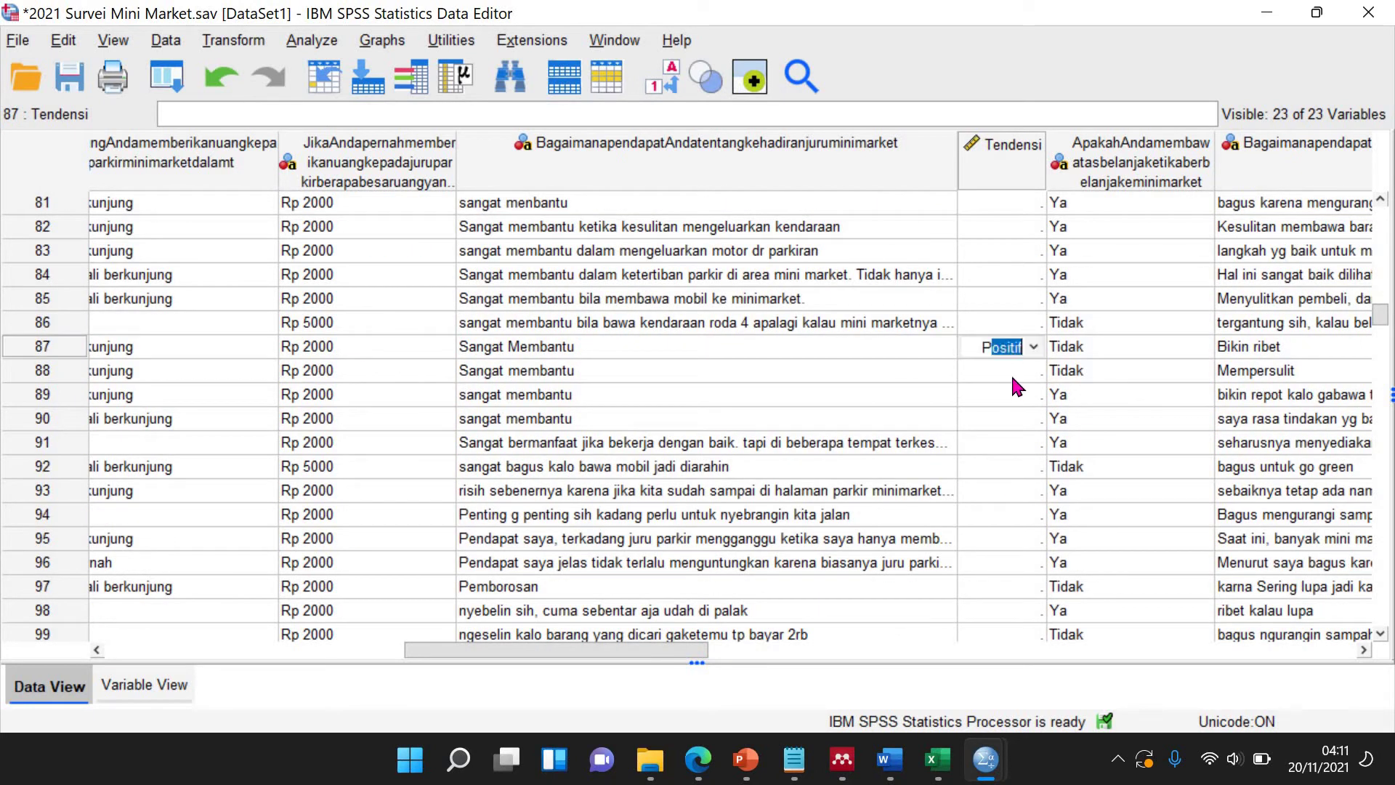
{"action": "left_click", "coordinate": [1009, 372]}
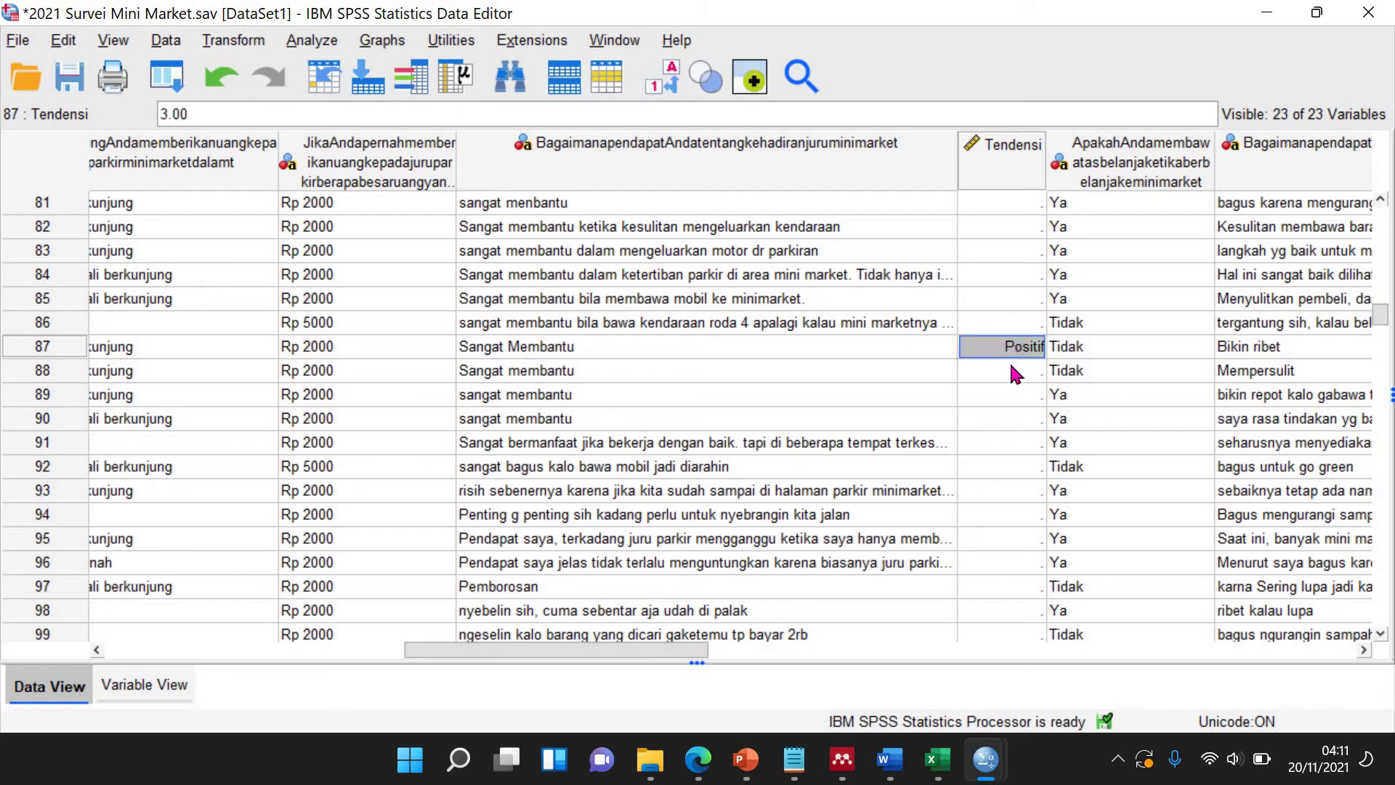
{"action": "left_click", "coordinate": [1026, 425], "text": "shift"}
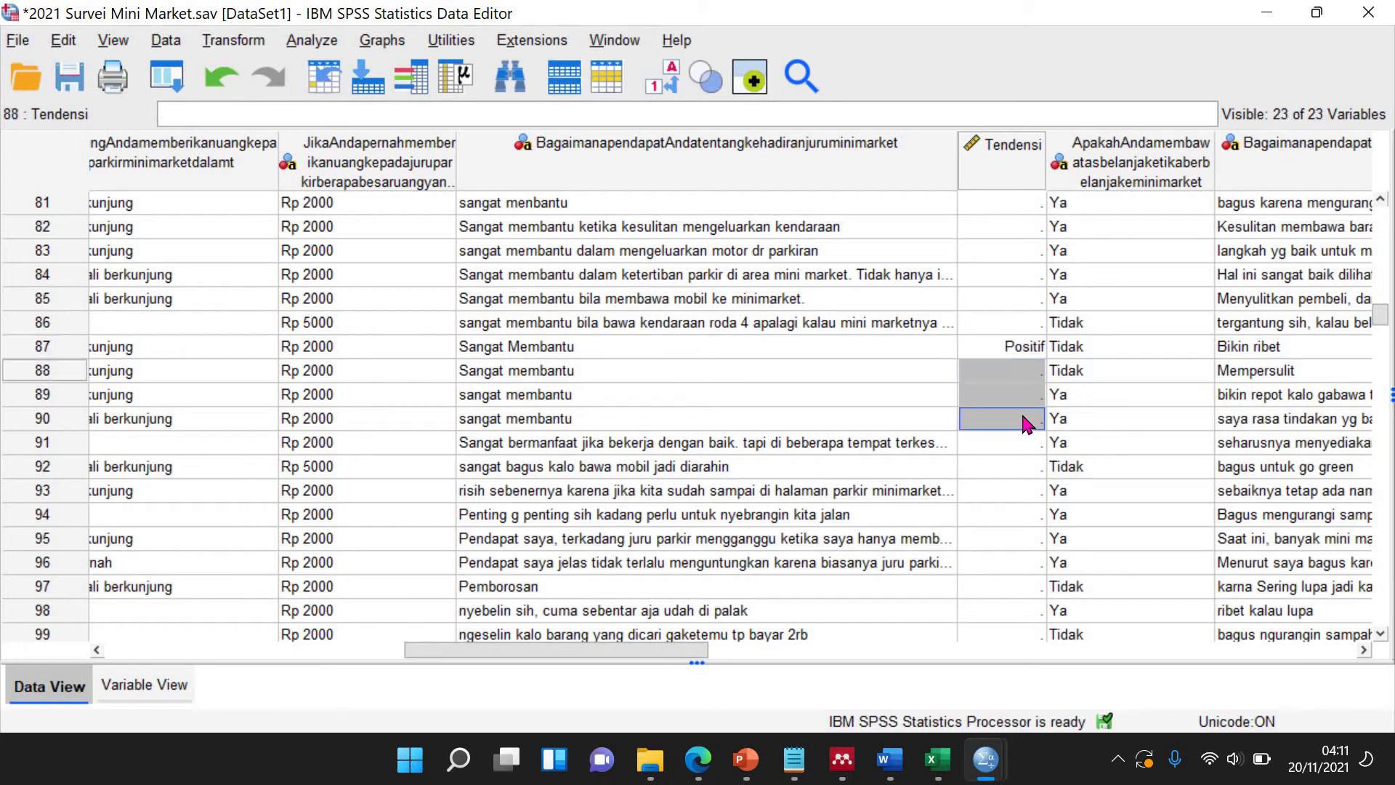
{"action": "type", "text": "Positif Positif Positif"}
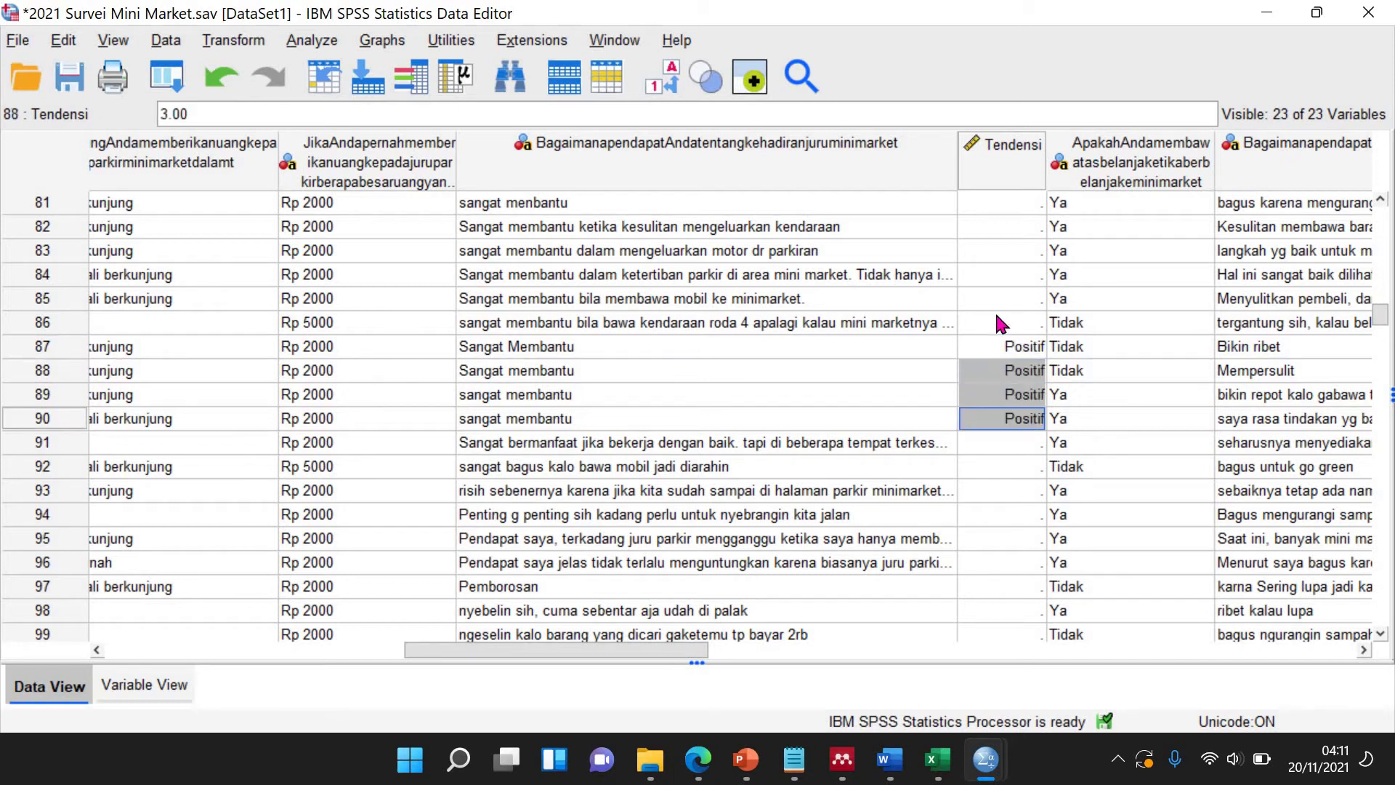
Fill Positif into Tendensi for the longer "sangat membantu" opinions in rows 82 to 86.
{"action": "left_click", "coordinate": [990, 232]}
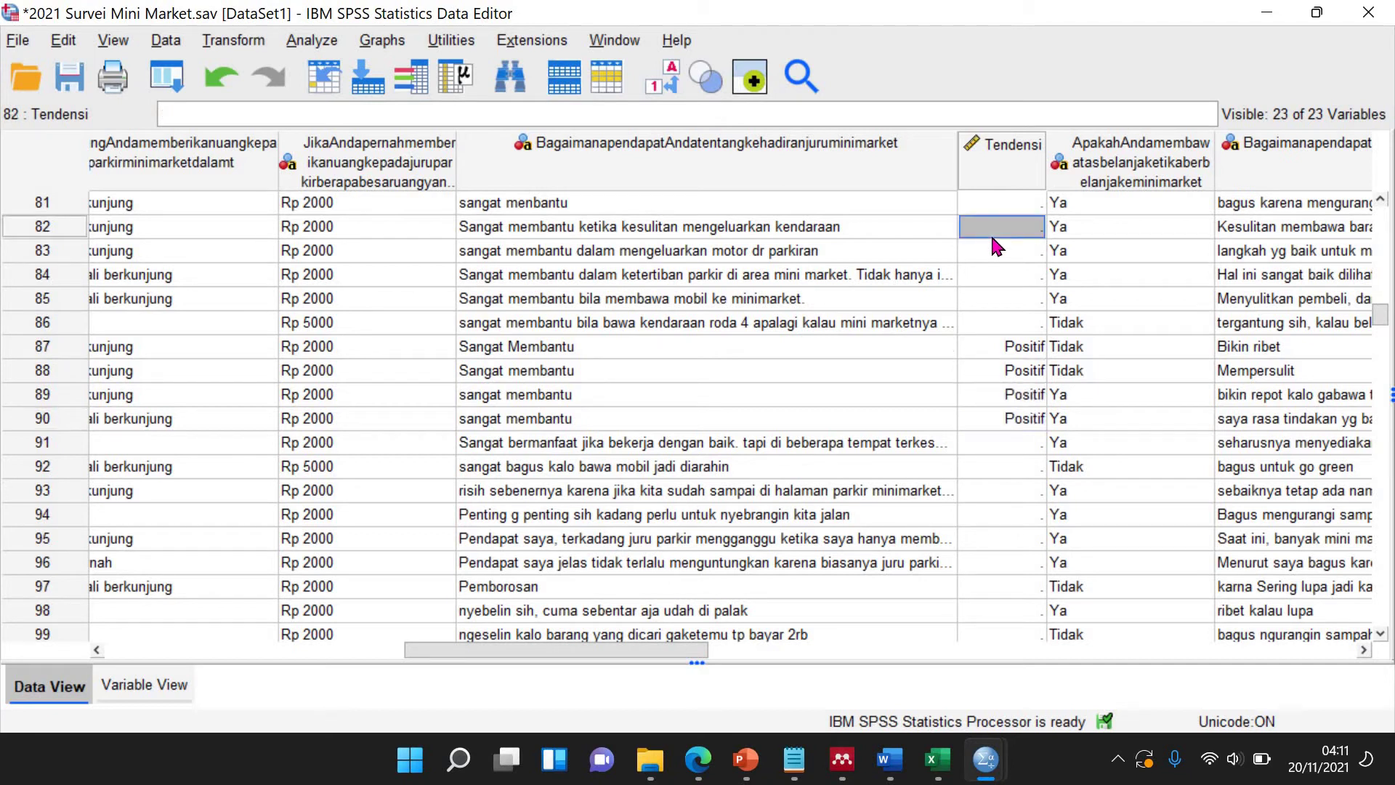
{"action": "left_click_drag", "start_coordinate": [992, 238], "coordinate": [994, 258]}
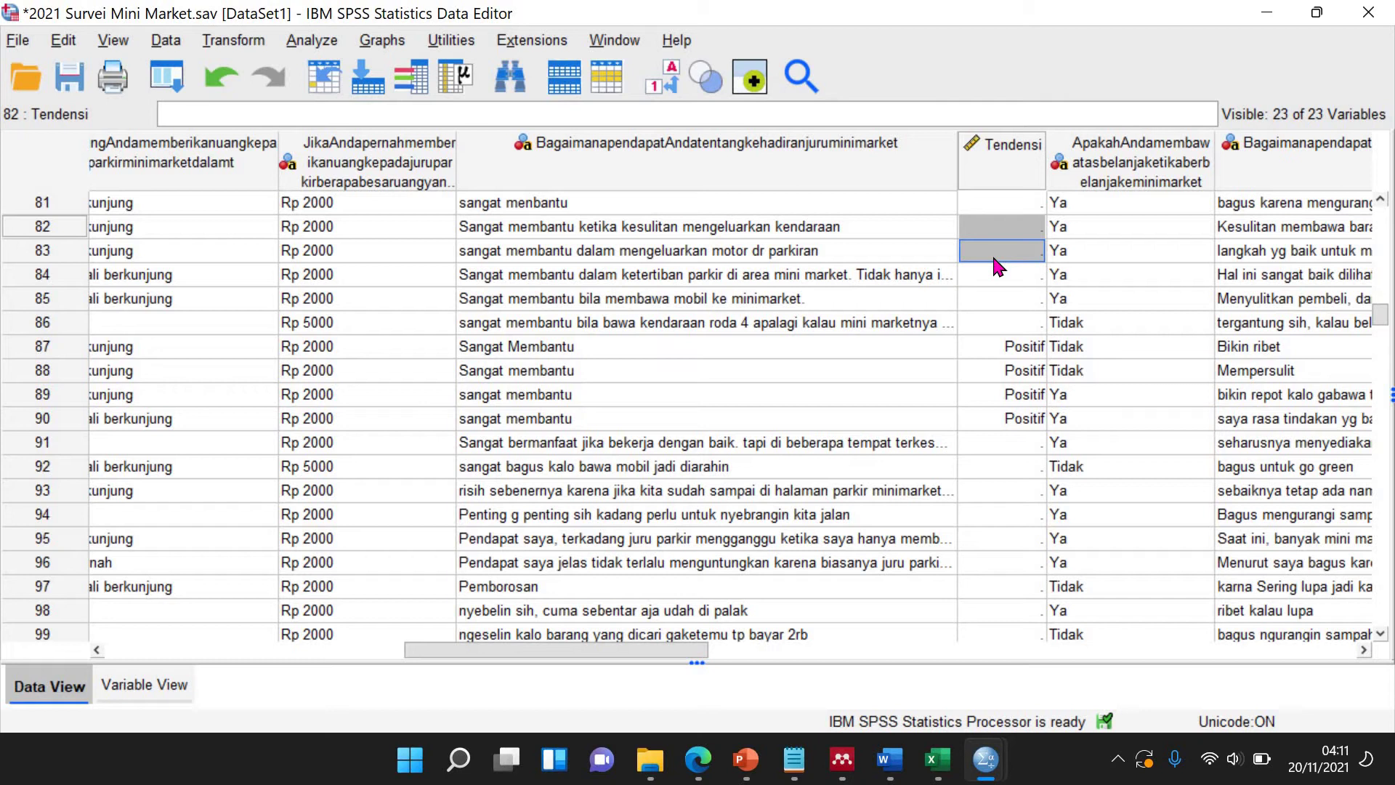
{"action": "left_click_drag", "start_coordinate": [994, 263], "coordinate": [1007, 317]}
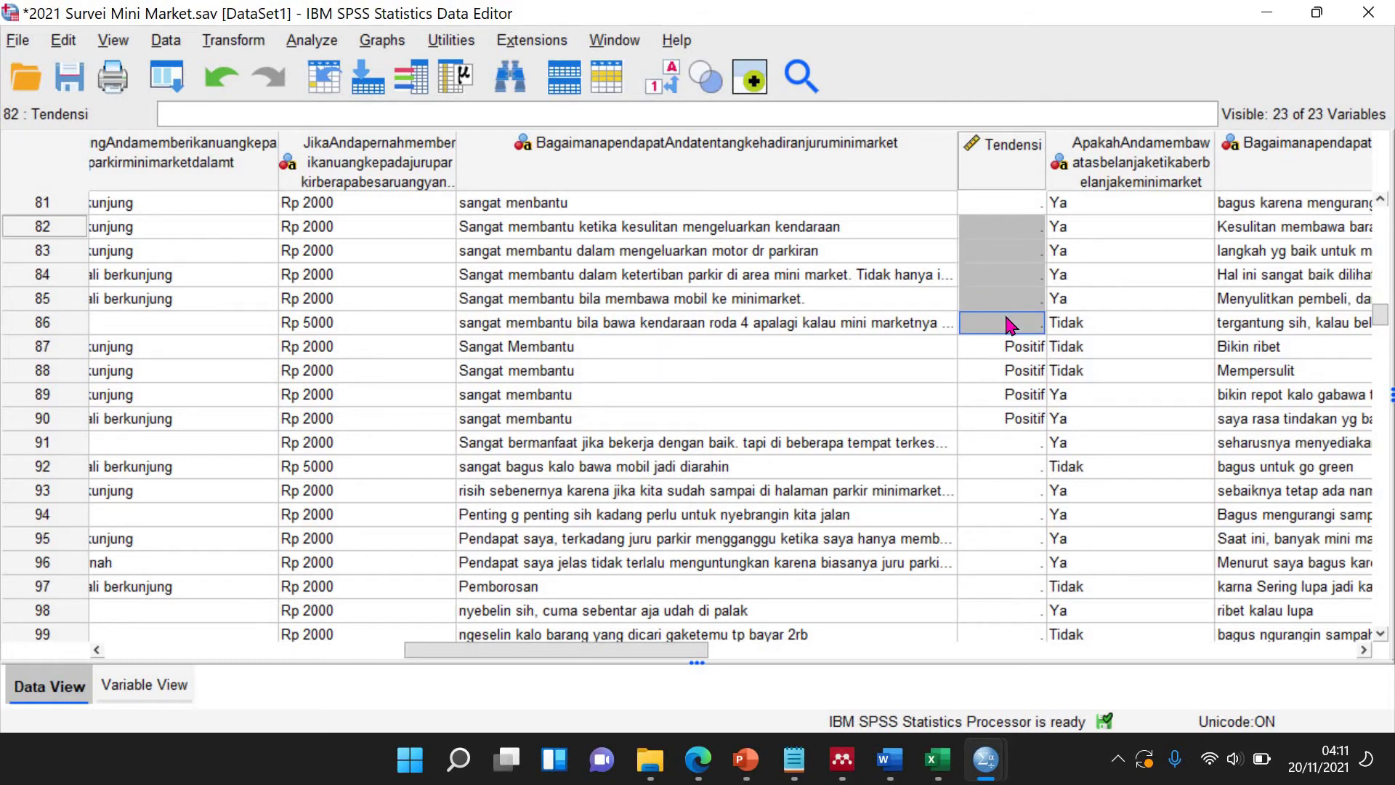
{"action": "type", "text": "Positif Positif Positif Positif Positif"}
Classify the "Meresahkan" opinion in row 108 as Negatif and copy that value into Tendensi for rows 109 to 117.
{"action": "scroll", "coordinate": [970, 452], "scroll_direction": "down", "scroll_amount": 7}
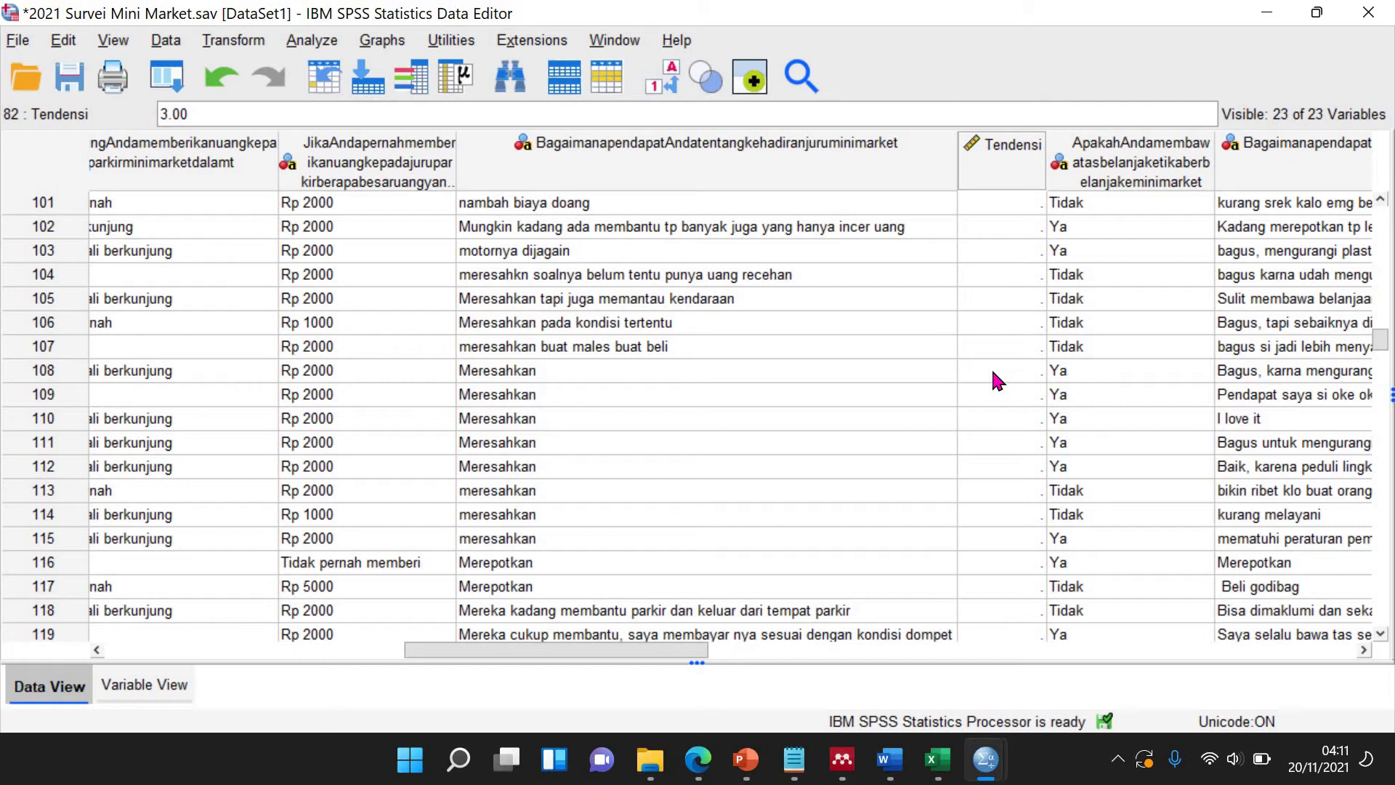
{"action": "left_click", "coordinate": [992, 372]}
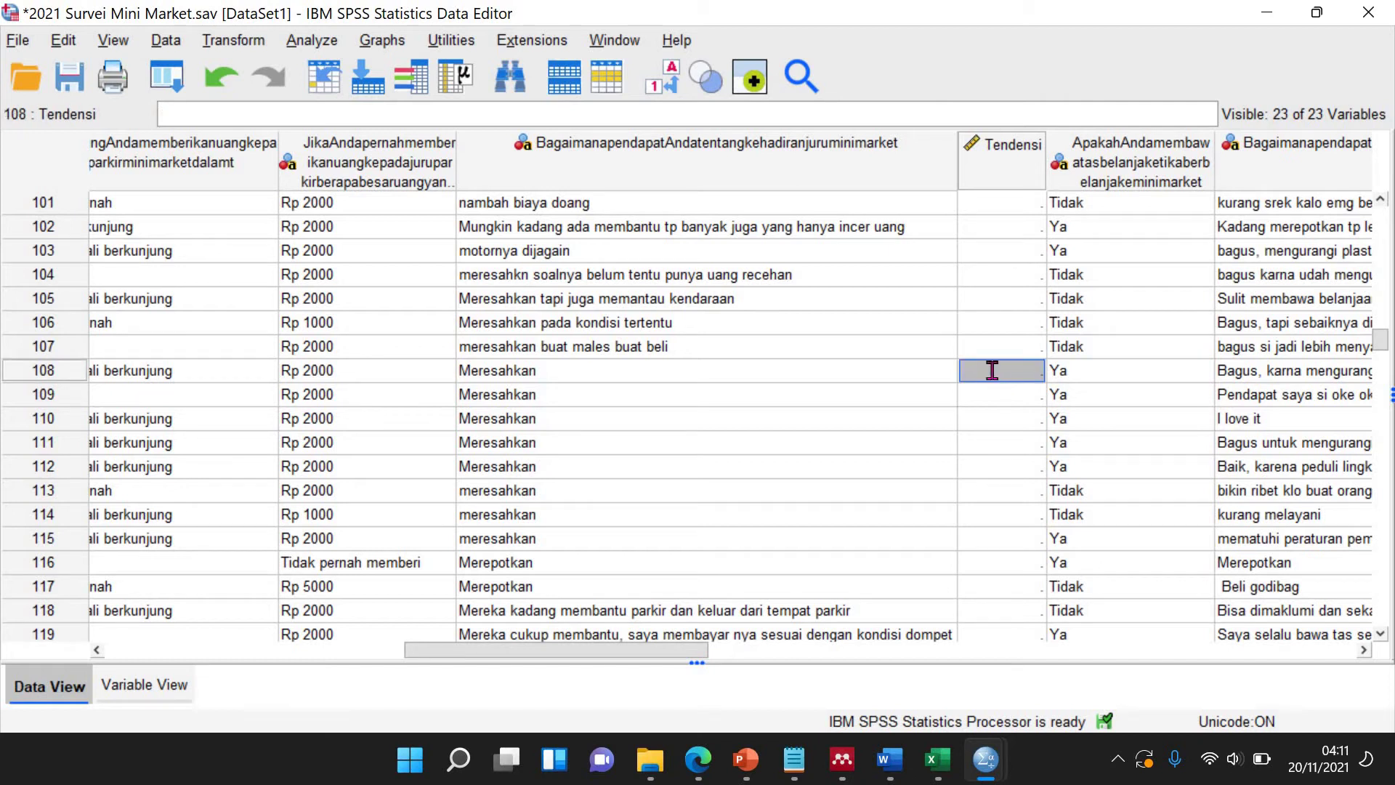
{"action": "double_click", "coordinate": [975, 373]}
{"action": "key", "text": "ctrl+c"}
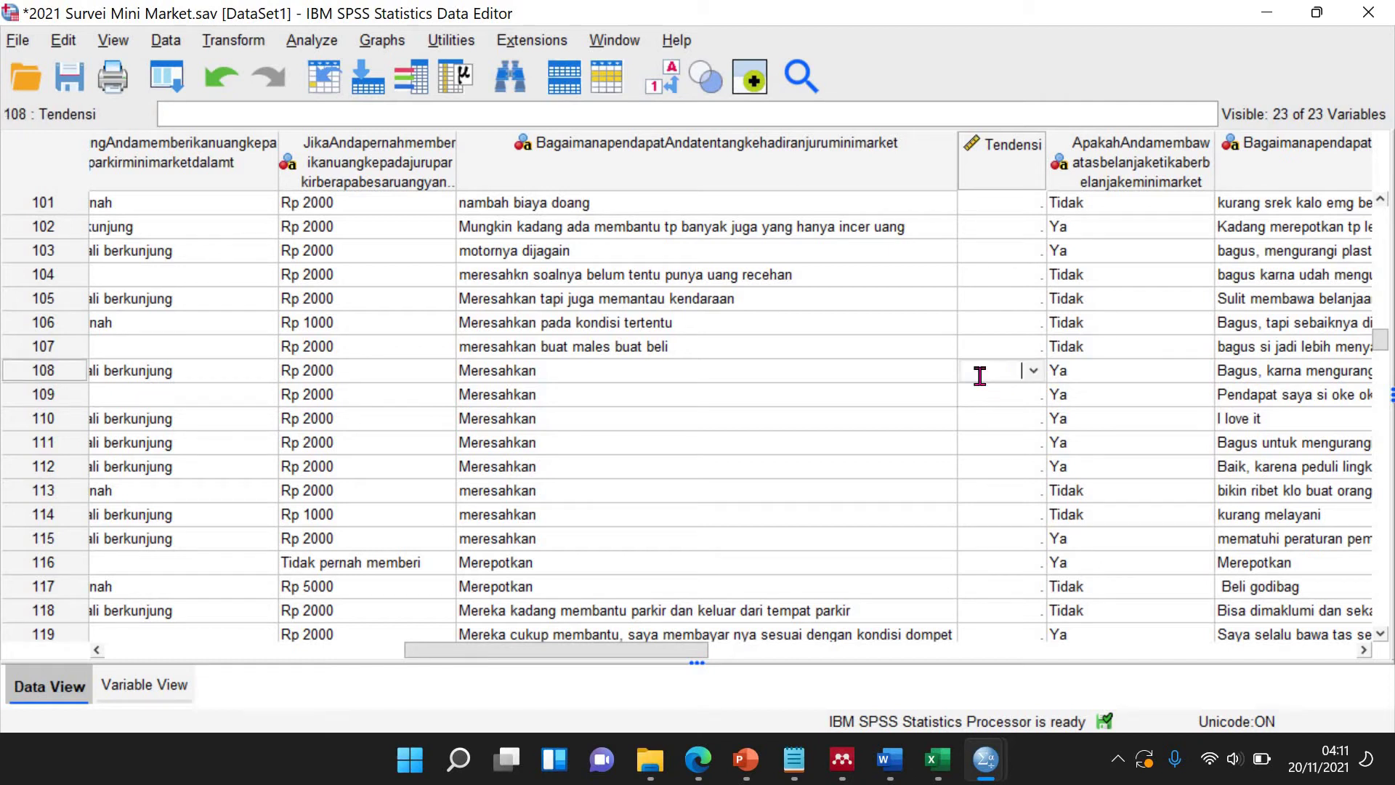
{"action": "left_click", "coordinate": [979, 374]}
{"action": "left_click", "coordinate": [984, 393]}
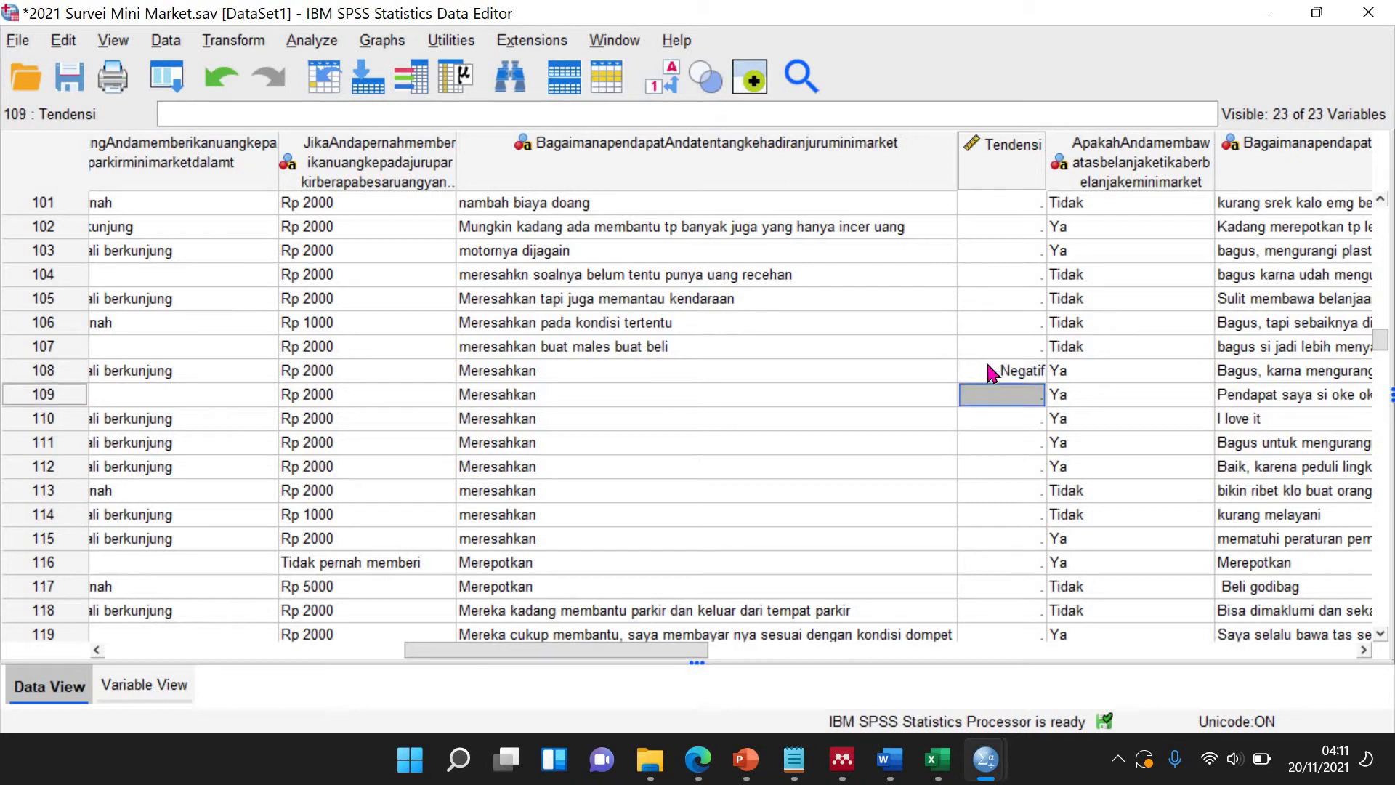
{"action": "left_click_drag", "start_coordinate": [993, 394], "coordinate": [1004, 574]}
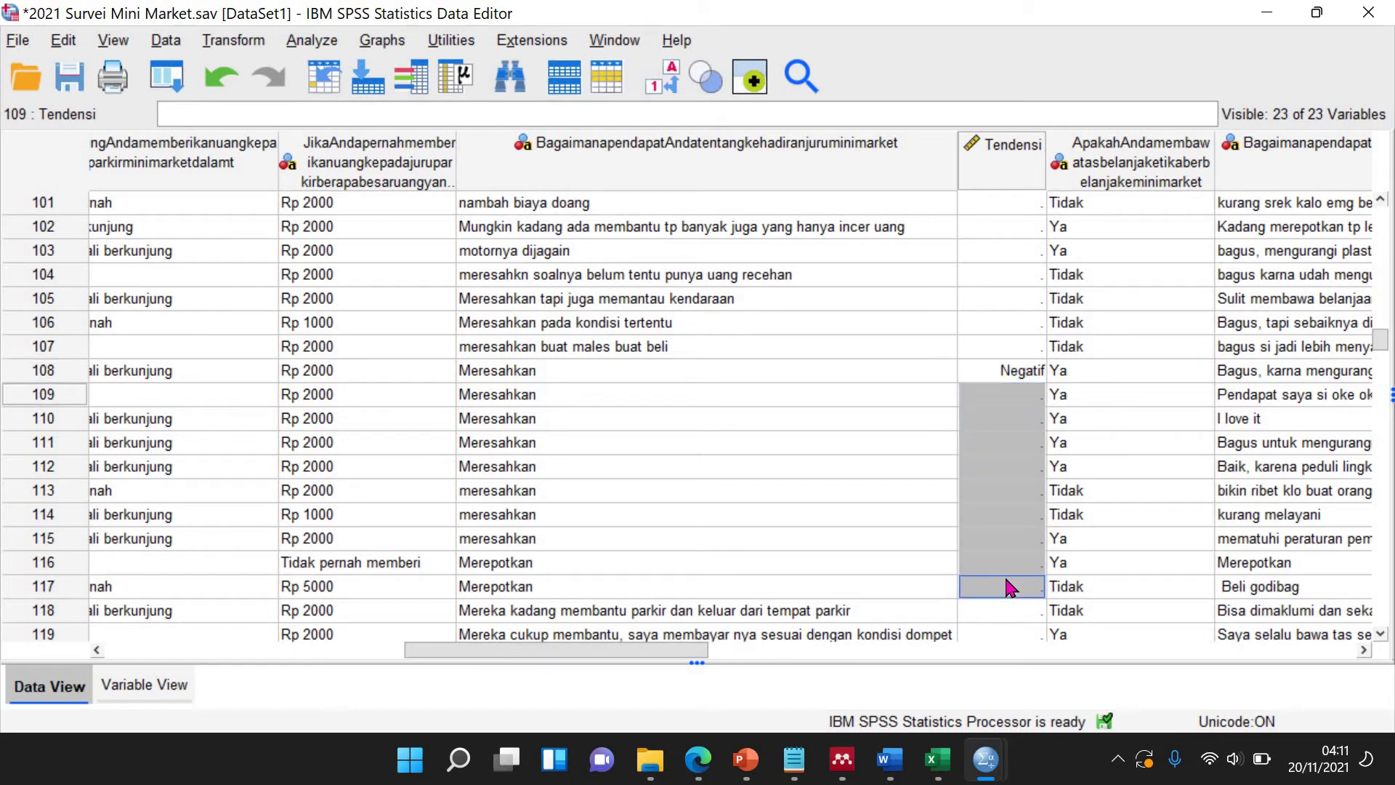
{"action": "key", "text": "ctrl+v"}
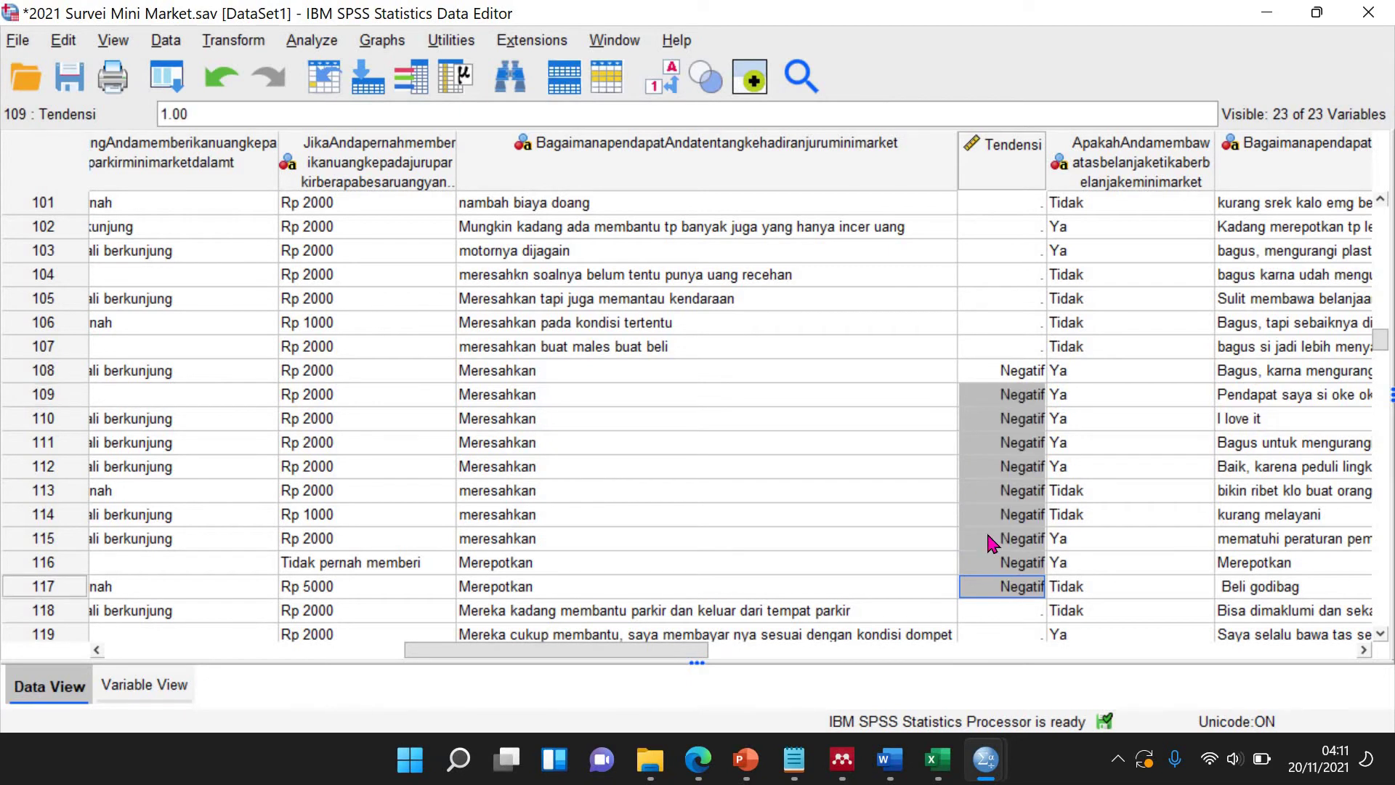
Paste Negatif into Tendensi for rows 147 to 156, from "Mengurangi minat berbelanja" through the "Mengganggu" opinions to "Mengcapek".
{"action": "scroll", "coordinate": [989, 537], "scroll_direction": "down", "scroll_amount": 12}
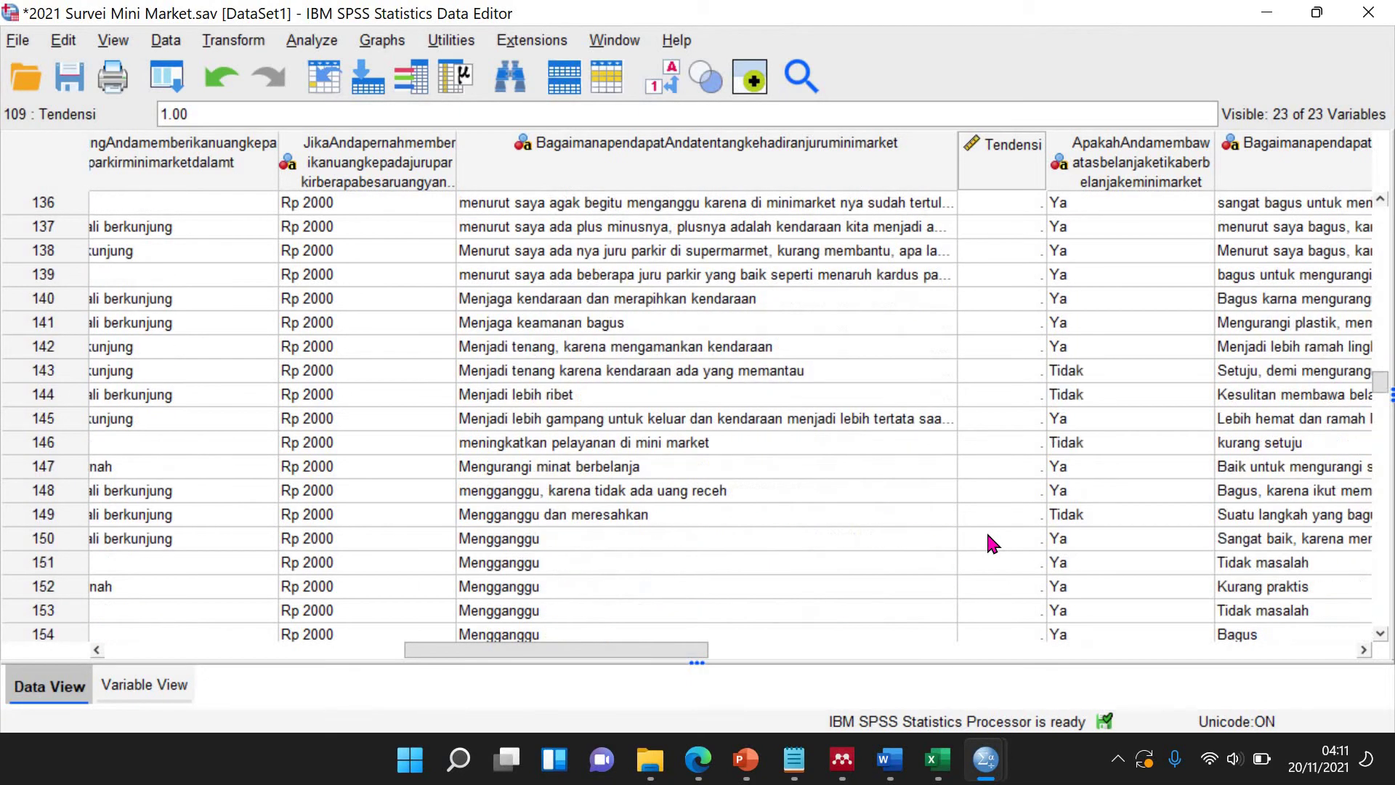
{"action": "scroll", "coordinate": [988, 536], "scroll_direction": "down", "scroll_amount": 3}
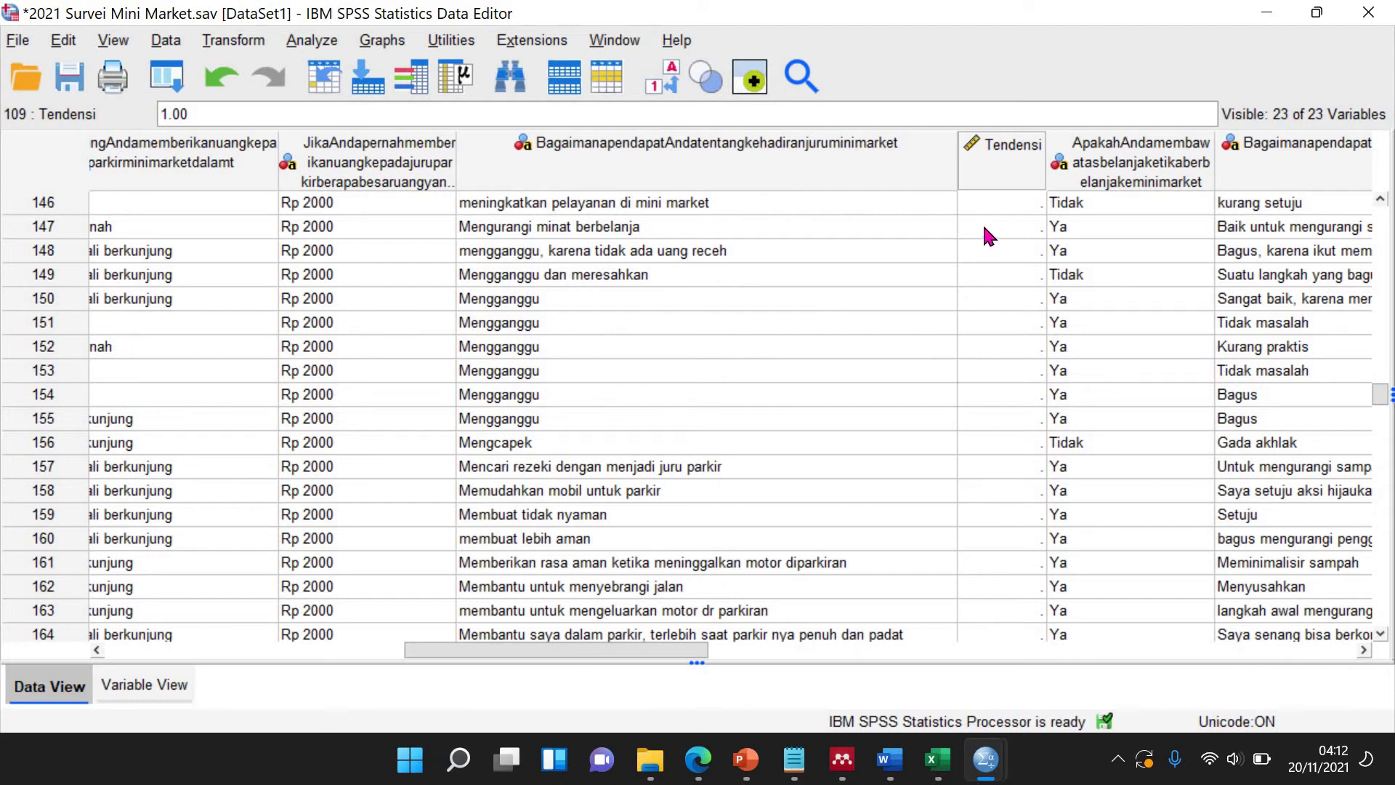
{"action": "left_click_drag", "start_coordinate": [982, 225], "coordinate": [980, 444]}
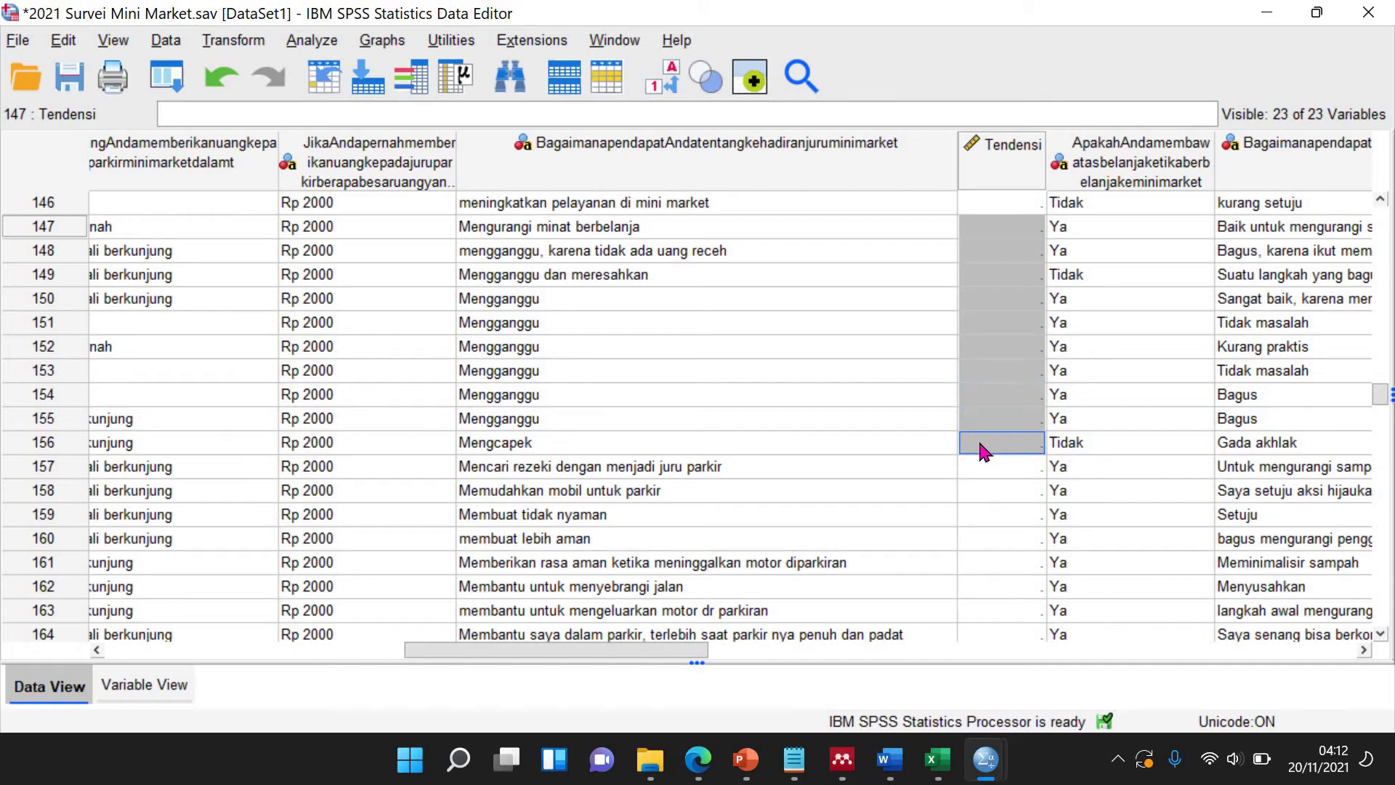
{"action": "key", "text": "ctrl+v"}
Set Tendensi to Negatif for the opinions "Kurang setuju" and "Kurang penting" in rows 177 and 178.
{"action": "scroll", "coordinate": [985, 512], "scroll_direction": "down", "scroll_amount": 2}
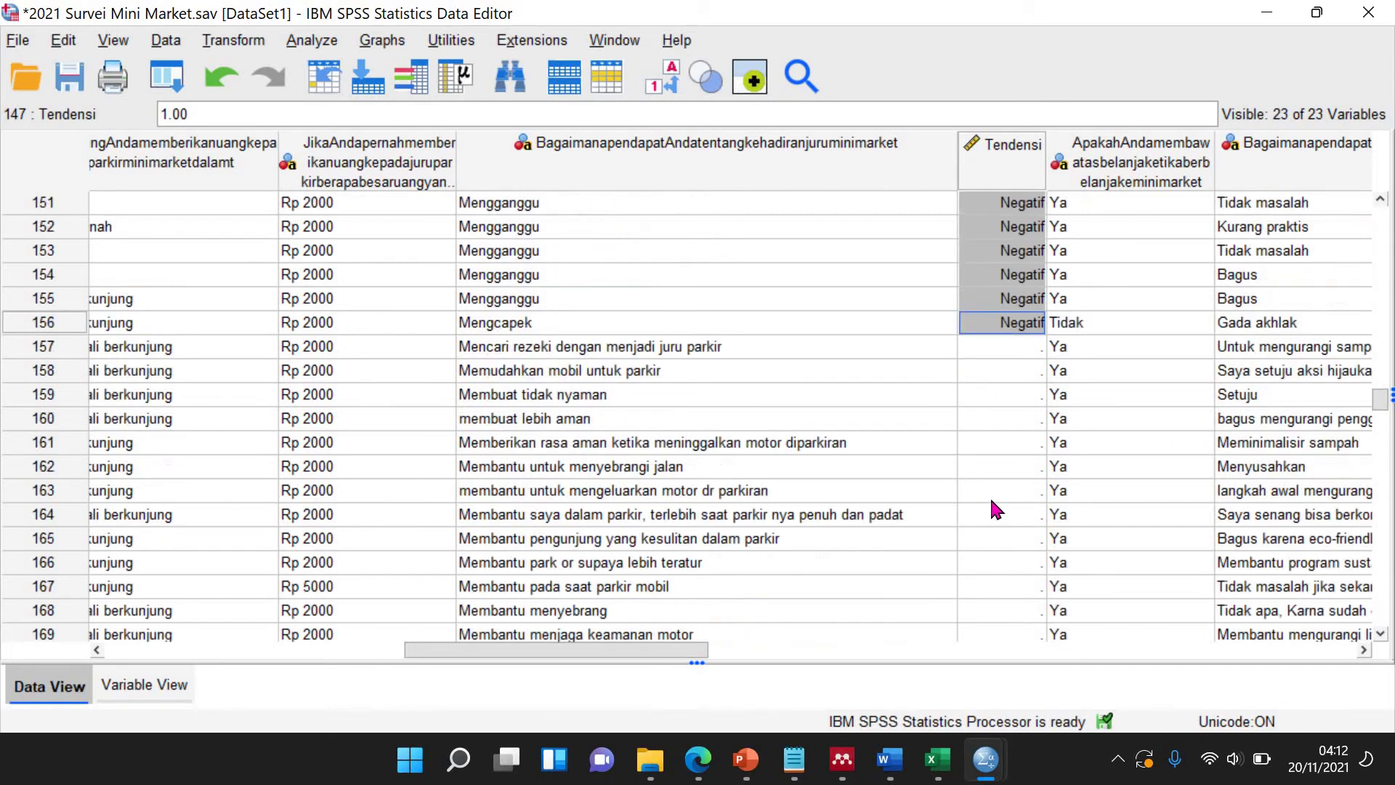
{"action": "scroll", "coordinate": [993, 495], "scroll_direction": "down", "scroll_amount": 7}
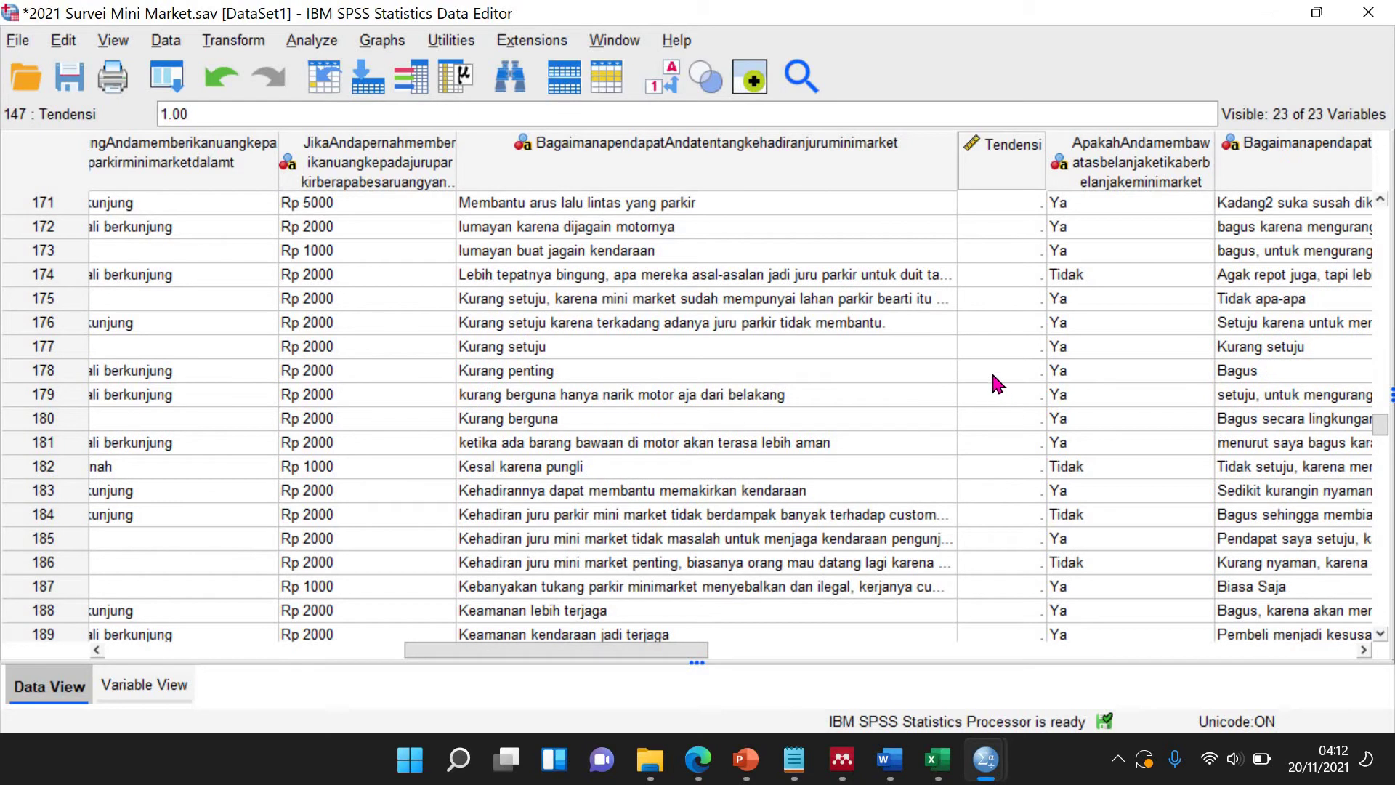
{"action": "left_click_drag", "start_coordinate": [997, 359], "coordinate": [998, 372]}
{"action": "type", "text": "Negatif Negatif"}
Paste Negatif into Tendensi for the "Ganggy" and "ganggu, mo ngambil duit doang" opinions in rows 230 and 231.
{"action": "scroll", "coordinate": [1003, 454], "scroll_direction": "down", "scroll_amount": 3}
{"action": "scroll", "coordinate": [1004, 460], "scroll_direction": "down", "scroll_amount": 2}
{"action": "scroll", "coordinate": [918, 427], "scroll_direction": "down", "scroll_amount": 3}
{"action": "left_click", "coordinate": [1014, 368]}
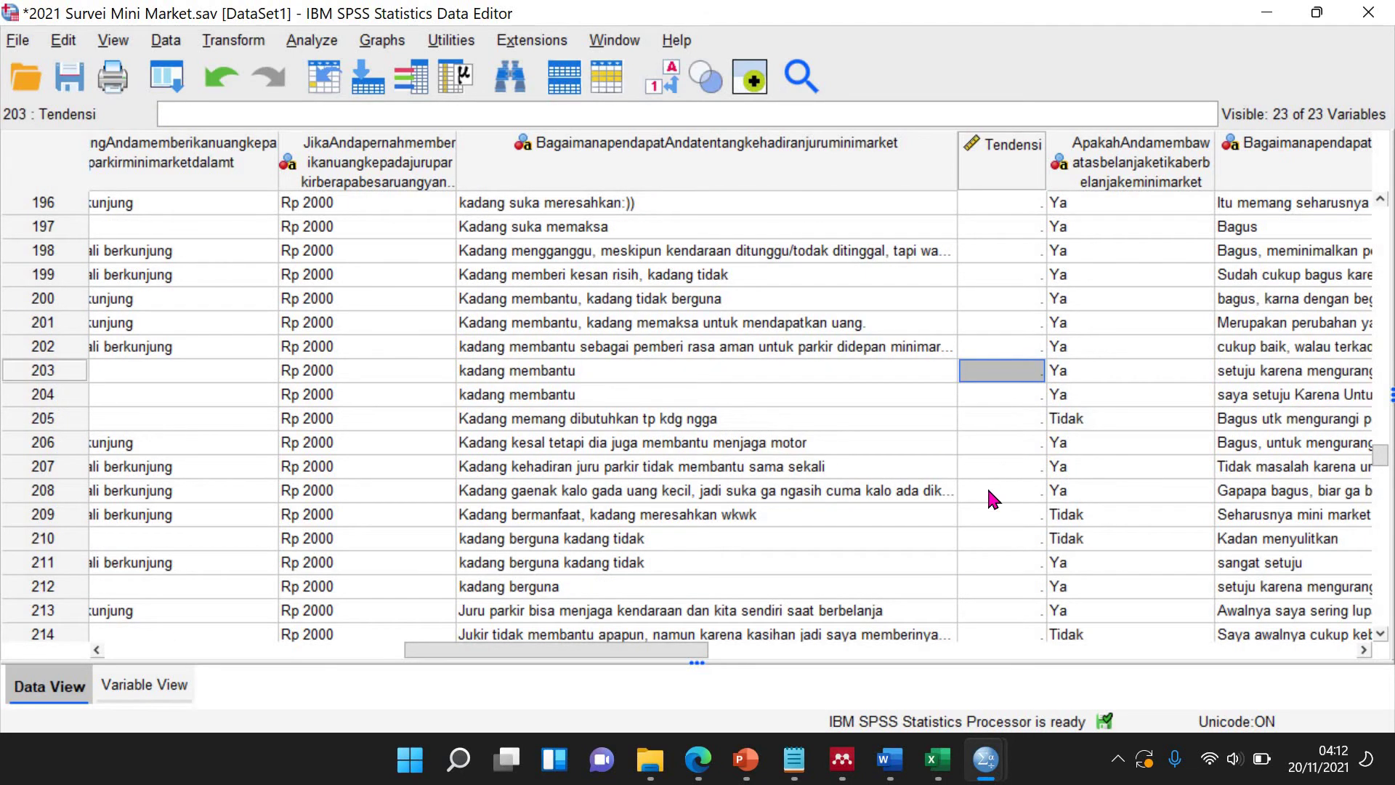
{"action": "scroll", "coordinate": [989, 493], "scroll_direction": "down", "scroll_amount": 10}
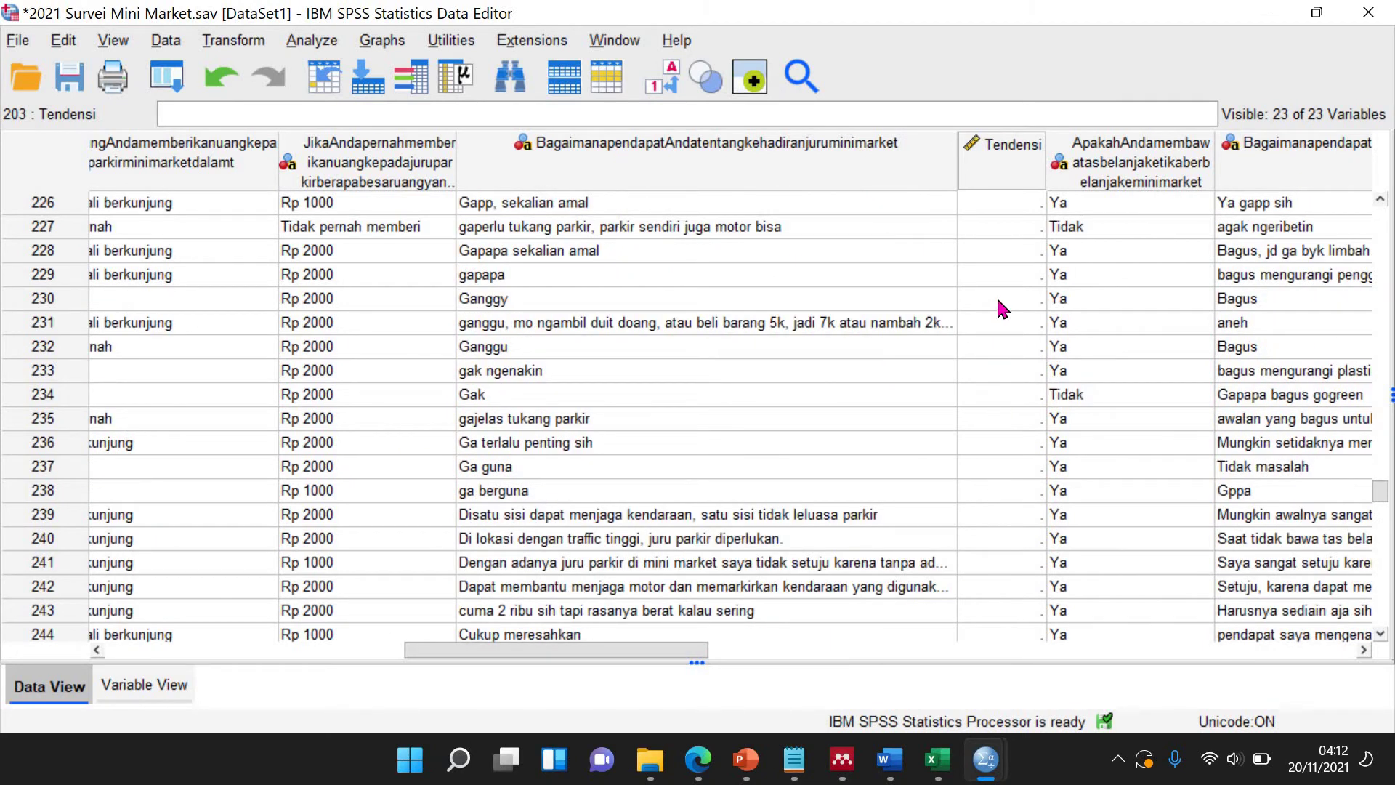
{"action": "left_click", "coordinate": [998, 299]}
{"action": "key", "text": "ctrl+v"}
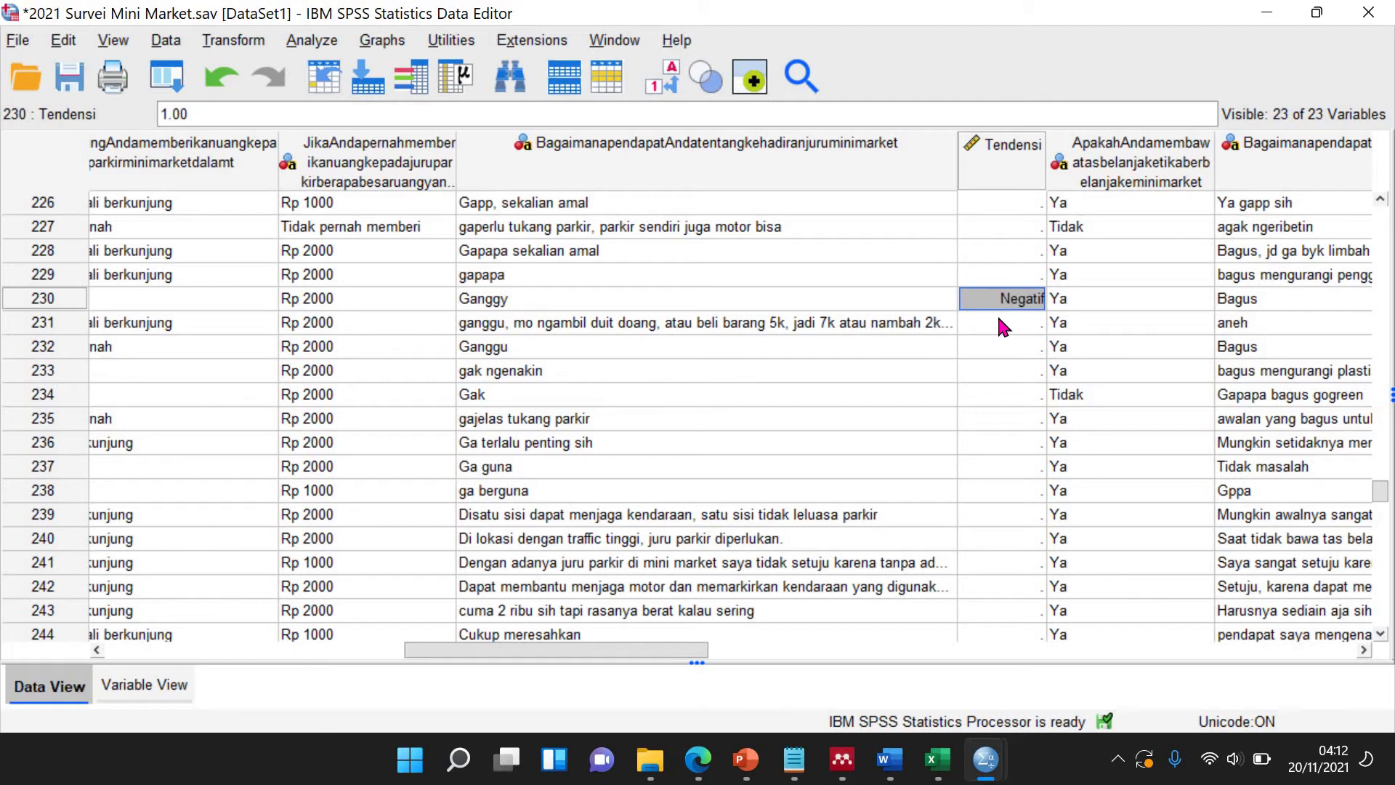
{"action": "left_click", "coordinate": [999, 319]}
{"action": "key", "text": "ctrl+v"}
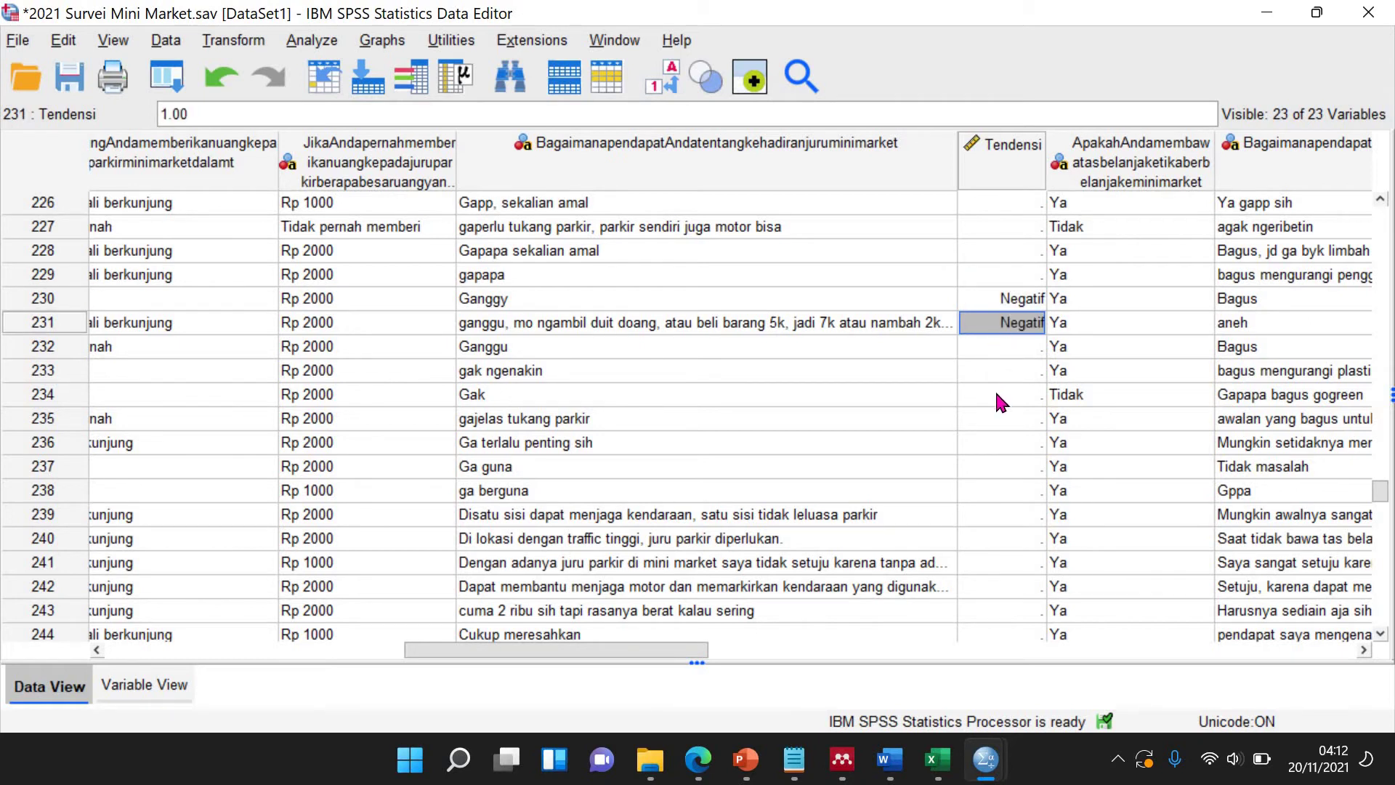
Sort the cases by Tendensi in ascending order.
{"action": "left_click", "coordinate": [1002, 149]}
{"action": "right_click", "coordinate": [997, 154]}
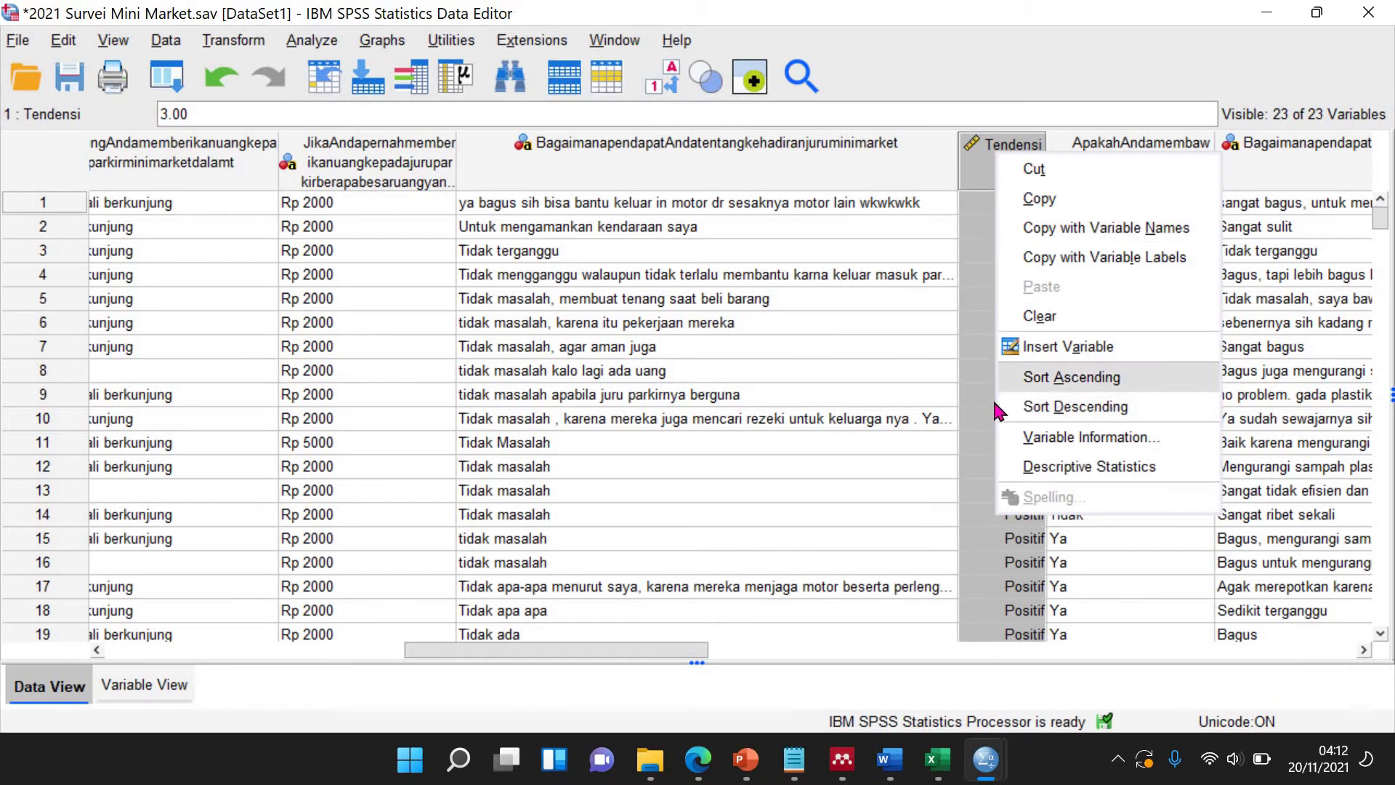
{"action": "left_click", "coordinate": [1018, 406]}
{"action": "scroll", "coordinate": [1006, 420], "scroll_direction": "down", "scroll_amount": 5}
{"action": "scroll", "coordinate": [1006, 419], "scroll_direction": "down", "scroll_amount": 17}
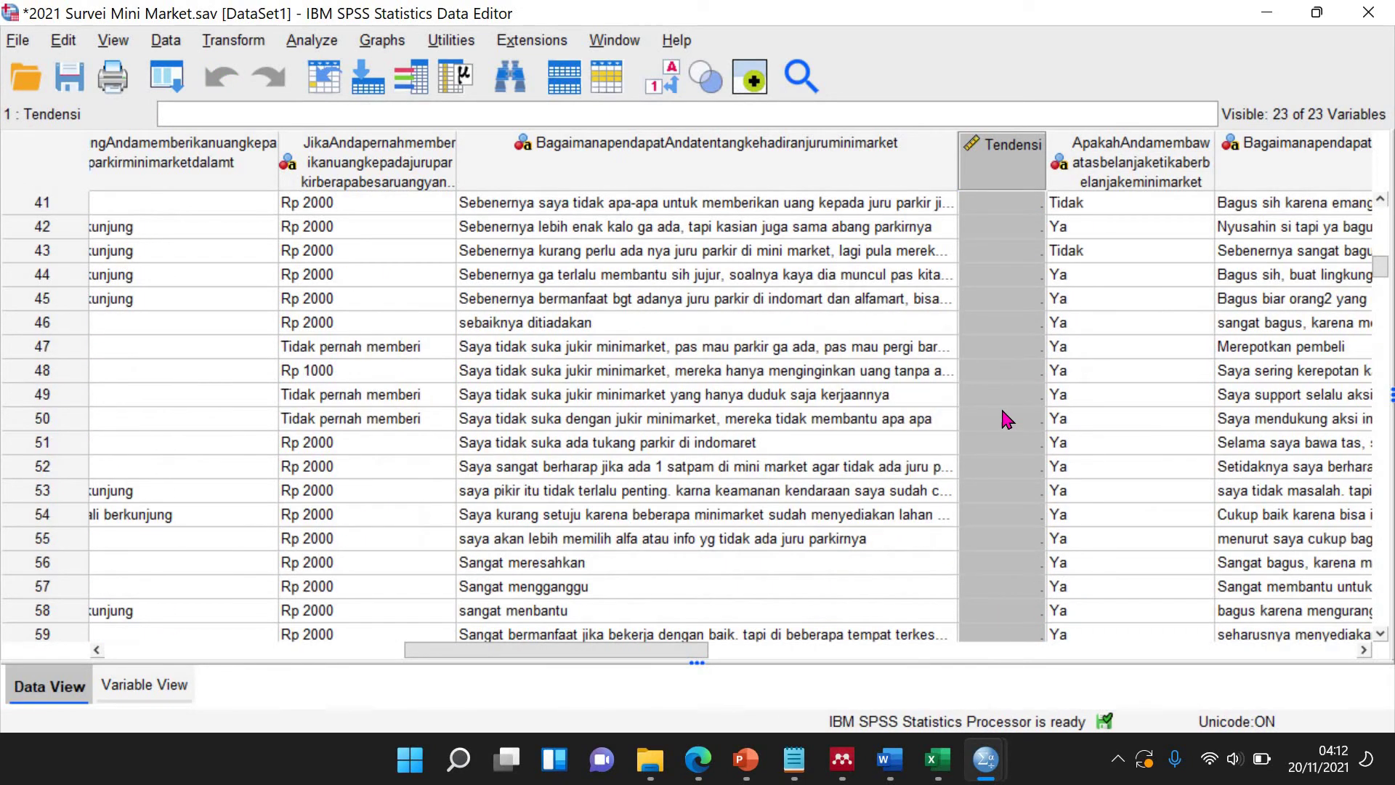
{"action": "scroll", "coordinate": [1006, 420], "scroll_direction": "down", "scroll_amount": 10}
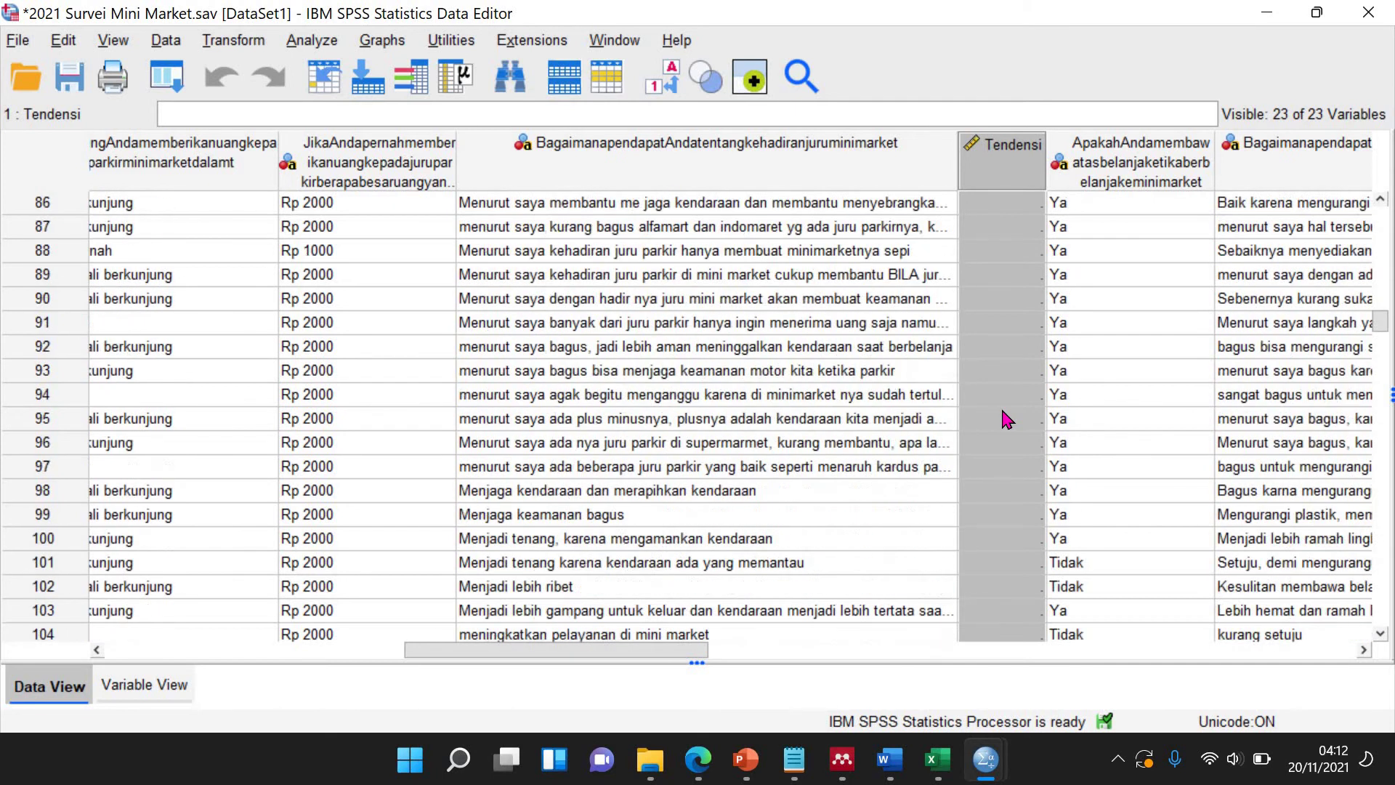
{"action": "scroll", "coordinate": [1007, 419], "scroll_direction": "down", "scroll_amount": 5}
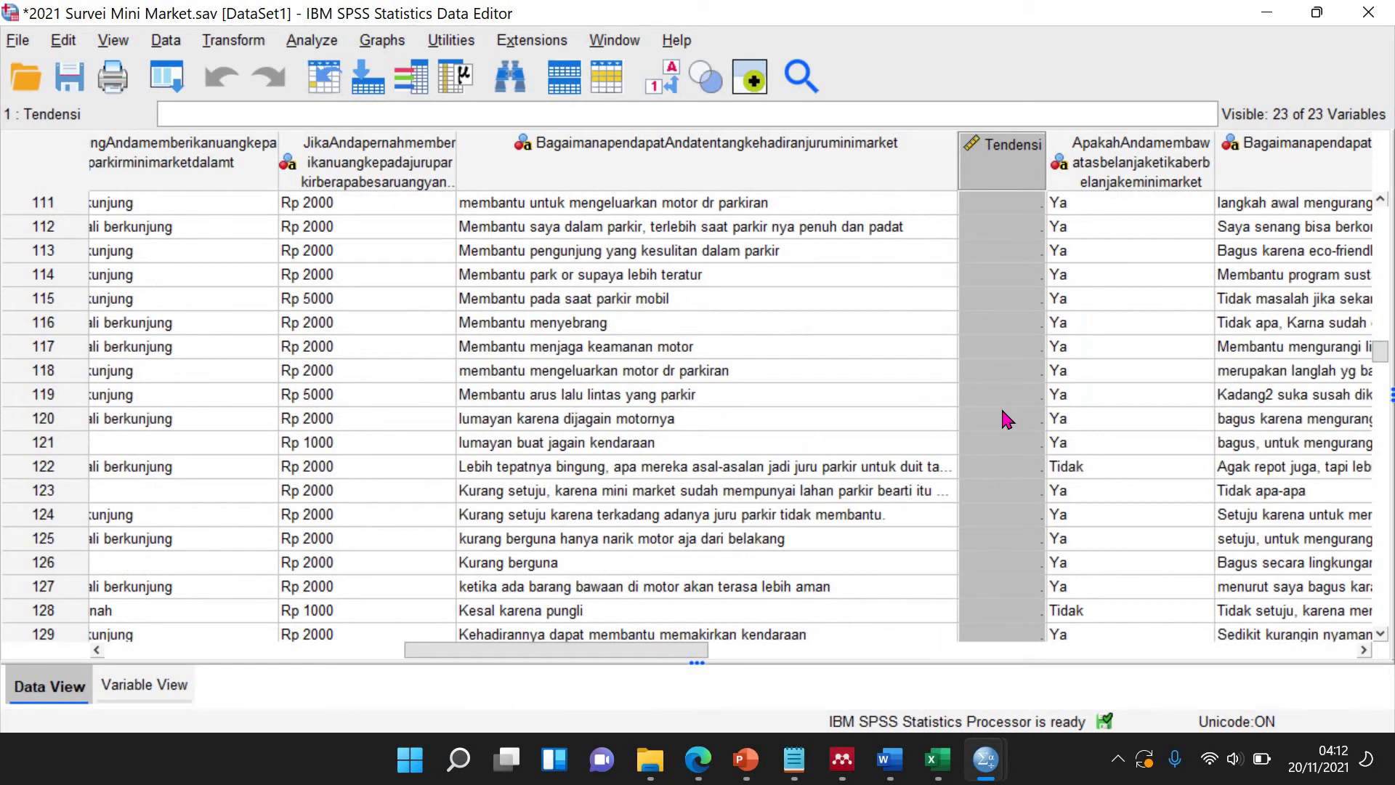
Widen the column of opinions about the mini market parking attendants slightly so more of each answer is readable.
{"action": "scroll", "coordinate": [1006, 419], "scroll_direction": "down", "scroll_amount": 2}
{"action": "scroll", "coordinate": [1006, 420], "scroll_direction": "down", "scroll_amount": 3}
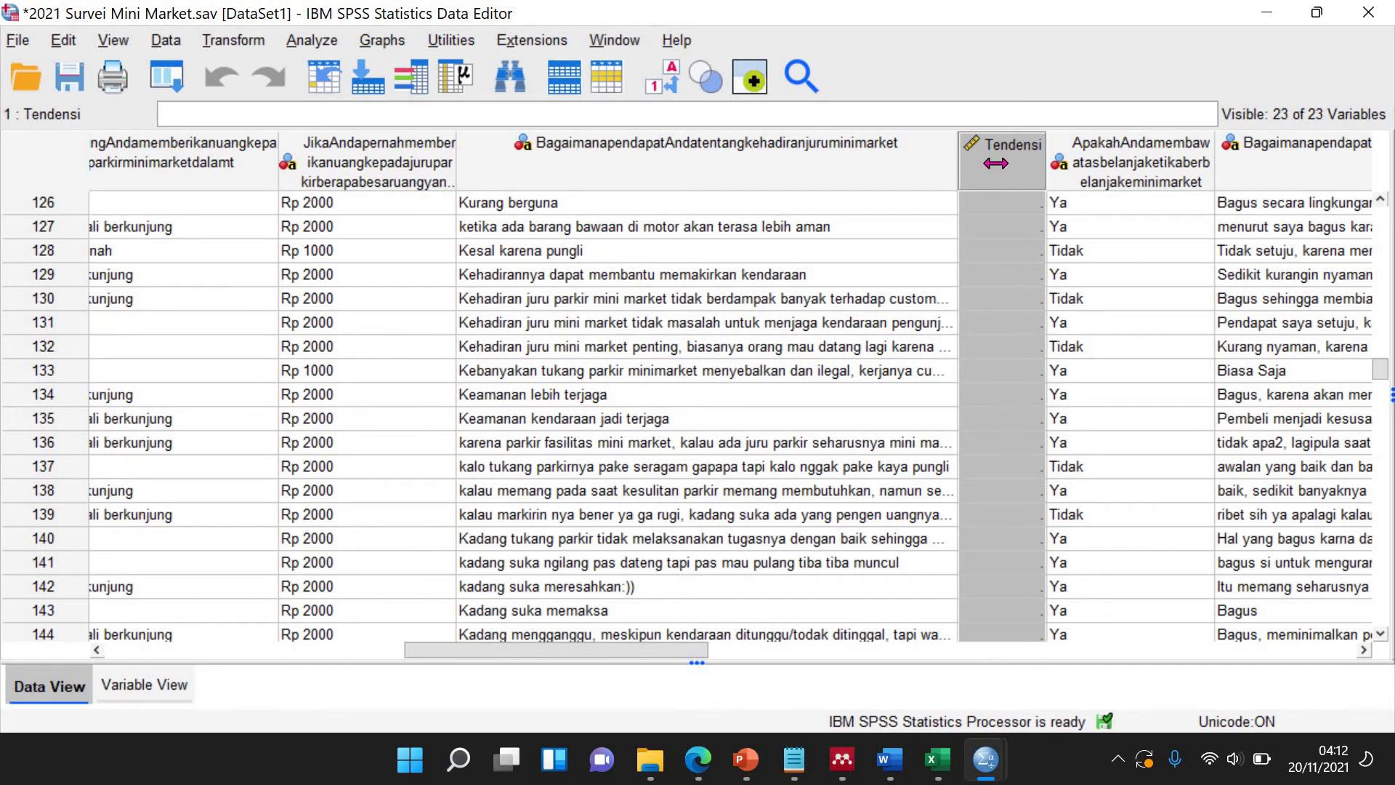
{"action": "left_click_drag", "start_coordinate": [959, 164], "coordinate": [995, 164]}
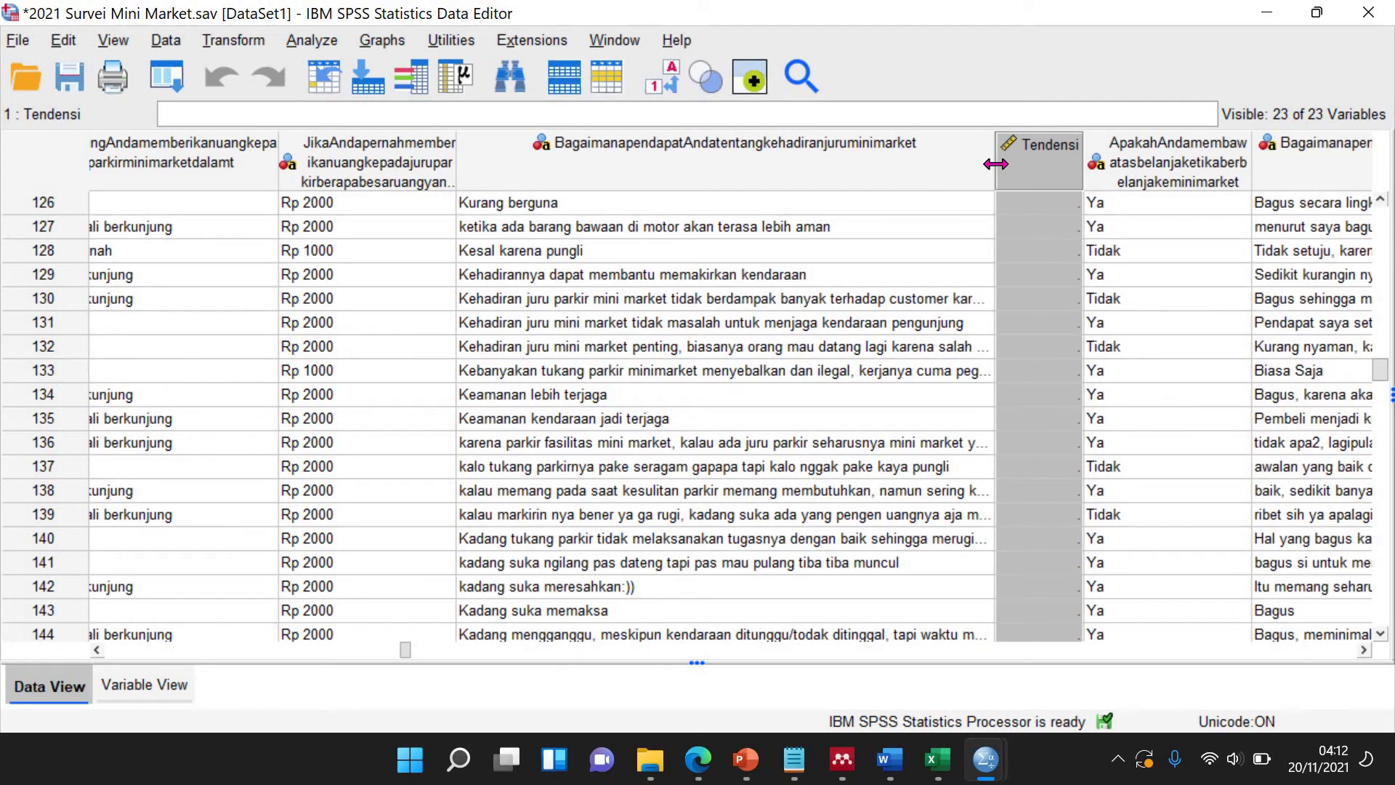
{"action": "left_click_drag", "start_coordinate": [982, 172], "coordinate": [964, 172]}
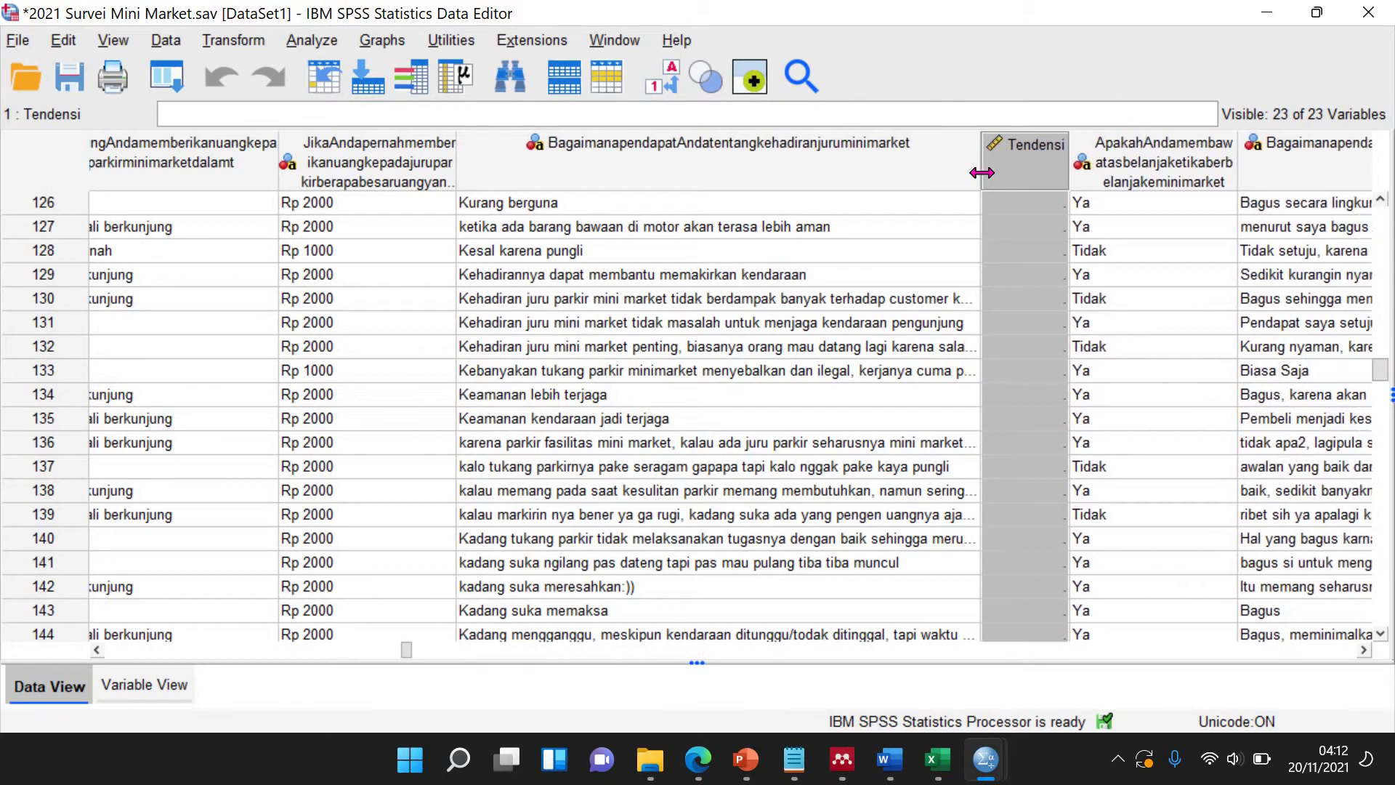
Set Tendensi to Negatif for "Kesal karena pungli" and "Kurang berguna", and to Positif for the row 127 opinion about feeling safer.
{"action": "left_click", "coordinate": [1017, 250]}
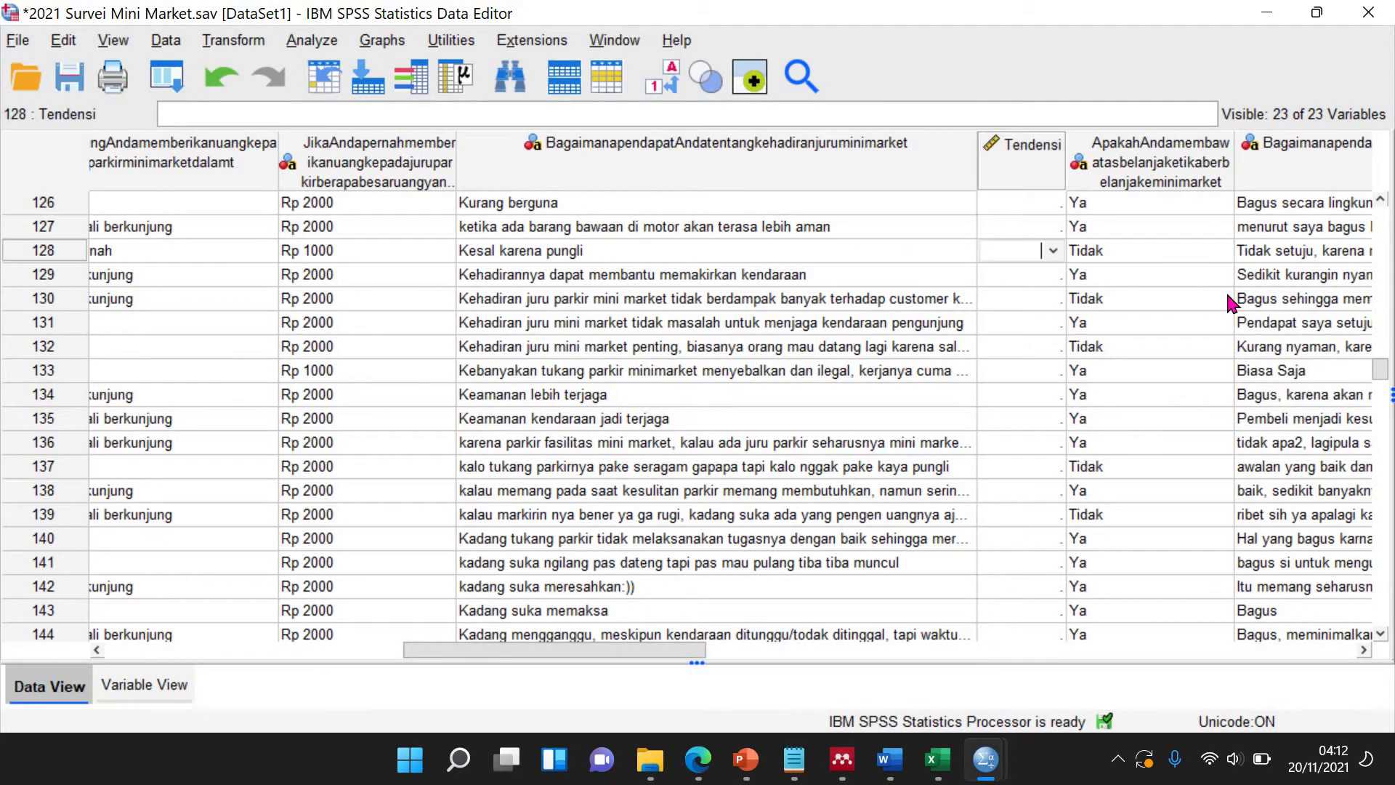
{"action": "type", "text": "Negatif"}
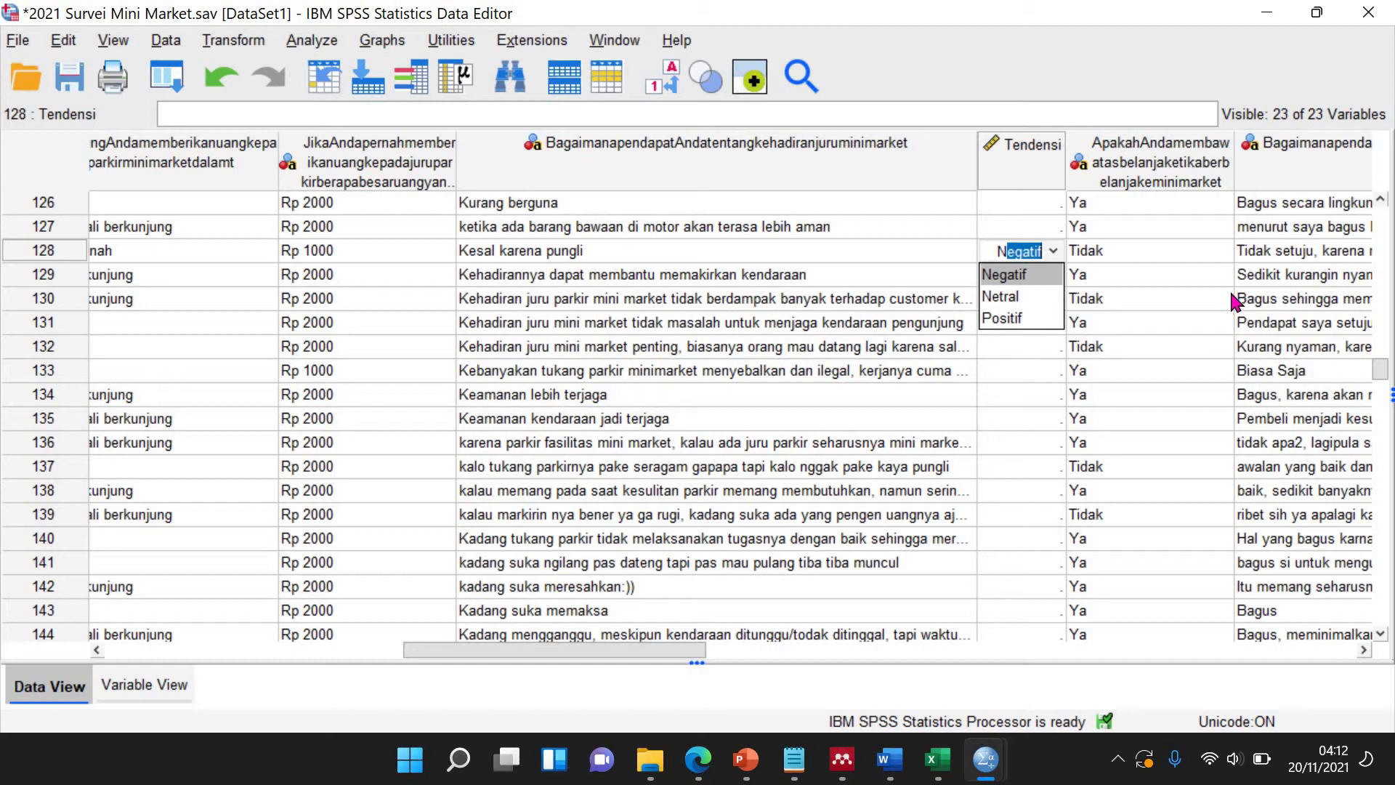
{"action": "left_click", "coordinate": [1007, 227]}
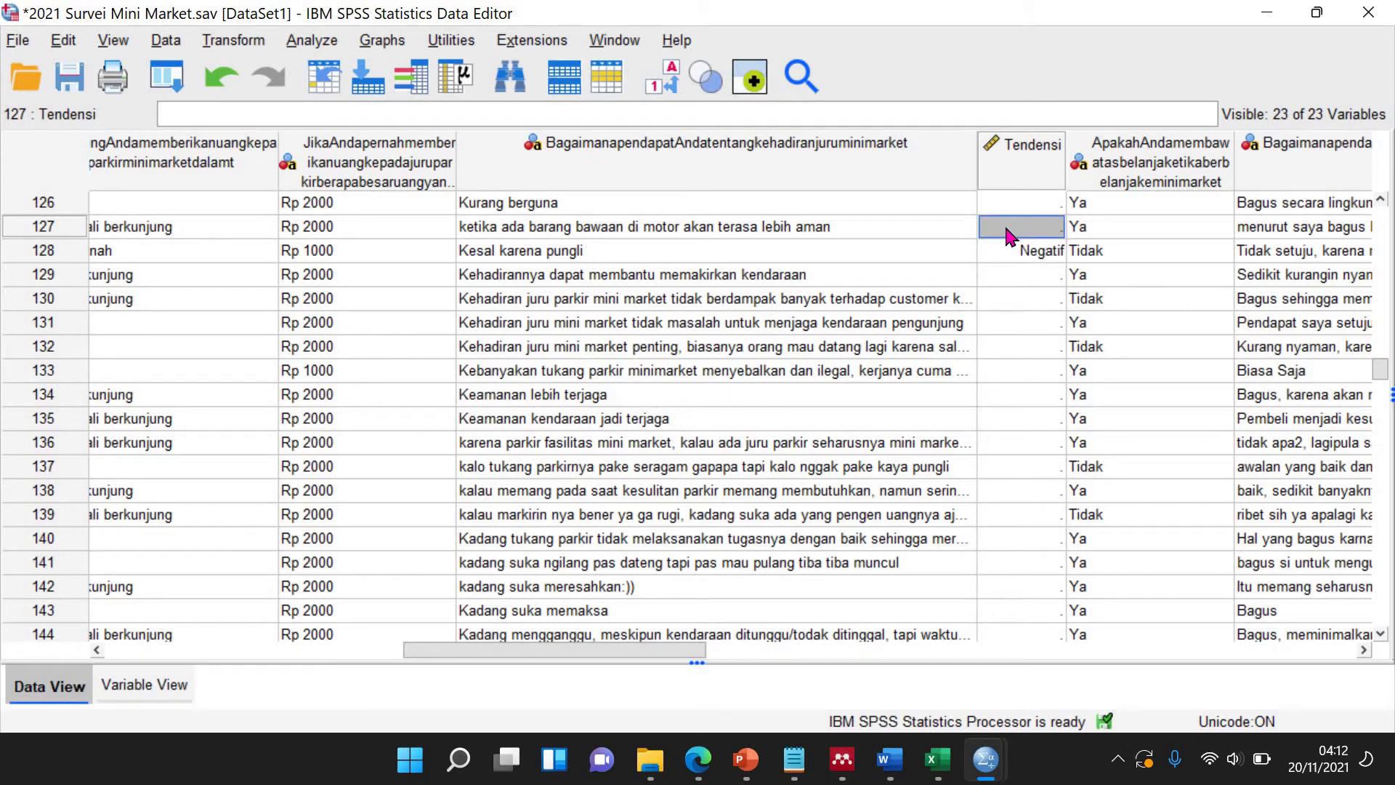
{"action": "type", "text": "Positif"}
{"action": "left_click", "coordinate": [1052, 227]}
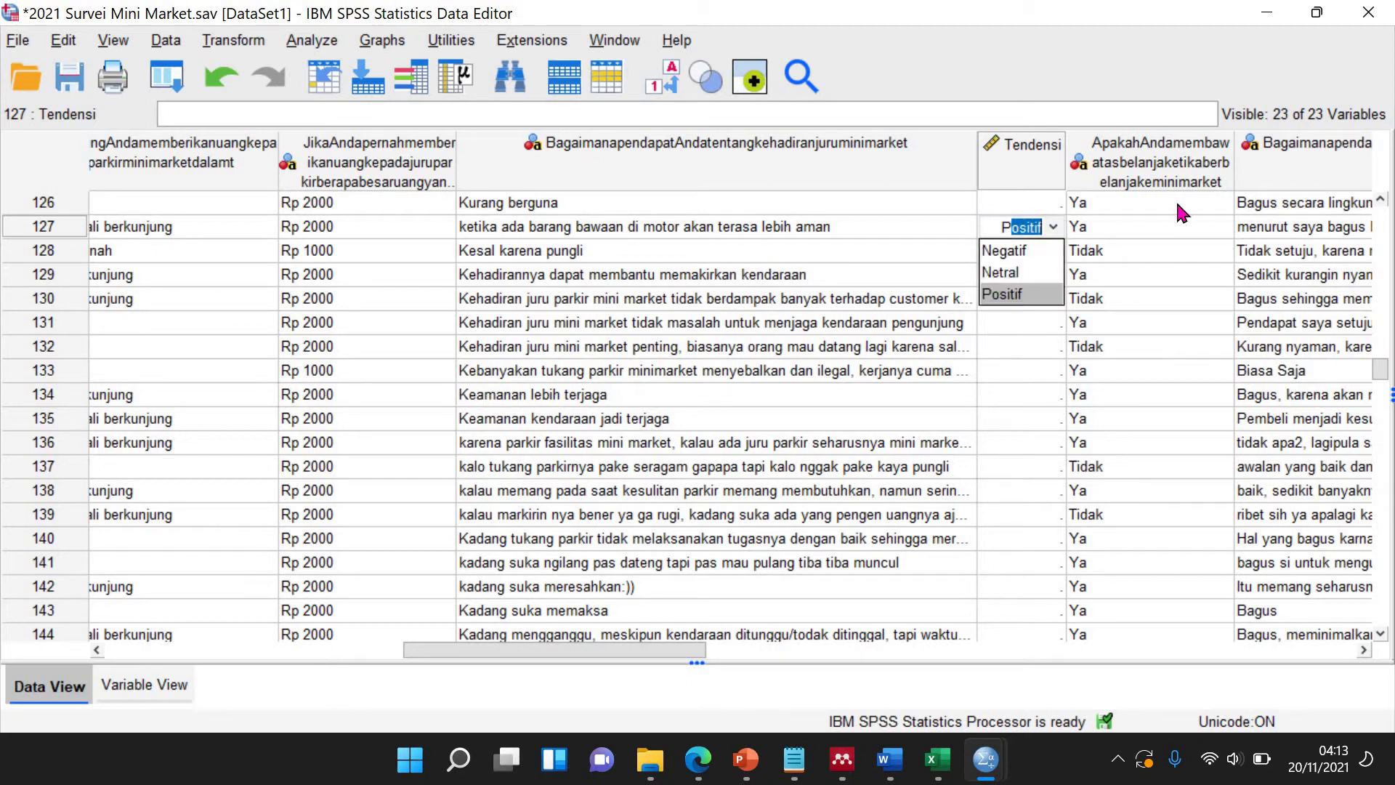
{"action": "left_click", "coordinate": [1024, 202]}
{"action": "type", "text": "Negatif"}
Read the full opinion in row 130 about attendants having little impact on customers and set its Tendensi to Negatif.
{"action": "left_click", "coordinate": [1016, 298]}
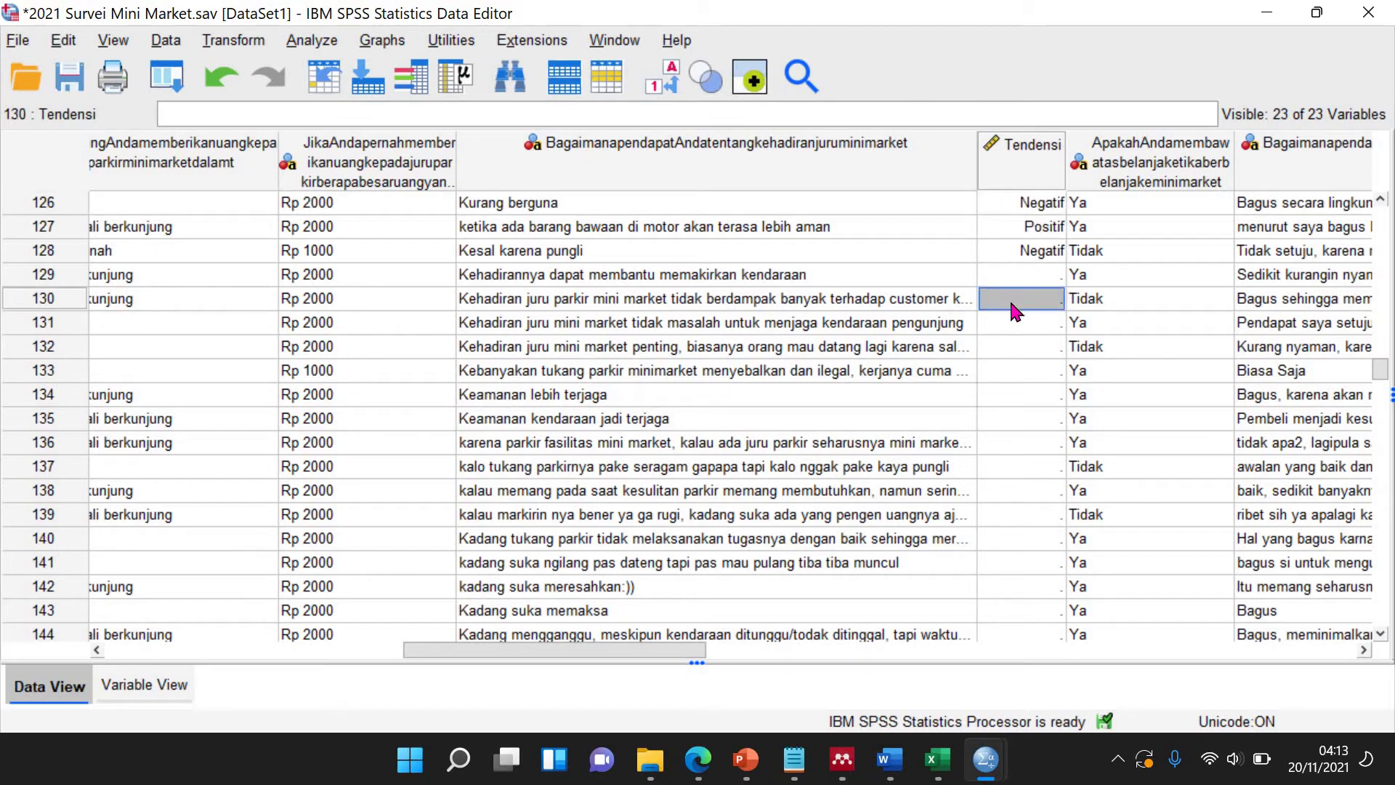
{"action": "left_click", "coordinate": [797, 306]}
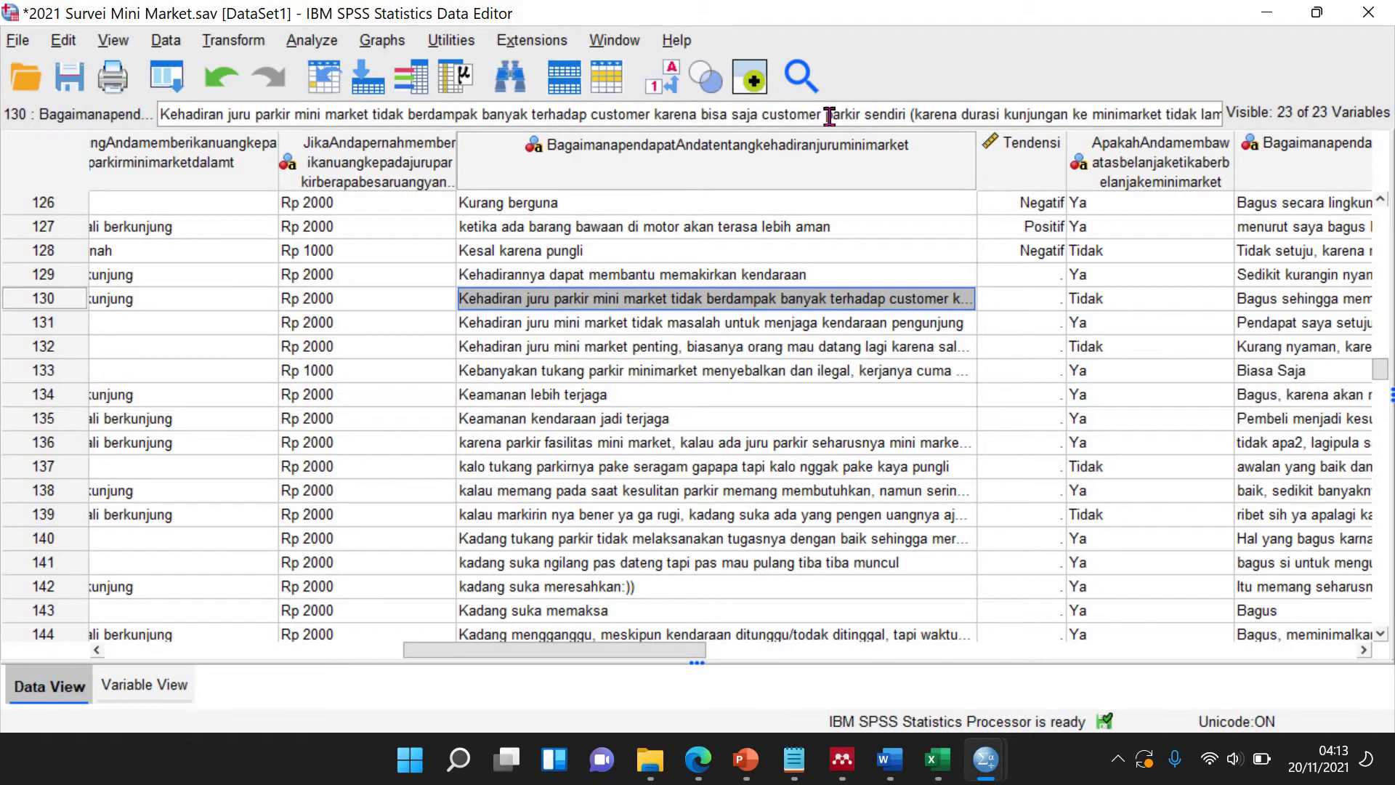
{"action": "left_click", "coordinate": [1033, 306]}
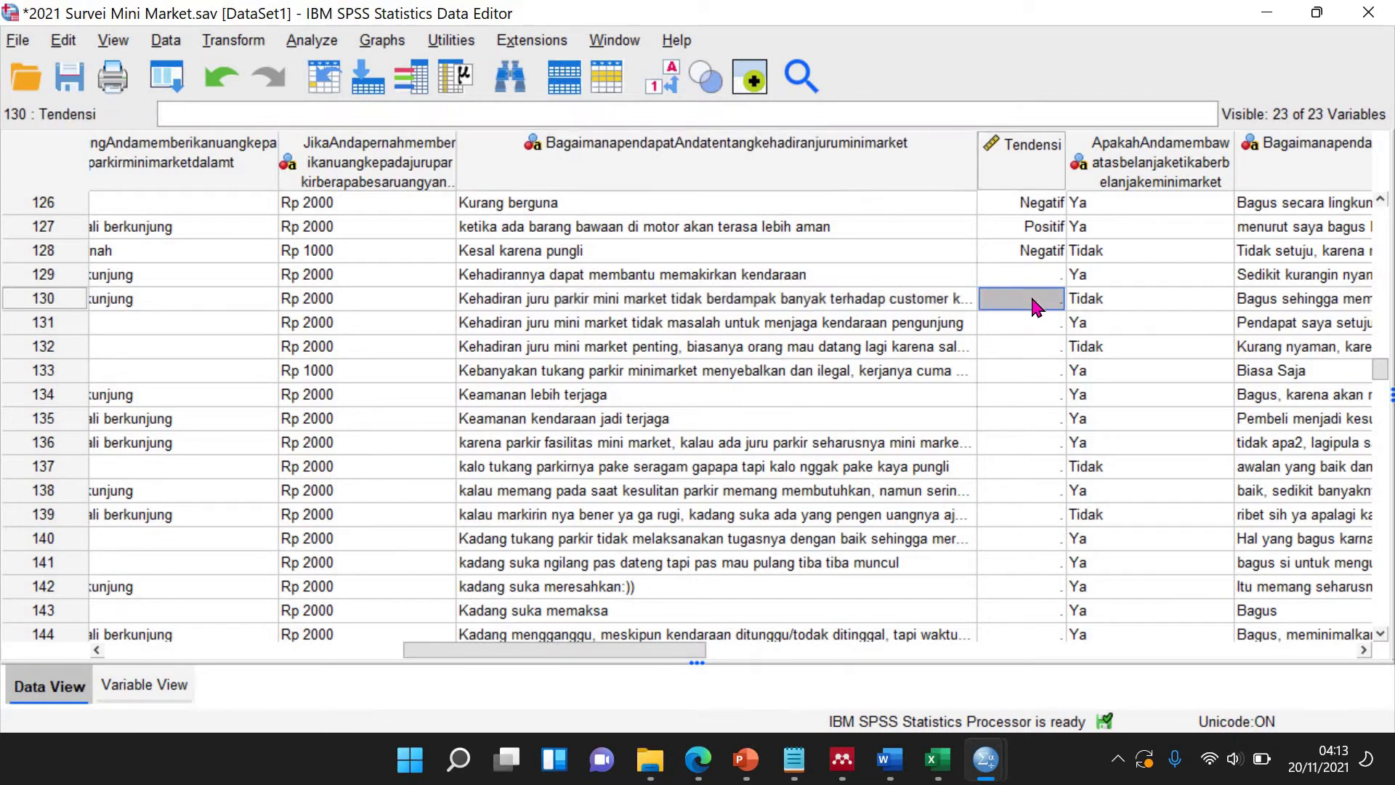
{"action": "type", "text": "2"}
{"action": "left_click", "coordinate": [1015, 348]}
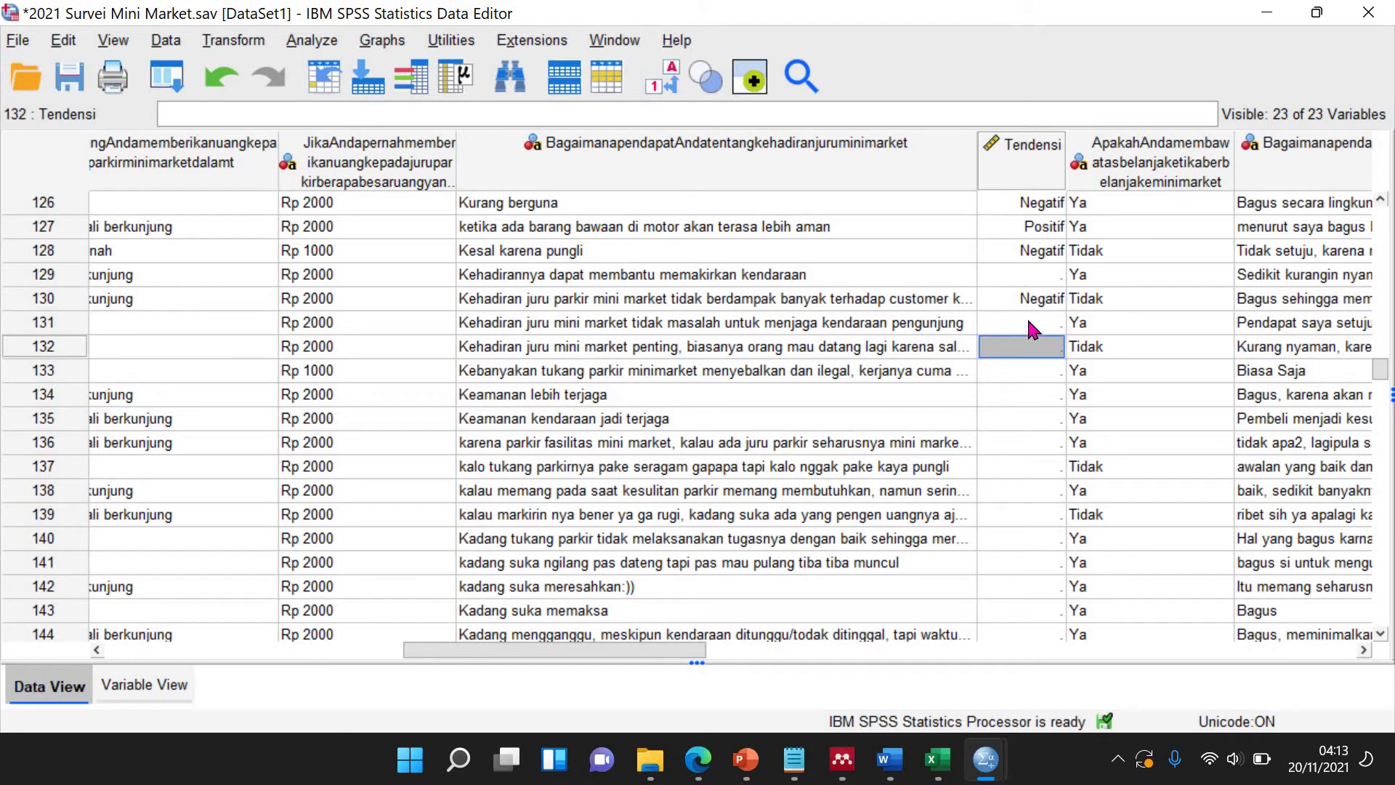
Set Tendensi to Positif for the "tidak masalah" and "penting" opinions in rows 131 and 132.
{"action": "left_click", "coordinate": [1028, 321]}
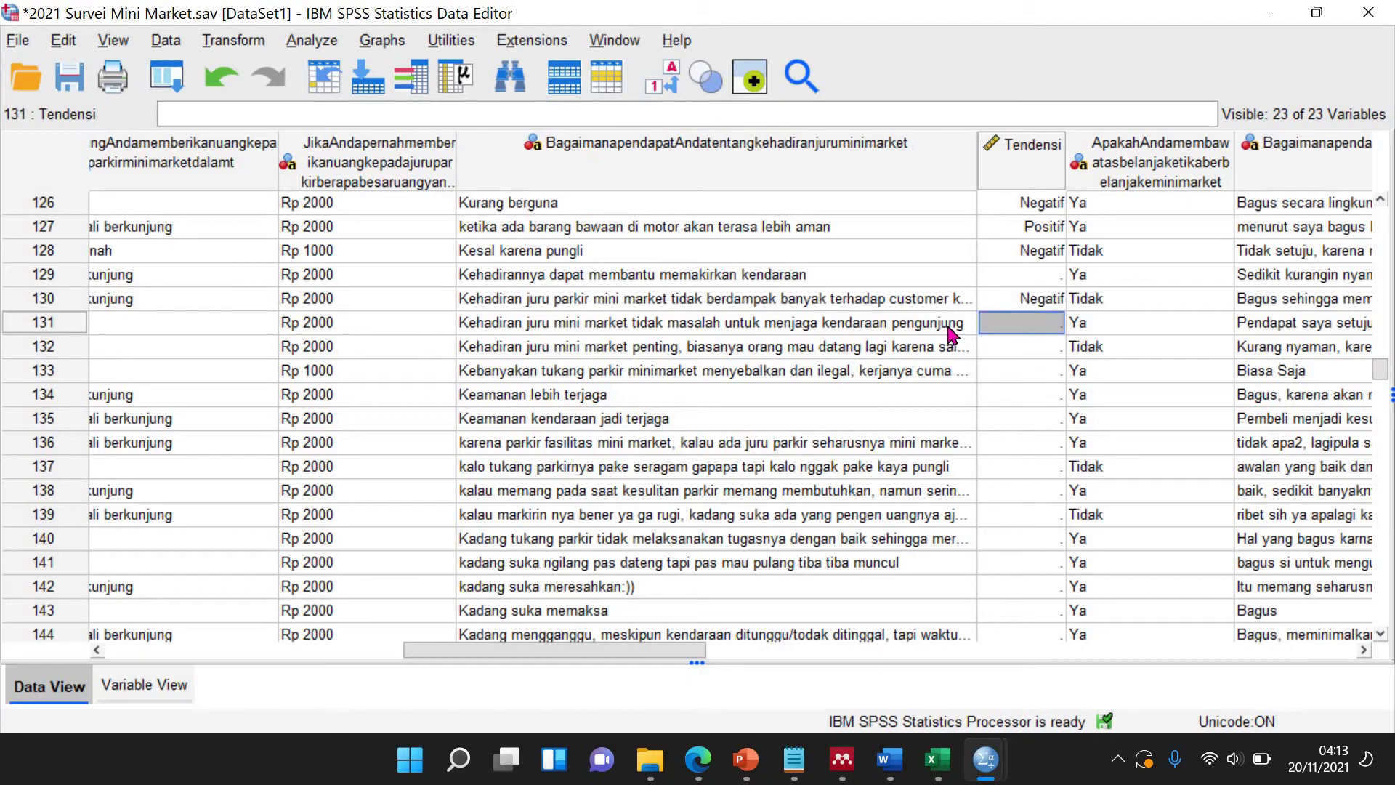
{"action": "key", "text": "Left"}
{"action": "key", "text": "Right"}
{"action": "type", "text": "1"}
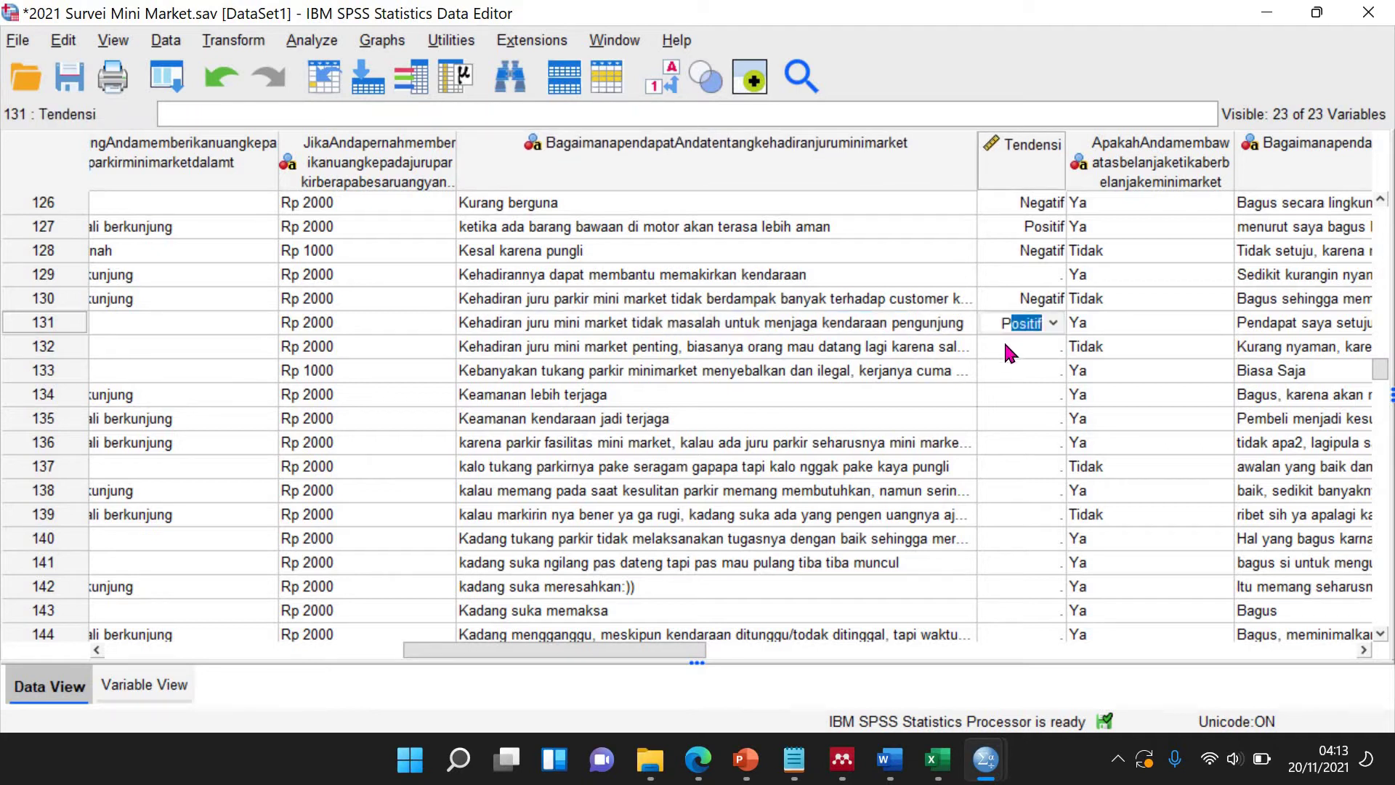
{"action": "key", "text": "Return"}
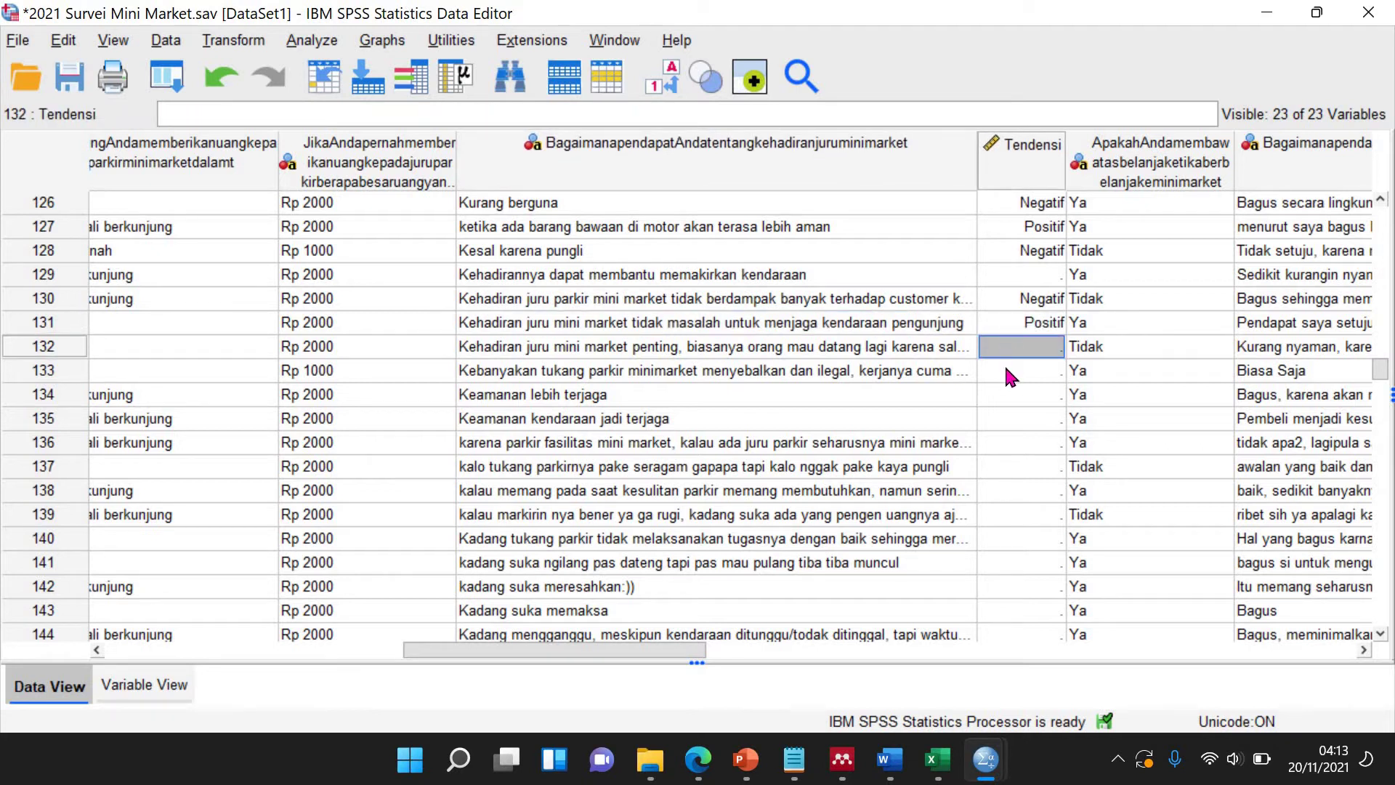
{"action": "type", "text": "Positif"}
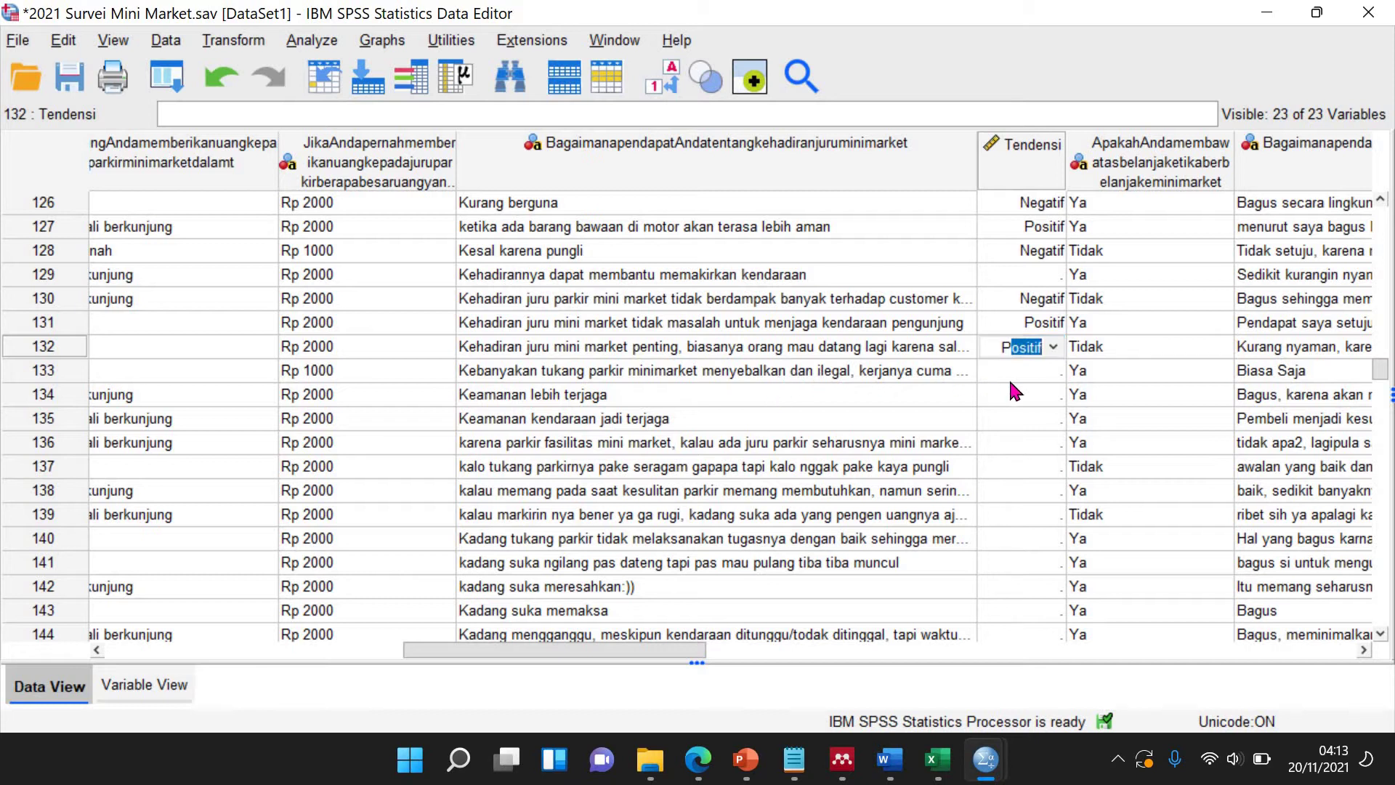
Set Tendensi to Positif for rows 133 to 135 and for "Kehadirannya dapat membantu memakirkan kendaraan" in row 129.
{"action": "left_click", "coordinate": [1015, 370]}
{"action": "type", "text": "Positif"}
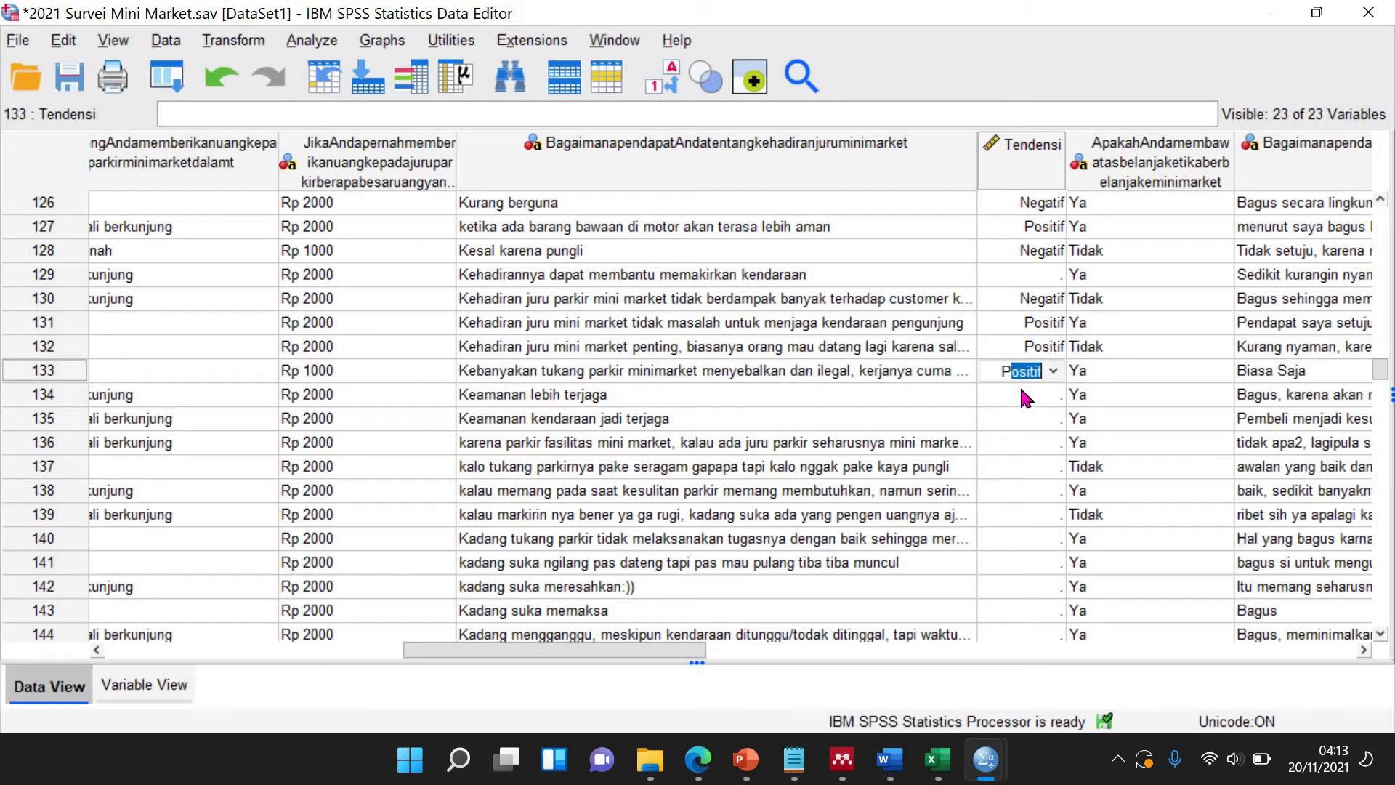
{"action": "left_click", "coordinate": [1011, 400]}
{"action": "type", "text": "Positif"}
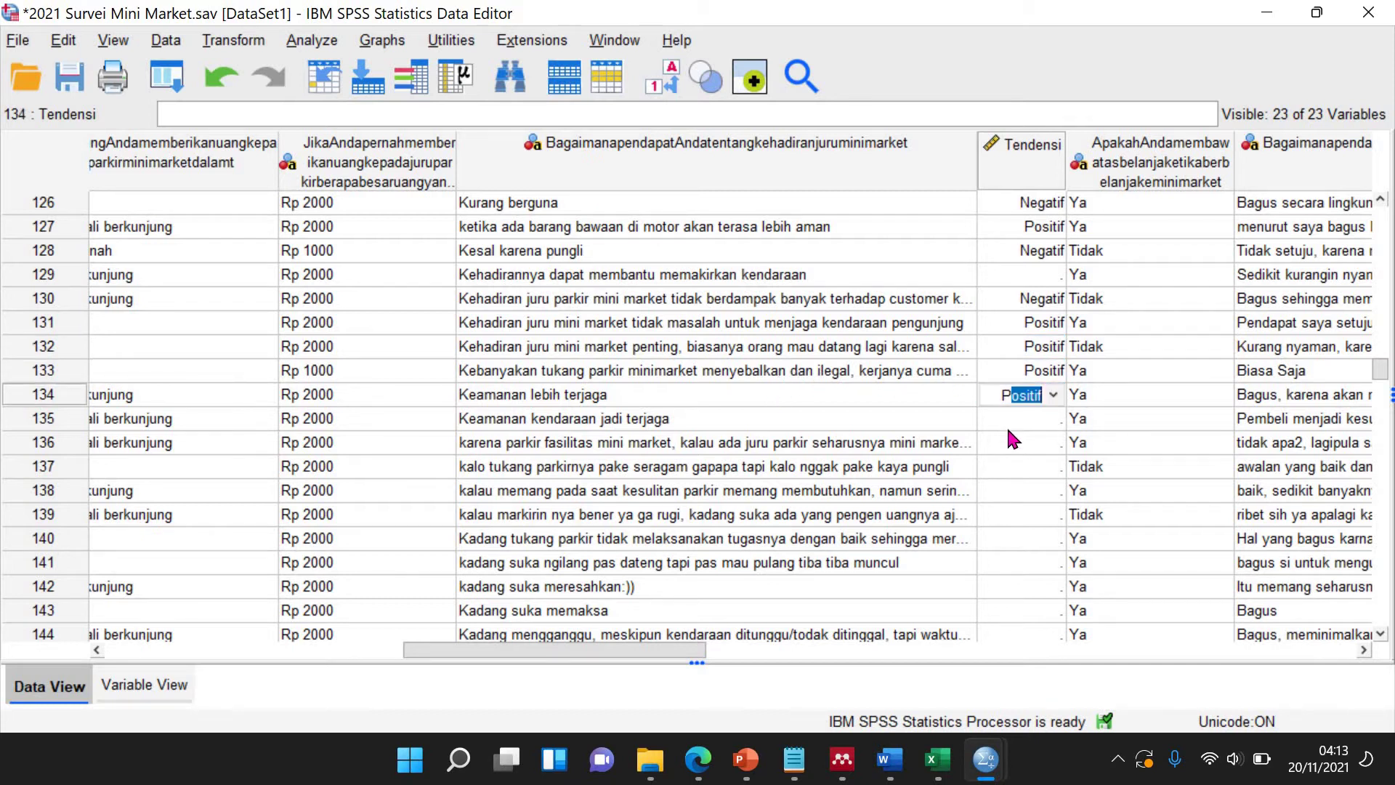
{"action": "left_click", "coordinate": [1009, 417]}
{"action": "type", "text": "Positif"}
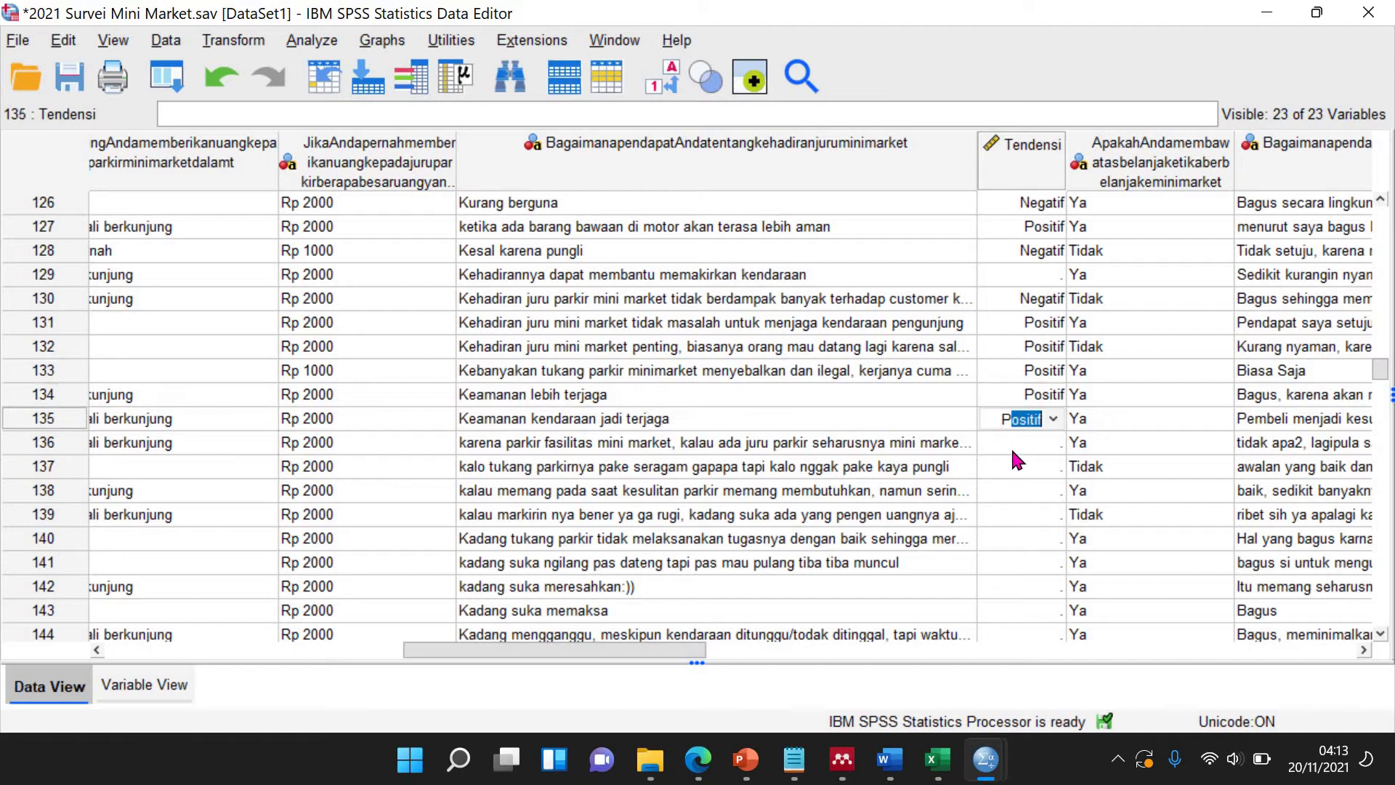
{"action": "left_click", "coordinate": [1010, 443]}
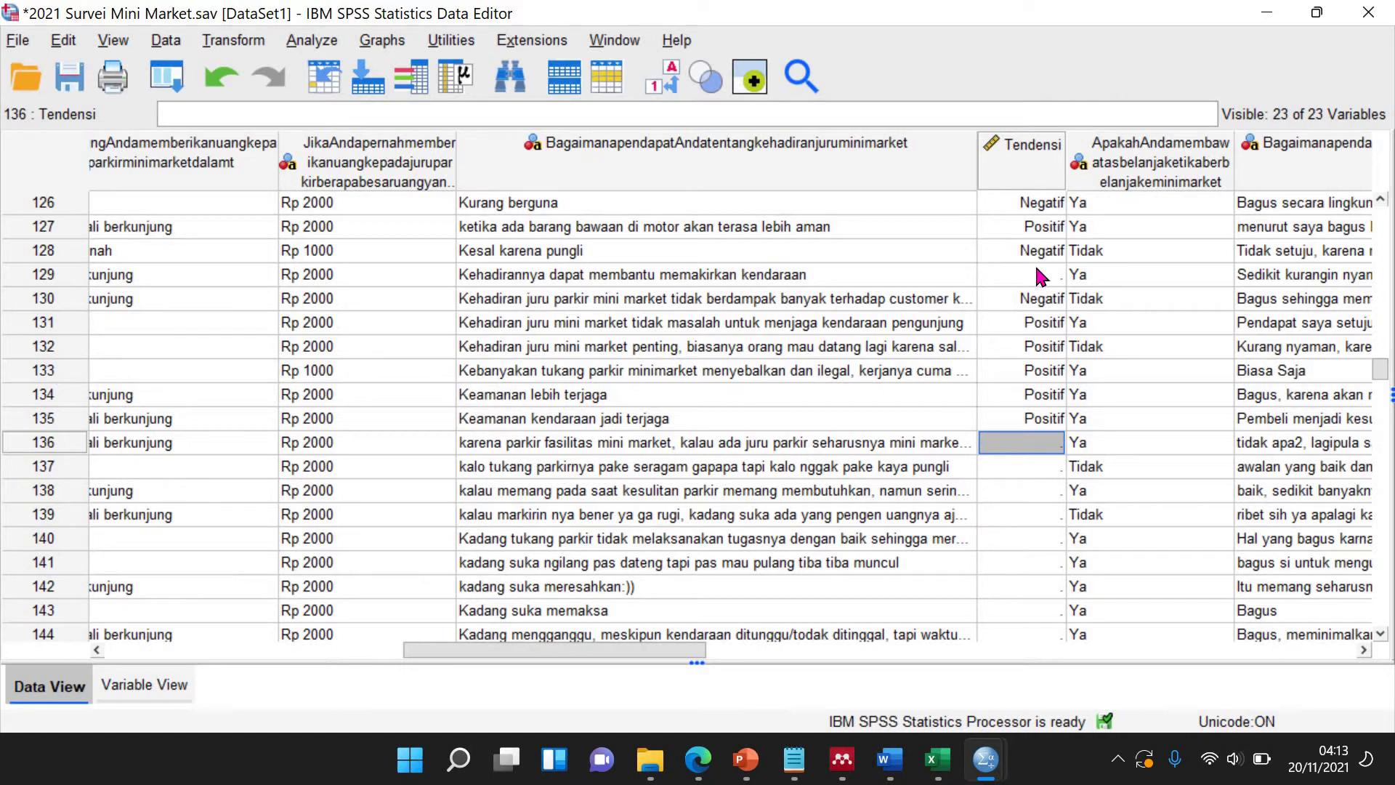
{"action": "left_click", "coordinate": [1030, 275]}
{"action": "type", "text": "P"}
Read the full opinion in row 136 about parking as a mini market facility and set its Tendensi to Negatif.
{"action": "left_click", "coordinate": [1014, 442]}
{"action": "left_click", "coordinate": [882, 450]}
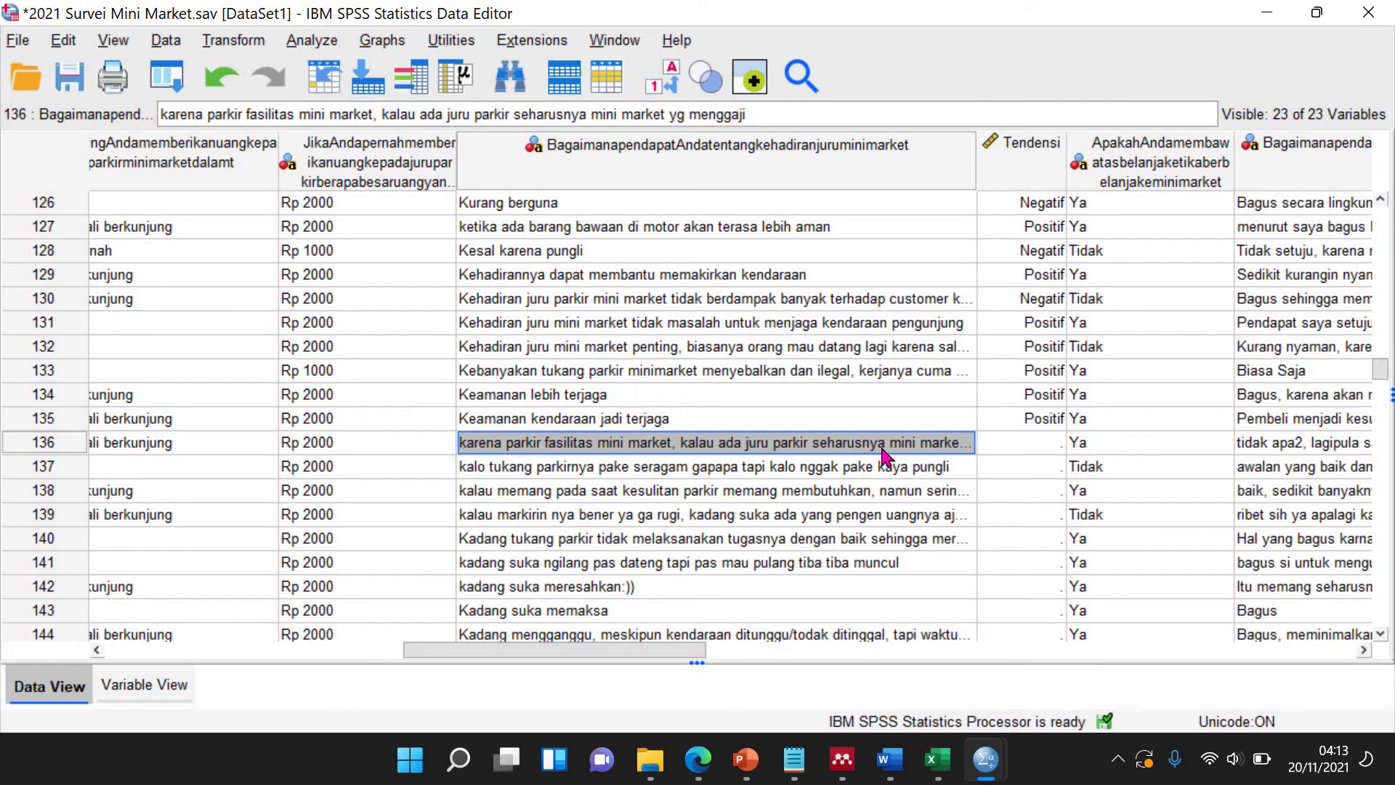
{"action": "left_click", "coordinate": [1026, 447]}
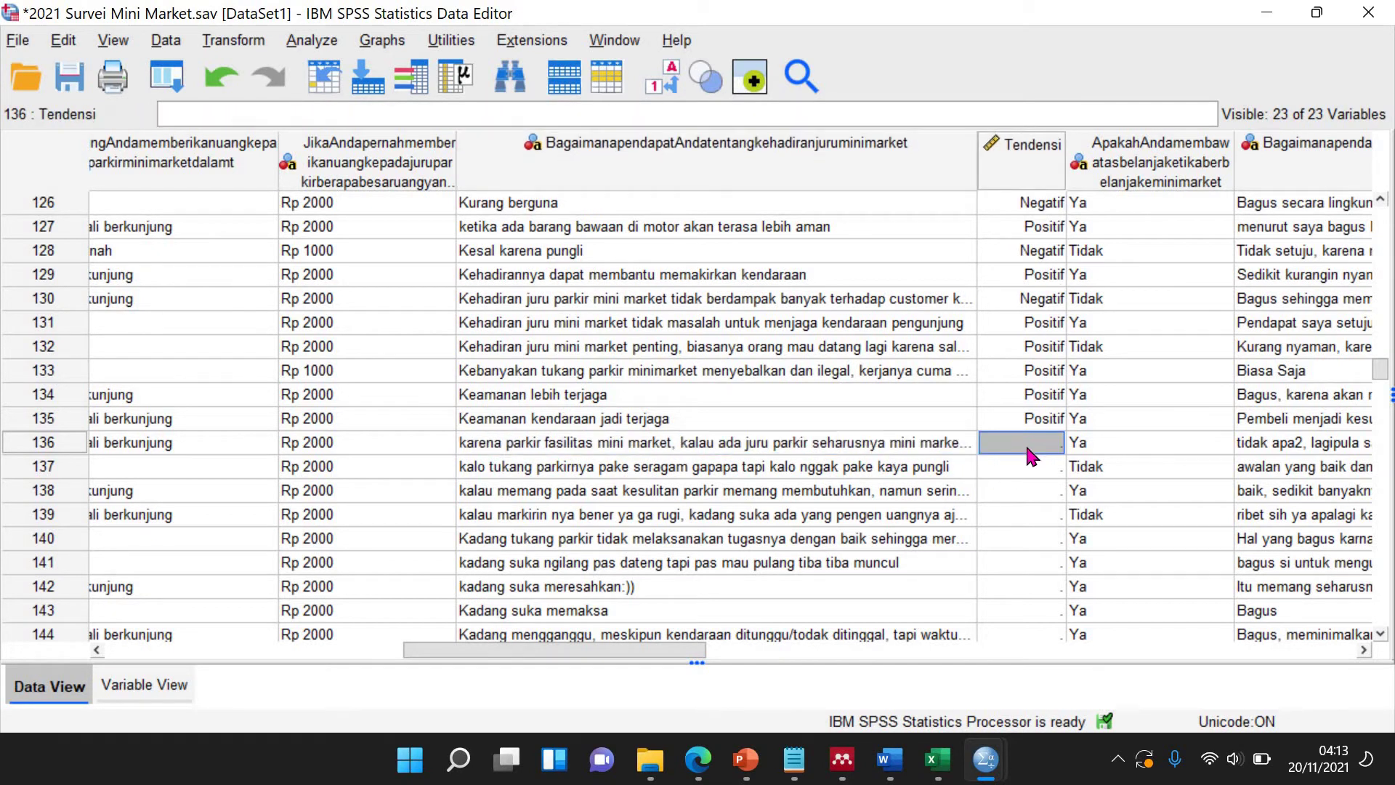
{"action": "type", "text": "2"}
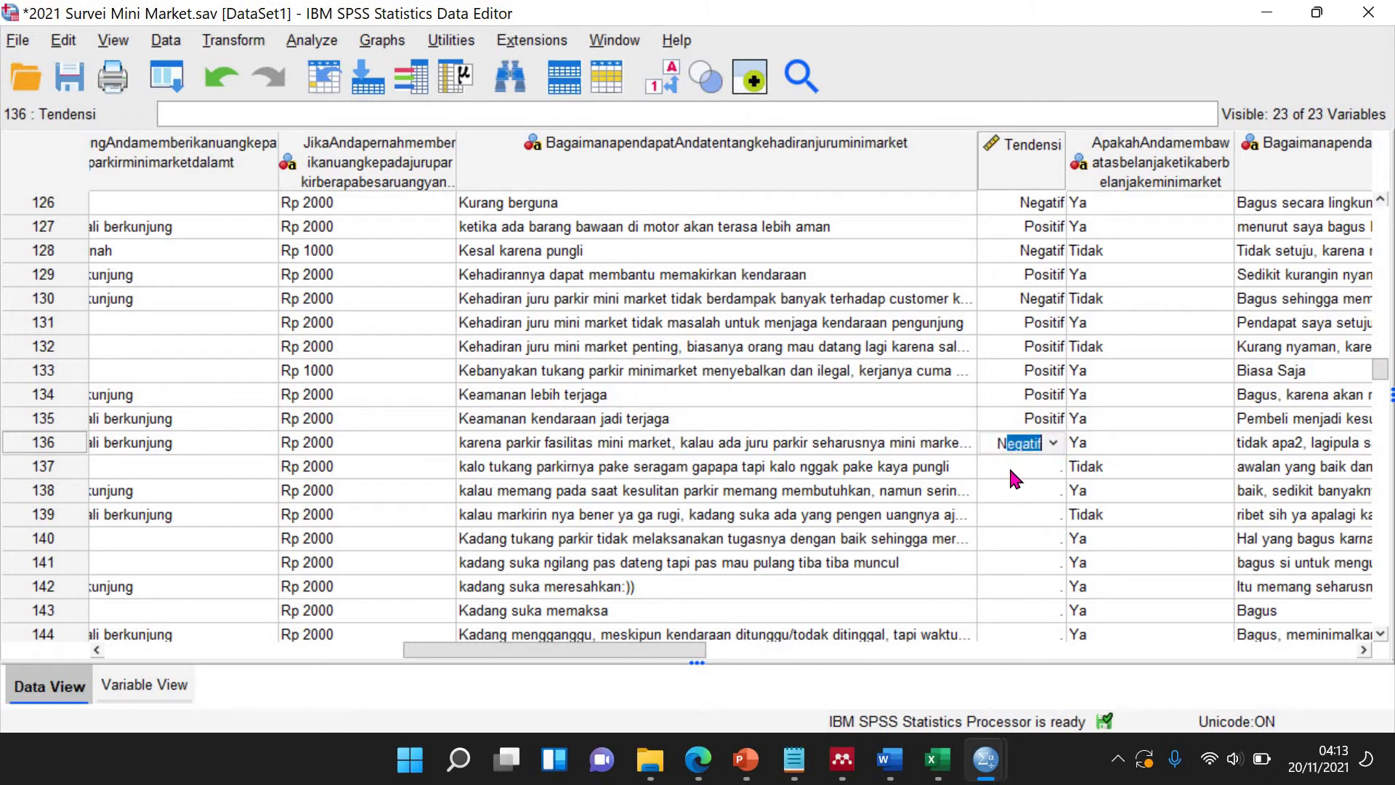
{"action": "key", "text": "Return"}
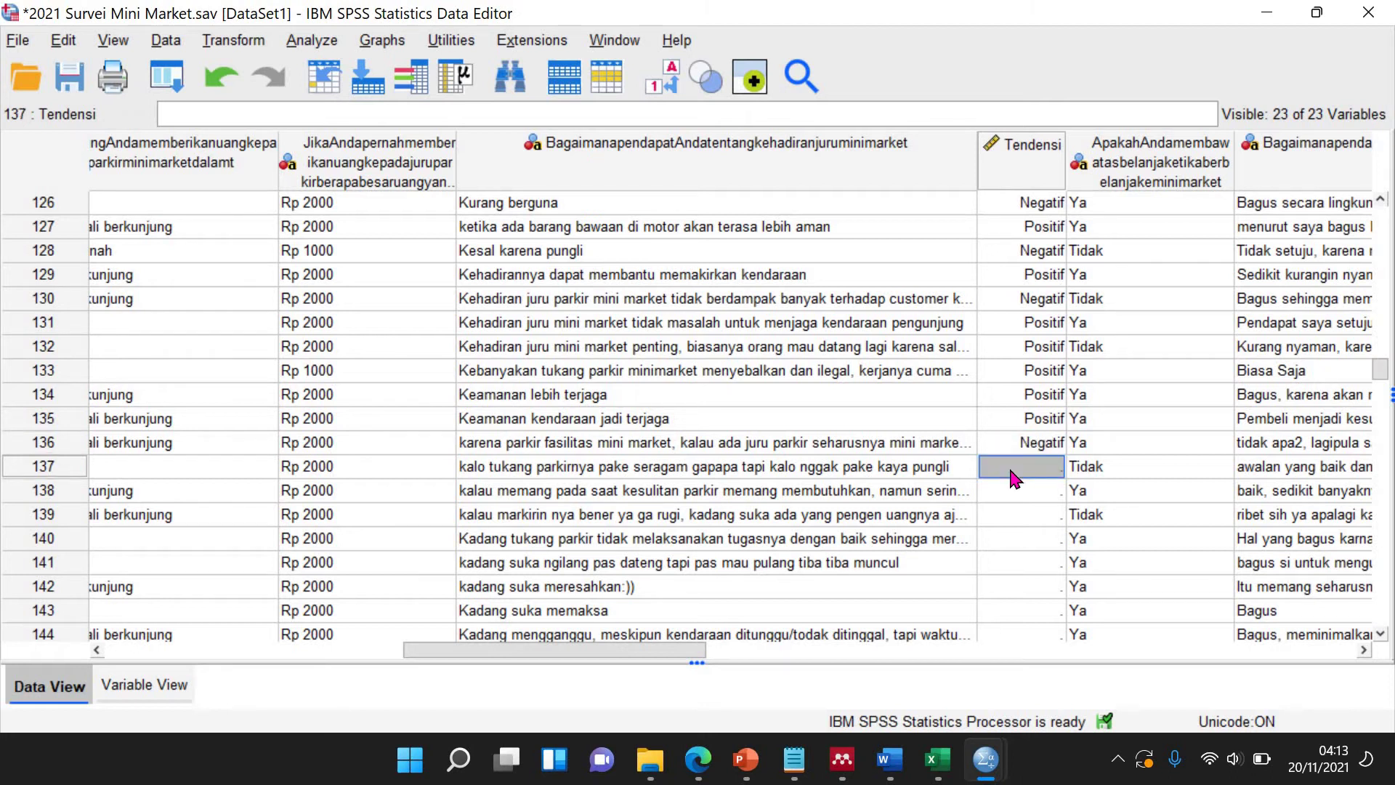
Read the row 137 opinion about attendants wearing uniforms and set its Tendensi to Netral.
{"action": "left_click", "coordinate": [668, 468]}
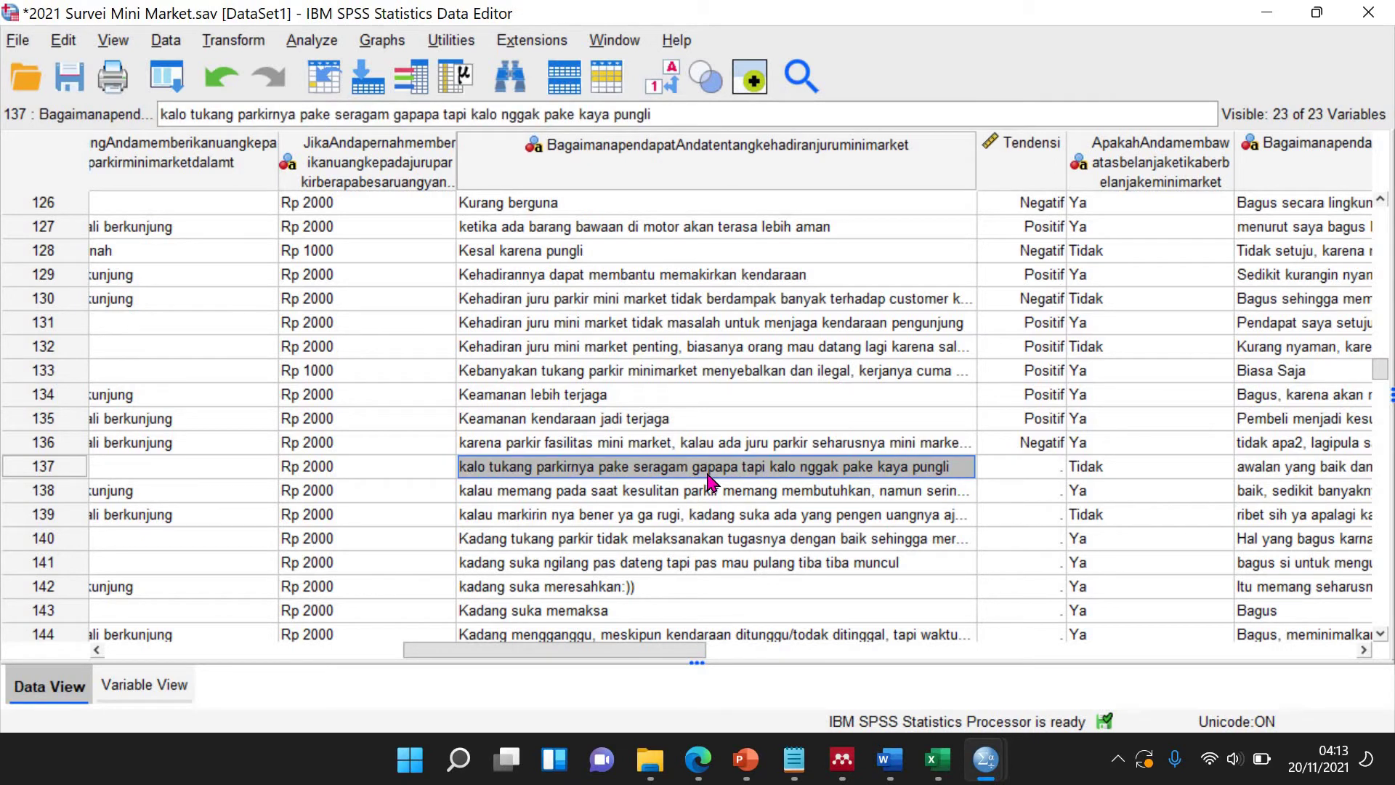
{"action": "left_click", "coordinate": [1006, 472]}
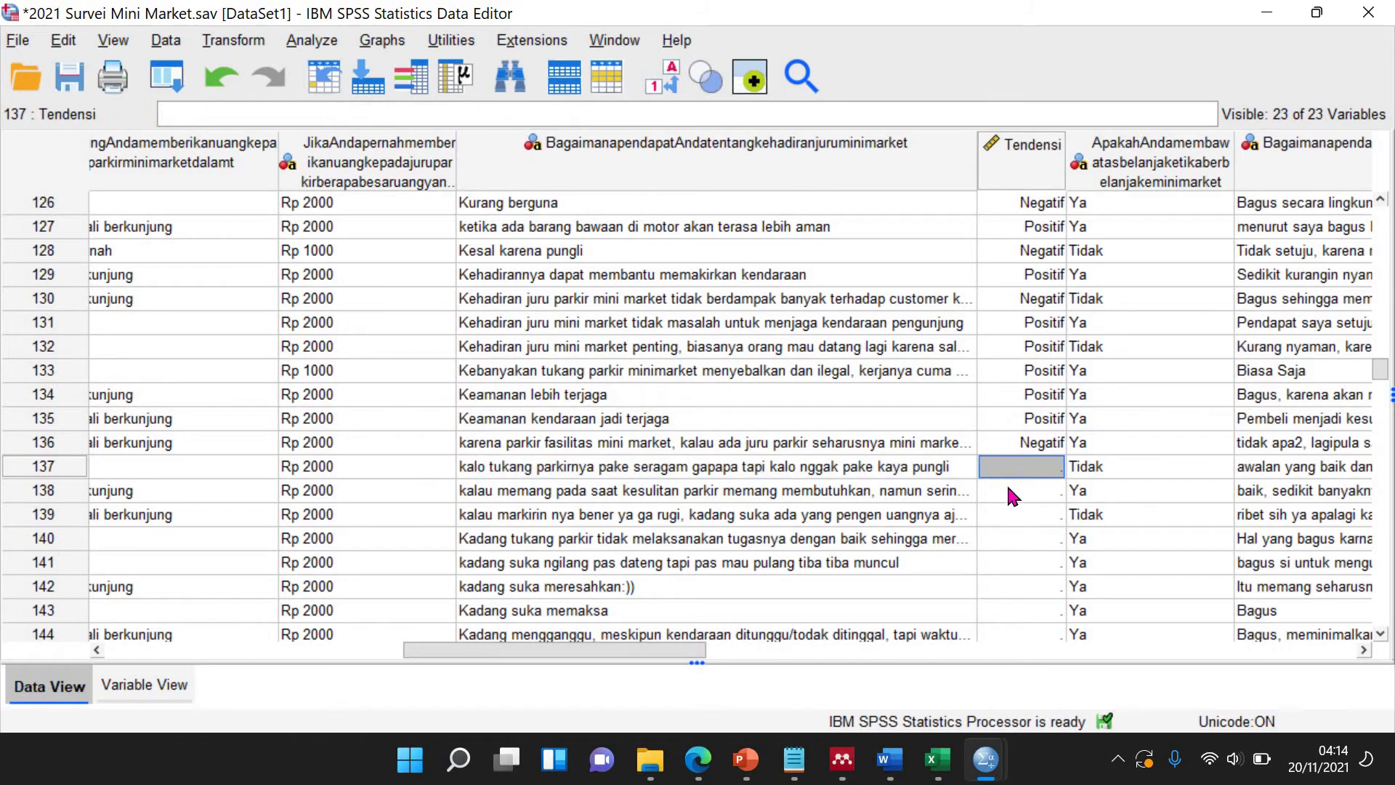
{"action": "type", "text": "N"}
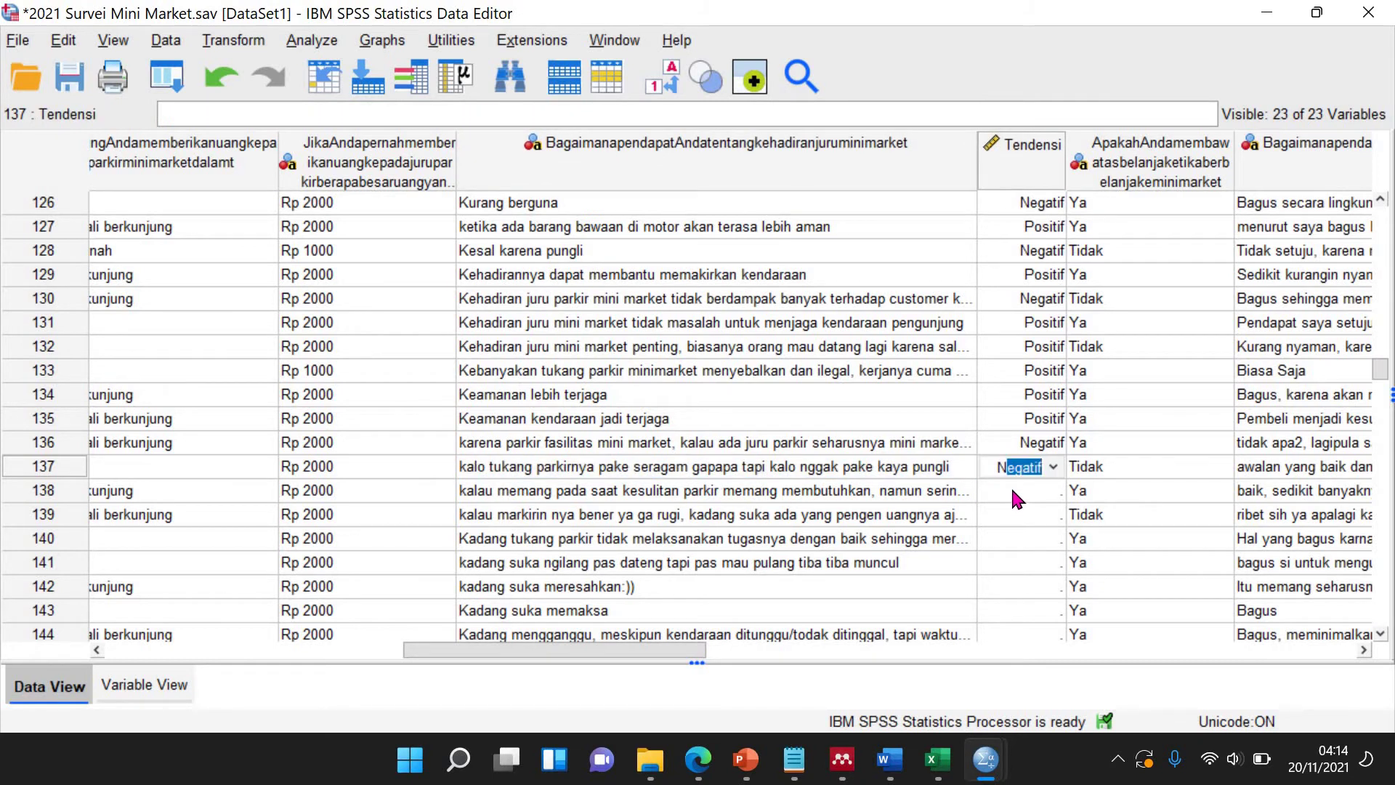
{"action": "type", "text": "E"}
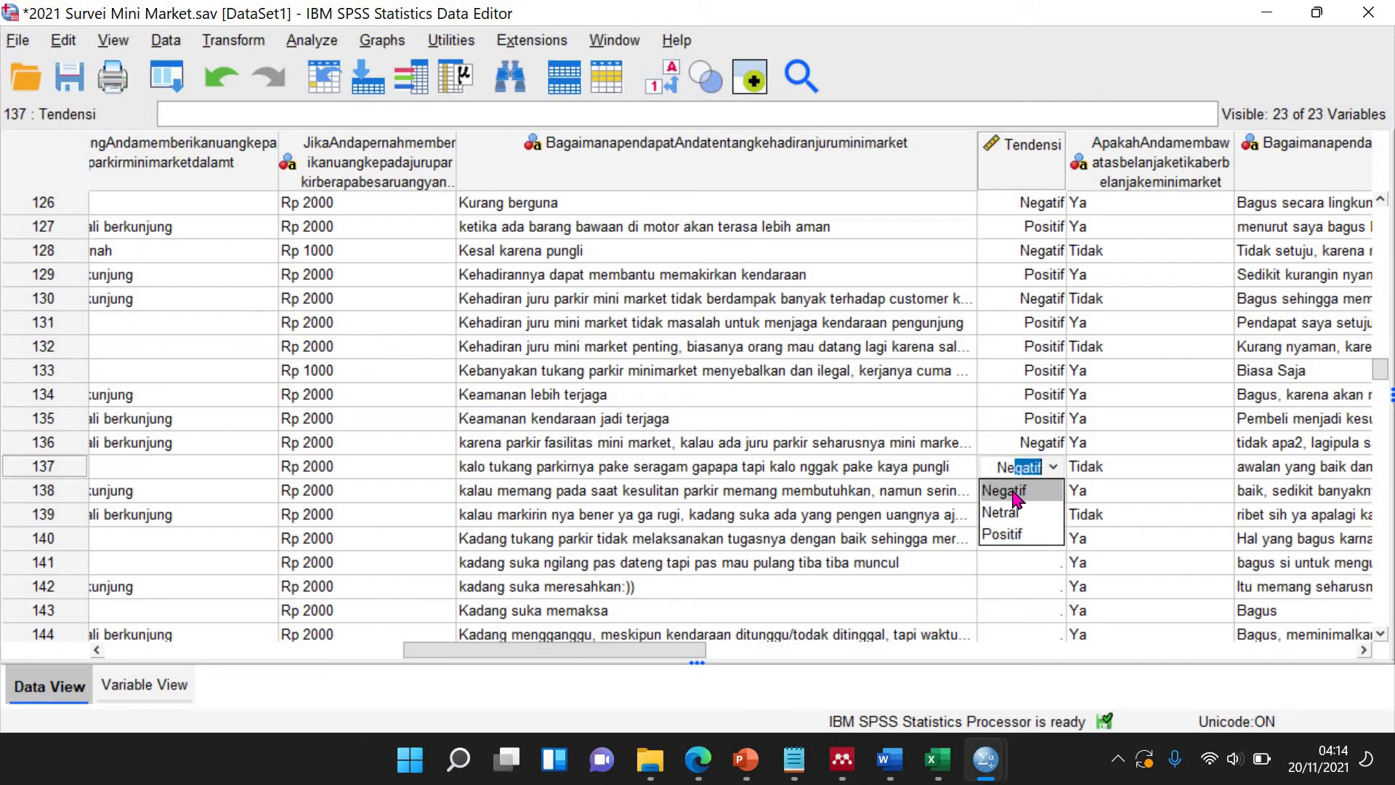
{"action": "left_click", "coordinate": [1006, 513]}
{"action": "left_click", "coordinate": [1030, 543]}
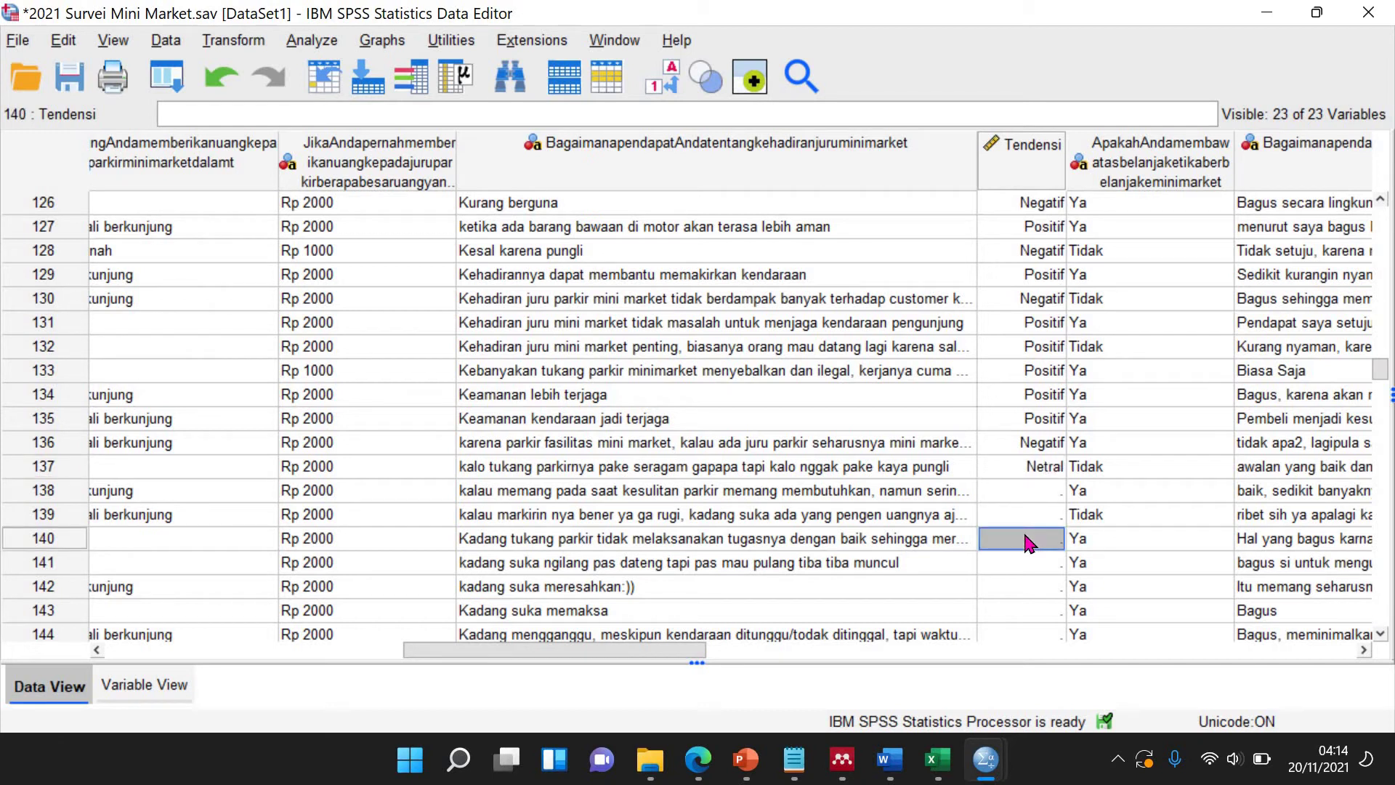
Review the full opinion in row 138 and set Tendensi to Netral for the mixed "kalau" opinions in rows 138 and 139.
{"action": "left_click", "coordinate": [925, 489]}
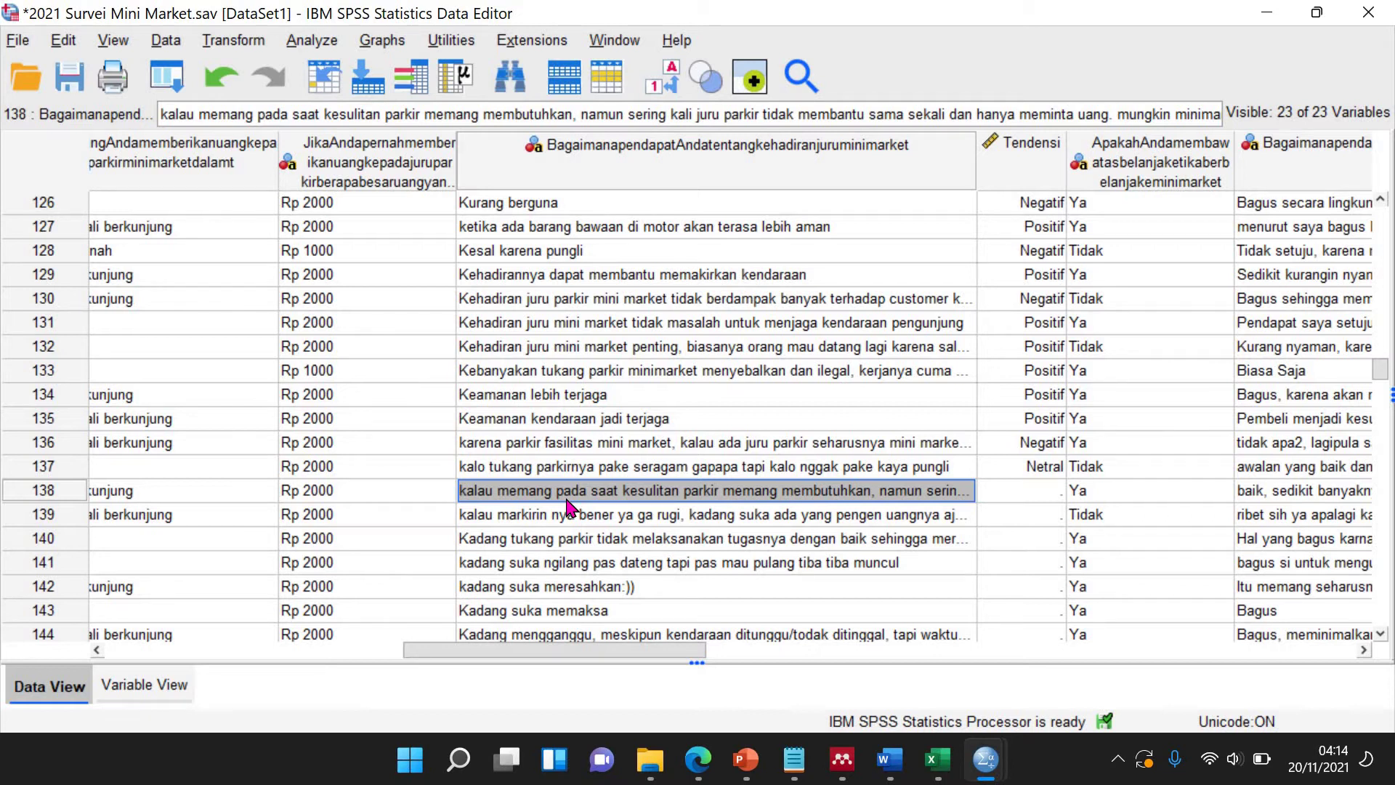
{"action": "left_click", "coordinate": [1039, 490]}
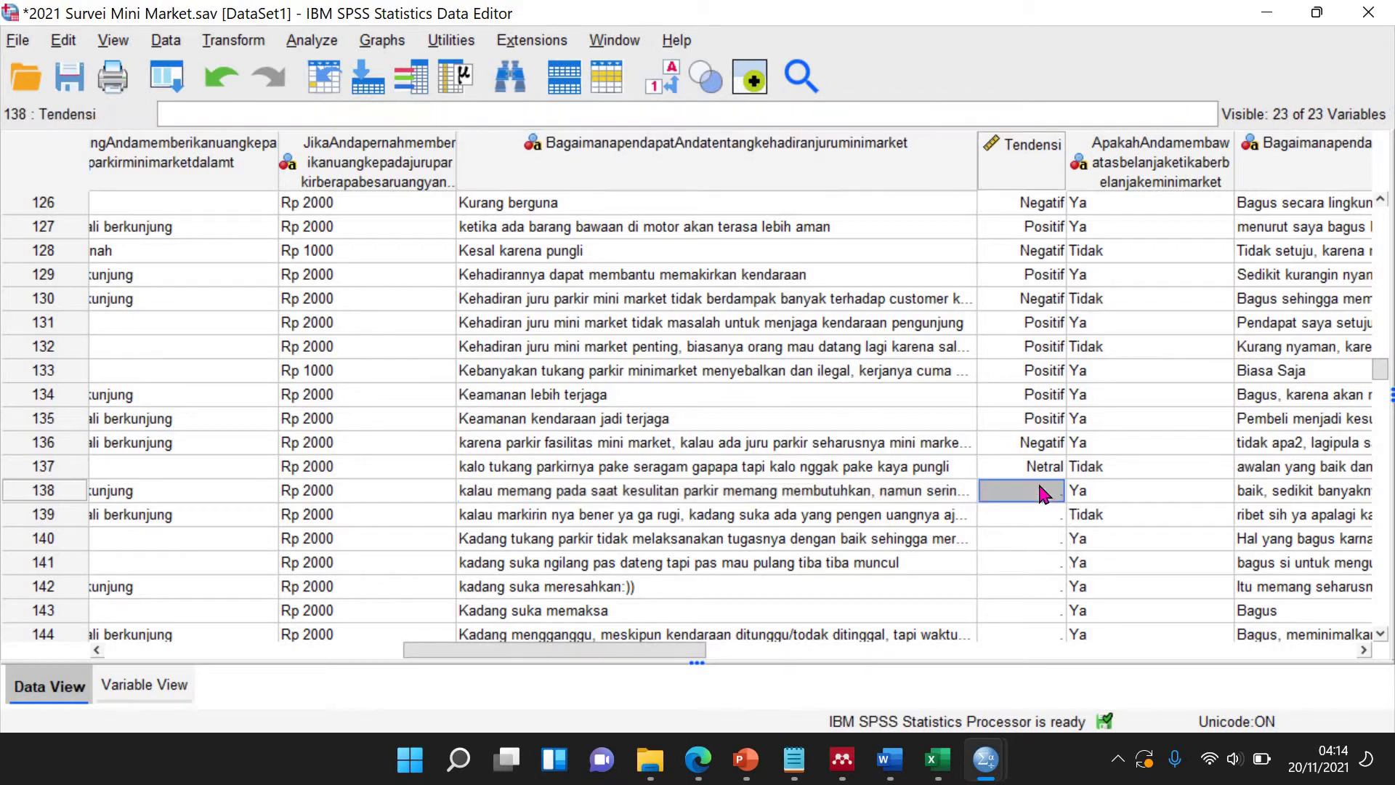
{"action": "double_click", "coordinate": [1043, 494]}
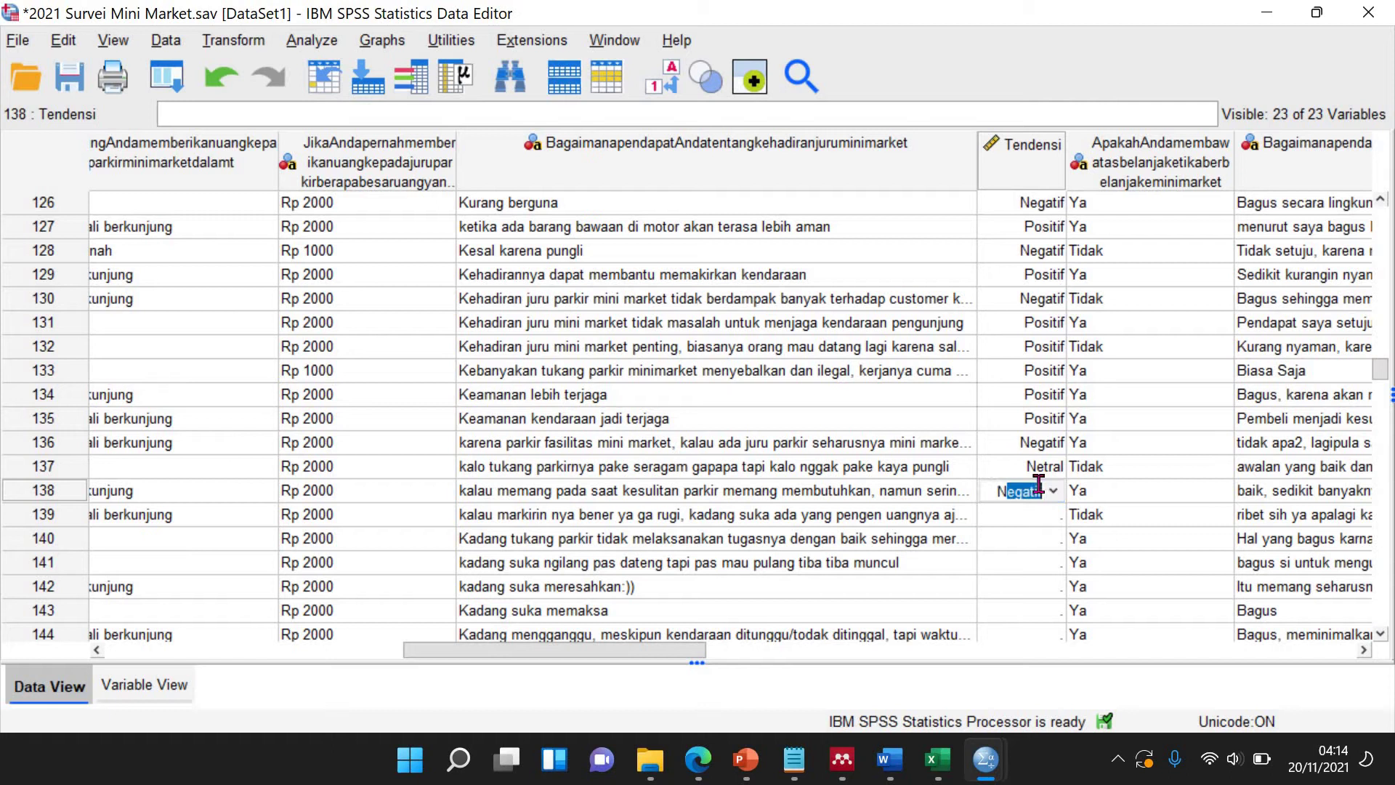
{"action": "type", "text": "Netral"}
{"action": "key", "text": "Return"}
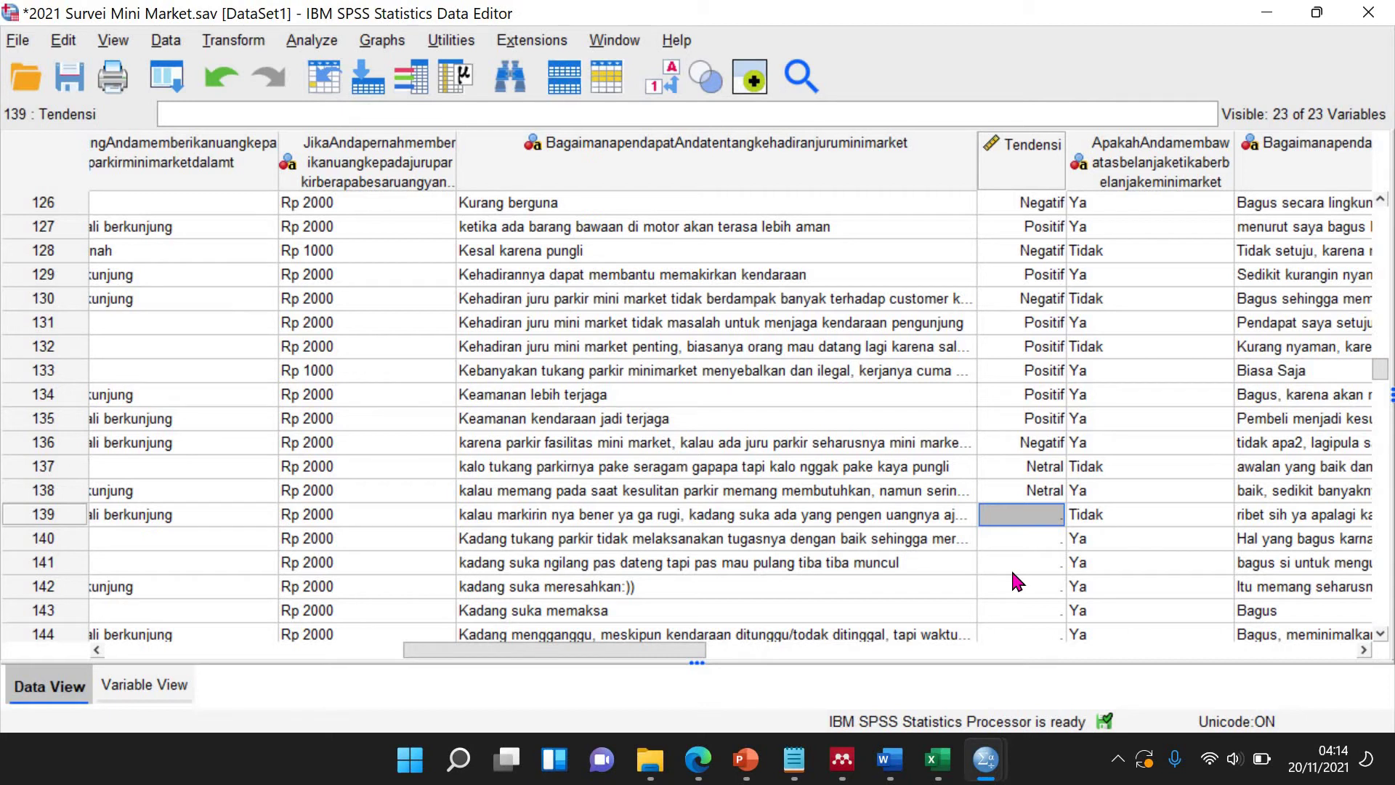
{"action": "type", "text": "2"}
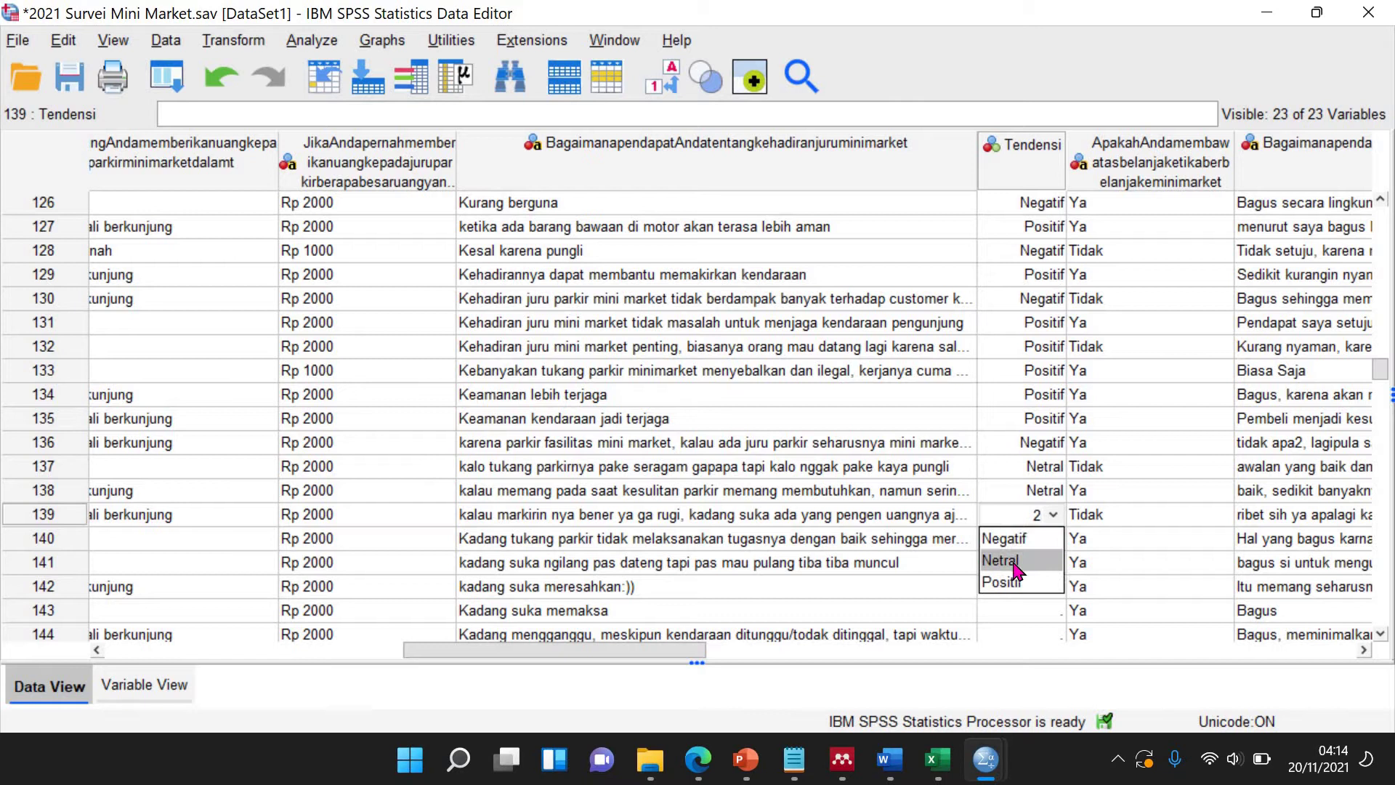
{"action": "left_click", "coordinate": [1012, 559]}
{"action": "left_click", "coordinate": [1024, 544]}
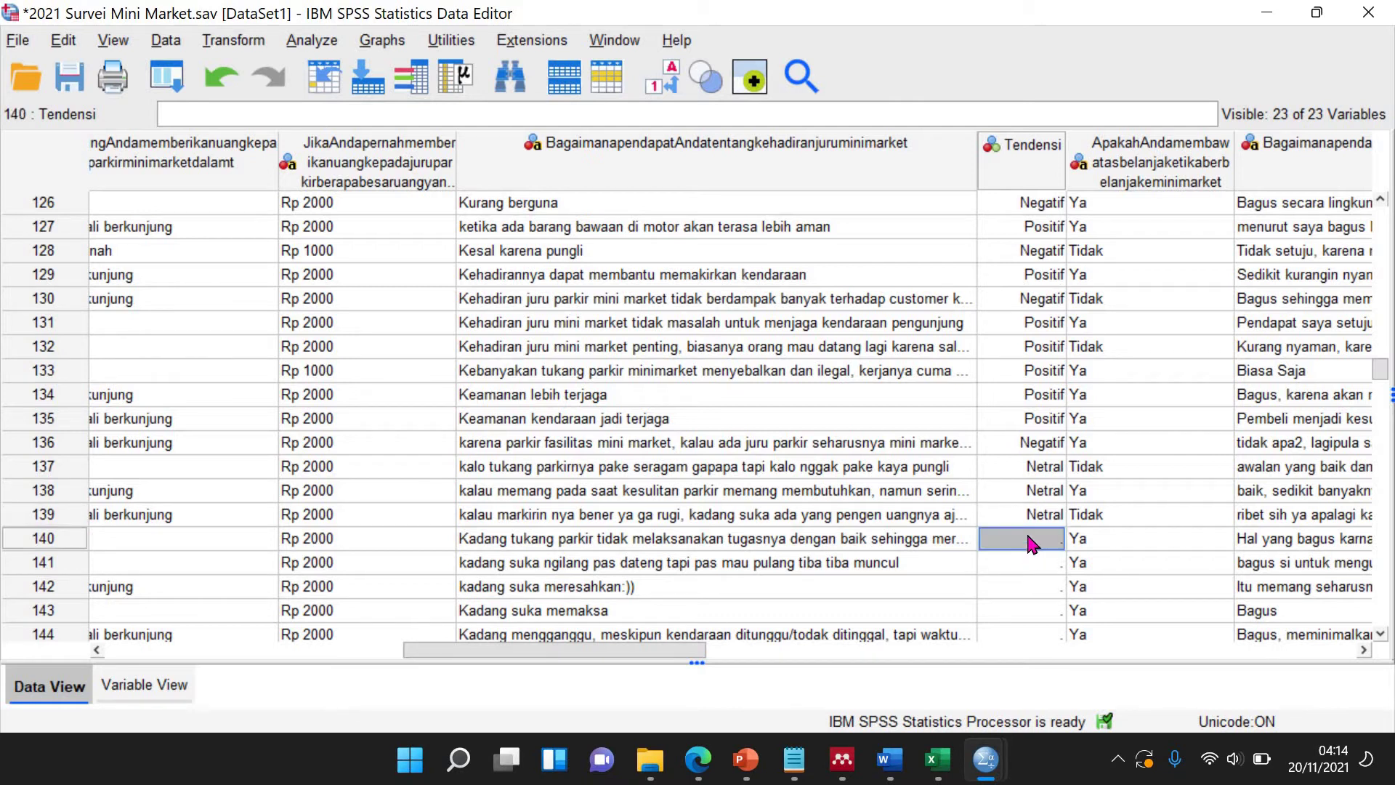
Sort the cases in ascending order of Tendensi and locate the uncoded opinions just before the classified rows.
{"action": "left_click", "coordinate": [1024, 178]}
{"action": "right_click", "coordinate": [1024, 178]}
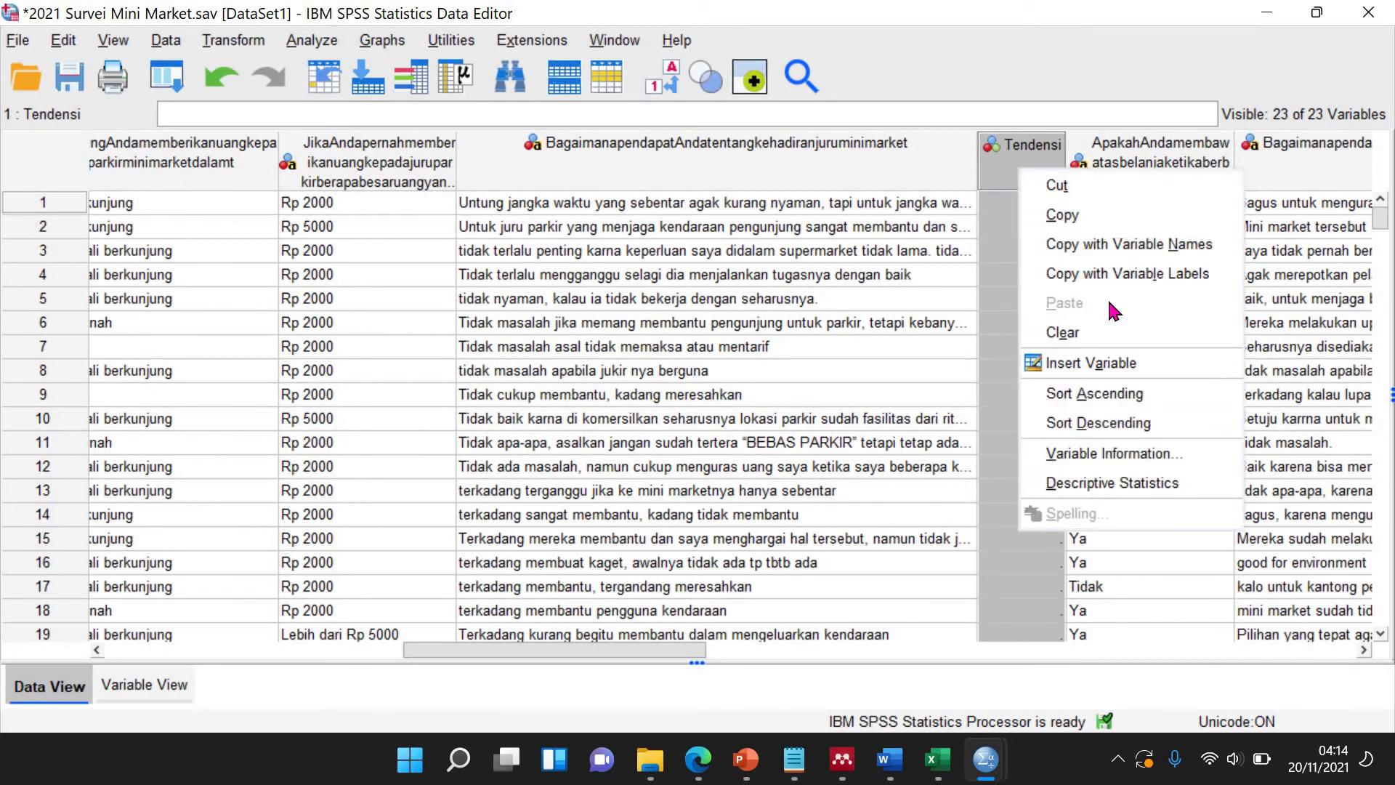
{"action": "left_click", "coordinate": [1113, 400]}
{"action": "scroll", "coordinate": [1037, 447], "scroll_direction": "down", "scroll_amount": 20}
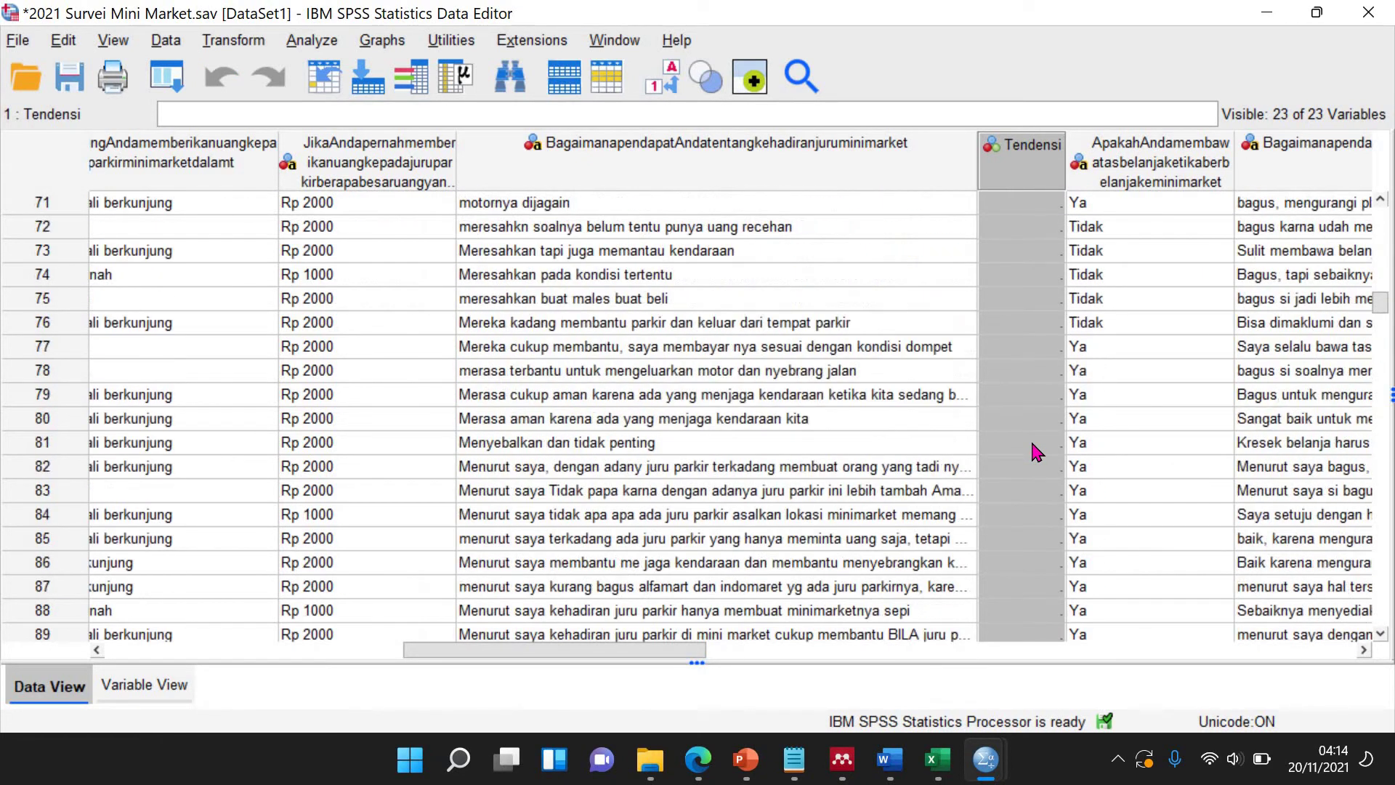
{"action": "scroll", "coordinate": [1036, 452], "scroll_direction": "down", "scroll_amount": 20}
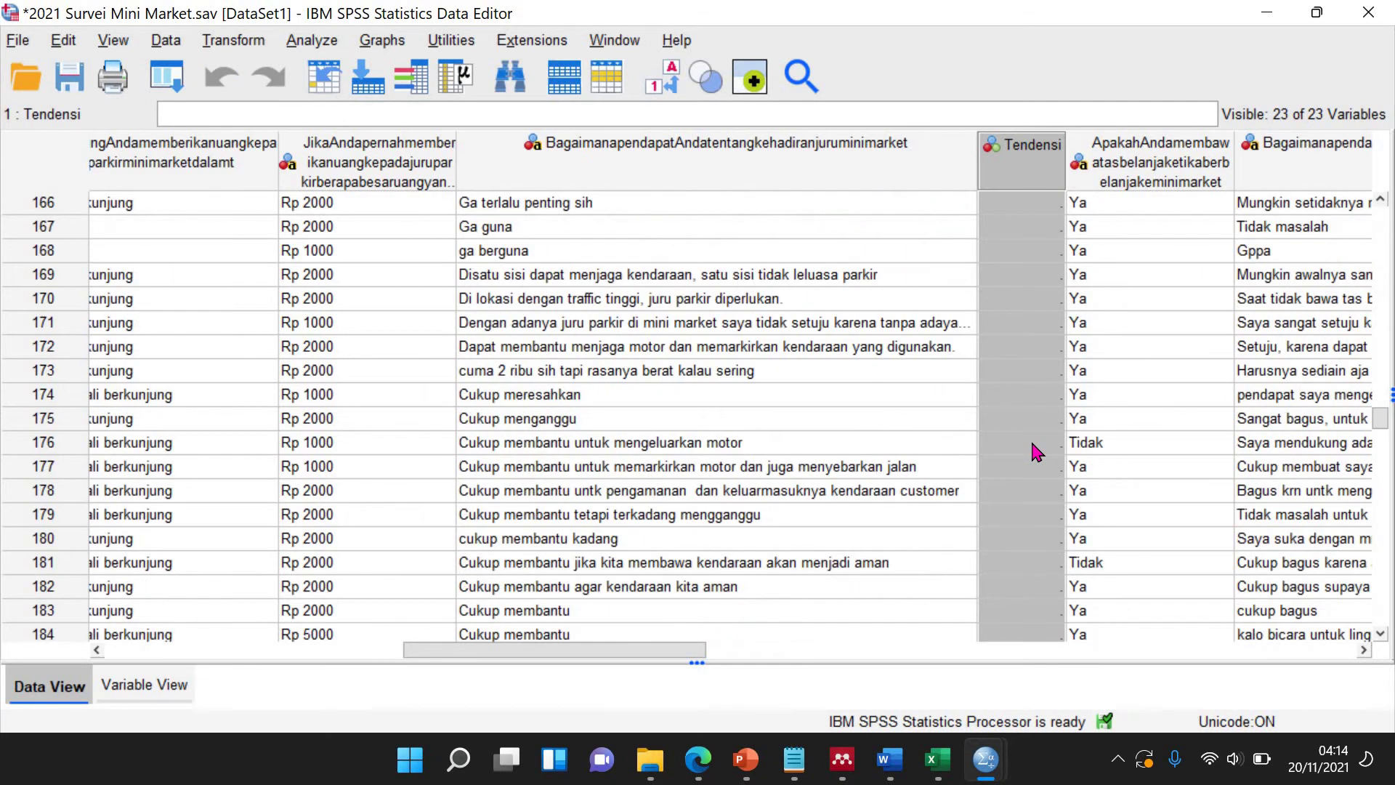
{"action": "scroll", "coordinate": [1037, 452], "scroll_direction": "up", "scroll_amount": 5}
{"action": "scroll", "coordinate": [1037, 452], "scroll_direction": "down", "scroll_amount": 20}
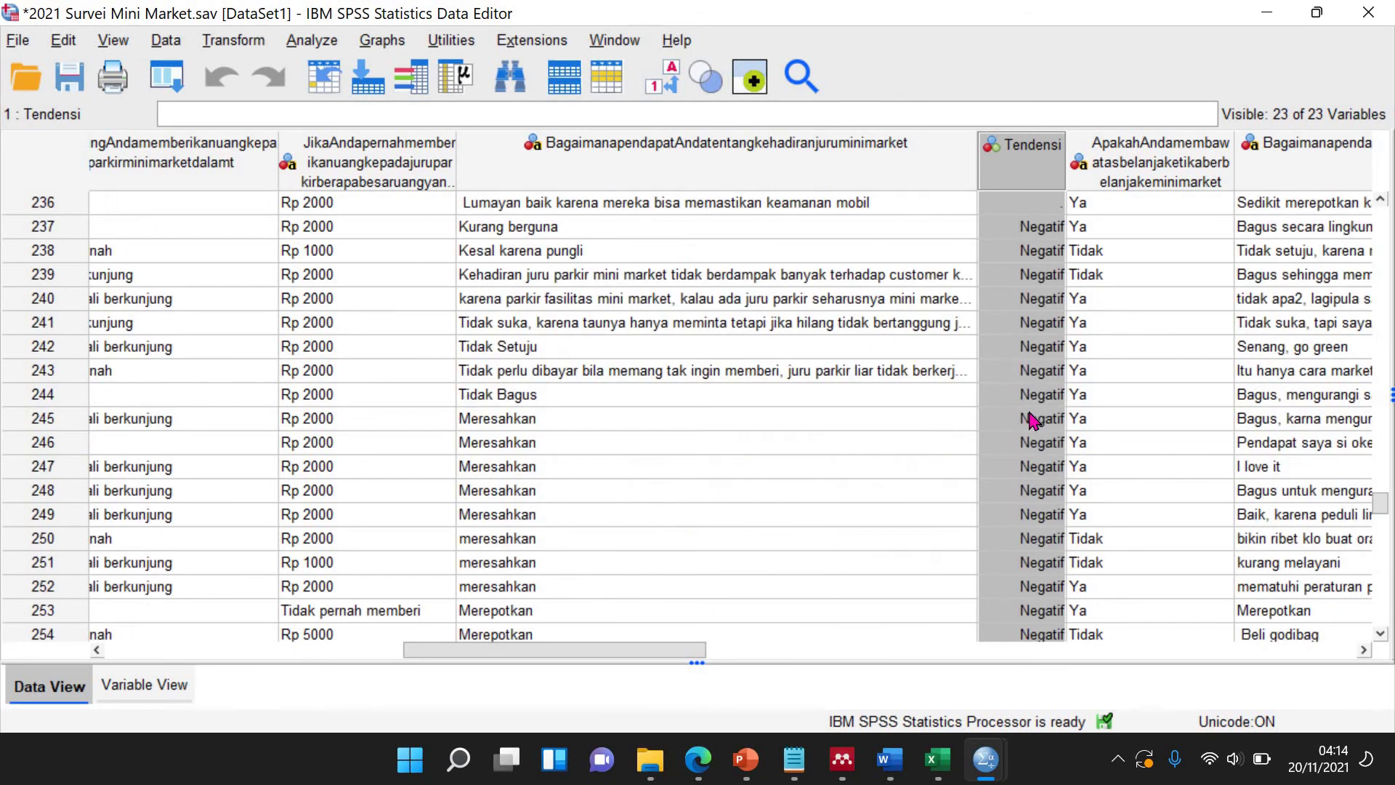
{"action": "scroll", "coordinate": [1031, 419], "scroll_direction": "up", "scroll_amount": 3}
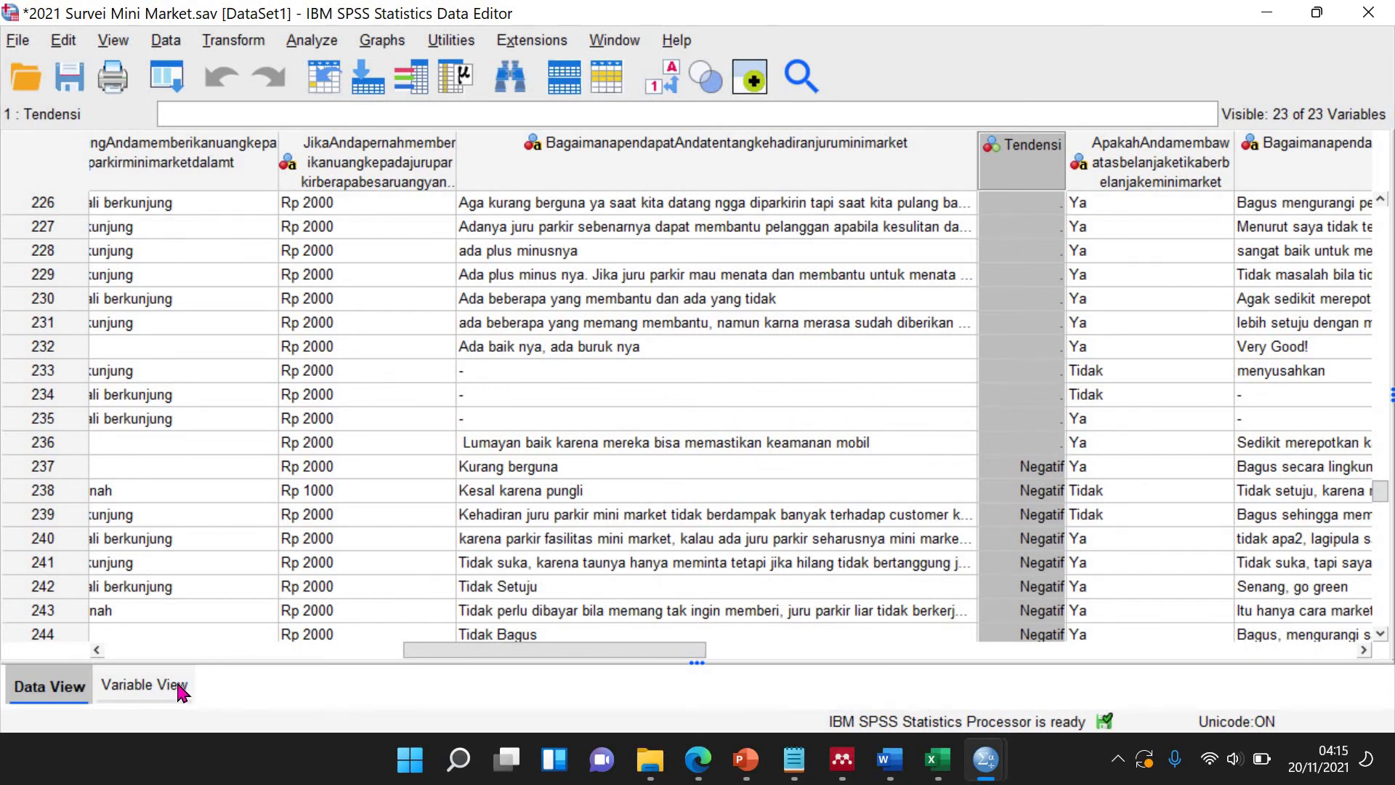
Add the value label 4 = "TA" to the Tendensi variable.
{"action": "left_click", "coordinate": [144, 684]}
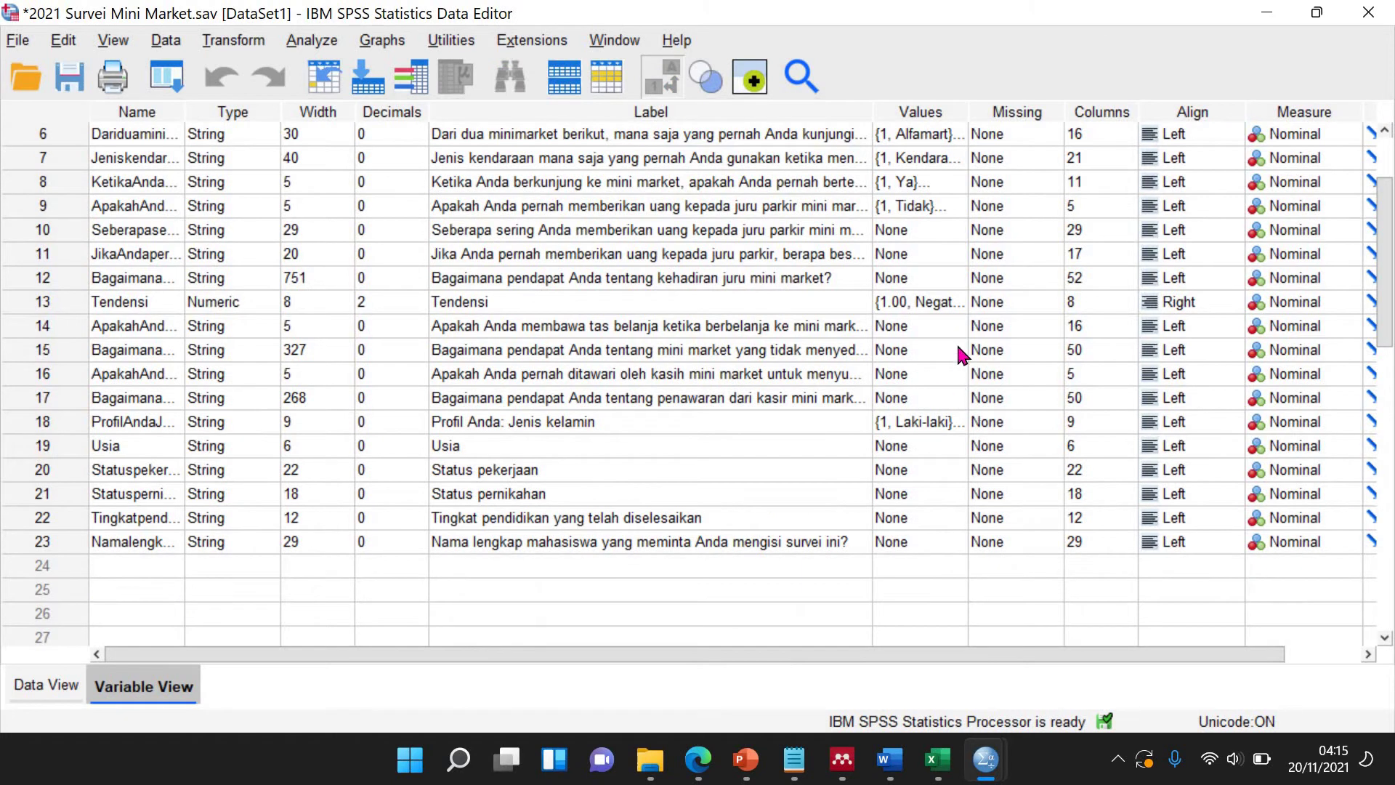
{"action": "double_click", "coordinate": [960, 300]}
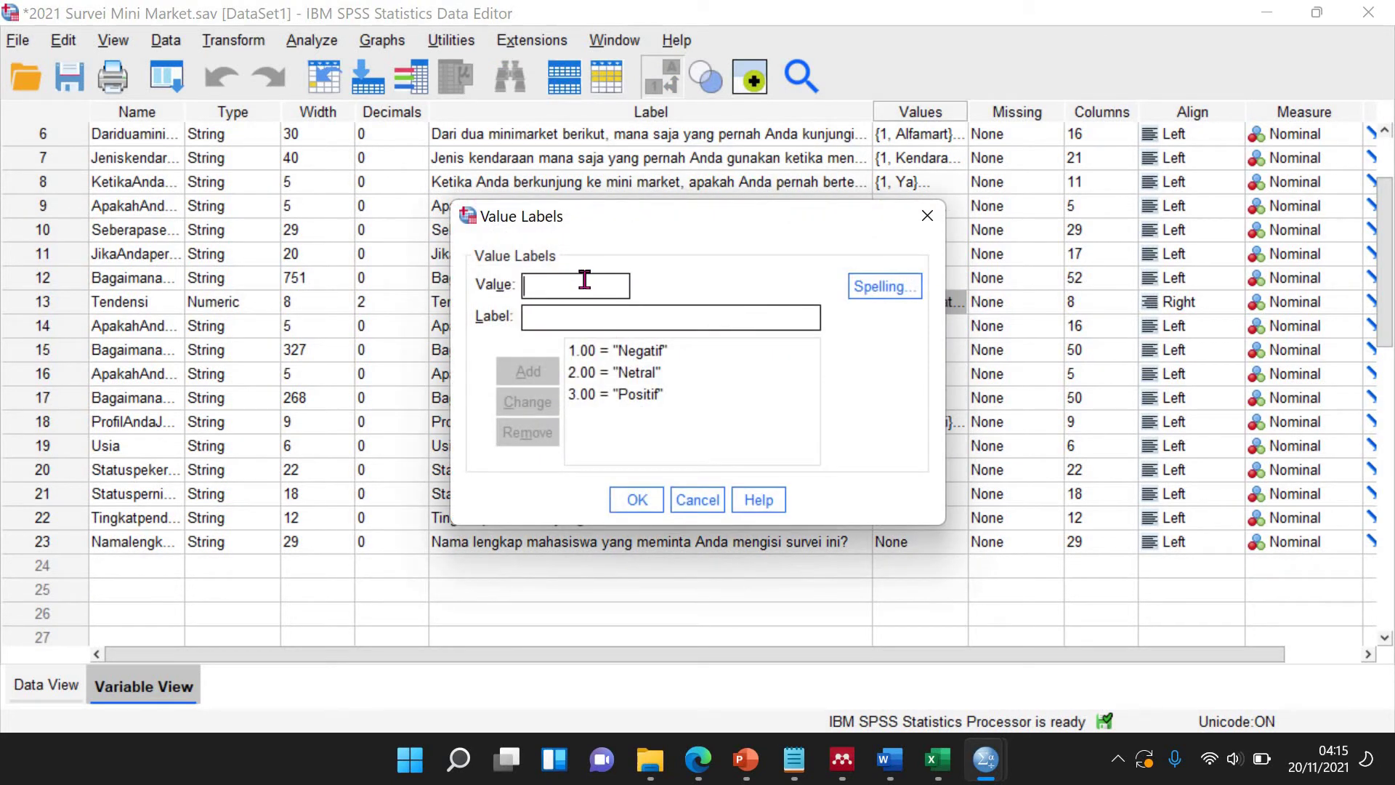
{"action": "type", "text": "4"}
{"action": "left_click", "coordinate": [590, 316]}
{"action": "type", "text": "TA"}
{"action": "left_click", "coordinate": [535, 371]}
{"action": "left_click", "coordinate": [626, 502]}
Set Tendensi to TA for rows 233 to 235, whose opinion is only a dash.
{"action": "left_click", "coordinate": [33, 685]}
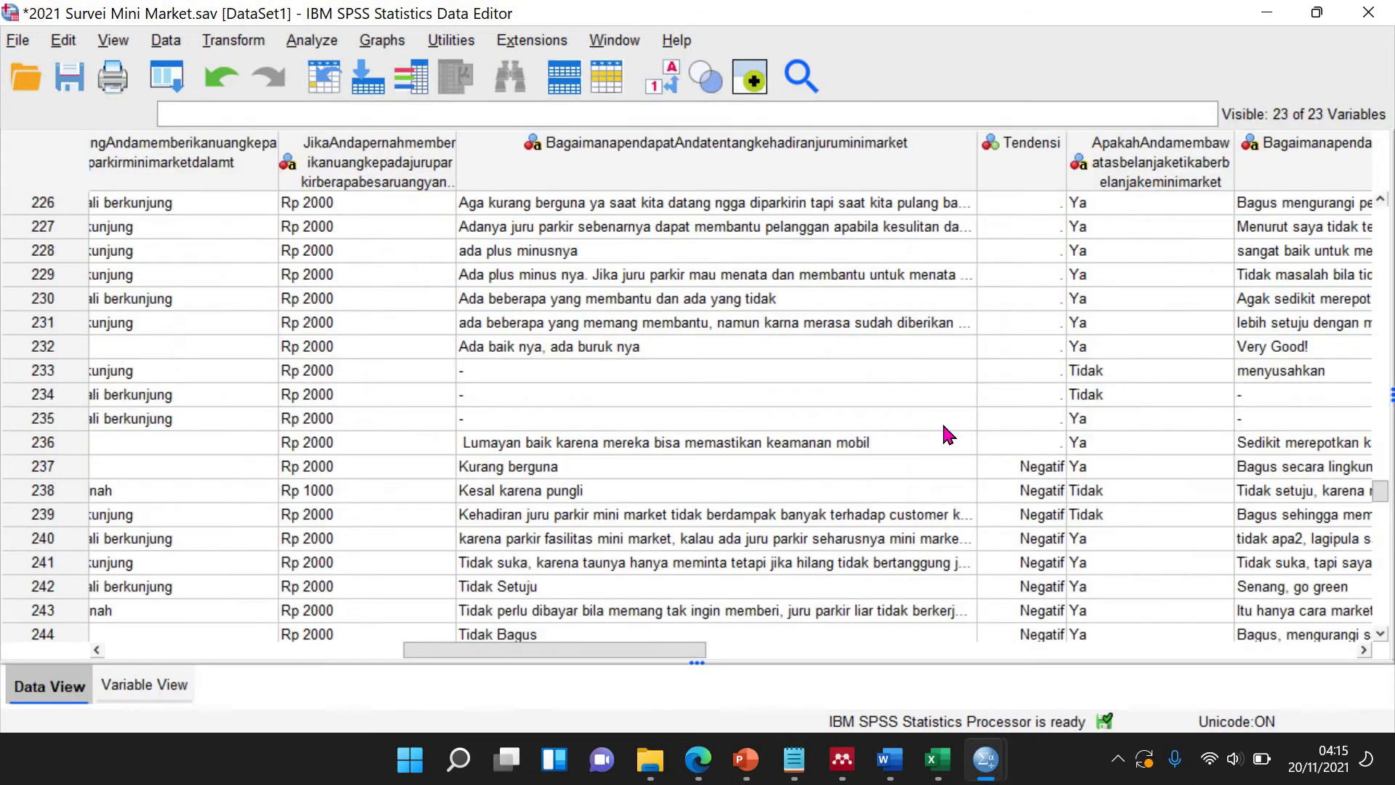
{"action": "left_click", "coordinate": [1028, 374]}
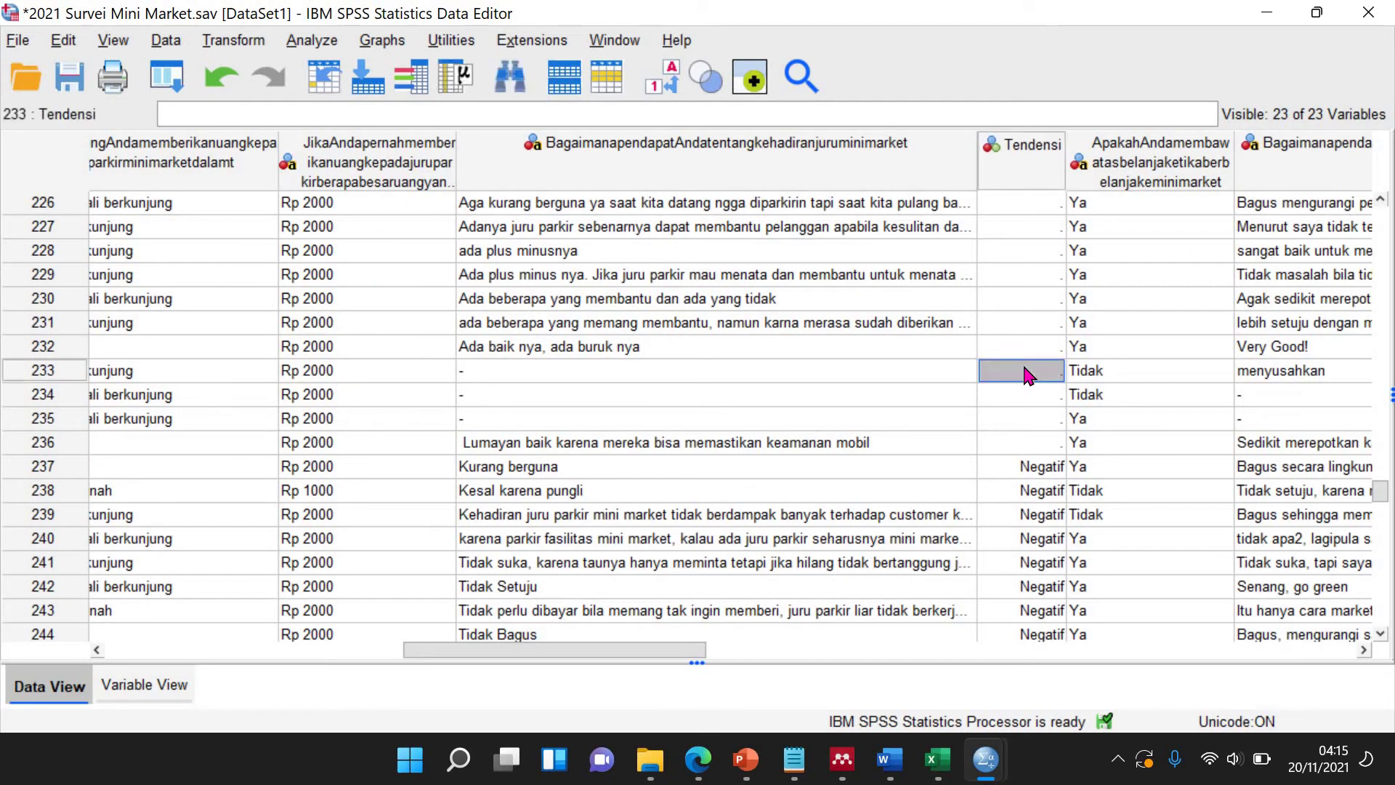
{"action": "left_click", "coordinate": [1023, 367]}
{"action": "left_click", "coordinate": [1023, 366]}
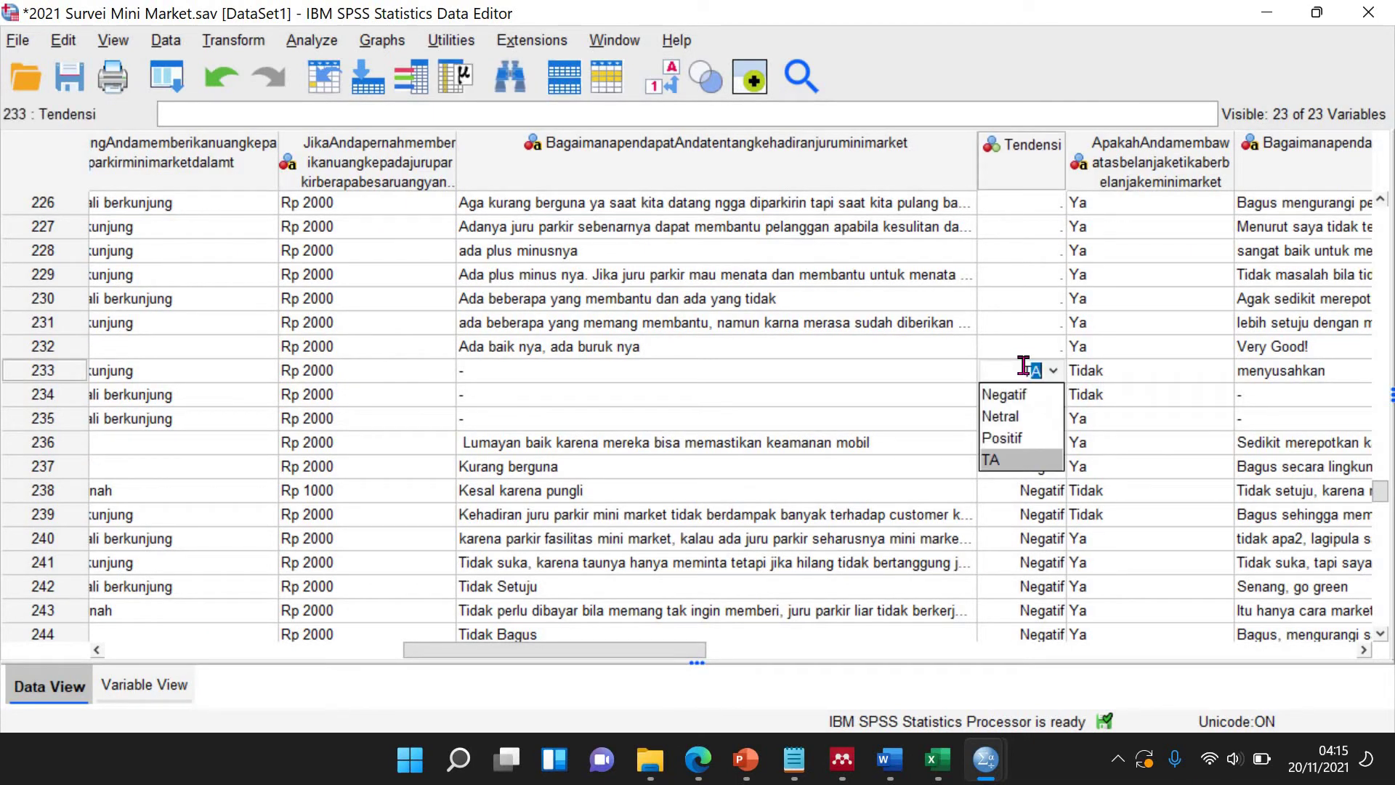
{"action": "left_click", "coordinate": [1002, 457]}
{"action": "left_click", "coordinate": [1052, 371]}
{"action": "left_click", "coordinate": [1005, 386]}
{"action": "left_click", "coordinate": [1011, 396]}
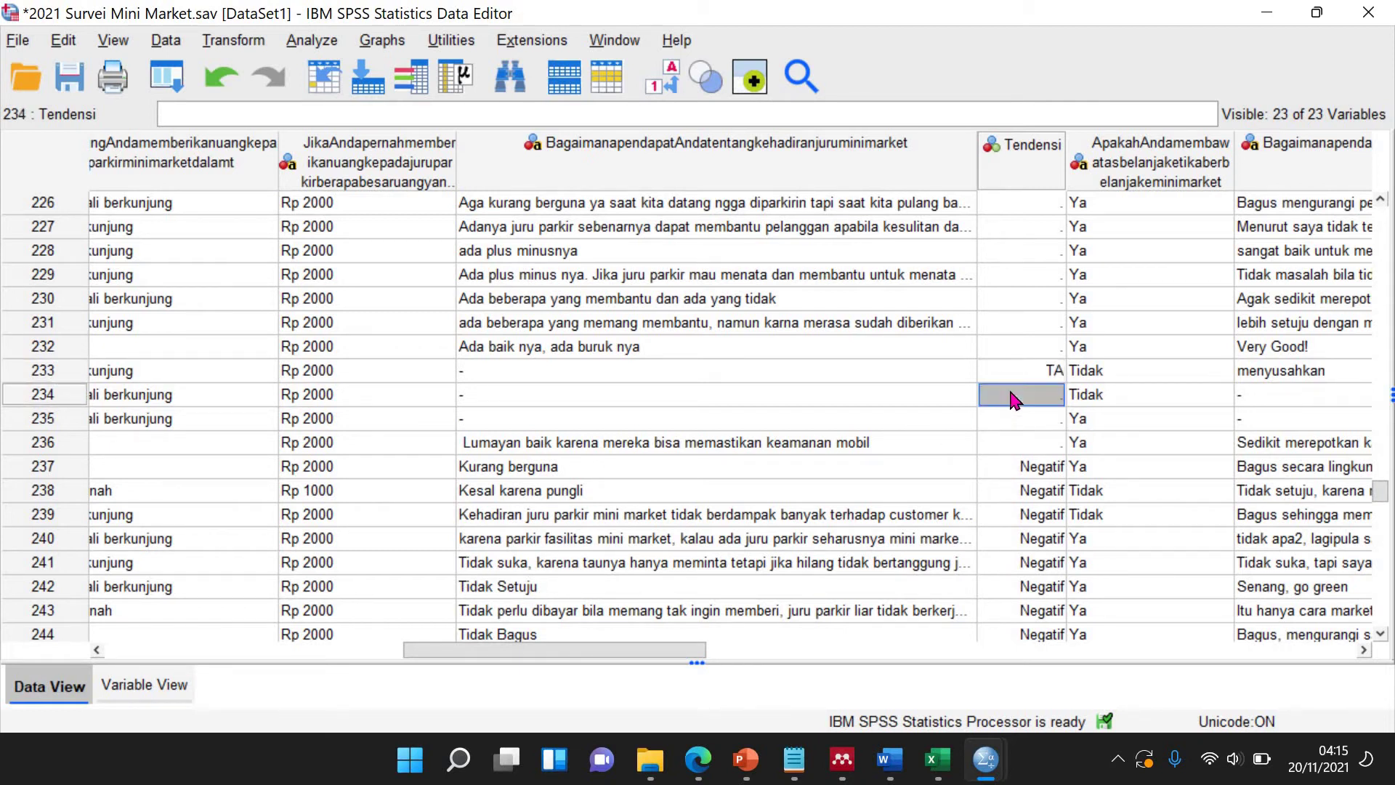
{"action": "type", "text": "4"}
{"action": "key", "text": "Return"}
{"action": "type", "text": "4"}
{"action": "key", "text": "Return"}
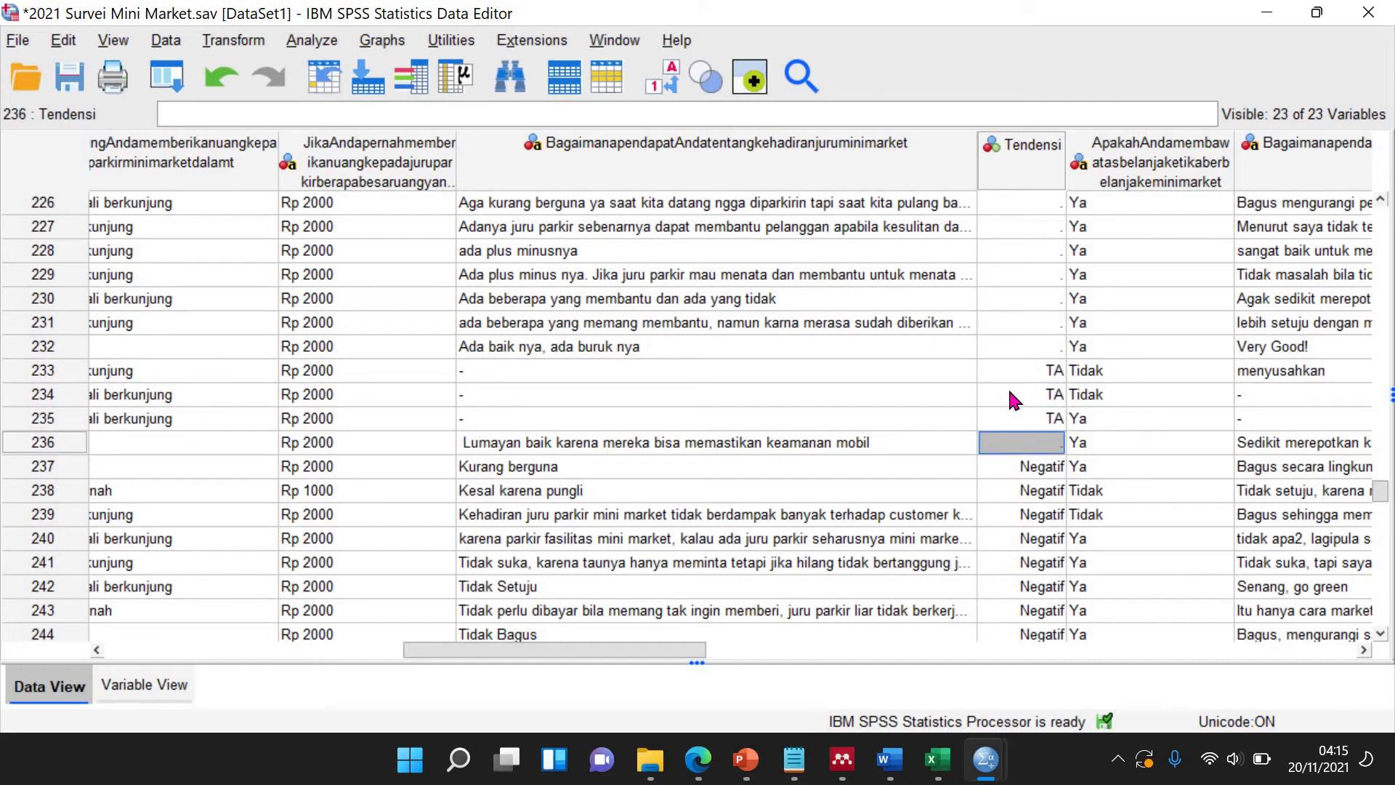
Set Tendensi to Positif for the "Bagus" opinions in rows 216 to 218 and for "asal parkirin yang bener aja" in row 219.
{"action": "scroll", "coordinate": [748, 380], "scroll_direction": "down", "scroll_amount": 17}
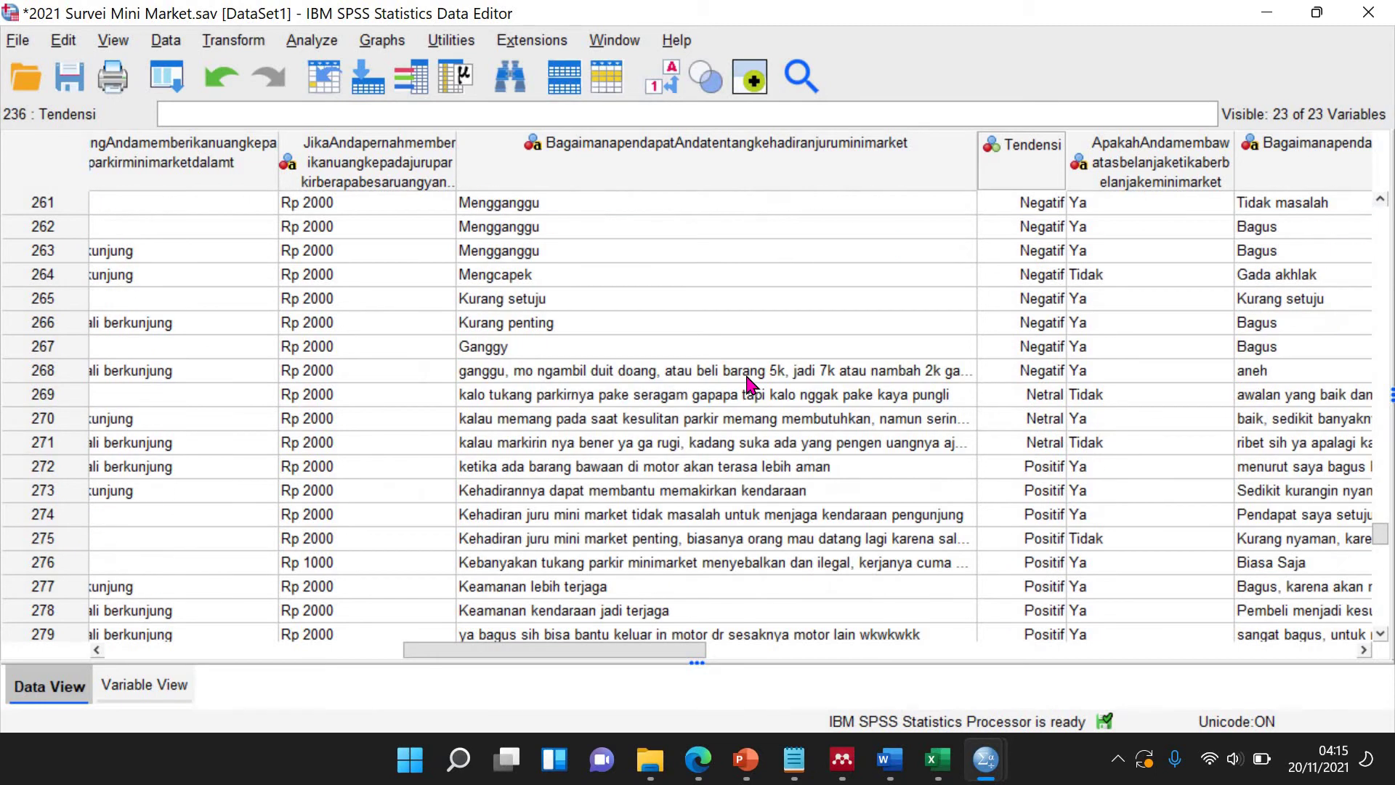
{"action": "scroll", "coordinate": [750, 385], "scroll_direction": "down", "scroll_amount": 2}
{"action": "scroll", "coordinate": [751, 385], "scroll_direction": "up", "scroll_amount": 12}
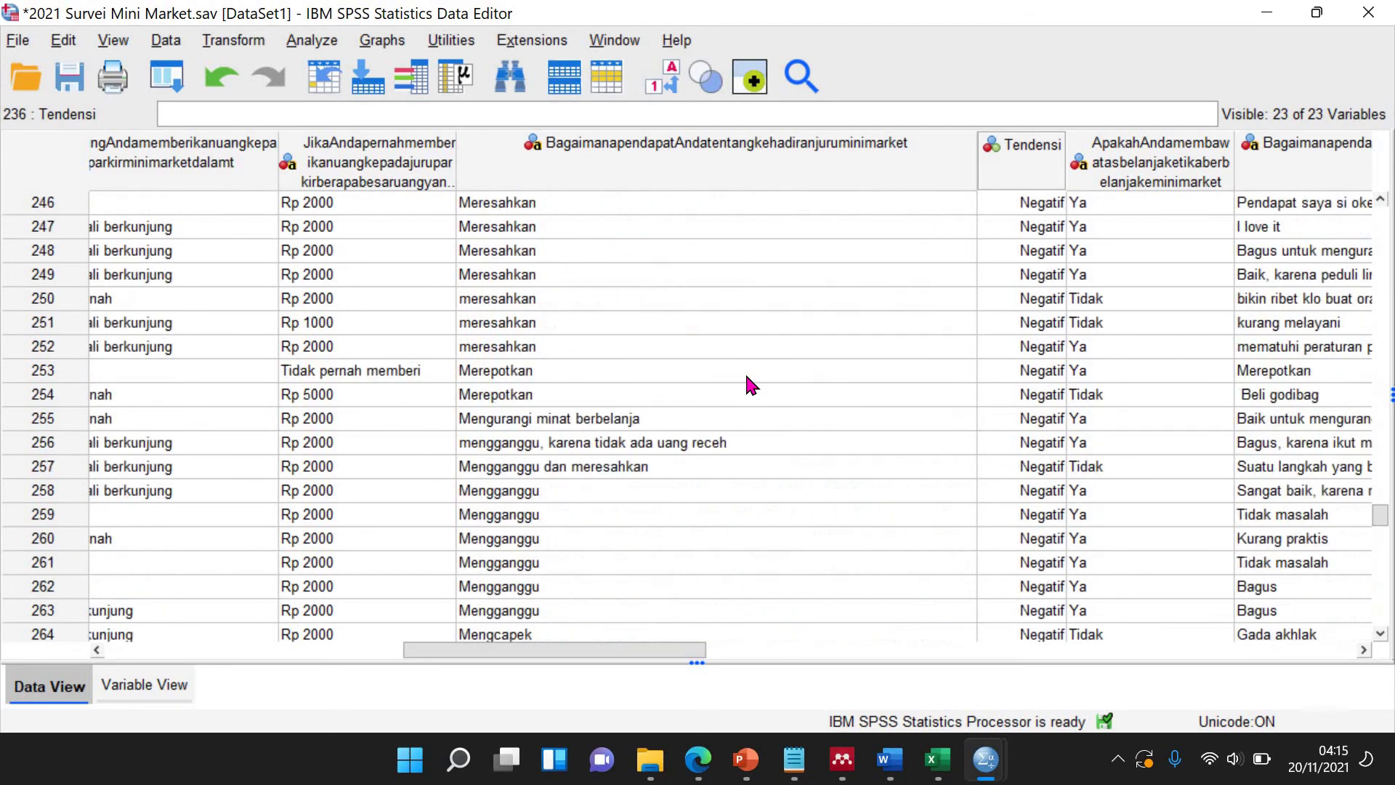
{"action": "scroll", "coordinate": [750, 385], "scroll_direction": "up", "scroll_amount": 12}
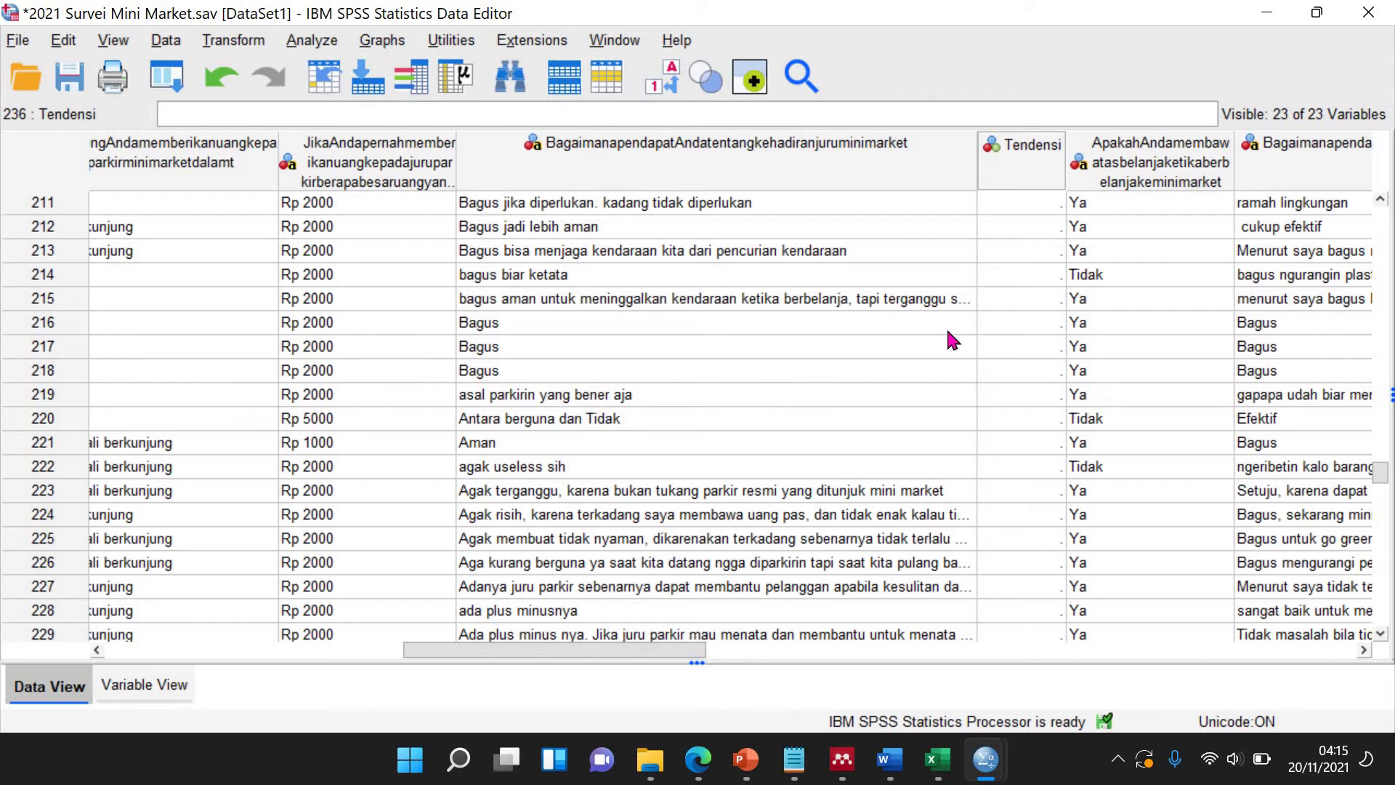
{"action": "left_click", "coordinate": [1011, 327]}
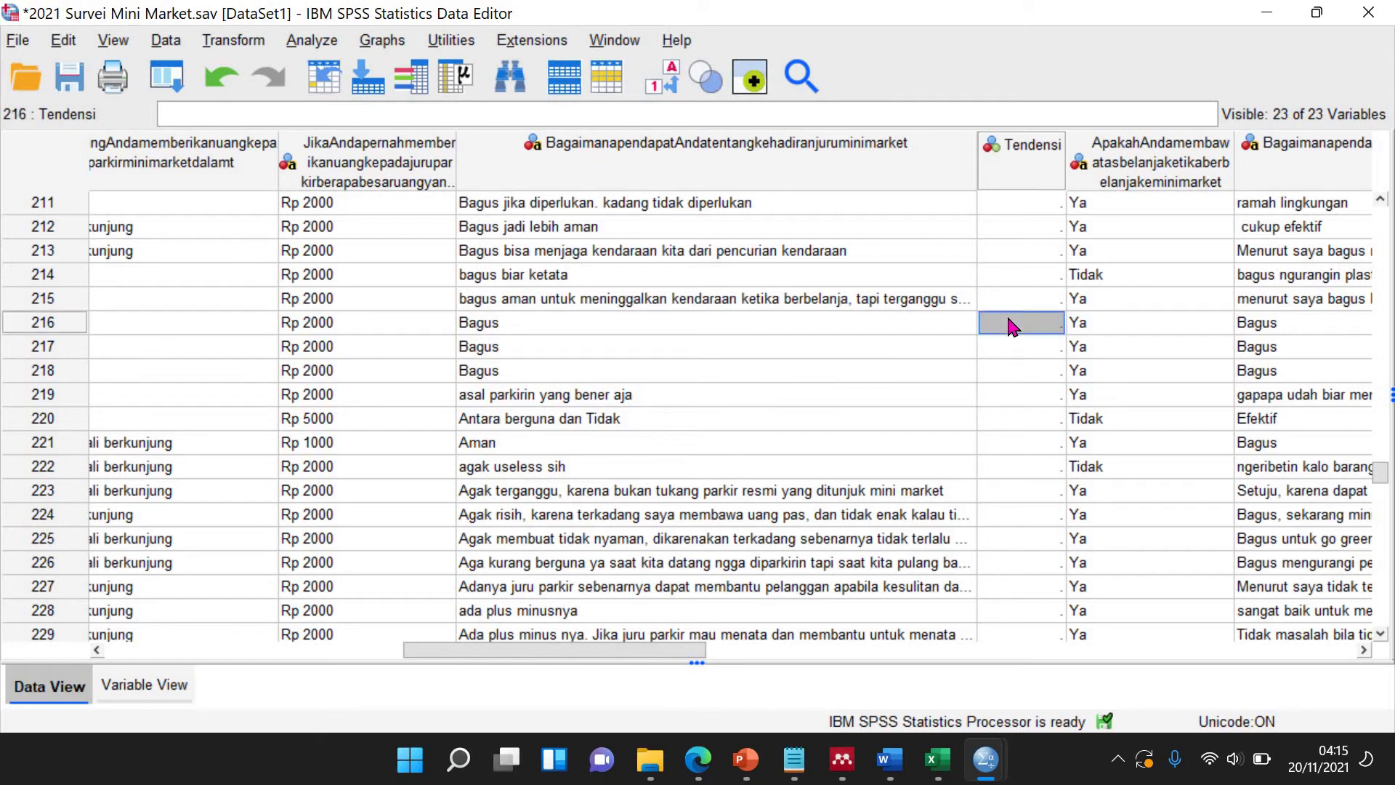
{"action": "type", "text": "3"}
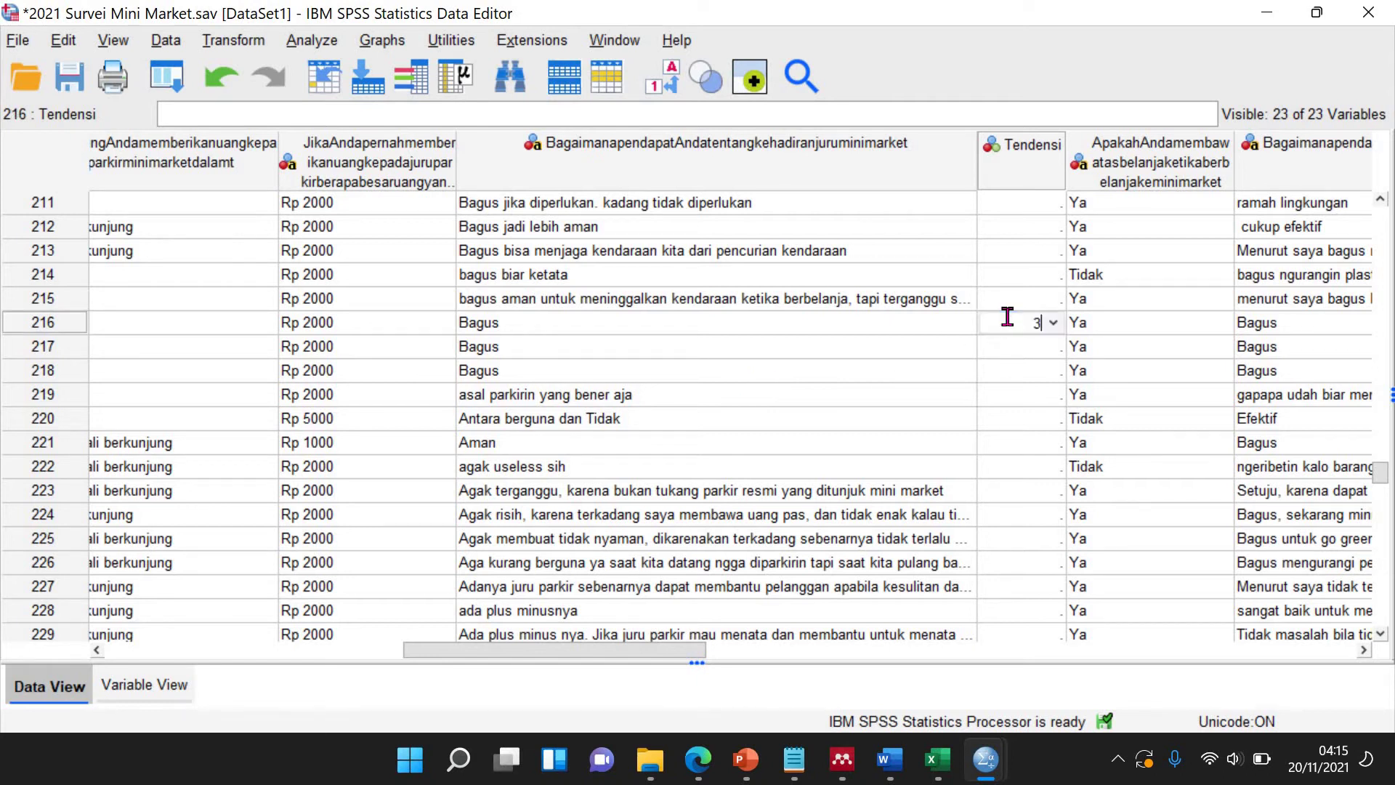
{"action": "key", "text": "Return"}
{"action": "type", "text": "3"}
{"action": "key", "text": "Return"}
{"action": "type", "text": "3"}
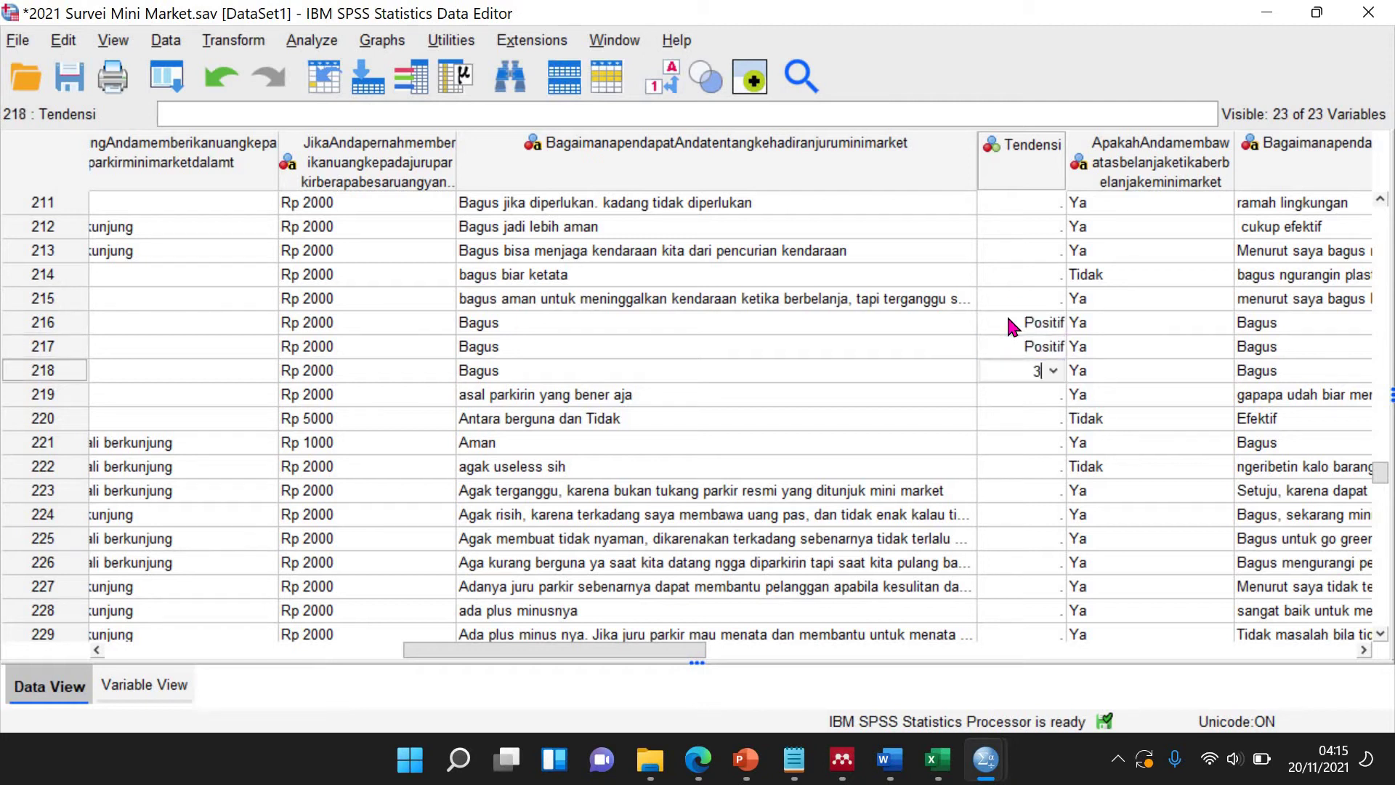
{"action": "key", "text": "Return"}
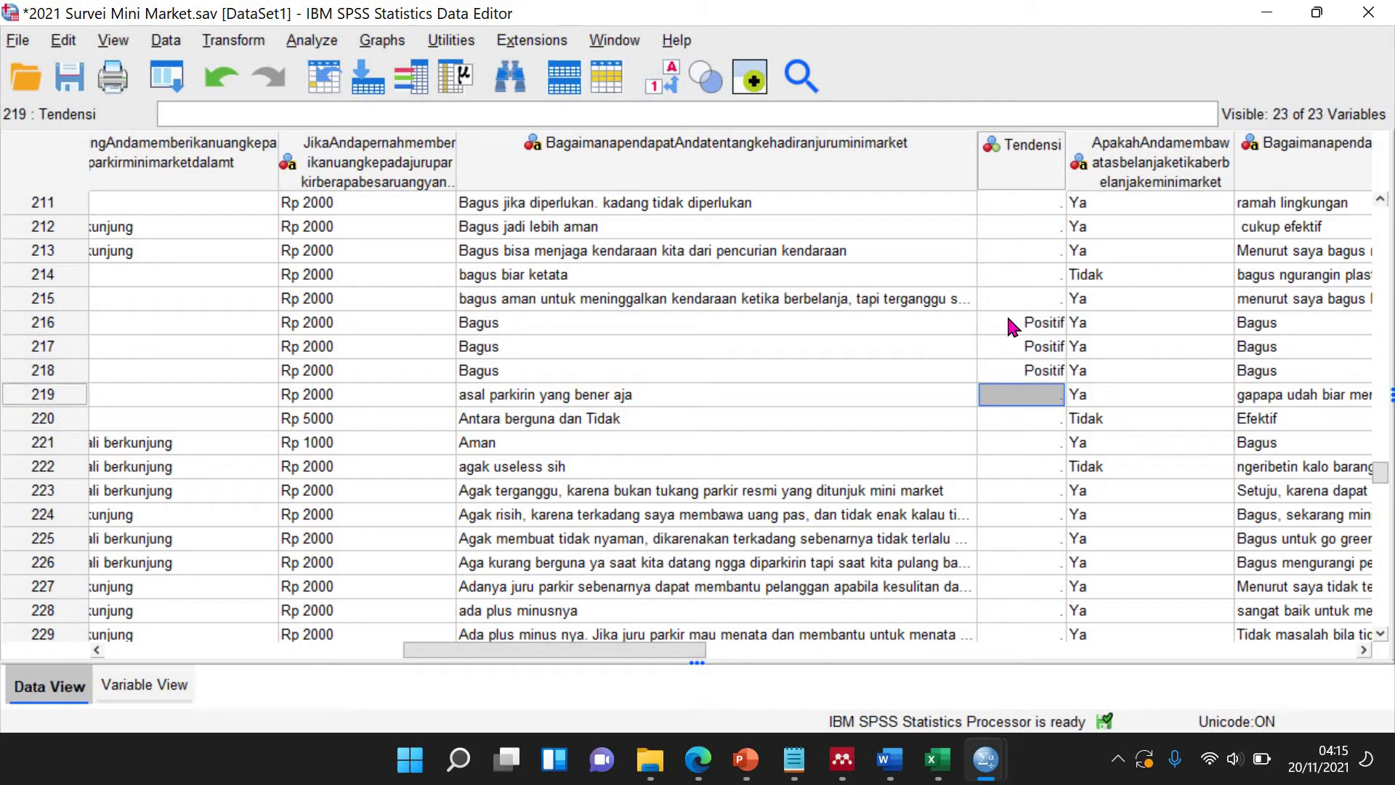
{"action": "type", "text": "3"}
{"action": "key", "text": "Return"}
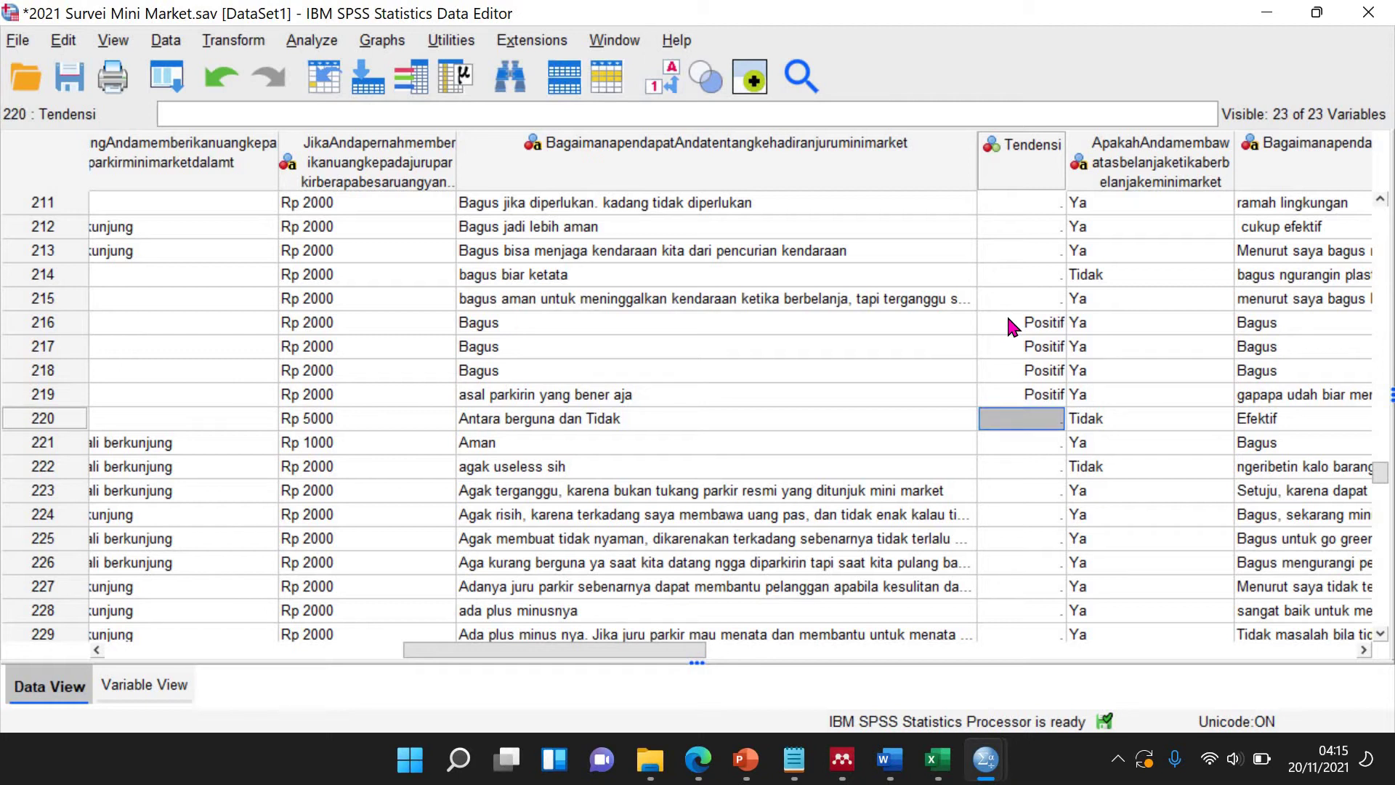
Set Tendensi to Netral for "Antara berguna dan Tidak" in row 220 and to Positif for "Aman" in row 221.
{"action": "type", "text": "2"}
{"action": "key", "text": "Return"}
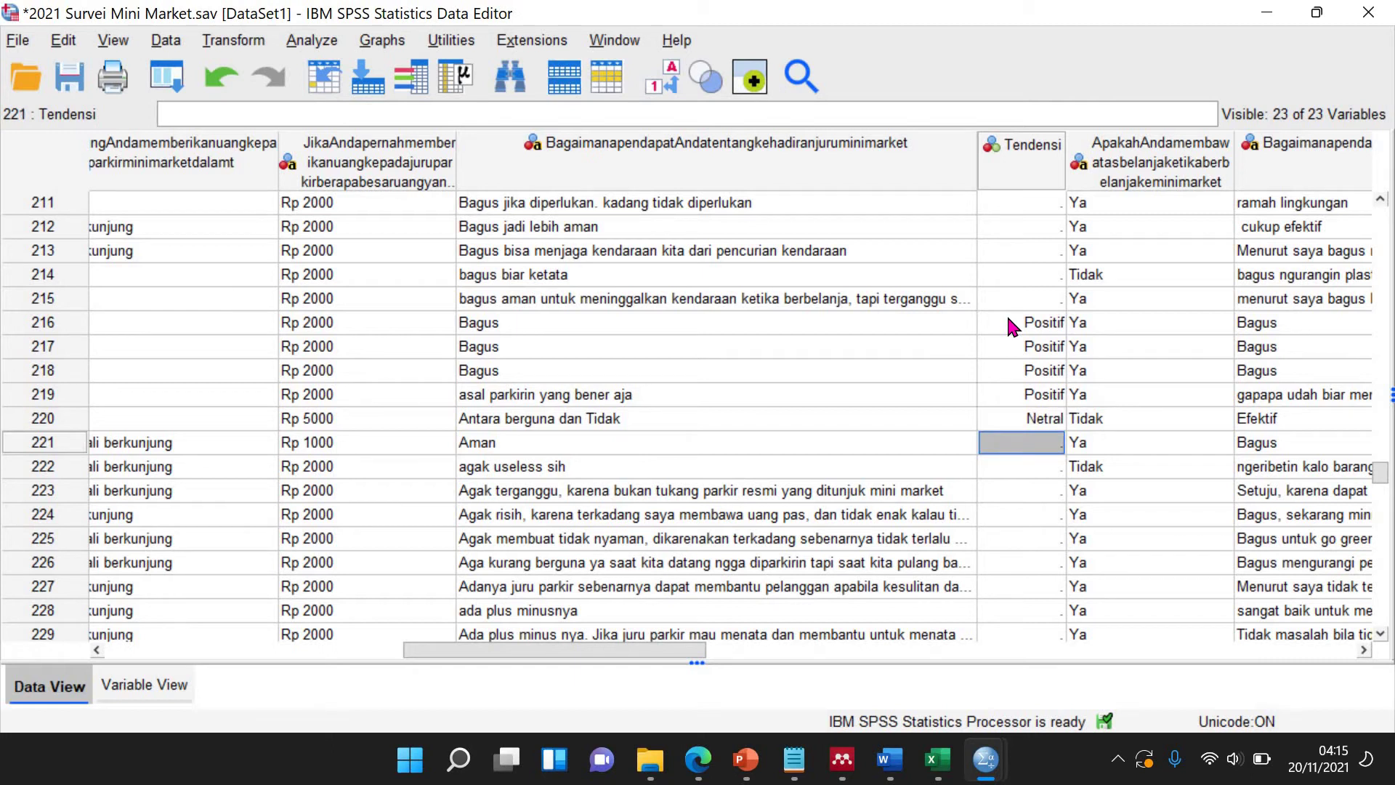
{"action": "type", "text": "3"}
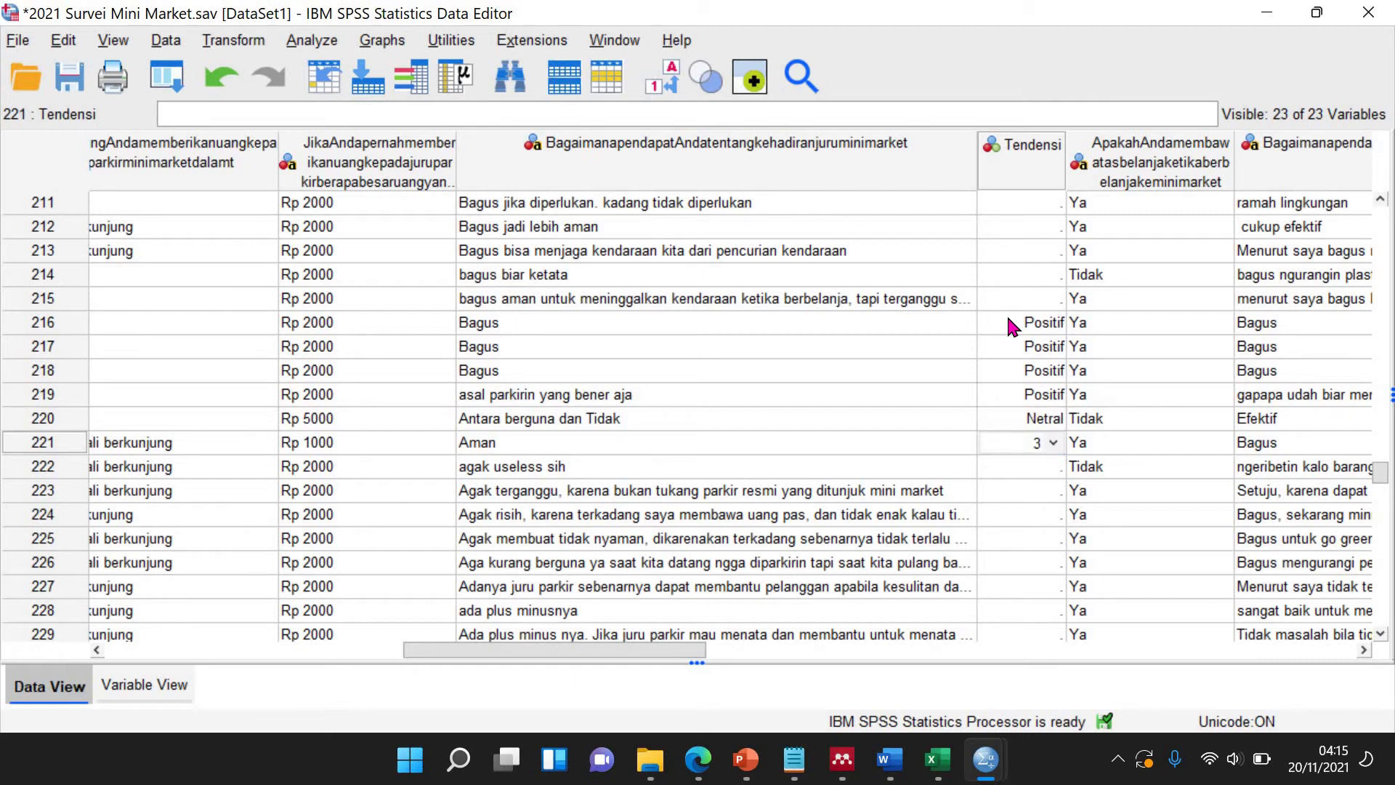
{"action": "key", "text": "Return"}
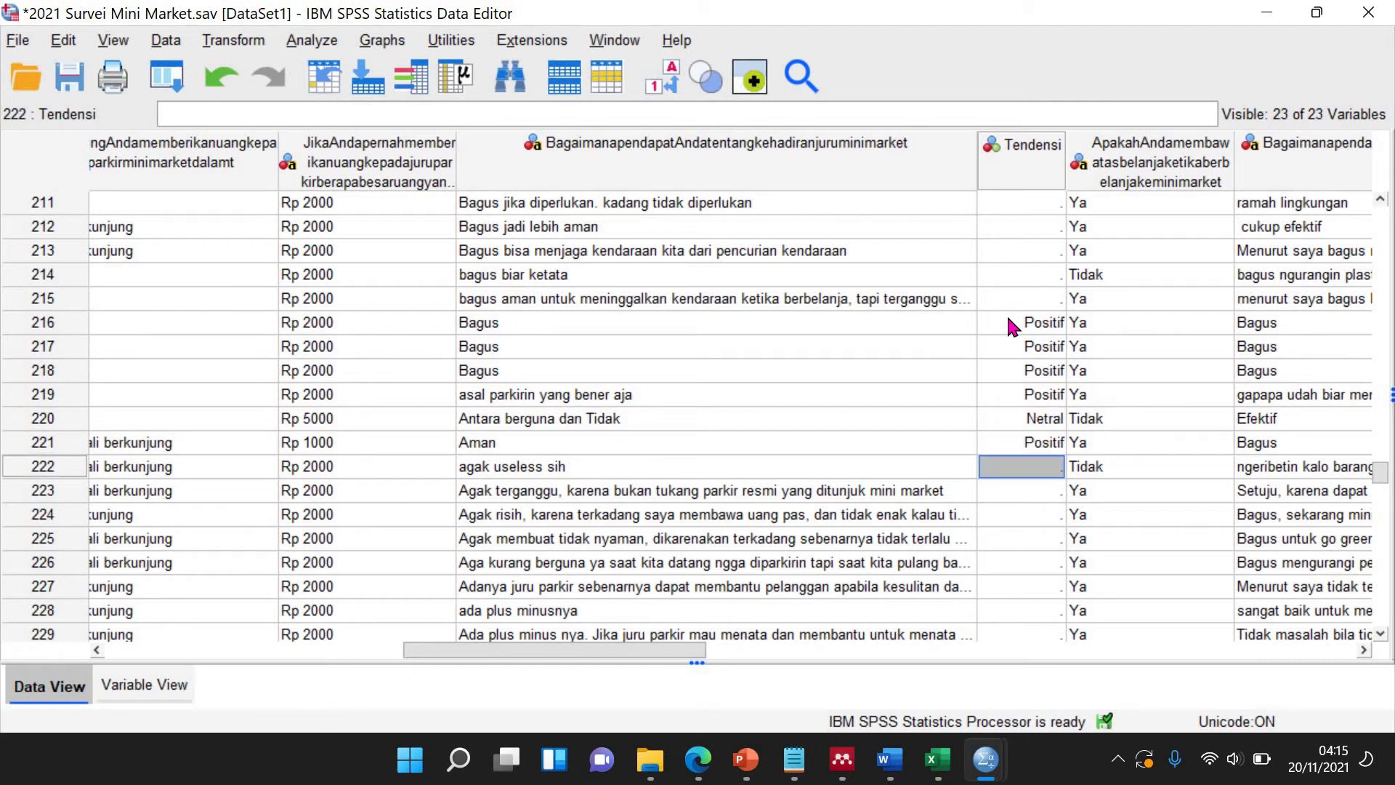
Set Tendensi to Negatif for the "agak" and "aga kurang berguna" opinions in rows 222 to 226.
{"action": "type", "text": "1"}
{"action": "key", "text": "Return"}
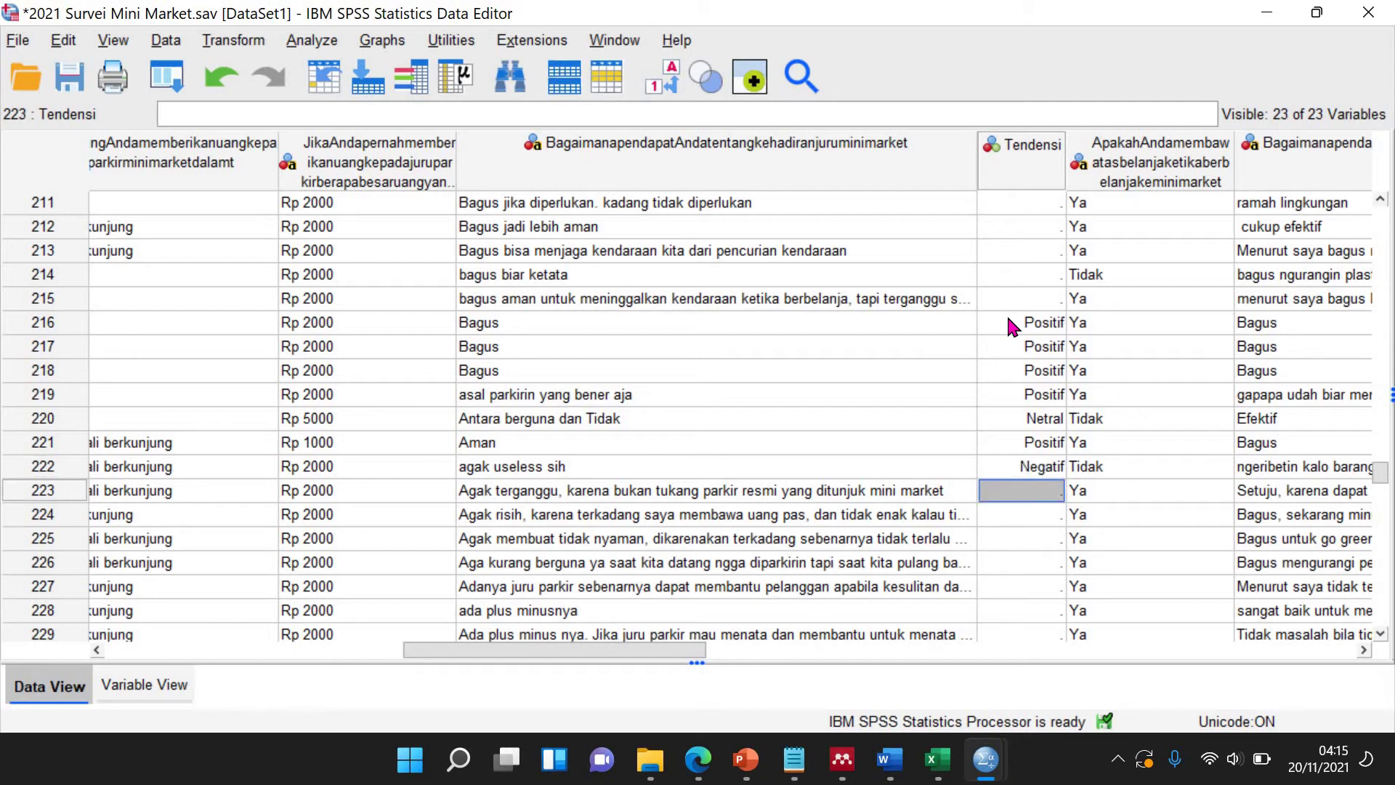
{"action": "type", "text": "1"}
{"action": "key", "text": "Return"}
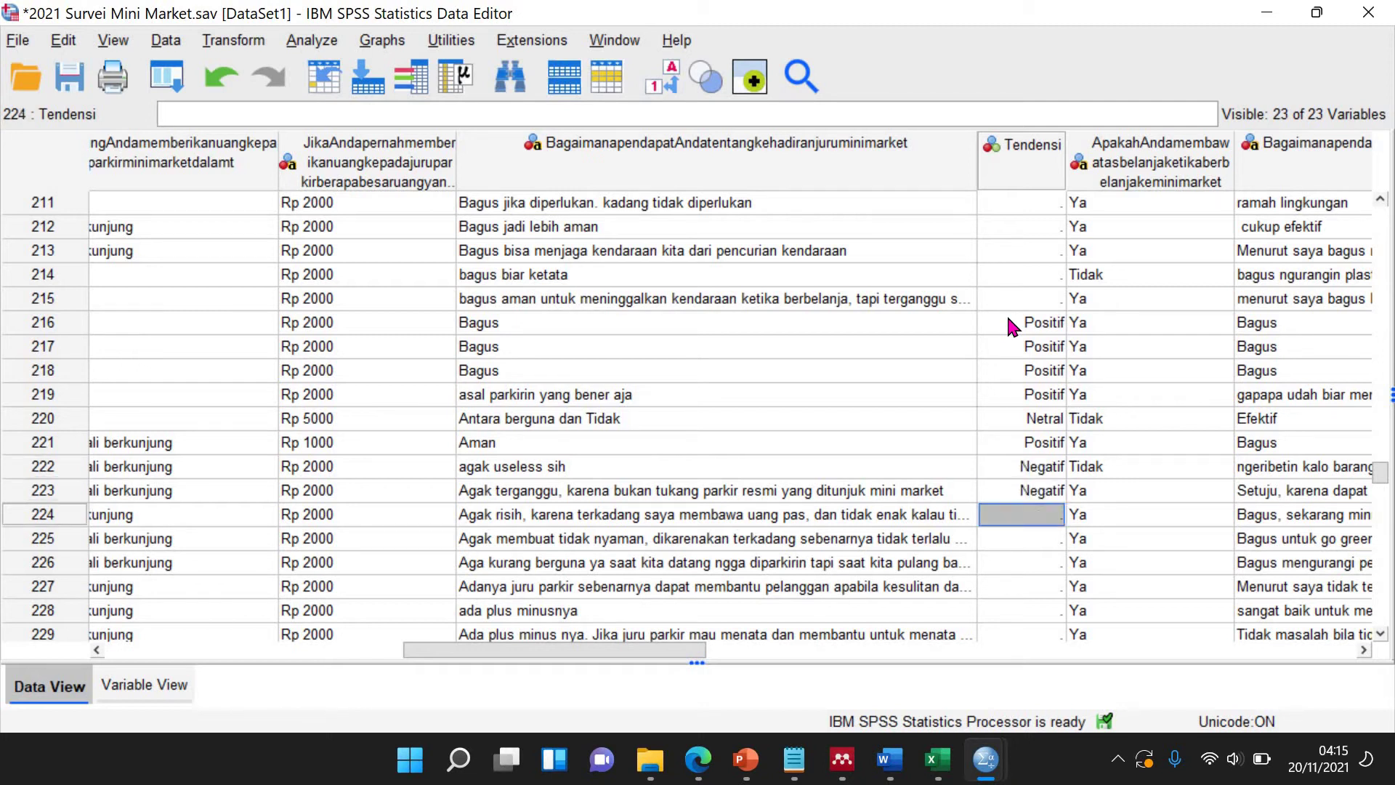
{"action": "type", "text": "1"}
{"action": "key", "text": "Return"}
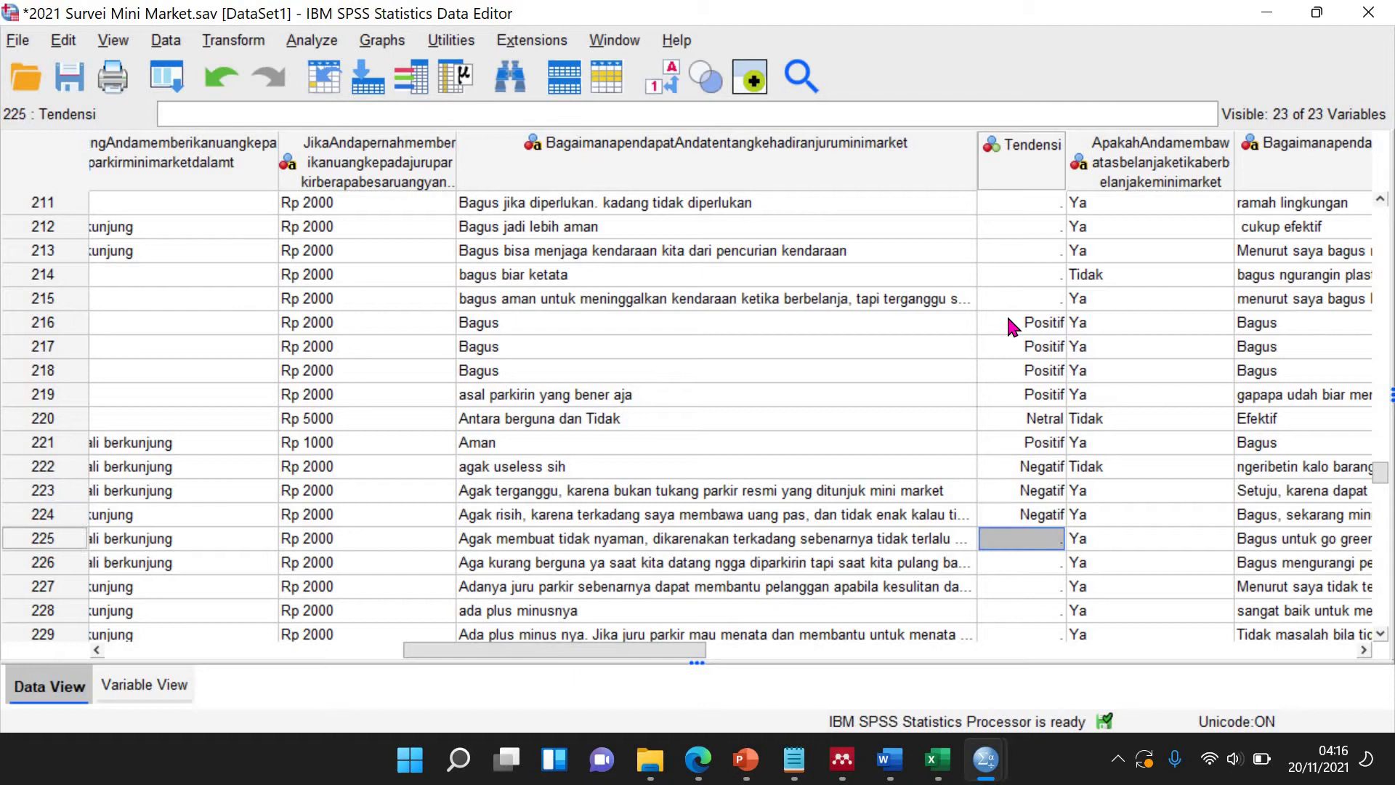
{"action": "type", "text": "1"}
{"action": "key", "text": "Return"}
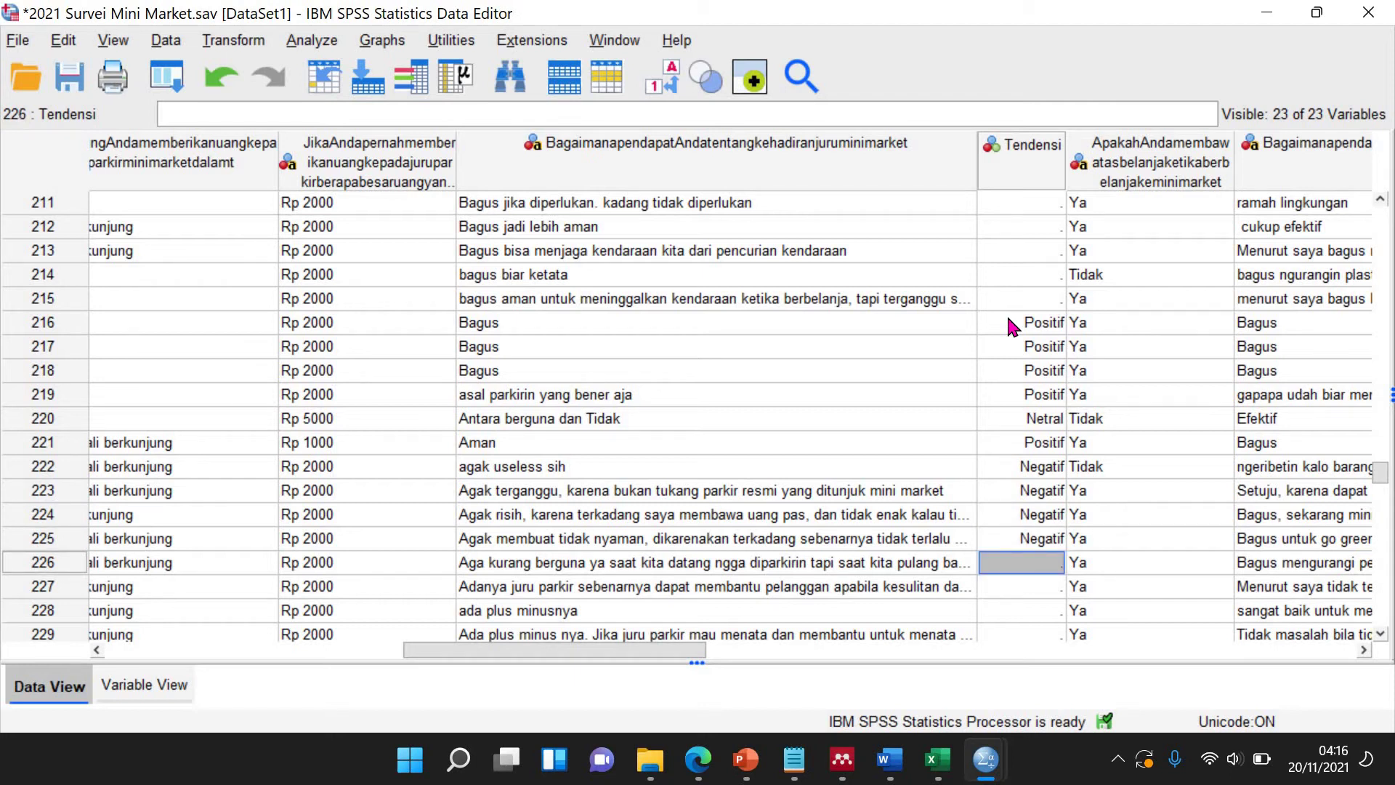
{"action": "type", "text": "1"}
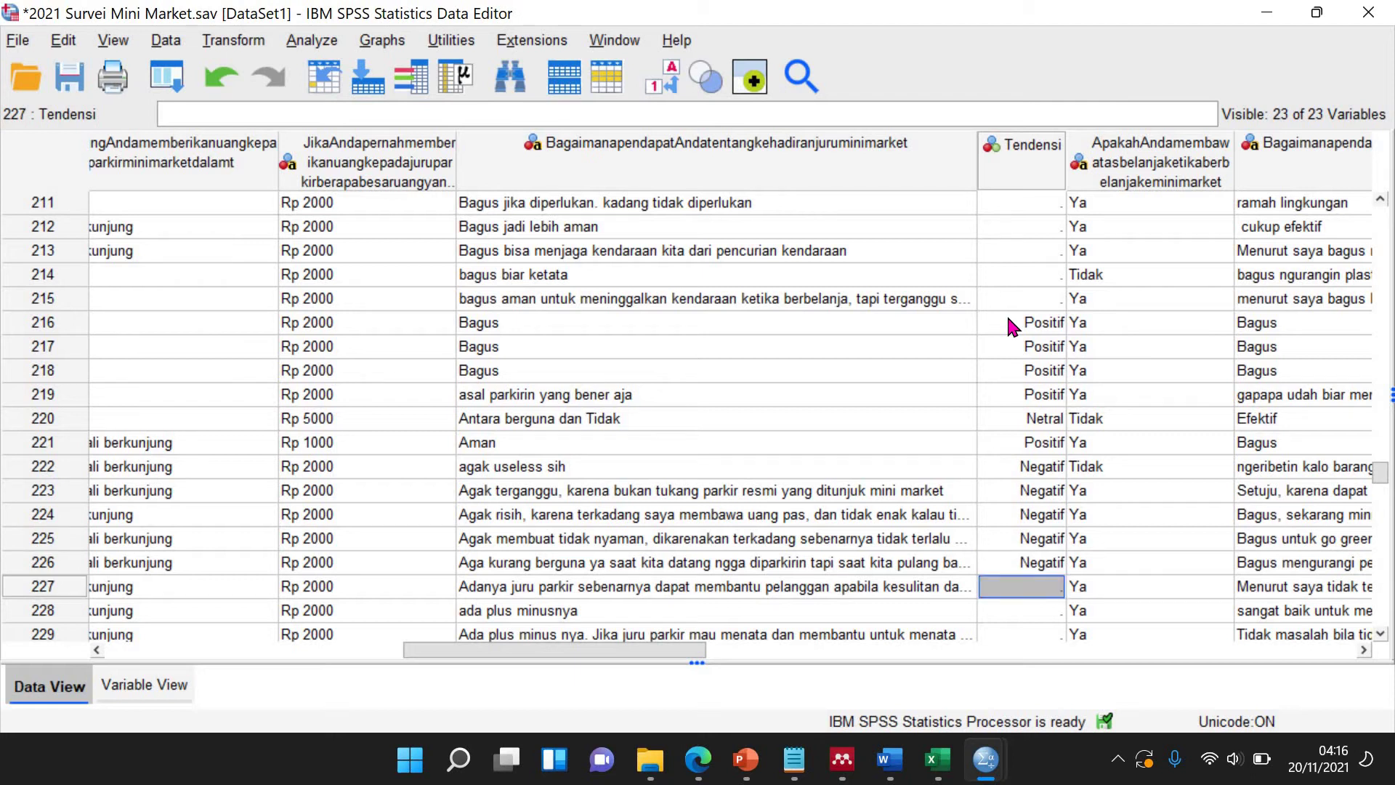
Read the full opinion in row 227 about attendants helping customers and set its Tendensi to Netral.
{"action": "left_click", "coordinate": [795, 592]}
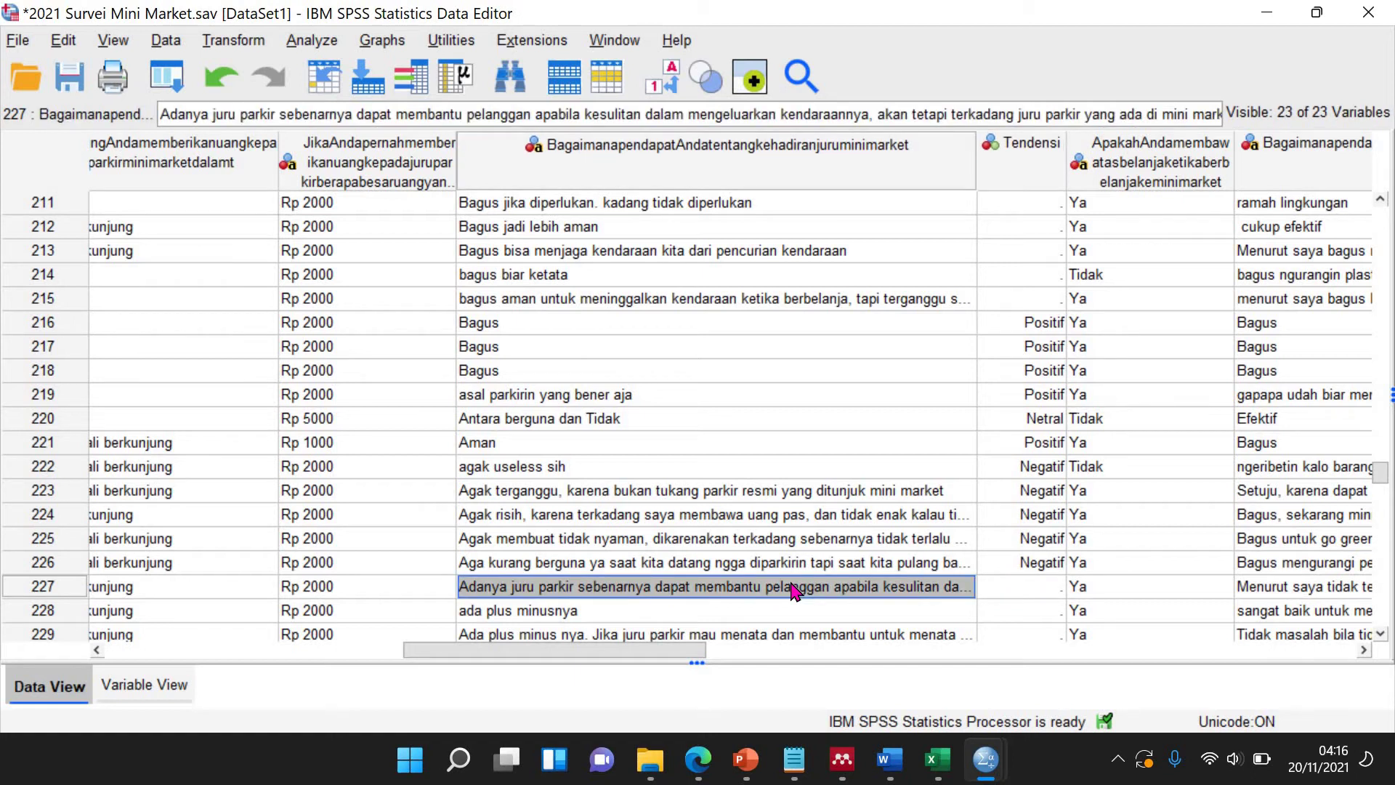
{"action": "left_click", "coordinate": [1047, 594]}
{"action": "type", "text": "2"}
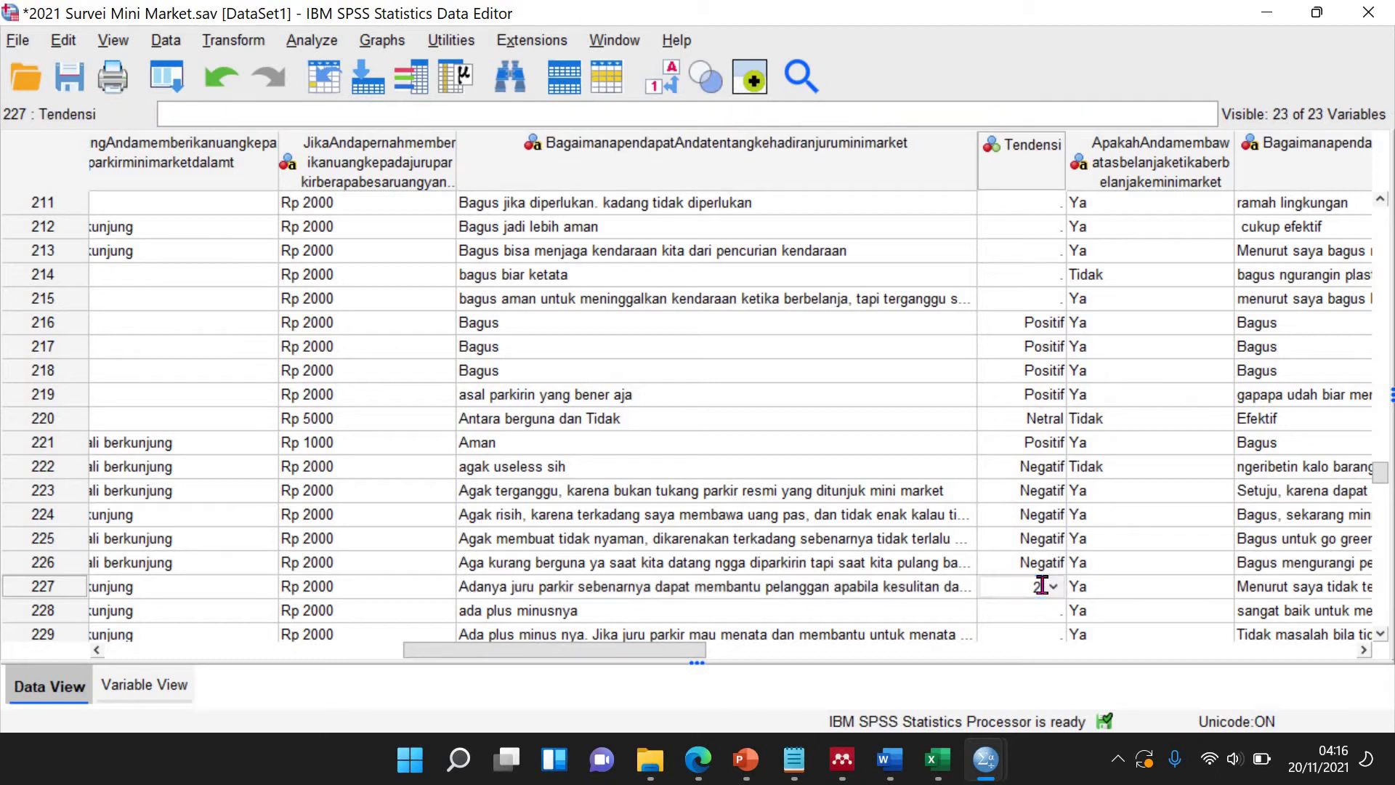
{"action": "key", "text": "Return"}
Sort the cases in ascending order of Tendensi again to group the newly coded opinions.
{"action": "scroll", "coordinate": [1036, 553], "scroll_direction": "down", "scroll_amount": 2}
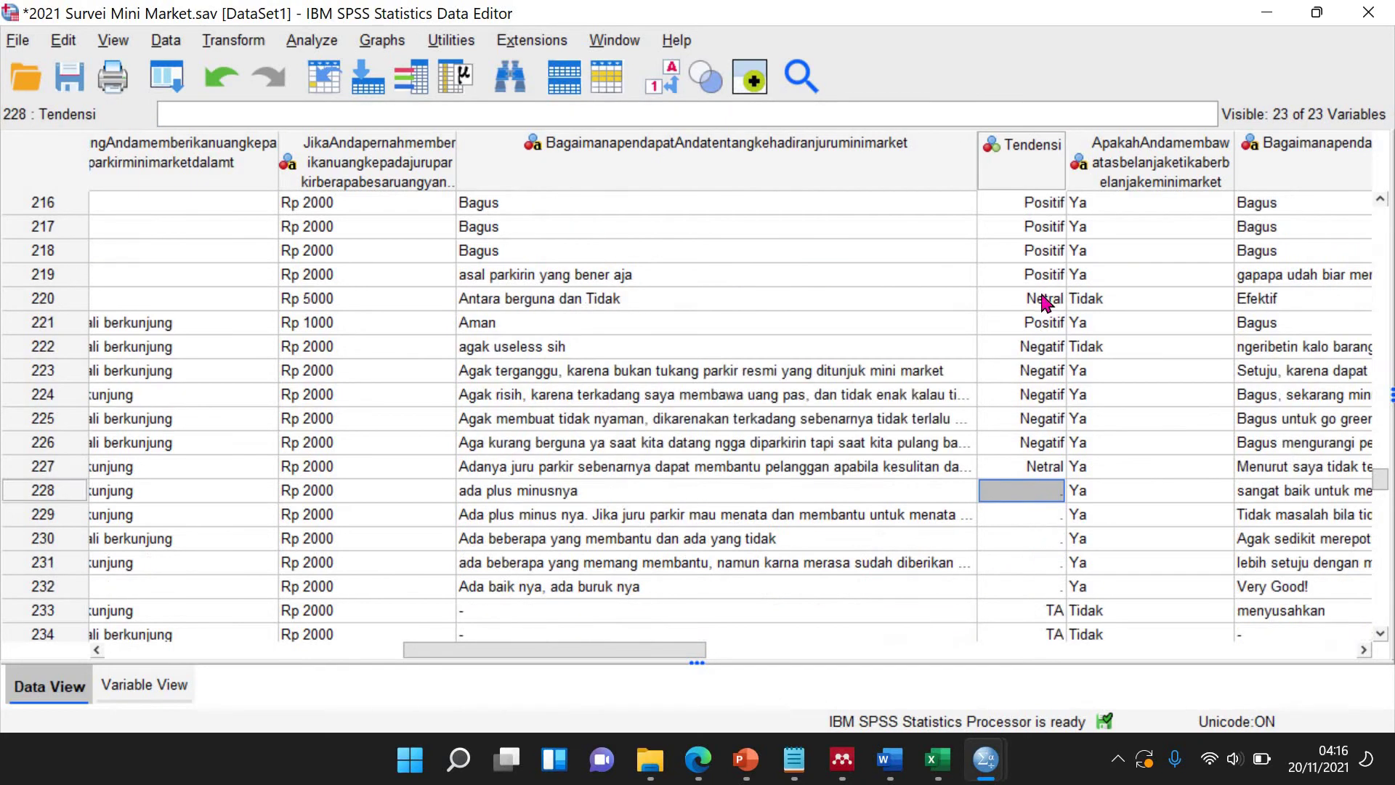
{"action": "scroll", "coordinate": [1035, 416], "scroll_direction": "up", "scroll_amount": 3}
{"action": "left_click", "coordinate": [1015, 156]}
{"action": "right_click", "coordinate": [1020, 185]}
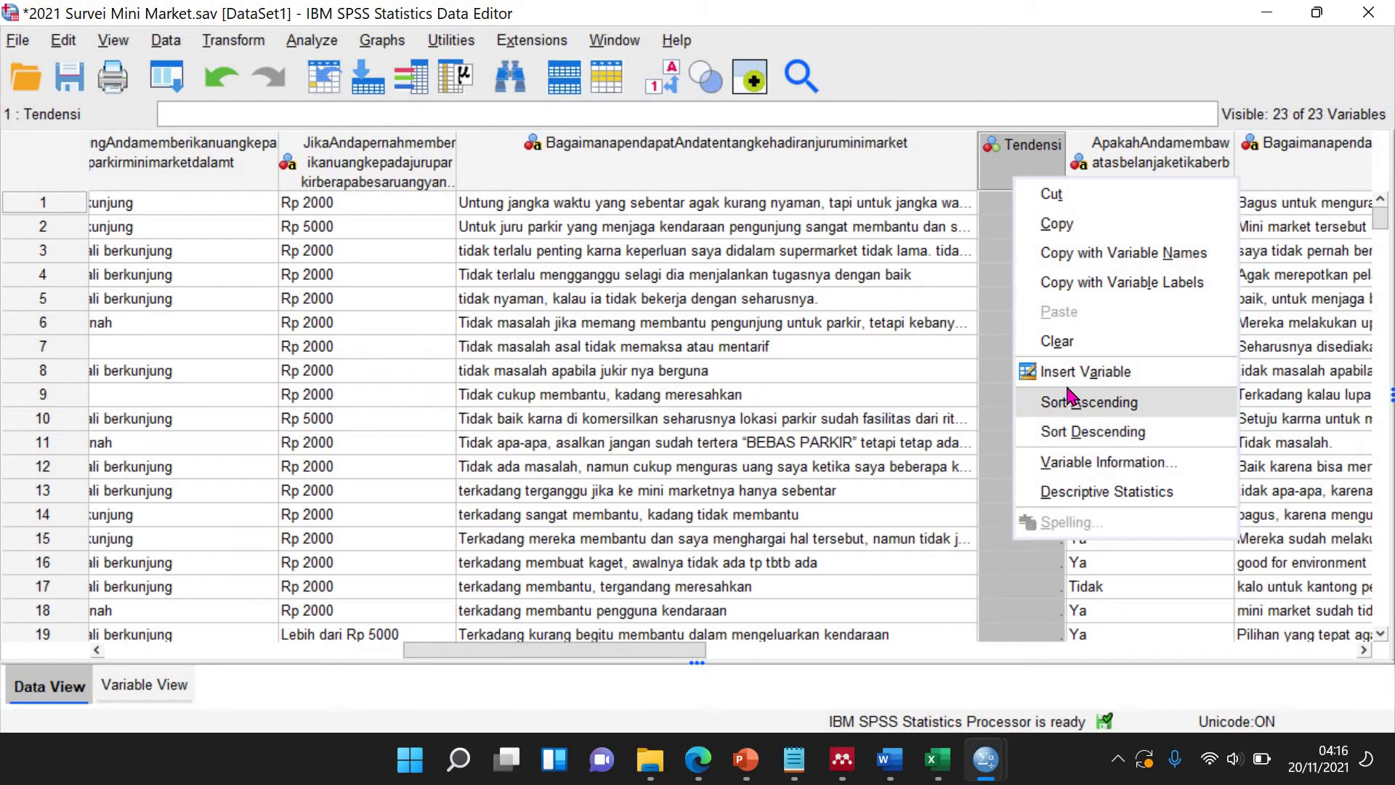
{"action": "left_click", "coordinate": [1111, 408]}
{"action": "scroll", "coordinate": [1013, 421], "scroll_direction": "down", "scroll_amount": 20}
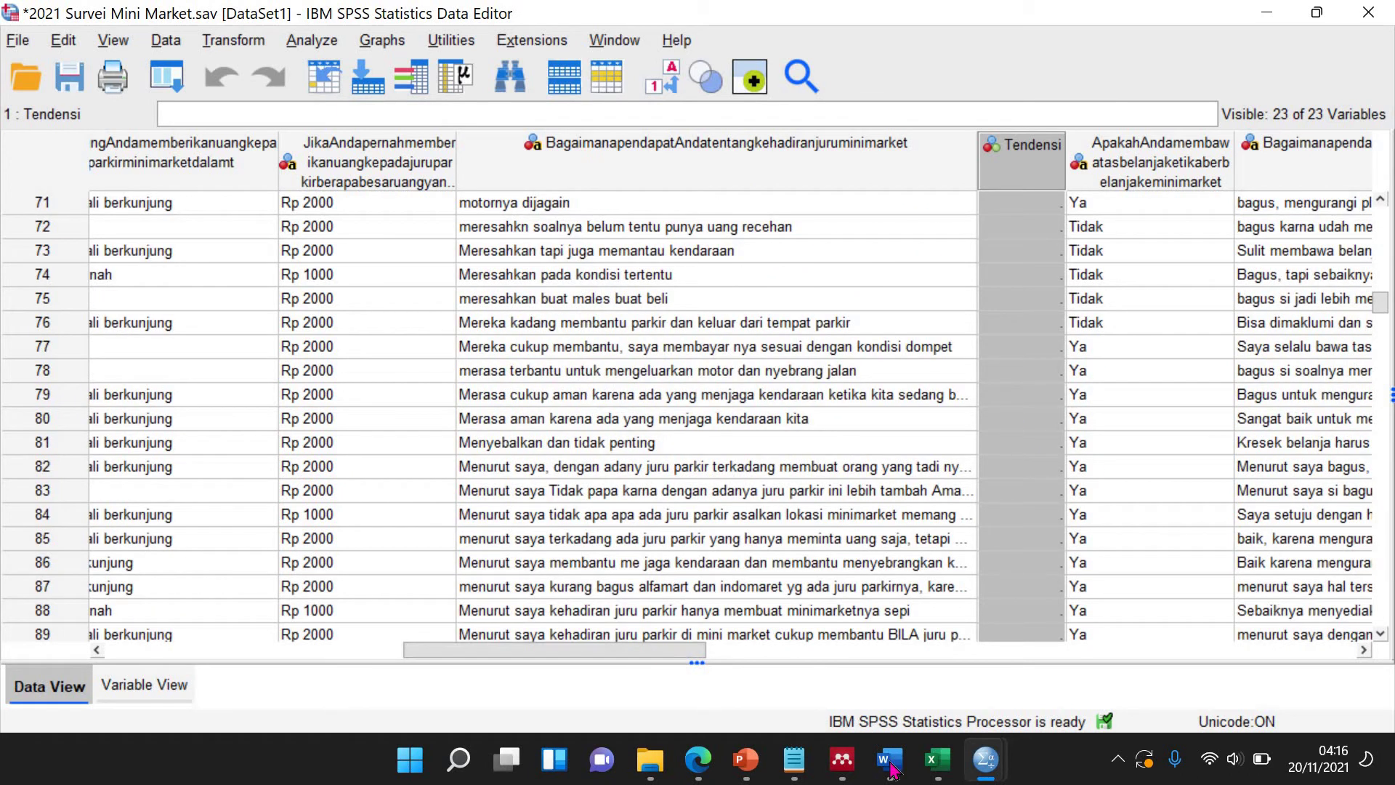
Switch to the "2021 Laporan Triple Helix" document in Word.
{"action": "mouse_move", "coordinate": [892, 772]}
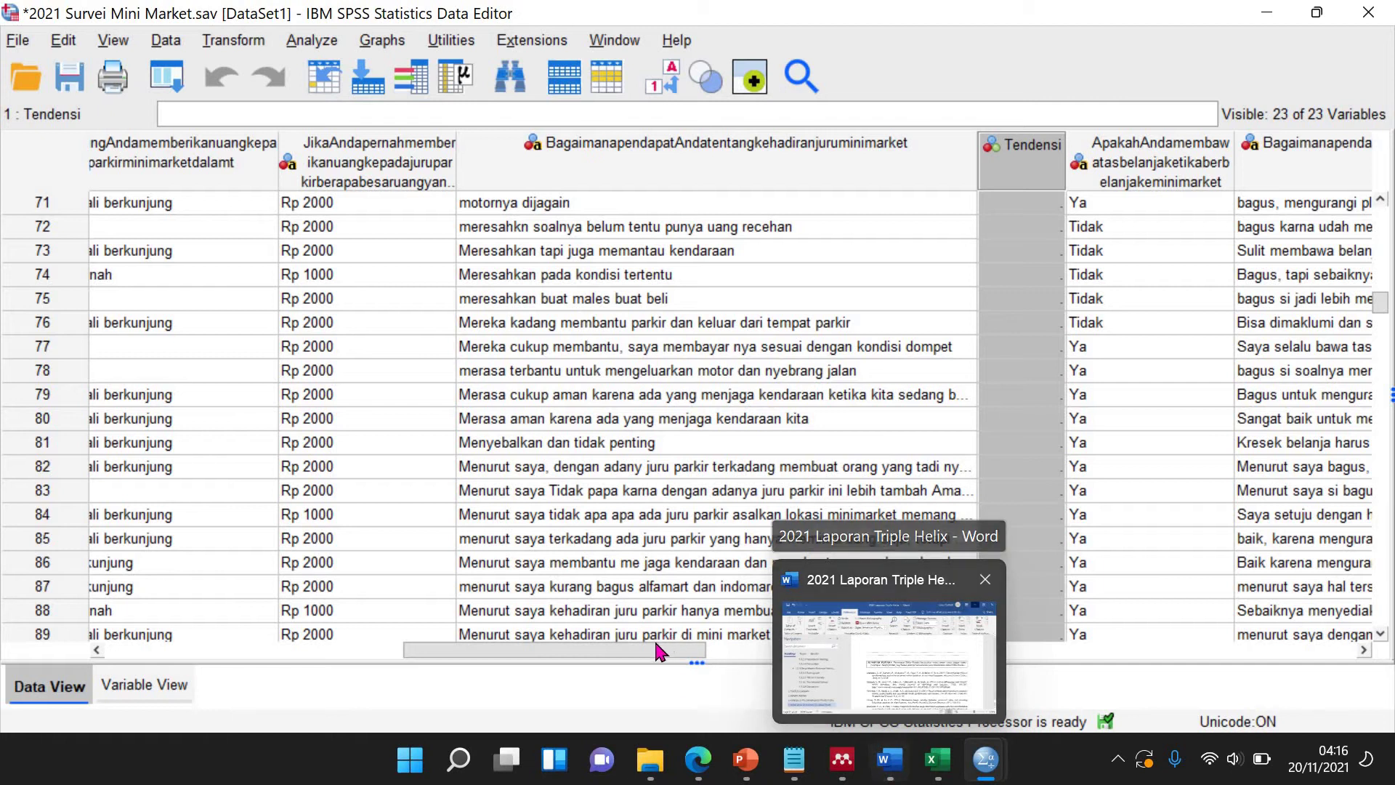
{"action": "left_click_drag", "start_coordinate": [577, 656], "coordinate": [440, 656]}
{"action": "left_click", "coordinate": [890, 759]}
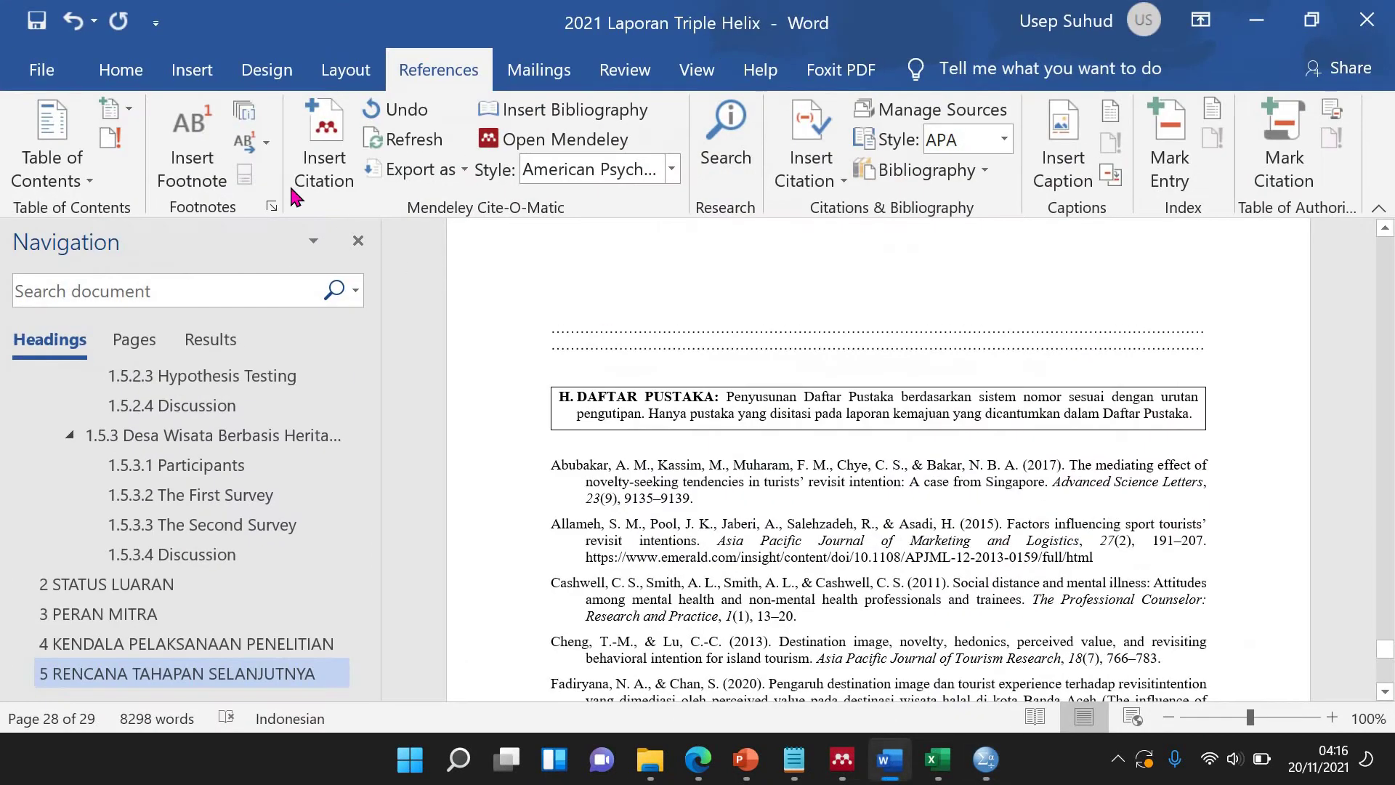
Create a new blank Word document and maximize its window.
{"action": "left_click", "coordinate": [42, 69]}
{"action": "left_click", "coordinate": [78, 179]}
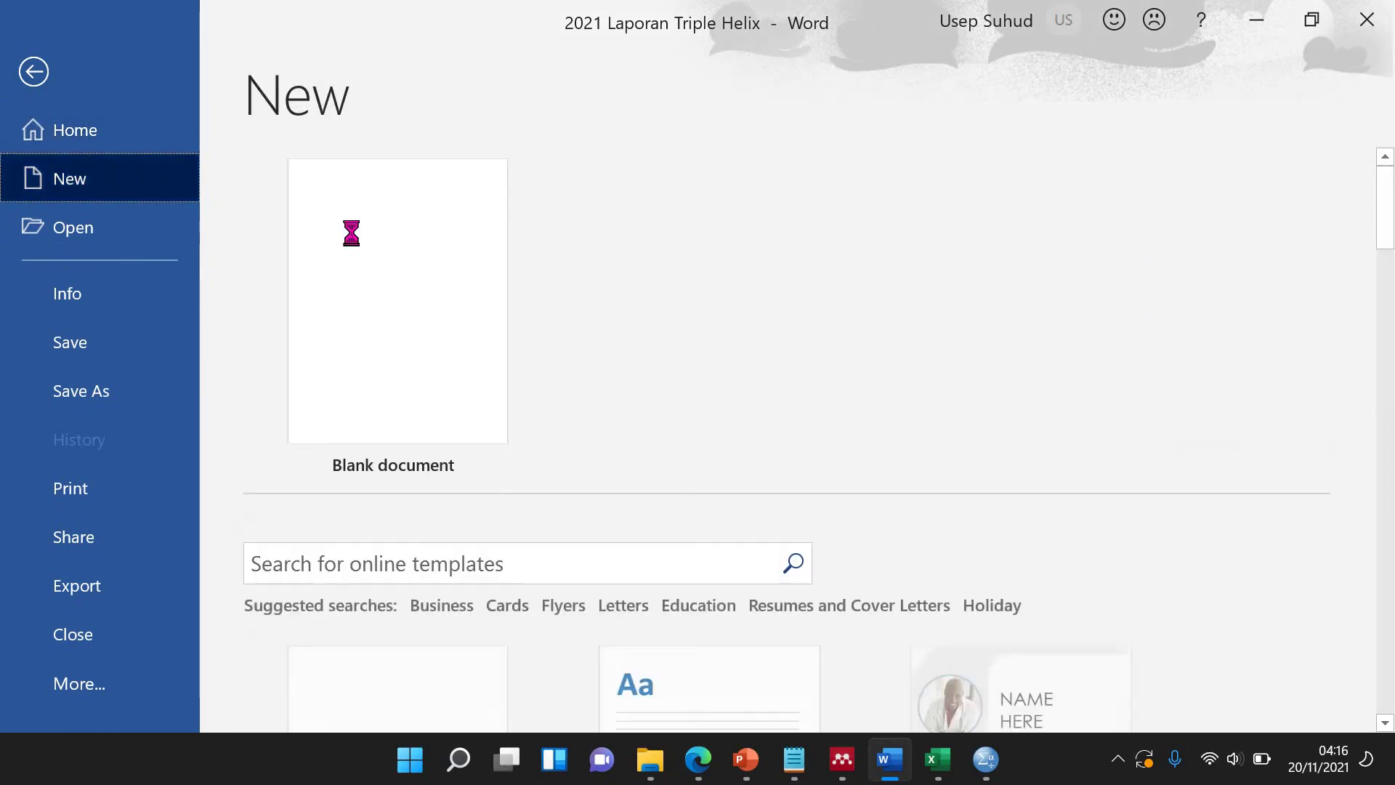
{"action": "key", "text": "Escape"}
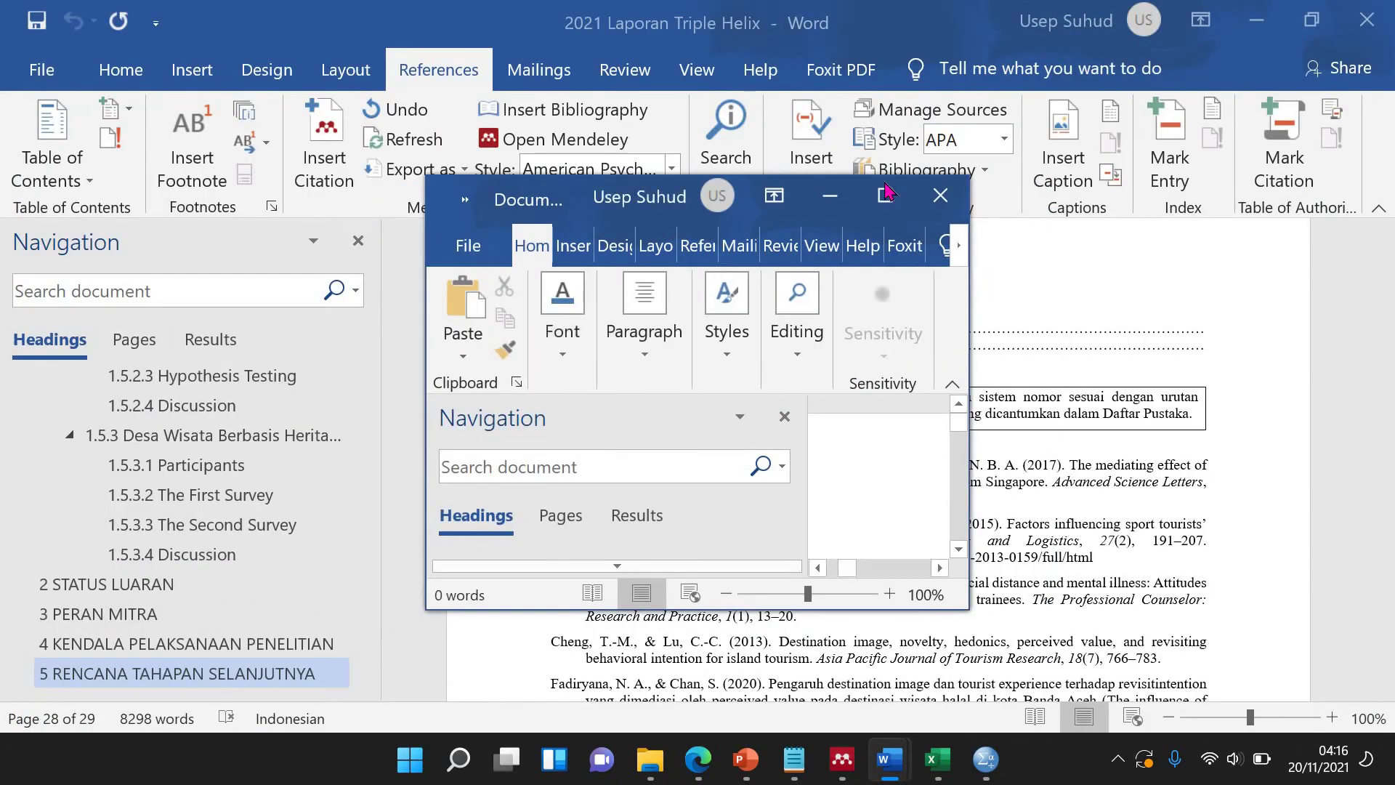
{"action": "left_click", "coordinate": [879, 181]}
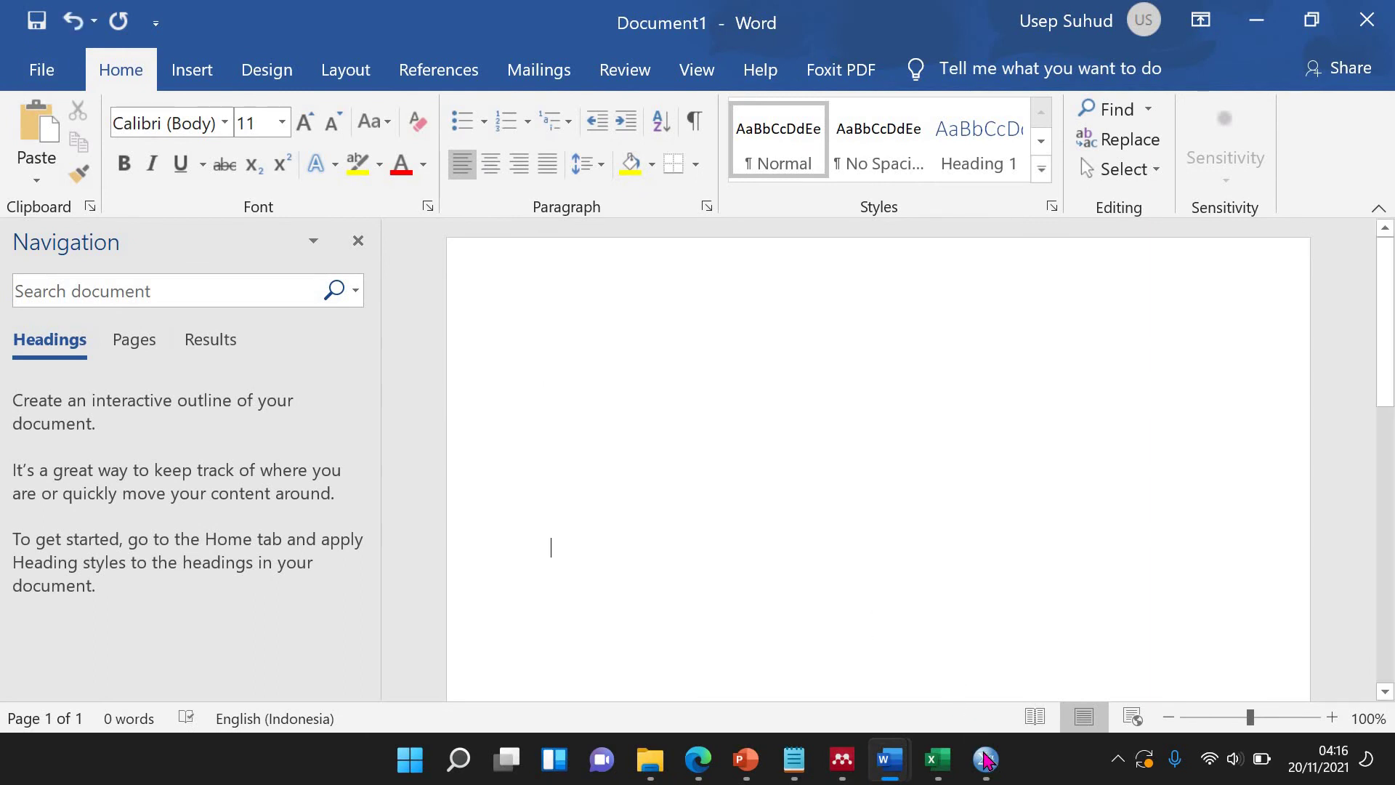
Switch back to the mini market survey data in SPSS and open the Frequencies analysis.
{"action": "mouse_move", "coordinate": [986, 759]}
{"action": "left_click", "coordinate": [1090, 657]}
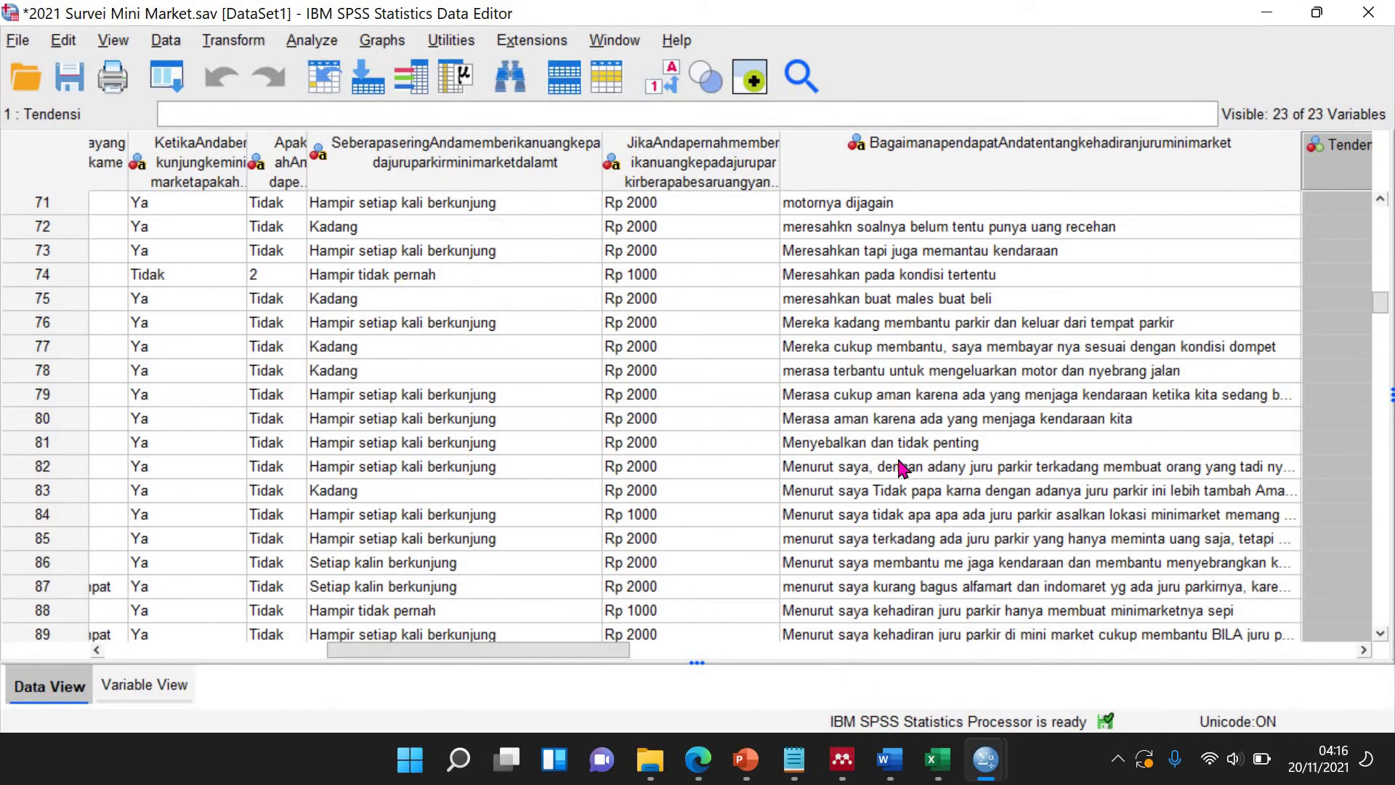
{"action": "left_click_drag", "start_coordinate": [581, 657], "coordinate": [385, 648]}
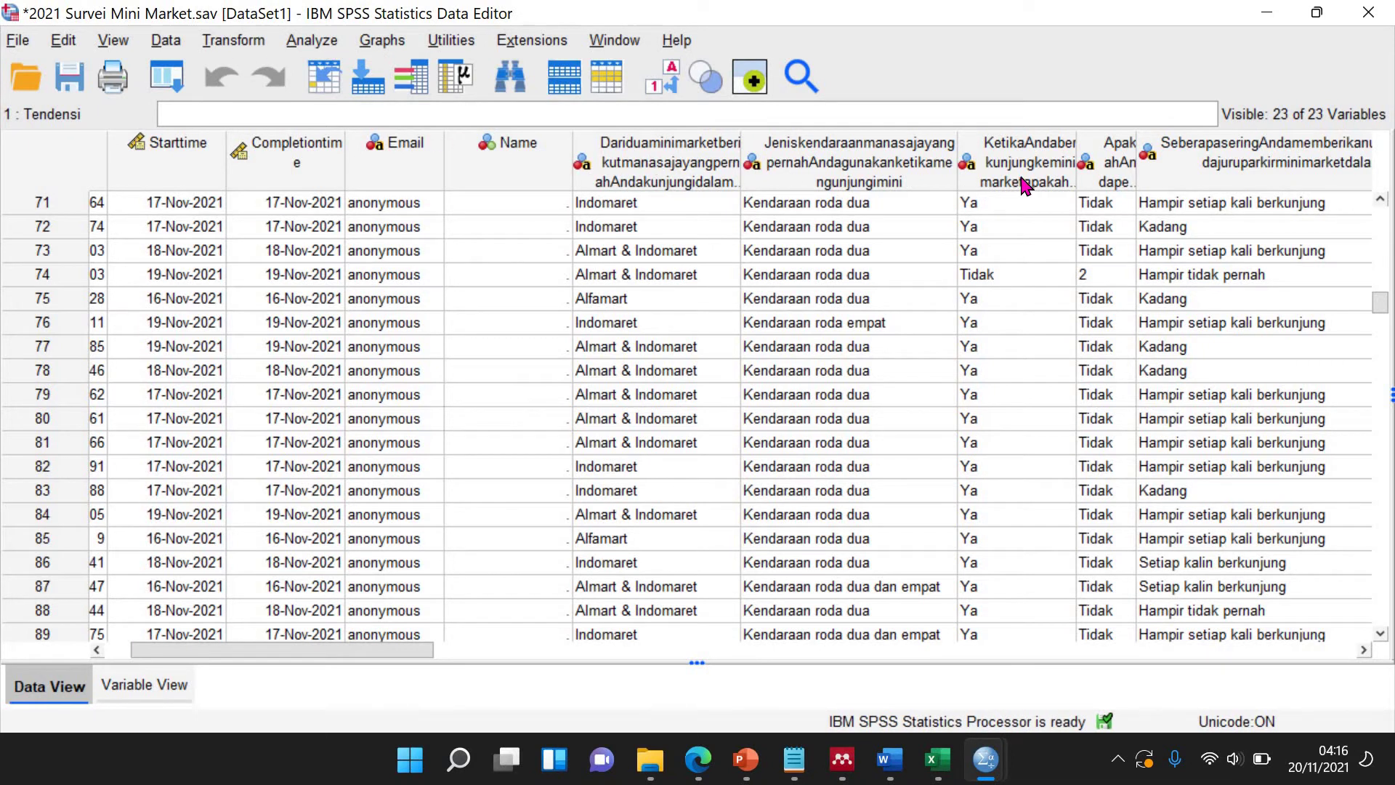
{"action": "left_click", "coordinate": [311, 40]}
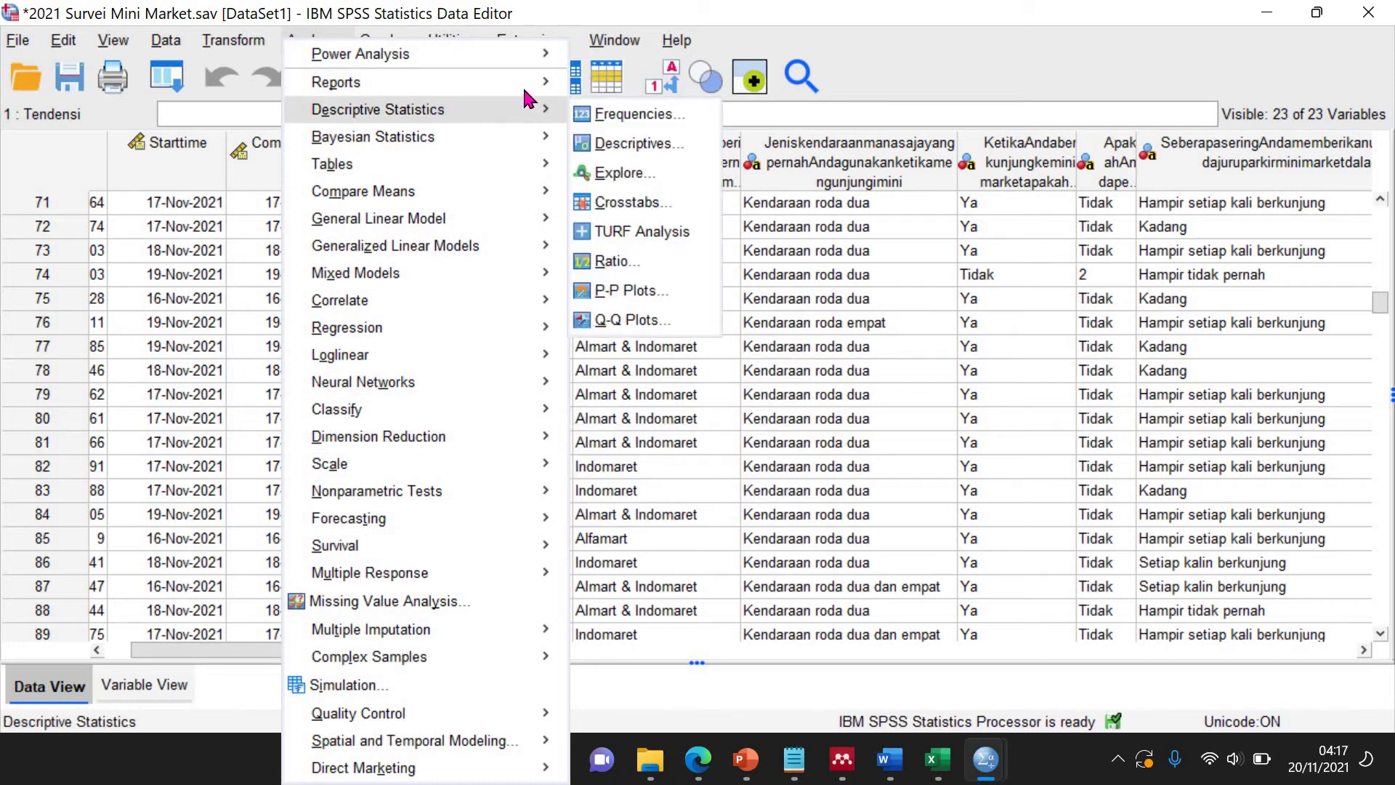
{"action": "mouse_move", "coordinate": [494, 110]}
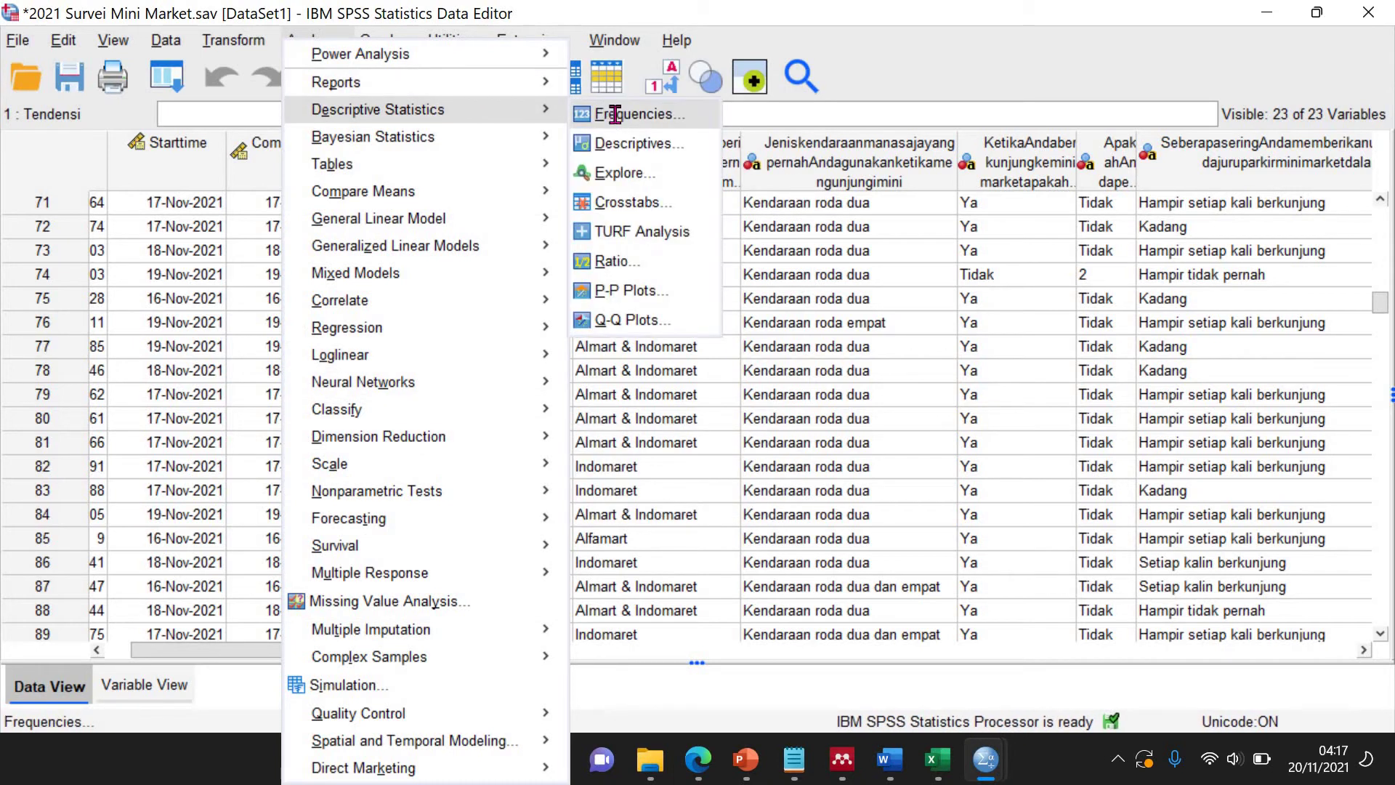
{"action": "left_click", "coordinate": [608, 113]}
{"action": "scroll", "coordinate": [597, 300], "scroll_direction": "down", "scroll_amount": 2}
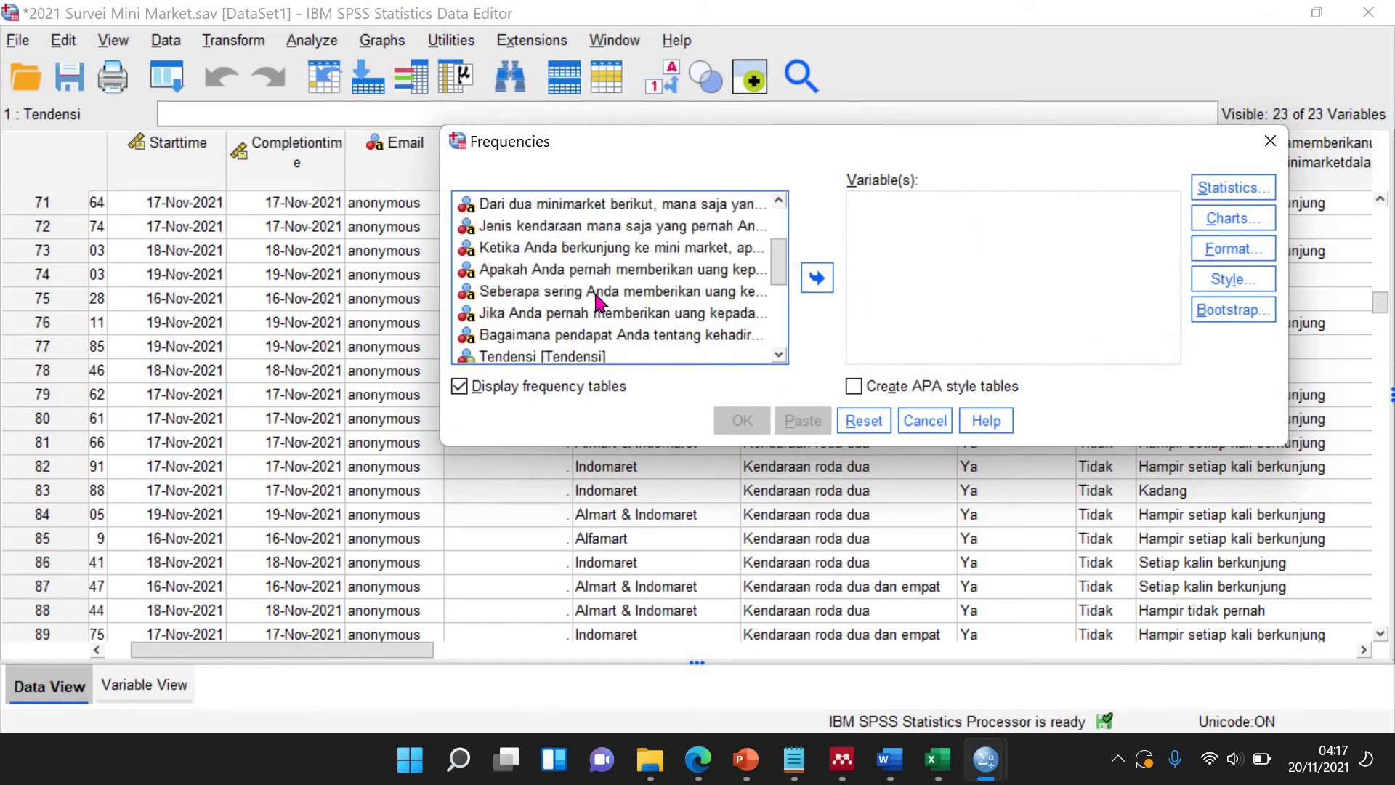
{"action": "scroll", "coordinate": [598, 300], "scroll_direction": "up", "scroll_amount": 2}
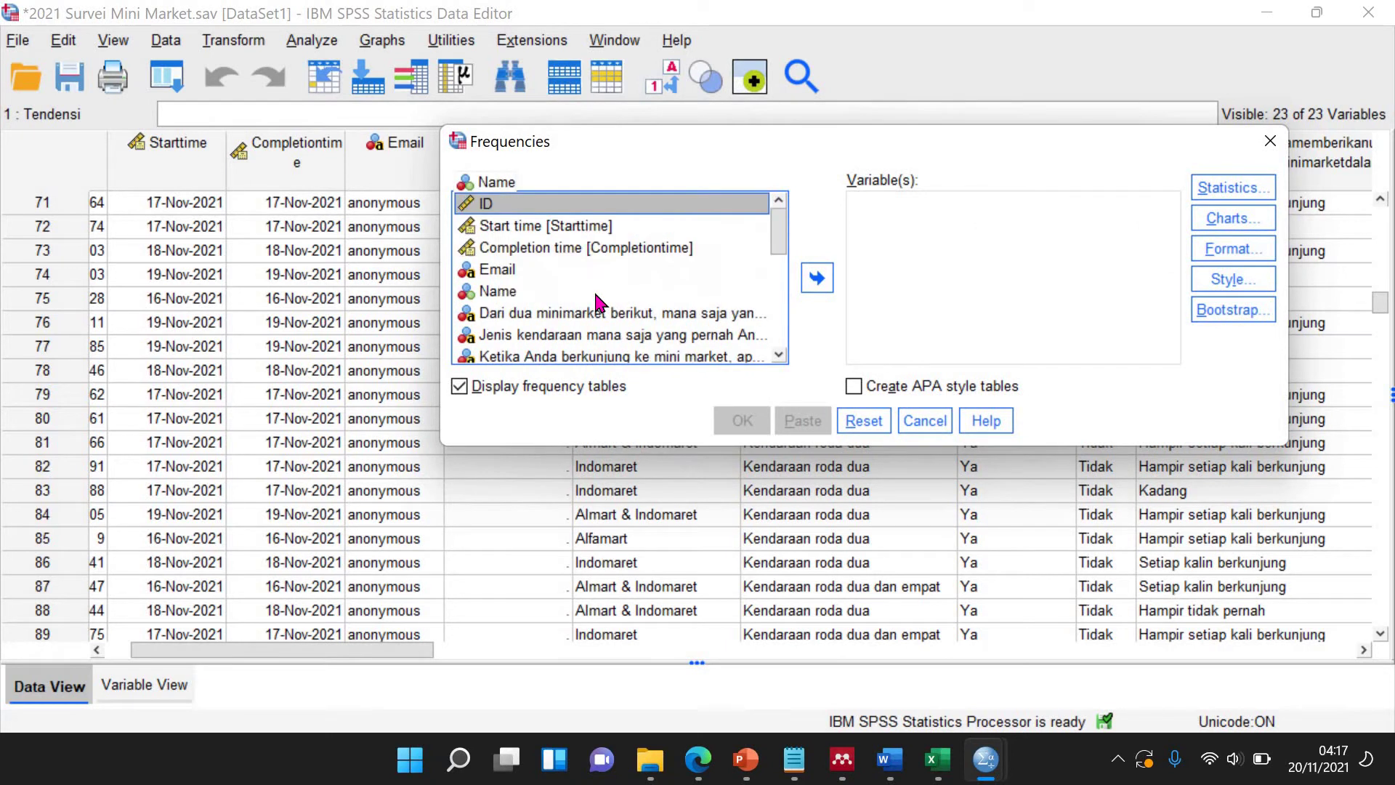
Run frequency tables for the three questions on minimarkets visited, type of vehicle used and whether respondents met a parking attendant.
{"action": "left_click", "coordinate": [563, 314]}
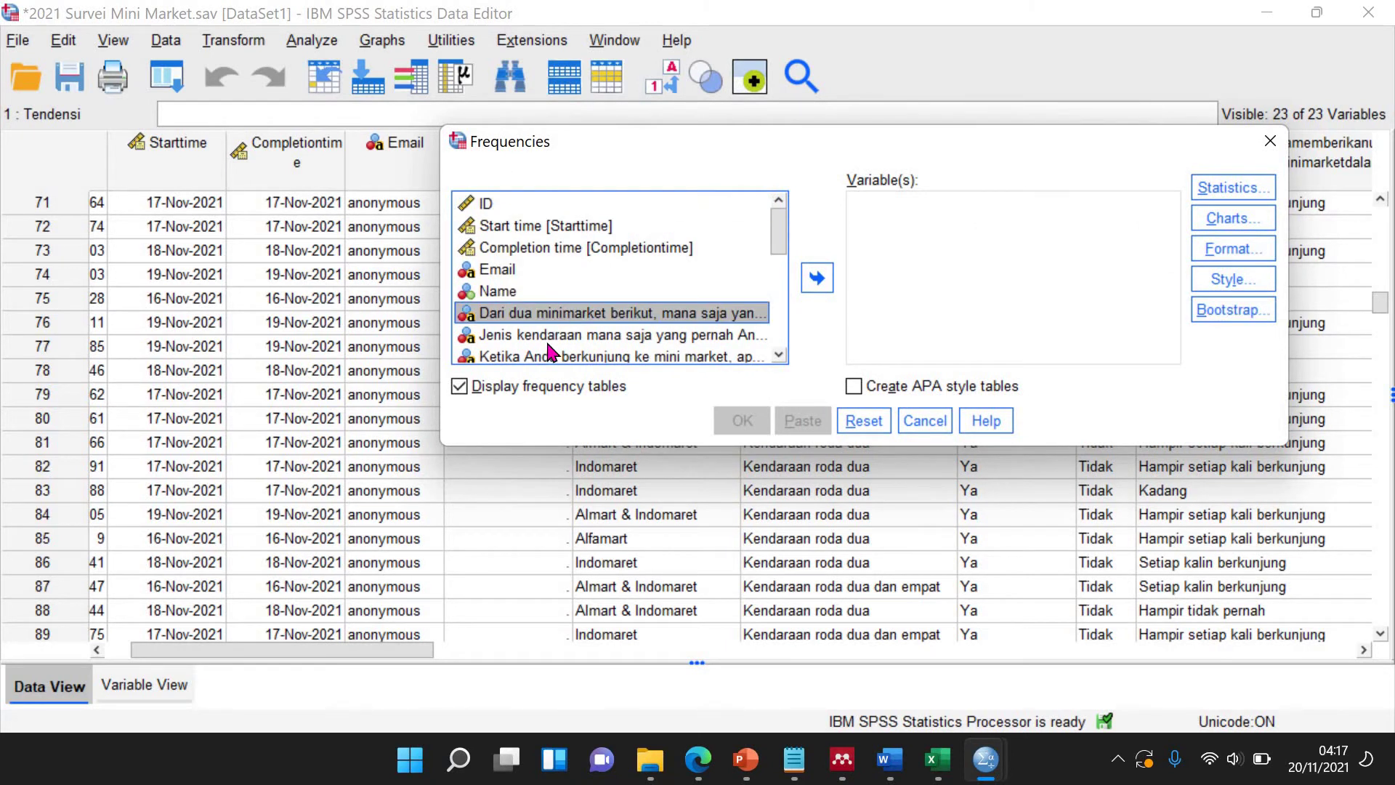
{"action": "left_click", "coordinate": [778, 355]}
{"action": "left_click", "coordinate": [778, 355]}
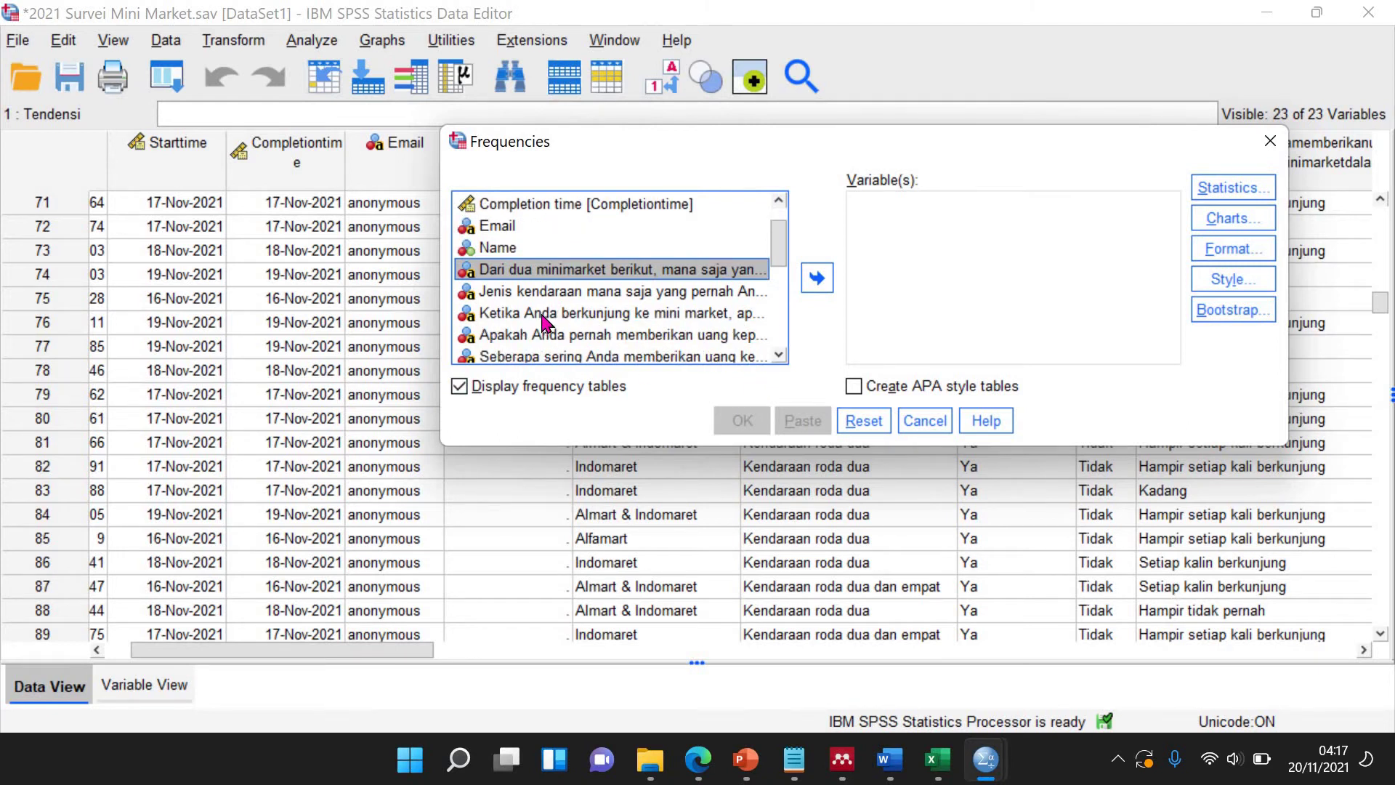
{"action": "left_click", "coordinate": [543, 317], "text": "shift"}
{"action": "left_click", "coordinate": [817, 278]}
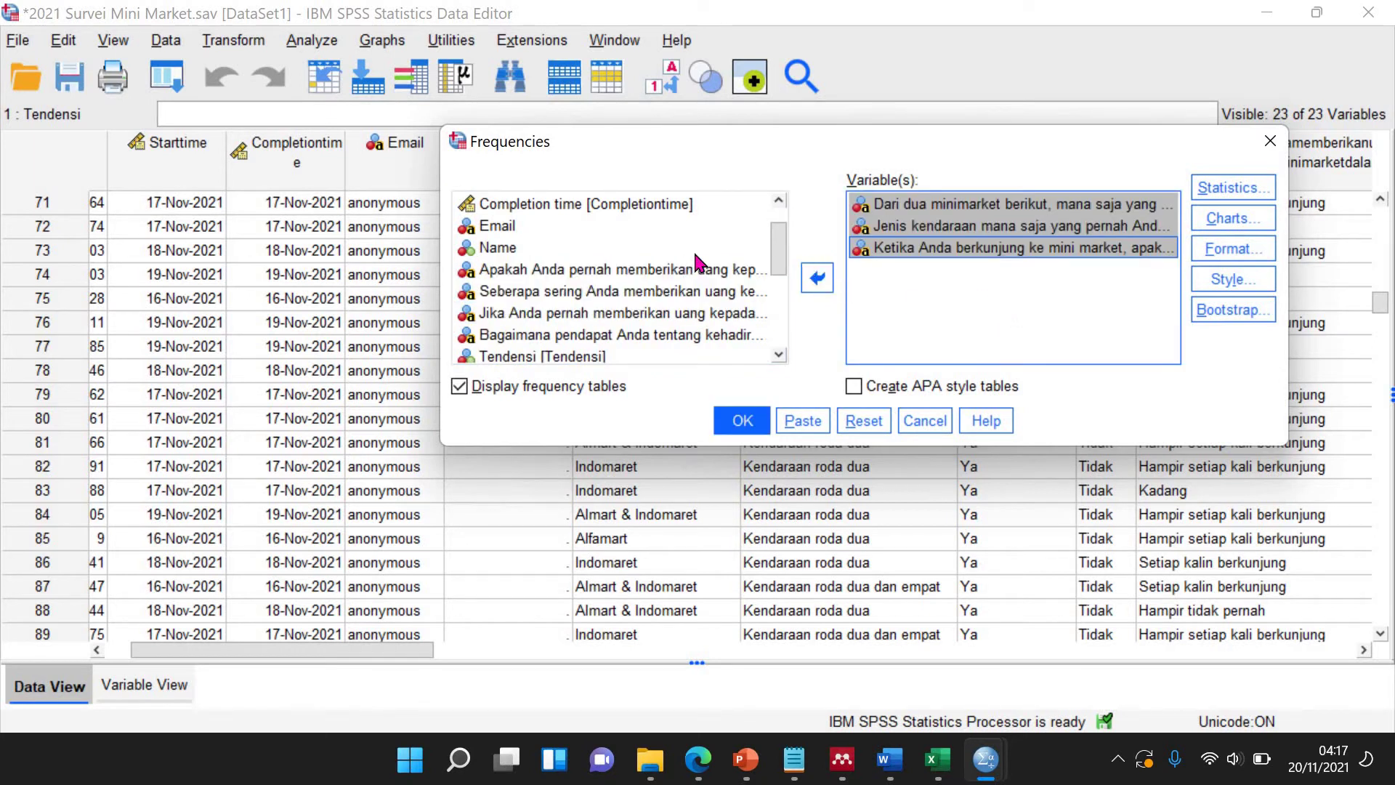
{"action": "left_click", "coordinate": [743, 421]}
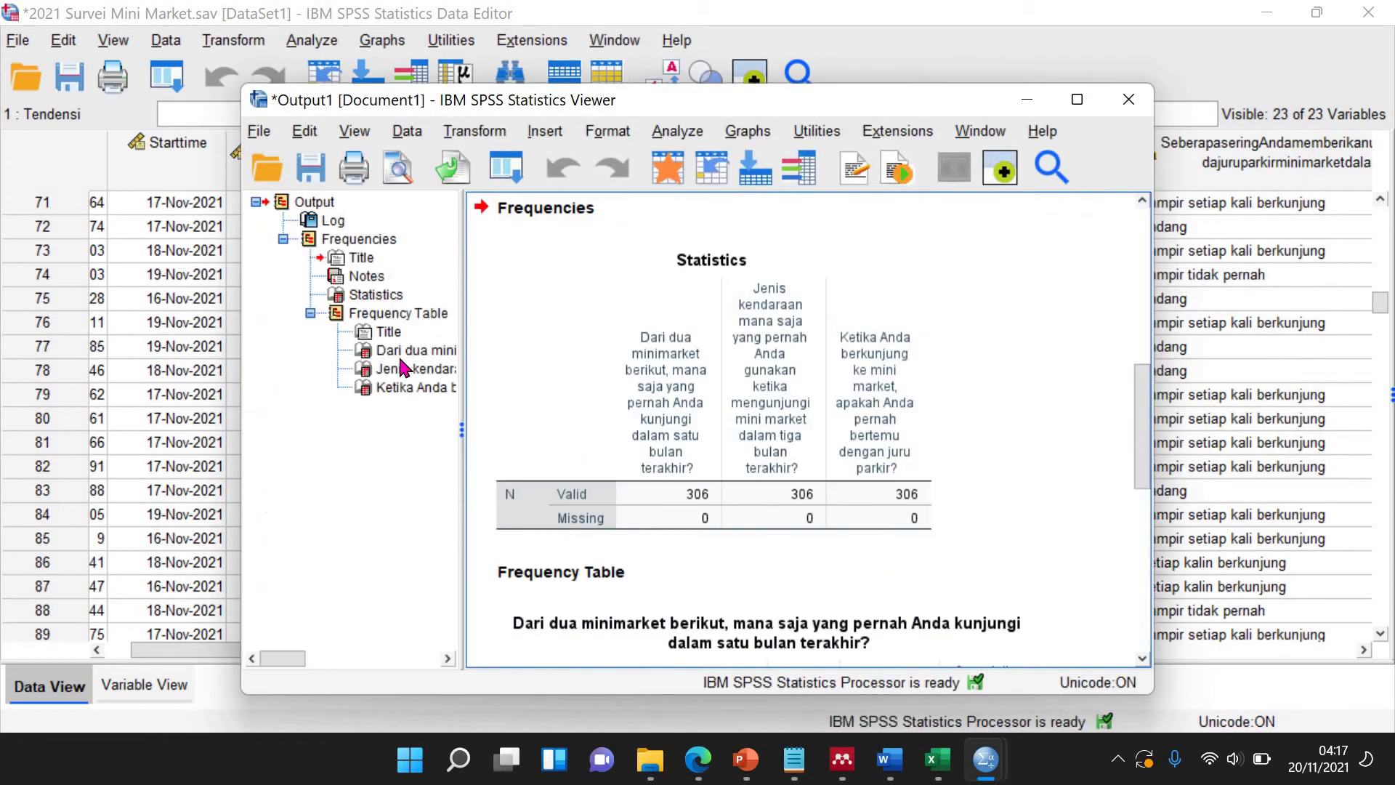
Copy the three frequency tables from the SPSS output, then switch to Excel and create a maximized blank workbook.
{"action": "left_click", "coordinate": [414, 385]}
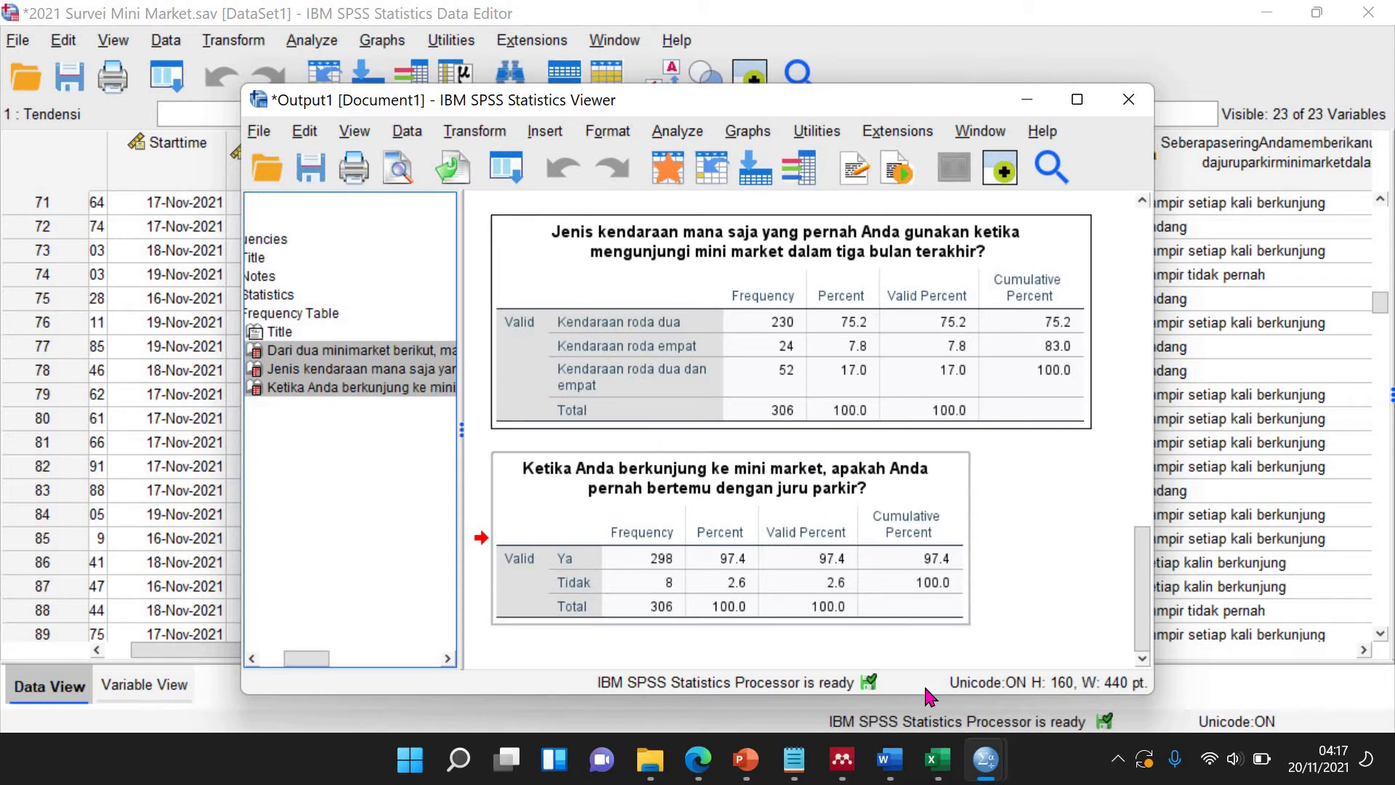
{"action": "left_click", "coordinate": [937, 759]}
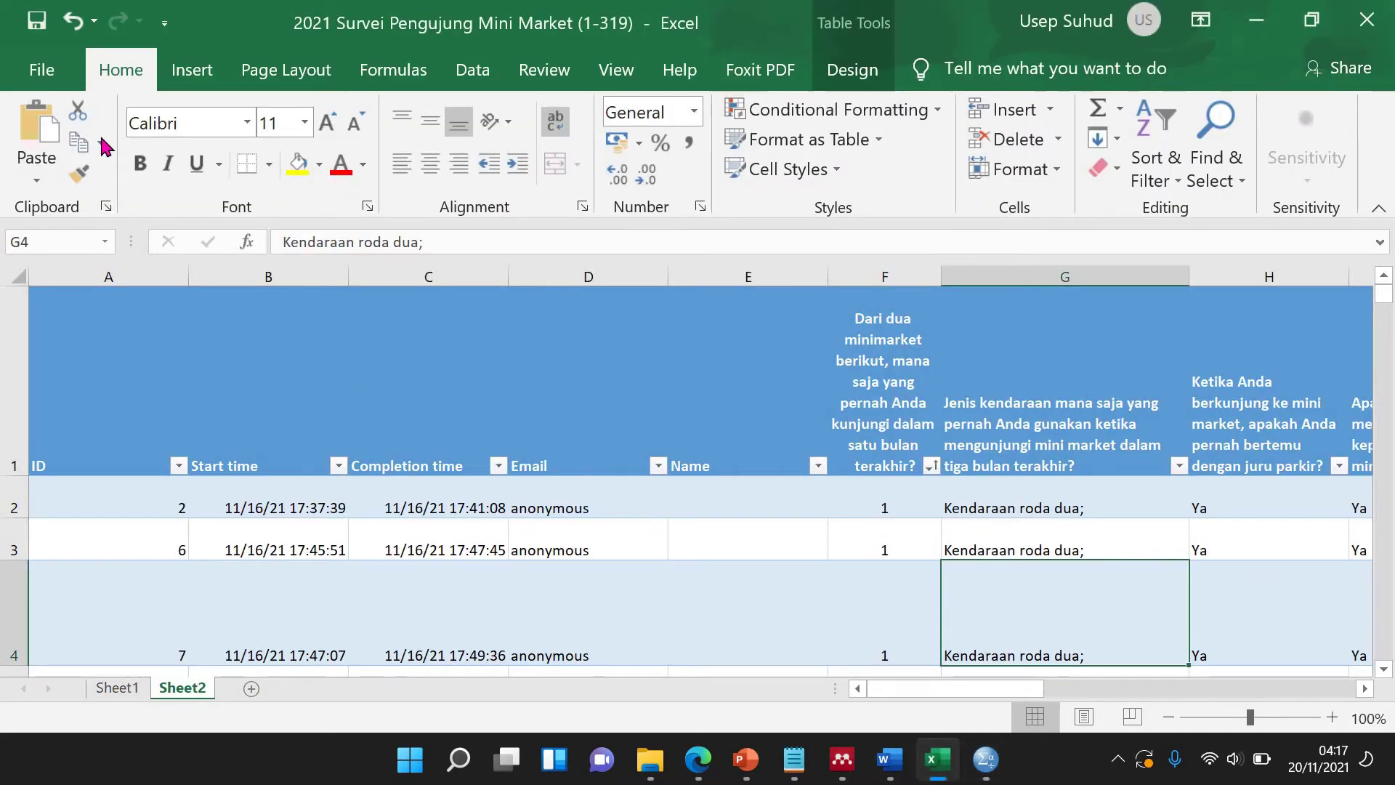
{"action": "left_click", "coordinate": [54, 81]}
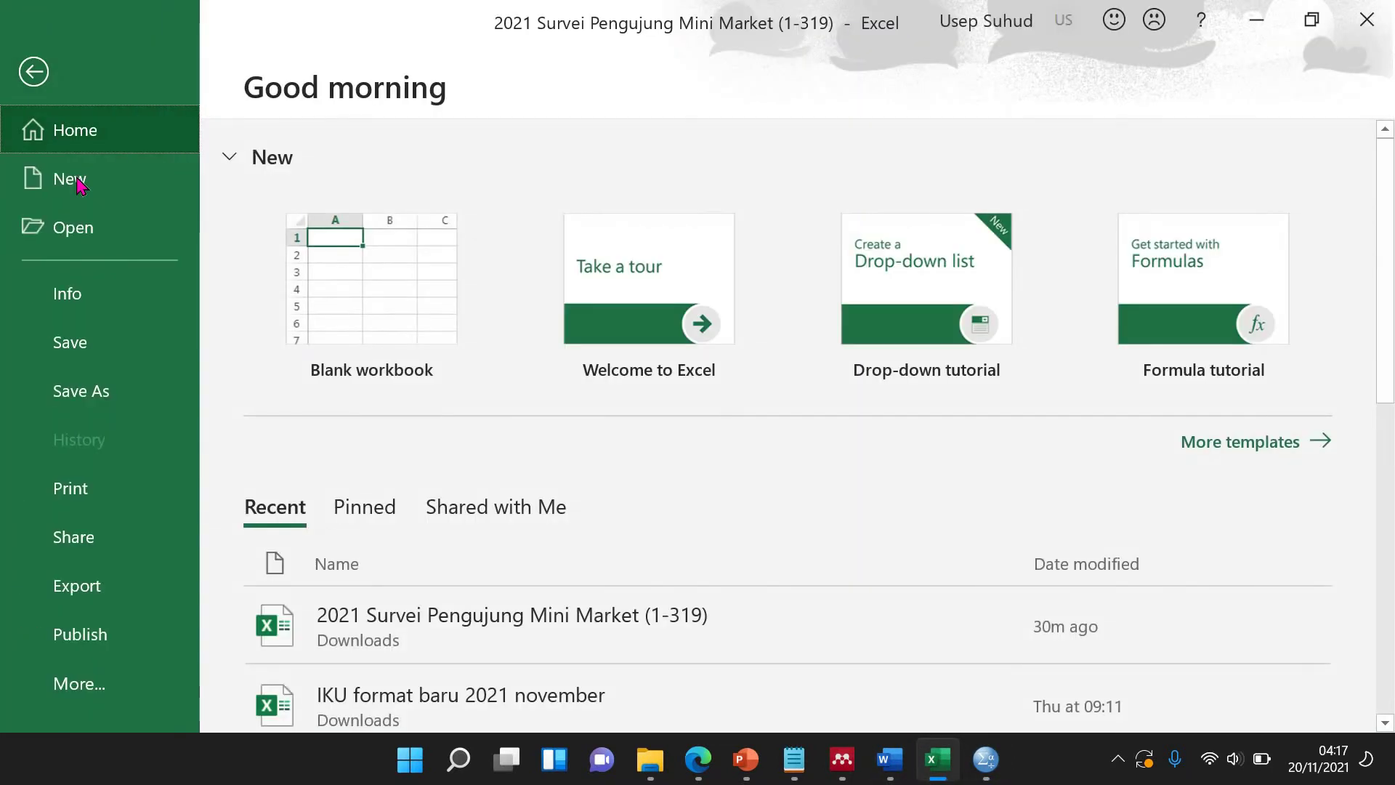
{"action": "left_click", "coordinate": [448, 262]}
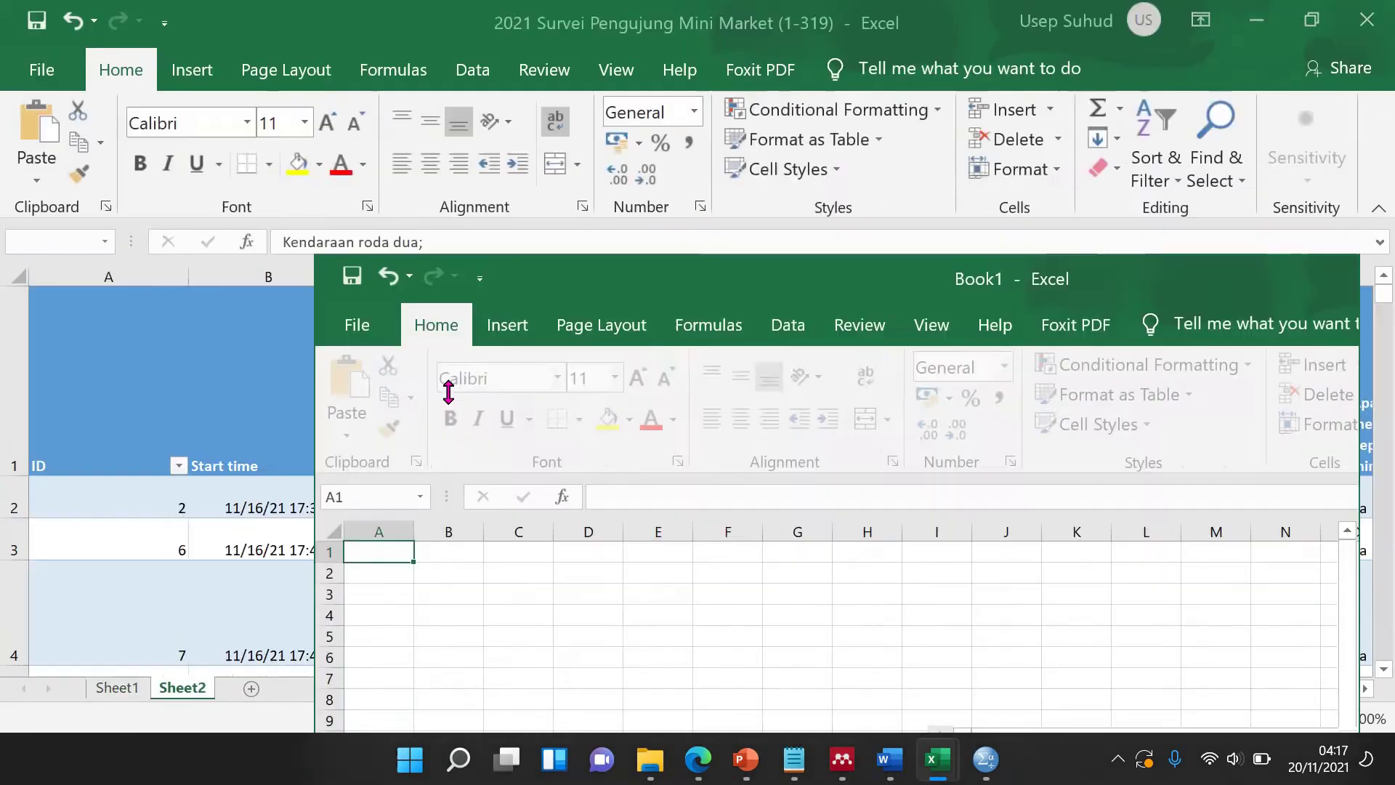
{"action": "left_click", "coordinate": [1136, 149]}
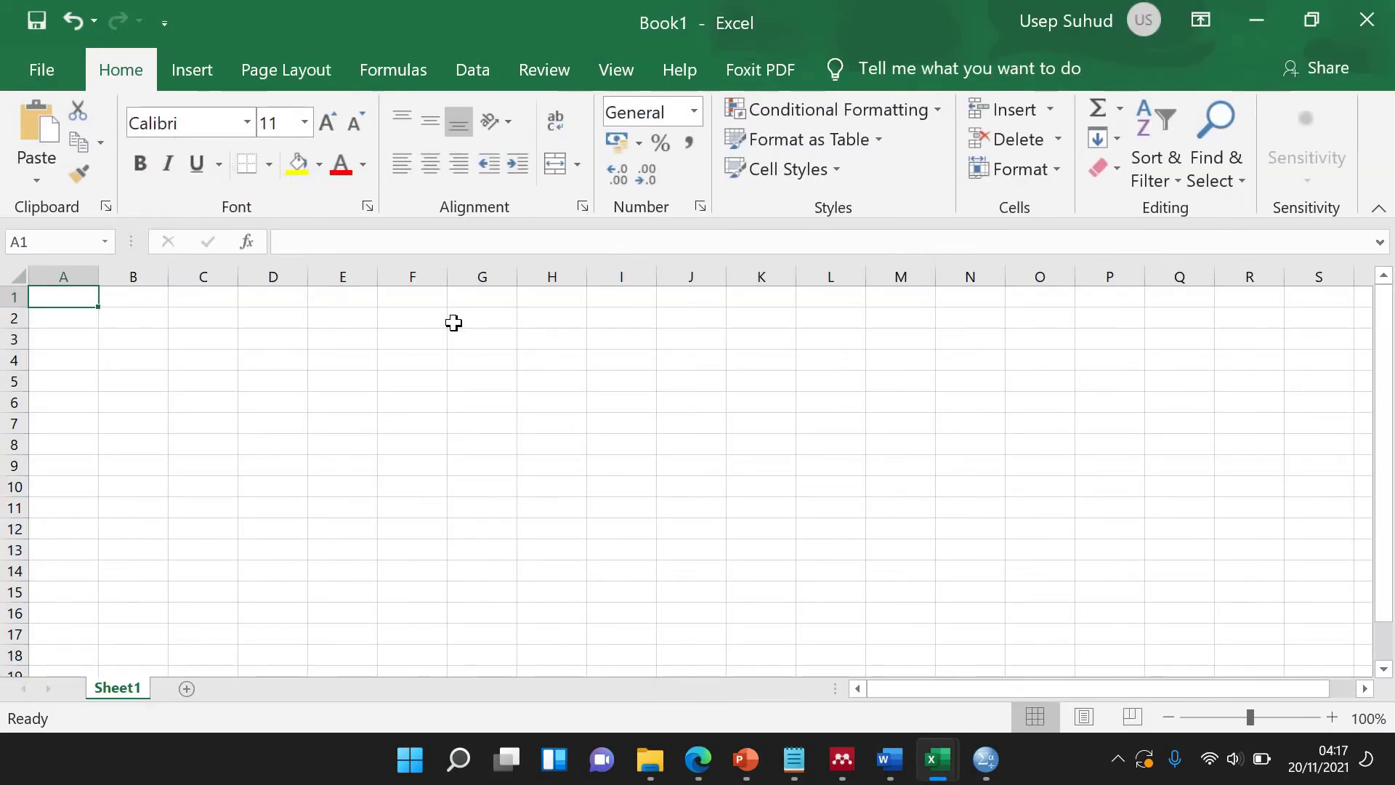
Paste the frequency tables at A1 and widen column B so each category label fits on one line.
{"action": "key", "text": "ctrl+v"}
{"action": "left_click_drag", "start_coordinate": [621, 428], "coordinate": [621, 400]}
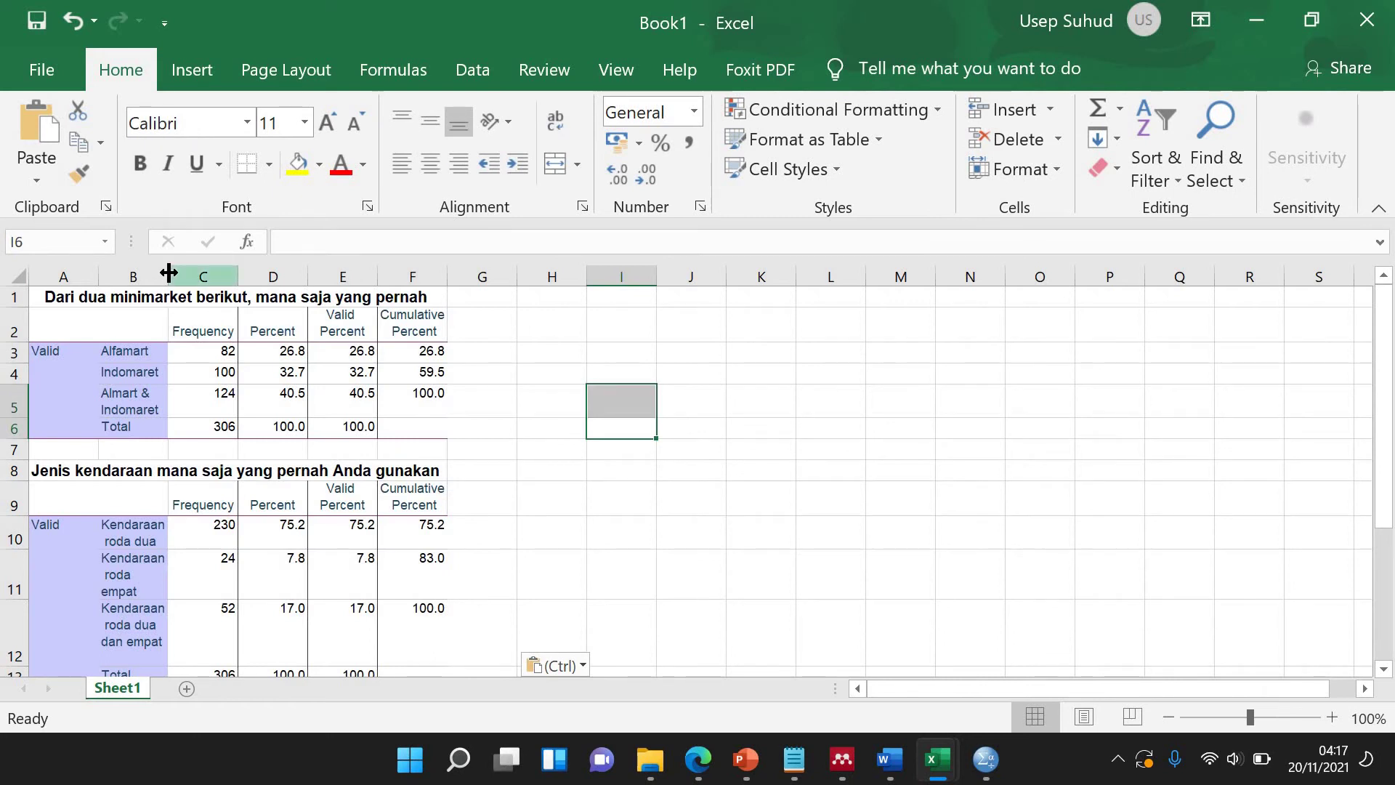
{"action": "left_click_drag", "start_coordinate": [304, 291], "coordinate": [304, 291]}
{"action": "left_click", "coordinate": [607, 330]}
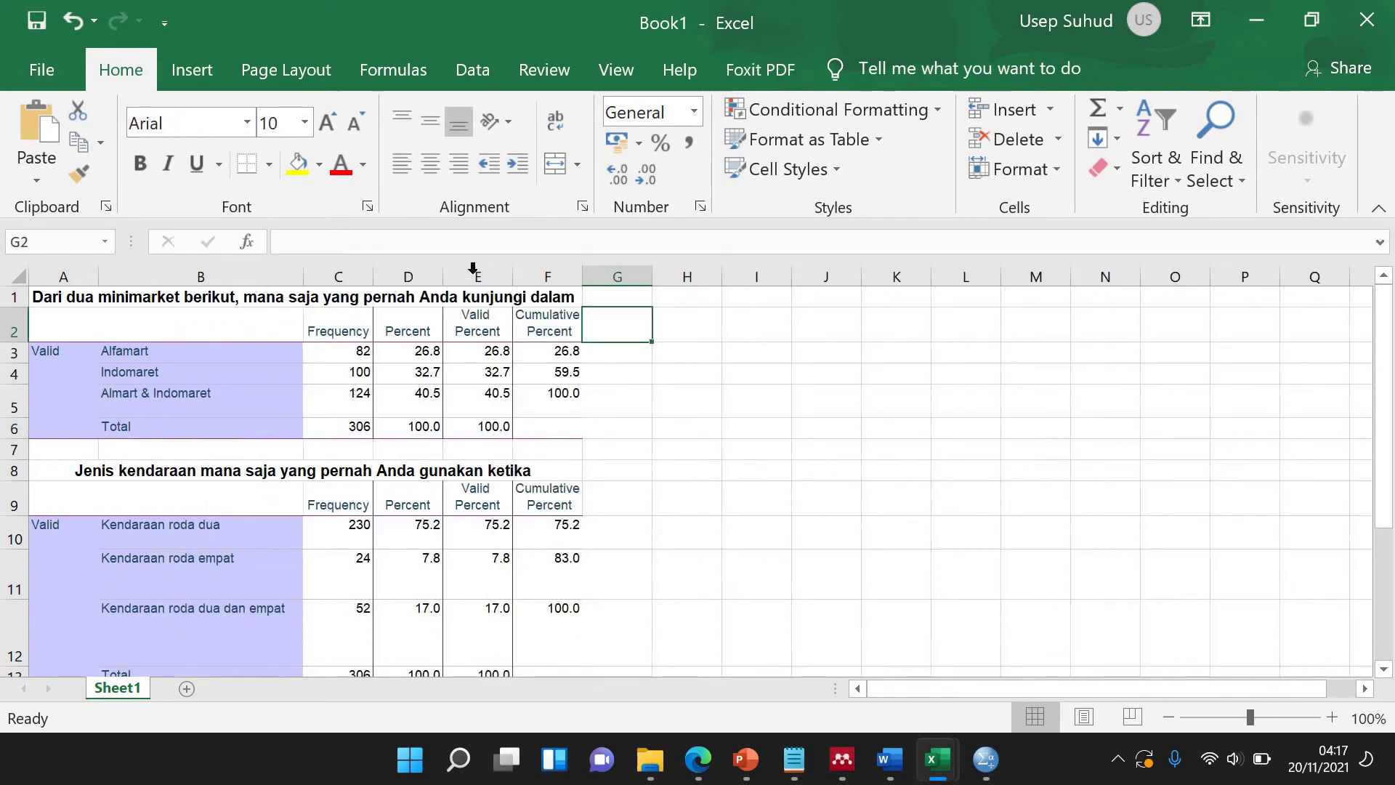
Delete the Valid Percent and Cumulative Percent columns from the pasted tables.
{"action": "left_click_drag", "start_coordinate": [477, 277], "coordinate": [546, 276]}
{"action": "right_click", "coordinate": [546, 277]}
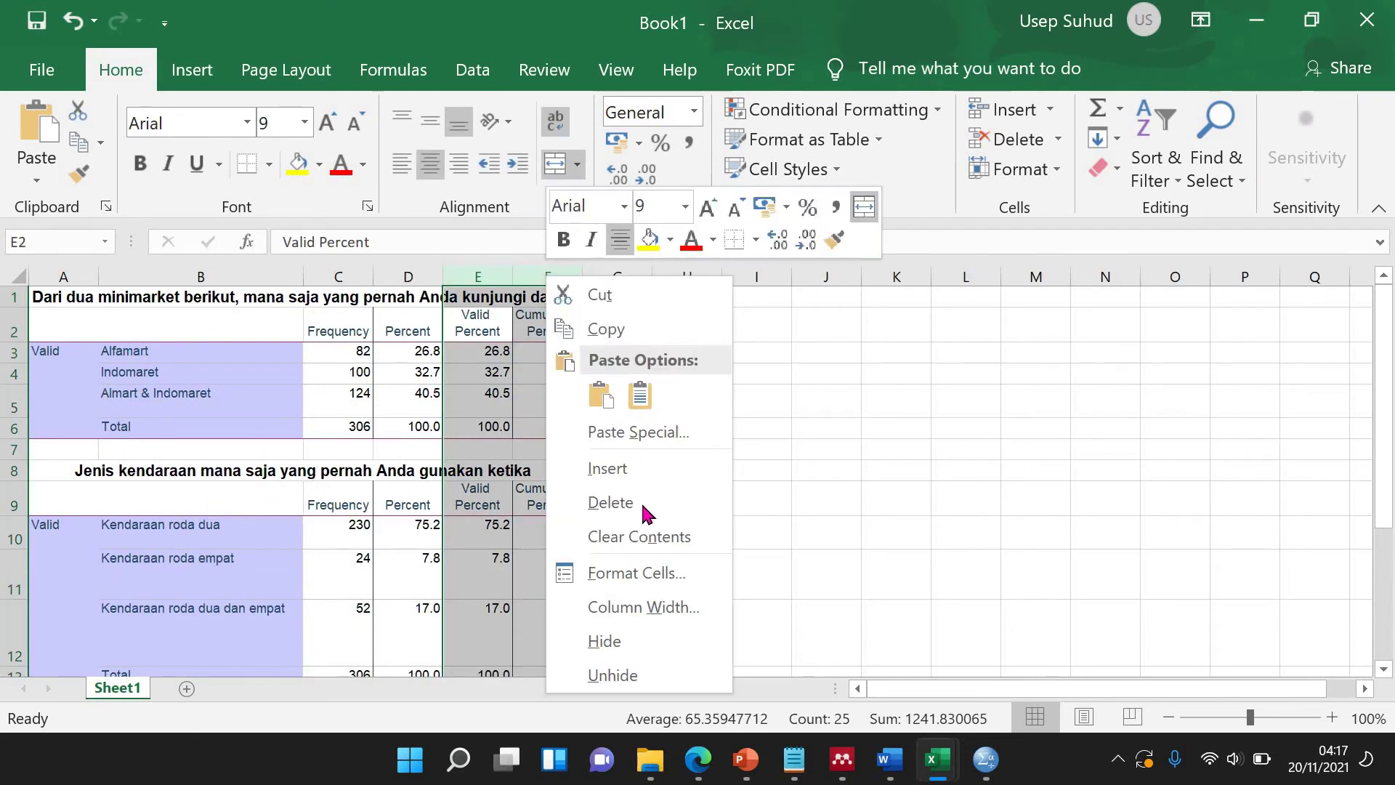
{"action": "left_click", "coordinate": [649, 498]}
{"action": "left_click_drag", "start_coordinate": [734, 485], "coordinate": [733, 468]}
Widen the Frequency and Percent columns and the category label column, with row heights fitted to their contents.
{"action": "left_click_drag", "start_coordinate": [355, 274], "coordinate": [500, 277]}
{"action": "left_click", "coordinate": [674, 443]}
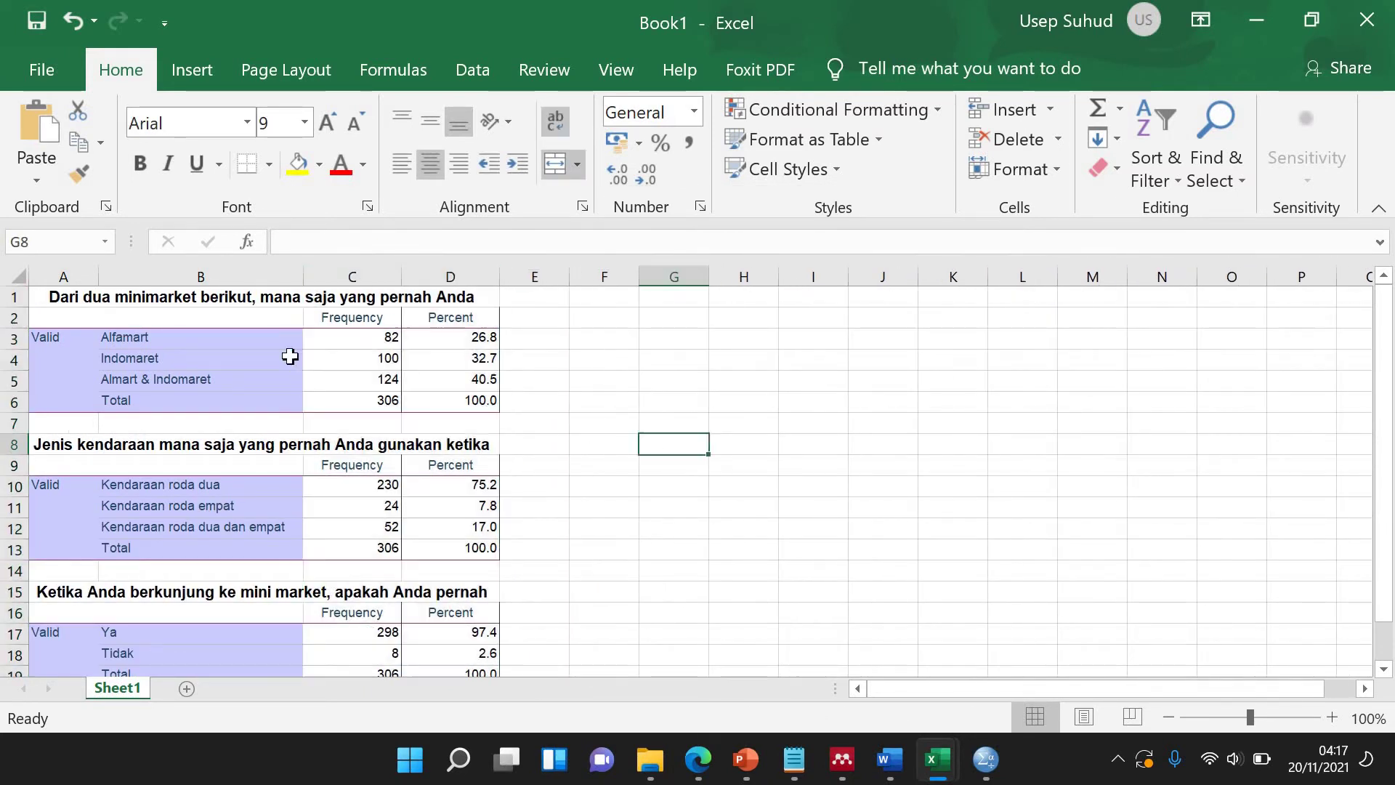
{"action": "left_click", "coordinate": [297, 276]}
{"action": "left_click_drag", "start_coordinate": [364, 291], "coordinate": [365, 289]}
Set the font of the whole sheet to Times New Roman and remove the bold formatting.
{"action": "left_click", "coordinate": [19, 276]}
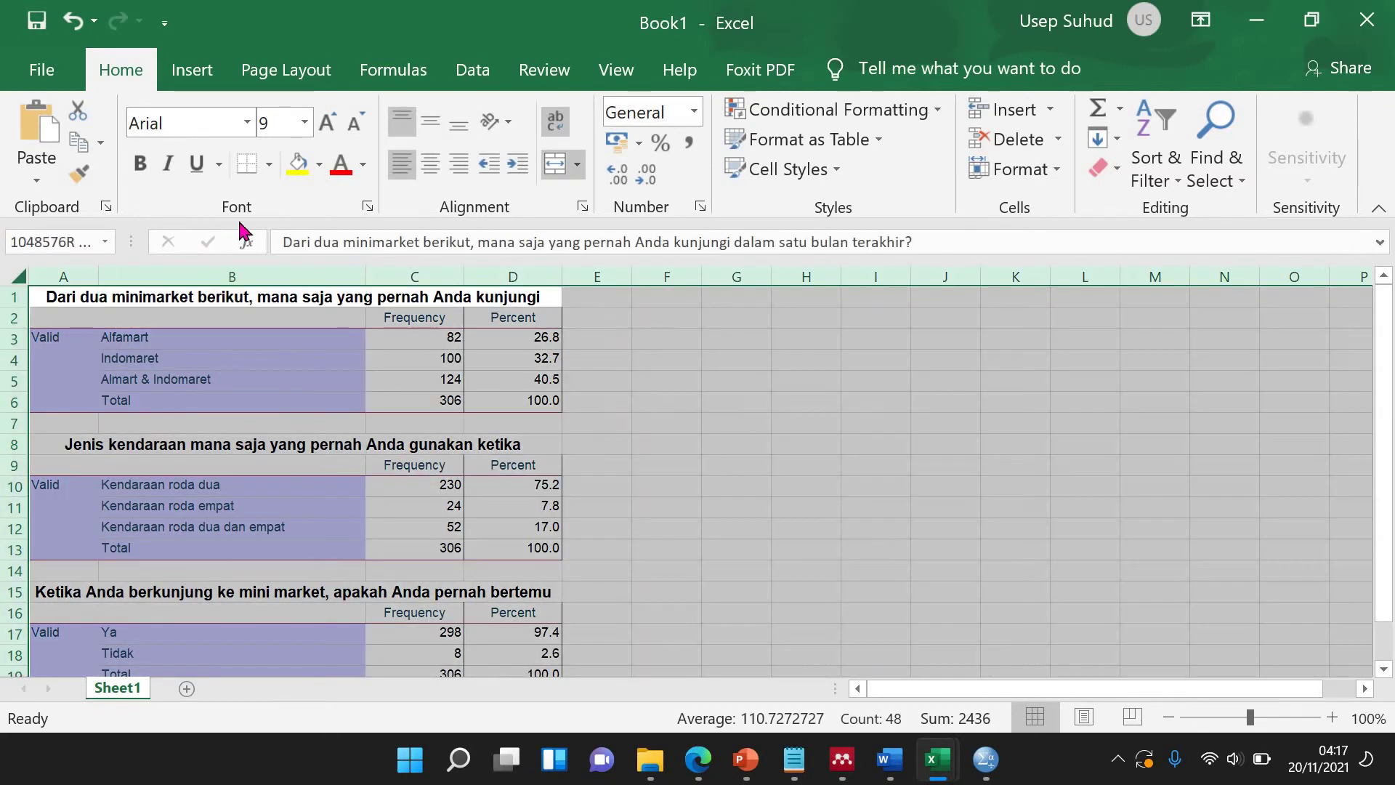
{"action": "left_click", "coordinate": [247, 124]}
{"action": "type", "text": "Times New Ro"}
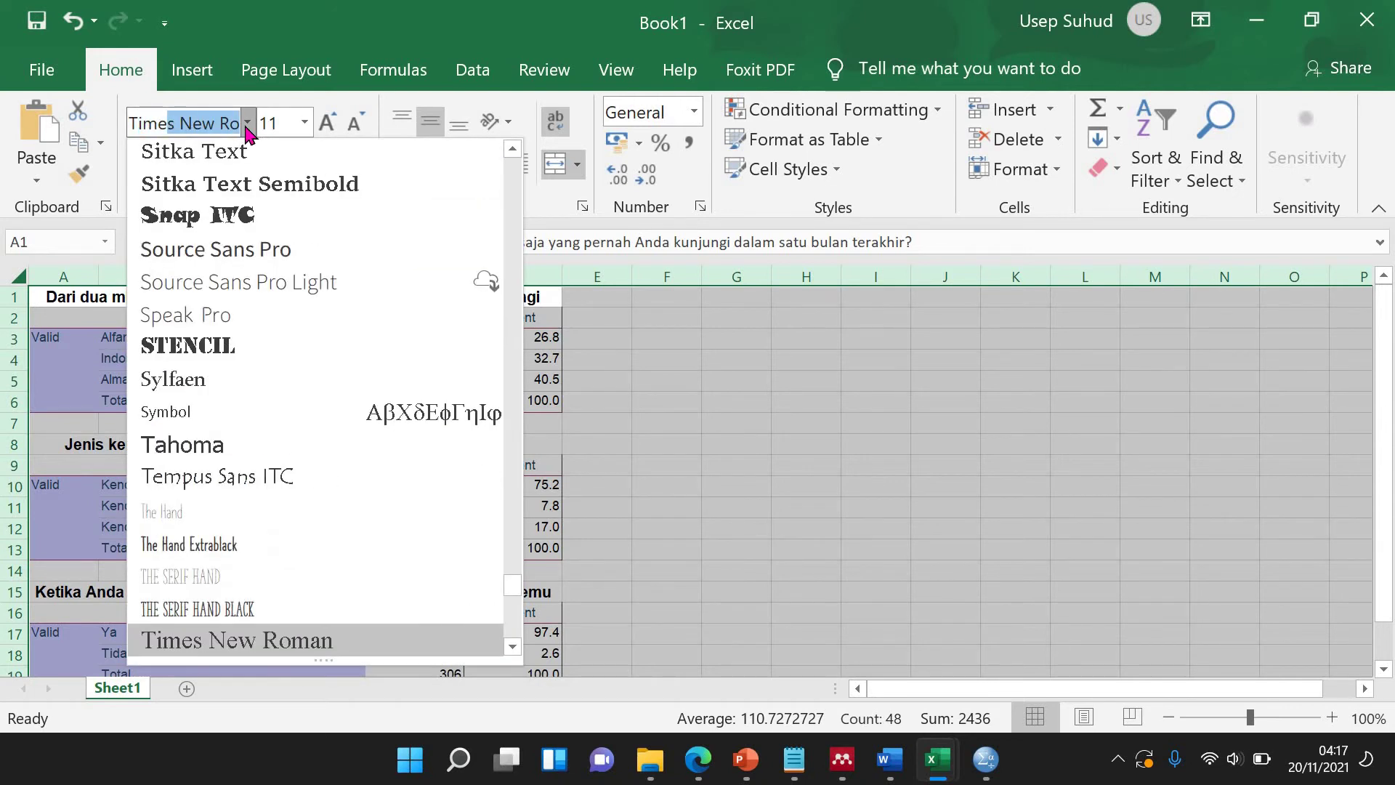
{"action": "key", "text": "Return"}
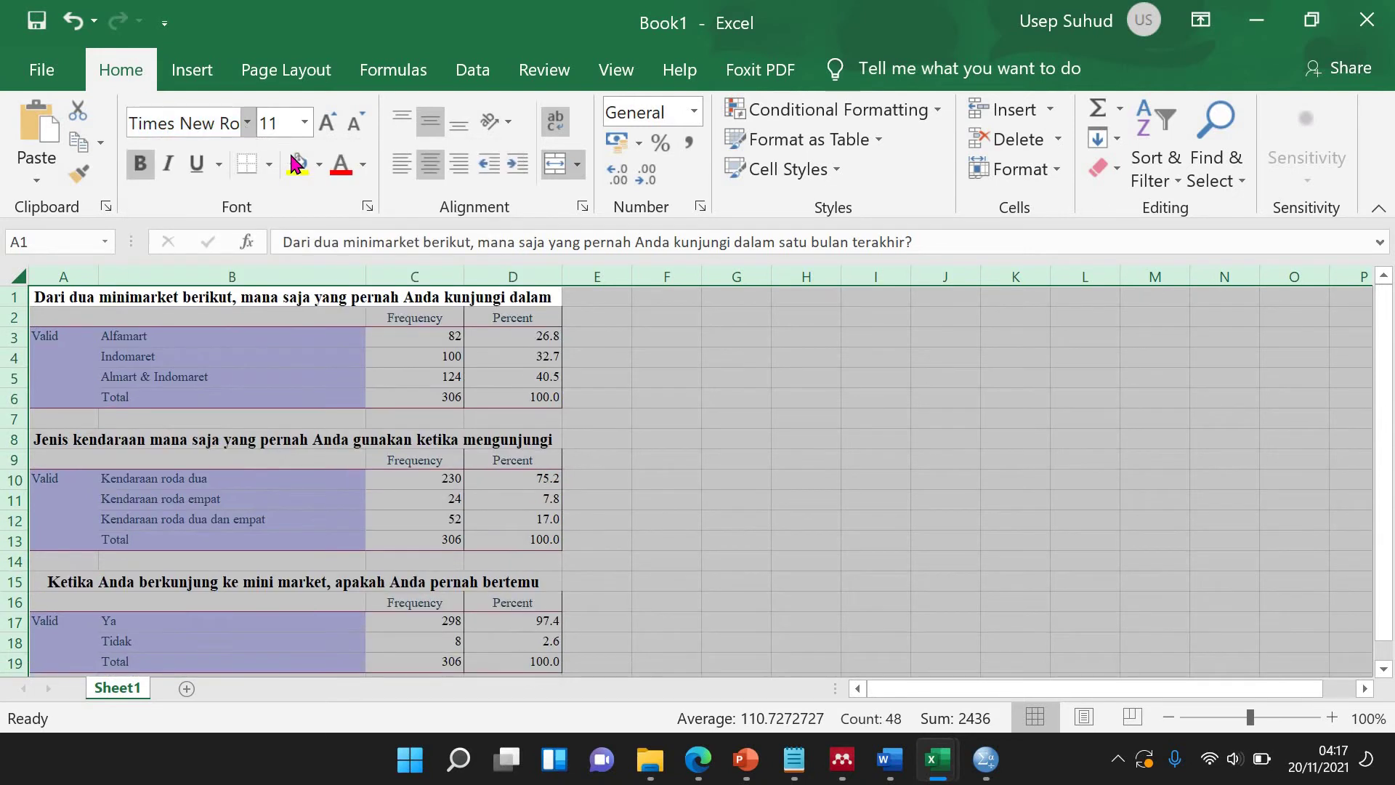
{"action": "left_click", "coordinate": [138, 164]}
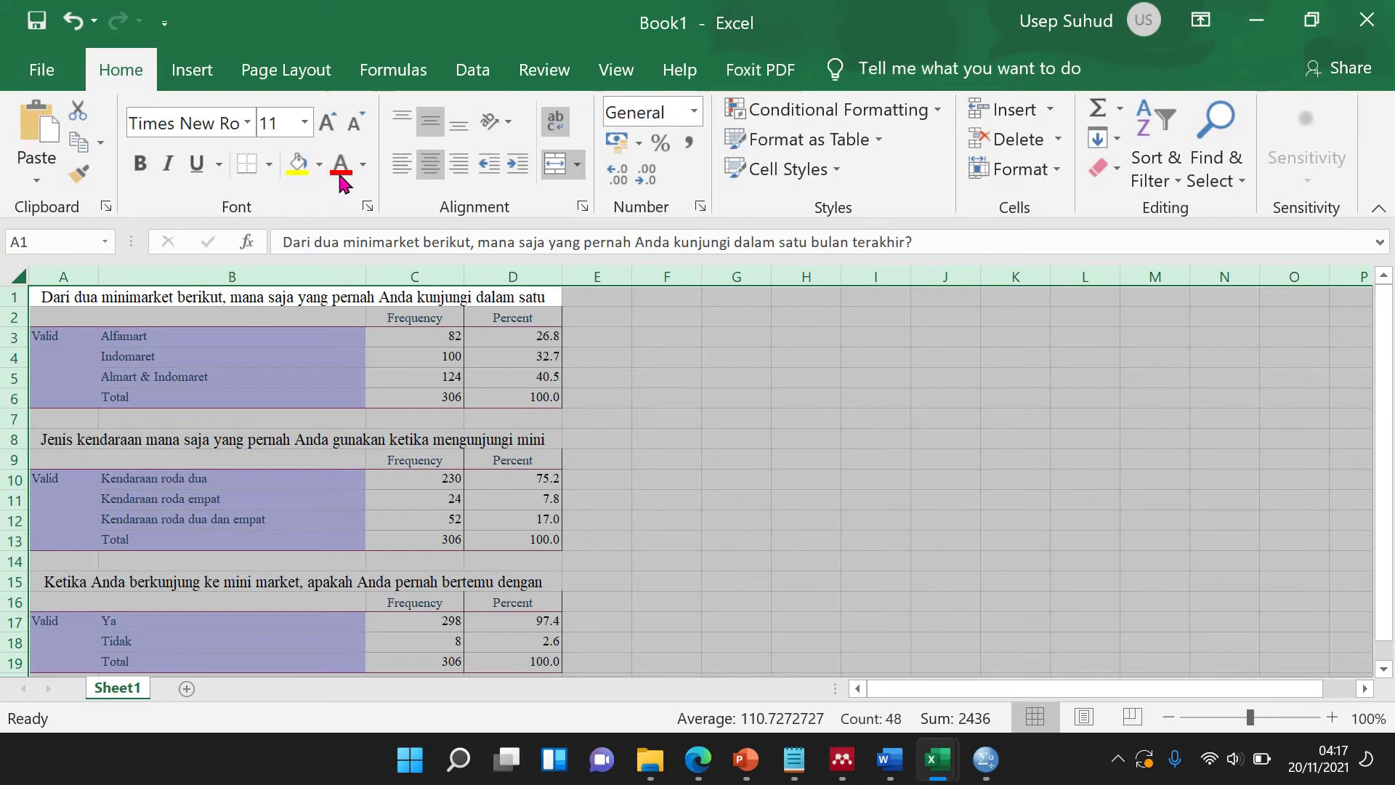
Set the whole sheet's font color to Automatic and its fill to No Fill.
{"action": "left_click", "coordinate": [361, 173]}
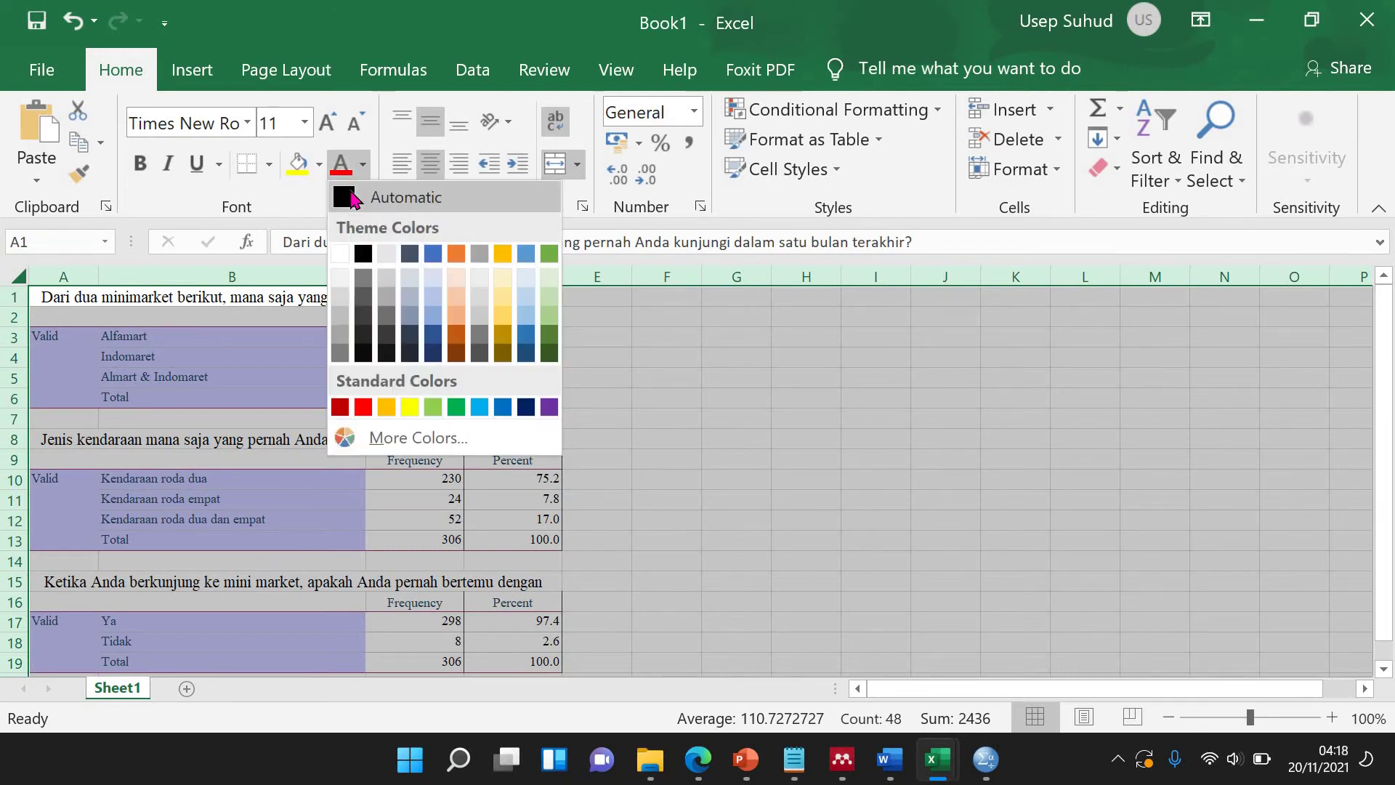
{"action": "left_click", "coordinate": [347, 193]}
{"action": "left_click", "coordinate": [319, 165]}
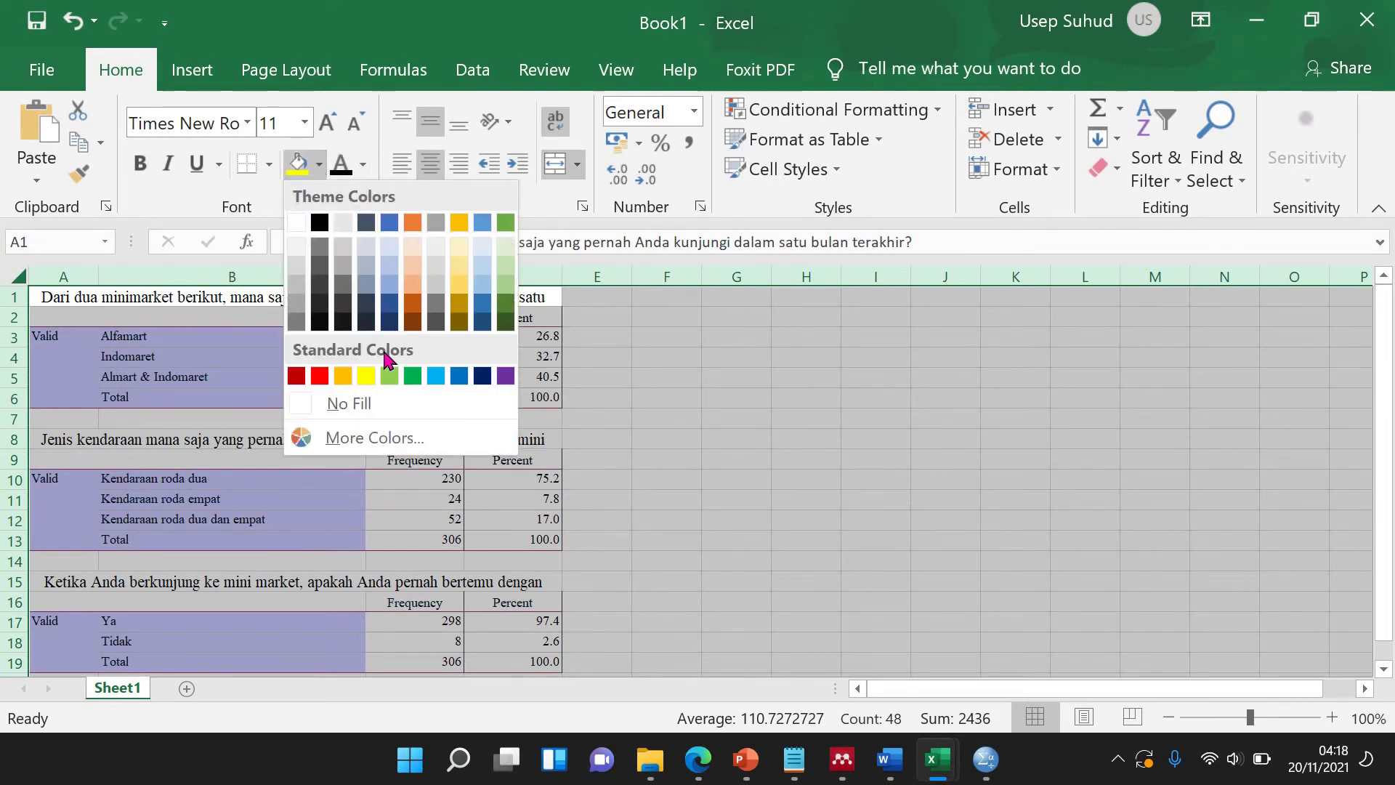
{"action": "left_click", "coordinate": [377, 405]}
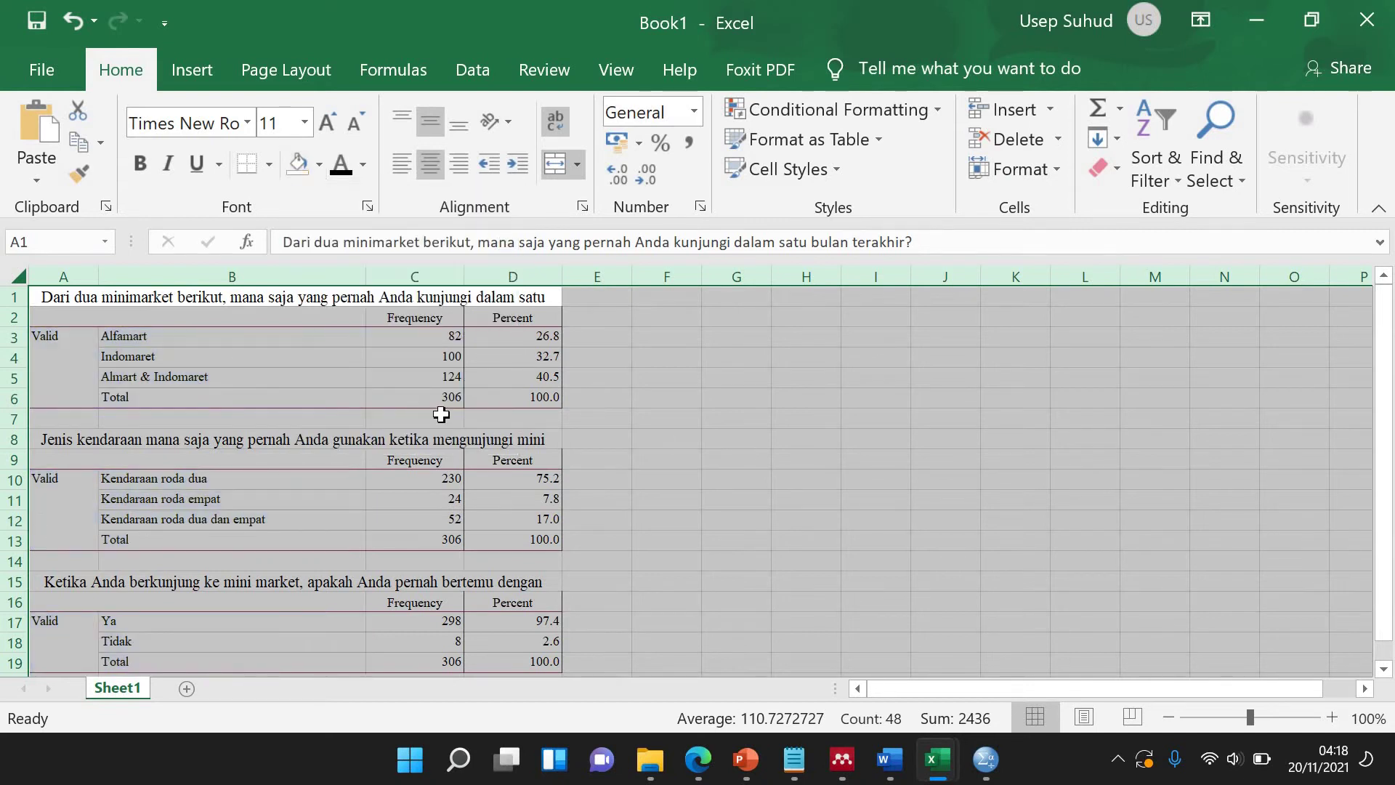
Apply All Borders to the three tables in A1:D19.
{"action": "left_click", "coordinate": [685, 450]}
{"action": "mouse_move", "coordinate": [433, 296]}
{"action": "left_mouse_down"}
{"action": "mouse_move", "coordinate": [436, 458]}
{"action": "mouse_move", "coordinate": [472, 679]}
{"action": "mouse_move", "coordinate": [476, 212]}
{"action": "mouse_move", "coordinate": [448, 322]}
{"action": "mouse_move", "coordinate": [425, 306]}
{"action": "left_mouse_up"}
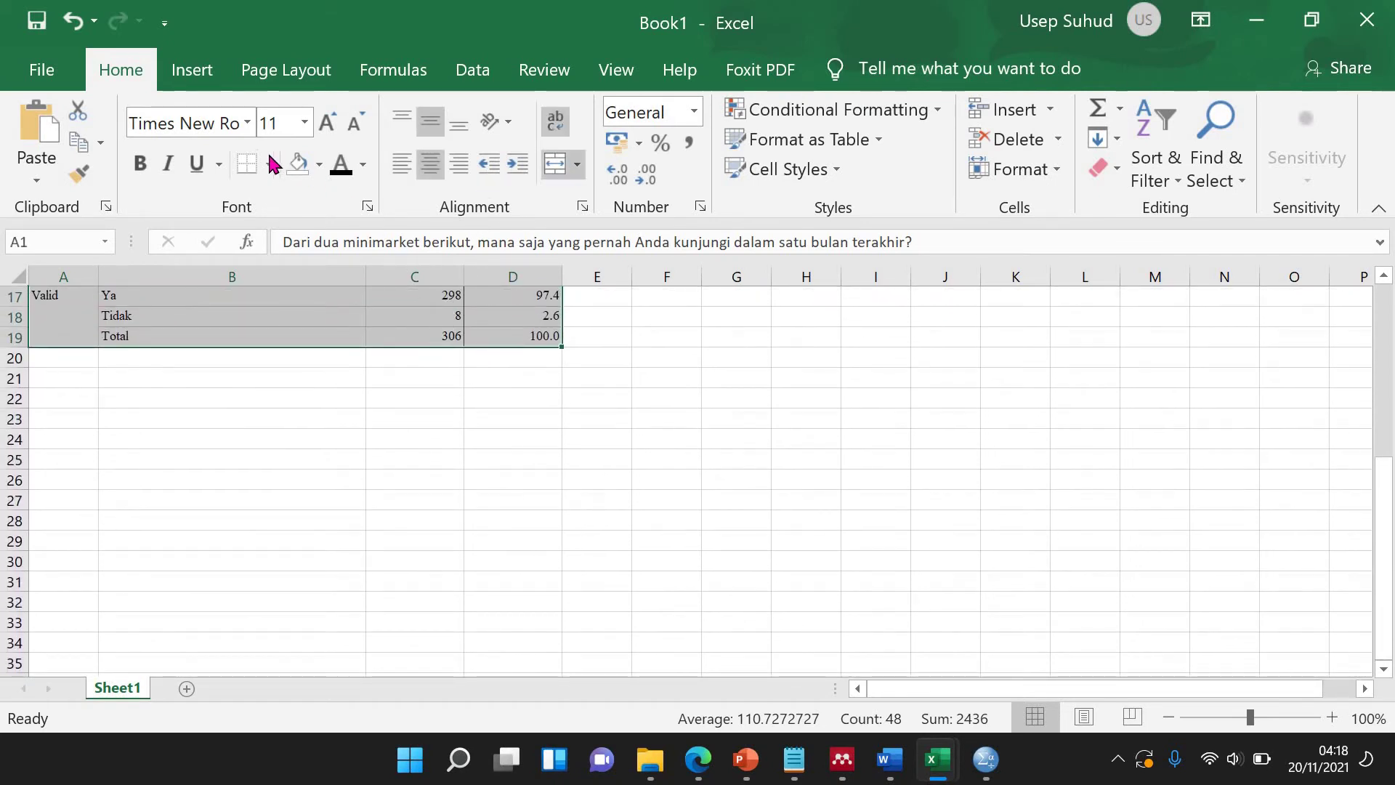
{"action": "left_click", "coordinate": [268, 164]}
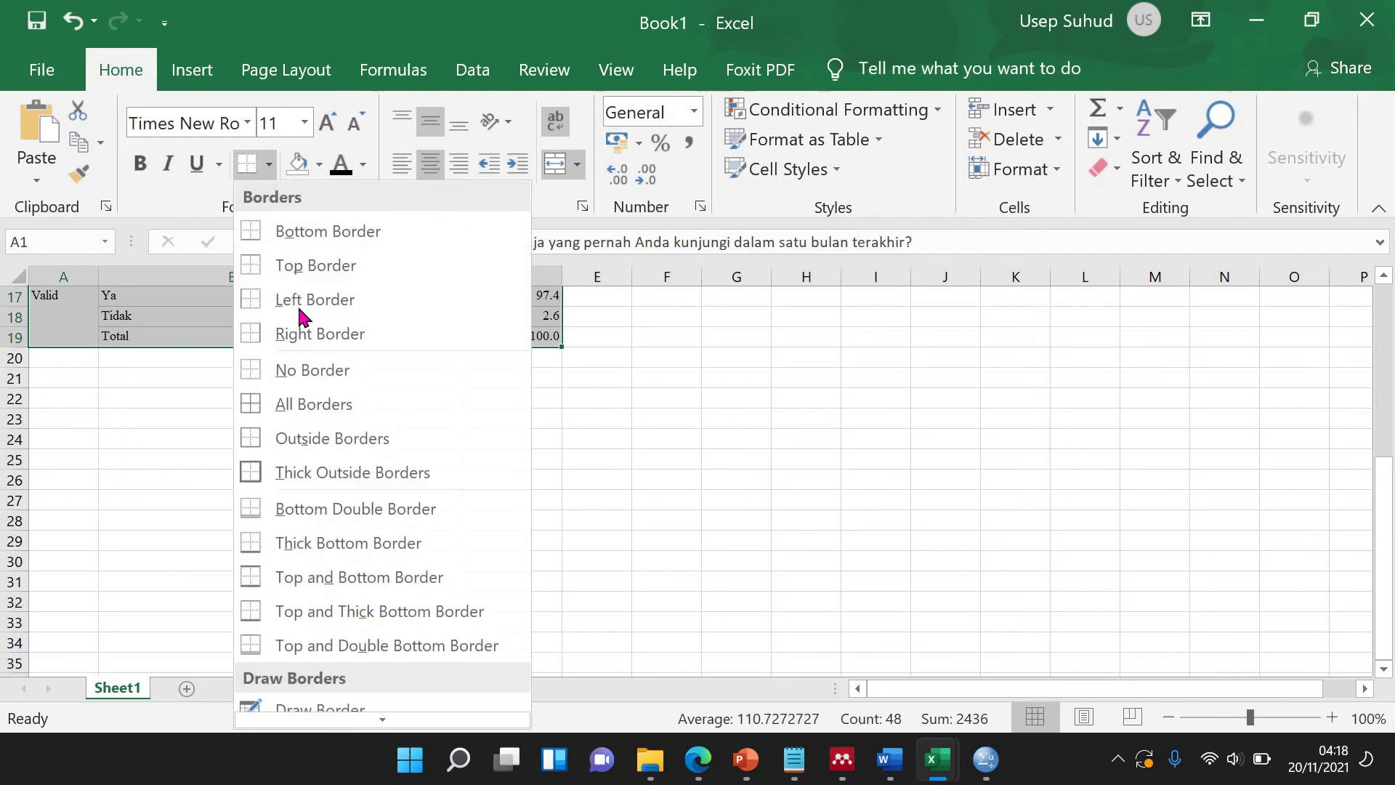
{"action": "left_click", "coordinate": [294, 404]}
{"action": "scroll", "coordinate": [509, 472], "scroll_direction": "up", "scroll_amount": 5}
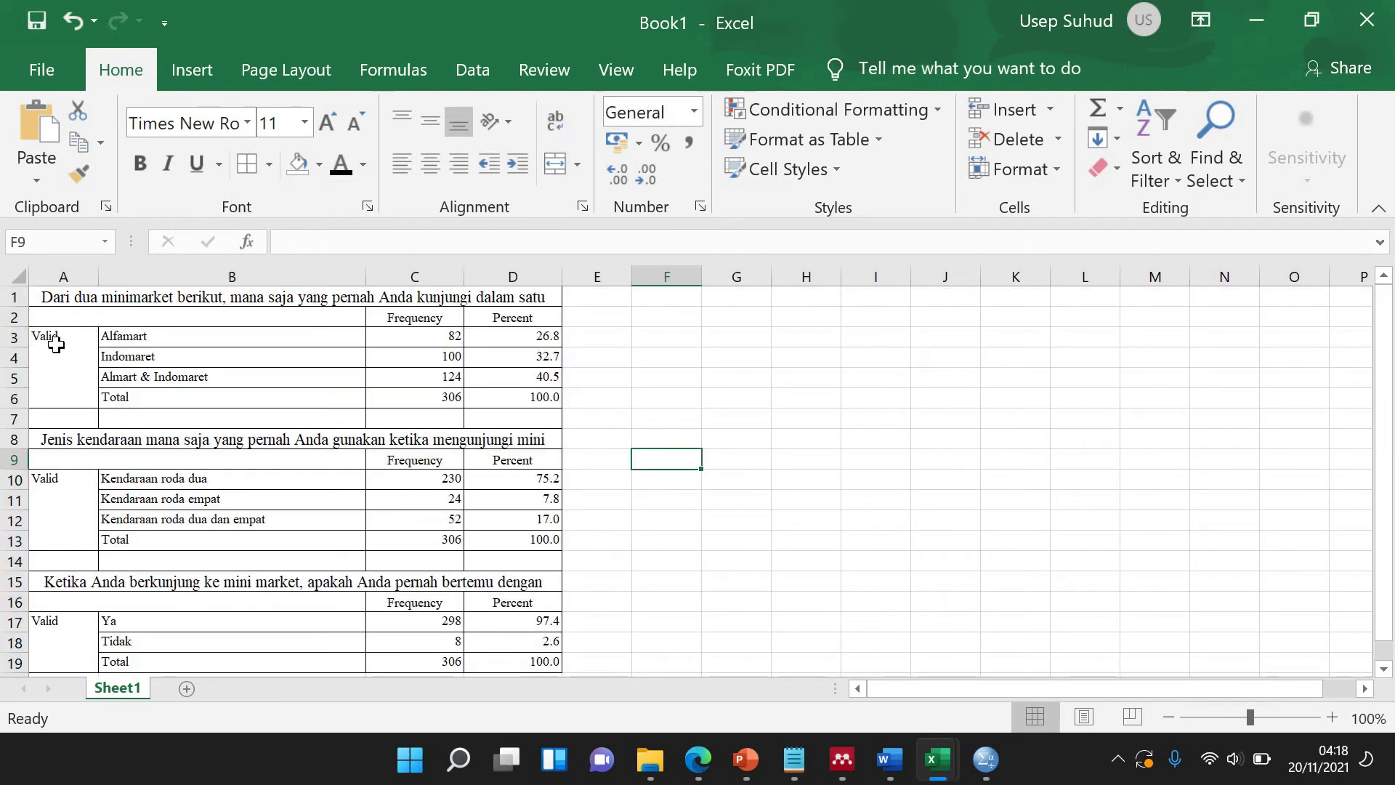
Replace "Valid" in A3 with "Dari dua minimarket berikut, mana saja yang pernah Anda kunjungi dalam satu bulan terakhir?" and widen column A.
{"action": "left_click", "coordinate": [84, 371]}
{"action": "type", "text": "d"}
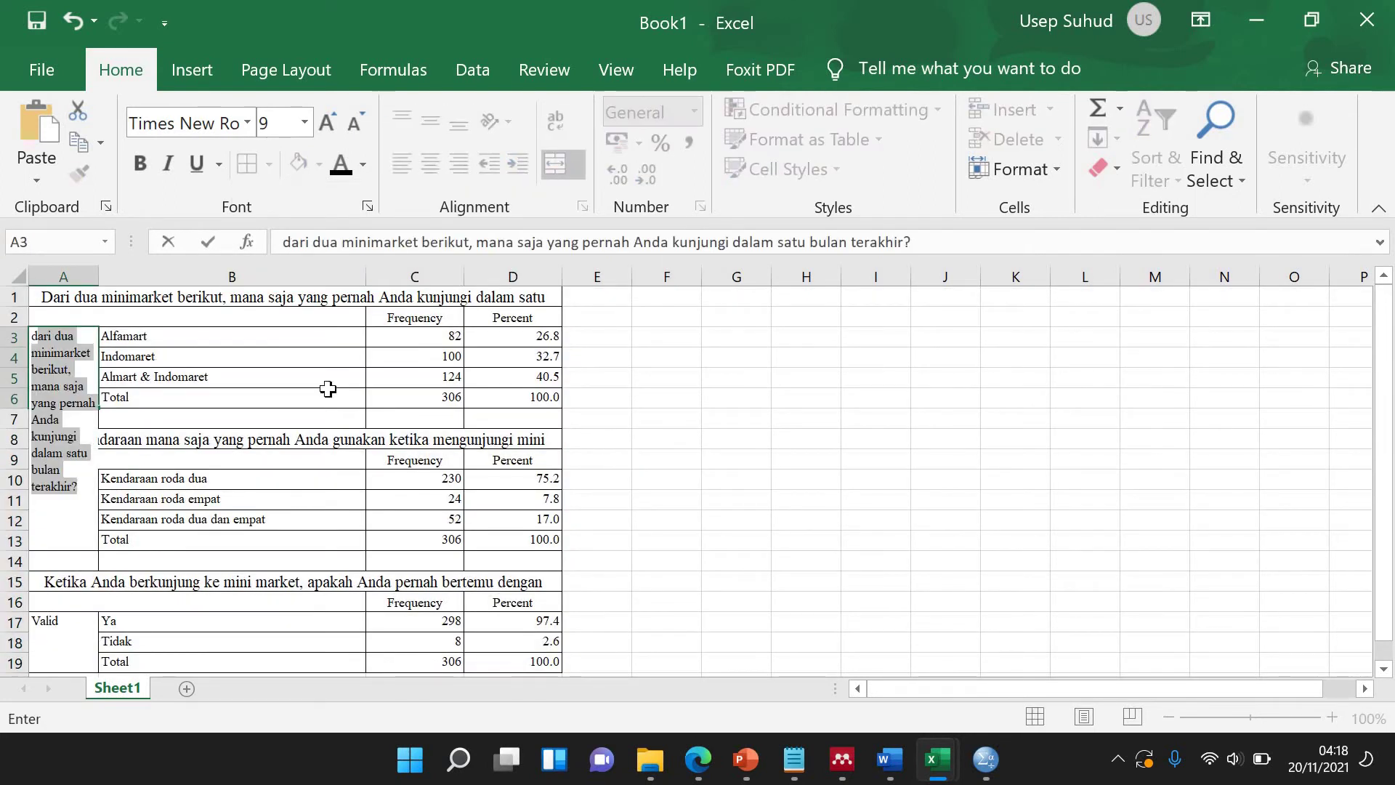
{"action": "left_click", "coordinate": [615, 440]}
{"action": "left_click_drag", "start_coordinate": [99, 277], "coordinate": [232, 292]}
Replace "Valid" in A10 with "Jenis kendaraan mana saja yang pernah Anda gunakan ketika mengunjungi mini market dalam tiga bulan terakhir?".
{"action": "left_click", "coordinate": [81, 485]}
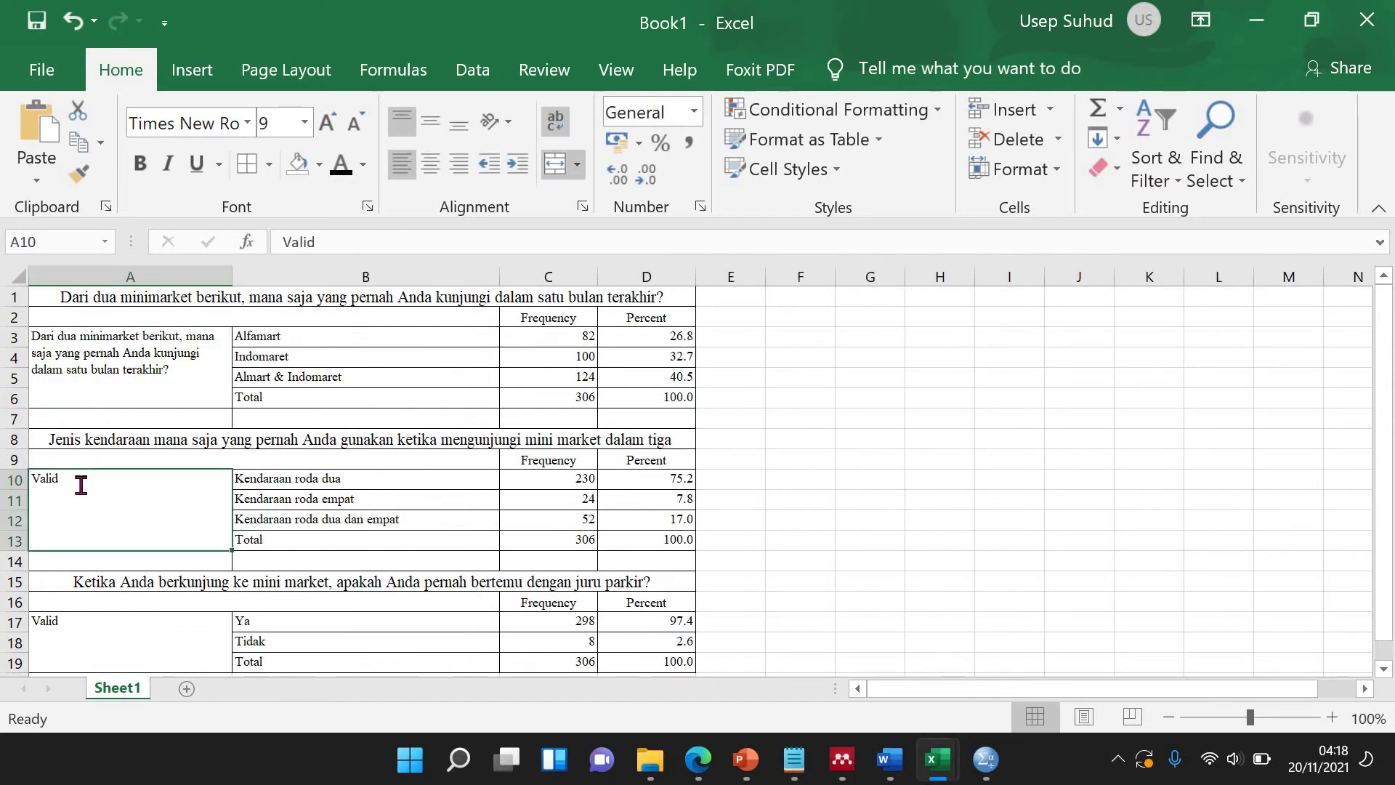
{"action": "type", "text": "j"}
{"action": "left_click", "coordinate": [806, 518]}
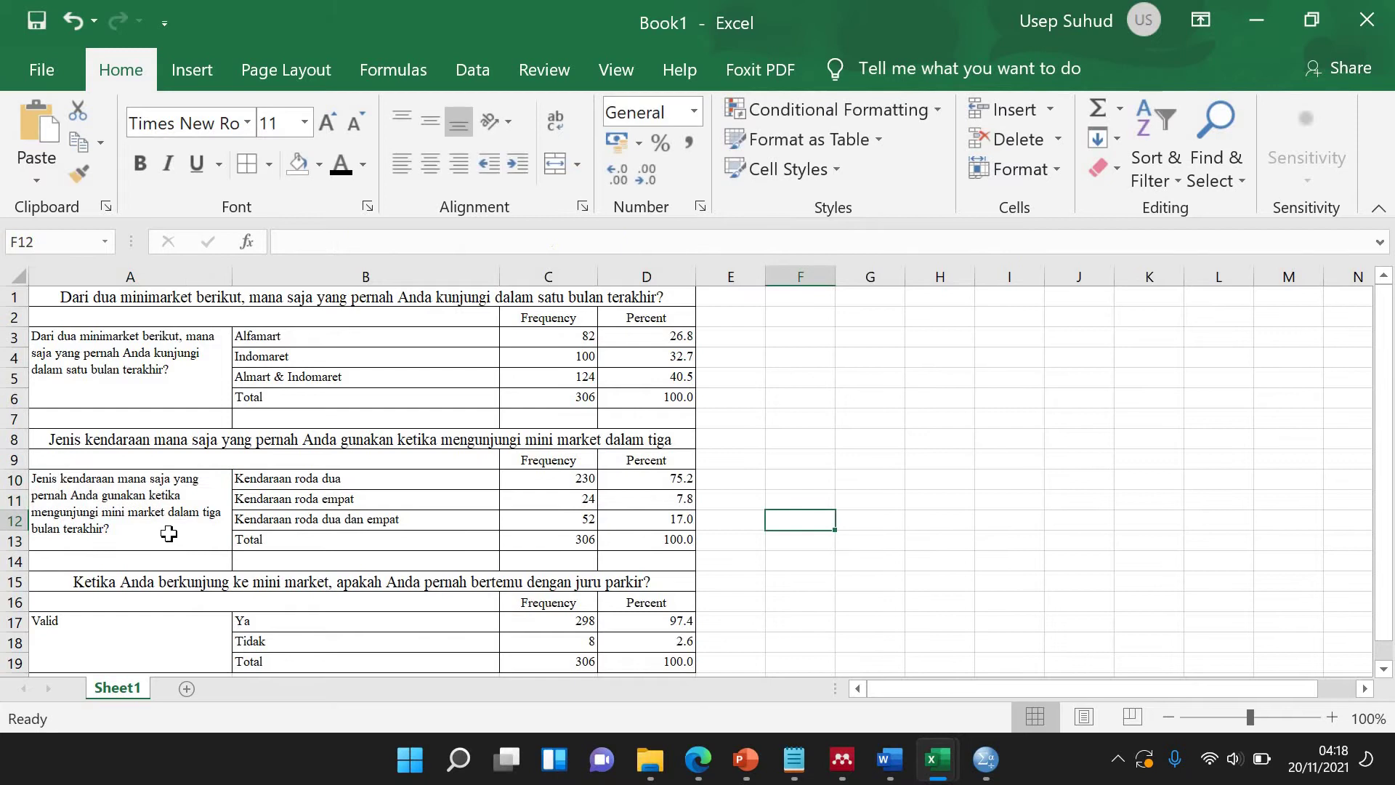
Replace "Valid" in A17 with "Ketika Anda berkunjung ke mini market, apakah Anda pernah bertemu dengan juru parkir?".
{"action": "scroll", "coordinate": [153, 531], "scroll_direction": "down", "scroll_amount": 2}
{"action": "left_click", "coordinate": [153, 531]}
{"action": "type", "text": "k"}
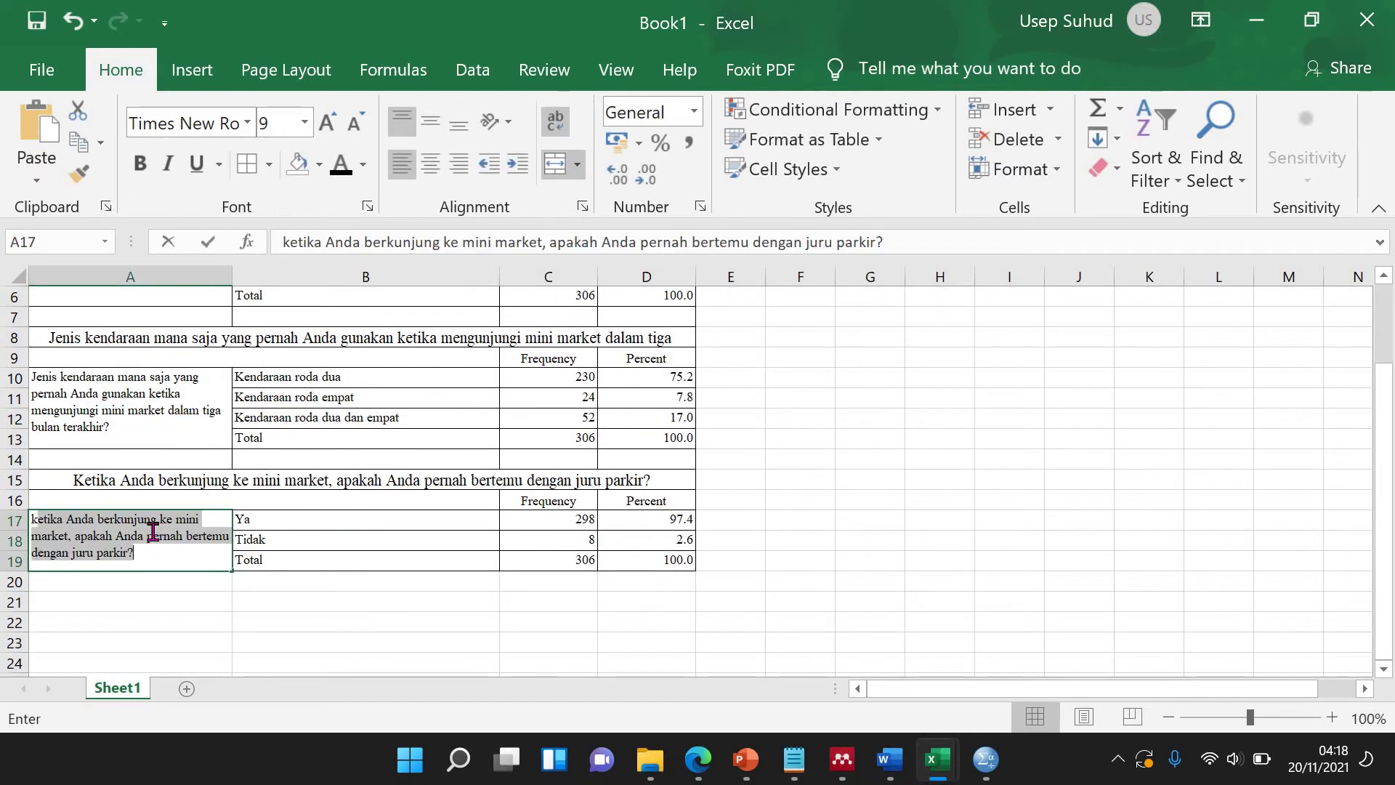
{"action": "left_click", "coordinate": [869, 500]}
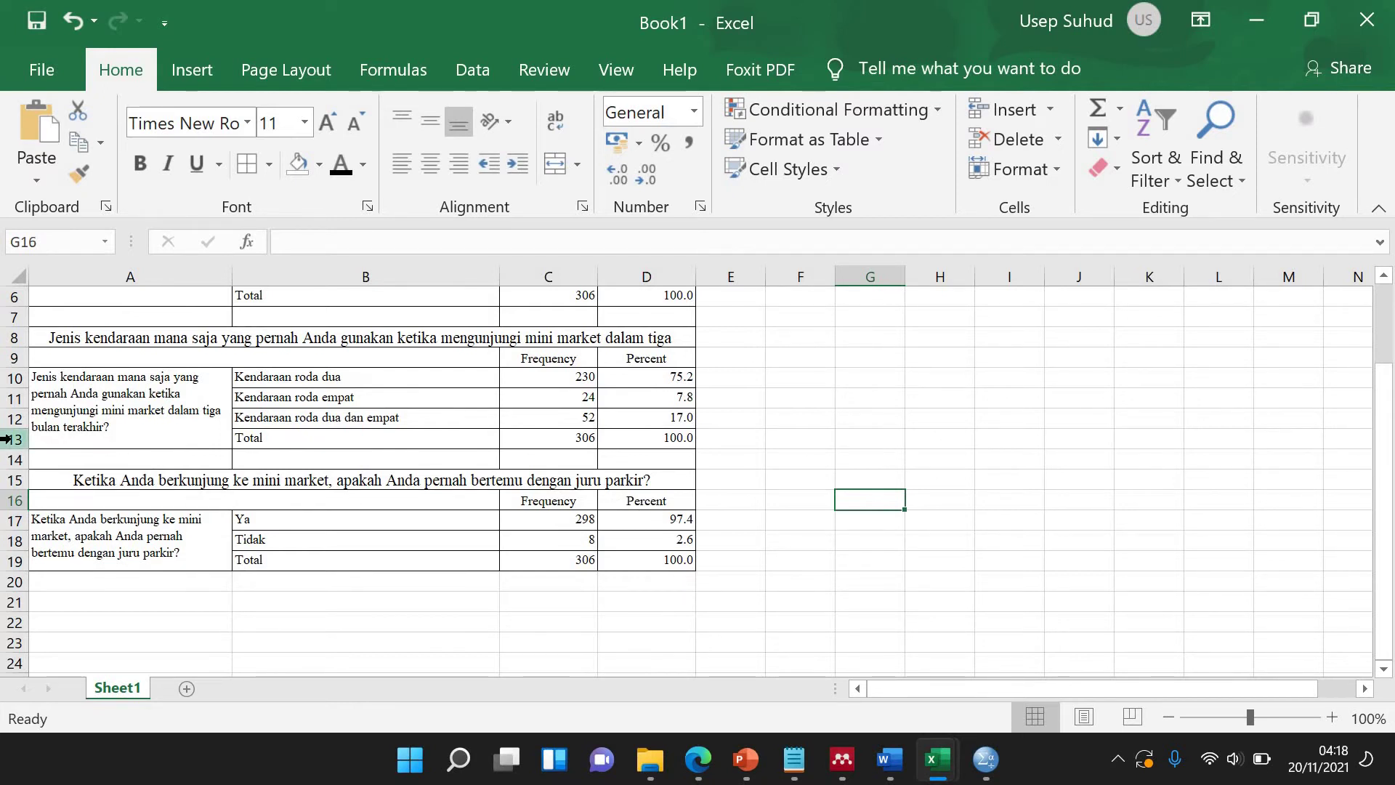
Delete rows 13 to 16 between the second and third tables and widen column A.
{"action": "left_click_drag", "start_coordinate": [11, 439], "coordinate": [6, 495]}
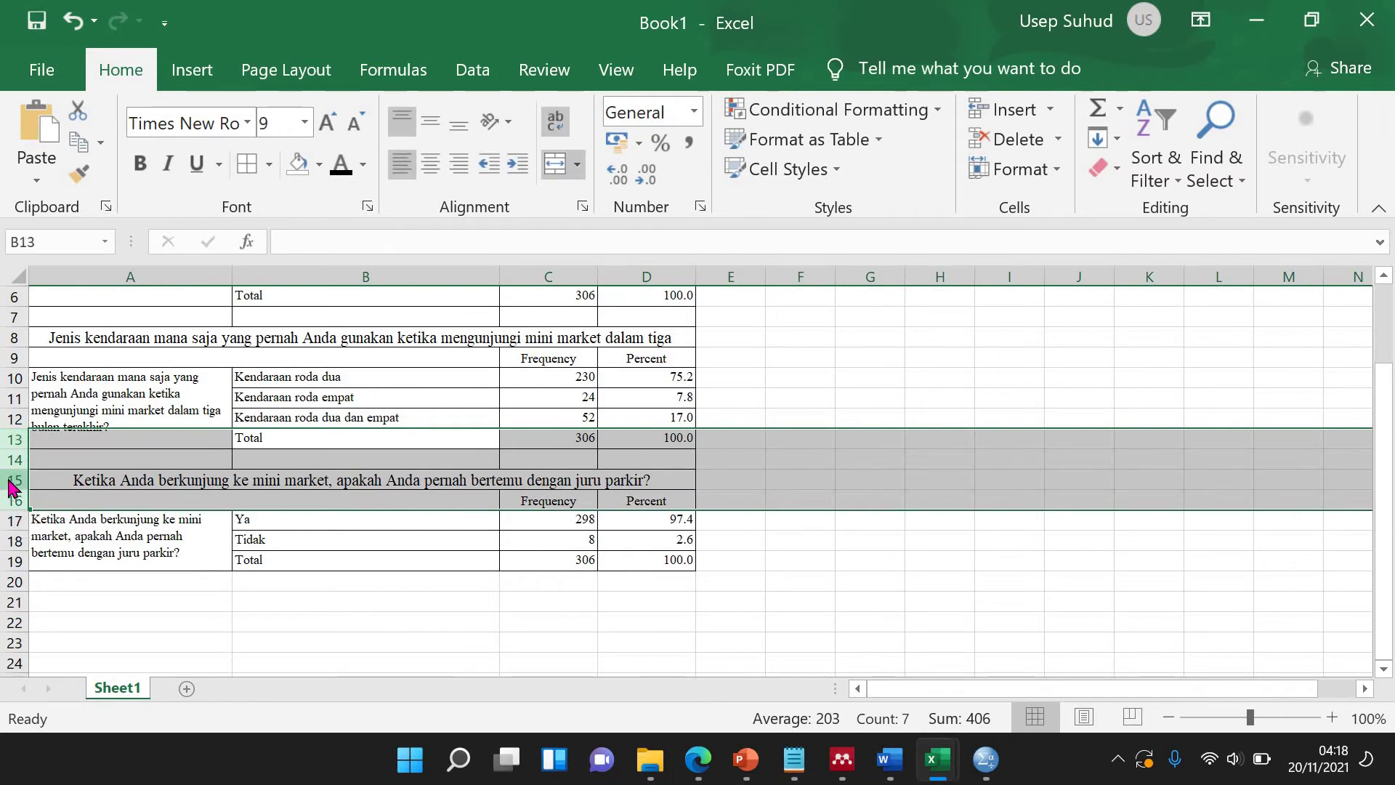
{"action": "right_click", "coordinate": [7, 495]}
{"action": "left_click", "coordinate": [80, 293]}
{"action": "left_click", "coordinate": [254, 581]}
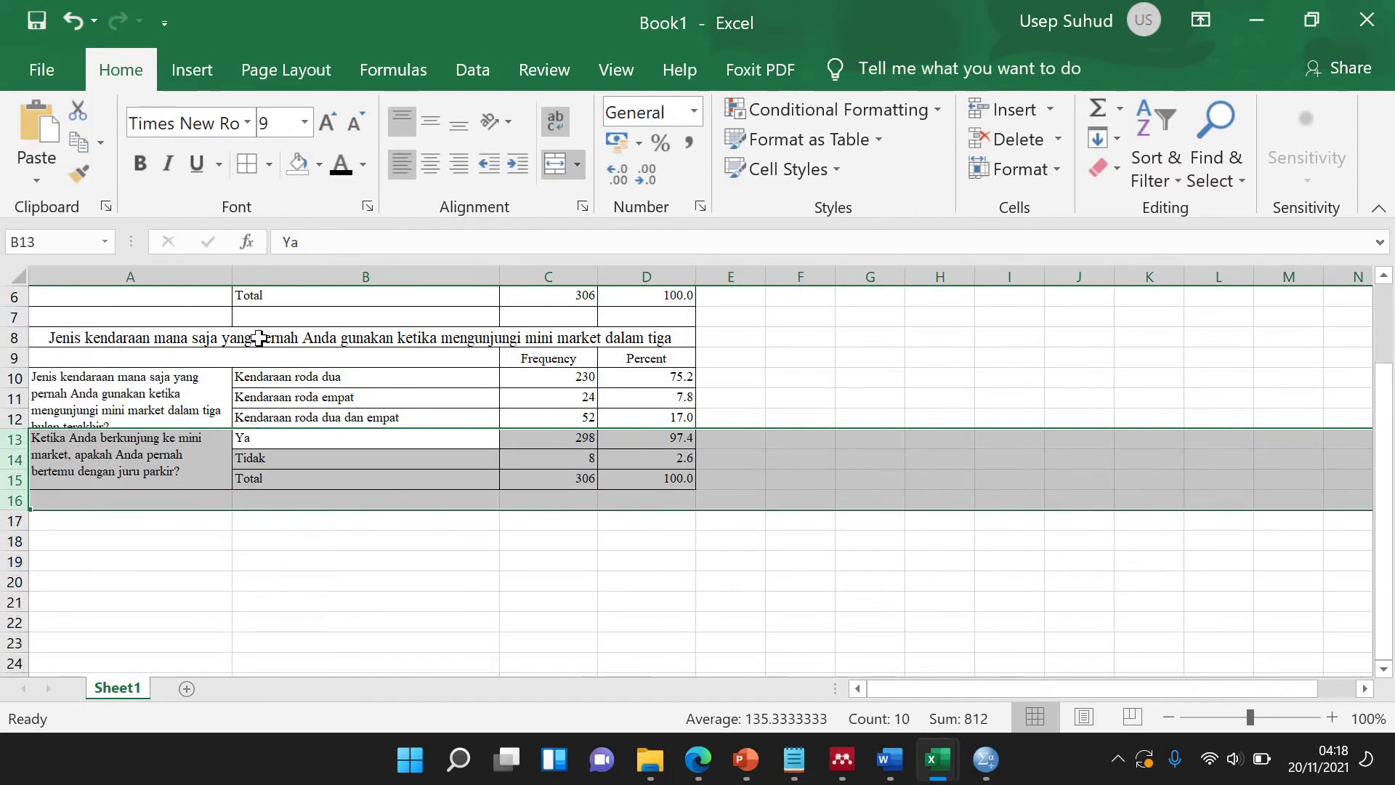
{"action": "mouse_move", "coordinate": [272, 279]}
{"action": "left_mouse_down"}
{"action": "mouse_move", "coordinate": [227, 279]}
{"action": "mouse_move", "coordinate": [290, 279]}
{"action": "left_mouse_up"}
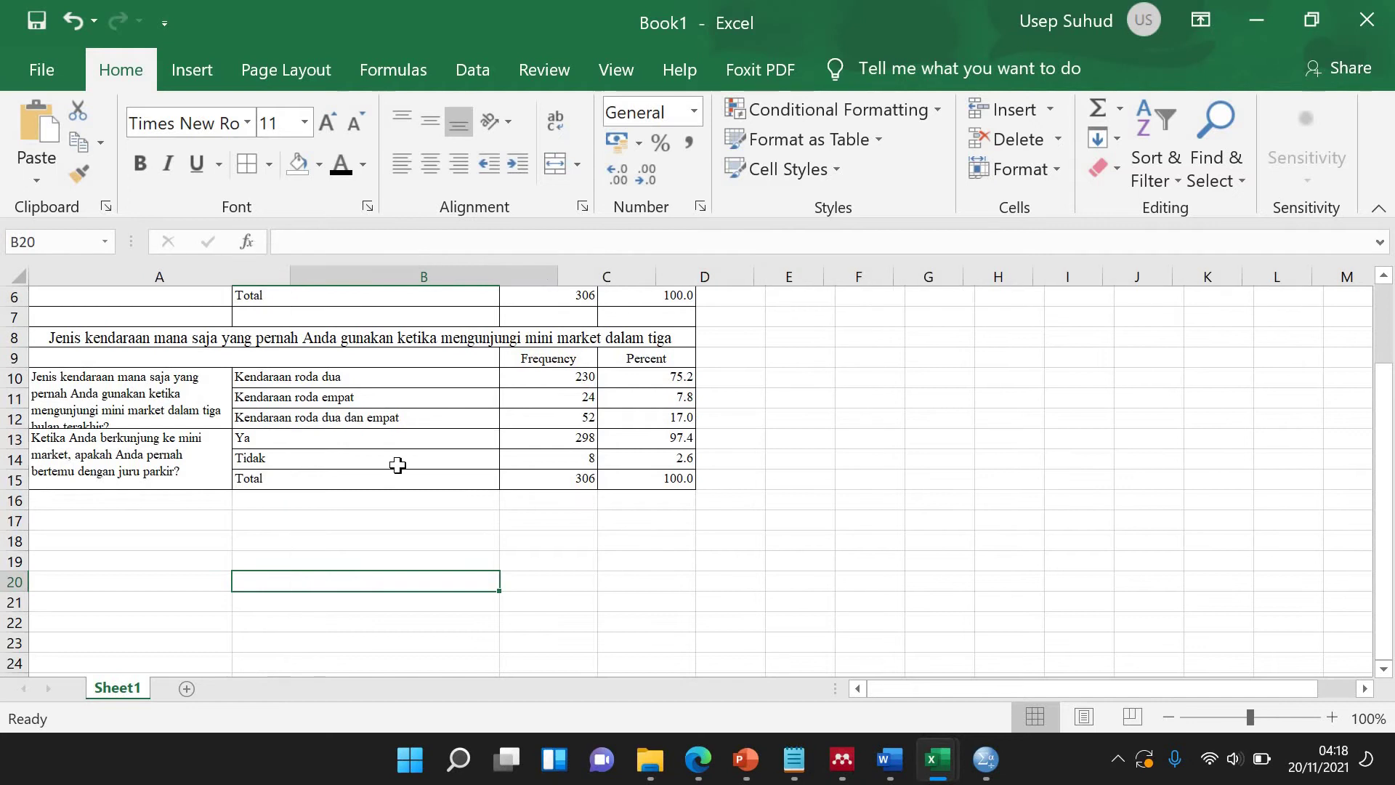
{"action": "scroll", "coordinate": [398, 465], "scroll_direction": "up", "scroll_amount": 2}
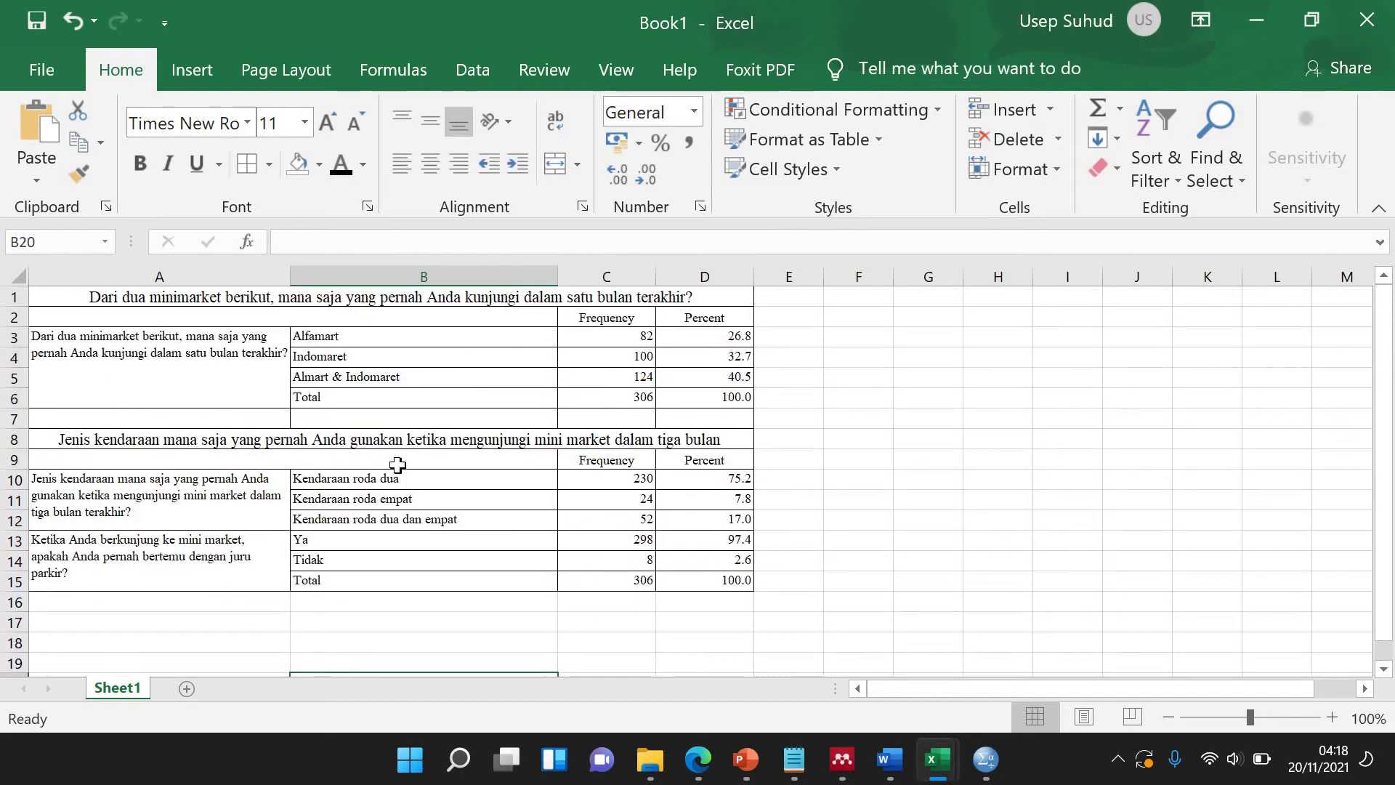
Delete rows 7 to 9 between the first two tables and clear the title in row 1.
{"action": "left_click", "coordinate": [357, 395]}
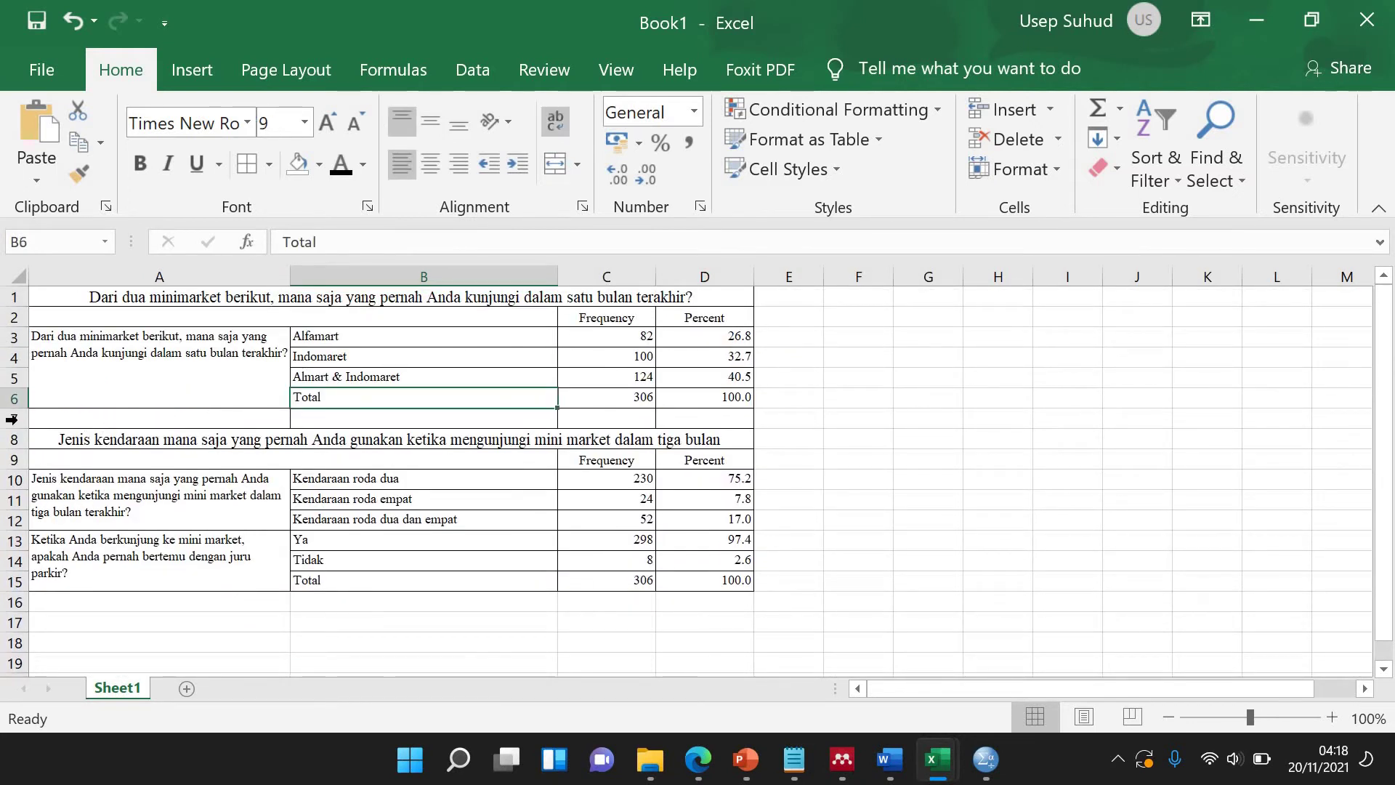
{"action": "left_click_drag", "start_coordinate": [12, 419], "coordinate": [14, 459]}
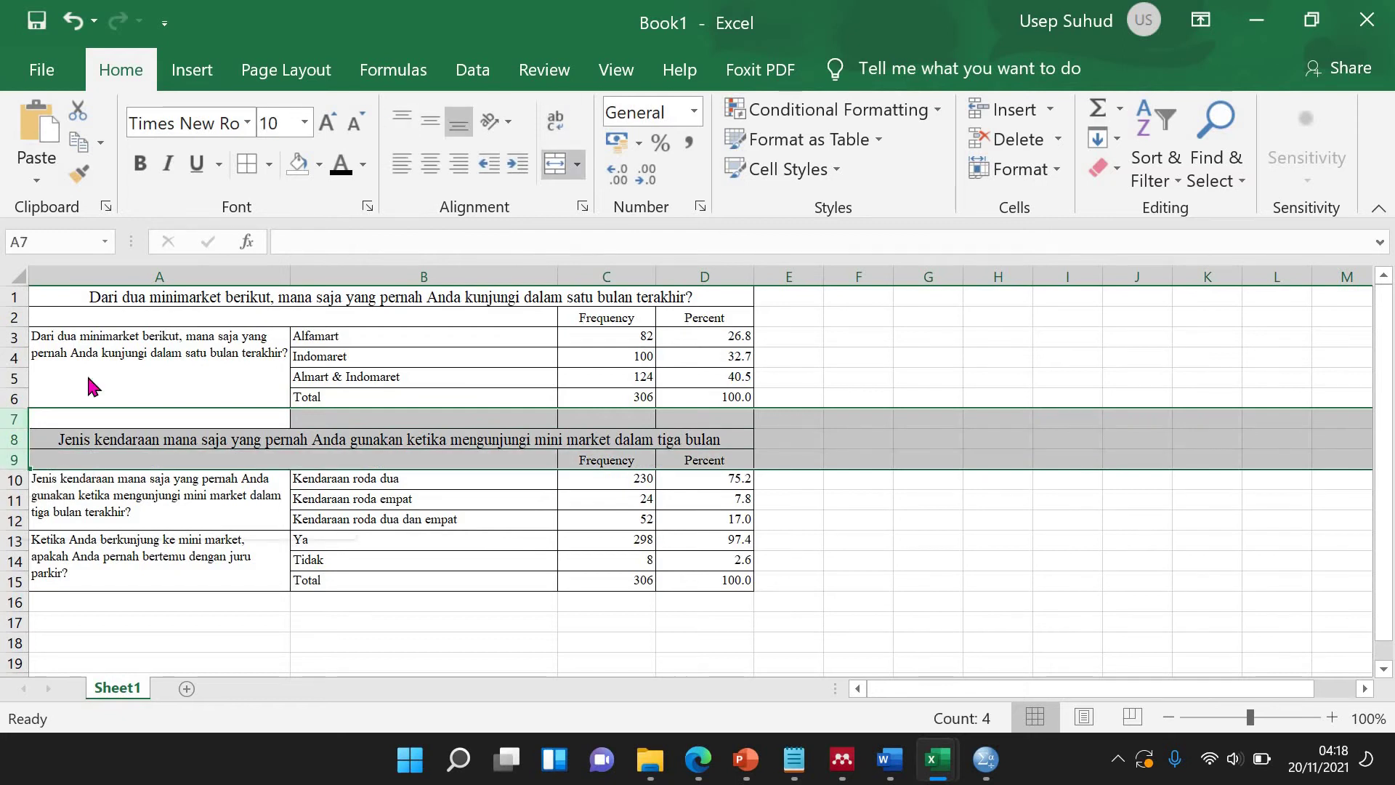
{"action": "right_click", "coordinate": [16, 449]}
{"action": "left_click", "coordinate": [101, 259]}
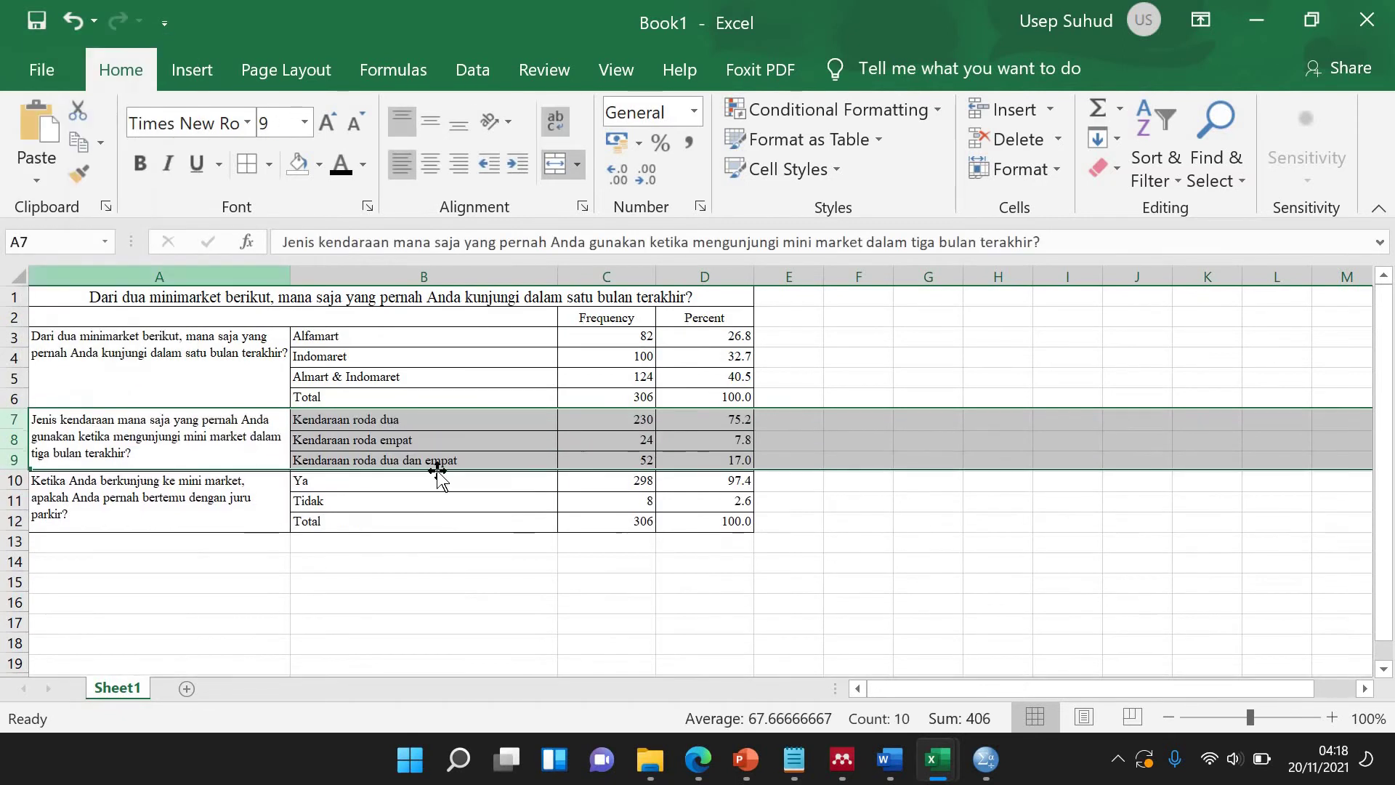
{"action": "left_click", "coordinate": [12, 297]}
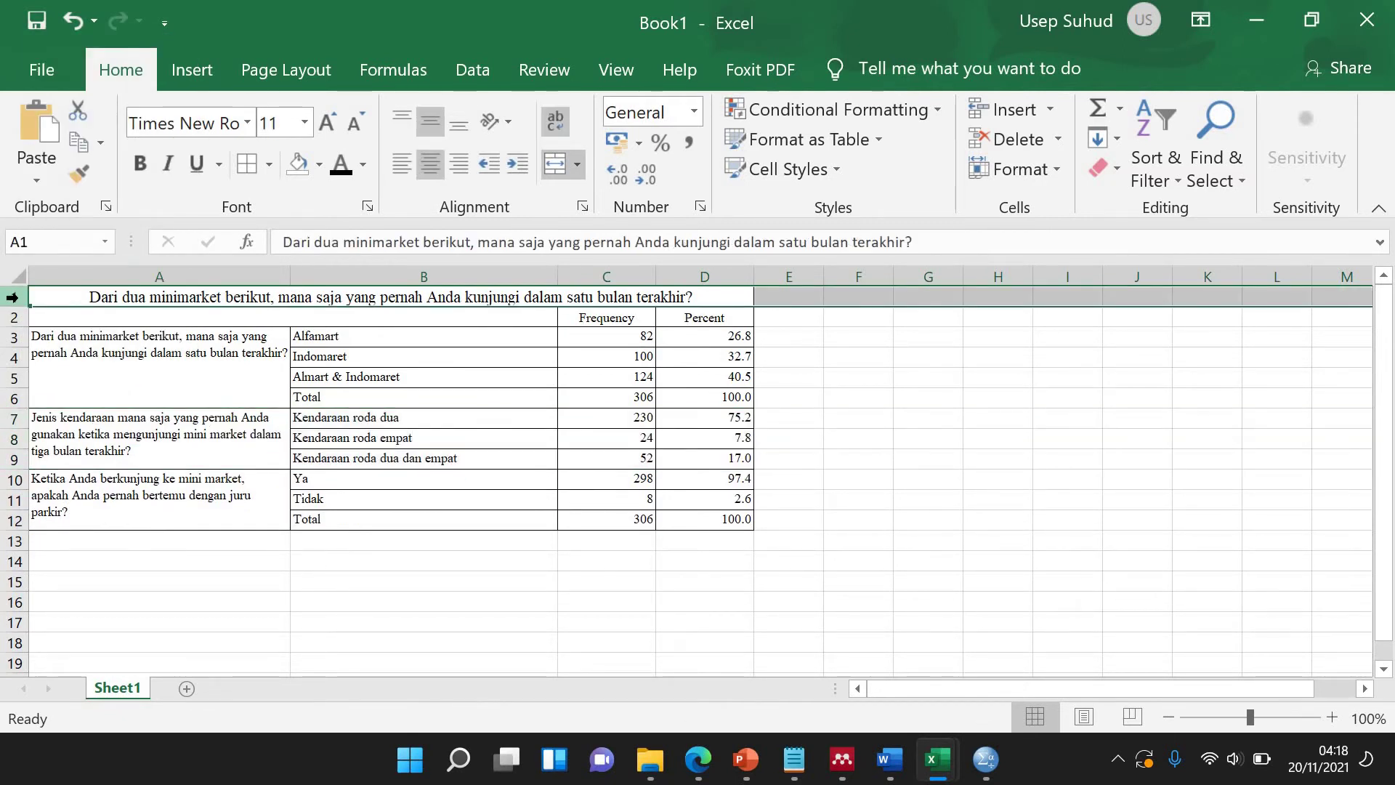
{"action": "key", "text": "Delete"}
Unmerge the header cell A2 and enter the headings "Pertanyaan" in A2 and "Jawaban" in B2.
{"action": "left_click", "coordinate": [139, 321]}
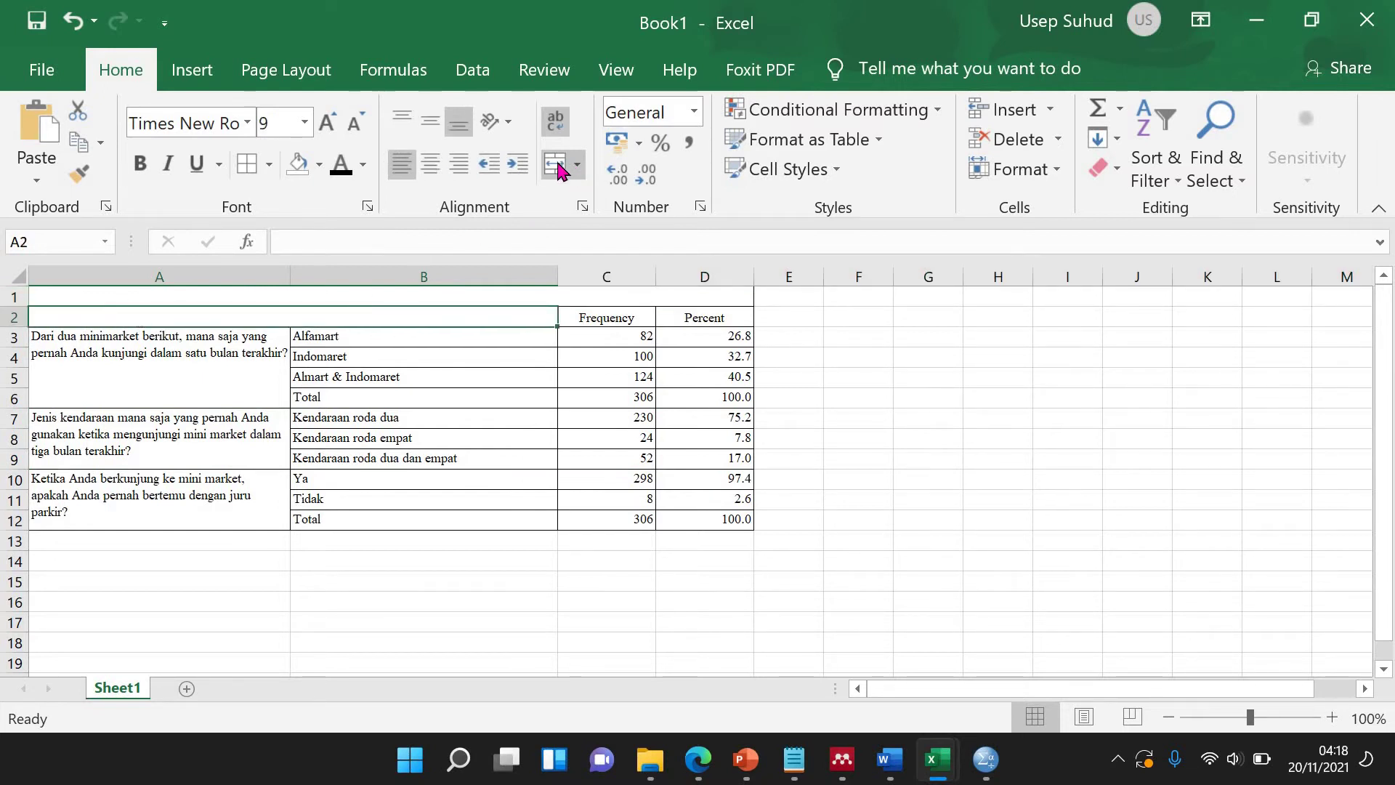
{"action": "left_click", "coordinate": [579, 172]}
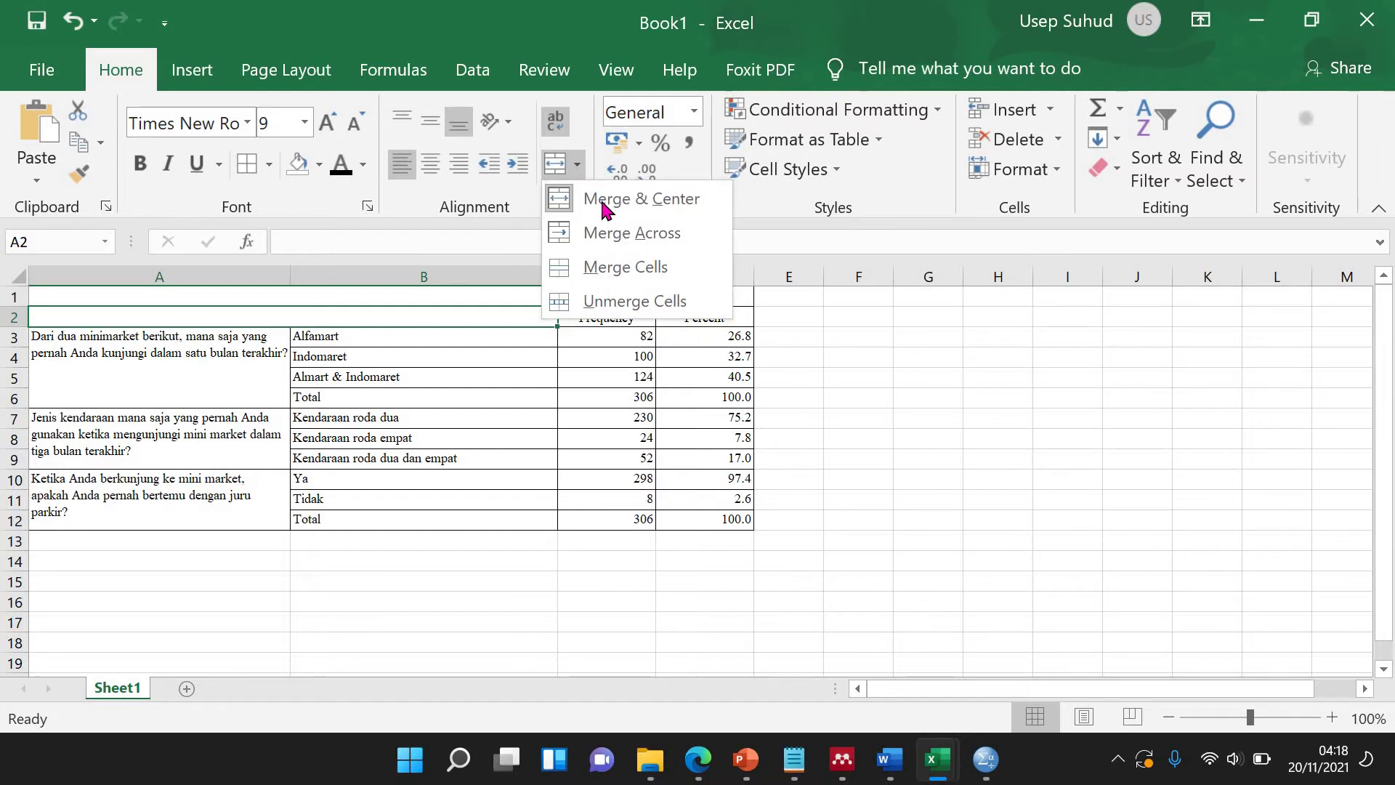
{"action": "left_click", "coordinate": [634, 300]}
{"action": "left_click", "coordinate": [230, 314]}
{"action": "type", "text": "Pertanyaan"}
{"action": "key", "text": "Tab"}
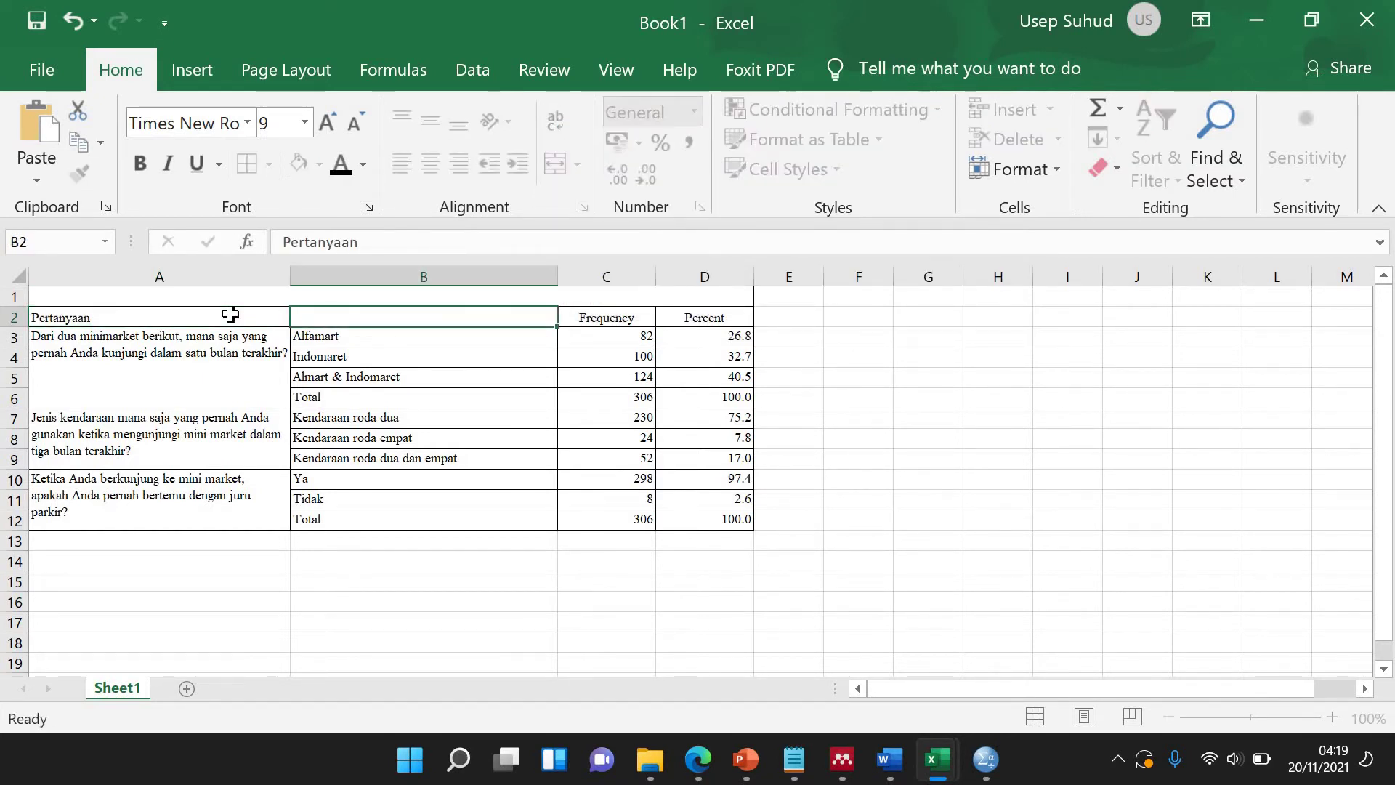
{"action": "type", "text": "JAwab"}
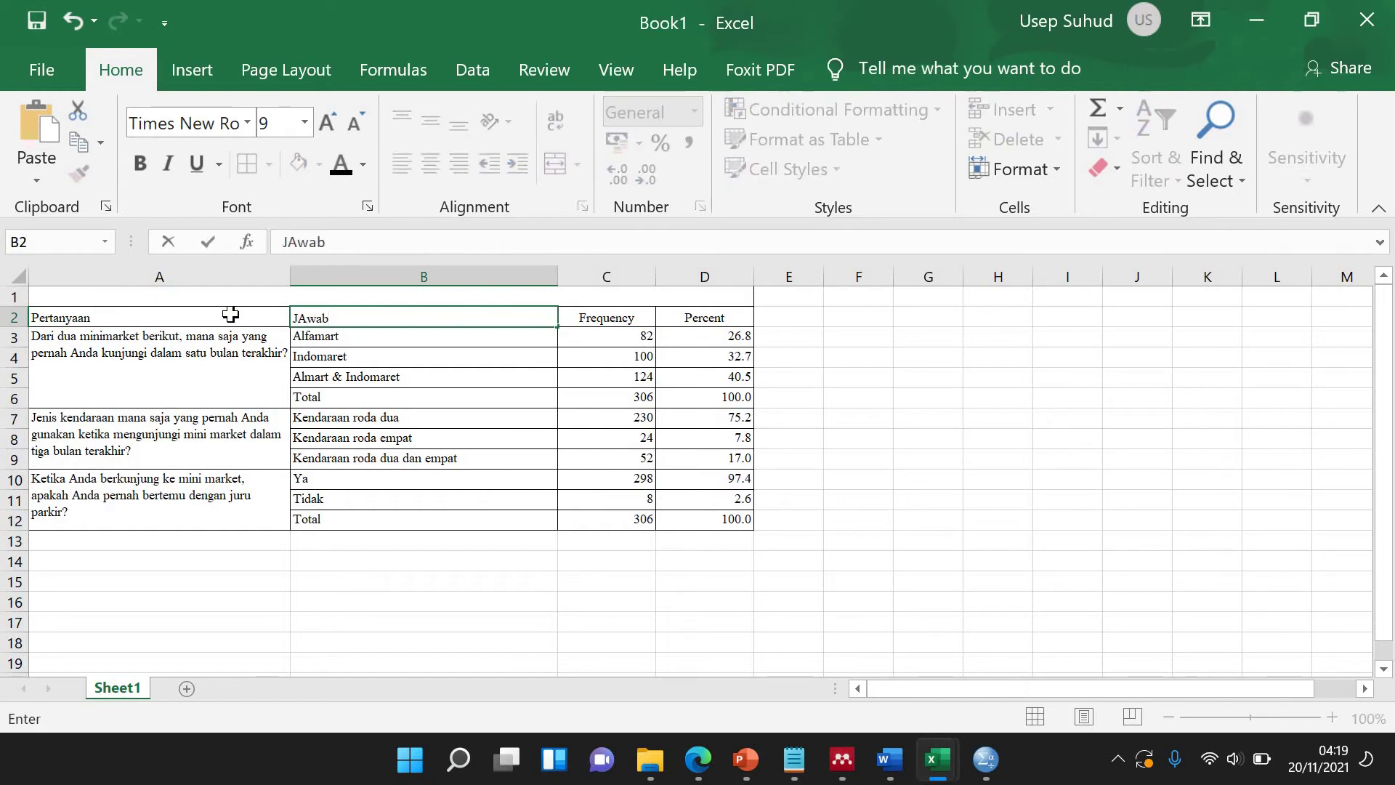
{"action": "type", "text": "an"}
{"action": "left_click", "coordinate": [423, 582]}
Copy the combined table A2:D12 and paste it into the blank Word document Document1.
{"action": "left_click_drag", "start_coordinate": [66, 318], "coordinate": [702, 504]}
{"action": "key", "text": "ctrl+c"}
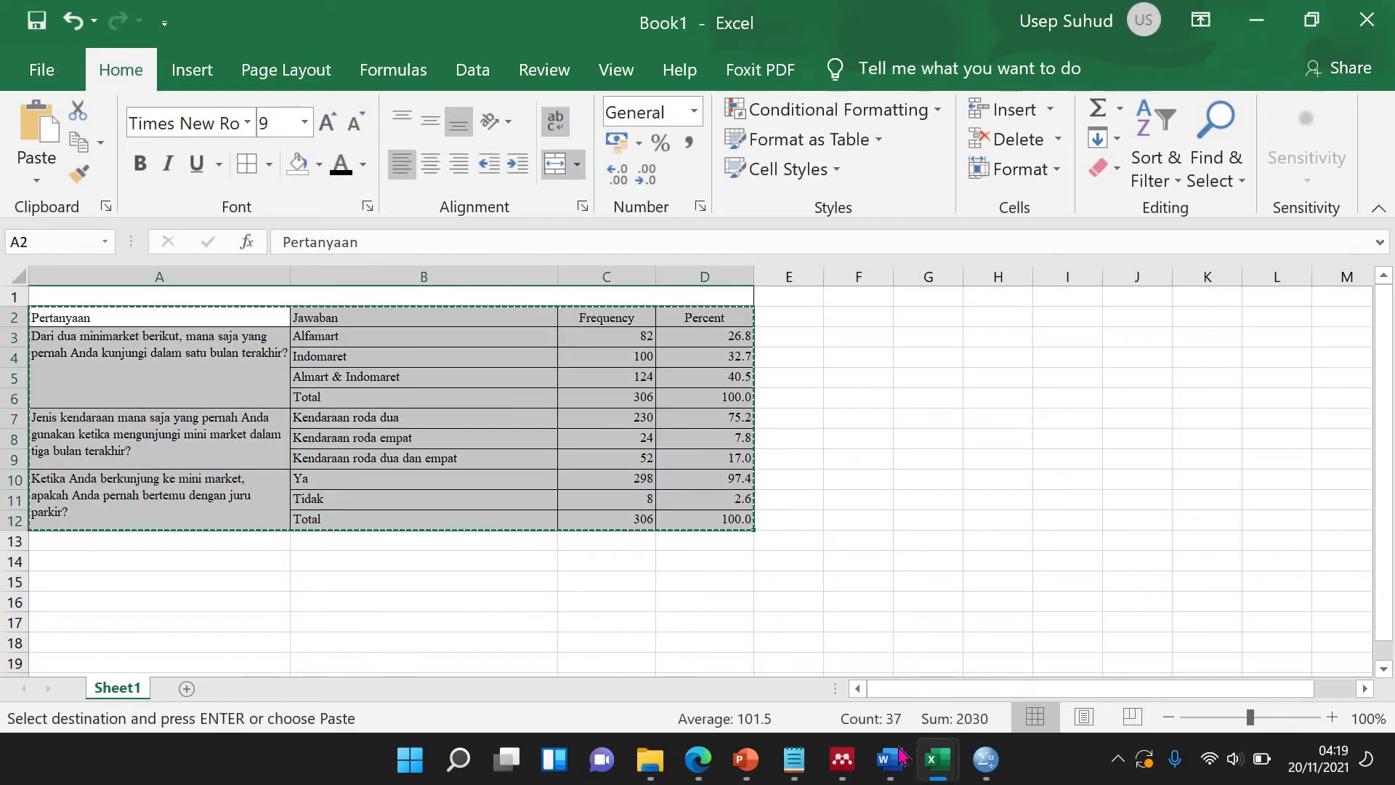
{"action": "mouse_move", "coordinate": [890, 759]}
{"action": "left_click", "coordinate": [973, 634]}
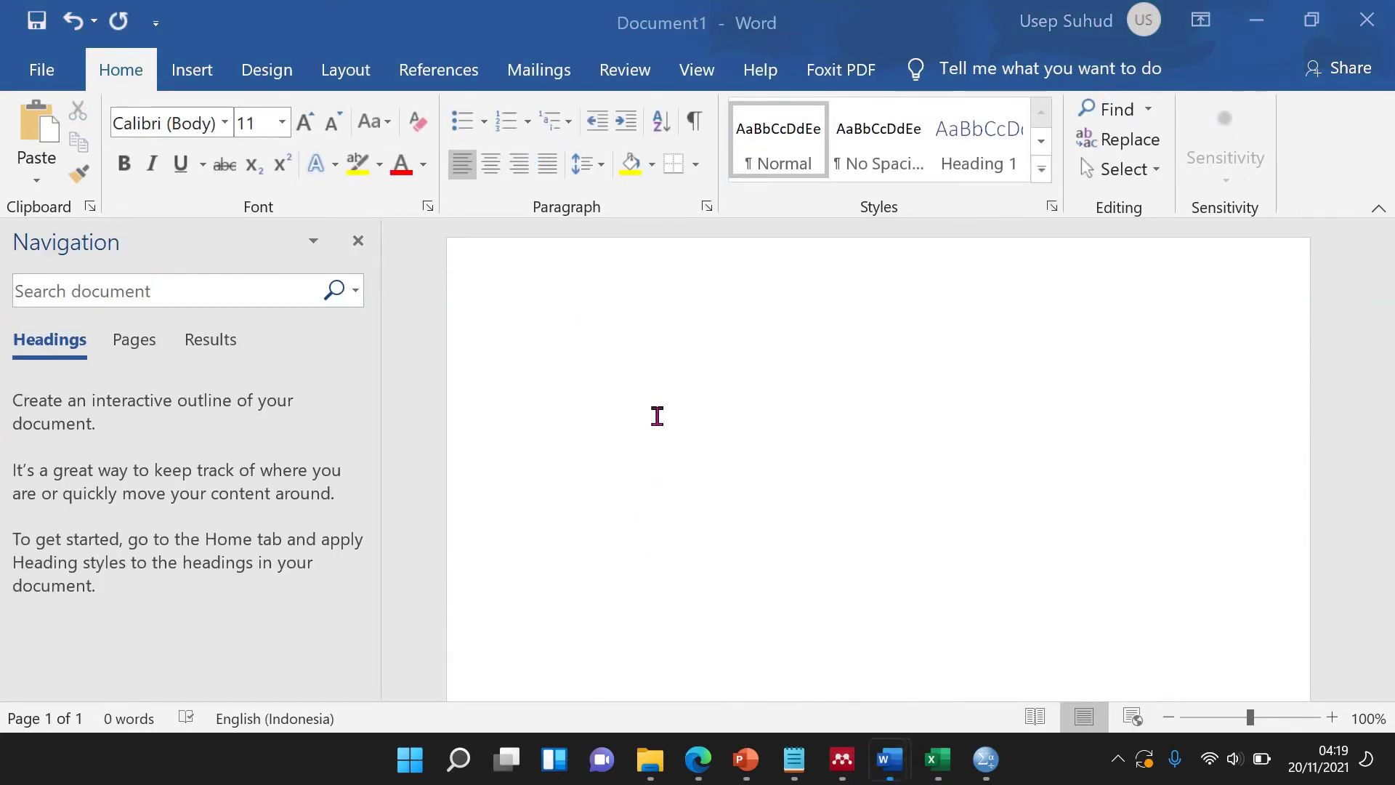
{"action": "key", "text": "ctrl+v"}
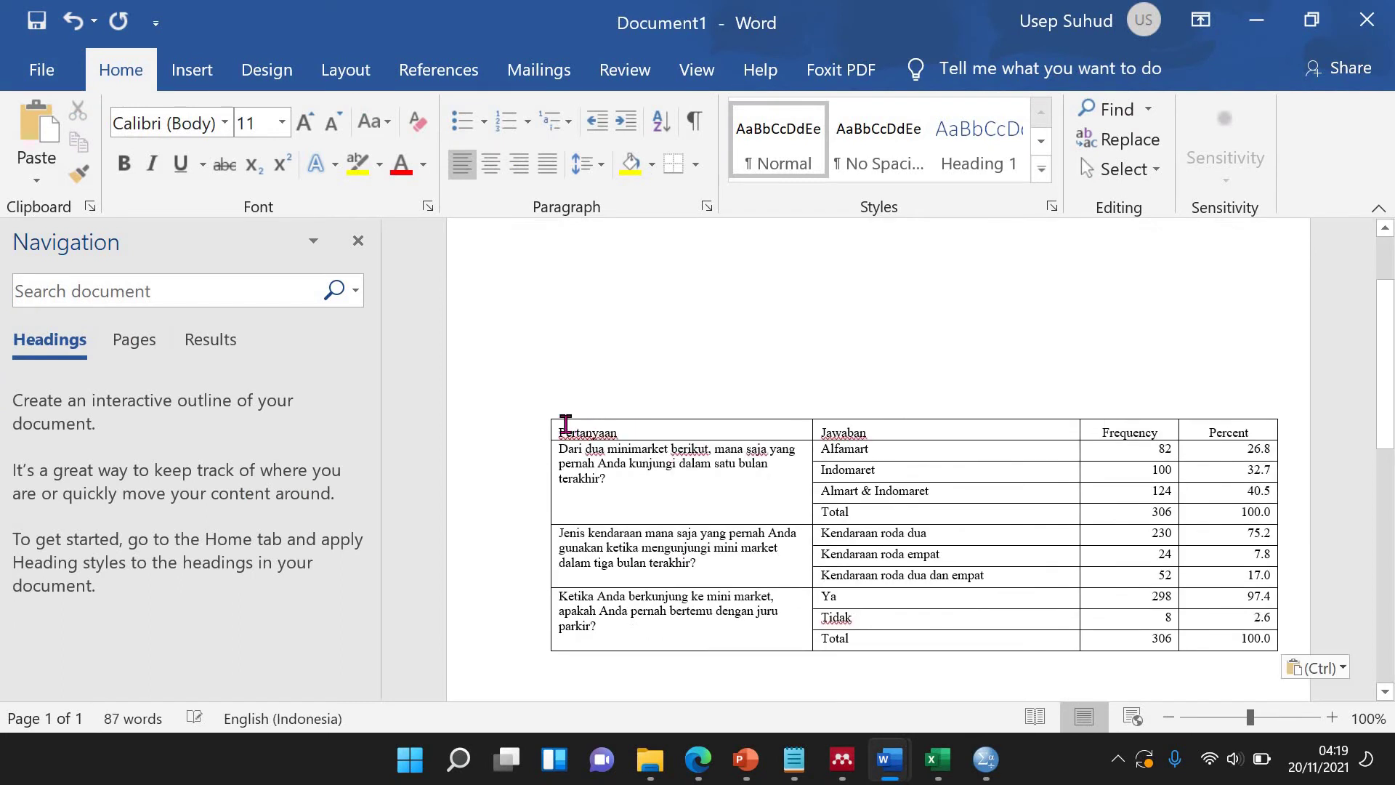
AutoFit the whole pasted table to the window so it fits between the page margins.
{"action": "left_click", "coordinate": [543, 411]}
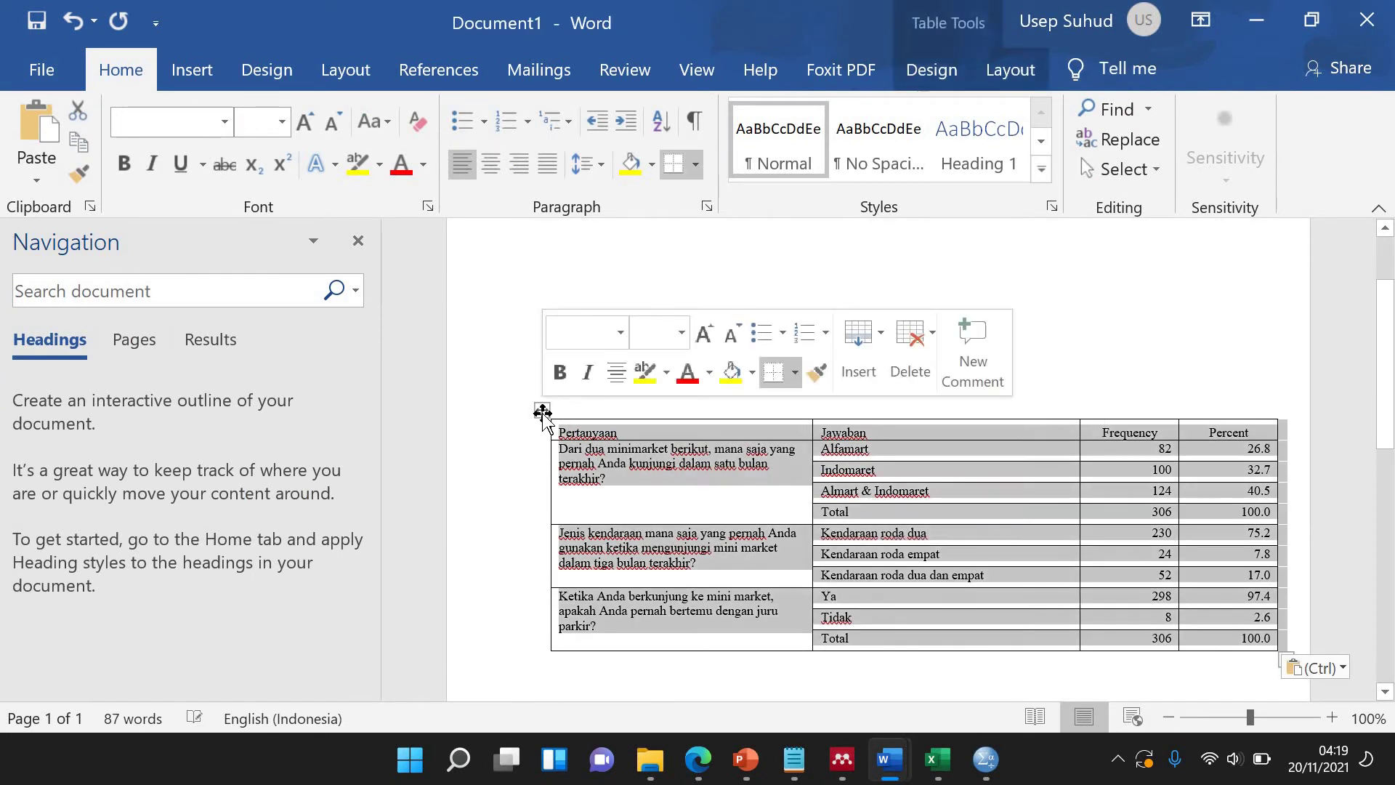
{"action": "right_click", "coordinate": [543, 412]}
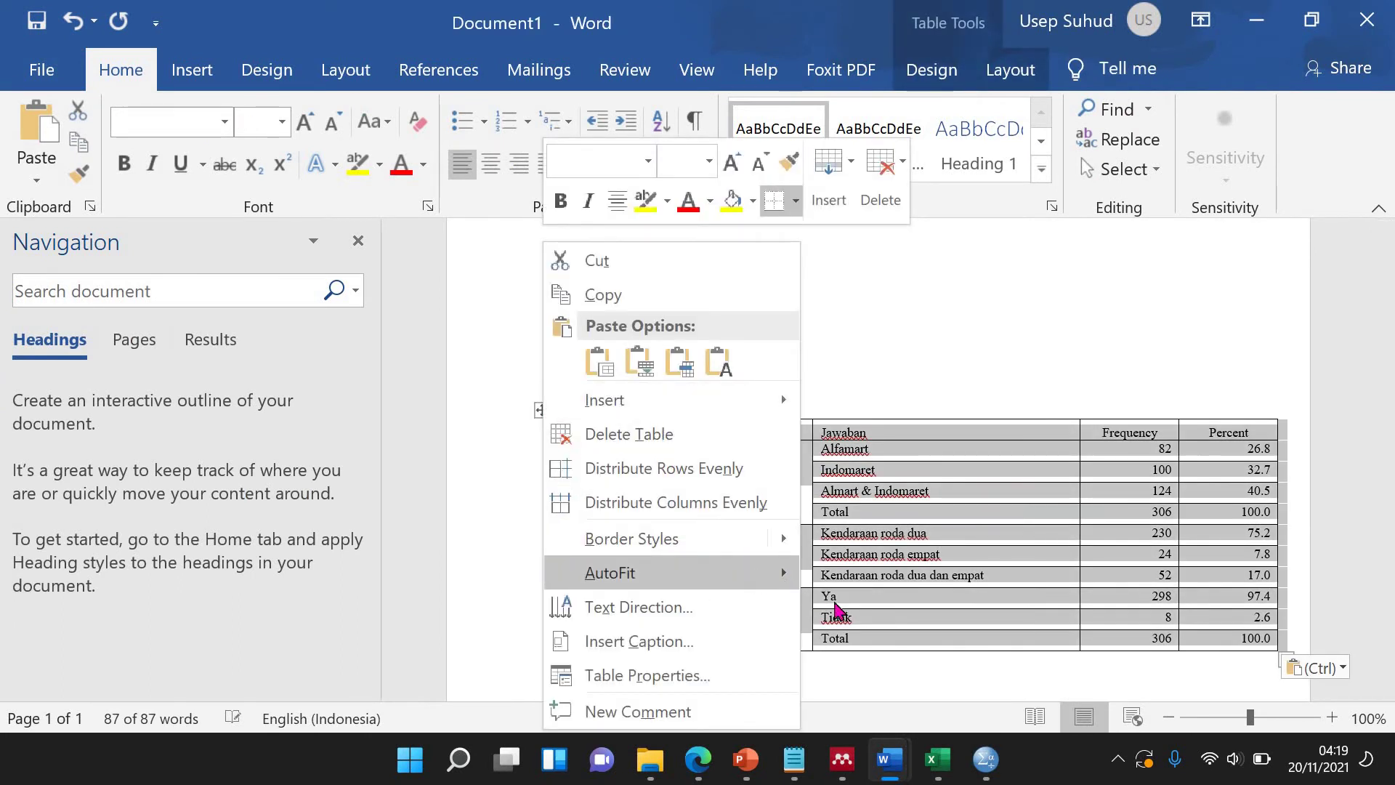
{"action": "mouse_move", "coordinate": [778, 574]}
{"action": "left_click", "coordinate": [865, 602]}
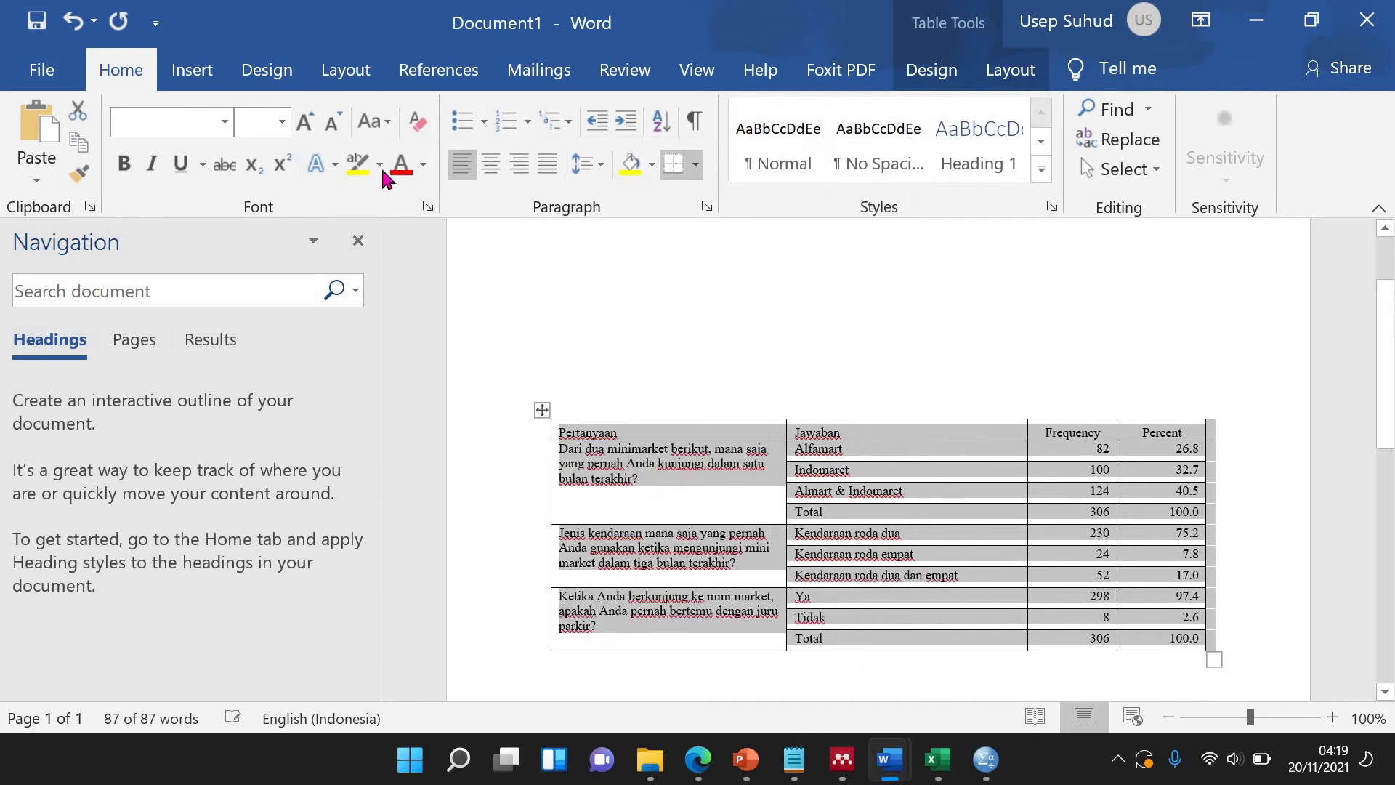
Set the whole table's text to 11 pt Times New Roman.
{"action": "left_click", "coordinate": [286, 125]}
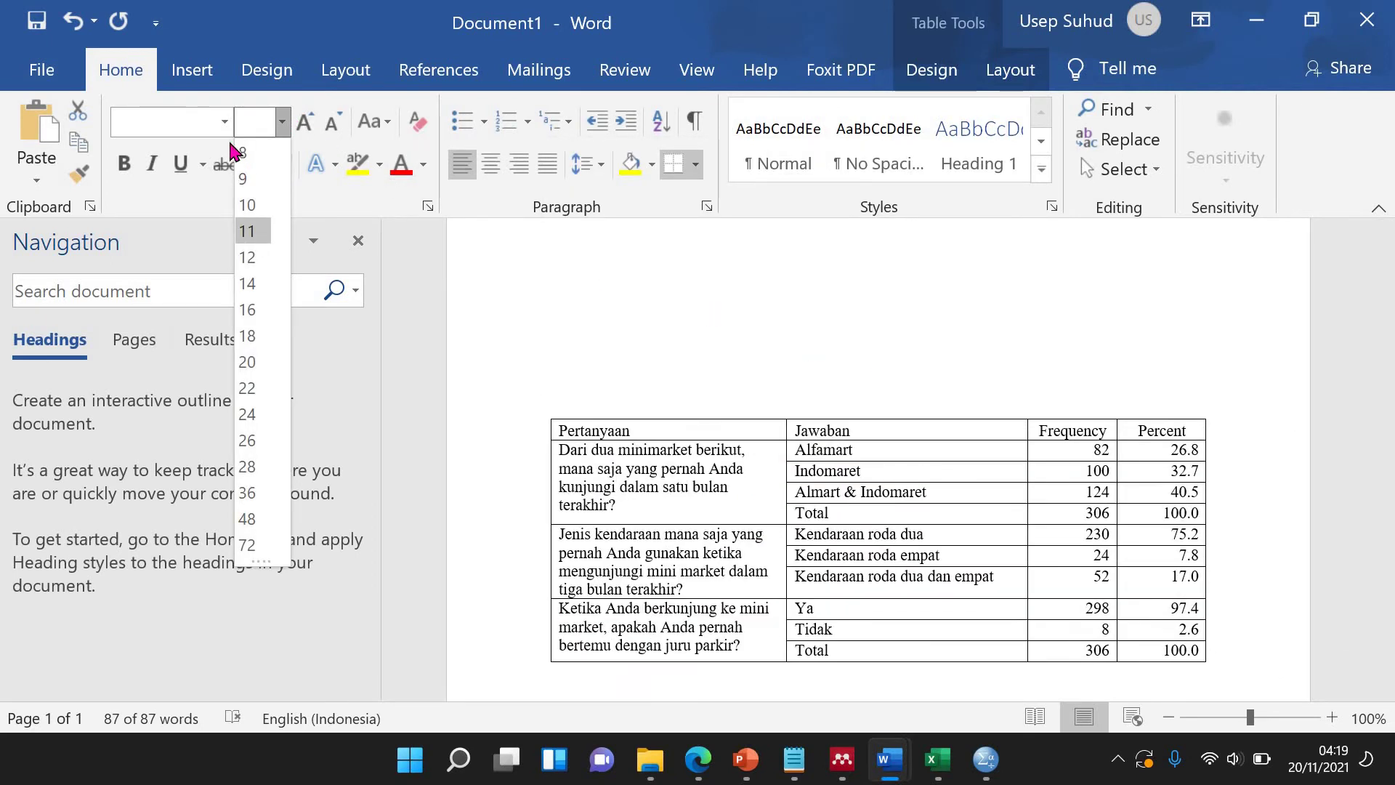
{"action": "left_click", "coordinate": [251, 242]}
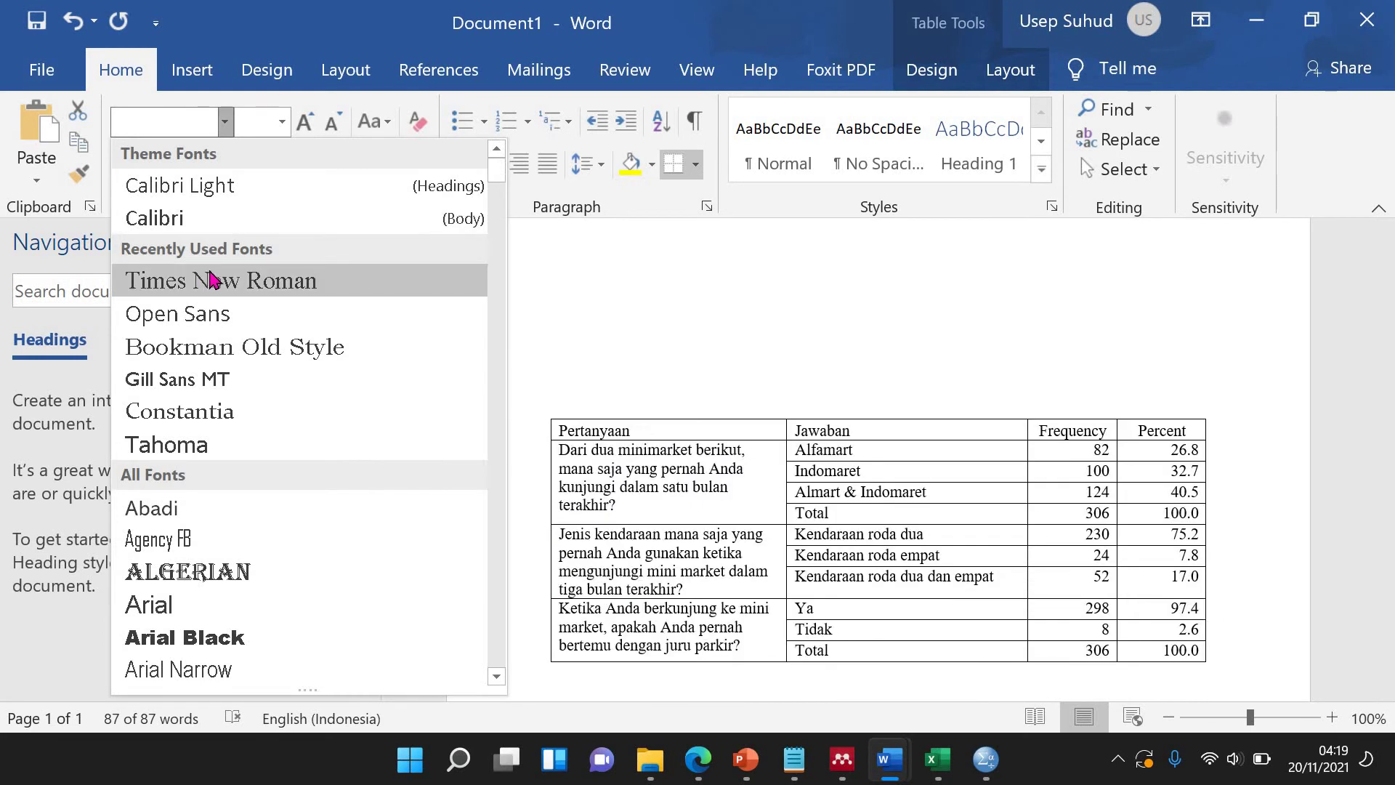
{"action": "left_click", "coordinate": [207, 281]}
{"action": "left_click", "coordinate": [976, 499]}
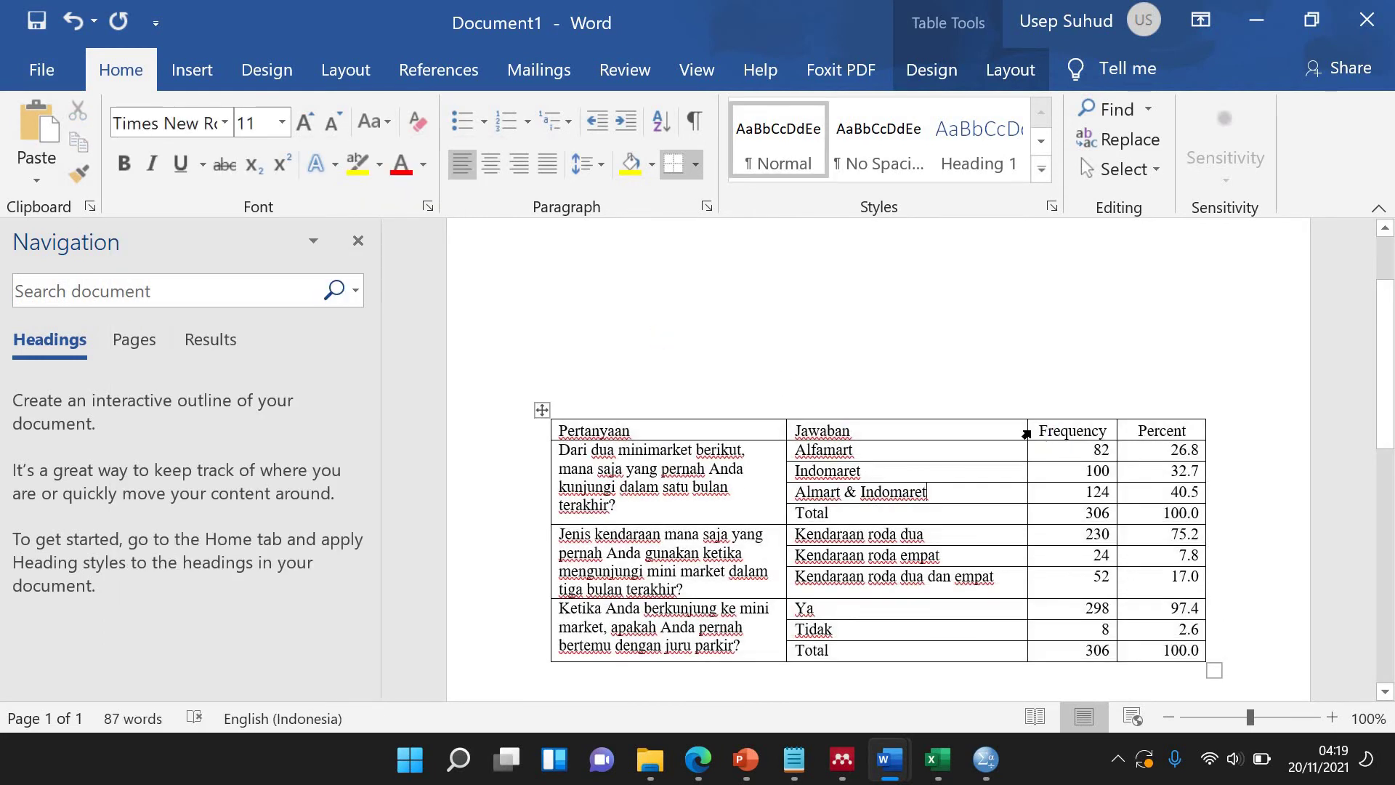
Center the contents of the Frequency and Percent columns, including their headings.
{"action": "left_click_drag", "start_coordinate": [1075, 431], "coordinate": [1123, 641]}
{"action": "left_click", "coordinate": [492, 172]}
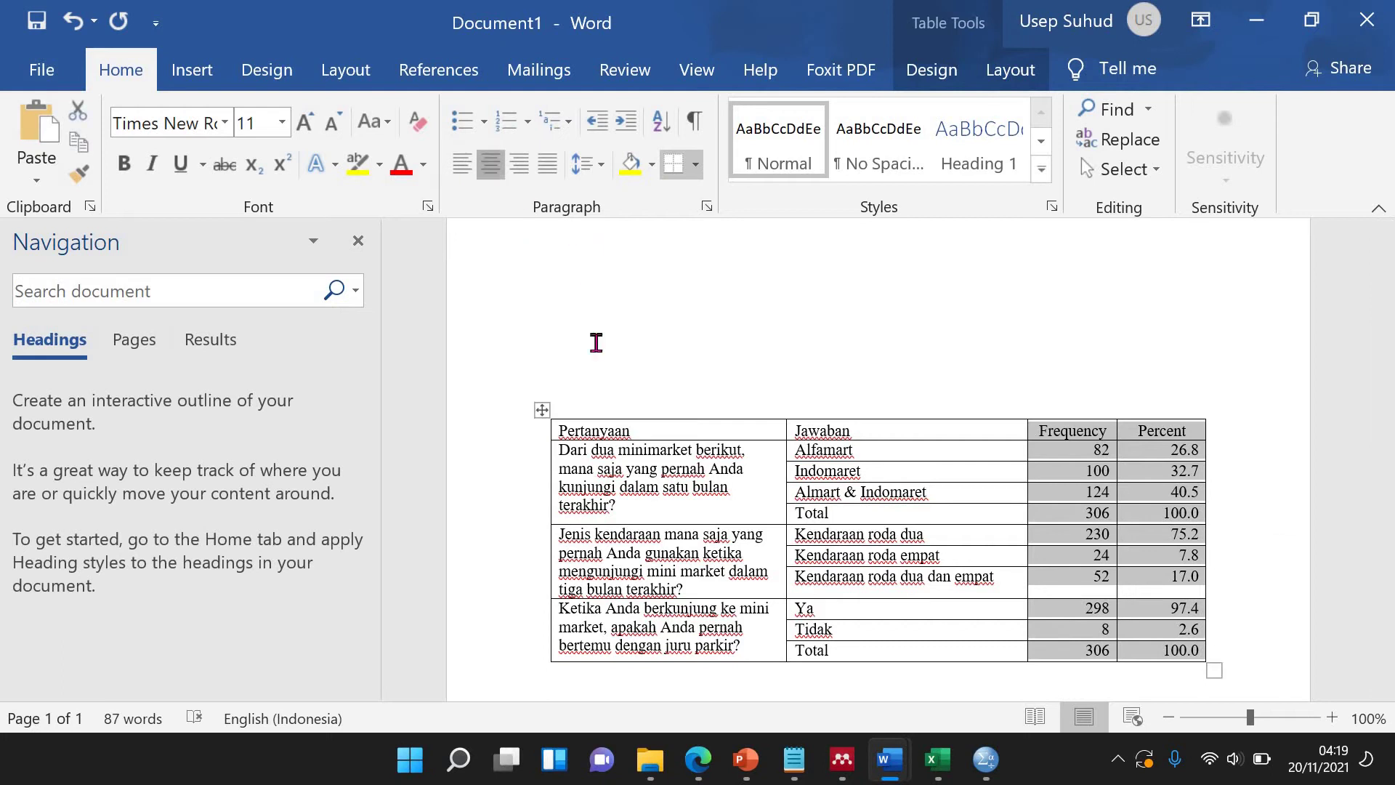
Select the whole table to change its borders.
{"action": "left_click", "coordinate": [542, 409]}
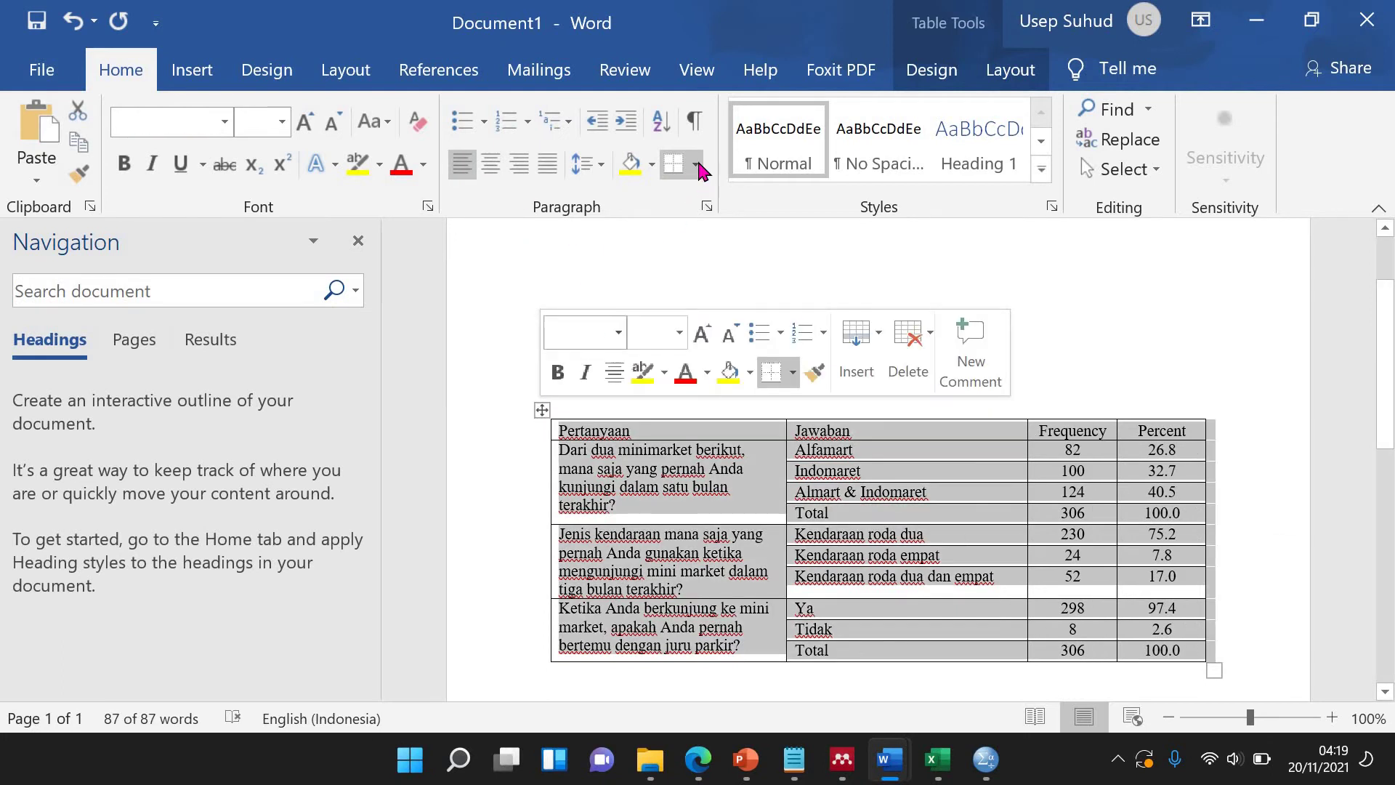
Clear the full grid from the whole table and give it only a bottom and a top outer border.
{"action": "left_click", "coordinate": [695, 164]}
{"action": "left_click", "coordinate": [695, 166]}
{"action": "left_click", "coordinate": [695, 166]}
{"action": "left_click", "coordinate": [727, 197]}
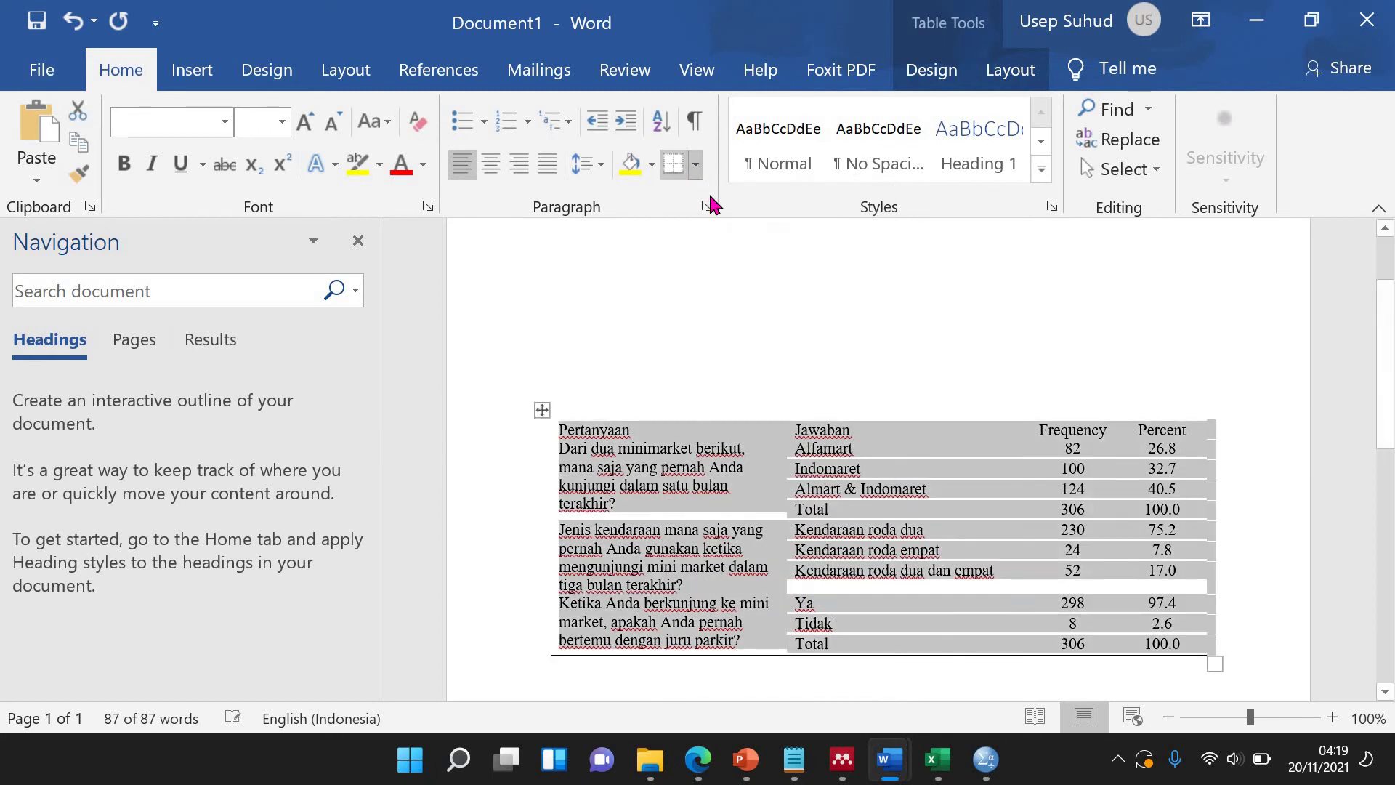
{"action": "left_click", "coordinate": [696, 165]}
{"action": "left_click", "coordinate": [727, 224]}
Add inside horizontal borders between the three question cells in the Pertanyaan column.
{"action": "left_click_drag", "start_coordinate": [590, 447], "coordinate": [682, 623]}
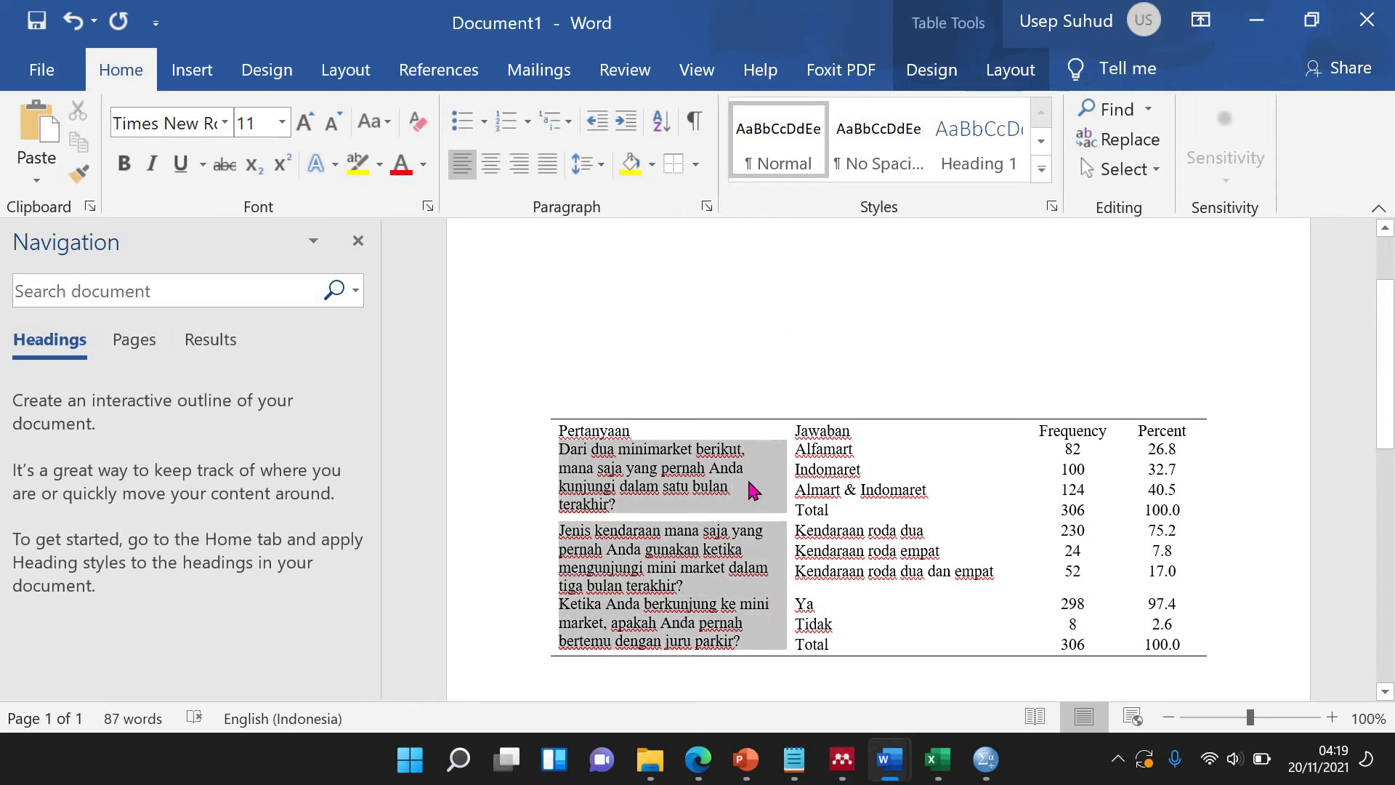
{"action": "left_click", "coordinate": [696, 165]}
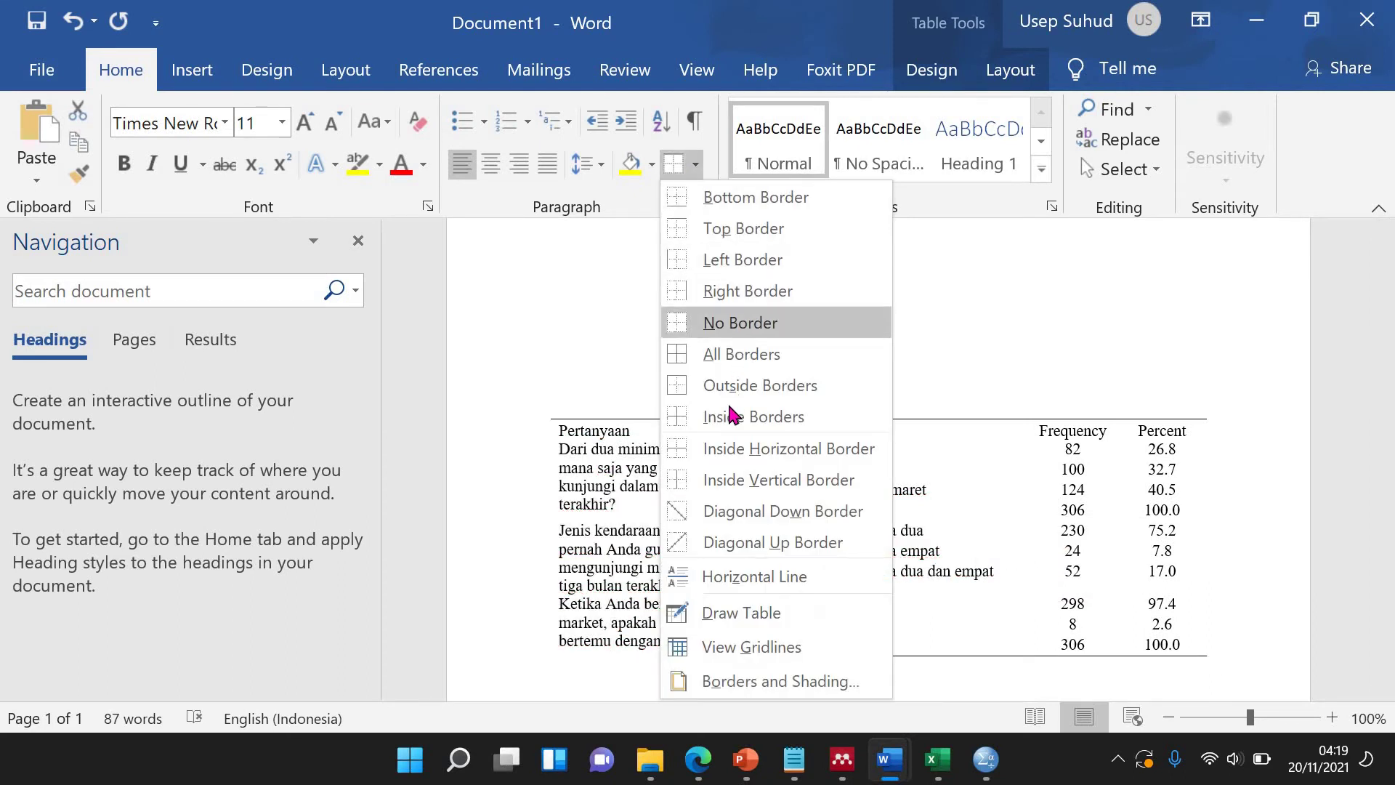
{"action": "left_click", "coordinate": [726, 448]}
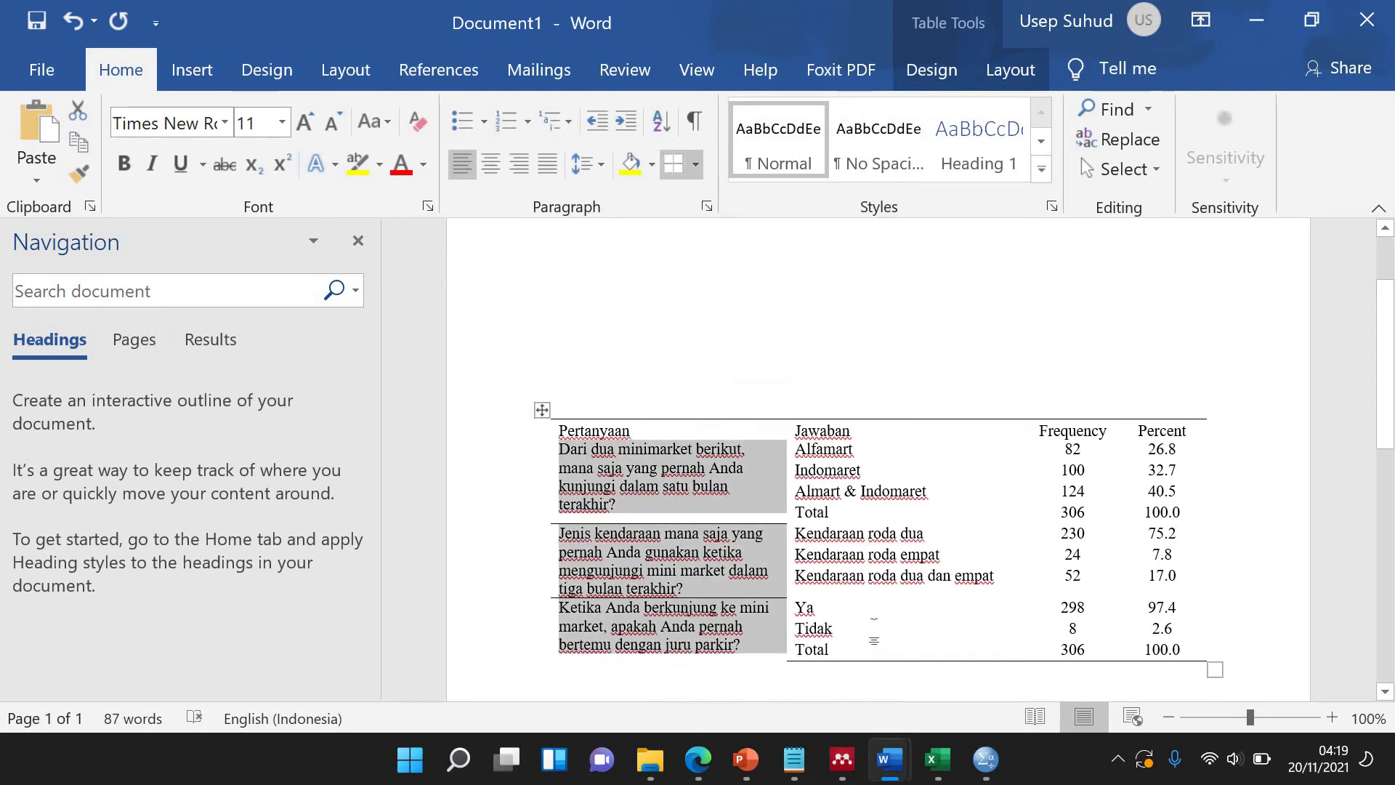
{"action": "left_click", "coordinate": [664, 481]}
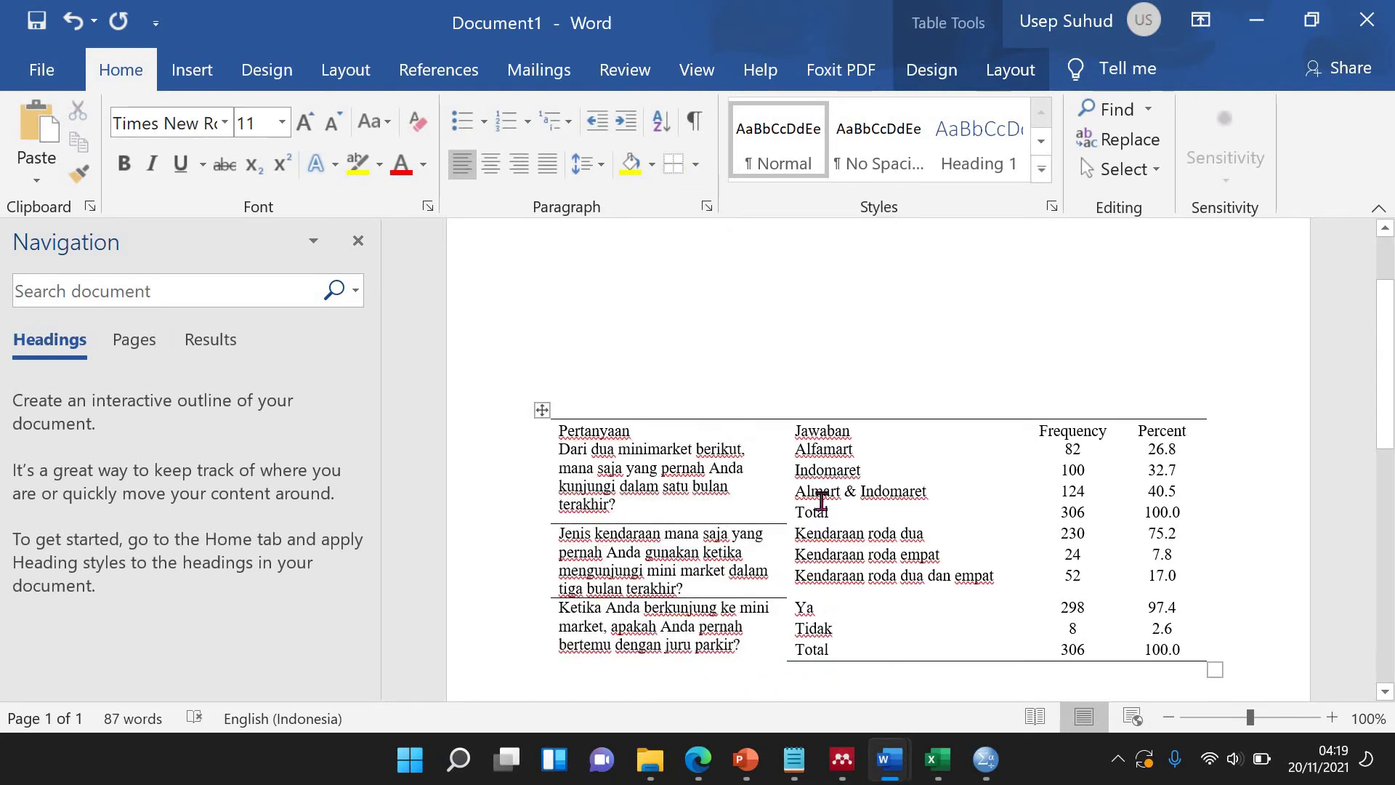
Add inside horizontal borders to all rows of the Jawaban, Frequency and Percent columns.
{"action": "left_click_drag", "start_coordinate": [841, 435], "coordinate": [1146, 650]}
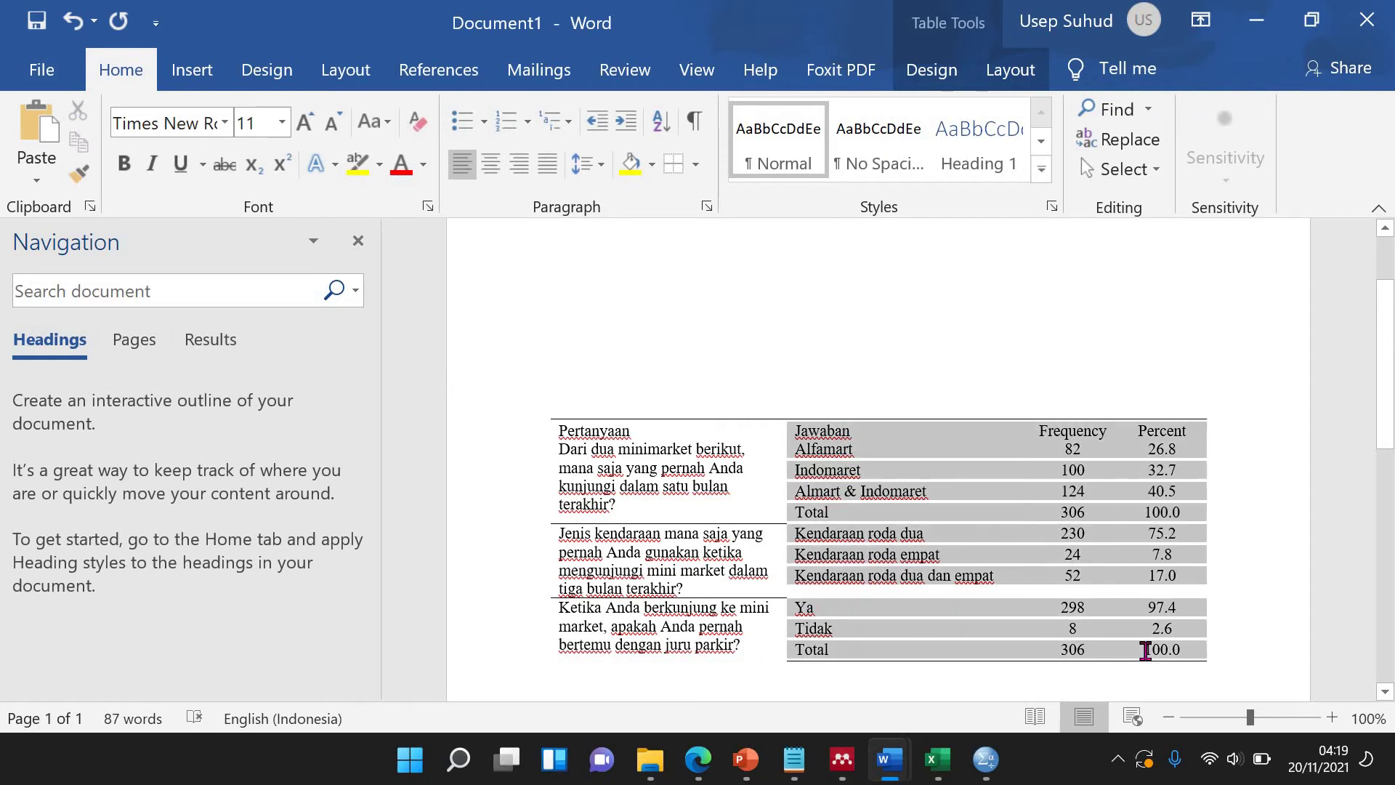
{"action": "left_click", "coordinate": [673, 164]}
{"action": "left_click", "coordinate": [730, 335]}
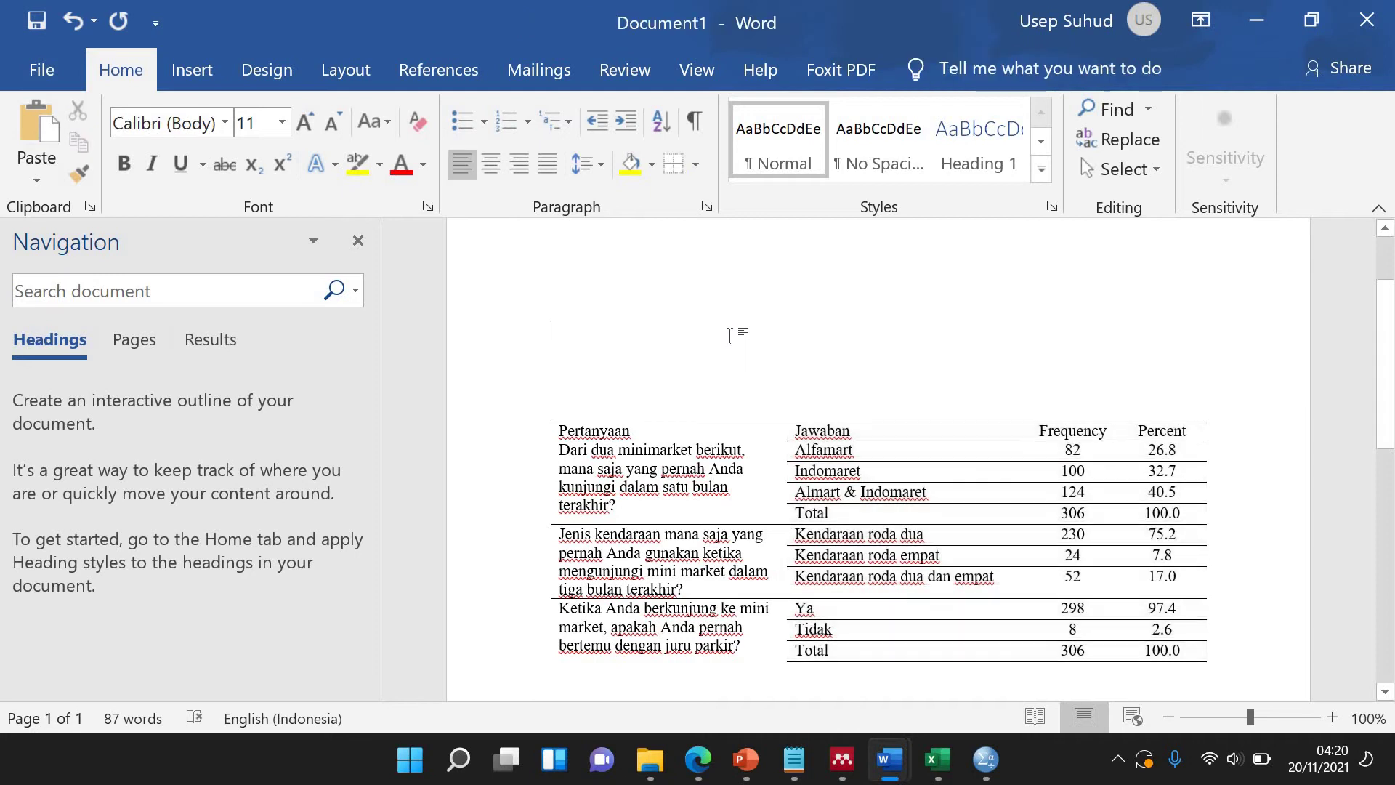
Add a bottom border to the table's header row and make its text bold.
{"action": "mouse_move", "coordinate": [638, 434]}
{"action": "left_mouse_down"}
{"action": "mouse_move", "coordinate": [818, 415]}
{"action": "mouse_move", "coordinate": [1146, 435]}
{"action": "left_mouse_up"}
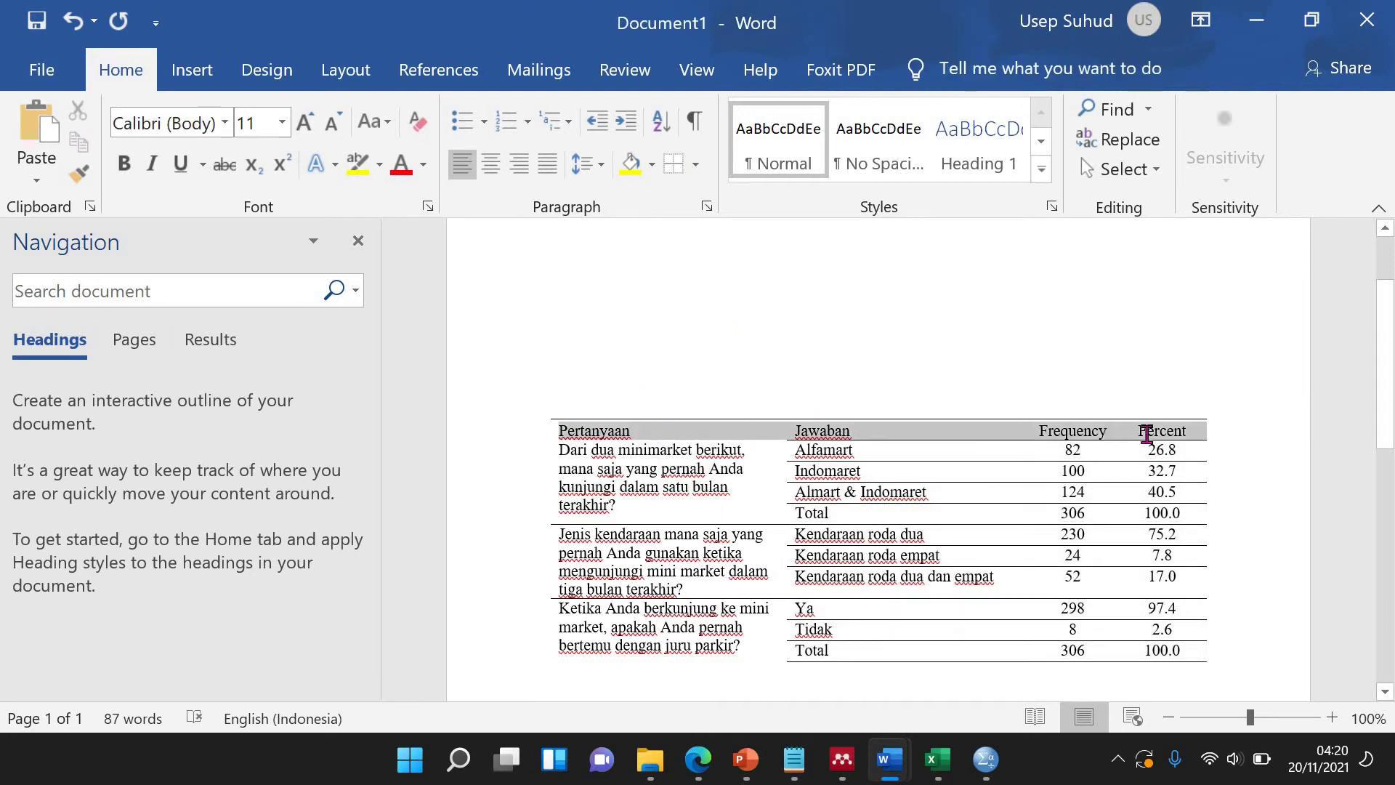
{"action": "left_click", "coordinate": [695, 164]}
{"action": "left_click", "coordinate": [725, 196]}
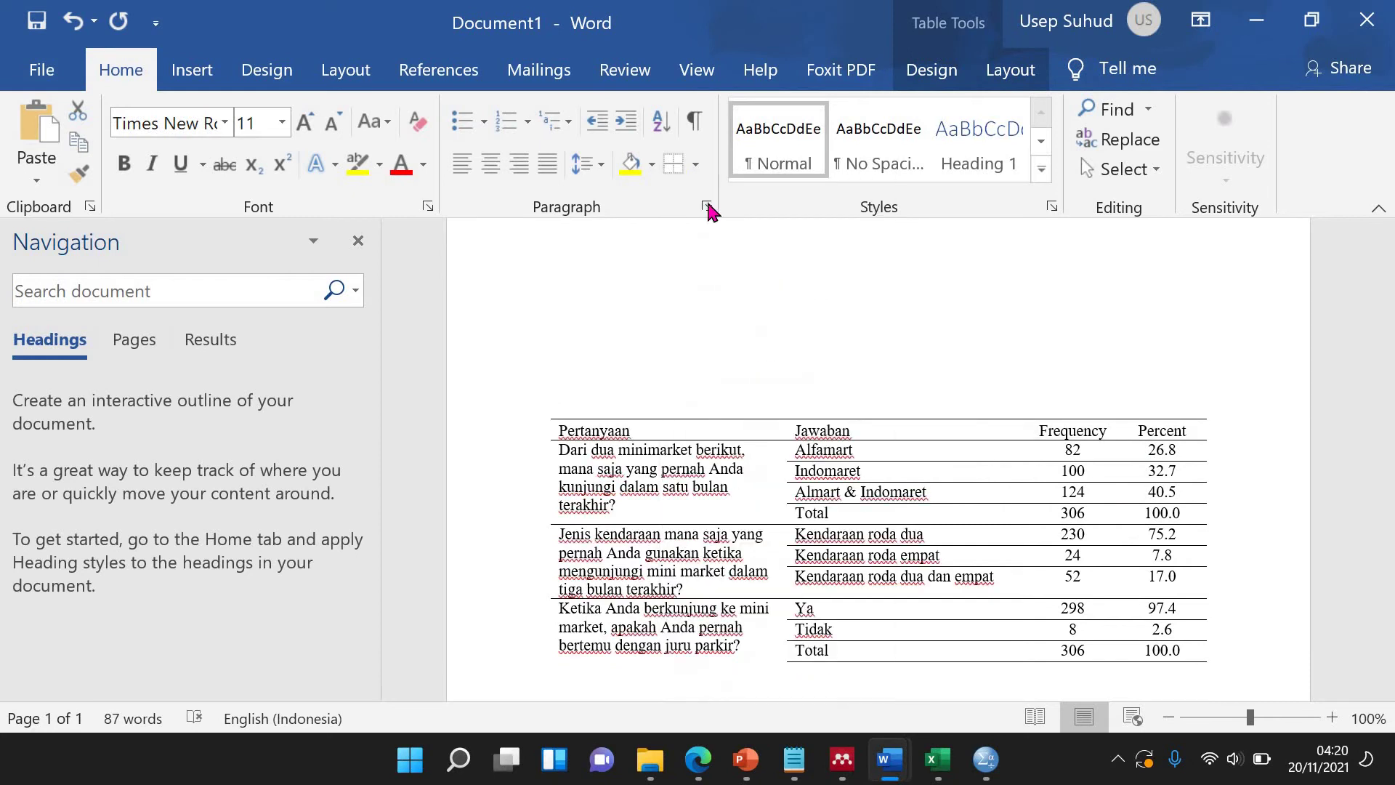
{"action": "left_click", "coordinate": [124, 164]}
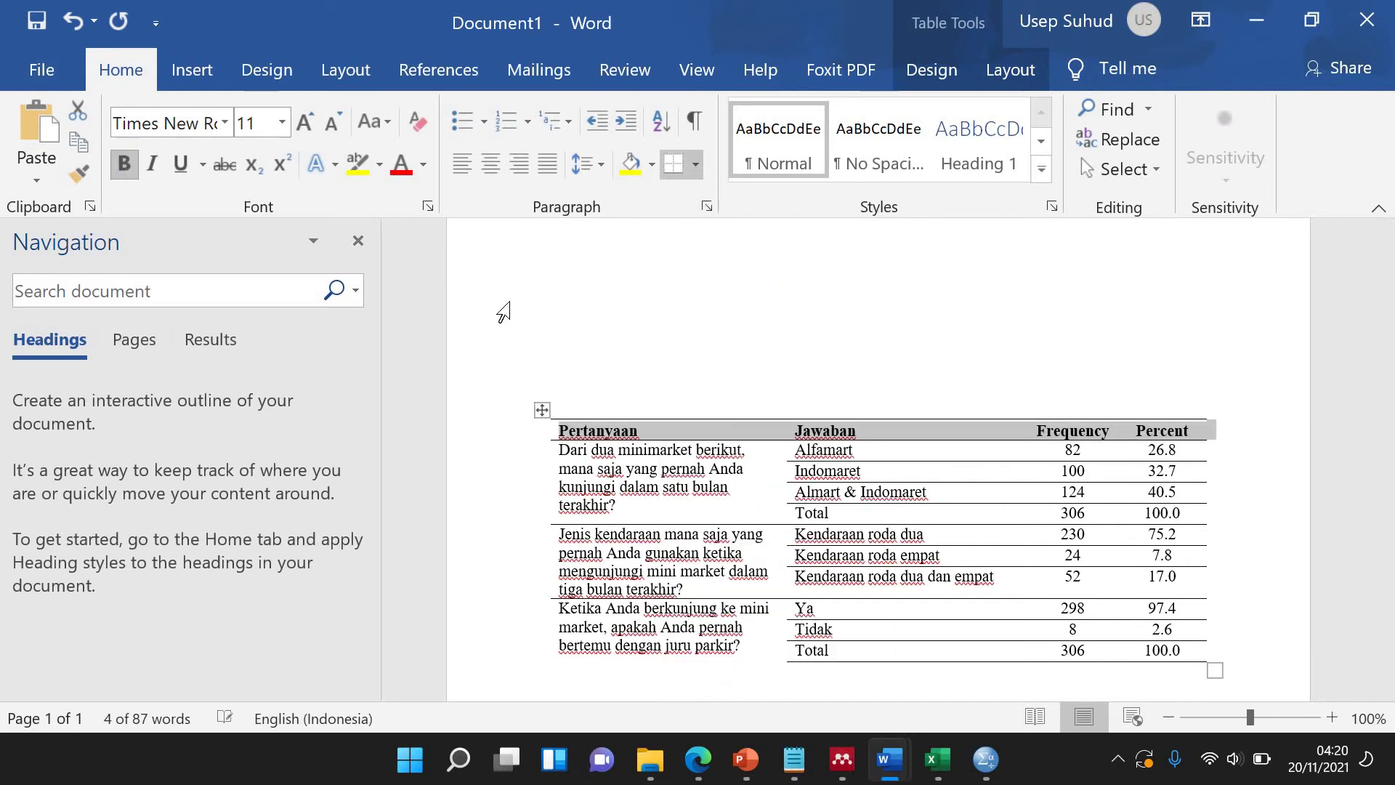
Insert a caption with the label Tabel in the empty line above the table.
{"action": "left_click", "coordinate": [693, 398]}
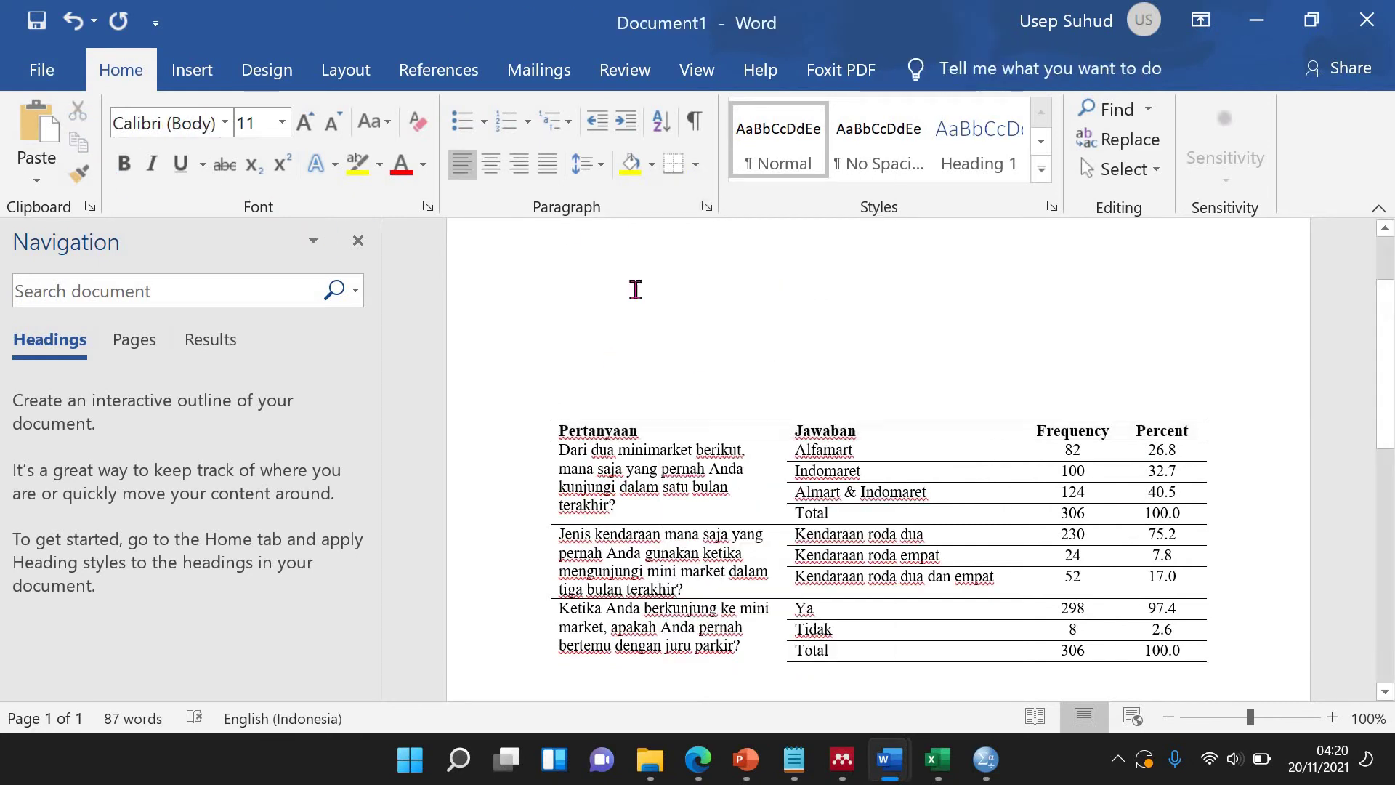
{"action": "left_click", "coordinate": [439, 69]}
{"action": "left_click", "coordinate": [1062, 164]}
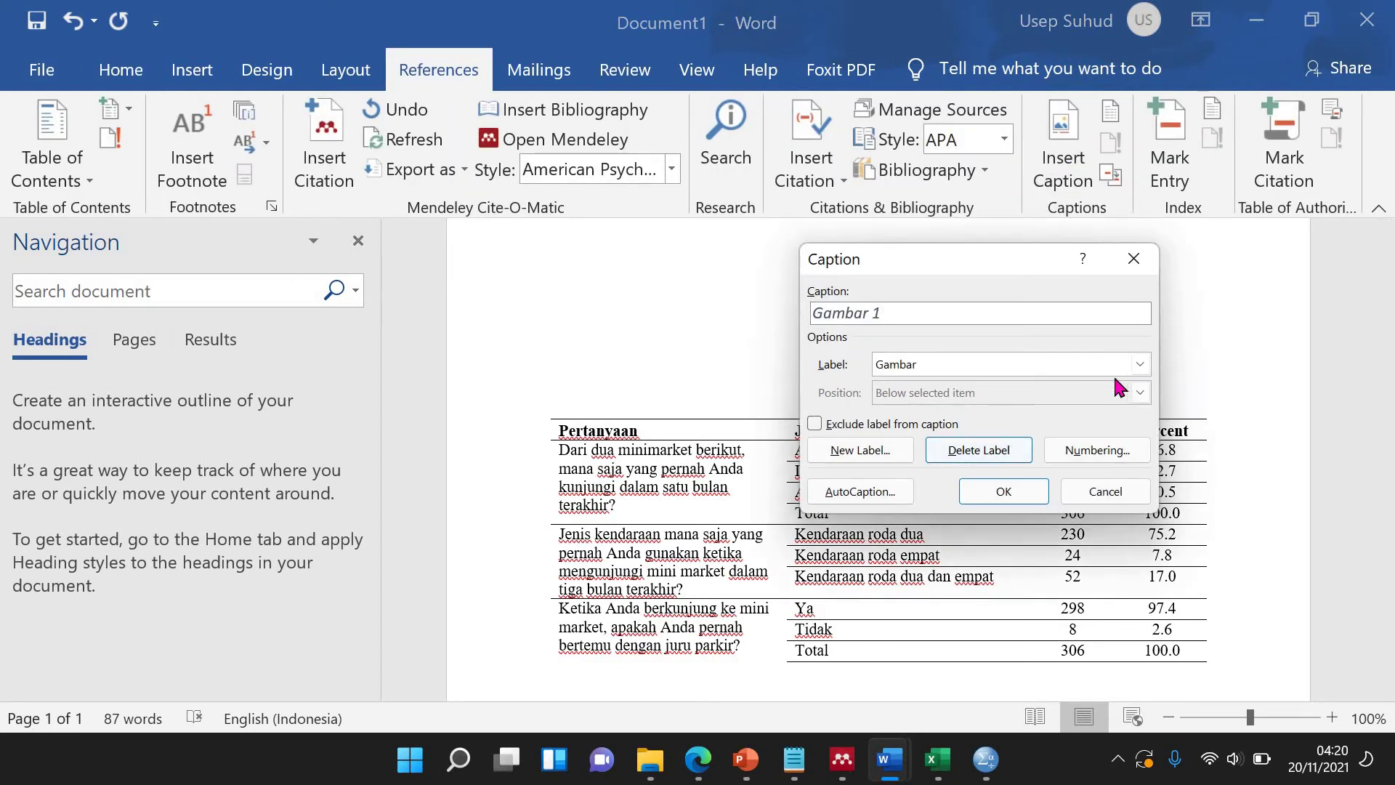
{"action": "left_click", "coordinate": [1138, 364]}
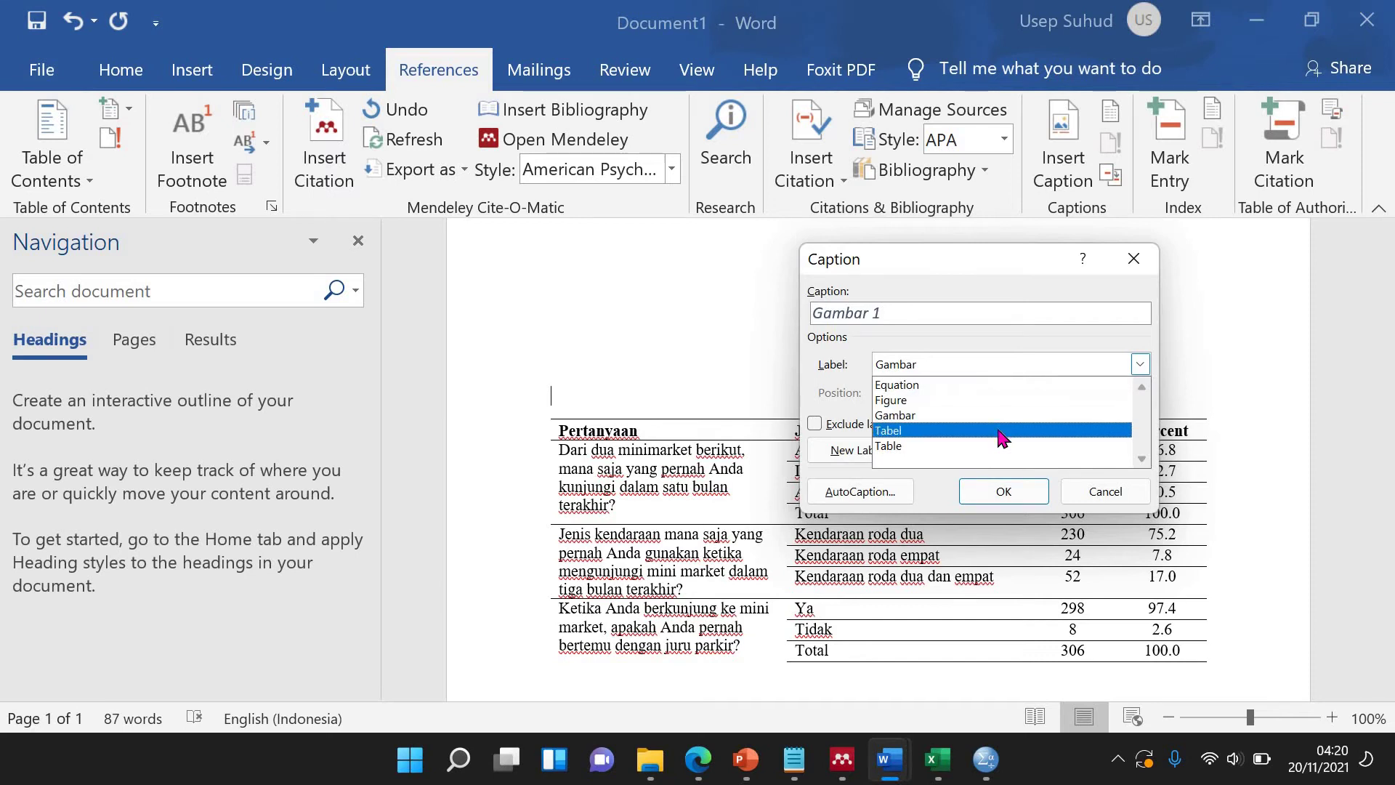
{"action": "left_click", "coordinate": [1006, 431]}
{"action": "key", "text": "Return"}
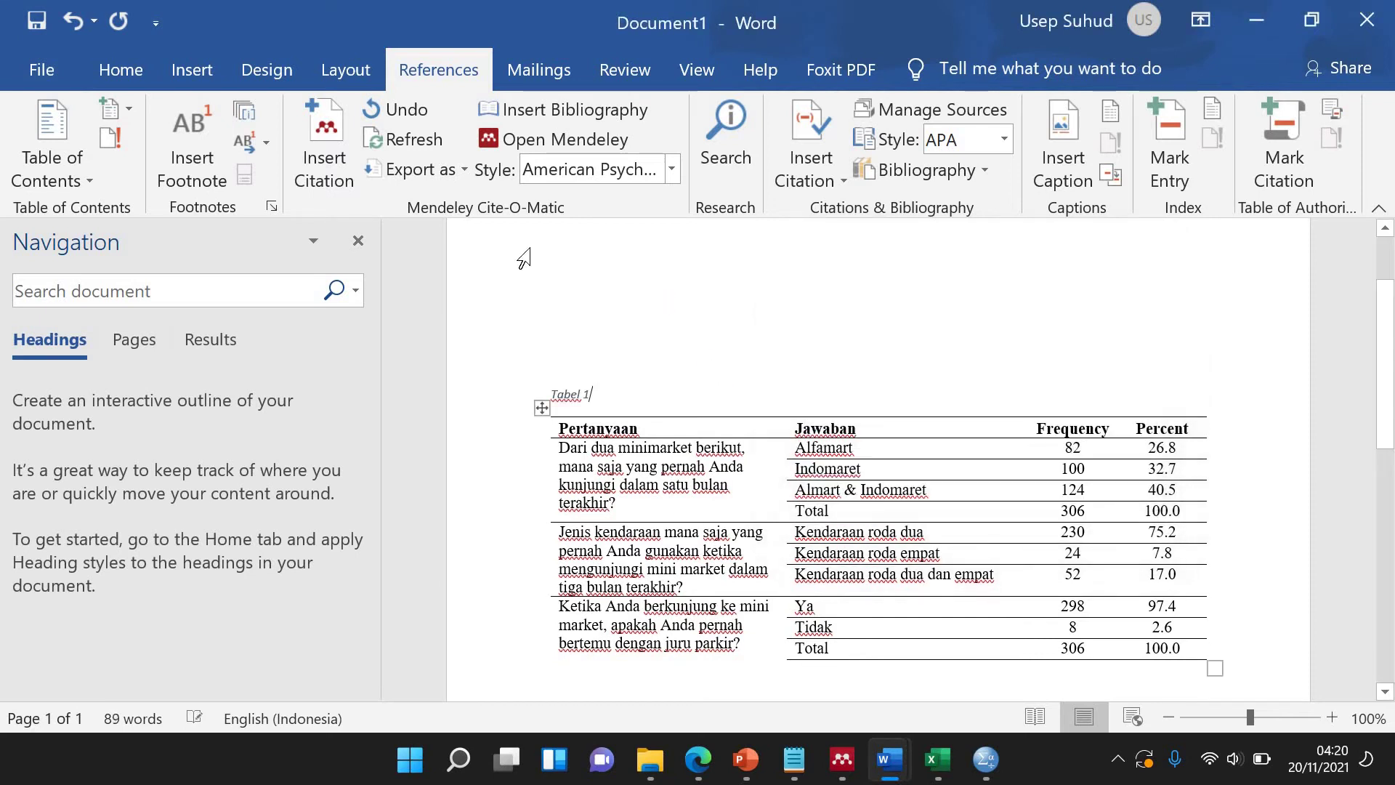
Modify the Caption style to use Times New Roman, size 11, without italics.
{"action": "left_click", "coordinate": [121, 69]}
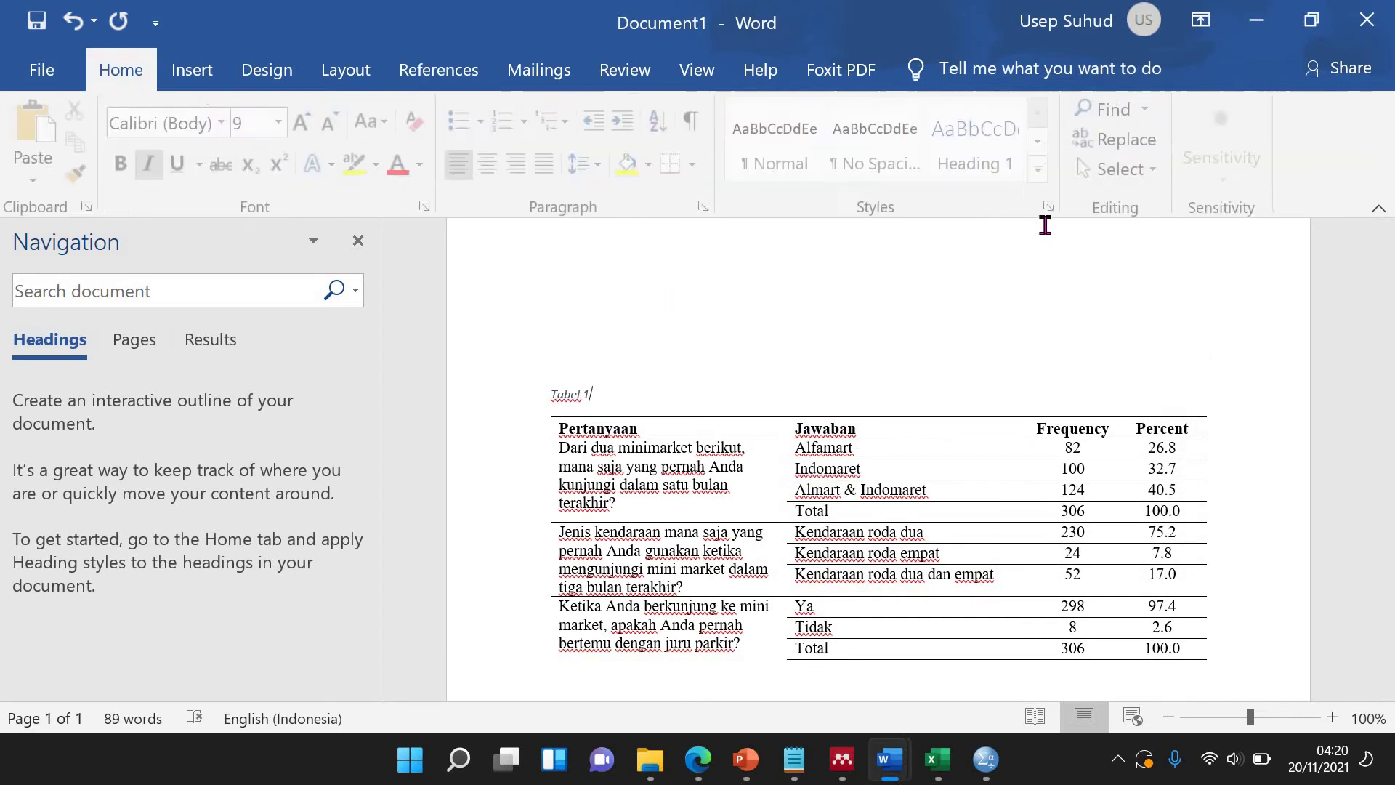
{"action": "left_click", "coordinate": [1041, 169]}
{"action": "right_click", "coordinate": [799, 439]}
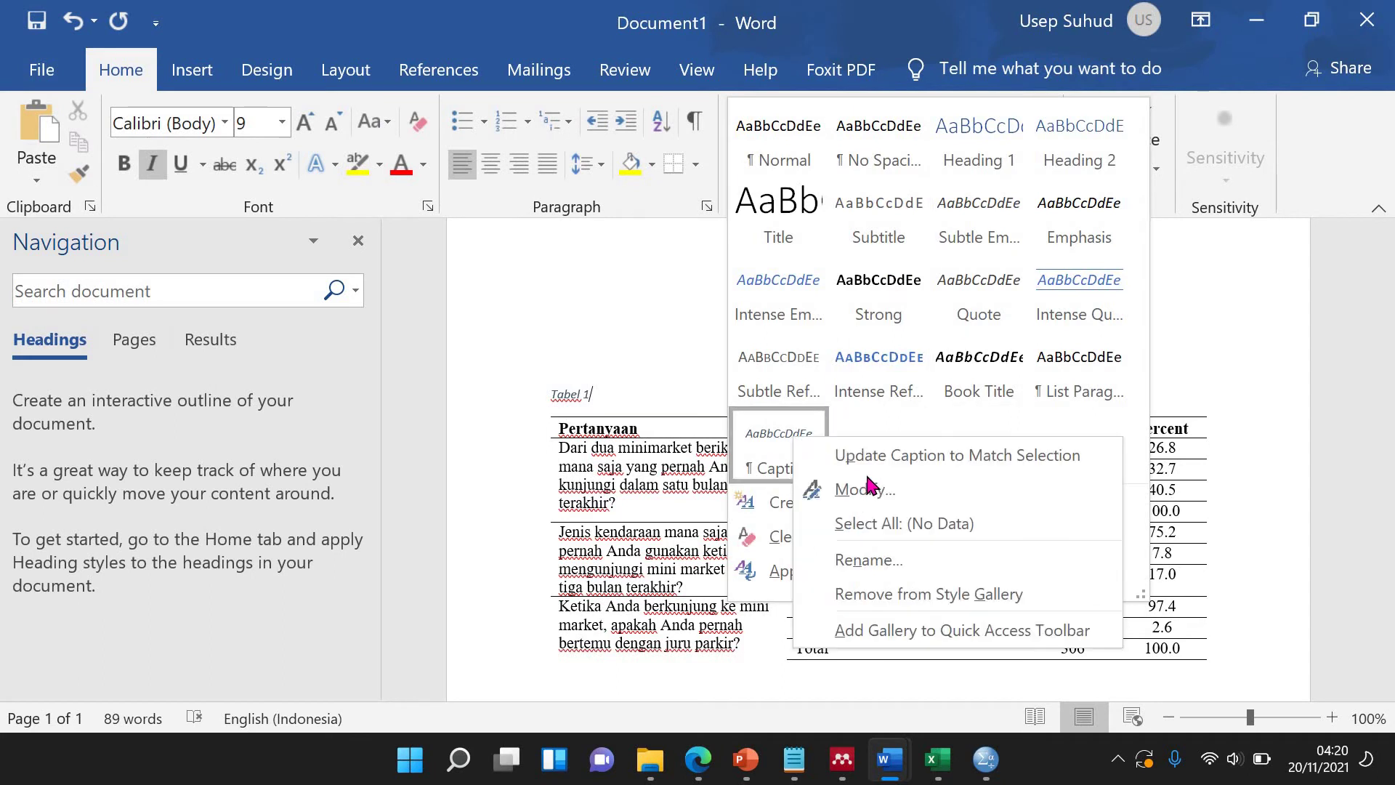
{"action": "left_click", "coordinate": [866, 481]}
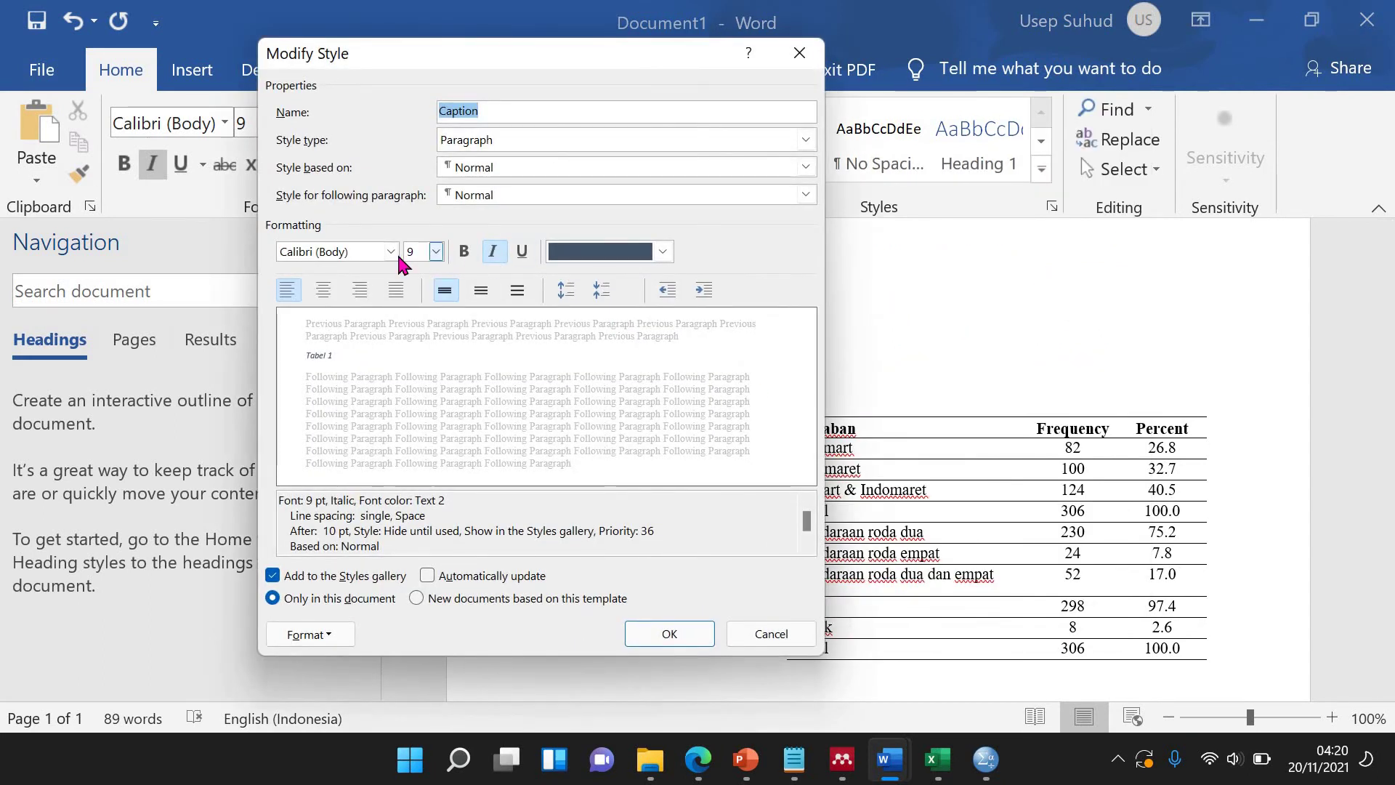
{"action": "left_click", "coordinate": [391, 251]}
{"action": "left_click", "coordinate": [390, 338]}
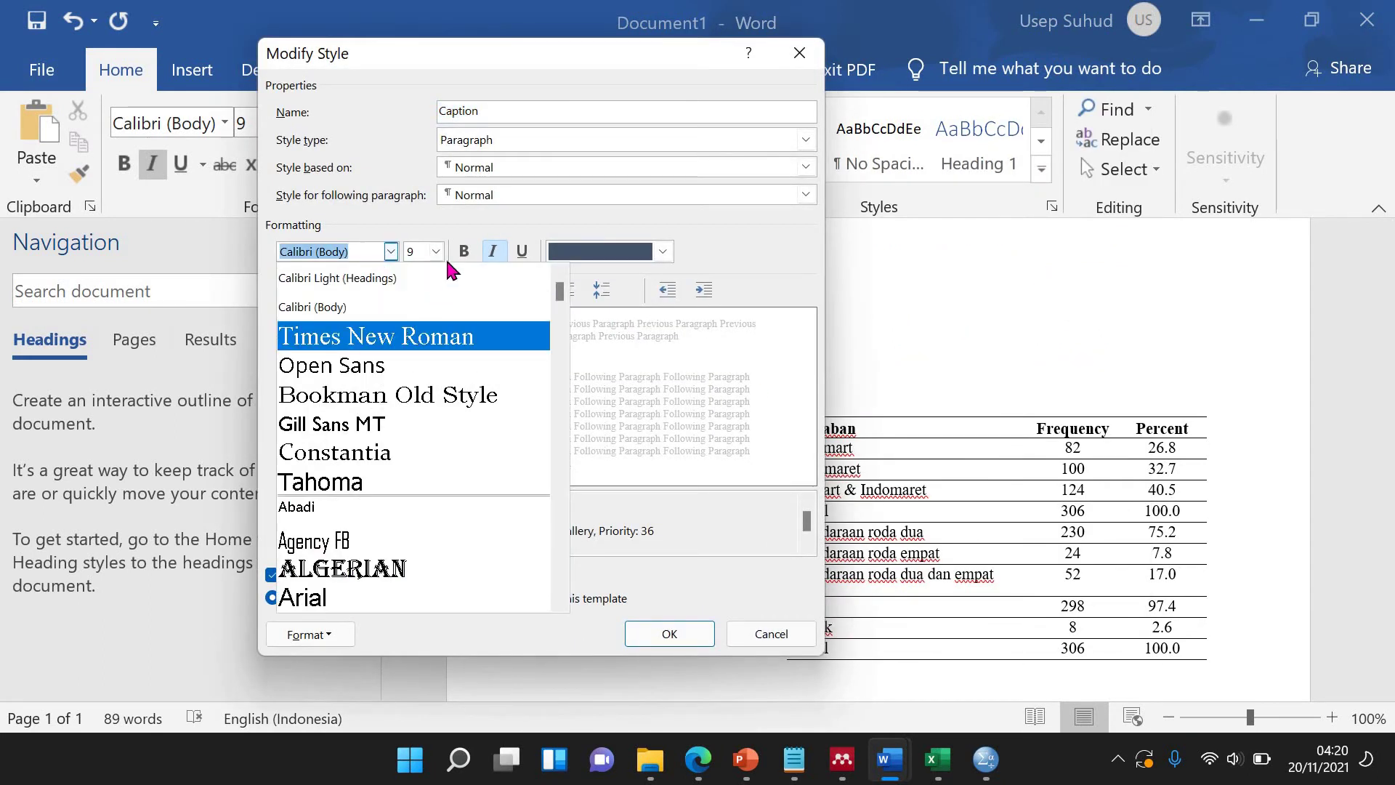
{"action": "left_click", "coordinate": [436, 251]}
{"action": "left_click", "coordinate": [416, 326]}
{"action": "key", "text": "ctrl+i"}
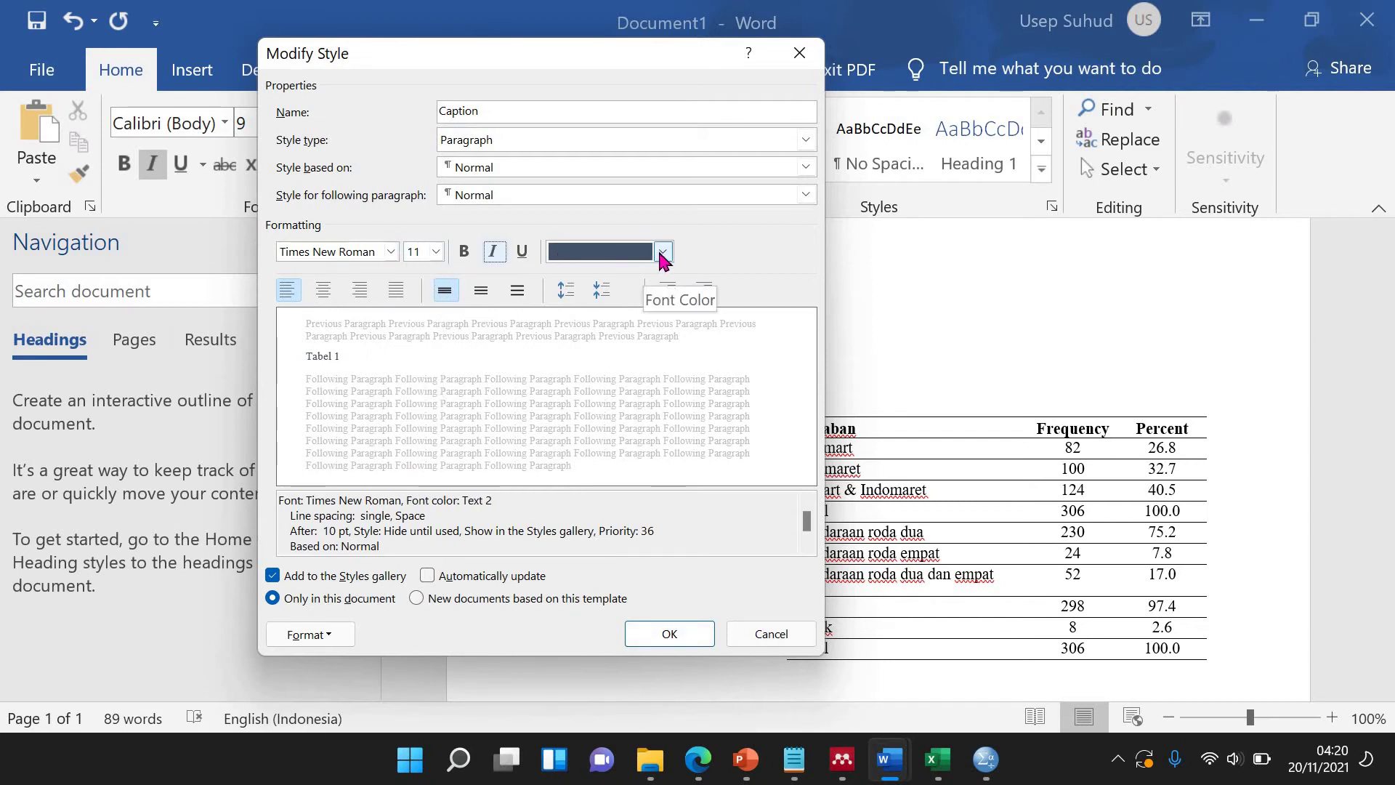
Set the Caption style's font colour to black and its alignment to centred, and apply the style changes.
{"action": "left_click", "coordinate": [662, 251]}
{"action": "left_click", "coordinate": [582, 338]}
{"action": "left_click", "coordinate": [324, 289]}
{"action": "left_click", "coordinate": [669, 633]}
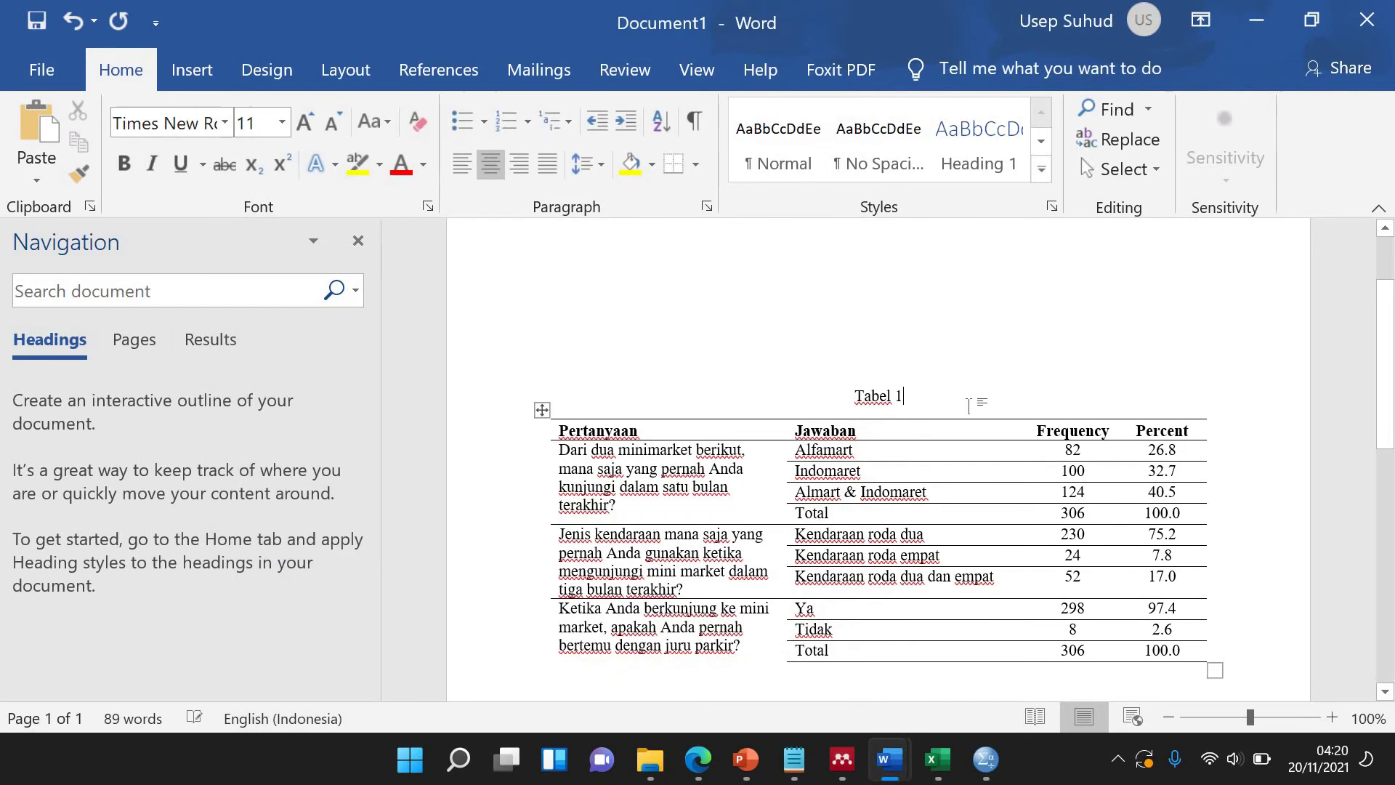
Add the title "Seleksi responden" after the table's caption number.
{"action": "scroll", "coordinate": [970, 402], "scroll_direction": "down", "scroll_amount": 4}
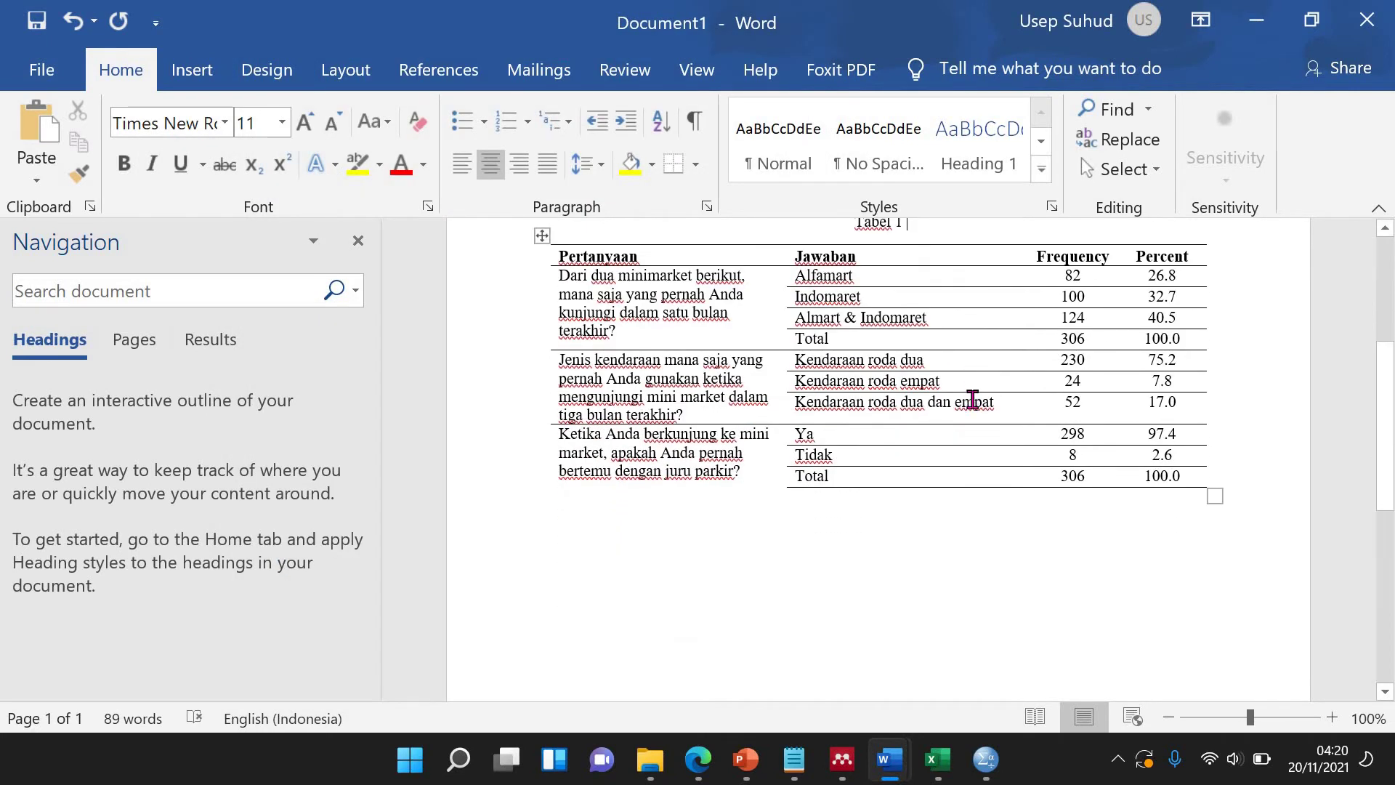
{"action": "scroll", "coordinate": [972, 400], "scroll_direction": "up", "scroll_amount": 2}
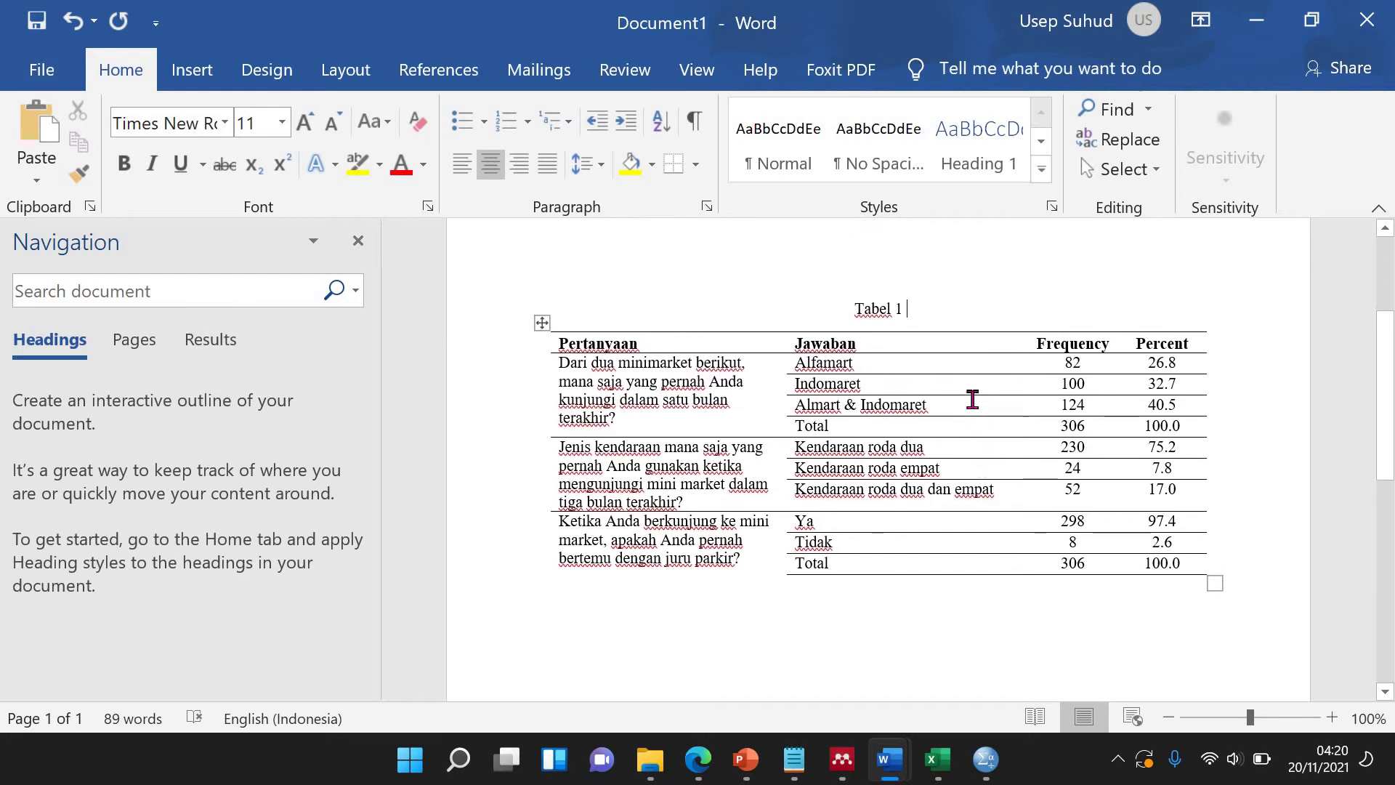
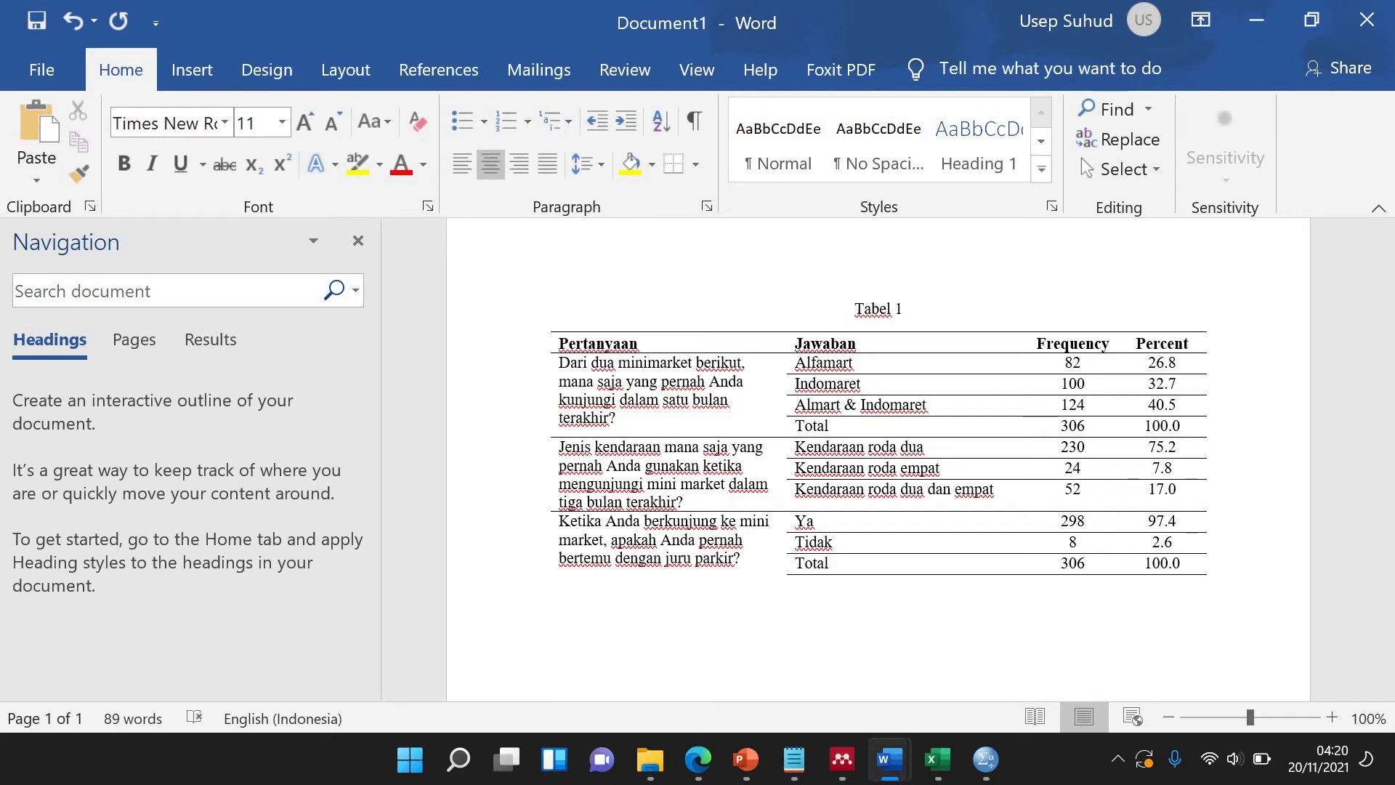
{"action": "type", "text": "Seleksi responden"}
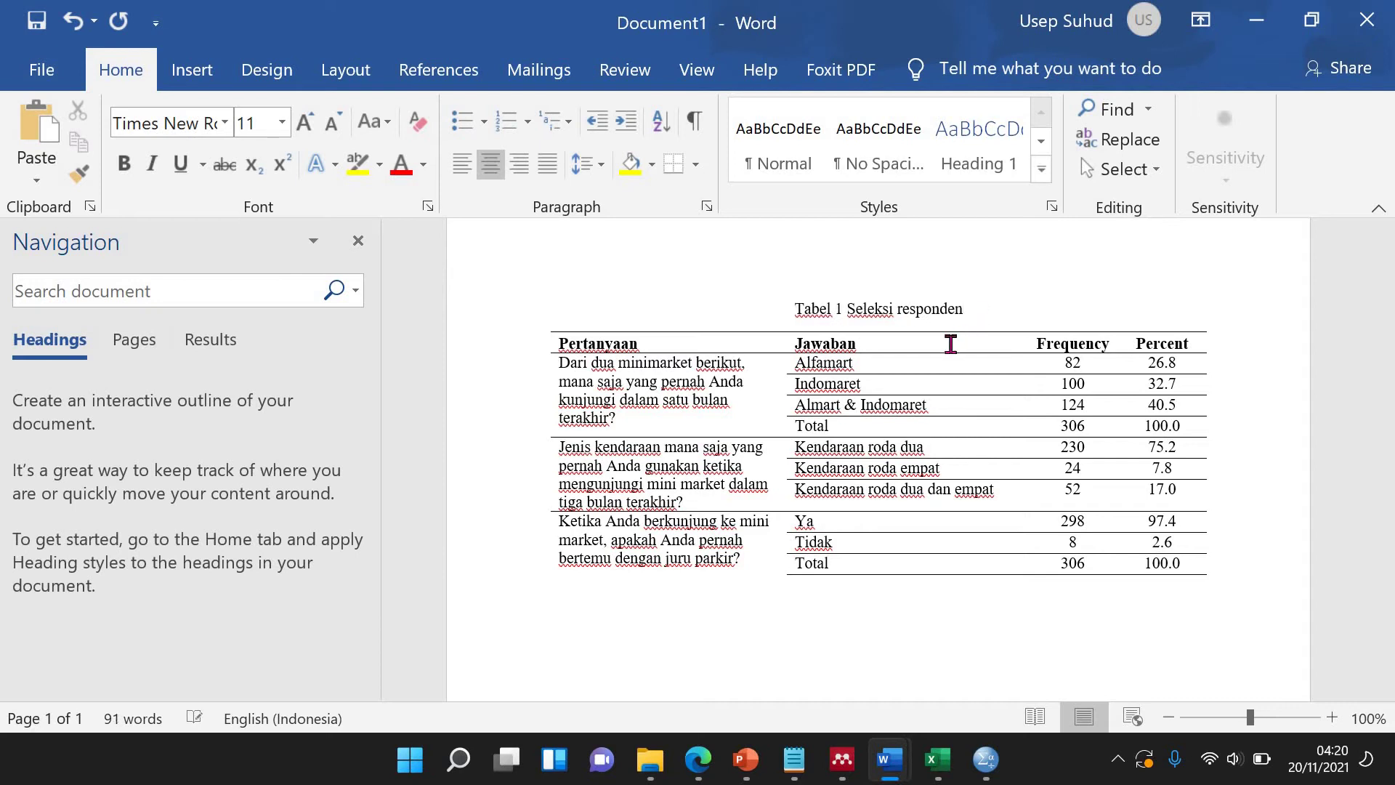
Write the heading "Seleksi responden" in the blank area above the captioned table and start a new paragraph below it.
{"action": "scroll", "coordinate": [896, 386], "scroll_direction": "up", "scroll_amount": 2}
{"action": "scroll", "coordinate": [802, 355], "scroll_direction": "down", "scroll_amount": 4}
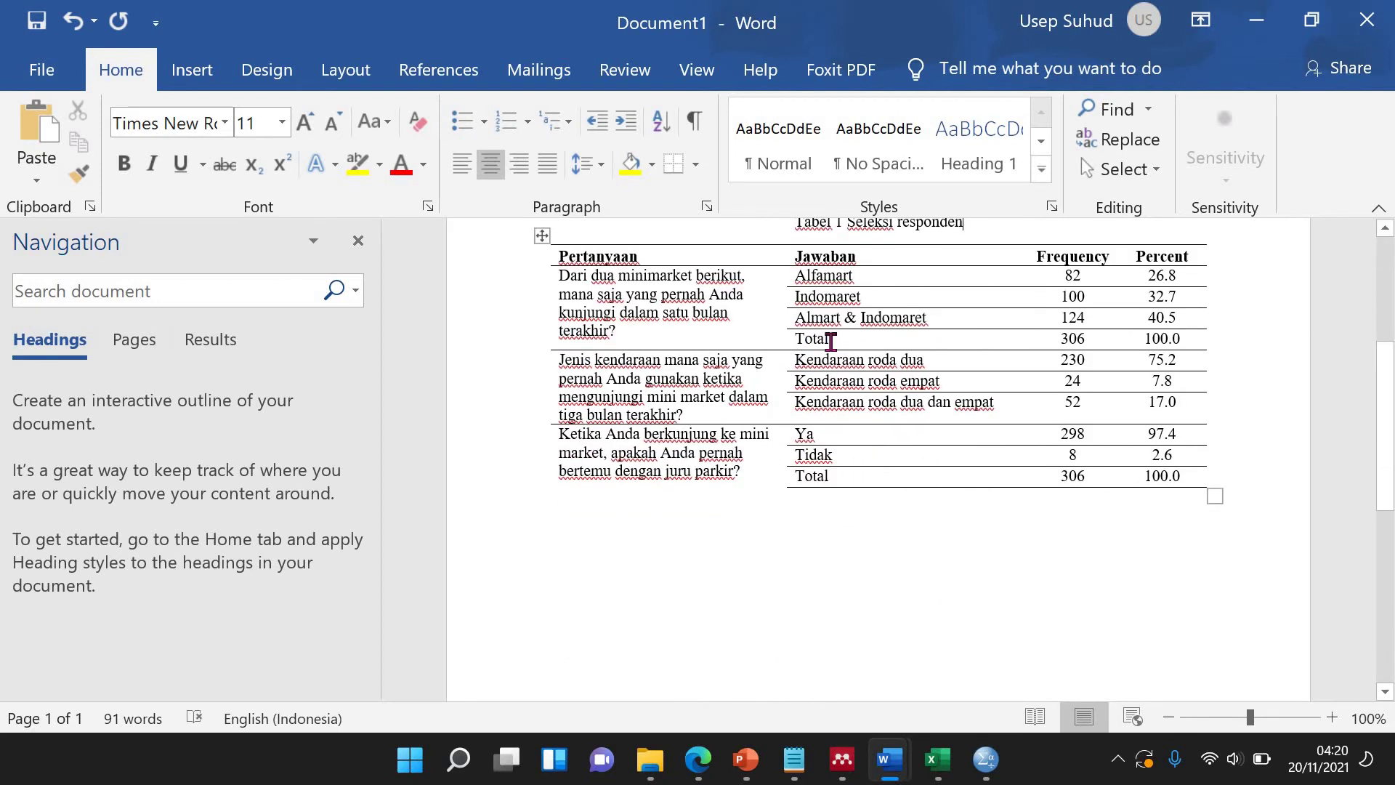
{"action": "scroll", "coordinate": [619, 354], "scroll_direction": "up", "scroll_amount": 6}
{"action": "double_click", "coordinate": [682, 372]}
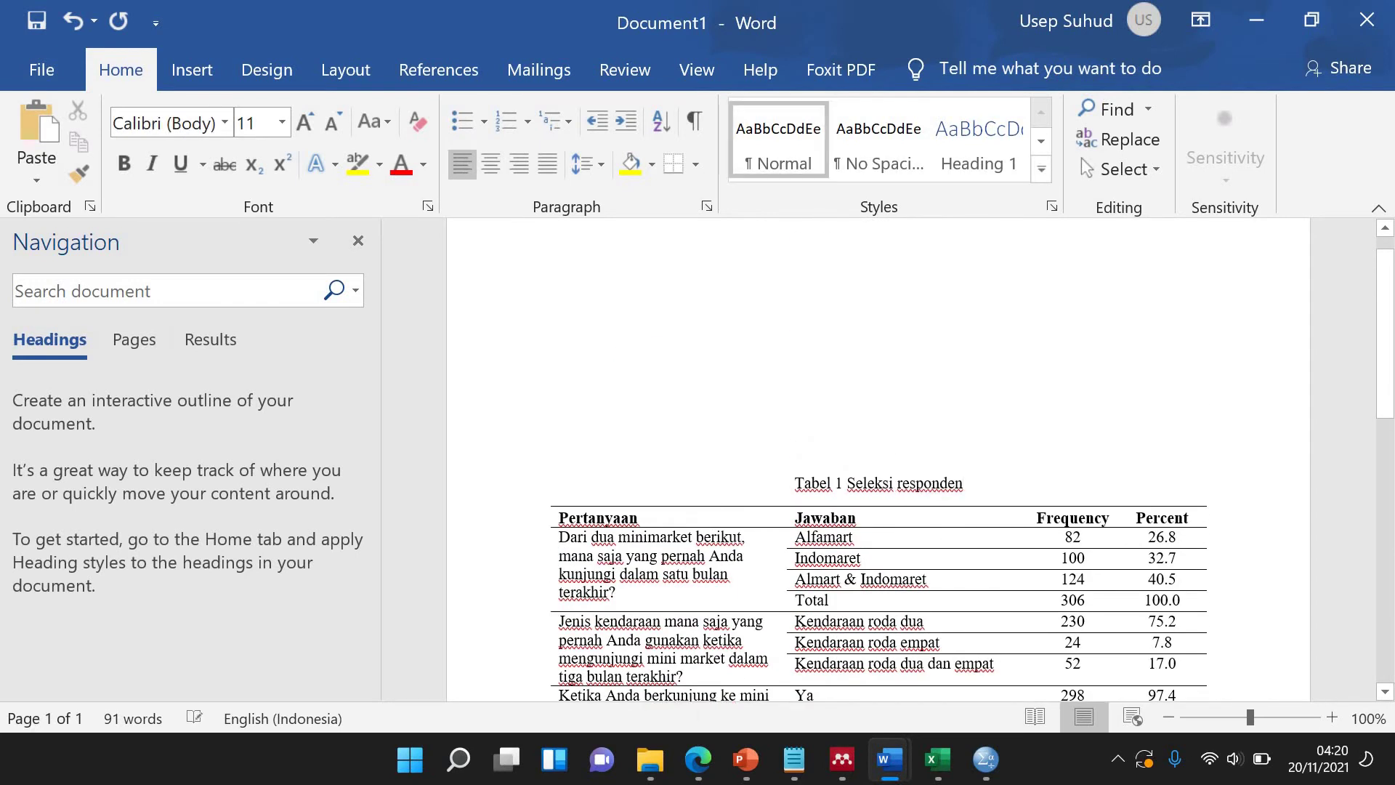
{"action": "type", "text": "Seleksi respond"}
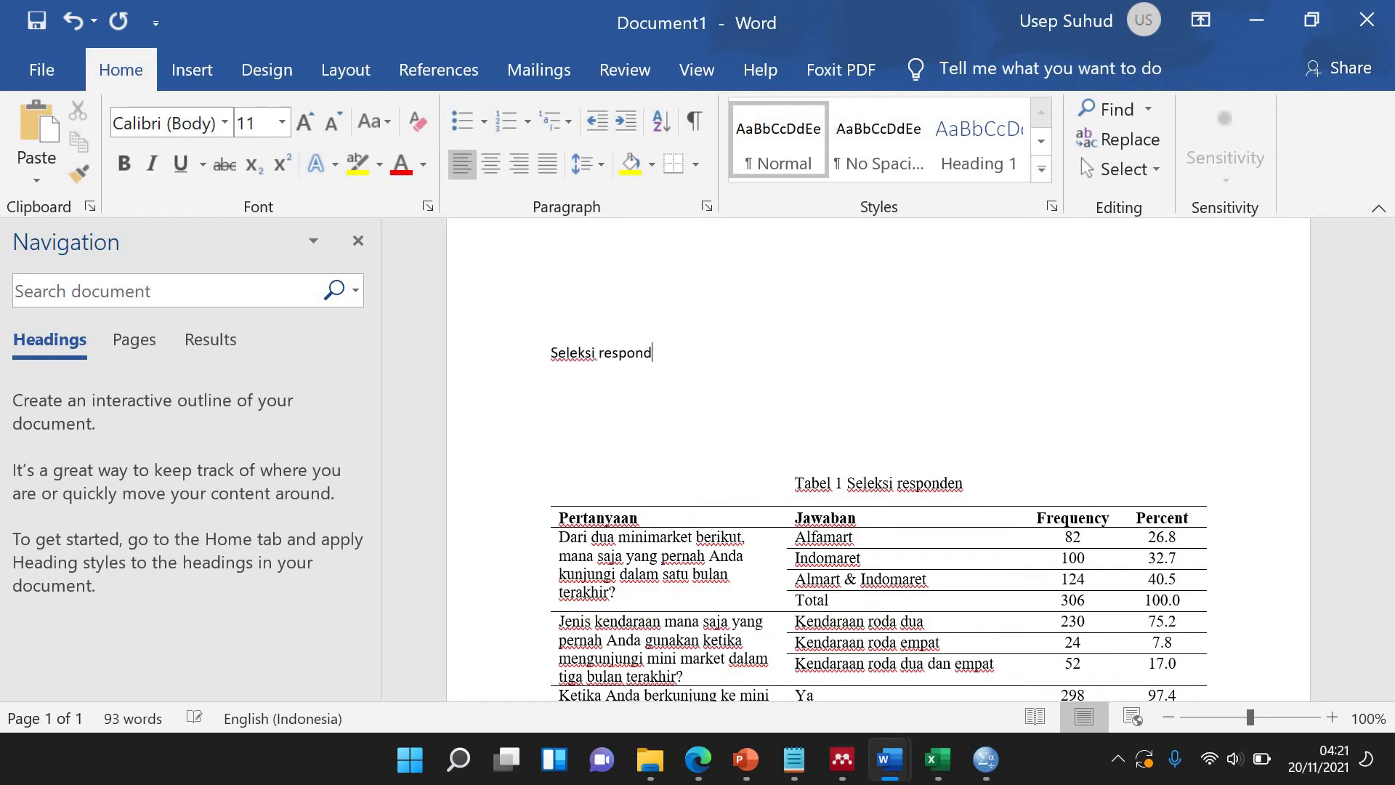
{"action": "type", "text": "en"}
{"action": "key", "text": "Return"}
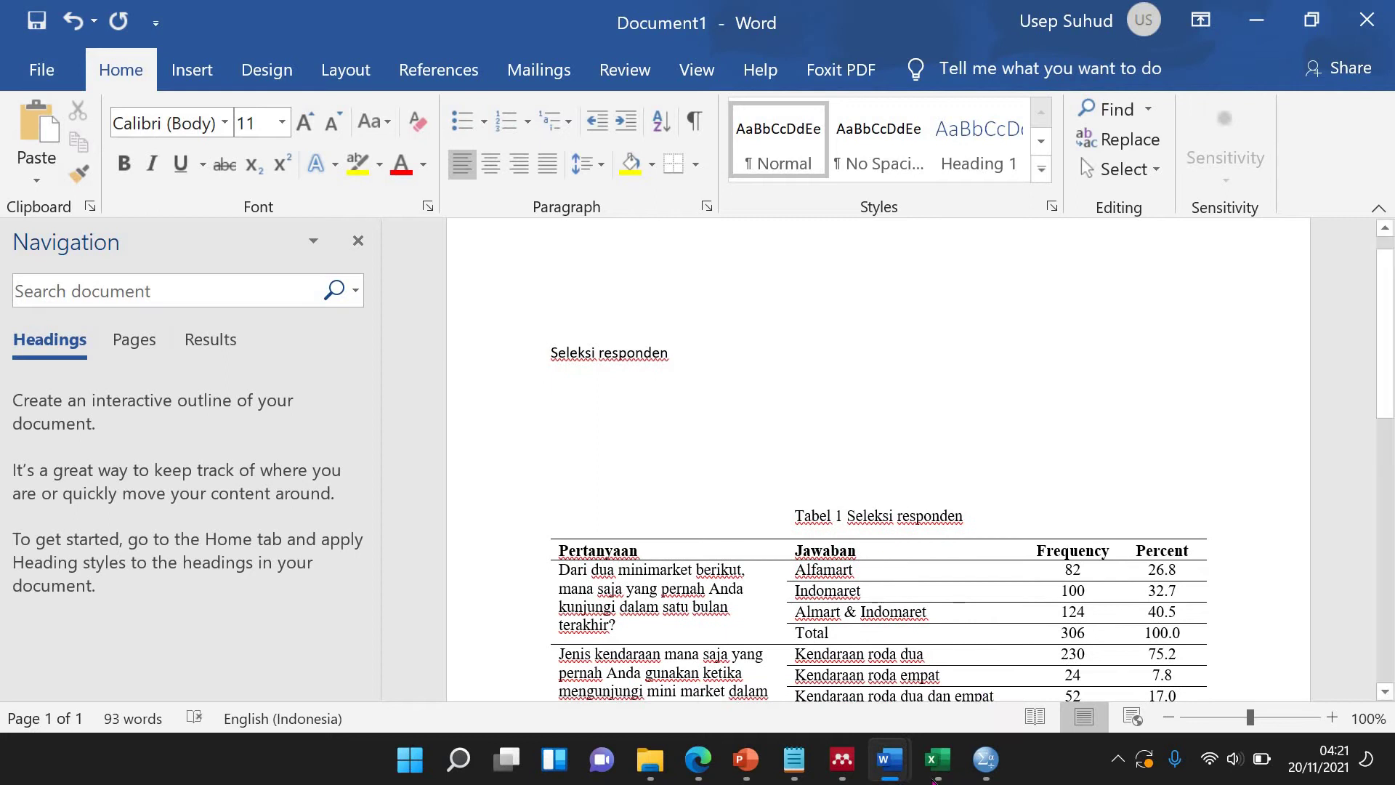
Check the number of responses in the 2021 Survei Pengujung Mini Market workbook in Excel, and return to Document1 in Word.
{"action": "mouse_move", "coordinate": [908, 748]}
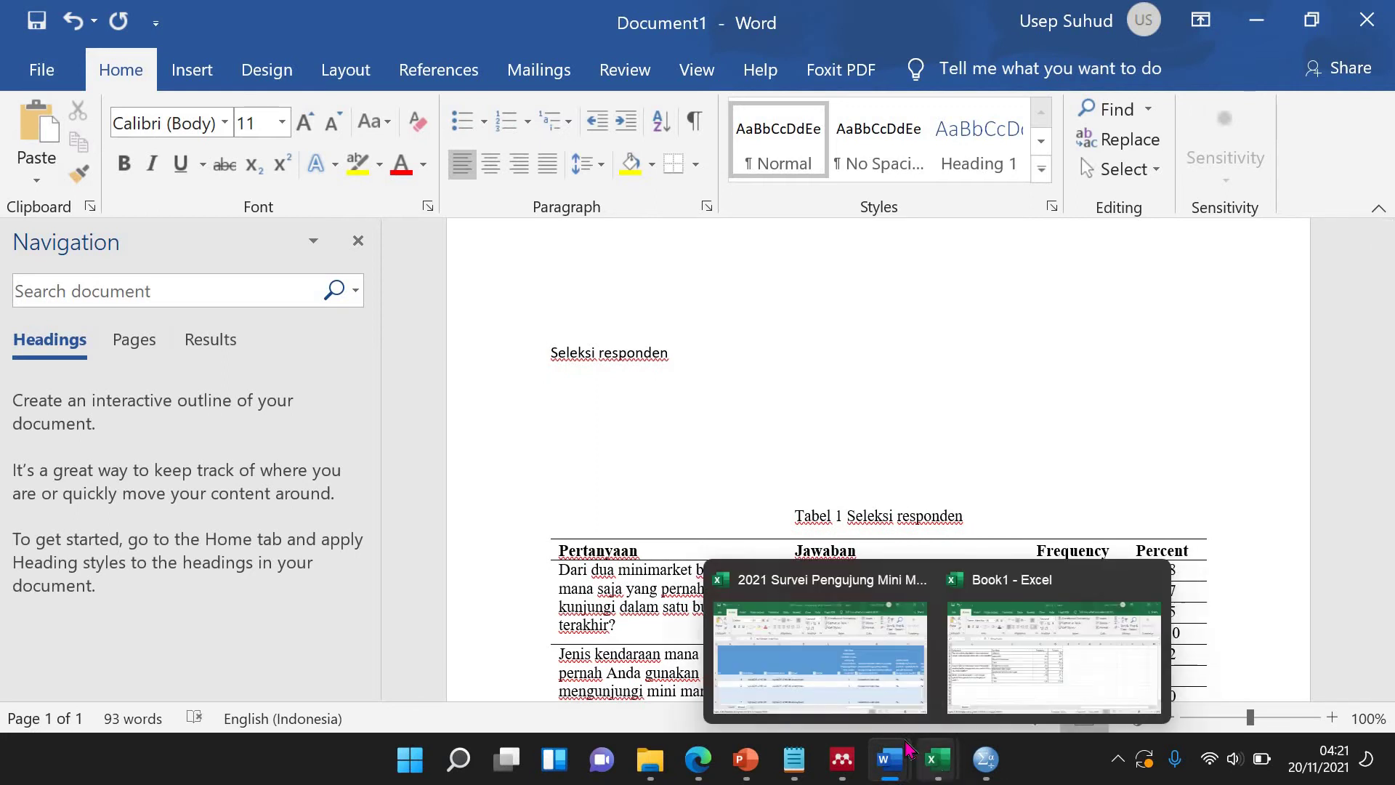
{"action": "left_click", "coordinate": [997, 671]}
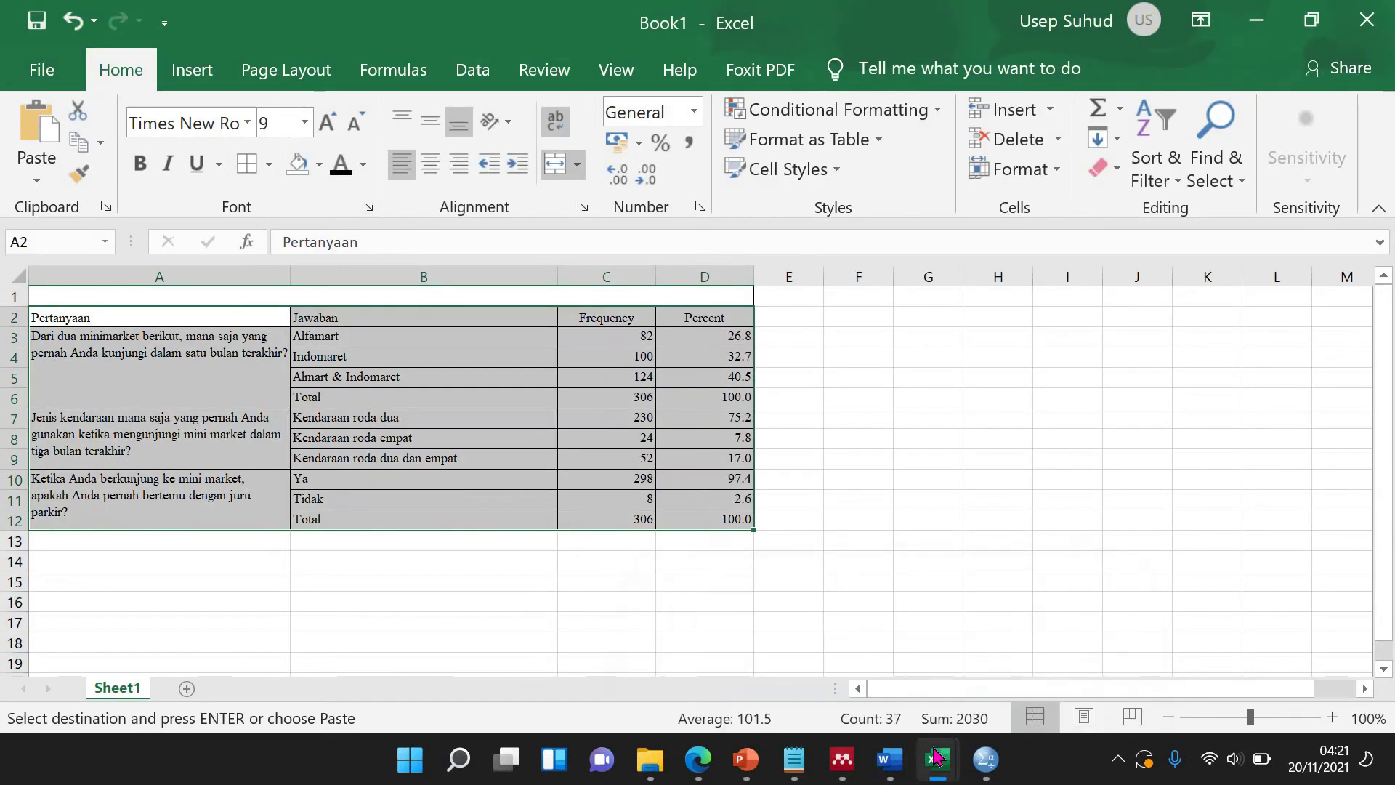
{"action": "mouse_move", "coordinate": [937, 752]}
{"action": "left_click", "coordinate": [803, 686]}
{"action": "left_click", "coordinate": [118, 688]}
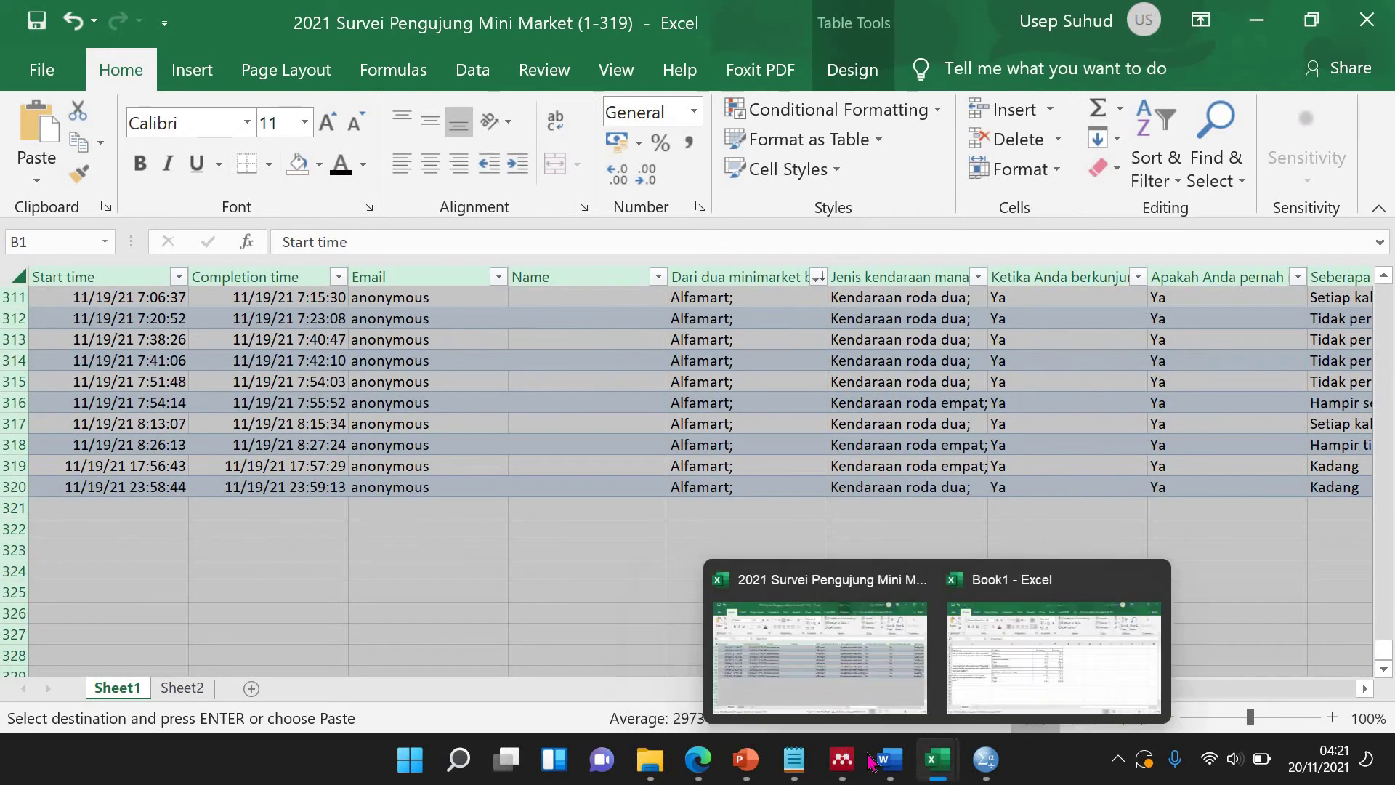
{"action": "mouse_move", "coordinate": [890, 759]}
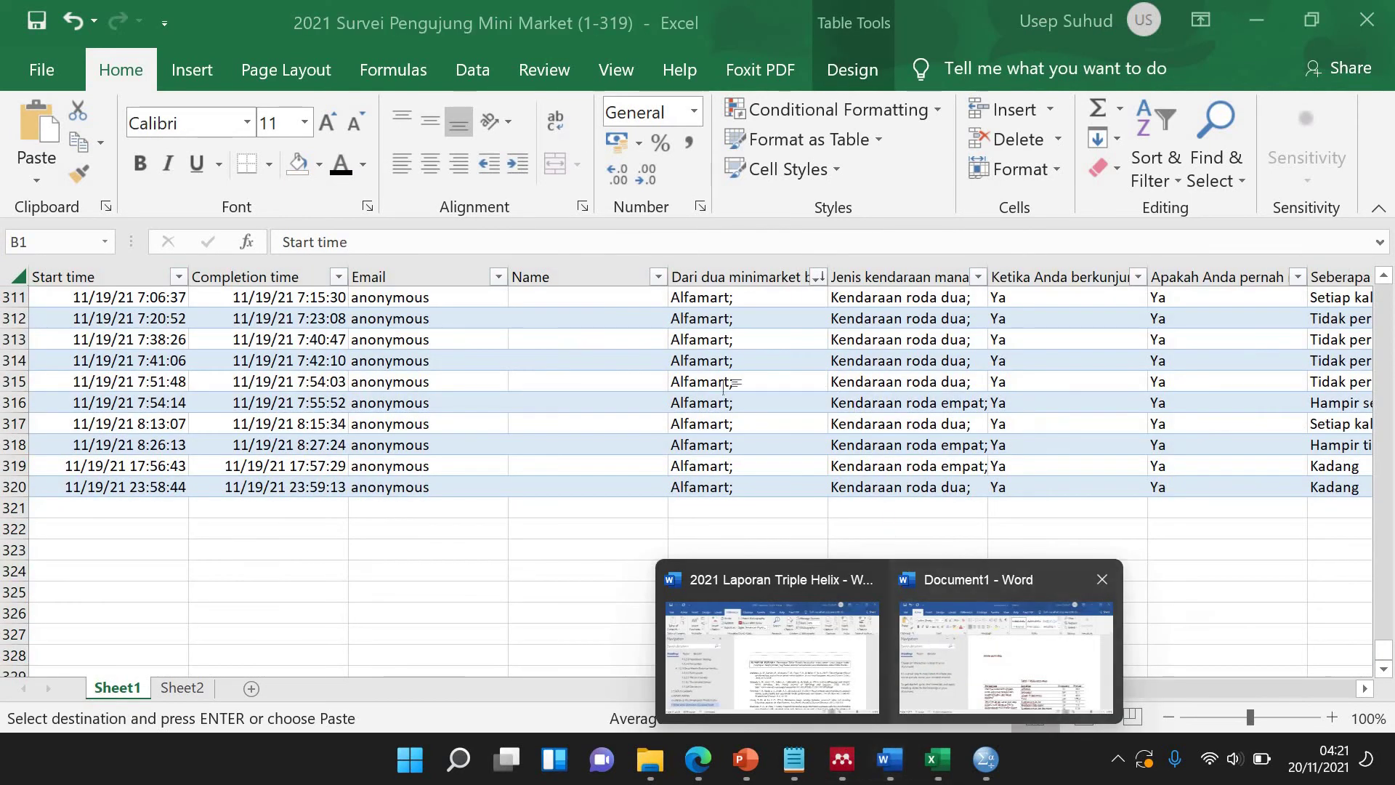
{"action": "left_click", "coordinate": [926, 668]}
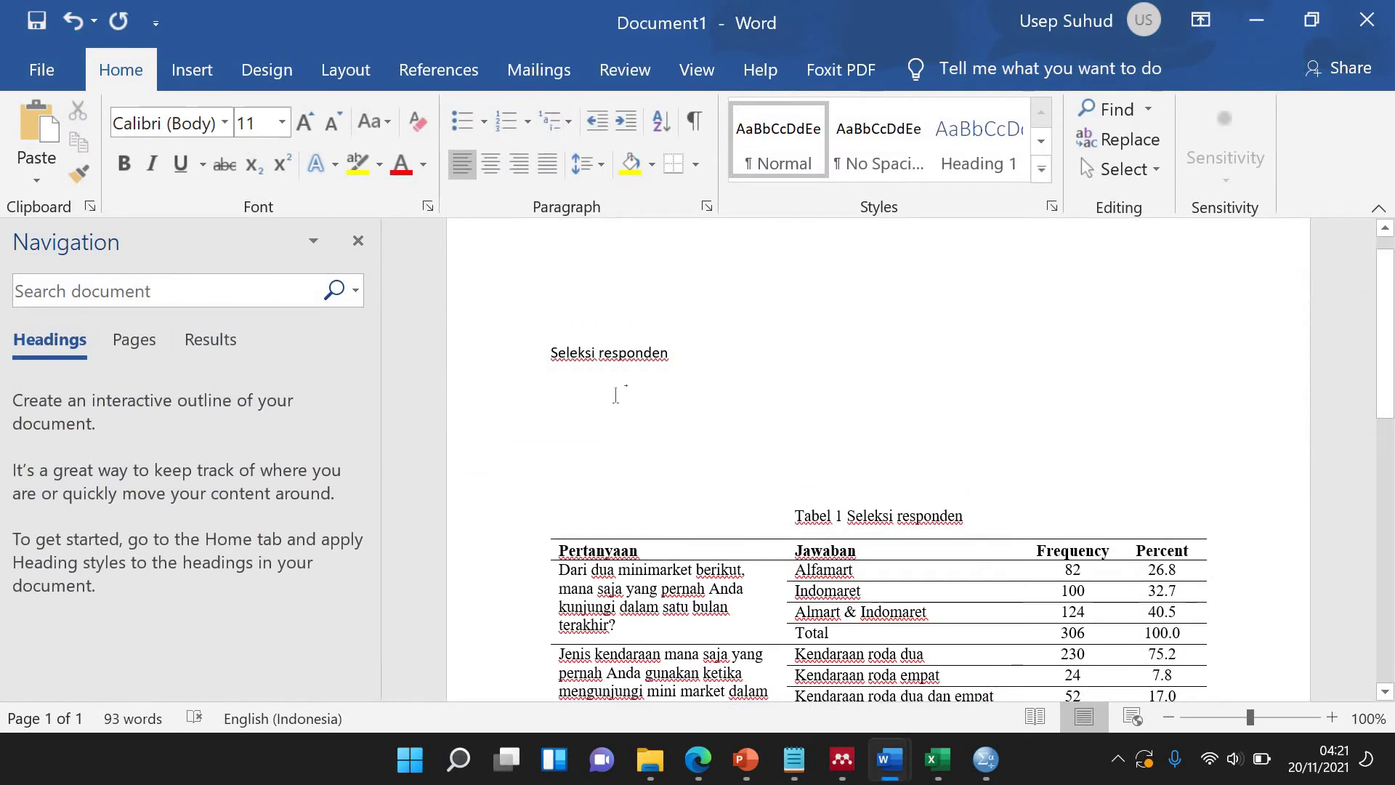
Write "Dalam studi ini, ada 320 responden yang terlibat. Namun demikian, hanya 205 yang layak." below the "Seleksi responden" heading.
{"action": "type", "text": "re"}
{"action": "type", "text": "lam studi i"}
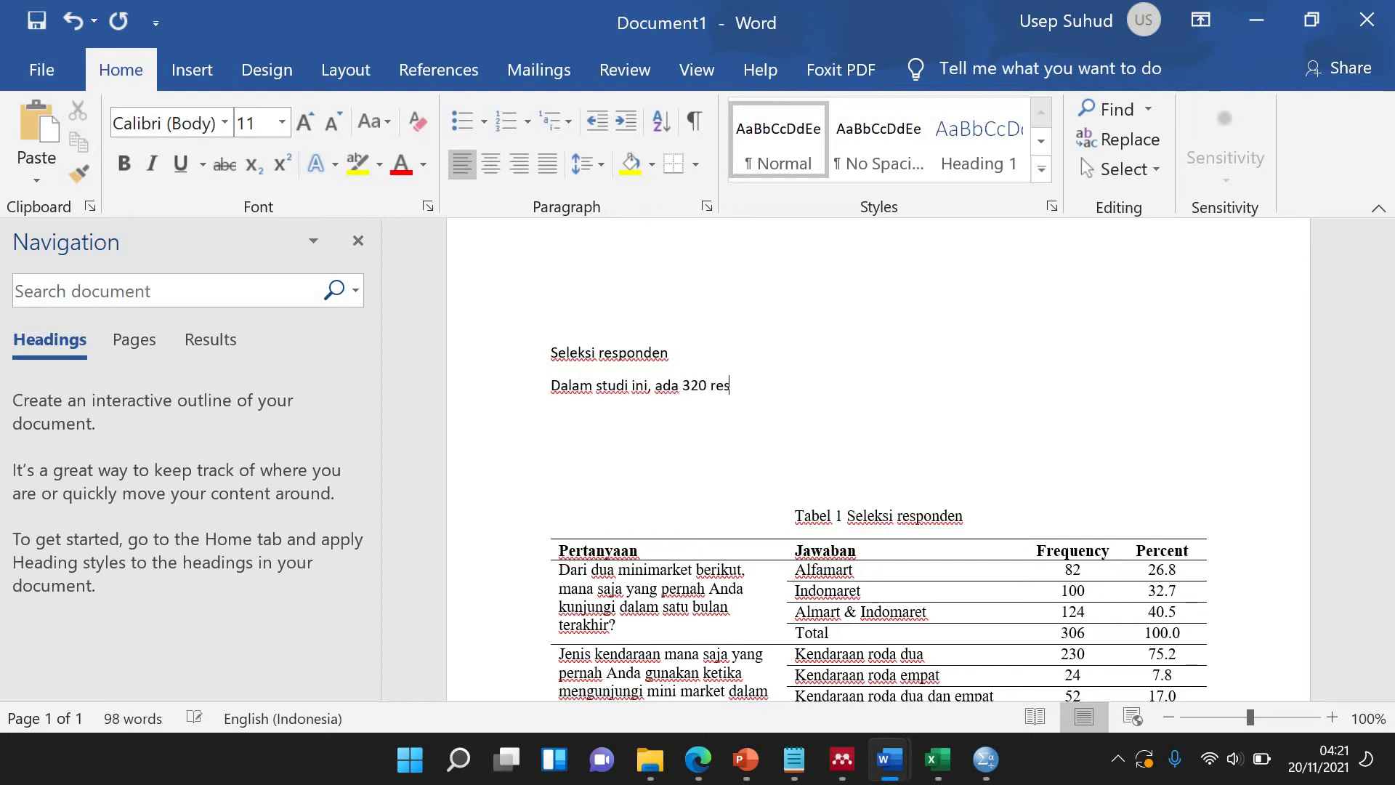
{"action": "type", "text": " yang terlibat. namun demi"}
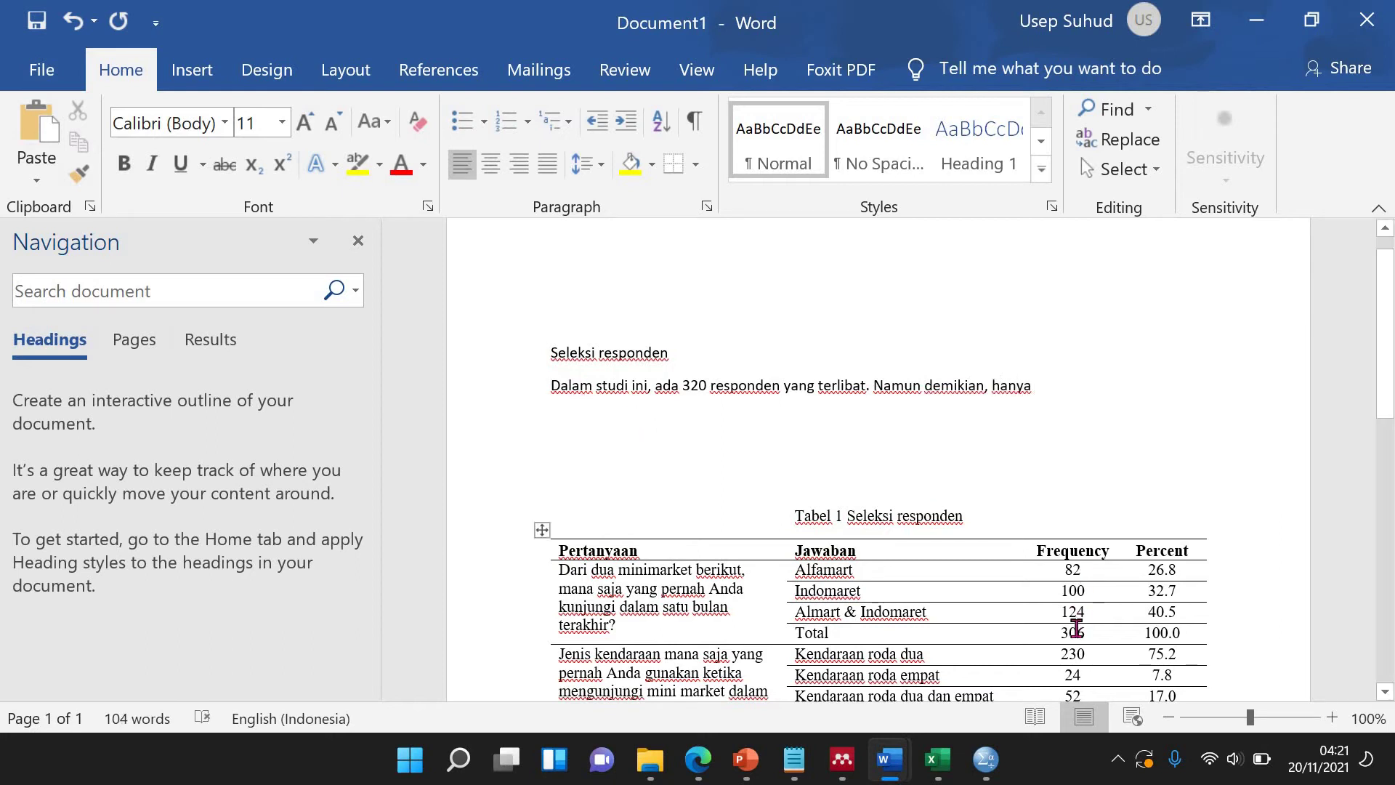
{"action": "left_click_drag", "start_coordinate": [1142, 634], "coordinate": [1072, 632]}
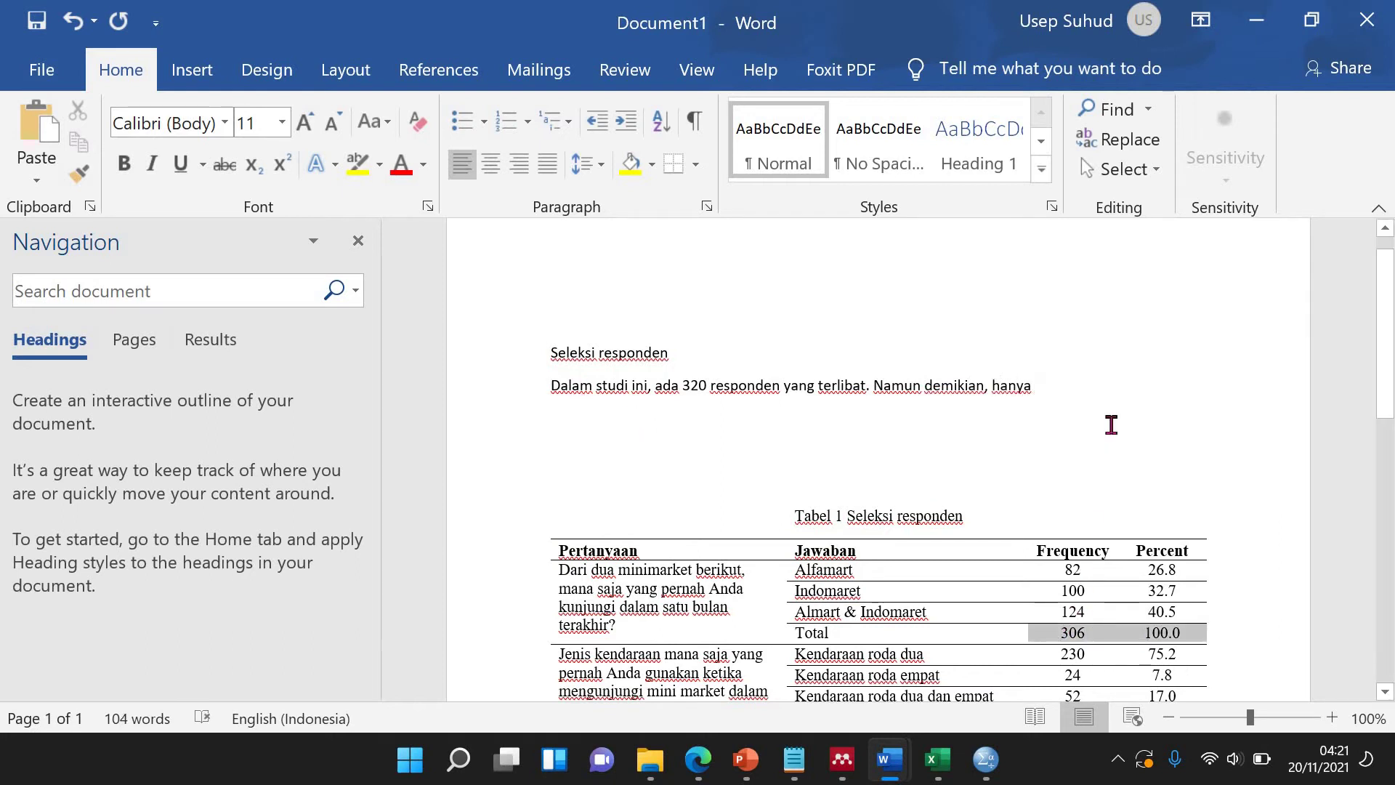
{"action": "left_click", "coordinate": [1102, 382]}
{"action": "type", "text": "205 yang layak."}
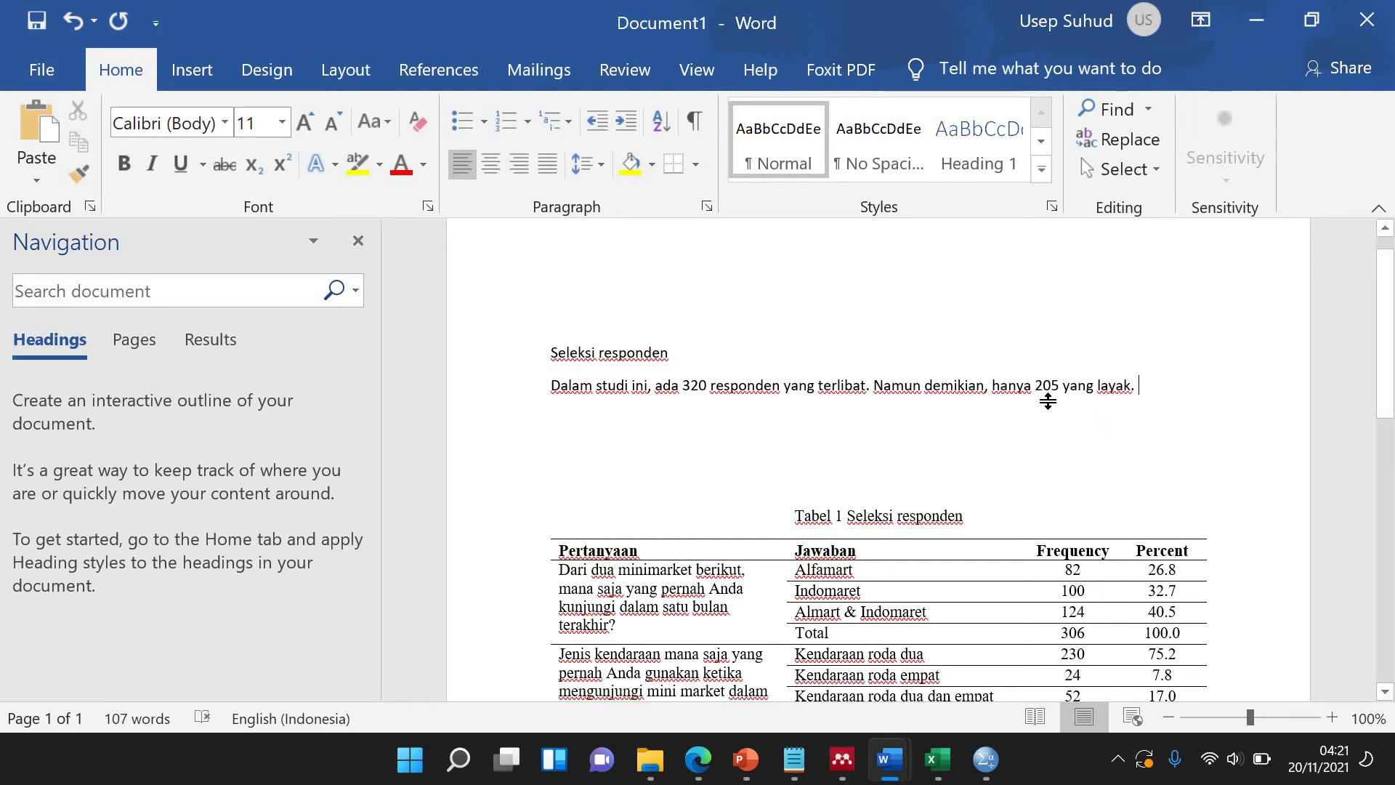
{"action": "scroll", "coordinate": [991, 379], "scroll_direction": "down", "scroll_amount": 3}
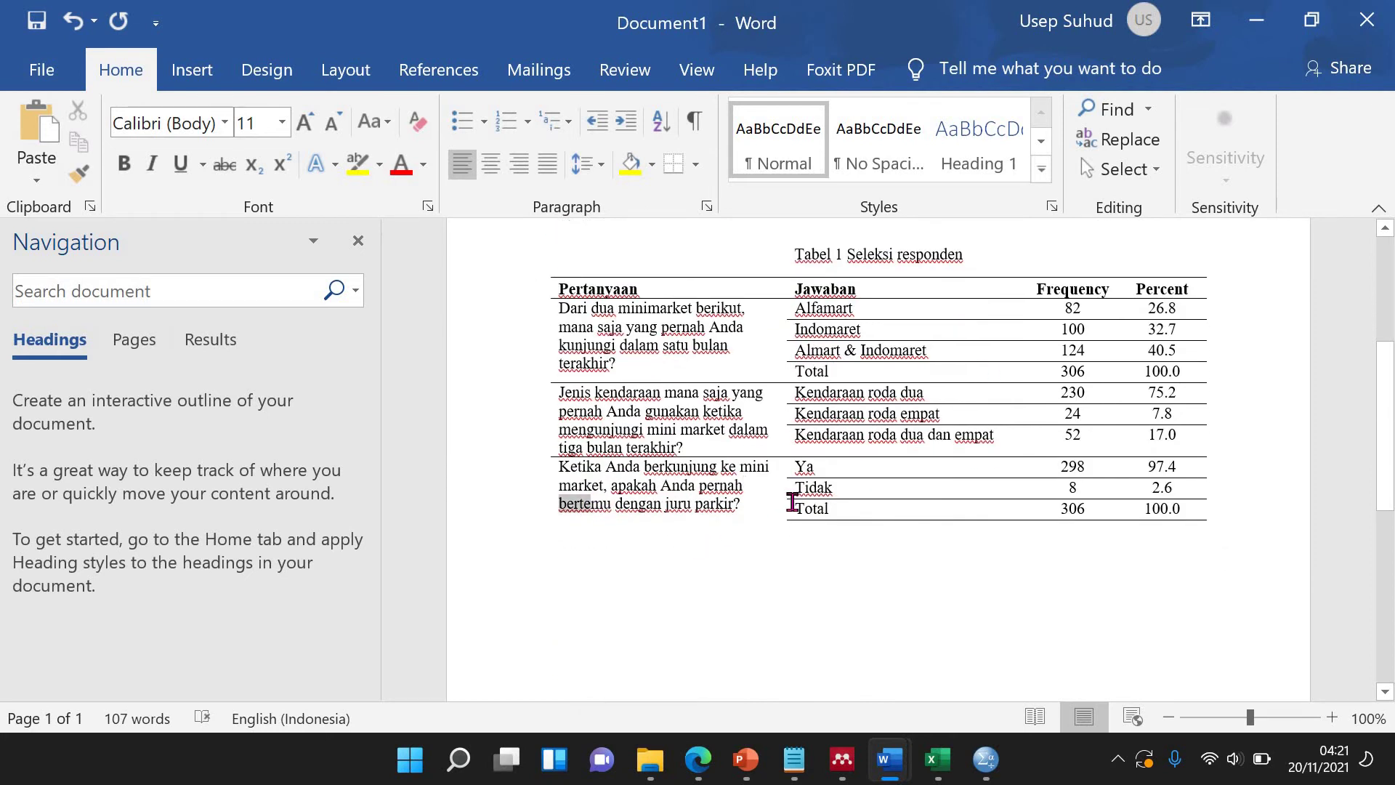
{"action": "left_click_drag", "start_coordinate": [574, 503], "coordinate": [799, 508]}
{"action": "left_click", "coordinate": [674, 163]}
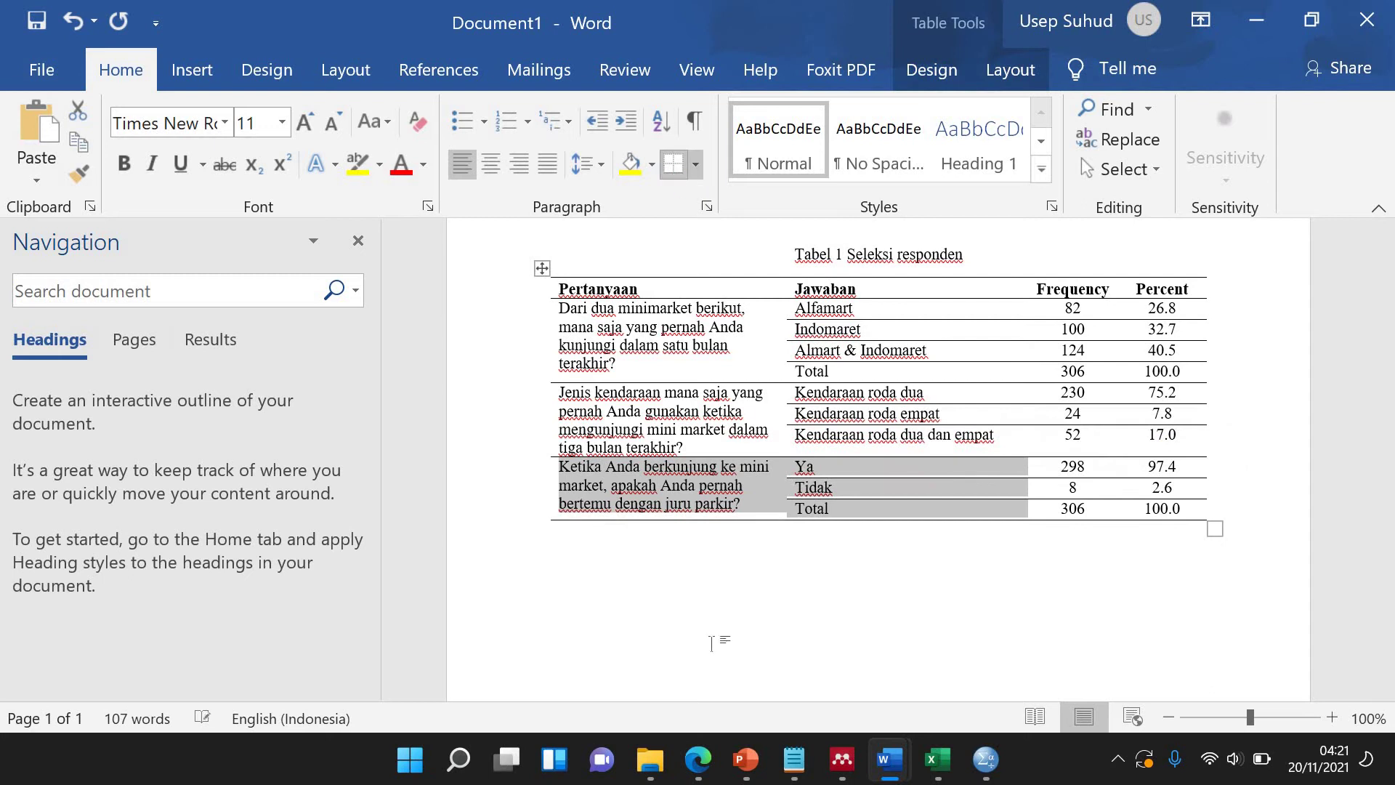
{"action": "left_click", "coordinate": [691, 588]}
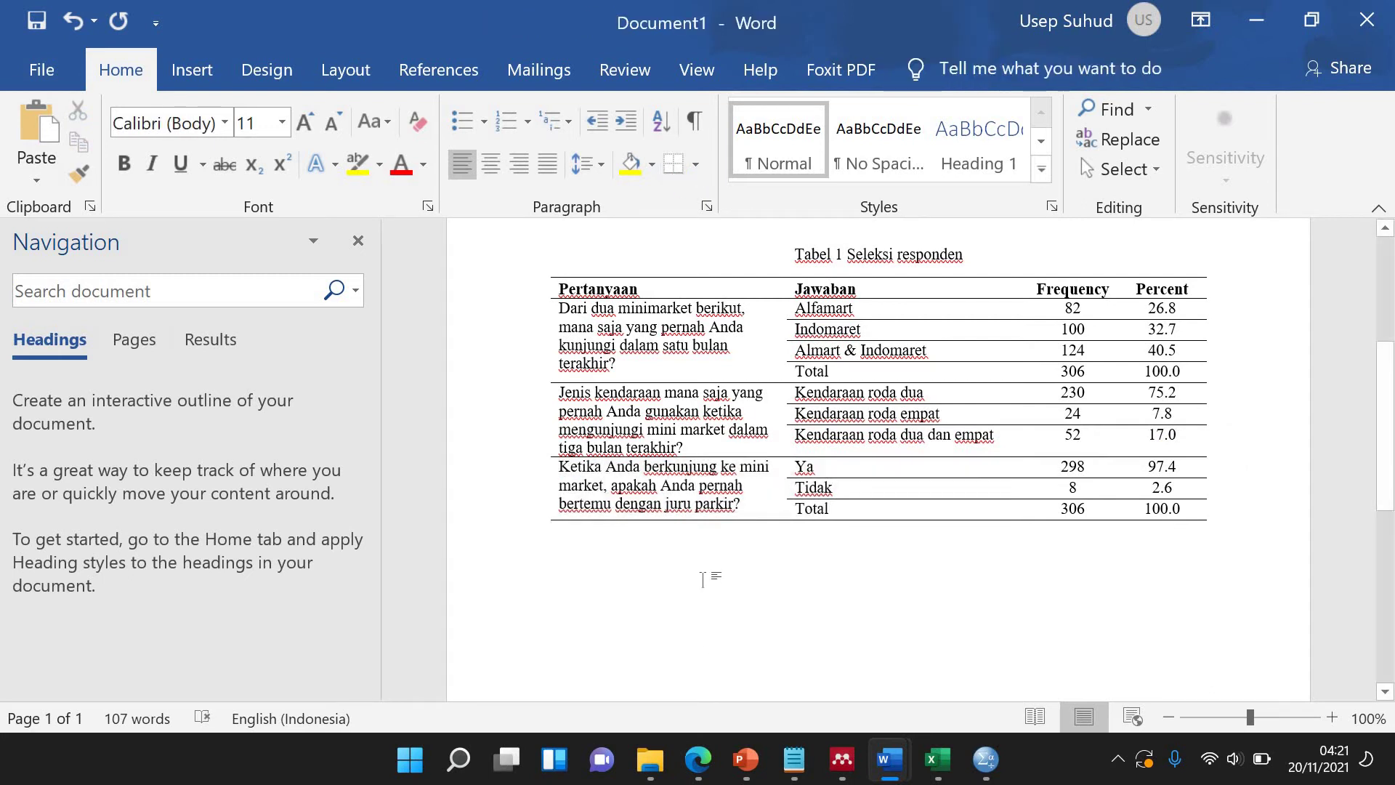
Switch to the SPSS Data Editor and run Frequencies with "Profil Anda: Jenis kelamin" as the only variable.
{"action": "mouse_move", "coordinate": [982, 759]}
{"action": "left_click", "coordinate": [1048, 642]}
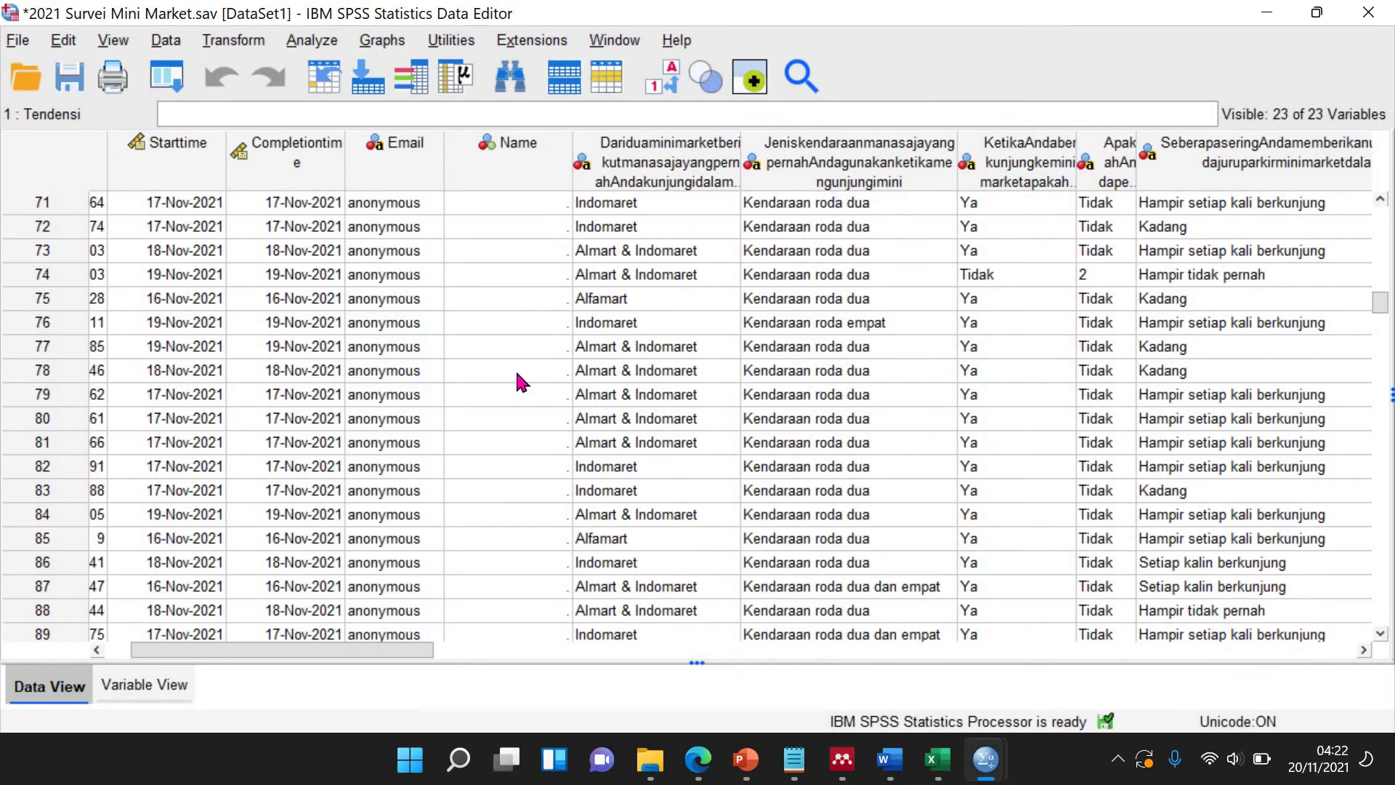
{"action": "left_click_drag", "start_coordinate": [366, 650], "coordinate": [962, 719]}
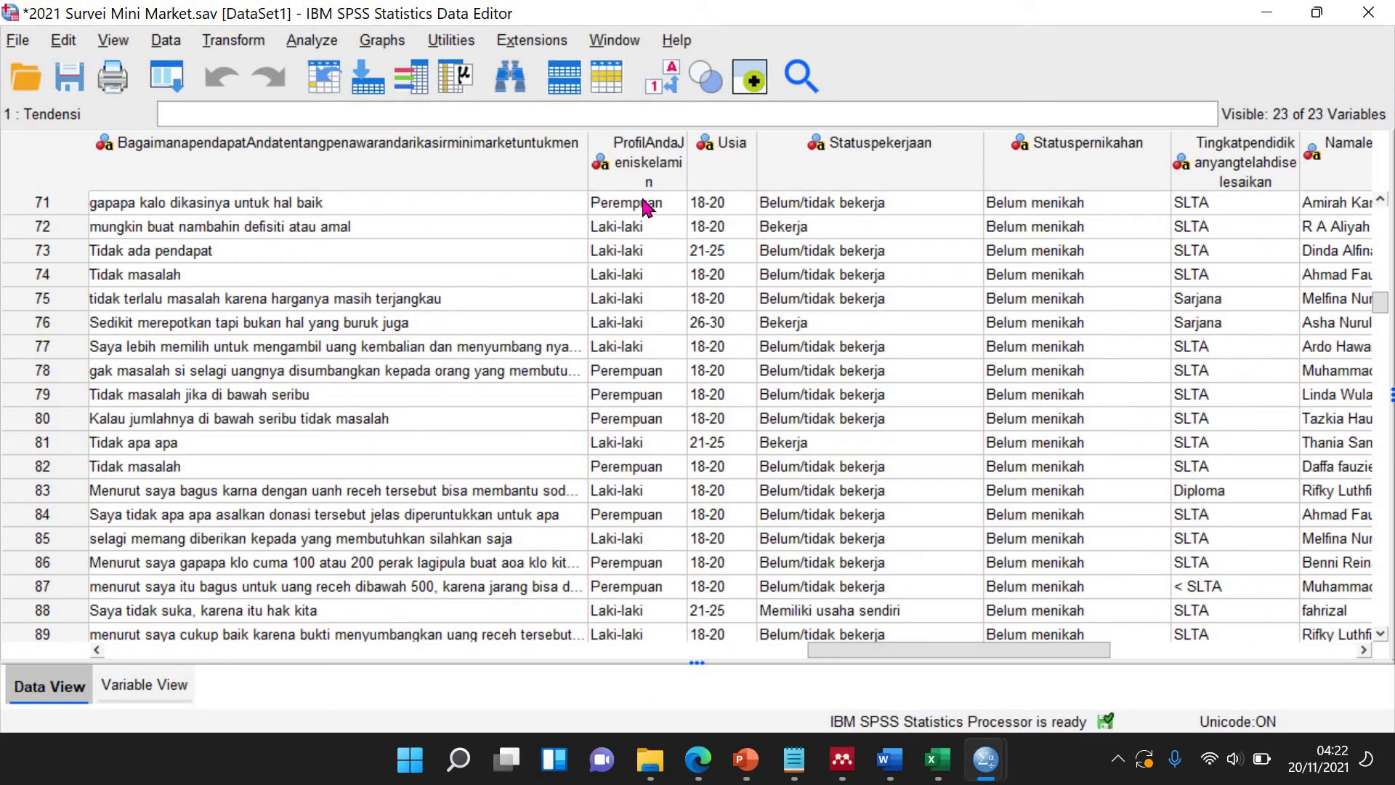
{"action": "left_click", "coordinate": [320, 42]}
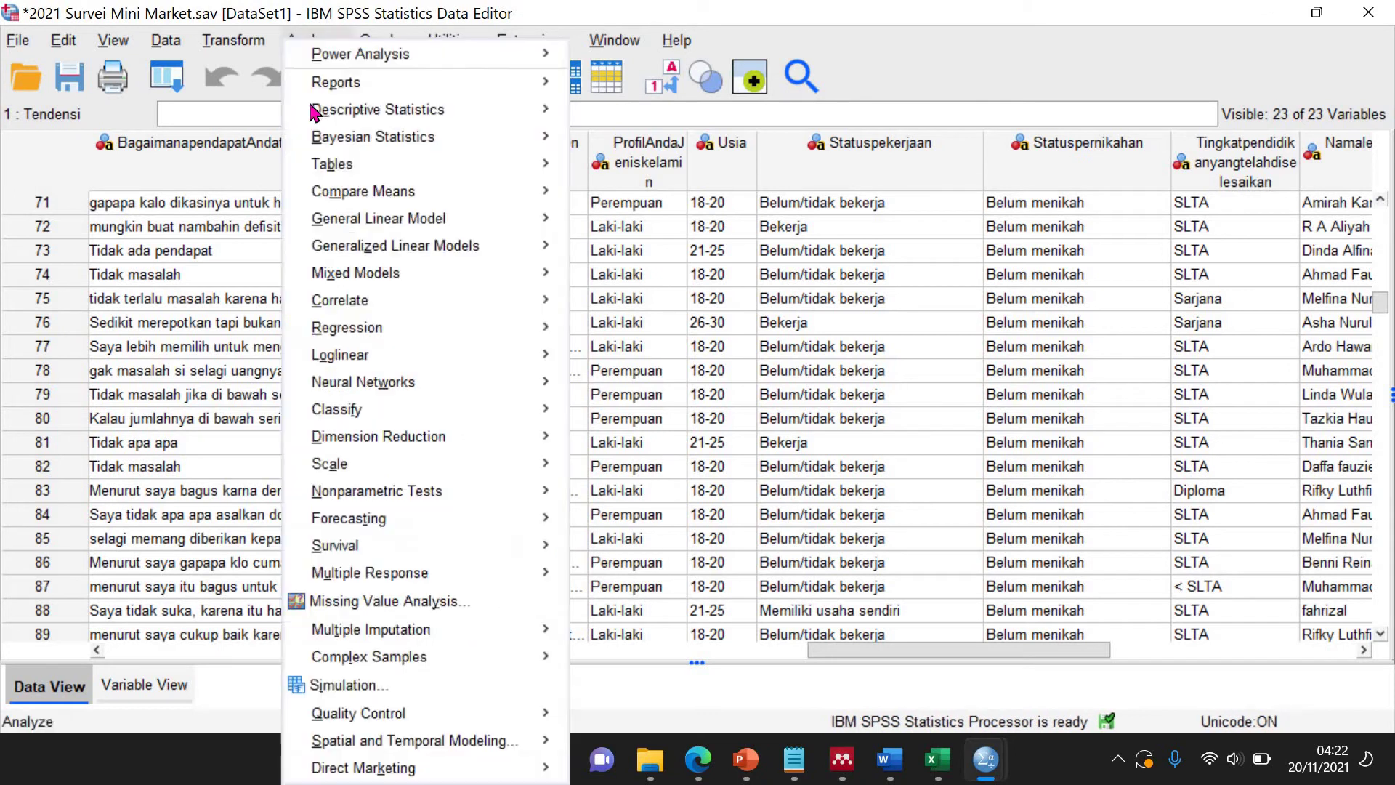
{"action": "mouse_move", "coordinate": [444, 109]}
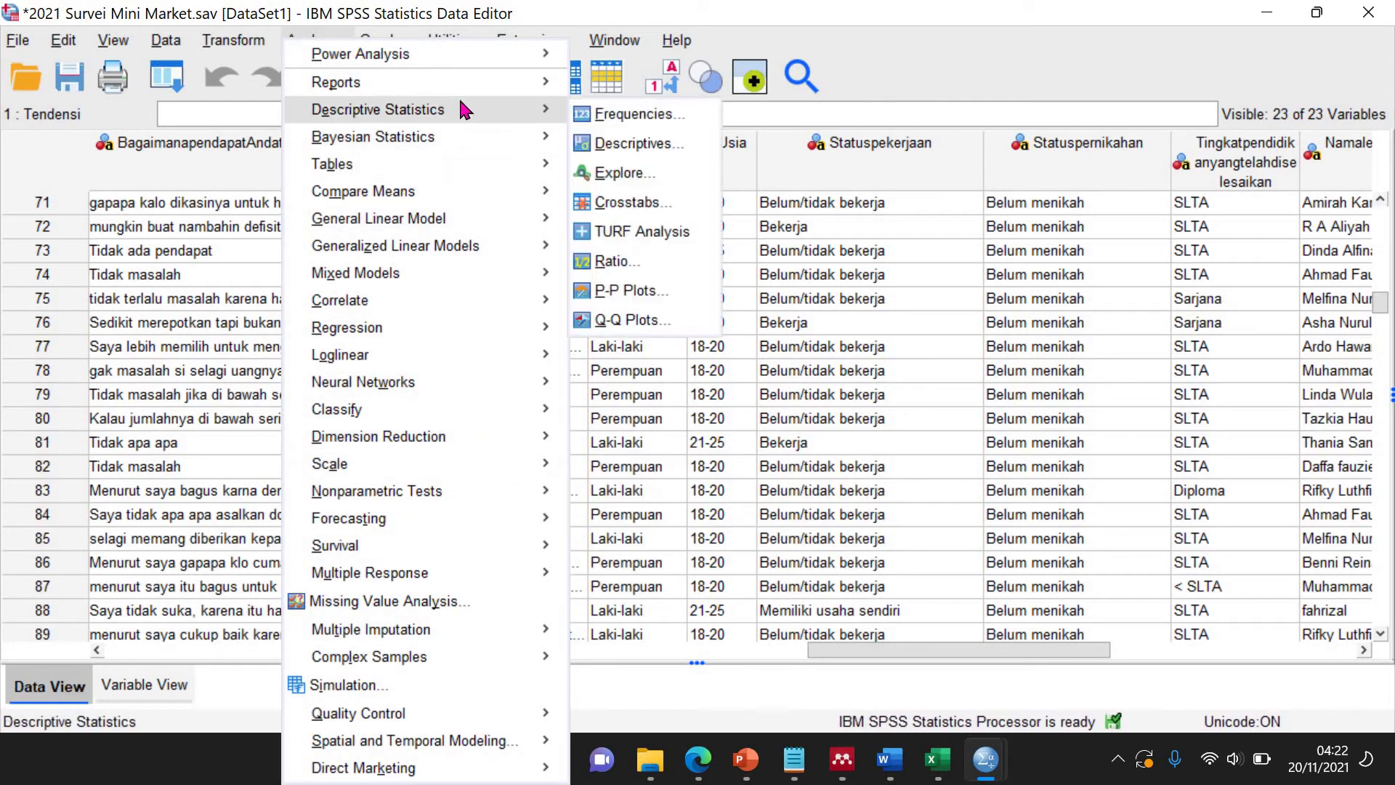
{"action": "left_click", "coordinate": [625, 113]}
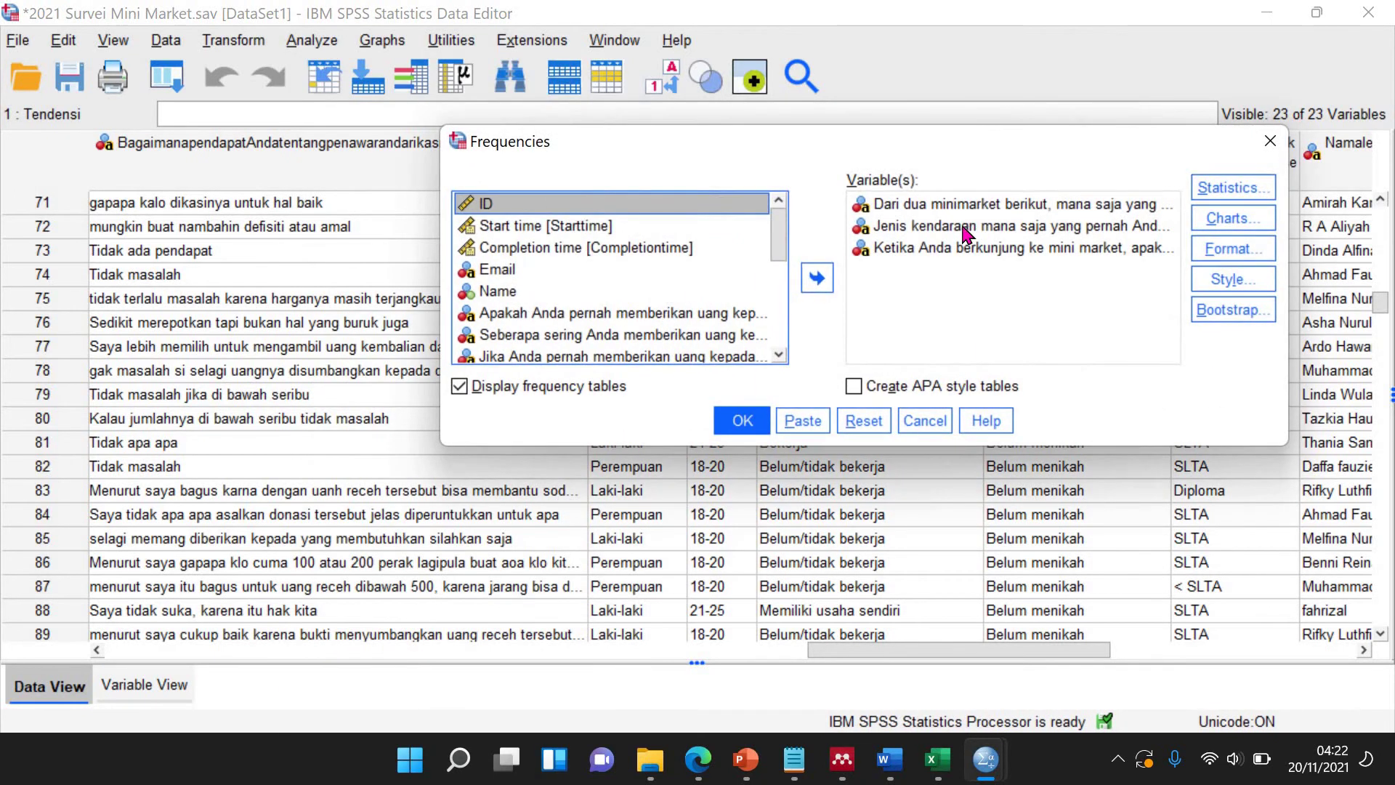
{"action": "left_click", "coordinate": [817, 277]}
{"action": "scroll", "coordinate": [601, 320], "scroll_direction": "down", "scroll_amount": 5}
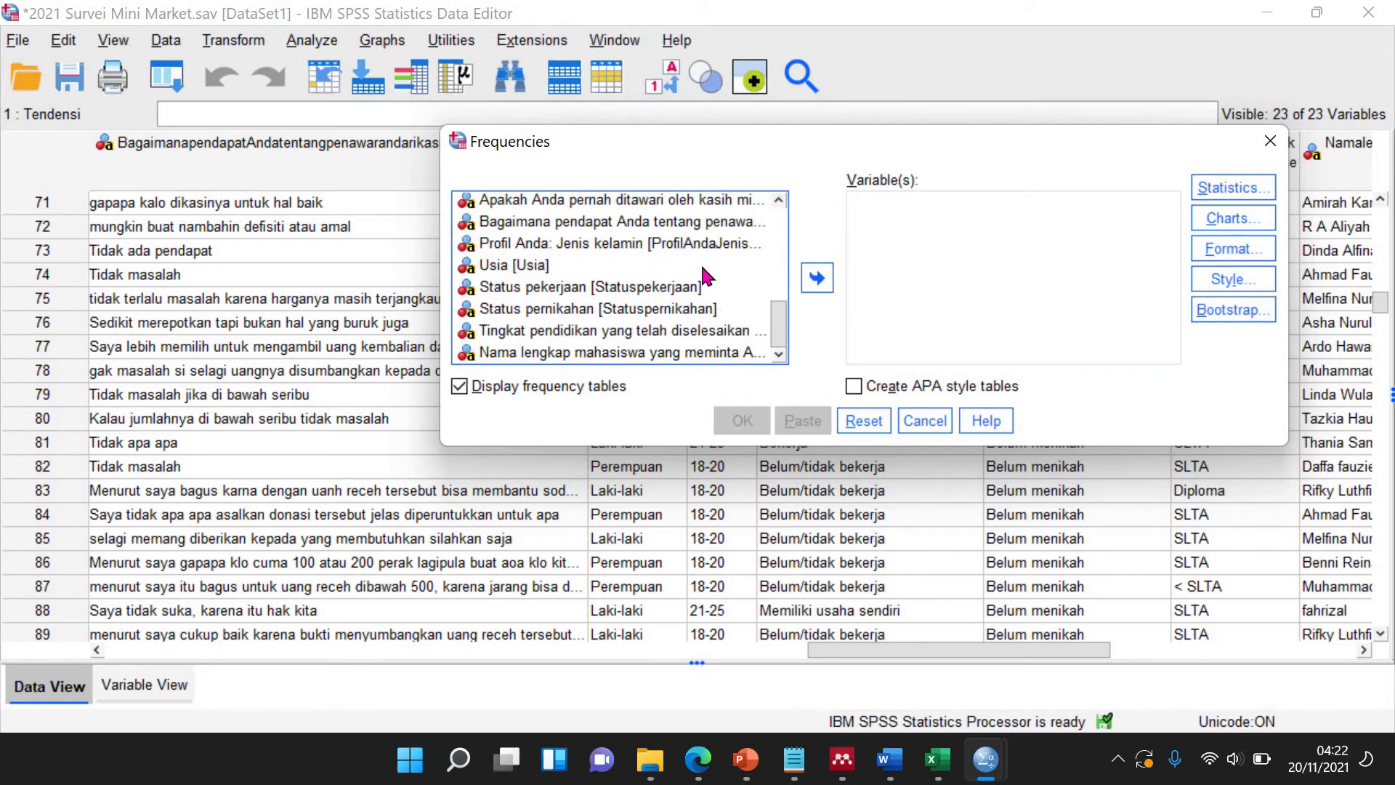
{"action": "left_click", "coordinate": [655, 249]}
{"action": "left_click", "coordinate": [818, 285]}
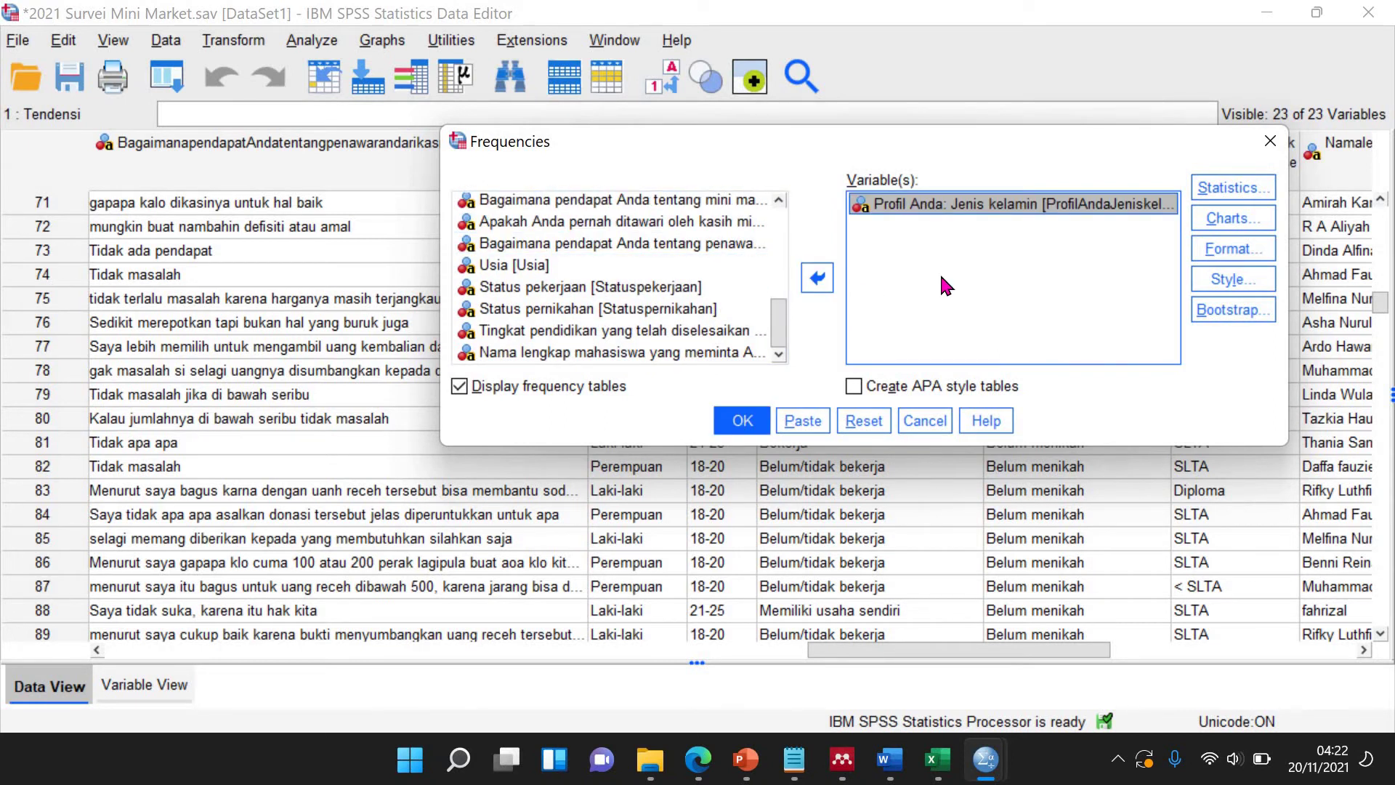
{"action": "left_click", "coordinate": [741, 420]}
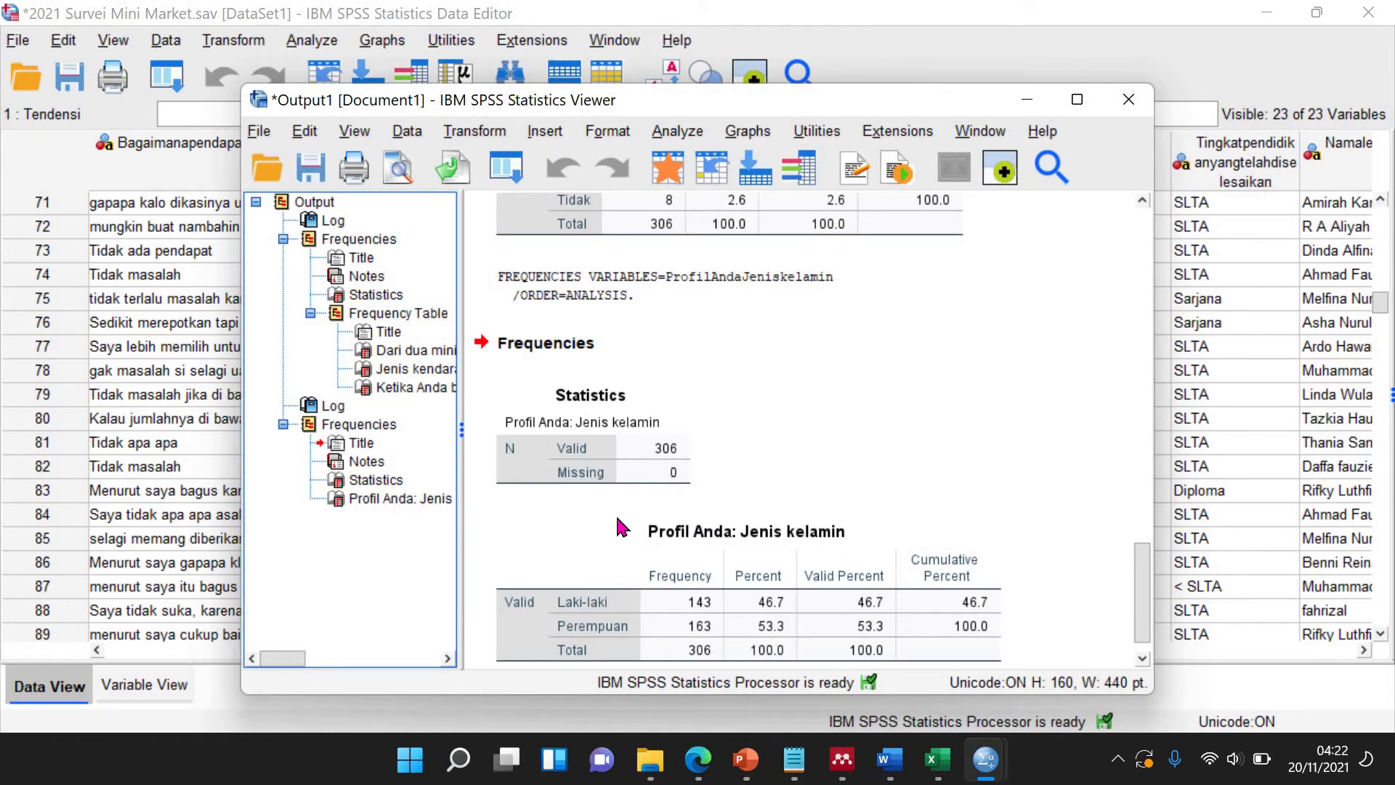
Copy the "Profil Anda: Jenis kelamin" frequency table from the SPSS output and paste it into Sheet1 of Book1 in Excel at A16.
{"action": "left_click", "coordinate": [423, 499]}
{"action": "right_click", "coordinate": [640, 535]}
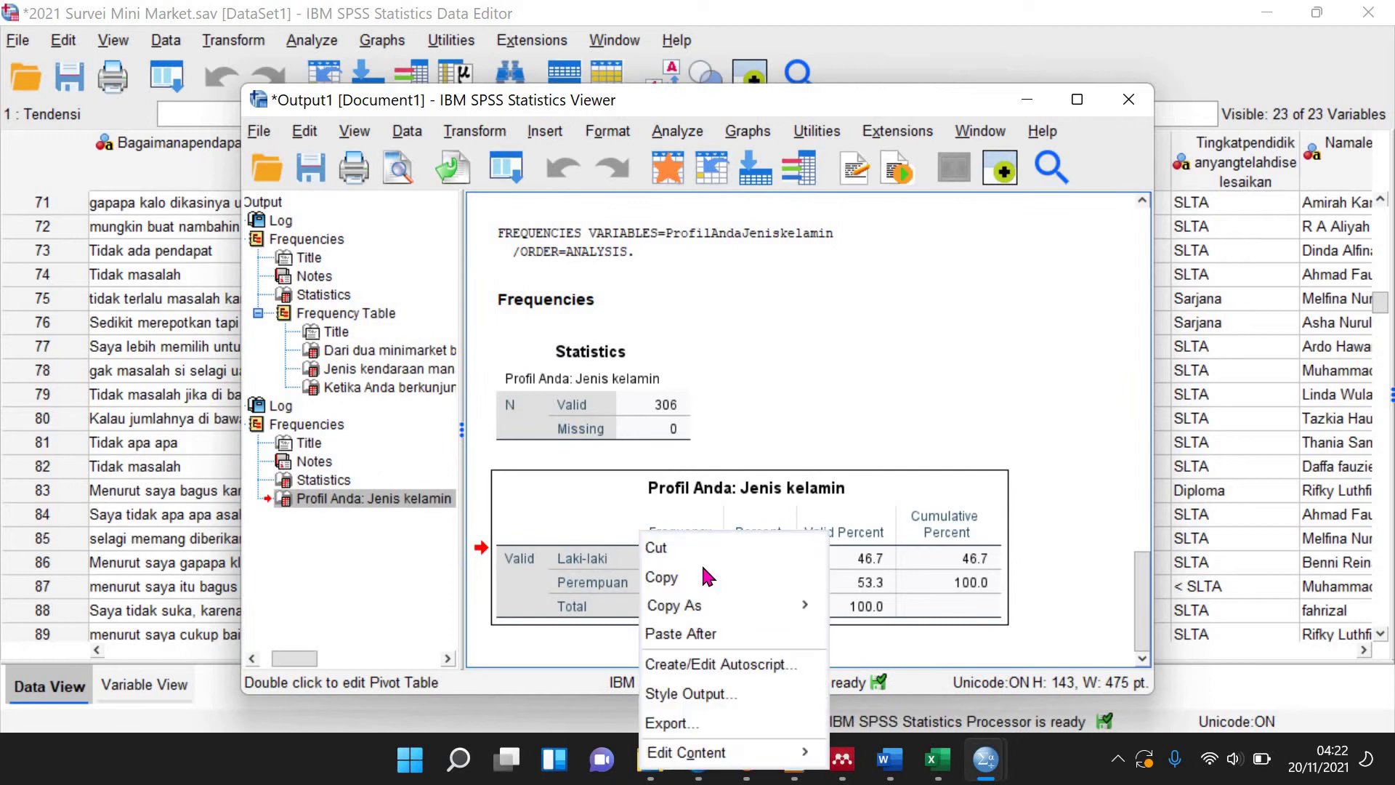
{"action": "left_click", "coordinate": [709, 574]}
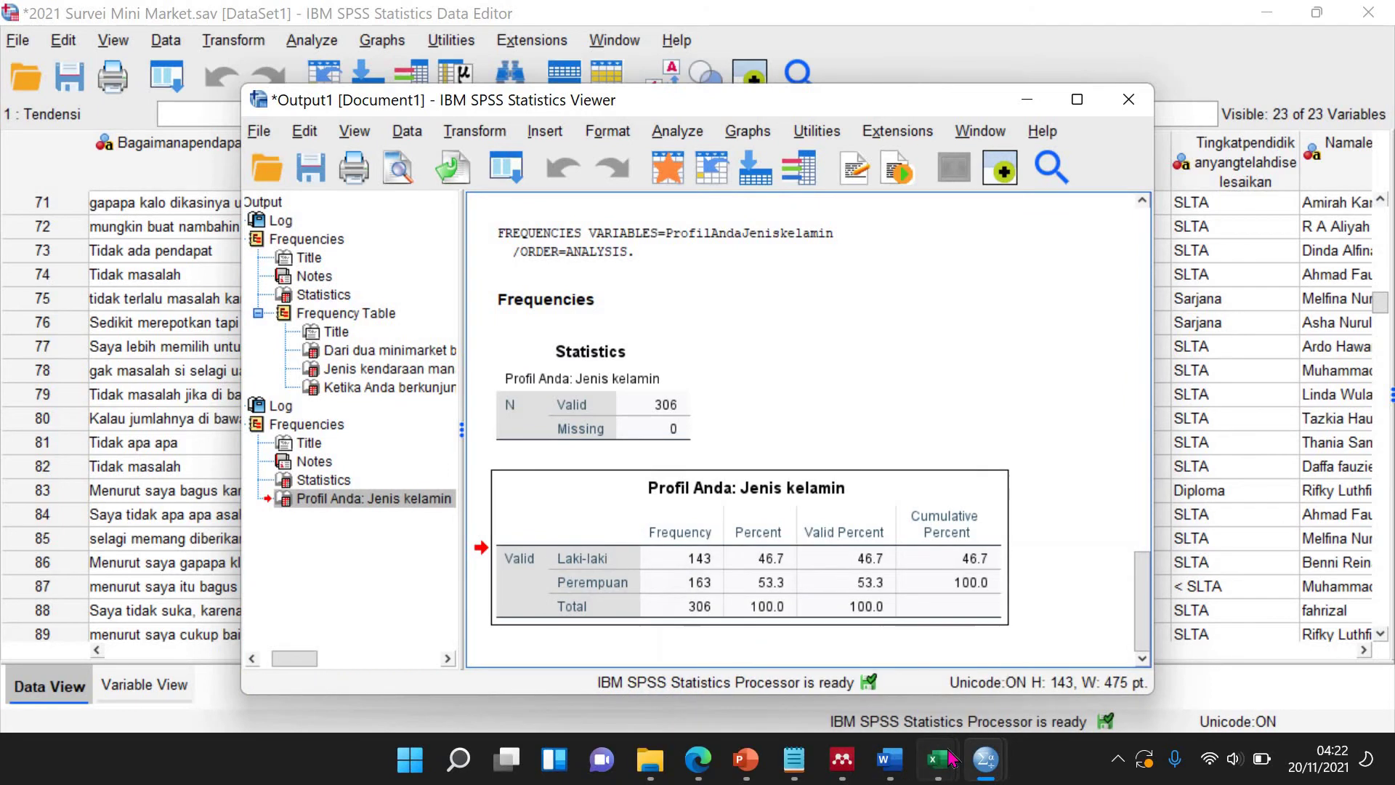
{"action": "mouse_move", "coordinate": [937, 759]}
{"action": "key", "text": "alt+Tab"}
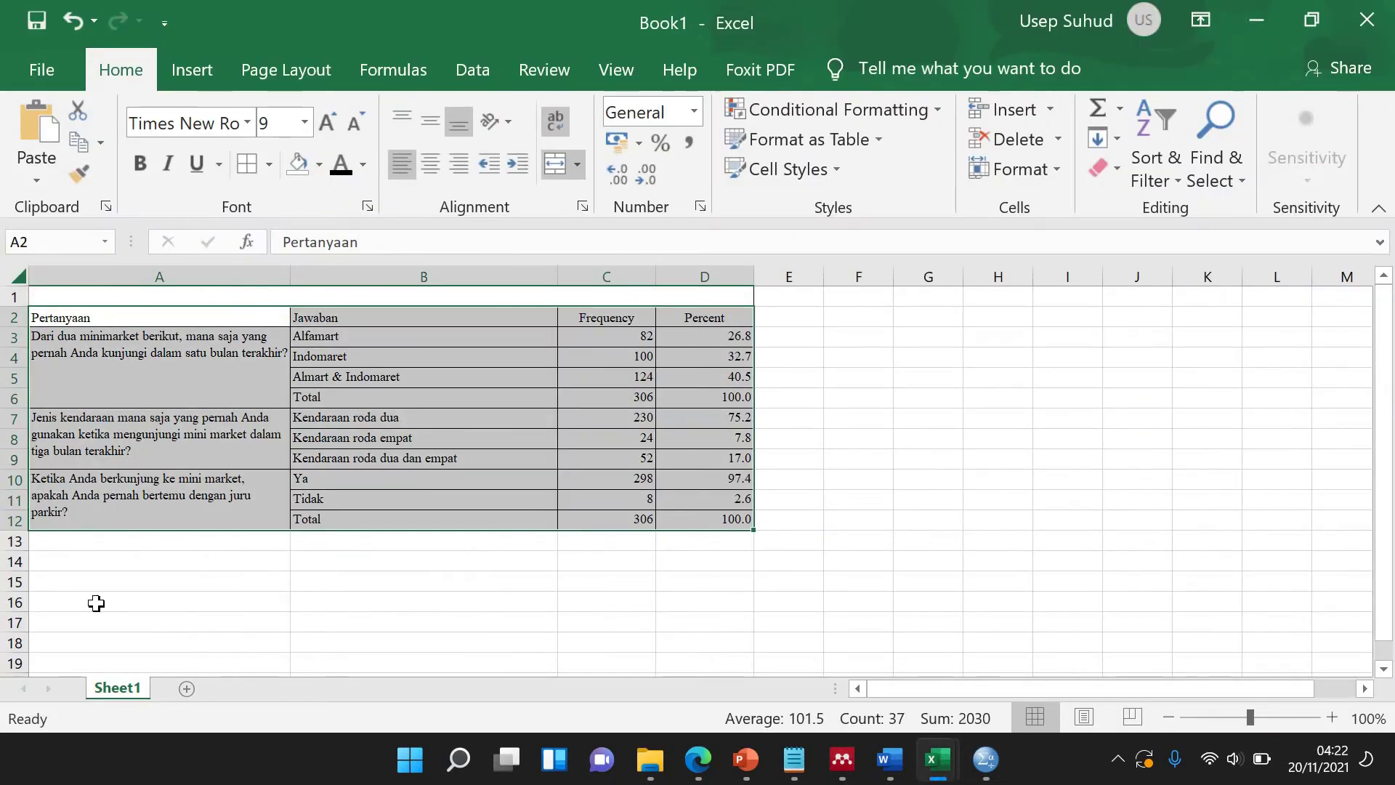
{"action": "left_click", "coordinate": [96, 603]}
{"action": "key", "text": "ctrl+v"}
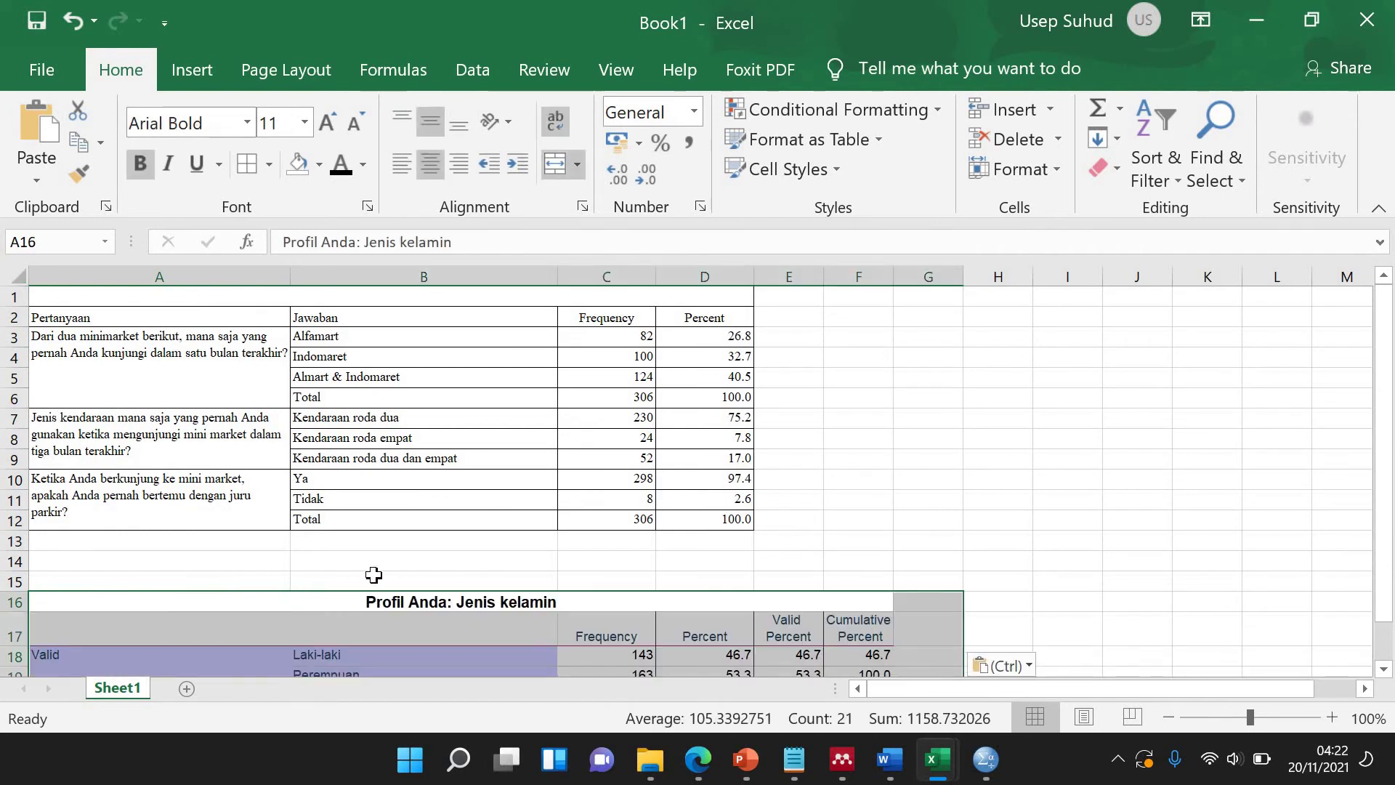
Delete columns E and F, which hold the Valid Percent and Cumulative Percent values.
{"action": "scroll", "coordinate": [737, 444], "scroll_direction": "down", "scroll_amount": 2}
{"action": "left_click_drag", "start_coordinate": [789, 277], "coordinate": [863, 291]}
{"action": "right_click", "coordinate": [863, 290]}
{"action": "left_click", "coordinate": [944, 506]}
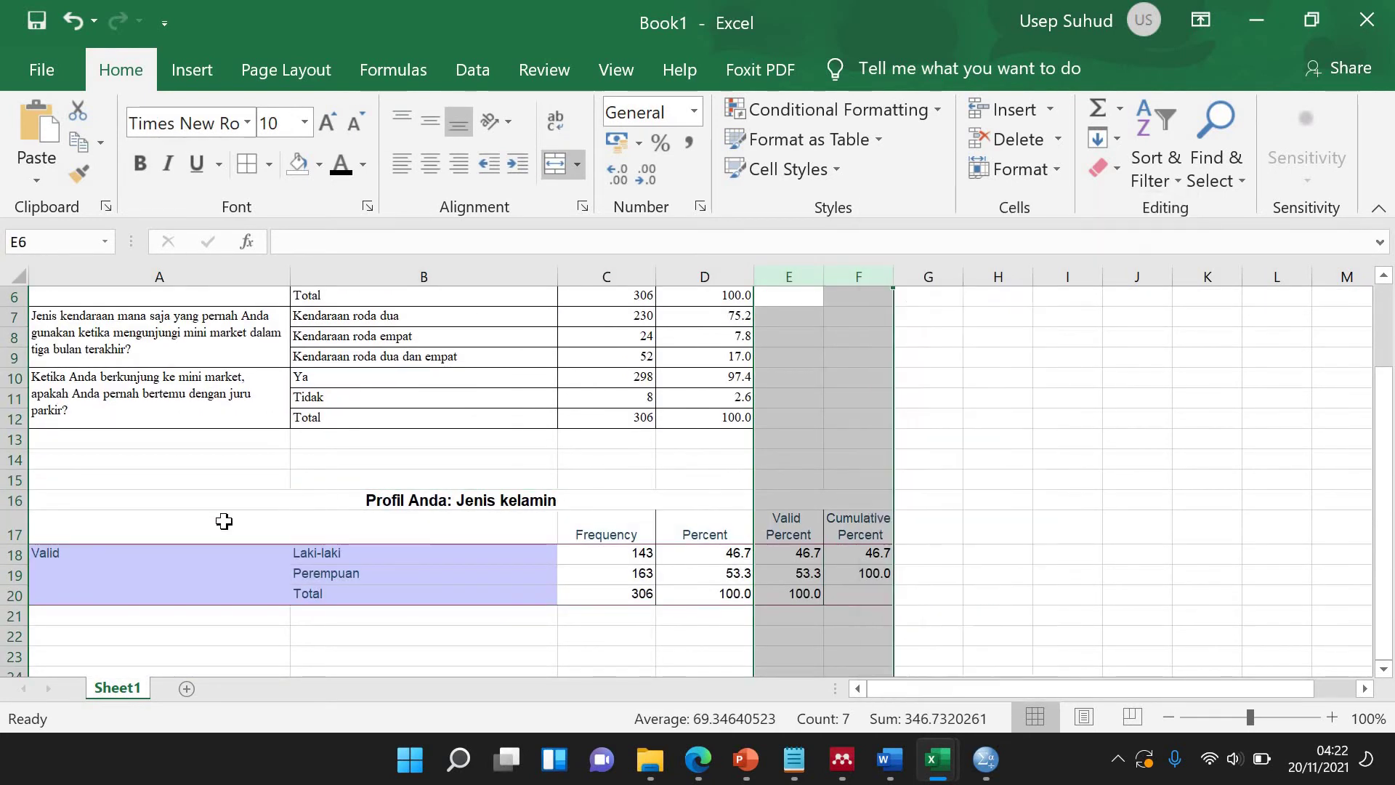
Replace the "Valid" label in merged cell A18 with "Jenis kelamin".
{"action": "left_click", "coordinate": [203, 572]}
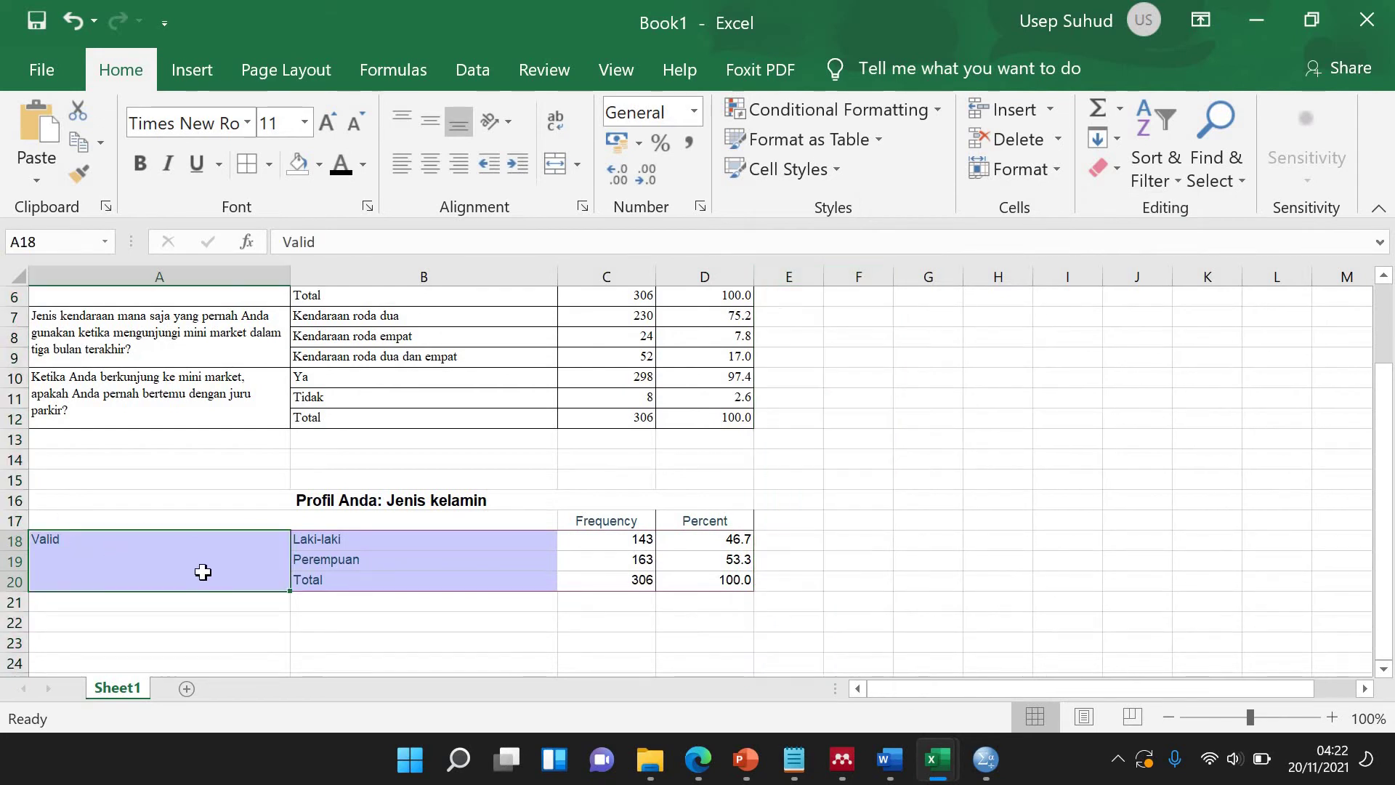
{"action": "type", "text": "J"}
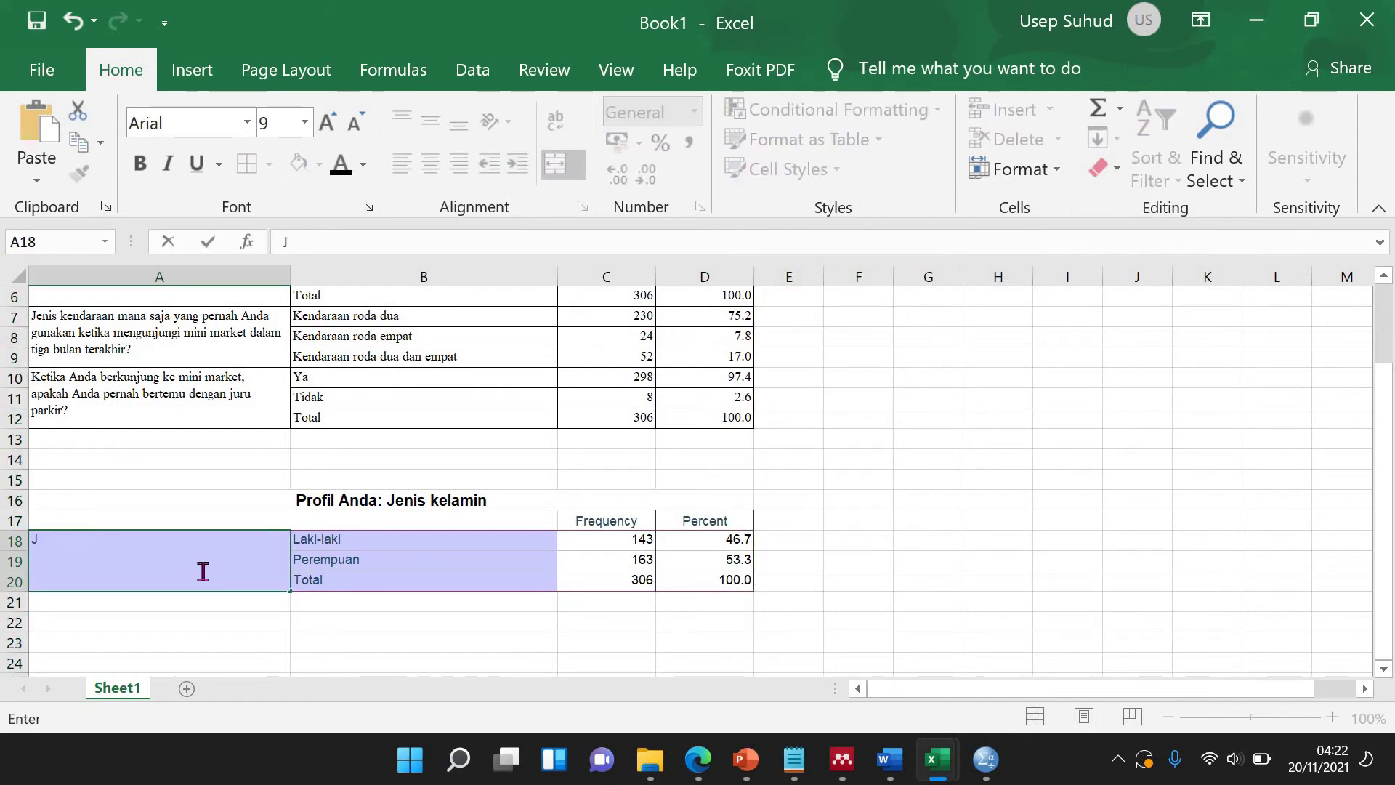
{"action": "type", "text": "enis"}
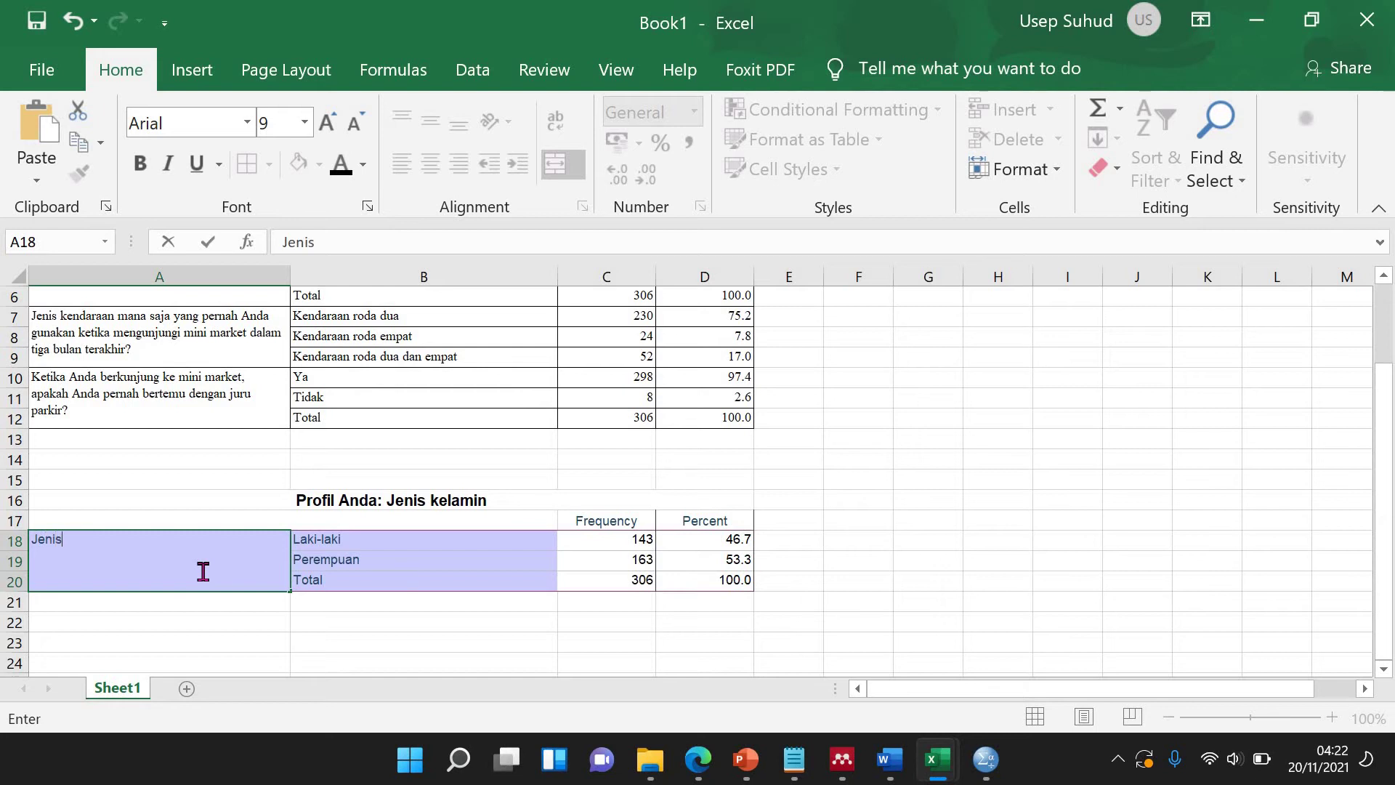
{"action": "type", "text": " kelamin"}
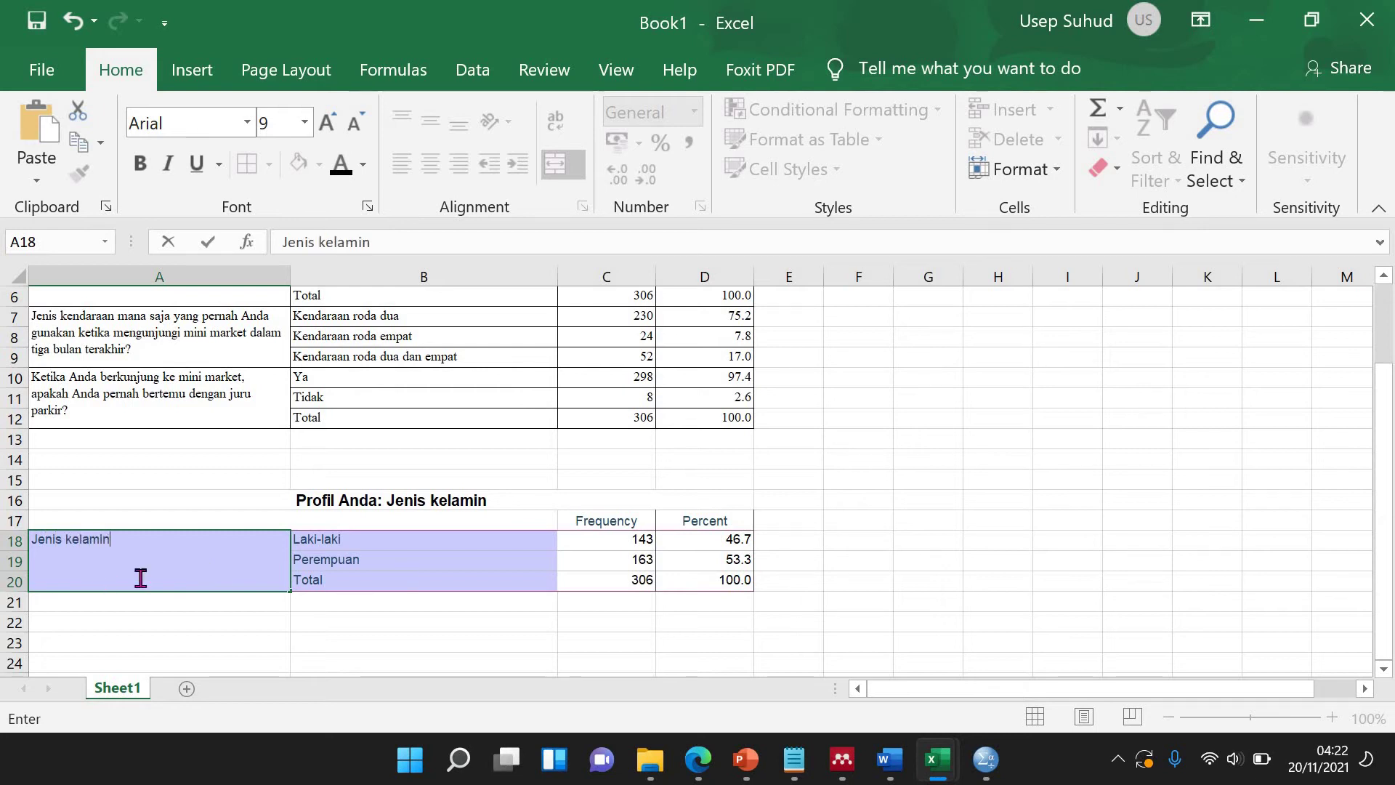
{"action": "key", "text": "F2"}
{"action": "key", "text": "ctrl+Return"}
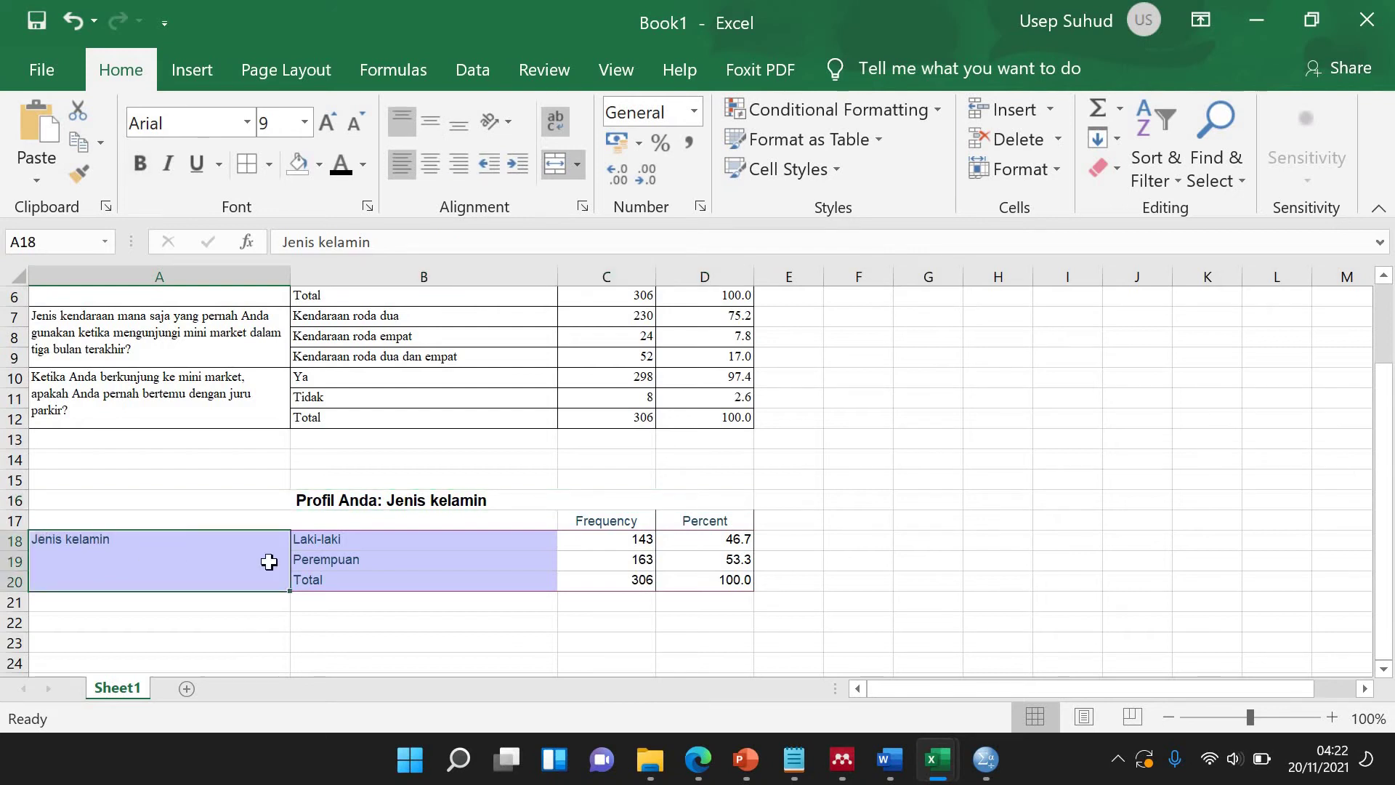
Format A17:D20 with no fill, Times New Roman size 11 and borders on all cells, and copy the range.
{"action": "key", "text": "shift+Right"}
{"action": "left_click_drag", "start_coordinate": [218, 521], "coordinate": [720, 573]}
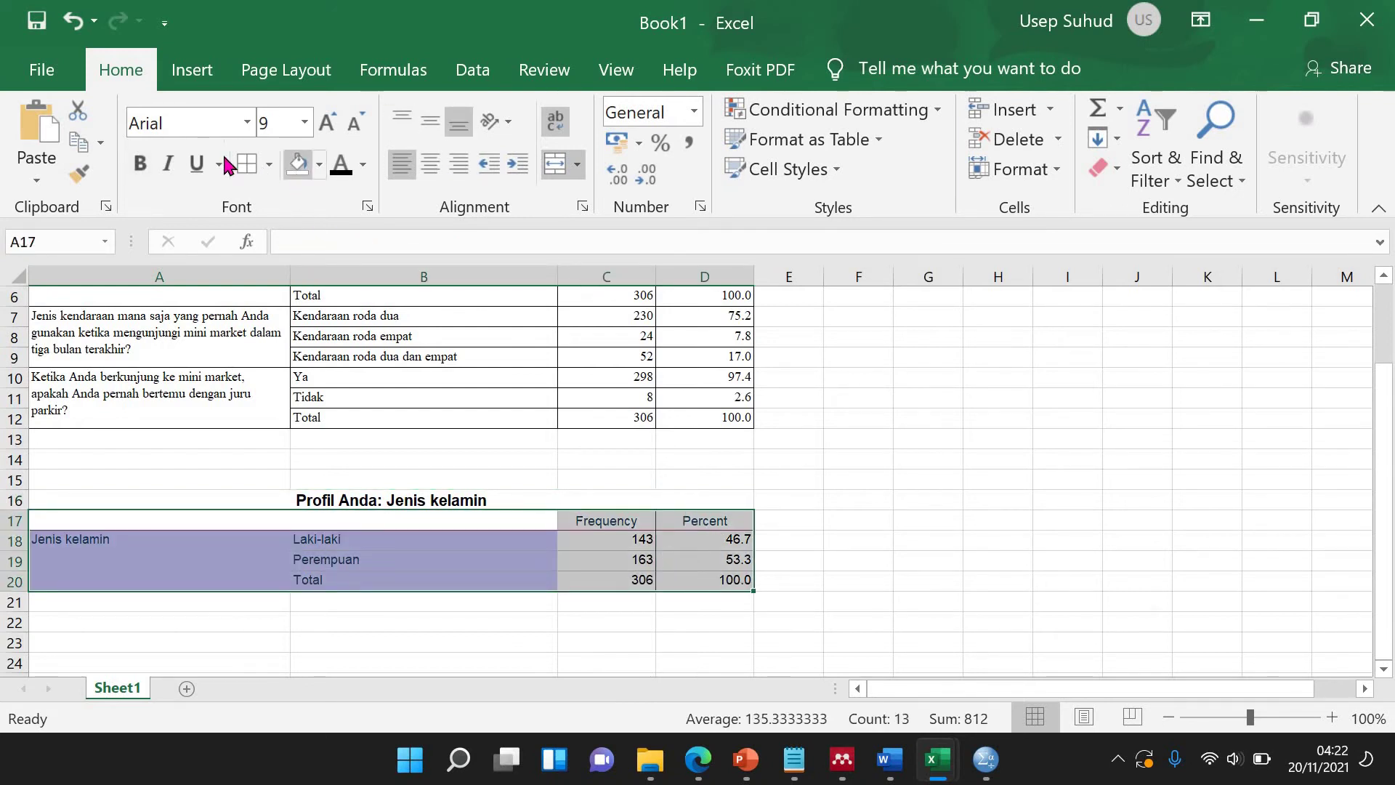
{"action": "left_click", "coordinate": [248, 122]}
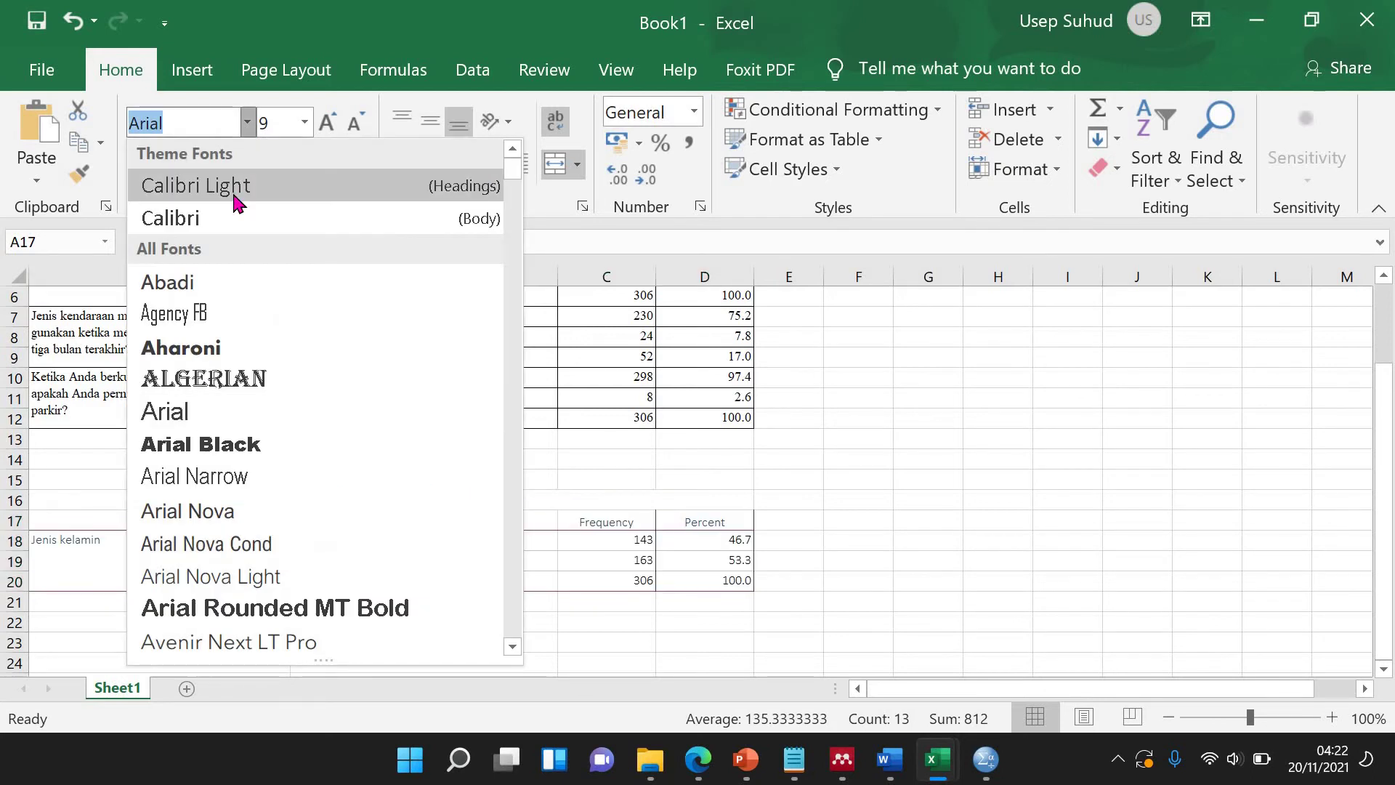
{"action": "type", "text": "times"}
{"action": "key", "text": "Return"}
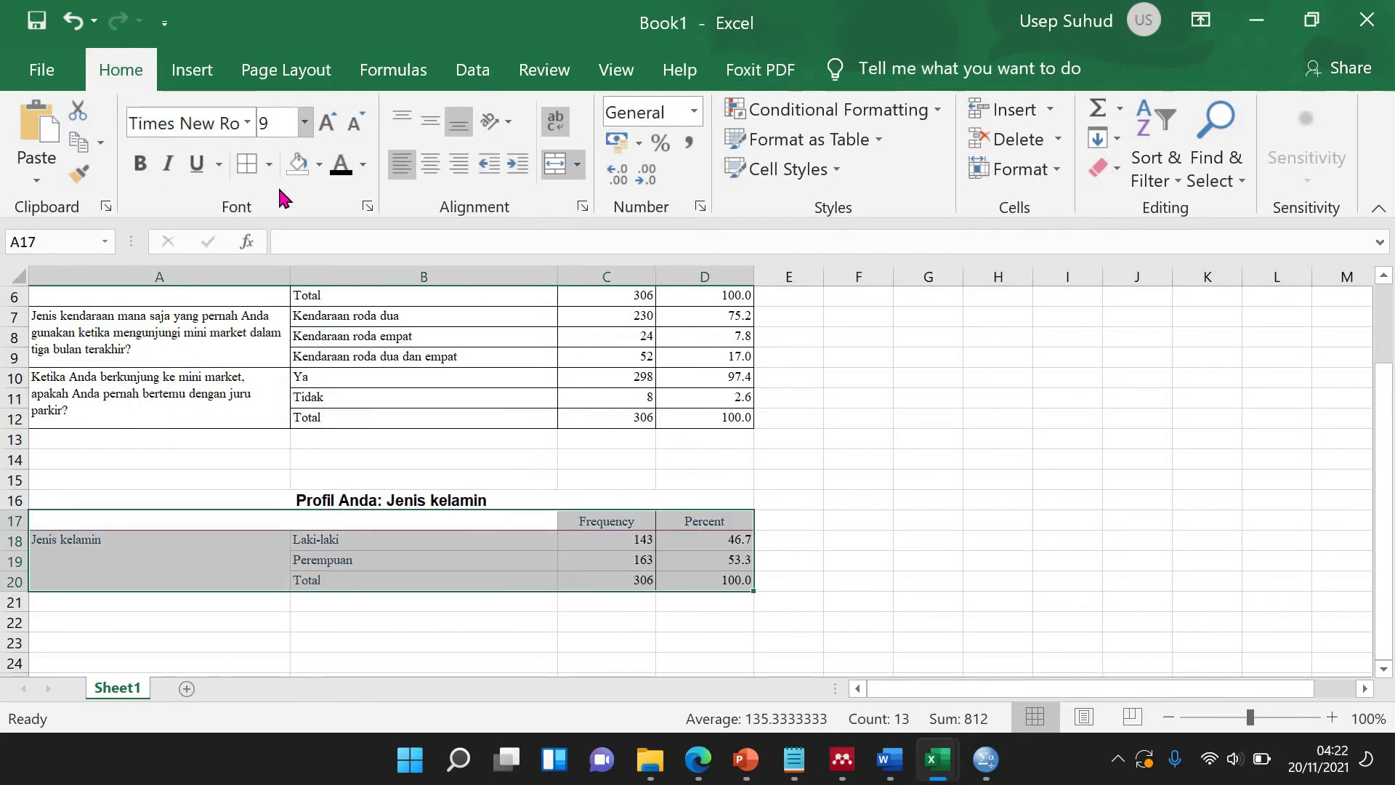
{"action": "left_click", "coordinate": [305, 123]}
{"action": "left_click", "coordinate": [273, 227]}
{"action": "left_click", "coordinate": [247, 163]}
{"action": "key", "text": "ctrl+c"}
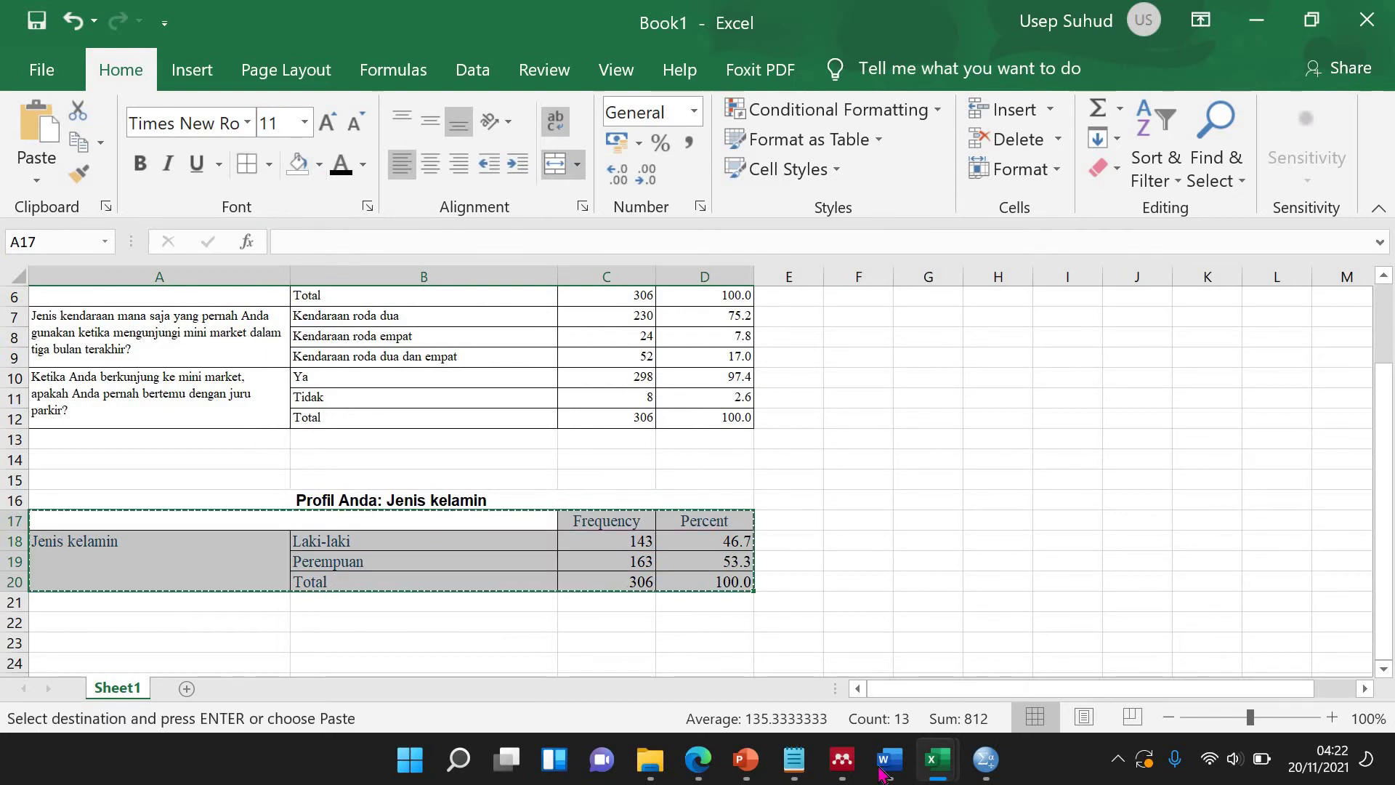
Switch to Document1 in Word and add the heading "Profil responden" with blank lines below it, above the "Seleksi responden" heading.
{"action": "mouse_move", "coordinate": [889, 759]}
{"action": "left_click", "coordinate": [1006, 654]}
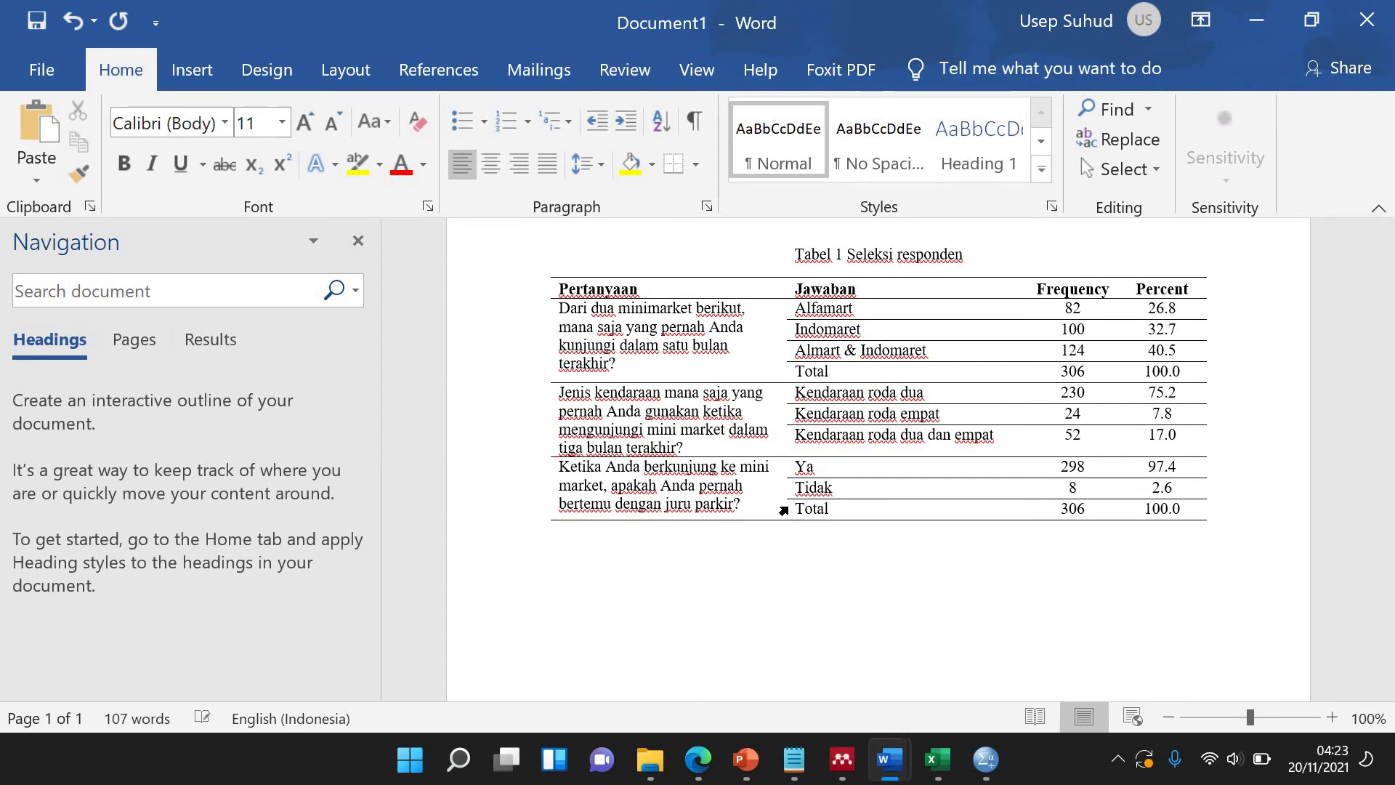
{"action": "scroll", "coordinate": [701, 458], "scroll_direction": "up", "scroll_amount": 5}
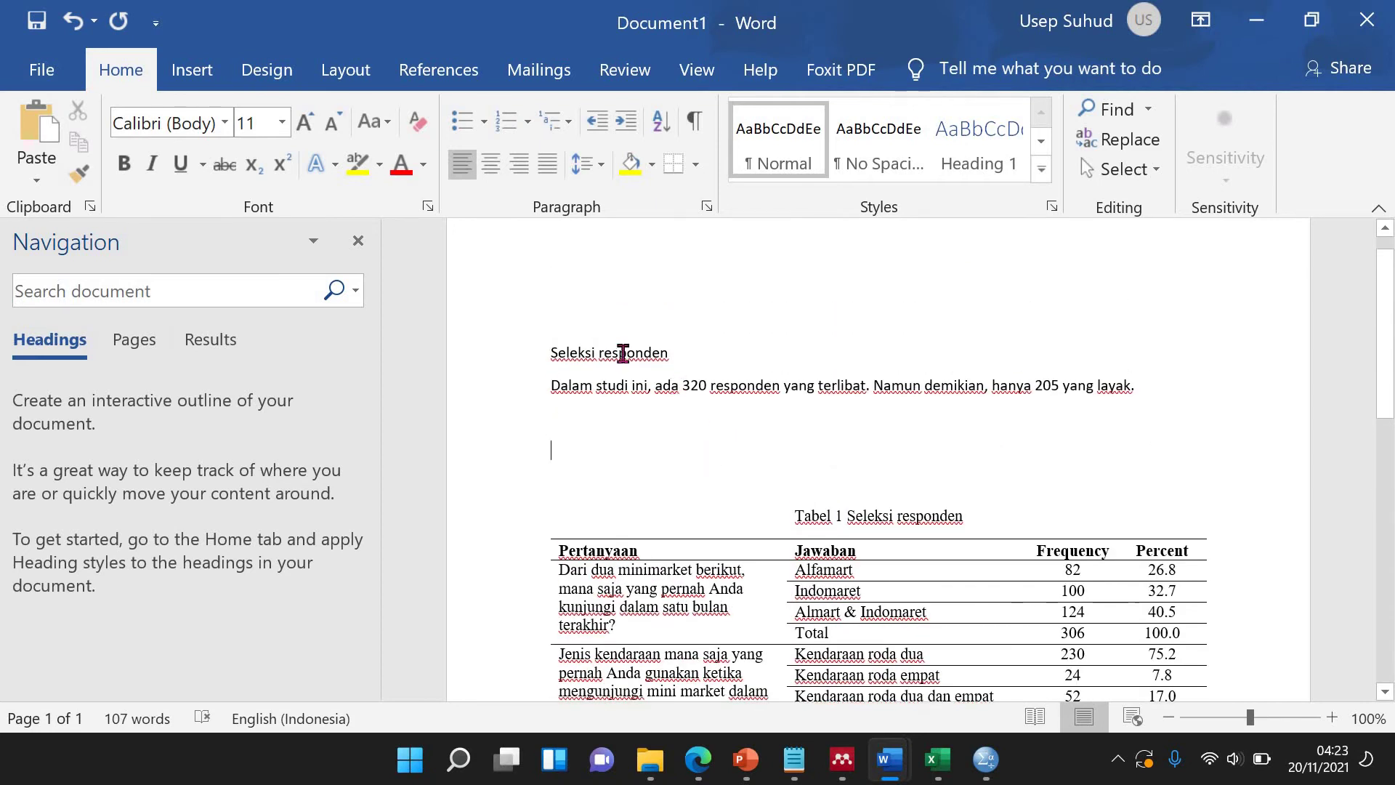
{"action": "scroll", "coordinate": [604, 341], "scroll_direction": "up", "scroll_amount": 1}
{"action": "key", "text": "Return"}
{"action": "key", "text": "Return"}
{"action": "key", "text": "Return"}
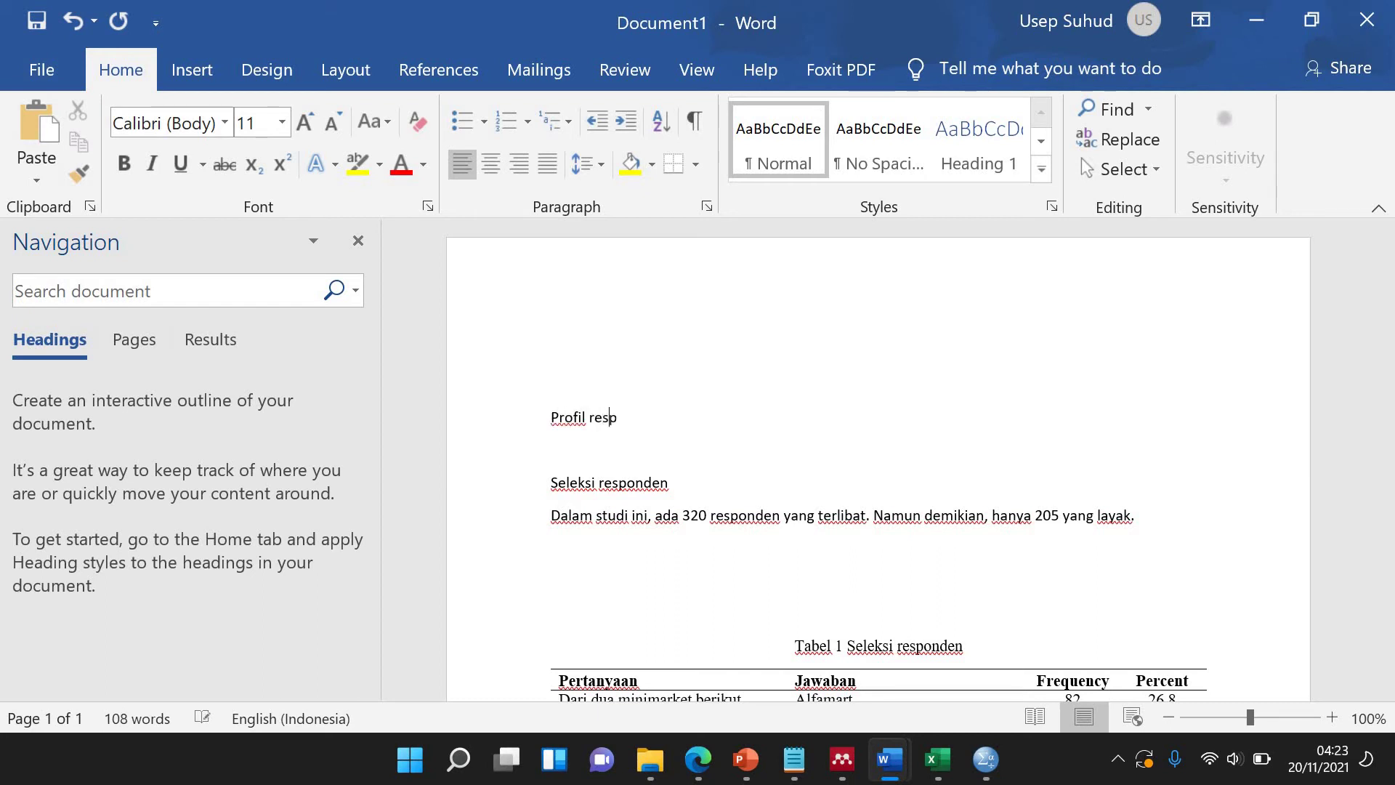
{"action": "key", "text": "Return"}
{"action": "key", "text": "Return"}
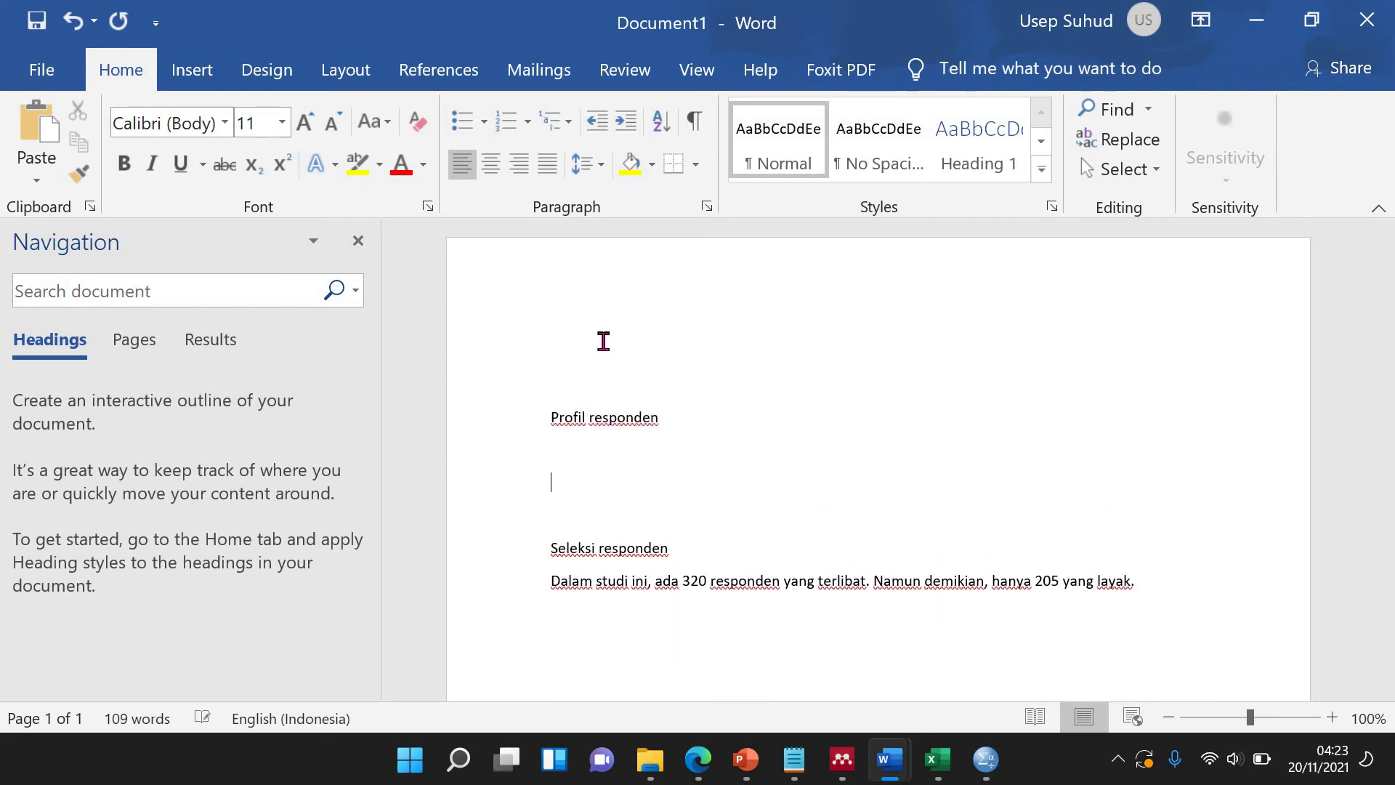
Paste the copied gender table below the "Profil responden" heading, fit it to the window width and color its text black.
{"action": "key", "text": "ctrl+v"}
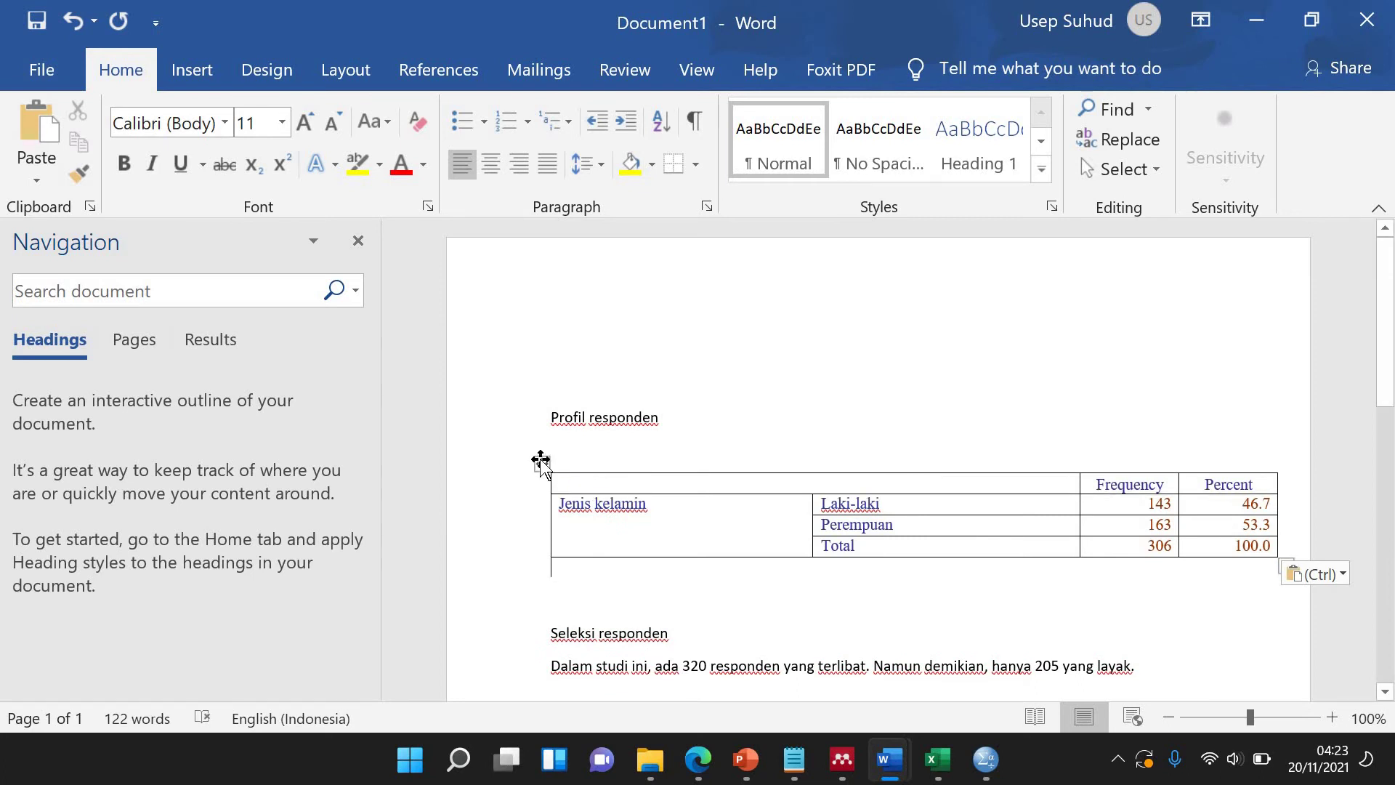
{"action": "left_click", "coordinate": [539, 459]}
{"action": "right_click", "coordinate": [539, 459]}
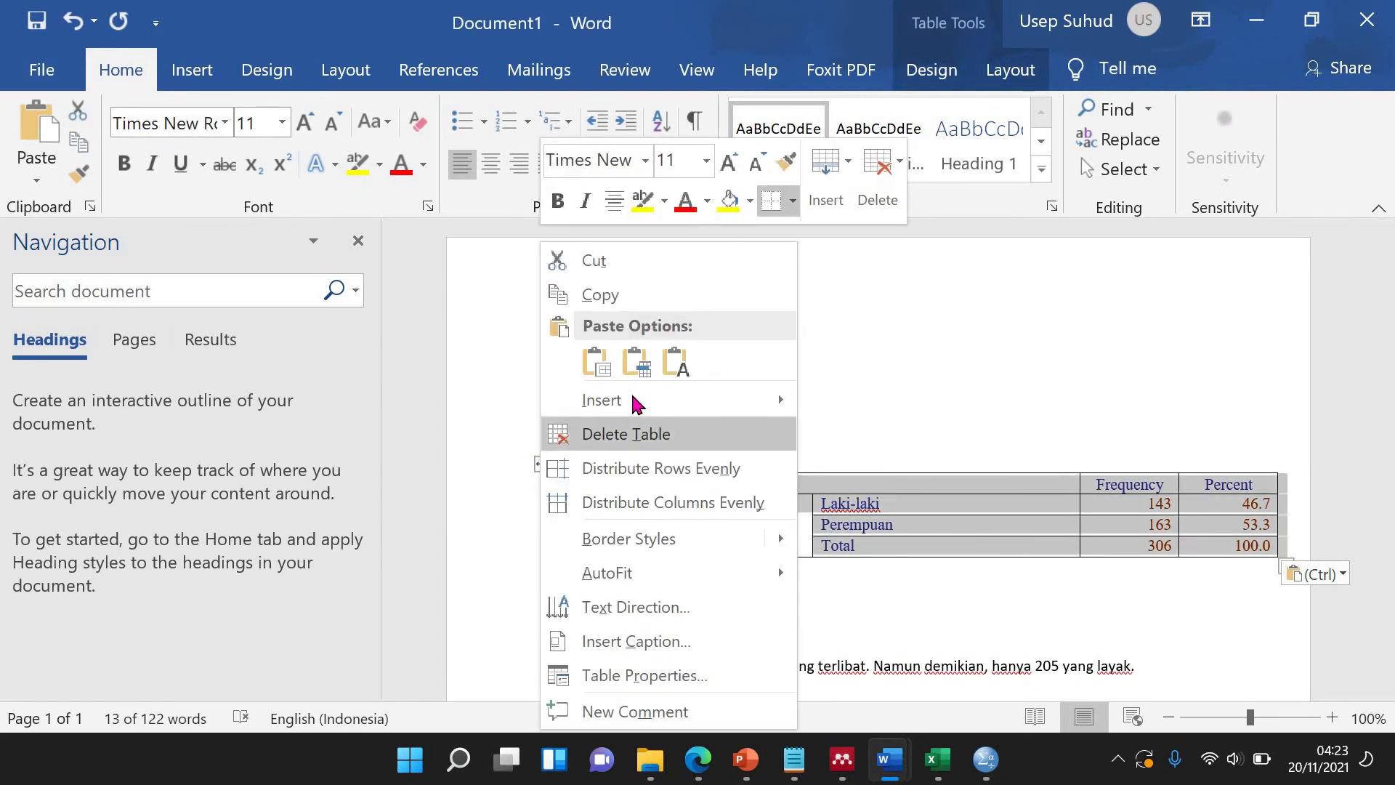
{"action": "mouse_move", "coordinate": [777, 574]}
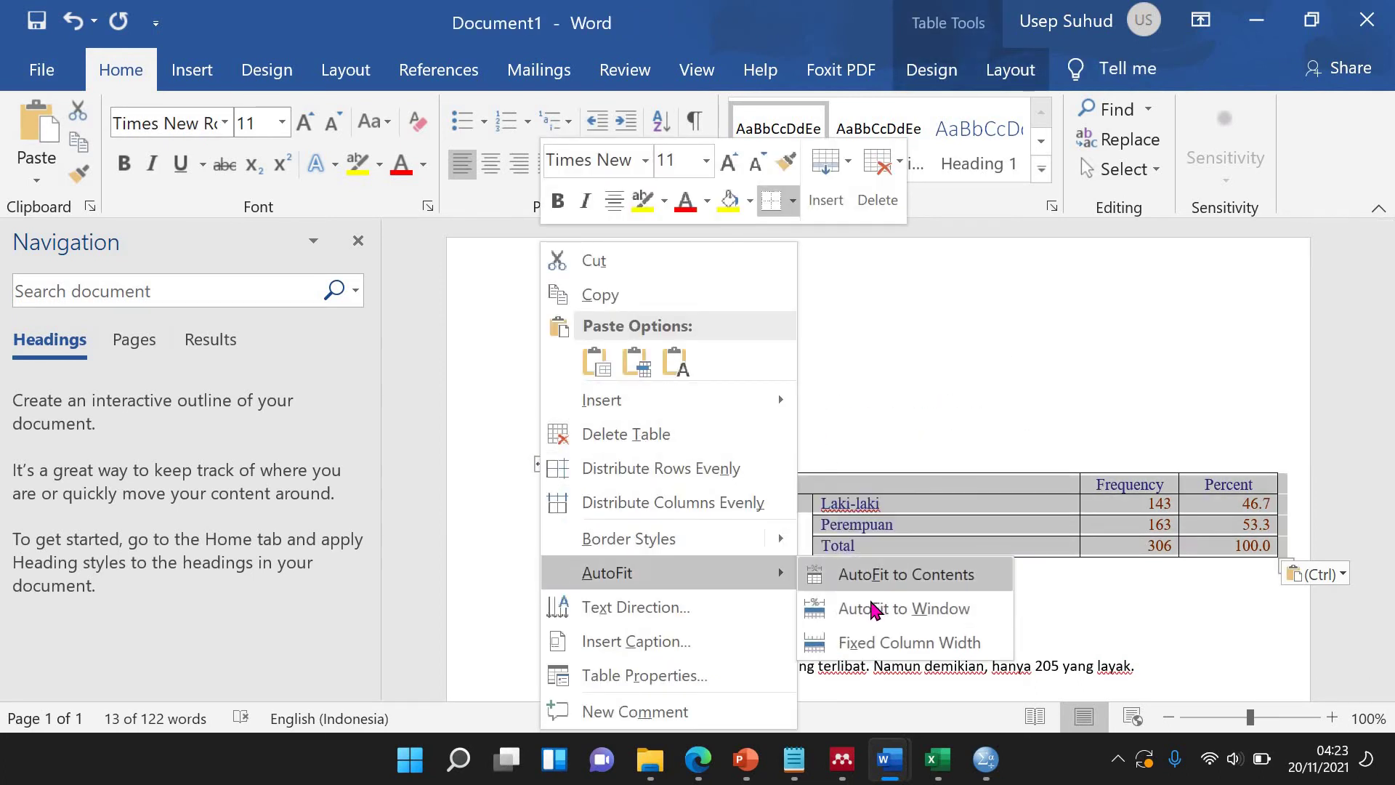
{"action": "left_click", "coordinate": [903, 608]}
{"action": "left_click", "coordinate": [423, 164]}
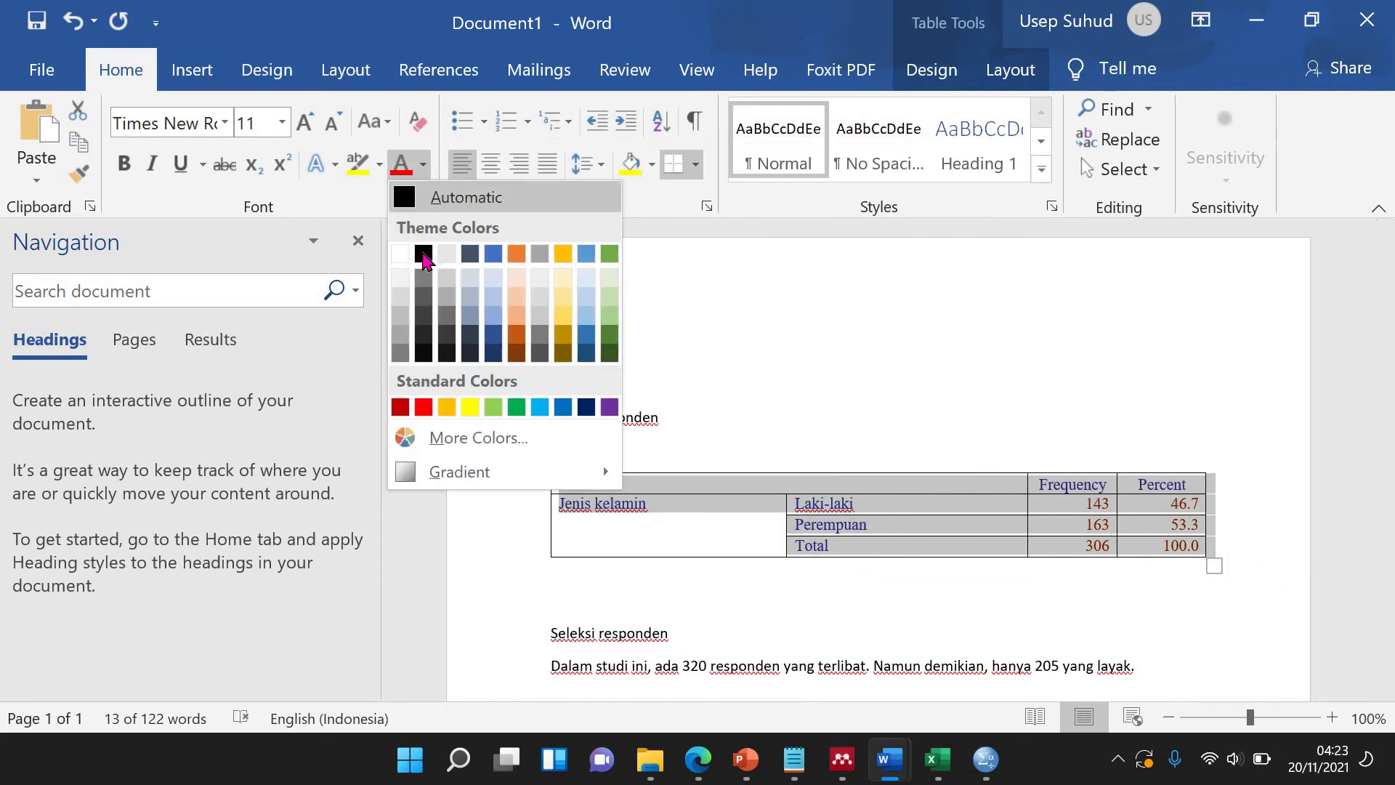
{"action": "left_click", "coordinate": [423, 254]}
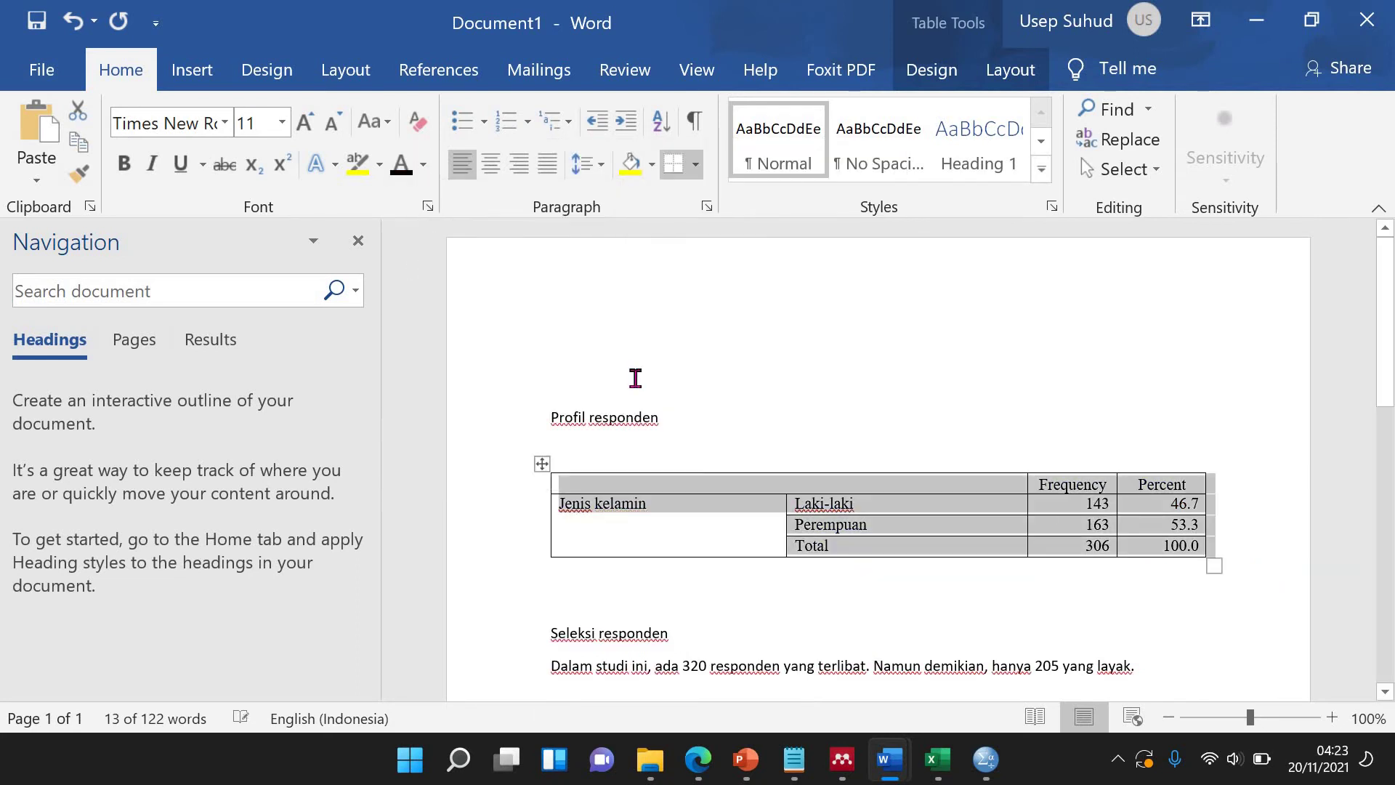
Insert a numbered "Tabel" caption above the gender table with the title "Profil responden".
{"action": "left_click", "coordinate": [623, 459]}
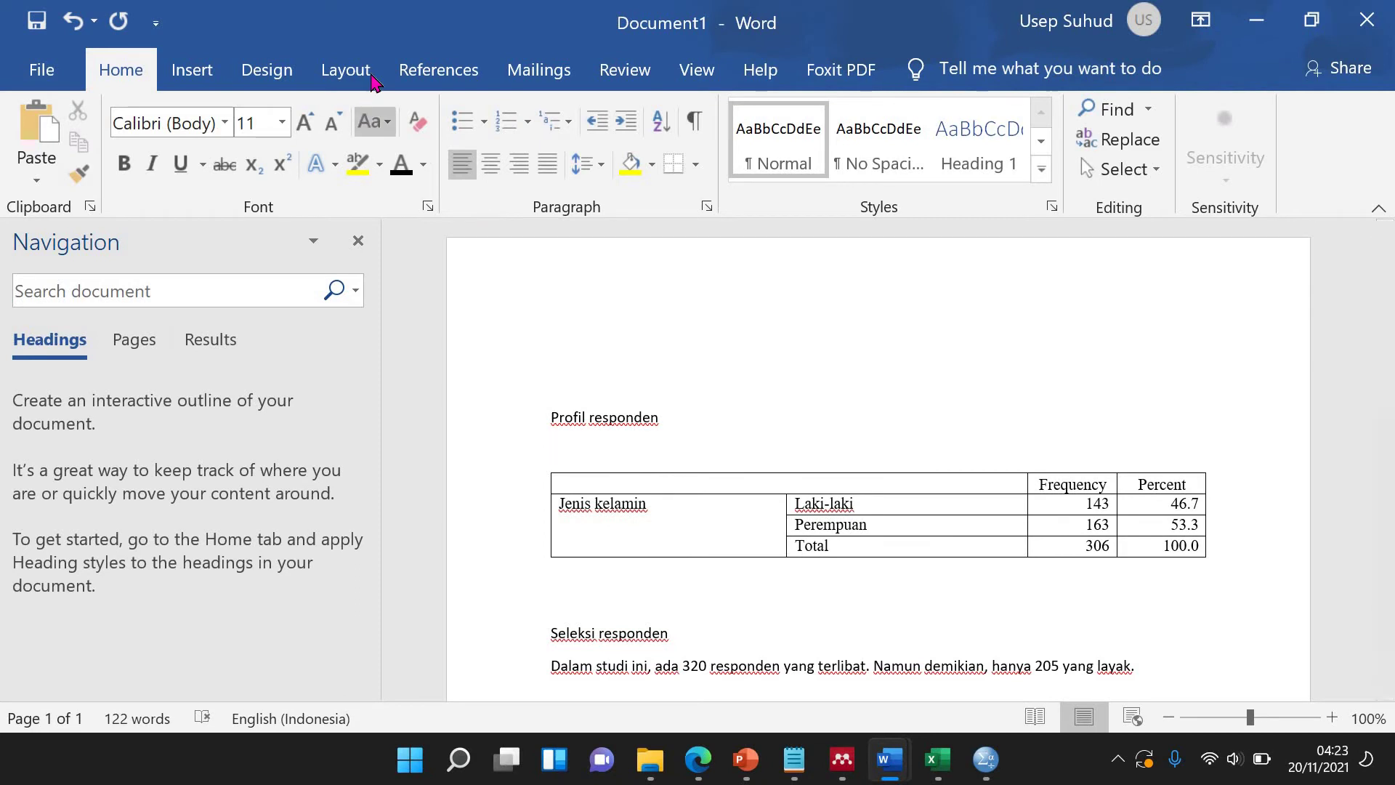
{"action": "left_click", "coordinate": [436, 73]}
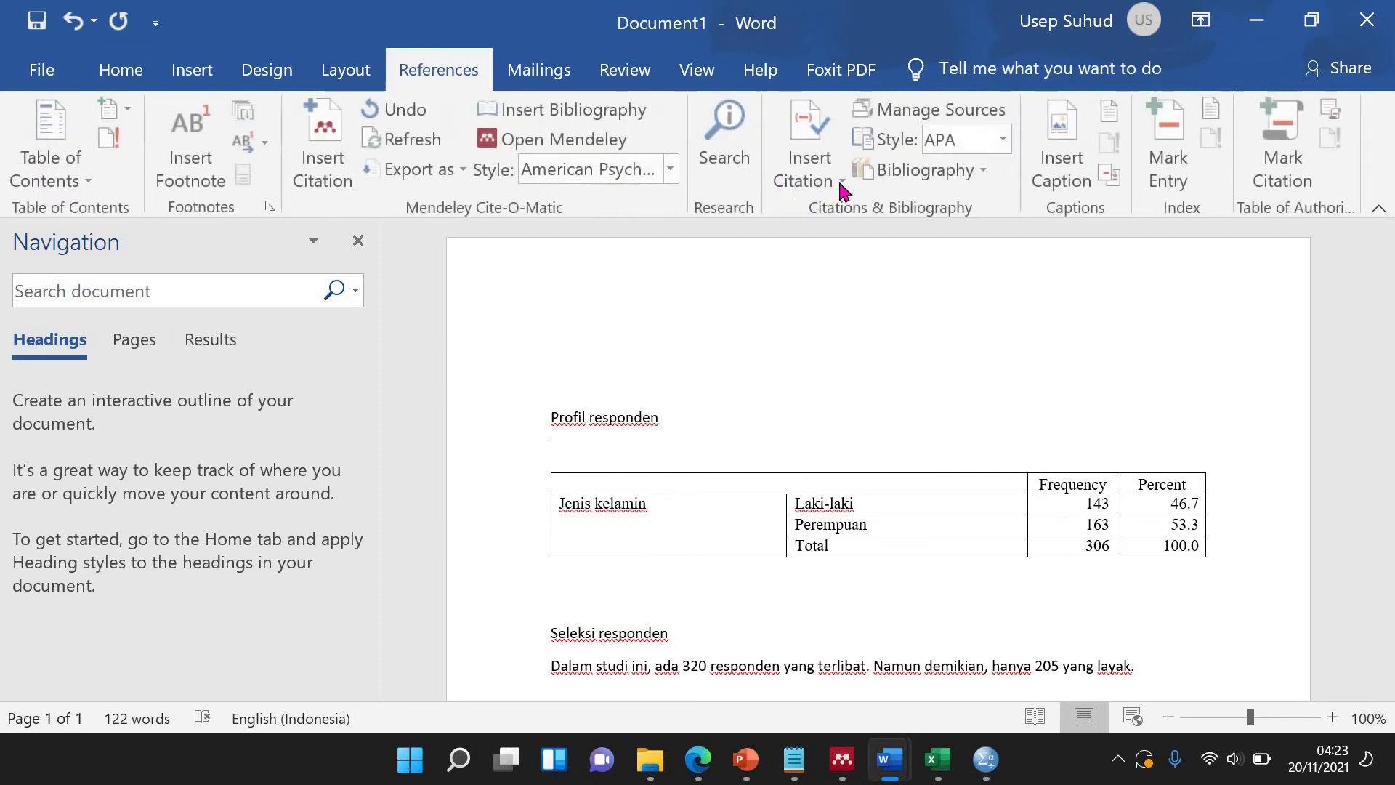
{"action": "left_click", "coordinate": [1066, 169]}
{"action": "left_click", "coordinate": [1006, 491]}
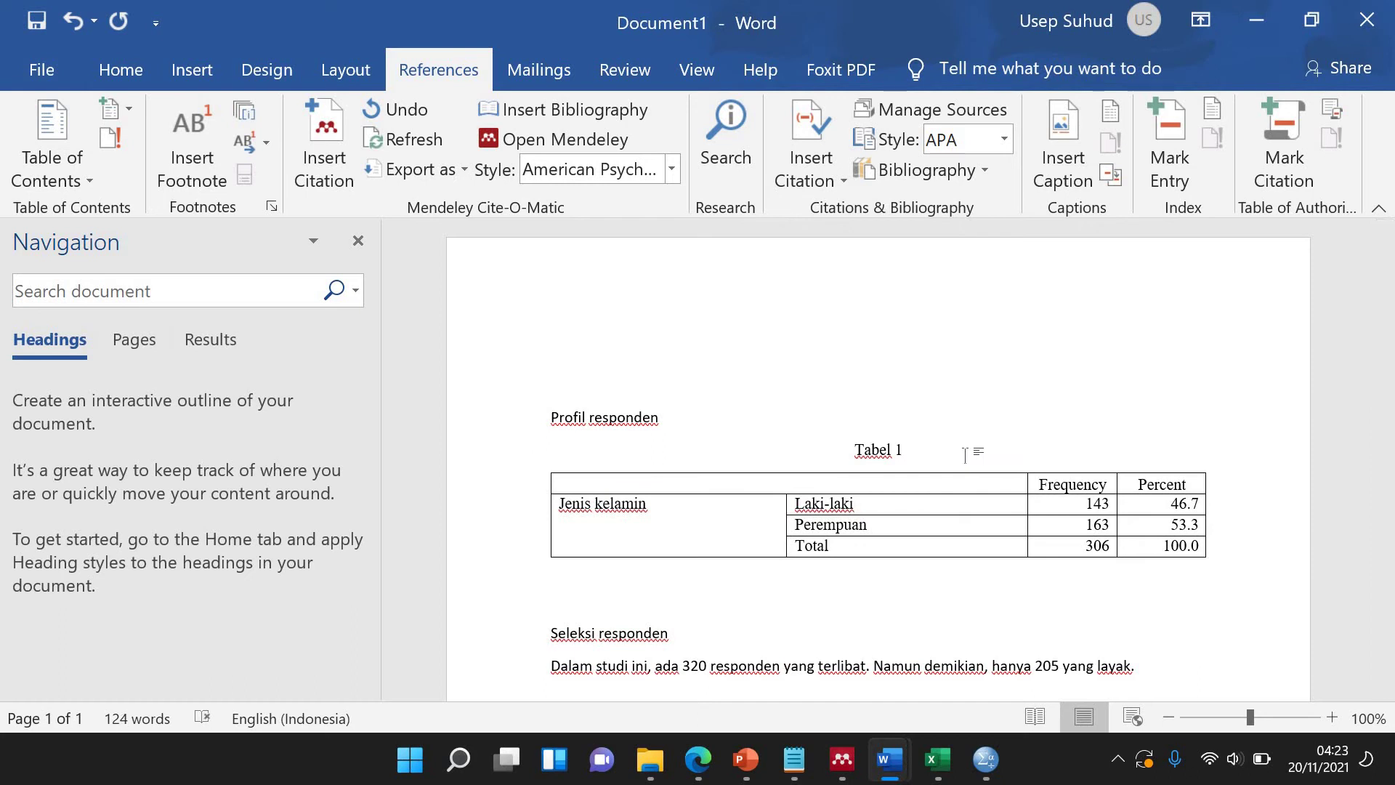
{"action": "type", "text": "Jeniskel"}
{"action": "key", "text": "BackSpace"}
{"action": "key", "text": "BackSpace"}
{"action": "key", "text": "BackSpace"}
{"action": "key", "text": "BackSpace"}
{"action": "key", "text": "BackSpace"}
{"action": "key", "text": "BackSpace"}
{"action": "key", "text": "BackSpace"}
{"action": "key", "text": "BackSpace"}
{"action": "key", "text": "BackSpace"}
{"action": "type", "text": "Profil responden"}
Enter "Profil" in the empty header cell of the respondent profile table.
{"action": "scroll", "coordinate": [947, 541], "scroll_direction": "down", "scroll_amount": 5}
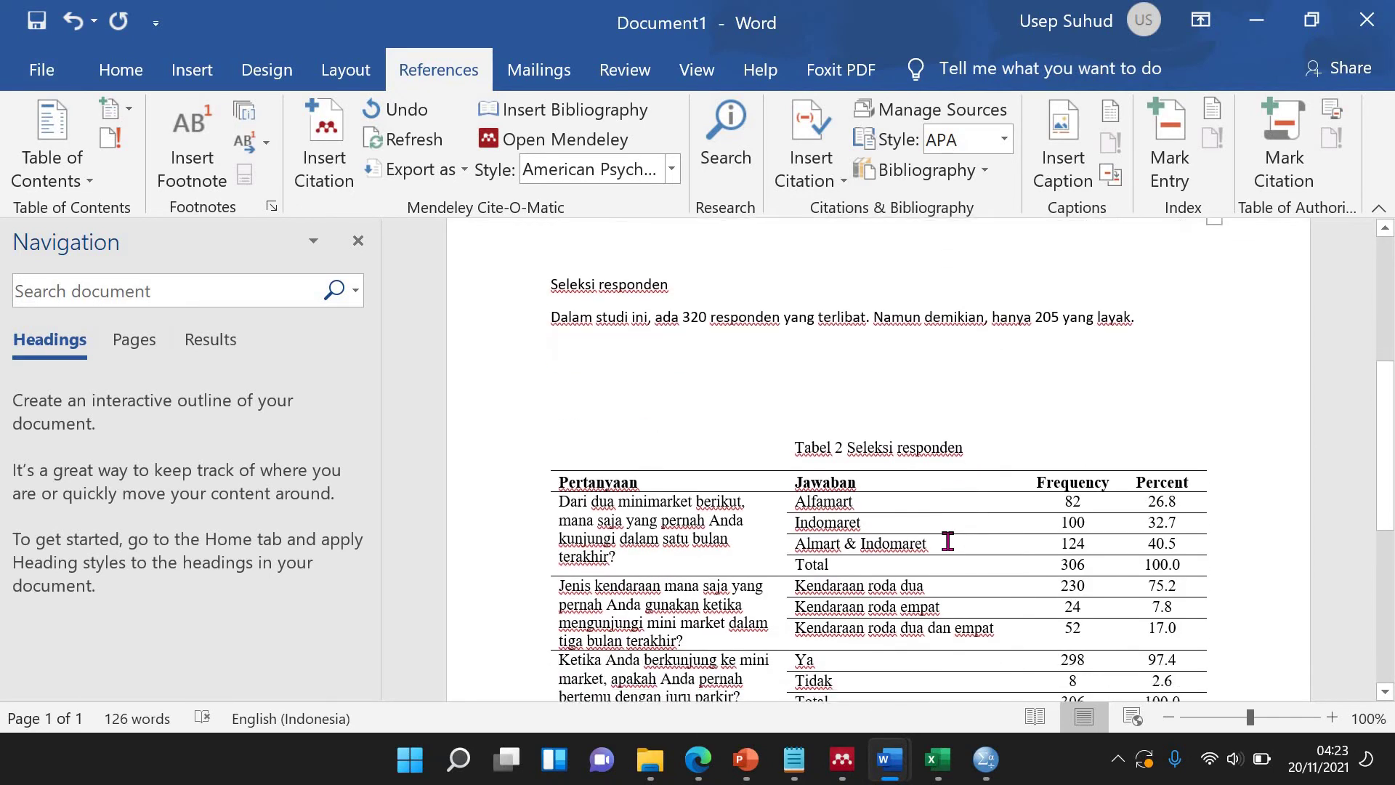
{"action": "scroll", "coordinate": [947, 540], "scroll_direction": "down", "scroll_amount": 5}
{"action": "scroll", "coordinate": [947, 539], "scroll_direction": "up", "scroll_amount": 3}
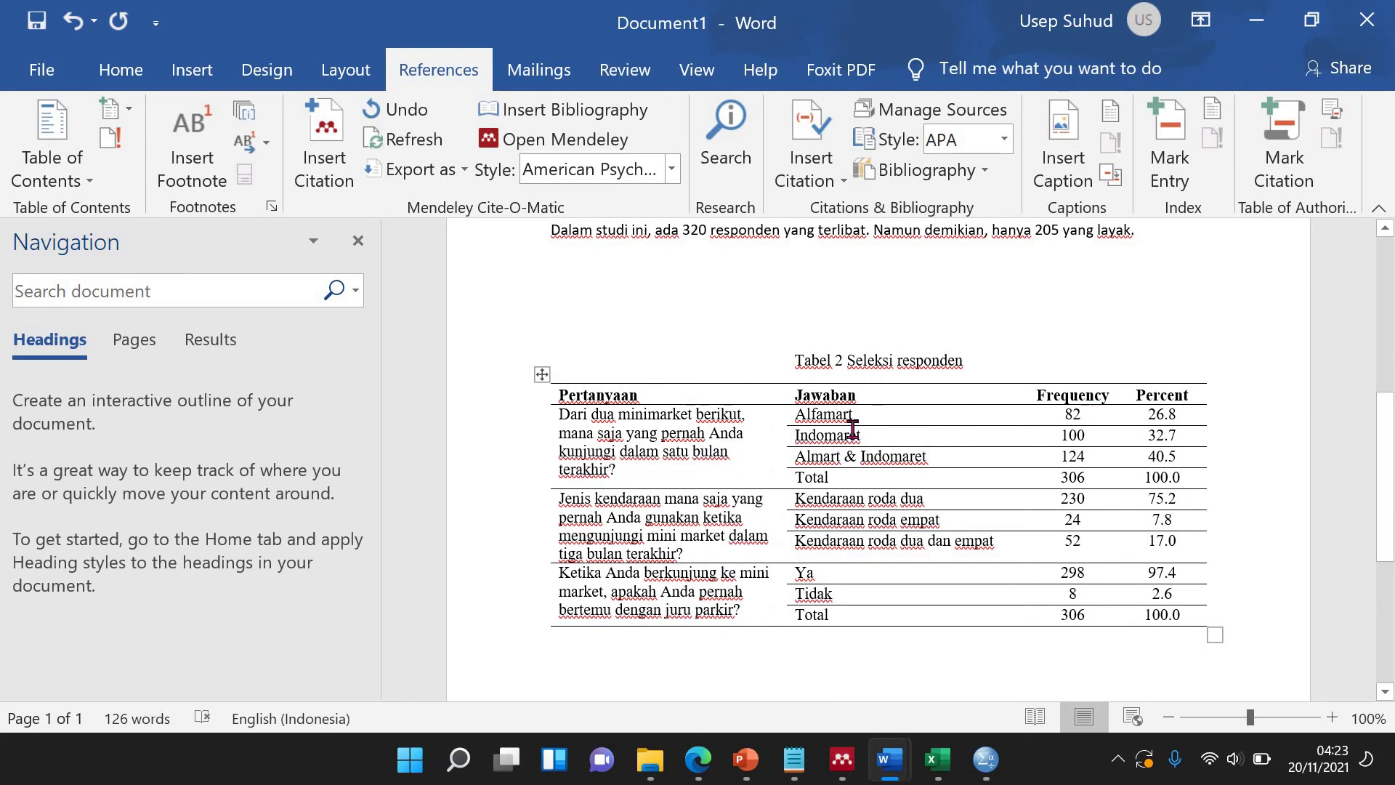
{"action": "scroll", "coordinate": [937, 403], "scroll_direction": "up", "scroll_amount": 5}
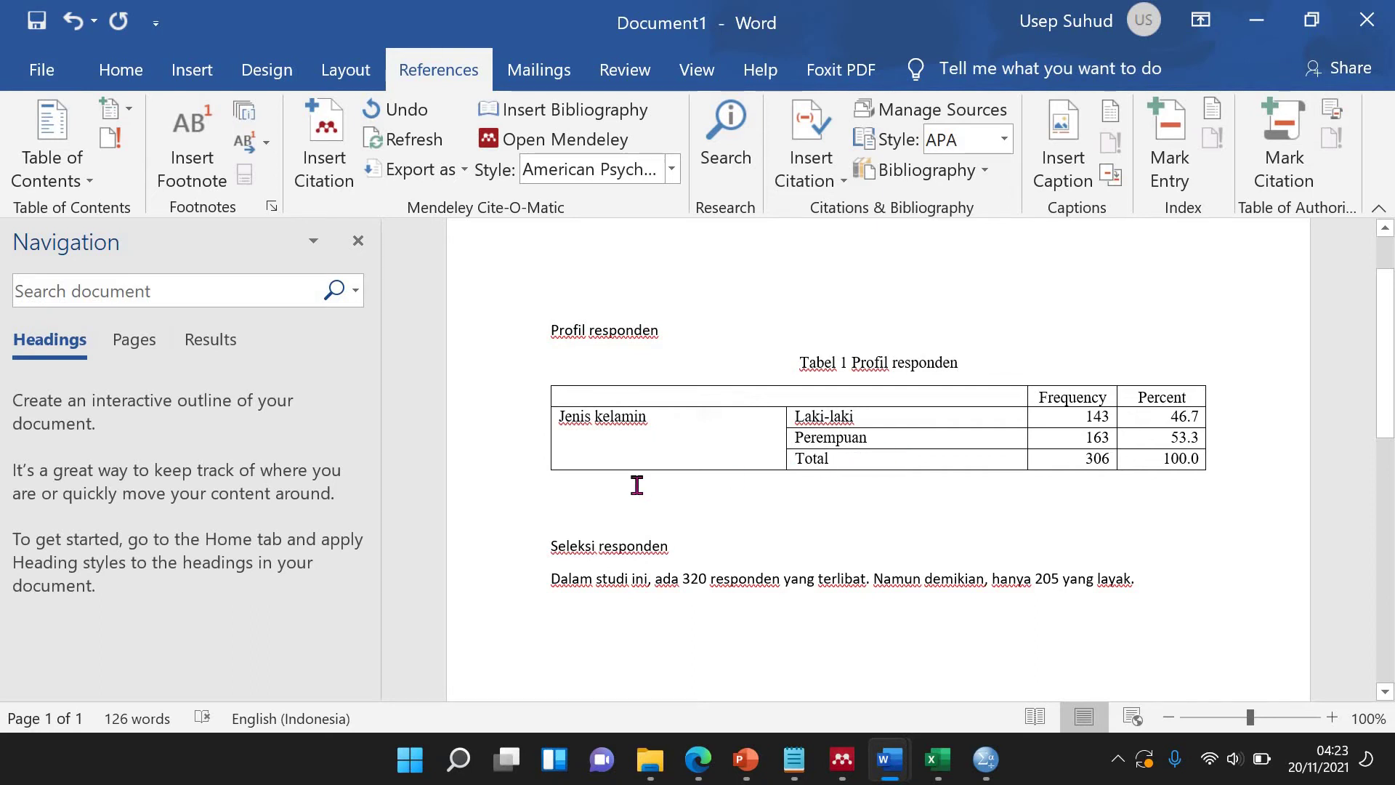
{"action": "mouse_move", "coordinate": [613, 394]}
{"action": "left_click", "coordinate": [614, 392]}
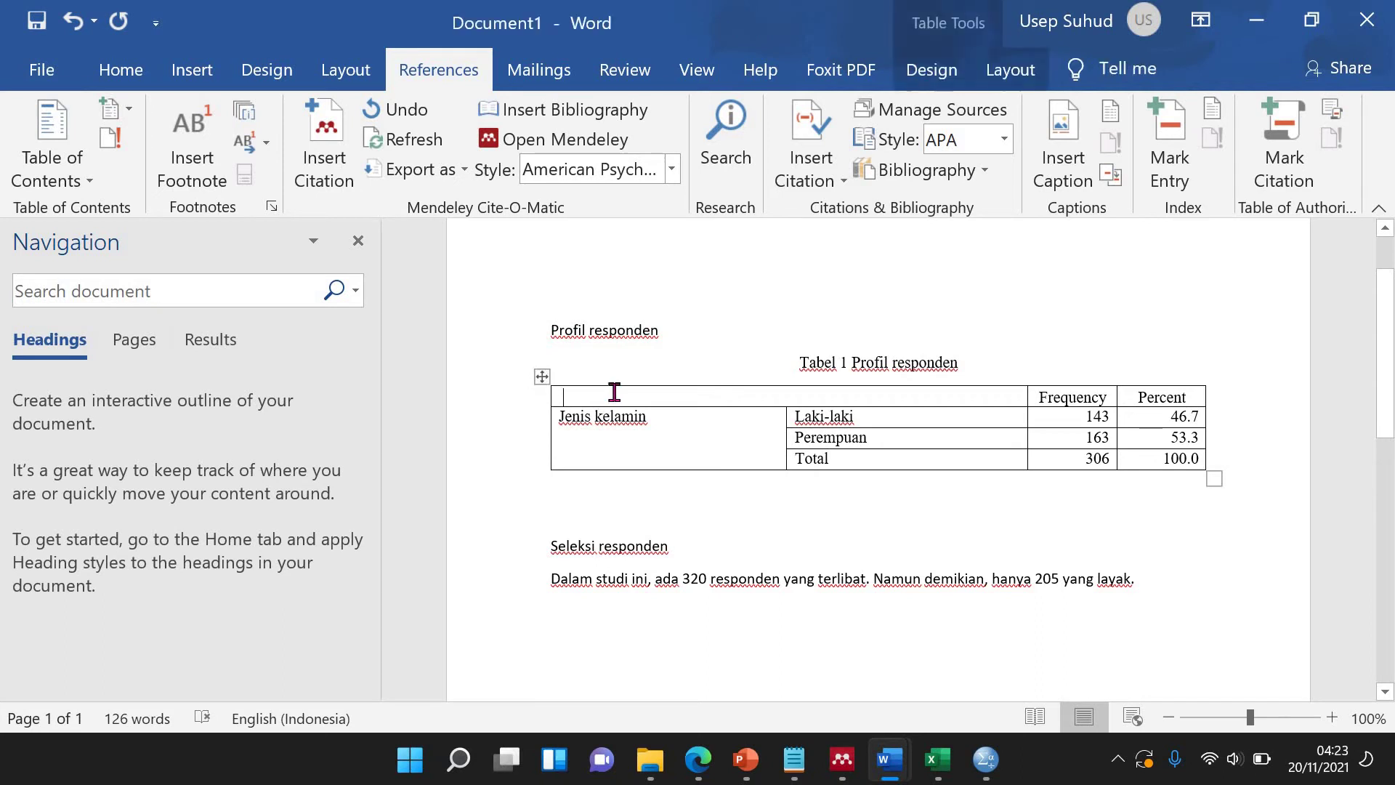
{"action": "type", "text": "profil"}
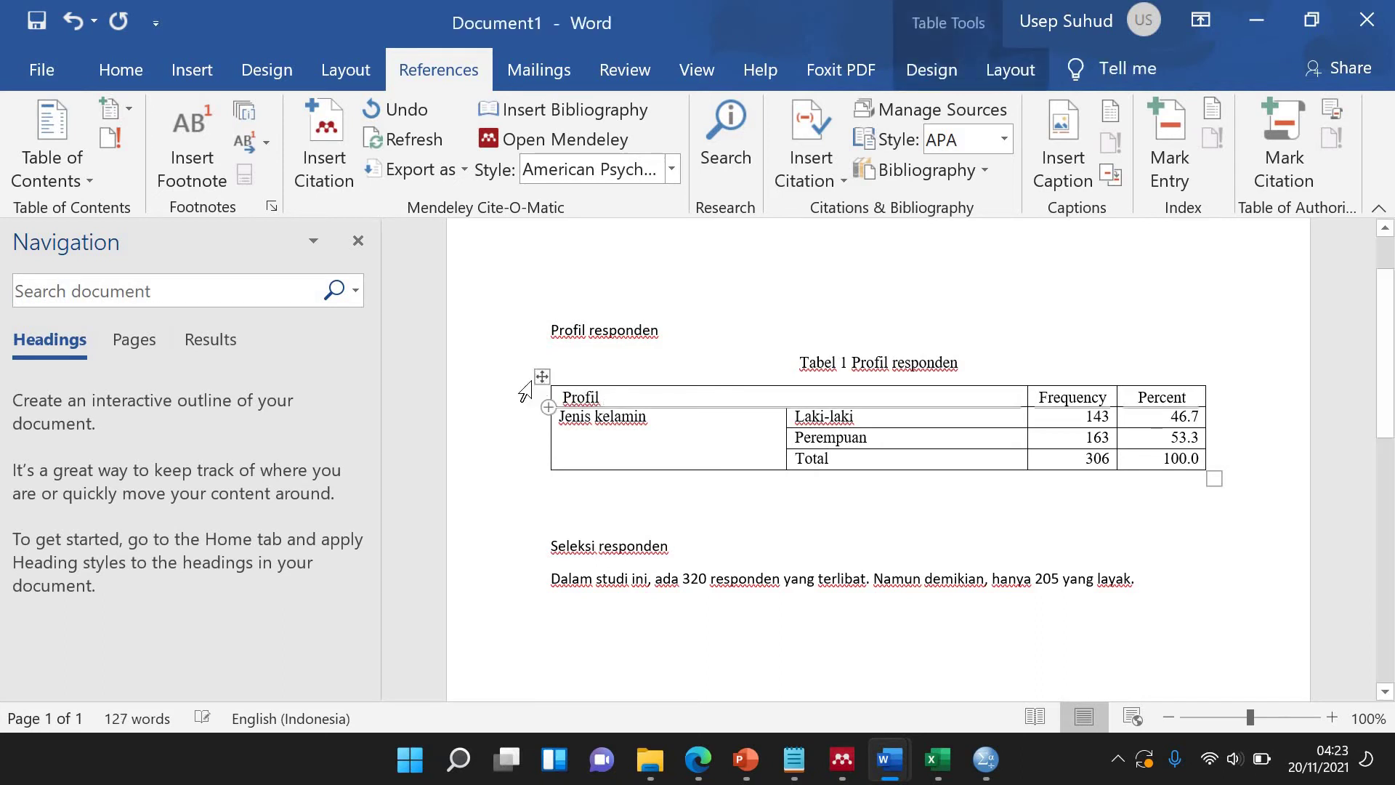
Remove all borders from the profile table, leaving only a top and a bottom border around it.
{"action": "left_click", "coordinate": [542, 375]}
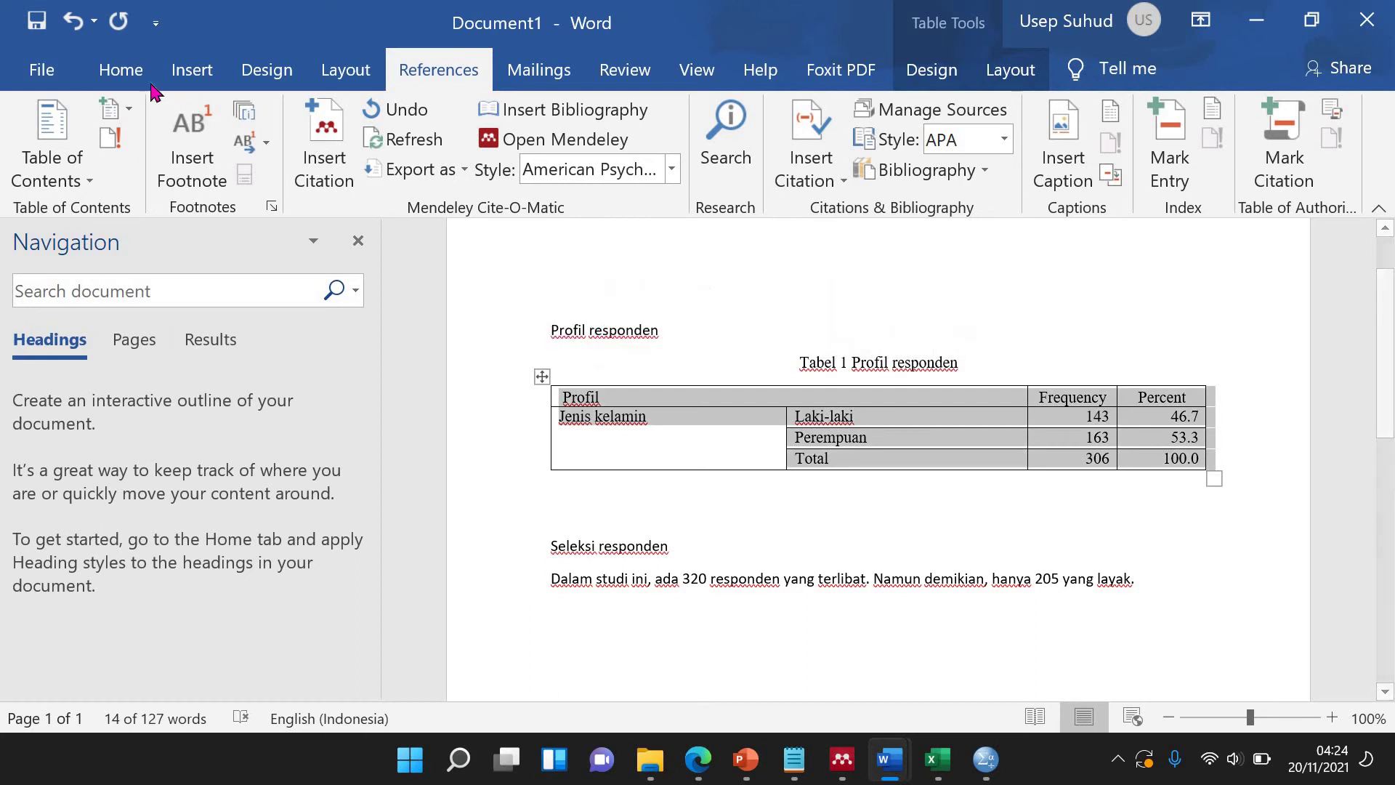
{"action": "left_click", "coordinate": [120, 69]}
{"action": "left_click", "coordinate": [696, 165]}
{"action": "left_click", "coordinate": [716, 320]}
{"action": "left_click", "coordinate": [699, 165]}
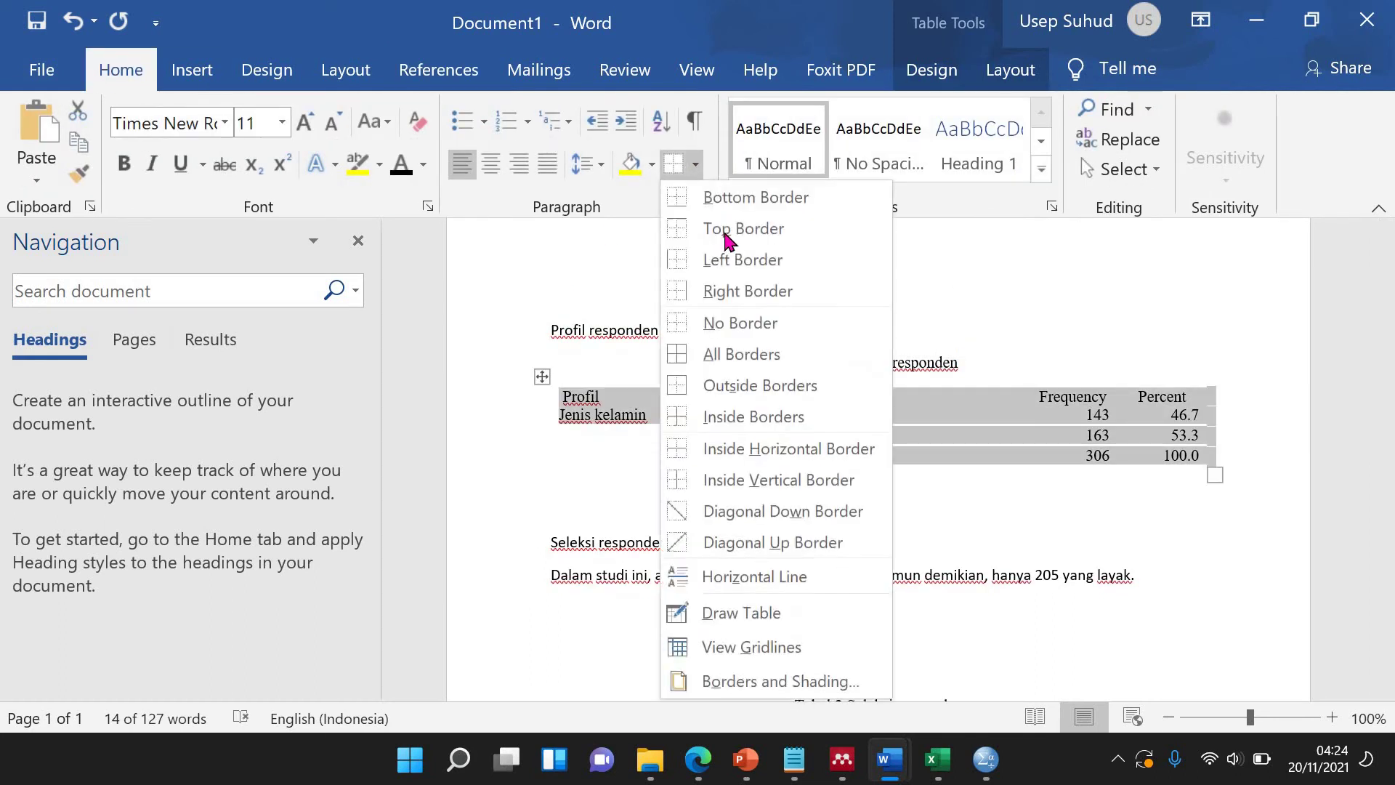
{"action": "left_click", "coordinate": [716, 227]}
{"action": "left_click", "coordinate": [696, 166]}
{"action": "left_click", "coordinate": [716, 196]}
Add a bottom border to the profile table's header row and make its text bold.
{"action": "left_click", "coordinate": [578, 399]}
{"action": "left_click", "coordinate": [1155, 397], "text": "shift"}
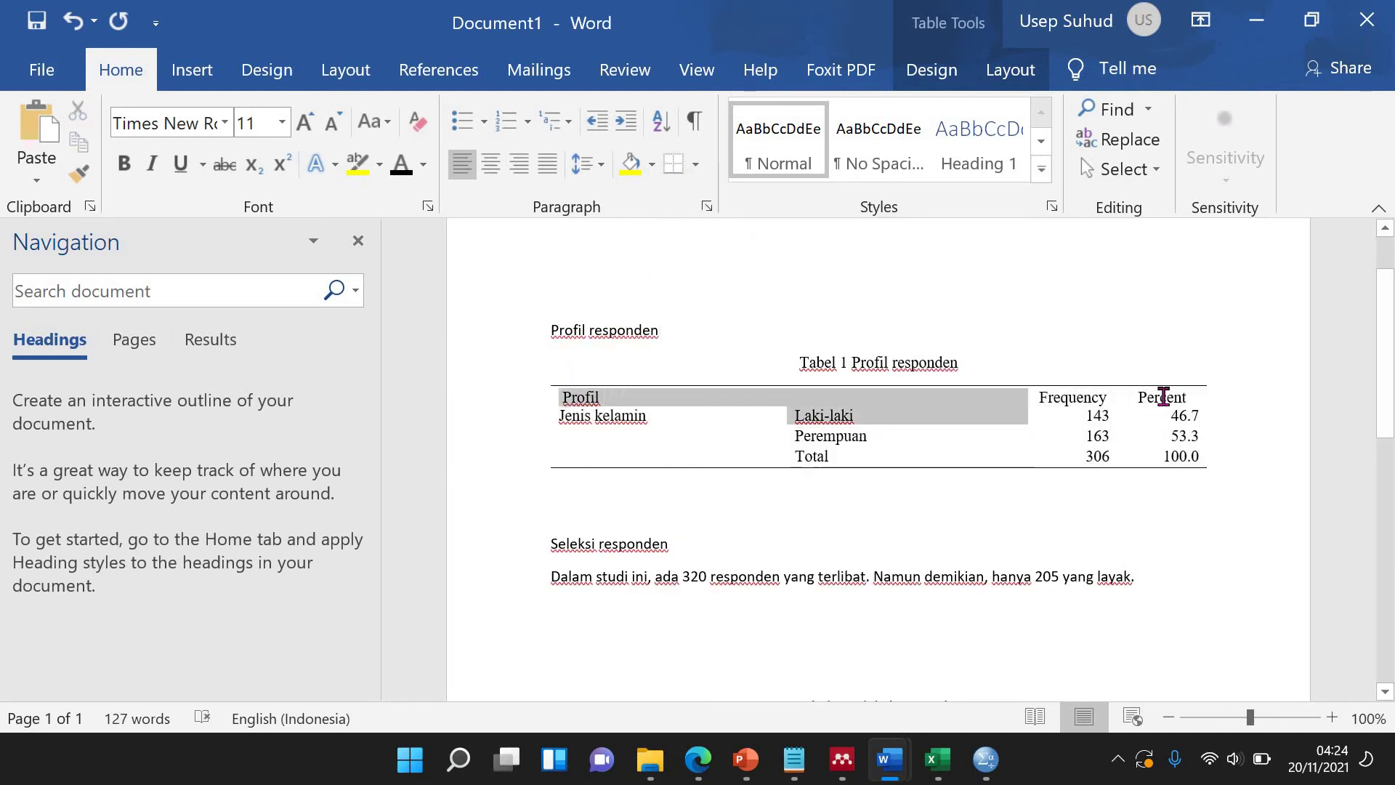
{"action": "left_click", "coordinate": [673, 164]}
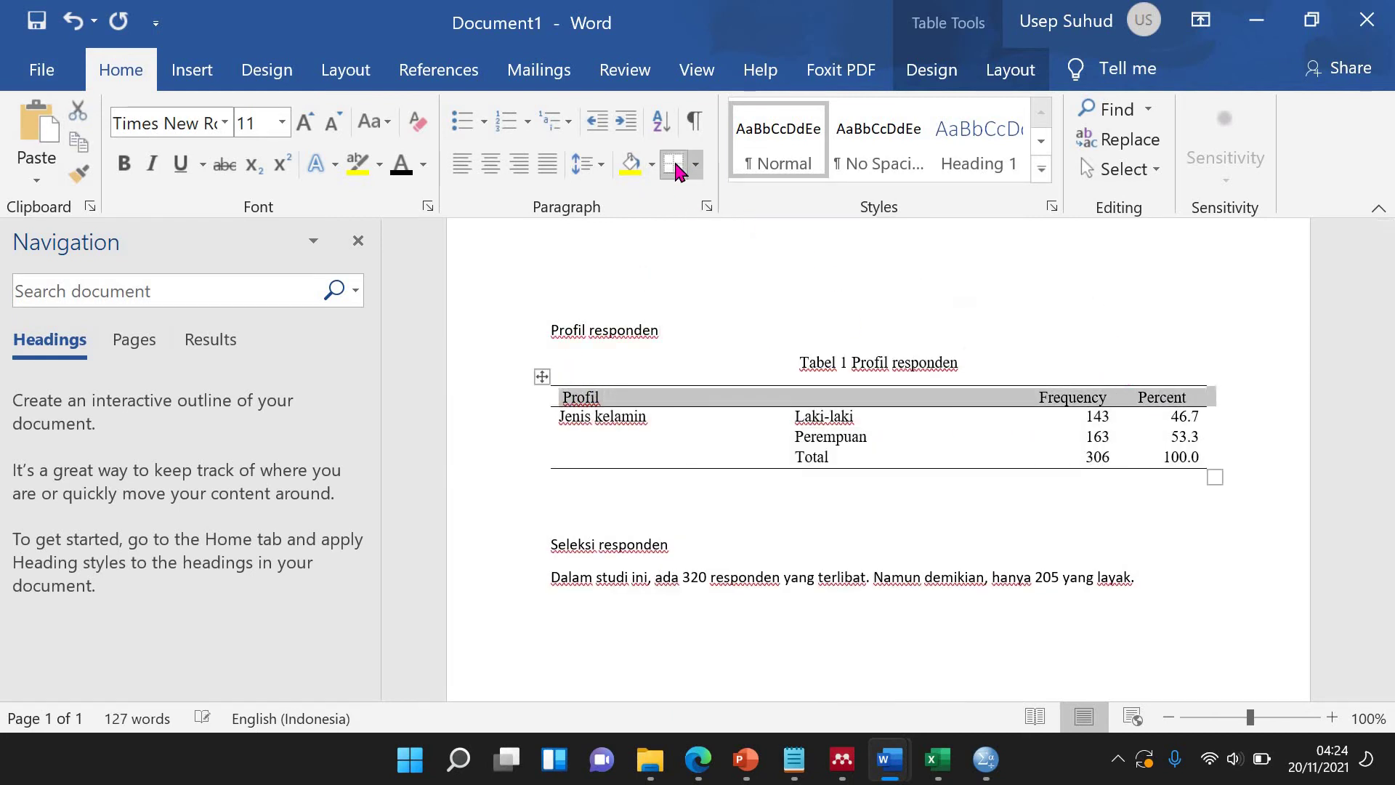
{"action": "key", "text": "ctrl+b"}
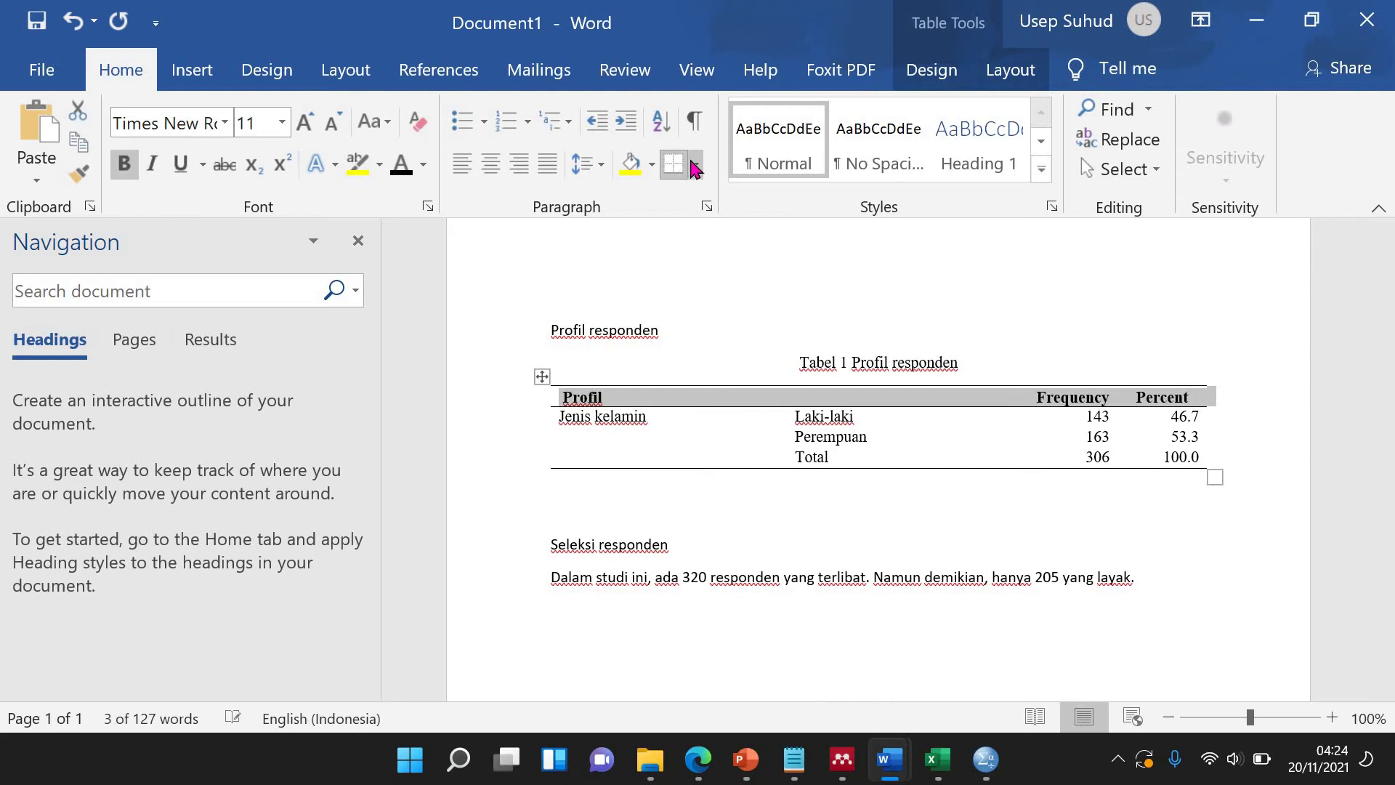
{"action": "left_click", "coordinate": [1126, 447]}
Add the heading "Sikap responden terhadap juru parker minimarket" below the "Seleksi responden" table, followed by a new line.
{"action": "scroll", "coordinate": [1139, 491], "scroll_direction": "down", "scroll_amount": 5}
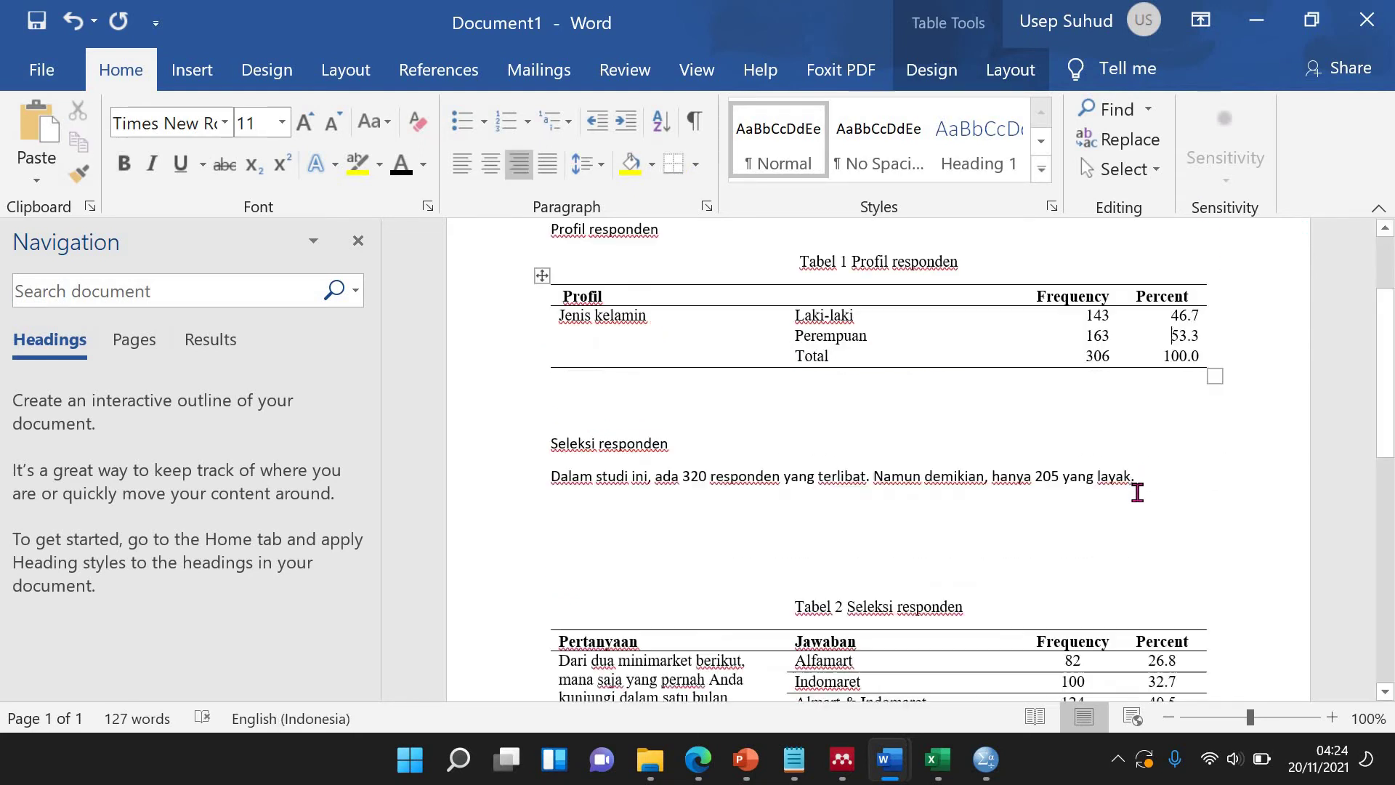
{"action": "scroll", "coordinate": [908, 501], "scroll_direction": "down", "scroll_amount": 4}
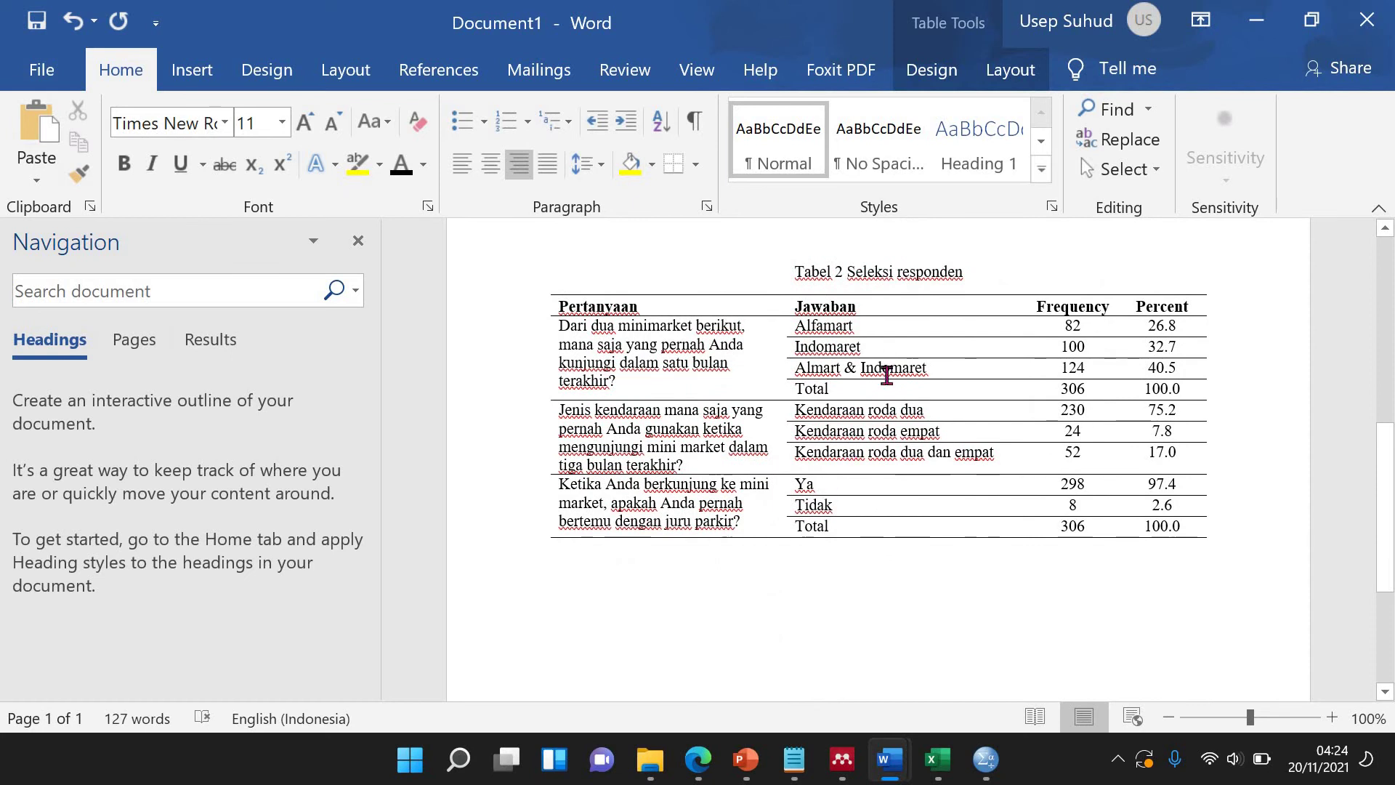
{"action": "scroll", "coordinate": [767, 407], "scroll_direction": "up", "scroll_amount": 6}
{"action": "scroll", "coordinate": [767, 407], "scroll_direction": "up", "scroll_amount": 5}
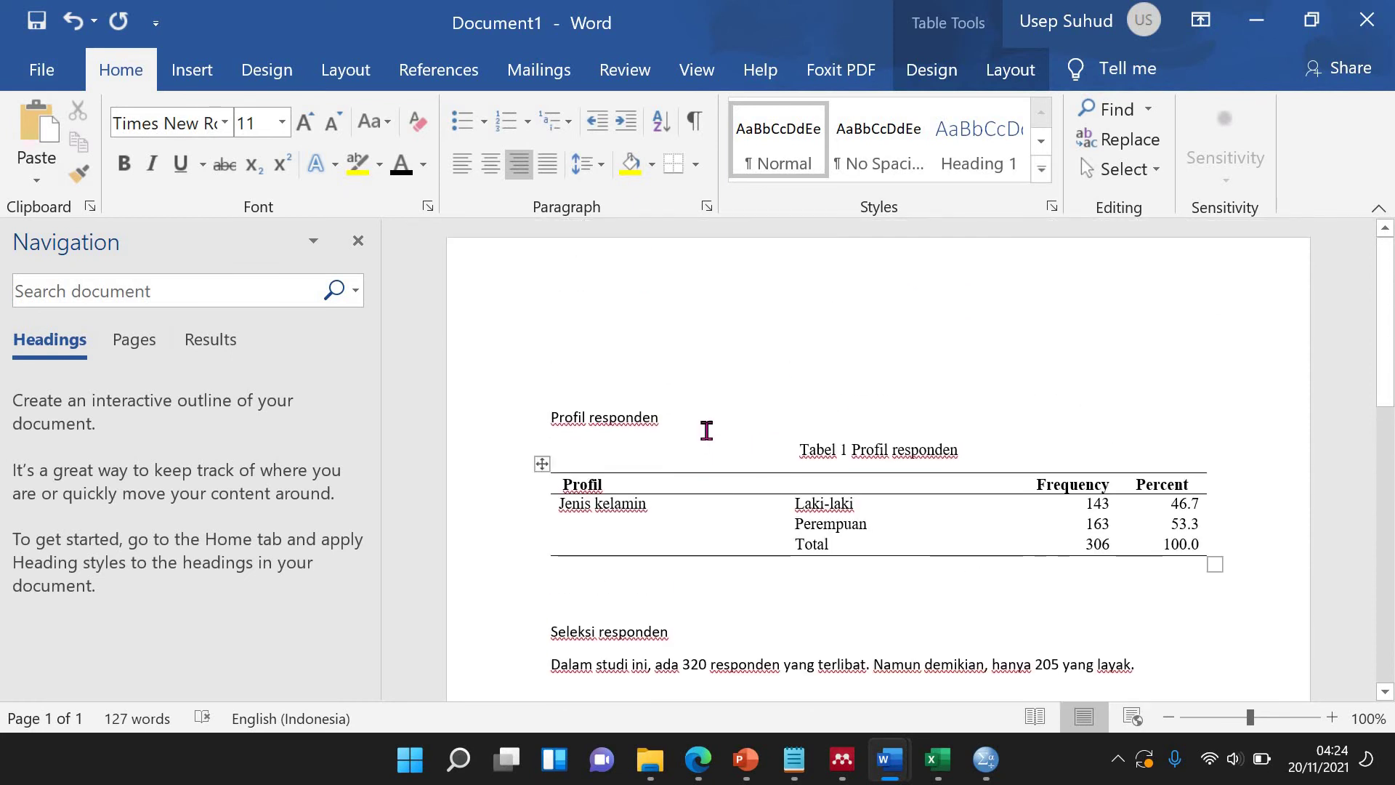
{"action": "scroll", "coordinate": [701, 437], "scroll_direction": "down", "scroll_amount": 13}
{"action": "scroll", "coordinate": [707, 430], "scroll_direction": "up", "scroll_amount": 3}
{"action": "left_click", "coordinate": [635, 593]}
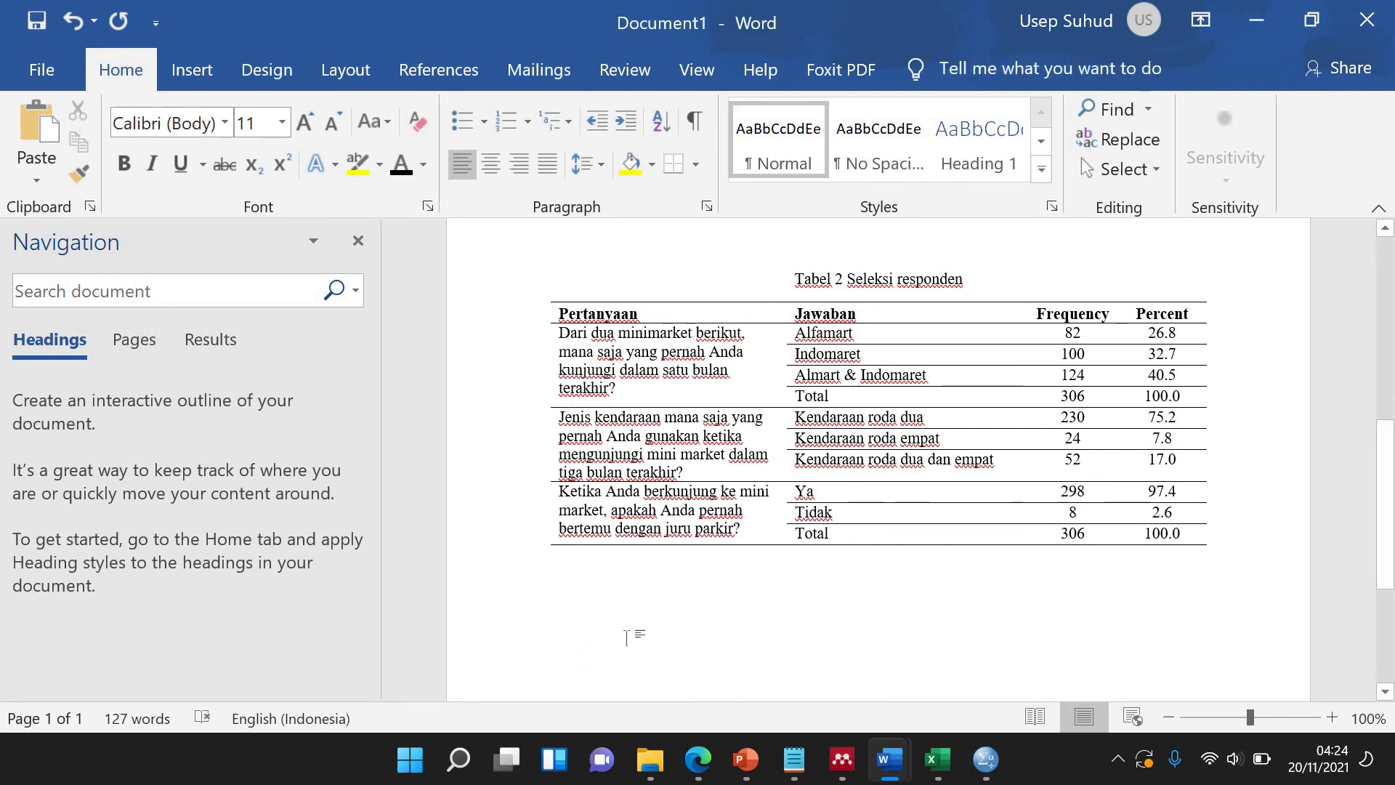
{"action": "type", "text": "Sikap responden terhadap juru"}
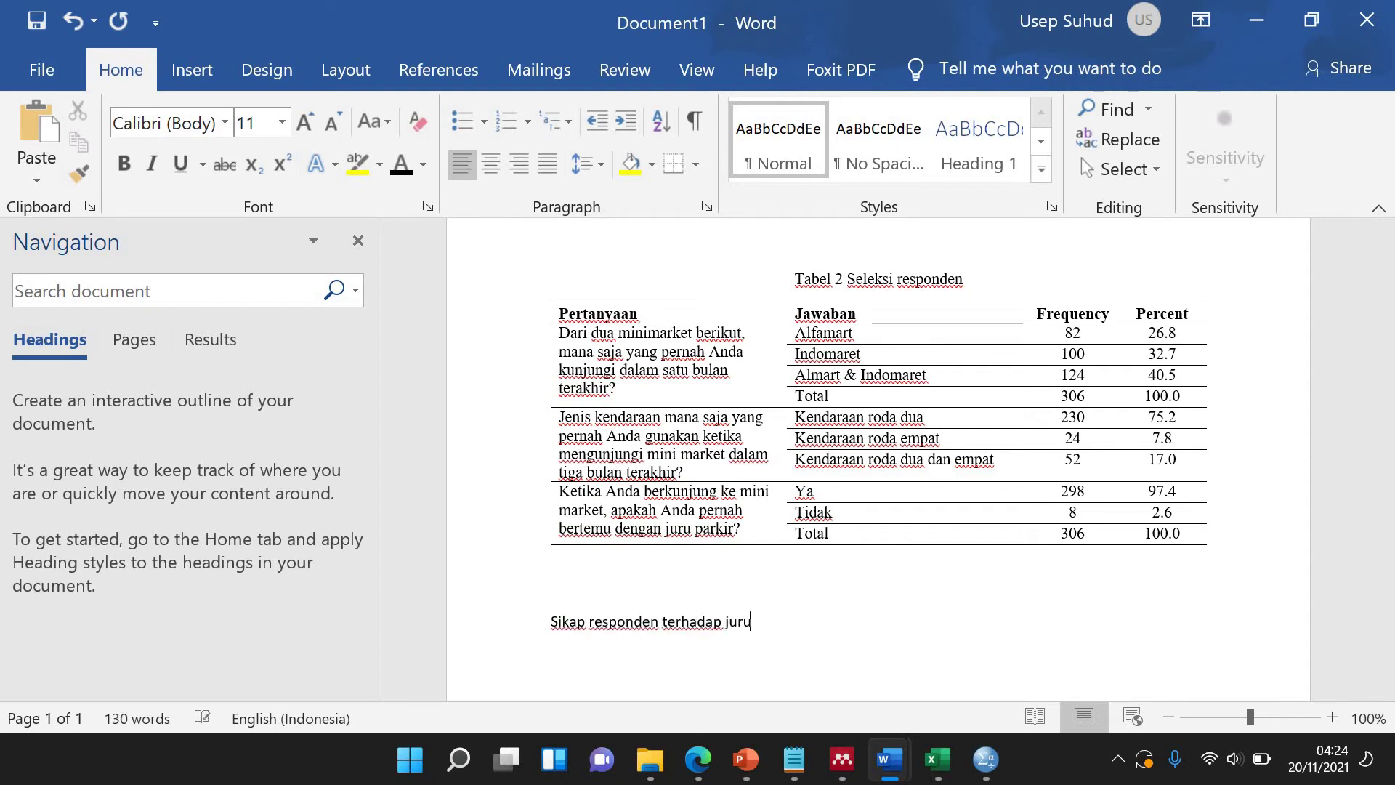
{"action": "type", "text": " parker minimarket"}
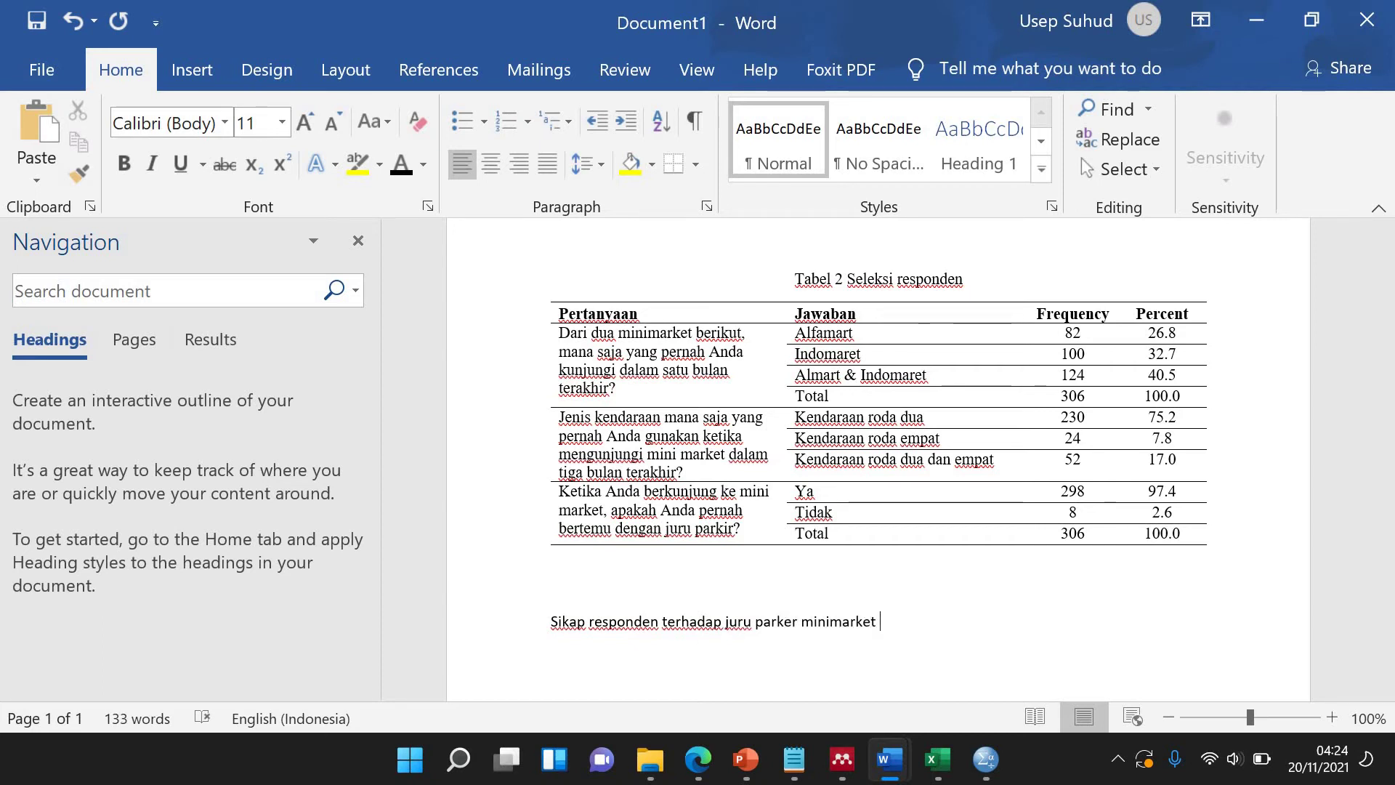
{"action": "key", "text": "Return"}
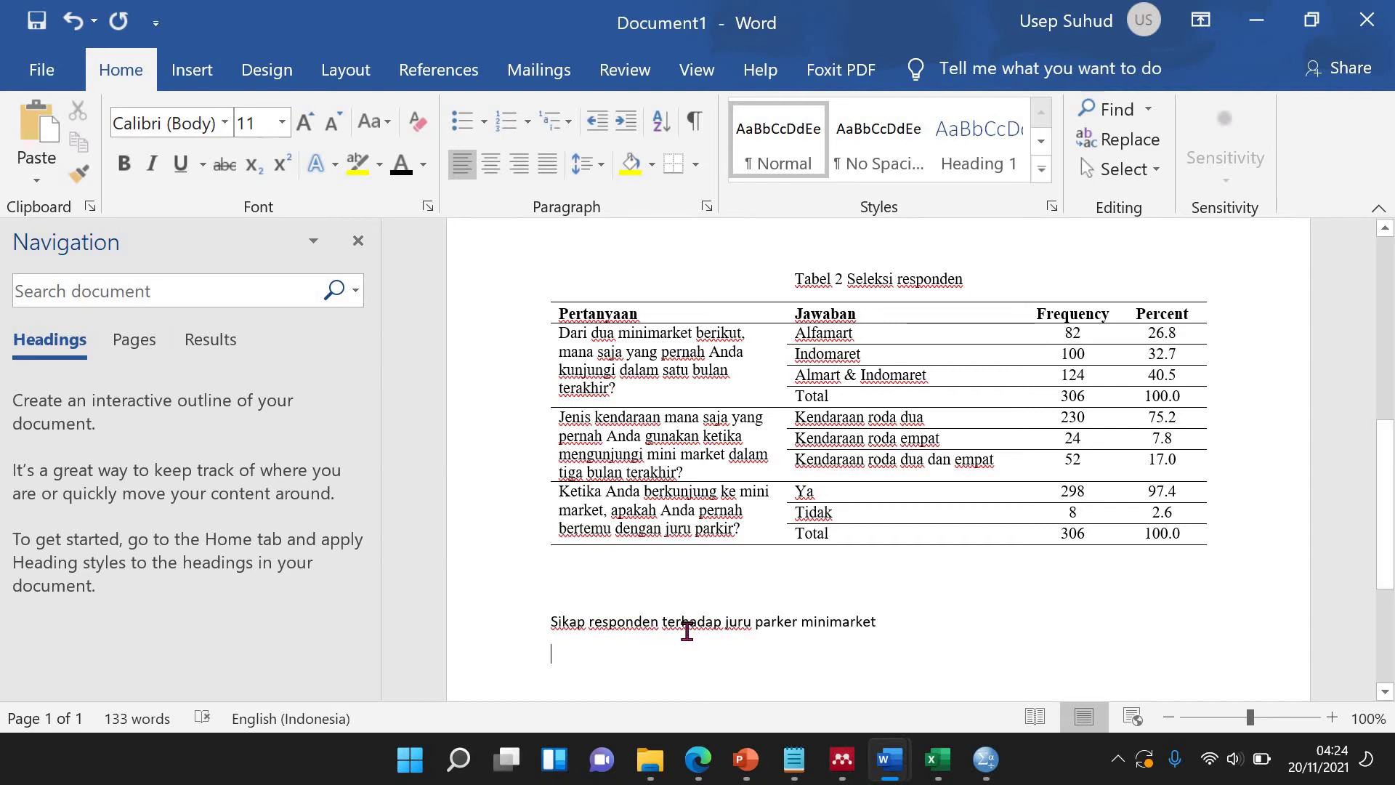
Switch to the 2021 Survei Mini Market dataset in SPSS and bring the Tendensi column into view in the data view.
{"action": "scroll", "coordinate": [690, 628], "scroll_direction": "down", "scroll_amount": 2}
{"action": "mouse_move", "coordinate": [986, 759]}
{"action": "left_click", "coordinate": [1076, 640]}
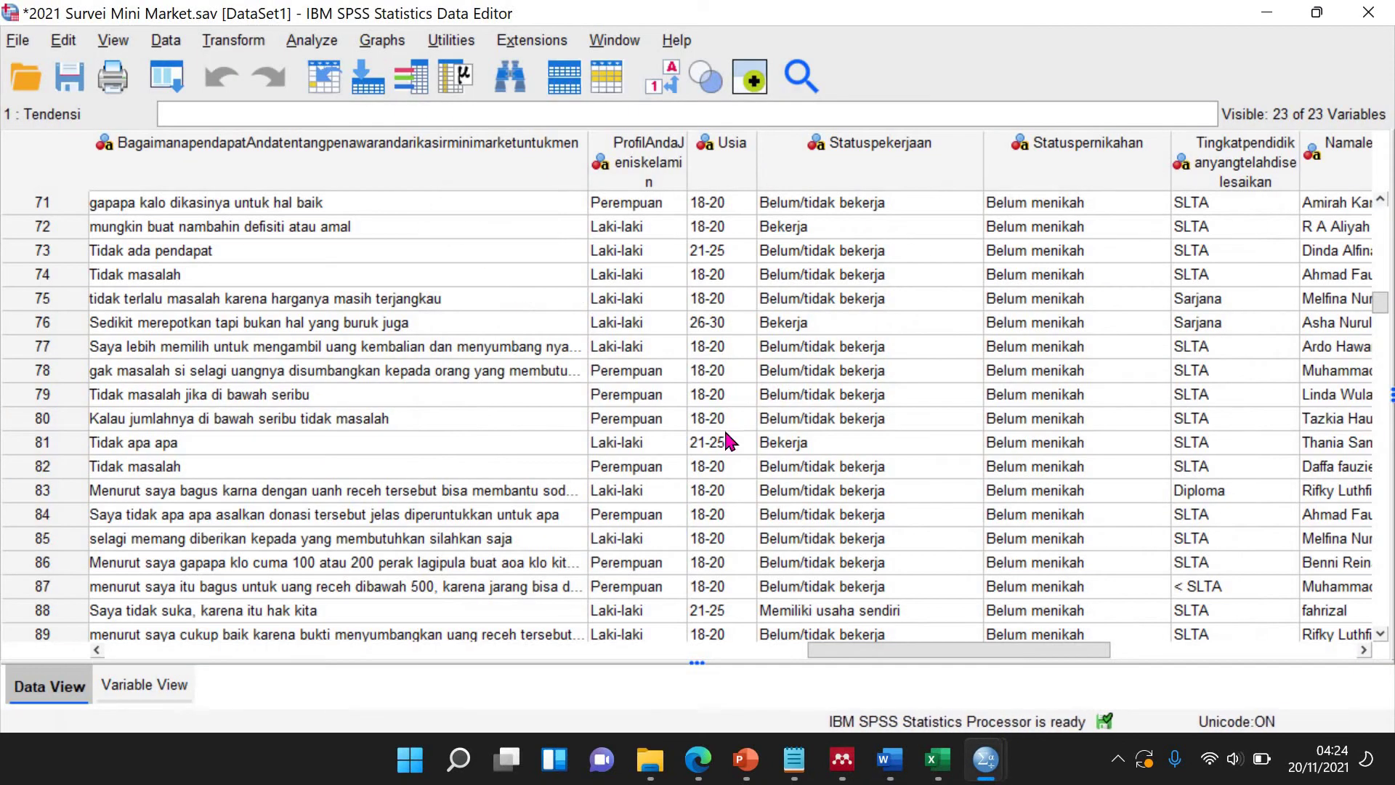
{"action": "left_click", "coordinate": [144, 685]}
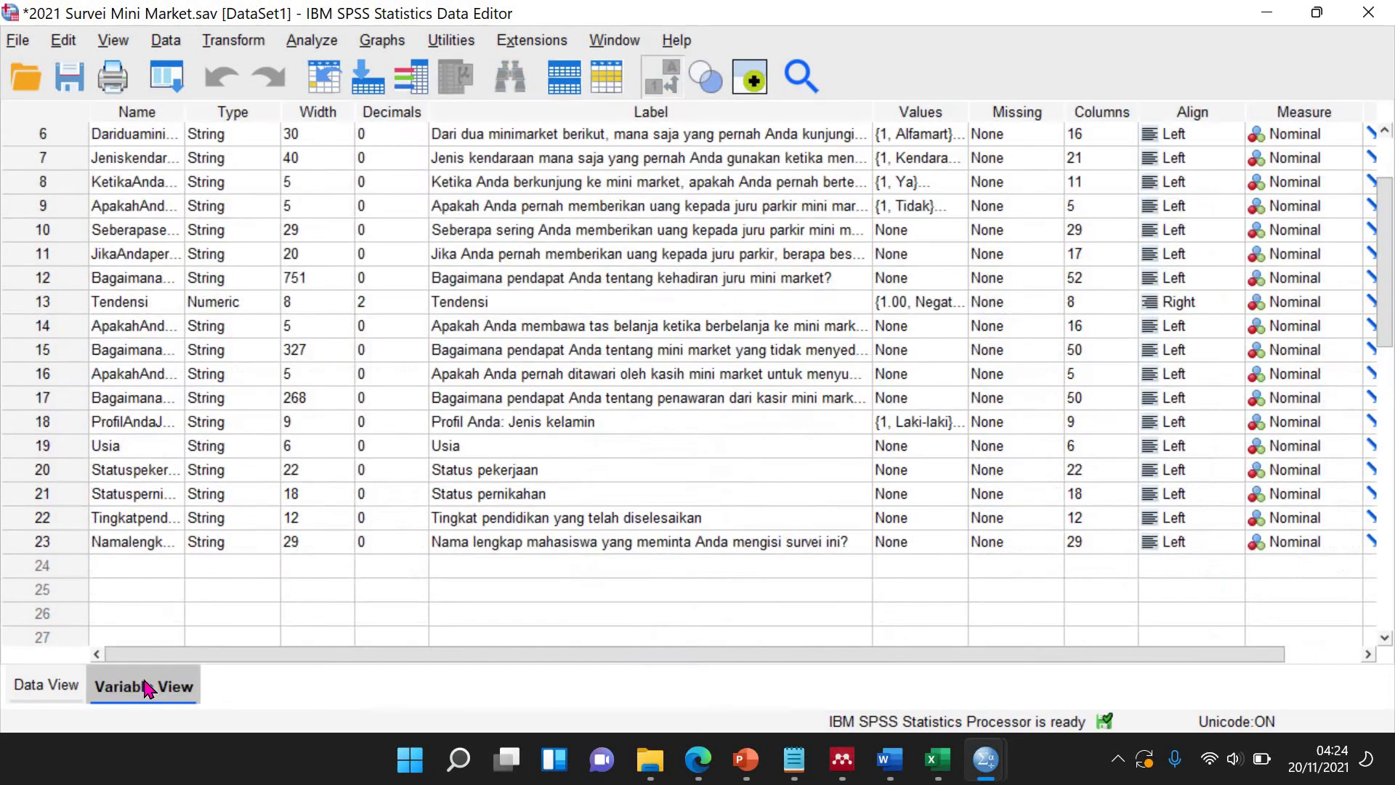
{"action": "left_click", "coordinate": [61, 685]}
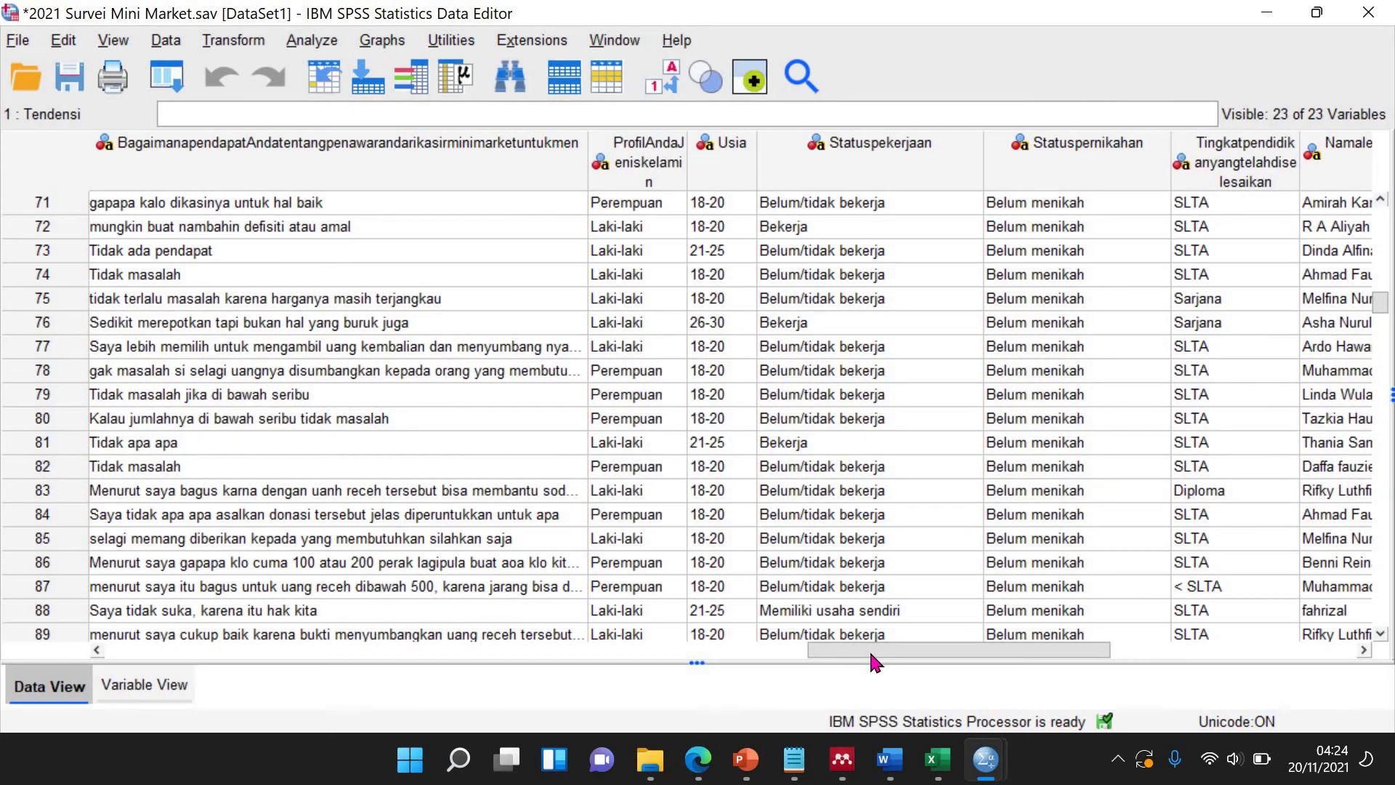
{"action": "left_click_drag", "start_coordinate": [971, 652], "coordinate": [900, 650]}
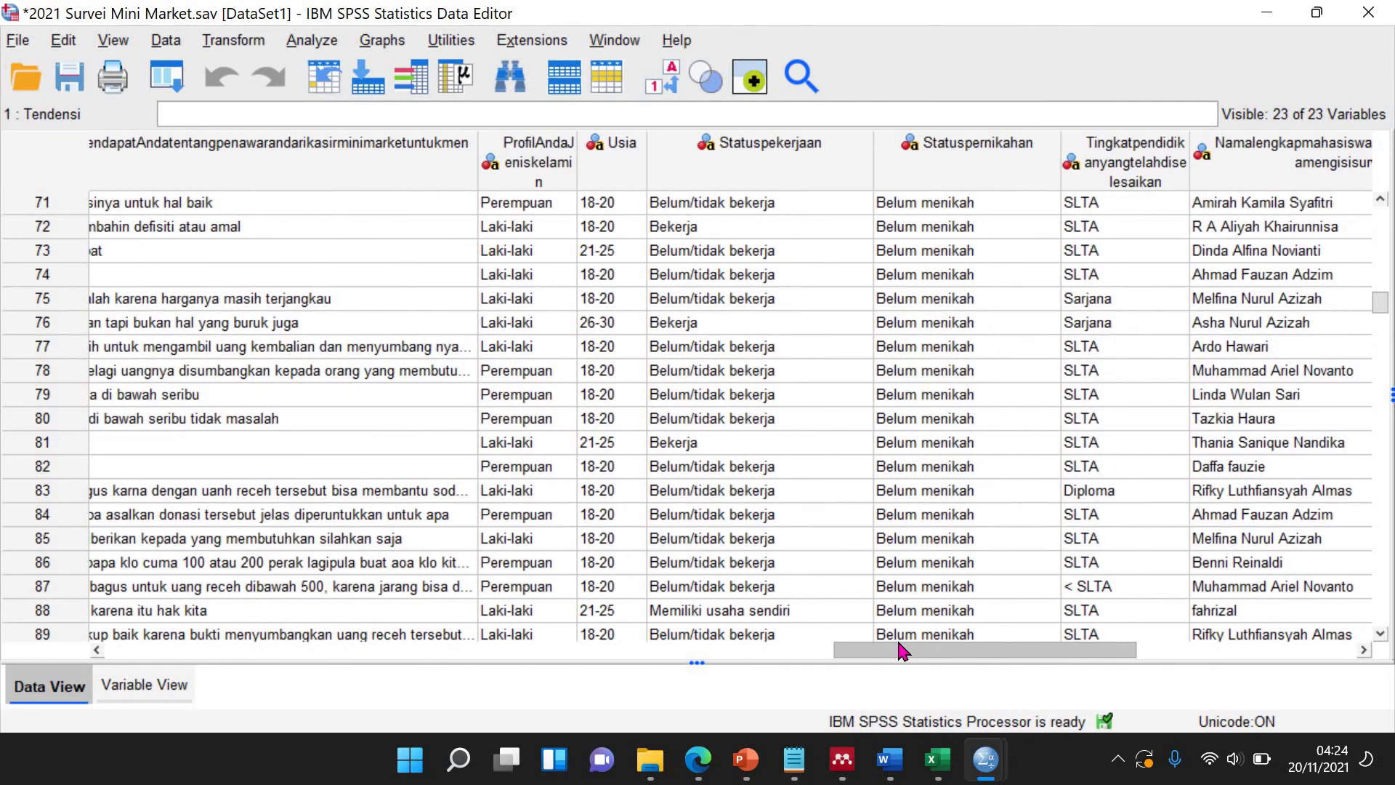
{"action": "left_click_drag", "start_coordinate": [986, 656], "coordinate": [480, 651]}
{"action": "scroll", "coordinate": [934, 465], "scroll_direction": "up", "scroll_amount": 10}
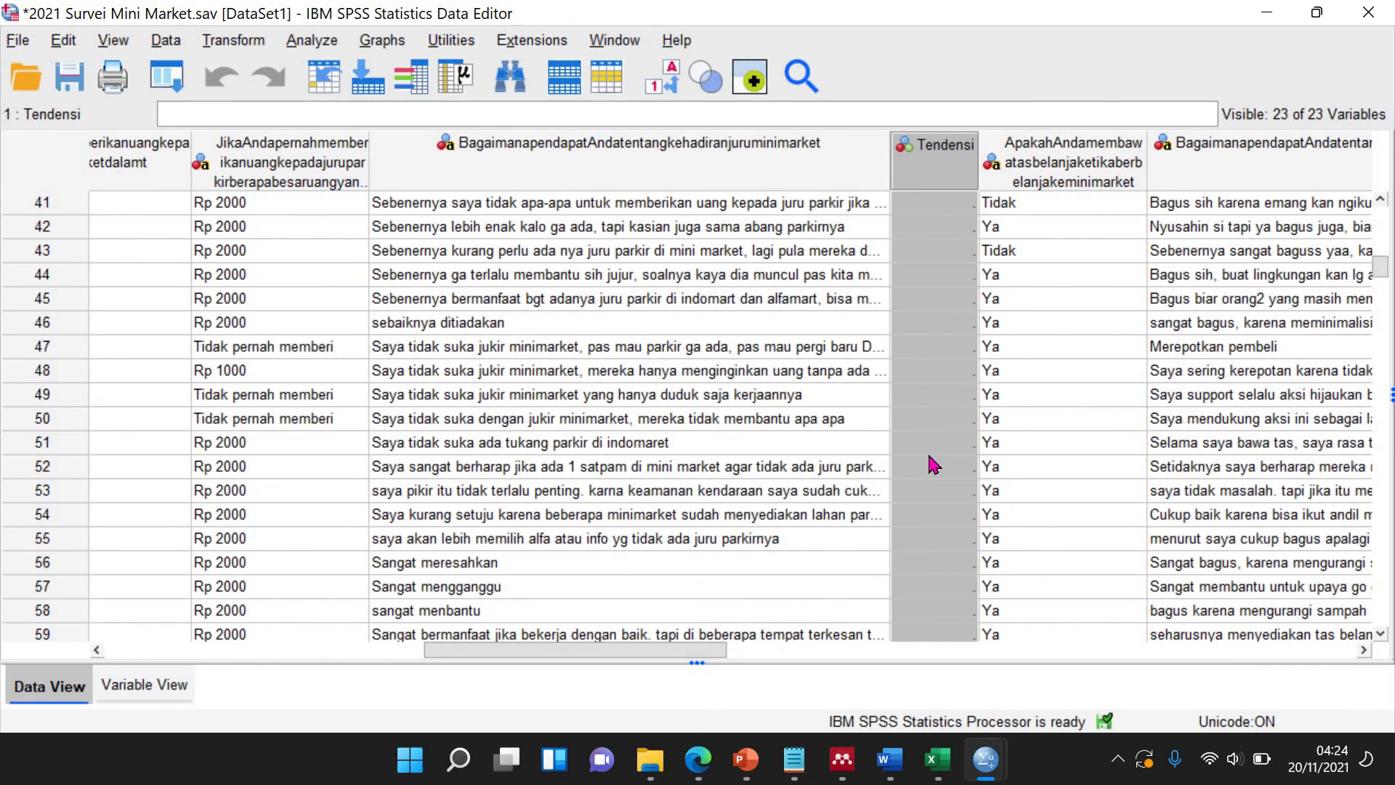
{"action": "scroll", "coordinate": [932, 466], "scroll_direction": "down", "scroll_amount": 2}
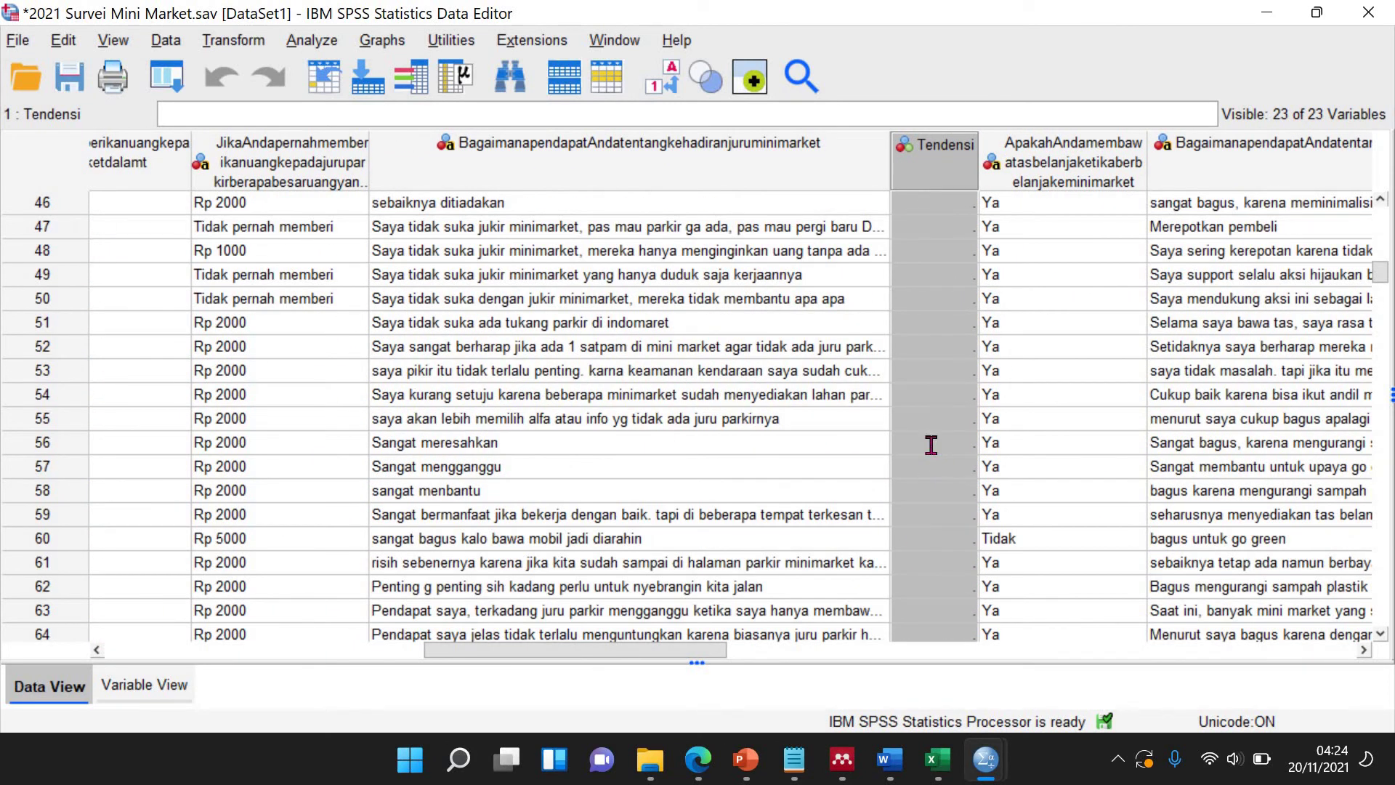
Code Tendensi as Negatif for respondents 56 and 57 and Positif for respondent 58, and save the dataset.
{"action": "double_click", "coordinate": [952, 452]}
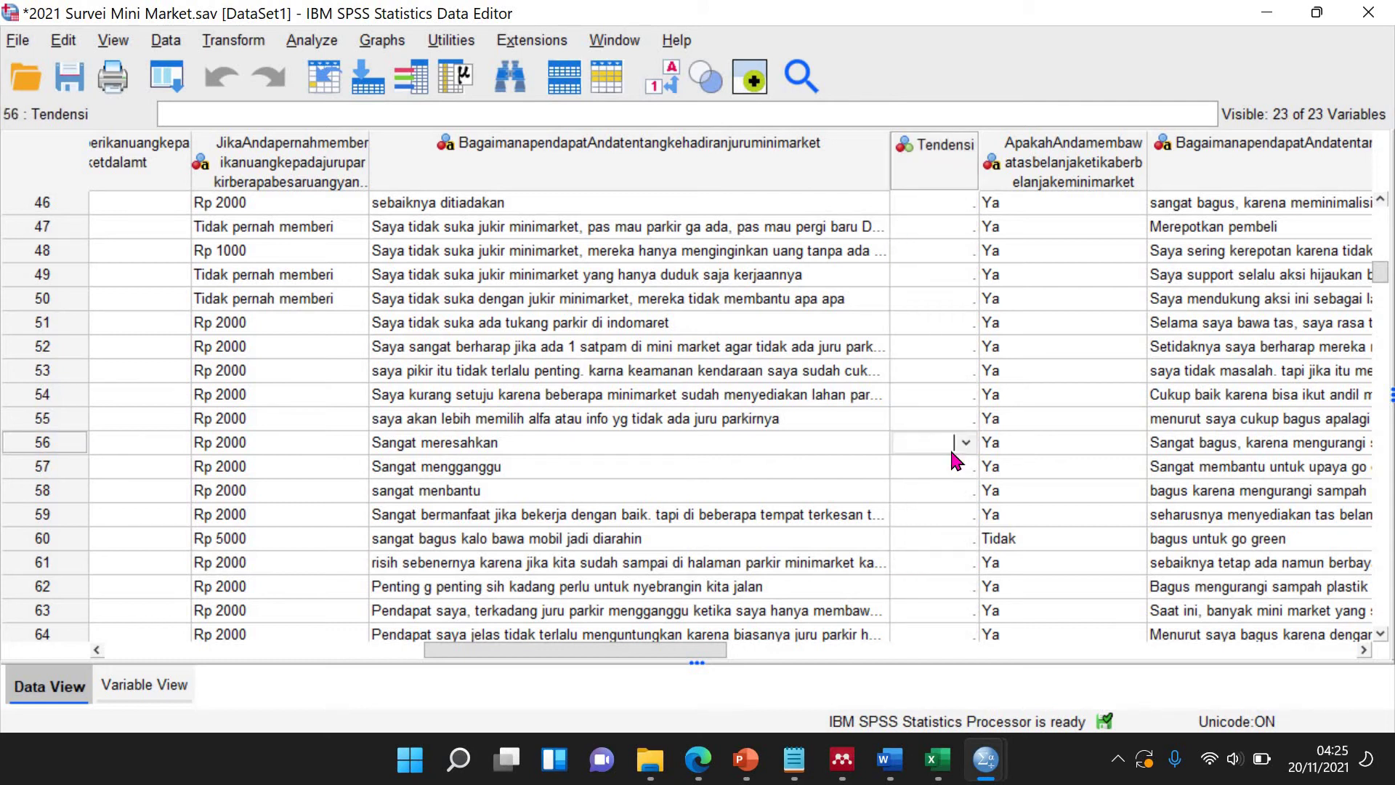
{"action": "left_click", "coordinate": [953, 453]}
{"action": "left_click", "coordinate": [953, 465]}
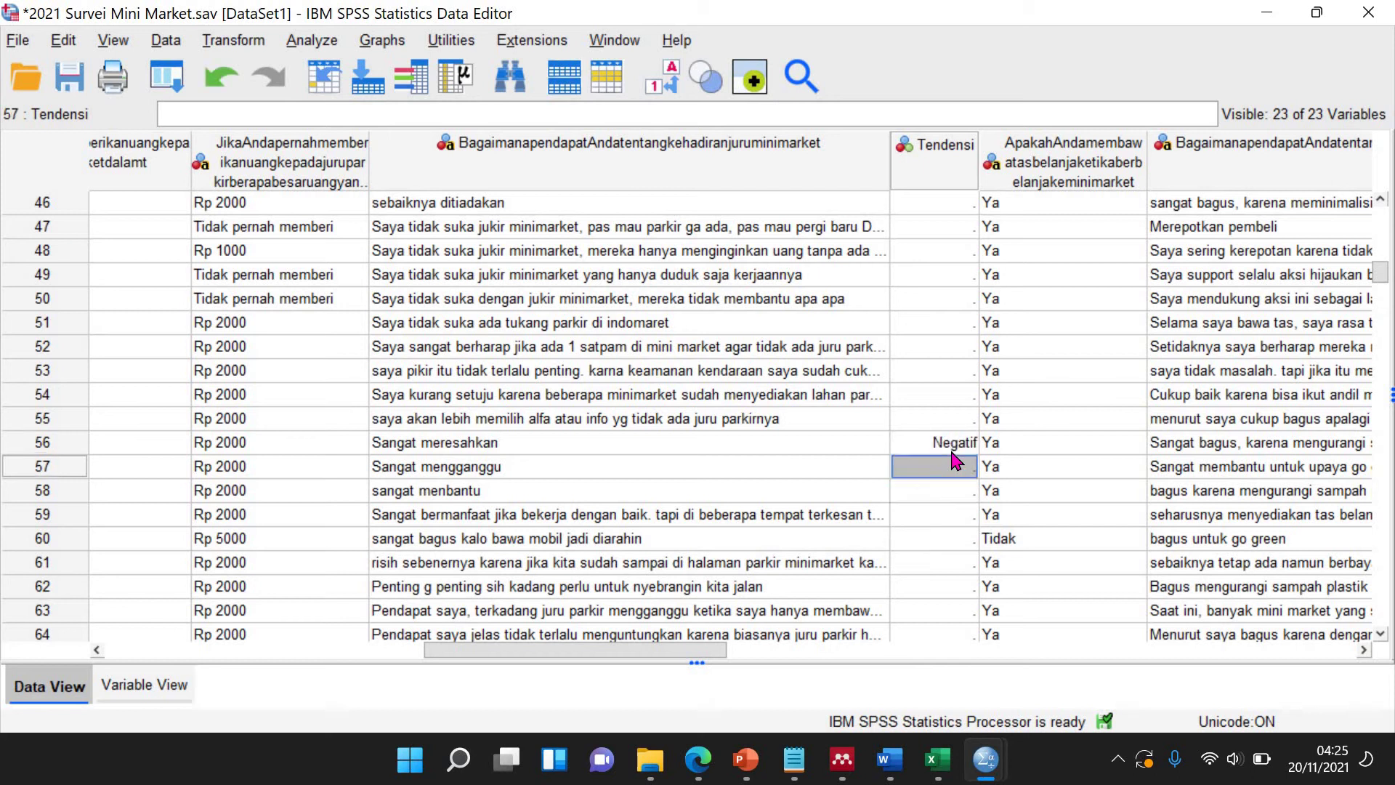
{"action": "double_click", "coordinate": [953, 462]}
{"action": "type", "text": "1"}
{"action": "key", "text": "Return"}
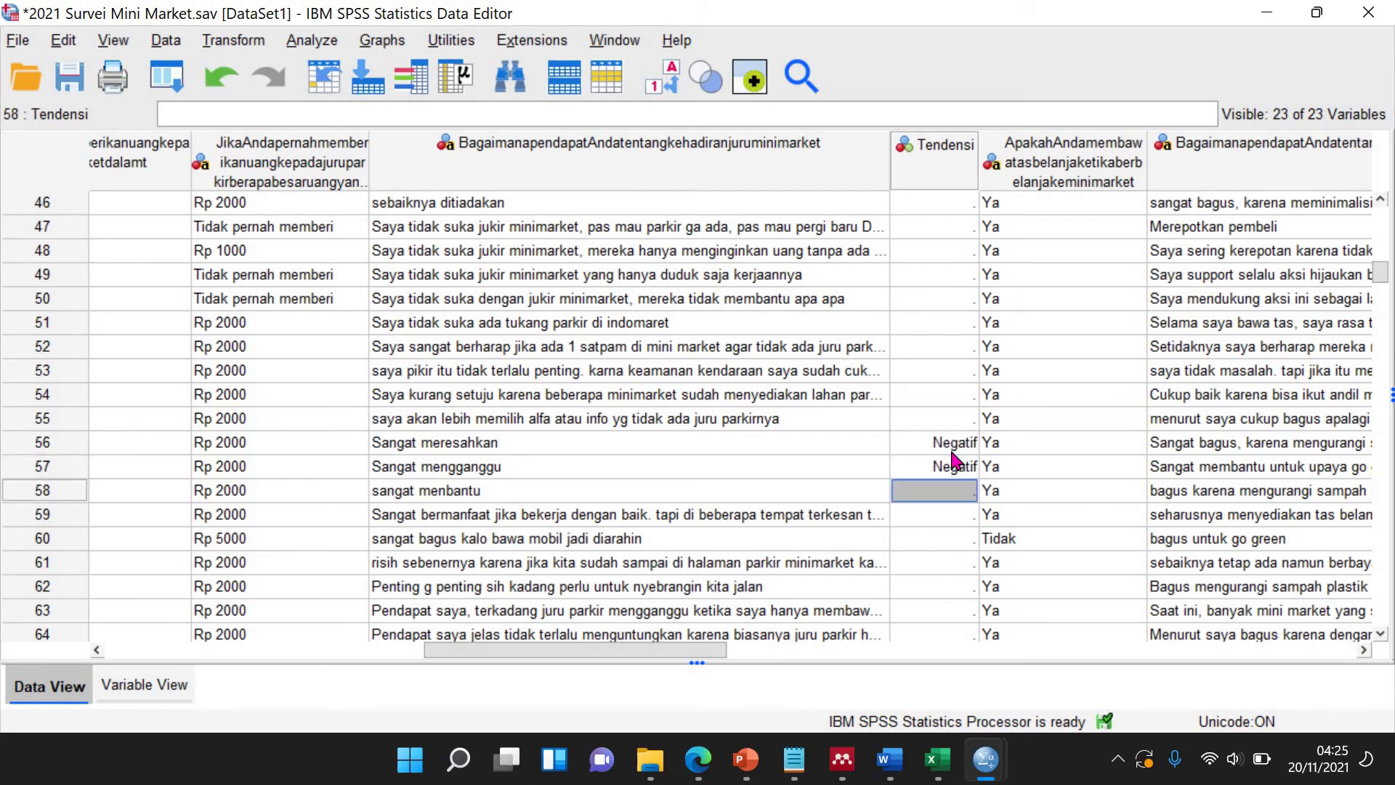
{"action": "type", "text": "2"}
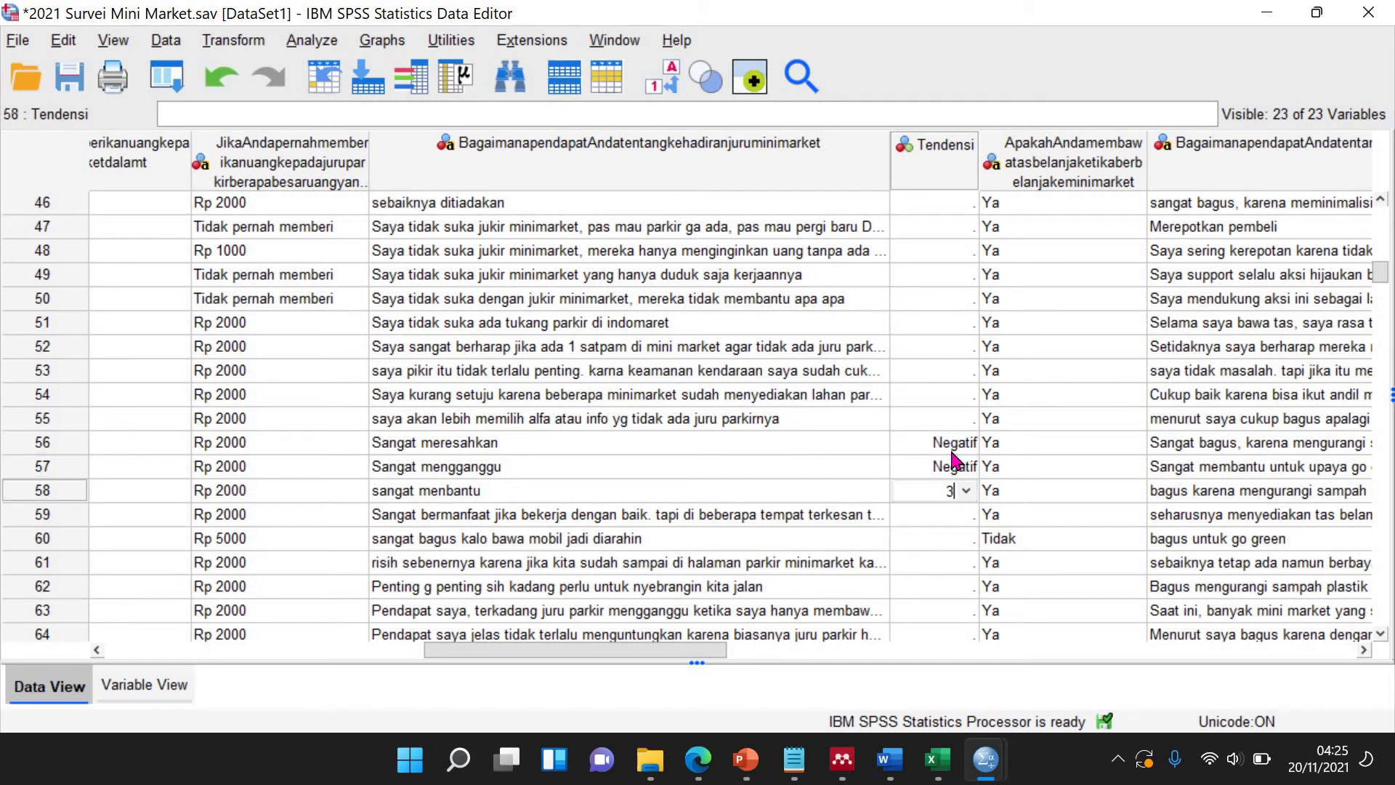
{"action": "key", "text": "Return"}
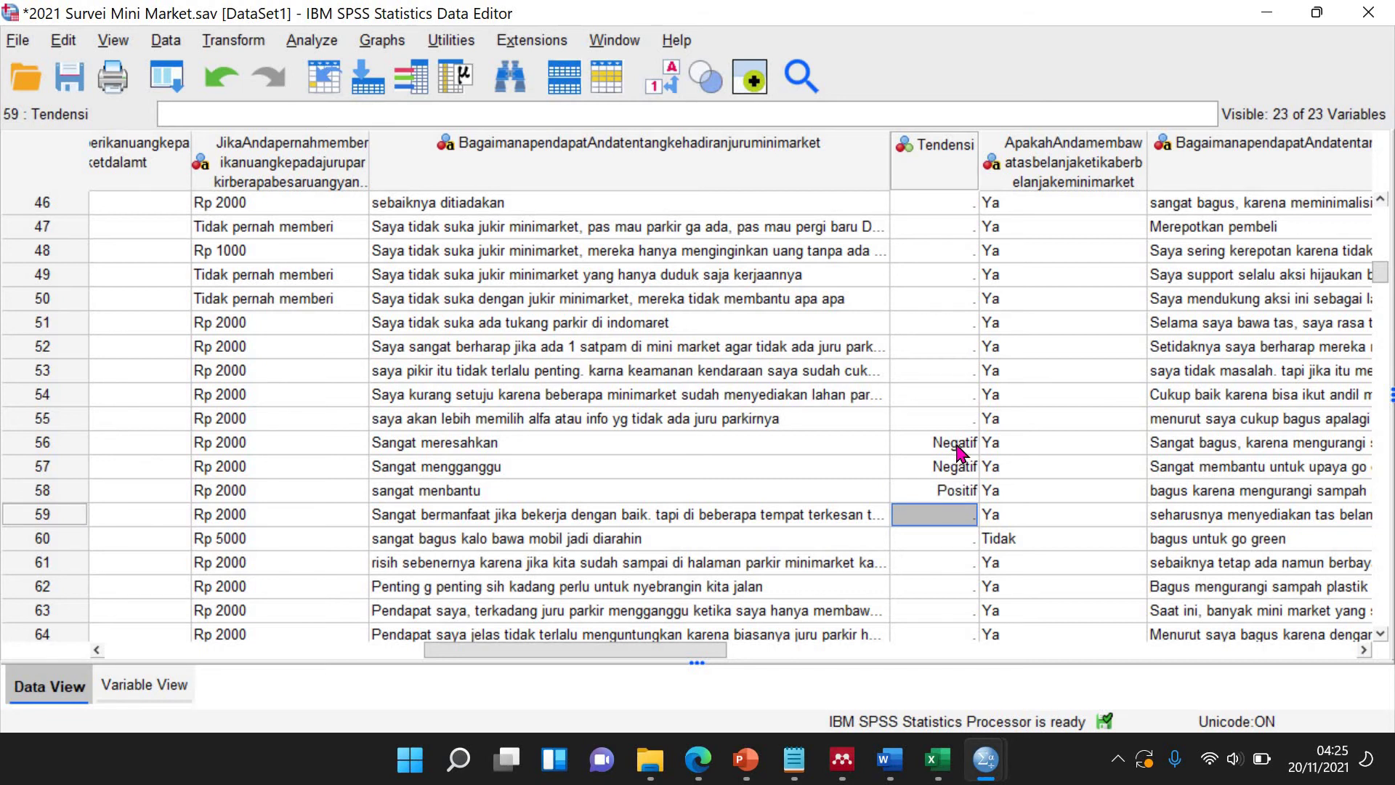
{"action": "key", "text": "ctrl+s"}
Run a Frequencies analysis on the Tendensi variable, replacing the Jenis kelamin variable from the previous run.
{"action": "left_click", "coordinate": [309, 41]}
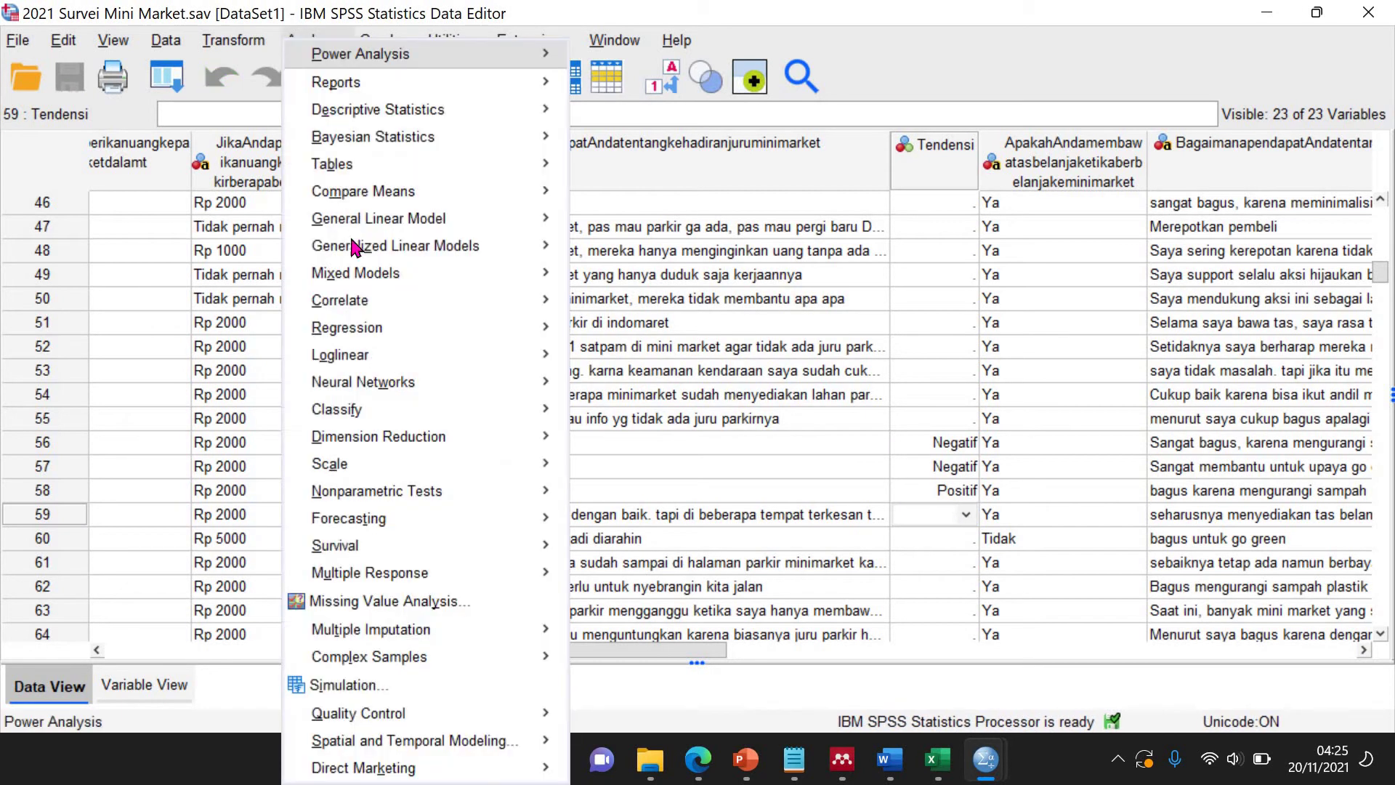
{"action": "mouse_move", "coordinate": [477, 115]}
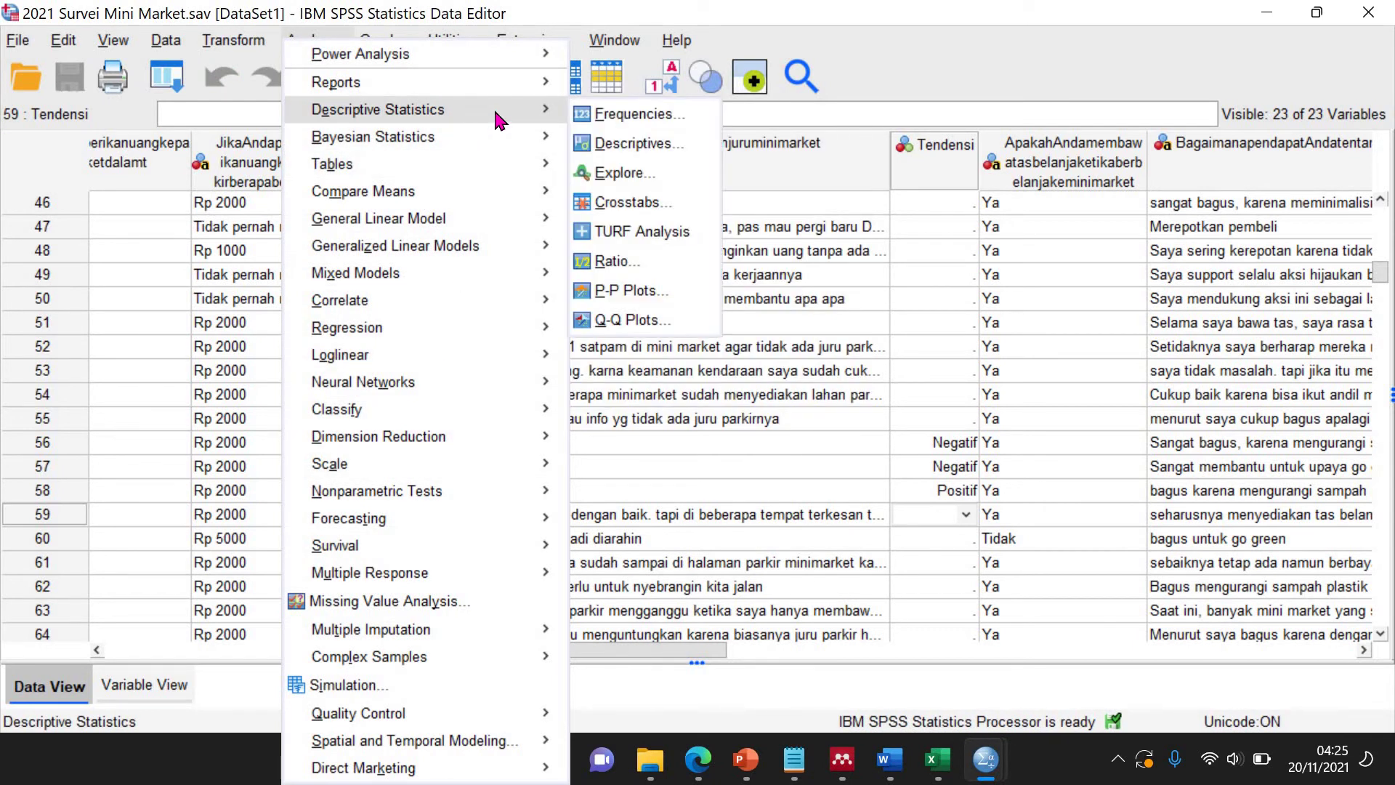
{"action": "left_click", "coordinate": [632, 113]}
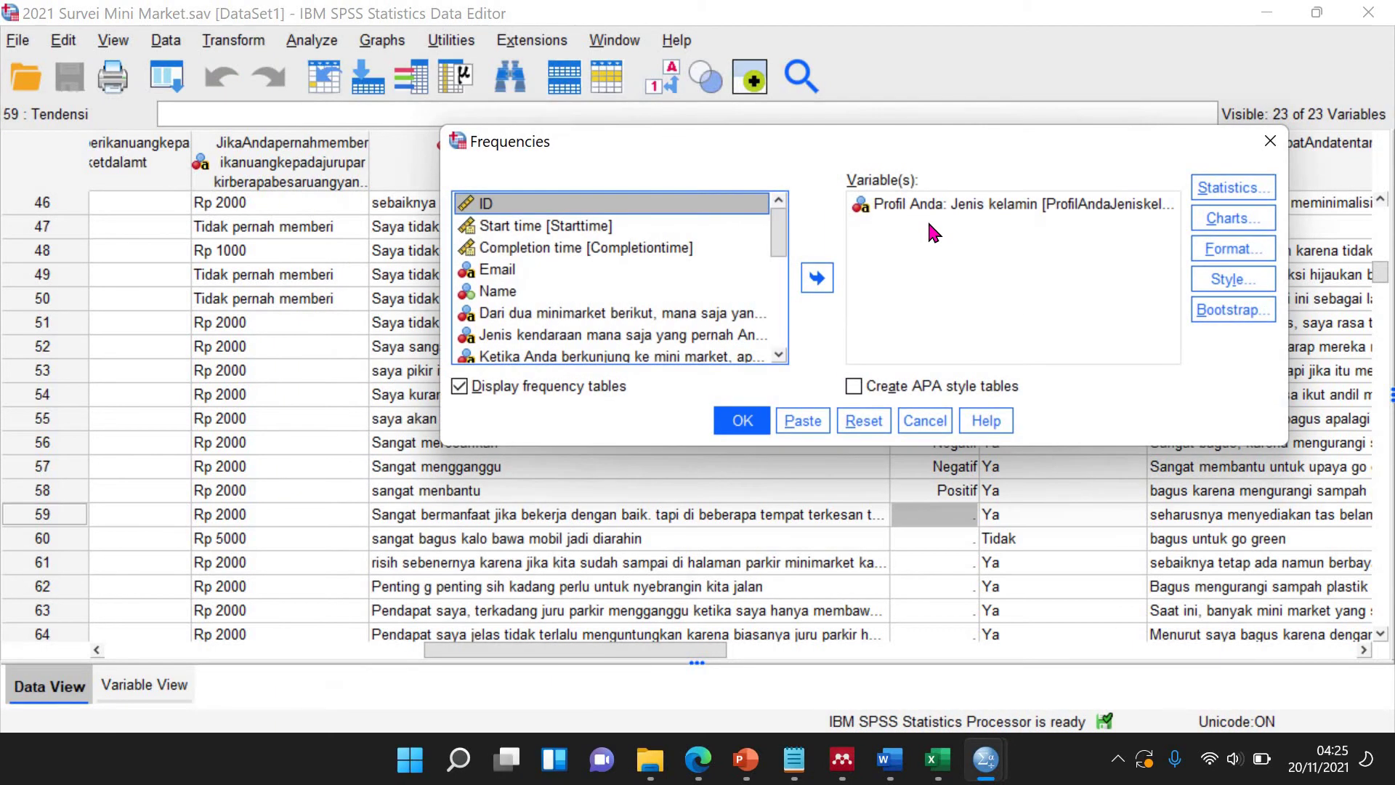
{"action": "left_click", "coordinate": [927, 209]}
{"action": "left_click", "coordinate": [817, 277]}
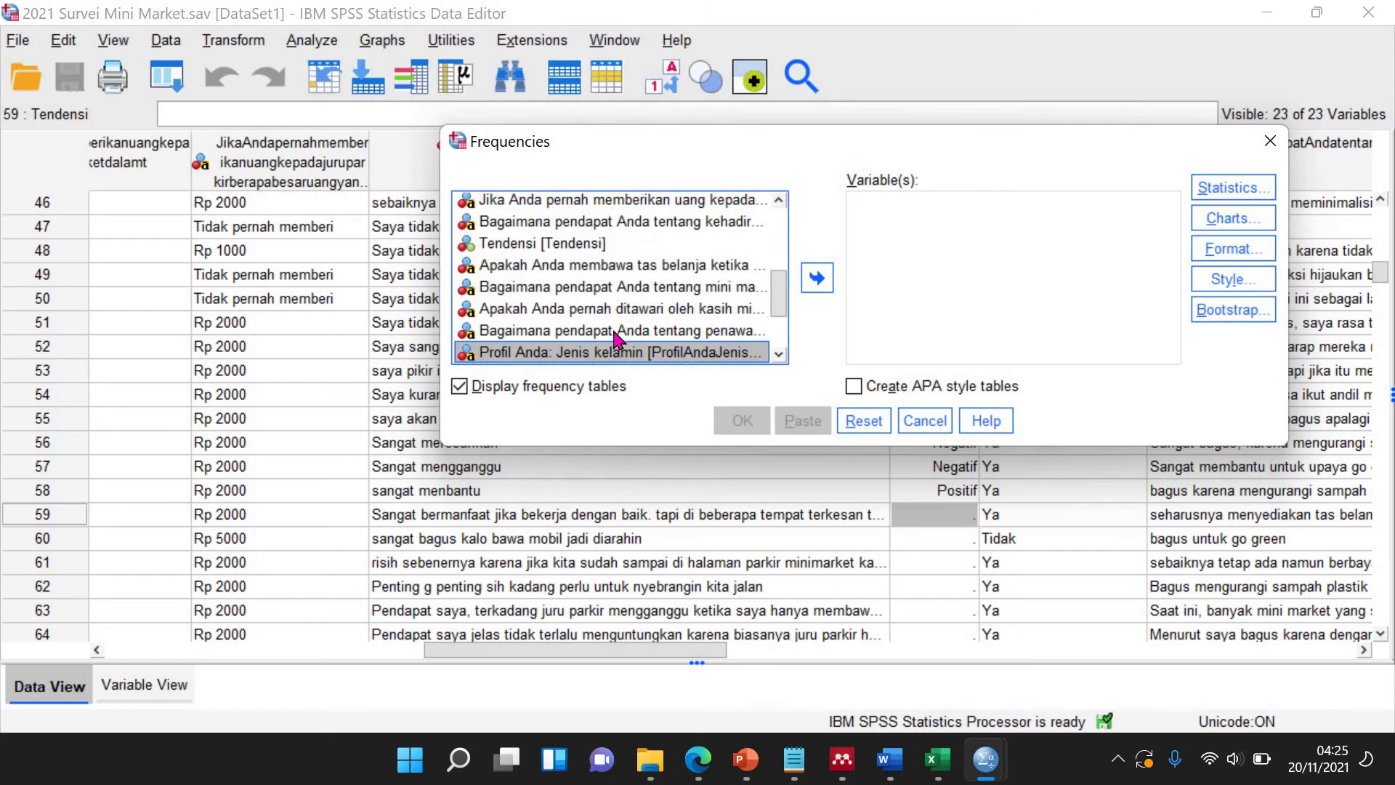
{"action": "scroll", "coordinate": [610, 331], "scroll_direction": "down", "scroll_amount": 2}
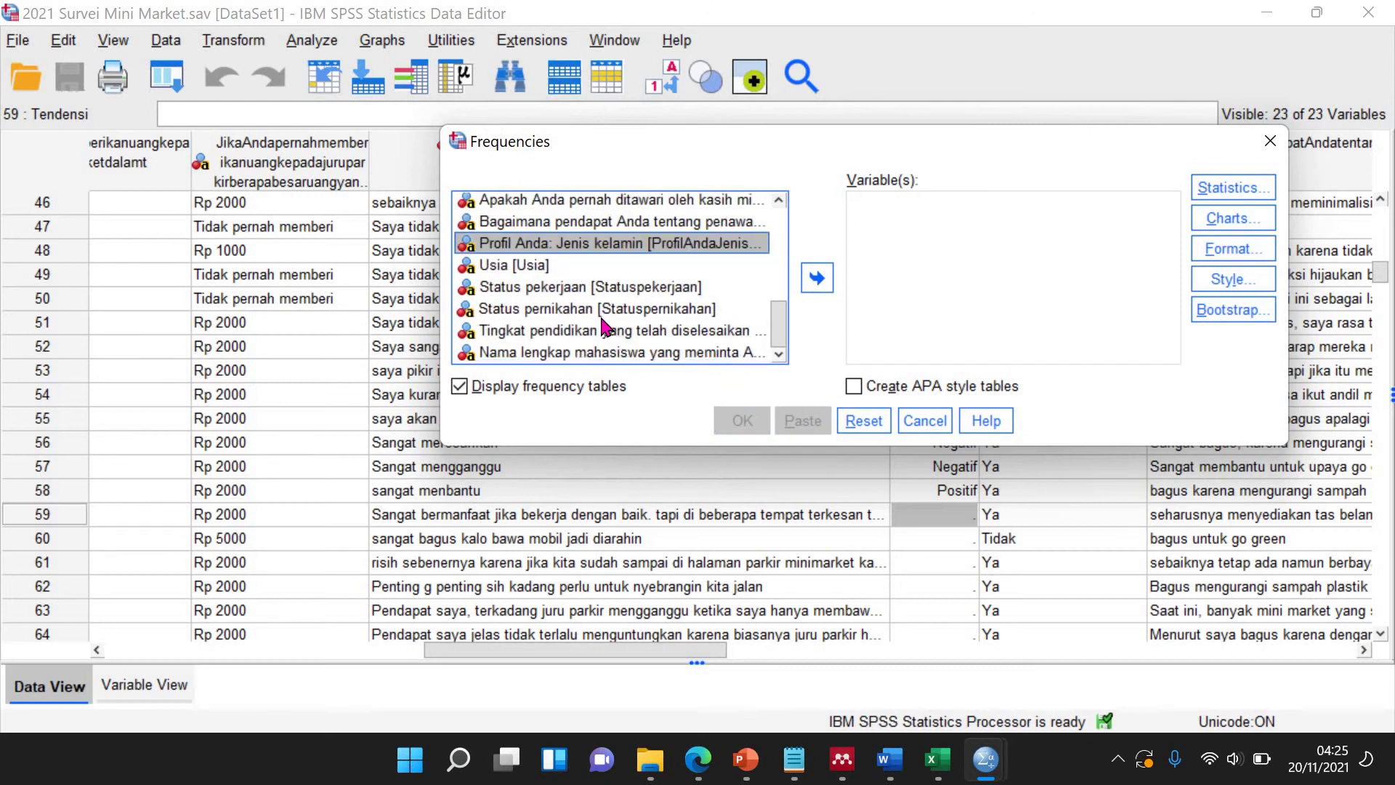
{"action": "scroll", "coordinate": [602, 329], "scroll_direction": "up", "scroll_amount": 3}
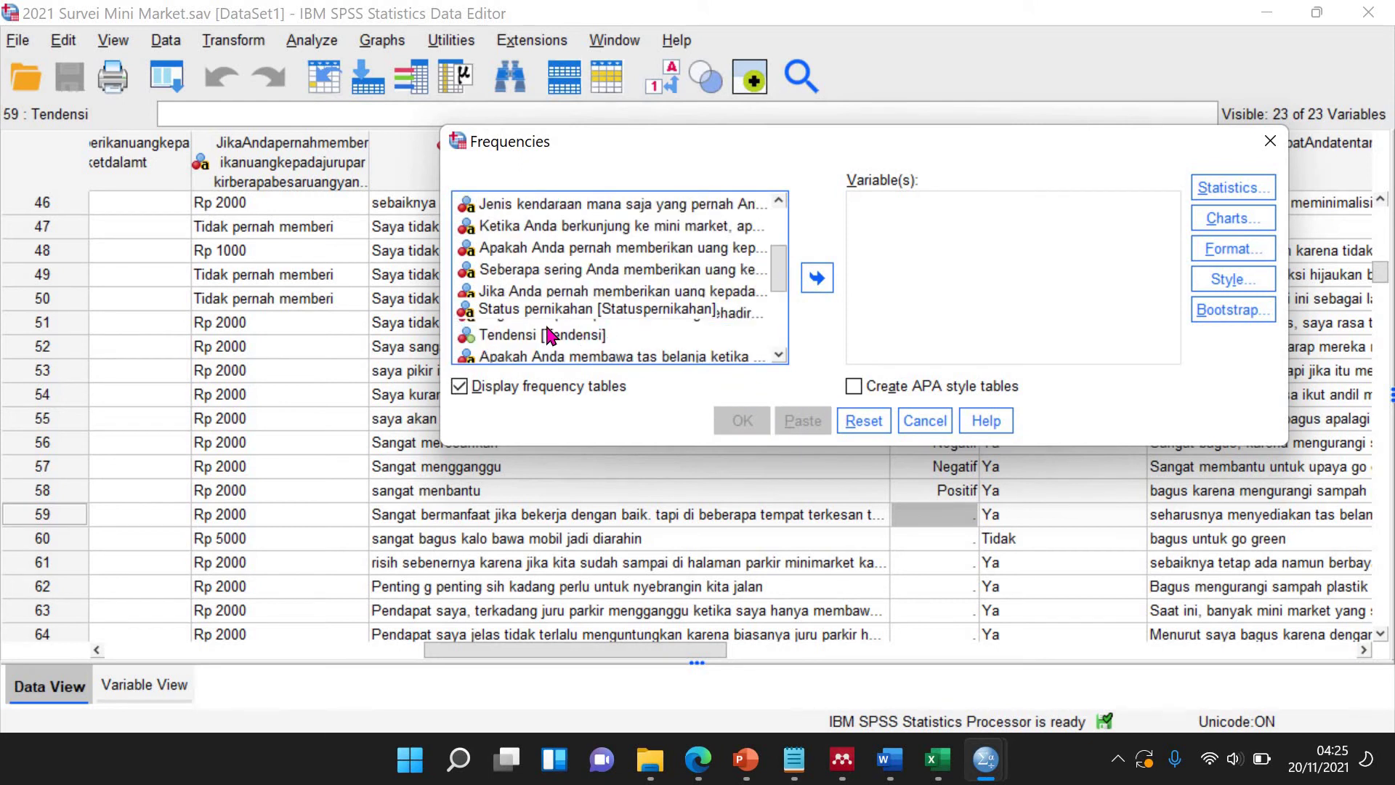
{"action": "left_click", "coordinate": [764, 332]}
{"action": "left_click", "coordinate": [818, 279]}
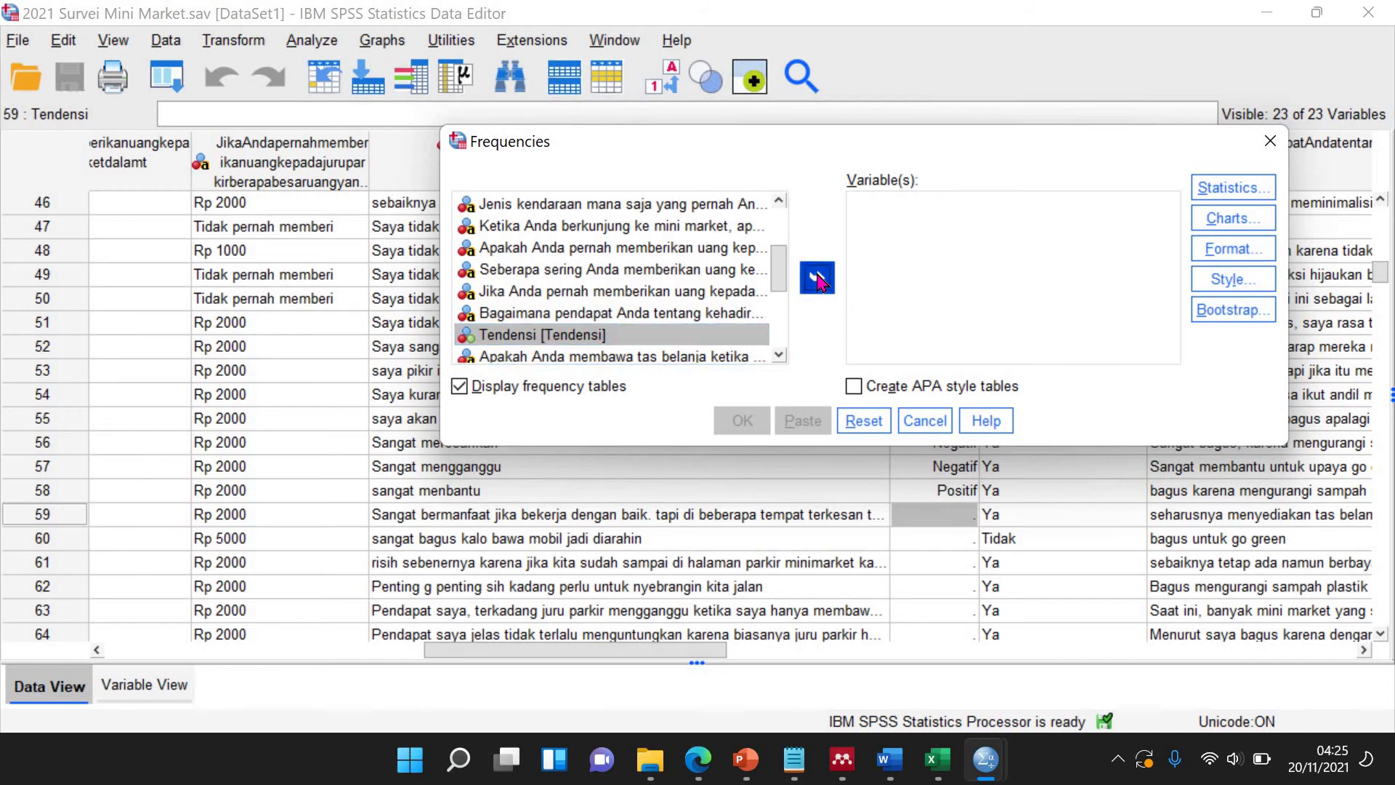
{"action": "left_click", "coordinate": [743, 424]}
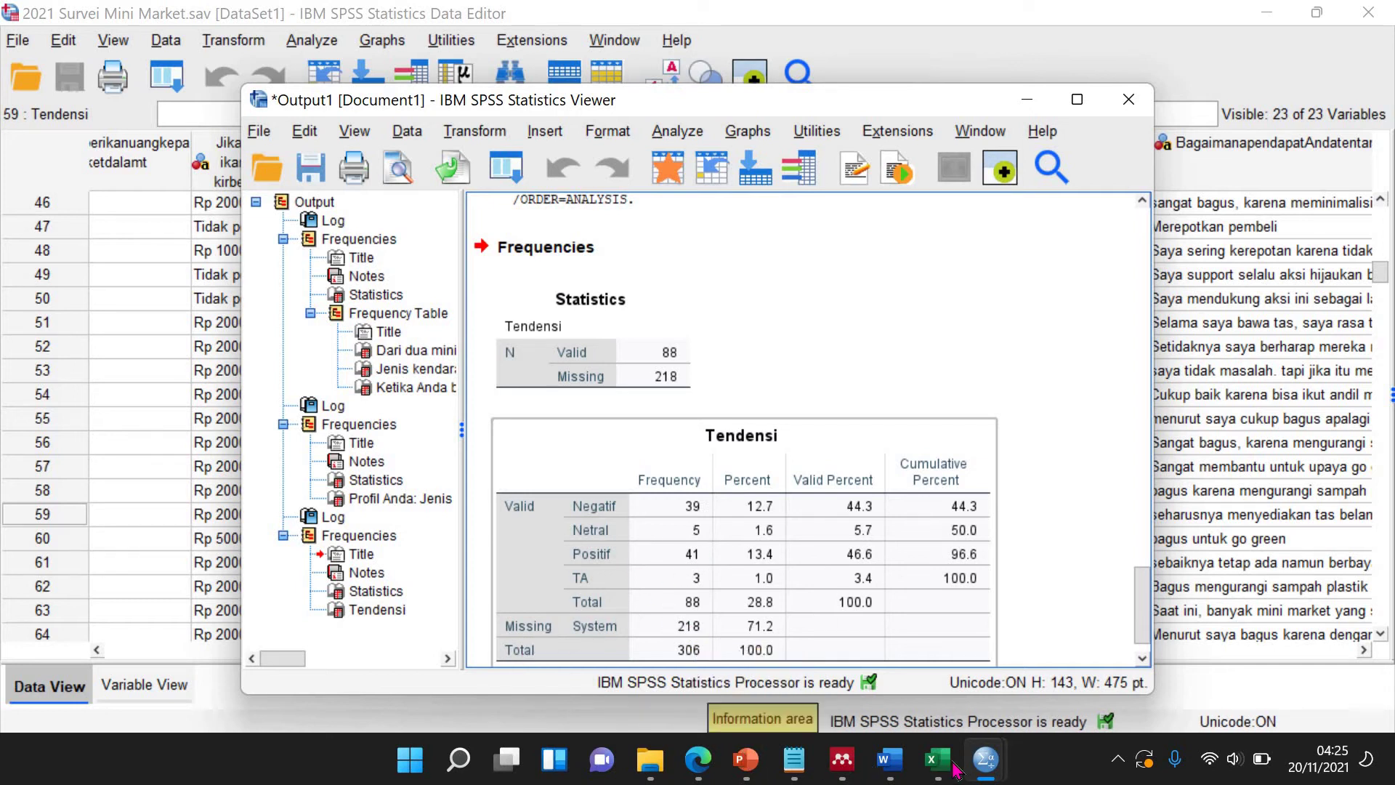
Copy the Tendensi frequency table from the SPSS output viewer.
{"action": "mouse_move", "coordinate": [981, 769]}
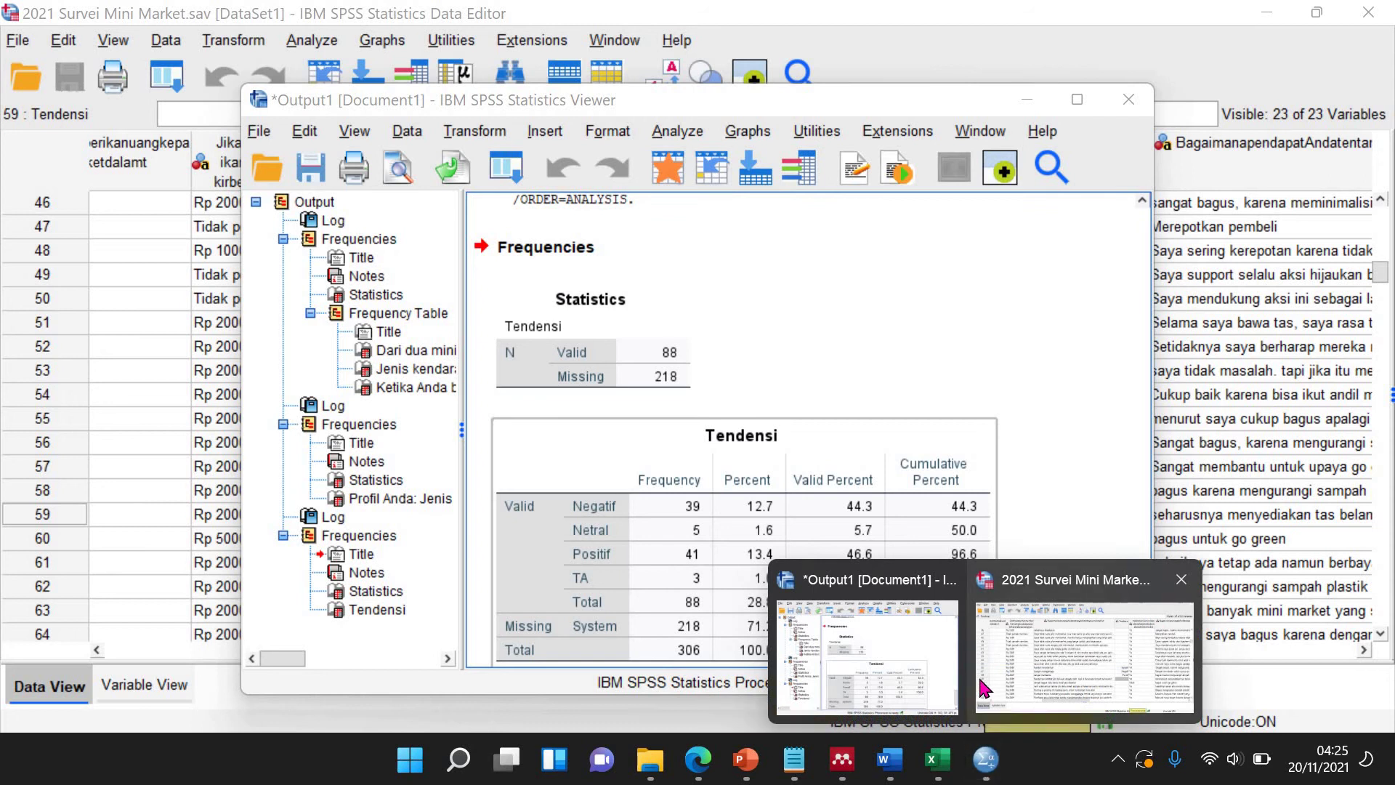
{"action": "left_click", "coordinate": [1030, 677]}
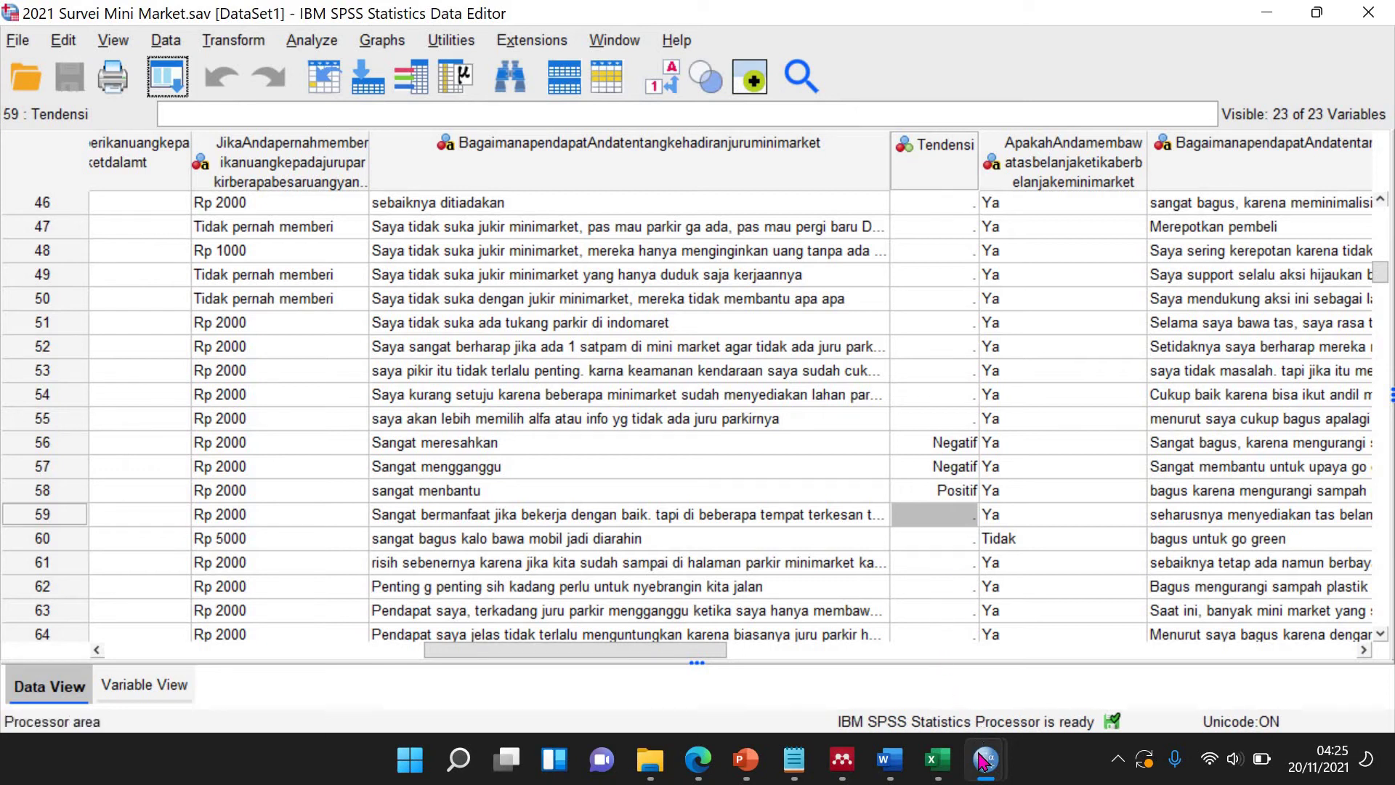
{"action": "mouse_move", "coordinate": [981, 759]}
{"action": "left_click", "coordinate": [919, 690]}
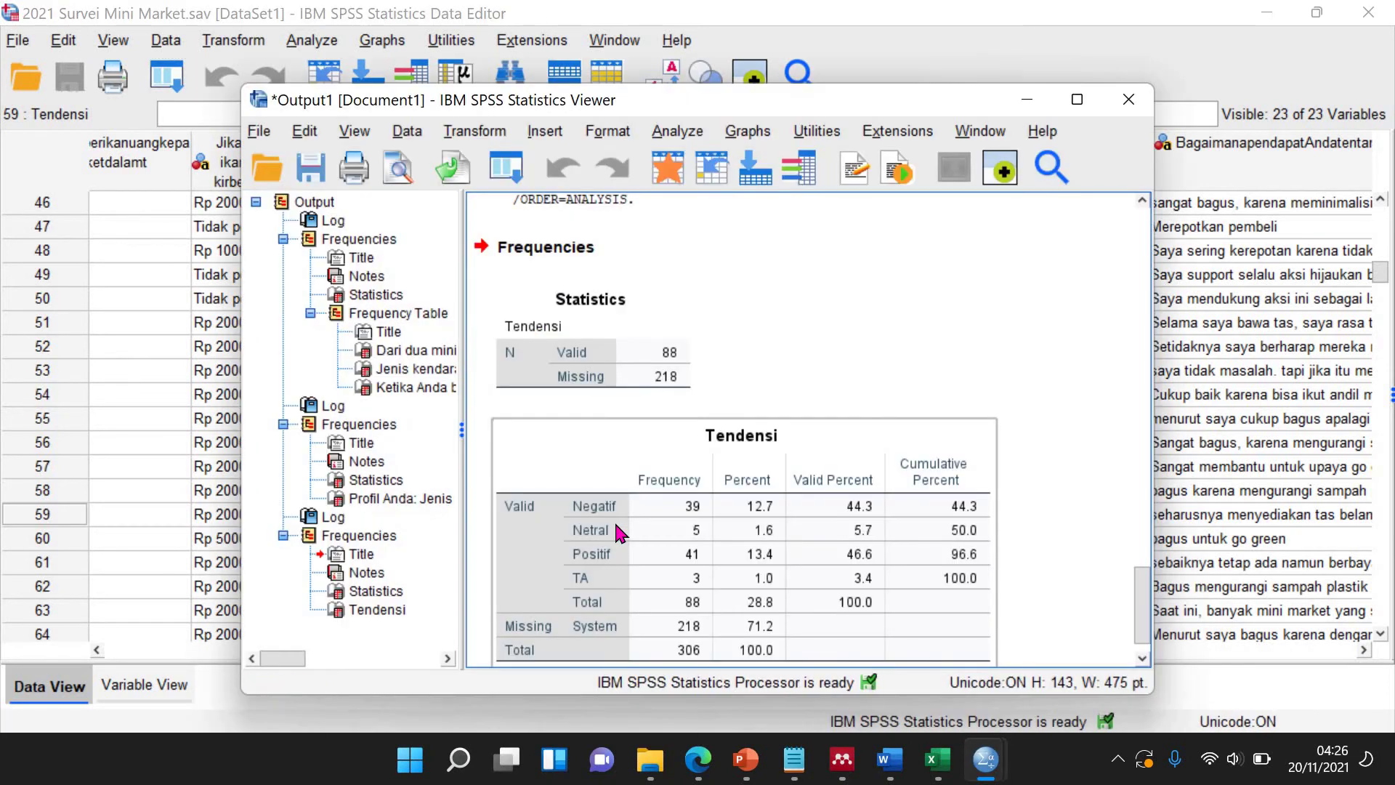
{"action": "left_click", "coordinate": [613, 518]}
{"action": "right_click", "coordinate": [616, 528]}
{"action": "left_click", "coordinate": [639, 568]}
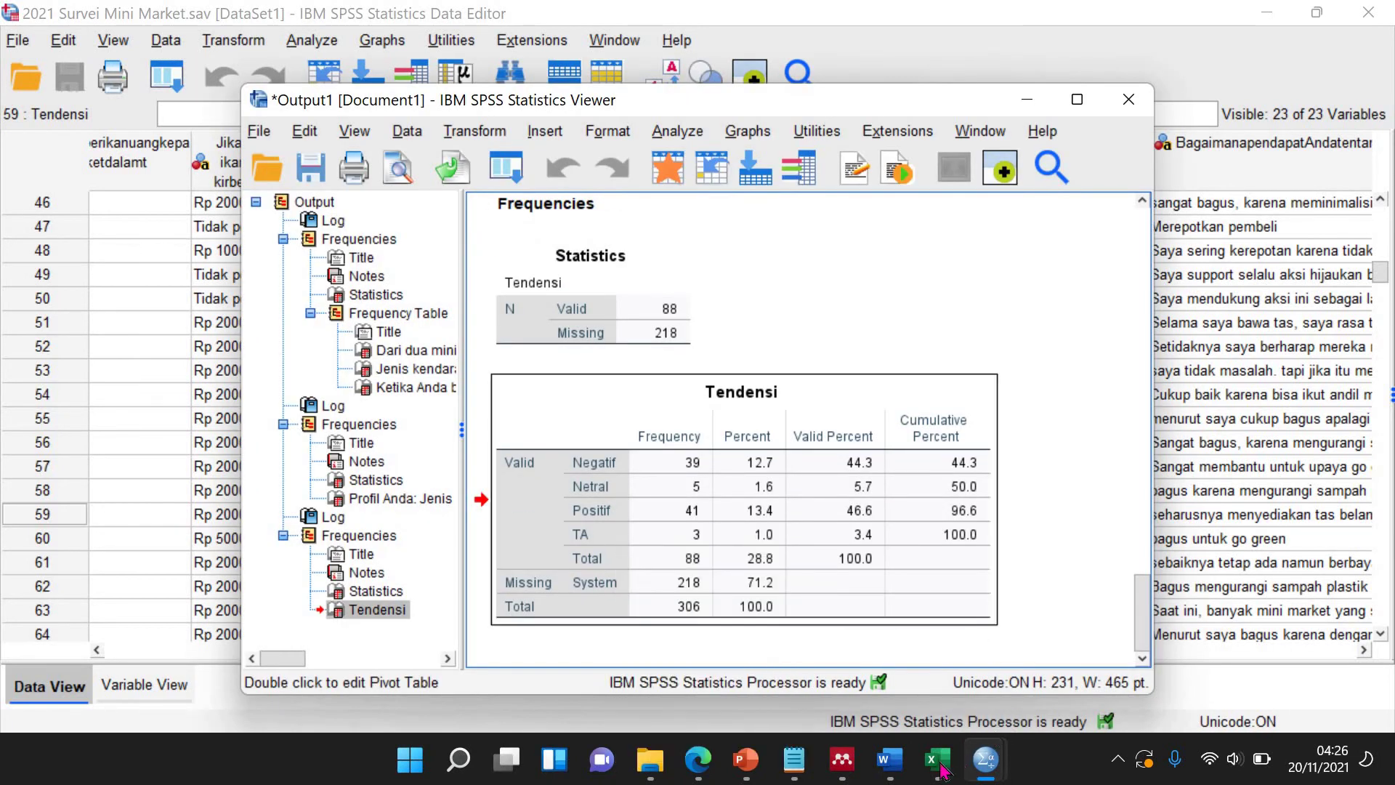
Switch to the Excel workbook Book1 and paste the copied table at cell A25, below the Jenis kelamin table.
{"action": "mouse_move", "coordinate": [937, 759]}
{"action": "left_click", "coordinate": [1075, 639]}
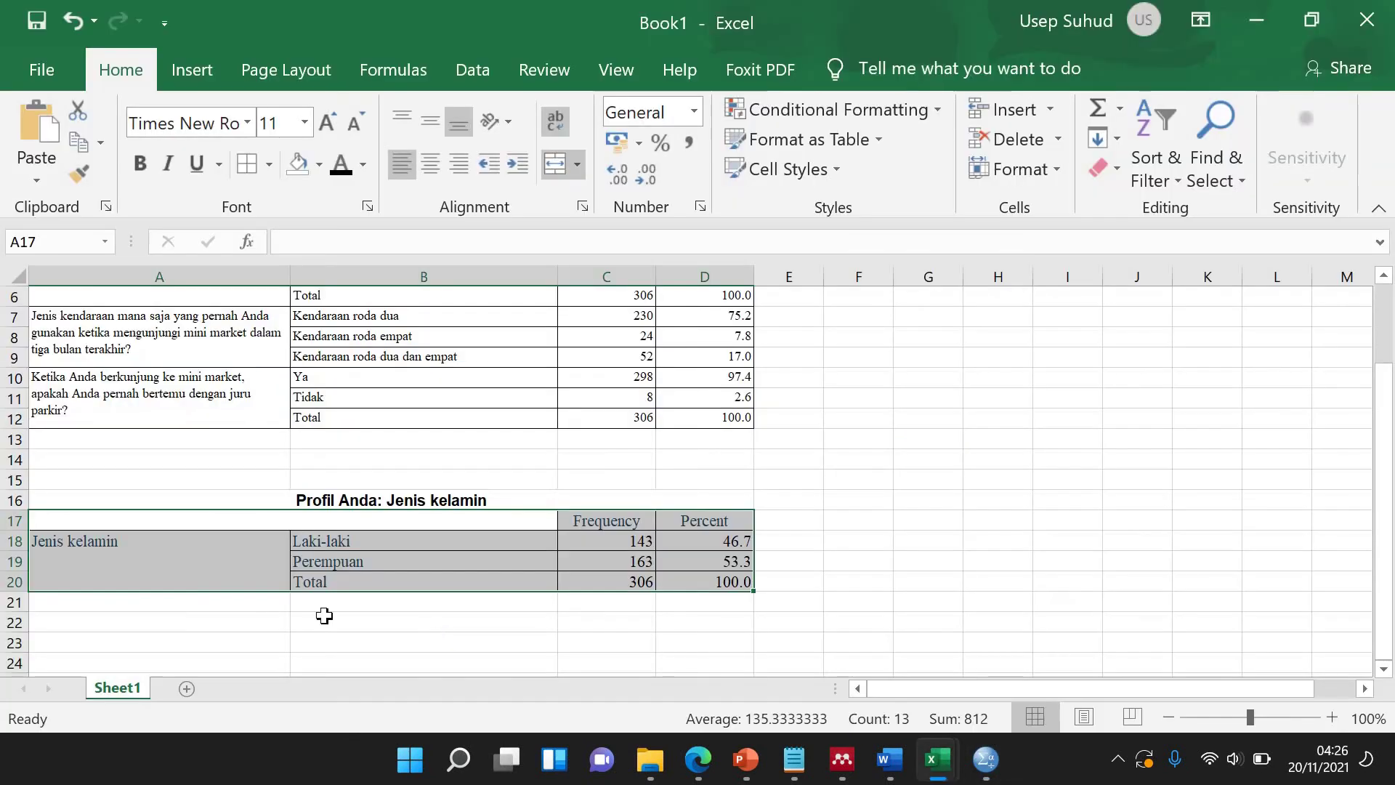
{"action": "scroll", "coordinate": [433, 635], "scroll_direction": "down", "scroll_amount": 2}
{"action": "left_click", "coordinate": [216, 580]}
{"action": "key", "text": "ctrl+v"}
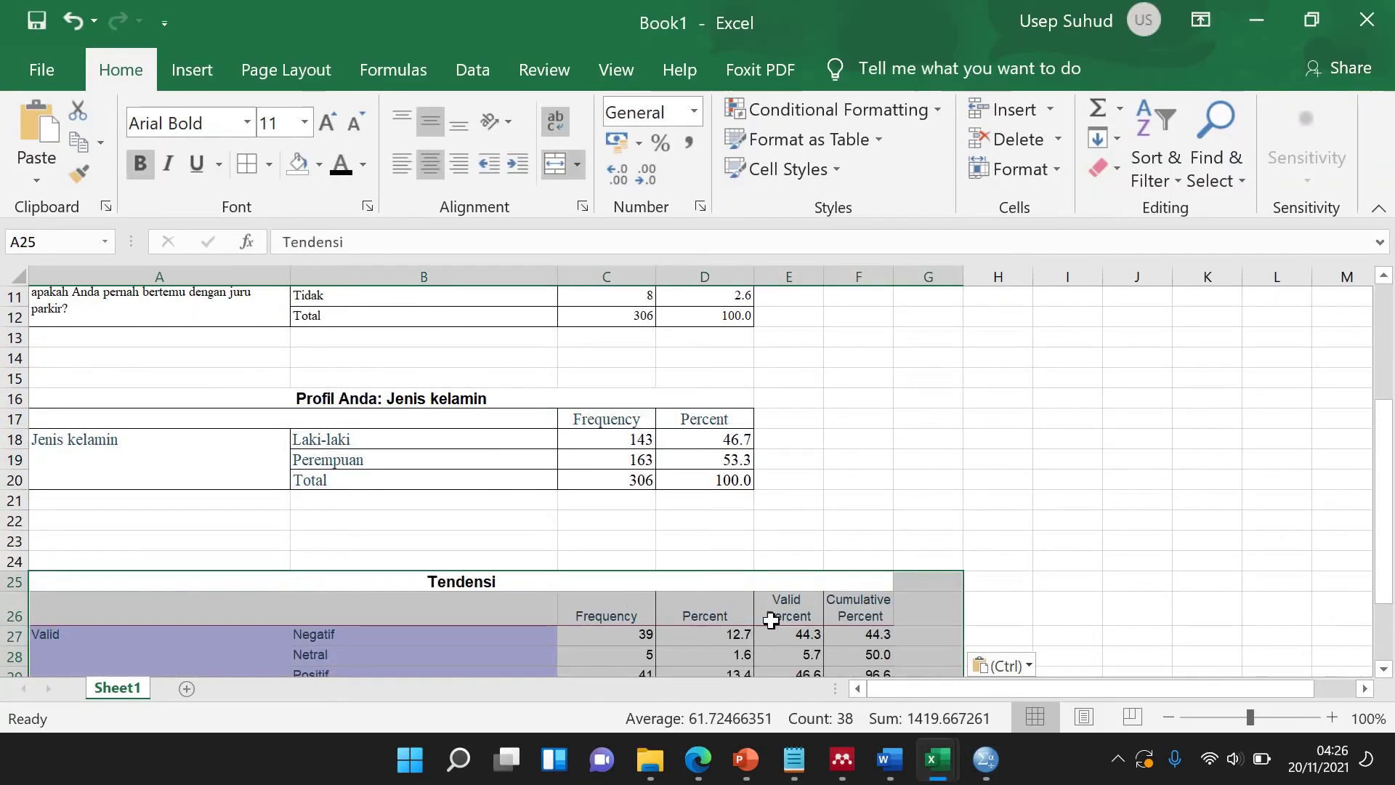
Delete the sheet columns holding Valid Percent and Cumulative Percent.
{"action": "left_click_drag", "start_coordinate": [789, 276], "coordinate": [896, 277]}
{"action": "right_click", "coordinate": [898, 279]}
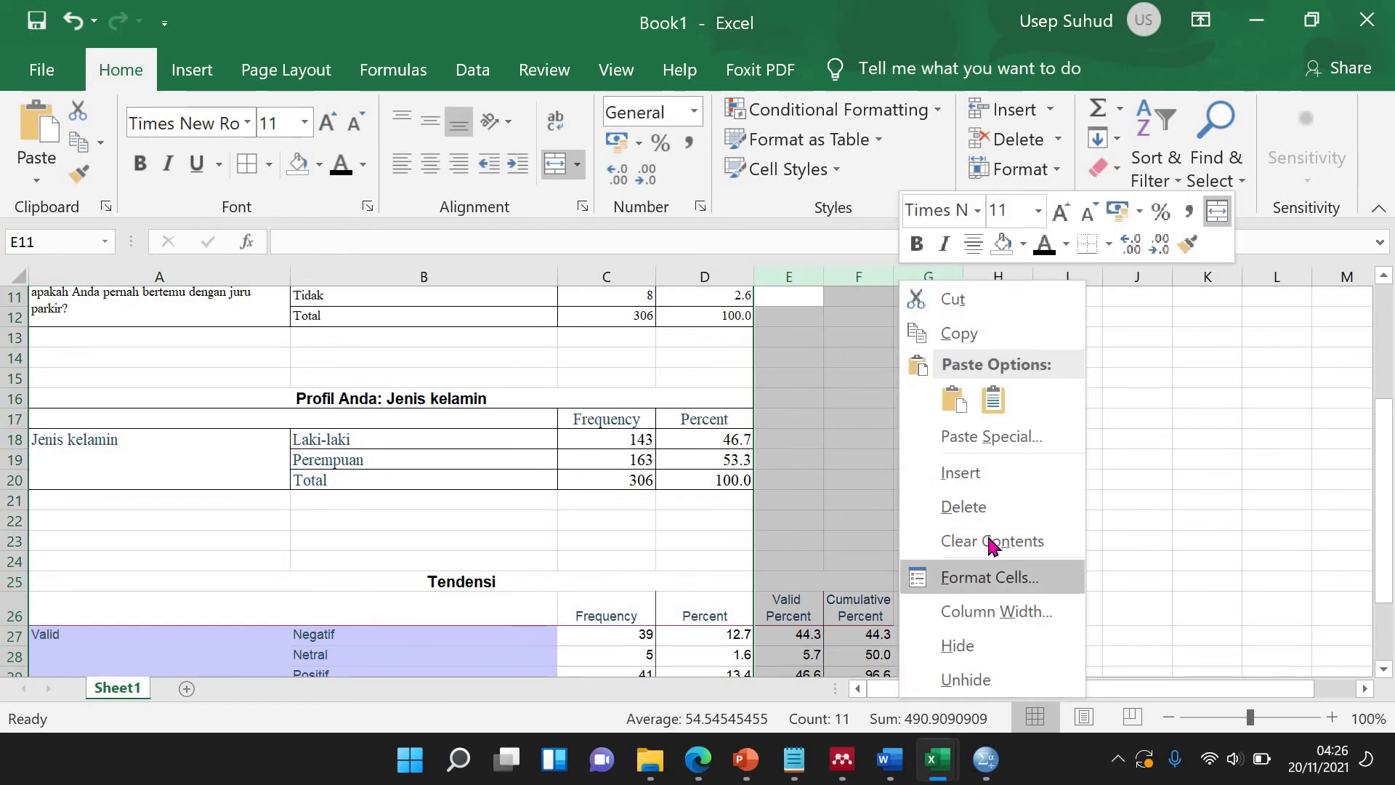
{"action": "left_click", "coordinate": [988, 507]}
Remove the fill color from the Tendensi table body, cells A27 to D33.
{"action": "left_click_drag", "start_coordinate": [80, 620], "coordinate": [696, 661]}
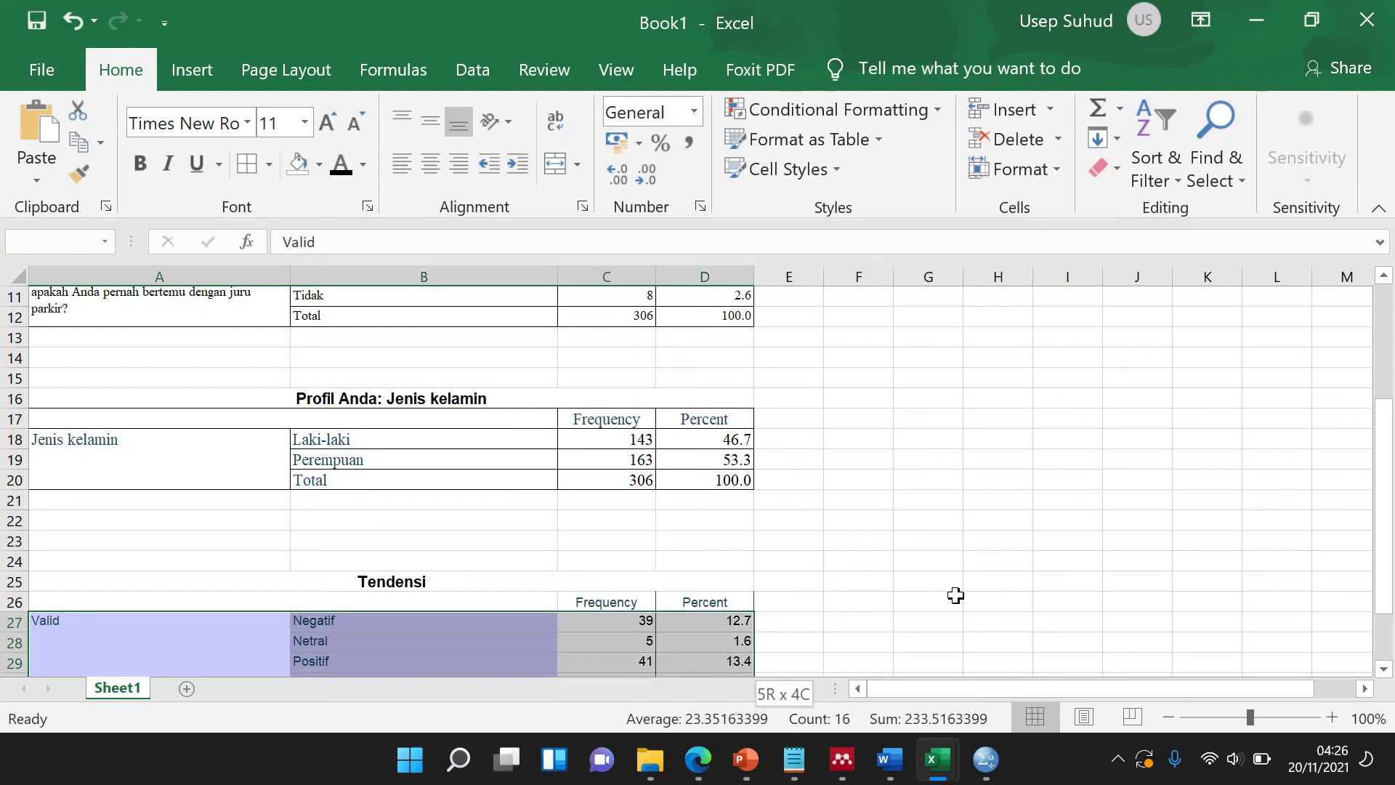
{"action": "scroll", "coordinate": [956, 591], "scroll_direction": "down", "scroll_amount": 2}
{"action": "left_click_drag", "start_coordinate": [50, 520], "coordinate": [542, 608]}
{"action": "left_click_drag", "start_coordinate": [669, 650], "coordinate": [676, 644]}
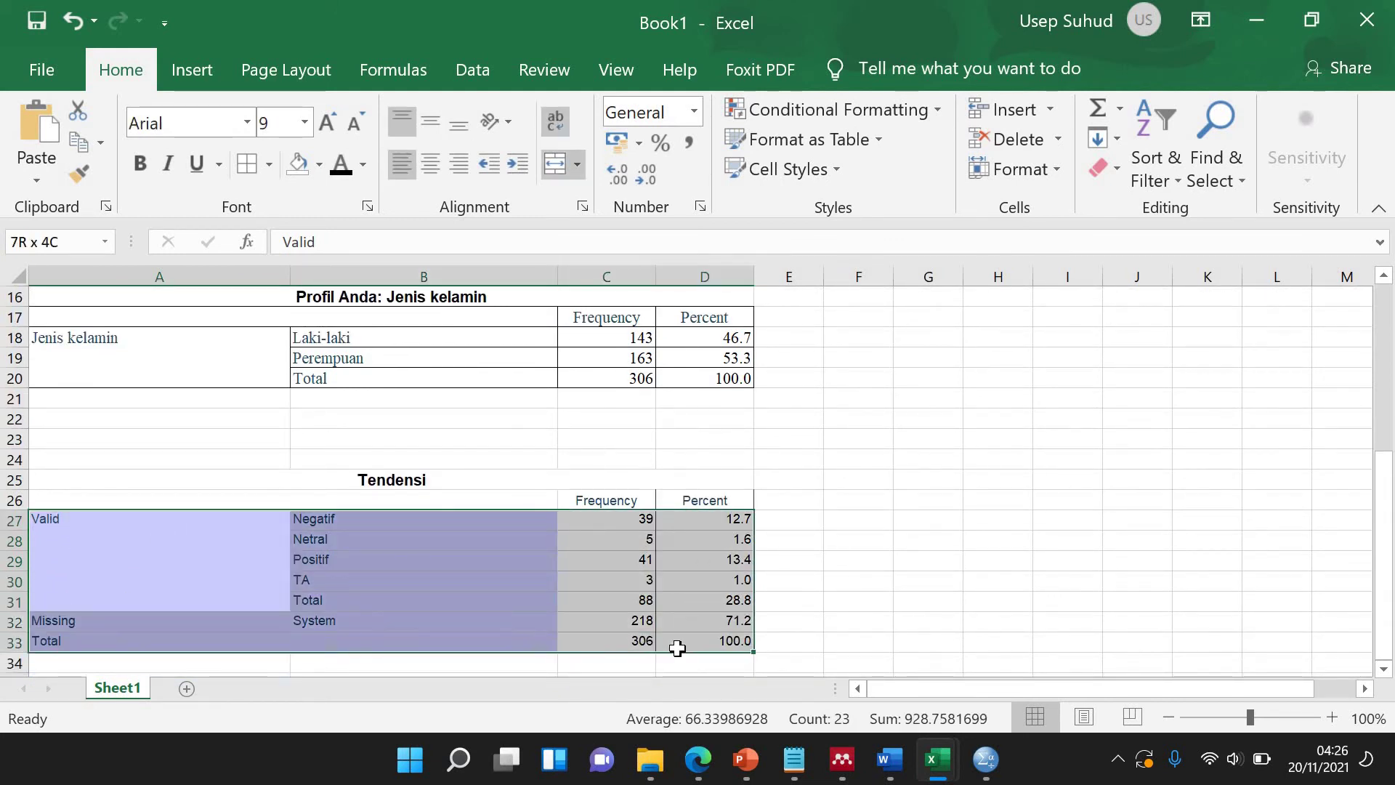
{"action": "left_click", "coordinate": [298, 164]}
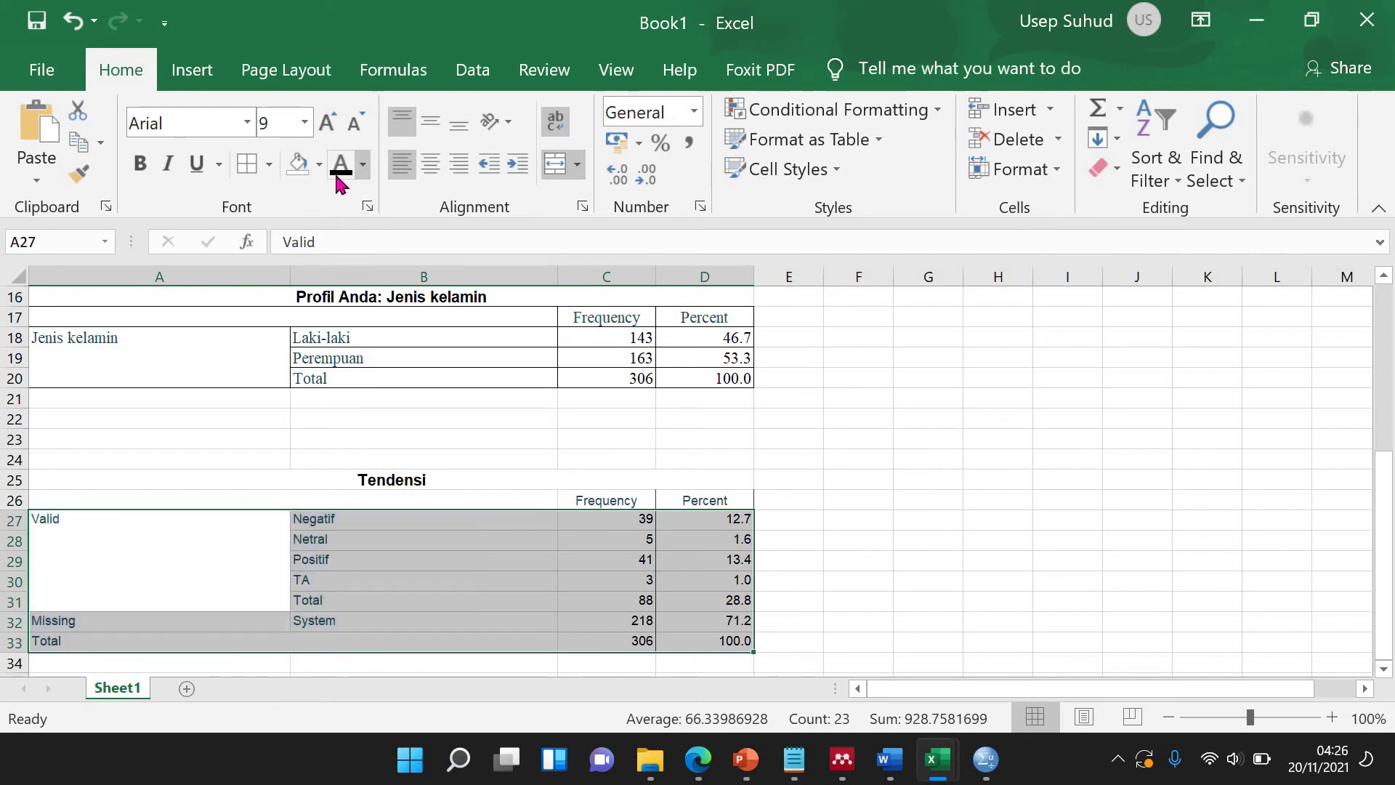
Set the whole Tendensi table, including its header row, to Times New Roman at size 11.
{"action": "left_click", "coordinate": [247, 123]}
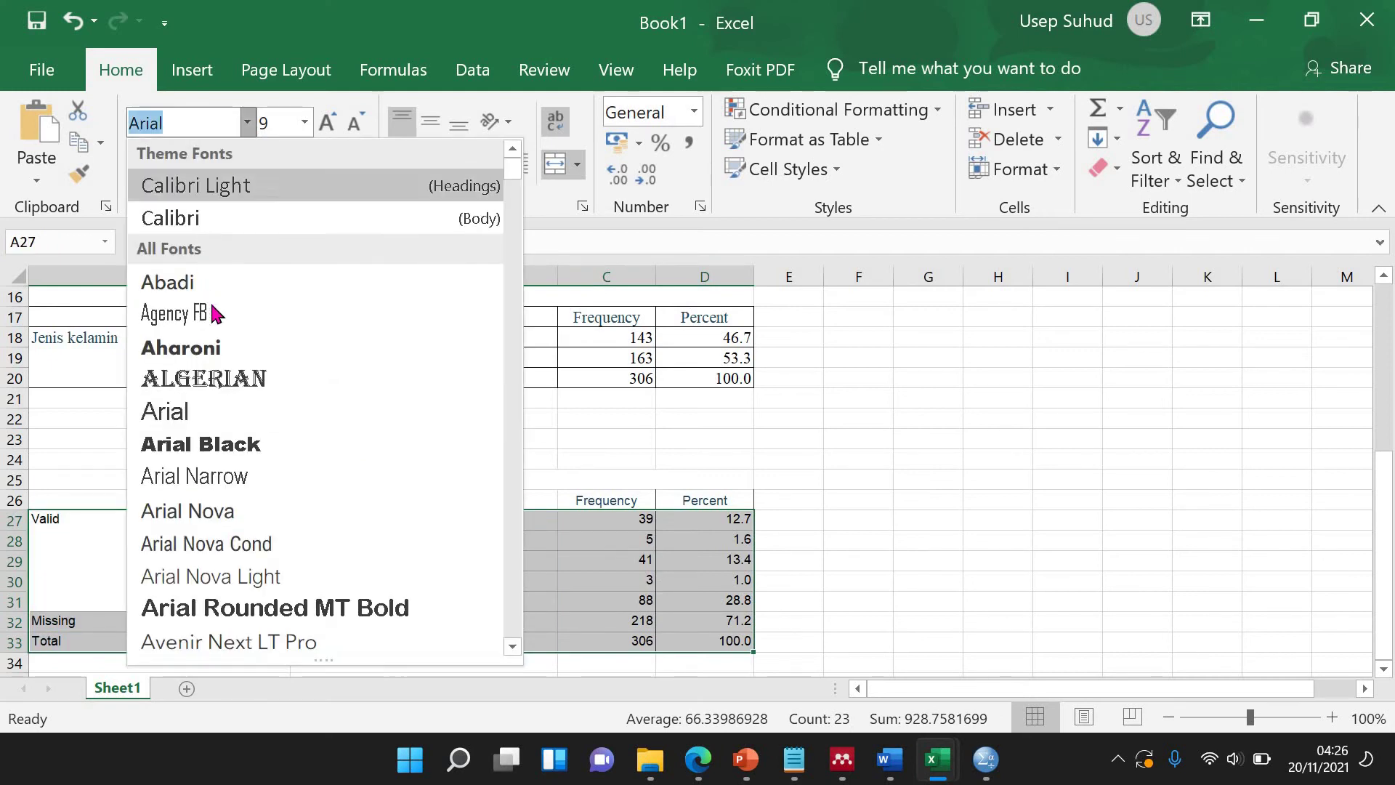
{"action": "type", "text": "times New Ro"}
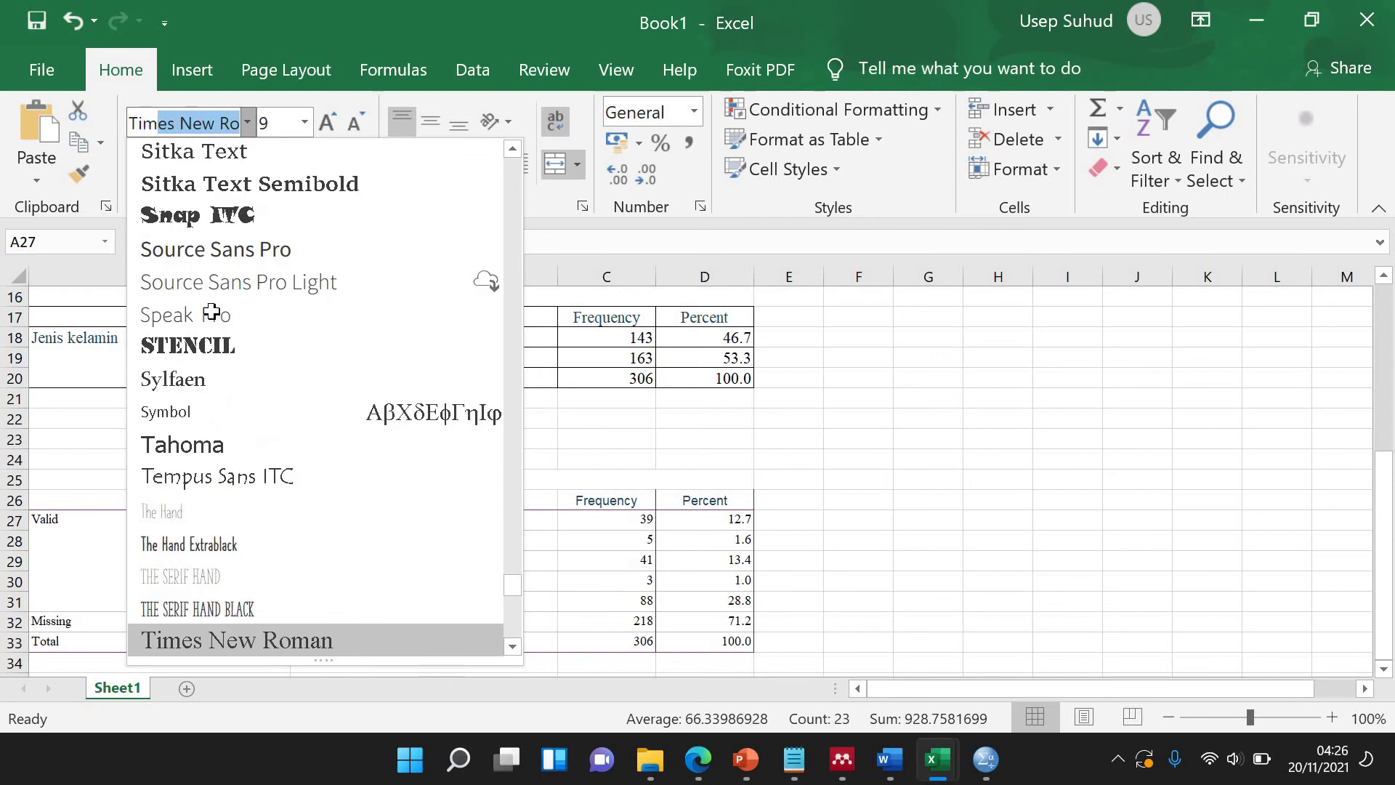
{"action": "key", "text": "Return"}
{"action": "left_click_drag", "start_coordinate": [114, 492], "coordinate": [694, 643]}
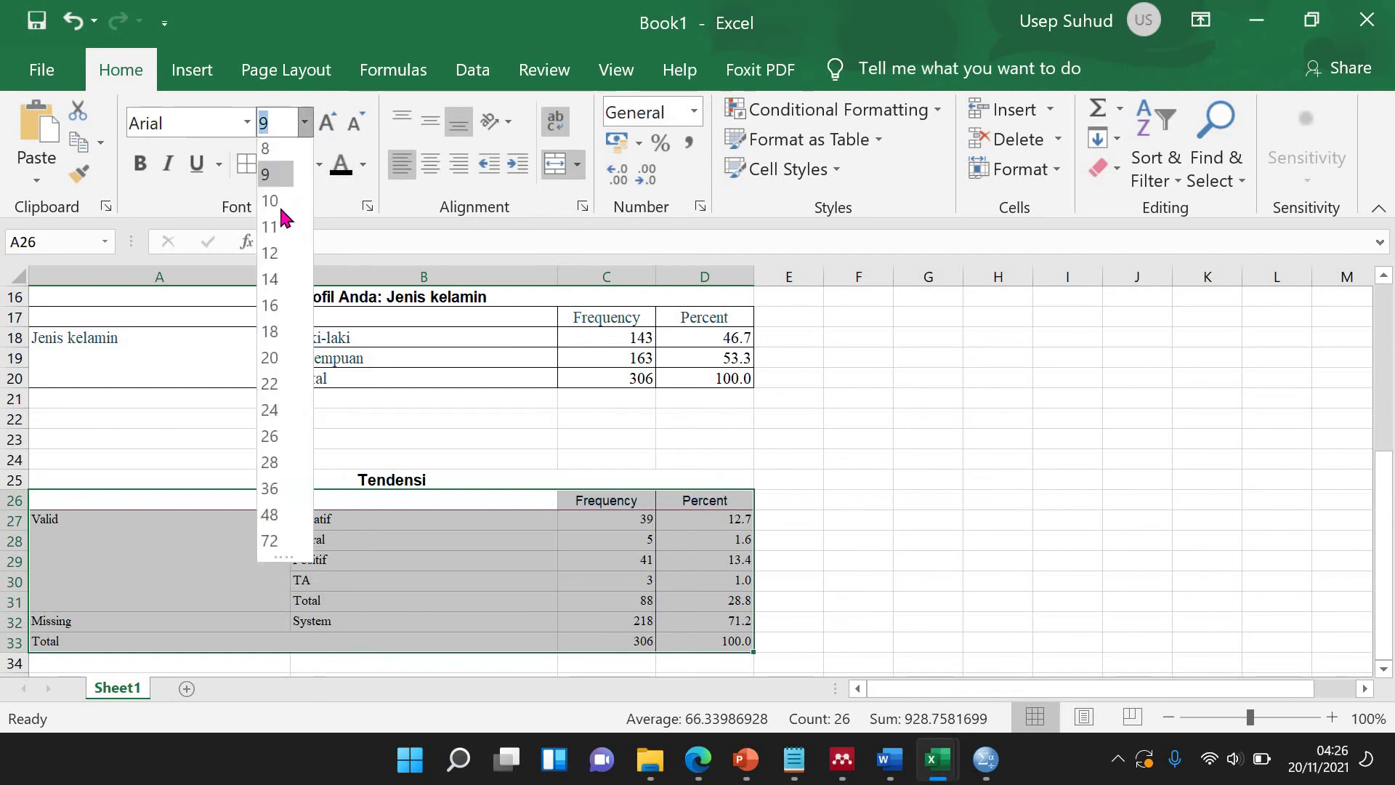
{"action": "left_click", "coordinate": [304, 123]}
{"action": "type", "text": "11"}
{"action": "key", "text": "Return"}
{"action": "left_click", "coordinate": [247, 123]}
{"action": "type", "text": "ti"}
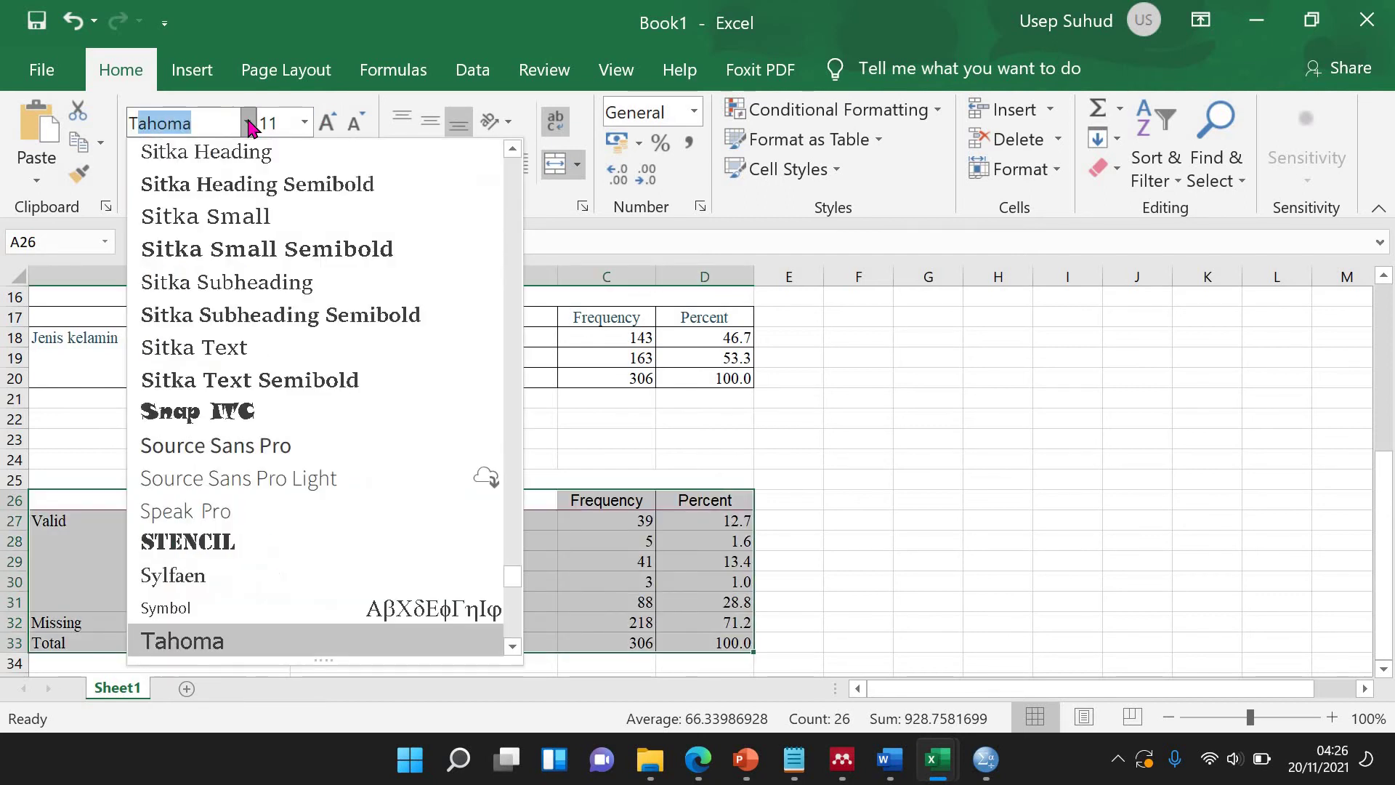
{"action": "key", "text": "Return"}
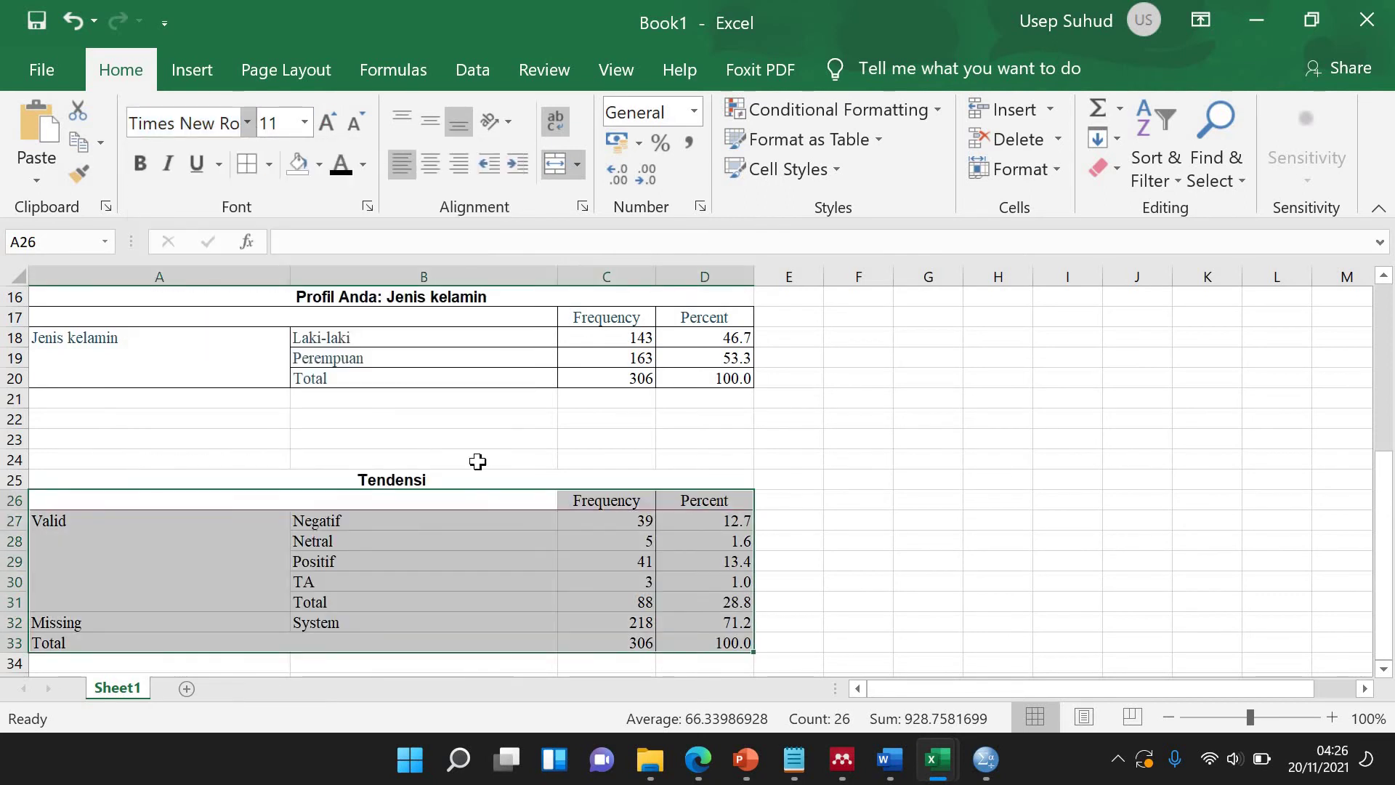
Copy the formatted Tendensi table into the Word document below the heading "Sikap responden terhadap juru parker minimarket".
{"action": "key", "text": "ctrl+c"}
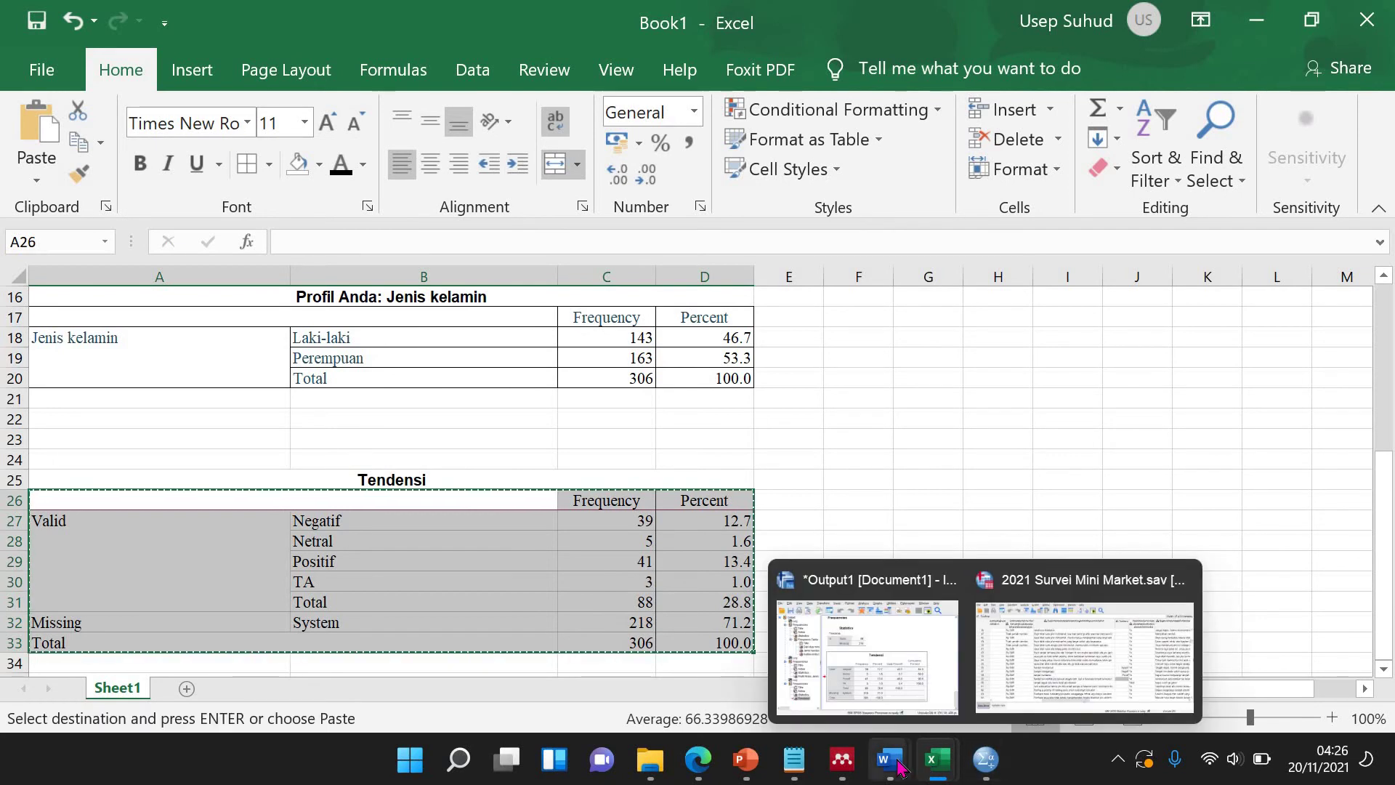
{"action": "mouse_move", "coordinate": [889, 761]}
{"action": "left_click", "coordinate": [1005, 654]}
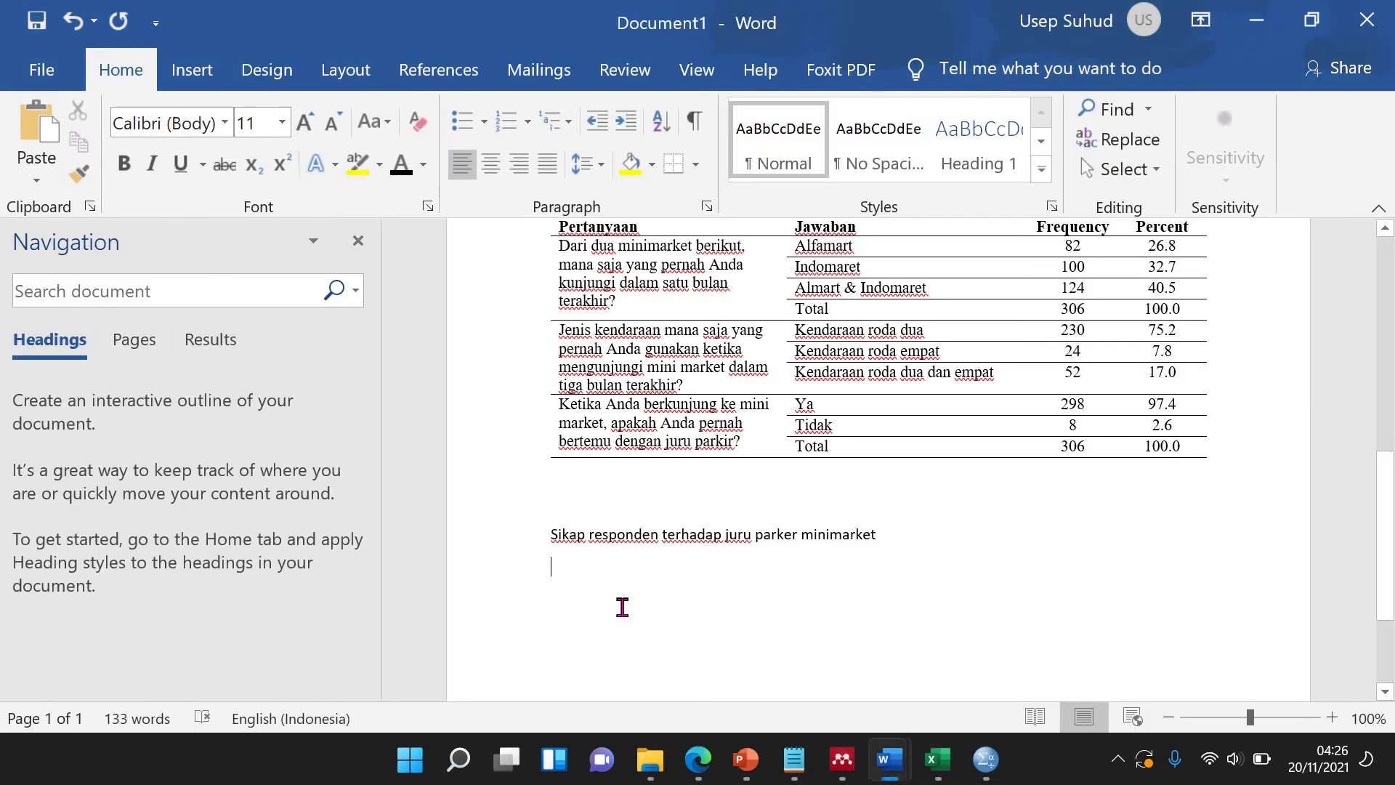
{"action": "key", "text": "ctrl+v"}
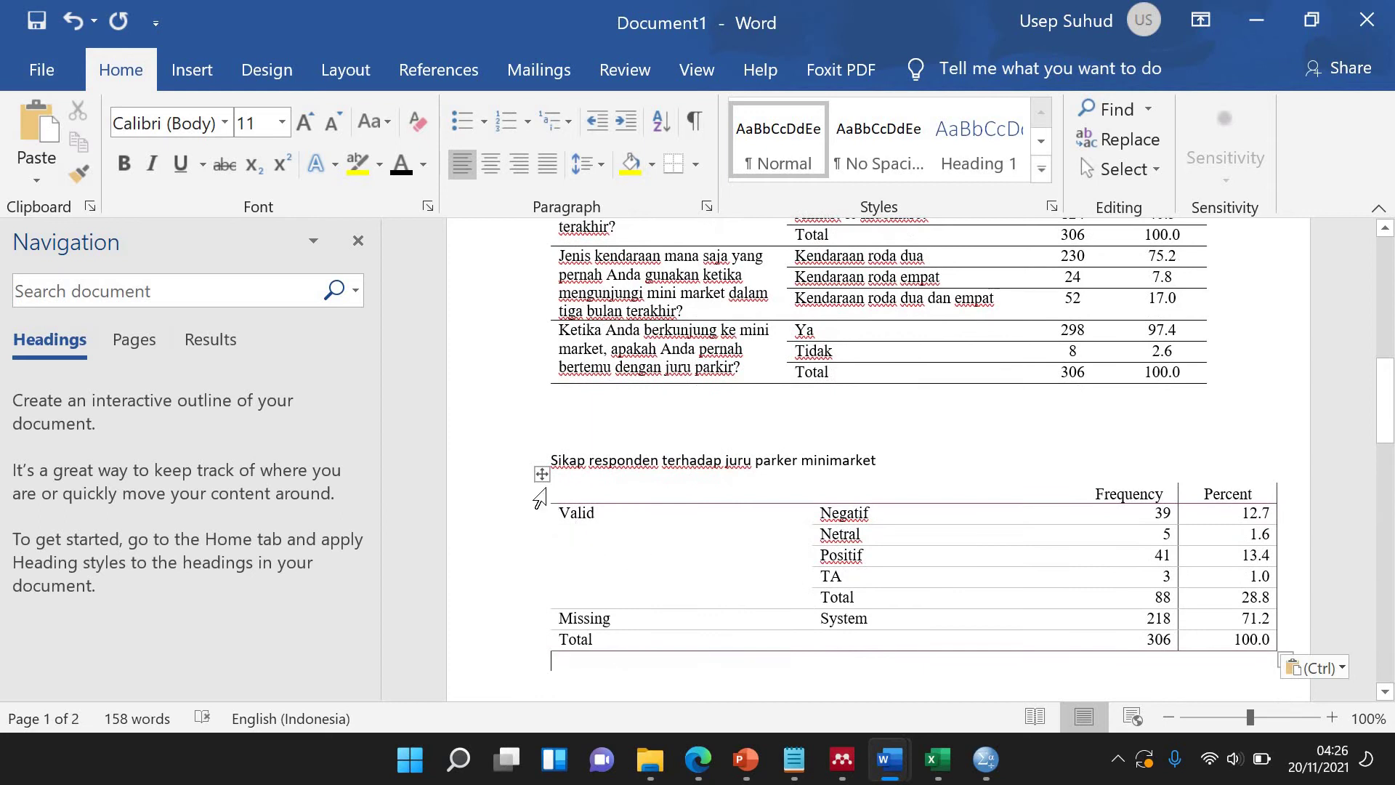
Remove all borders from the pasted Tendensi table, and add only a top and a bottom border around it.
{"action": "left_click", "coordinate": [601, 513]}
{"action": "left_click", "coordinate": [538, 473]}
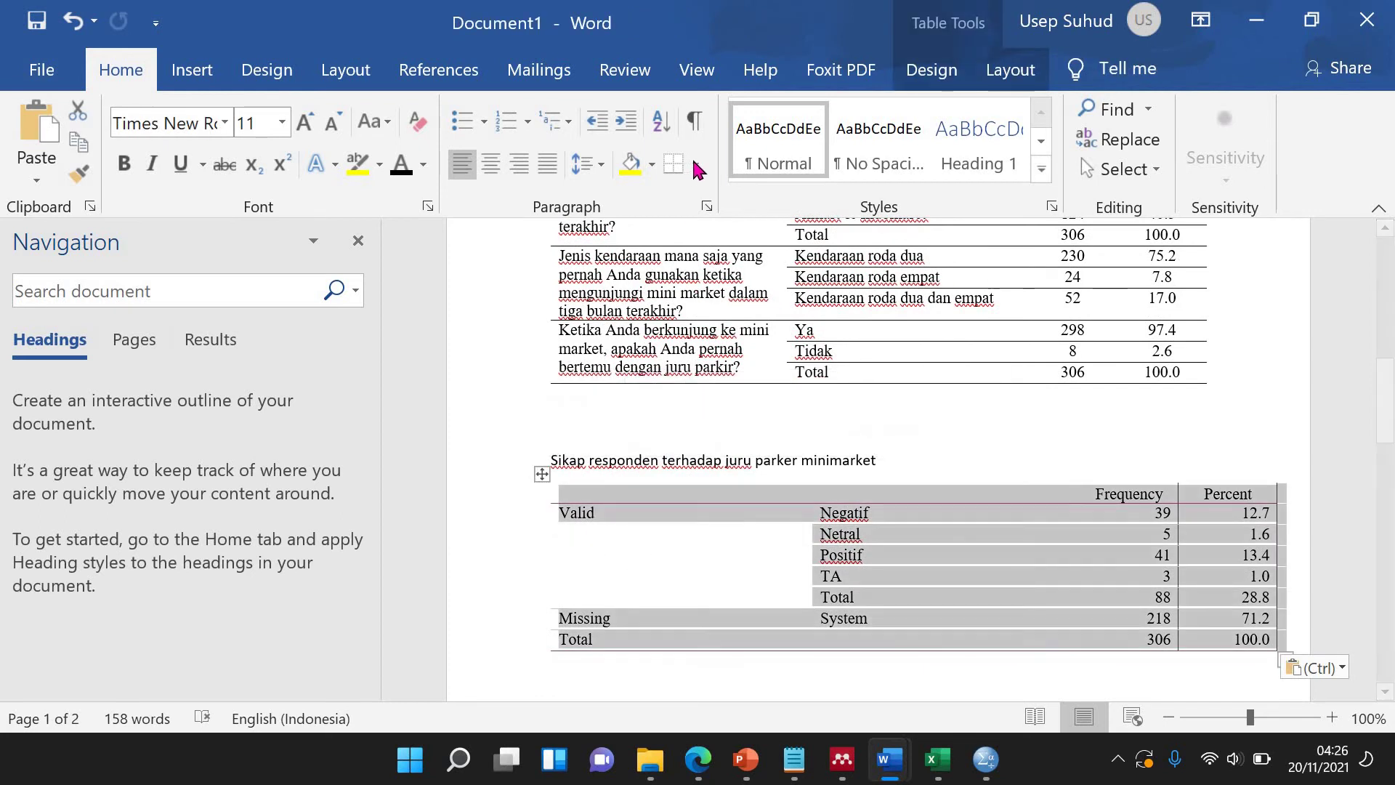
{"action": "left_click", "coordinate": [695, 164]}
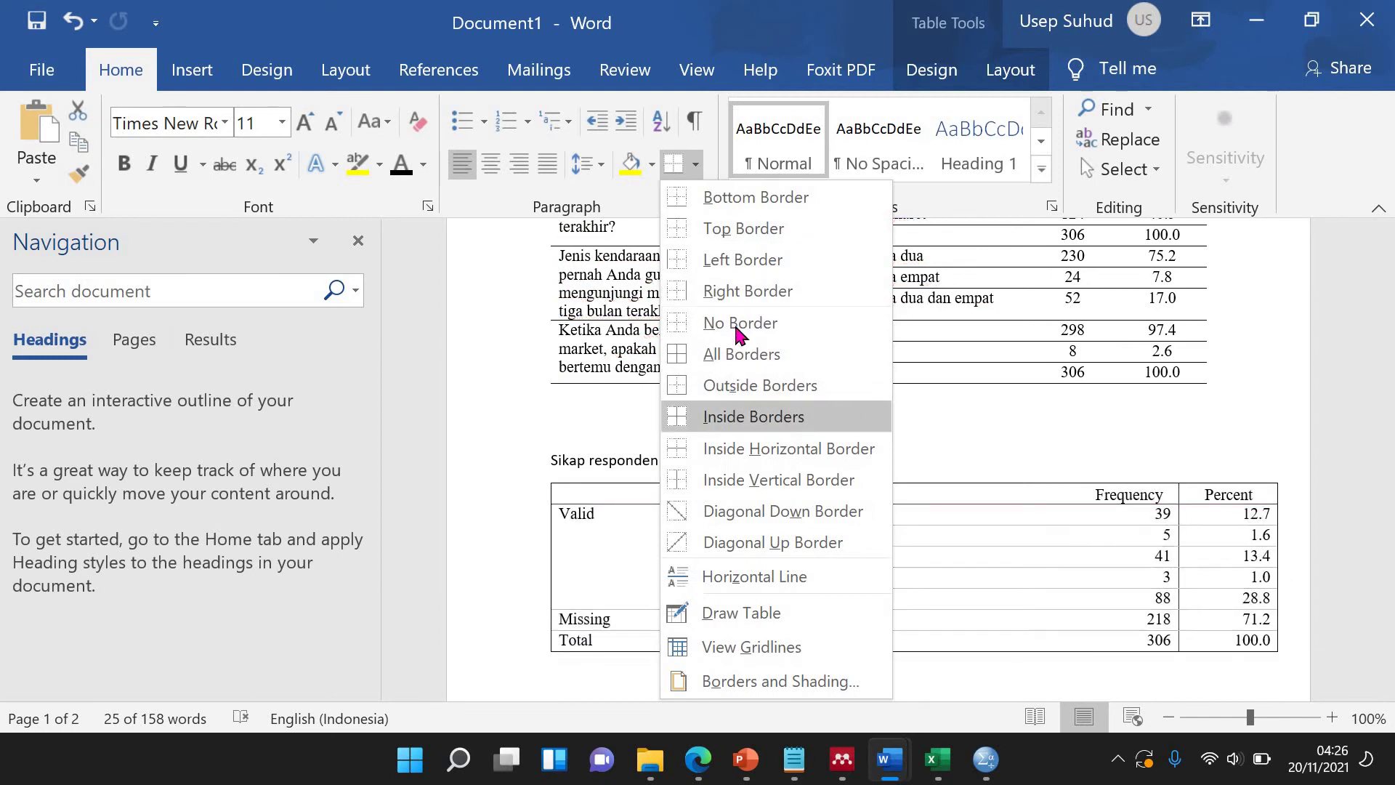
{"action": "left_click", "coordinate": [730, 322]}
{"action": "left_click", "coordinate": [695, 164]}
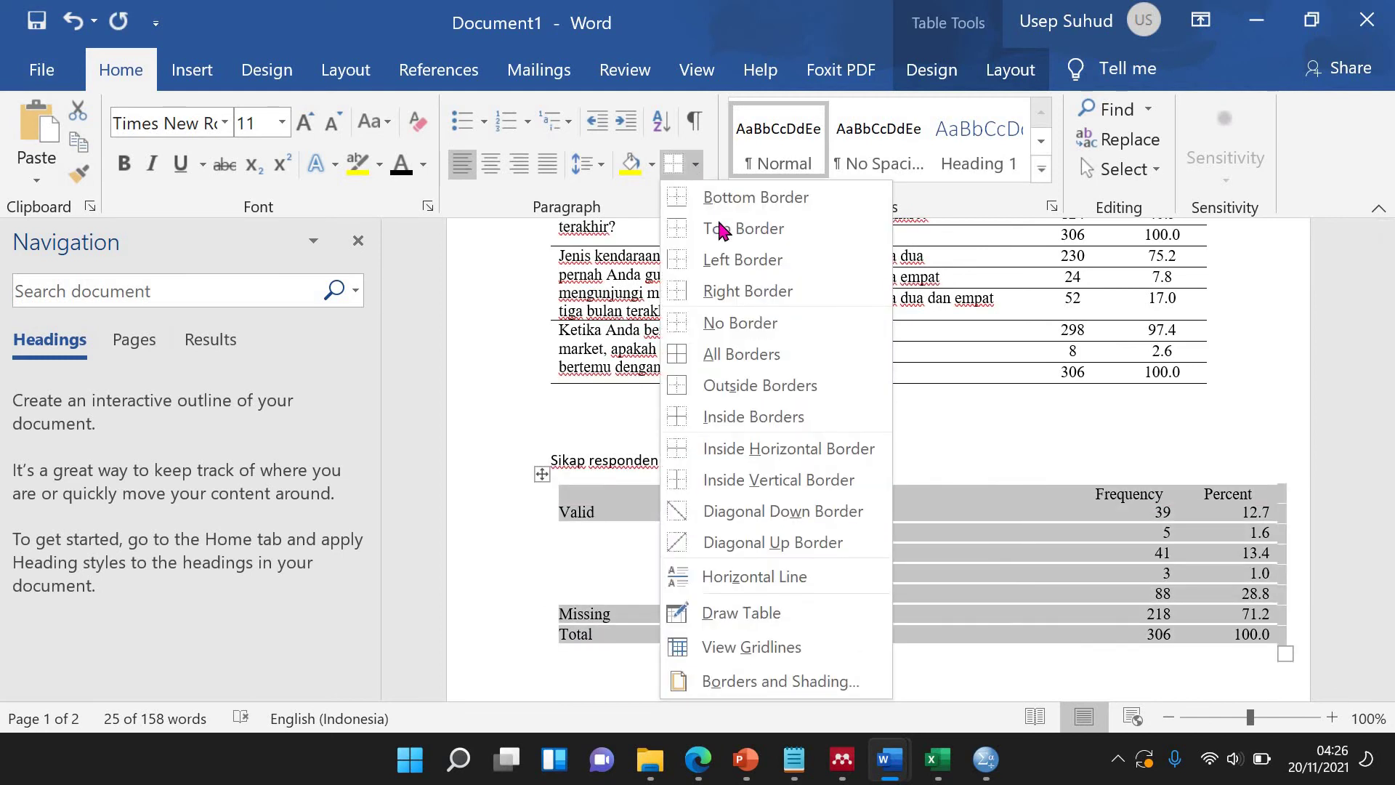
{"action": "left_click", "coordinate": [710, 227]}
{"action": "left_click", "coordinate": [695, 164]}
{"action": "left_click", "coordinate": [709, 193]}
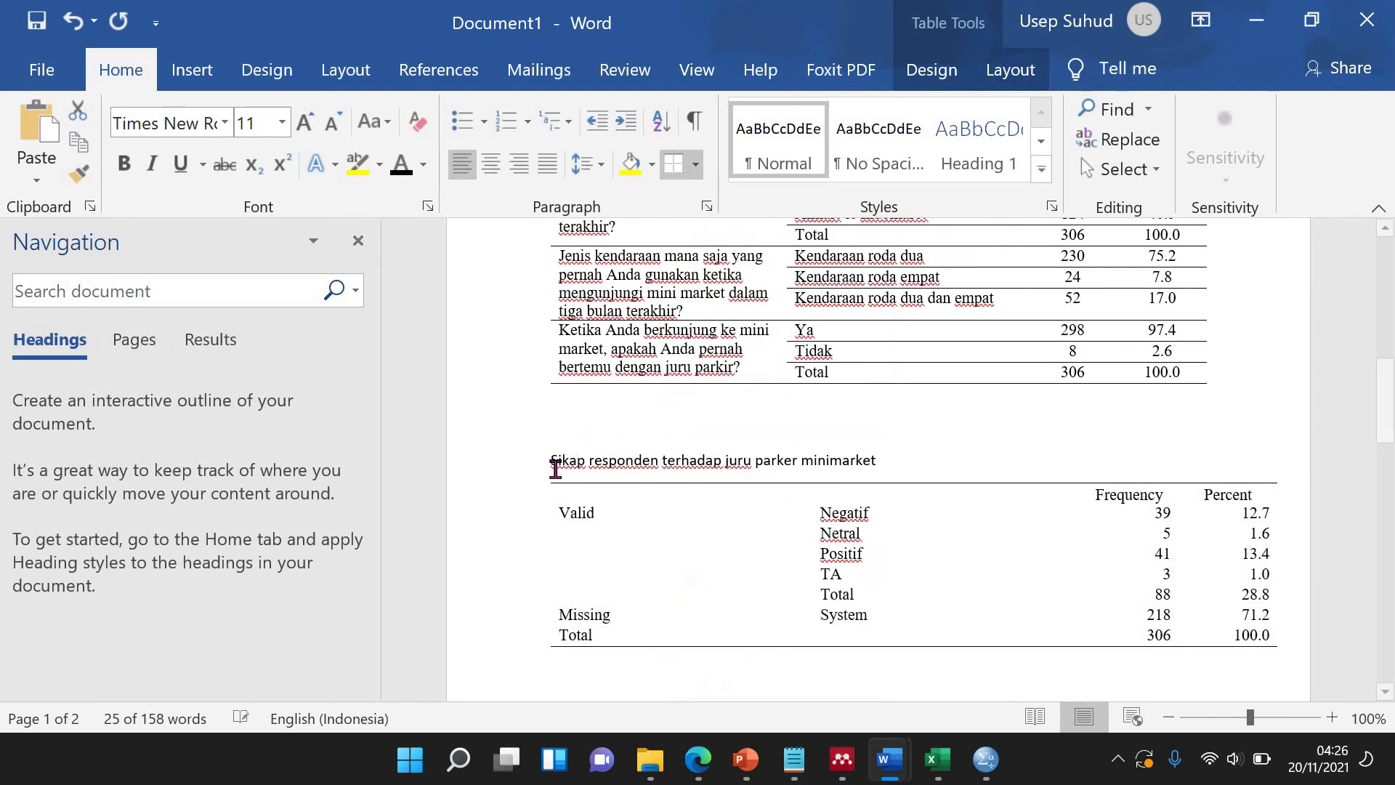
AutoFit the whole Tendensi table to the window so that it spans the page's text width.
{"action": "left_click", "coordinate": [541, 473]}
{"action": "right_click", "coordinate": [543, 479]}
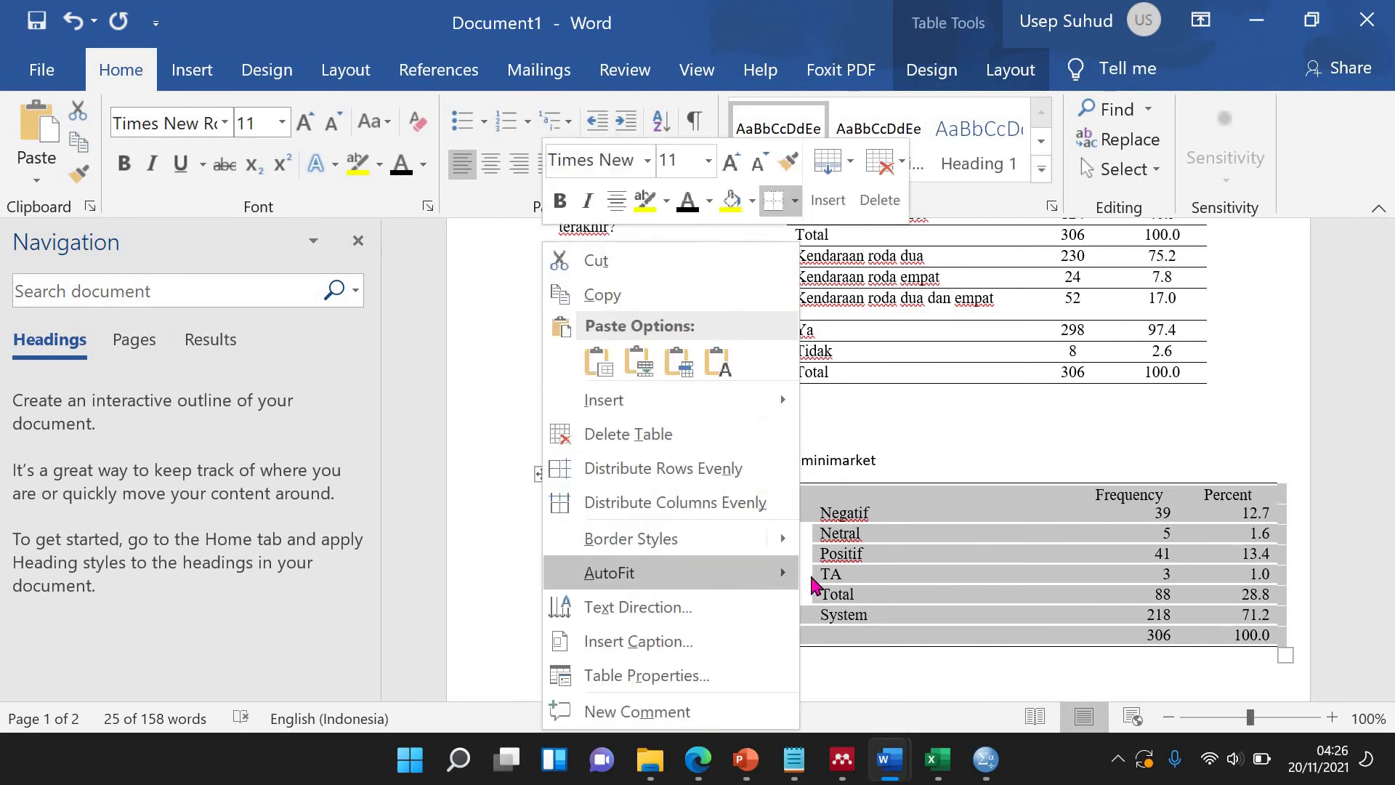
{"action": "mouse_move", "coordinate": [752, 572]}
{"action": "left_click", "coordinate": [906, 608]}
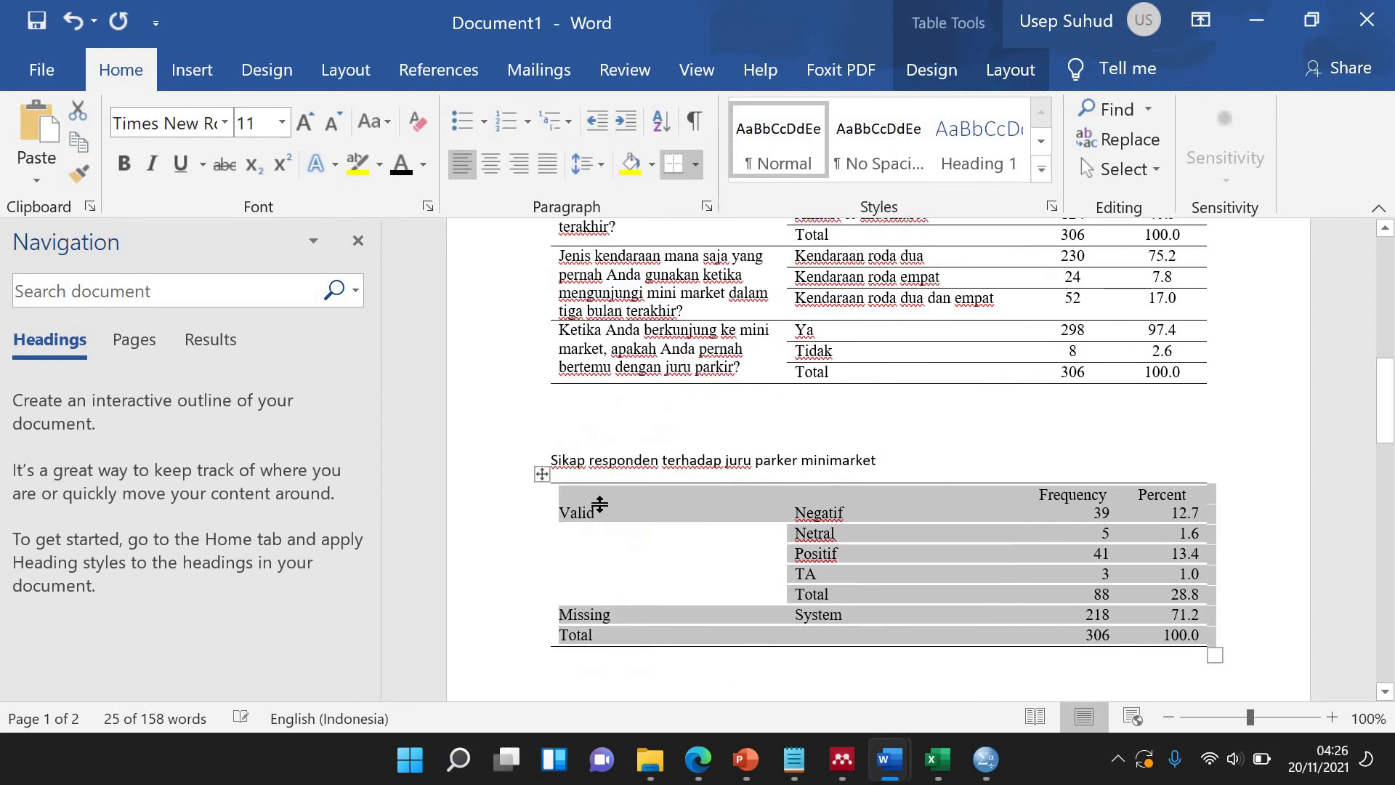
Add a bottom border under the Frequency and Percent header row of the Tendensi table.
{"action": "left_click", "coordinate": [565, 494]}
{"action": "left_click_drag", "start_coordinate": [561, 493], "coordinate": [1180, 489]}
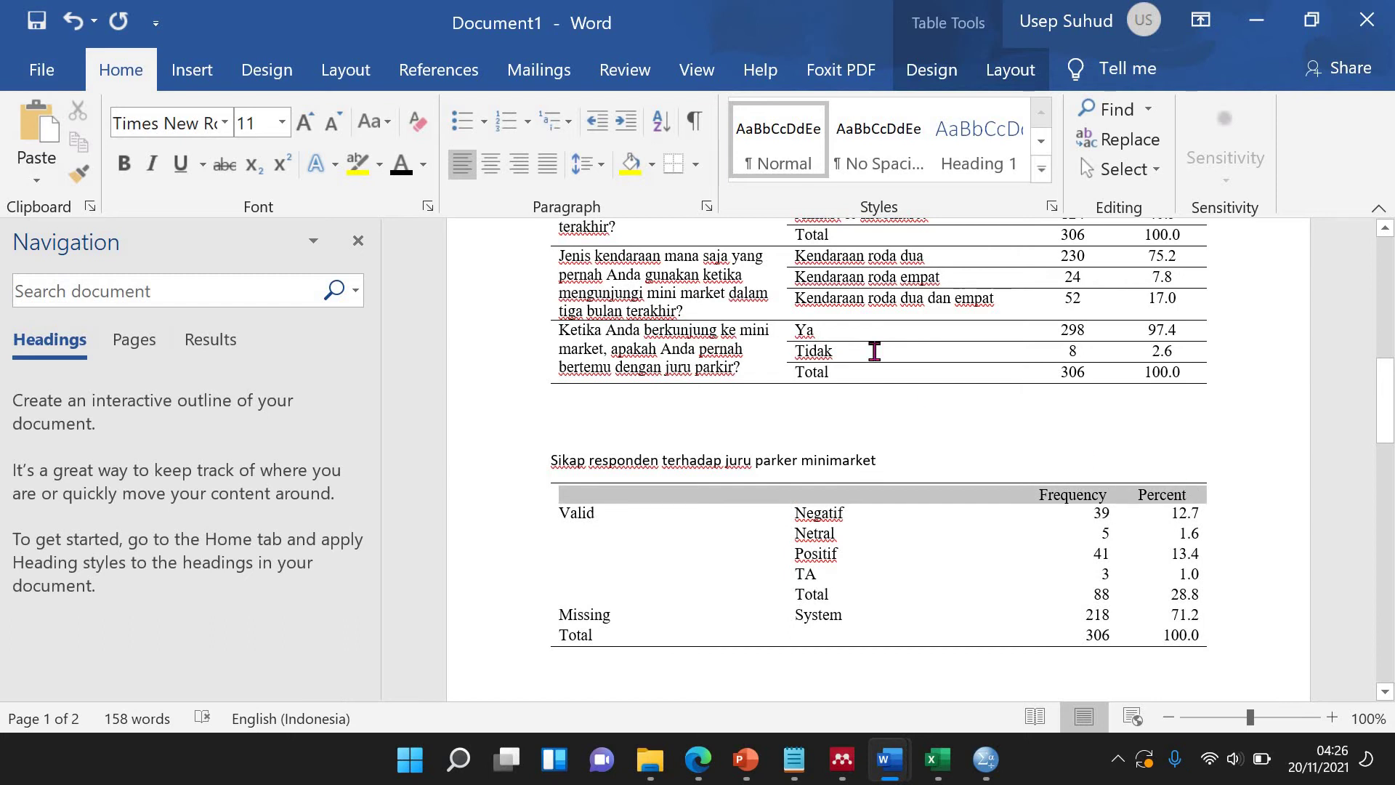
{"action": "left_click", "coordinate": [673, 164]}
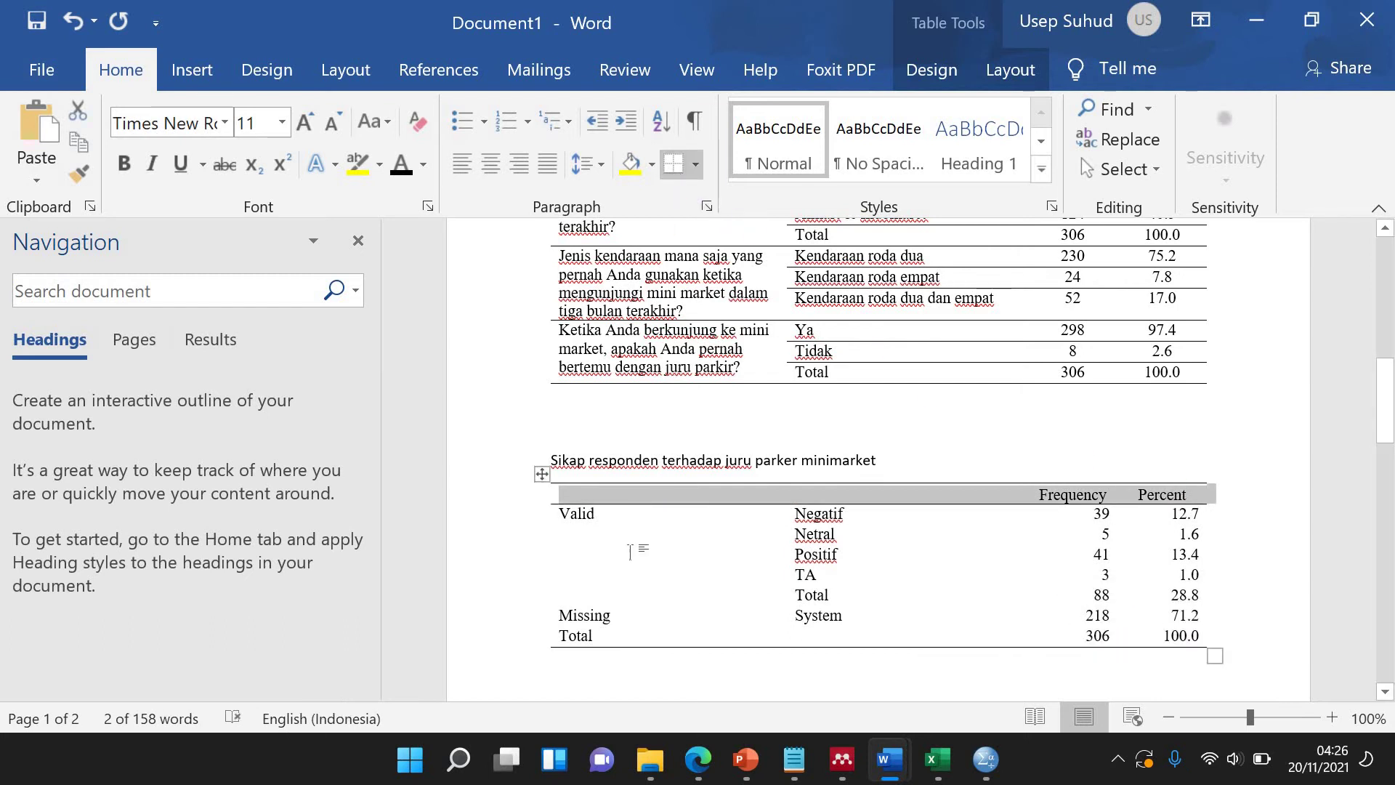
{"action": "left_click", "coordinate": [643, 500]}
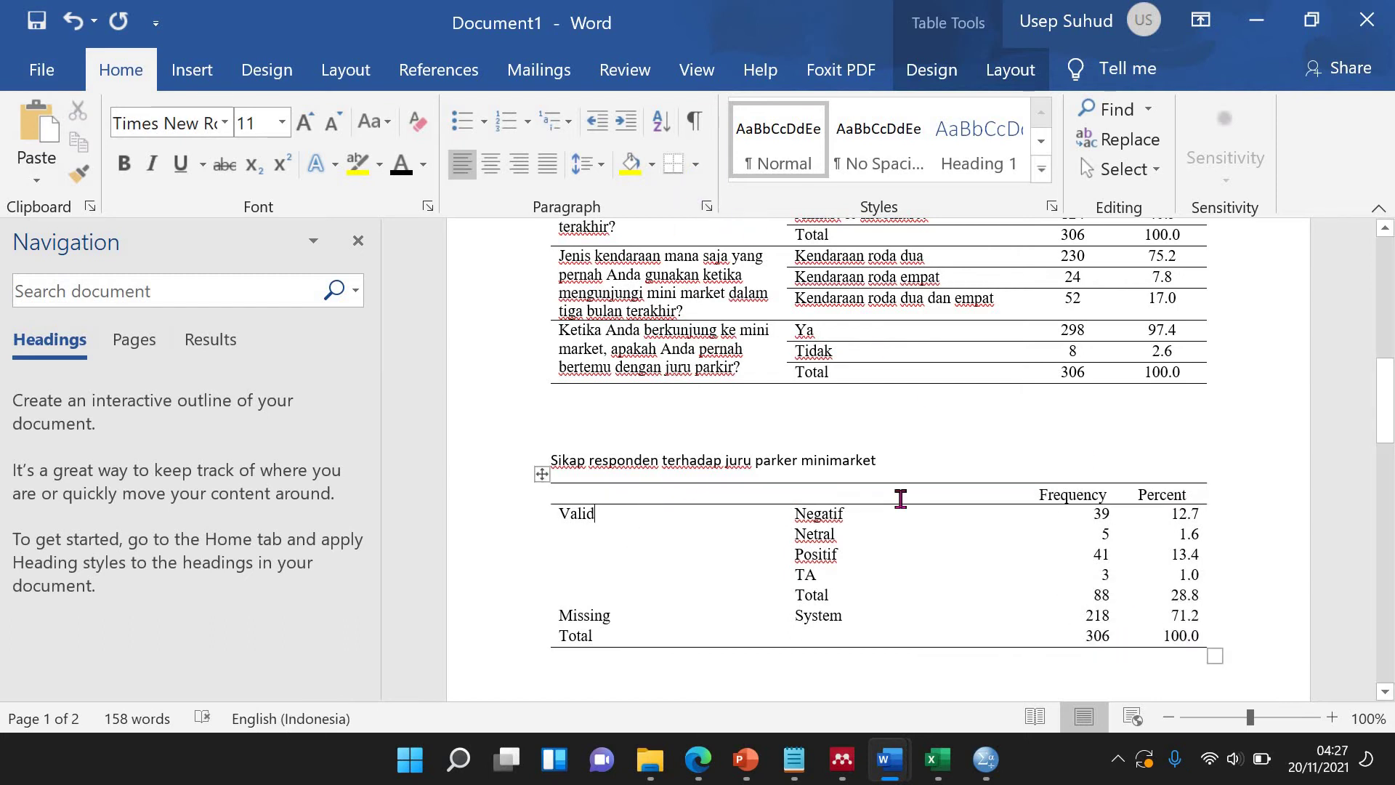
Make room above the Tendensi table and insert the caption "Tabel 3 Sikap responden terhadap juru parker mini market".
{"action": "left_click", "coordinate": [929, 475]}
{"action": "key", "text": "Return"}
{"action": "key", "text": "Return"}
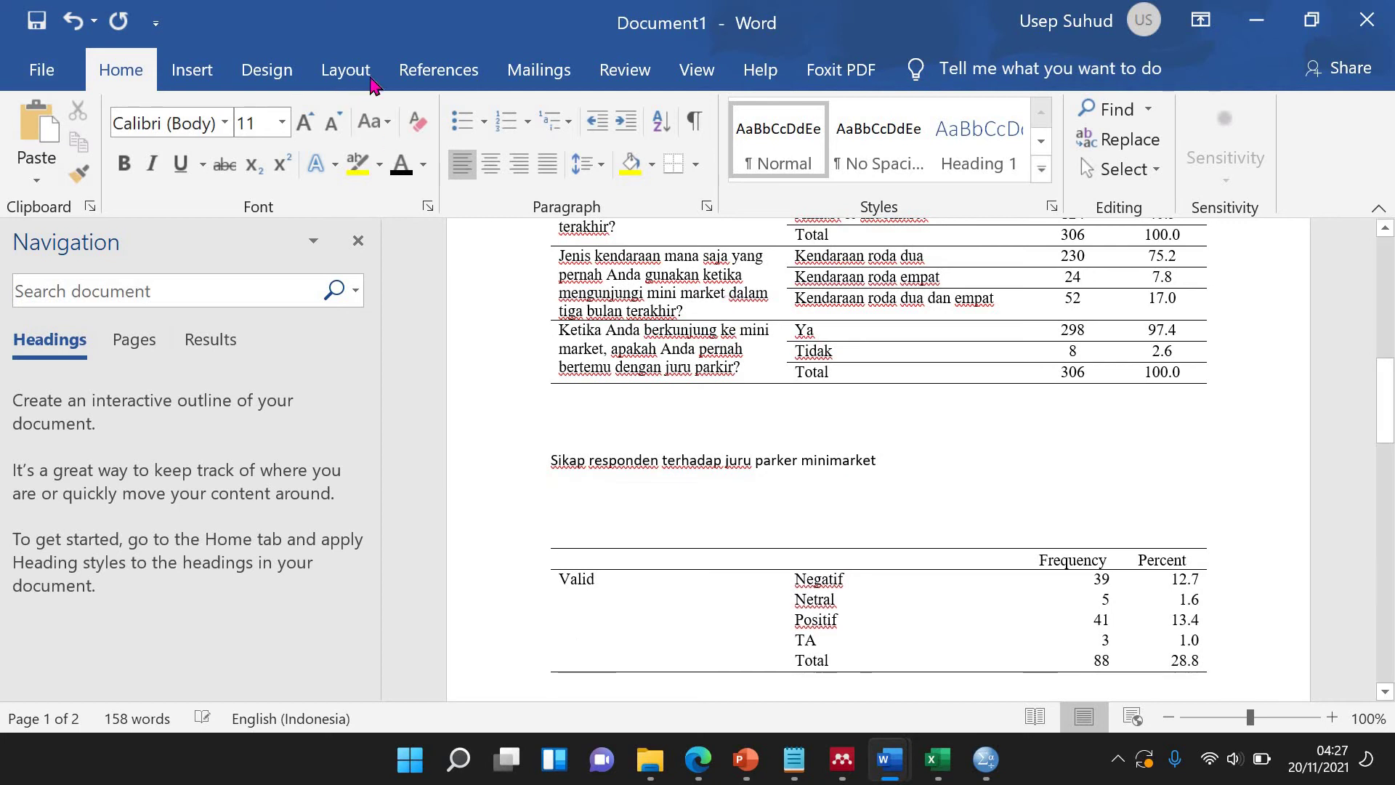
{"action": "left_click", "coordinate": [436, 70]}
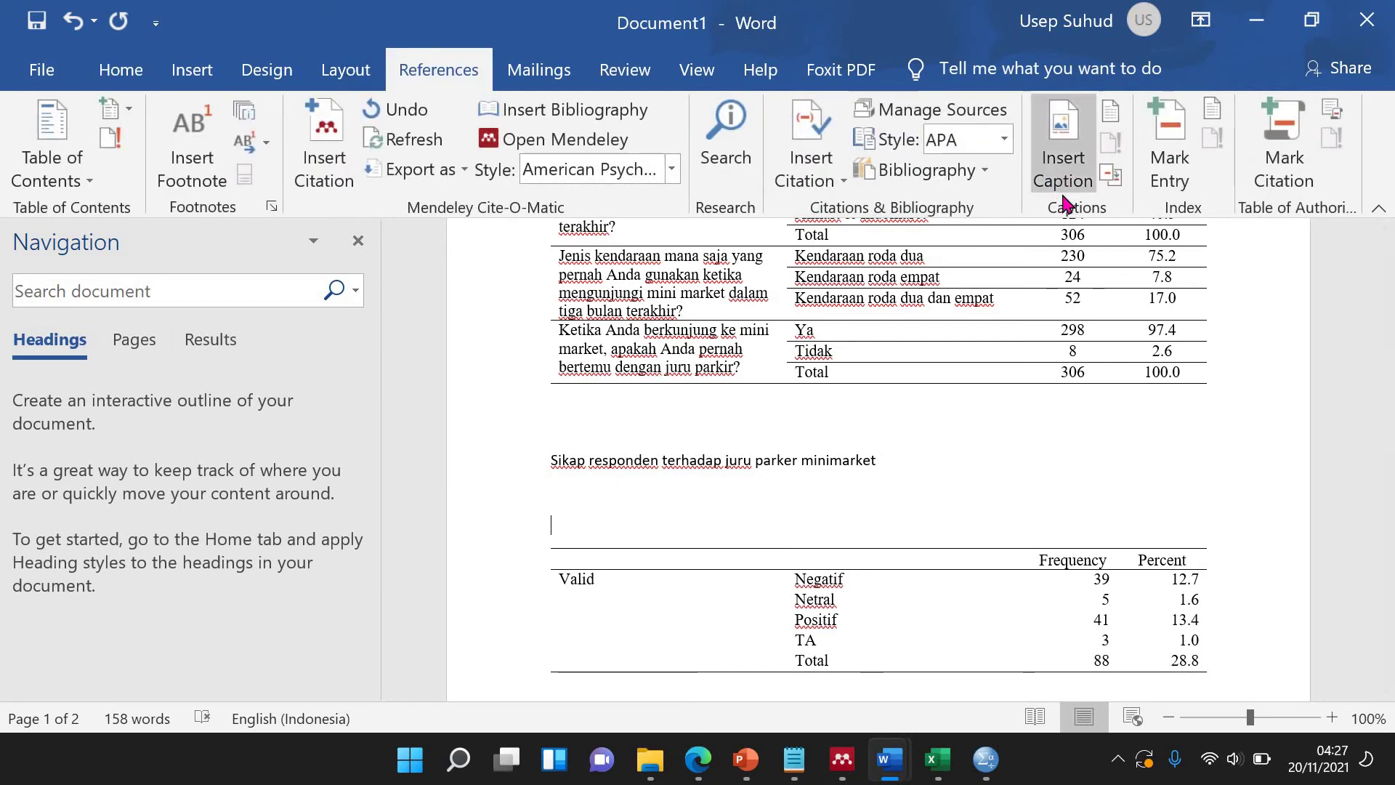
{"action": "left_click", "coordinate": [1061, 183]}
{"action": "left_click", "coordinate": [1002, 491]}
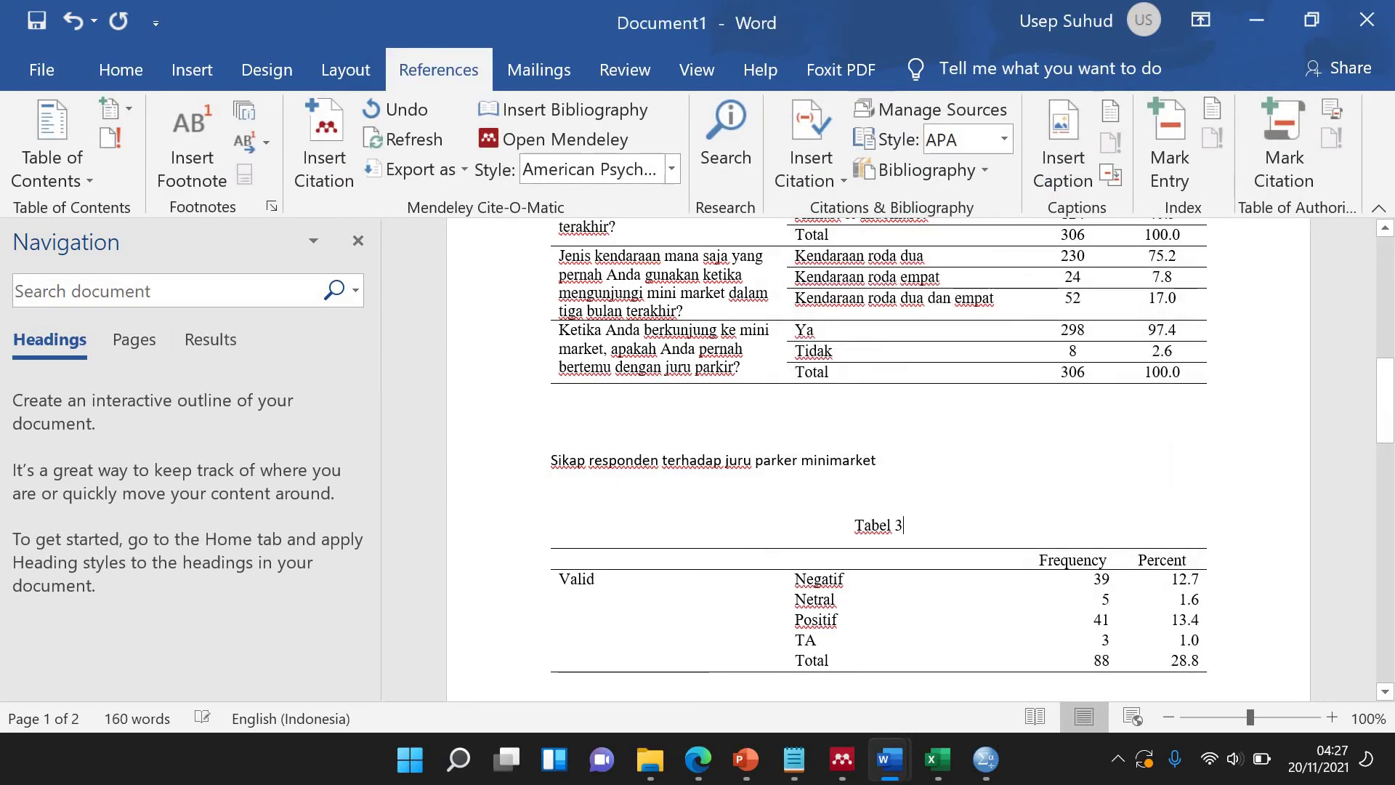
{"action": "type", "text": "Si"}
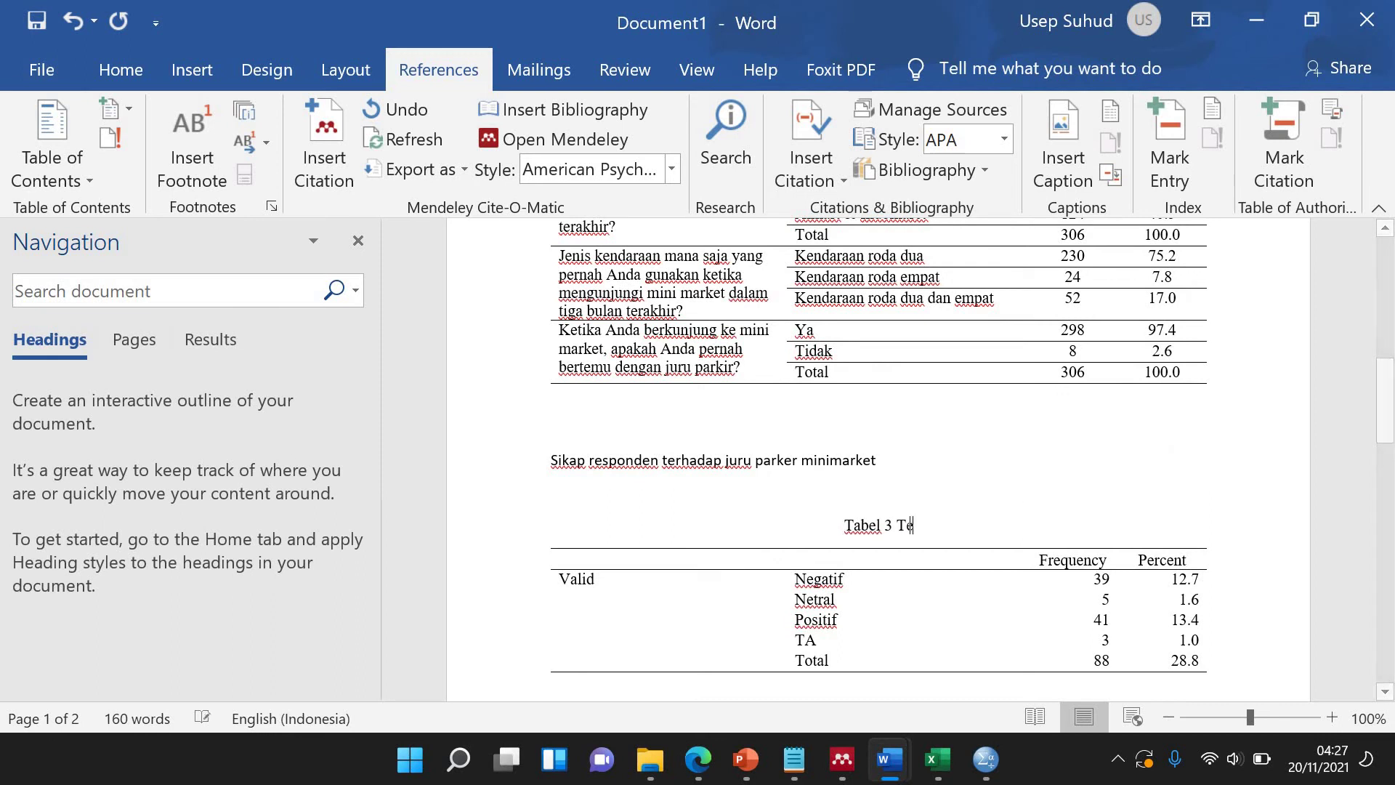
{"action": "type", "text": "kap"}
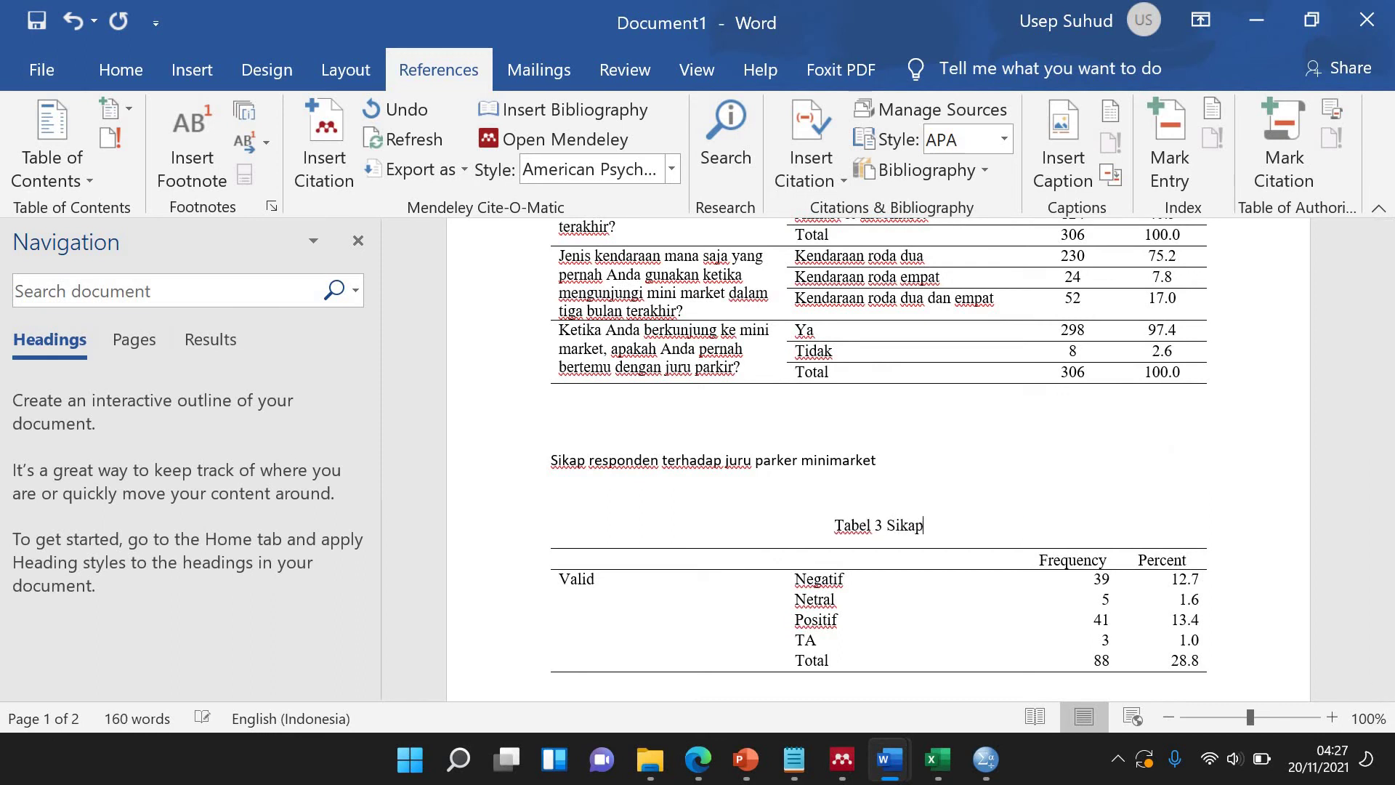
{"action": "type", "text": " responden terhadap"}
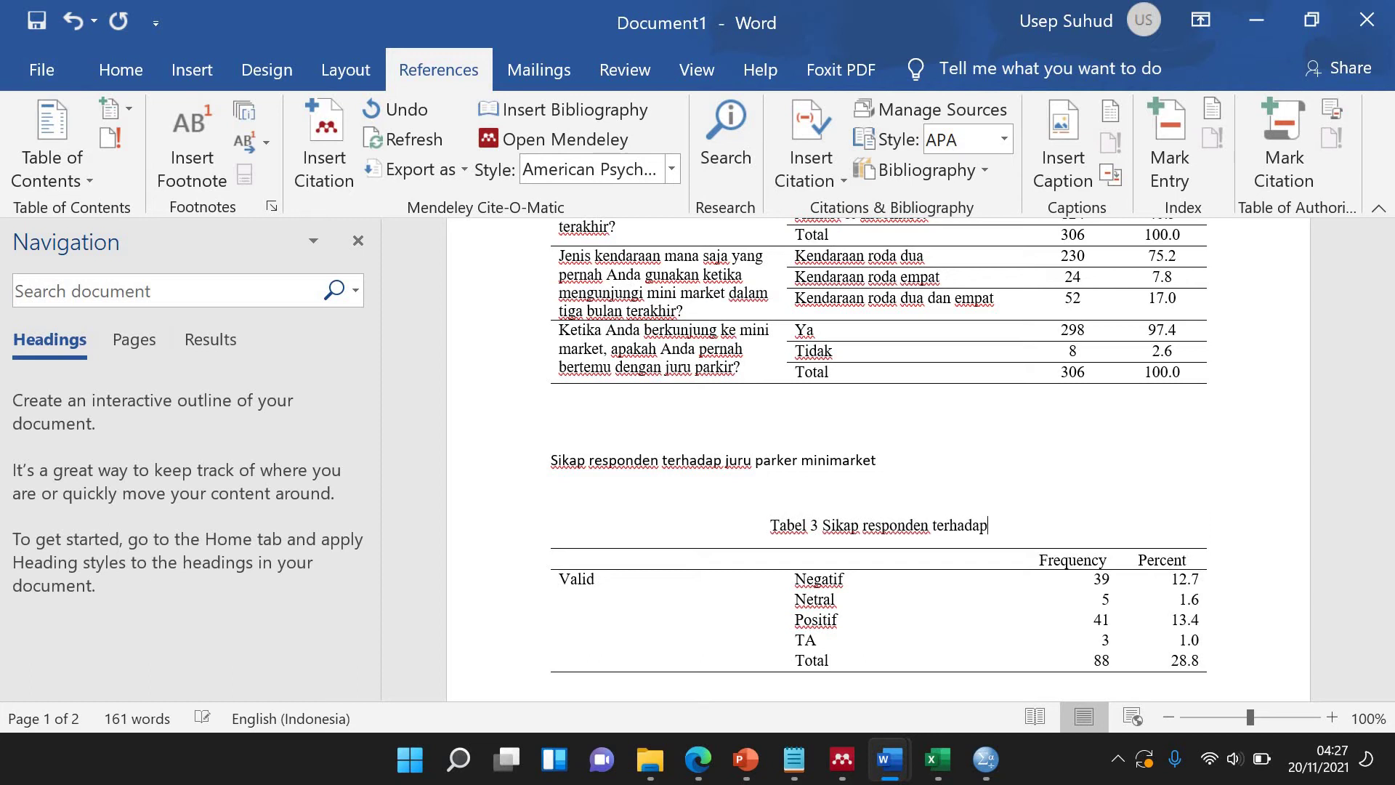
{"action": "type", "text": " juru park"}
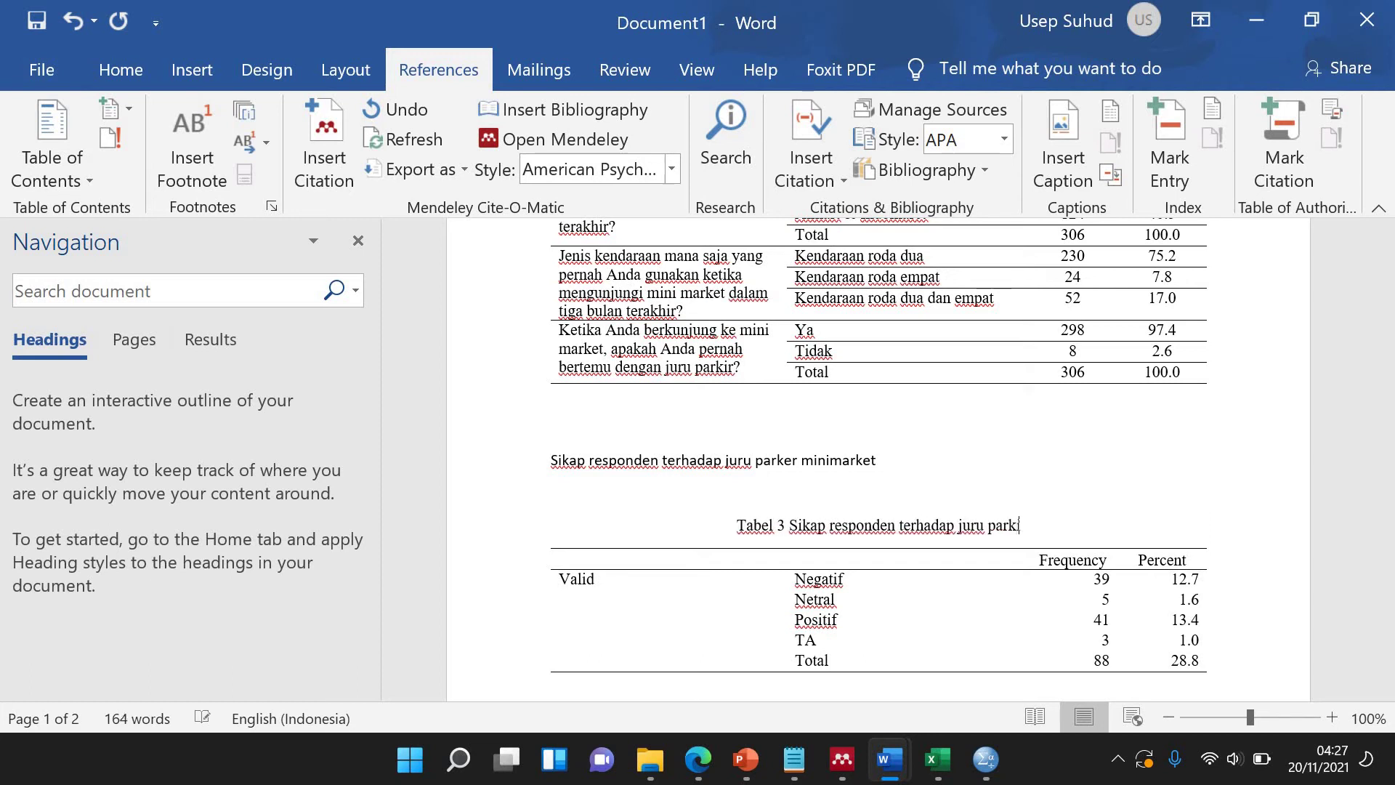
{"action": "type", "text": "er mini market"}
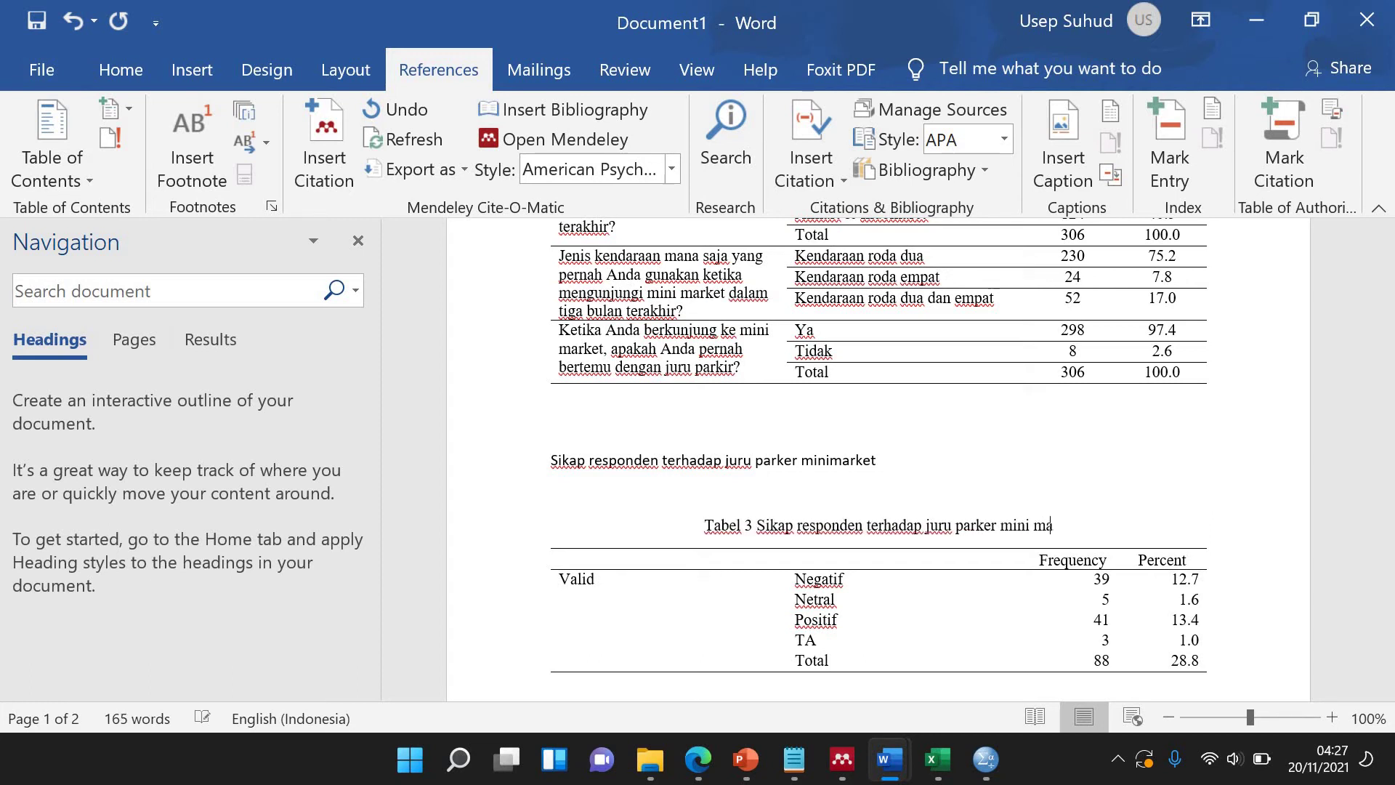
Correct "parker" to "parkir" in the heading about the respondents' attitude above the Tabel 3 caption.
{"action": "left_click", "coordinate": [793, 465]}
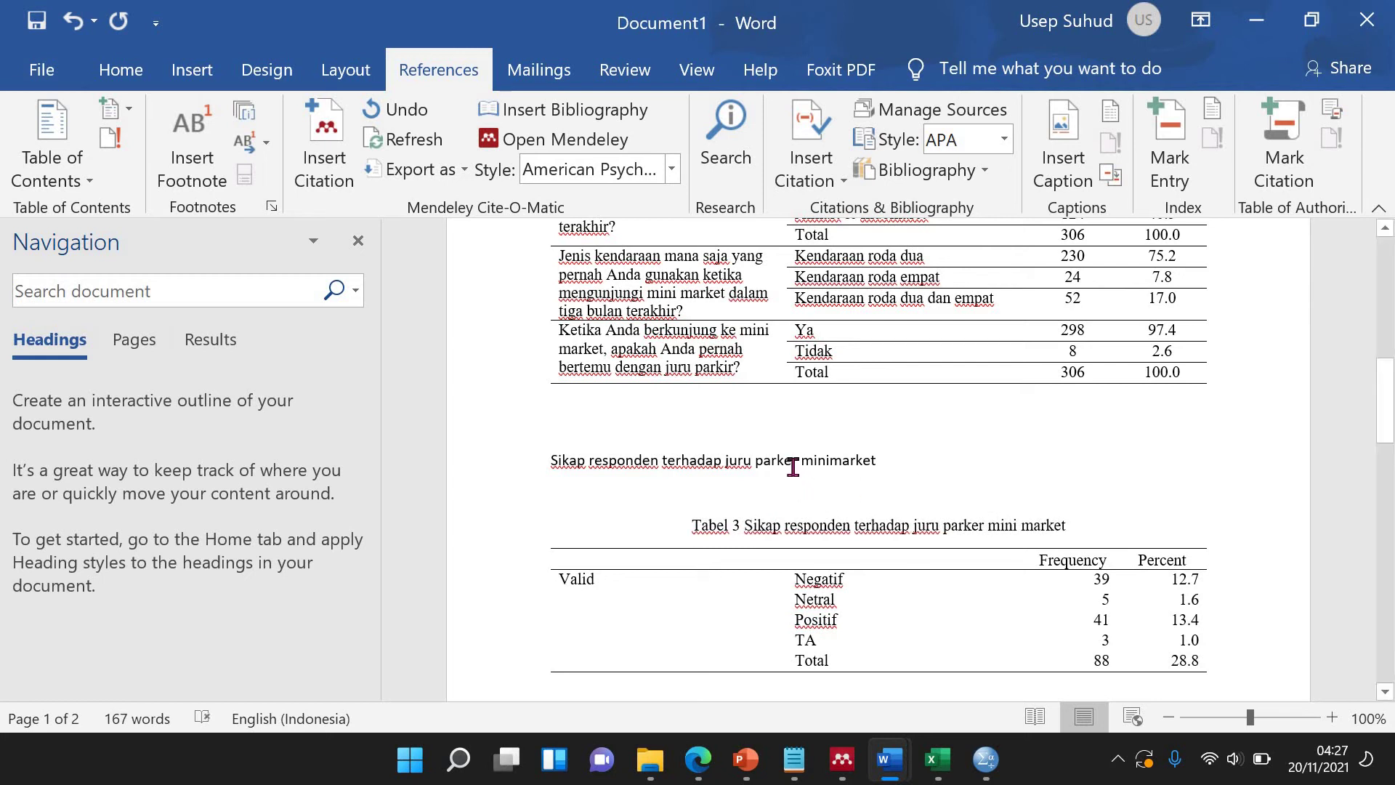
{"action": "key", "text": "BackSpace"}
{"action": "type", "text": "i"}
Add the spaced lines "Contoh jawaban negative", "Contoh jawaban netral" and "Contoh jawaban positif" below the Tendensi table.
{"action": "scroll", "coordinate": [804, 535], "scroll_direction": "down", "scroll_amount": 8}
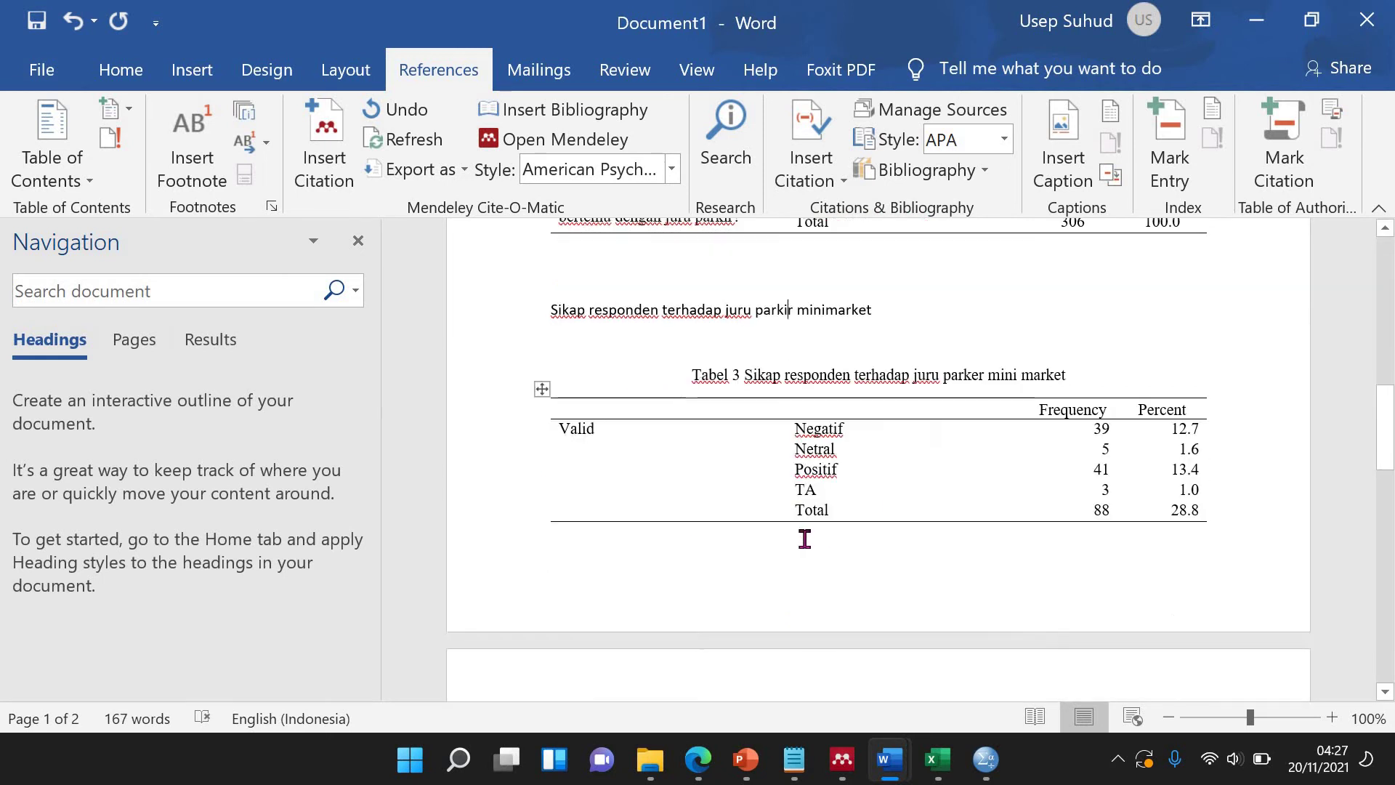
{"action": "left_click", "coordinate": [612, 552]}
{"action": "type", "text": "Contoh jawaban "}
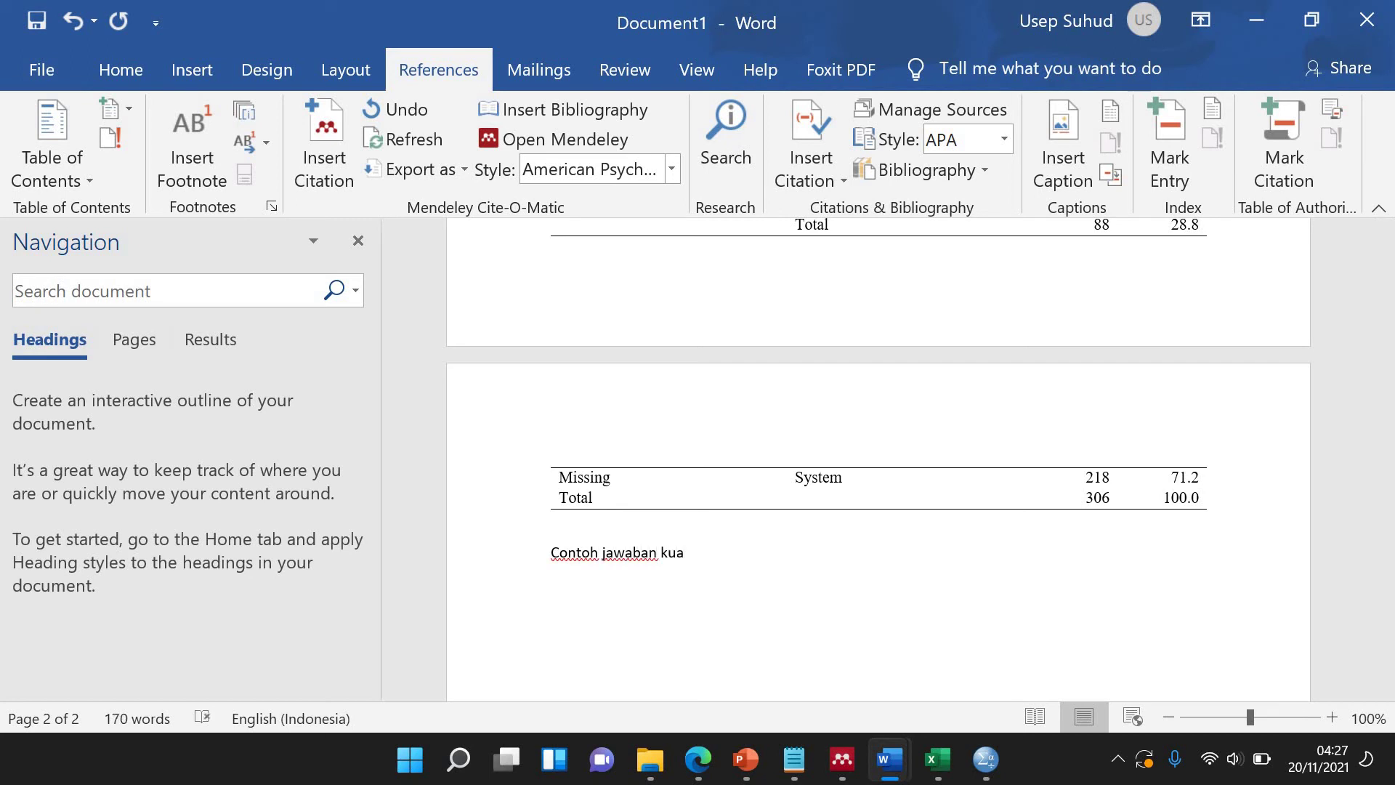
{"action": "type", "text": "negatif"}
{"action": "key", "text": "BackSpace"}
{"action": "type", "text": "ve"}
{"action": "key", "text": "Return"}
{"action": "key", "text": "Return"}
{"action": "type", "text": "contoh jawaban "}
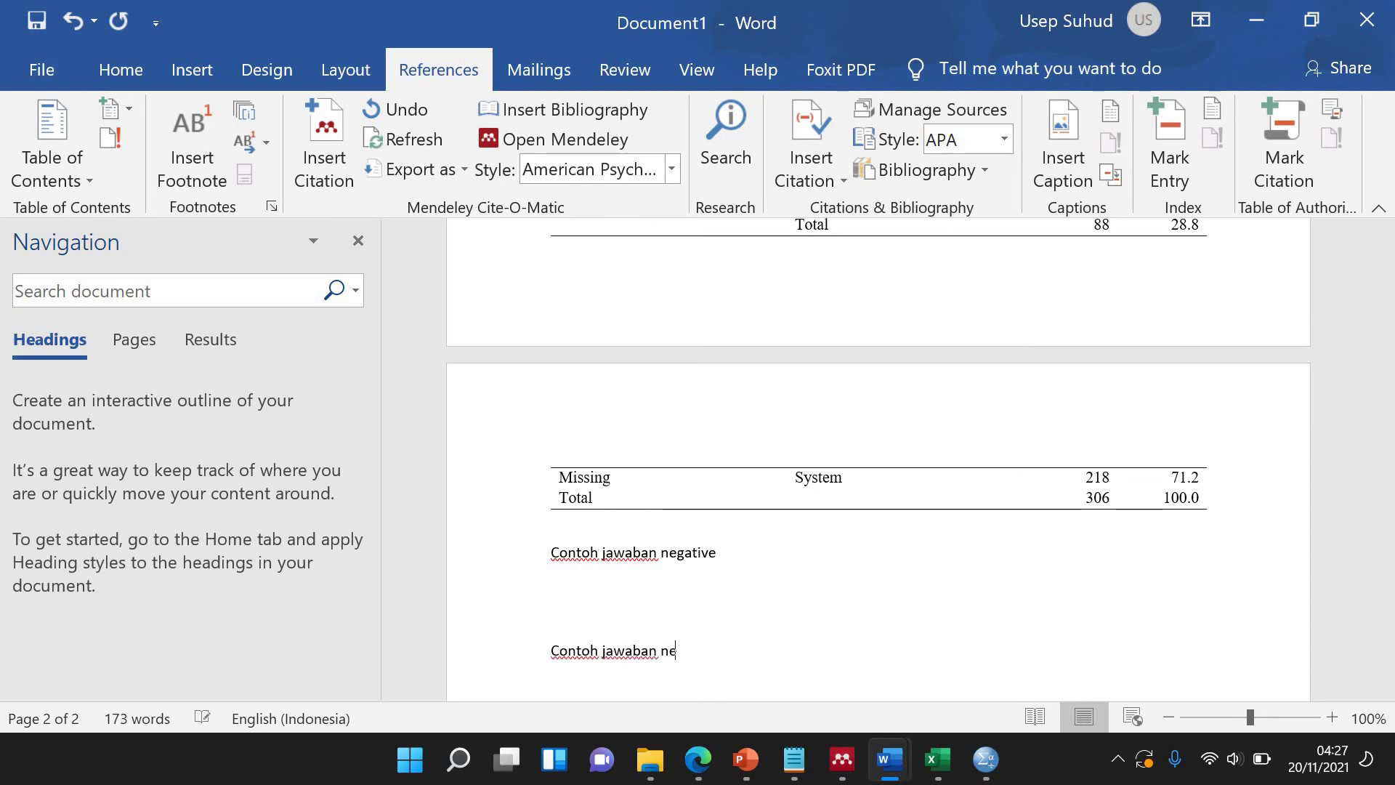
{"action": "type", "text": "netral"}
{"action": "key", "text": "Return"}
{"action": "key", "text": "Return"}
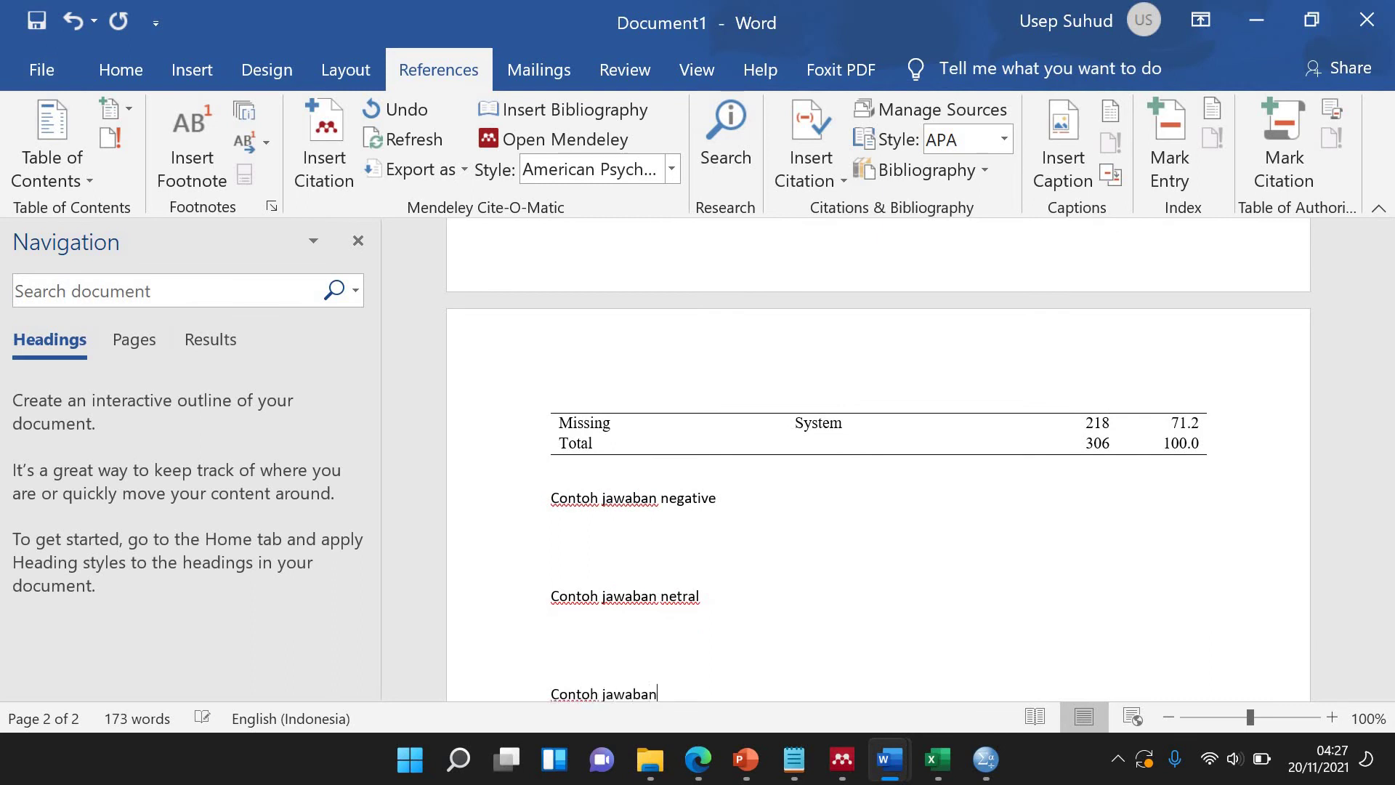
{"action": "type", "text": "f"}
{"action": "key", "text": "Return"}
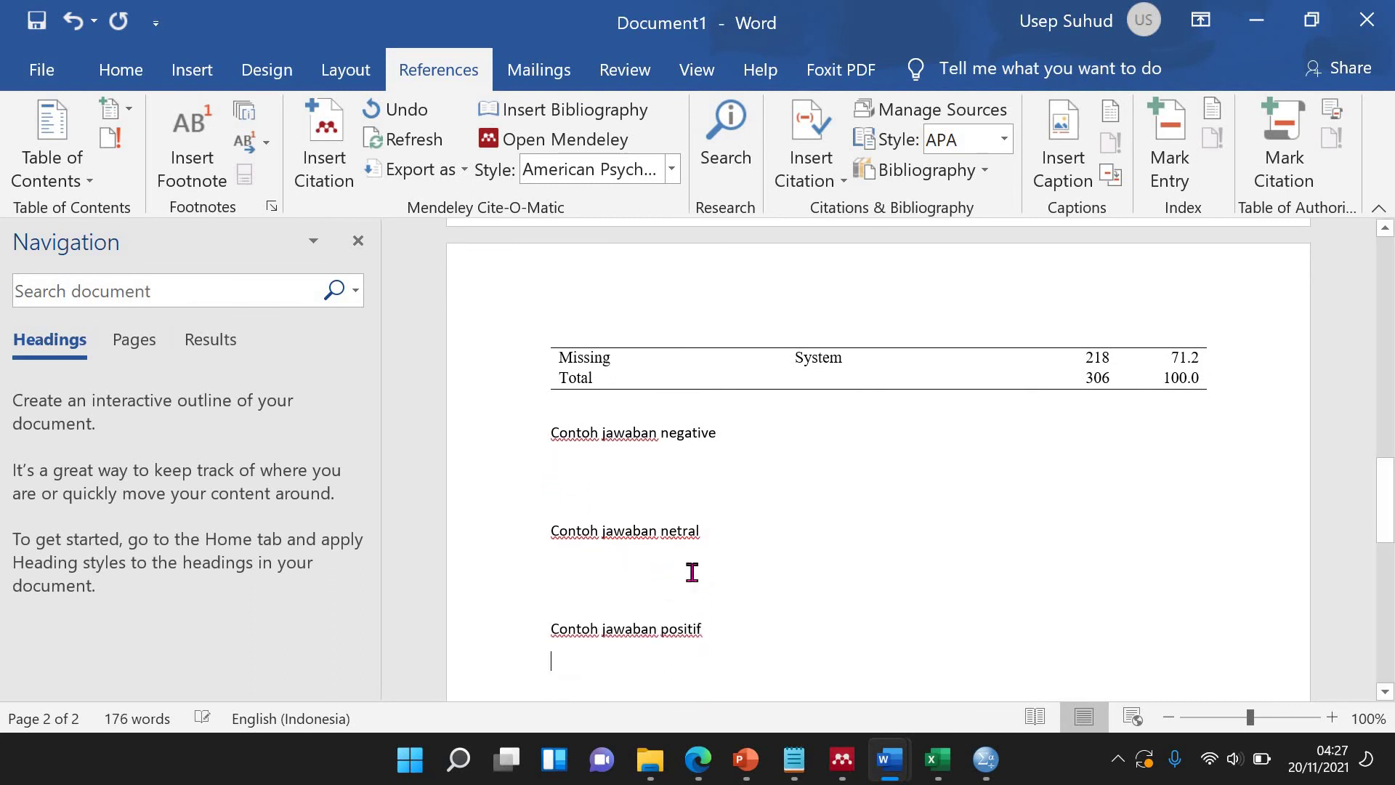
Write above the Tabel 3 caption: "Responden yang bersikap negative, ada 39 orang (12.7%), sedangkan yang bersikap positif terhadap juru parker ada 41 orang (13.4%).".
{"action": "scroll", "coordinate": [803, 520], "scroll_direction": "up", "scroll_amount": 6}
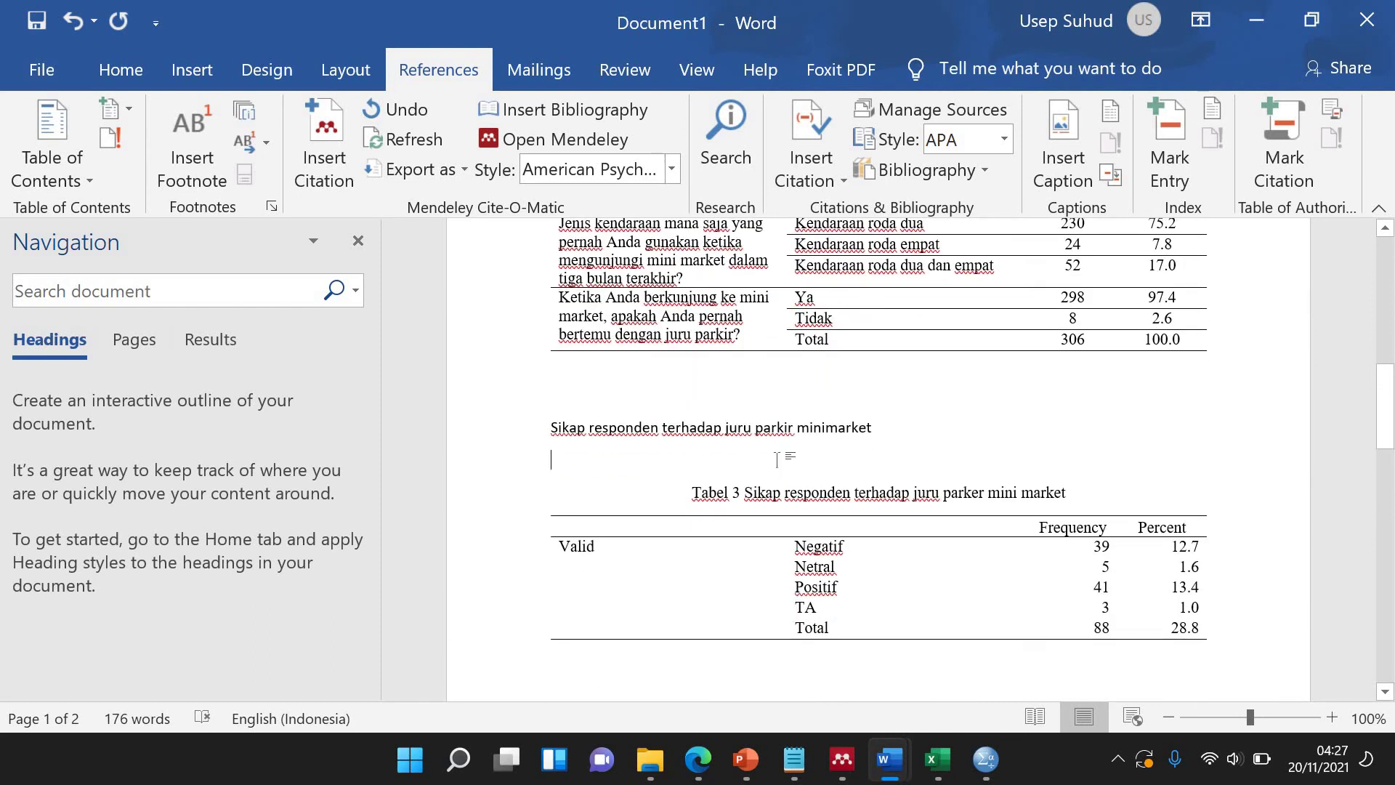
{"action": "left_click", "coordinate": [550, 460]}
{"action": "type", "text": "responden yan"}
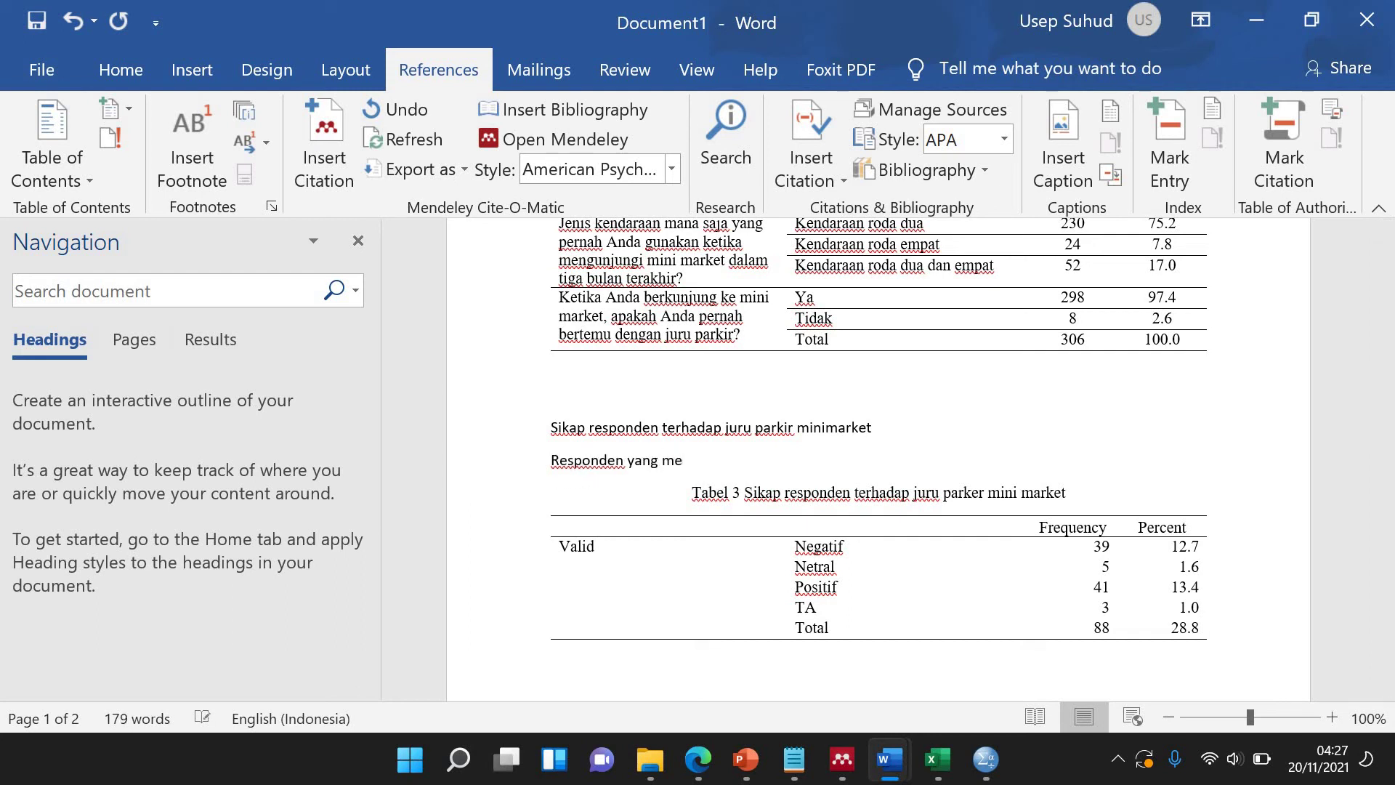
{"action": "type", "text": "g bersikap negative, ada 39 orang (12.7%),"}
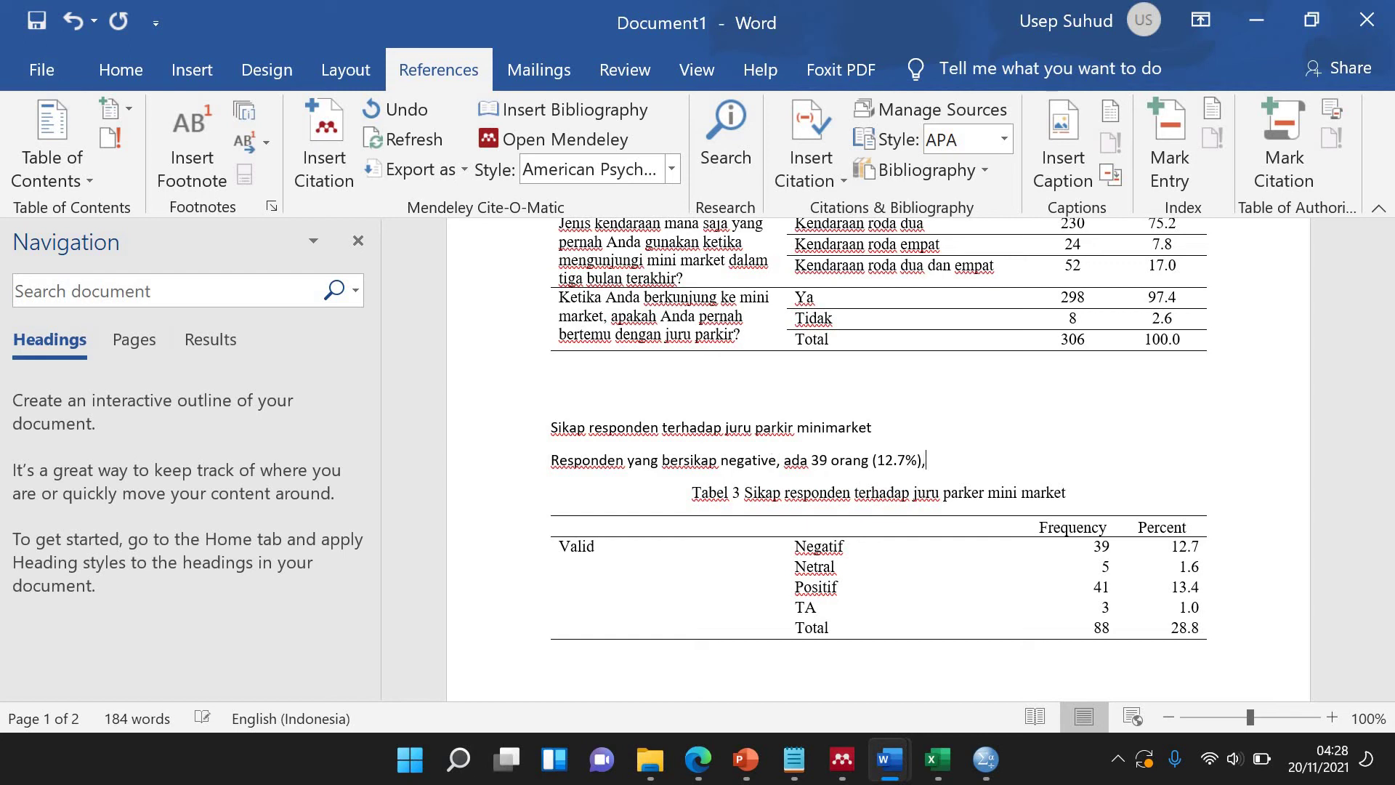
{"action": "type", "text": "kan yan"}
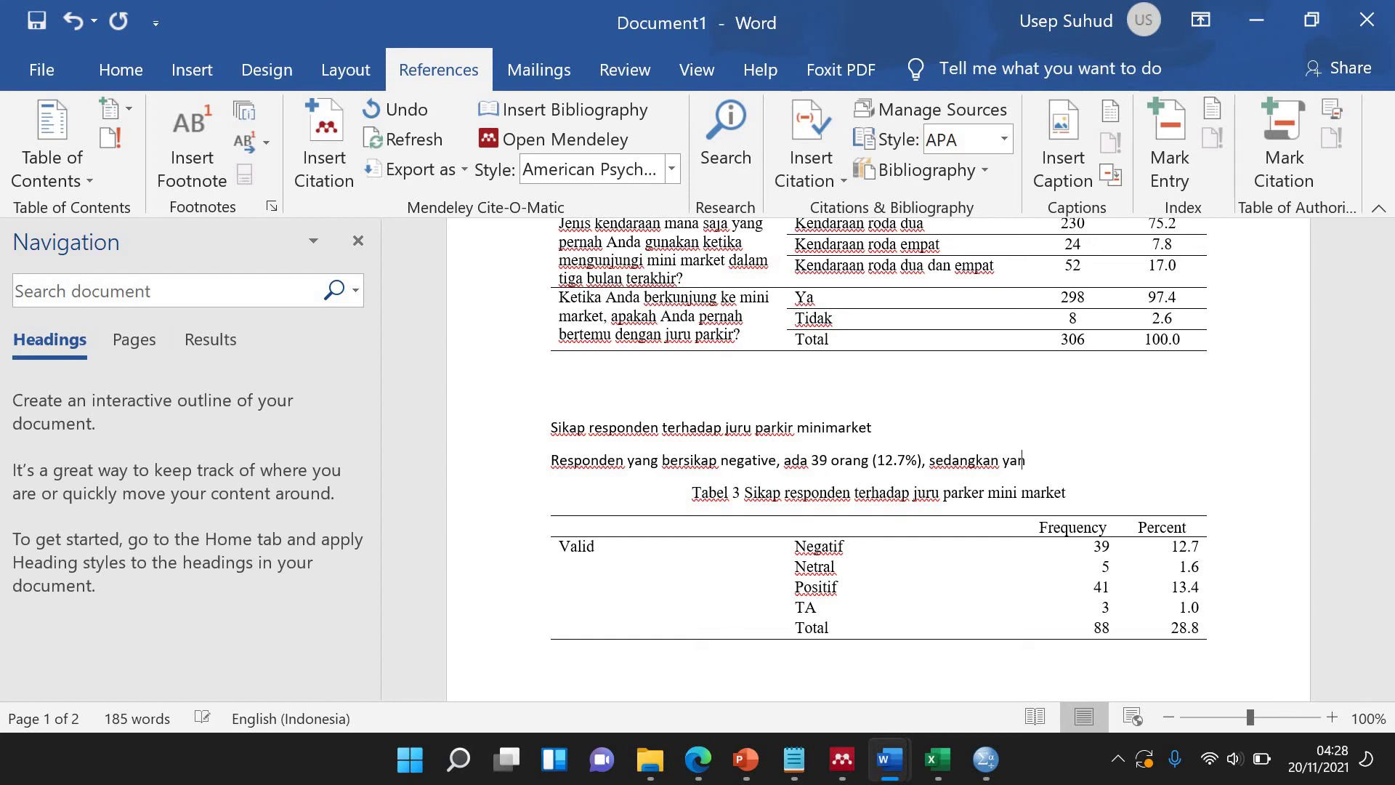
{"action": "type", "text": "g bersikap positif ter"}
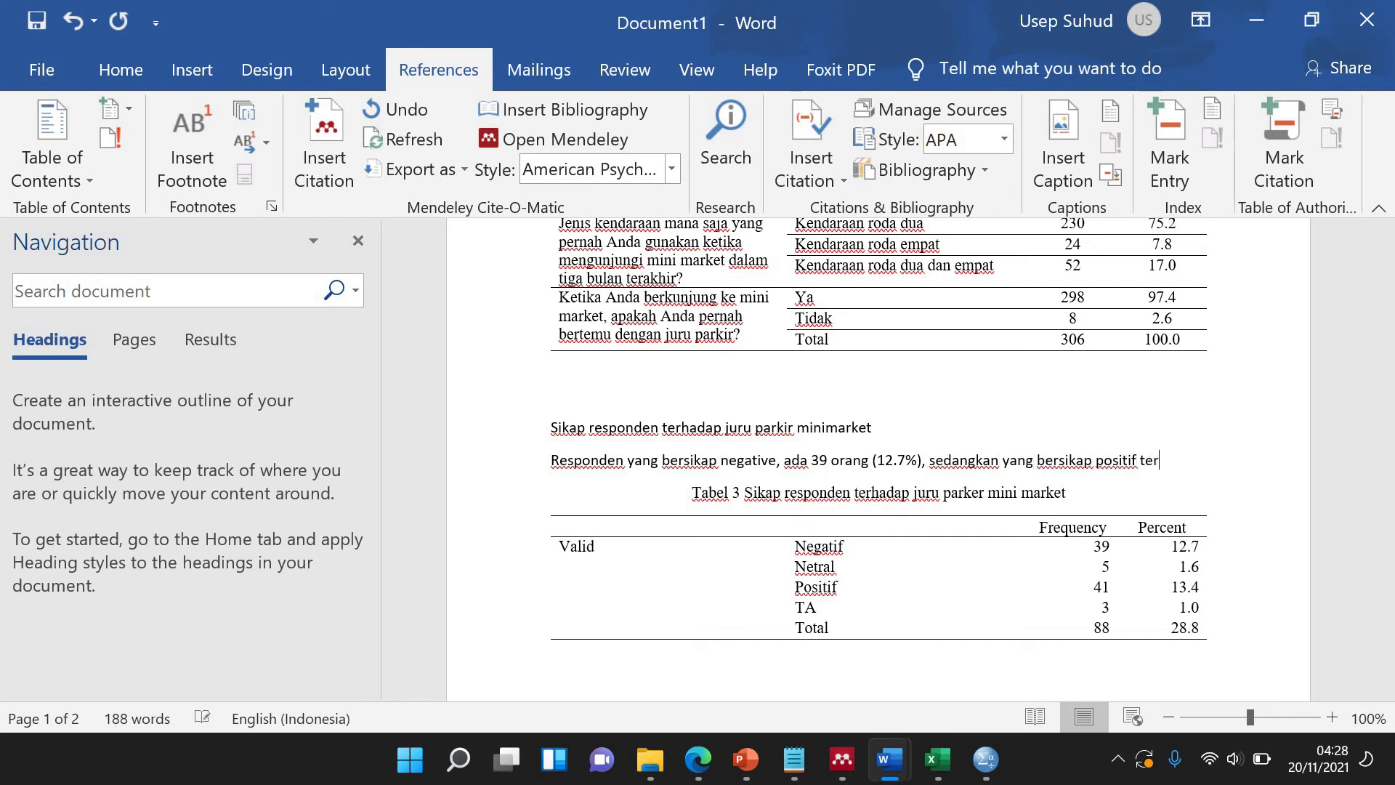
{"action": "type", "text": "hadap juru parker ada"}
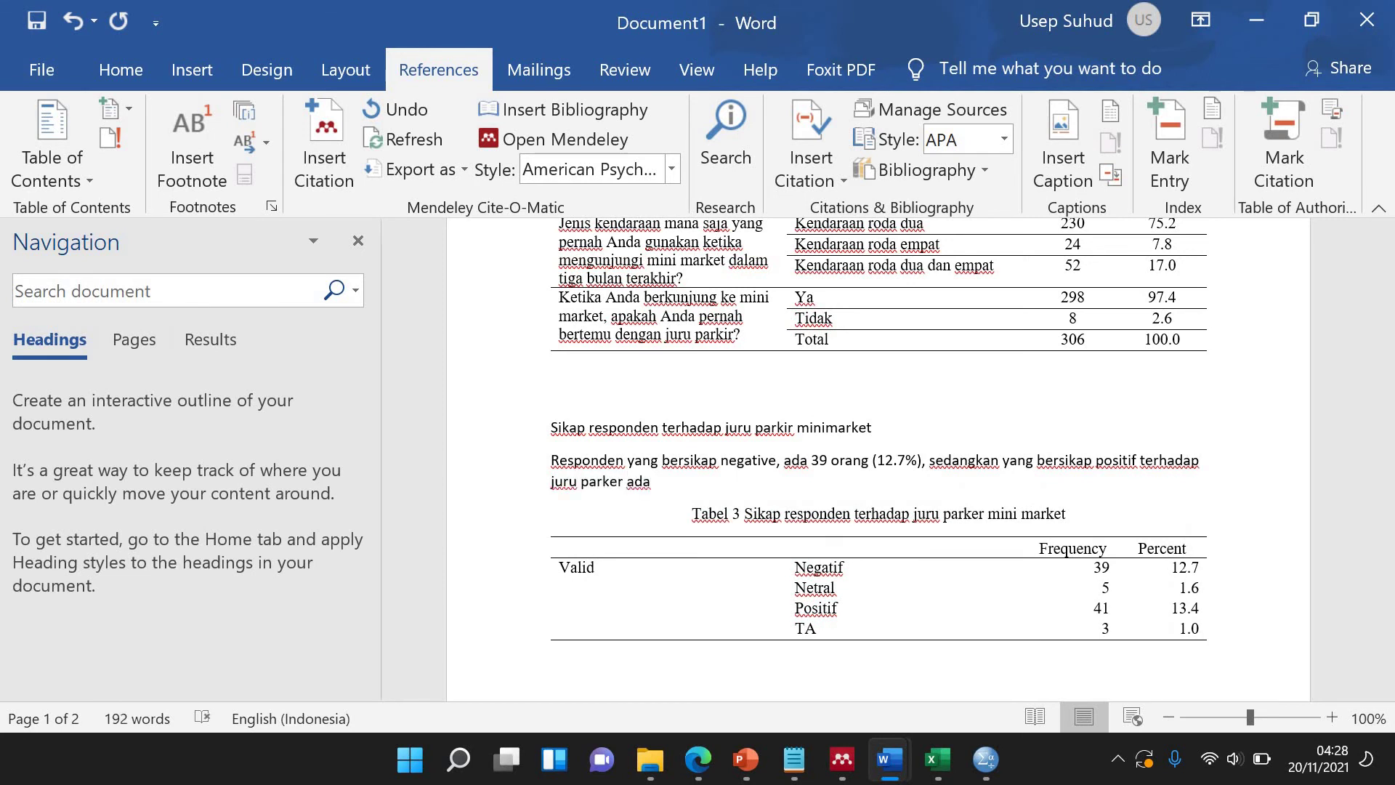
{"action": "type", "text": "orang  (13.4%)."}
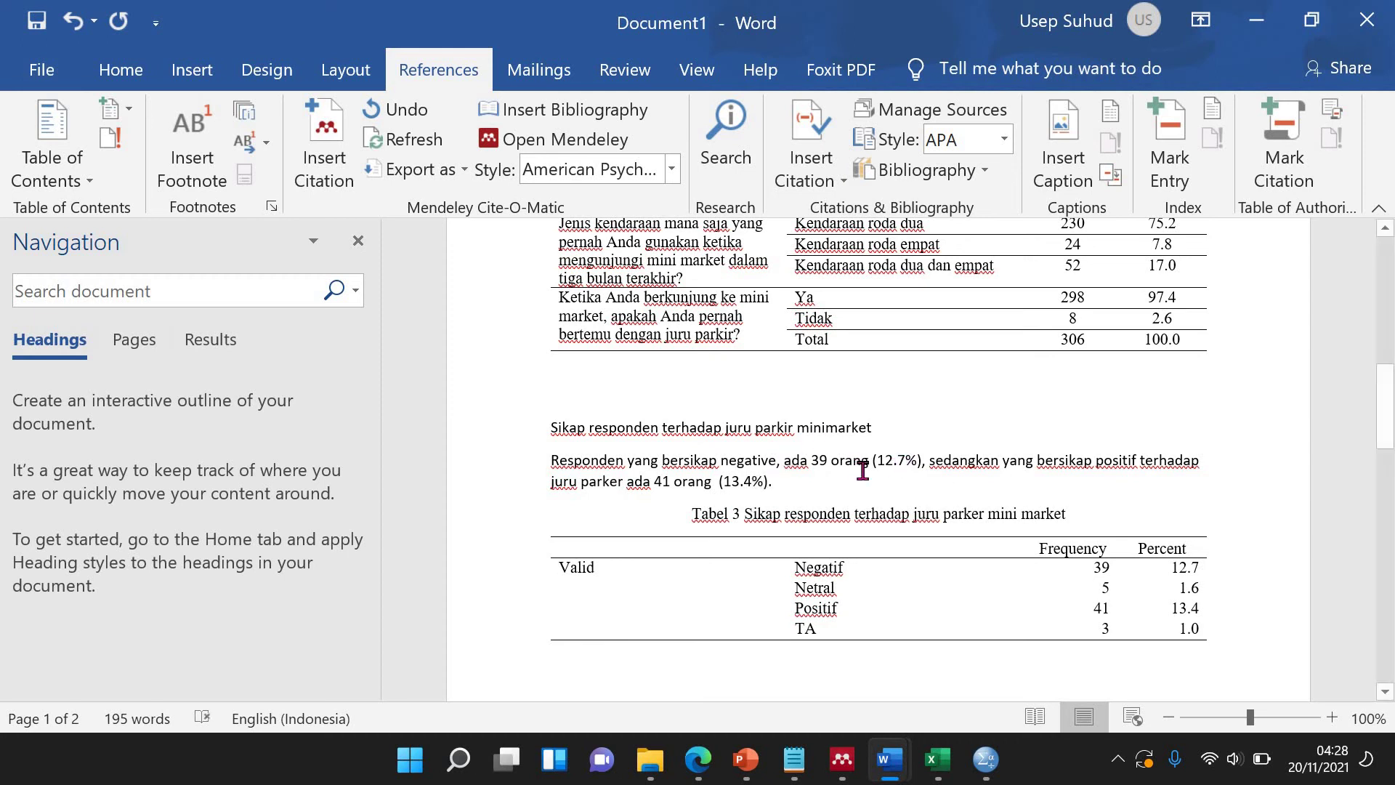
Change "negative" to "negatif" in the paragraph above Tabel 3 and add "terhadap juru parkir" directly after it.
{"action": "scroll", "coordinate": [938, 611], "scroll_direction": "down", "scroll_amount": 3}
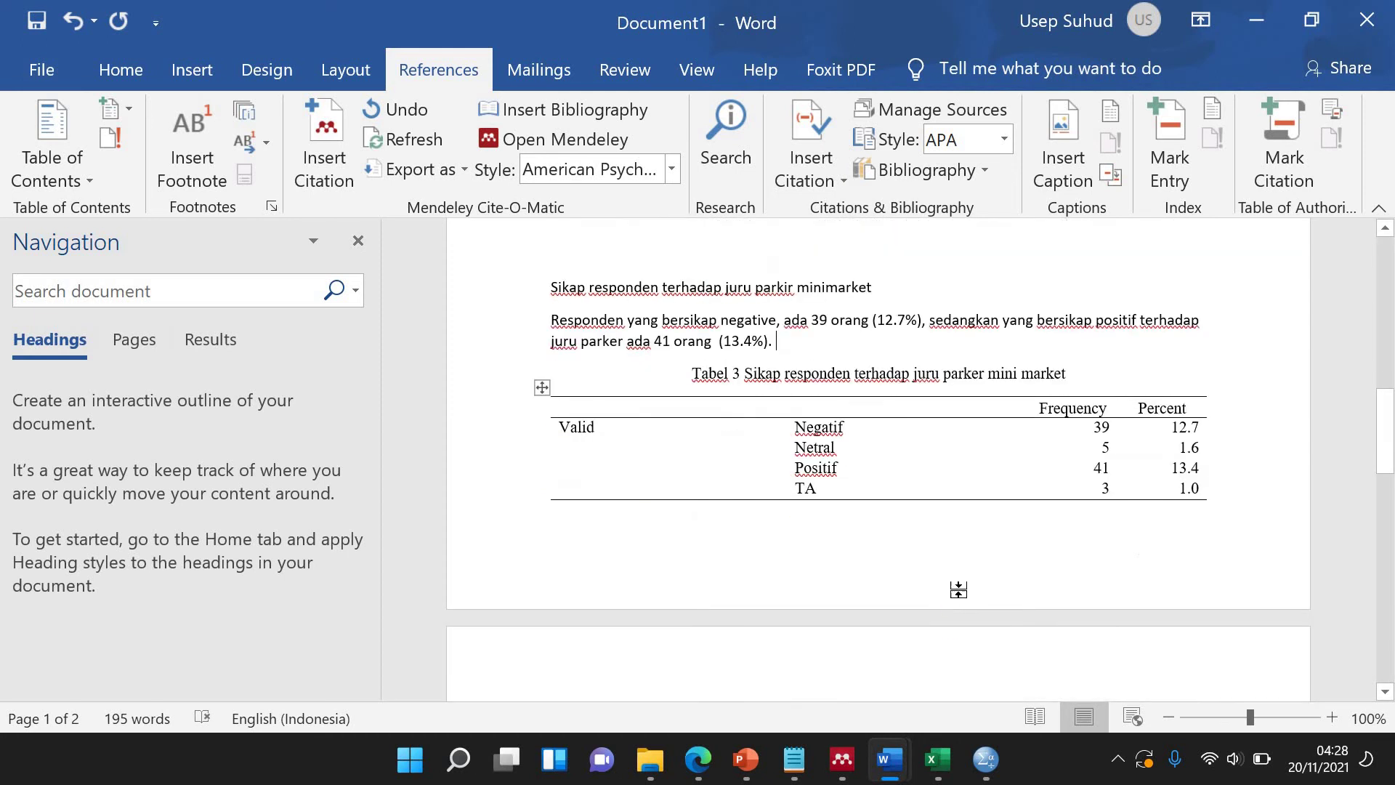
{"action": "scroll", "coordinate": [840, 446], "scroll_direction": "up", "scroll_amount": 2}
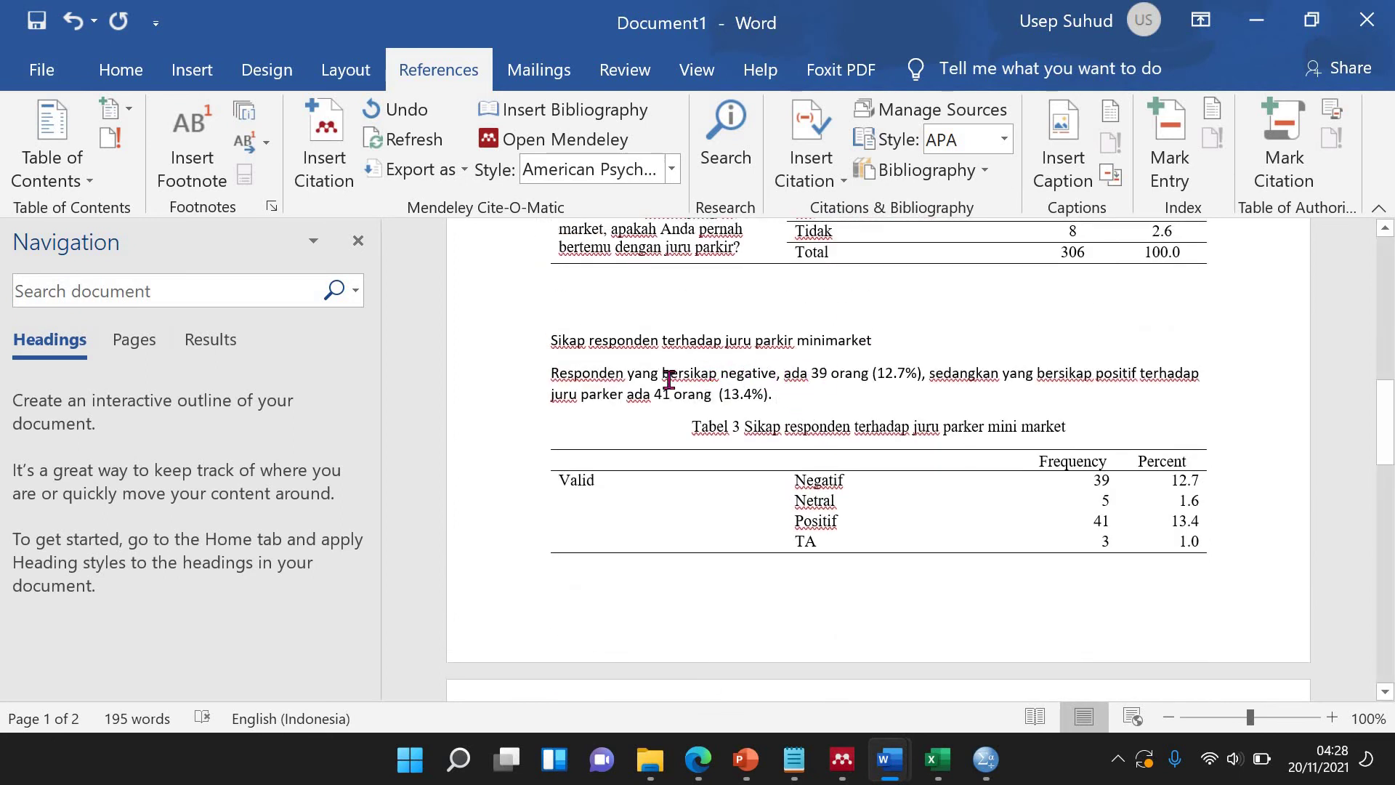
{"action": "left_click", "coordinate": [774, 374]}
{"action": "key", "text": "BackSpace"}
{"action": "key", "text": "BackSpace"}
{"action": "type", "text": "f"}
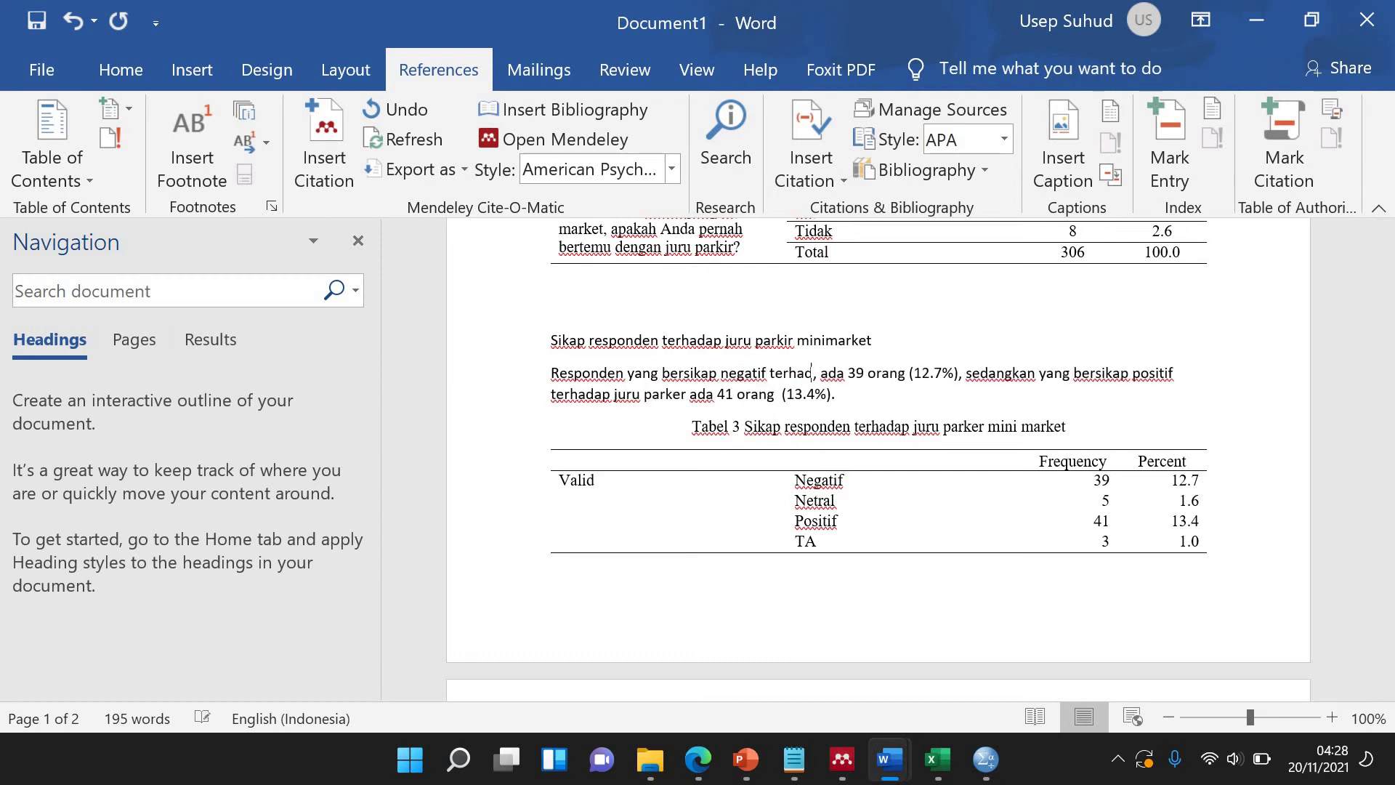
{"action": "type", "text": " terhadap juru partki"}
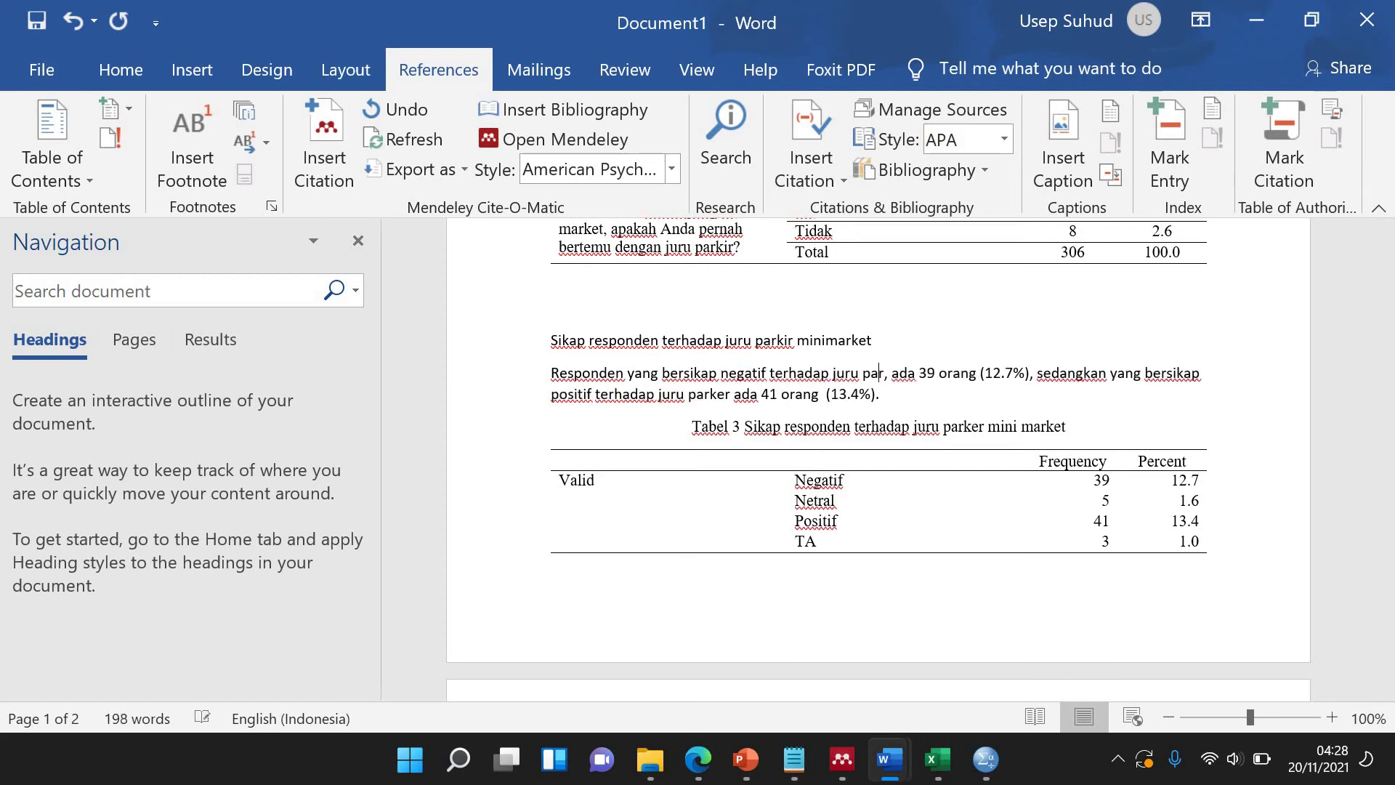
{"action": "key", "text": "BackSpace"}
{"action": "key", "text": "BackSpace"}
{"action": "key", "text": "BackSpace"}
{"action": "type", "text": "kir"}
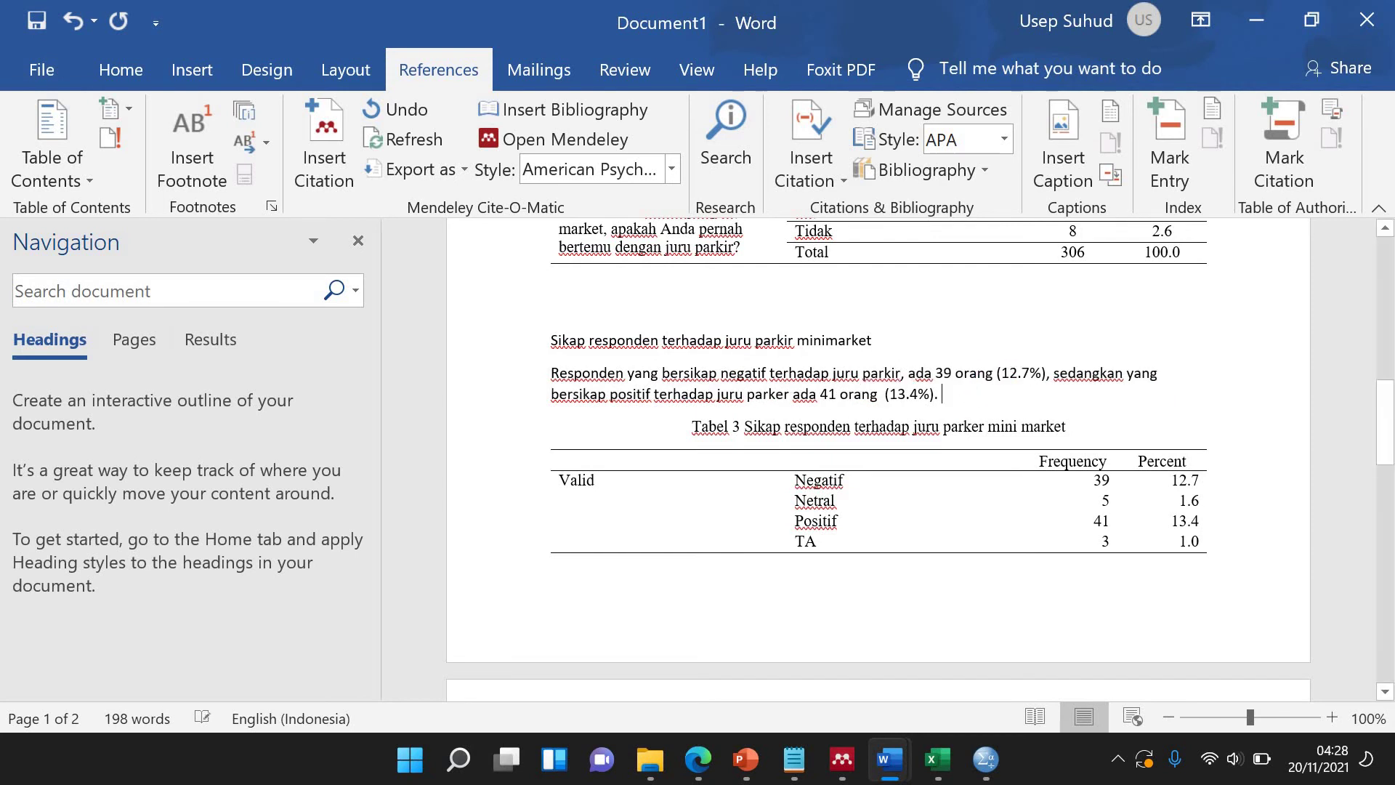
Switch to the Excel workbook "2021 Survei Pengujung Mini Market (1-319)" and open Sheet2 with the survey responses.
{"action": "scroll", "coordinate": [884, 569], "scroll_direction": "down", "scroll_amount": 6}
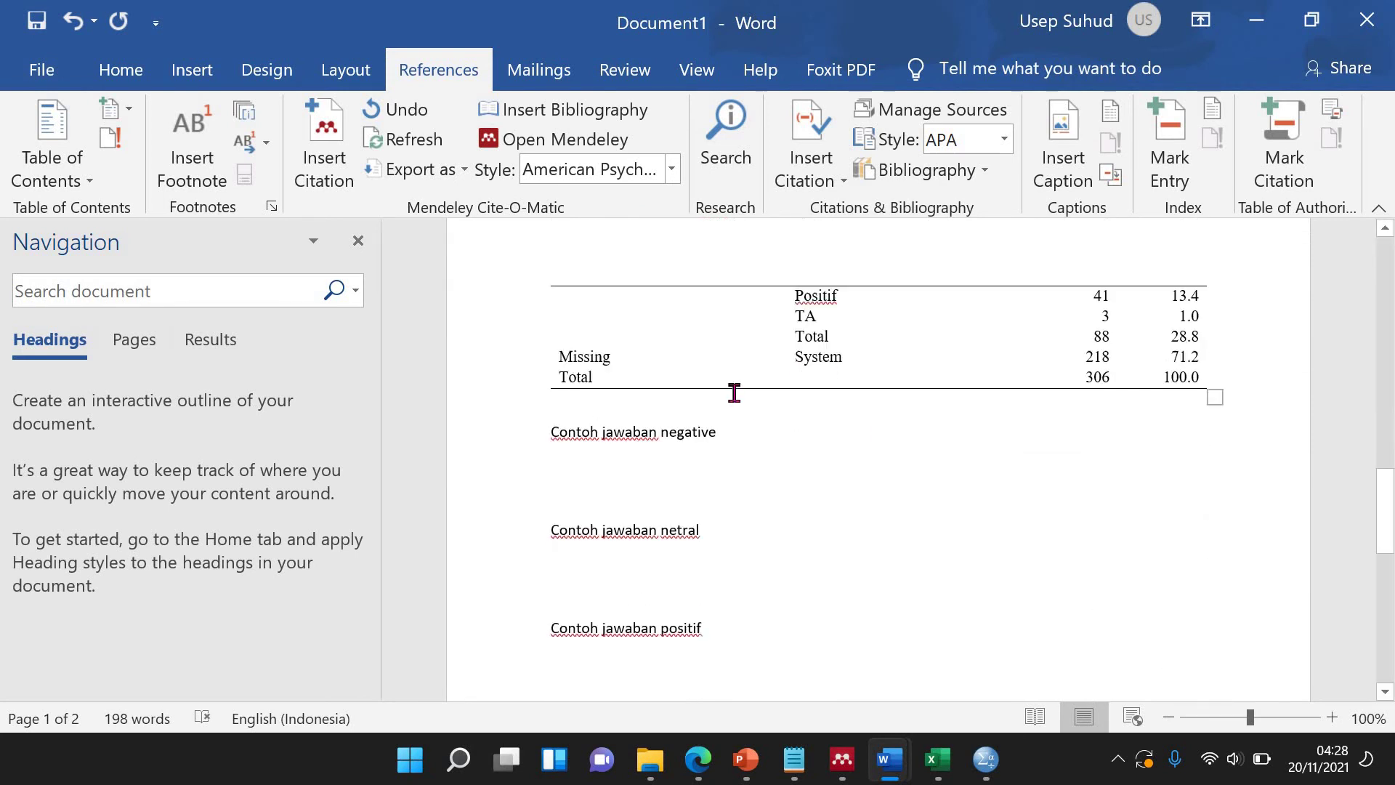
{"action": "scroll", "coordinate": [759, 408], "scroll_direction": "down", "scroll_amount": 3}
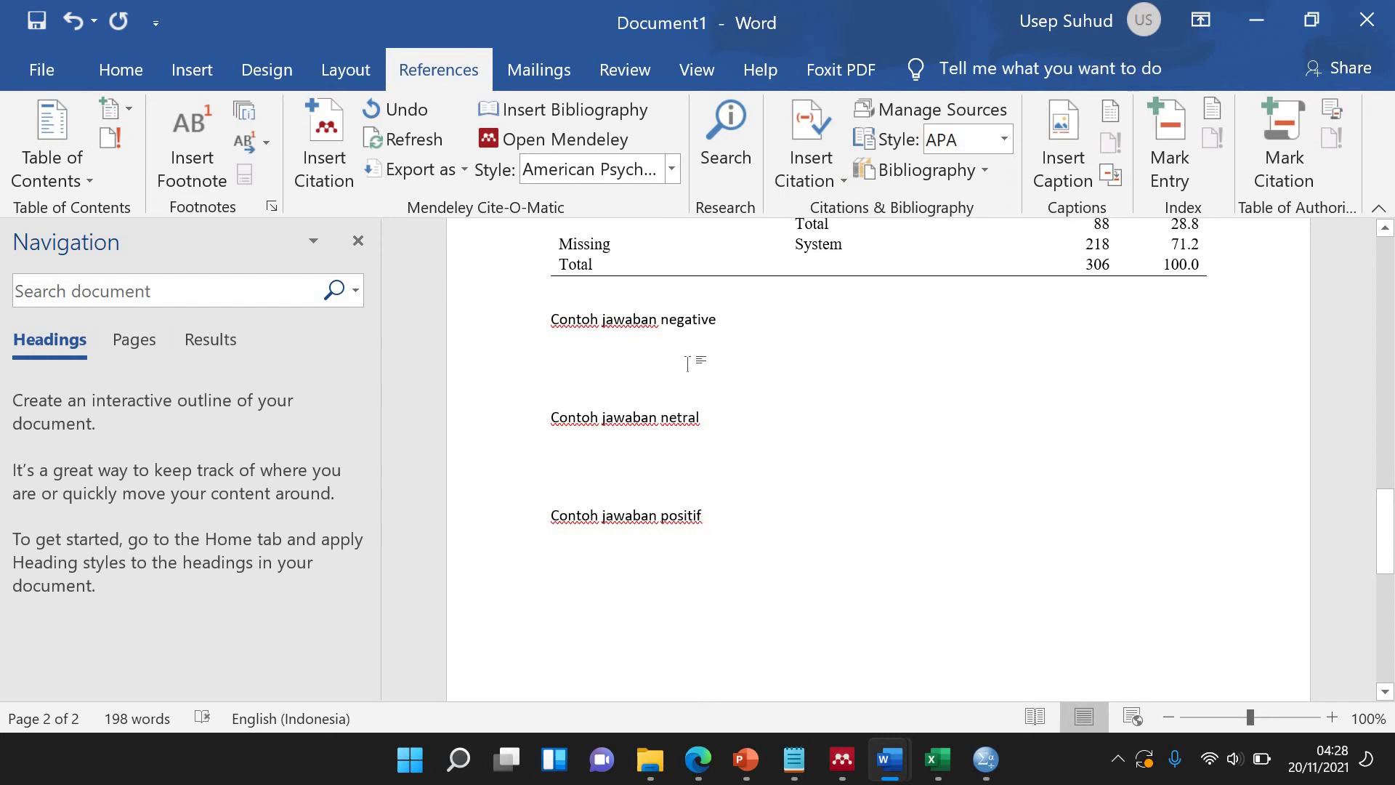
{"action": "mouse_move", "coordinate": [937, 760]}
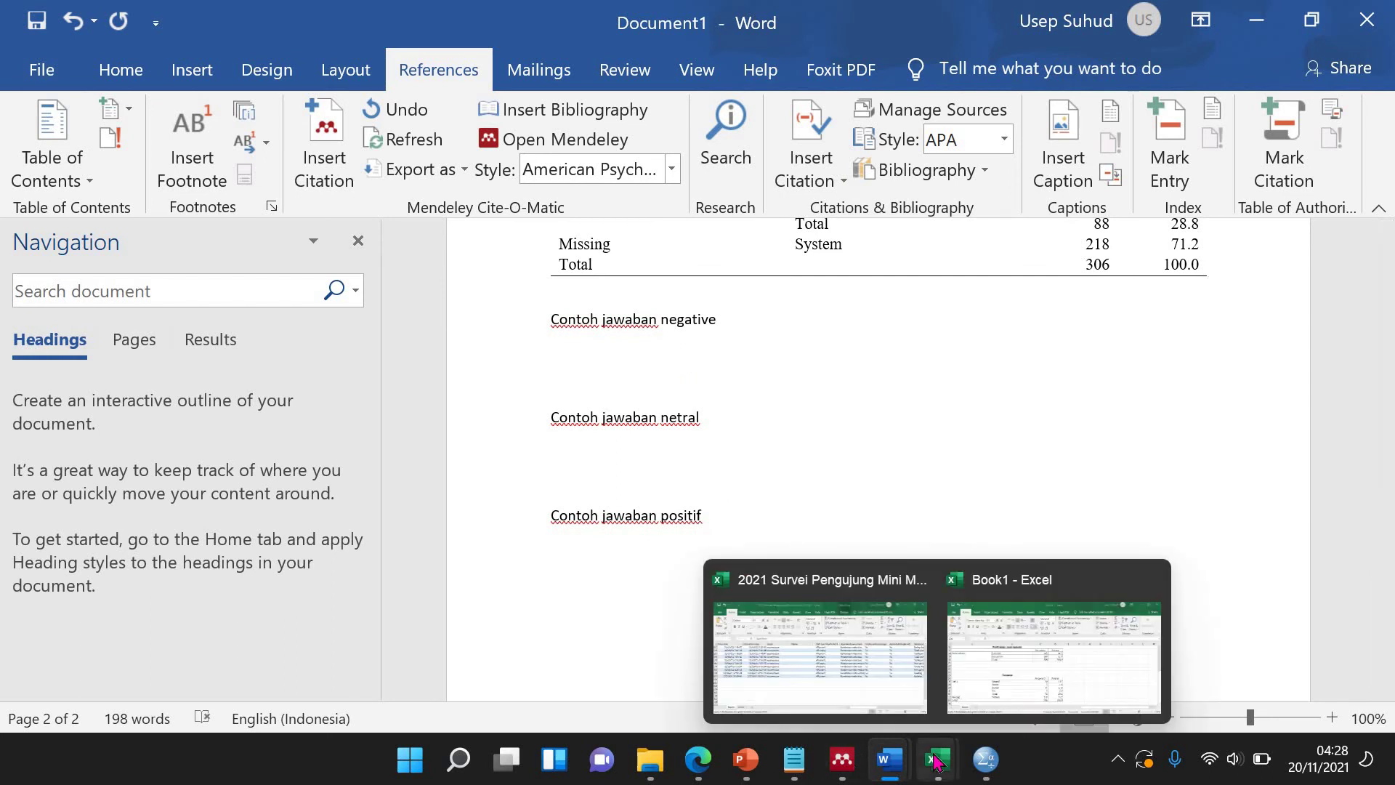
{"action": "left_click", "coordinate": [719, 585]}
{"action": "left_click", "coordinate": [199, 689]}
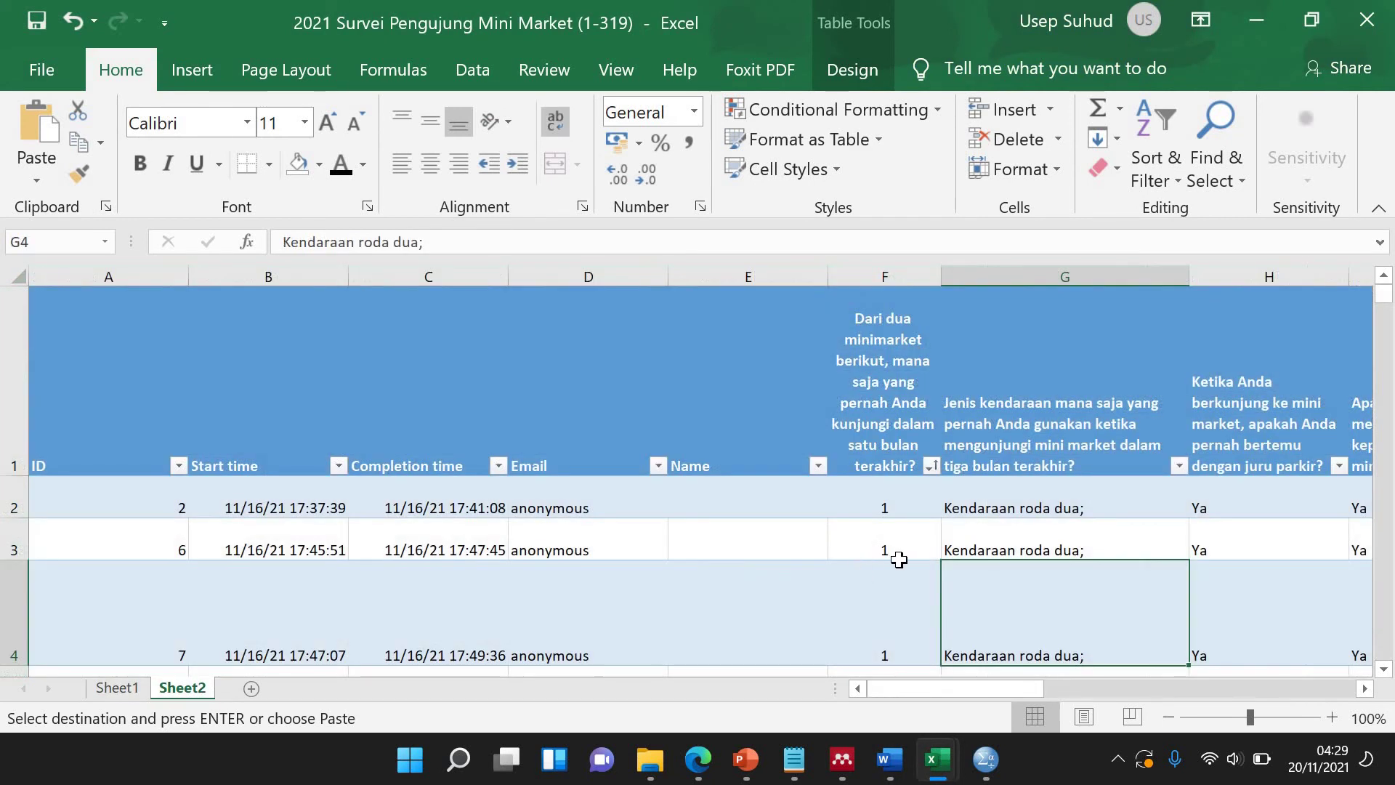
Copy the opinion about parking attendants in cell L61 that begins "Saya sangat berharap jika ada 1 satpam di mini market".
{"action": "scroll", "coordinate": [900, 560], "scroll_direction": "down", "scroll_amount": 5}
{"action": "scroll", "coordinate": [900, 559], "scroll_direction": "down", "scroll_amount": 3}
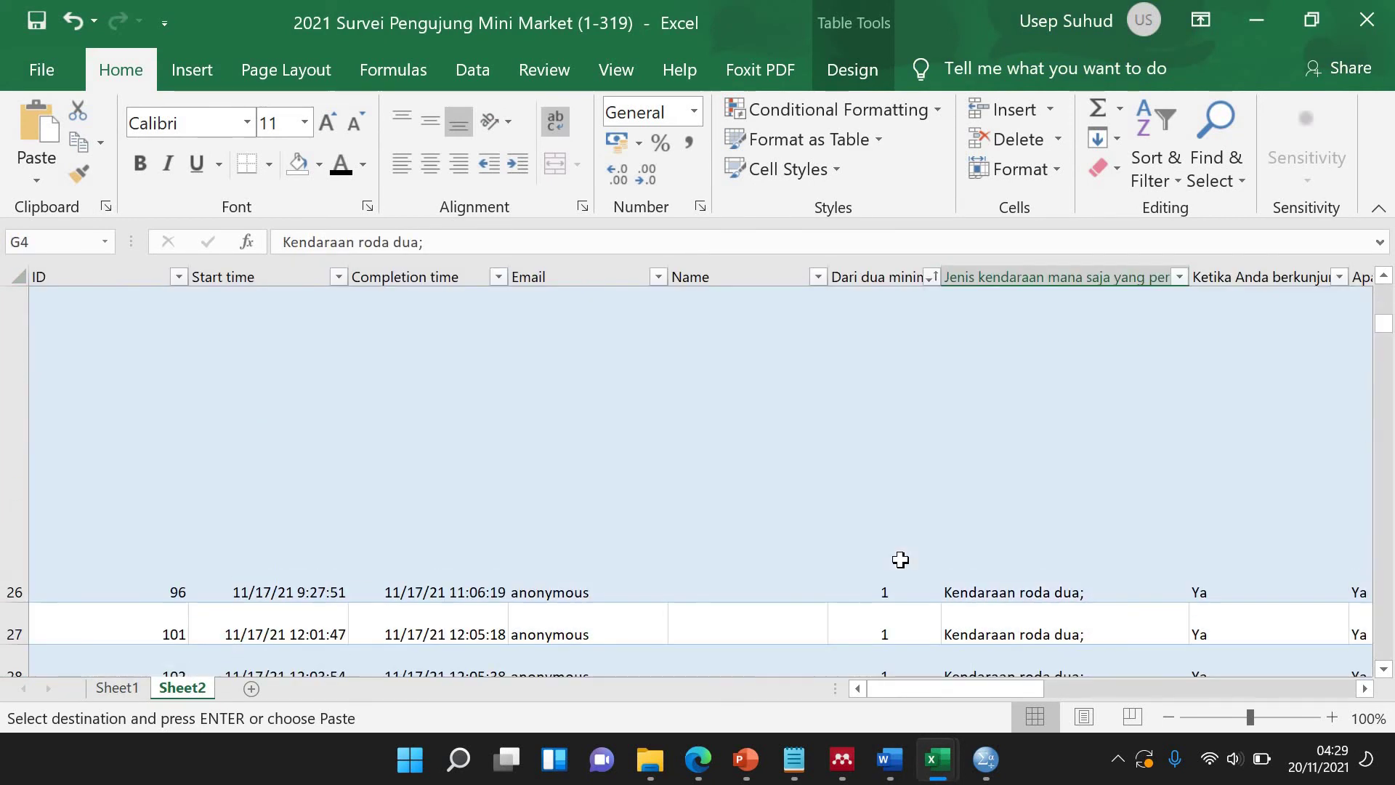
{"action": "left_click_drag", "start_coordinate": [1016, 686], "coordinate": [1076, 684]}
{"action": "scroll", "coordinate": [1054, 693], "scroll_direction": "down", "scroll_amount": 7}
{"action": "scroll", "coordinate": [847, 556], "scroll_direction": "down", "scroll_amount": 2}
{"action": "scroll", "coordinate": [847, 556], "scroll_direction": "down", "scroll_amount": 3}
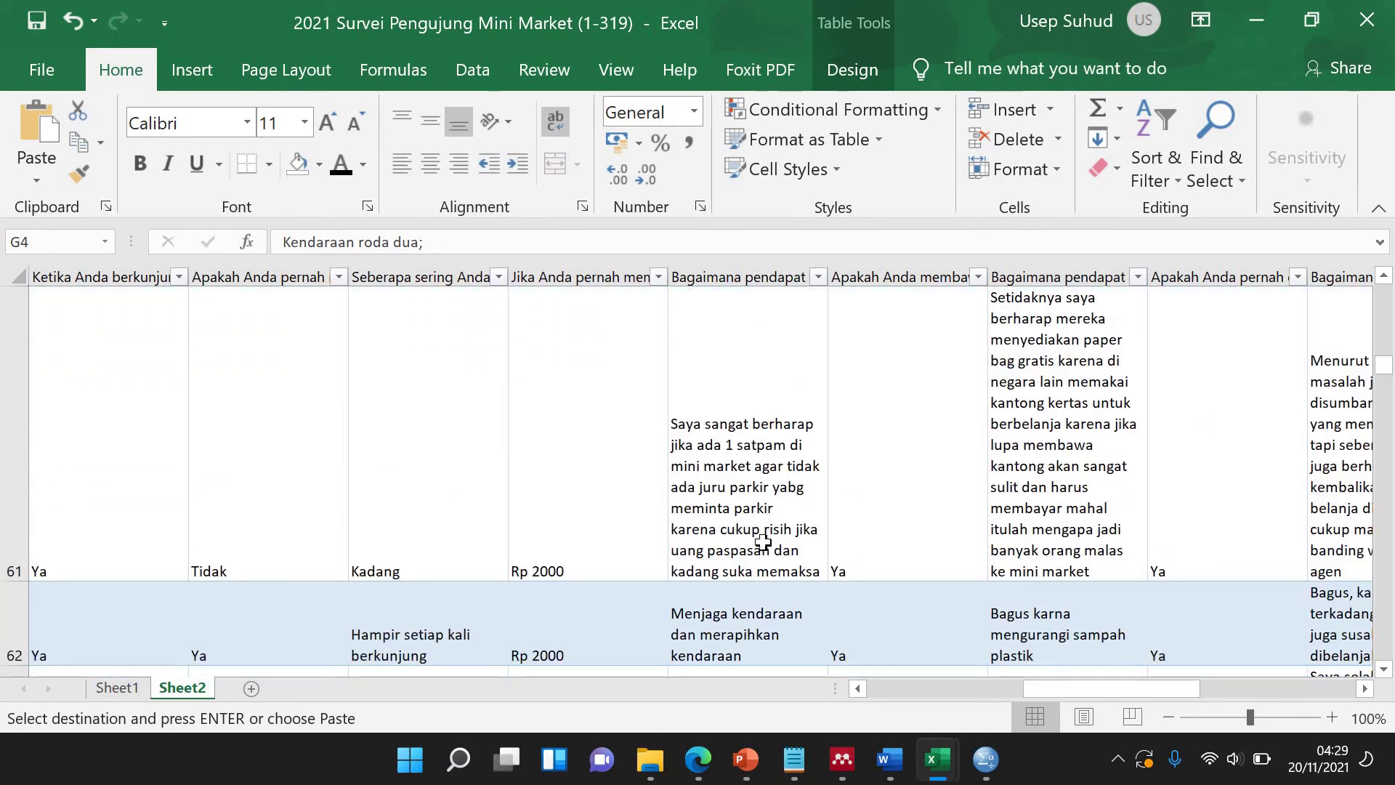
{"action": "left_click", "coordinate": [773, 495]}
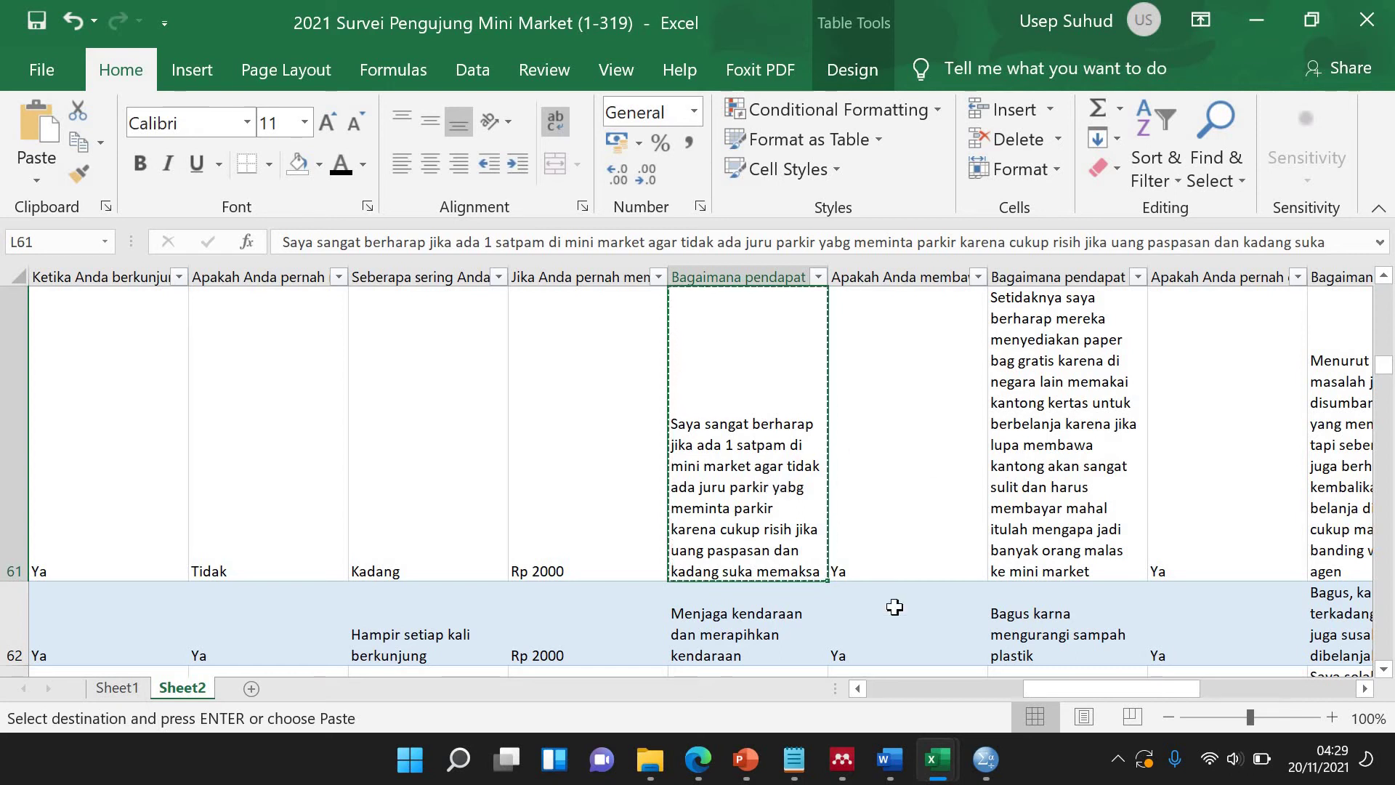
Clear the text from the untitled Notepad note and open a second, blank Notepad window.
{"action": "mouse_move", "coordinate": [857, 759]}
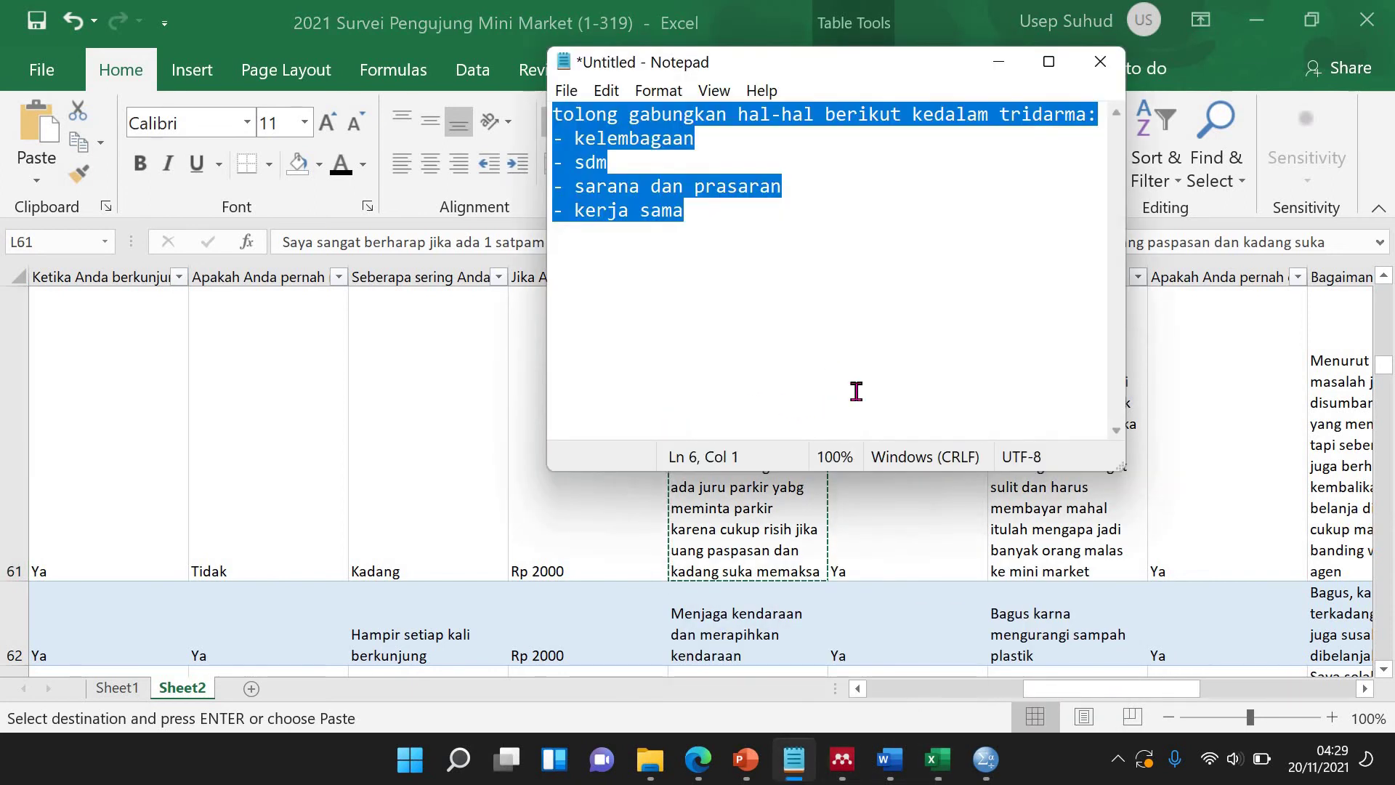
{"action": "key", "text": "ctrl+x"}
{"action": "left_click", "coordinate": [459, 762]}
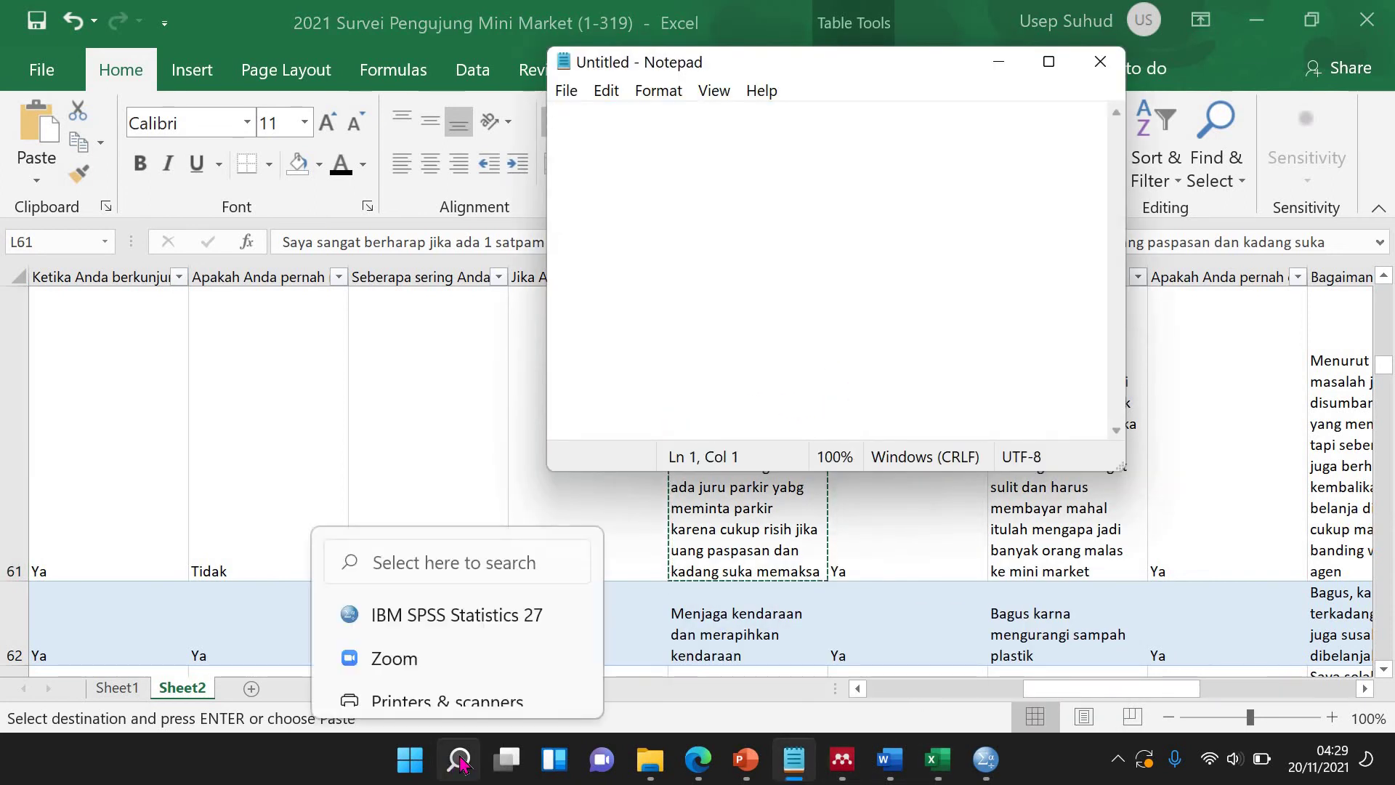
{"action": "left_click", "coordinate": [460, 762]}
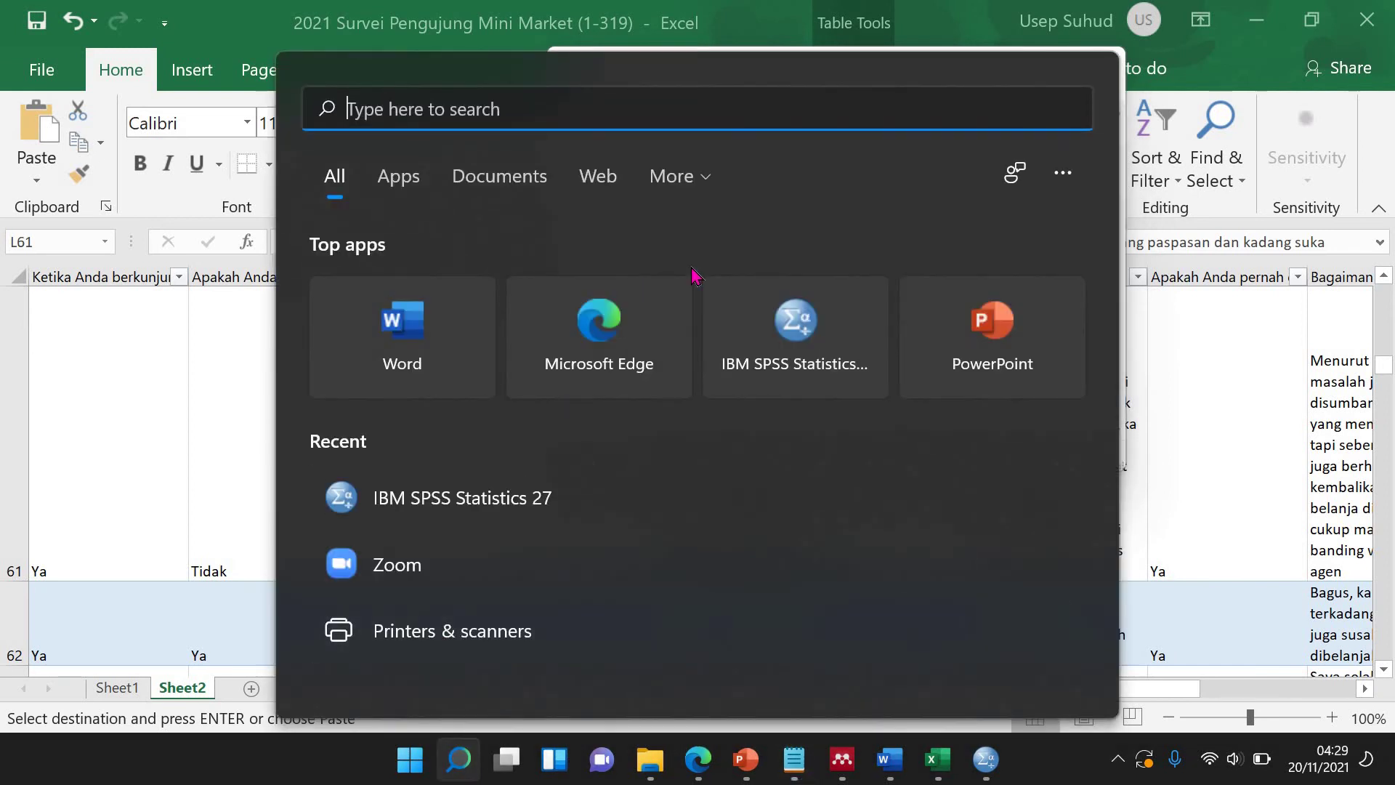
{"action": "type", "text": "not"}
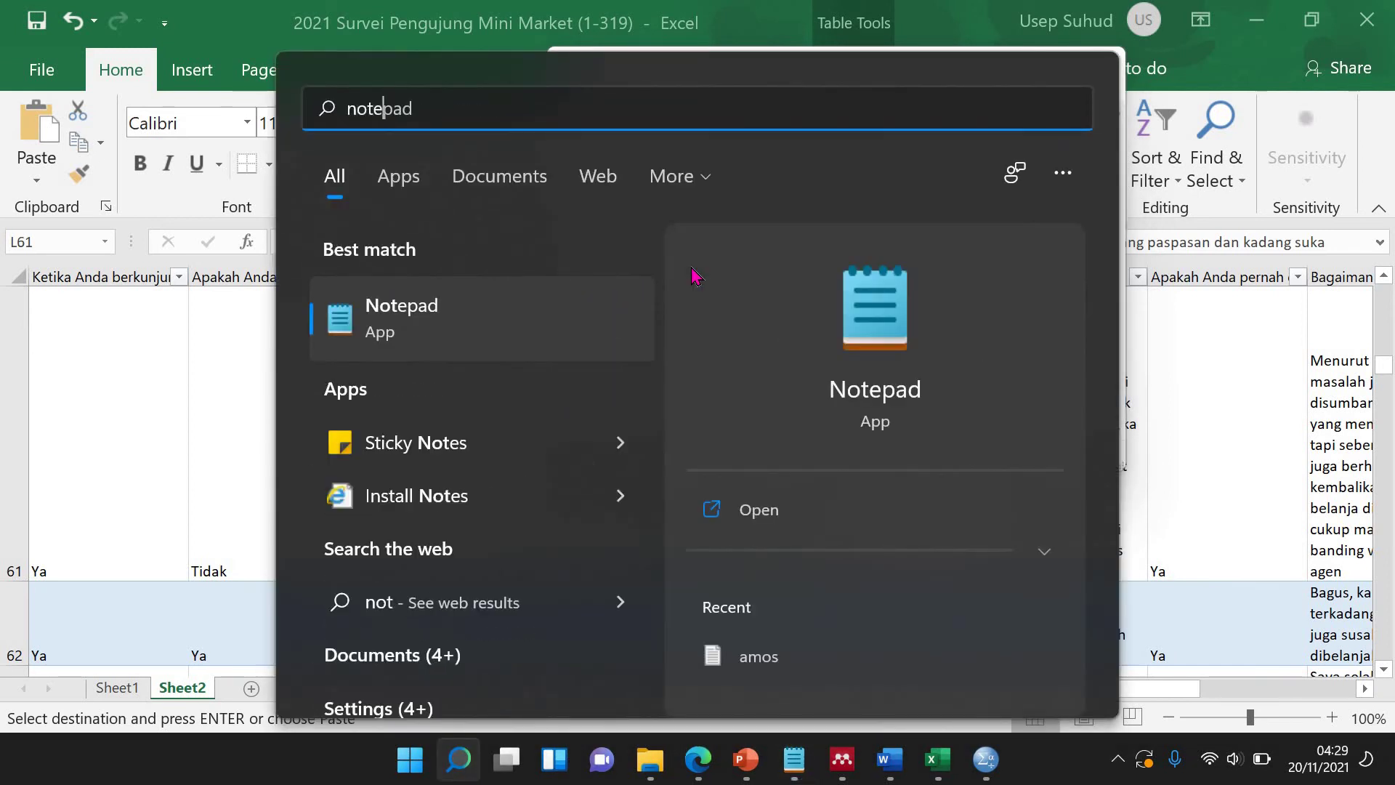
{"action": "type", "text": "epad"}
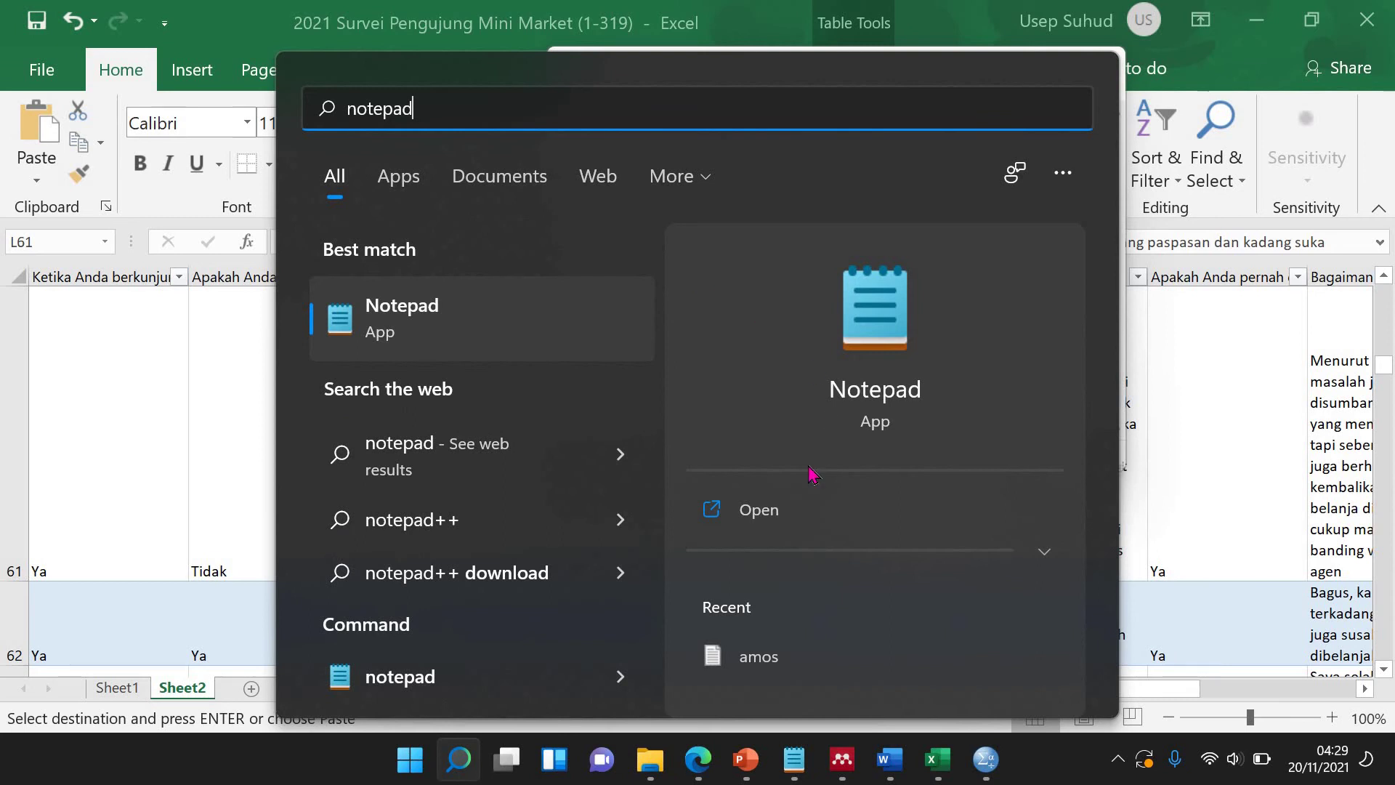
{"action": "left_click", "coordinate": [770, 515]}
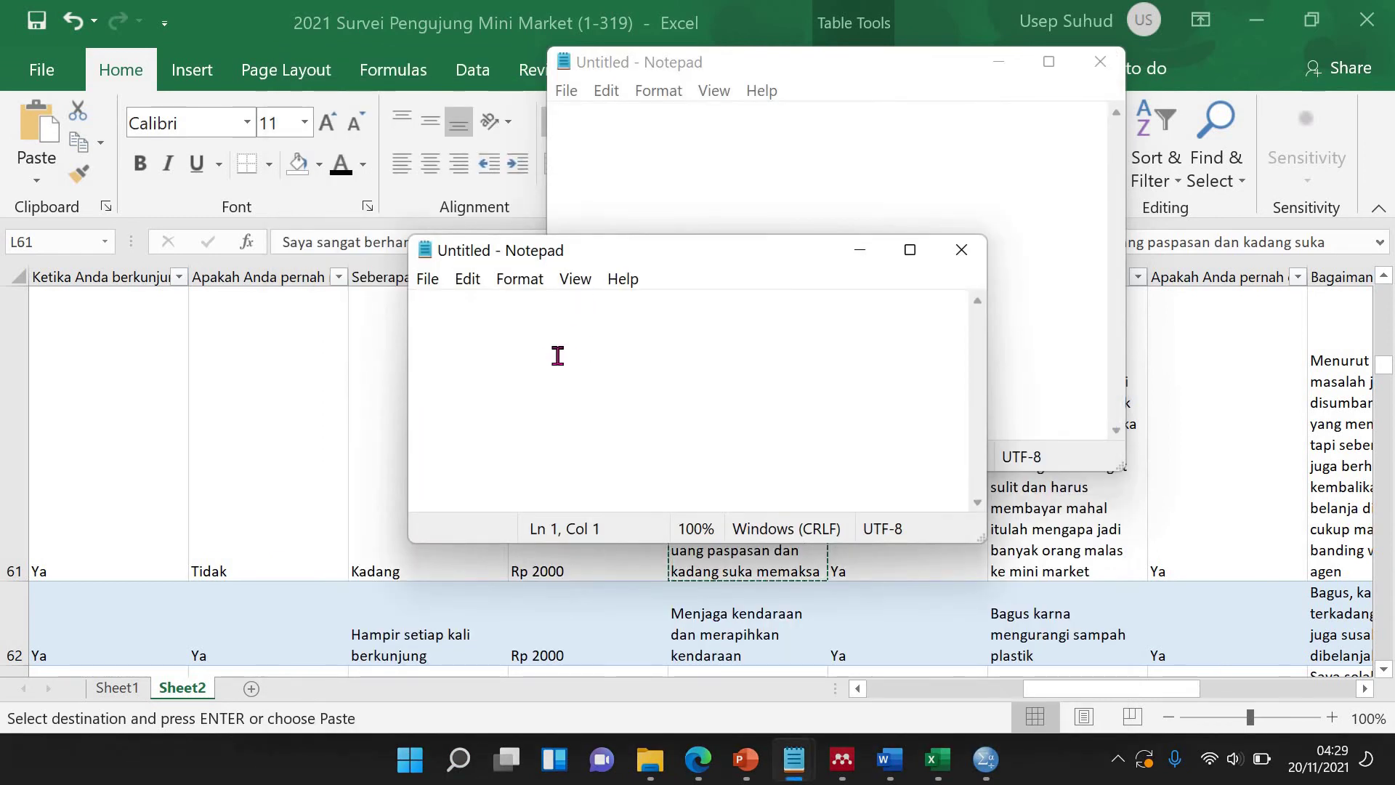
Pass the copied answer through the blank Notepad window as plain text and paste it below "Contoh jawaban negative" in the Word file Document1.
{"action": "key", "text": "ctrl+v"}
{"action": "left_click_drag", "start_coordinate": [635, 373], "coordinate": [372, 311]}
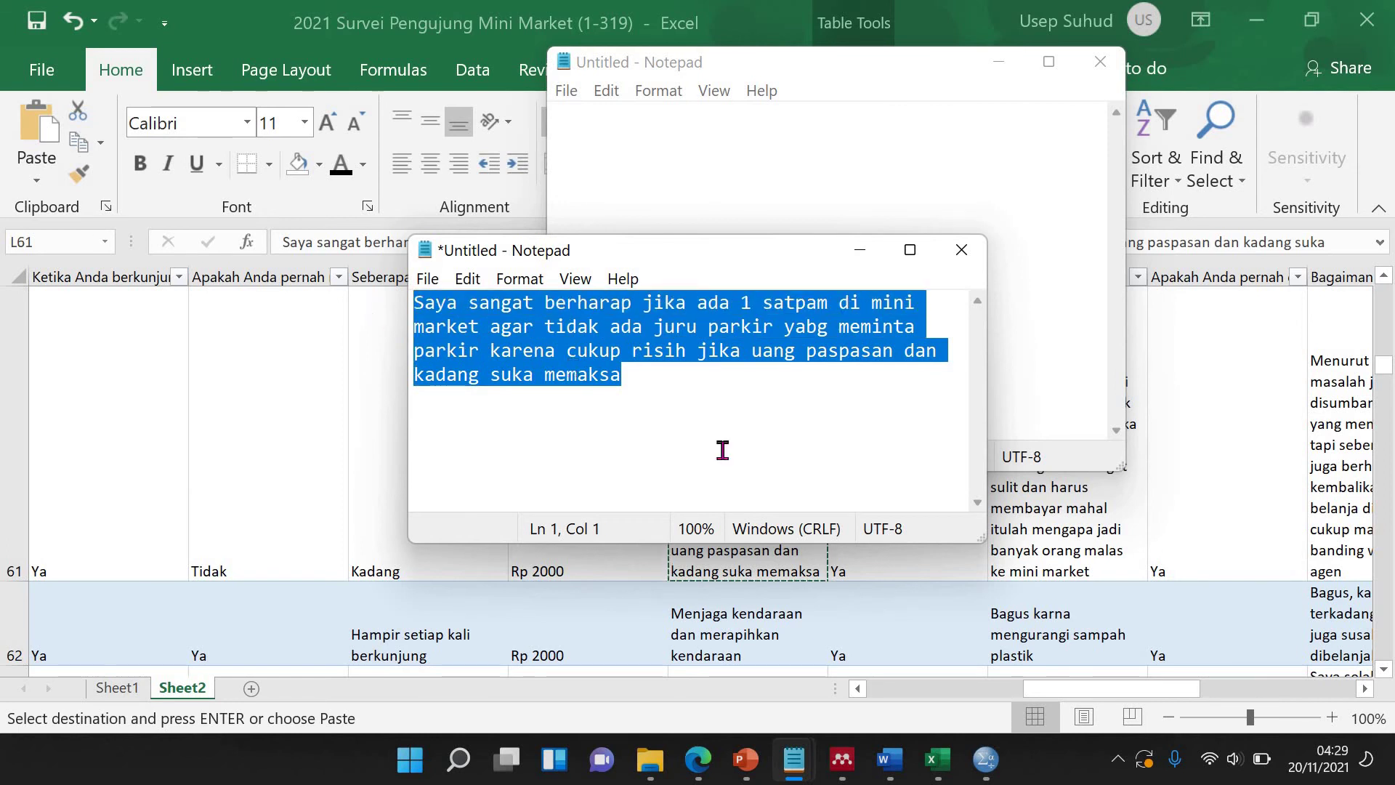
{"action": "key", "text": "ctrl+c"}
{"action": "mouse_move", "coordinate": [889, 759]}
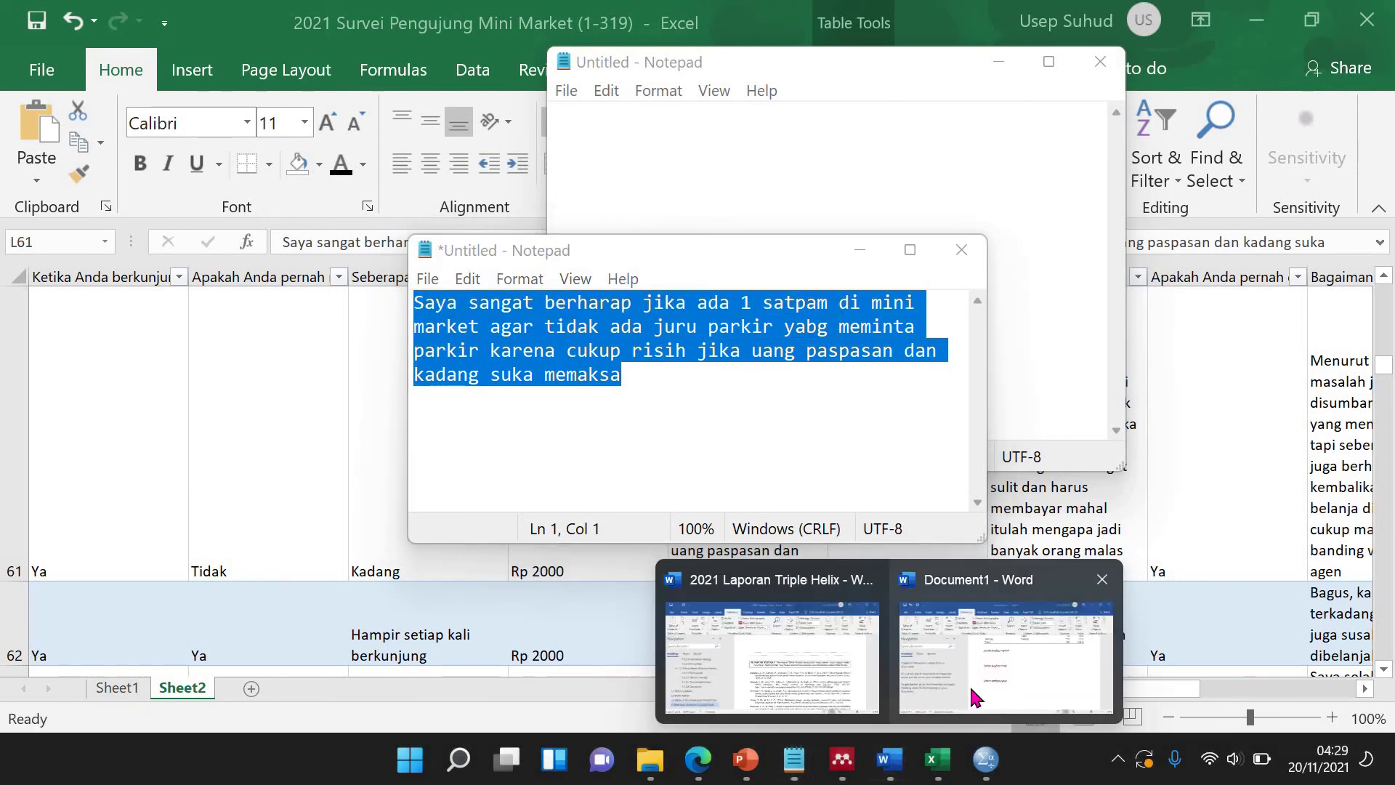
{"action": "left_click", "coordinate": [920, 646]}
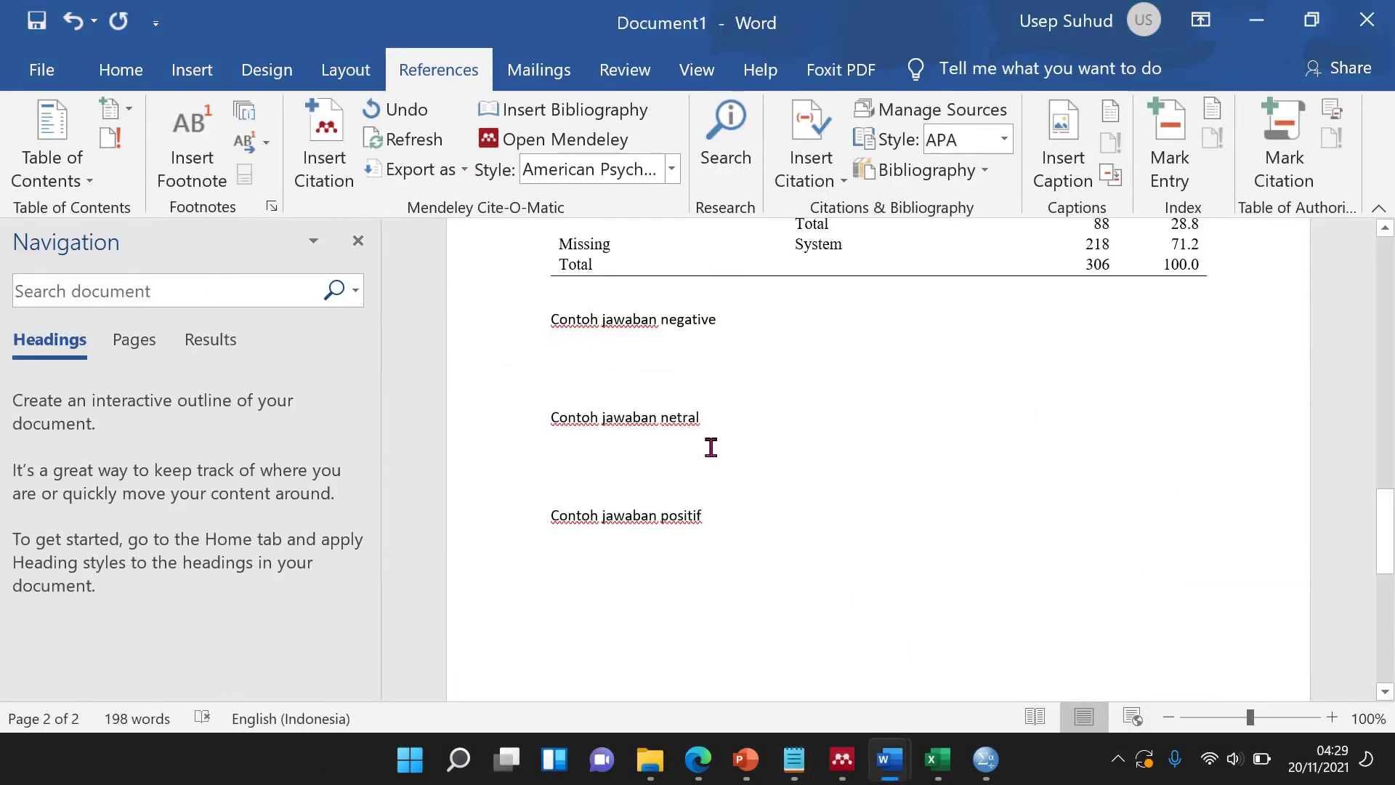
{"action": "key", "text": "Return"}
{"action": "key", "text": "ctrl+v"}
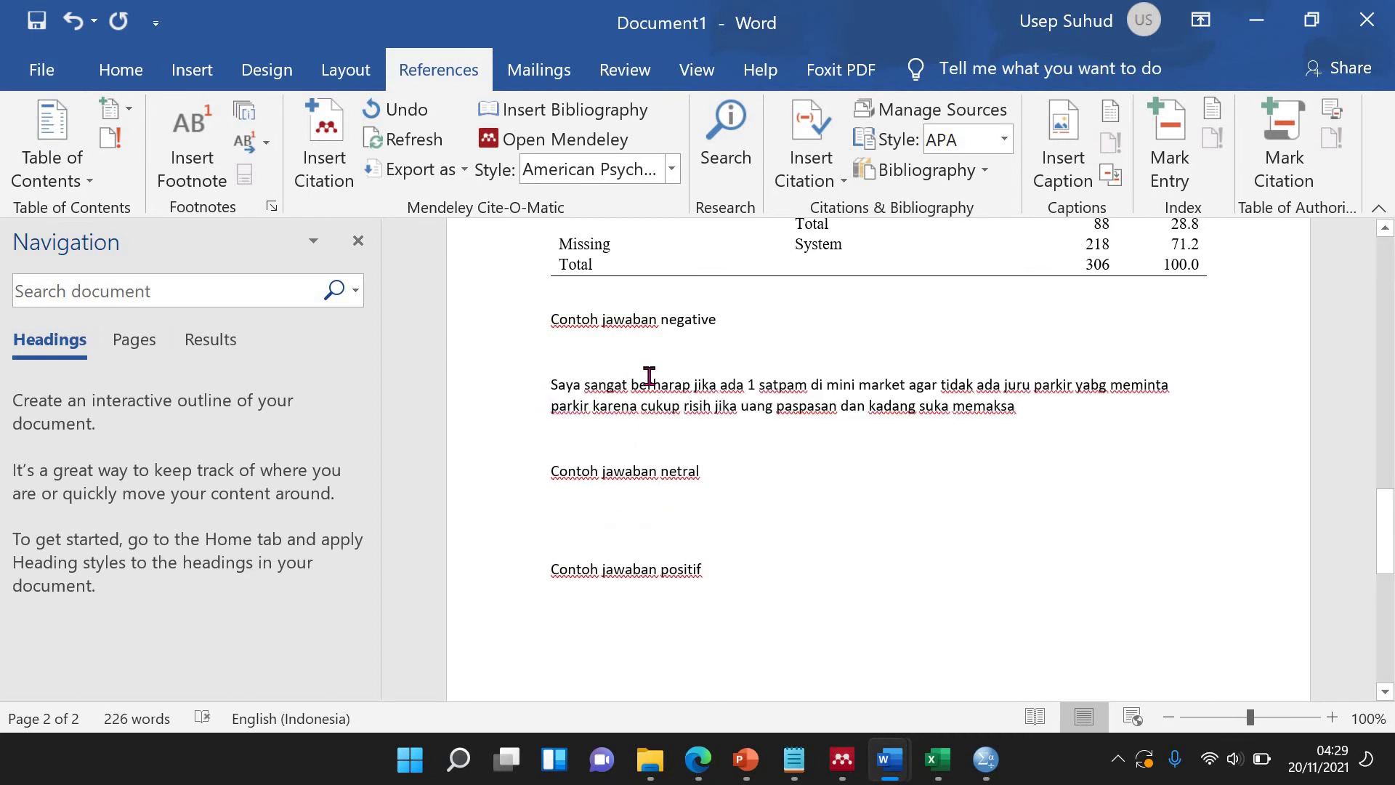
Enclose the pasted answer in double quotation marks and add a blank line below it.
{"action": "type", "text": ":"}
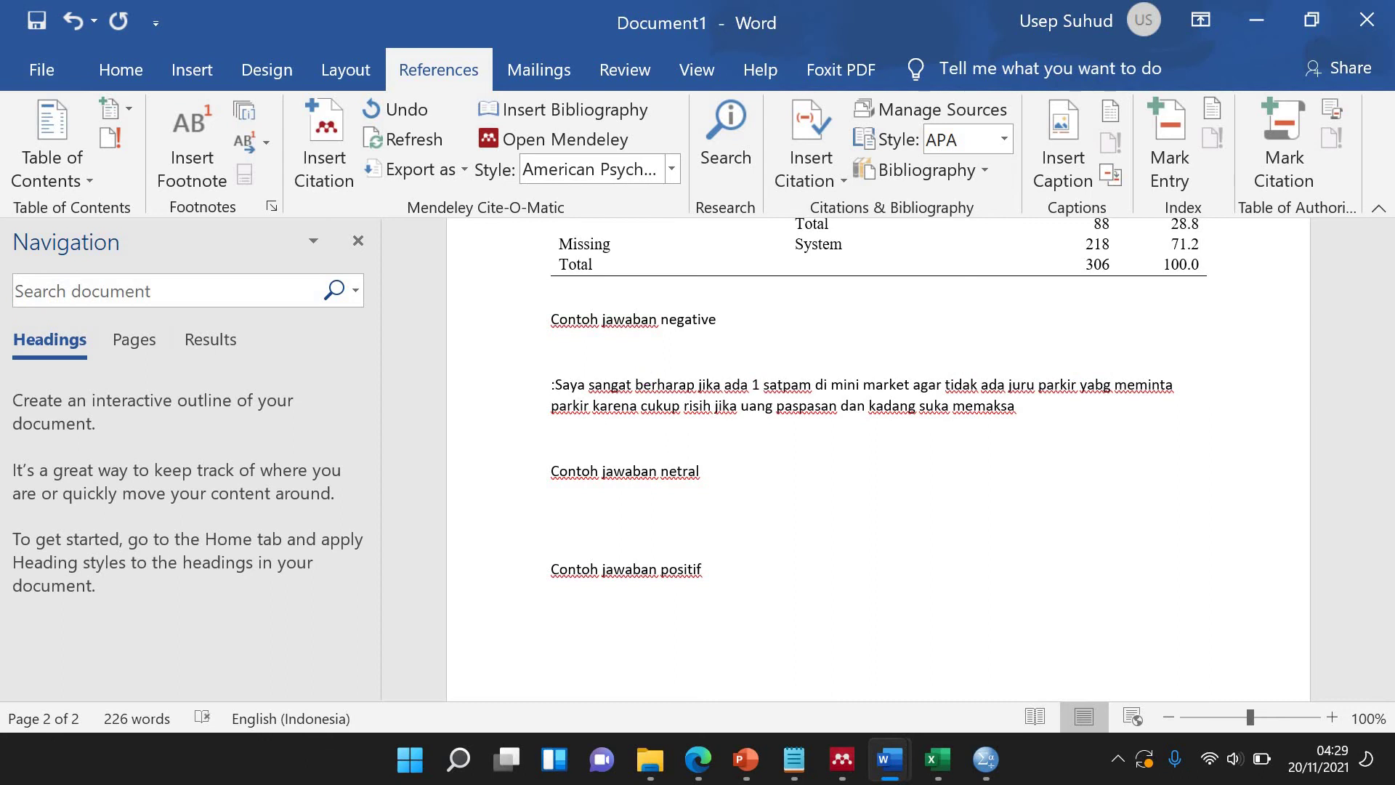
{"action": "key", "text": "BackSpace"}
{"action": "type", "text": "\""}
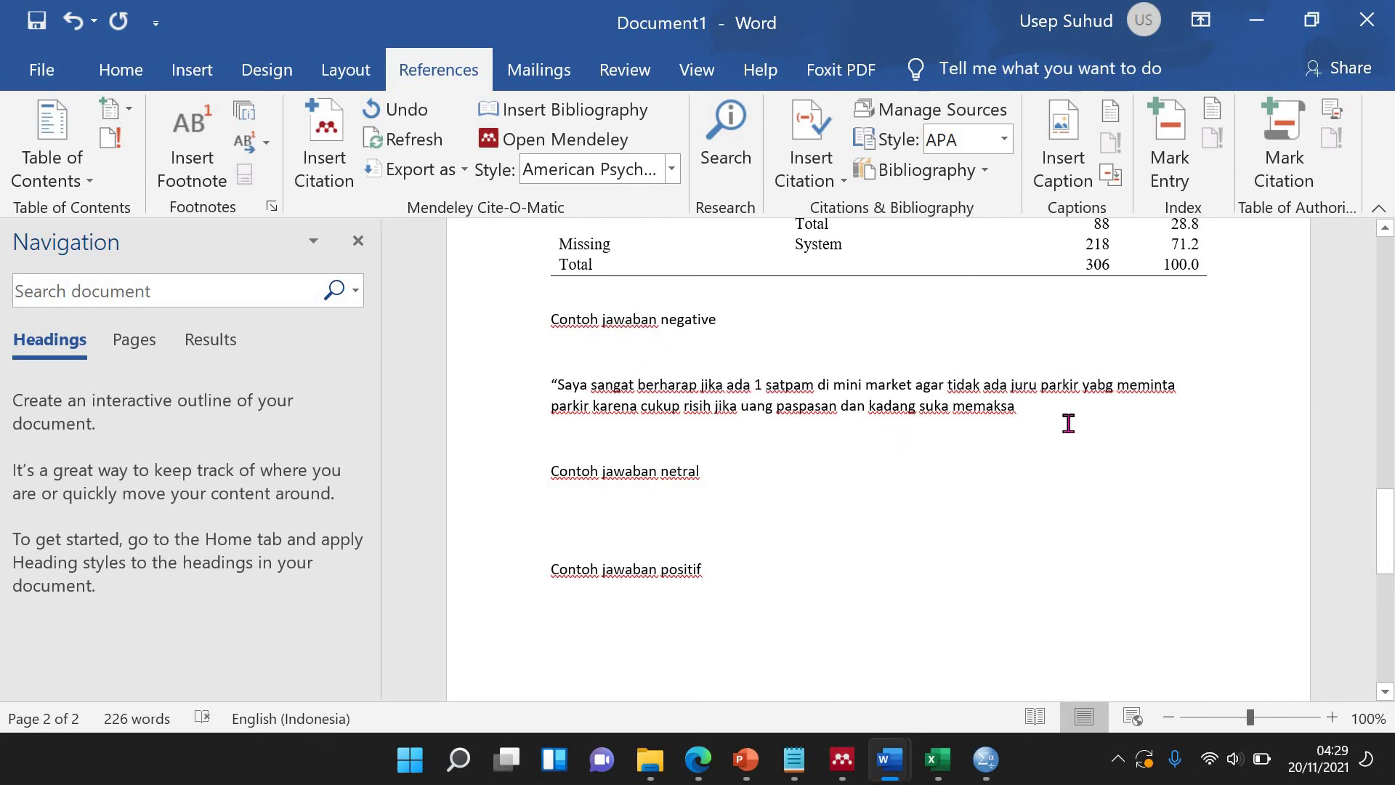
{"action": "type", "text": "\""}
{"action": "key", "text": "Return"}
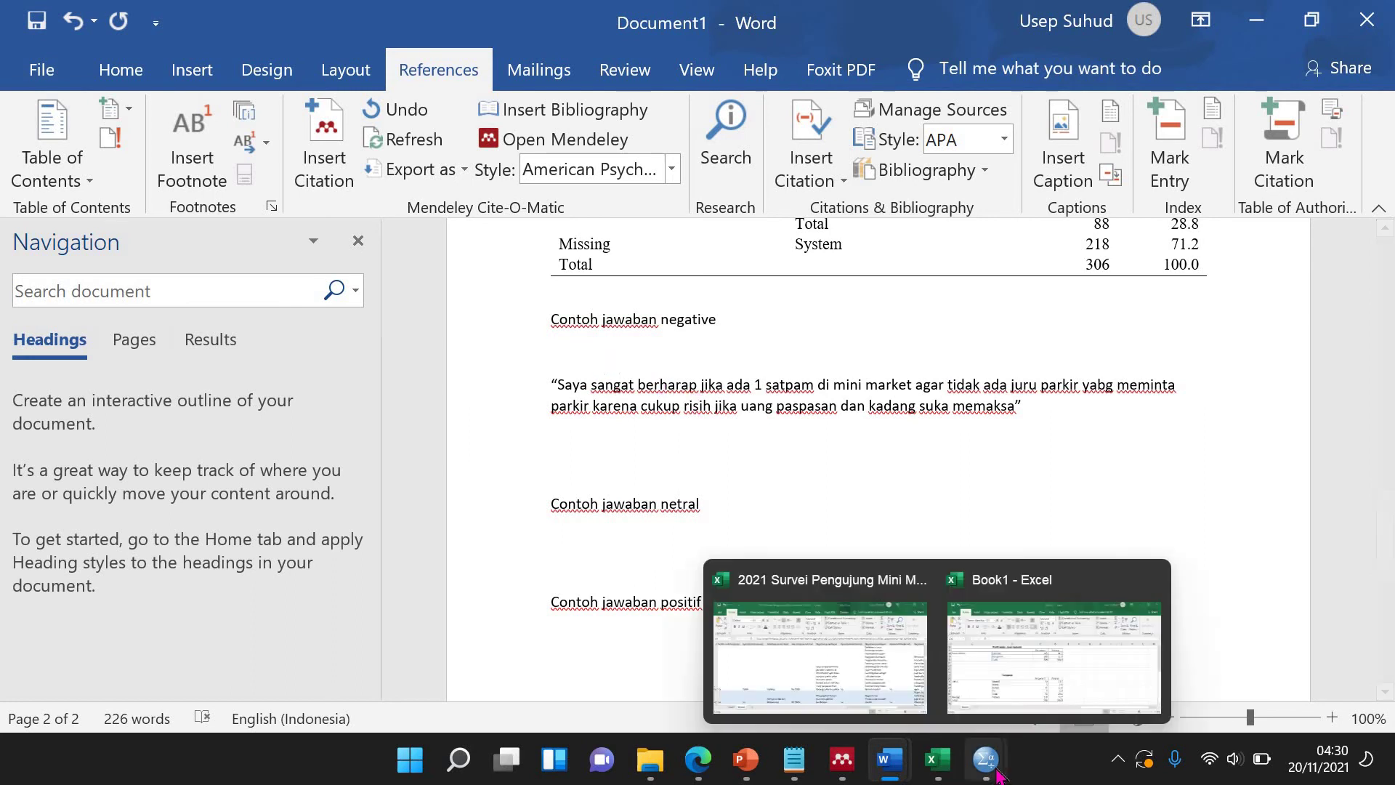
Switch to the Excel workbook "2021 Survei Pengujung Mini Market (1-319)" and examine the respondent profile columns for row 61.
{"action": "mouse_move", "coordinate": [997, 769]}
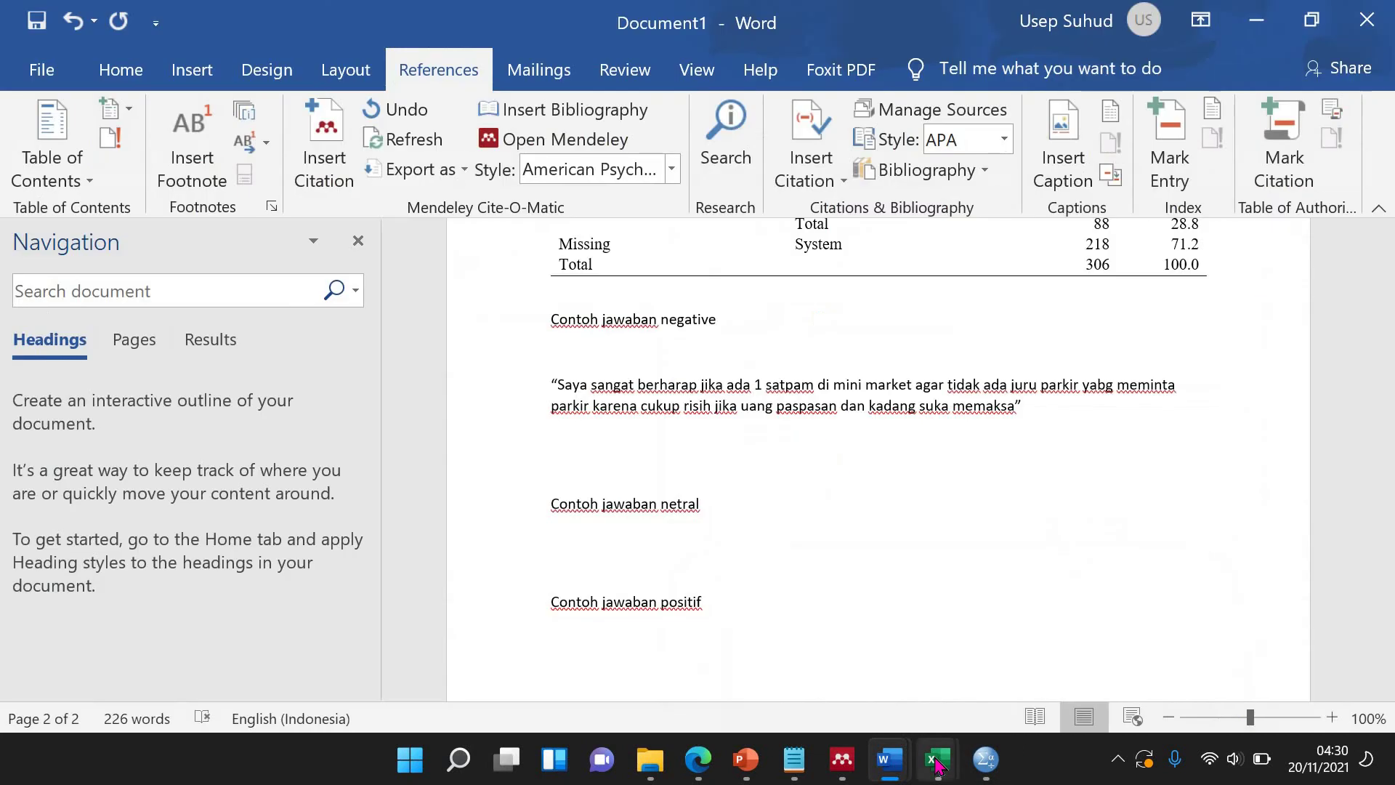
{"action": "mouse_move", "coordinate": [937, 759]}
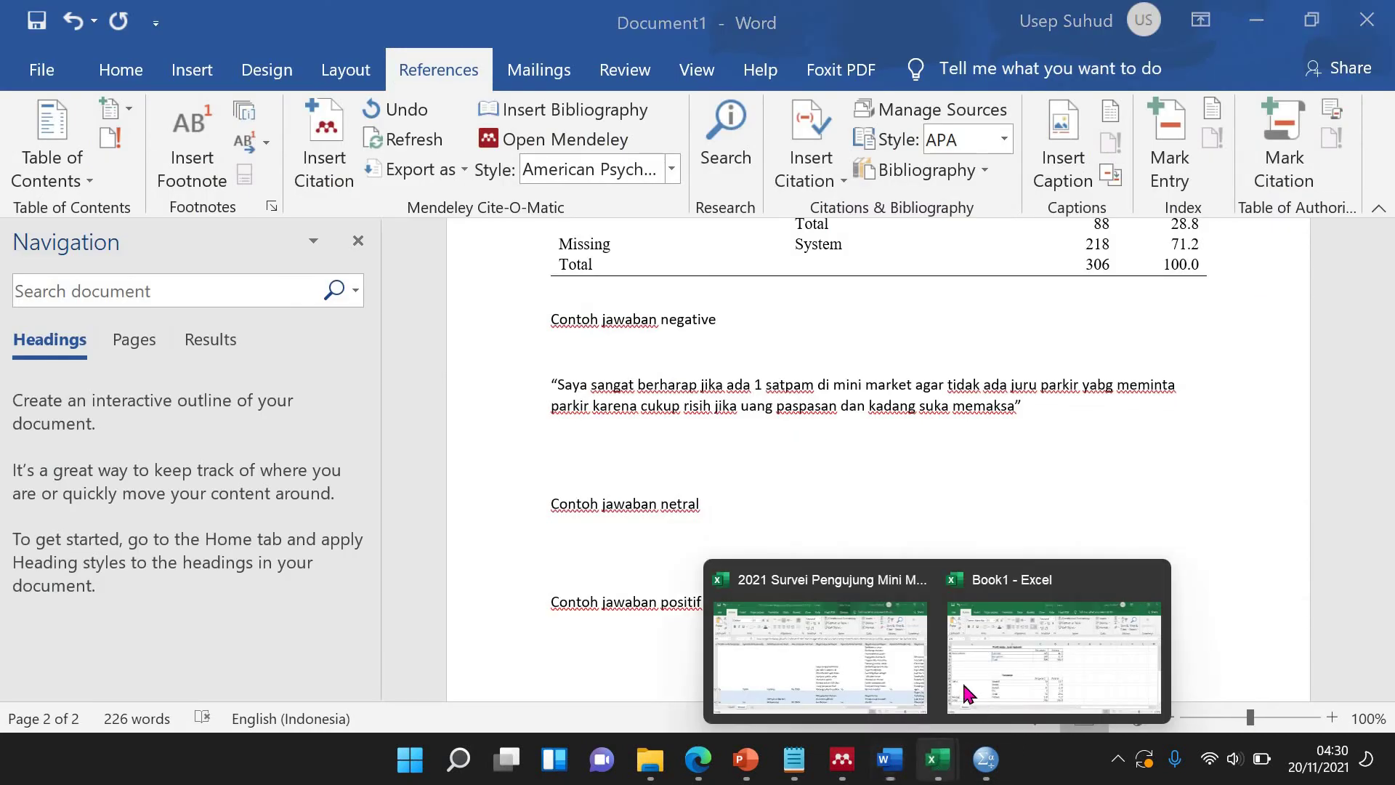
{"action": "left_click", "coordinate": [895, 676]}
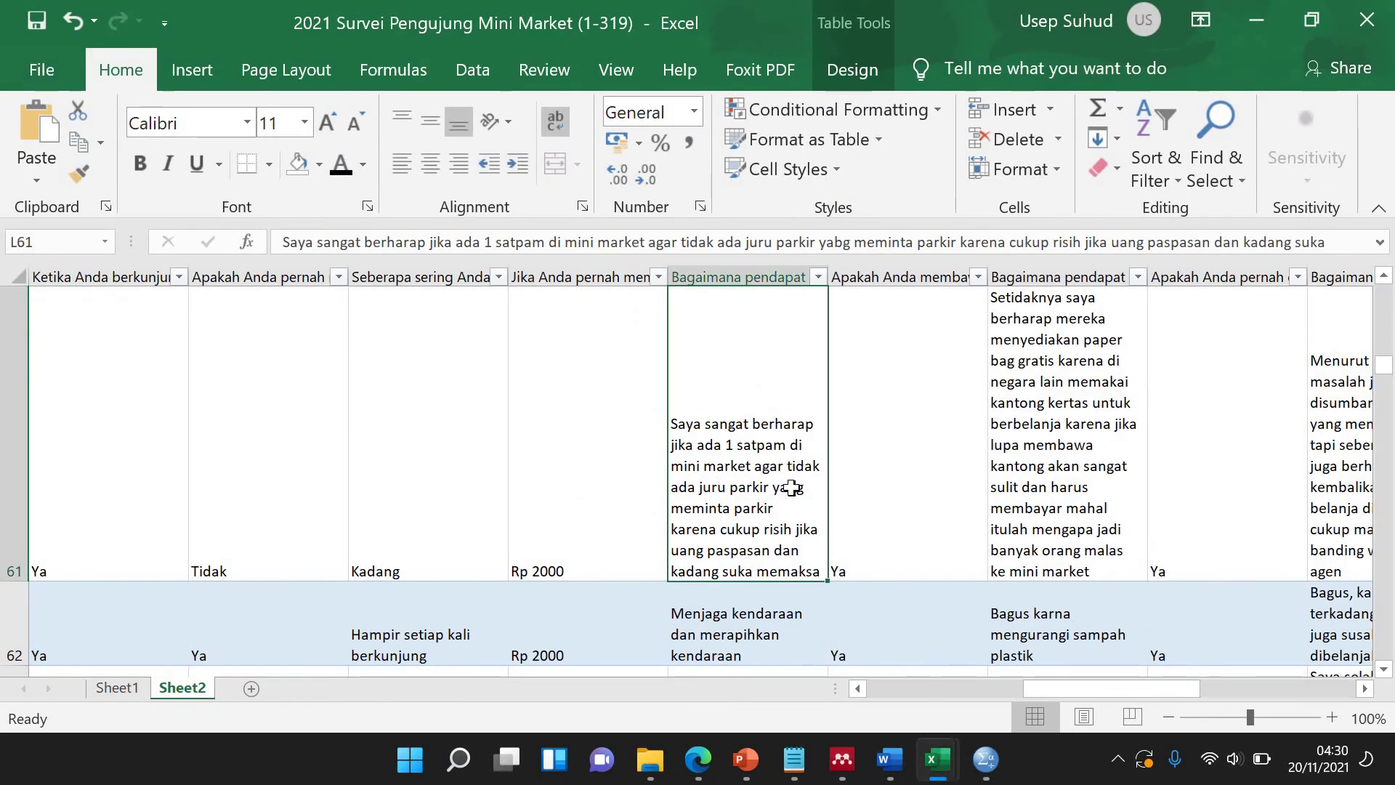
{"action": "left_click_drag", "start_coordinate": [1051, 686], "coordinate": [1280, 696]}
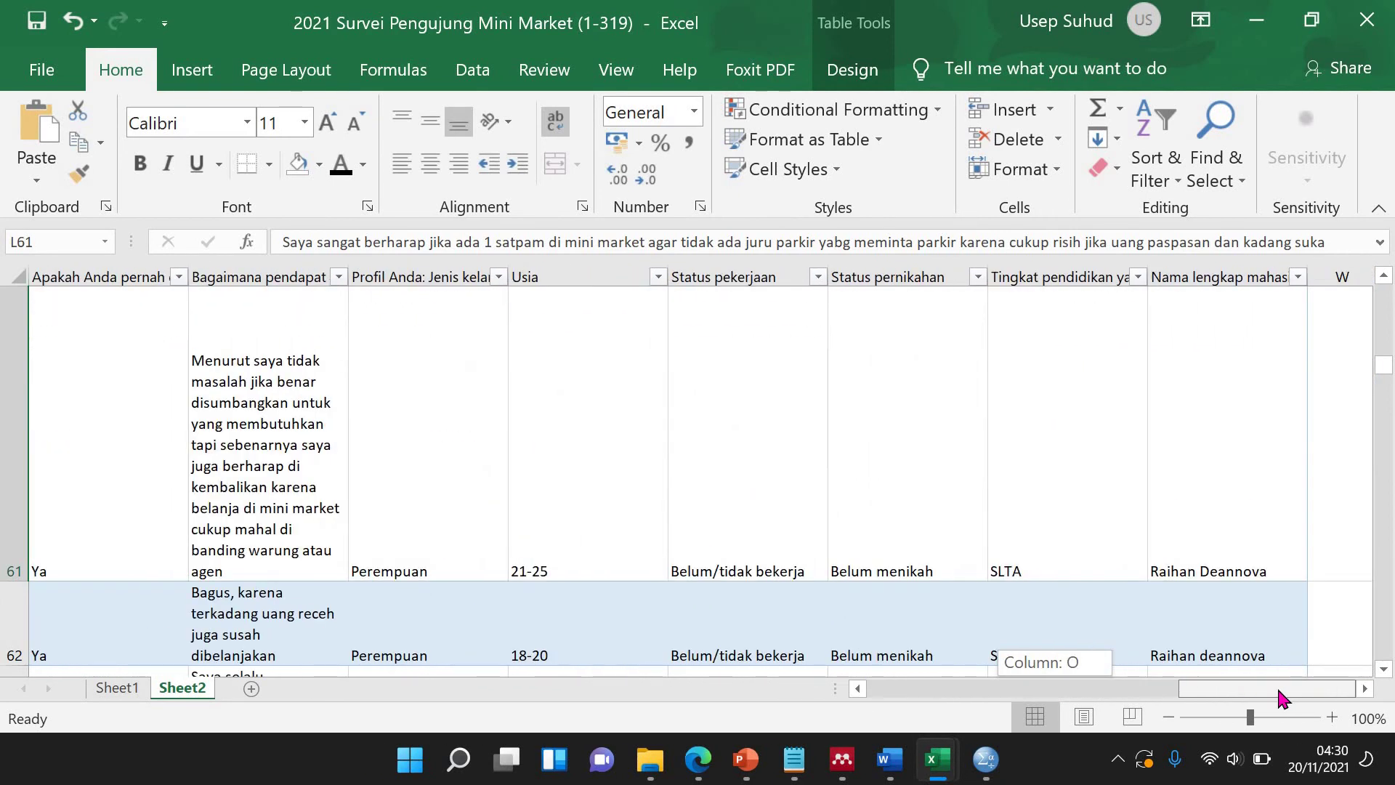
{"action": "left_click_drag", "start_coordinate": [1280, 697], "coordinate": [427, 433]}
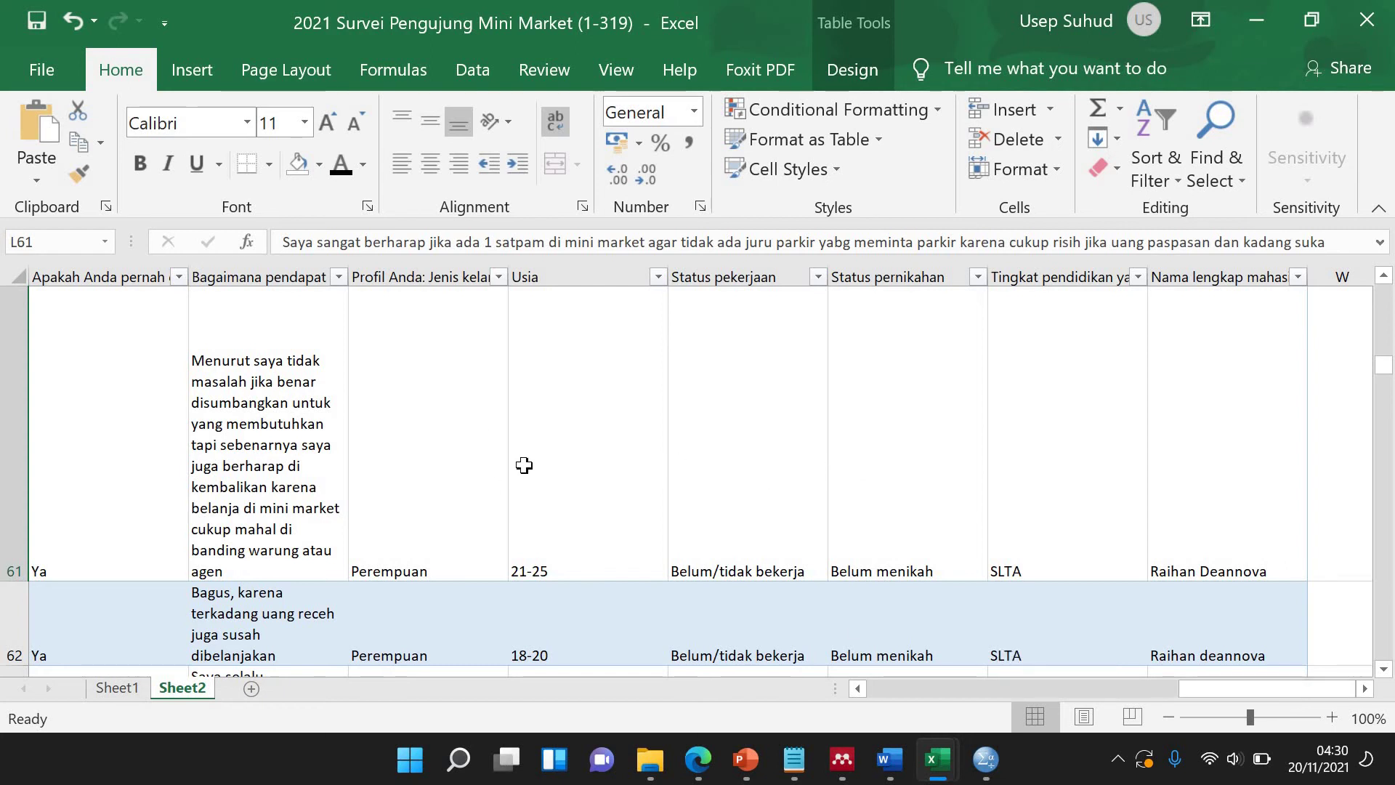
{"action": "left_click_drag", "start_coordinate": [1206, 688], "coordinate": [1074, 691]}
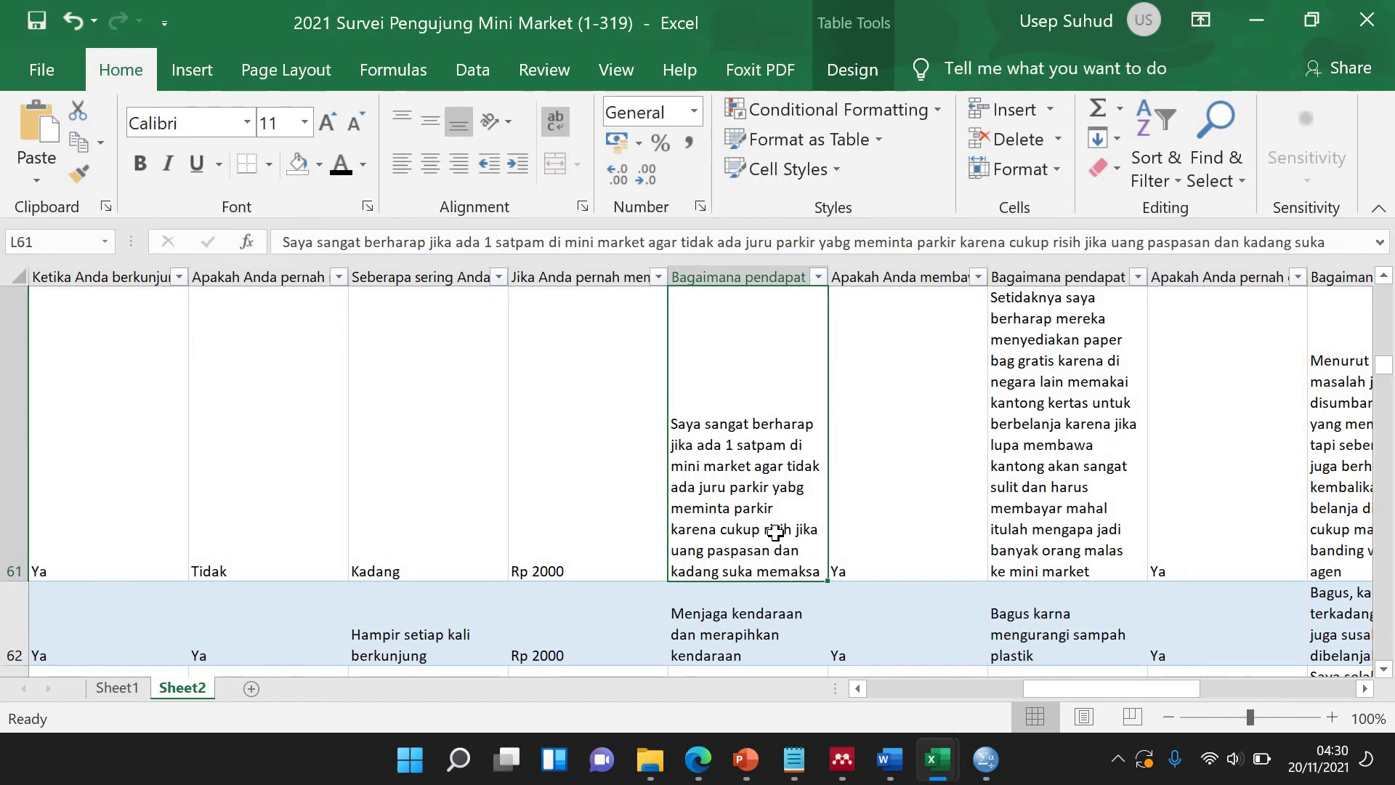
Copy the negative answer in cell L66 that begins "Saya tidak suka jukir minimarket".
{"action": "scroll", "coordinate": [775, 531], "scroll_direction": "down", "scroll_amount": 2}
{"action": "scroll", "coordinate": [775, 531], "scroll_direction": "up", "scroll_amount": 2}
{"action": "scroll", "coordinate": [775, 531], "scroll_direction": "down", "scroll_amount": 2}
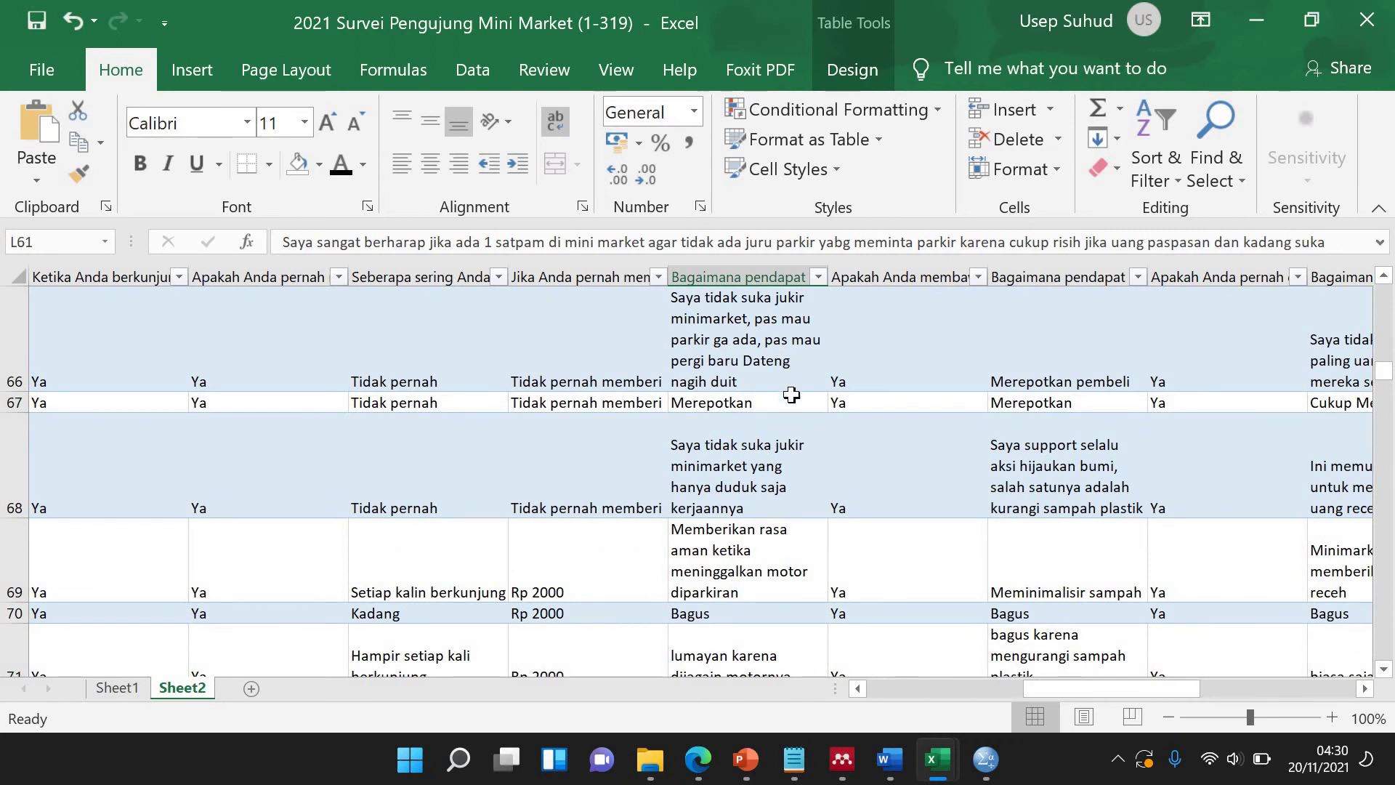
{"action": "left_click", "coordinate": [772, 343]}
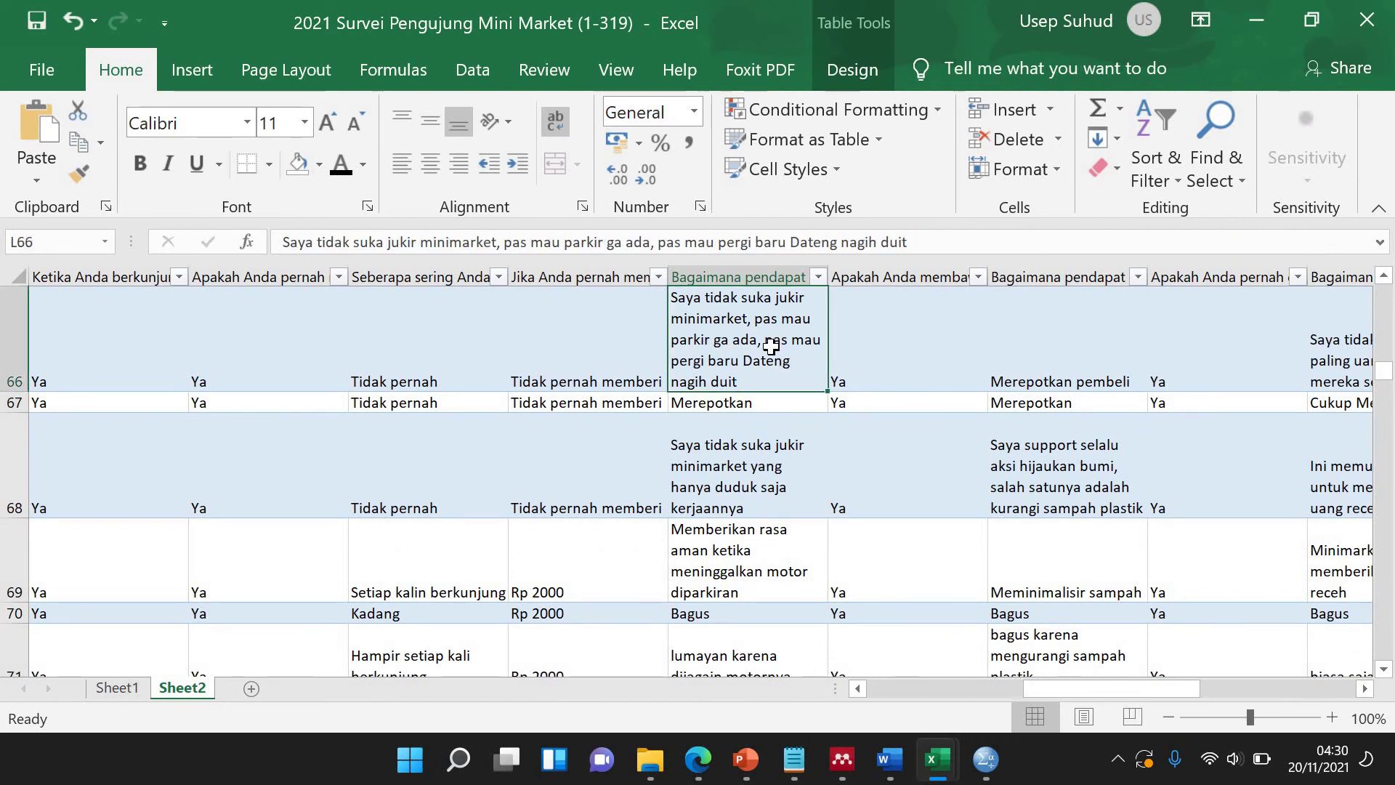
{"action": "key", "text": "ctrl+c"}
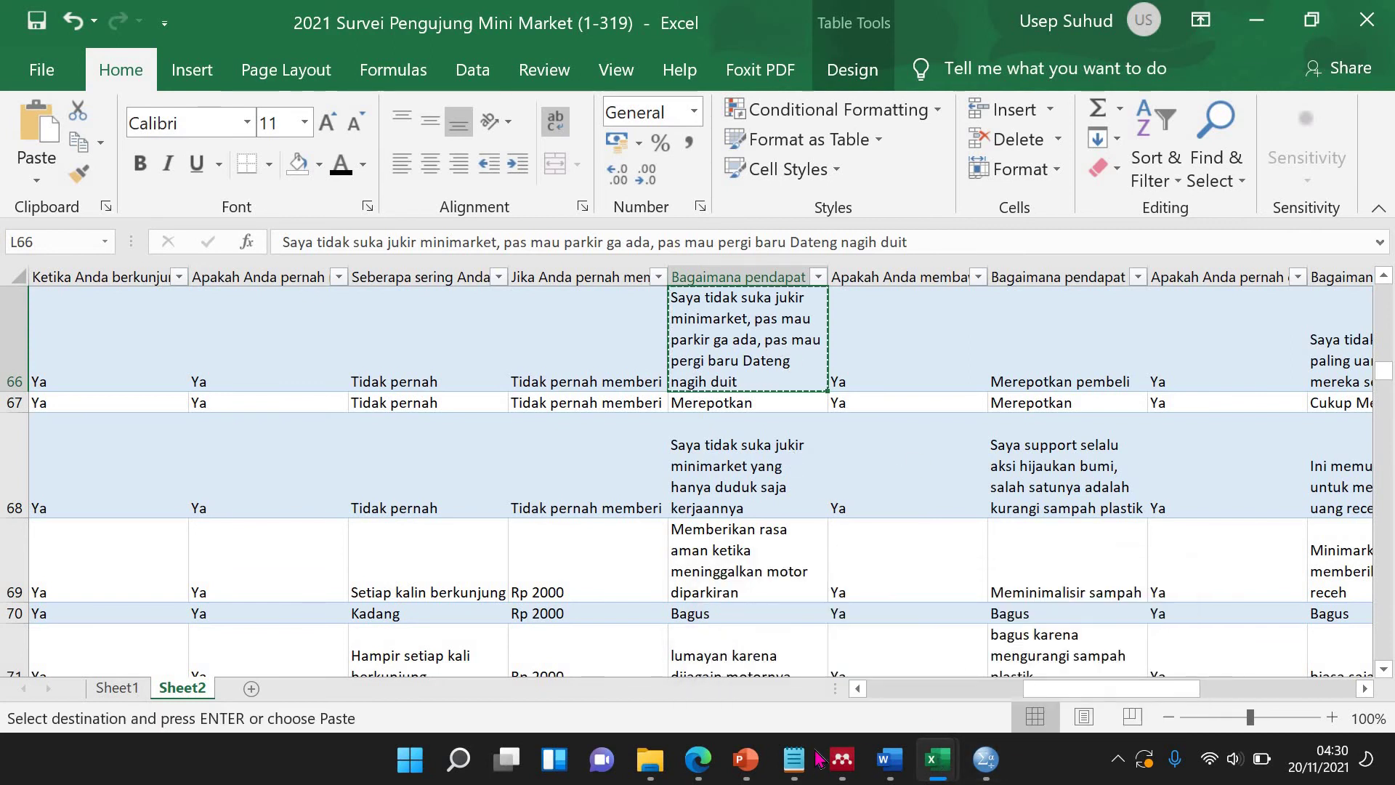
Switch to Document1 in Word, paste the copied answer below the first quoted one, and enclose it in double quotation marks.
{"action": "mouse_move", "coordinate": [797, 761]}
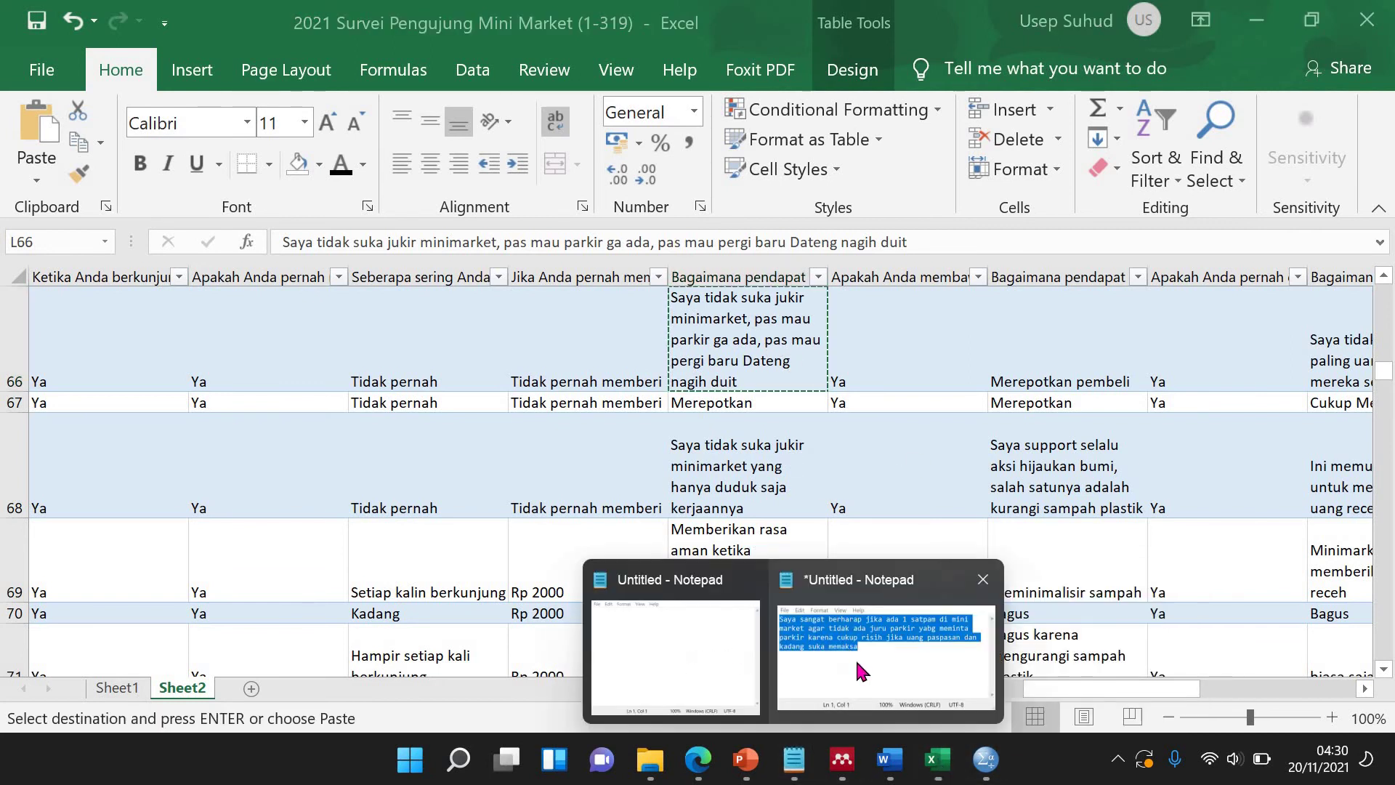
{"action": "left_click", "coordinate": [854, 655]}
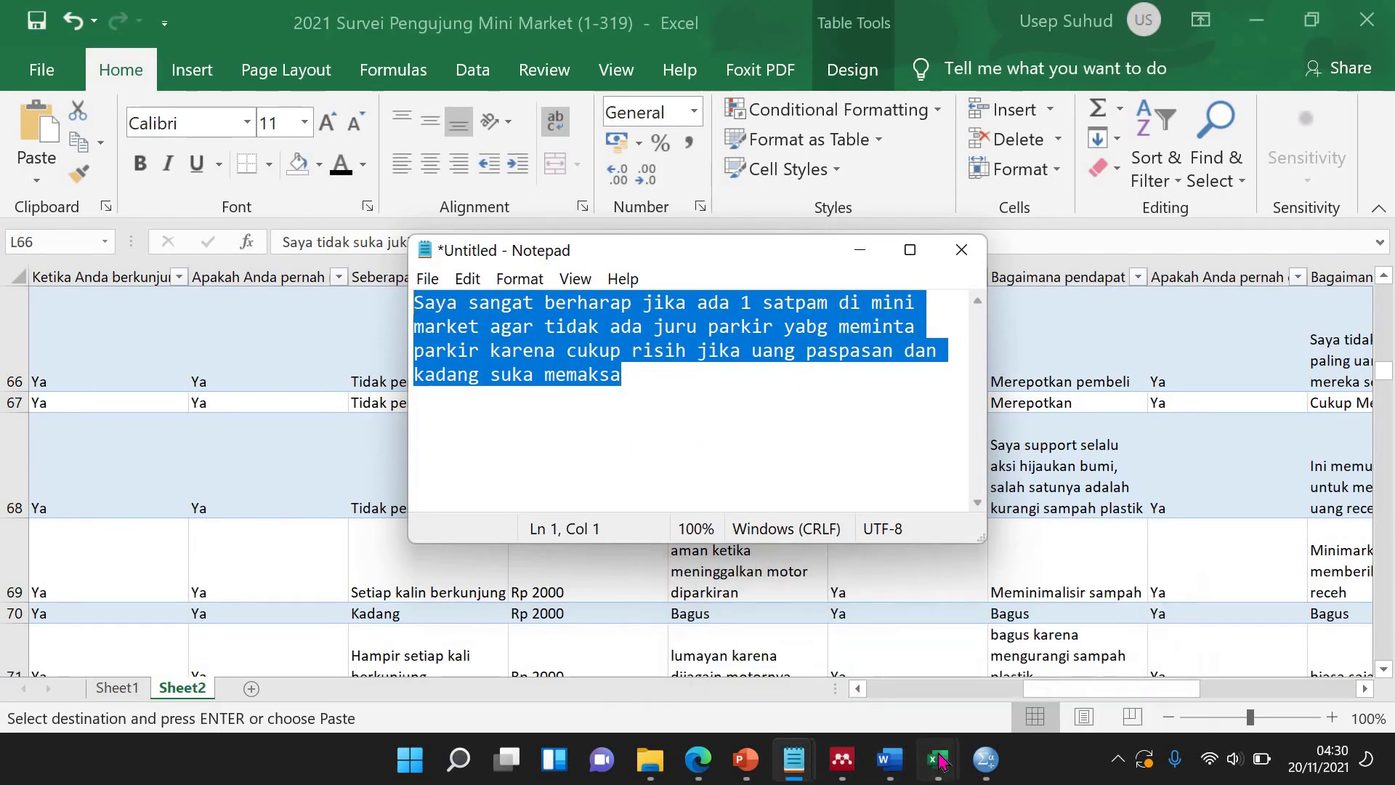
{"action": "mouse_move", "coordinate": [888, 756]}
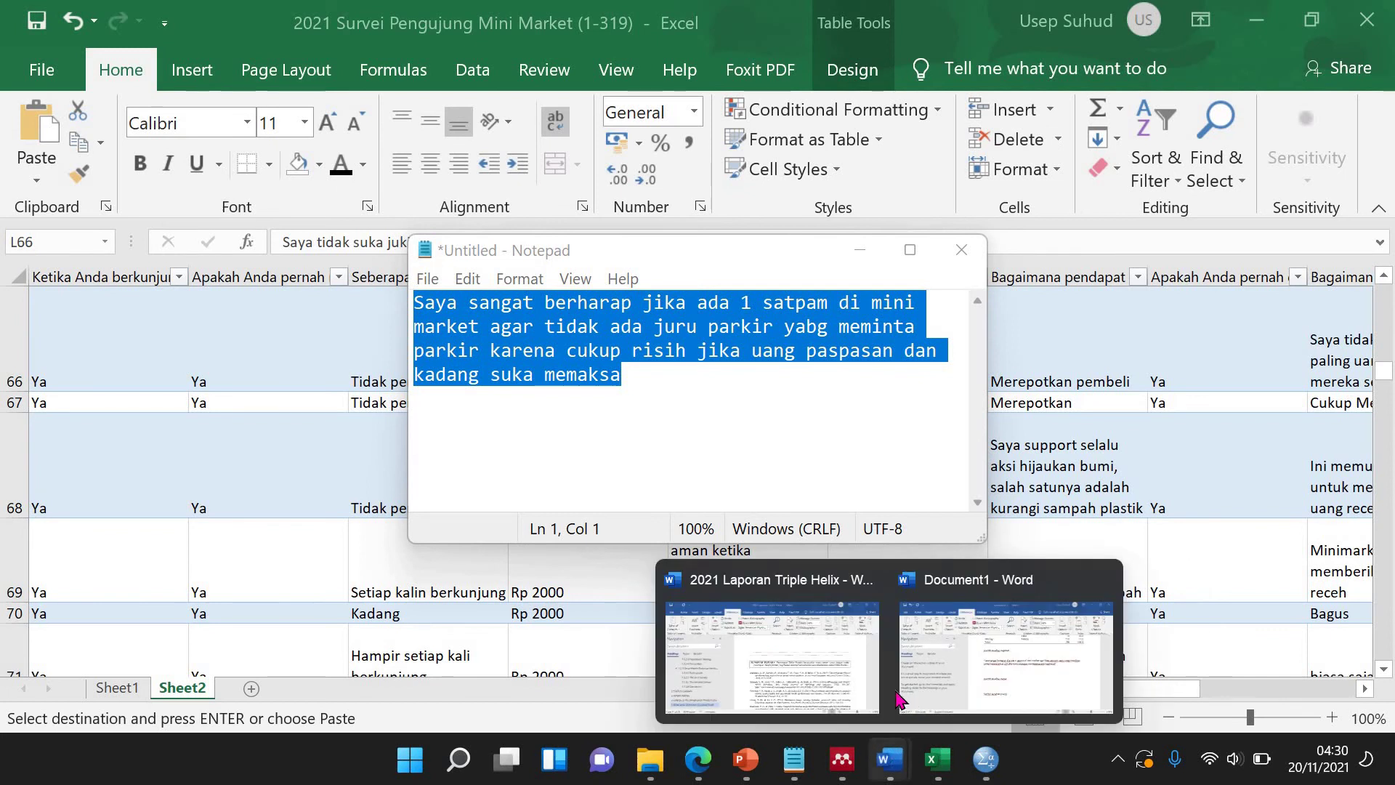
{"action": "left_click", "coordinate": [964, 690]}
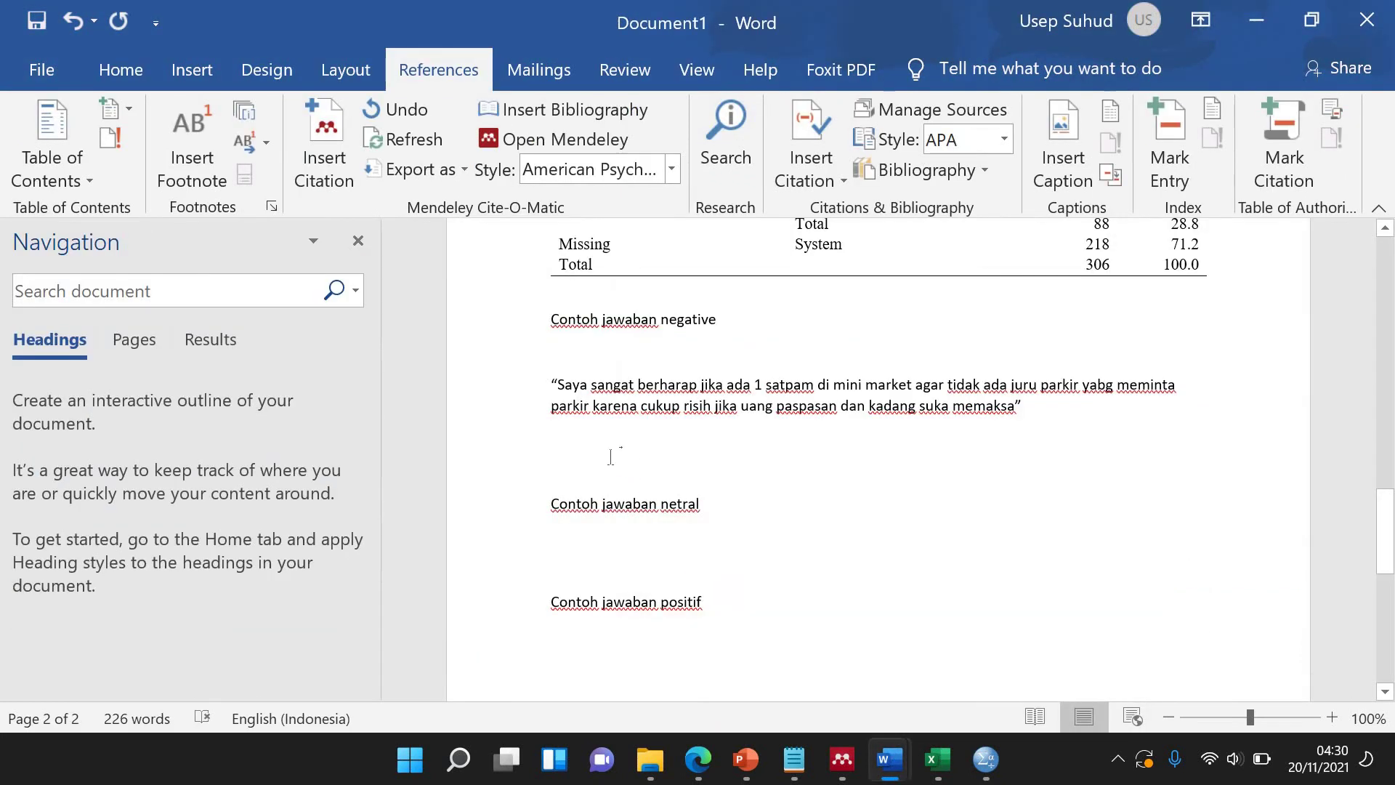
{"action": "key", "text": "ctrl+v"}
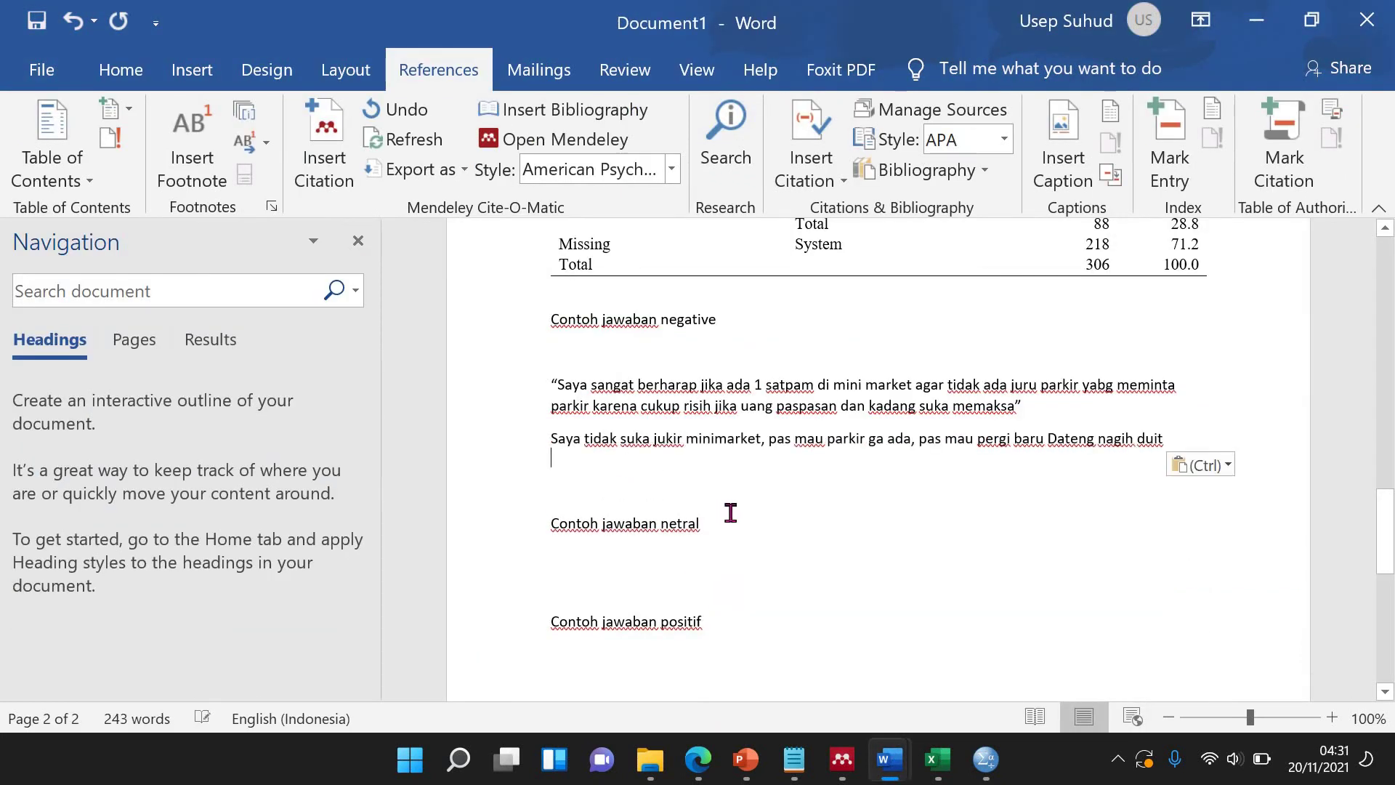
{"action": "left_click", "coordinate": [552, 441]}
{"action": "type", "text": "\""}
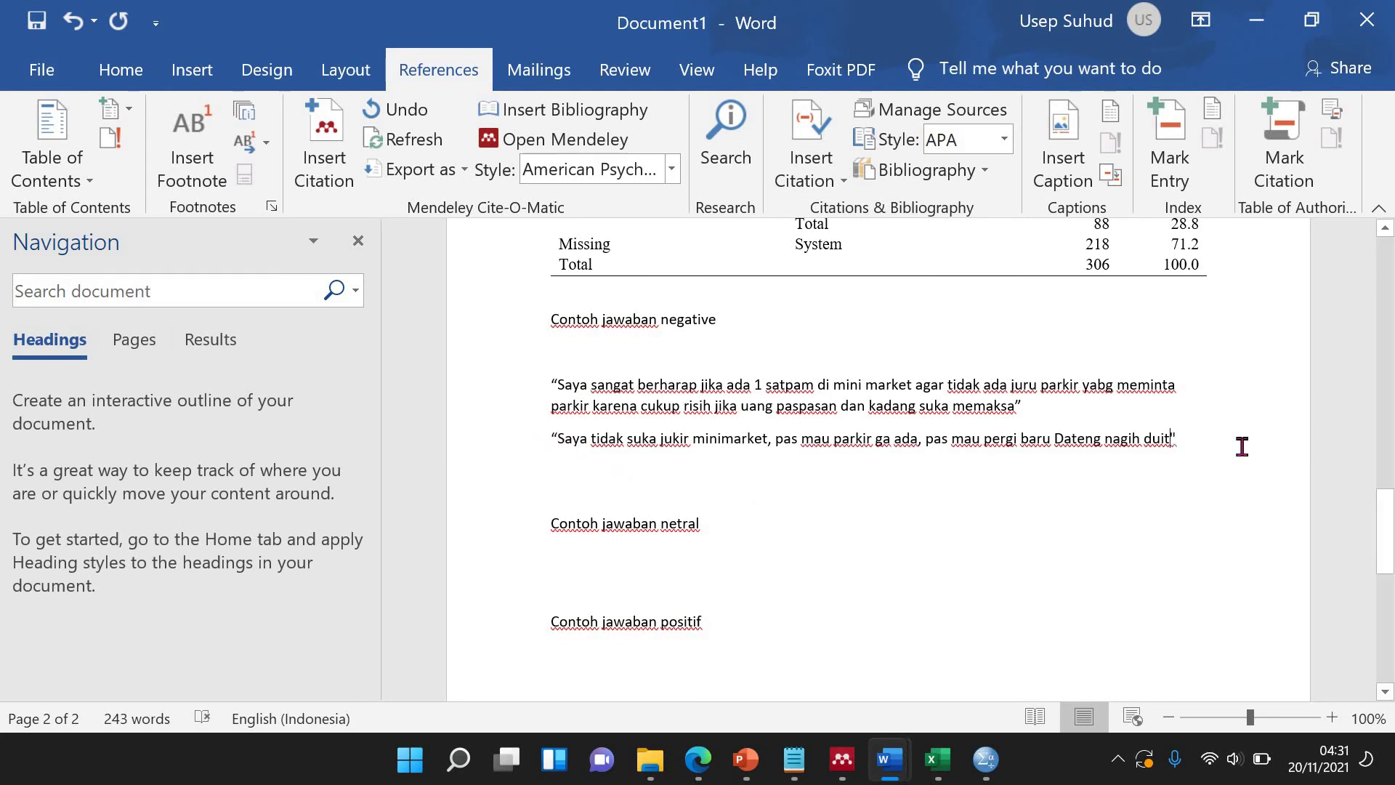
{"action": "left_click", "coordinate": [1198, 439]}
{"action": "type", "text": "\""}
Insert "[sic]" after the misspelled word "yabg" in the first quoted answer.
{"action": "left_click", "coordinate": [642, 583]}
{"action": "double_click", "coordinate": [1111, 386]}
{"action": "key", "text": "Down"}
{"action": "type", "text": "[sic]"}
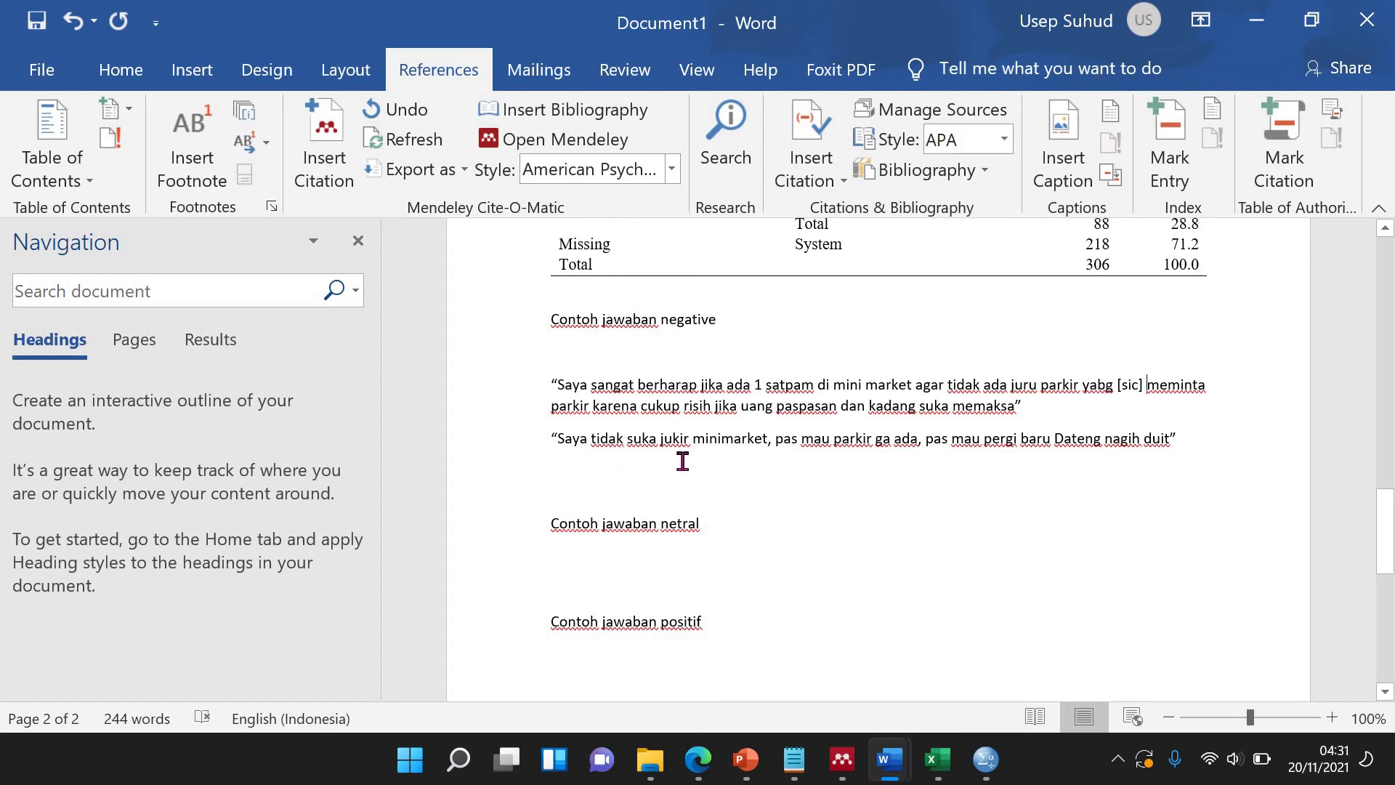
Italicize the informal words "jukir", "nagih" and "ga" in the second quoted negative answer.
{"action": "left_click_drag", "start_coordinate": [663, 434], "coordinate": [691, 438]}
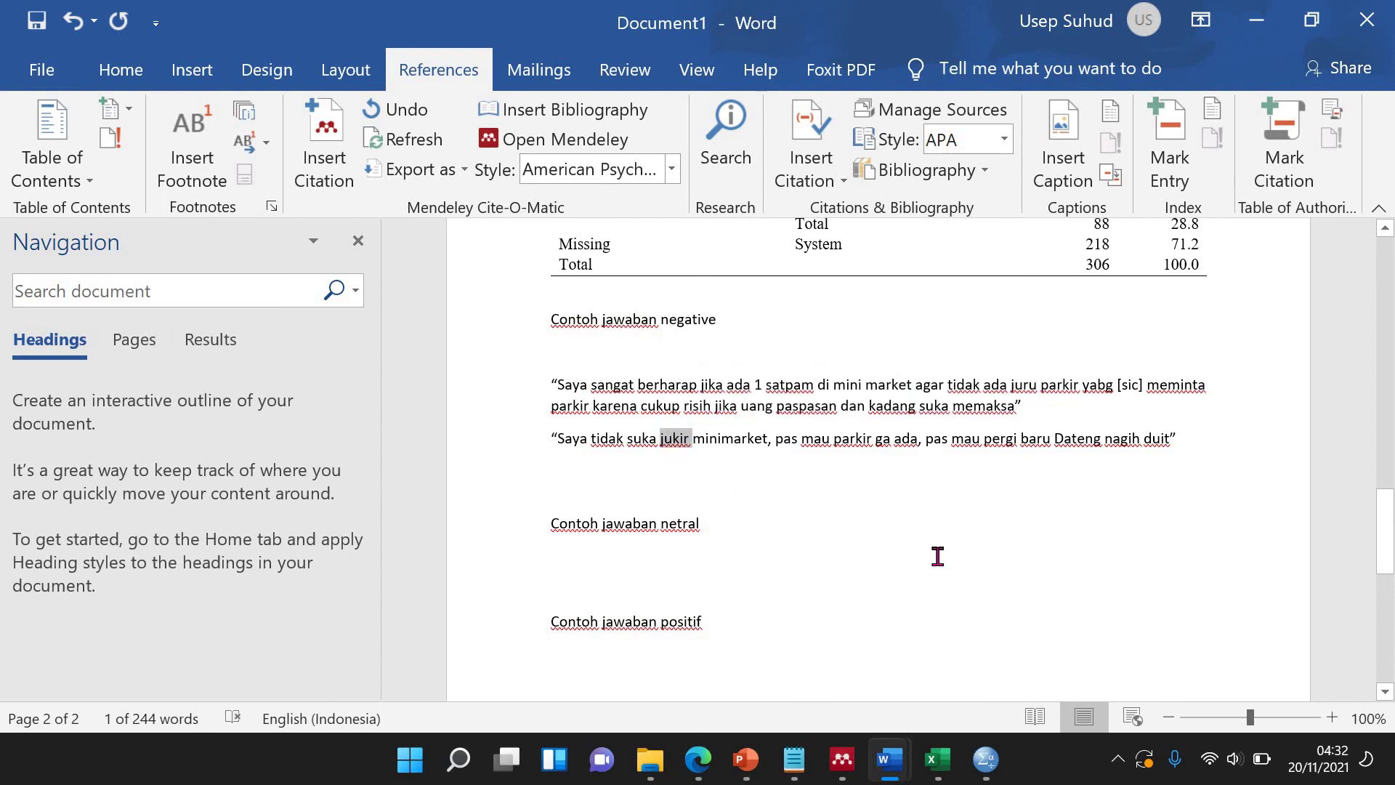
{"action": "key", "text": "ctrl+i"}
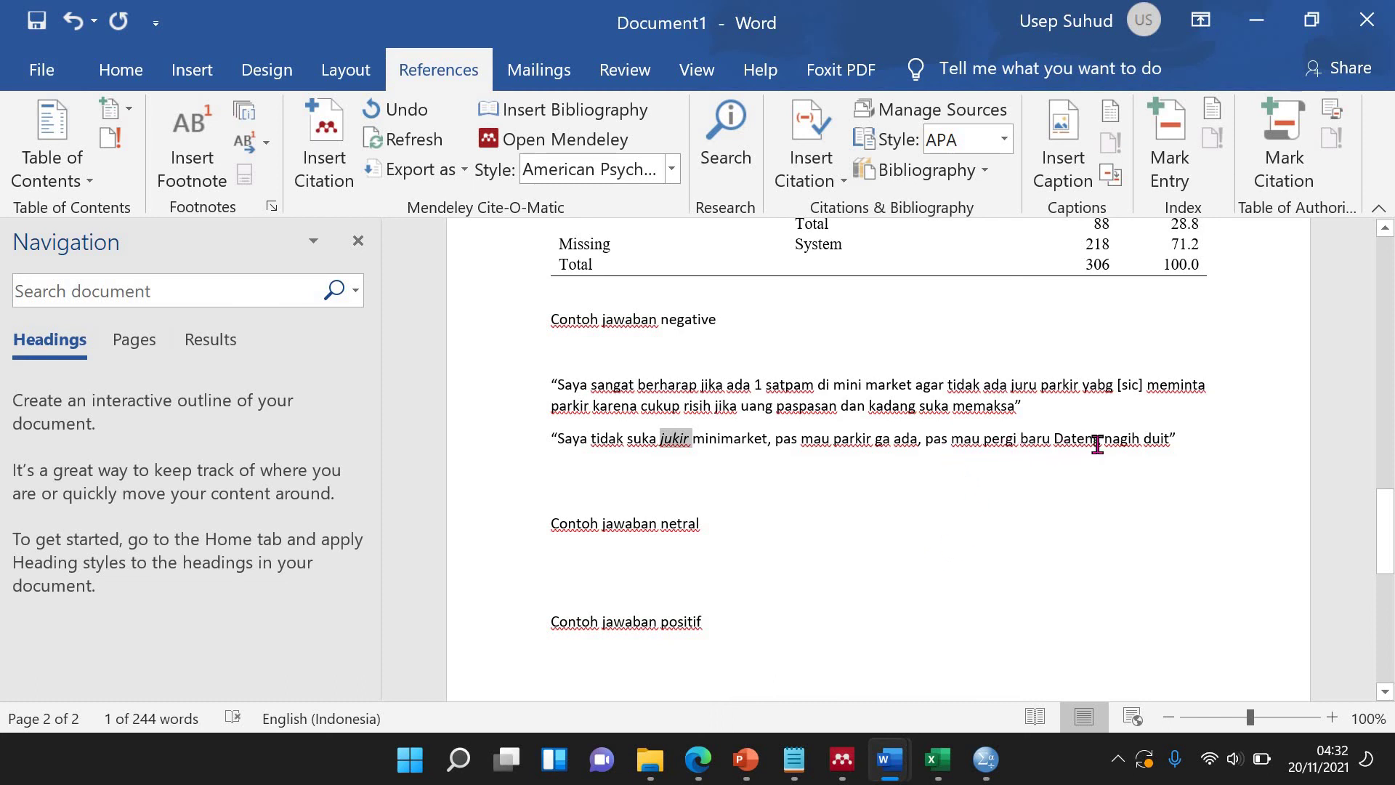
{"action": "double_click", "coordinate": [1123, 440]}
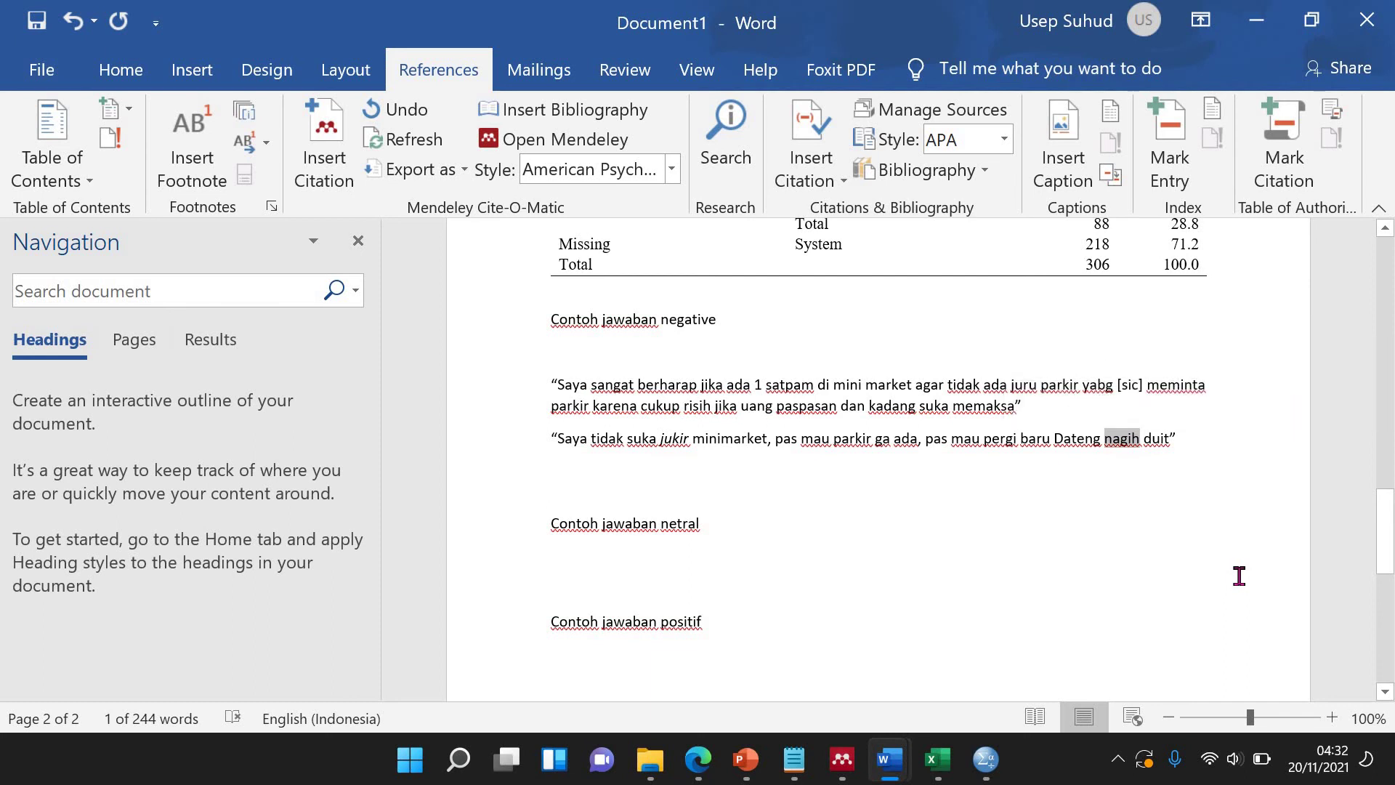
{"action": "key", "text": "ctrl+i"}
{"action": "double_click", "coordinate": [883, 439]}
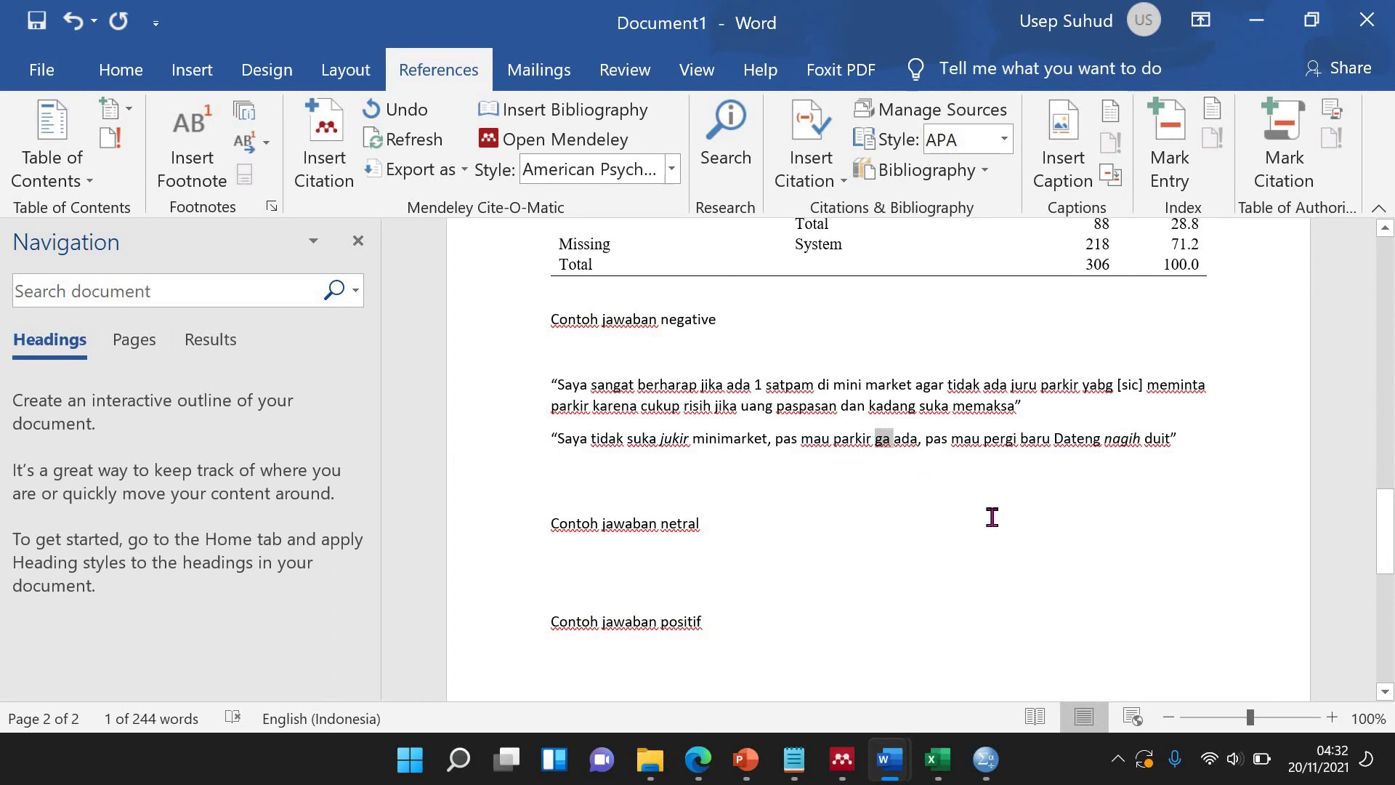
{"action": "key", "text": "ctrl+i"}
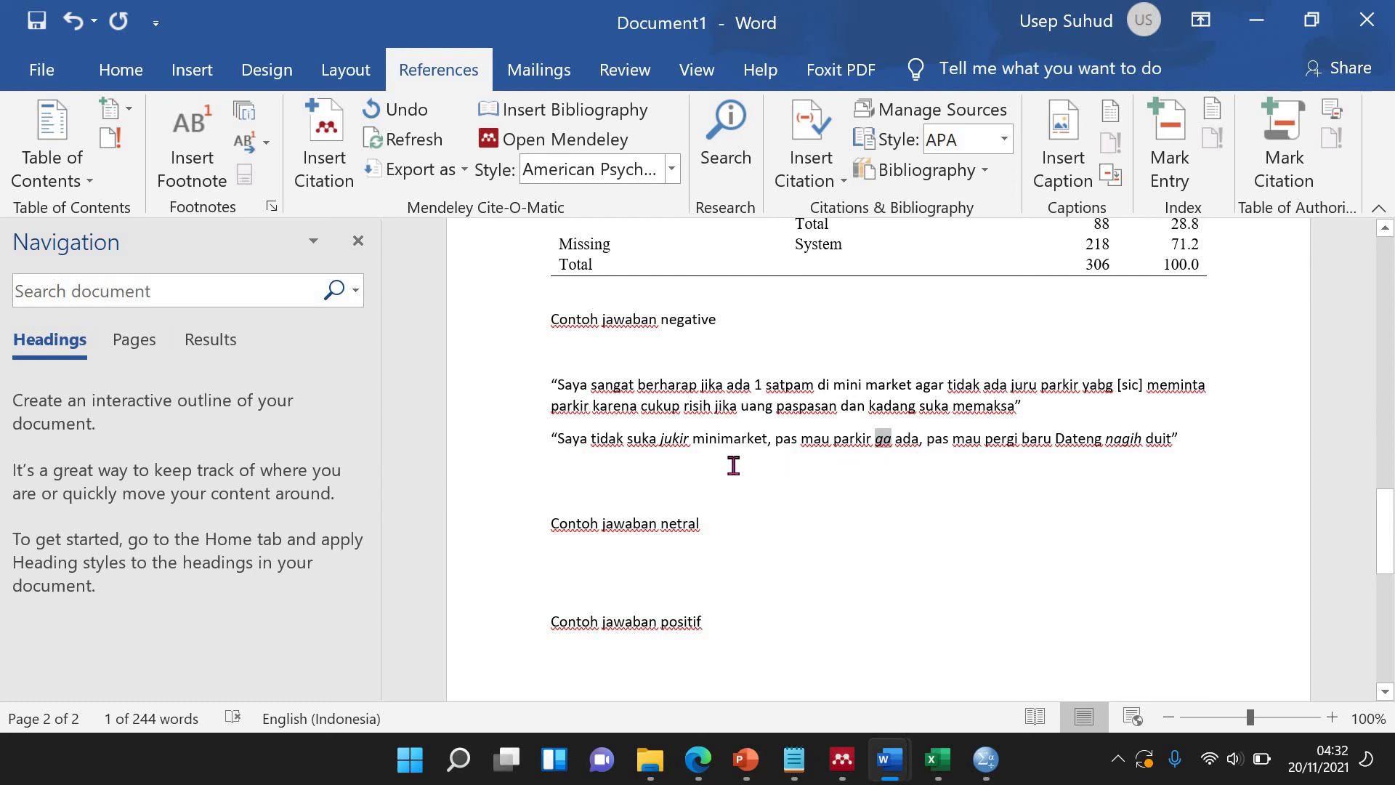
{"action": "left_click", "coordinate": [651, 483]}
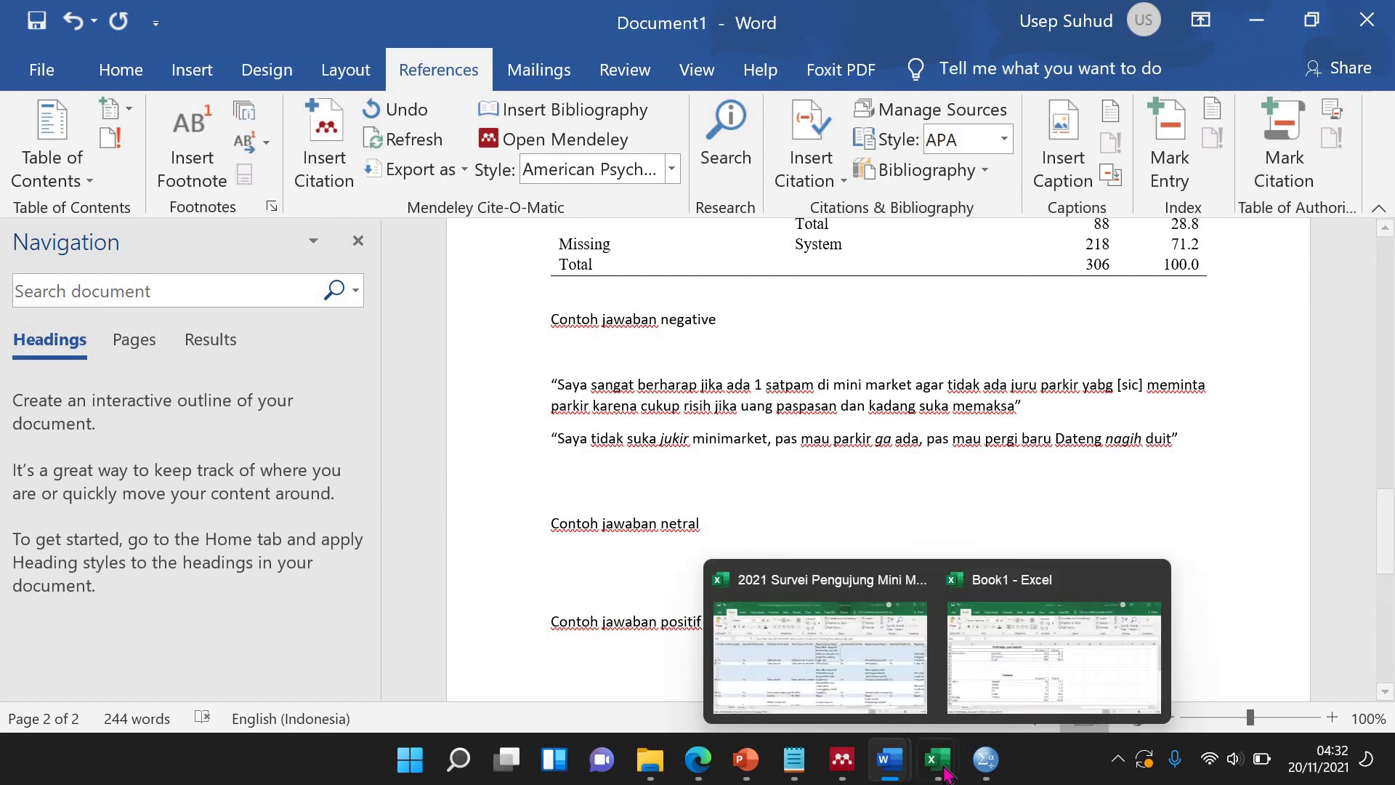
Switch to the Excel workbook "2021 Survei Pengujung Mini Market (1-319)" and copy the answer in cell L68 about jukir who only sit around.
{"action": "mouse_move", "coordinate": [945, 770]}
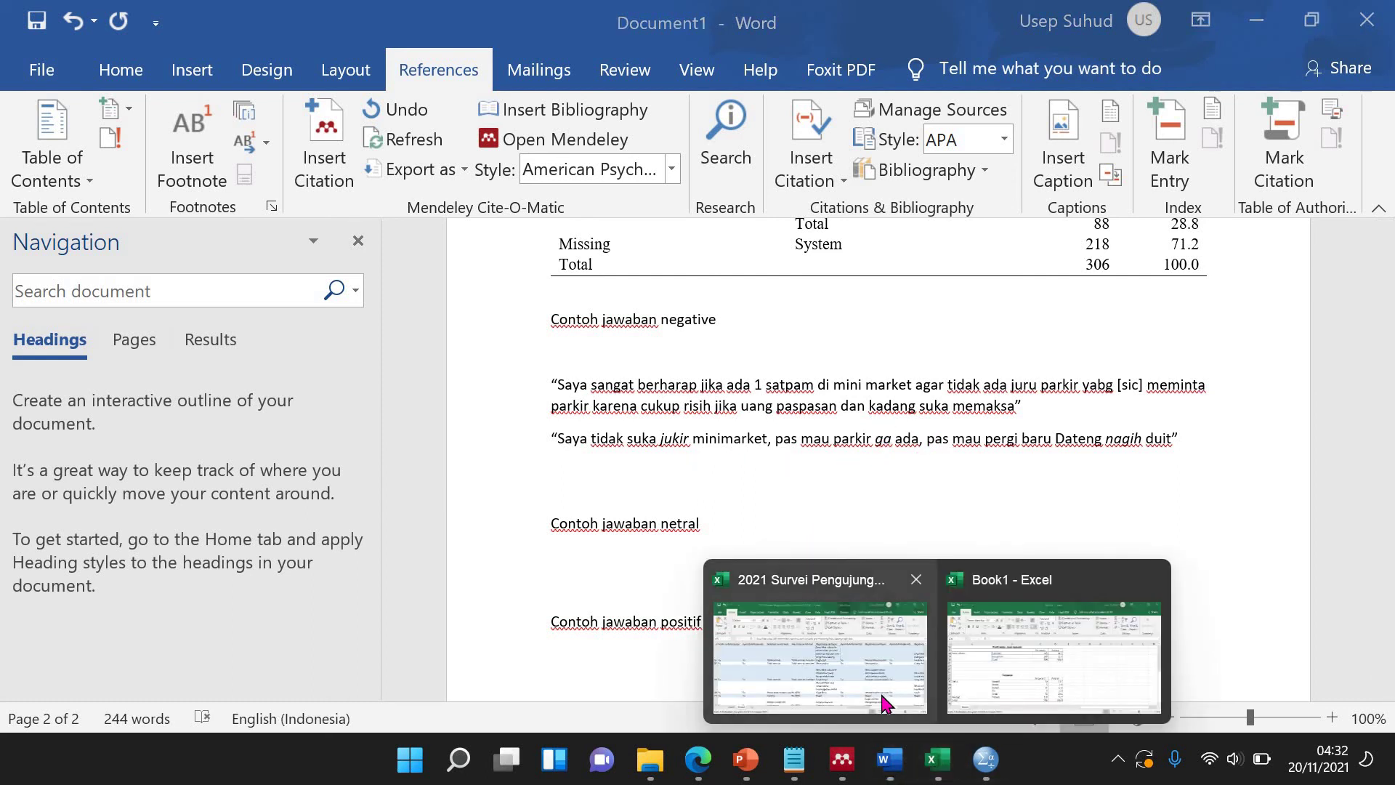
{"action": "left_click", "coordinate": [889, 696]}
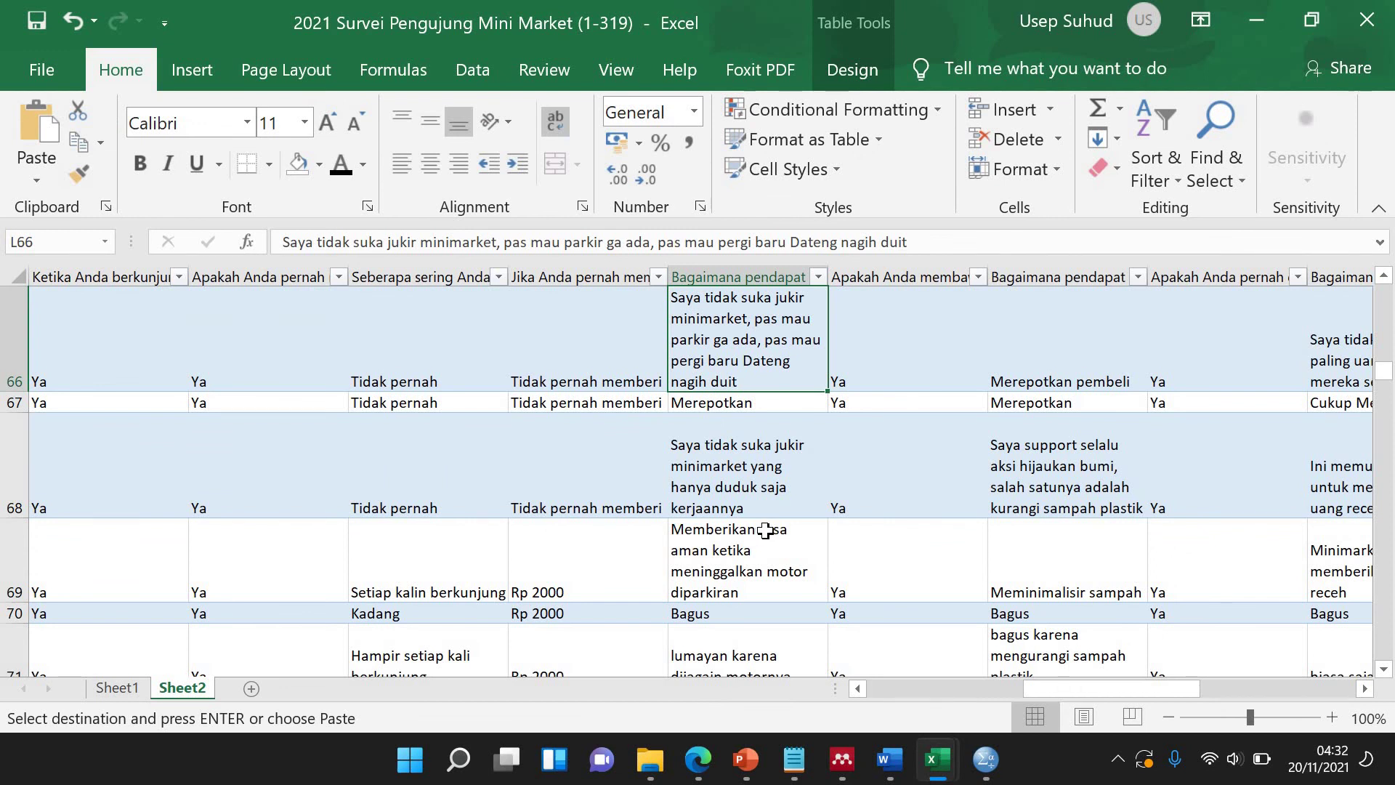
{"action": "left_click", "coordinate": [754, 491]}
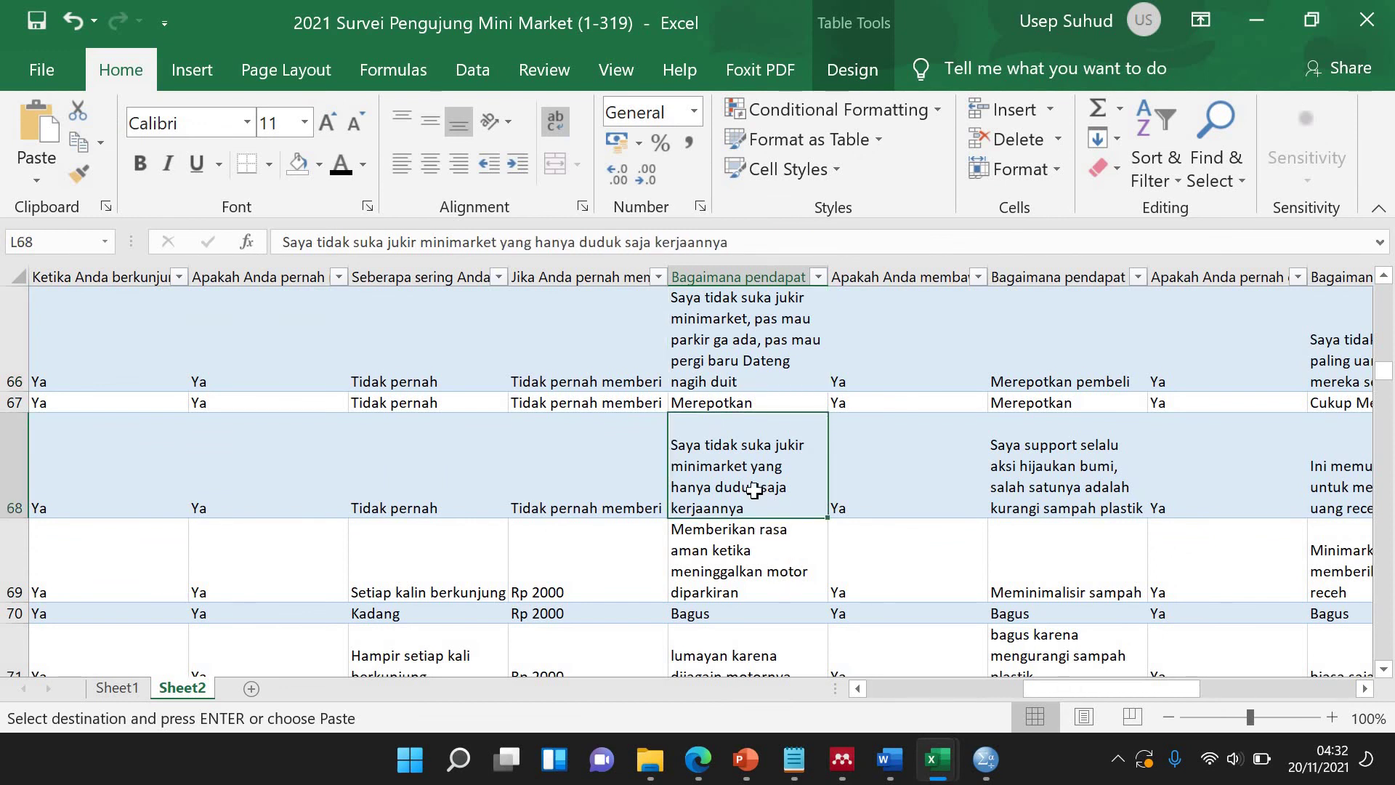
{"action": "key", "text": "ctrl+c"}
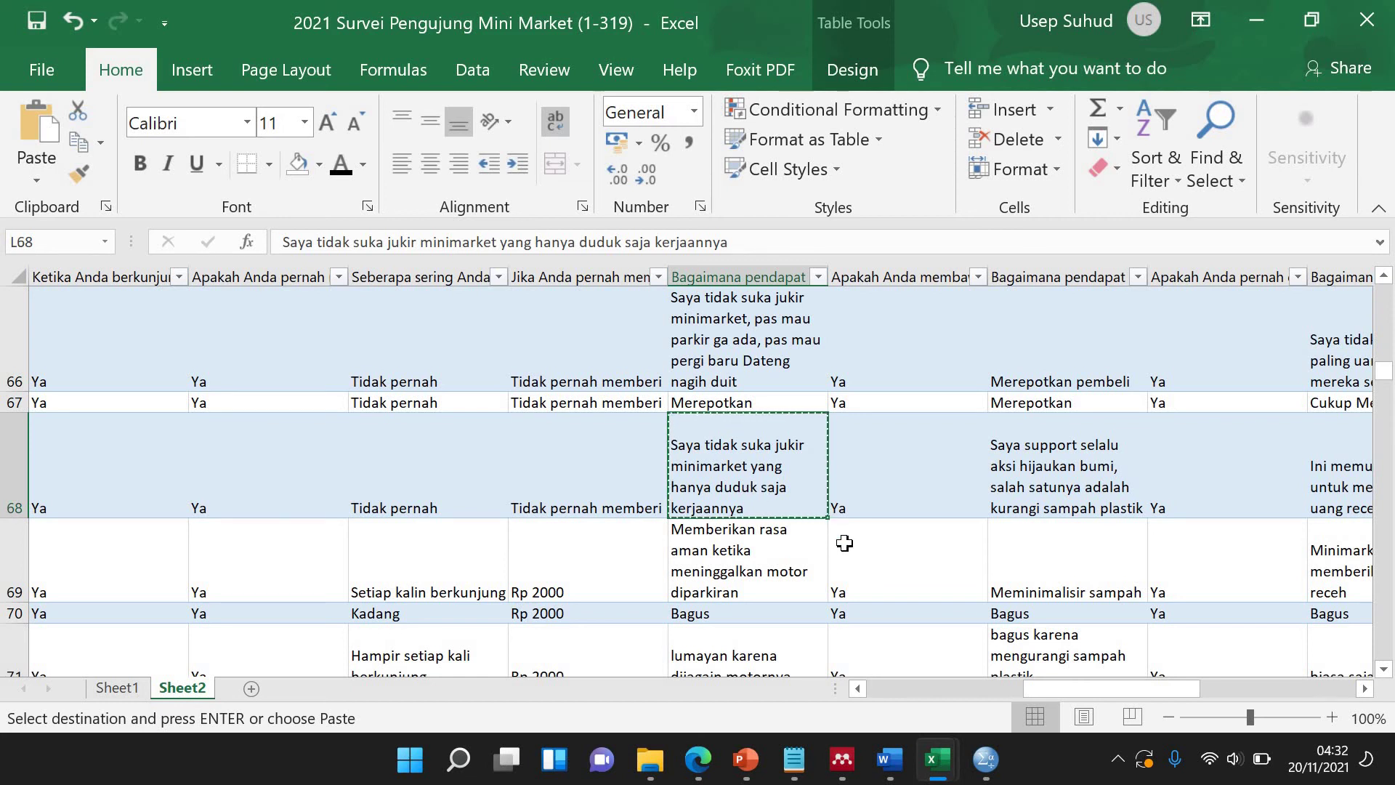
Find a neutral answer further down column L and copy cell L88, which begins "Terkadang mereka membantu".
{"action": "scroll", "coordinate": [768, 581], "scroll_direction": "down", "scroll_amount": 3}
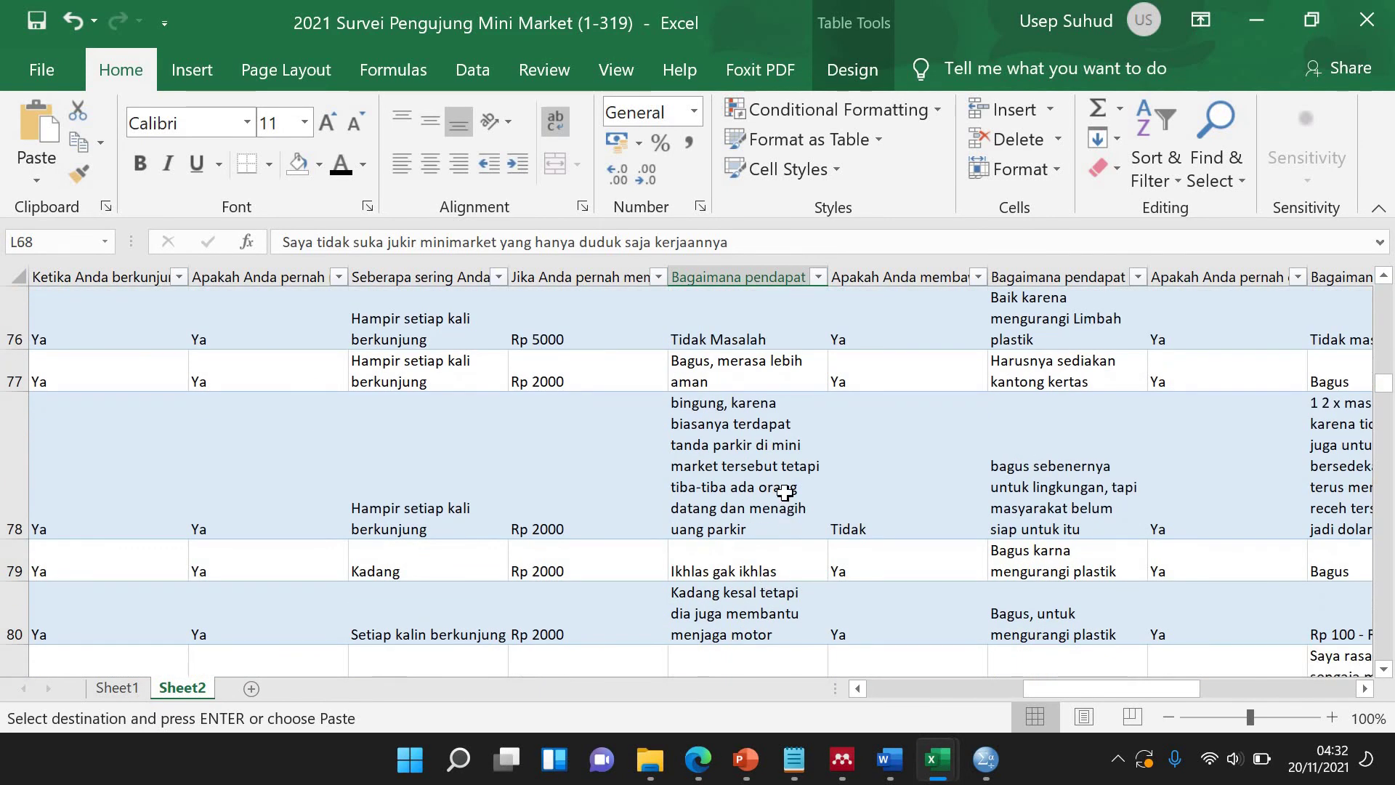
{"action": "left_click", "coordinate": [784, 492]}
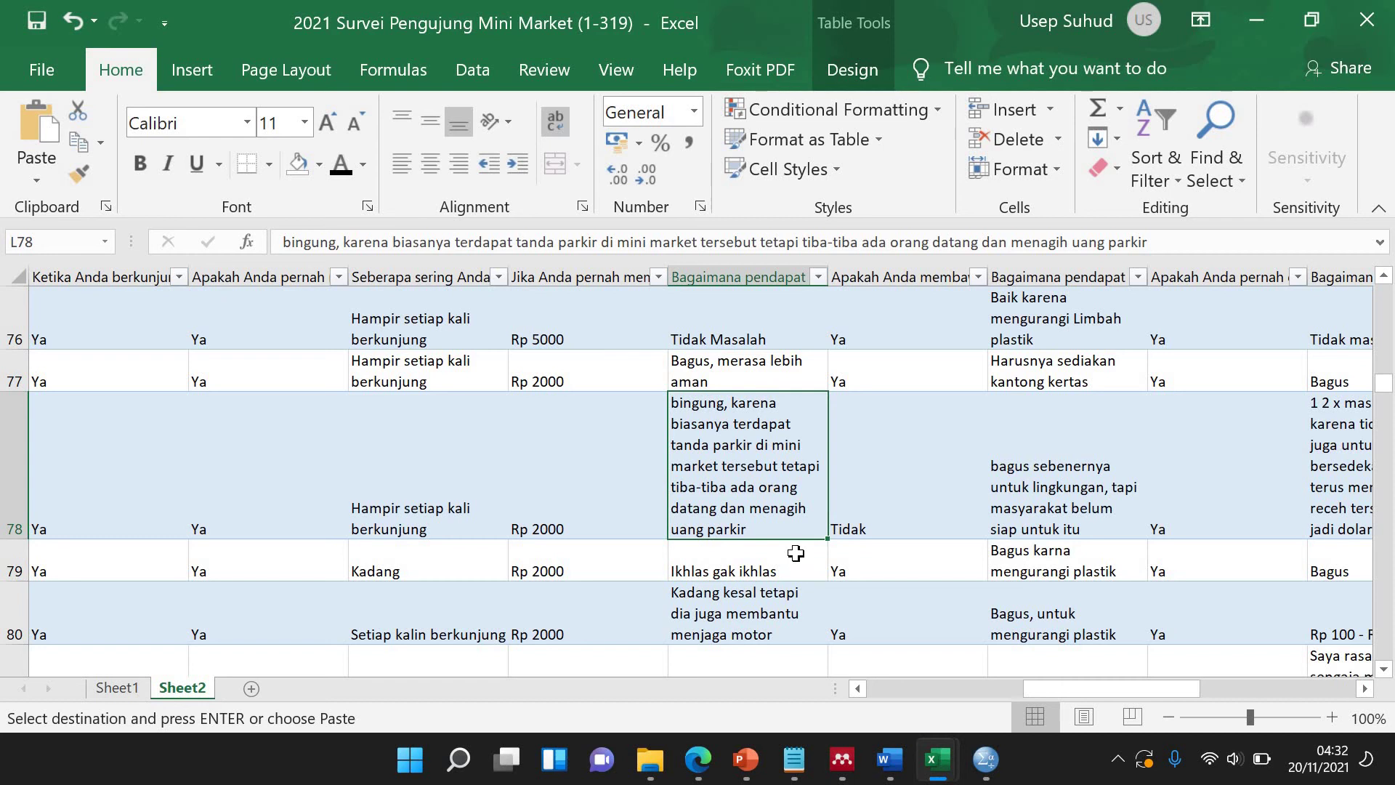
{"action": "scroll", "coordinate": [796, 553], "scroll_direction": "down", "scroll_amount": 3}
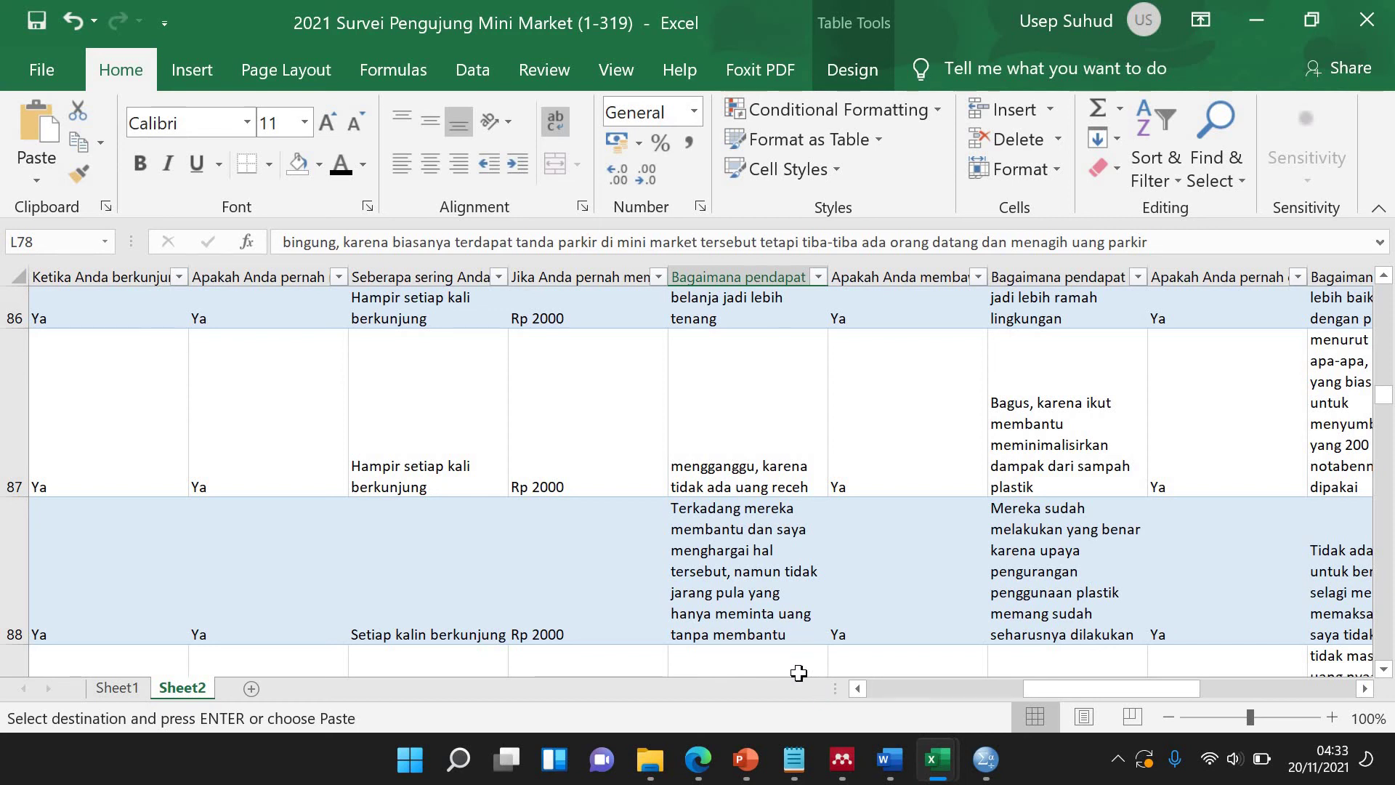
{"action": "left_click", "coordinate": [768, 612]}
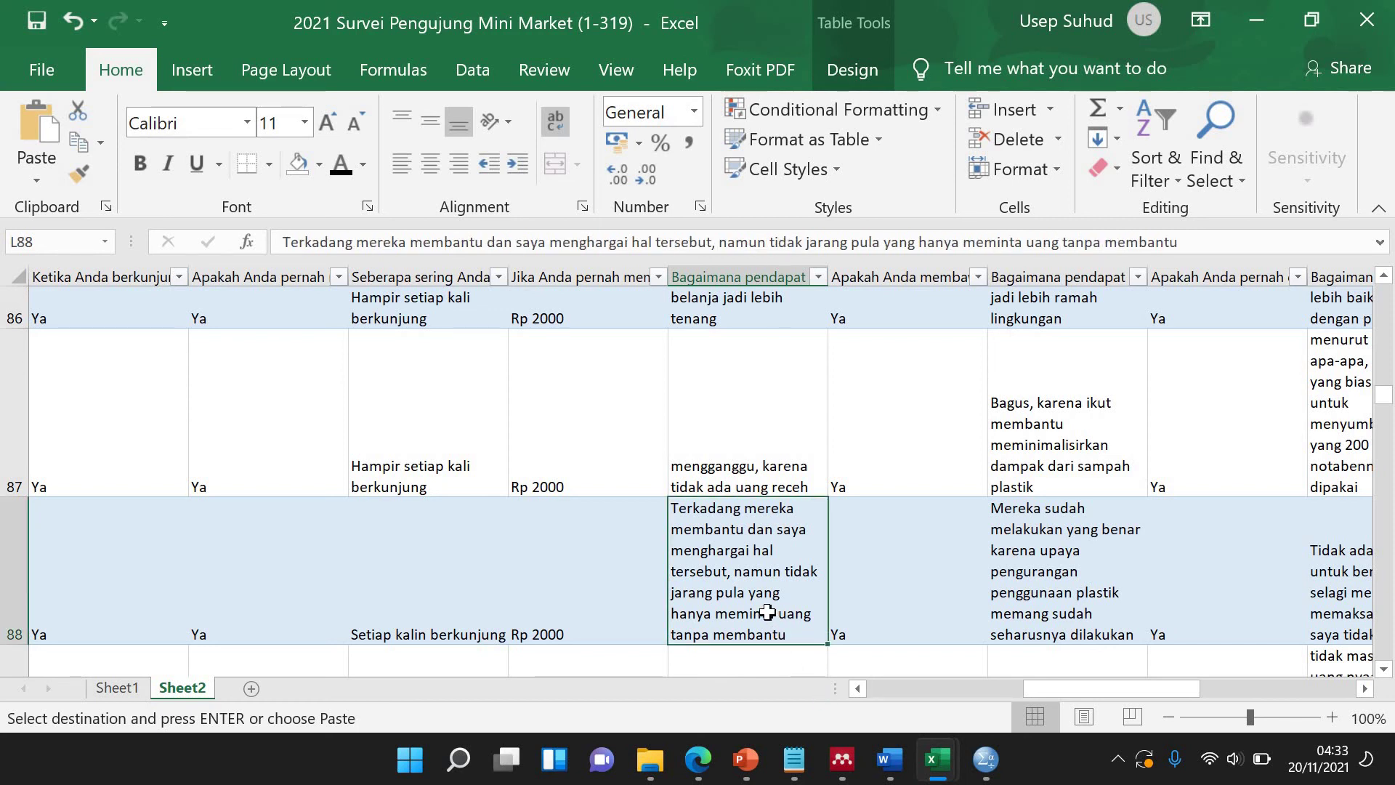
{"action": "key", "text": "ctrl+c"}
Switch to Document1 in Word, paste the copied answer under "Contoh jawaban netral", and enclose it in double quotation marks.
{"action": "mouse_move", "coordinate": [892, 762]}
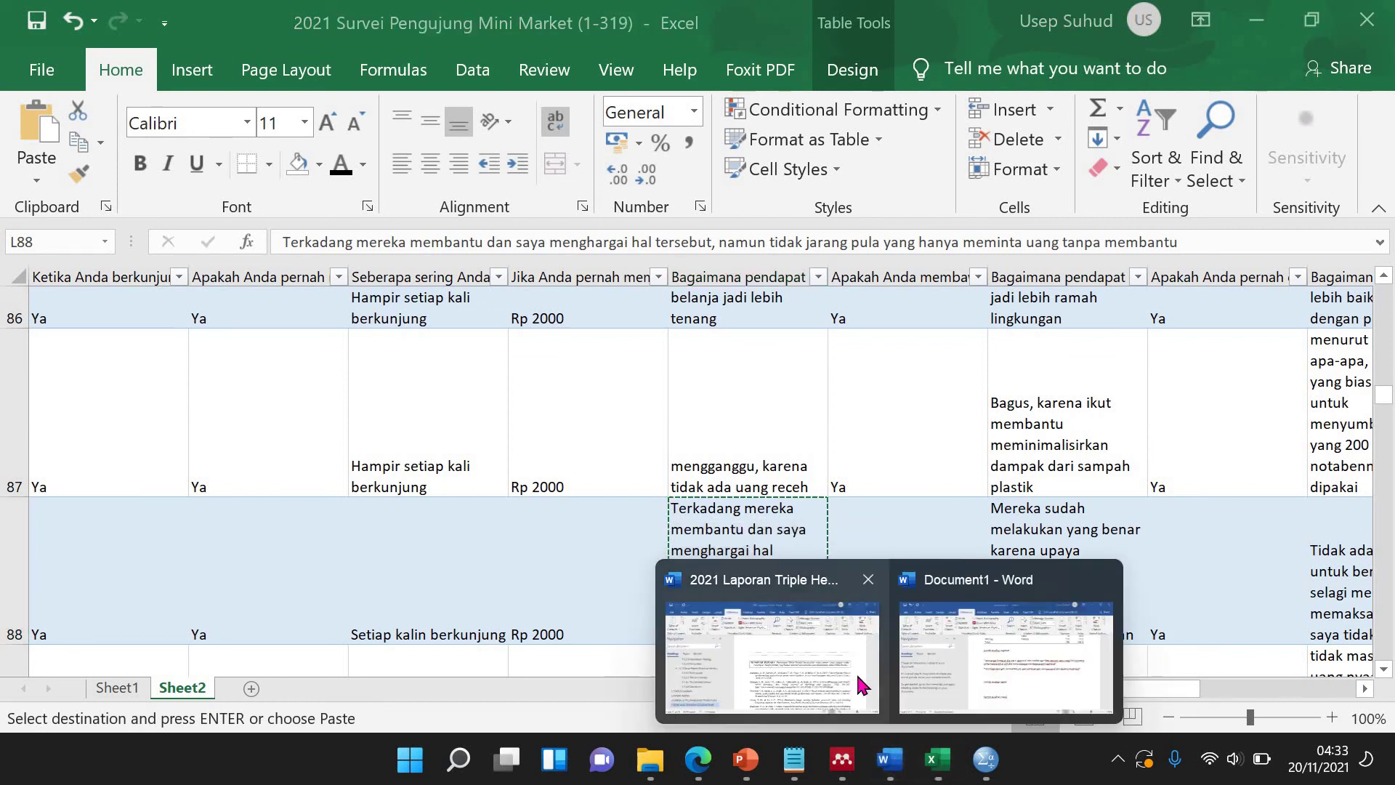
{"action": "mouse_move", "coordinate": [856, 672]}
{"action": "left_click", "coordinate": [972, 676]}
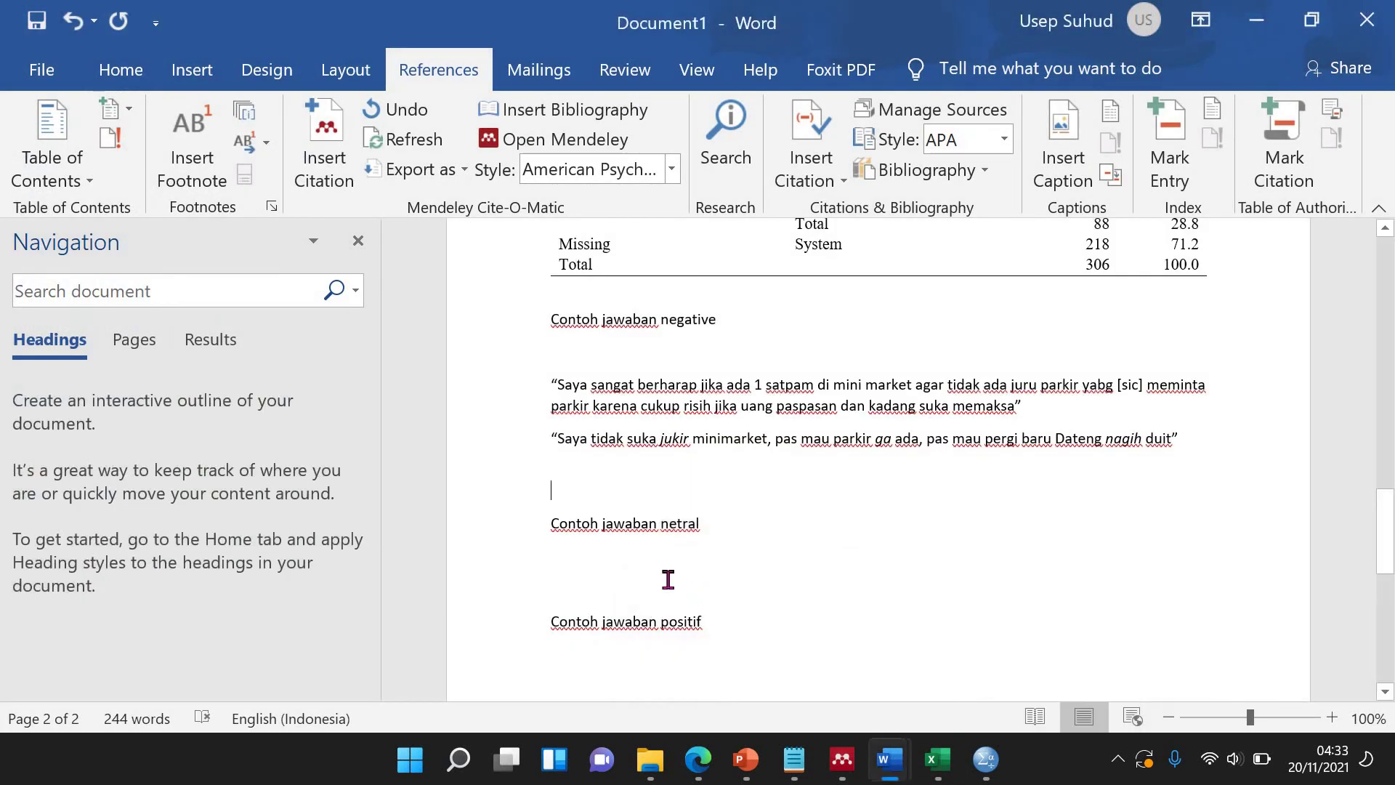
{"action": "key", "text": "ctrl+v"}
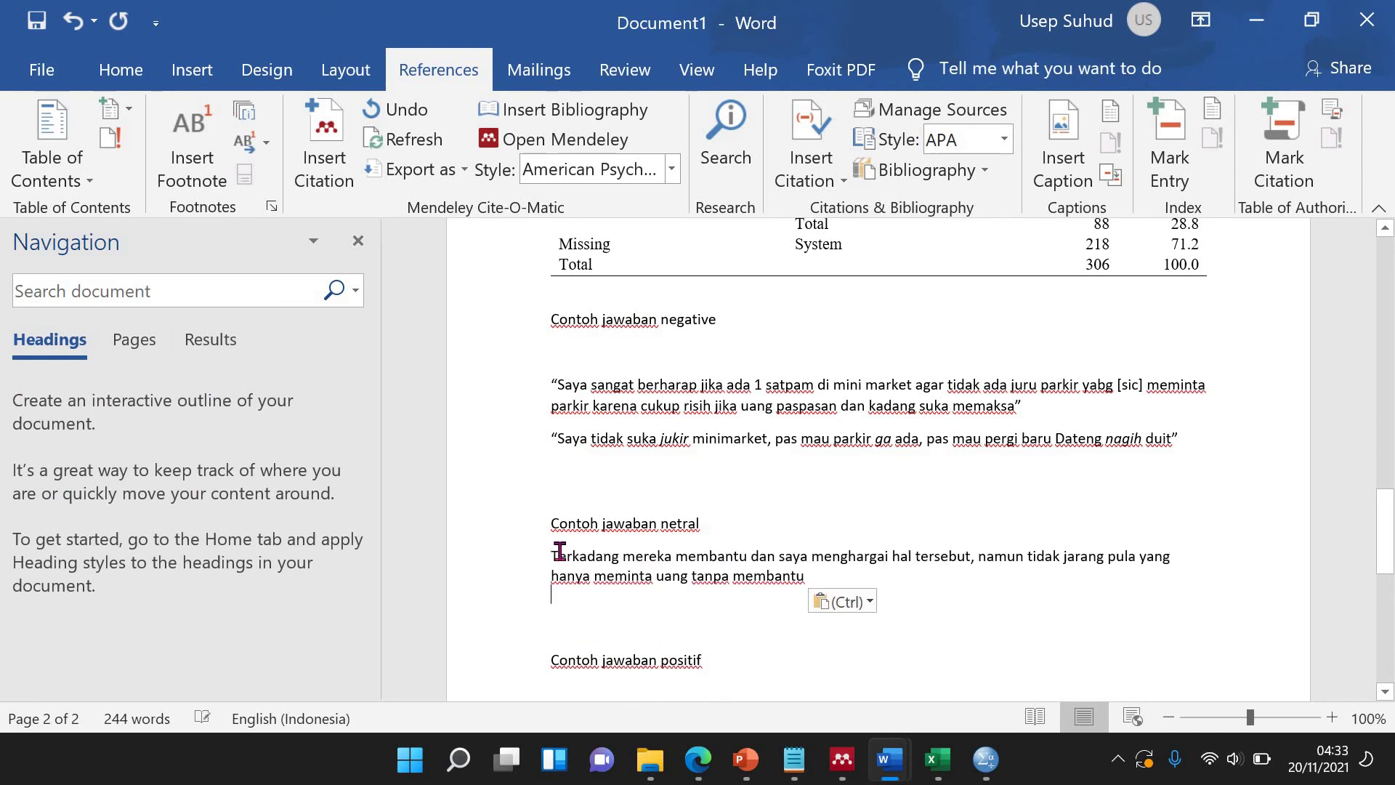
{"action": "key", "text": "Up"}
{"action": "key", "text": "Up"}
{"action": "type", "text": ":"}
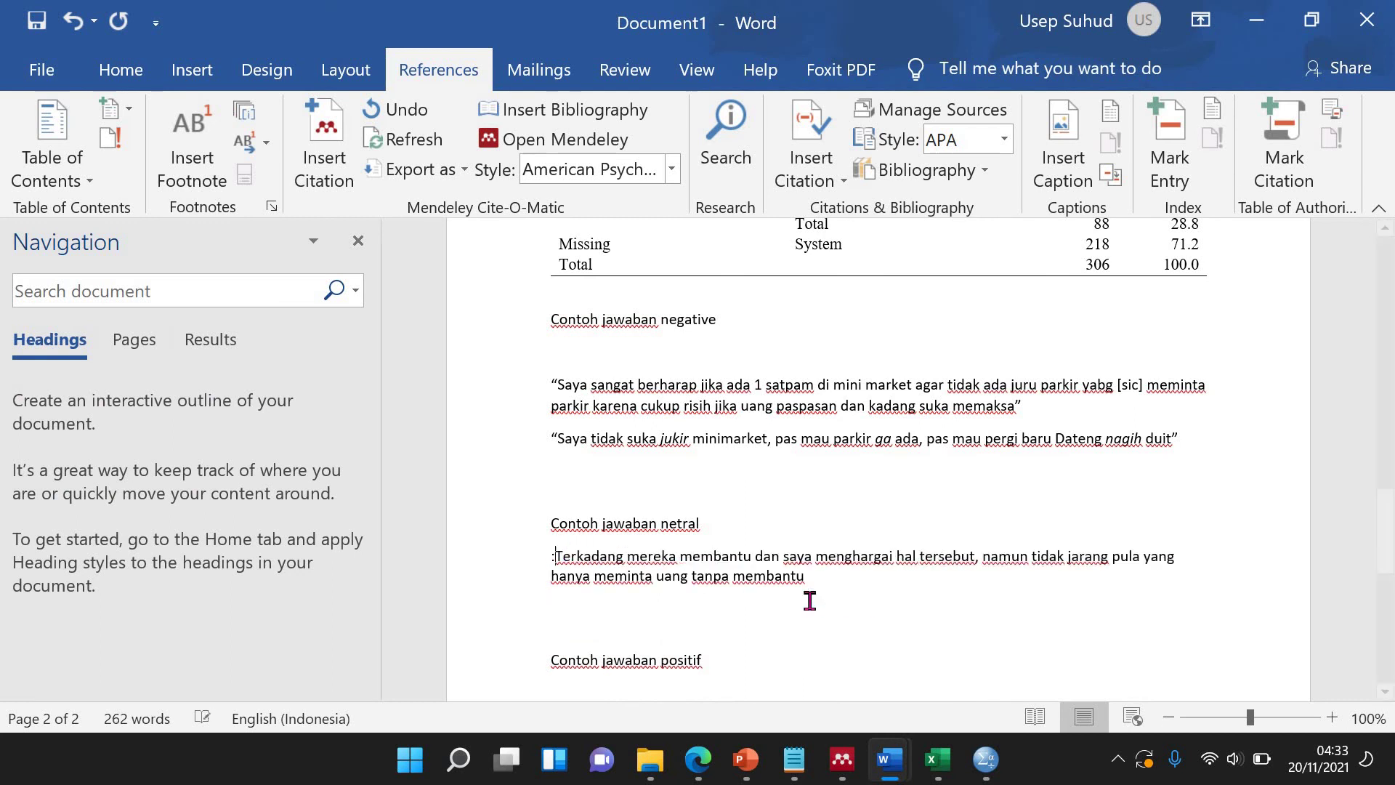
{"action": "key", "text": "BackSpace"}
{"action": "type", "text": "\""}
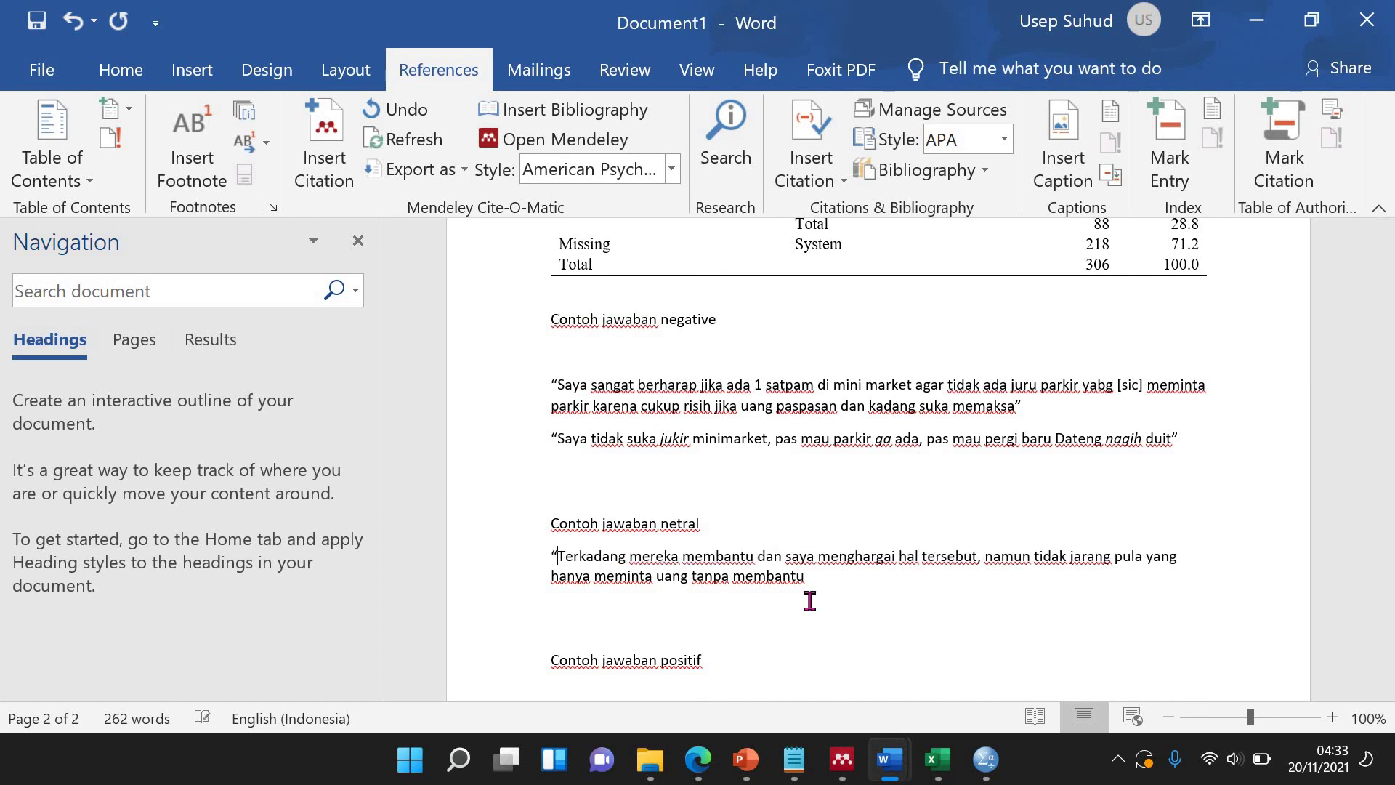
{"action": "left_click", "coordinate": [843, 577]}
{"action": "type", "text": "\""}
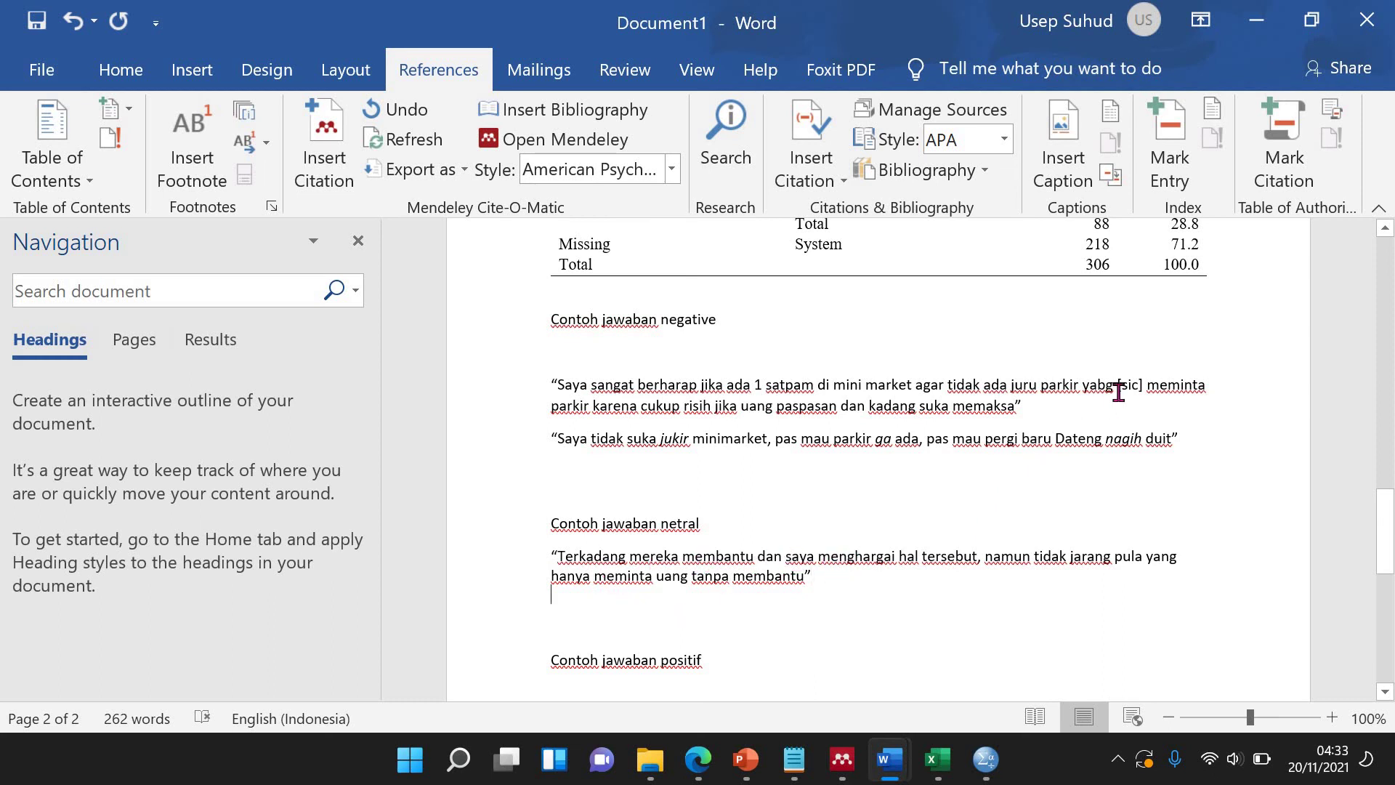
Italicize the word "paspasan" in the first quoted negative answer.
{"action": "double_click", "coordinate": [1146, 387]}
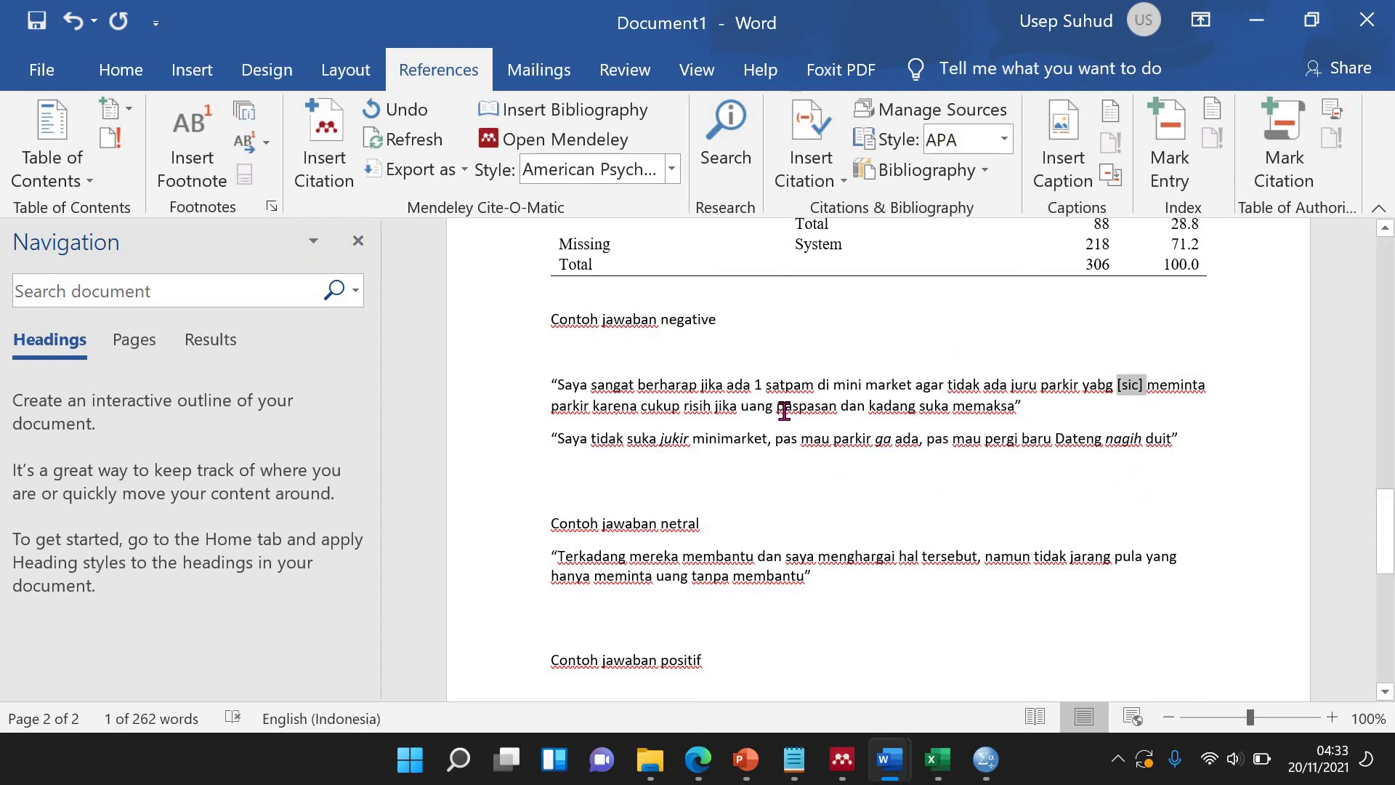
{"action": "left_click_drag", "start_coordinate": [785, 408], "coordinate": [835, 409]}
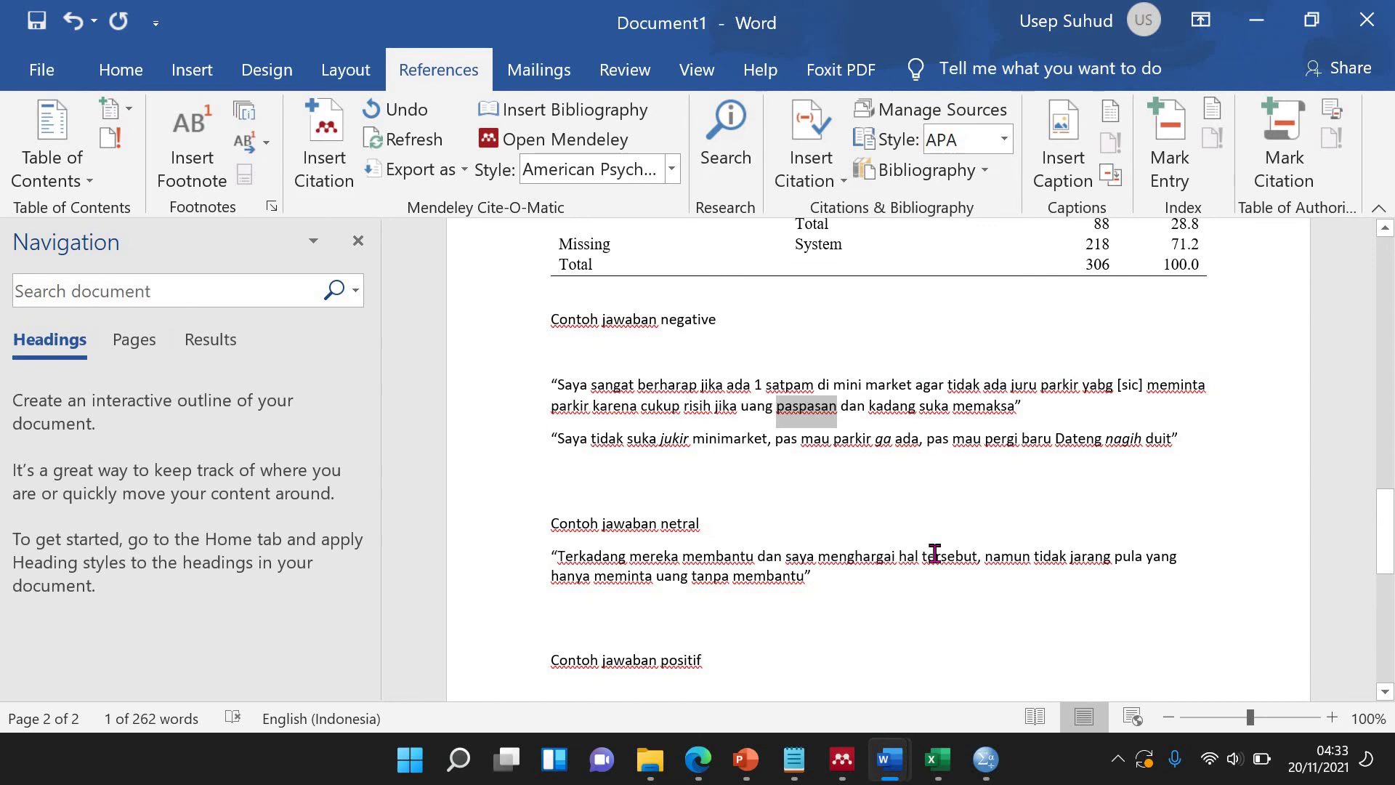
{"action": "key", "text": "ctrl+i"}
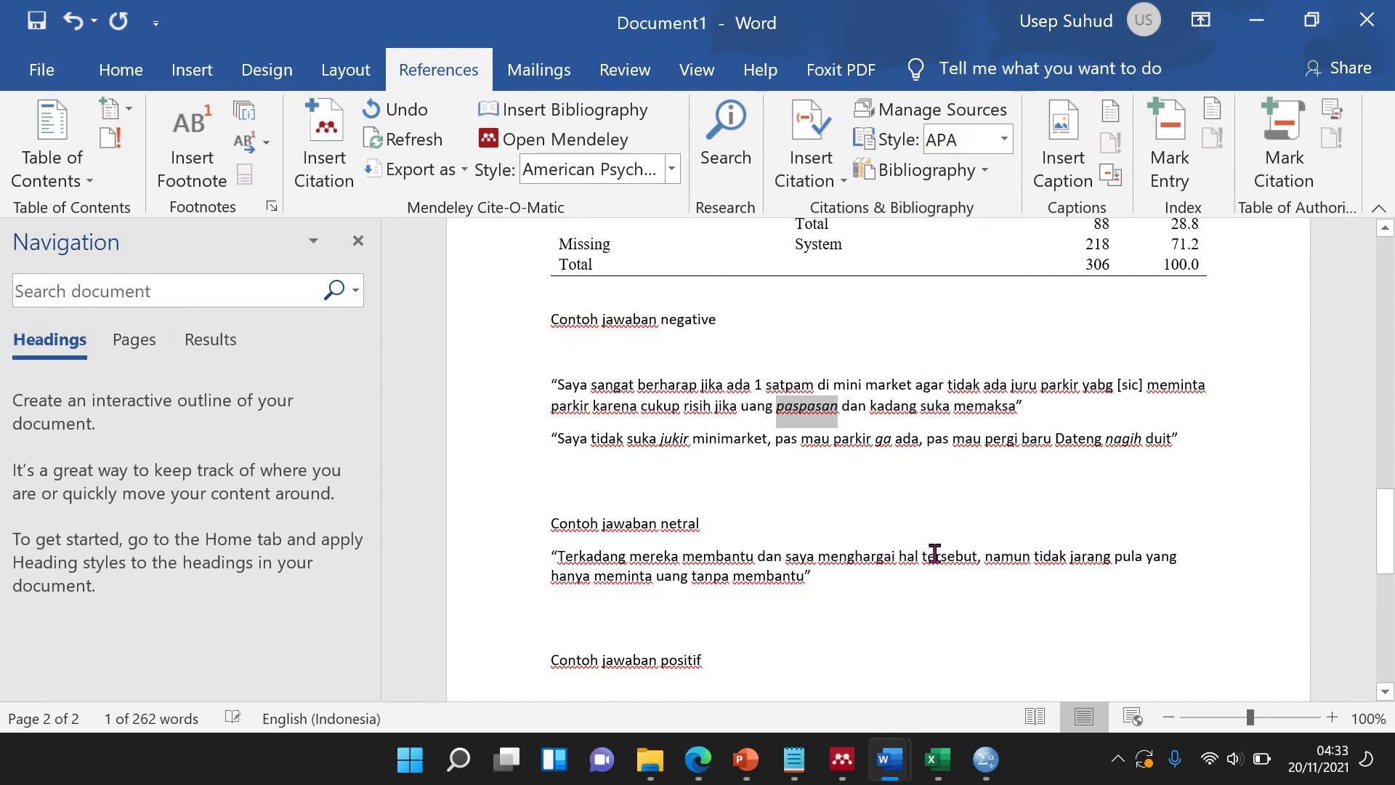
{"action": "left_click", "coordinate": [646, 605]}
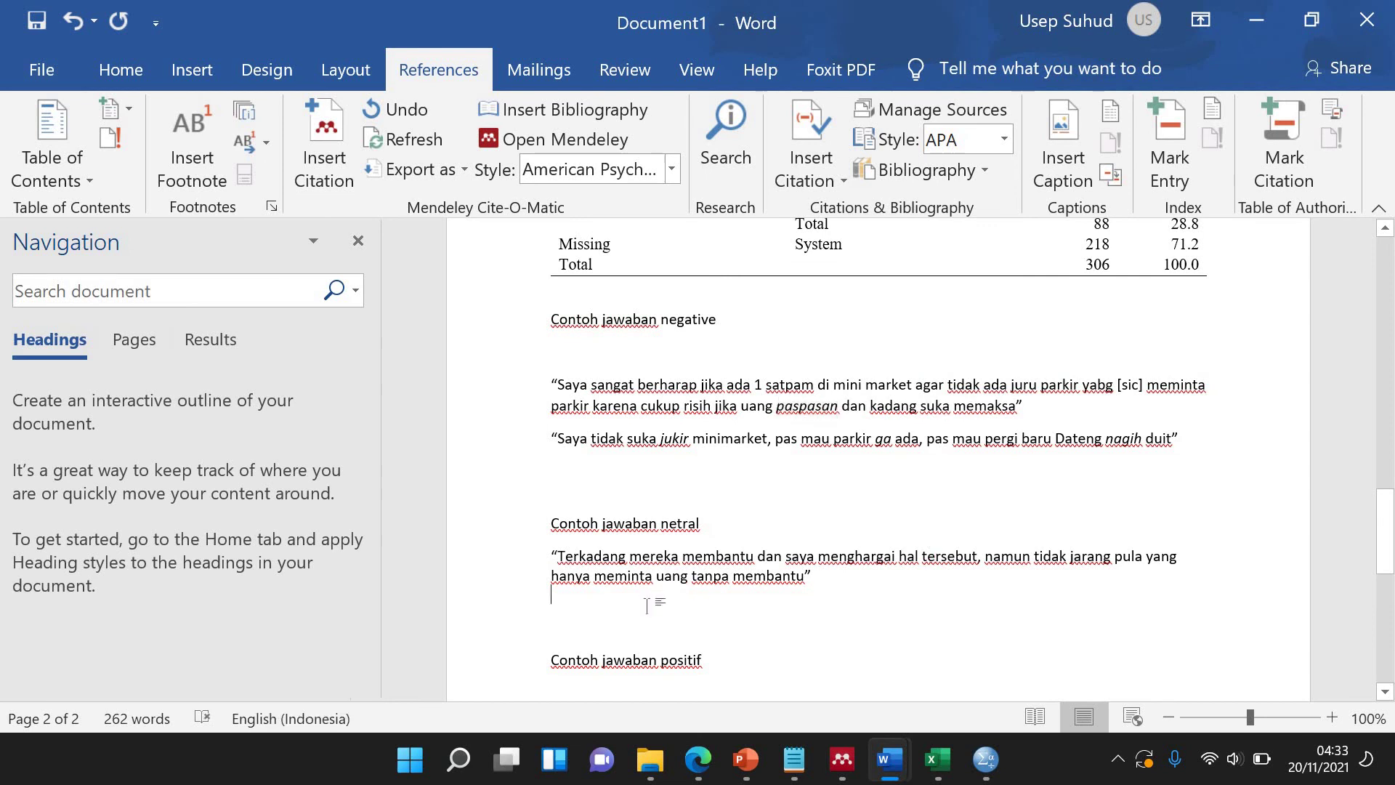
{"action": "scroll", "coordinate": [801, 587], "scroll_direction": "up", "scroll_amount": 3}
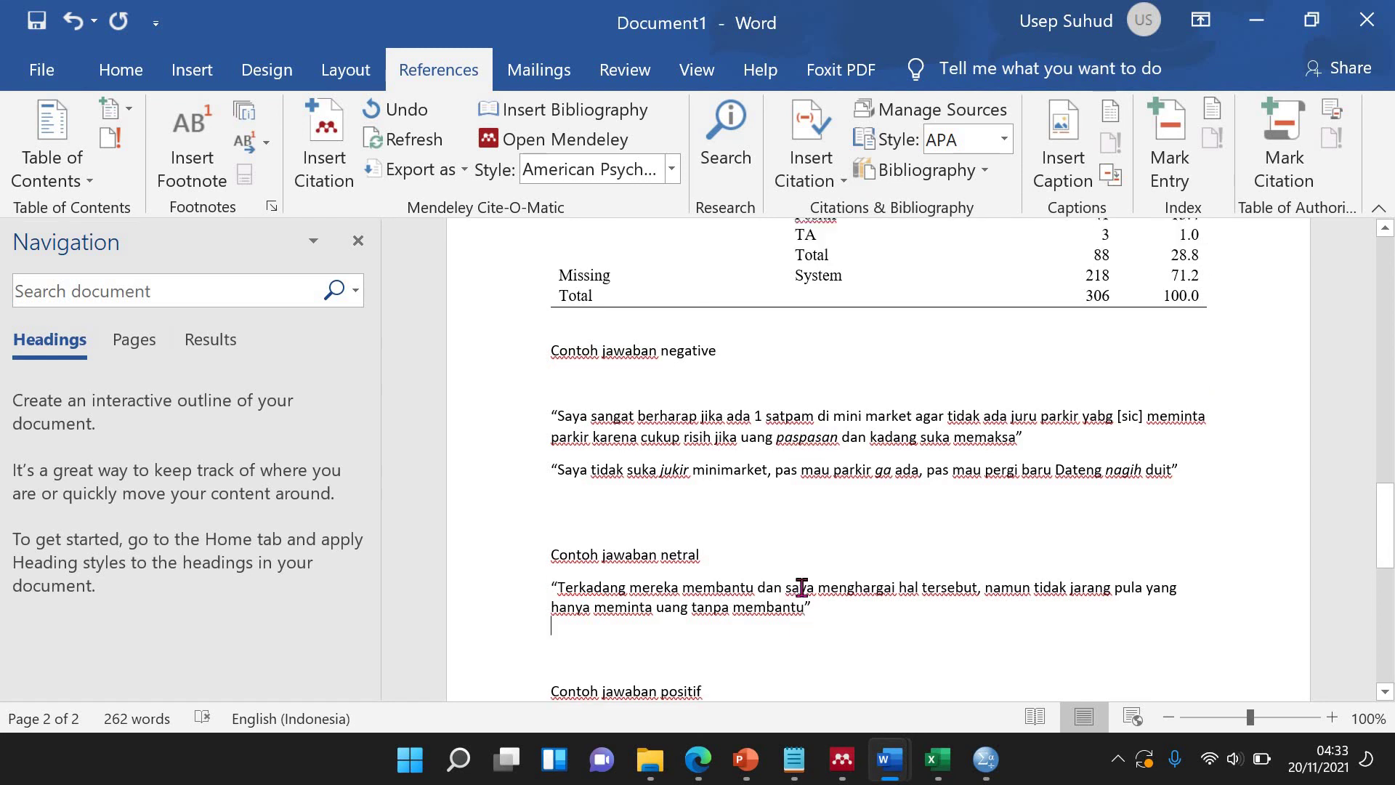
{"action": "scroll", "coordinate": [801, 587], "scroll_direction": "down", "scroll_amount": 3}
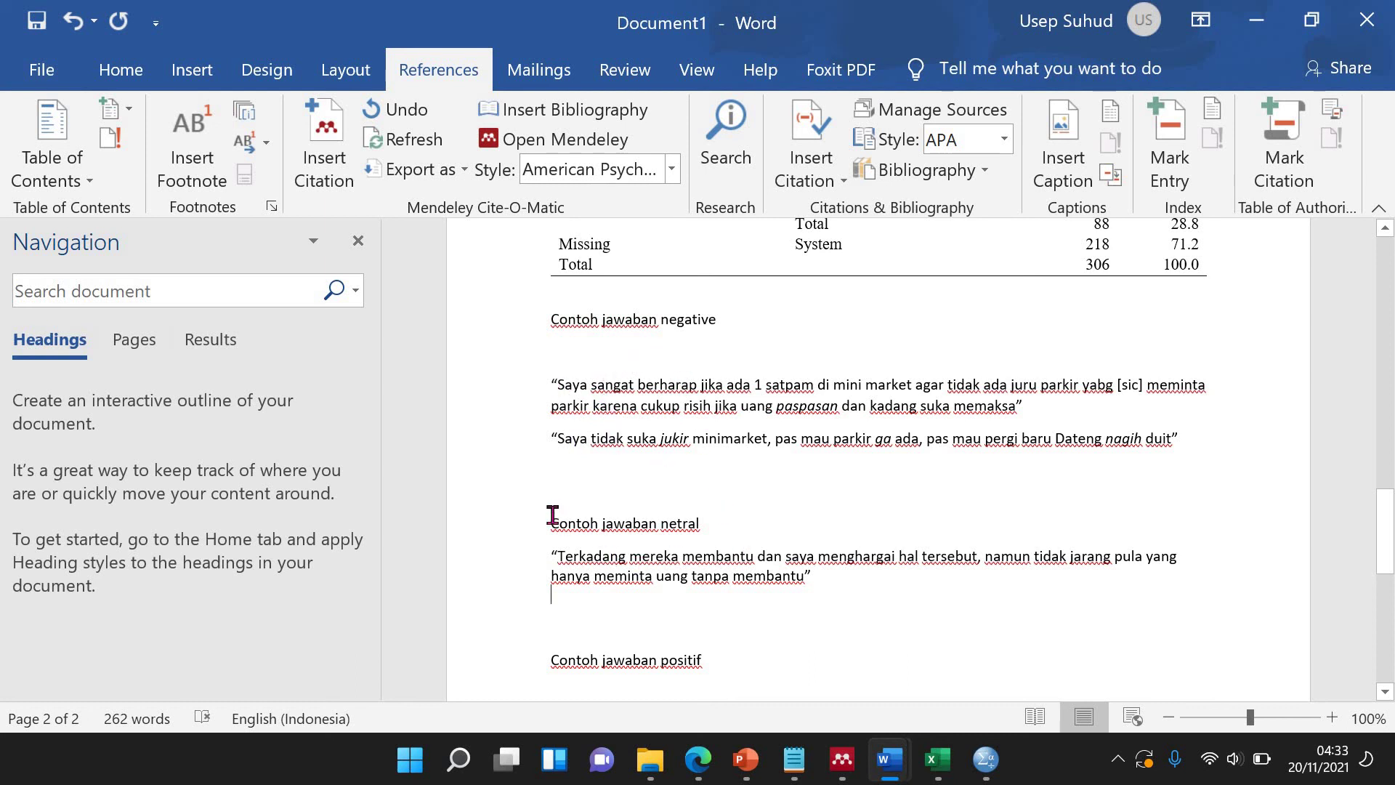
Make the headings "Contoh jawaban netral", "Contoh jawaban negative" and "Contoh jawaban positif" bold.
{"action": "left_click", "coordinate": [517, 540]}
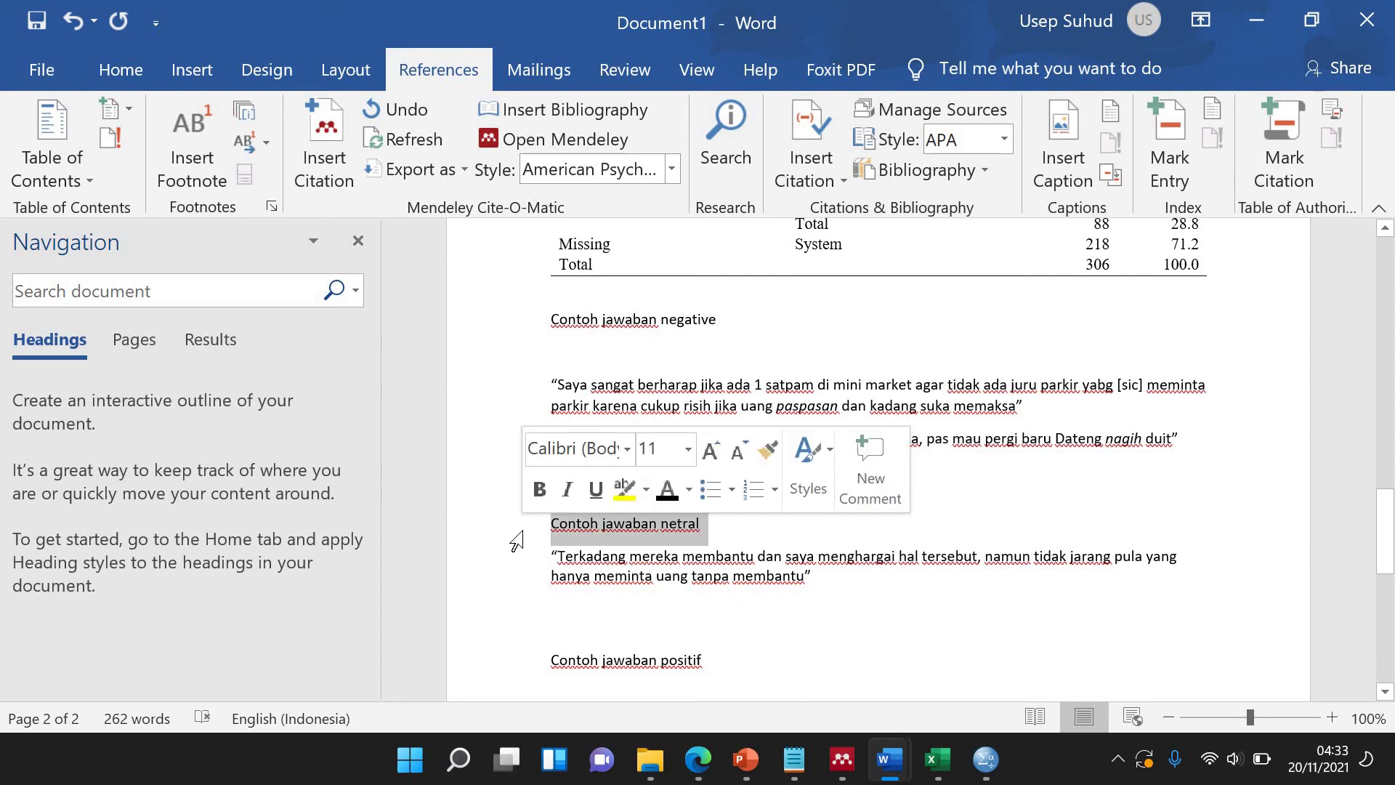
{"action": "key", "text": "ctrl+b"}
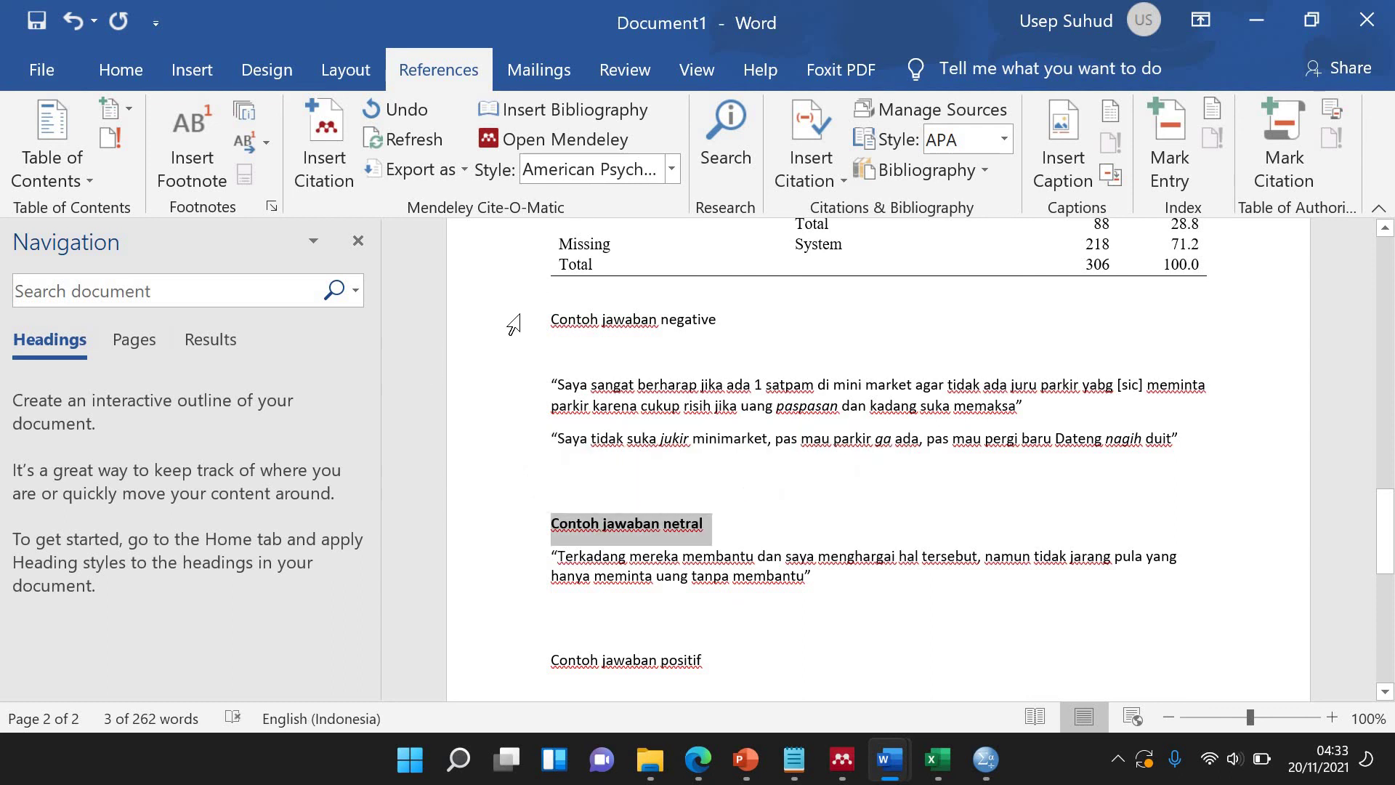
{"action": "left_click", "coordinate": [514, 323]}
{"action": "key", "text": "ctrl+b"}
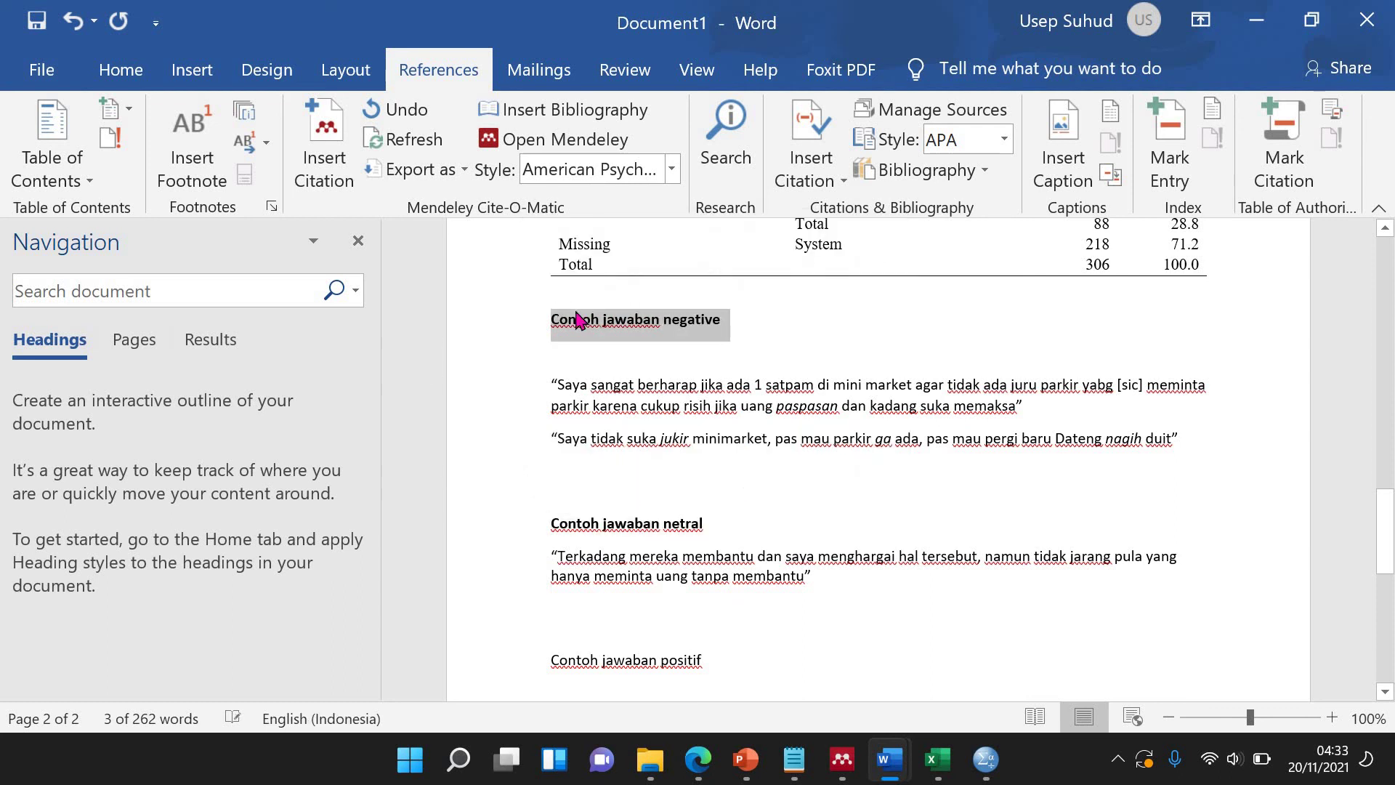
{"action": "scroll", "coordinate": [476, 498], "scroll_direction": "down", "scroll_amount": 4}
{"action": "left_click", "coordinate": [472, 494]}
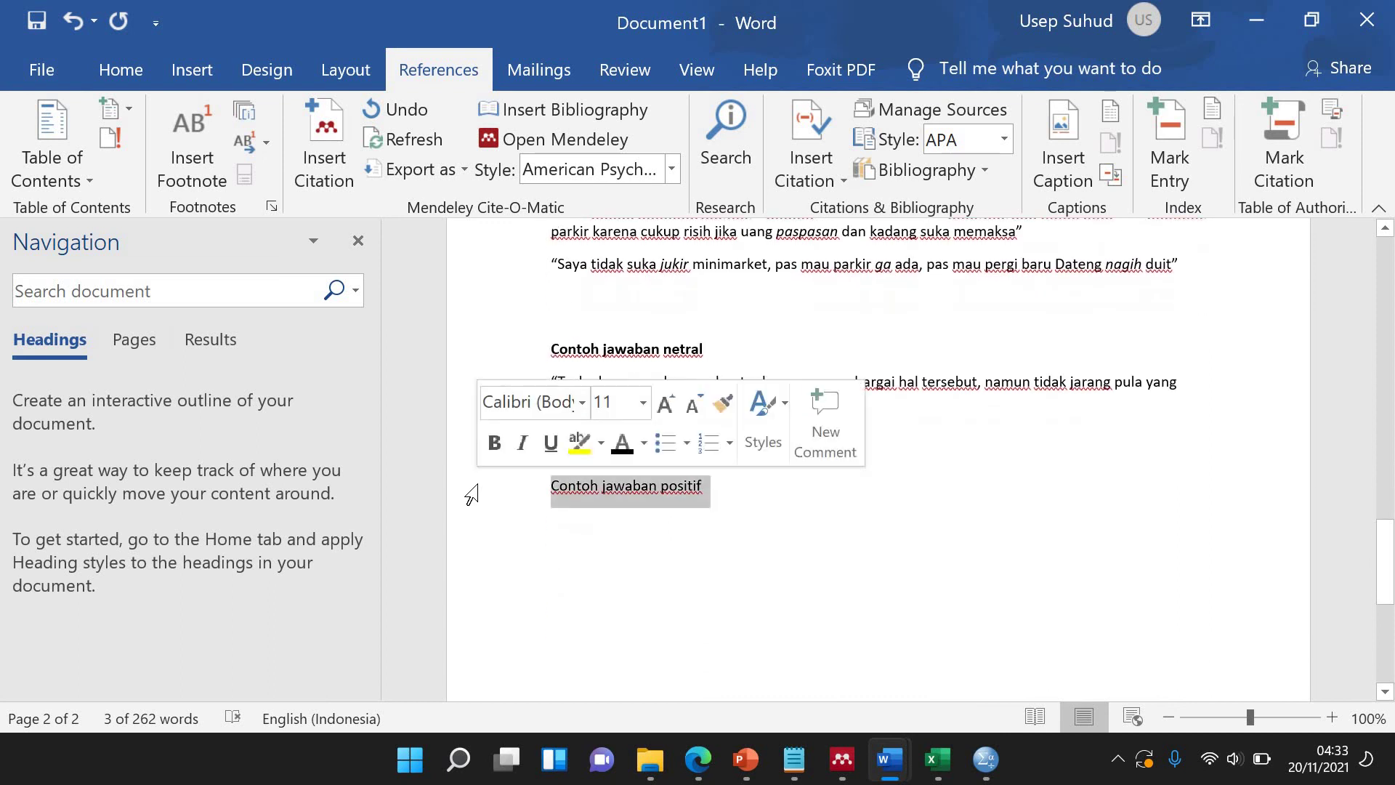
{"action": "key", "text": "ctrl+b"}
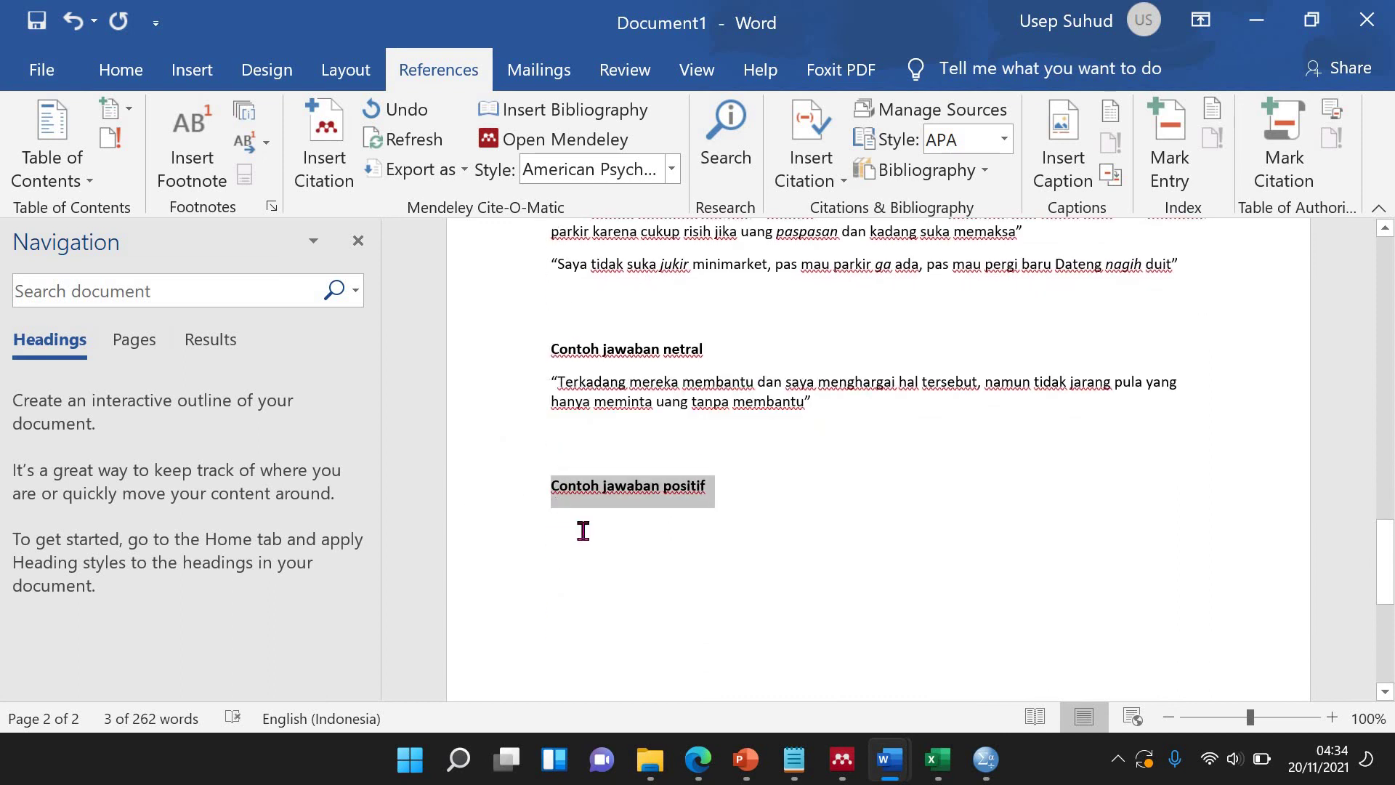
{"action": "left_click", "coordinate": [713, 530]}
Turn the two quoted negative answers into a dash-bulleted list.
{"action": "scroll", "coordinate": [967, 548], "scroll_direction": "up", "scroll_amount": 5}
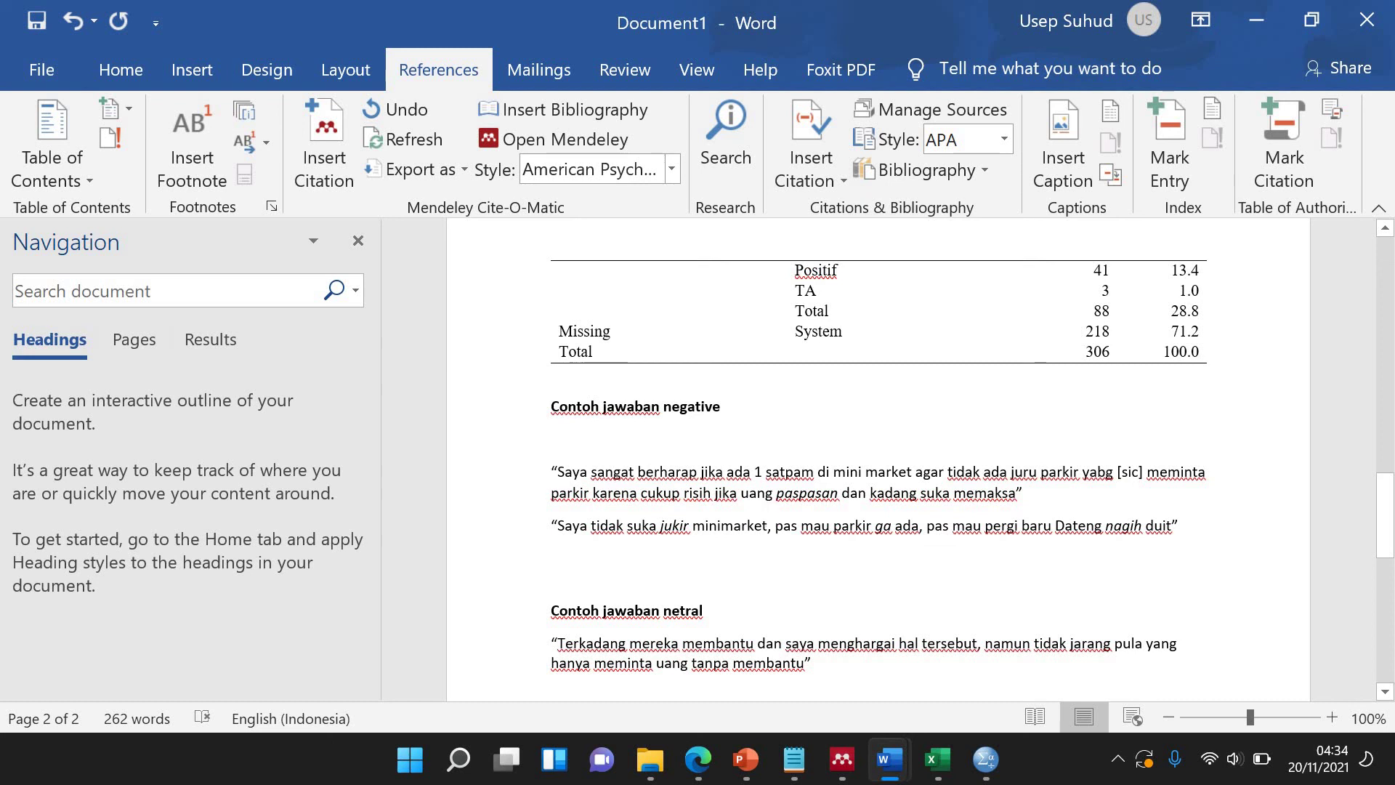
{"action": "type", "text": "-"}
{"action": "key", "text": "Tab"}
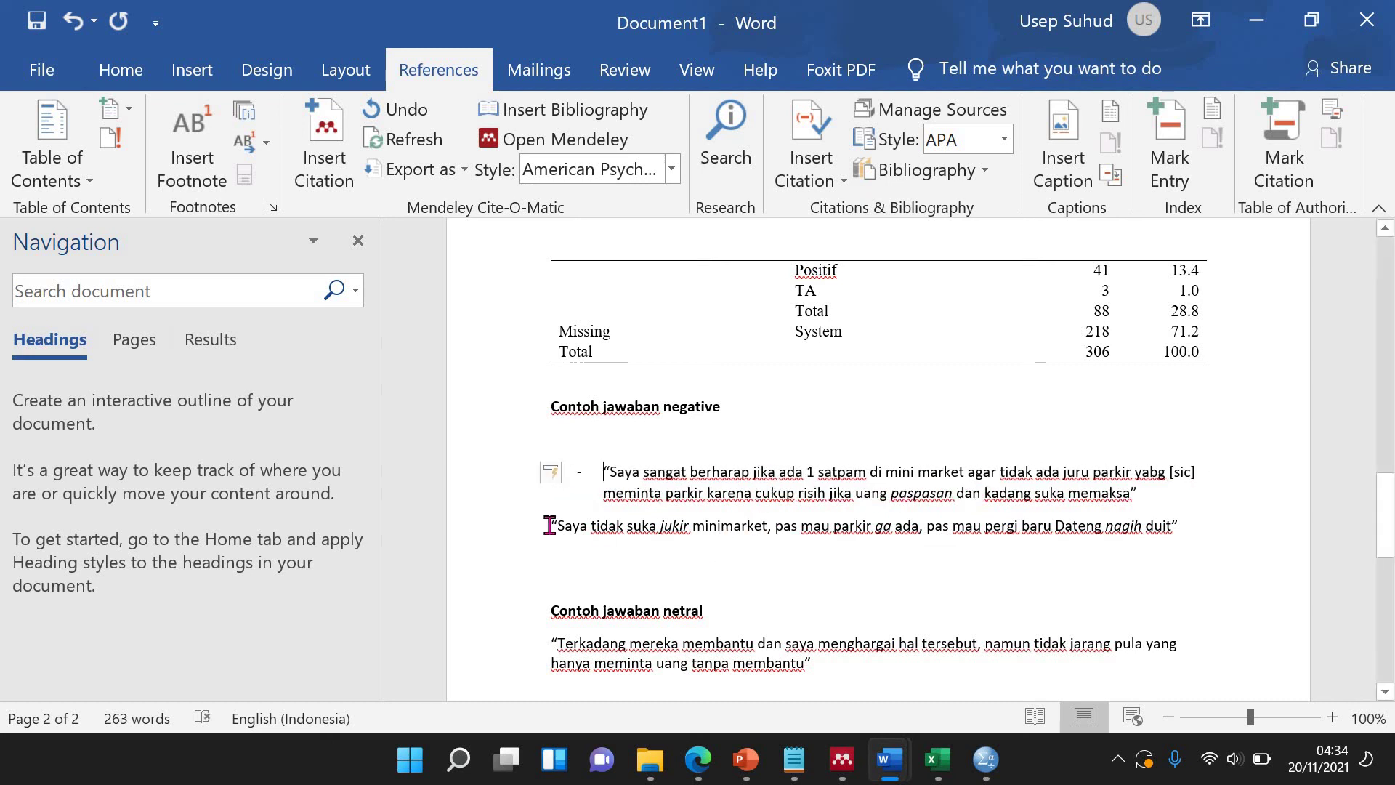
{"action": "type", "text": "-"}
{"action": "key", "text": "Tab"}
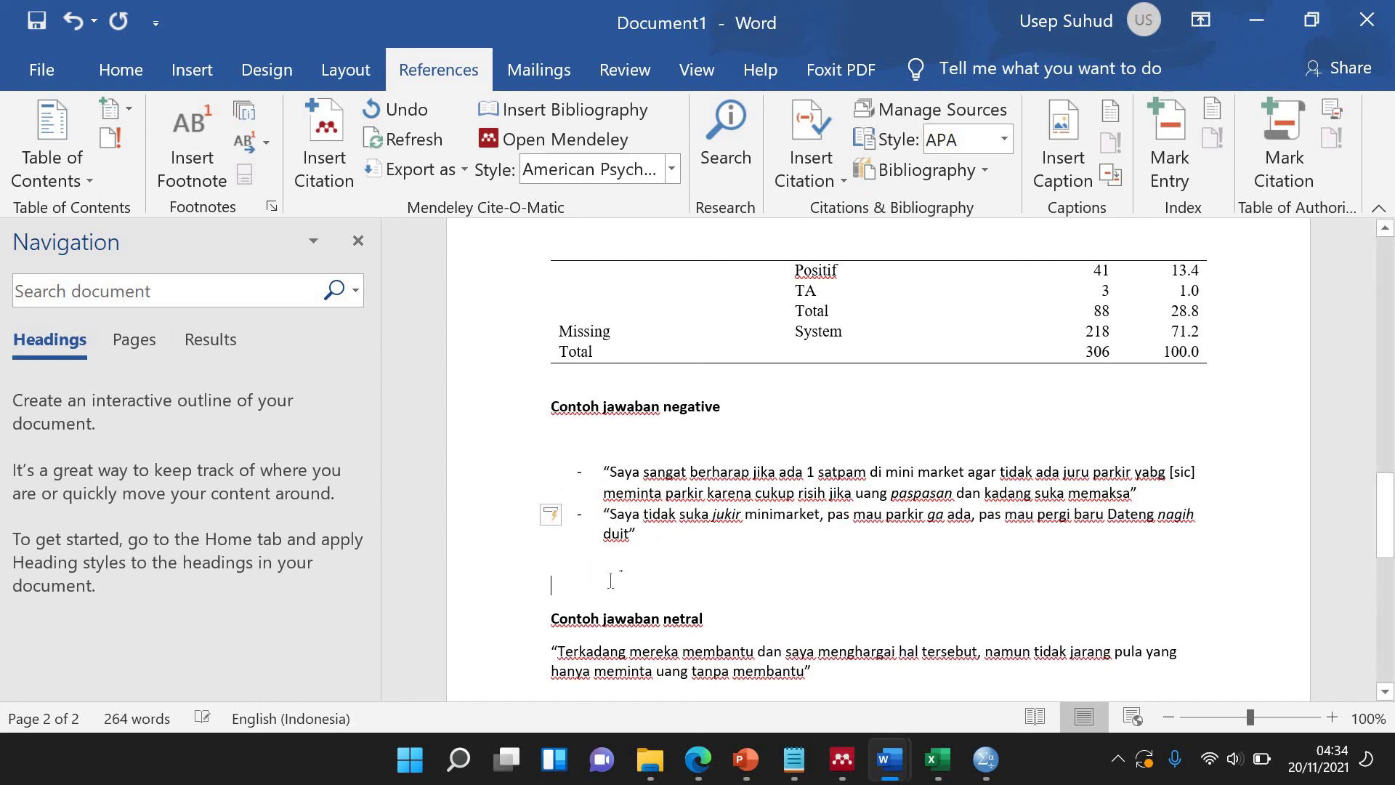
{"action": "scroll", "coordinate": [552, 567], "scroll_direction": "down", "scroll_amount": 2}
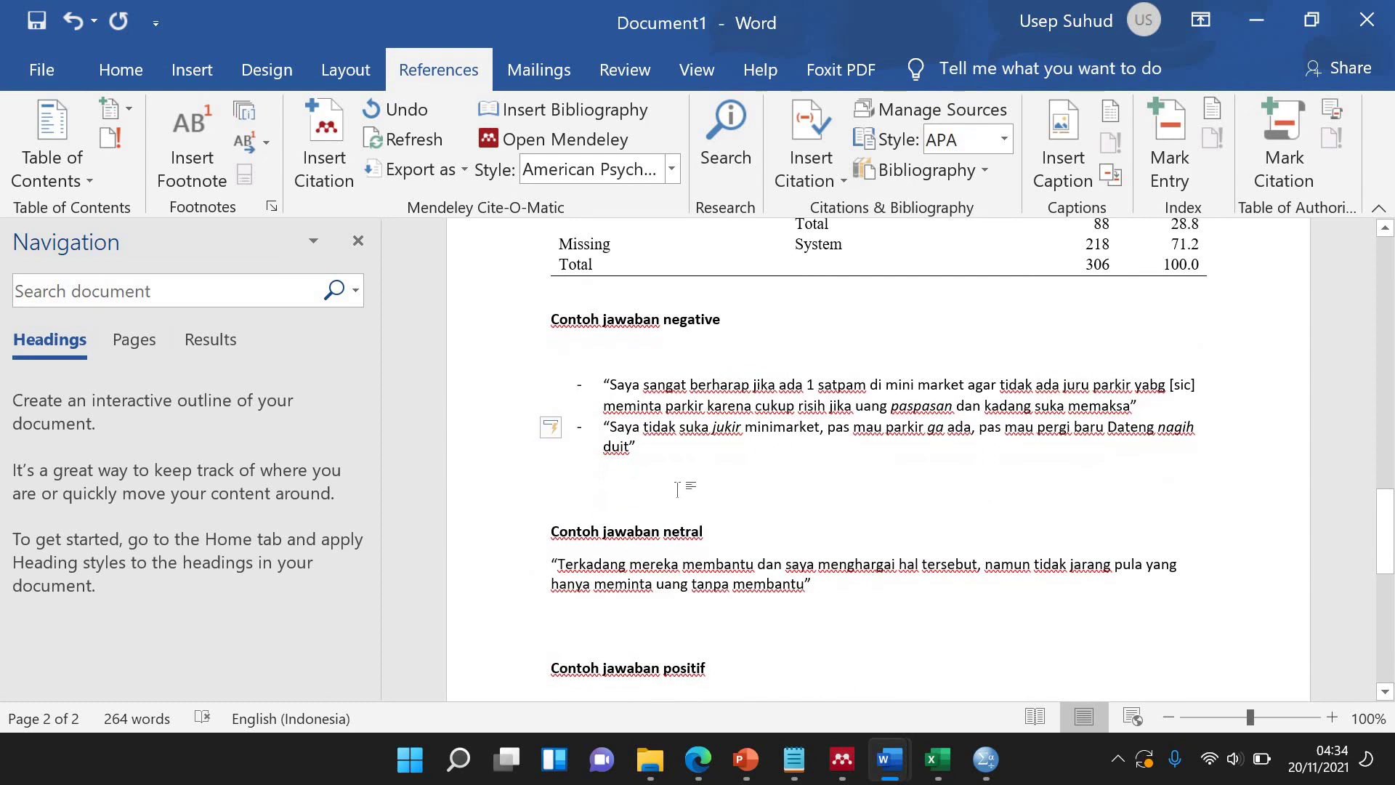
Copy the two dash-bulleted negative answers and paste a duplicate of the list beneath the original.
{"action": "left_click_drag", "start_coordinate": [567, 383], "coordinate": [635, 487]}
{"action": "key", "text": "ctrl+c"}
{"action": "left_click", "coordinate": [636, 487]}
{"action": "key", "text": "ctrl+v"}
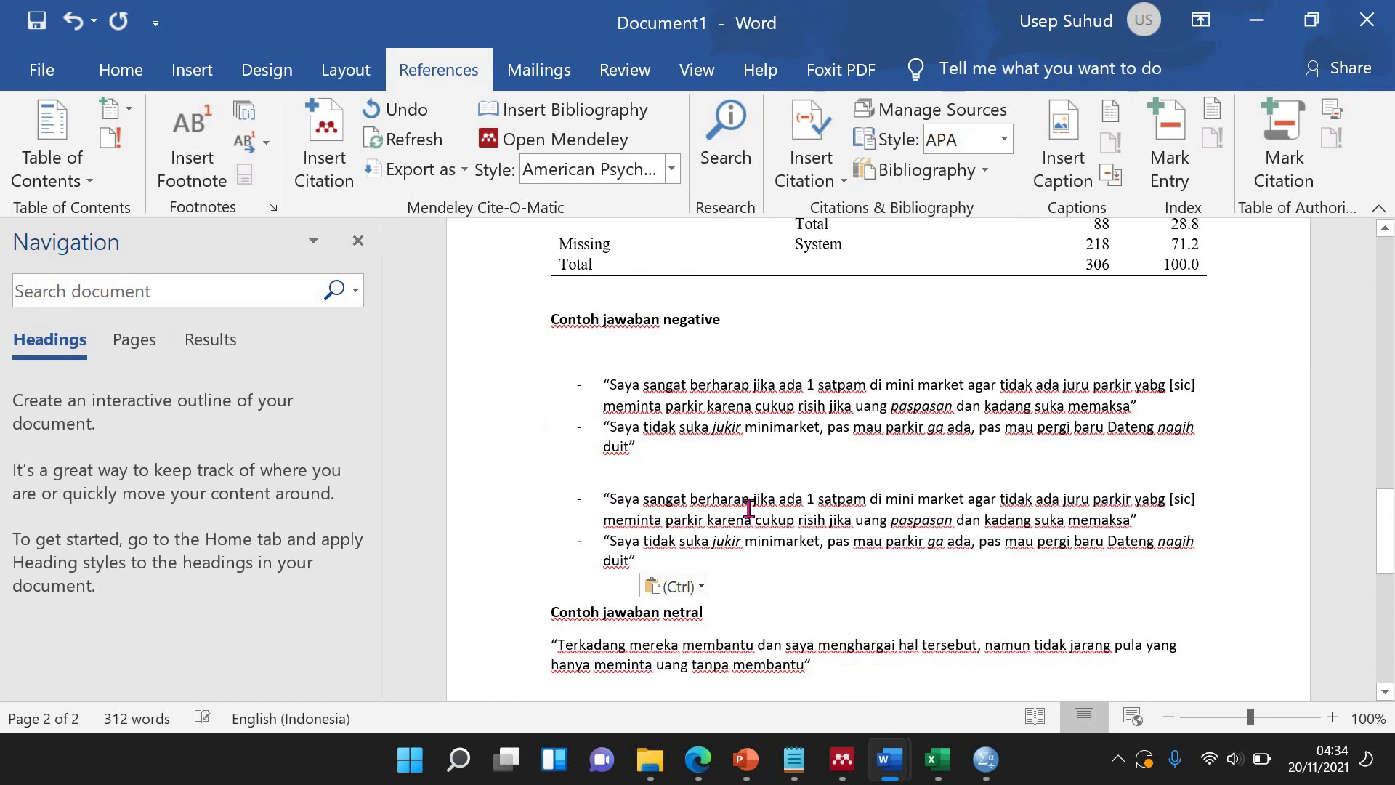
Remove the dash bullets from the duplicated answers and separate the two quotes with a blank line.
{"action": "left_click", "coordinate": [605, 509]}
{"action": "key", "text": "BackSpace"}
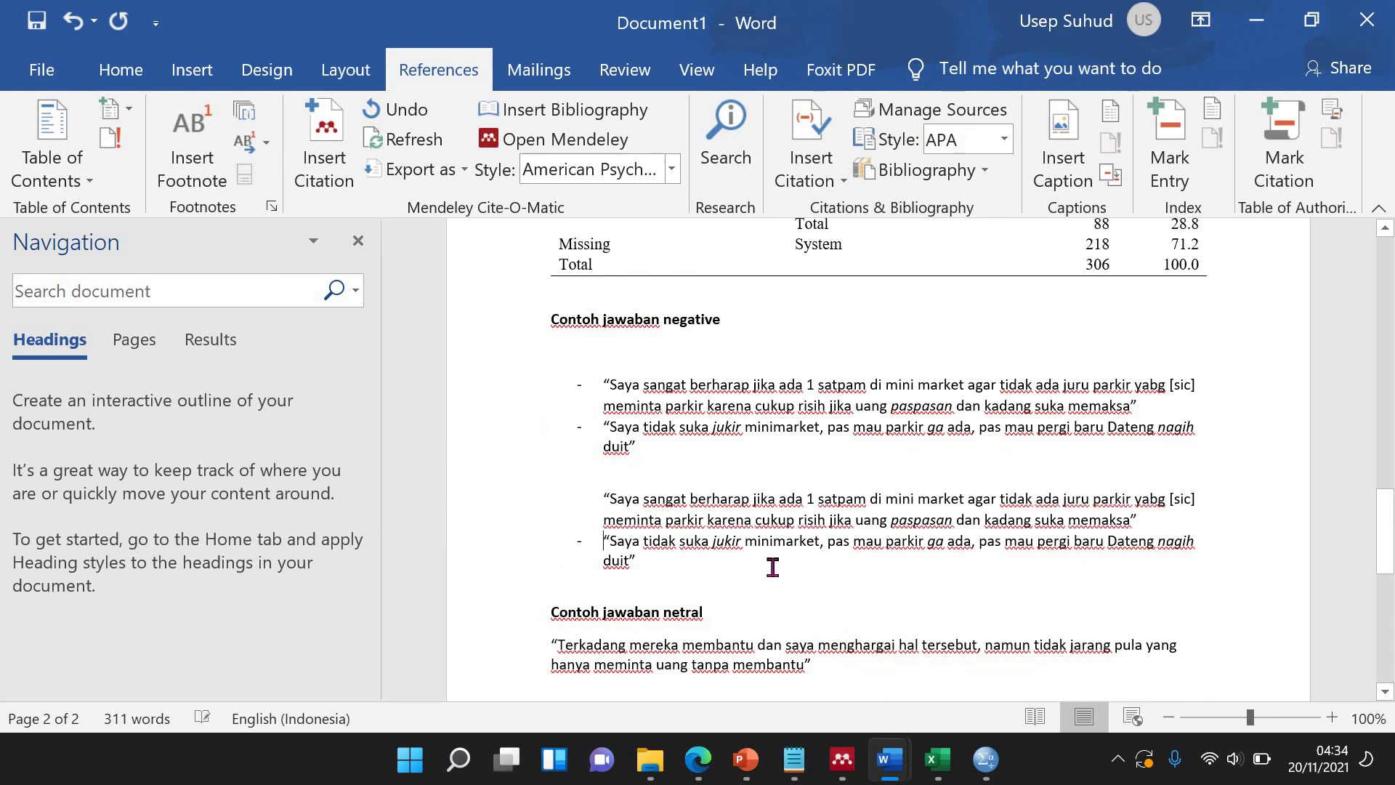
{"action": "key", "text": "BackSpace"}
{"action": "key", "text": "Return"}
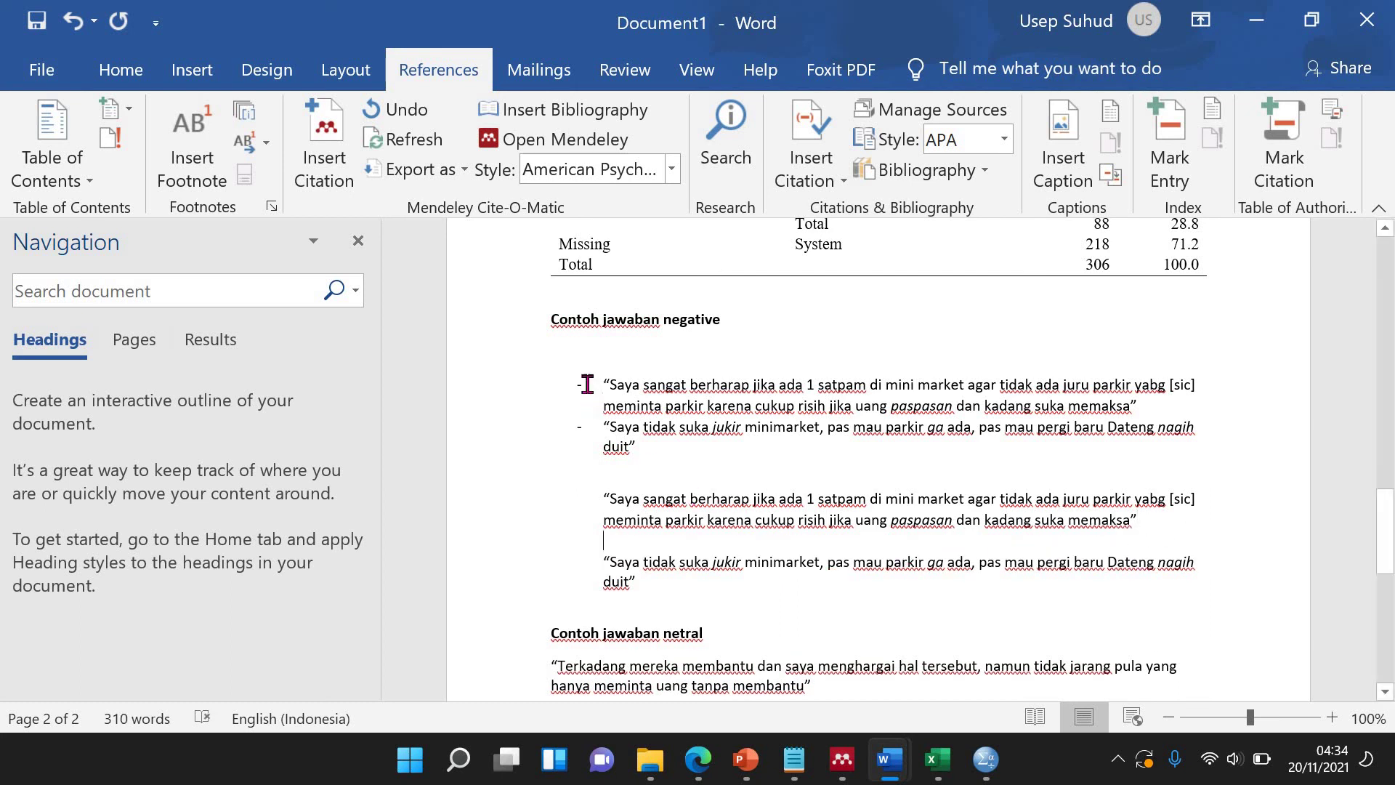
Highlight the two original dash-bulleted negative answers in turquoise.
{"action": "left_click", "coordinate": [608, 382]}
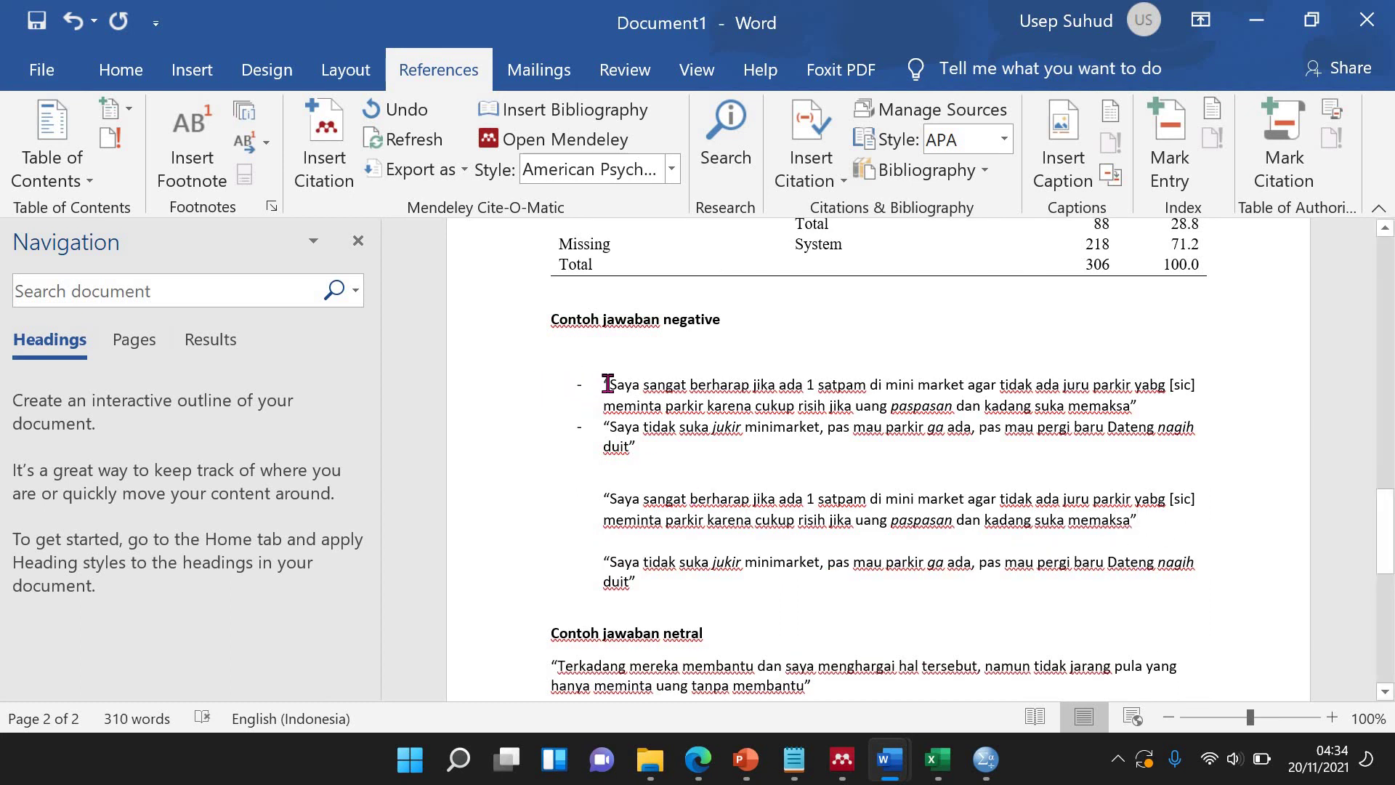
{"action": "left_click", "coordinate": [660, 441], "text": "shift"}
{"action": "left_click_drag", "start_coordinate": [602, 383], "coordinate": [645, 446]}
{"action": "left_click", "coordinate": [120, 69]}
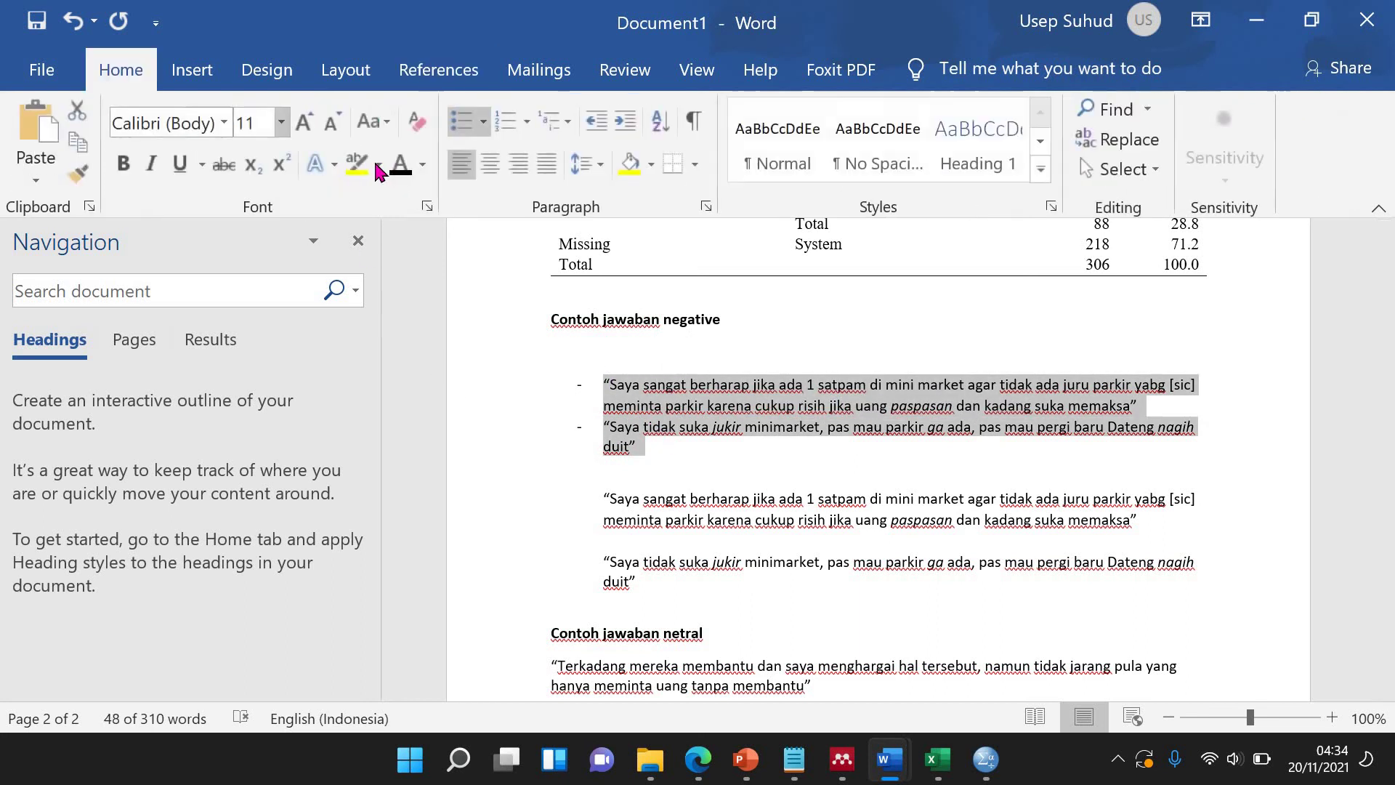
{"action": "left_click", "coordinate": [380, 164]}
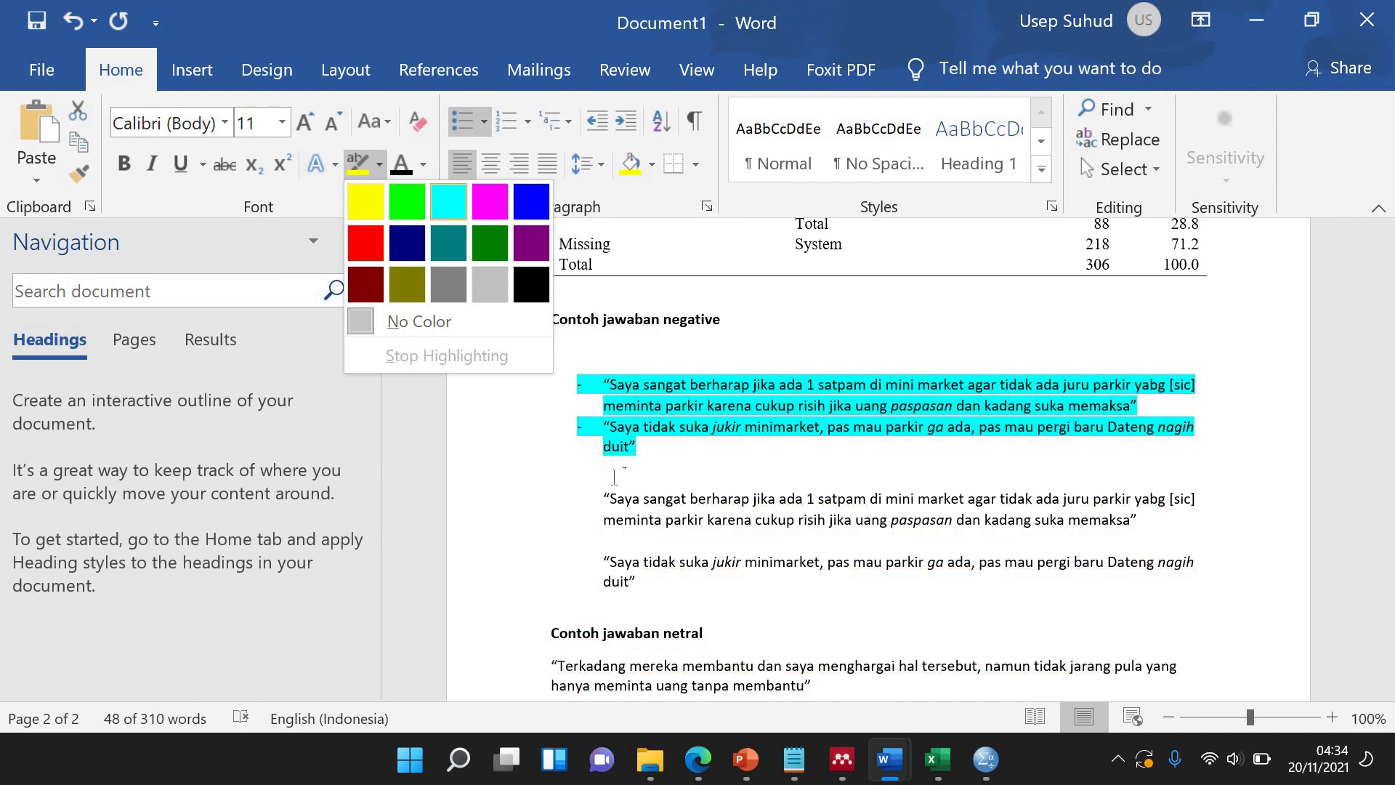
{"action": "left_click", "coordinate": [449, 202]}
Highlight the two unbulleted, indented negative answers in bright green.
{"action": "left_click", "coordinate": [594, 489]}
{"action": "left_click_drag", "start_coordinate": [603, 498], "coordinate": [645, 581]}
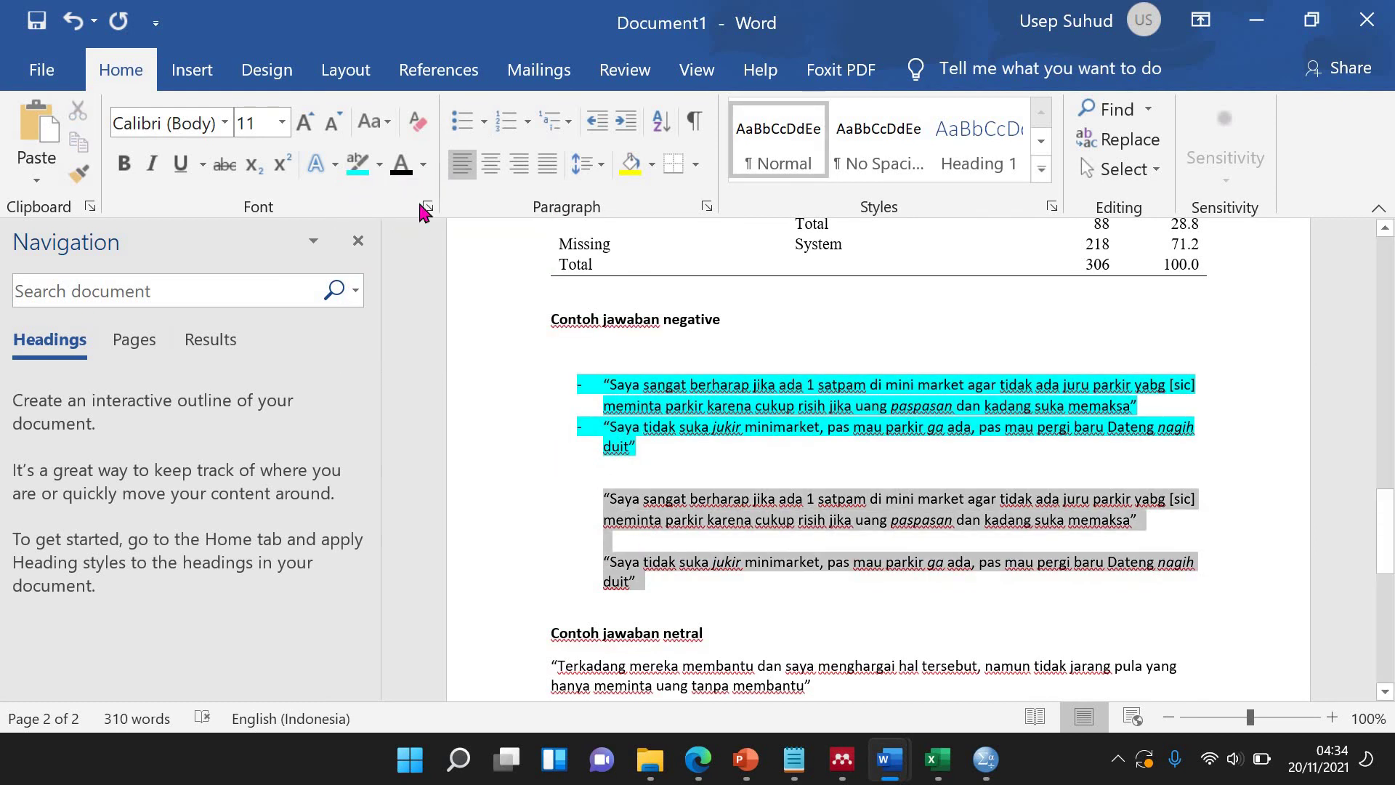
{"action": "left_click", "coordinate": [381, 170]}
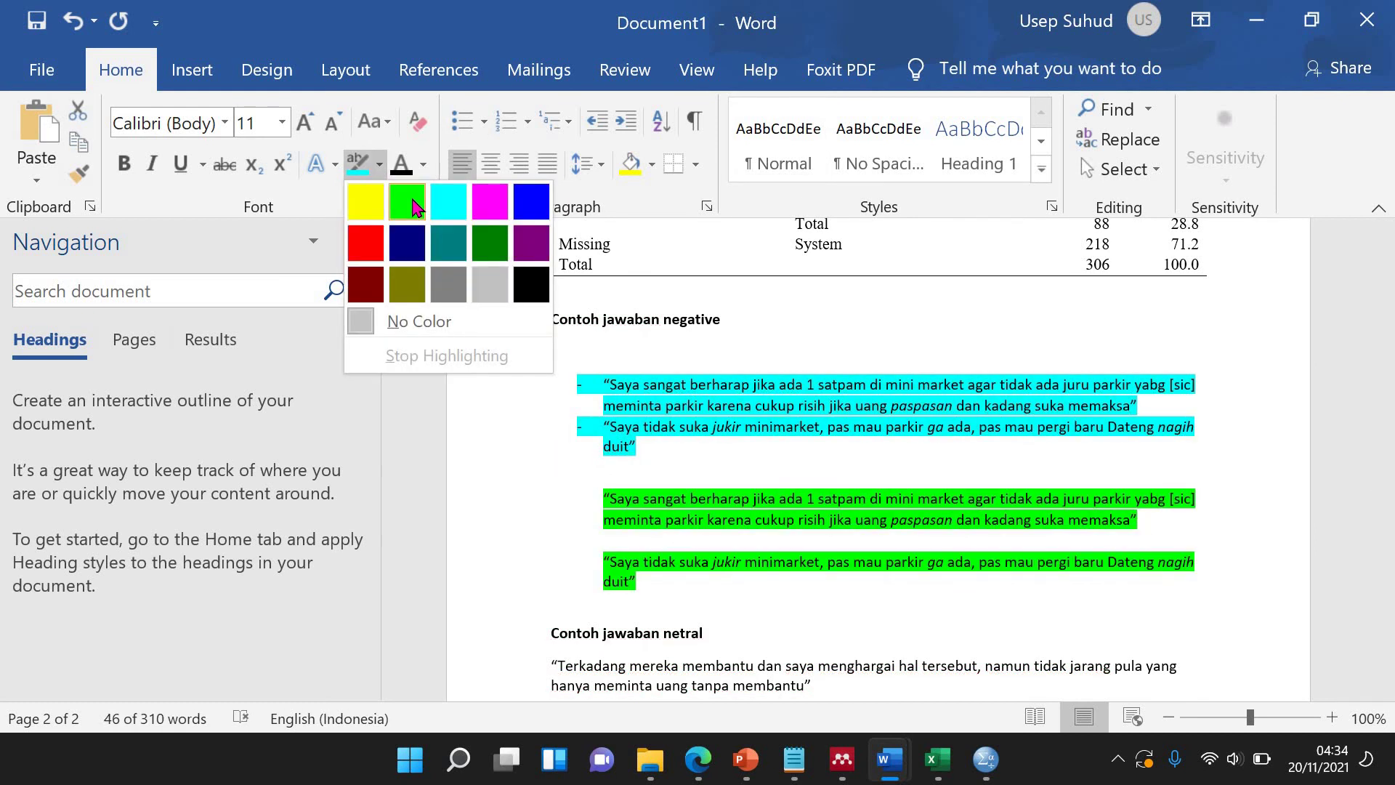
{"action": "left_click", "coordinate": [411, 201]}
{"action": "left_click", "coordinate": [620, 541]}
{"action": "left_click", "coordinate": [643, 585]}
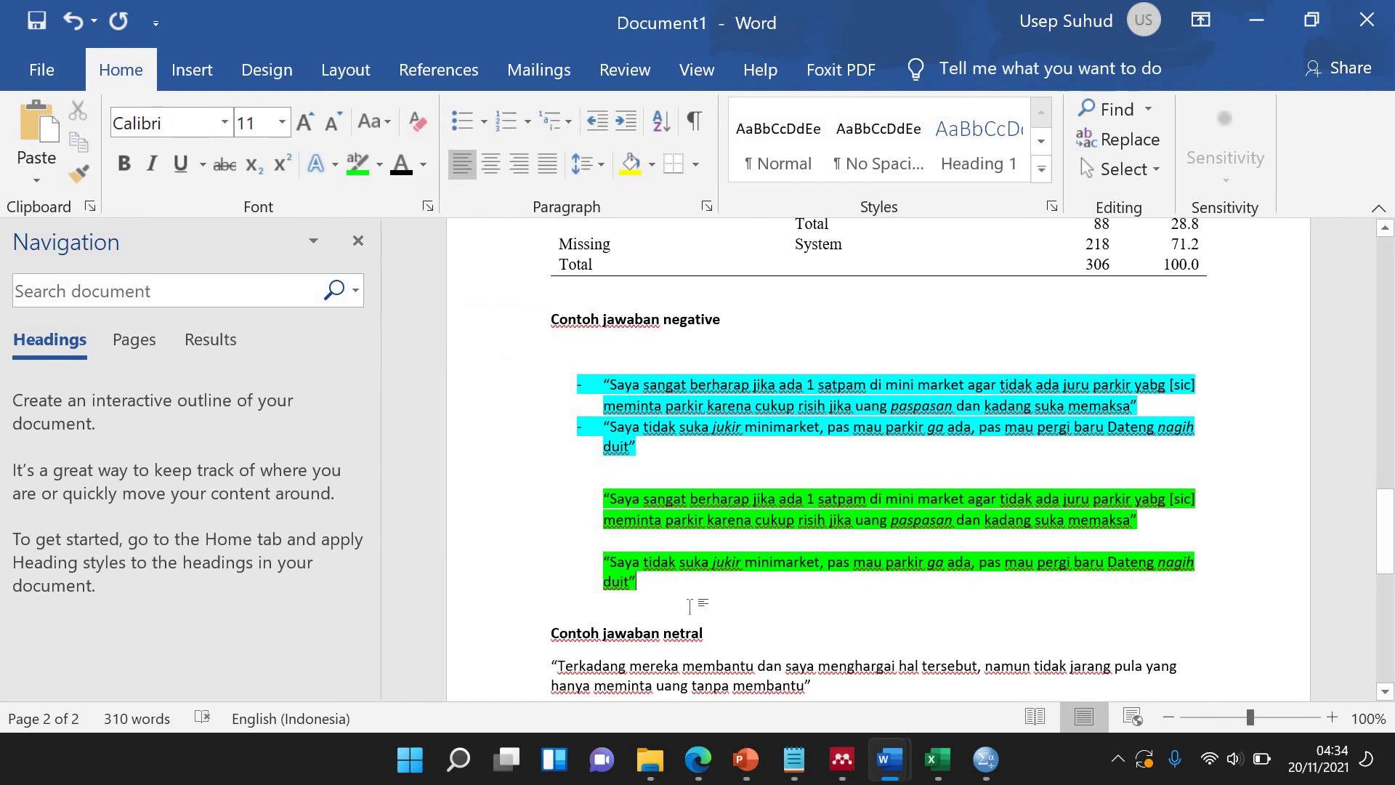
Add blank lines below the green answers and paste another copy of the dash-bulleted negative answers there.
{"action": "left_click", "coordinate": [690, 606]}
{"action": "key", "text": "Return"}
{"action": "key", "text": "Return"}
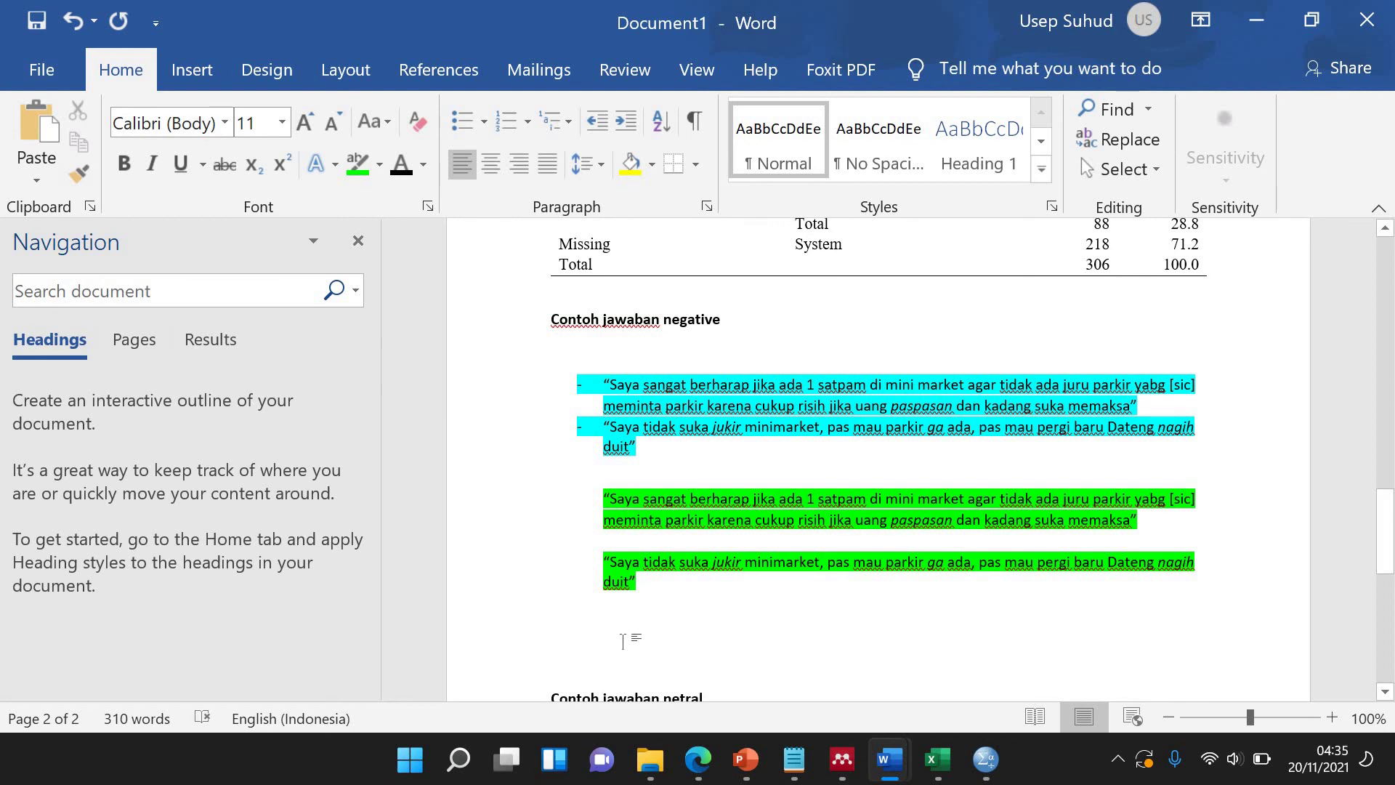
{"action": "key", "text": "ctrl+v"}
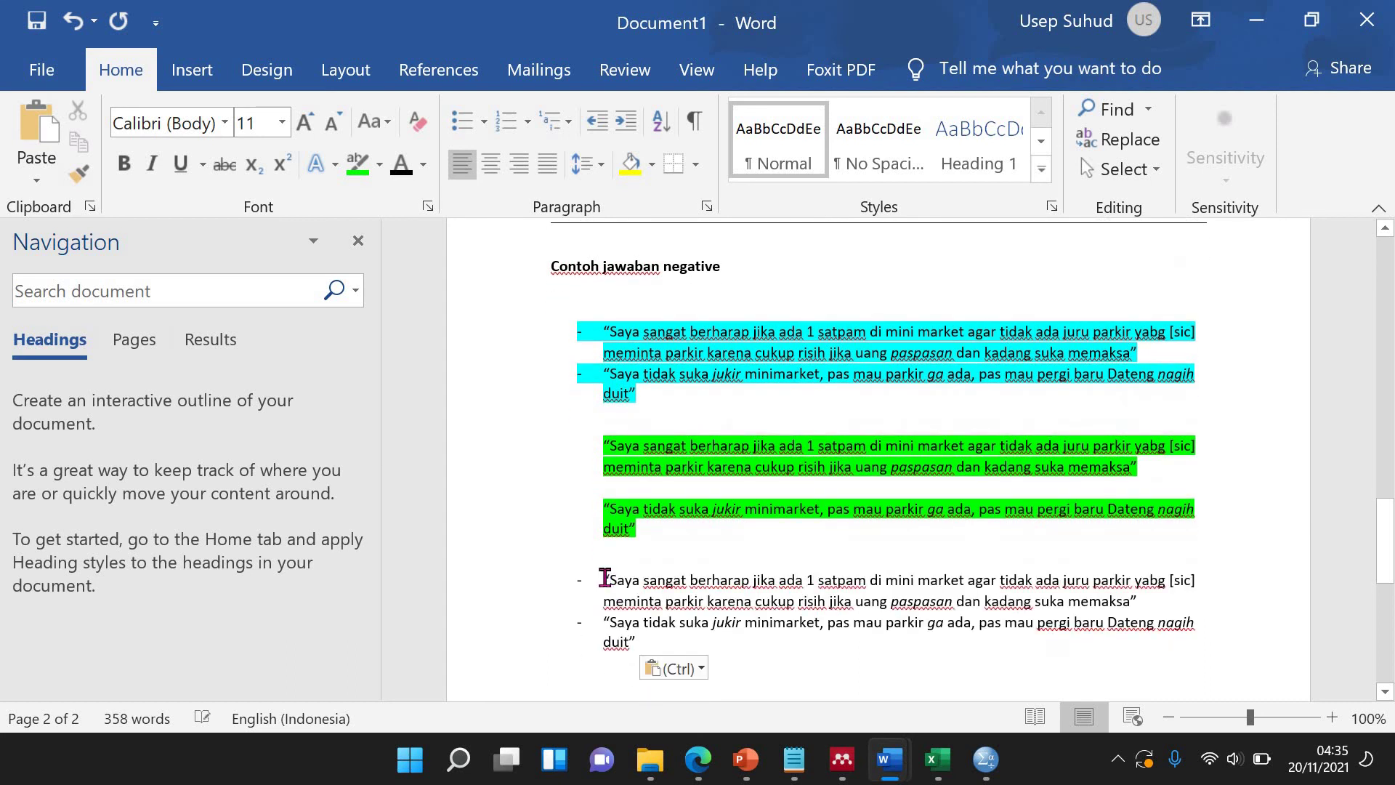
{"action": "left_click", "coordinate": [603, 579]}
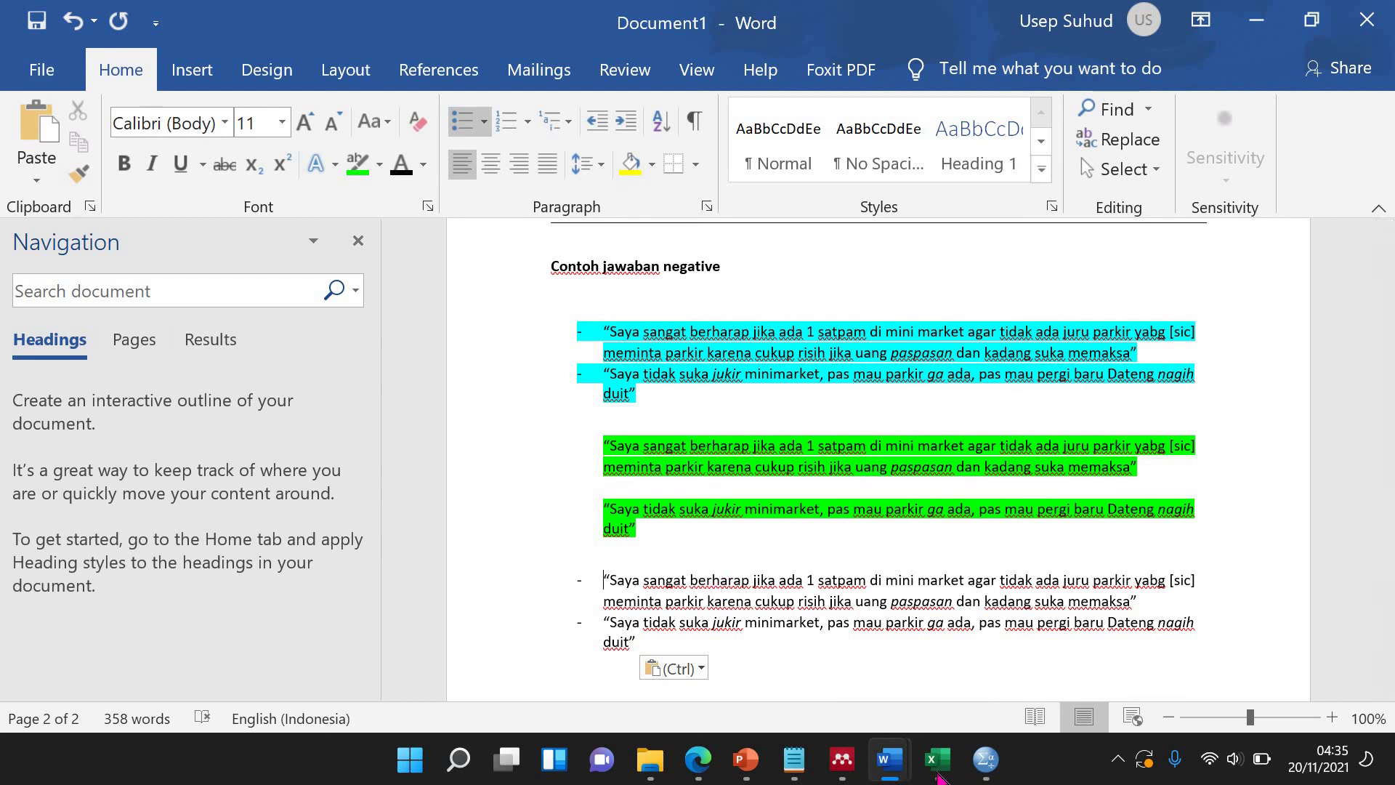
Switch to the 2021 Survei Pengujung Mini Market workbook in Excel and examine Sheet2's respondent profile columns, ID column and question header row.
{"action": "mouse_move", "coordinate": [930, 769]}
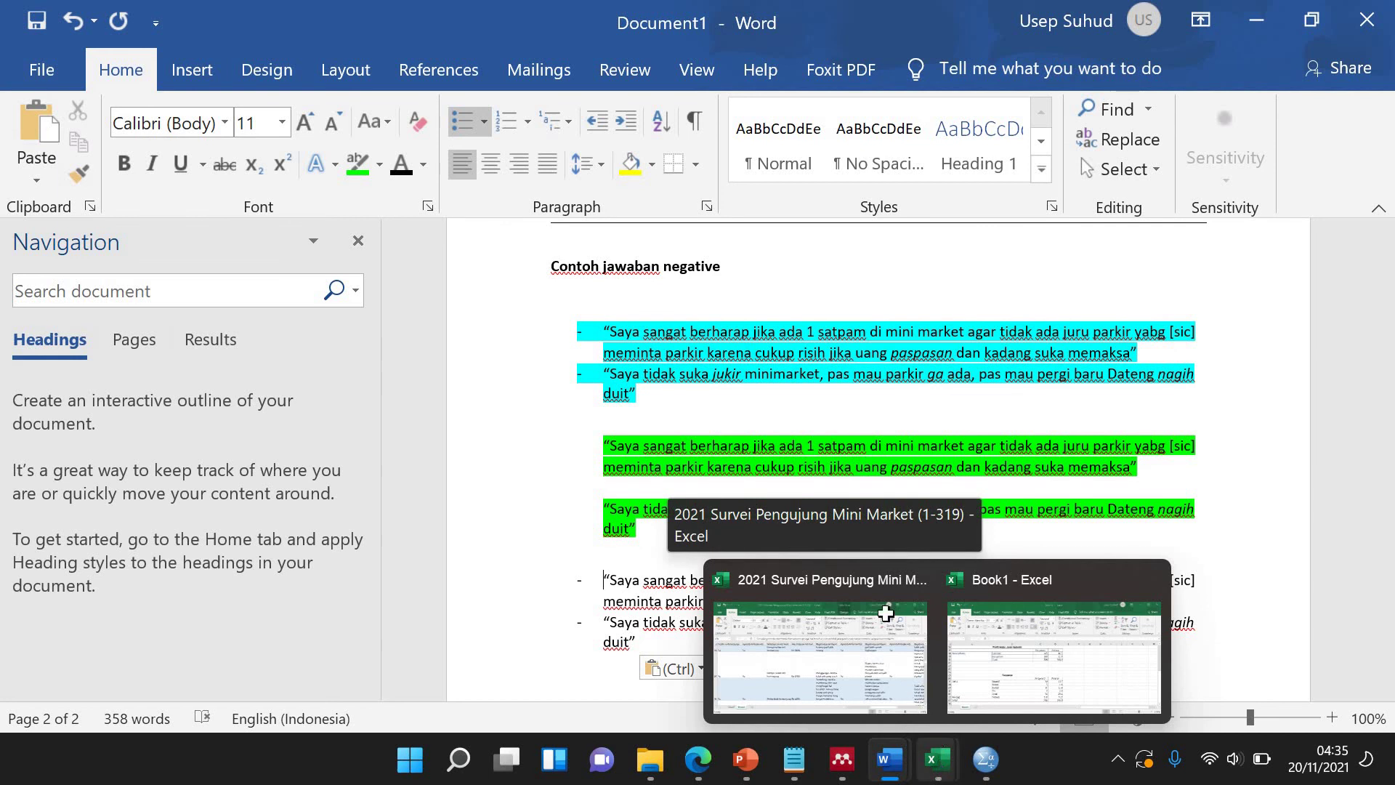
{"action": "left_click", "coordinate": [907, 694]}
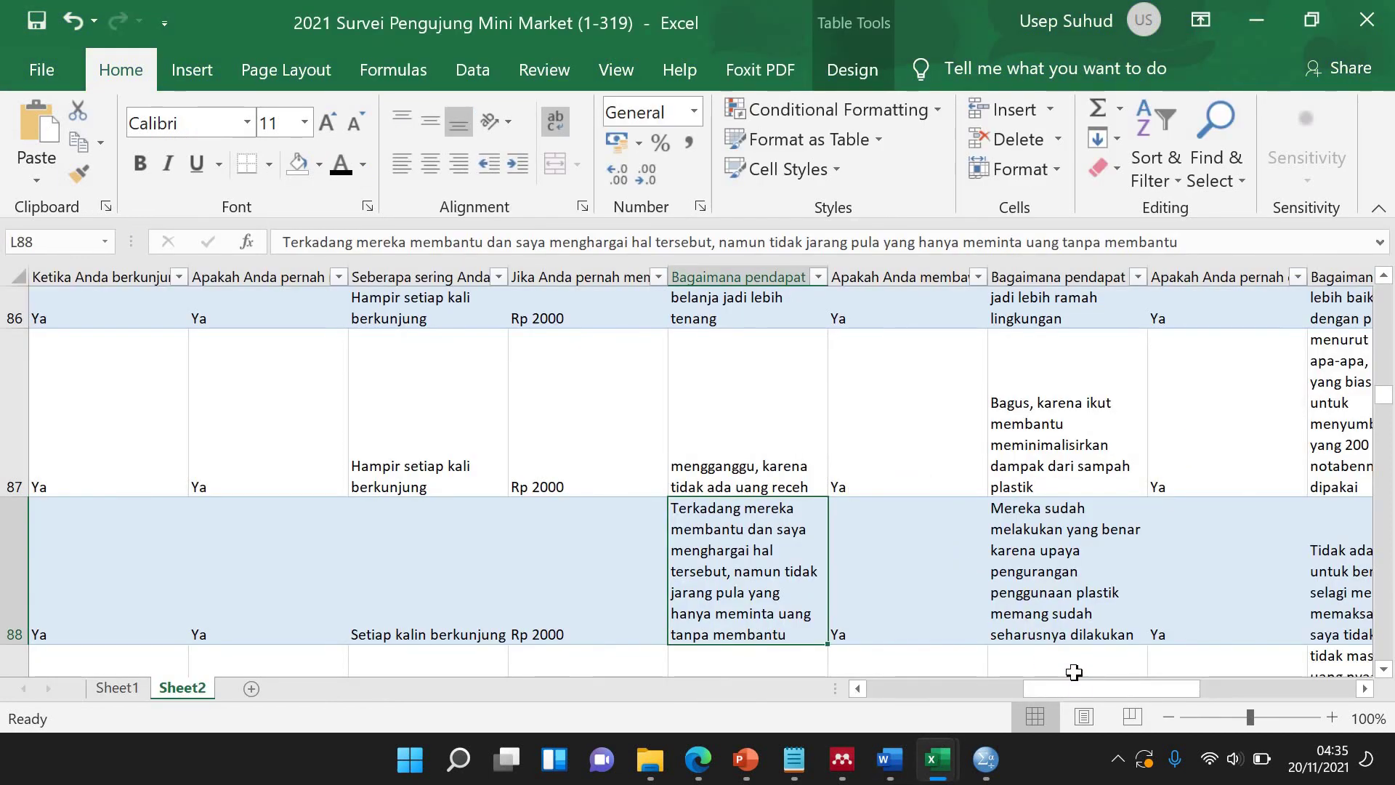
{"action": "left_click_drag", "start_coordinate": [1088, 697], "coordinate": [1162, 699]}
{"action": "left_click_drag", "start_coordinate": [1076, 659], "coordinate": [869, 460]}
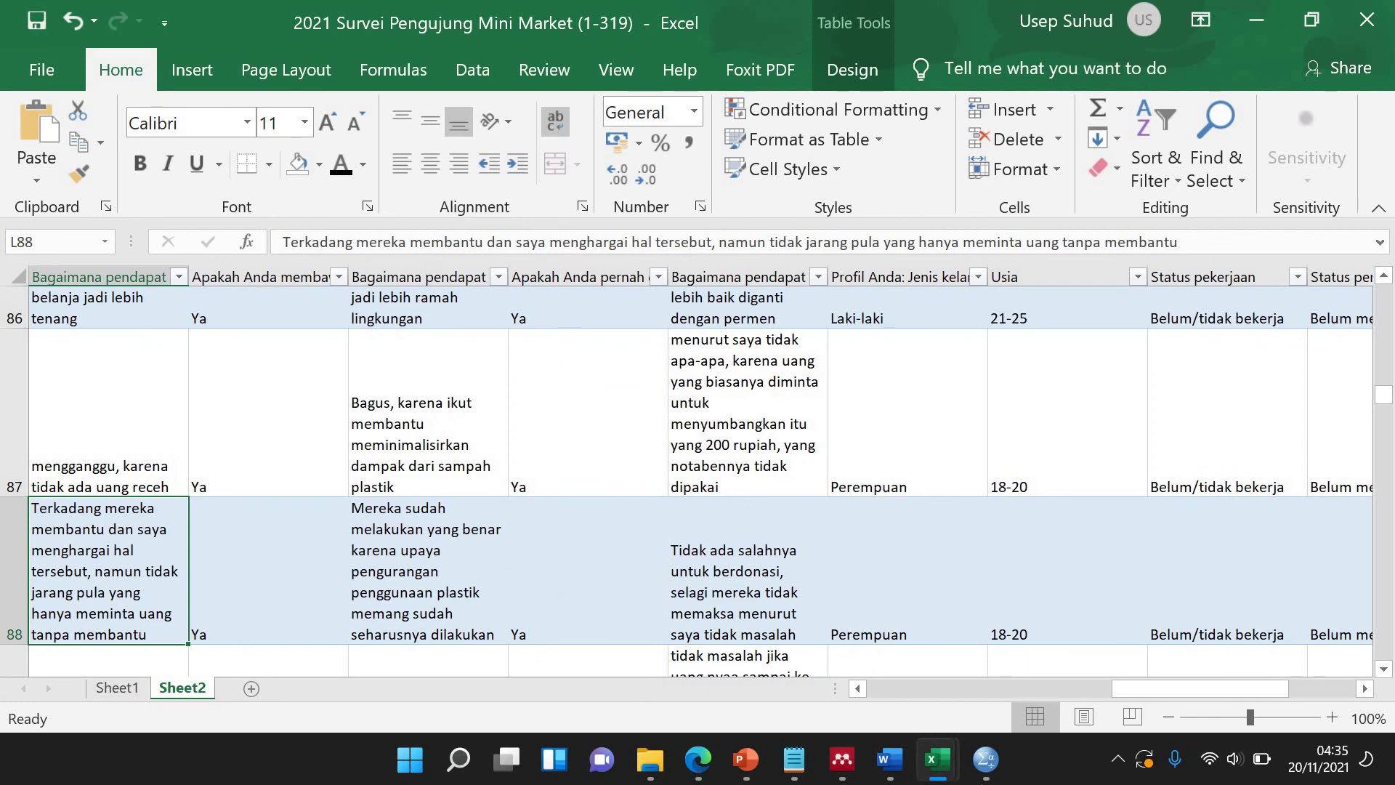
{"action": "mouse_move", "coordinate": [892, 763]}
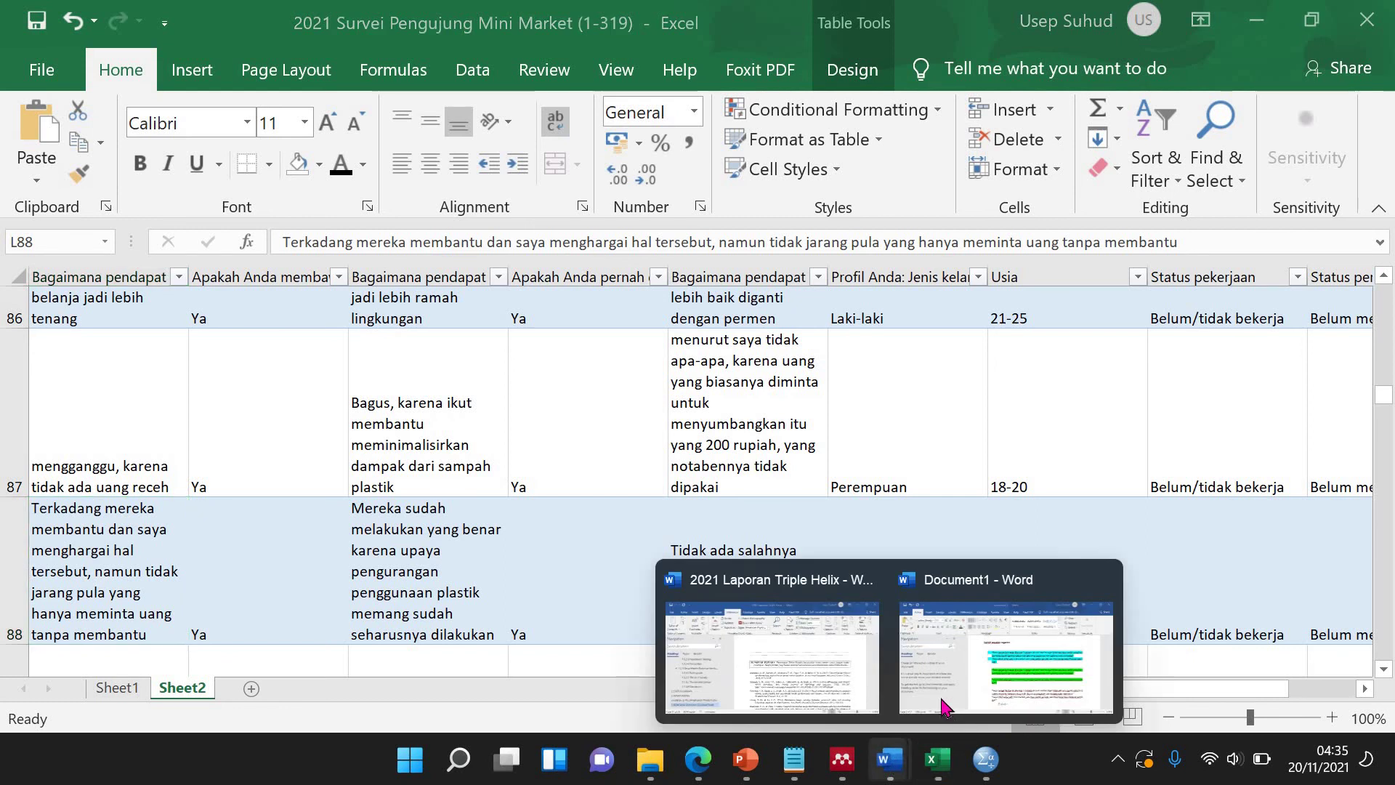
{"action": "left_click", "coordinate": [1060, 640]}
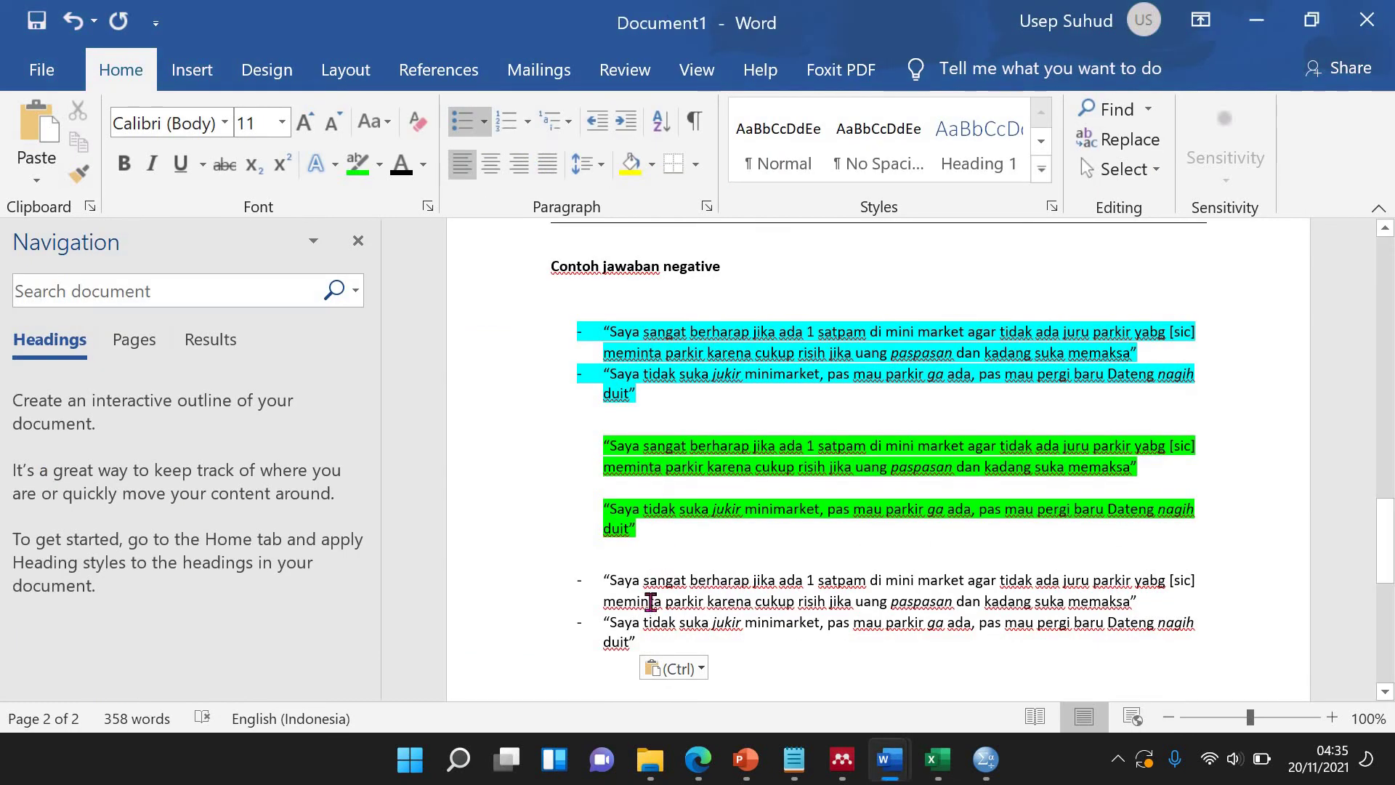
{"action": "mouse_move", "coordinate": [937, 759]}
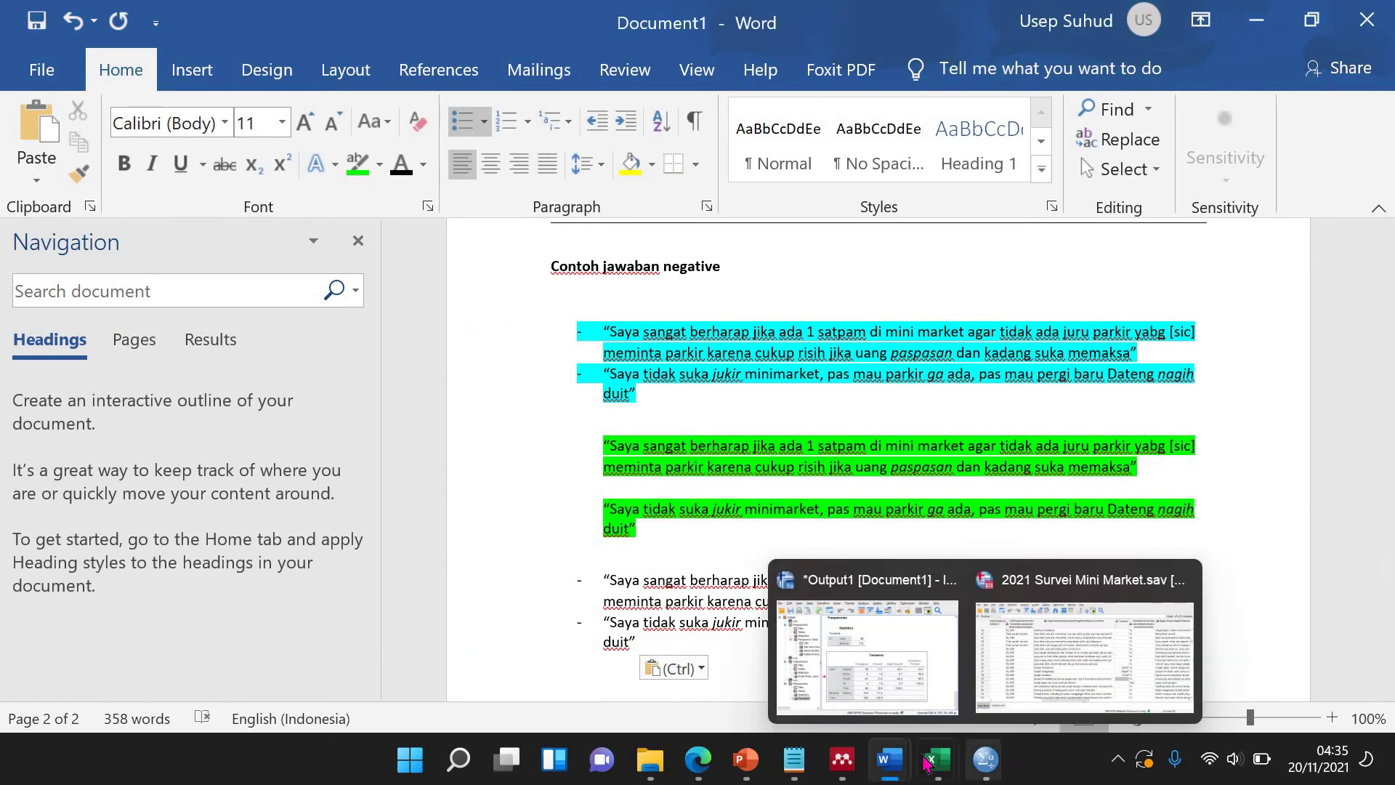
{"action": "left_click", "coordinate": [921, 691]}
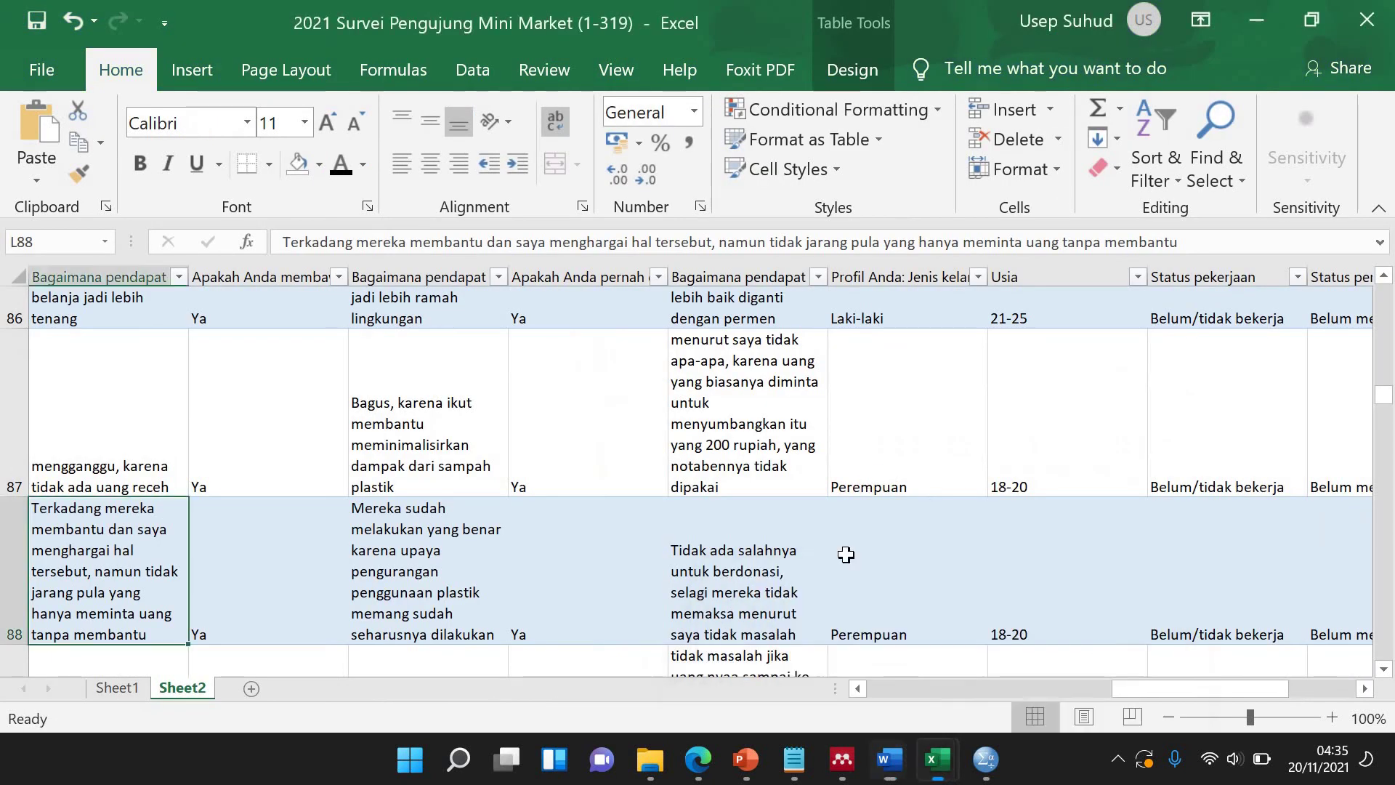
{"action": "left_click_drag", "start_coordinate": [1200, 694], "coordinate": [855, 711]}
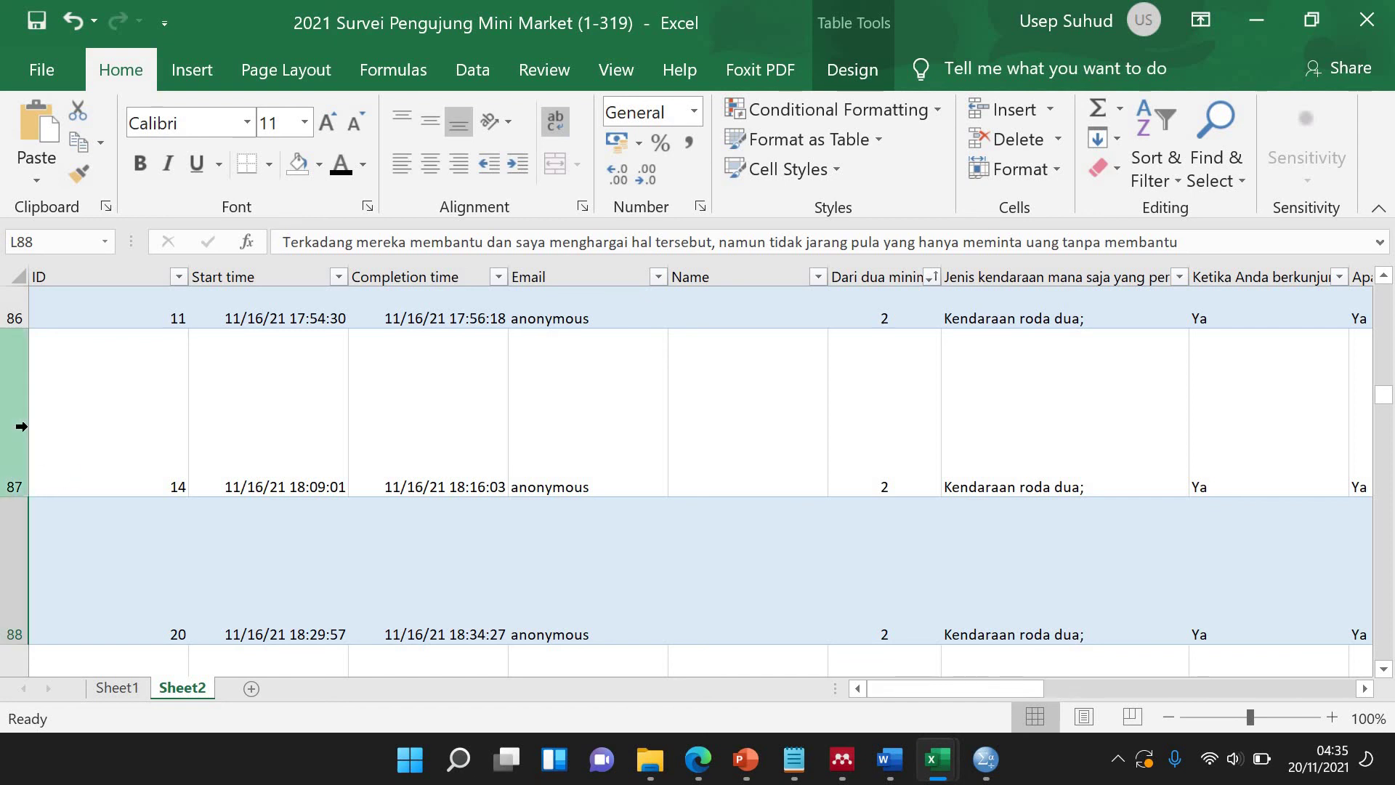
{"action": "left_click_drag", "start_coordinate": [1384, 396], "coordinate": [1392, 284]}
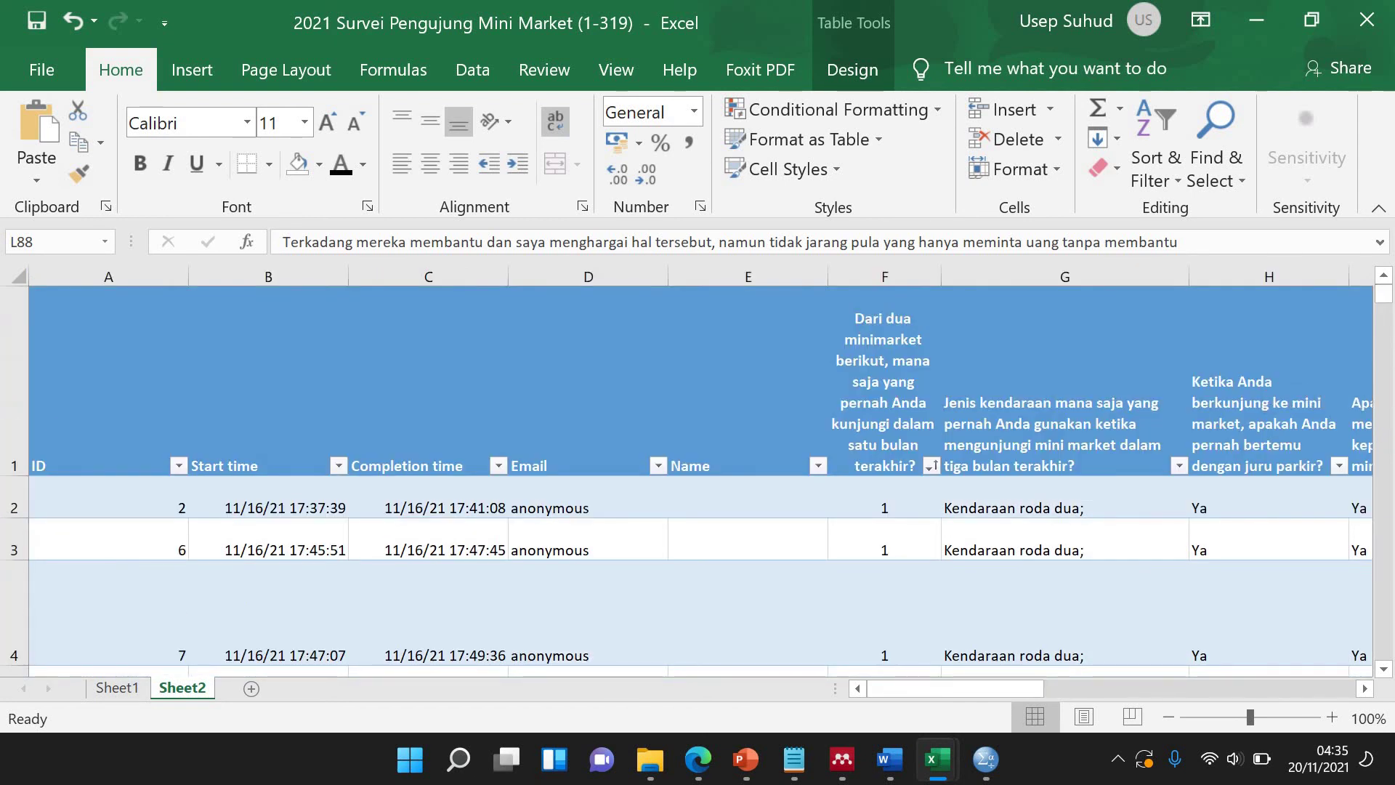
{"action": "left_click", "coordinate": [6, 405]}
{"action": "mouse_move", "coordinate": [1384, 305]}
{"action": "left_mouse_down"}
{"action": "mouse_move", "coordinate": [1392, 376]}
{"action": "mouse_move", "coordinate": [1387, 279]}
{"action": "left_mouse_up"}
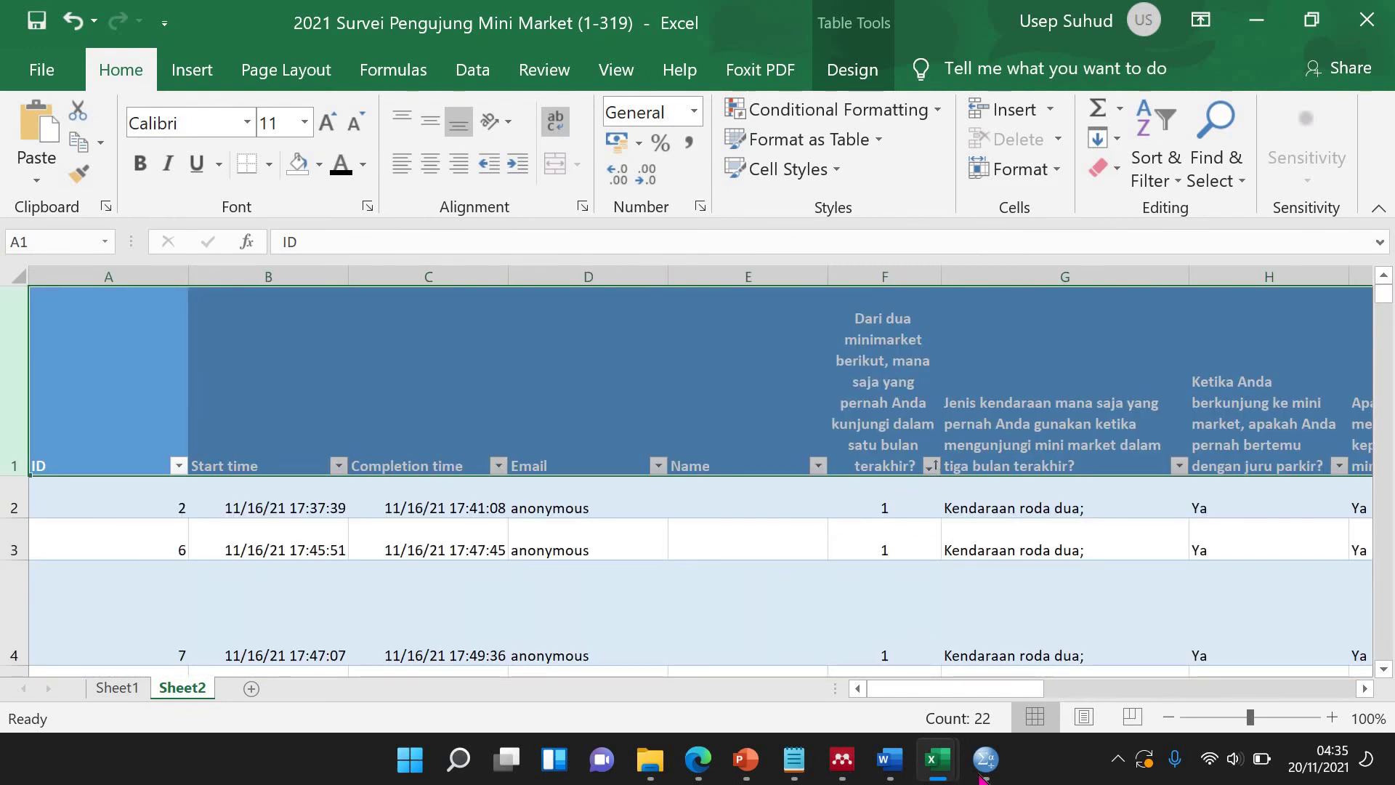
Switch back to Document1 in Word and start a line above the unhighlighted bulleted list with "Seorang responden yang bersikap".
{"action": "mouse_move", "coordinate": [981, 774]}
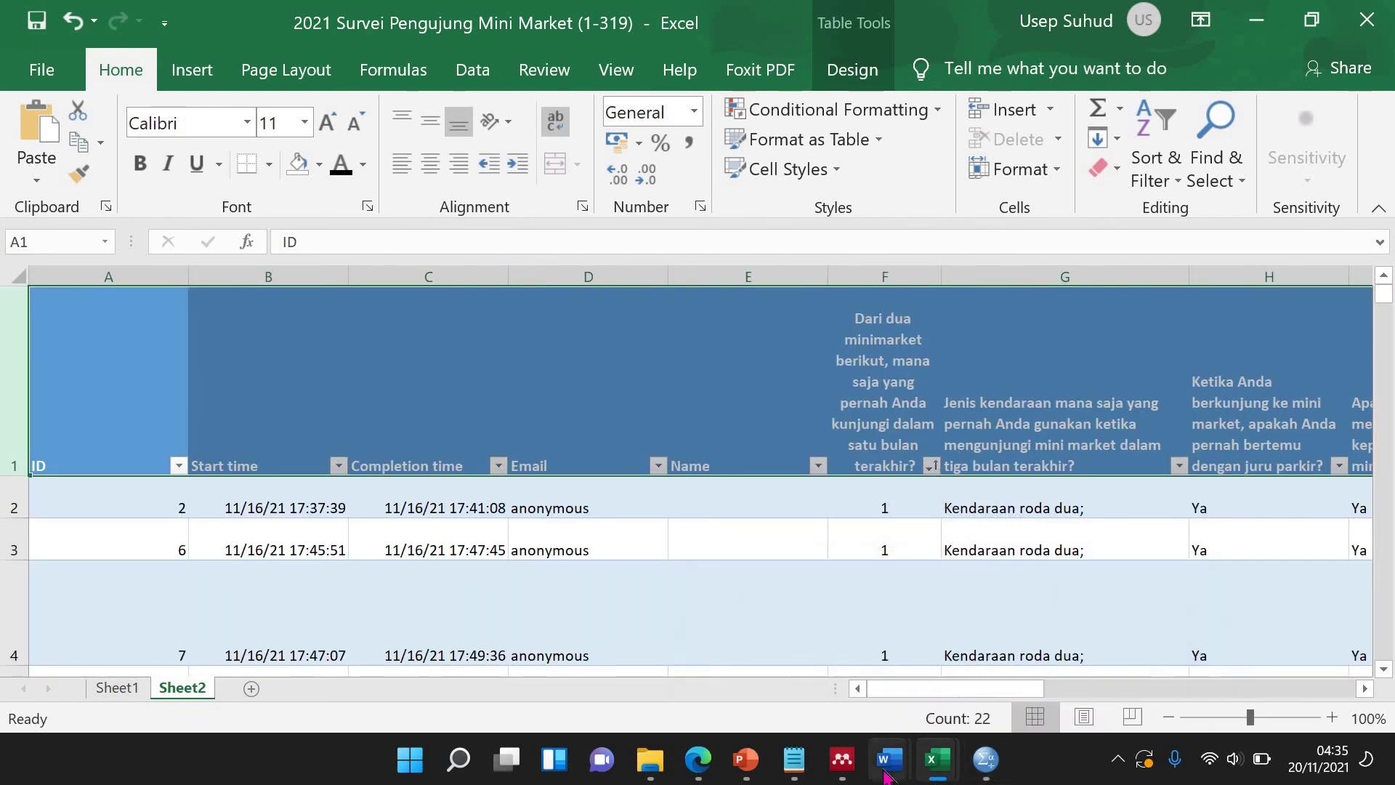
{"action": "mouse_move", "coordinate": [890, 770]}
{"action": "left_click", "coordinate": [1010, 654]}
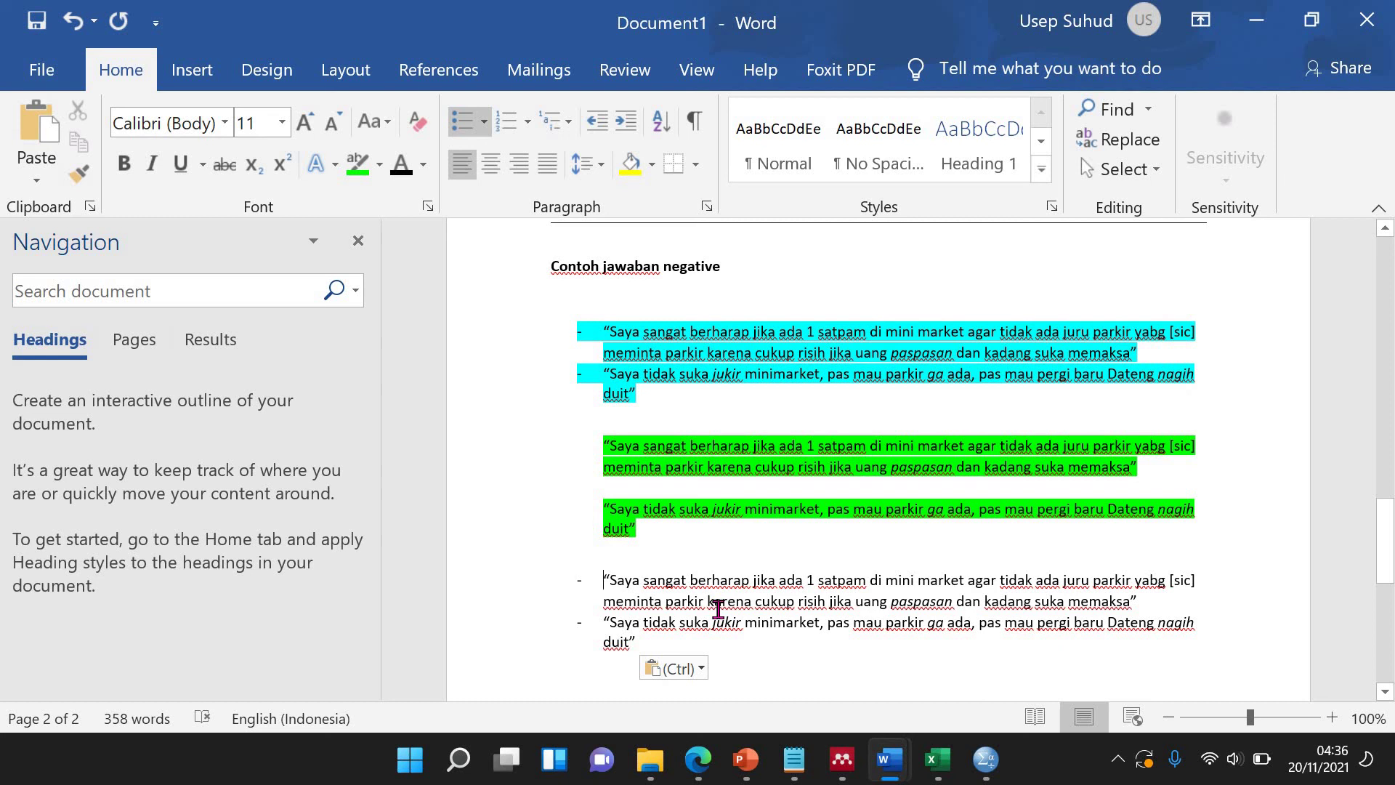
{"action": "key", "text": "Up"}
{"action": "key", "text": "Return"}
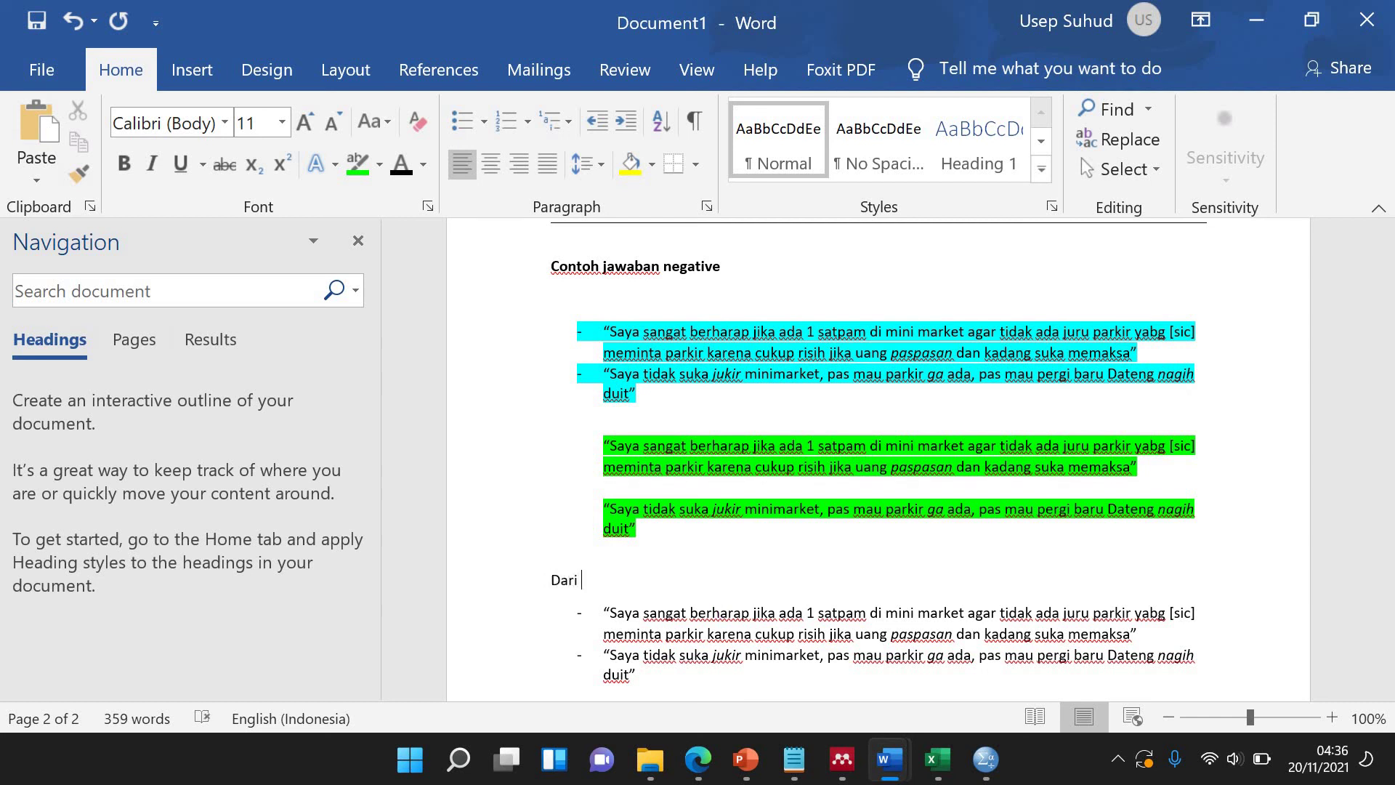
{"action": "key", "text": "BackSpace"}
{"action": "key", "text": "BackSpace"}
{"action": "key", "text": "BackSpace"}
{"action": "key", "text": "BackSpace"}
{"action": "key", "text": "BackSpace"}
{"action": "key", "text": "BackSpace"}
{"action": "type", "text": "sec"}
{"action": "type", "text": "rang "}
{"action": "type", "text": "rs"}
{"action": "type", "text": "esponden yan"}
{"action": "type", "text": "g bersikap"}
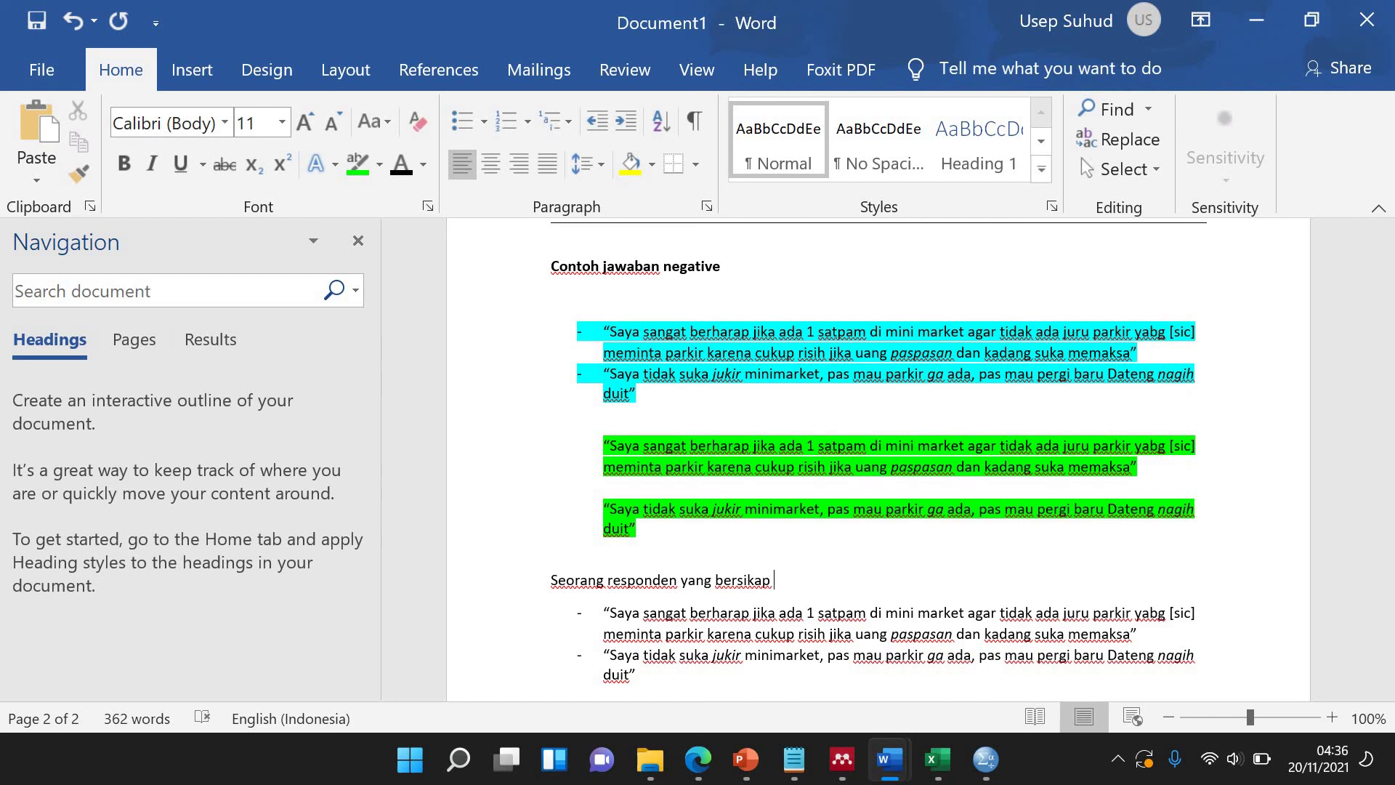
Continue the line with "negatif terhadap juru parker, menyatakan bahwa," and join the first bulleted quote to it as running text.
{"action": "key", "text": "BackSpace"}
{"action": "key", "text": "BackSpace"}
{"action": "type", "text": "negatif"}
{"action": "key", "text": "BackSpace"}
{"action": "type", "text": "ve many"}
{"action": "key", "text": "BackSpace"}
{"action": "key", "text": "BackSpace"}
{"action": "key", "text": "BackSpace"}
{"action": "key", "text": "BackSpace"}
{"action": "key", "text": "BackSpace"}
{"action": "key", "text": "BackSpace"}
{"action": "key", "text": "BackSpace"}
{"action": "key", "text": "BackSpace"}
{"action": "type", "text": "f terhadap juru parker, menyatakan bahw"}
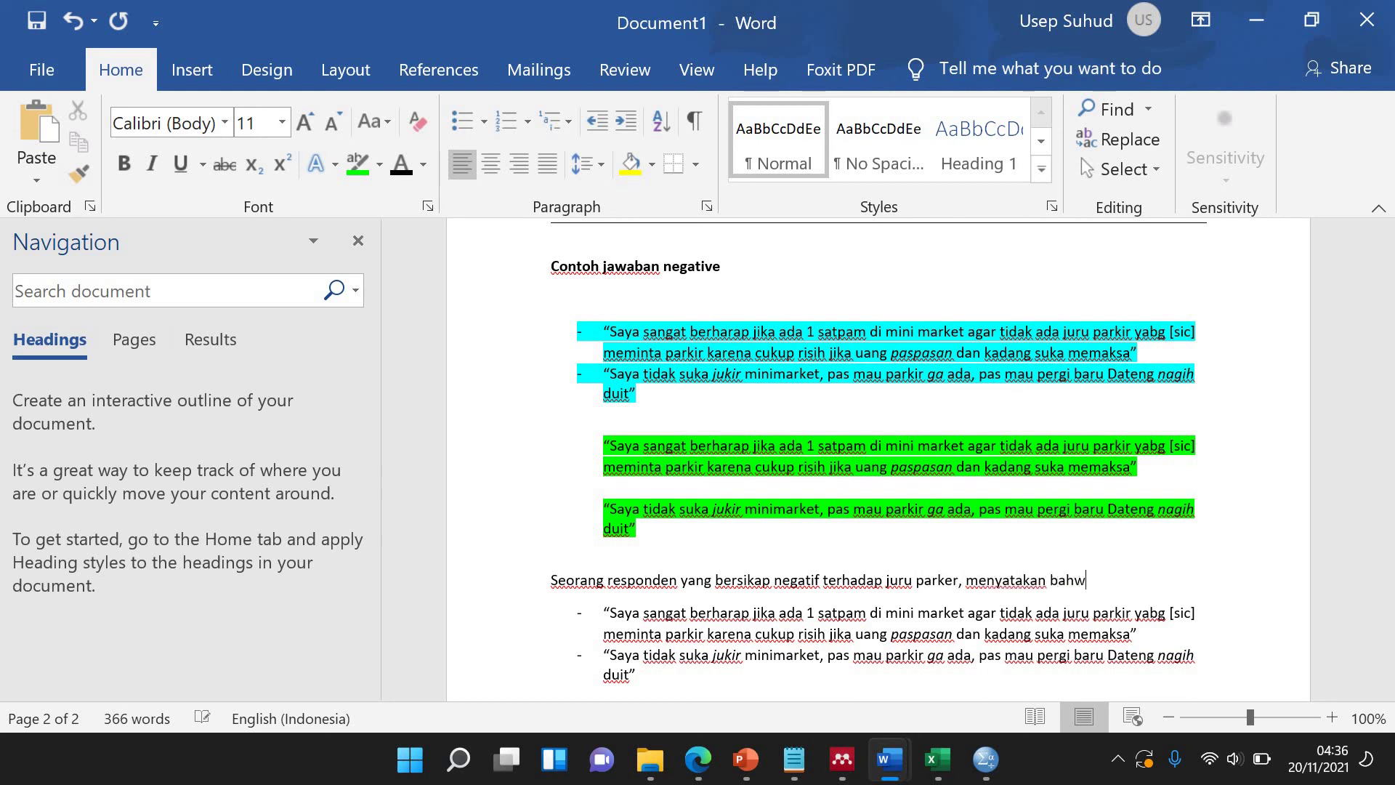
{"action": "type", "text": "a,"}
{"action": "key", "text": "Delete"}
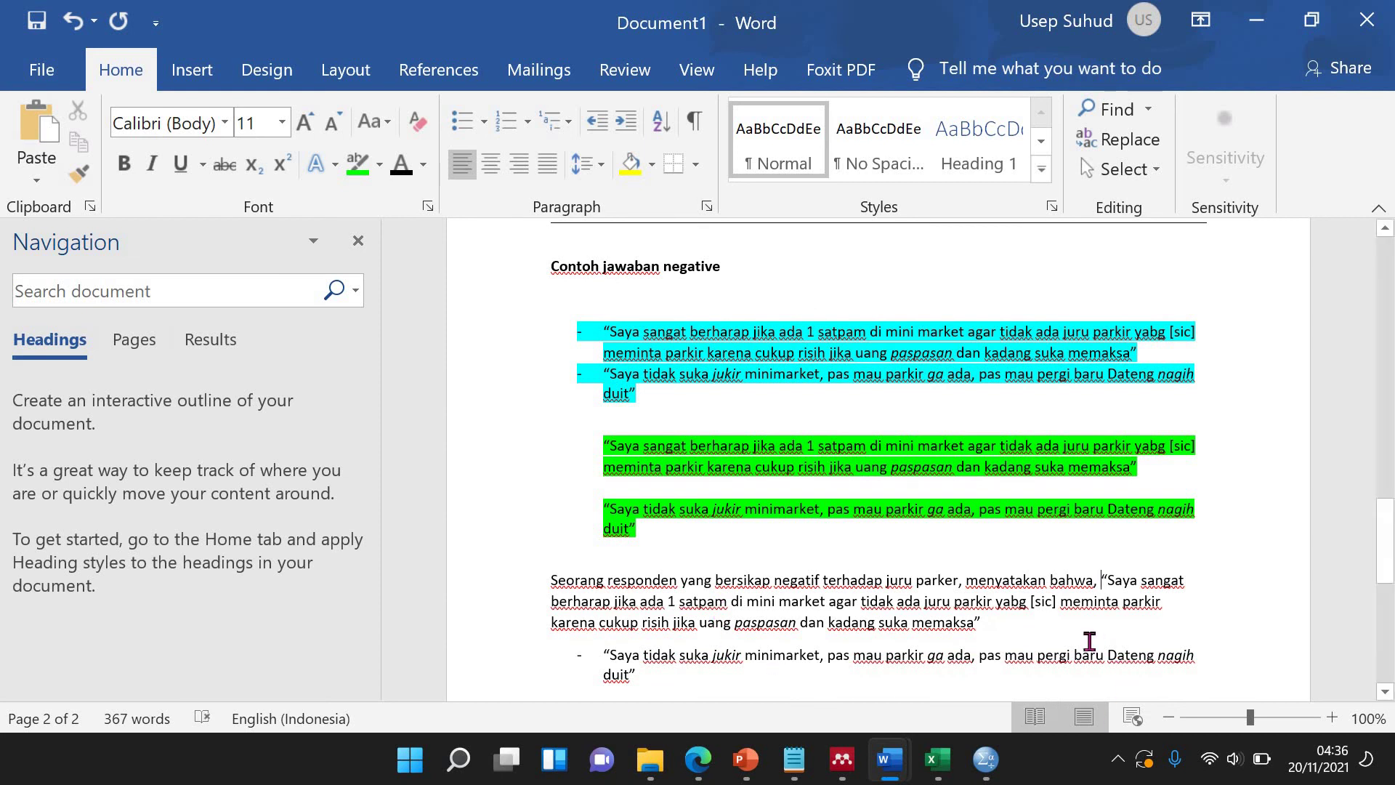
End the first quote with a period, add "Responden lain, menyampaikan, bahwa", and join the second bulleted quote to the paragraph.
{"action": "key", "text": "Down"}
{"action": "key", "text": "Down"}
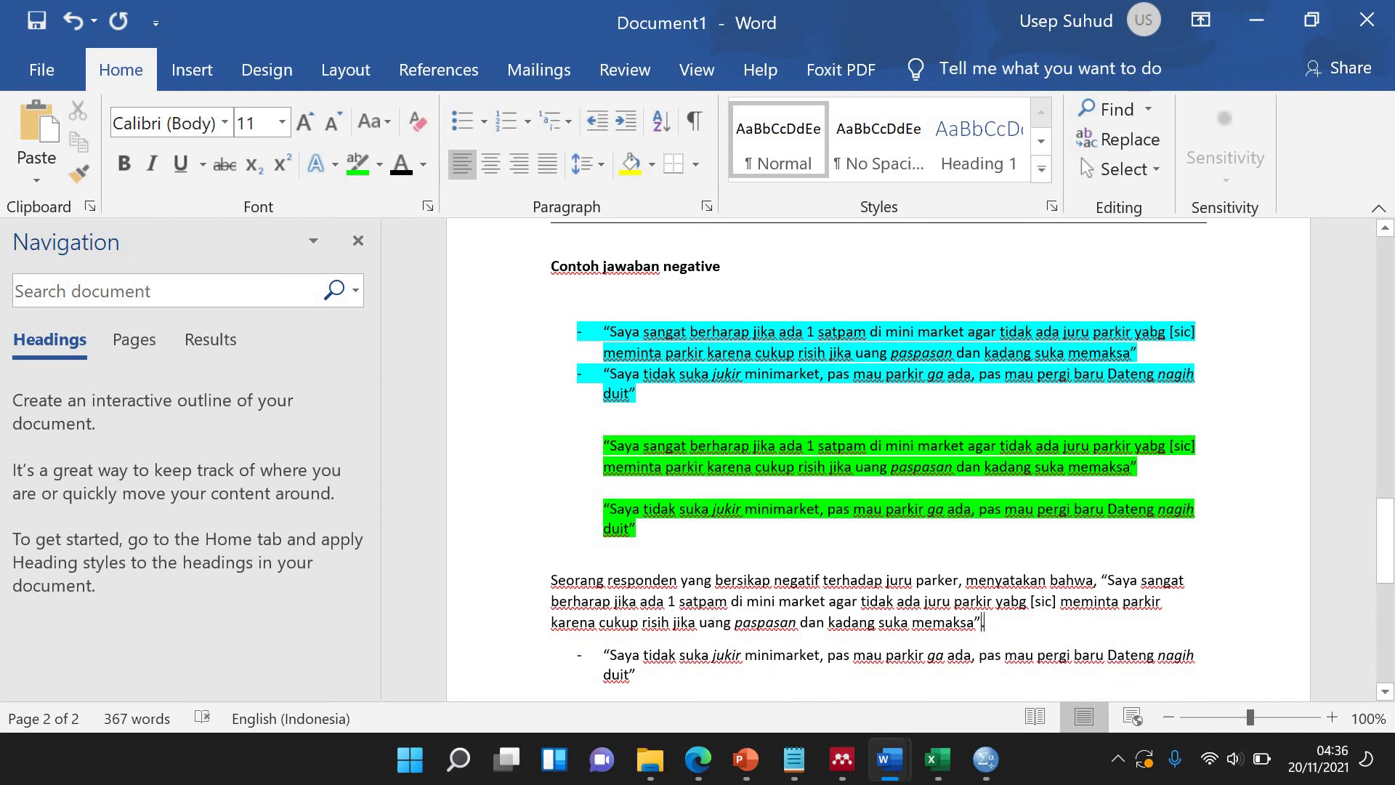
{"action": "type", "text": ". responden lain, meny"}
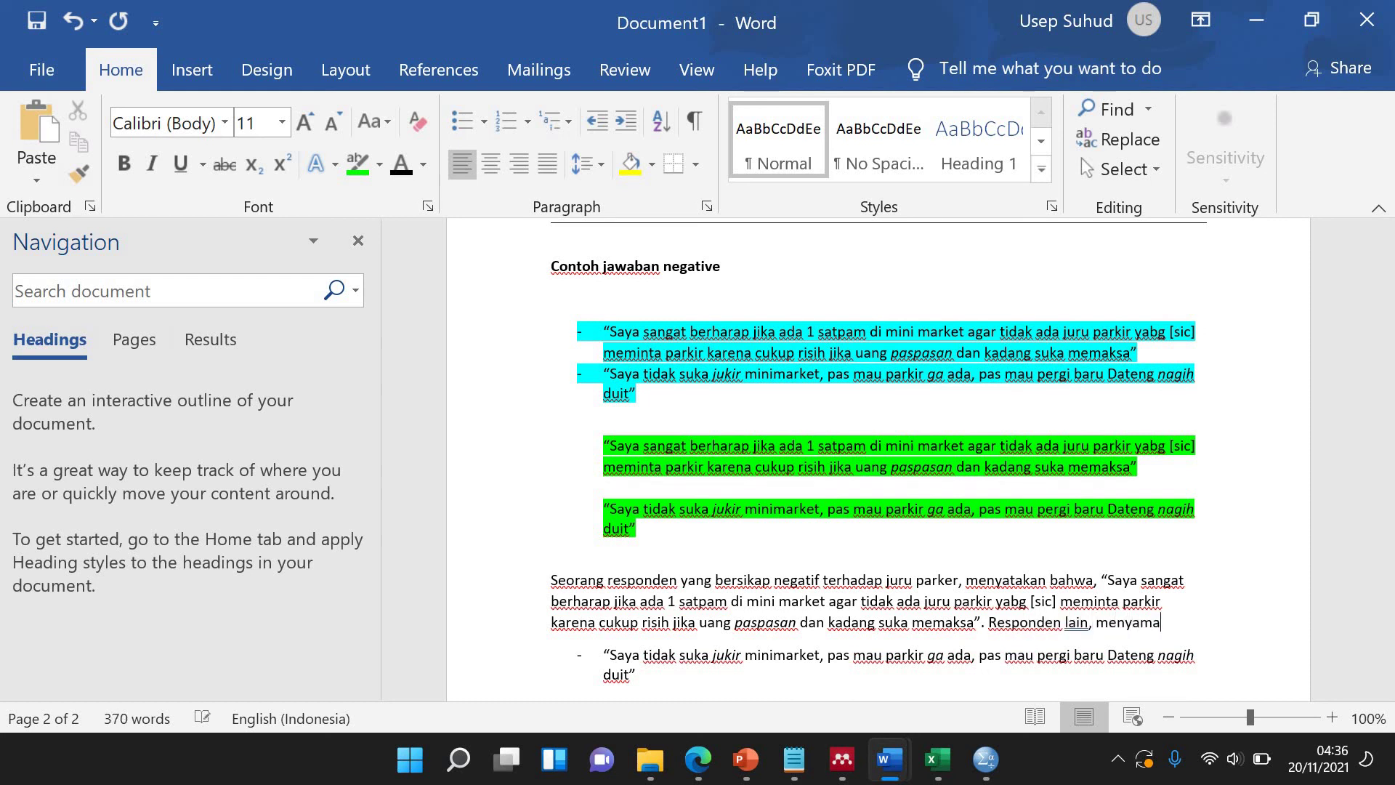
{"action": "type", "text": "ampaikan, bahwa"}
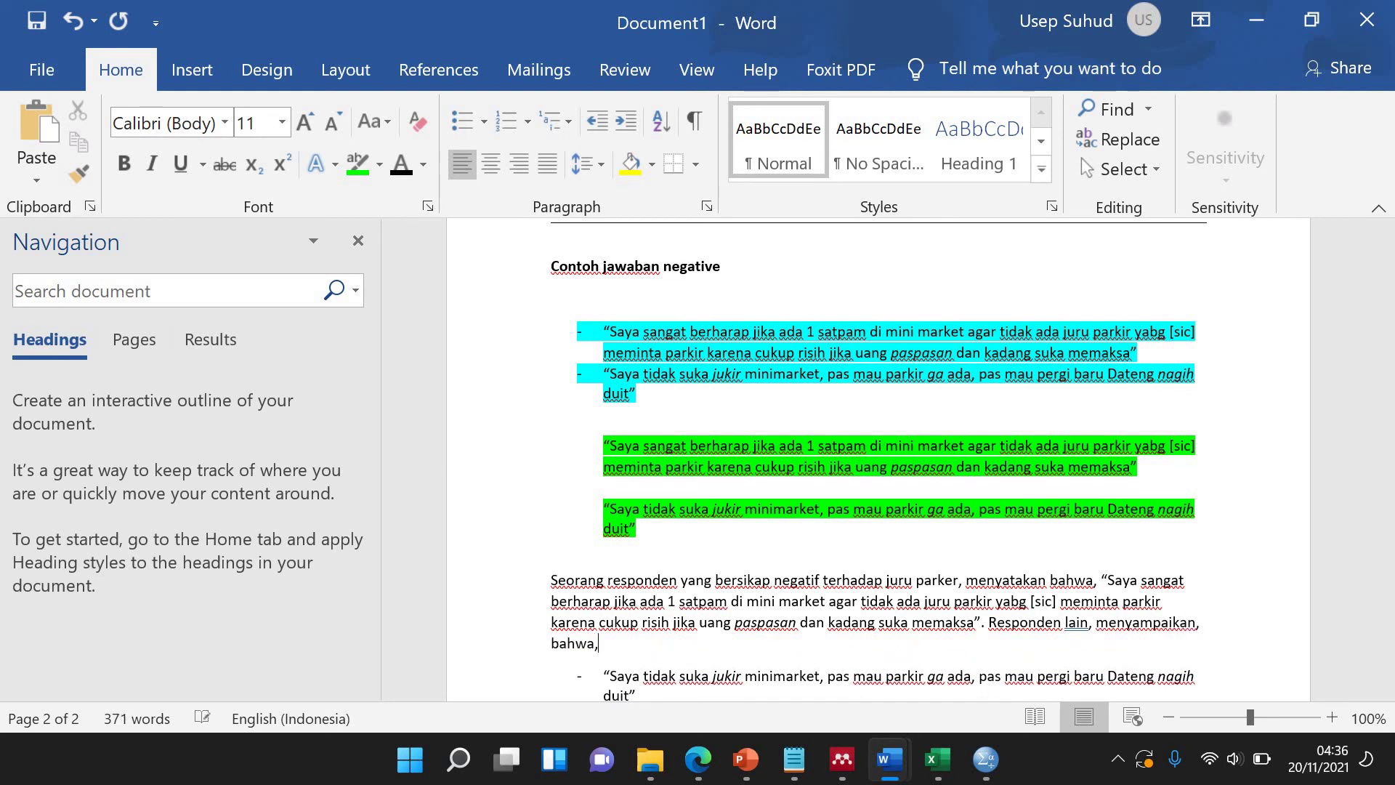
{"action": "key", "text": "Delete"}
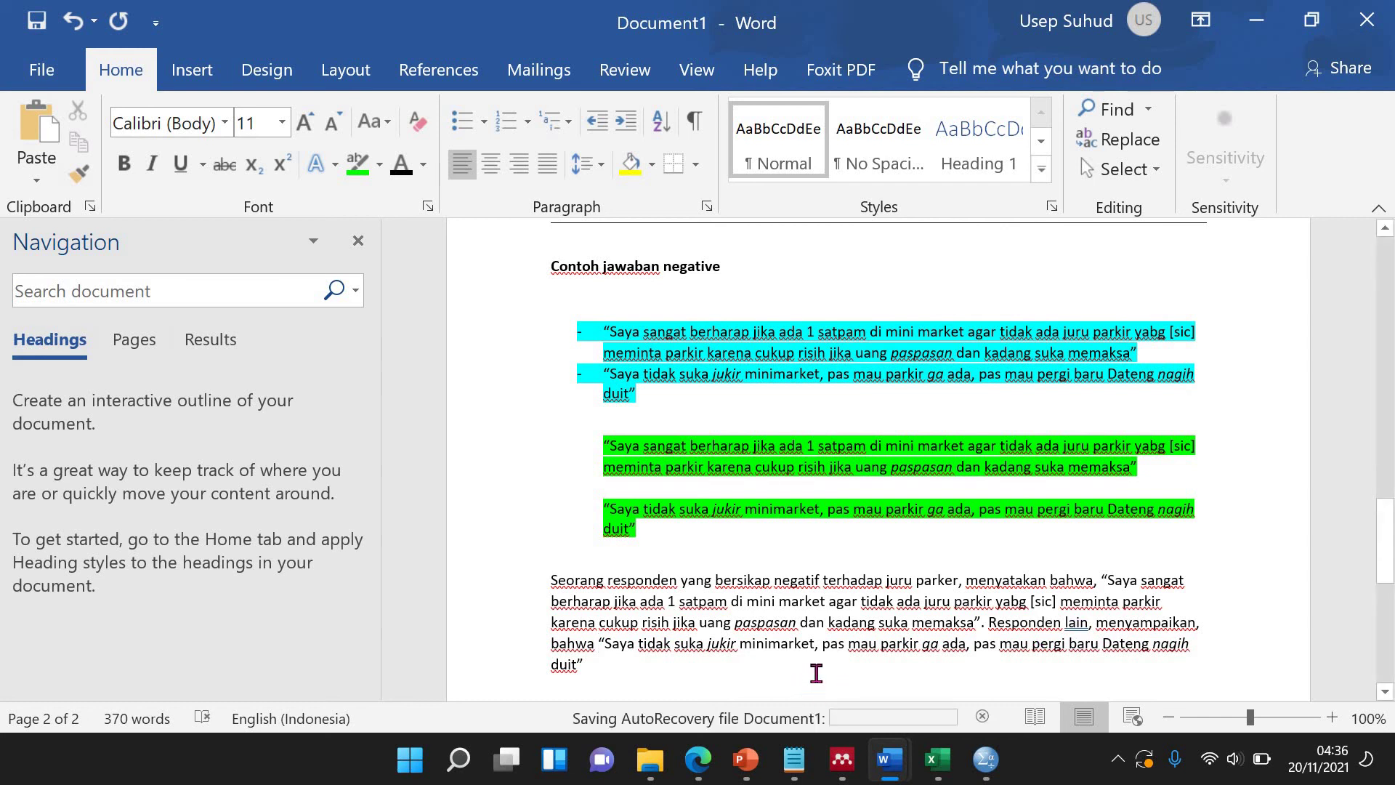
{"action": "scroll", "coordinate": [822, 669], "scroll_direction": "down", "scroll_amount": 2}
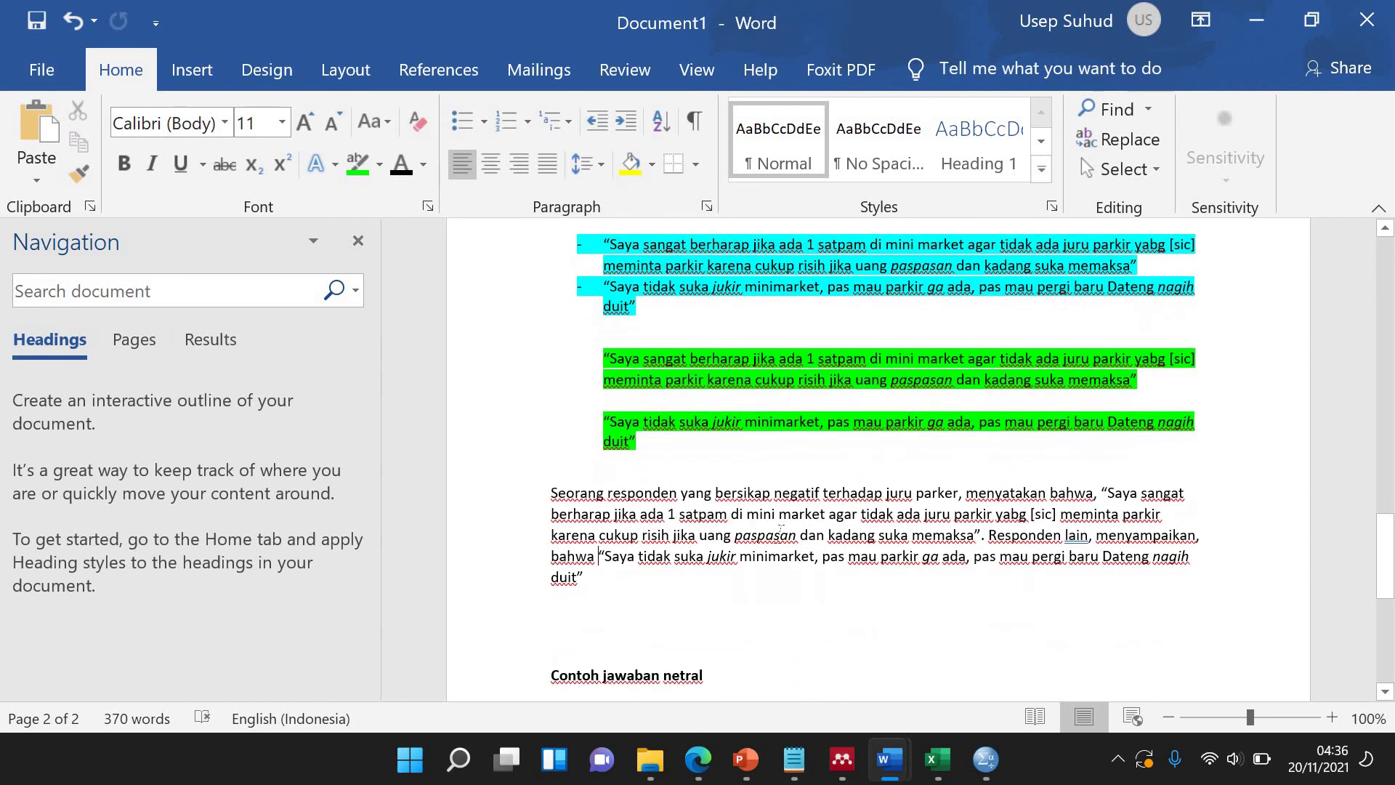
{"action": "scroll", "coordinate": [725, 489], "scroll_direction": "up", "scroll_amount": 4}
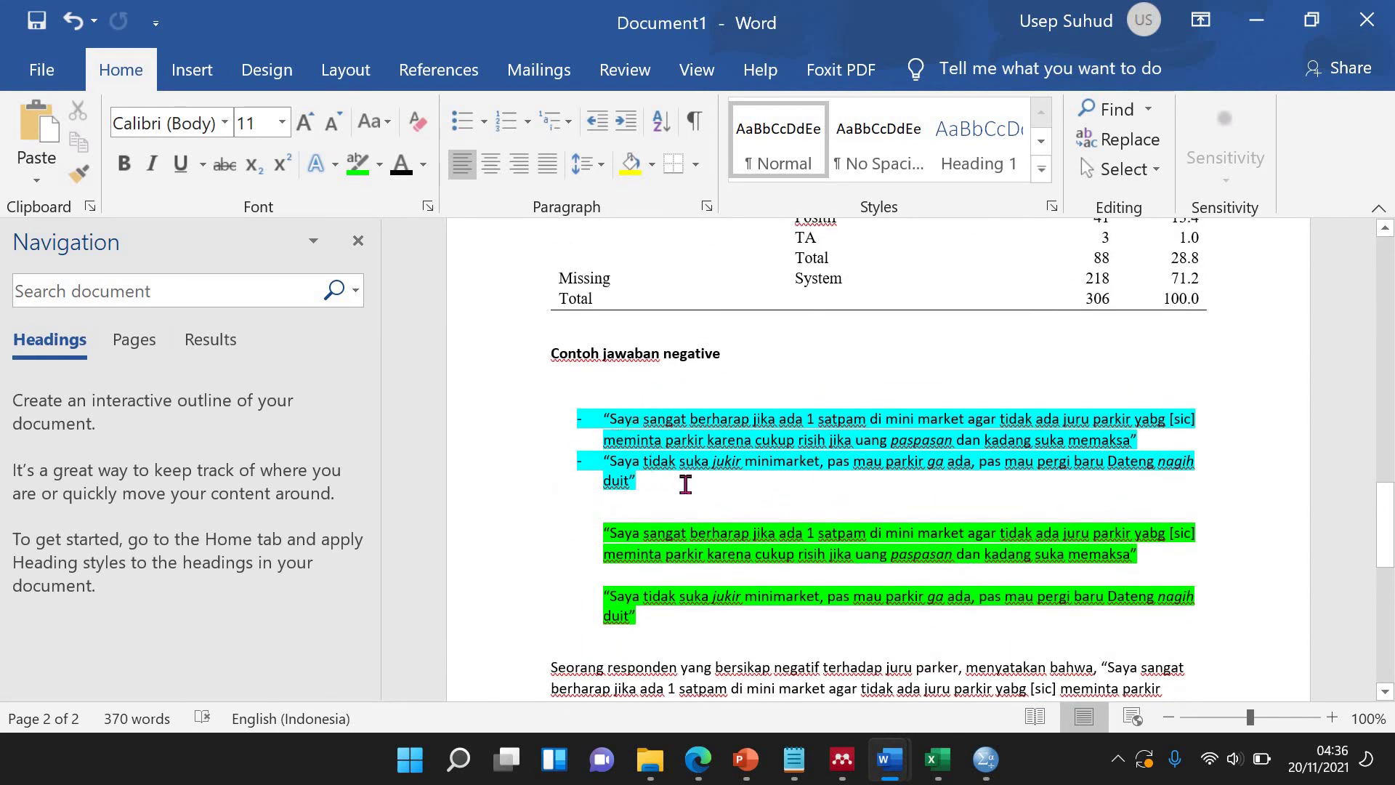
{"action": "scroll", "coordinate": [713, 551], "scroll_direction": "down", "scroll_amount": 2}
{"action": "scroll", "coordinate": [713, 551], "scroll_direction": "up", "scroll_amount": 2}
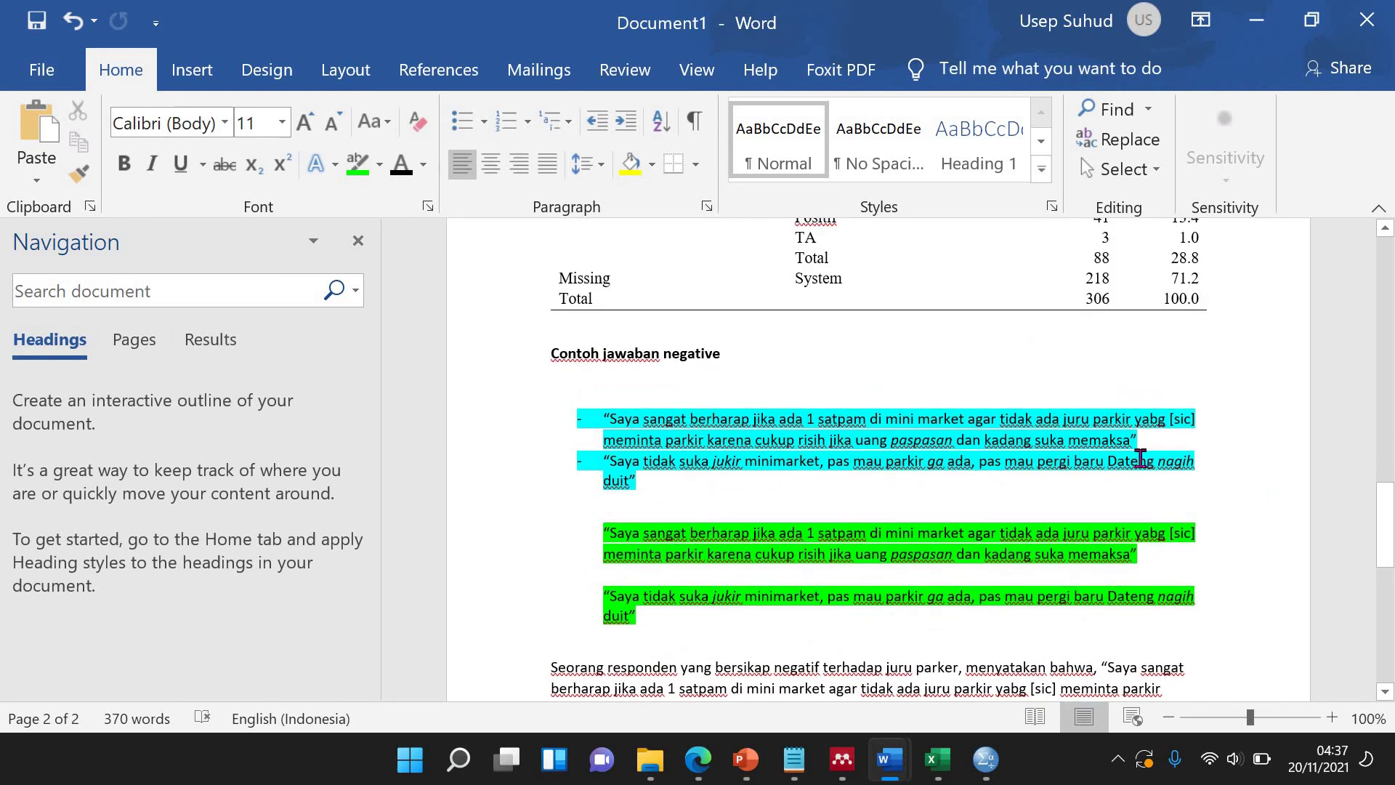